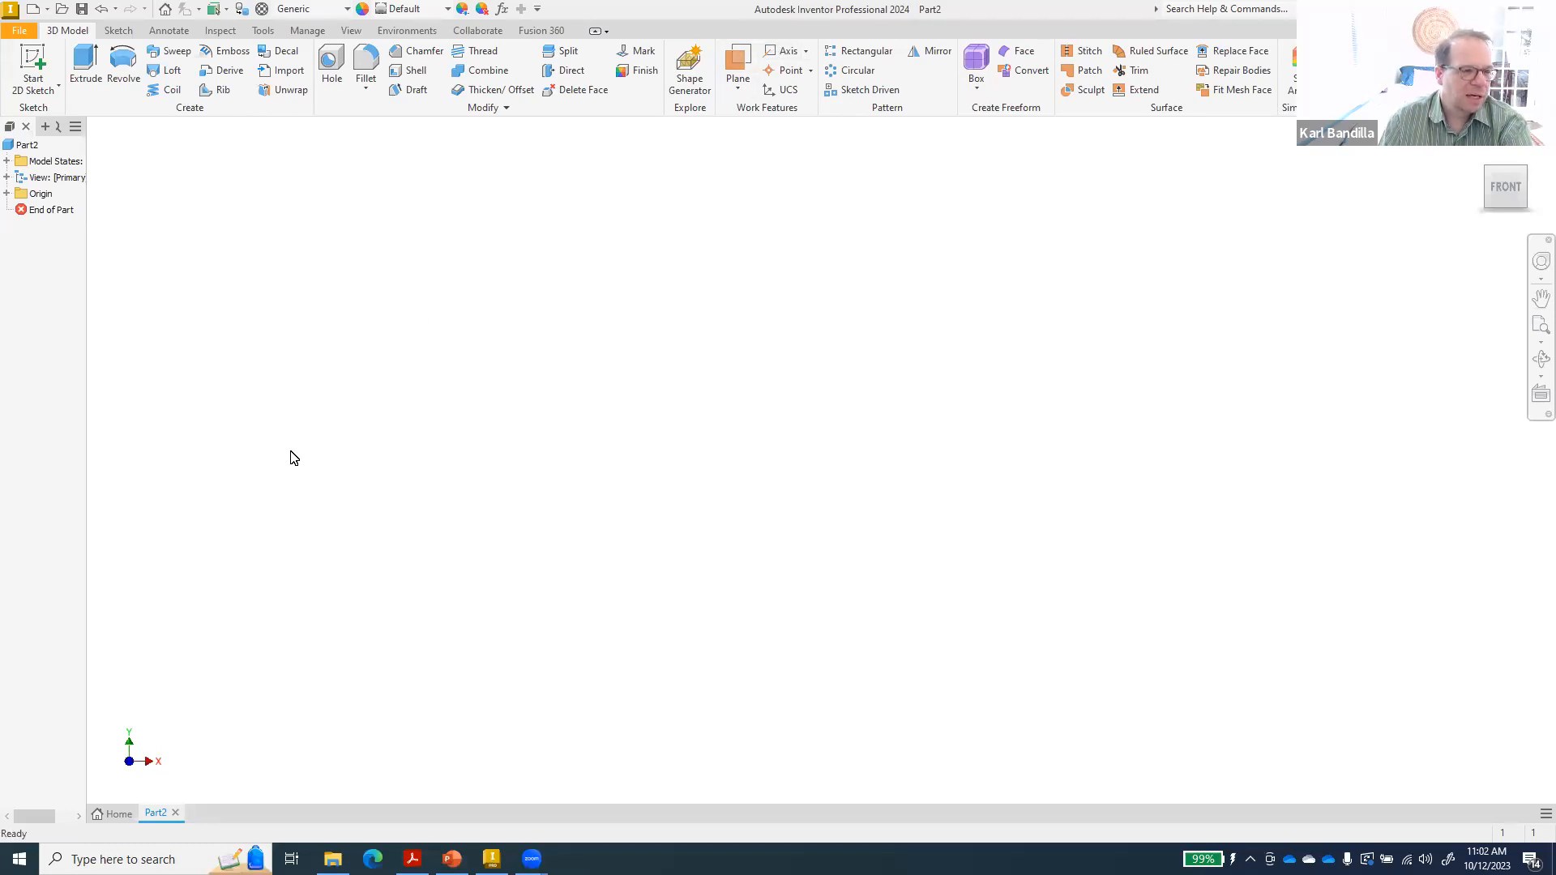
# - Sketch a rectangle 10 mm by 12 mm with one corner at the origin on the horizontal XZ plane and finish the sketch
pyautogui.click(32, 63)
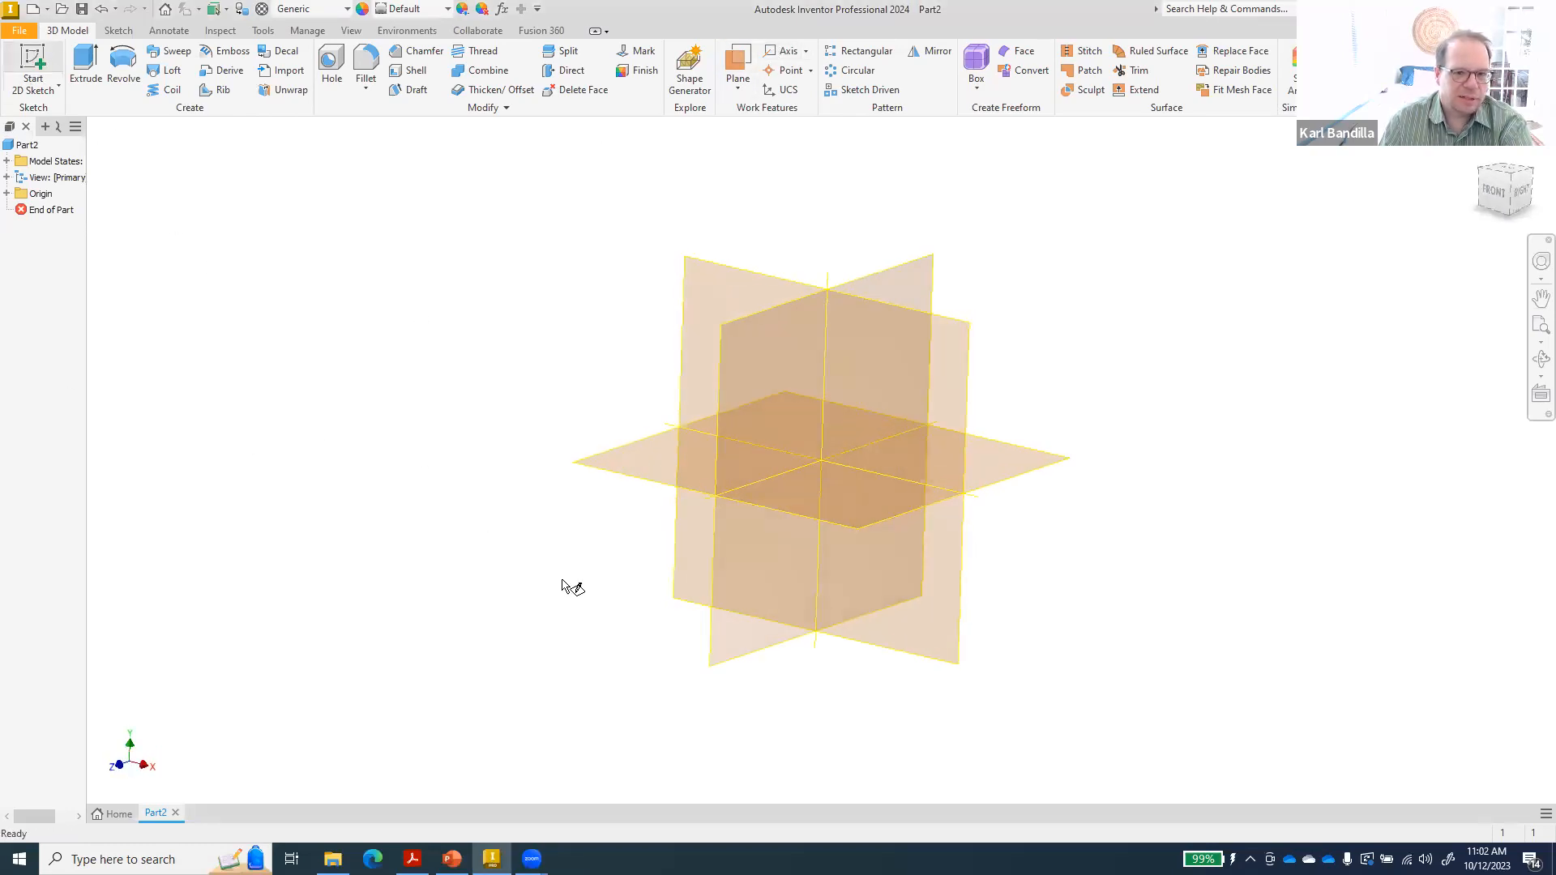
pyautogui.click(778, 543)
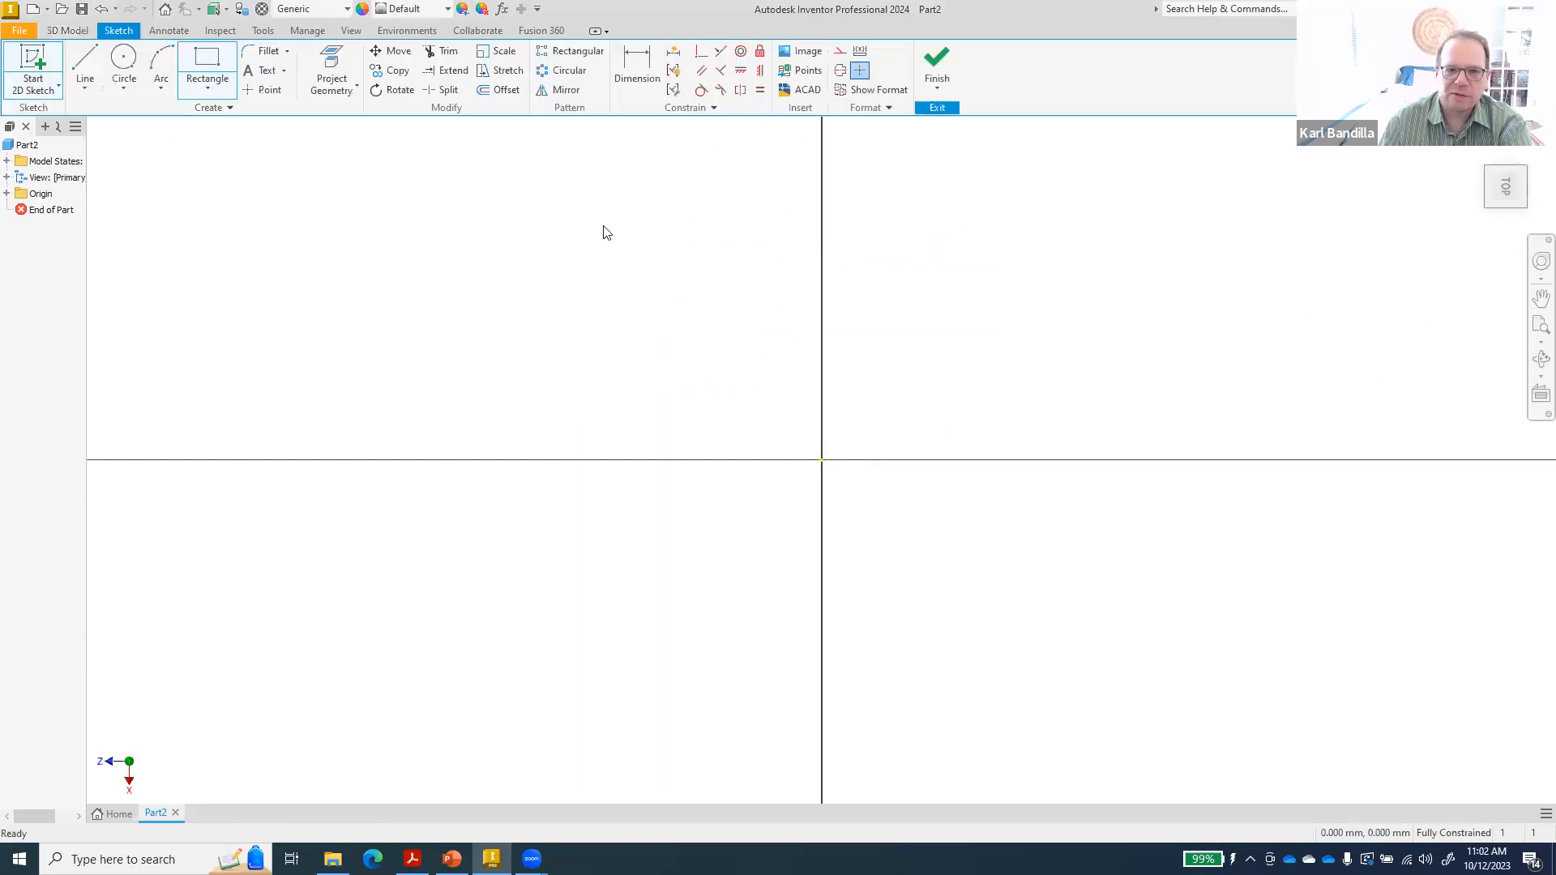
pyautogui.click(208, 58)
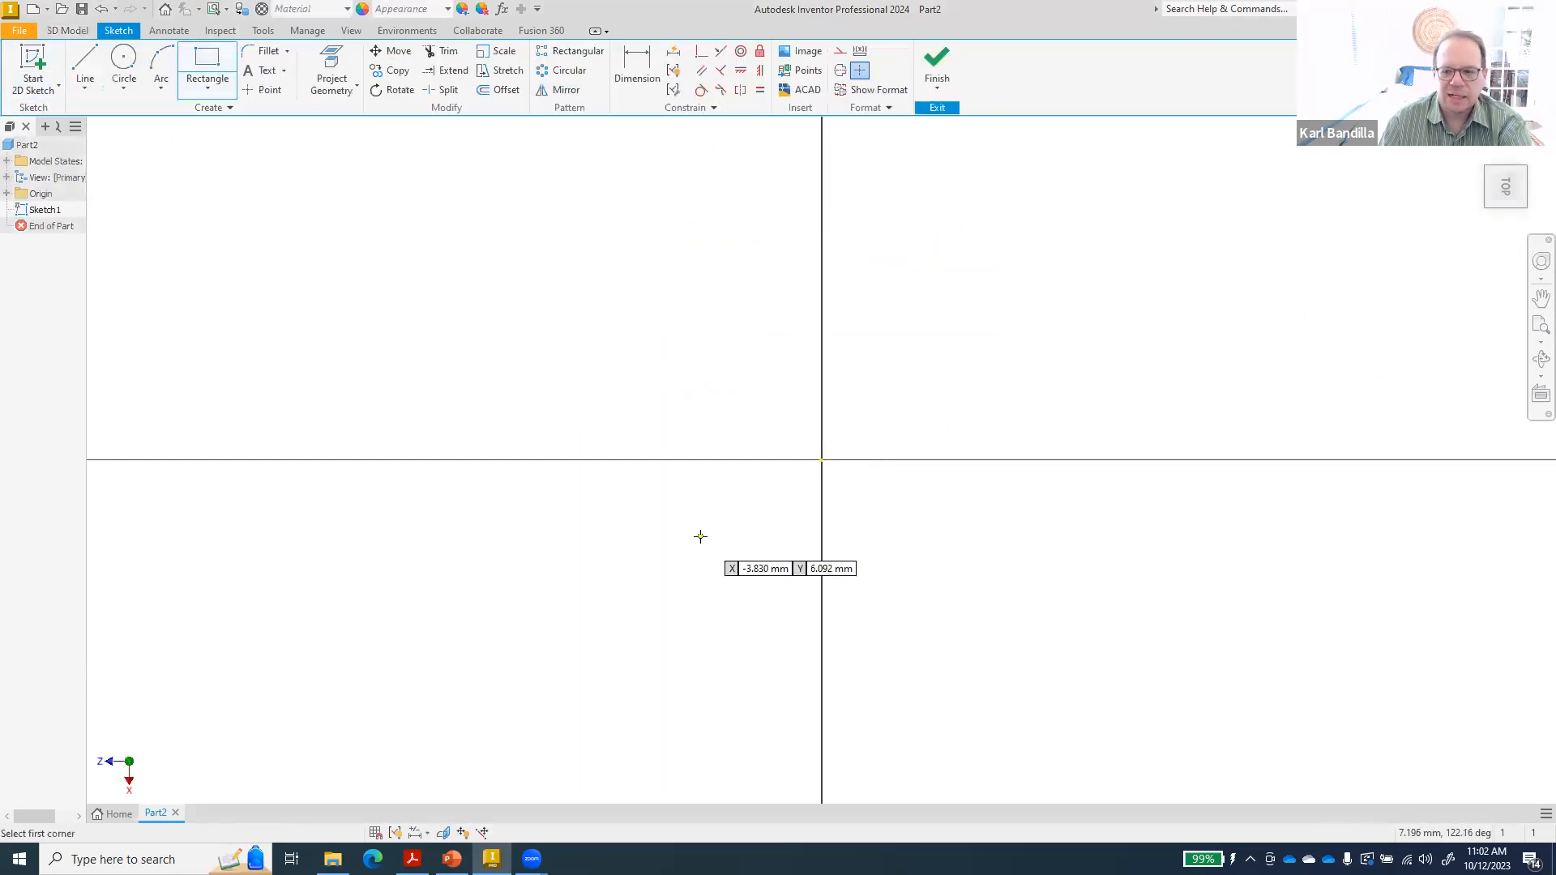
pyautogui.click(819, 459)
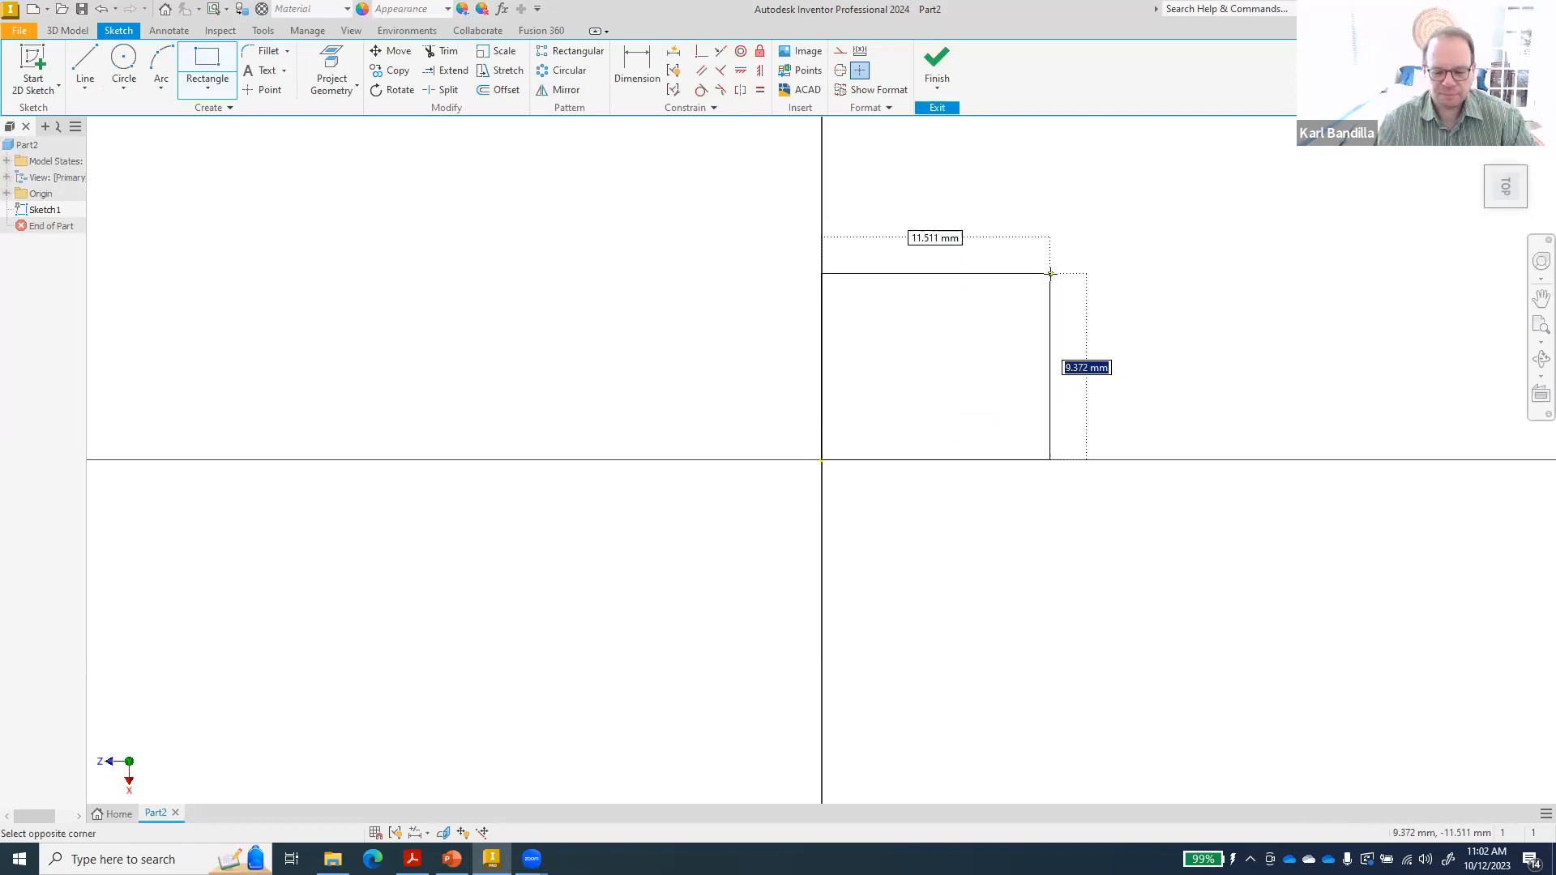
pyautogui.write('10')
pyautogui.press('Tab')
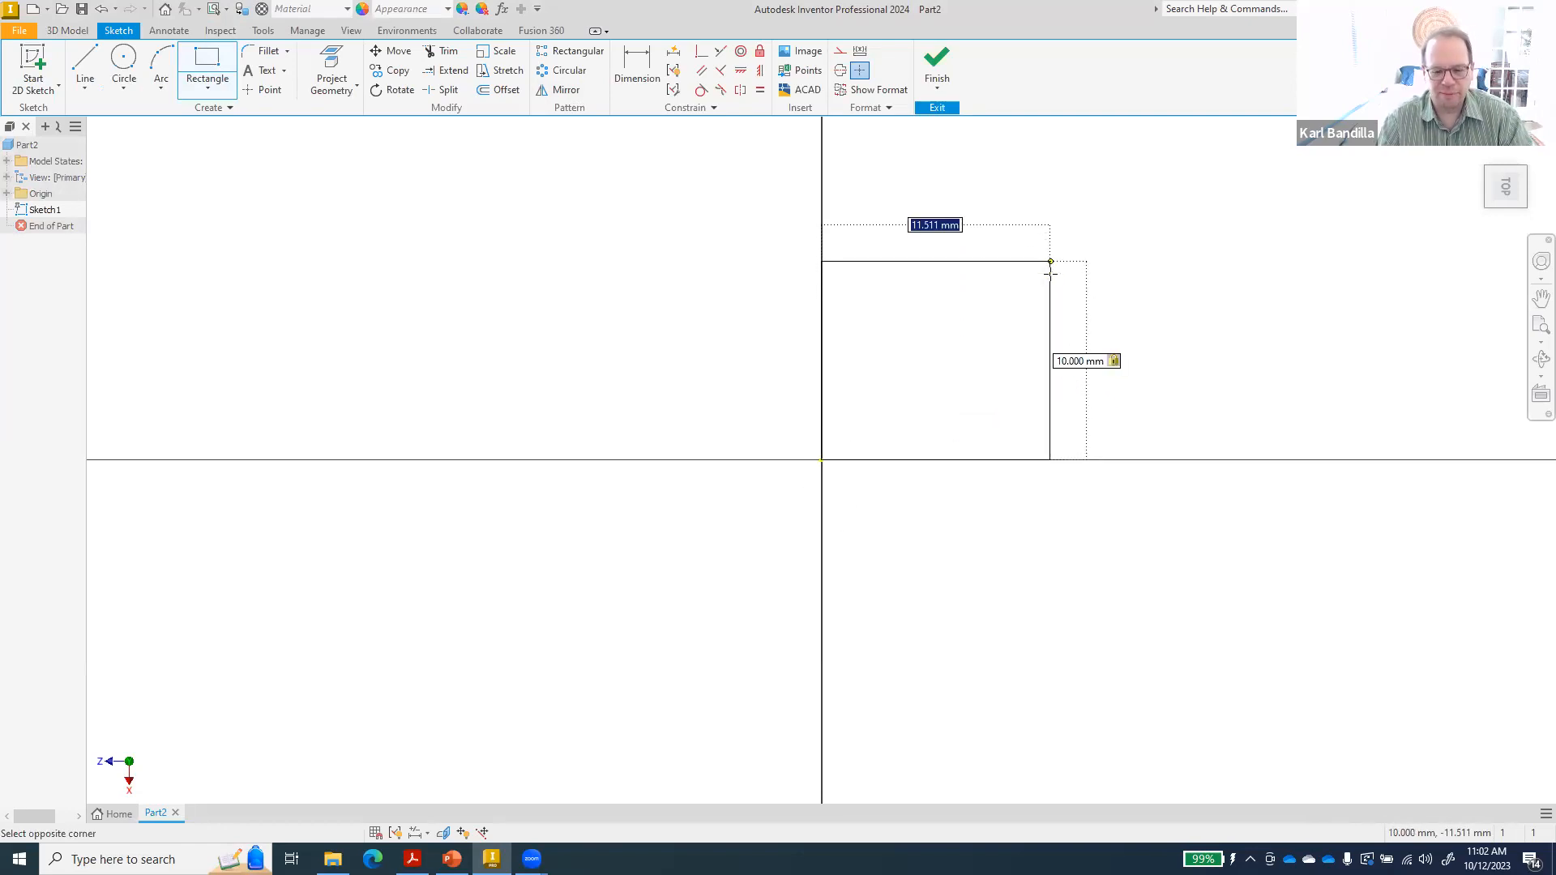
pyautogui.write('12')
pyautogui.press('Return')
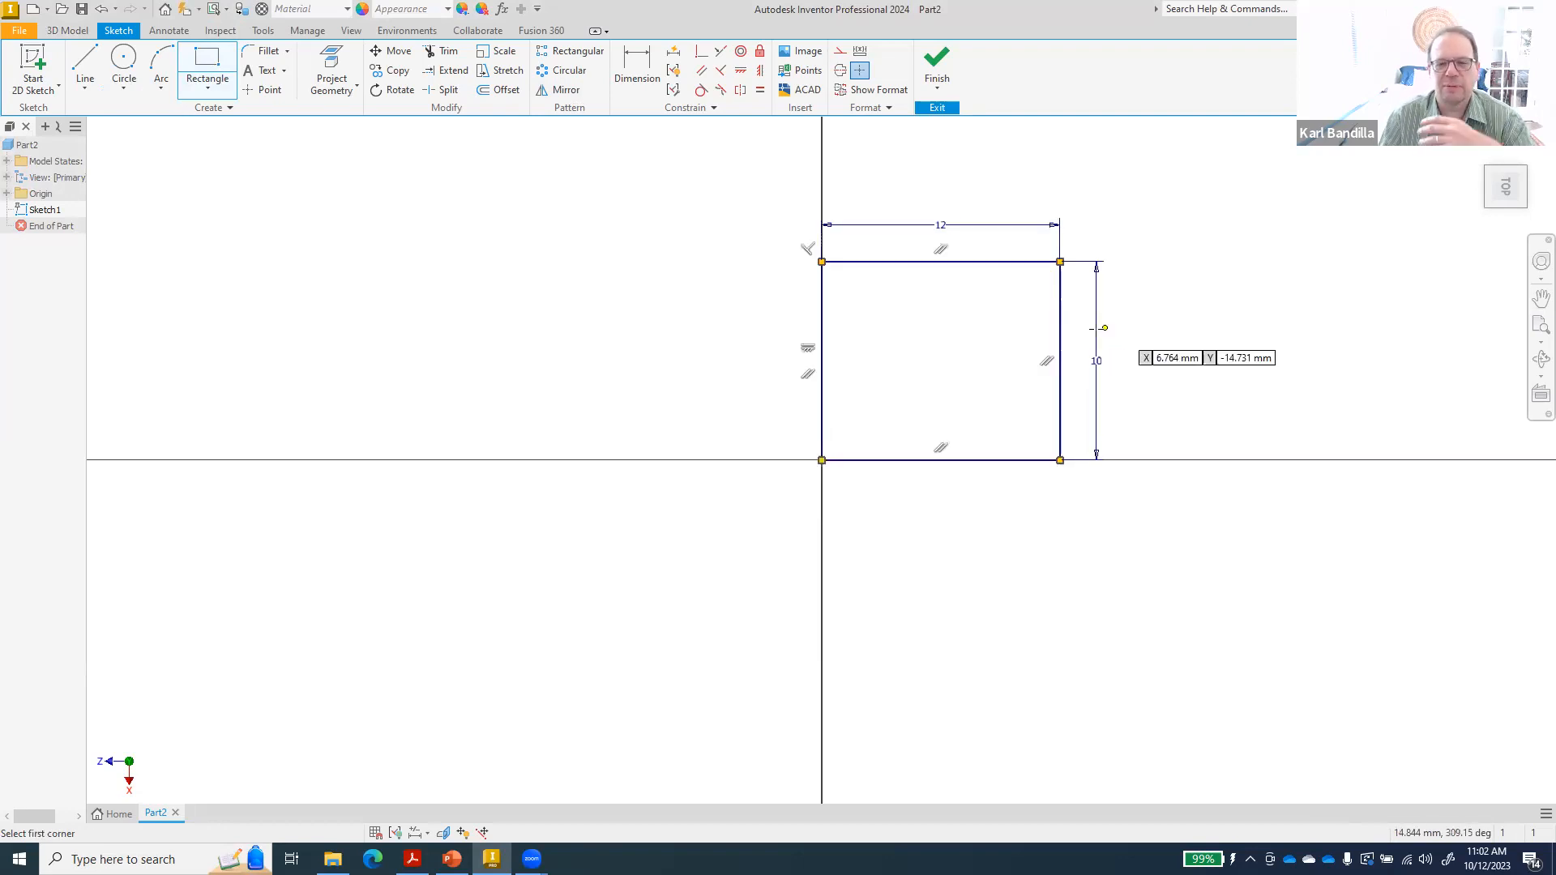
pyautogui.click(936, 65)
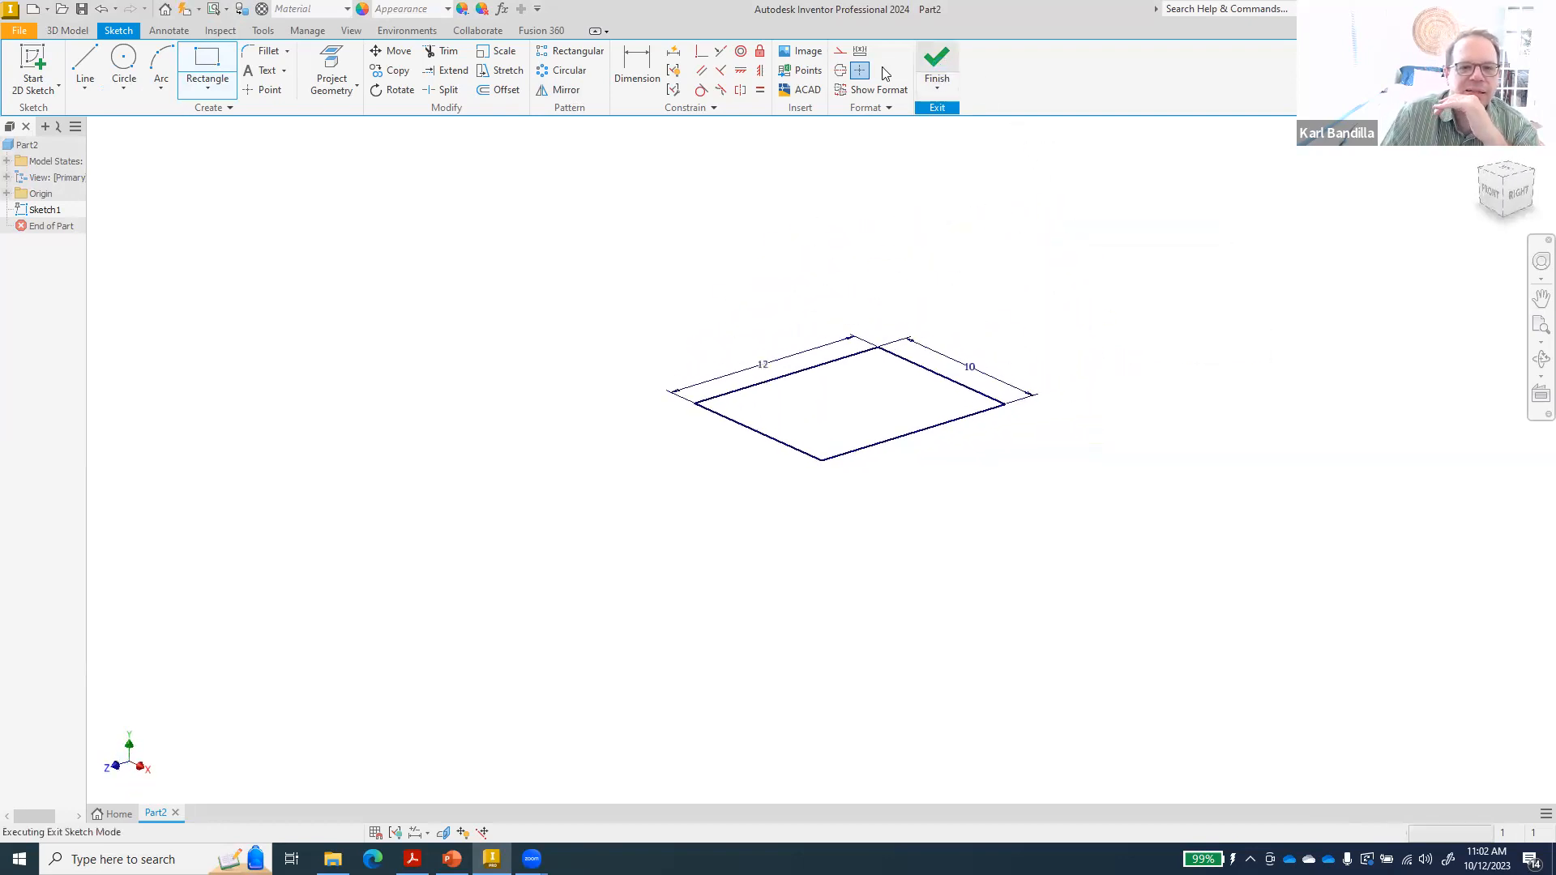
# - Extrude the rectangle upward 10 mm into a solid block
pyautogui.click(85, 65)
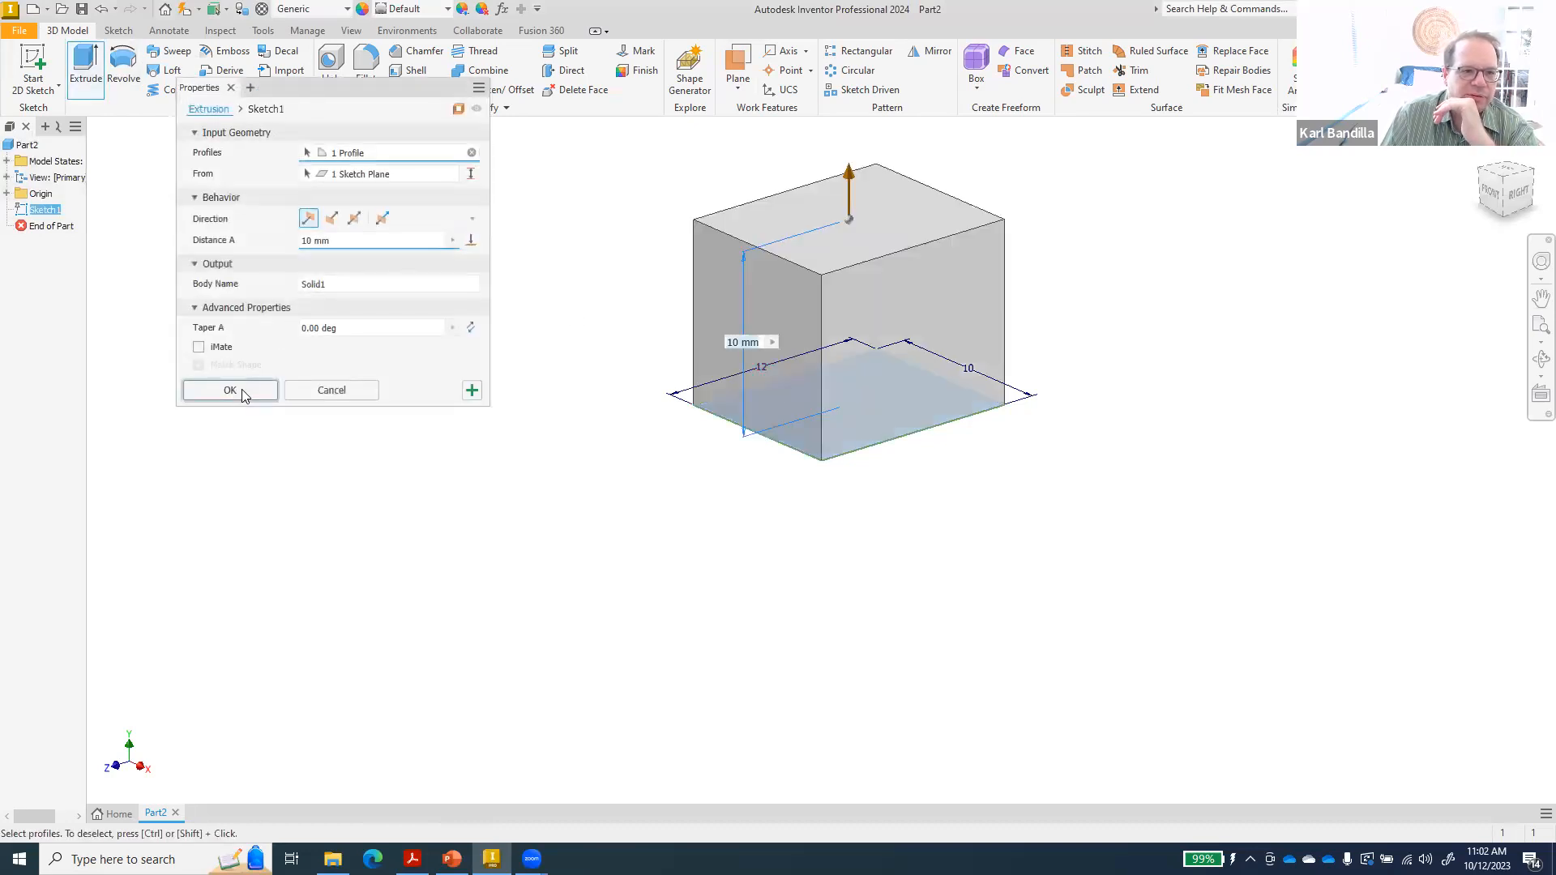
pyautogui.click(242, 389)
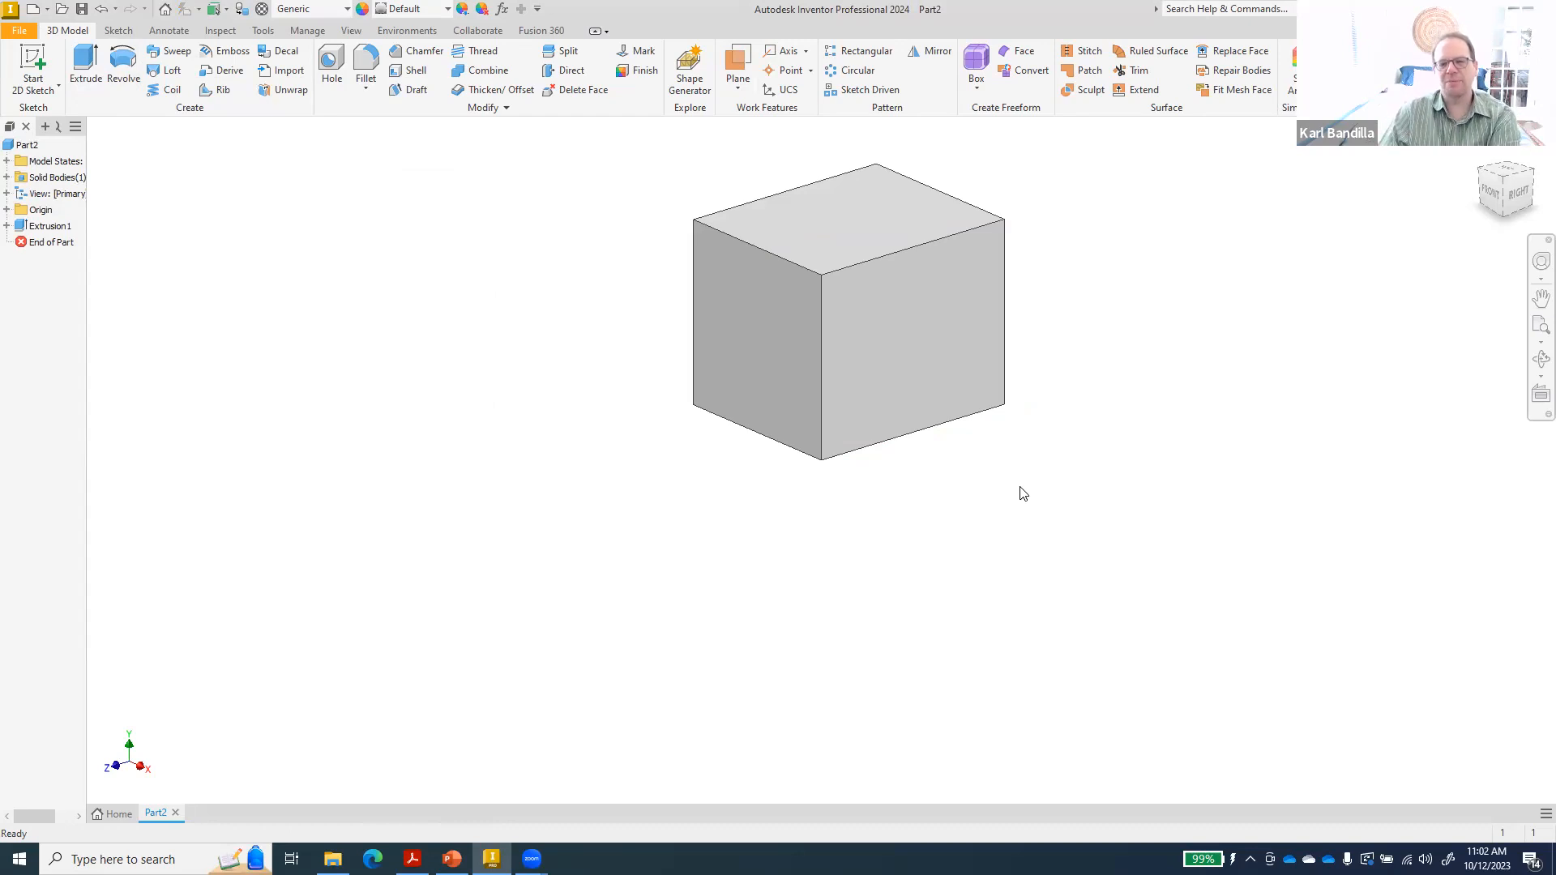
pyautogui.rightClick(895, 329)
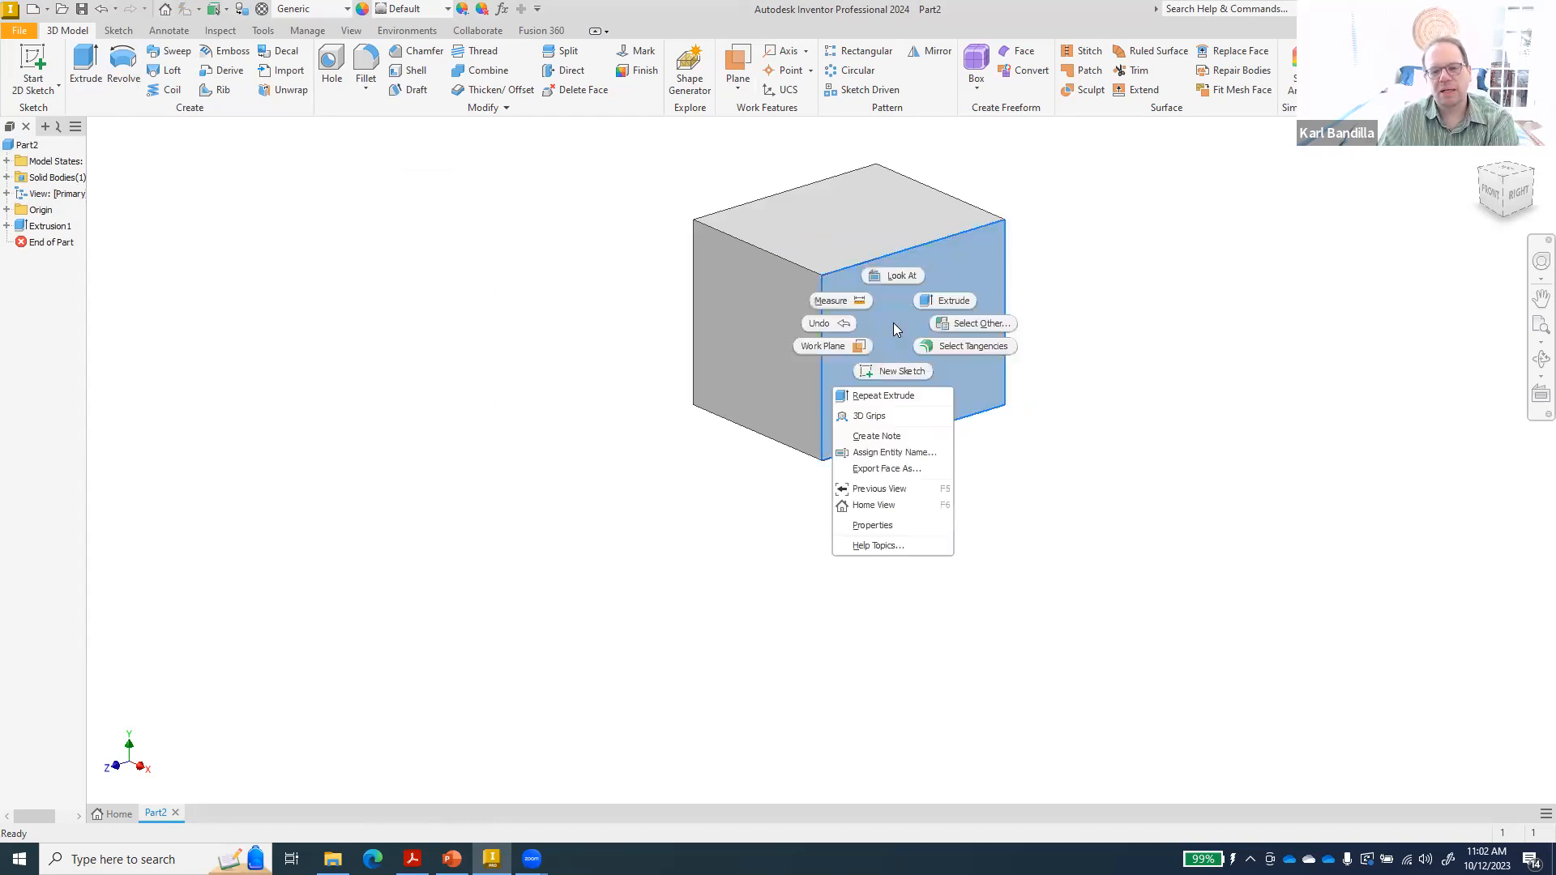
pyautogui.click(746, 339)
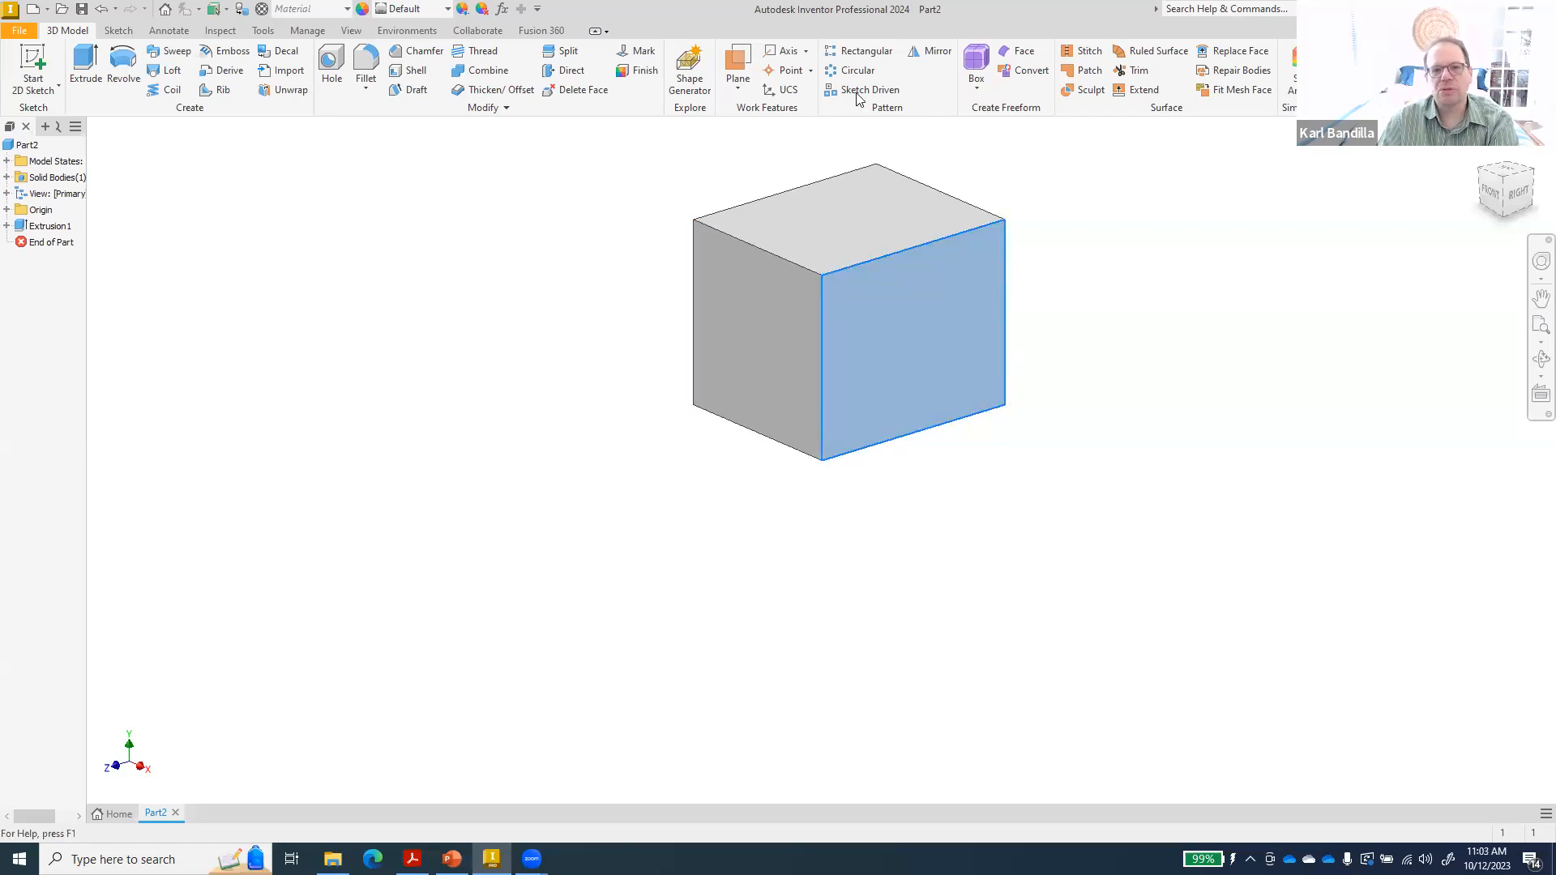
pyautogui.click(743, 87)
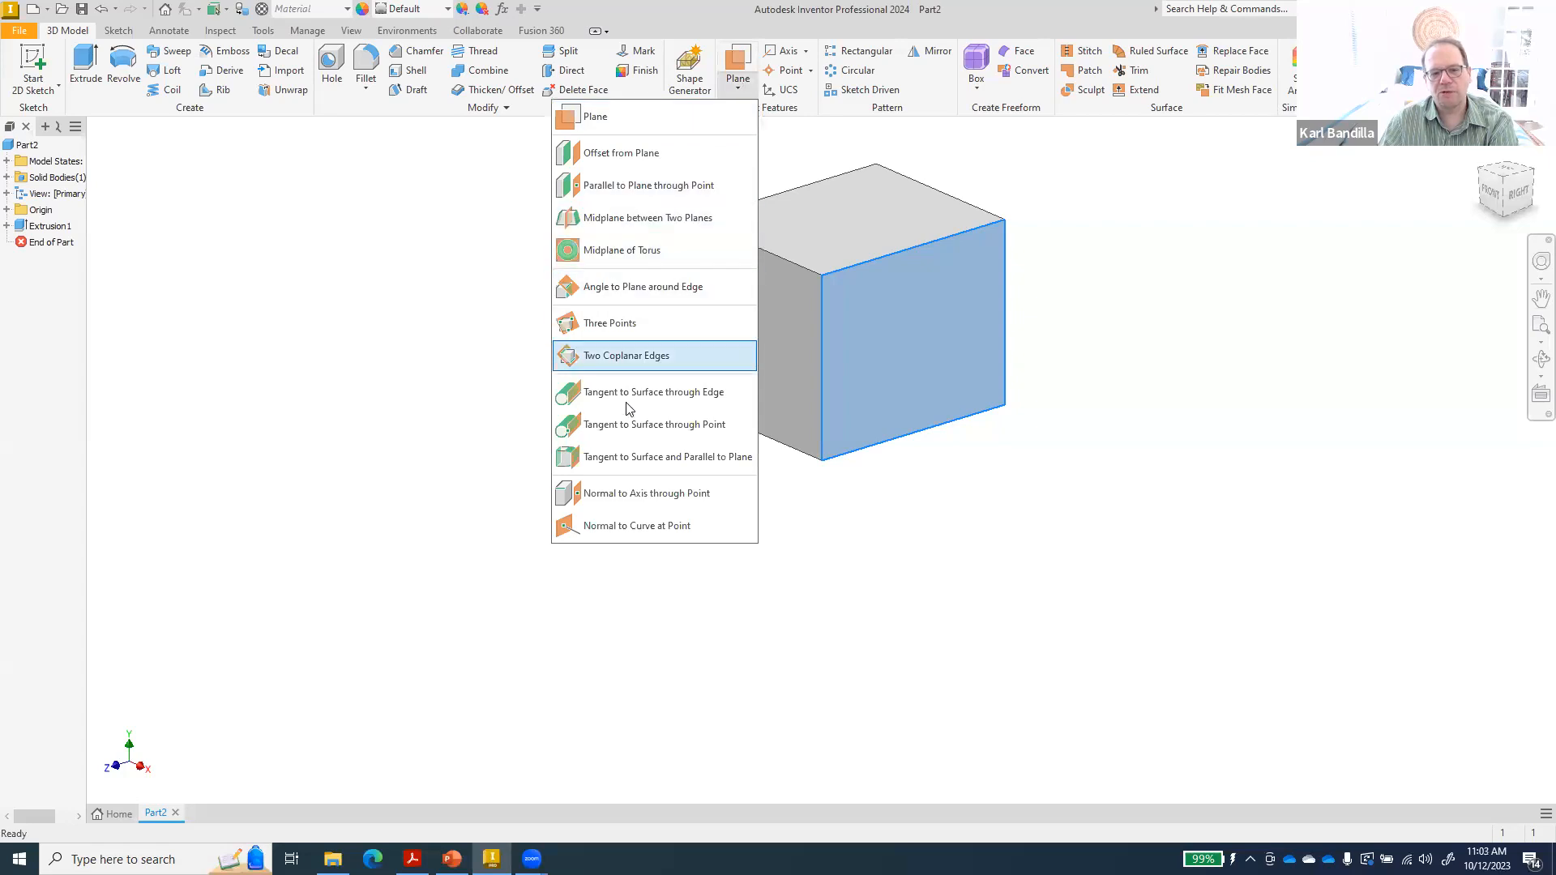
pyautogui.click(620, 154)
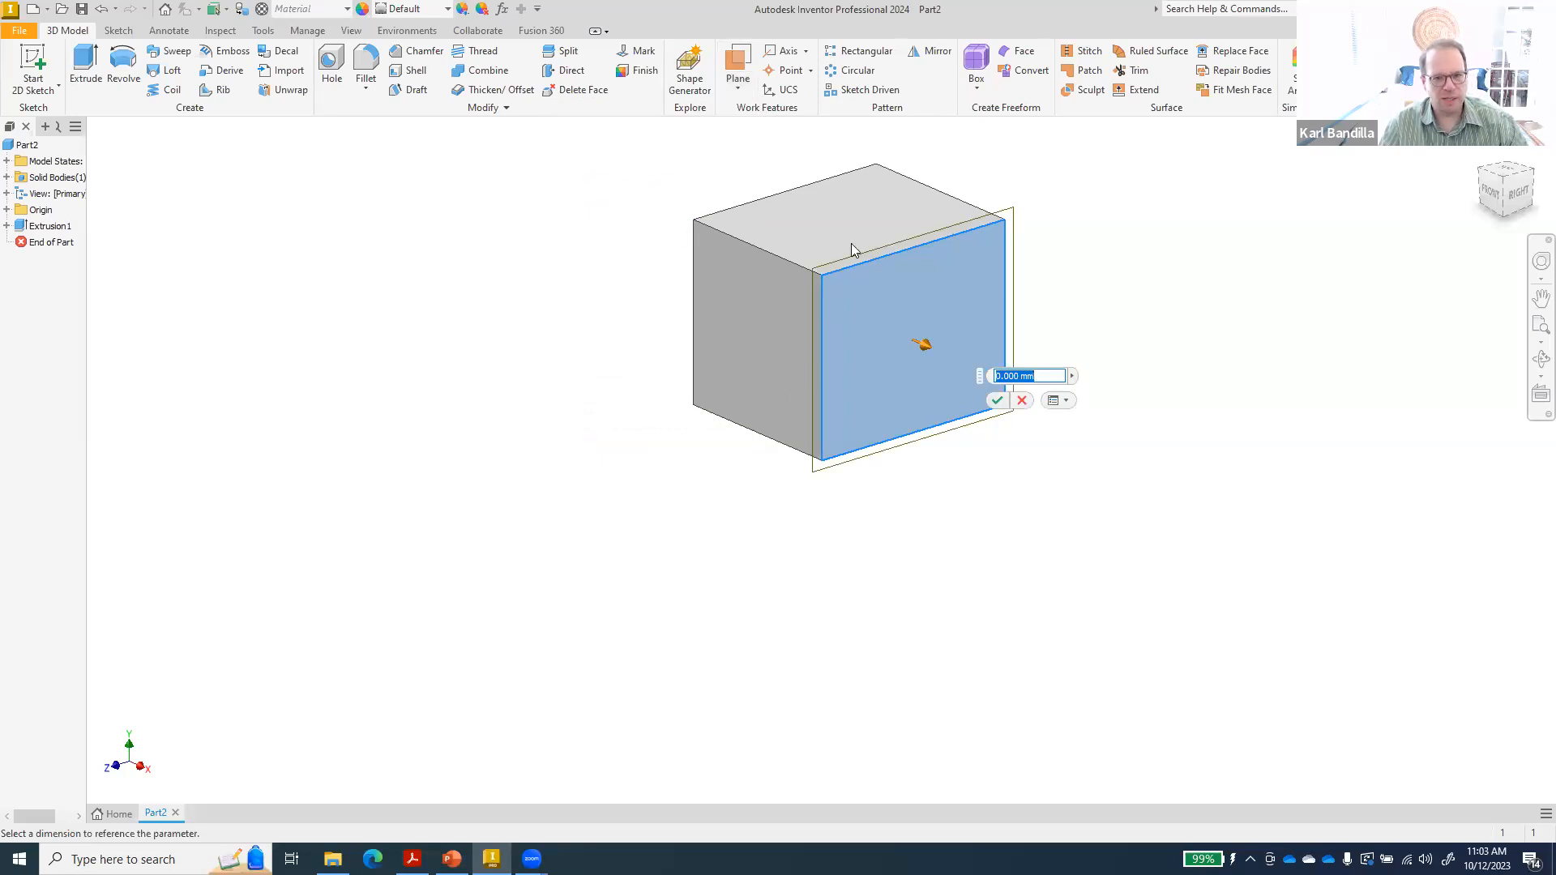
pyautogui.press('Escape')
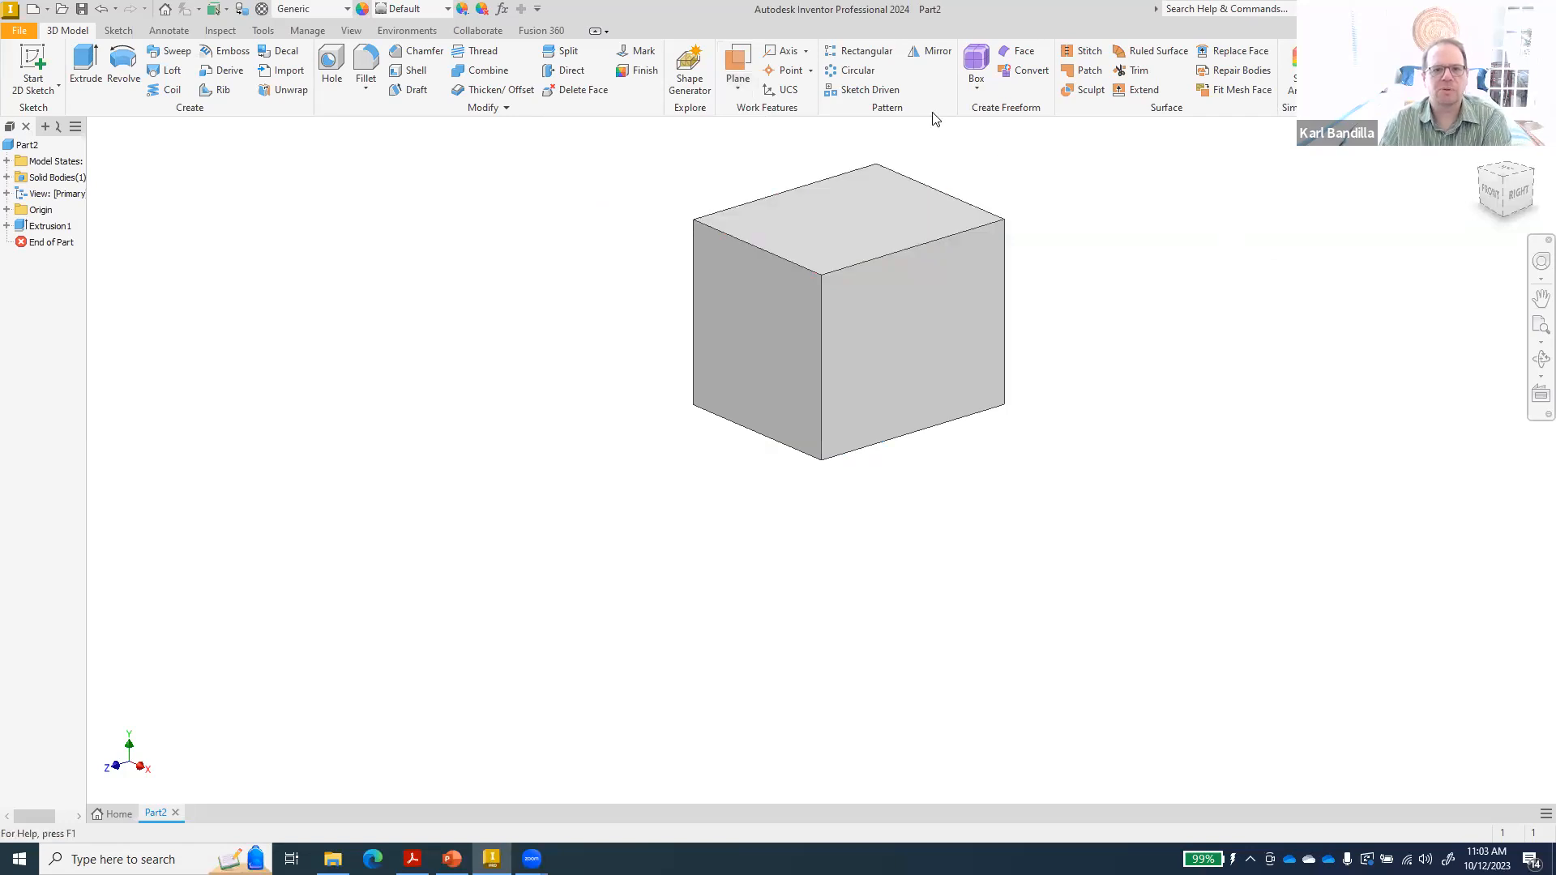
# - Create a work plane offset 5 mm outward from the block's front face
pyautogui.click(740, 89)
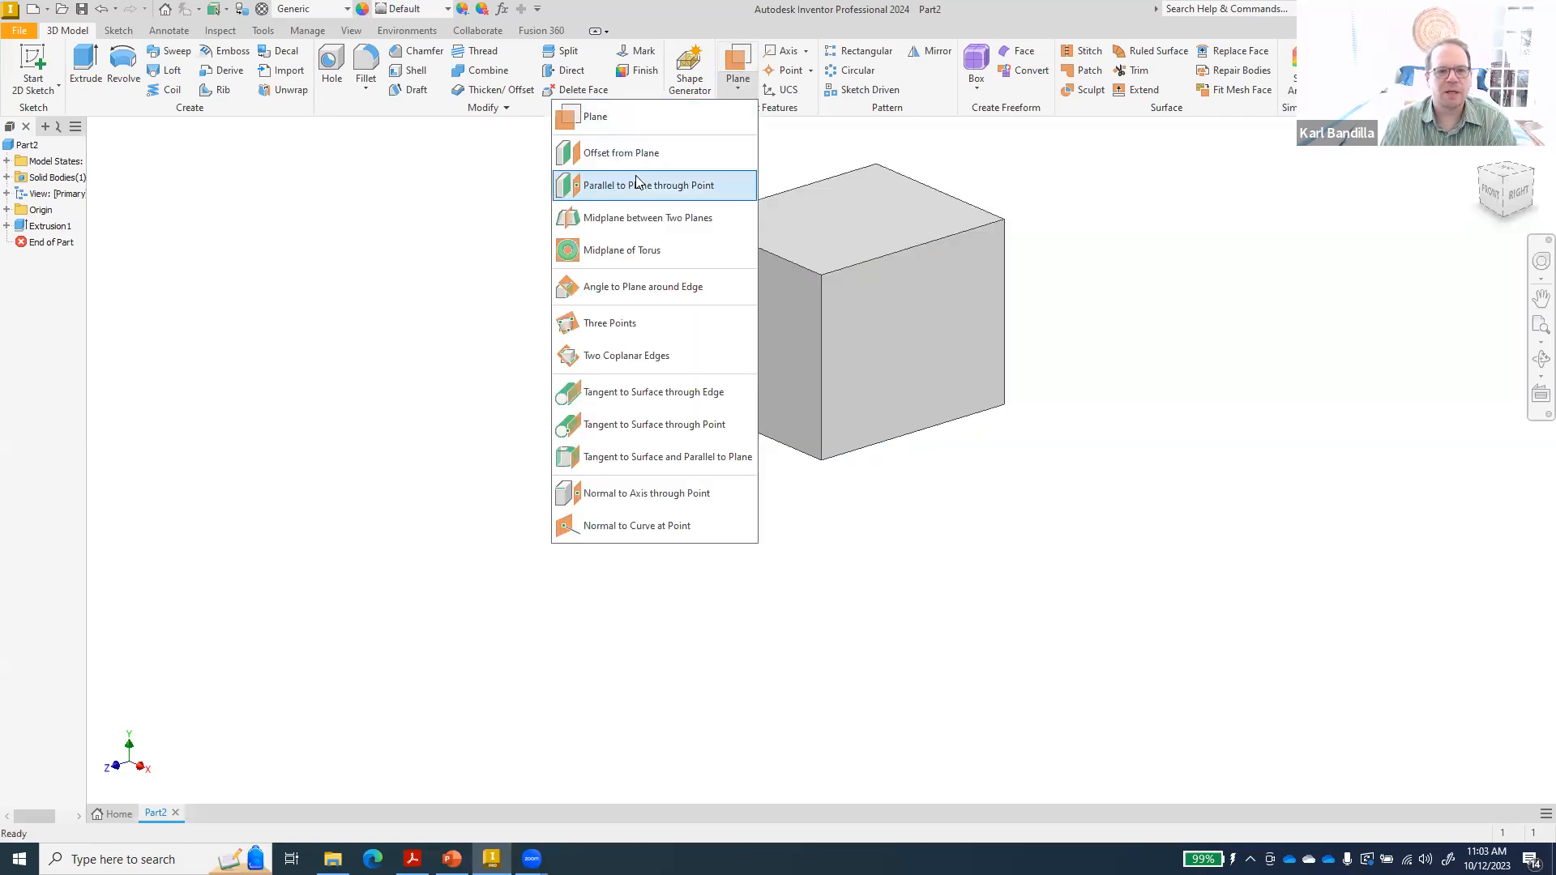
pyautogui.click(640, 154)
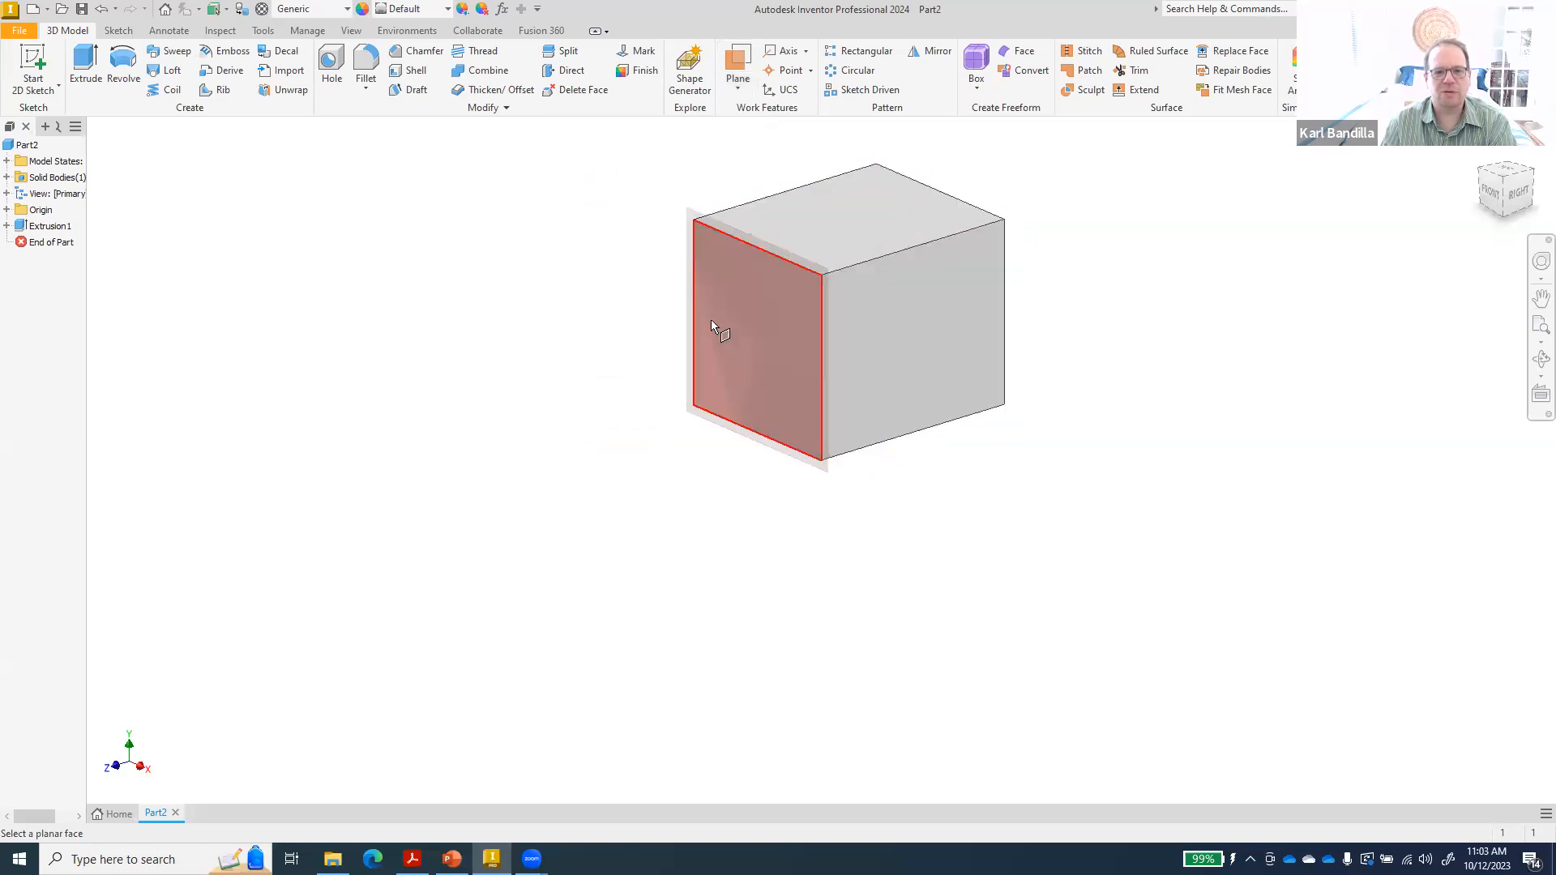
pyautogui.click(6, 210)
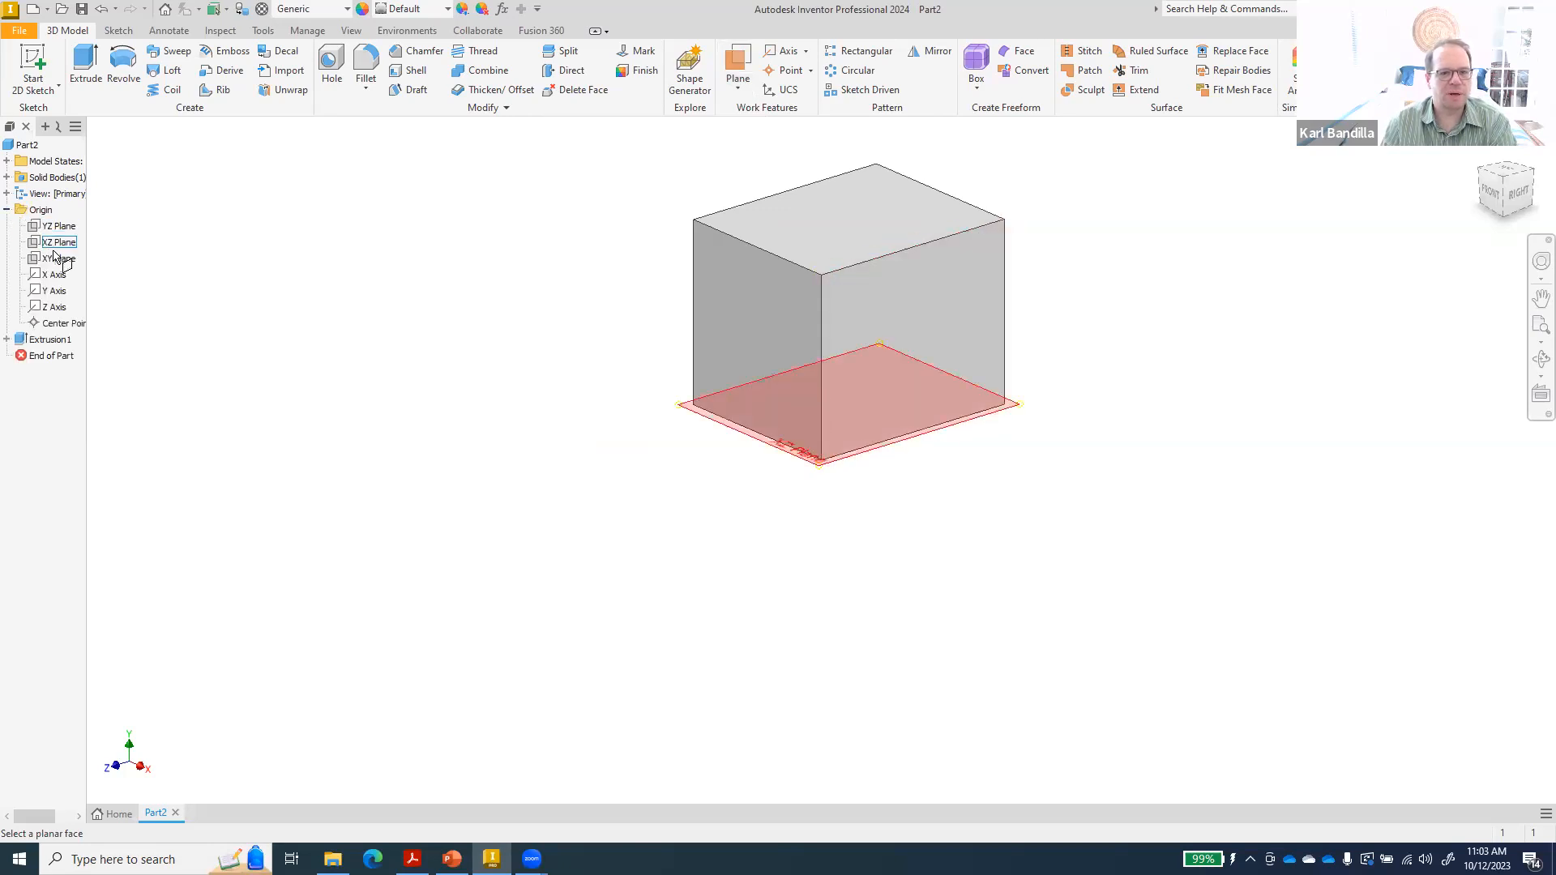
pyautogui.click(6, 210)
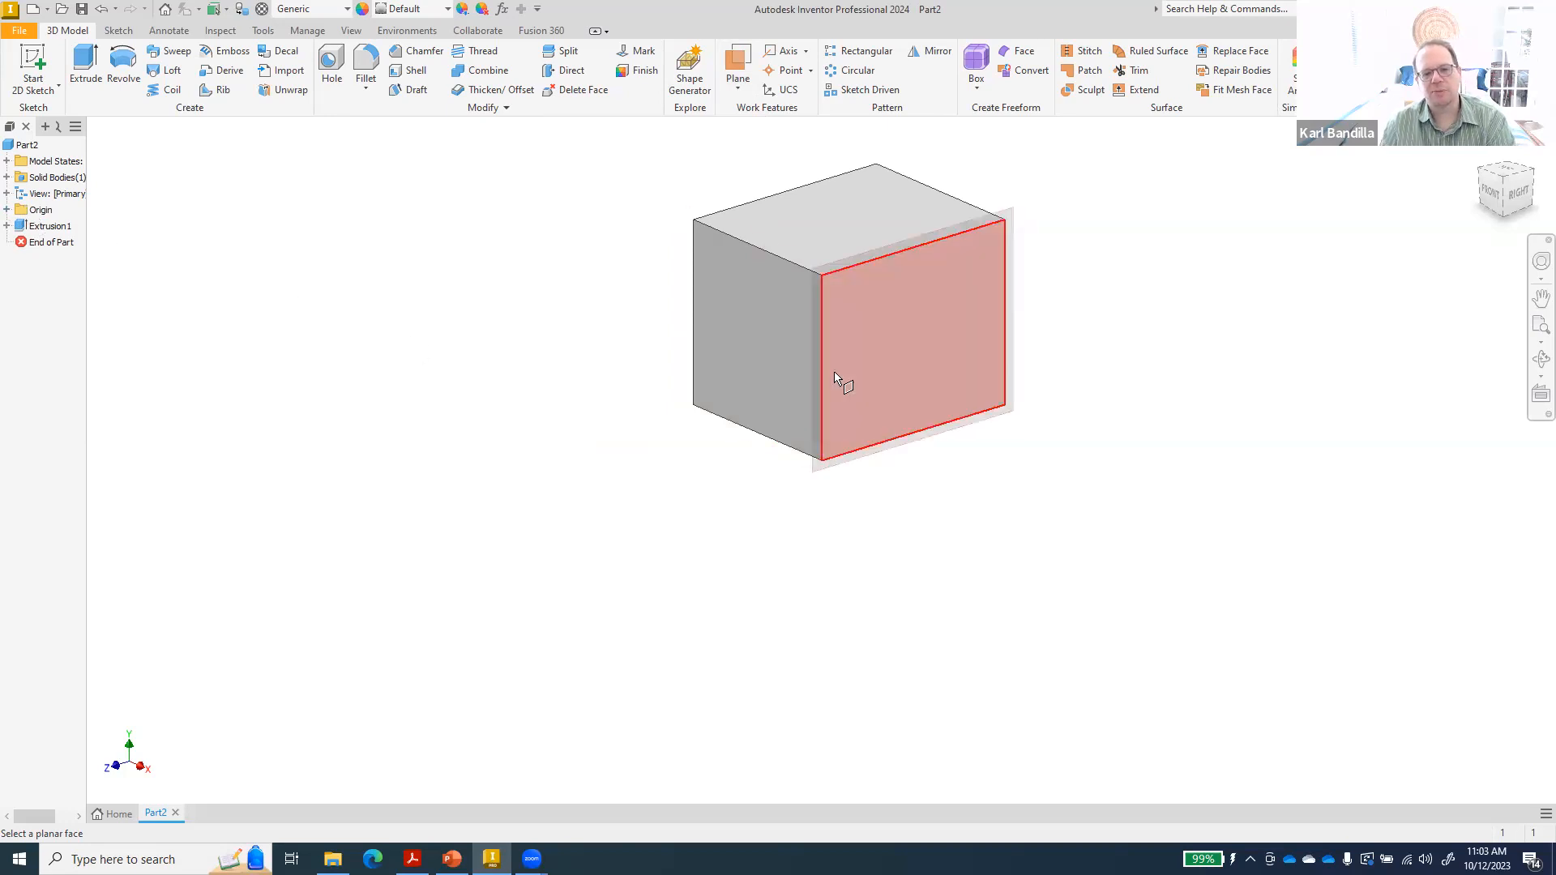
pyautogui.click(757, 331)
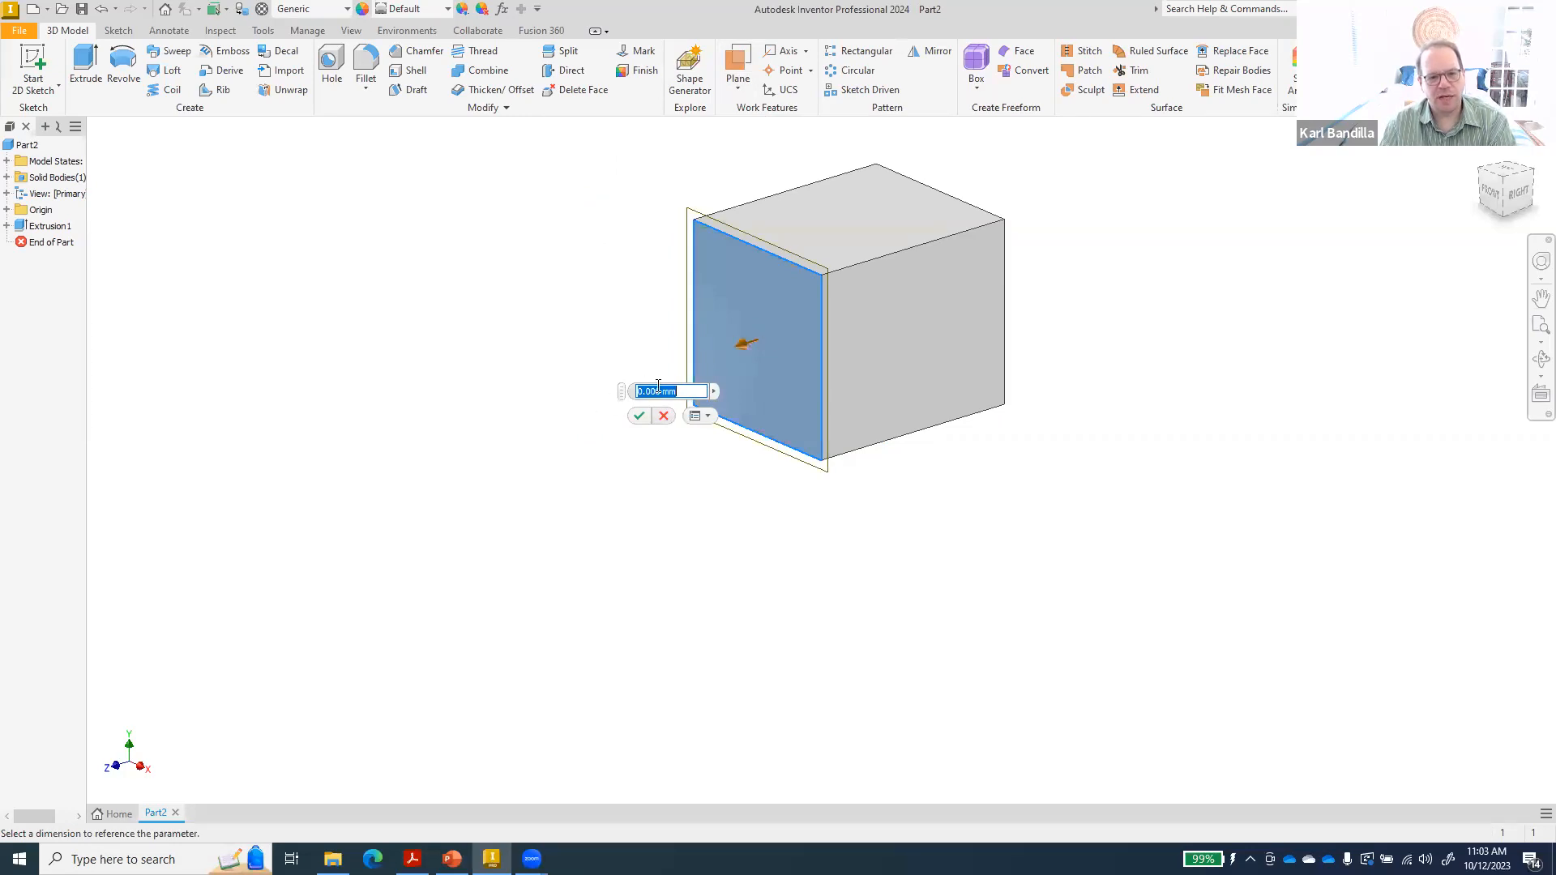
pyautogui.write('5')
pyautogui.press('Return')
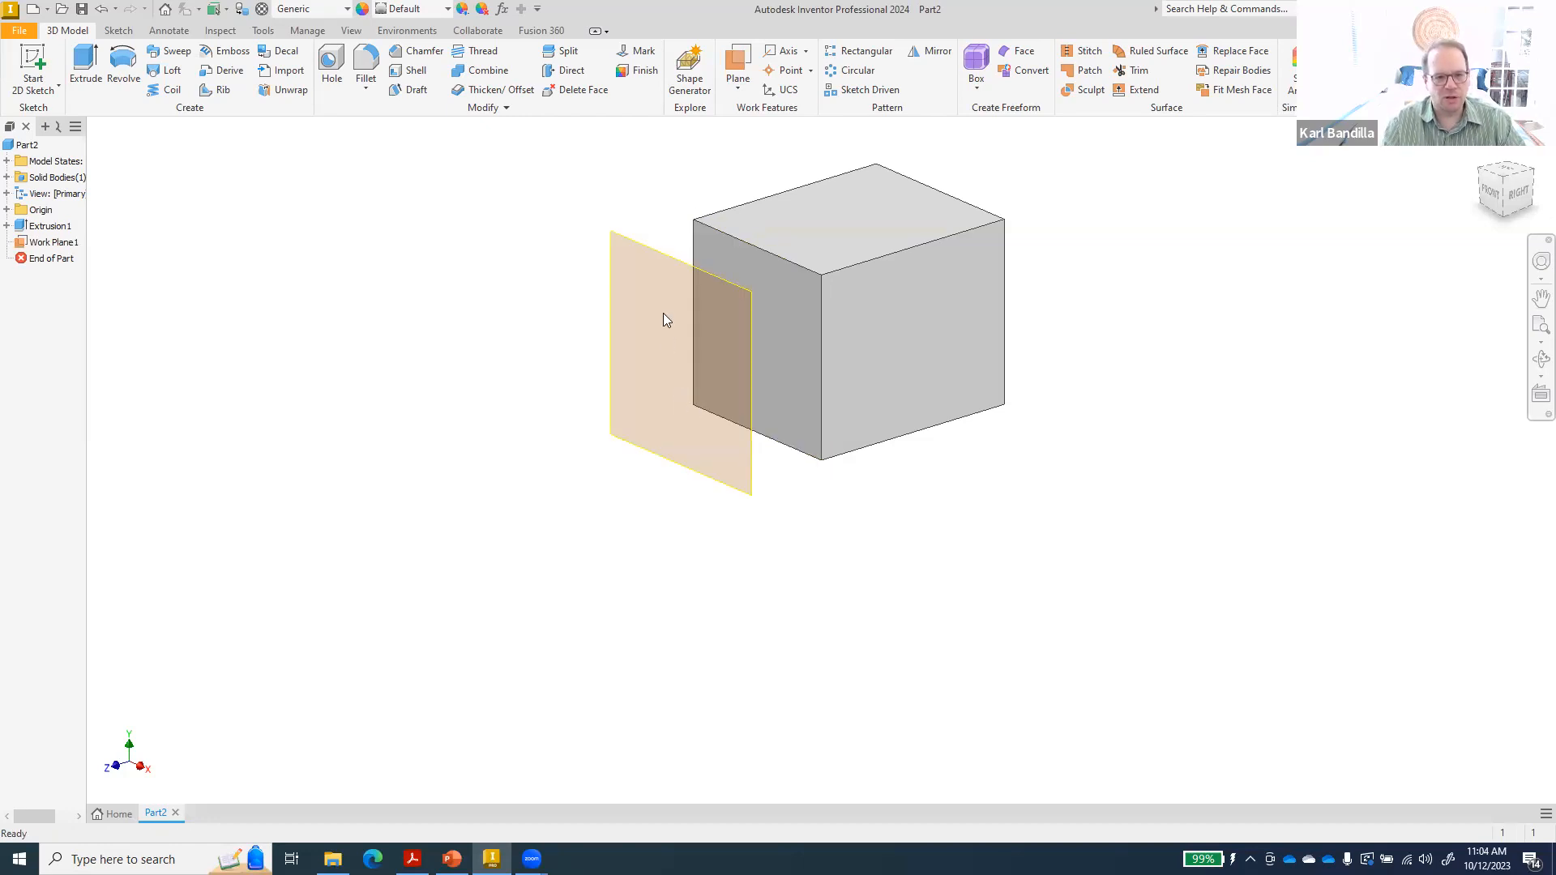
# - Sketch a circle on the offset work plane, centred about 4.2 mm across and 5.8 mm up from the sketch origin, and finish the sketch
pyautogui.click(670, 263)
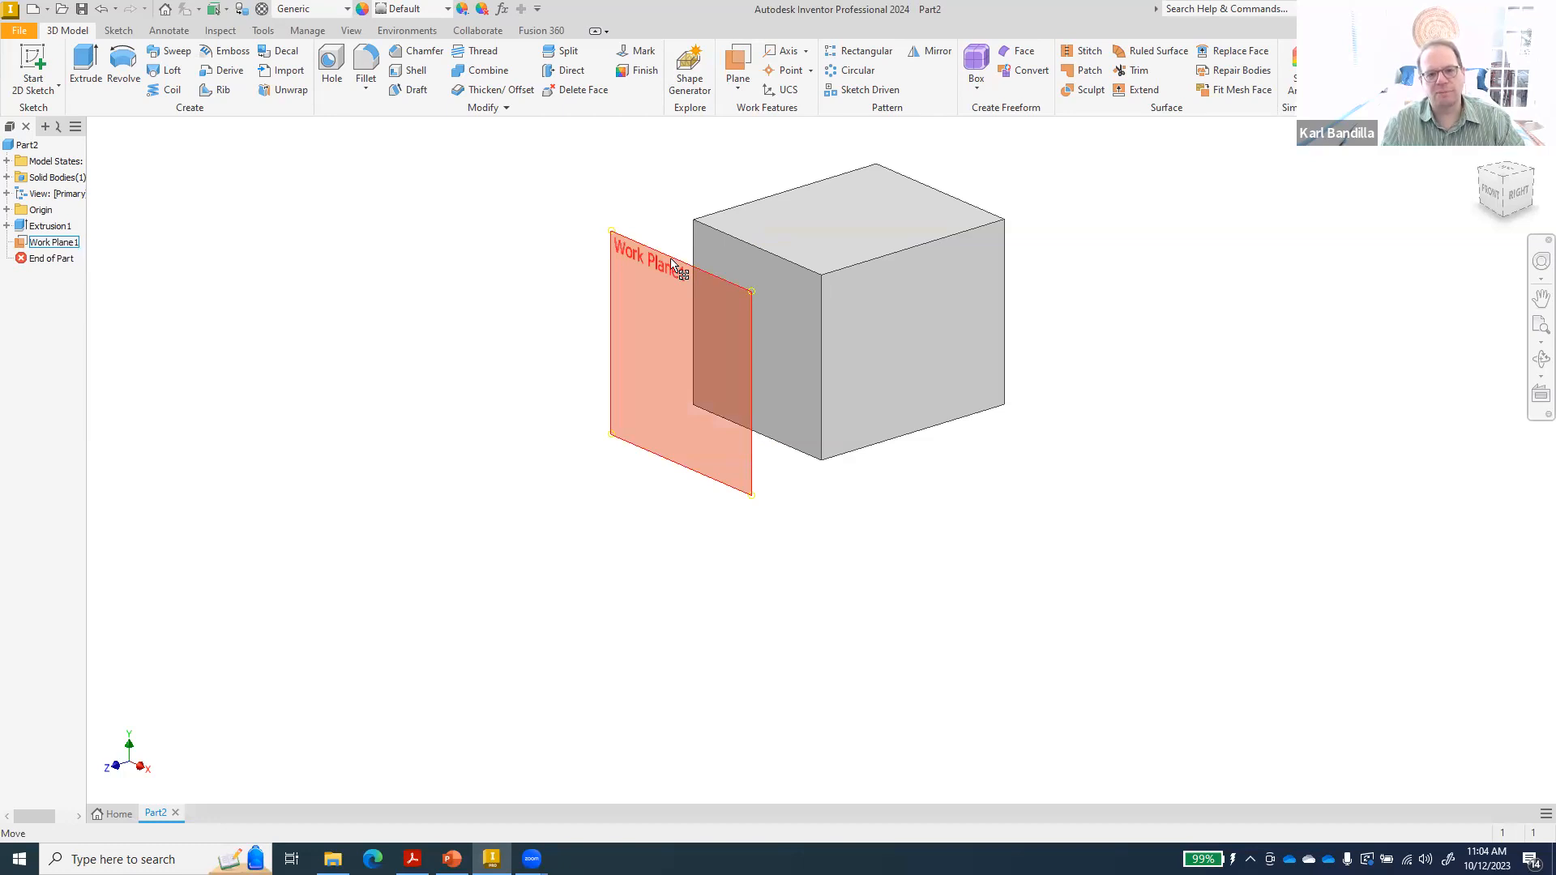
pyautogui.rightClick(671, 264)
pyautogui.click(457, 337)
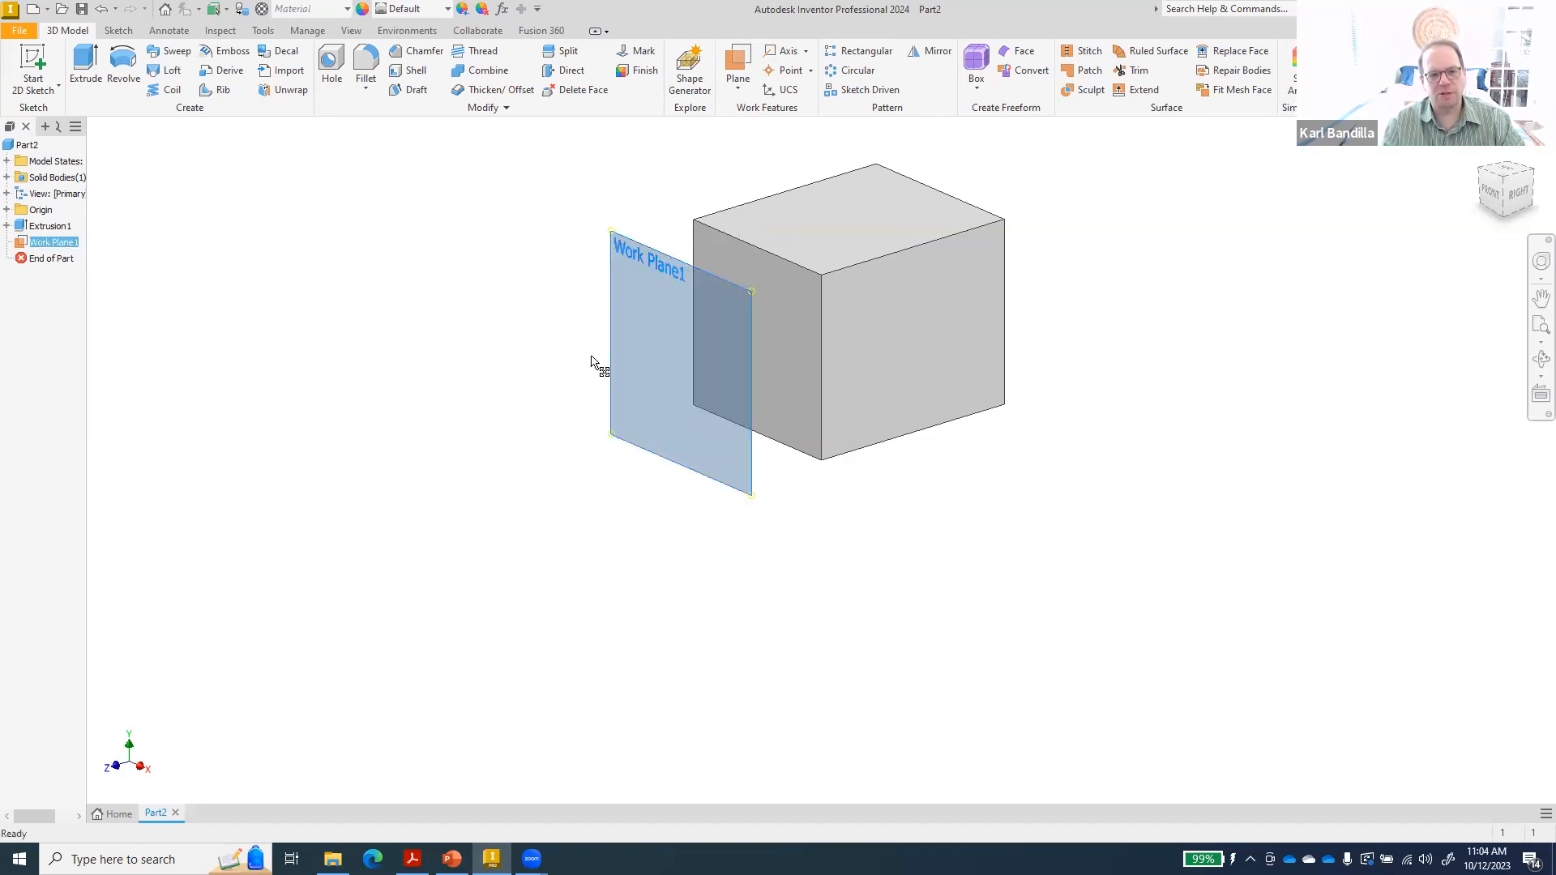
pyautogui.rightClick(678, 266)
pyautogui.click(675, 307)
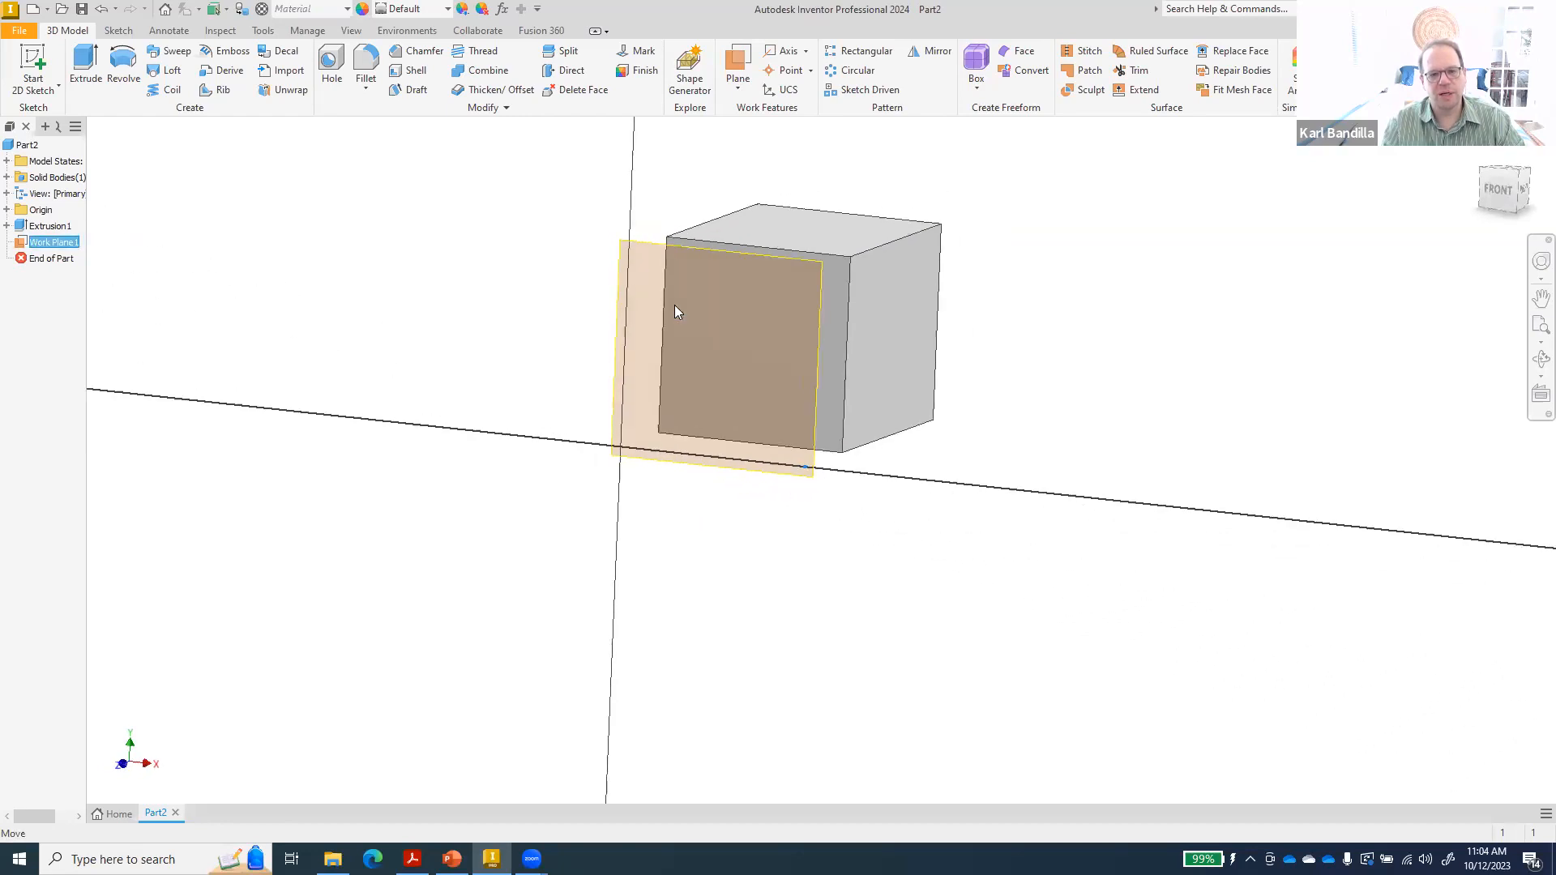
pyautogui.click(124, 64)
pyautogui.click(705, 345)
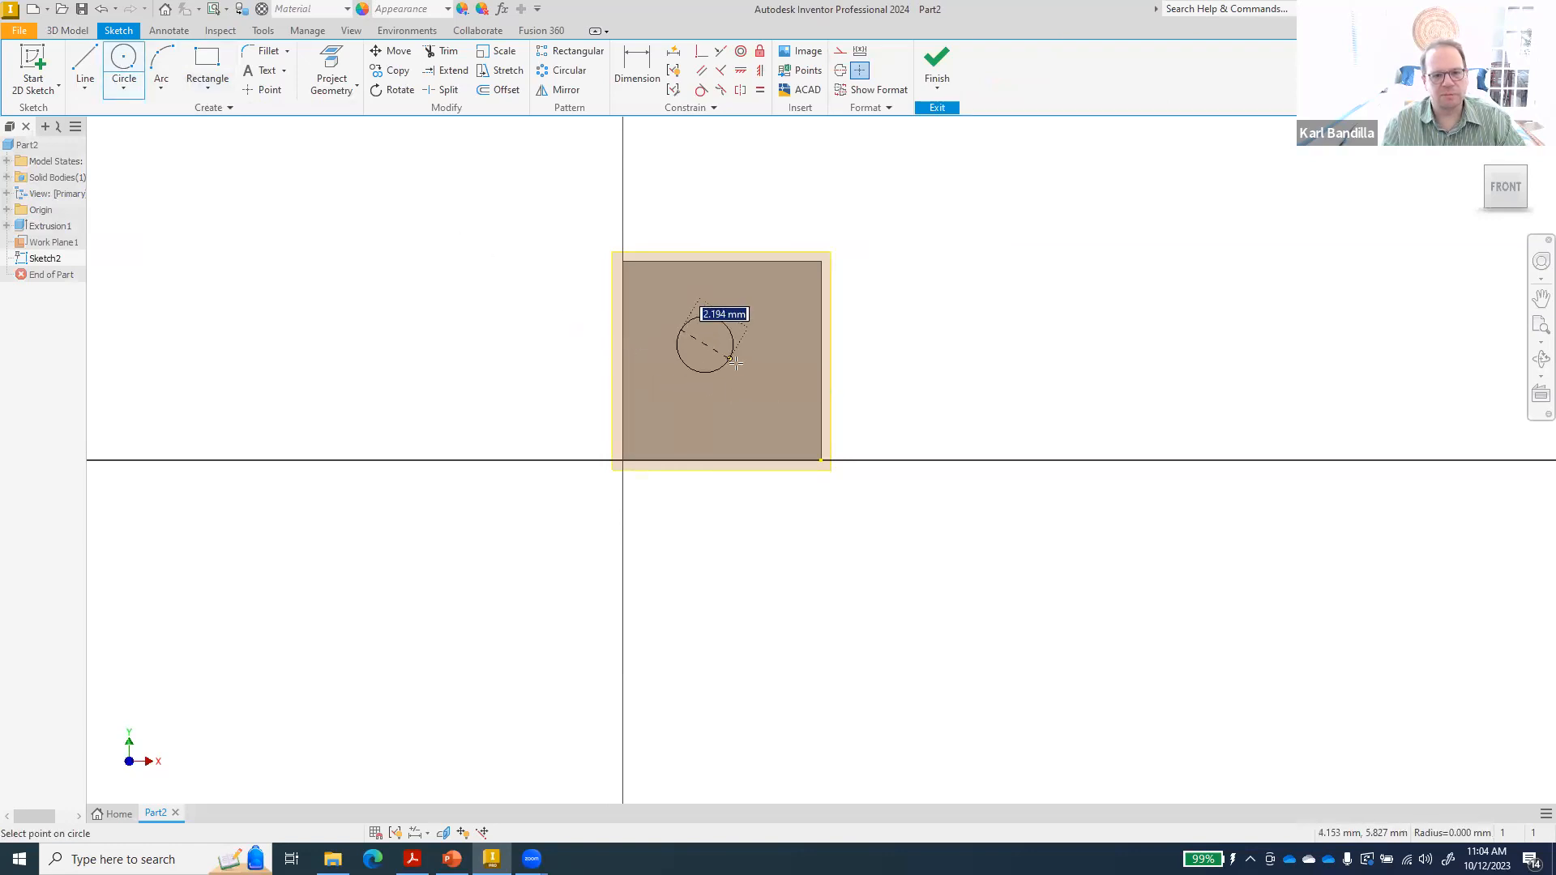
pyautogui.click(726, 298)
pyautogui.click(937, 61)
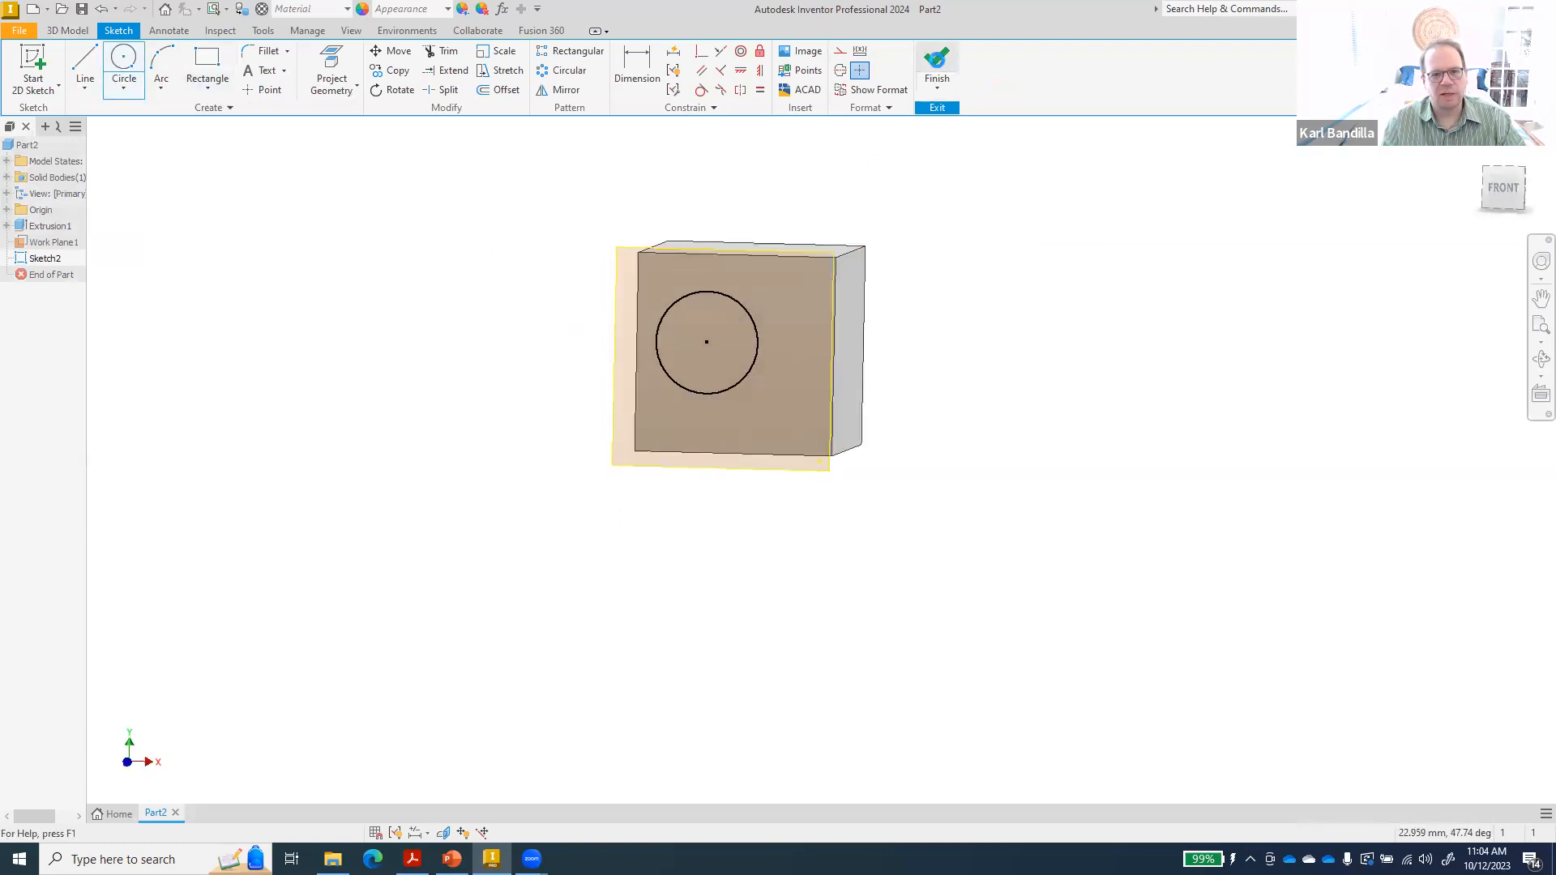
# - Extrude the circle 10 mm in the flipped direction toward the block, joining it to the solid
pyautogui.click(86, 65)
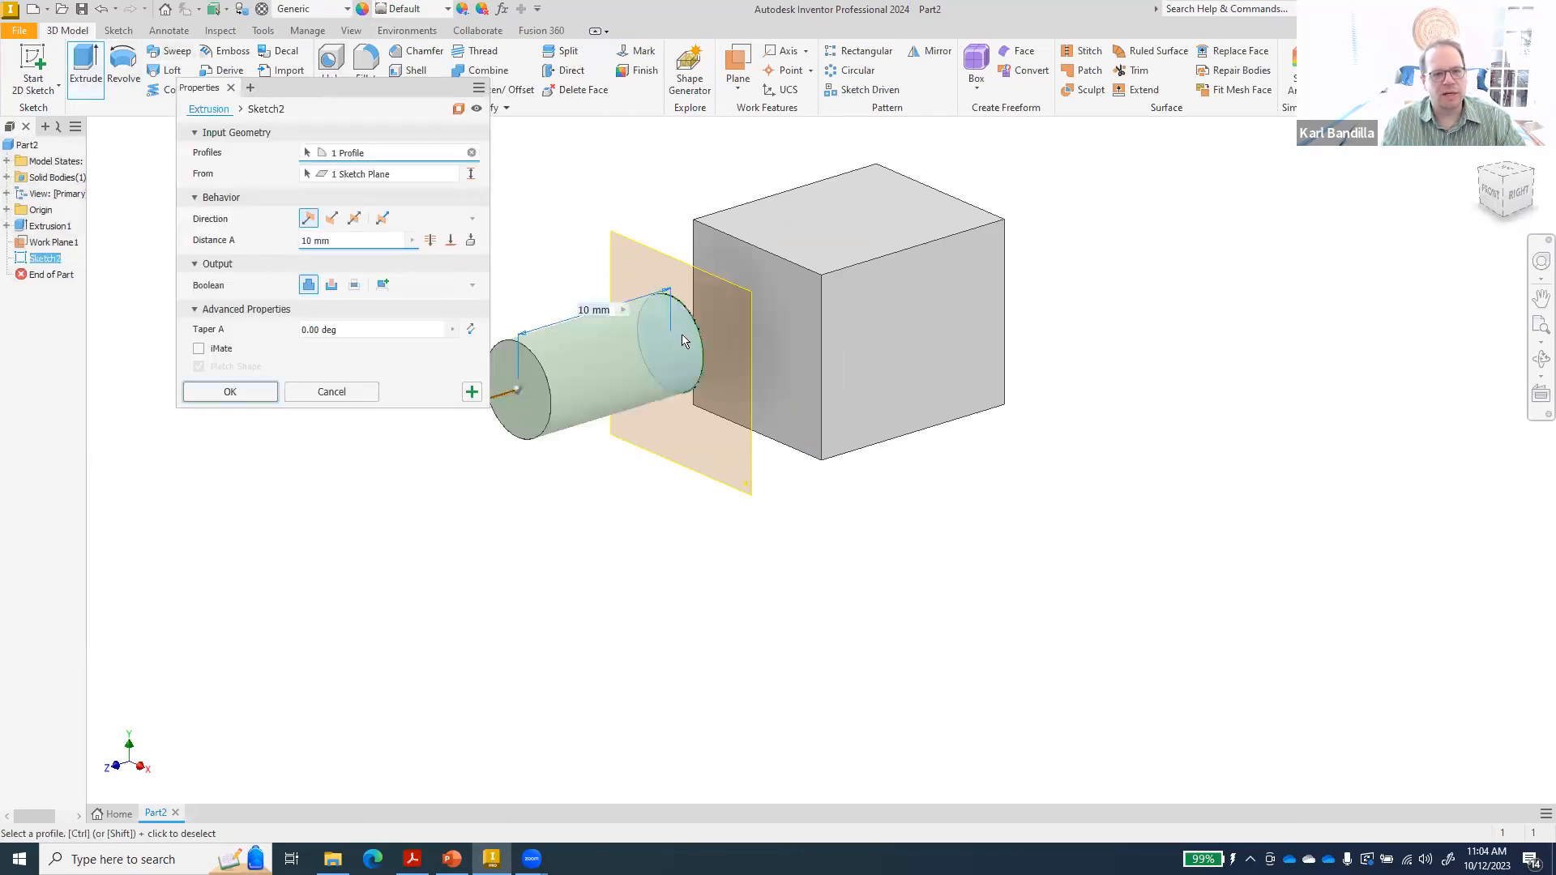
pyautogui.click(331, 218)
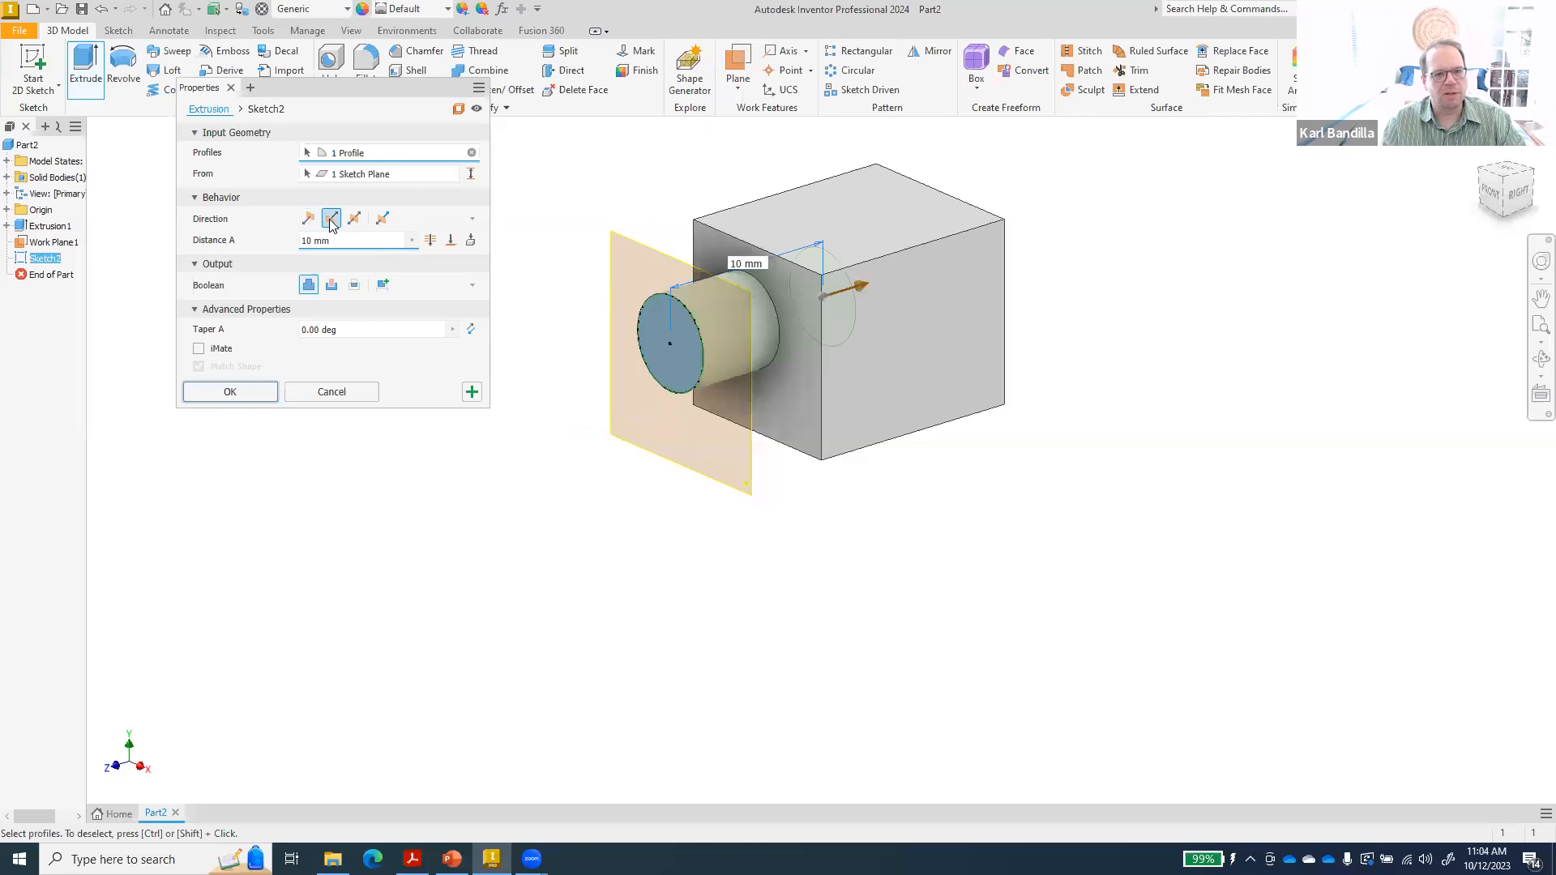
pyautogui.click(230, 392)
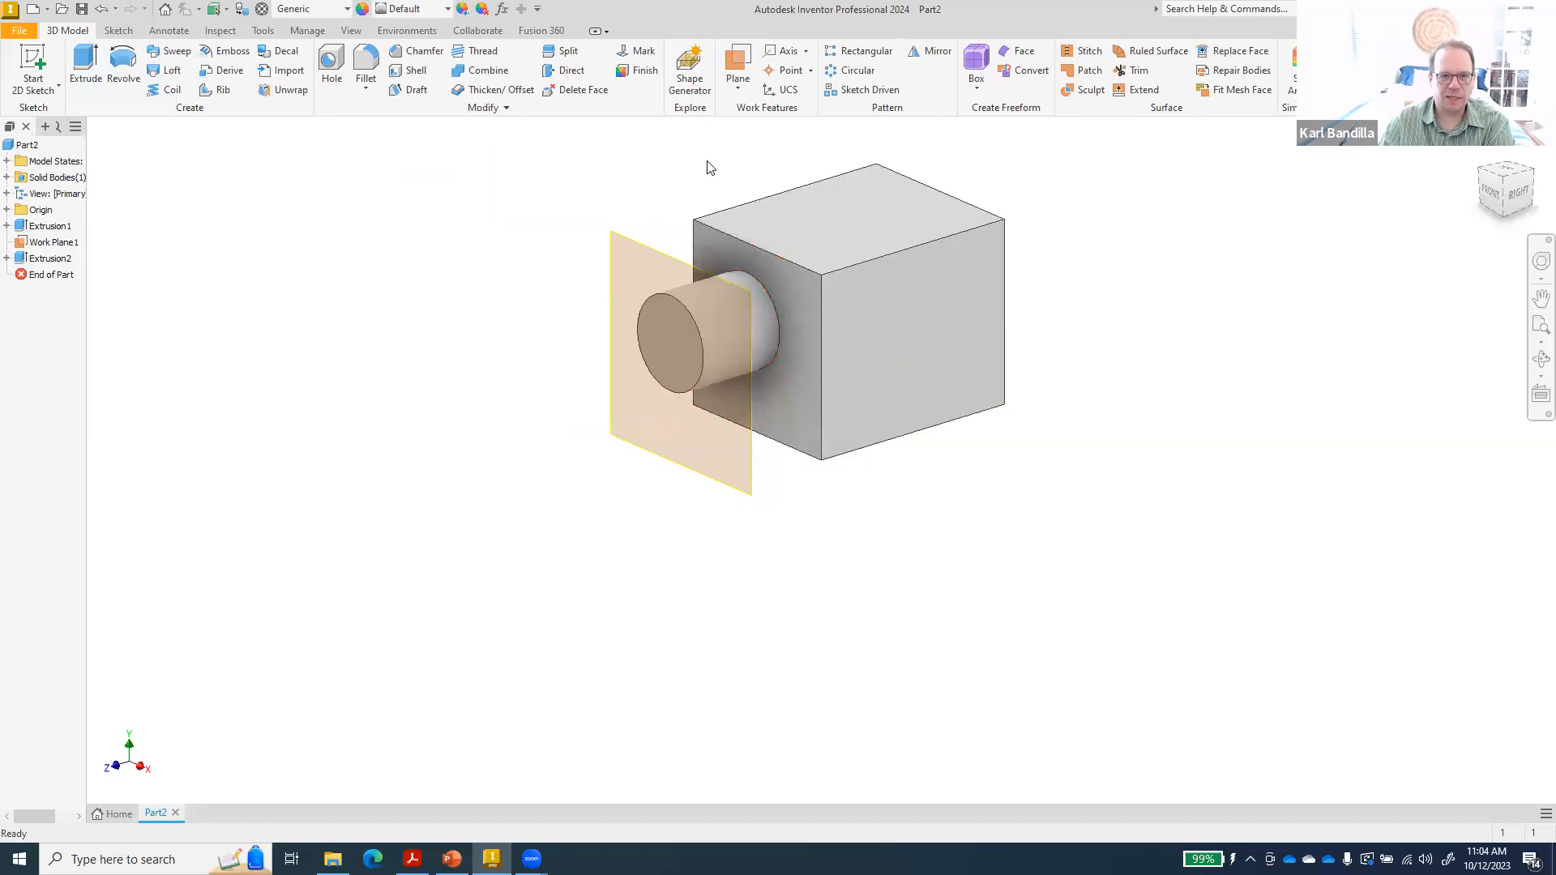
pyautogui.click(739, 93)
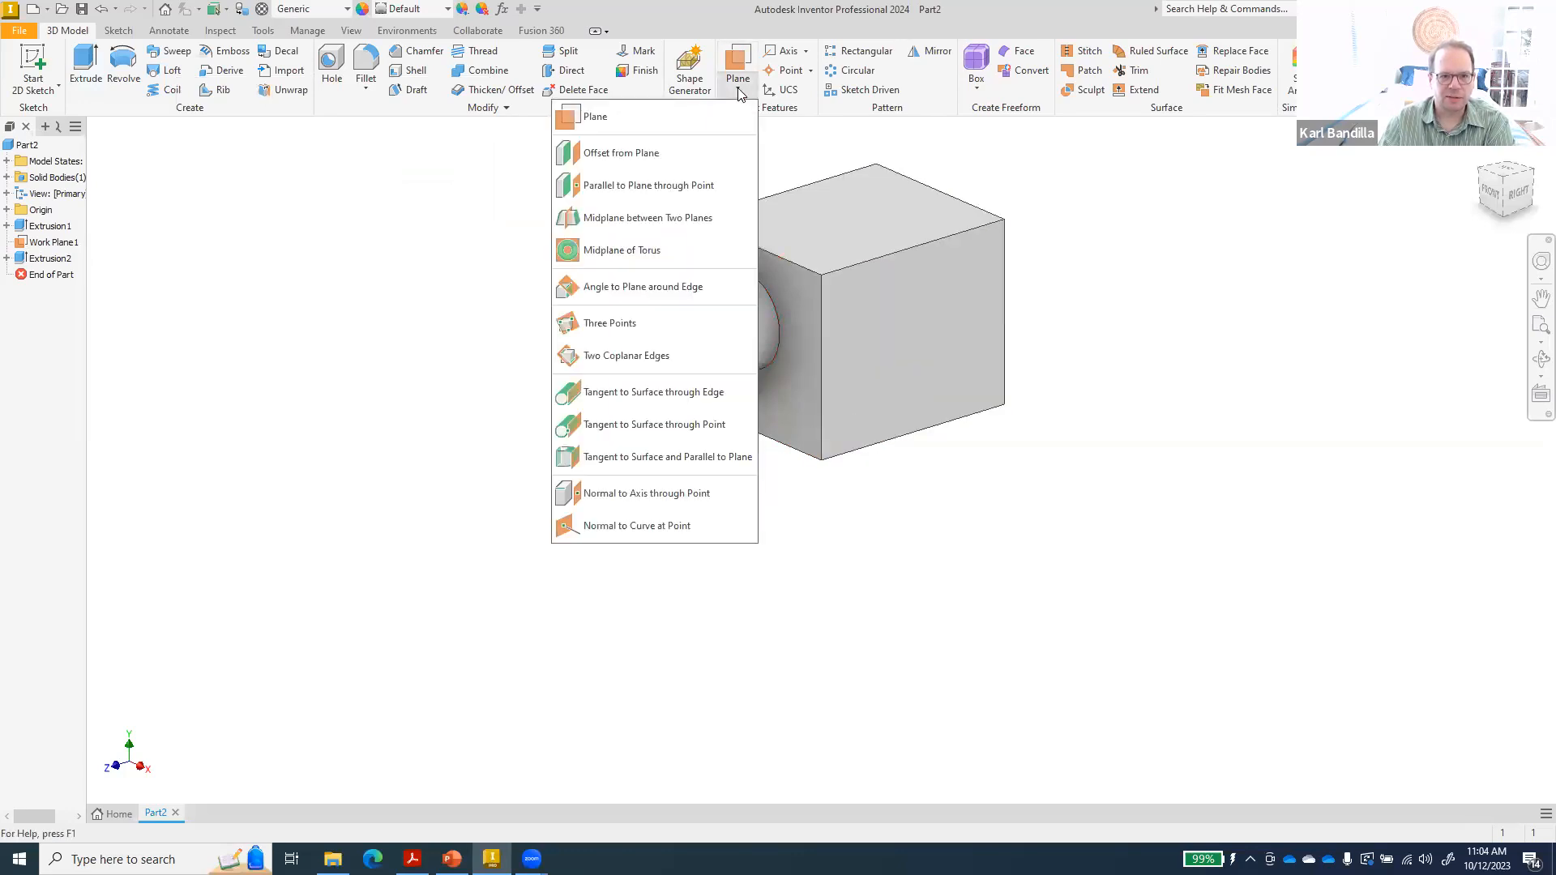
pyautogui.click(1004, 540)
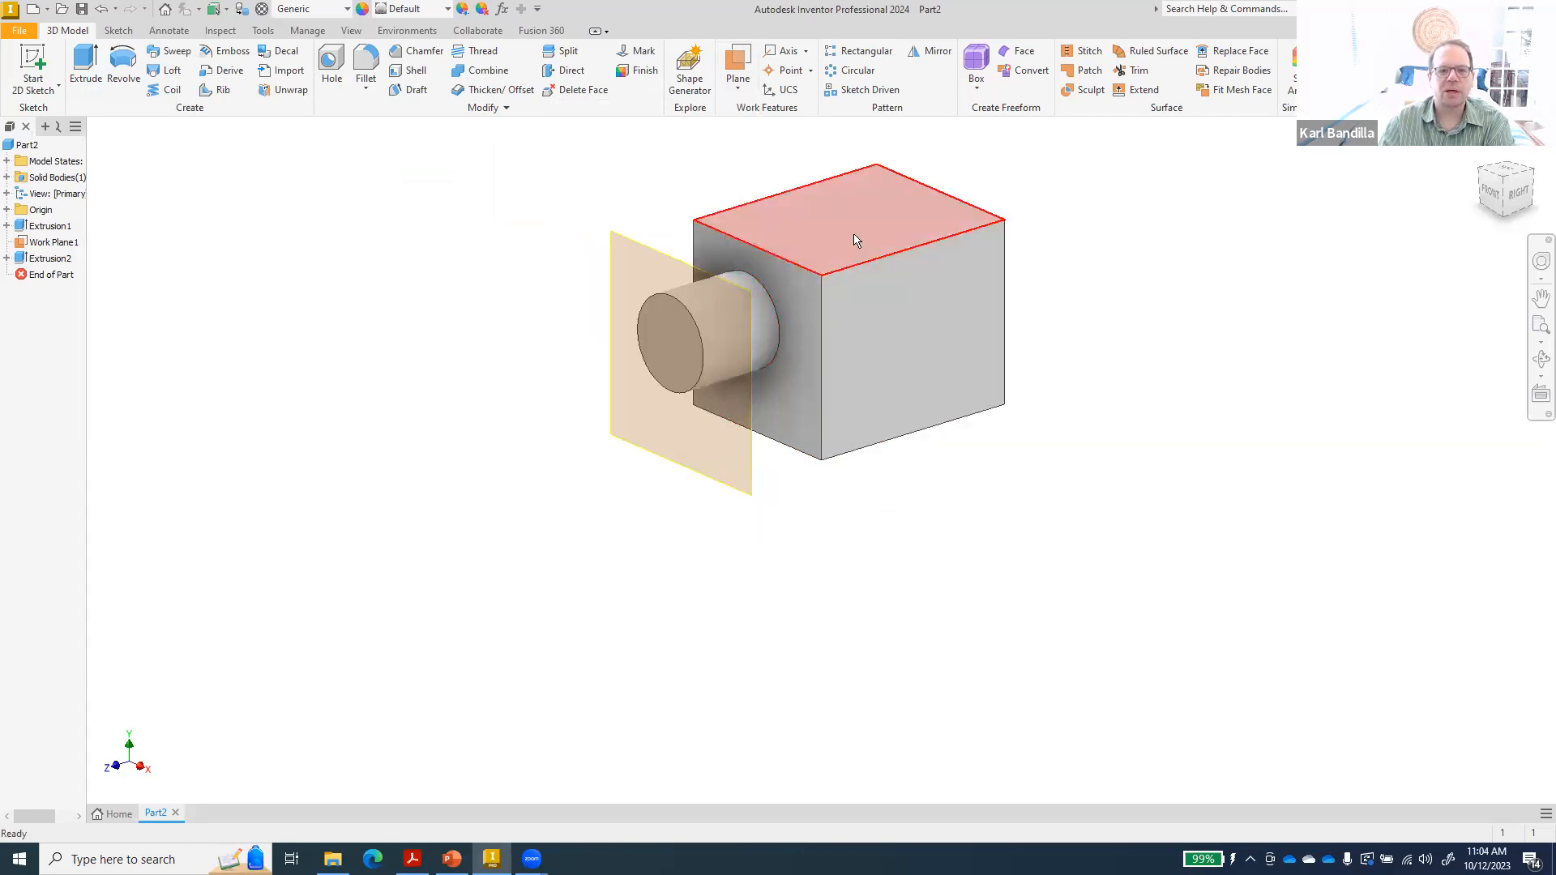
# - Place a sketch point on the block's right face, about 9 mm across and 4.4 mm up from the origin, and finish the sketch
pyautogui.rightClick(922, 339)
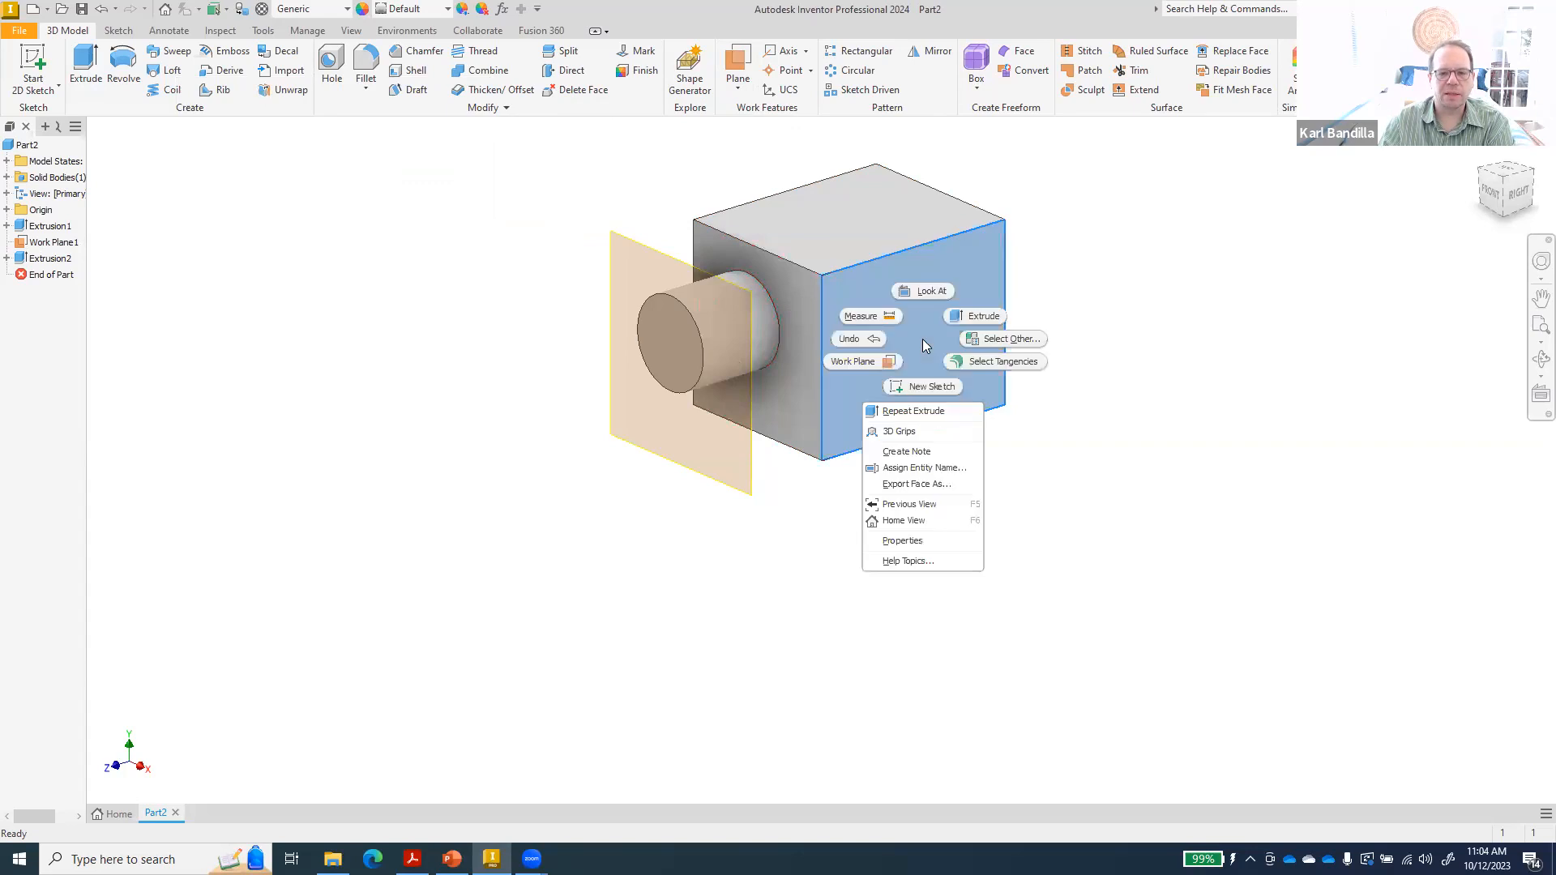
pyautogui.click(930, 388)
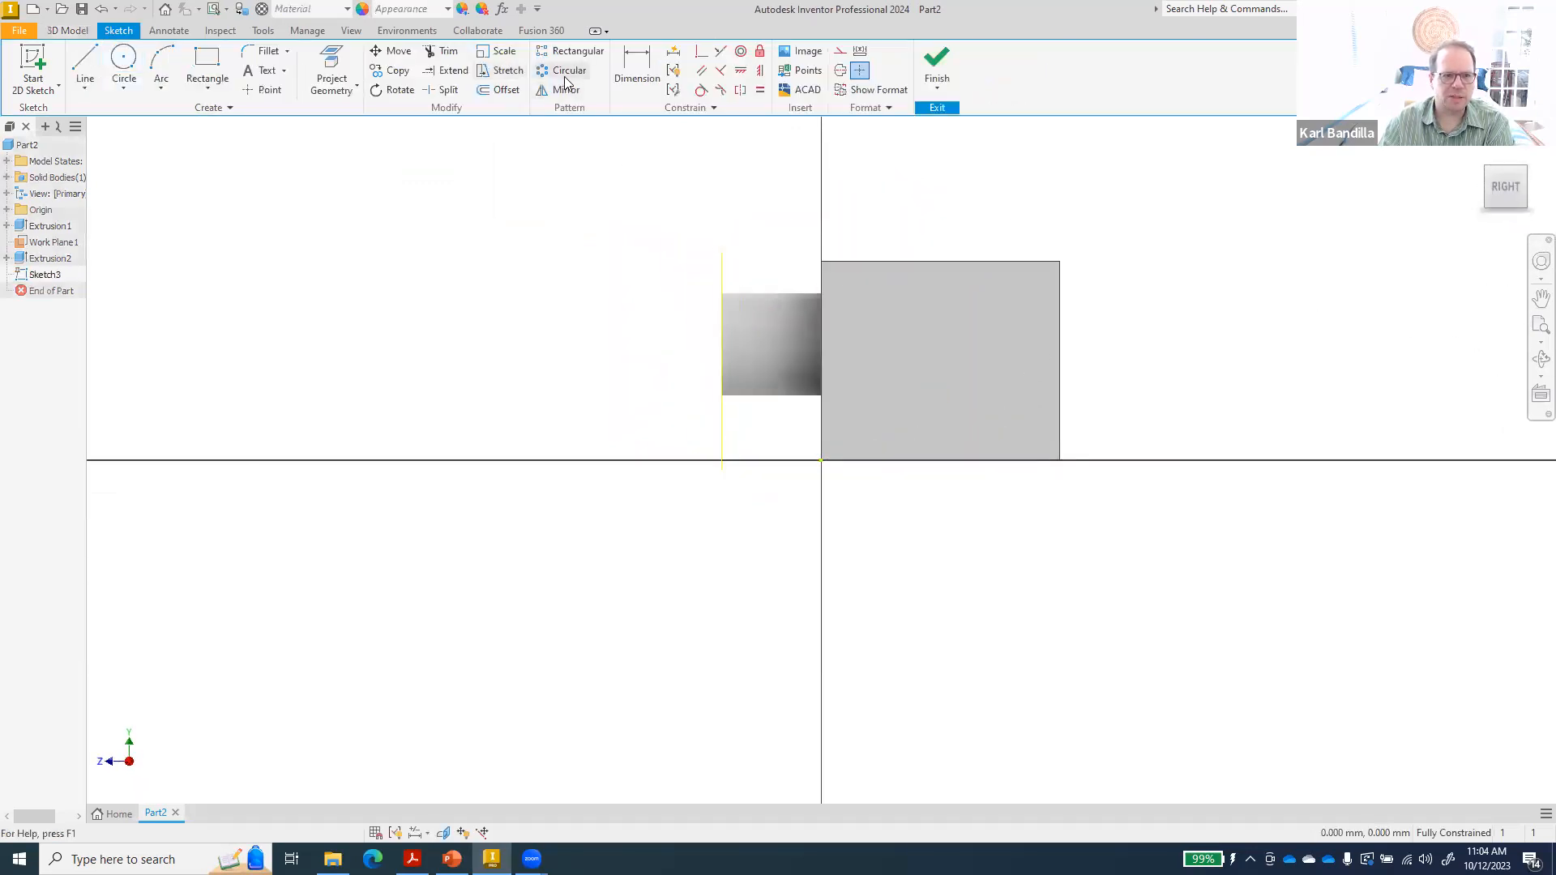
pyautogui.click(262, 89)
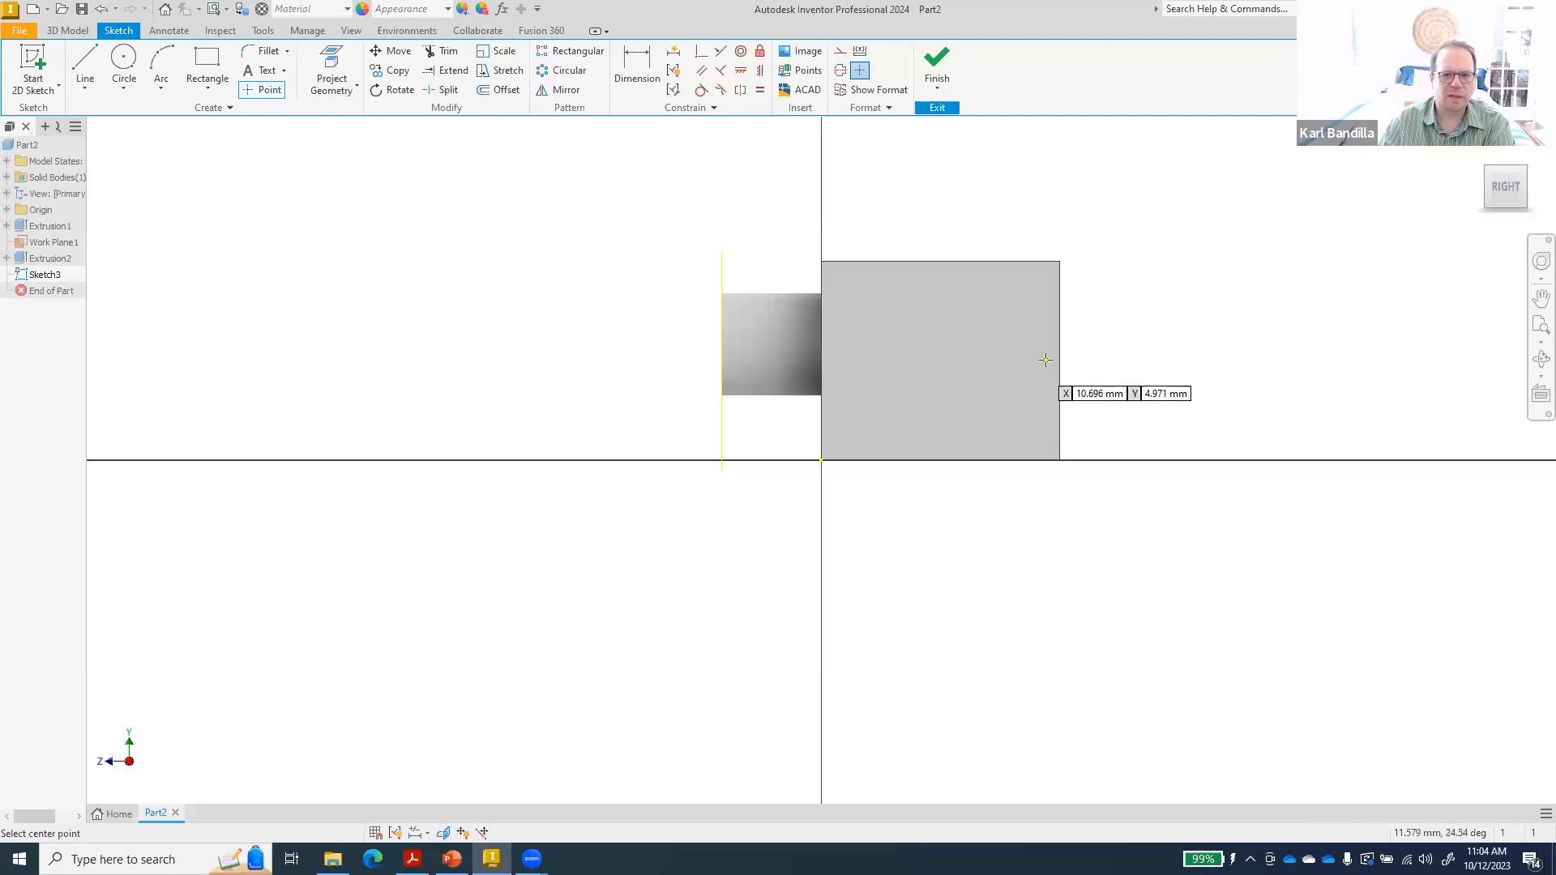
pyautogui.click(1000, 372)
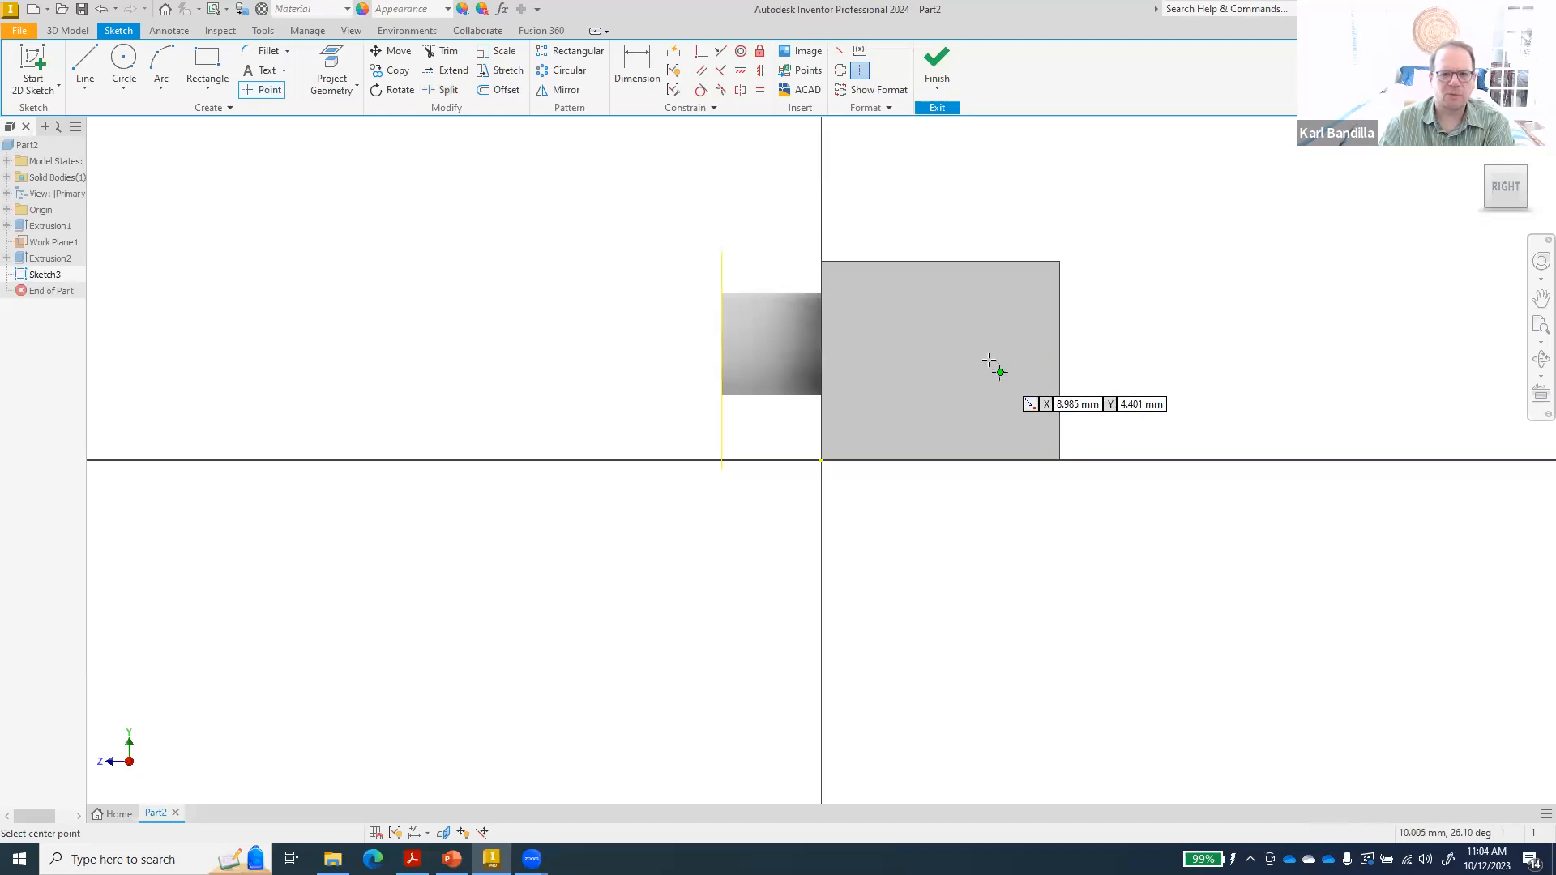
pyautogui.click(940, 64)
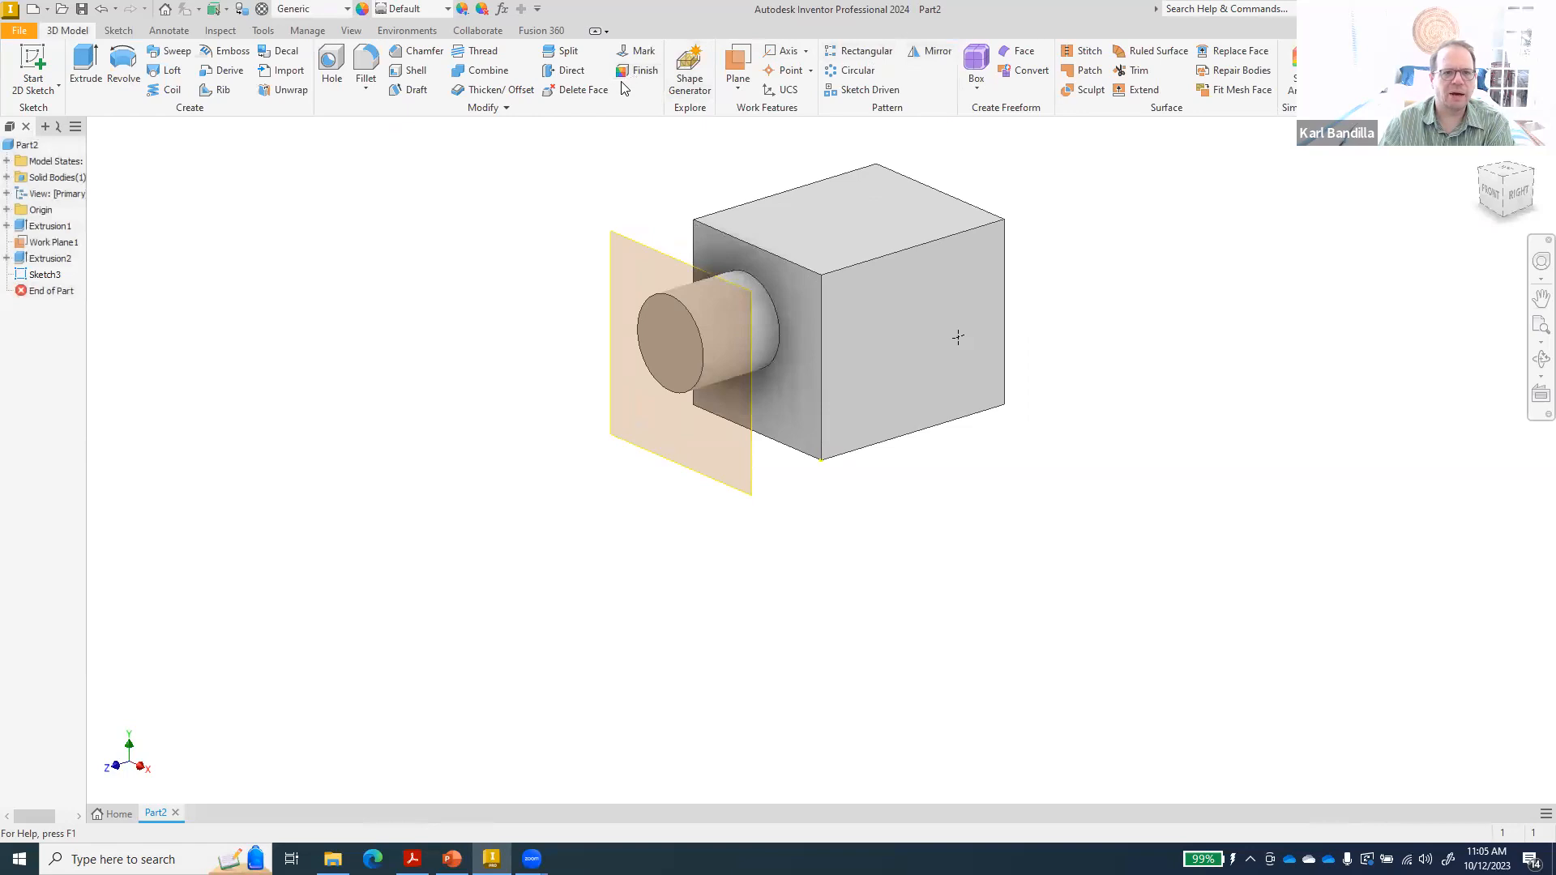
# - Create a work plane parallel to the block's front face, passing through the sketch point on the right face
pyautogui.click(742, 92)
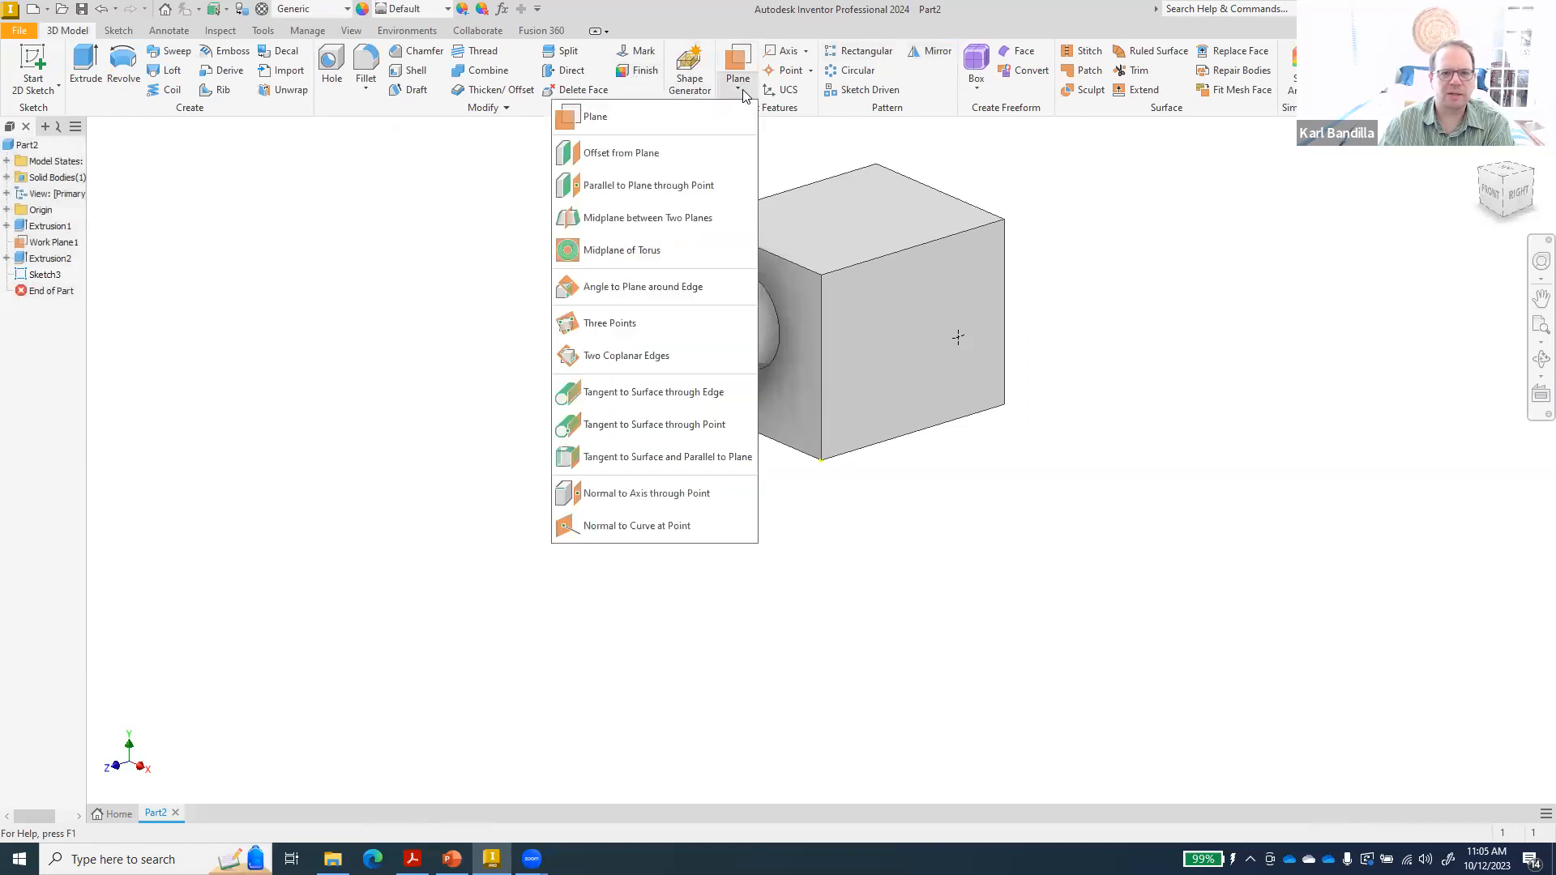
pyautogui.click(657, 187)
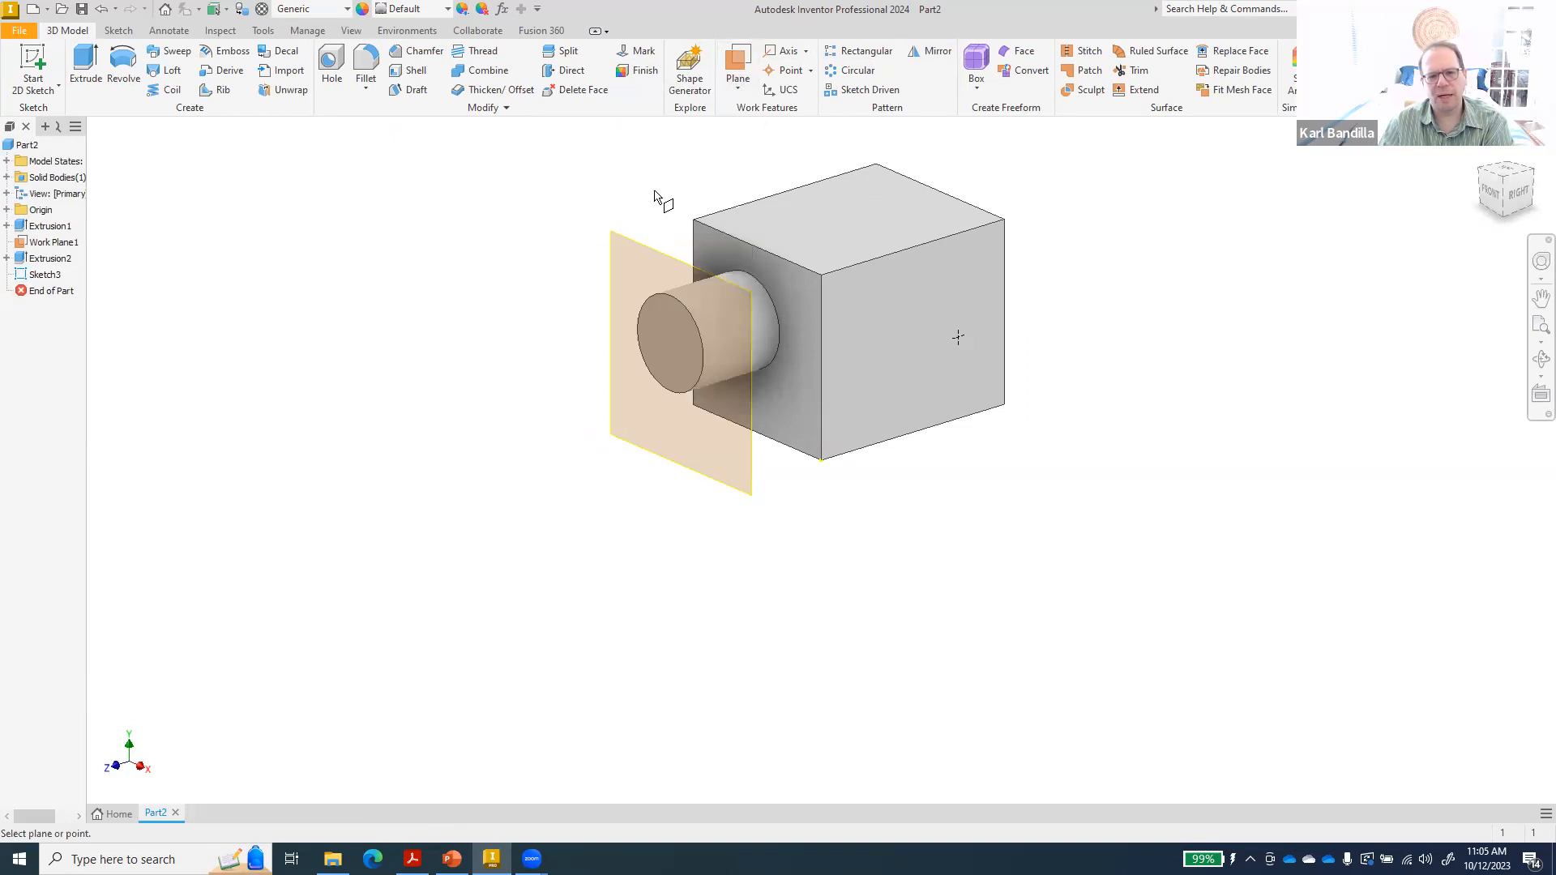
pyautogui.click(809, 321)
pyautogui.click(960, 339)
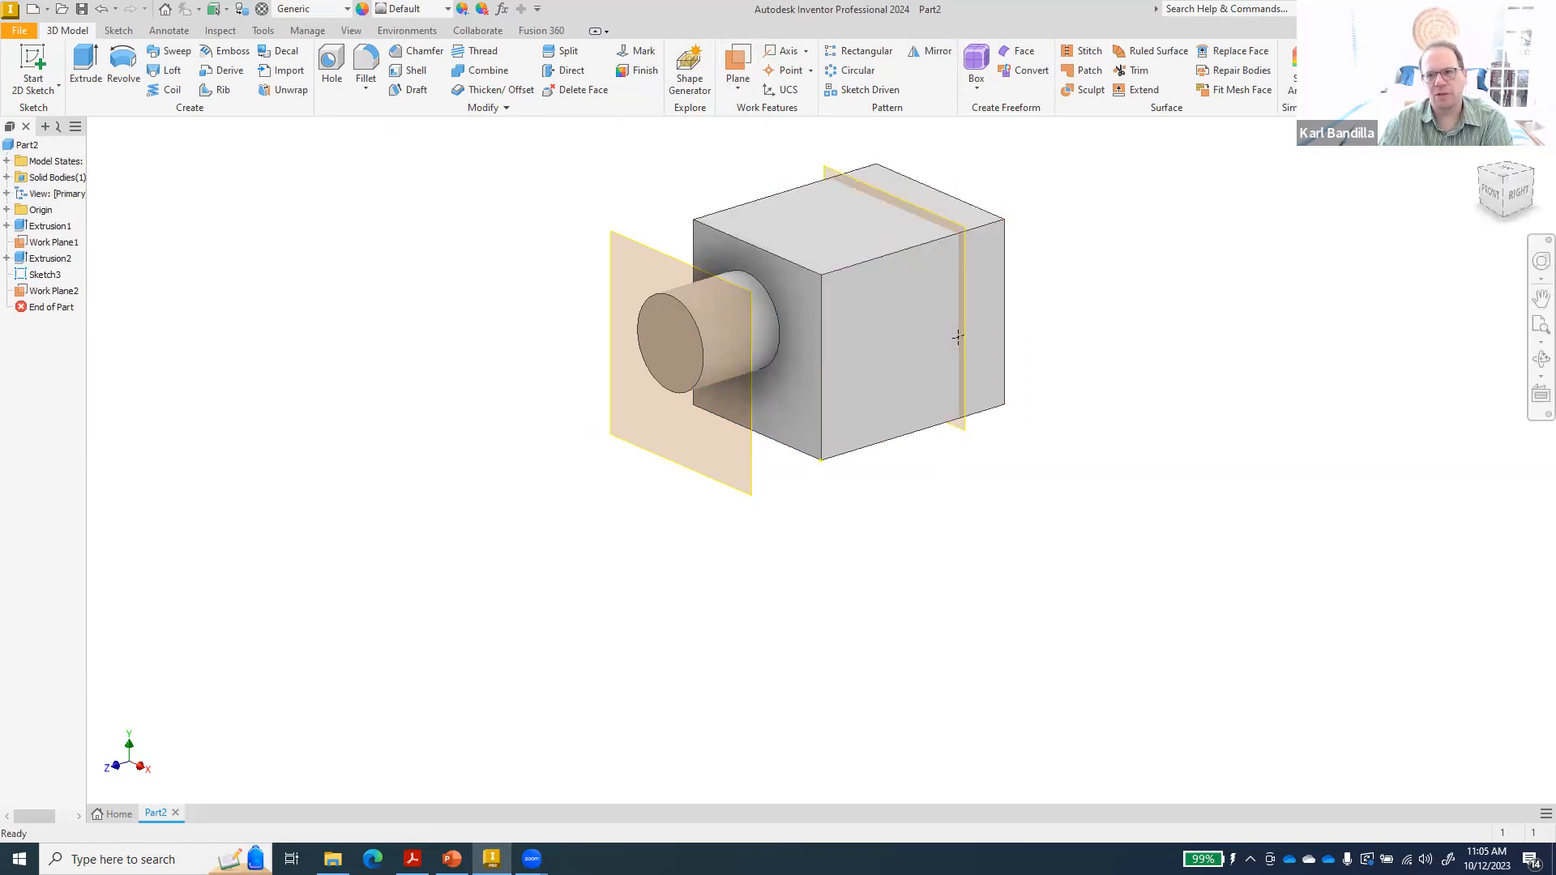
# - Sketch a small two-point rectangle in the upper left part of the block's back face and finish the sketch
pyautogui.click(1533, 173)
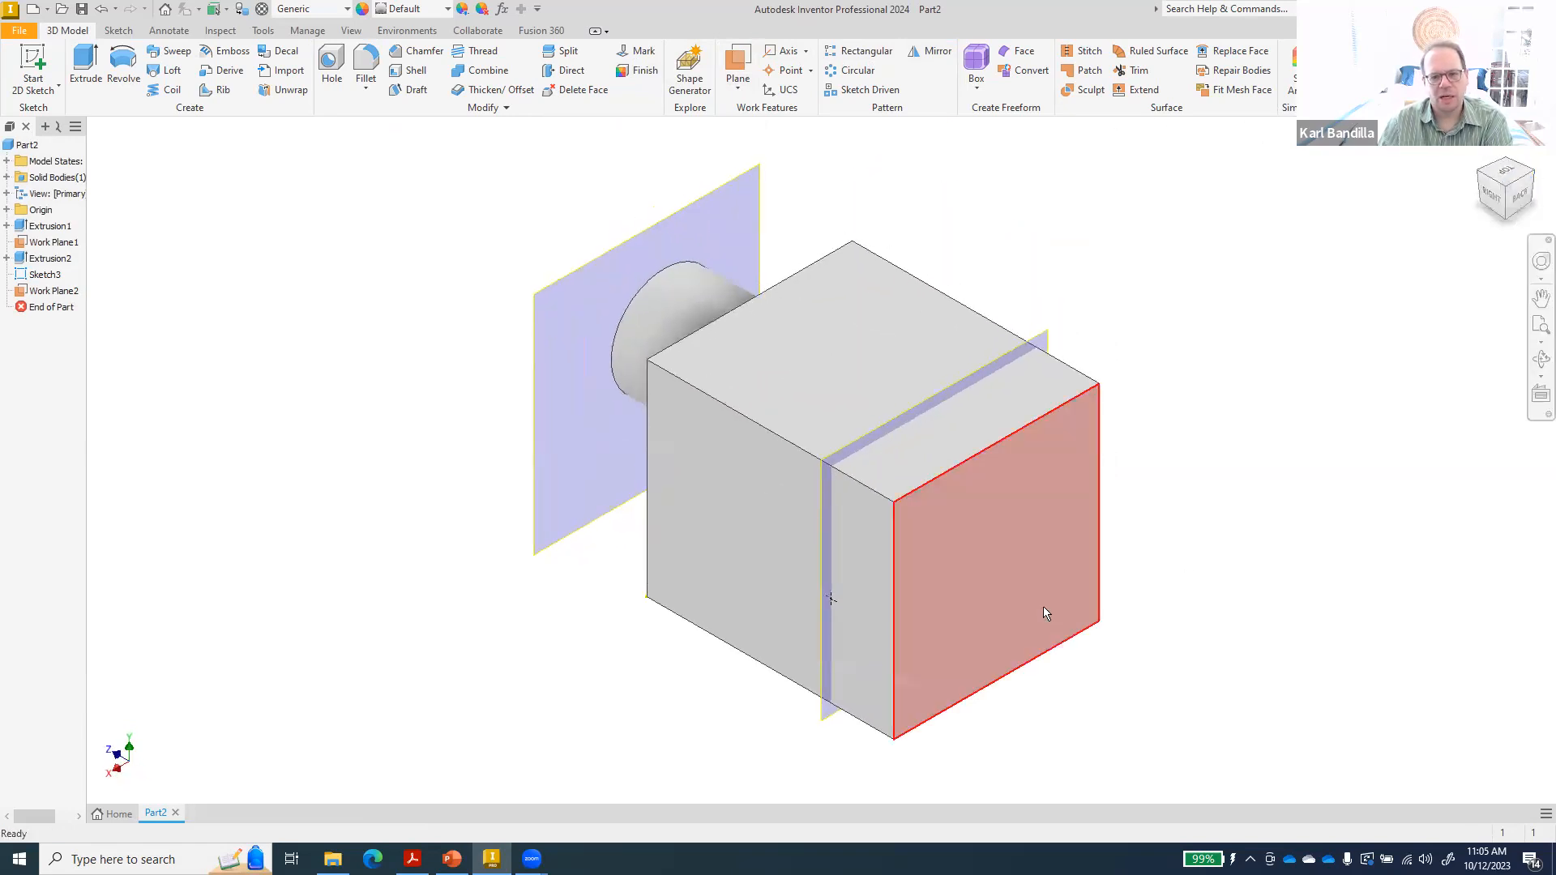
pyautogui.rightClick(995, 565)
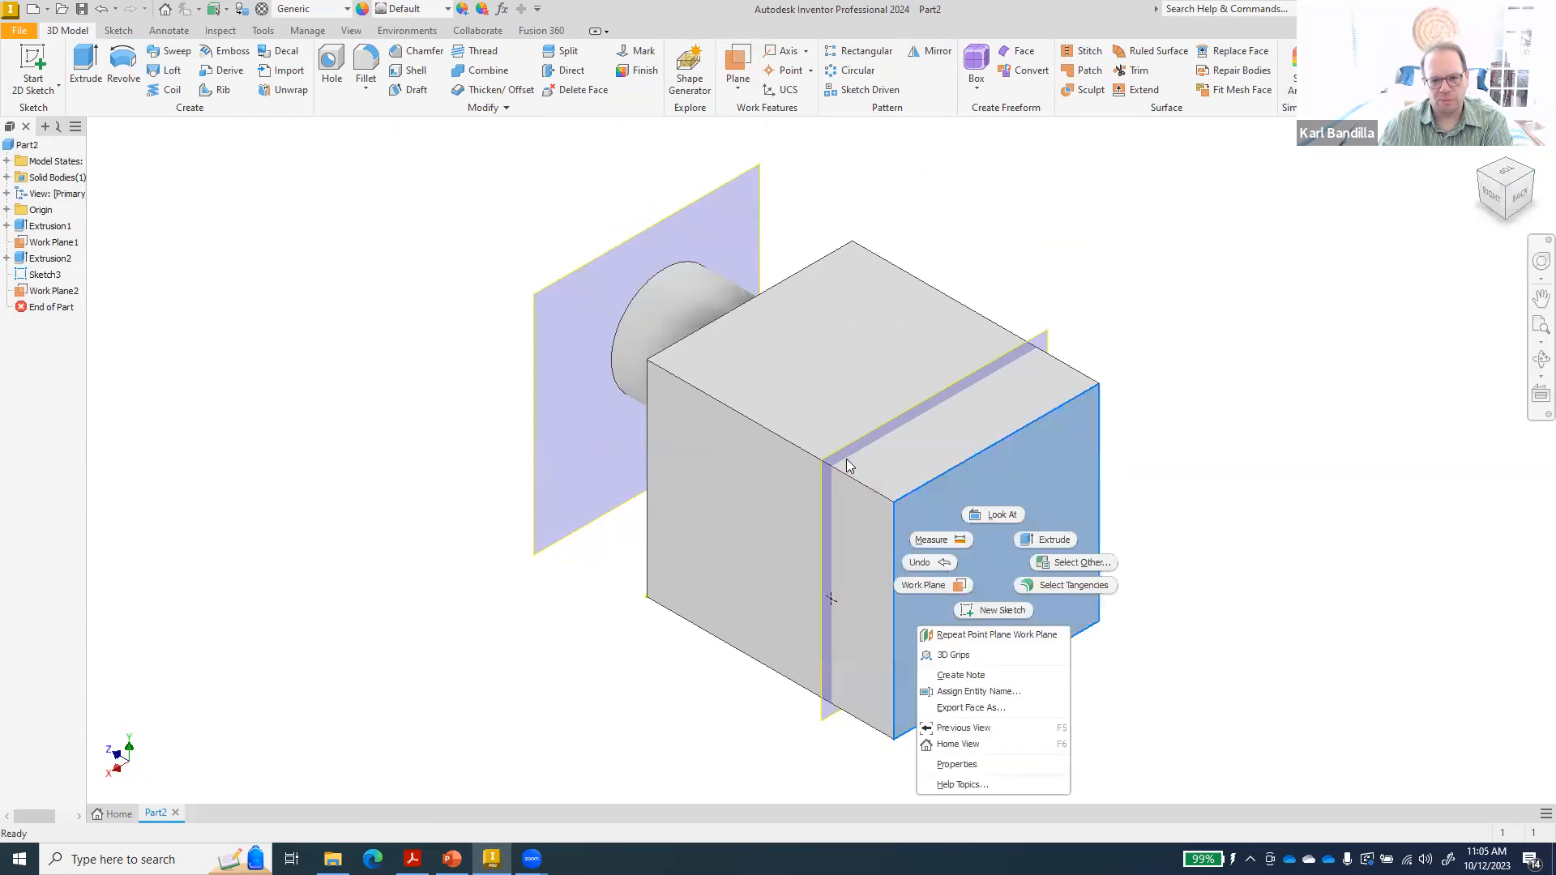
pyautogui.click(990, 609)
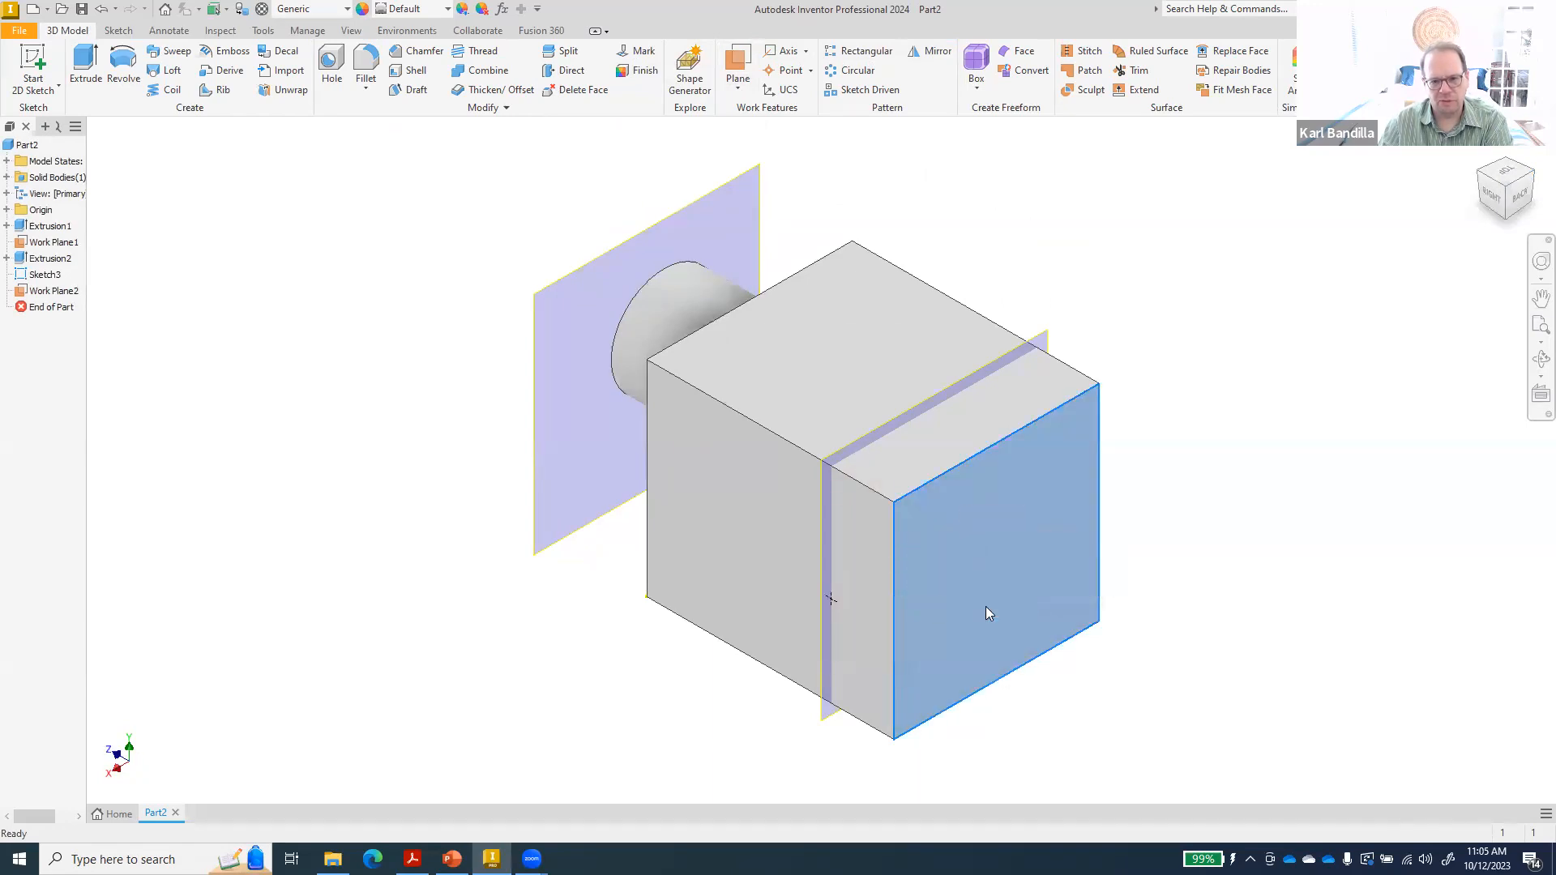
pyautogui.click(207, 60)
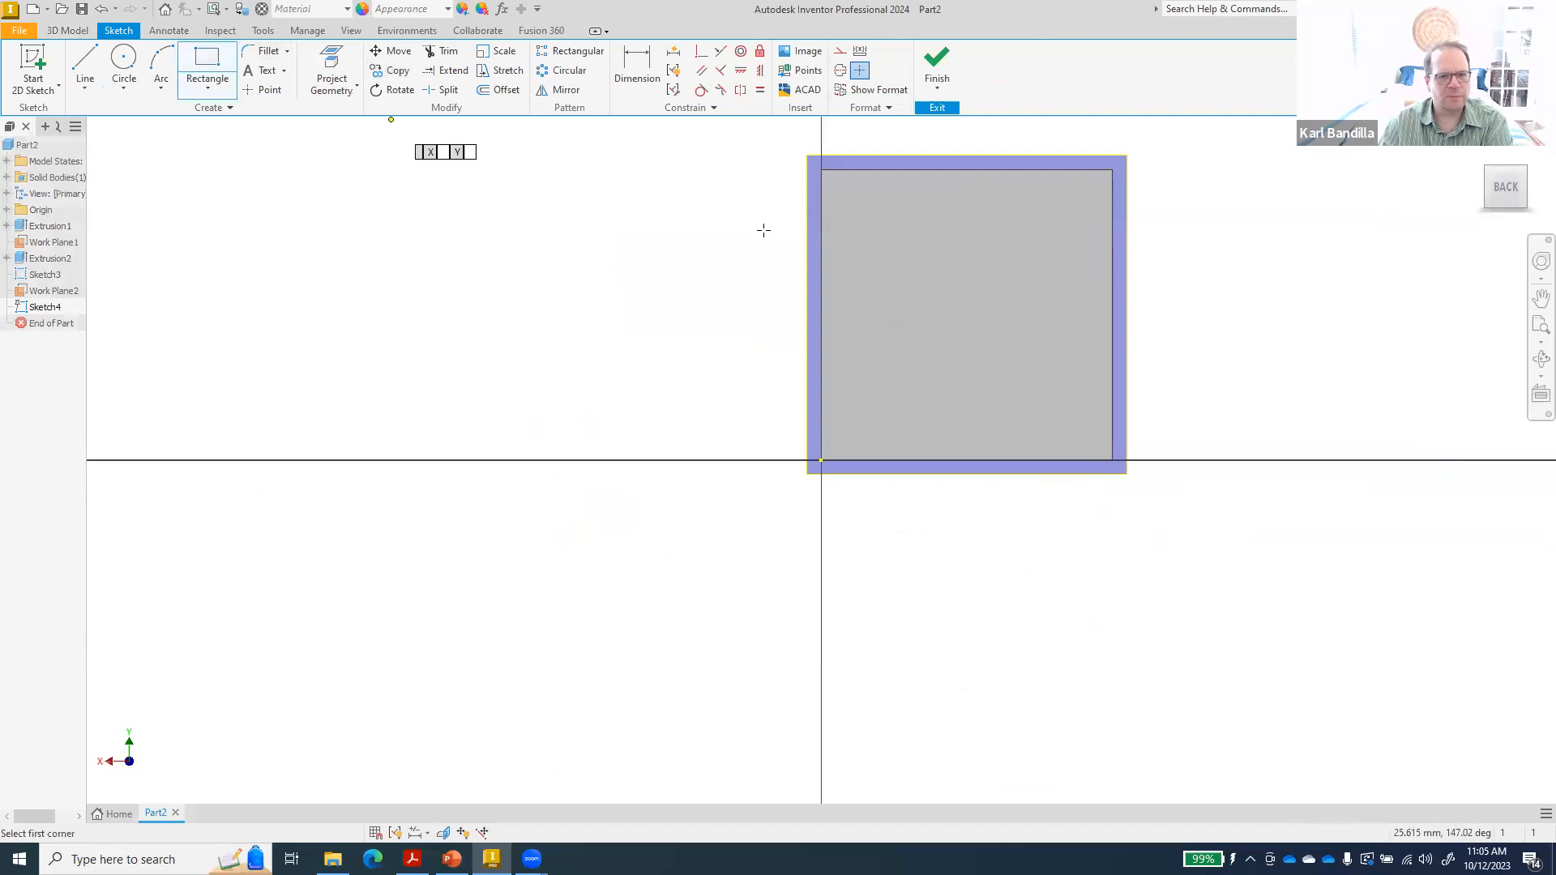
pyautogui.click(902, 247)
pyautogui.click(969, 301)
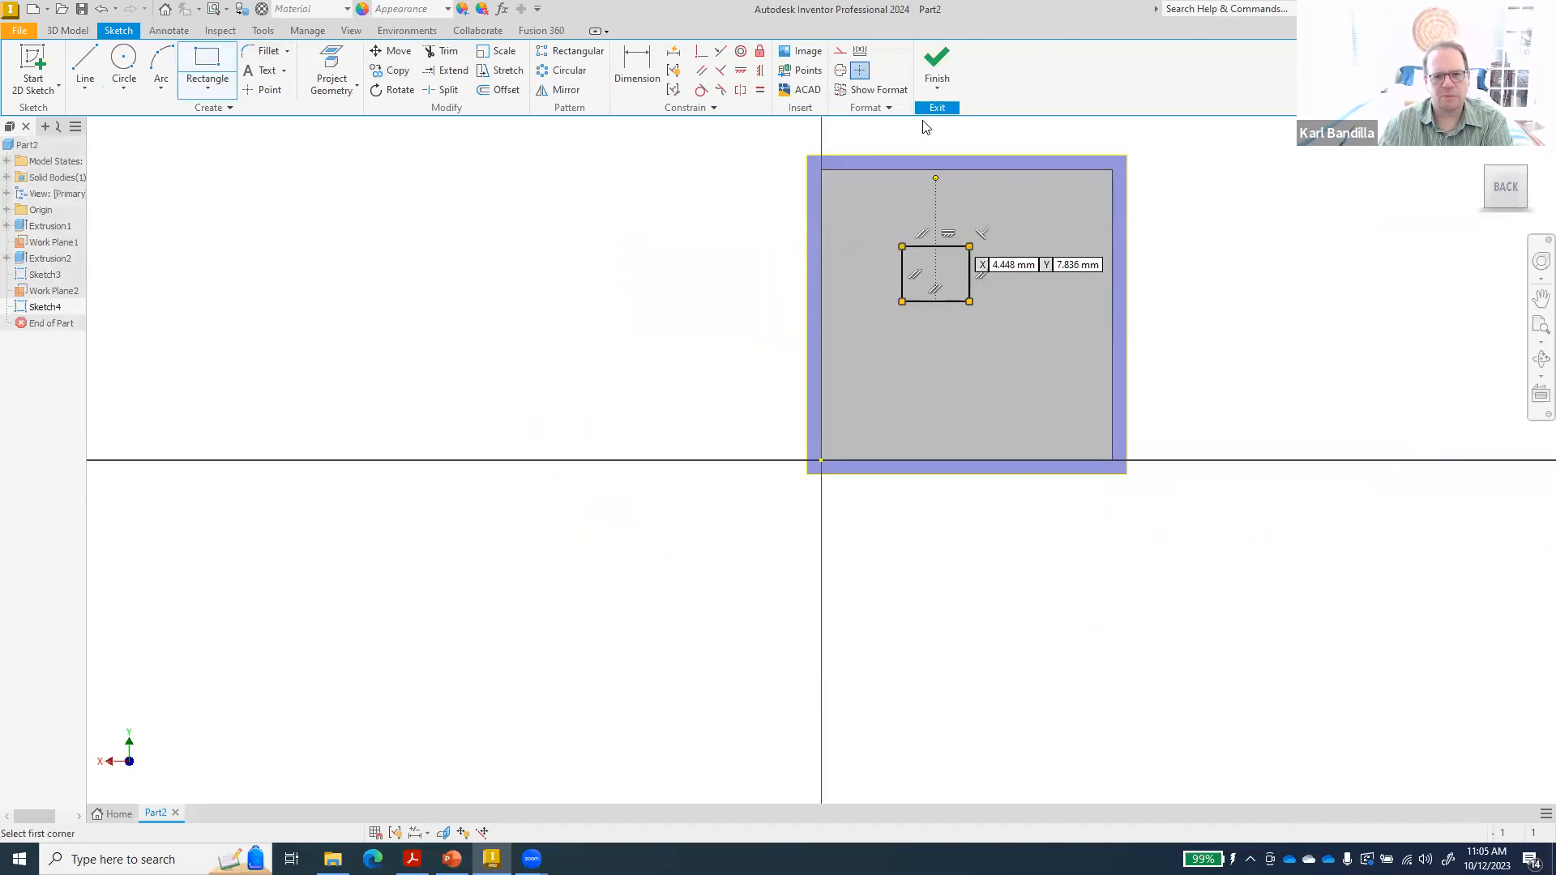
pyautogui.click(940, 68)
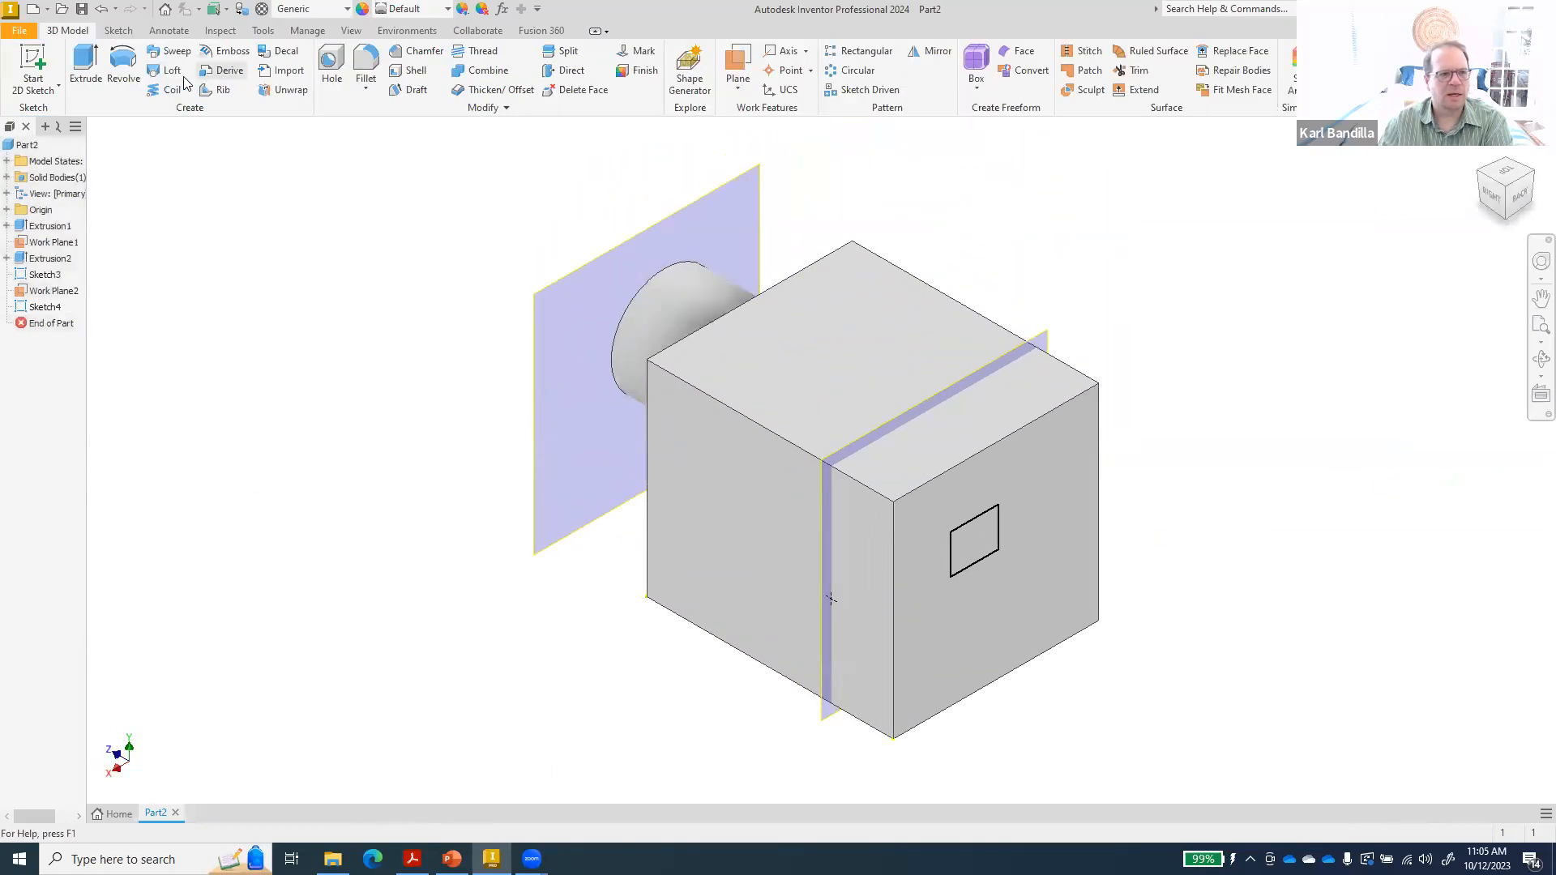
# - Cut the rectangle into the block with an extrusion that ends at the work plane through the sketch point
pyautogui.click(78, 86)
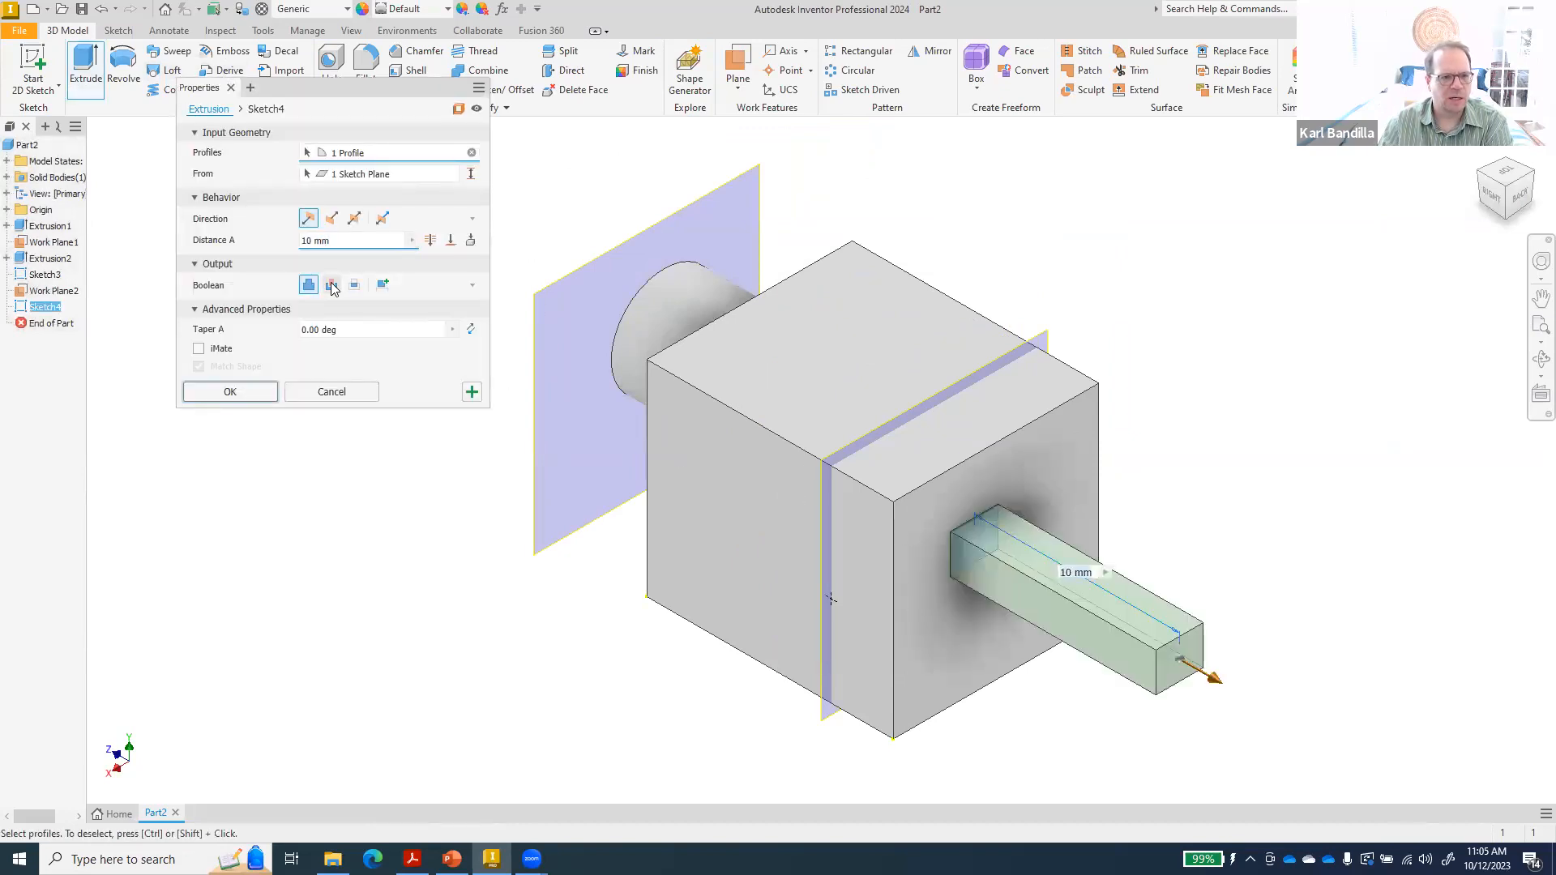
pyautogui.click(451, 241)
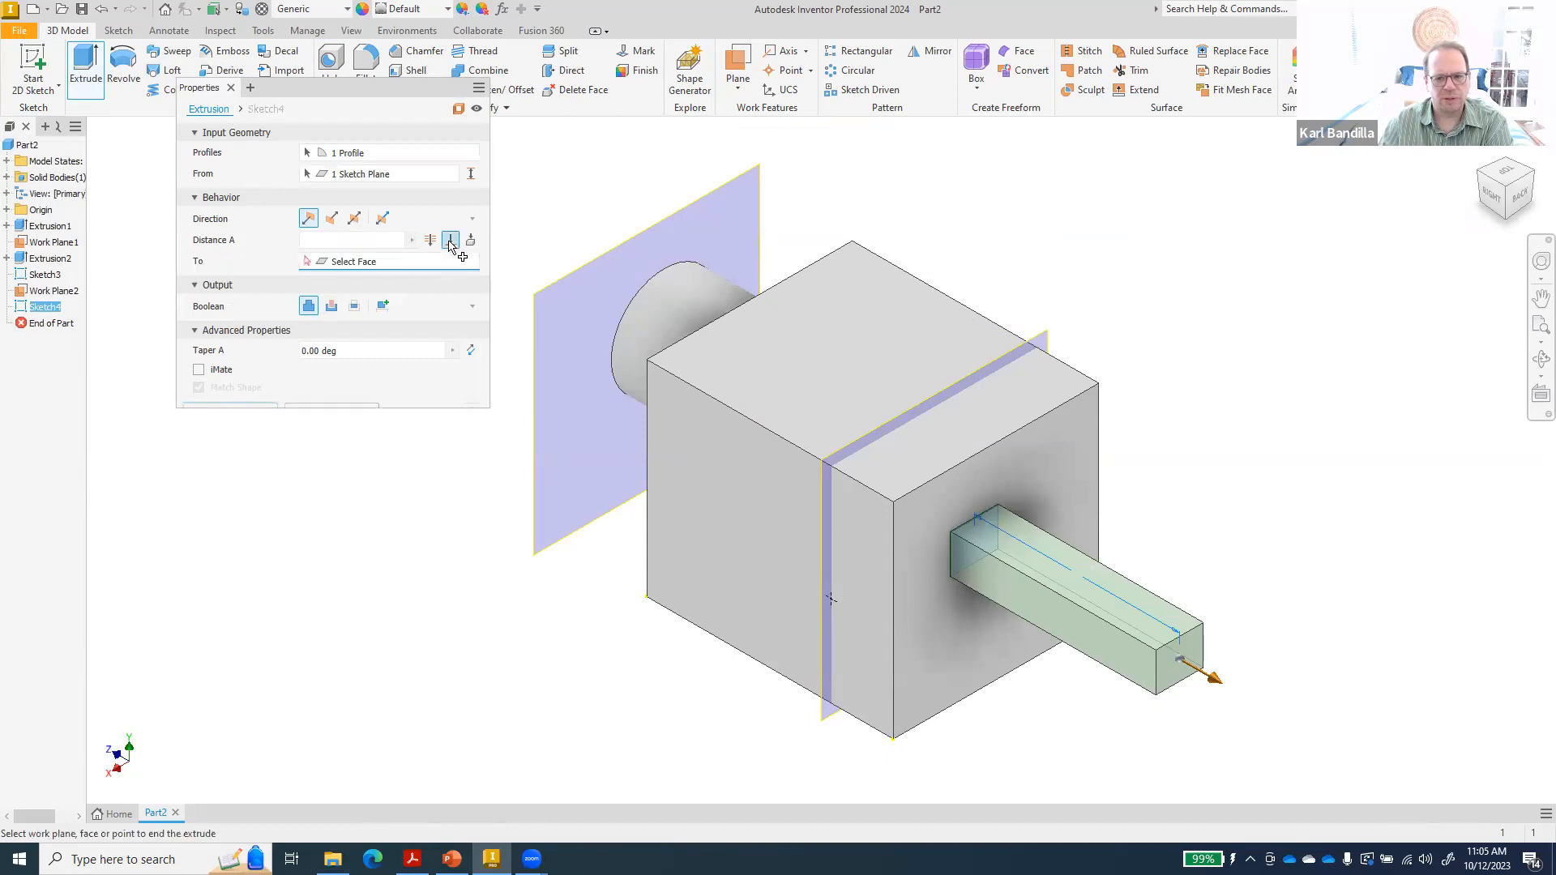
pyautogui.click(866, 444)
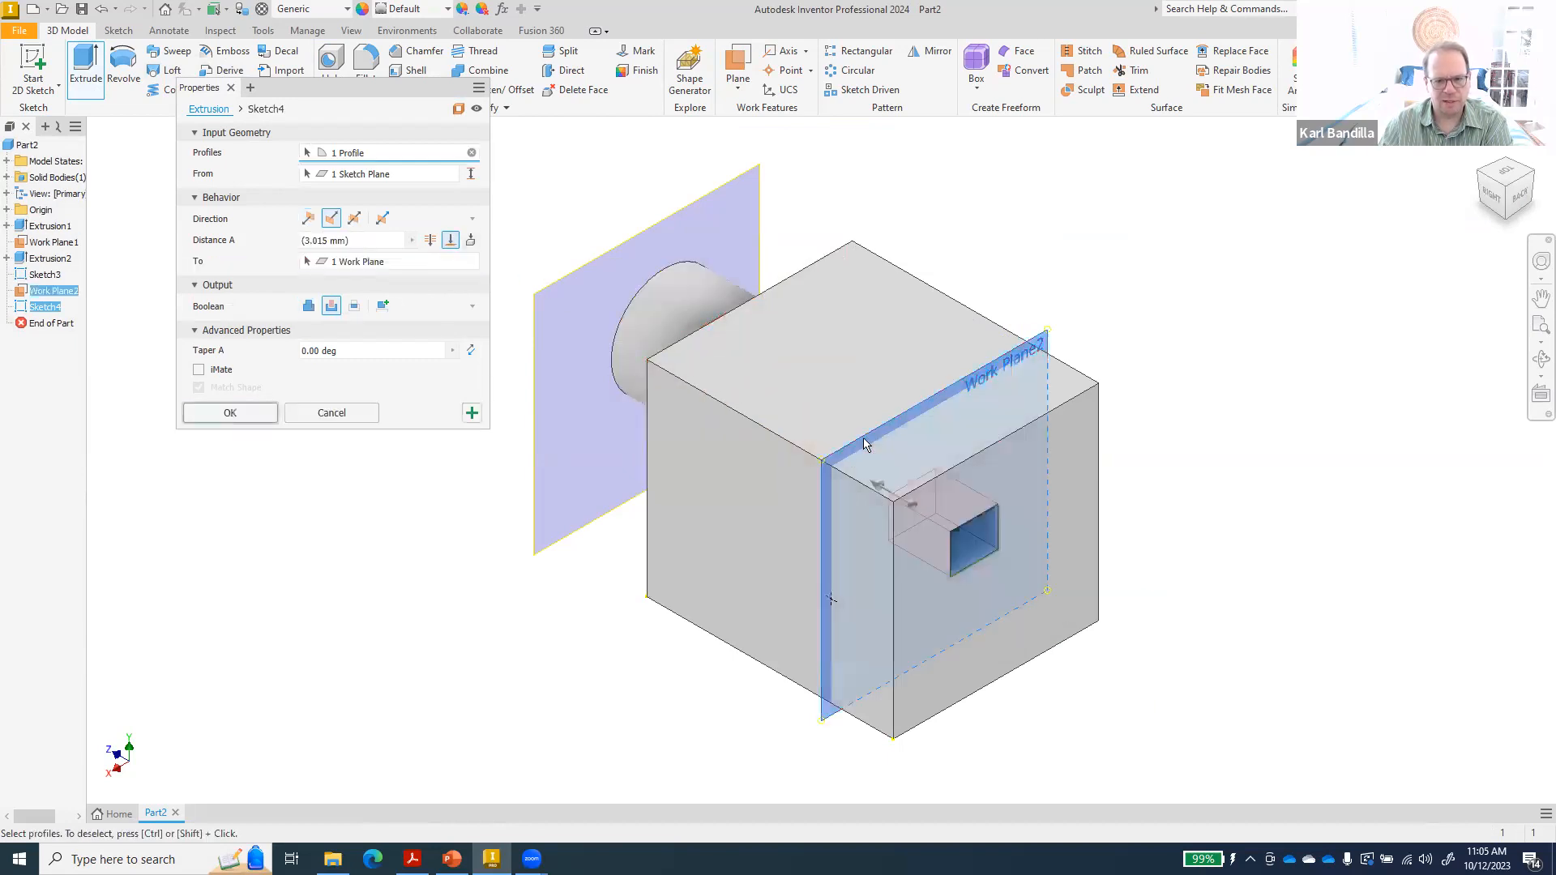
pyautogui.click(227, 413)
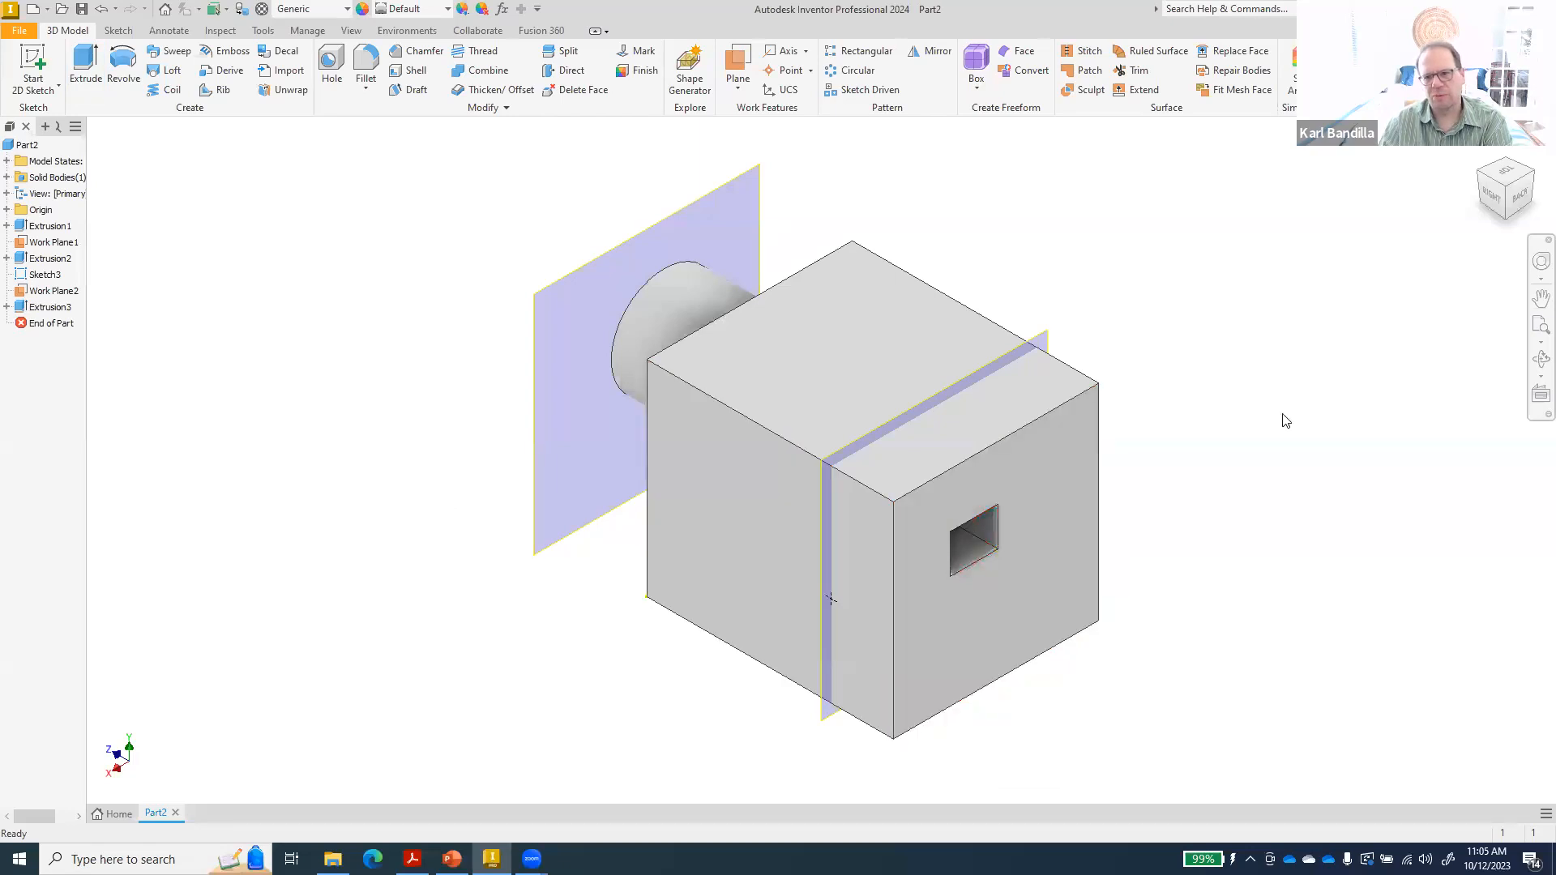
# - Create a midplane work plane between the block's right face and the opposite left face
pyautogui.click(1516, 198)
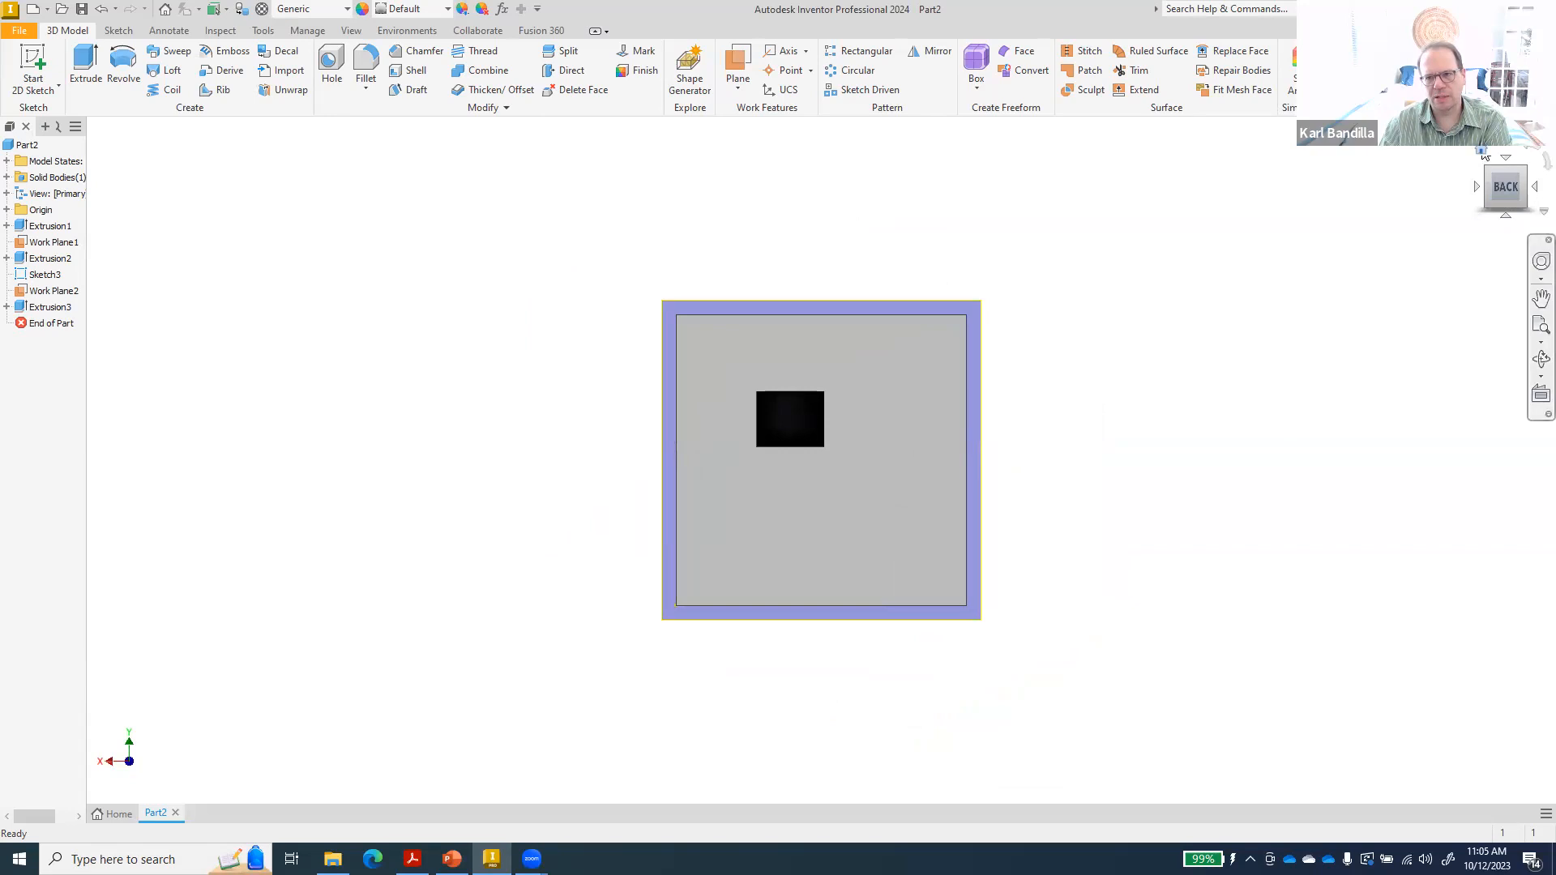
pyautogui.click(1482, 153)
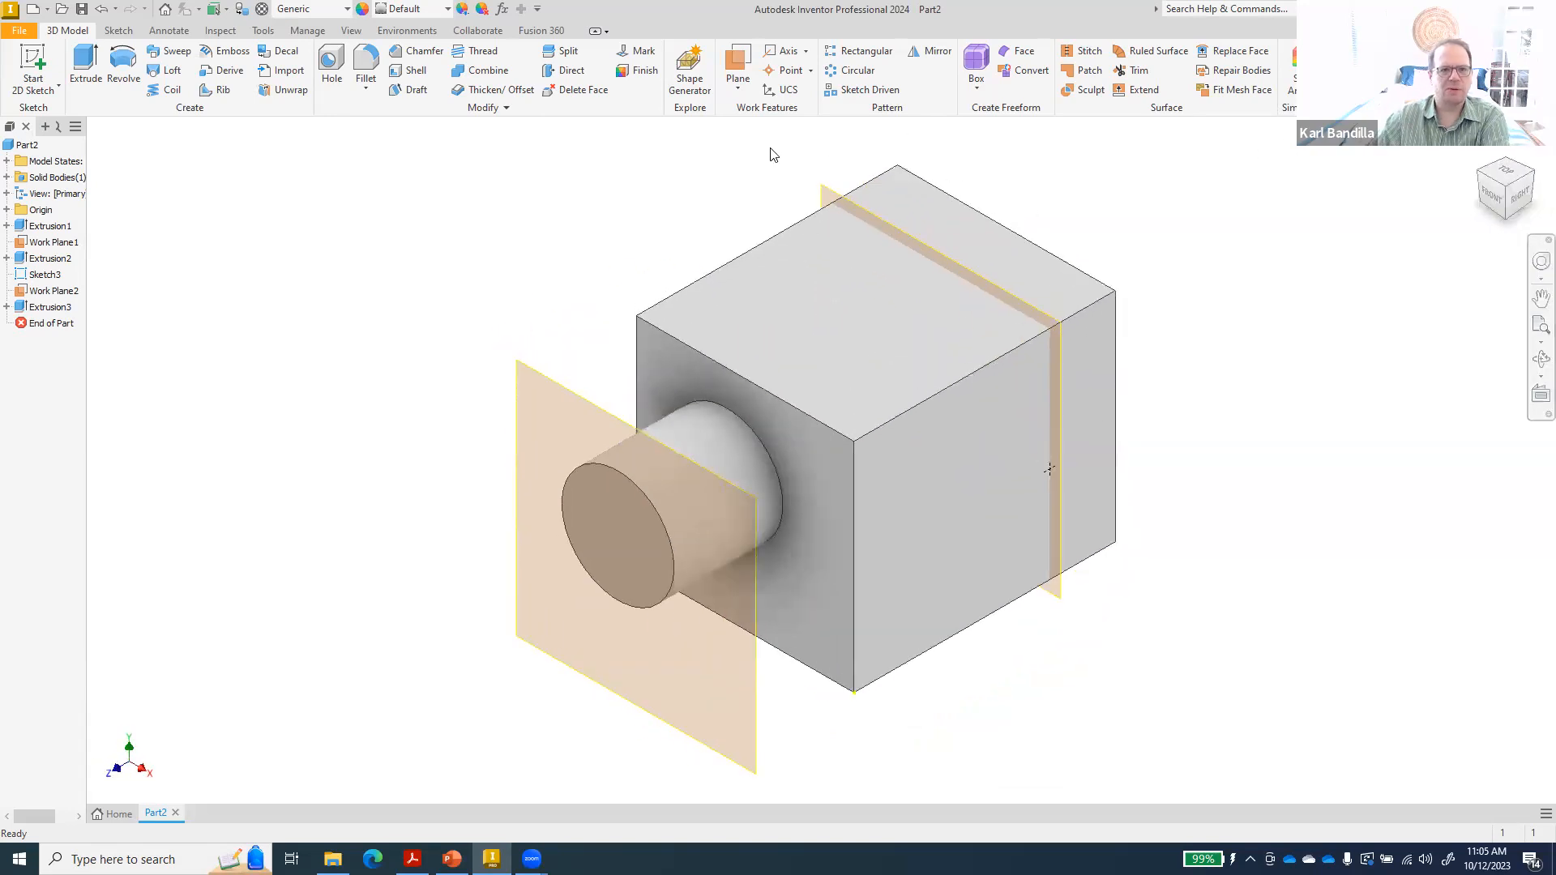
pyautogui.click(737, 86)
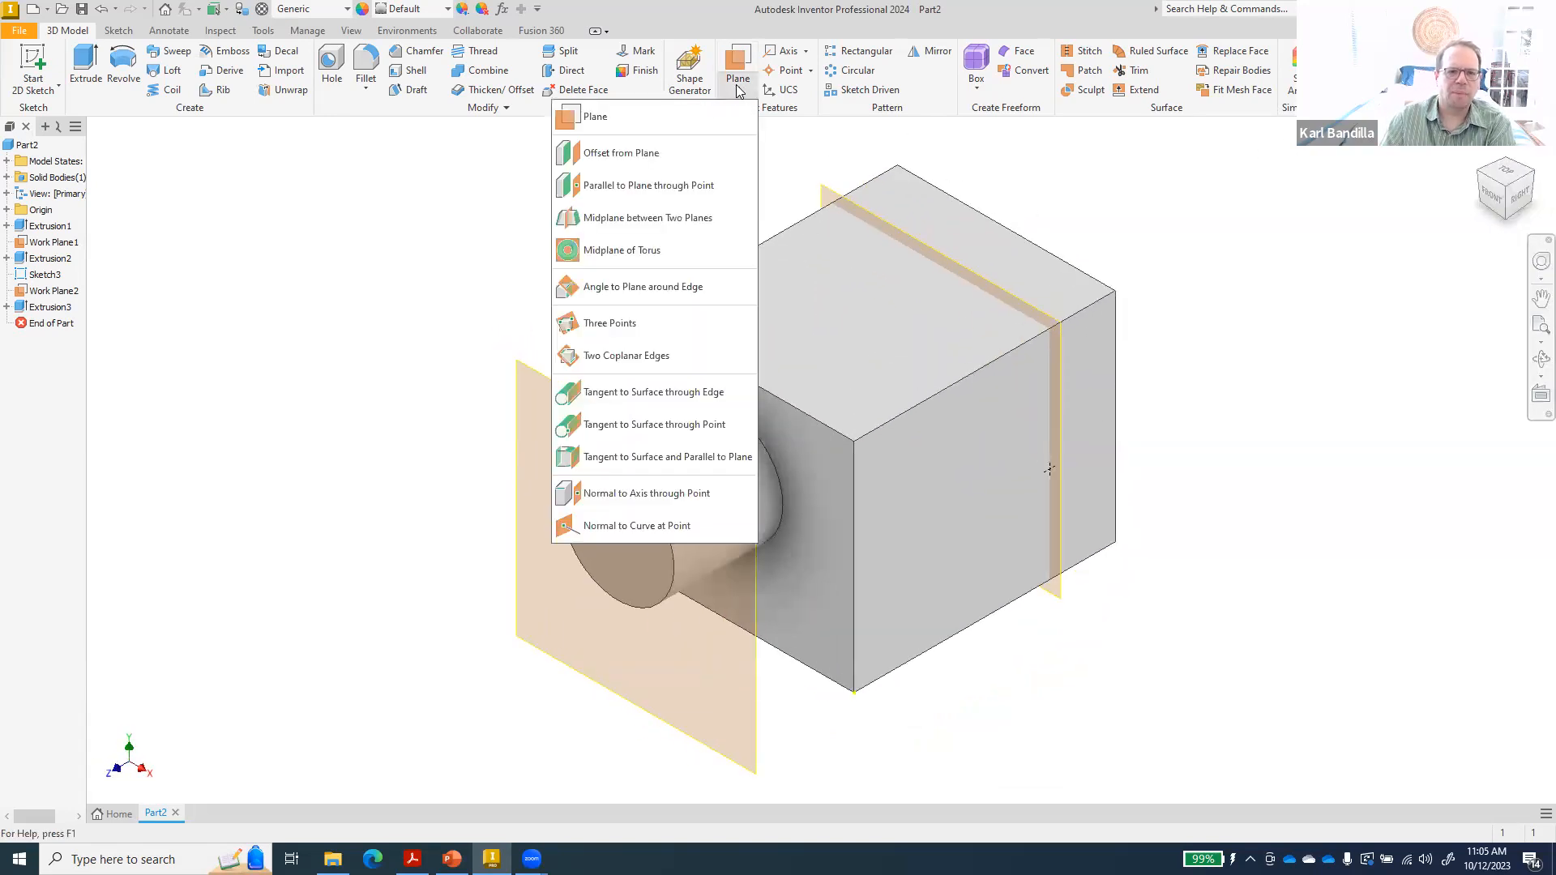
pyautogui.click(655, 219)
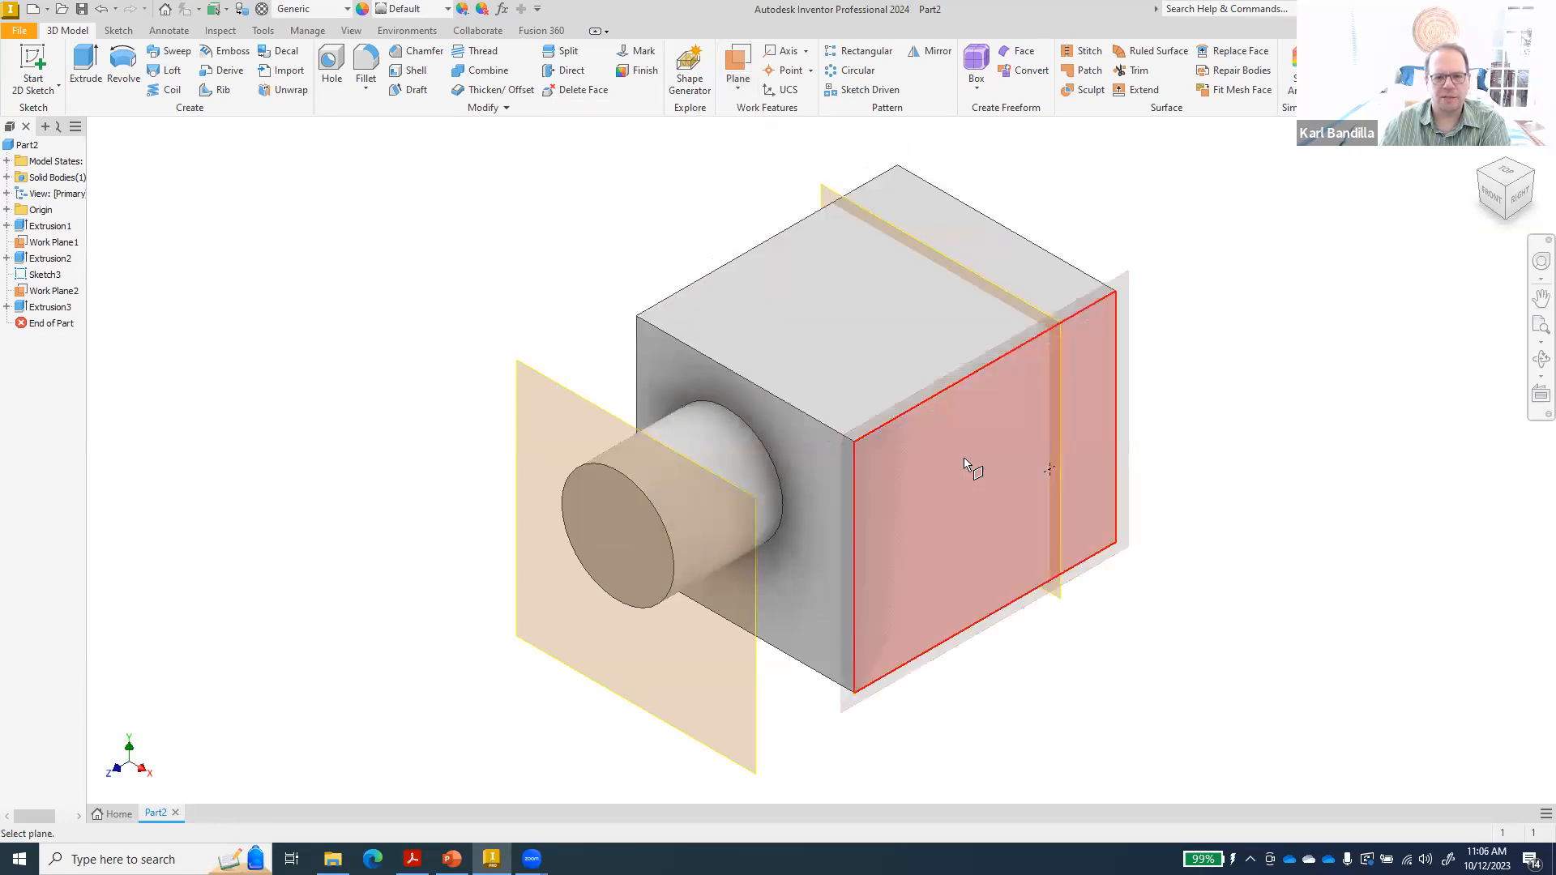
pyautogui.click(966, 454)
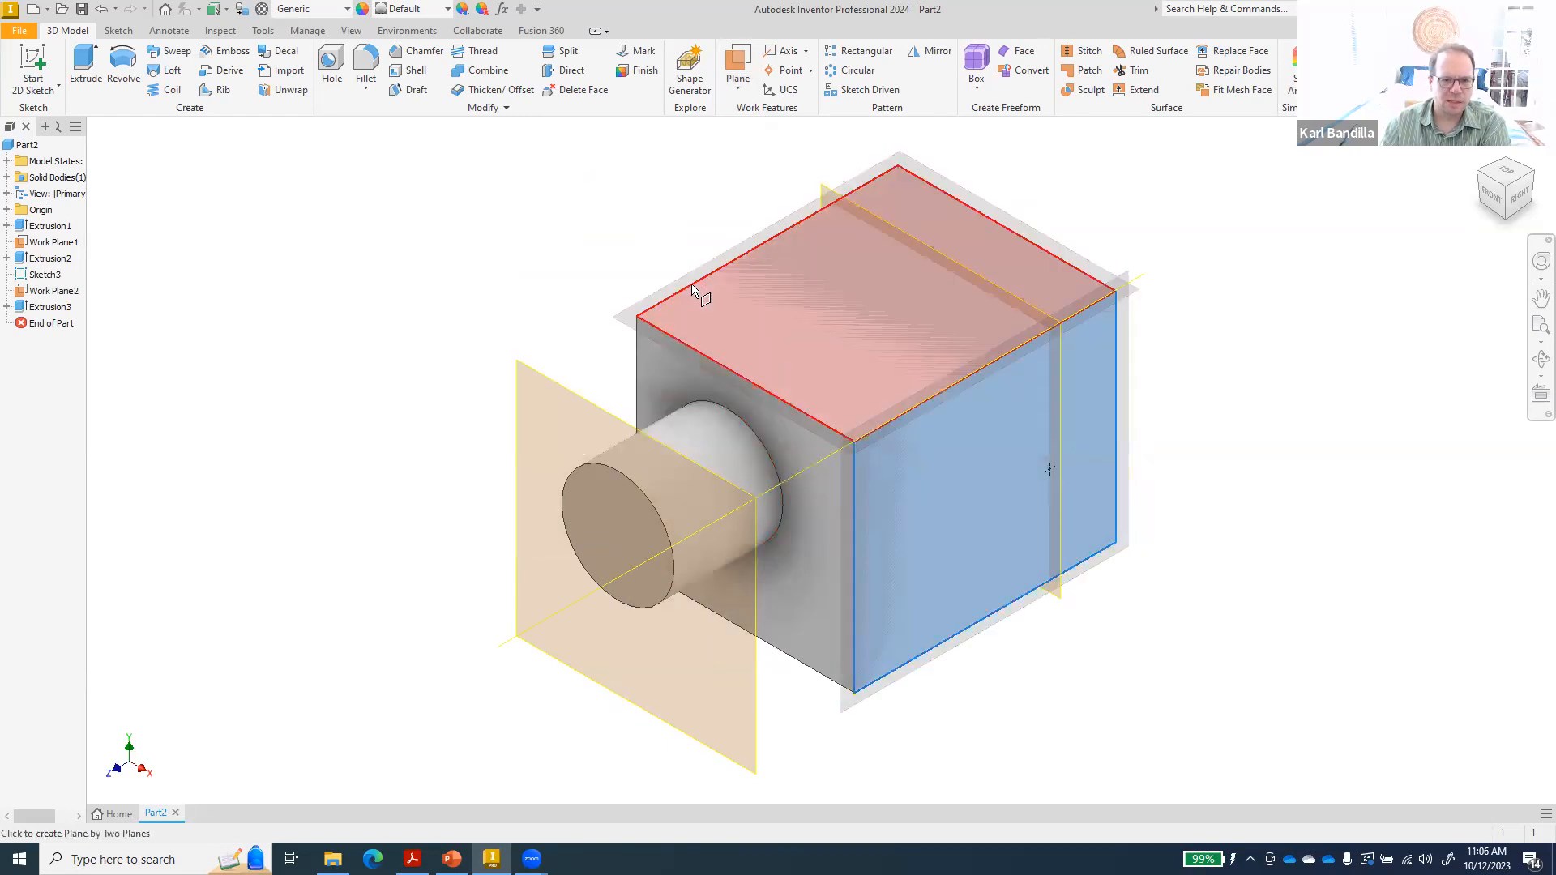
pyautogui.click(691, 286)
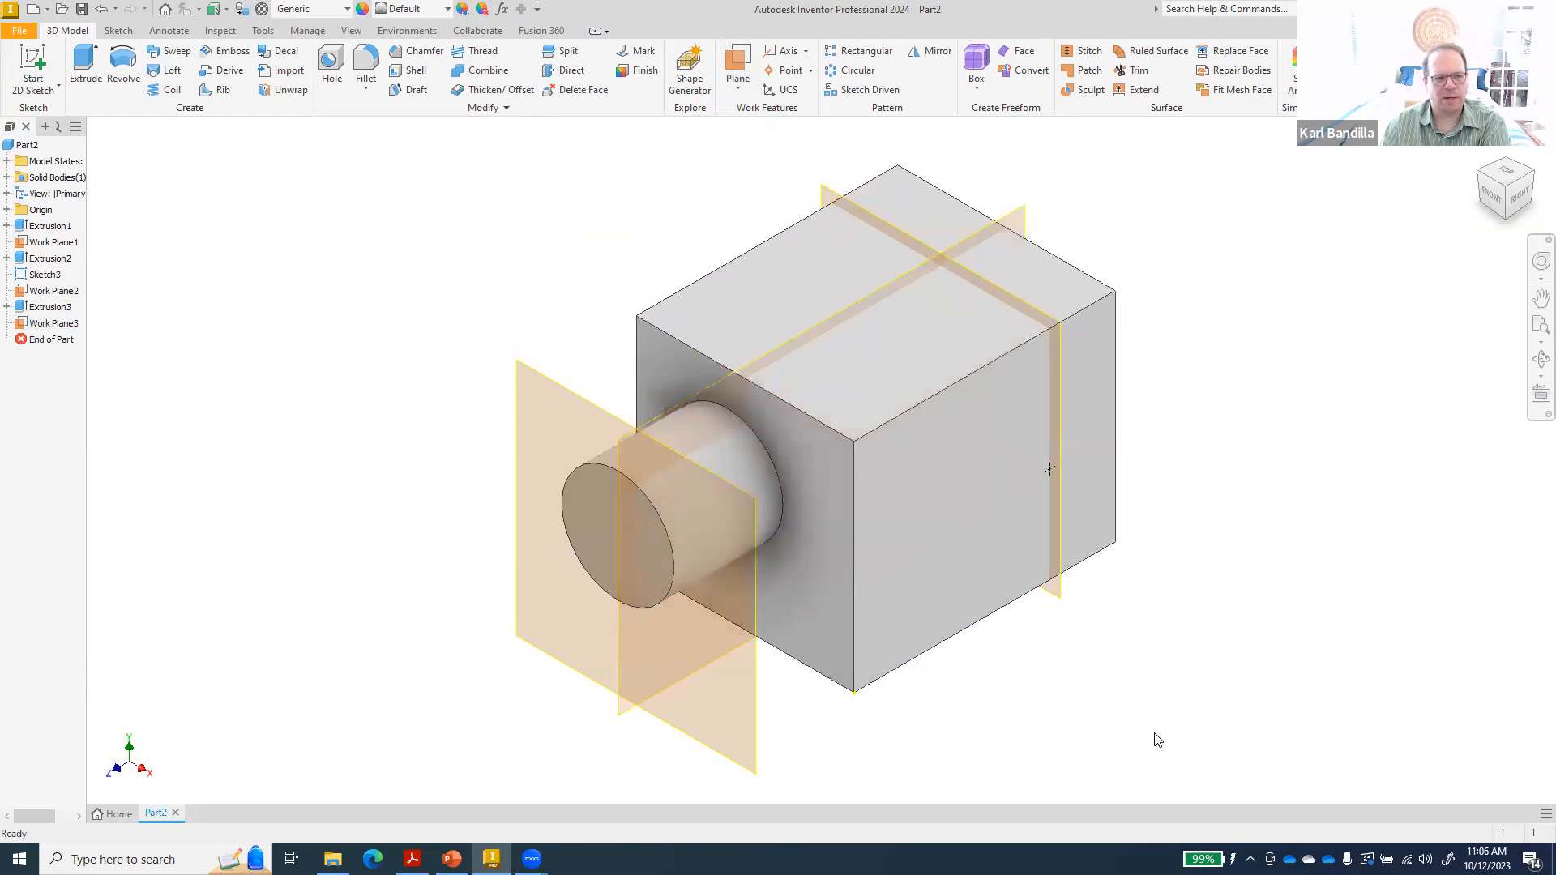
# - Rename the midplane work plane to "halfway" and hide the work plane that passes through the sketch point
pyautogui.click(51, 290)
pyautogui.click(59, 242)
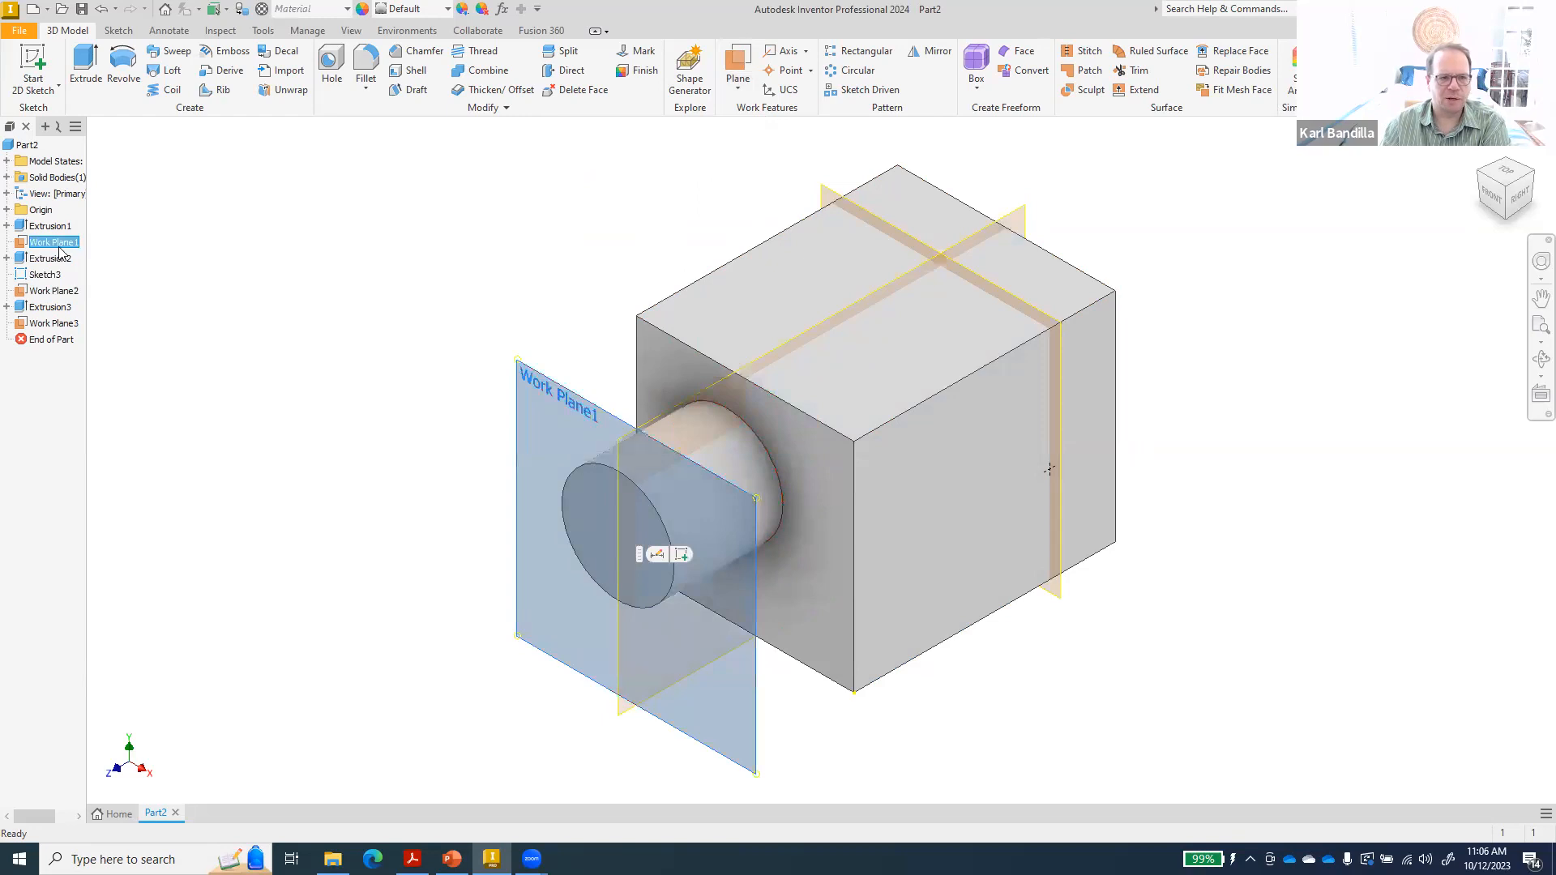
pyautogui.click(49, 292)
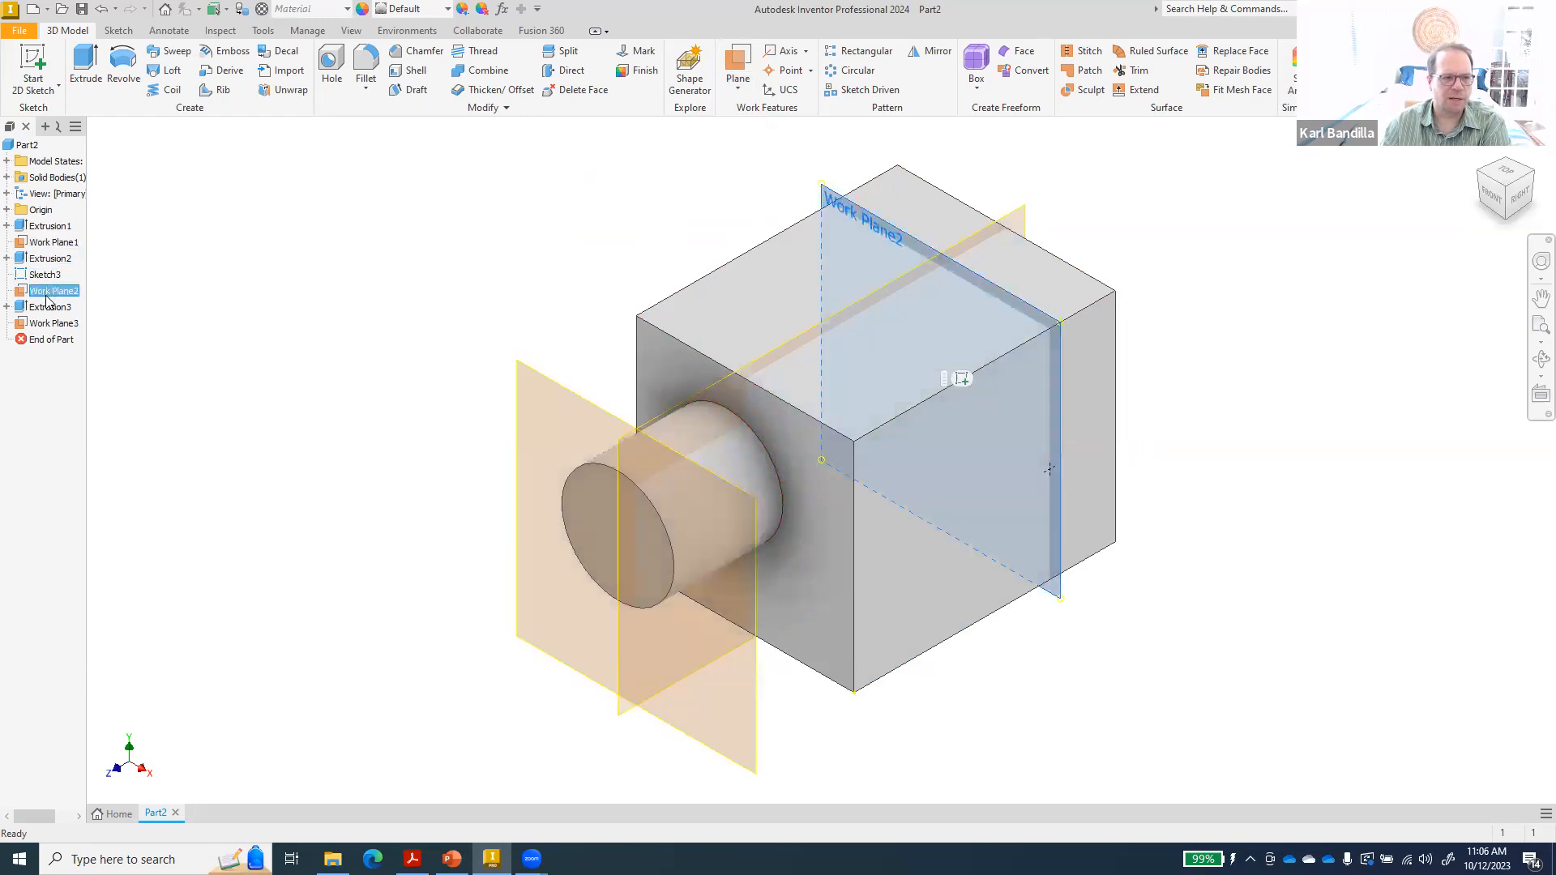
pyautogui.click(51, 324)
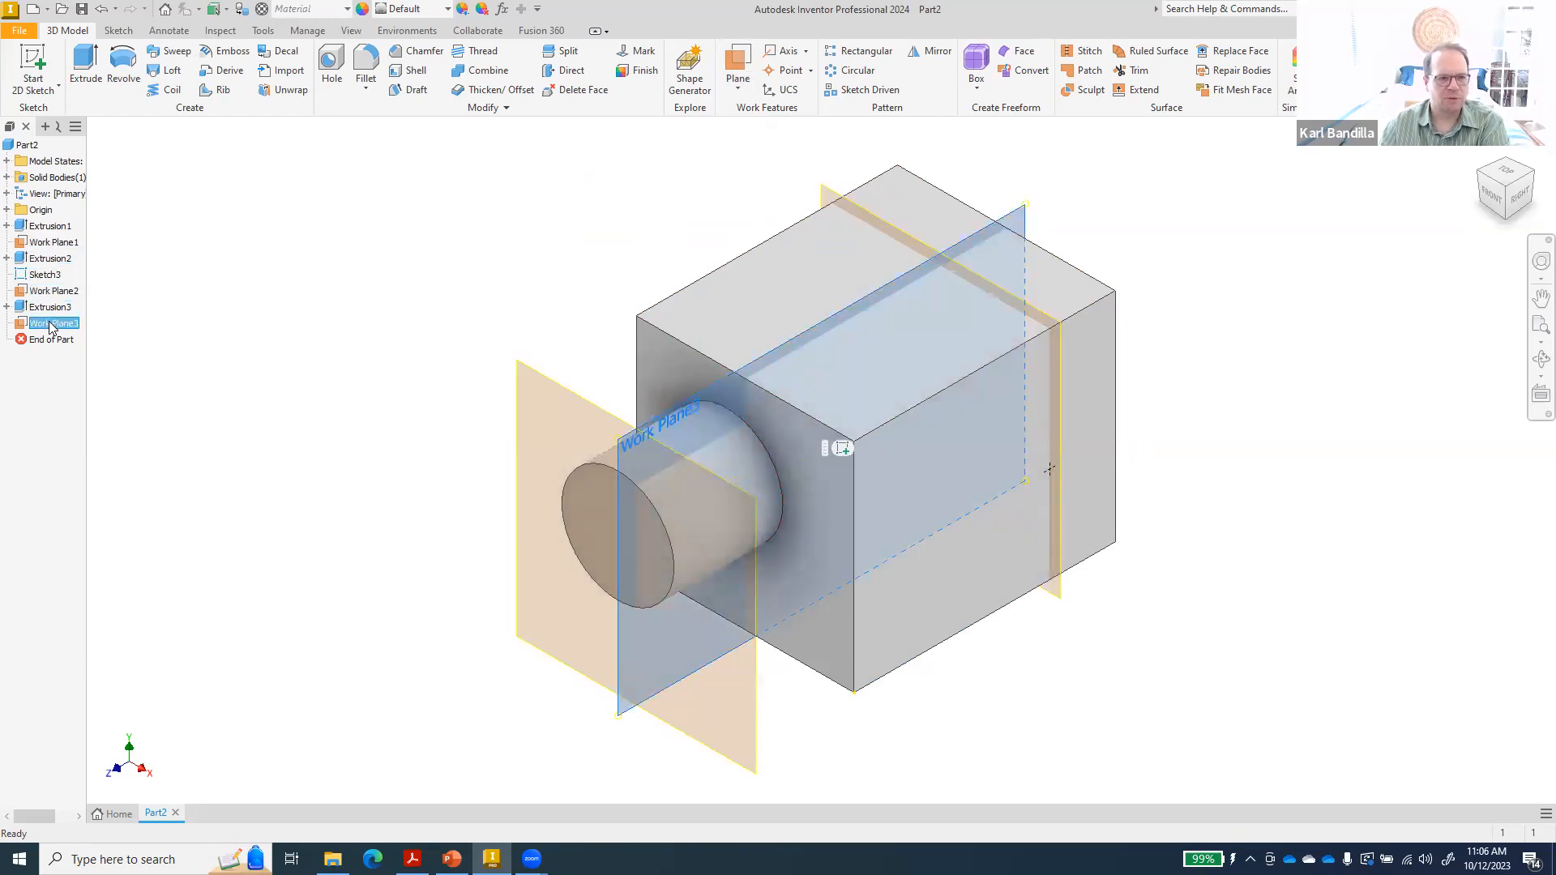
pyautogui.click(51, 323)
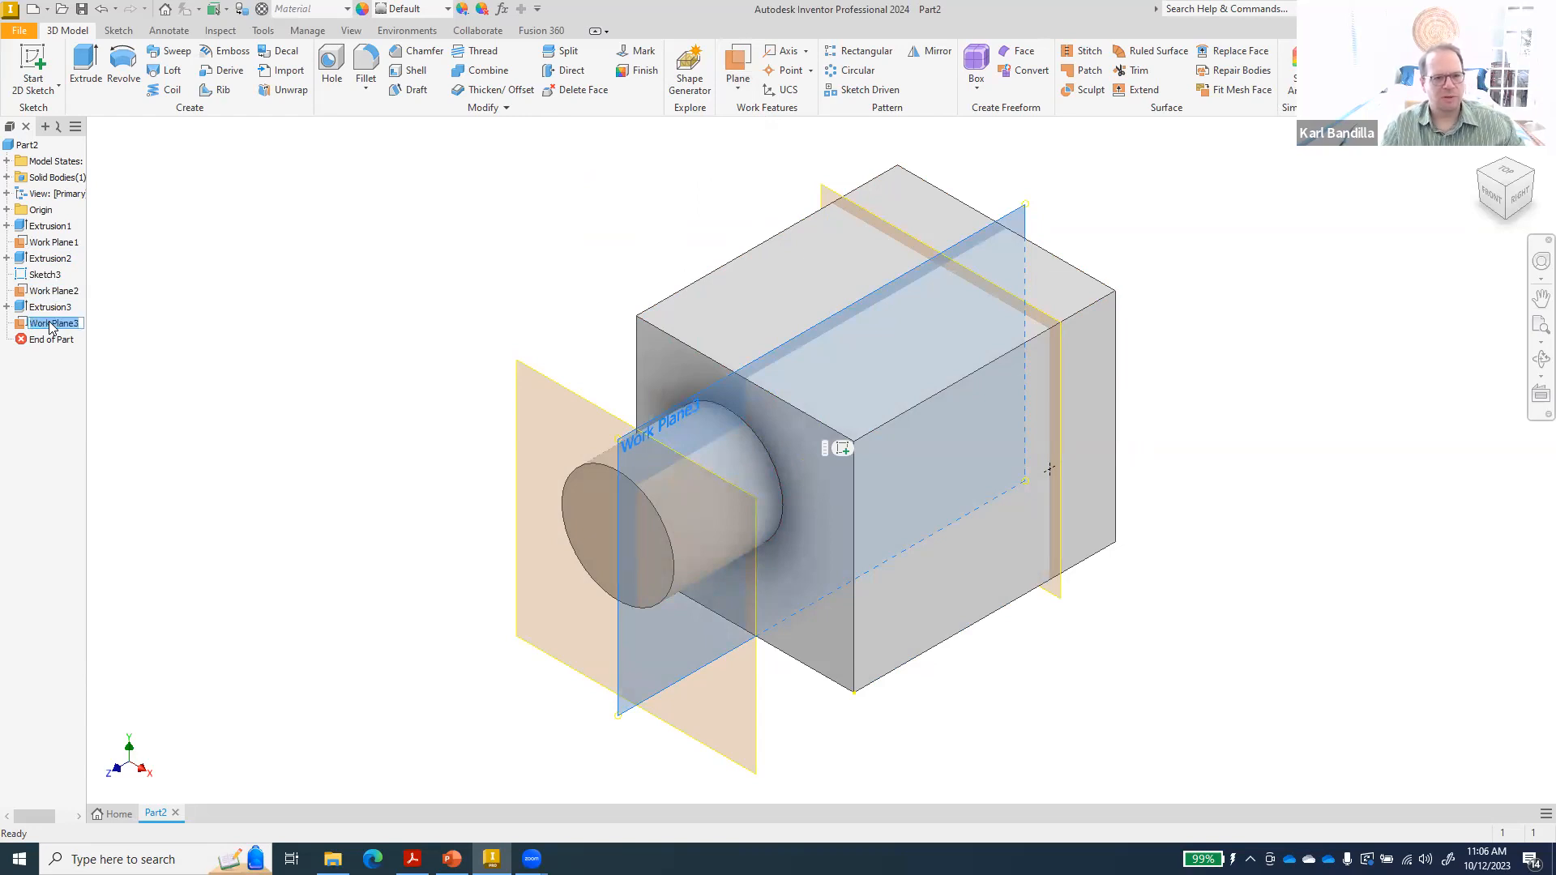
pyautogui.write('halfway')
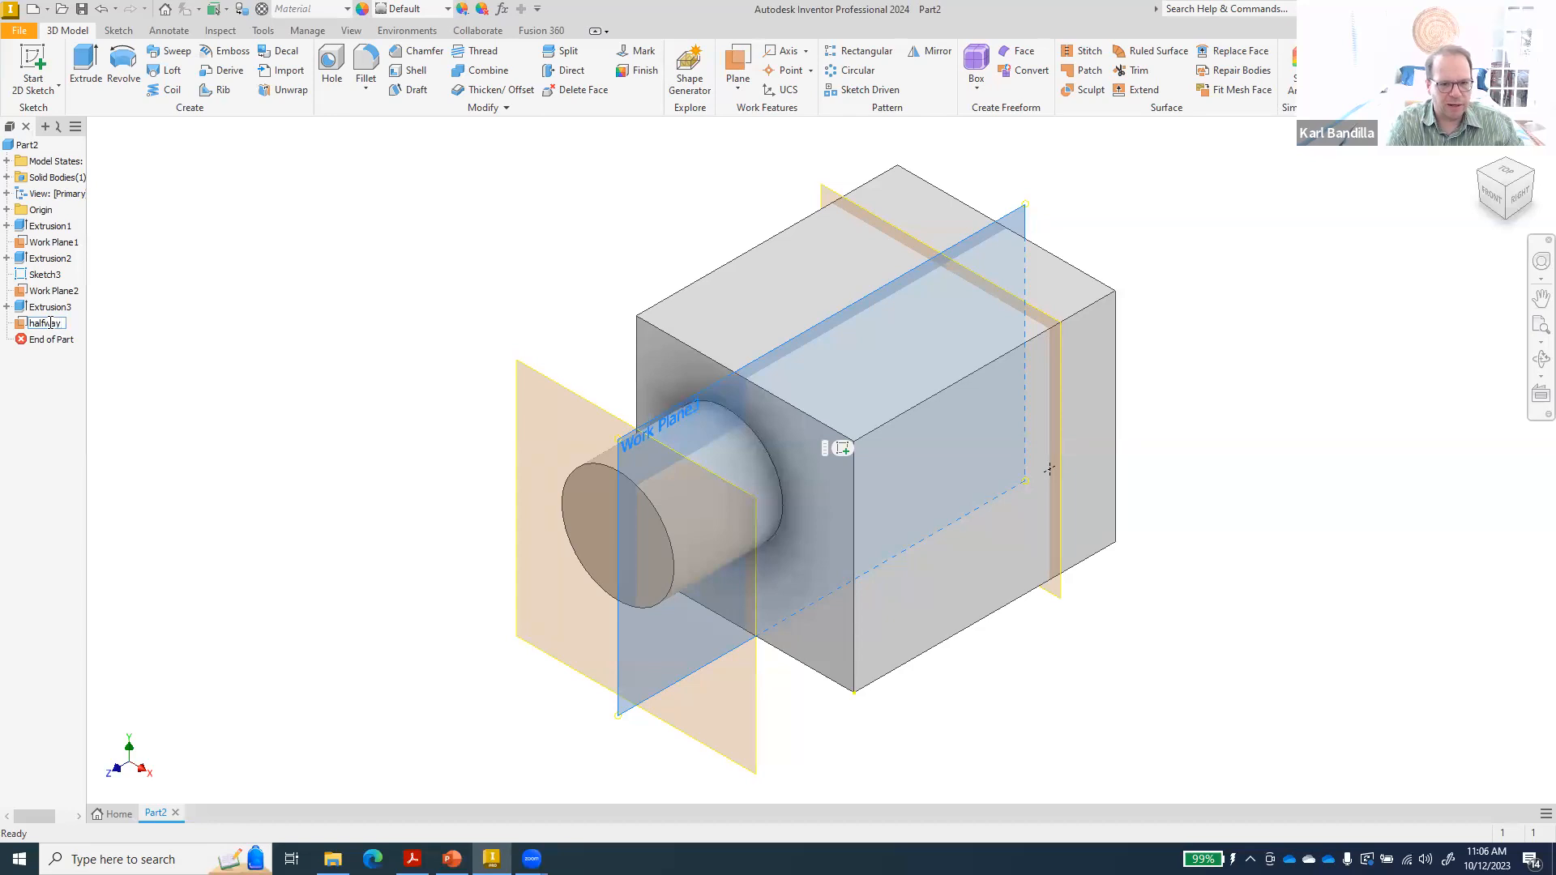
pyautogui.press('Return')
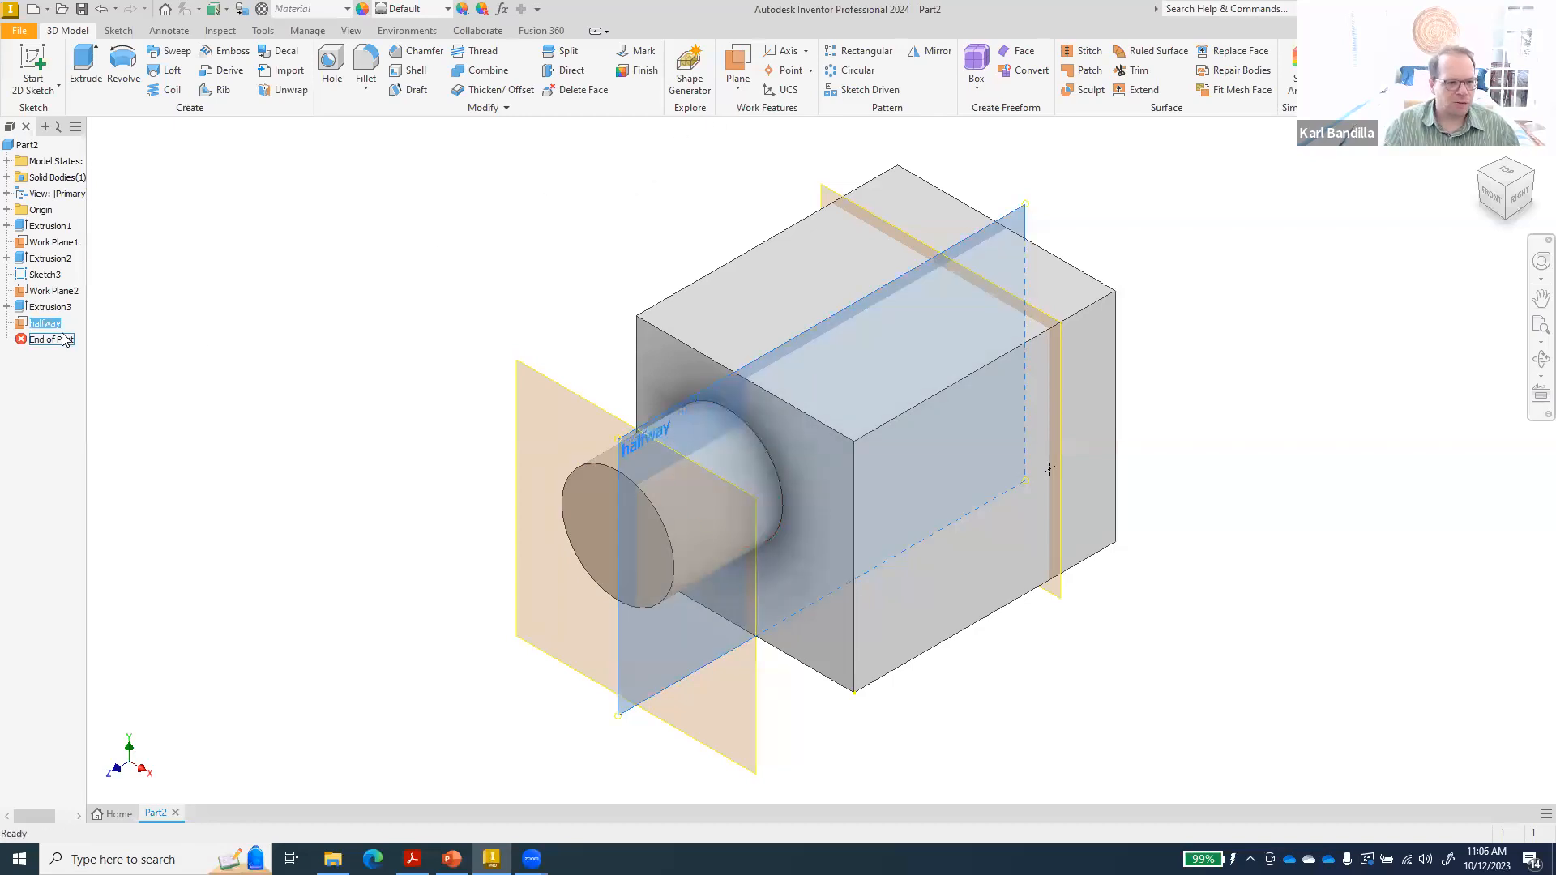
pyautogui.rightClick(48, 291)
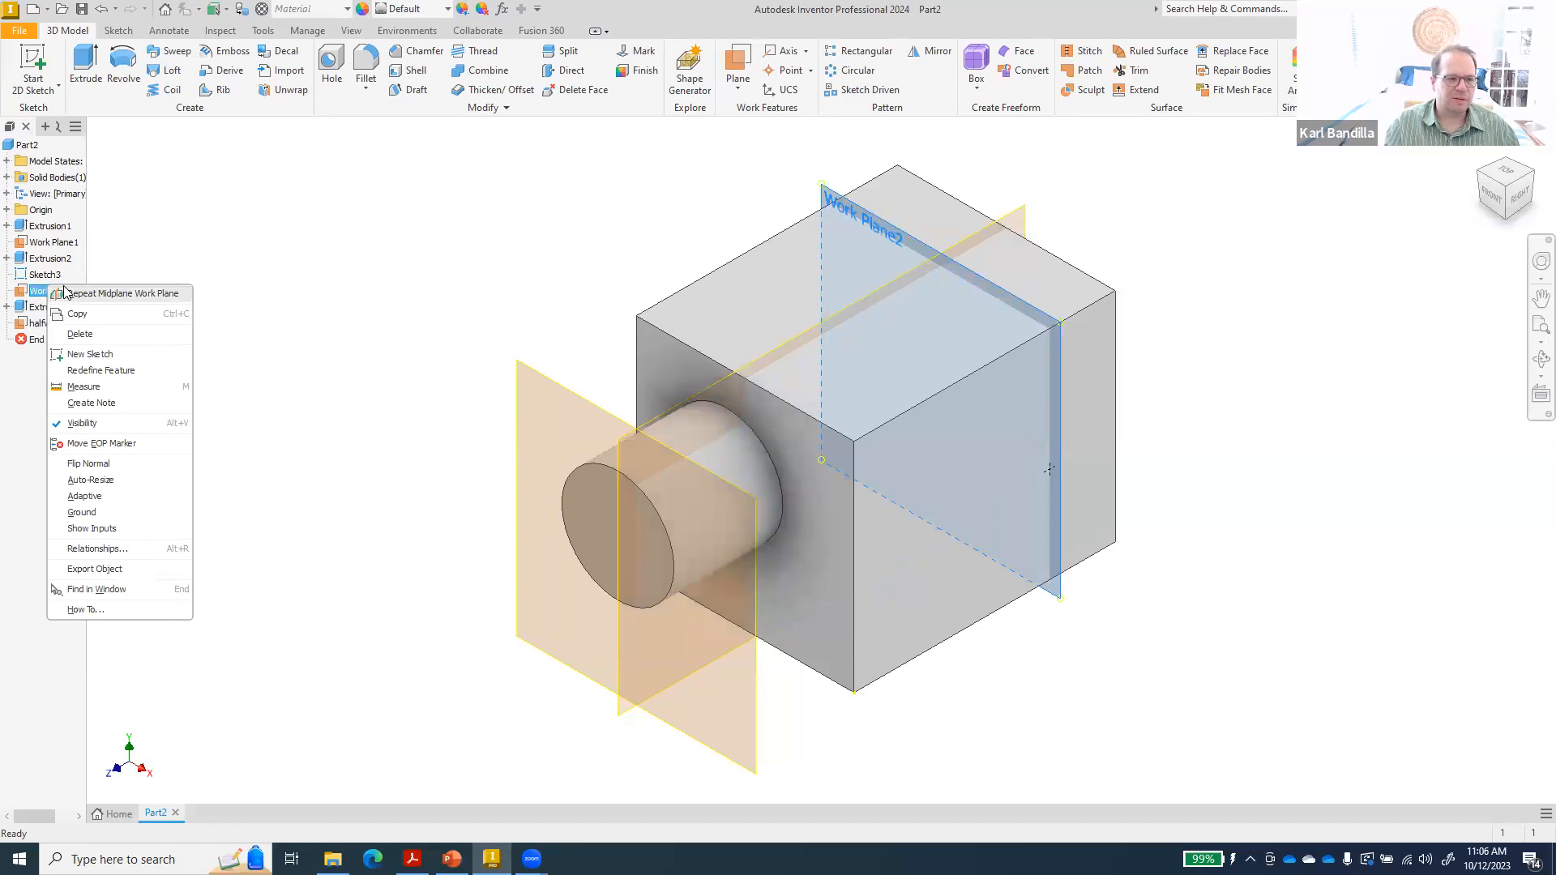
pyautogui.click(87, 423)
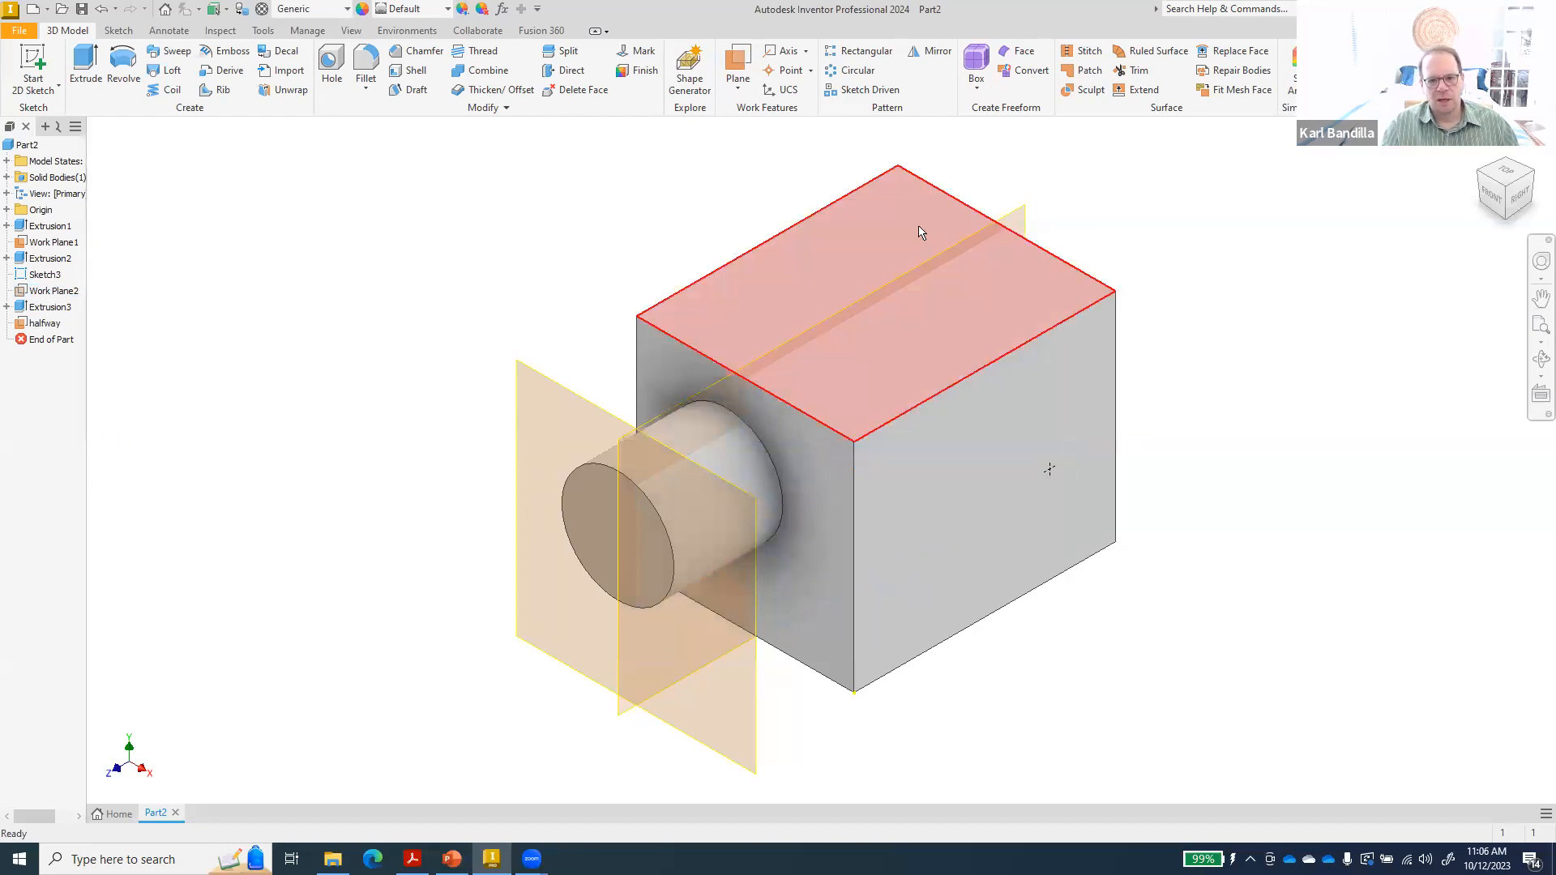
# - Create an angled work plane relative to the block's top face, rotated around the edge shared with the right face
pyautogui.click(739, 88)
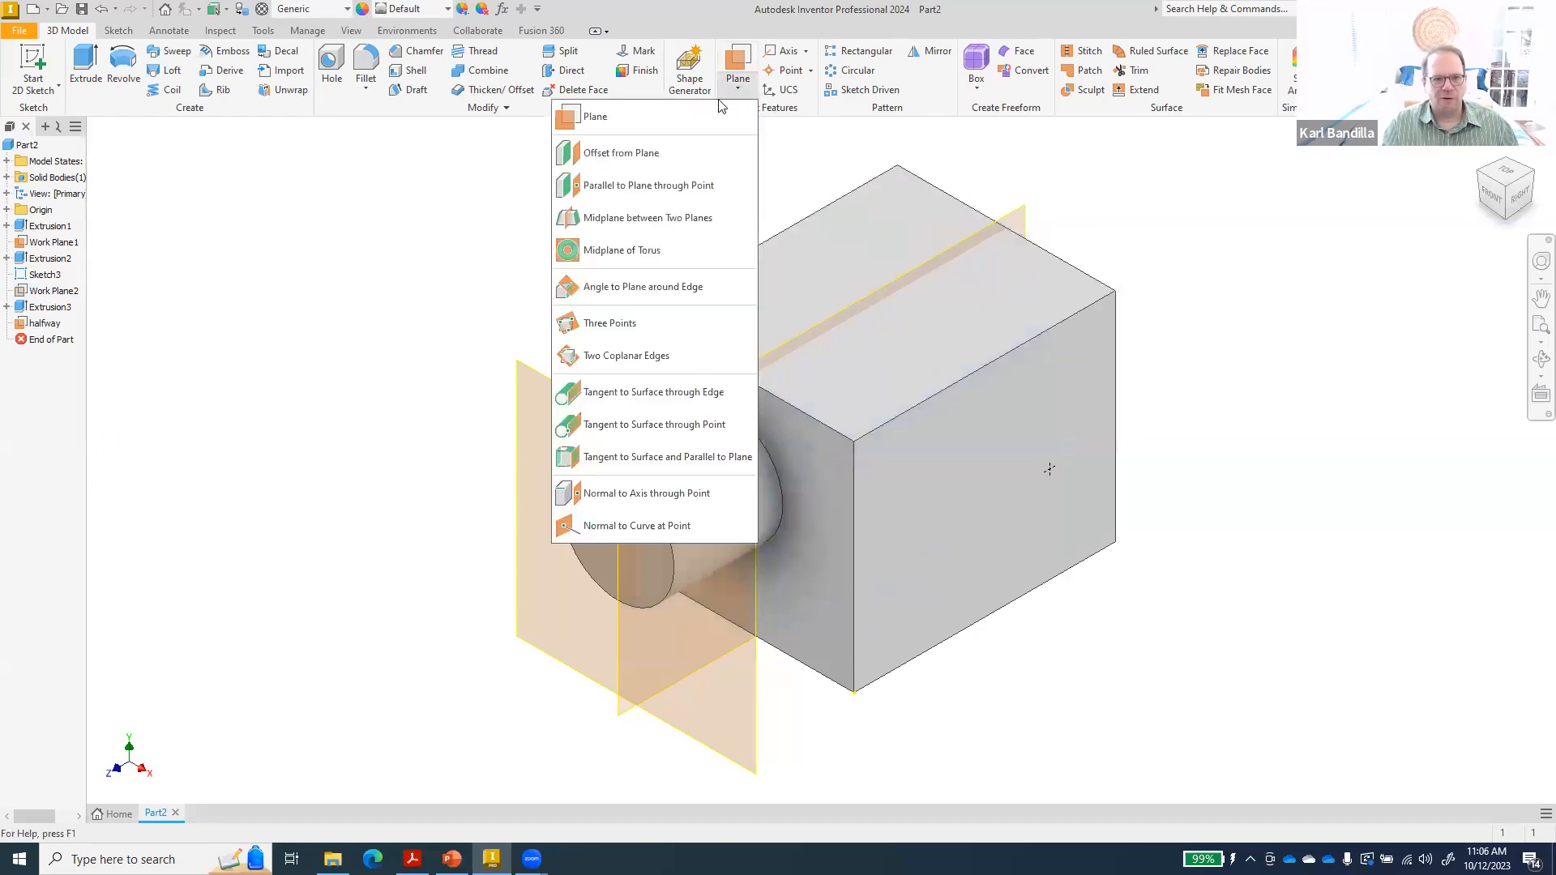
pyautogui.click(667, 288)
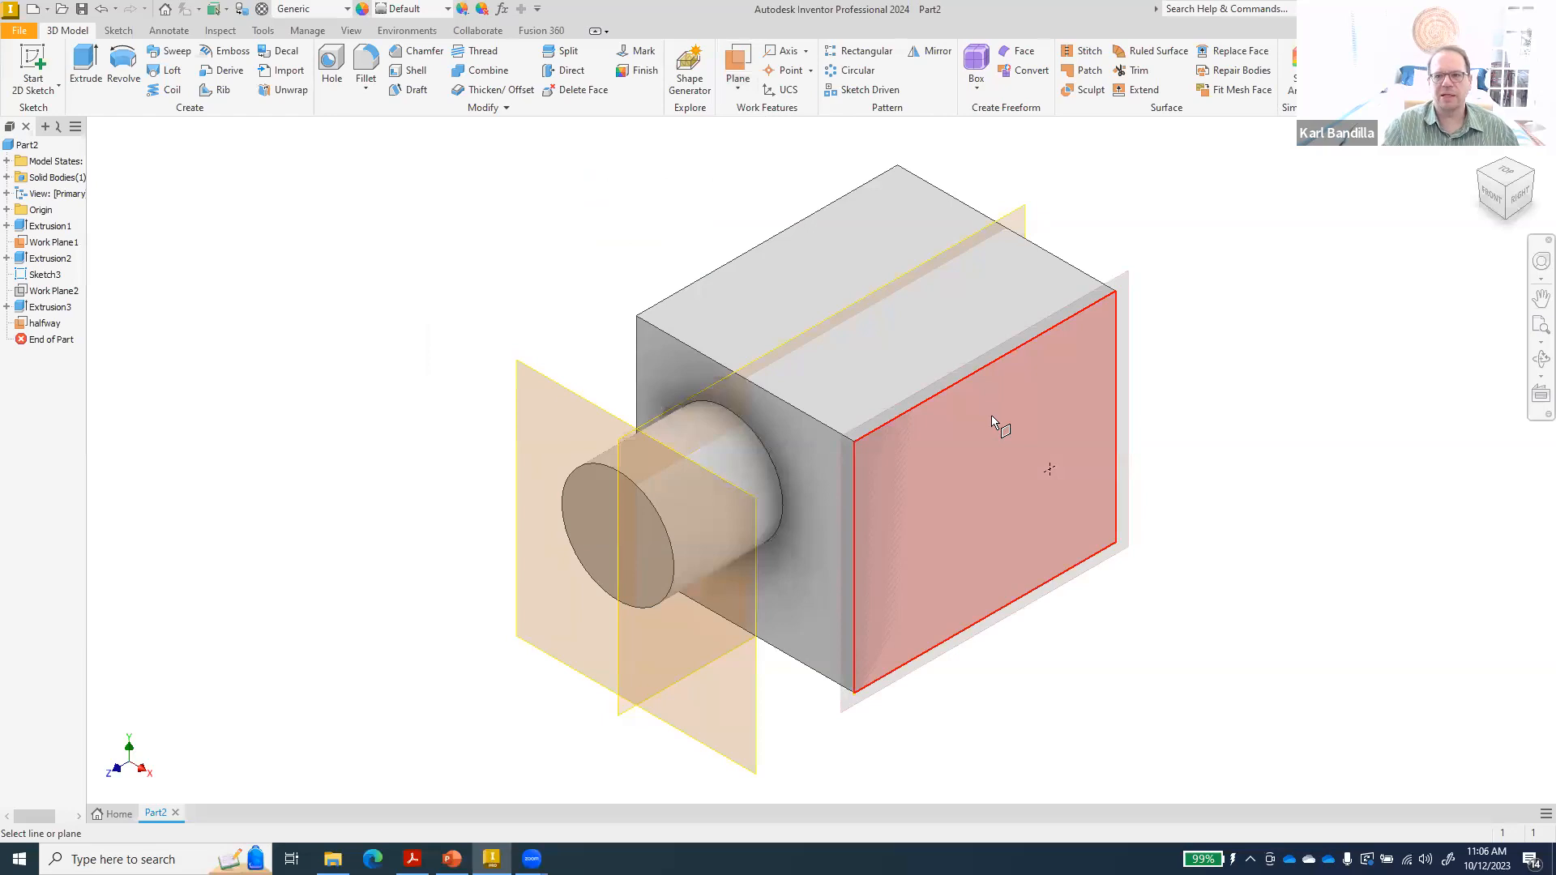
pyautogui.moveTo(991, 415)
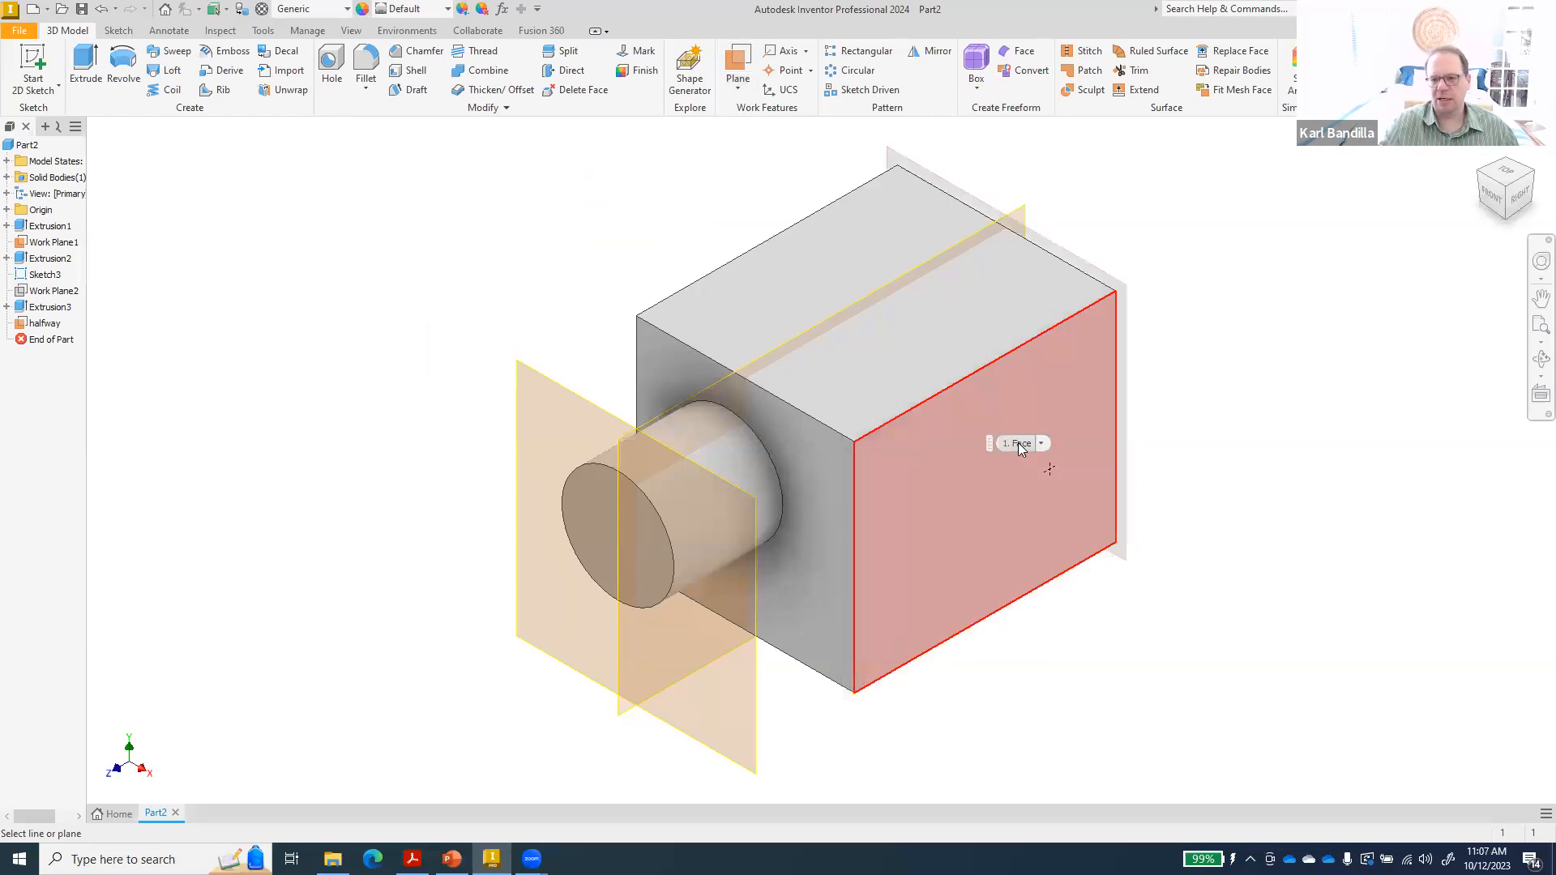
pyautogui.click(919, 350)
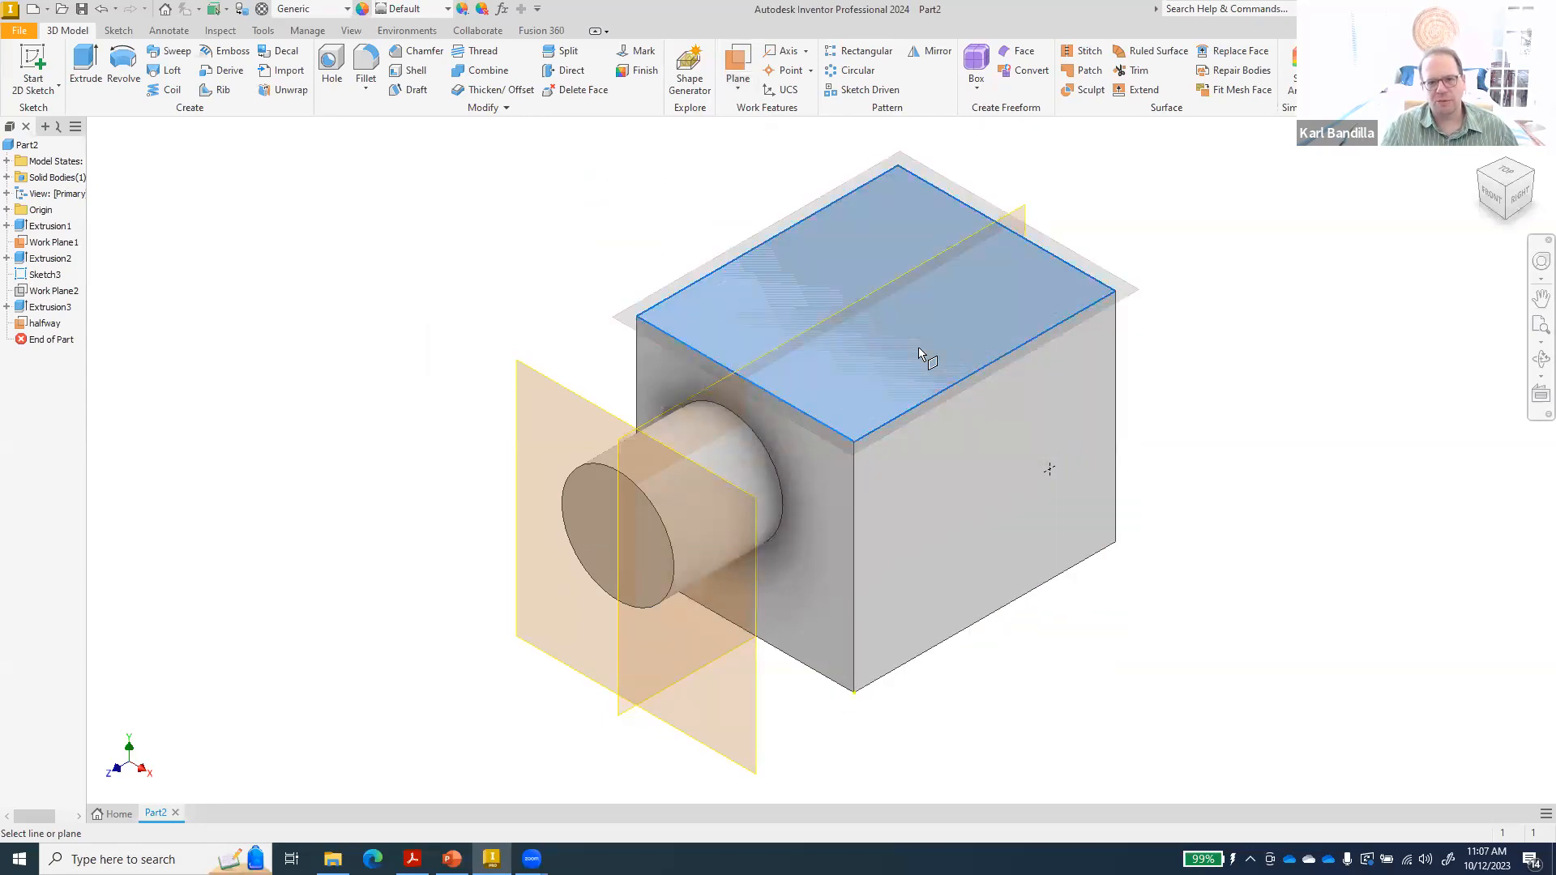
pyautogui.click(986, 371)
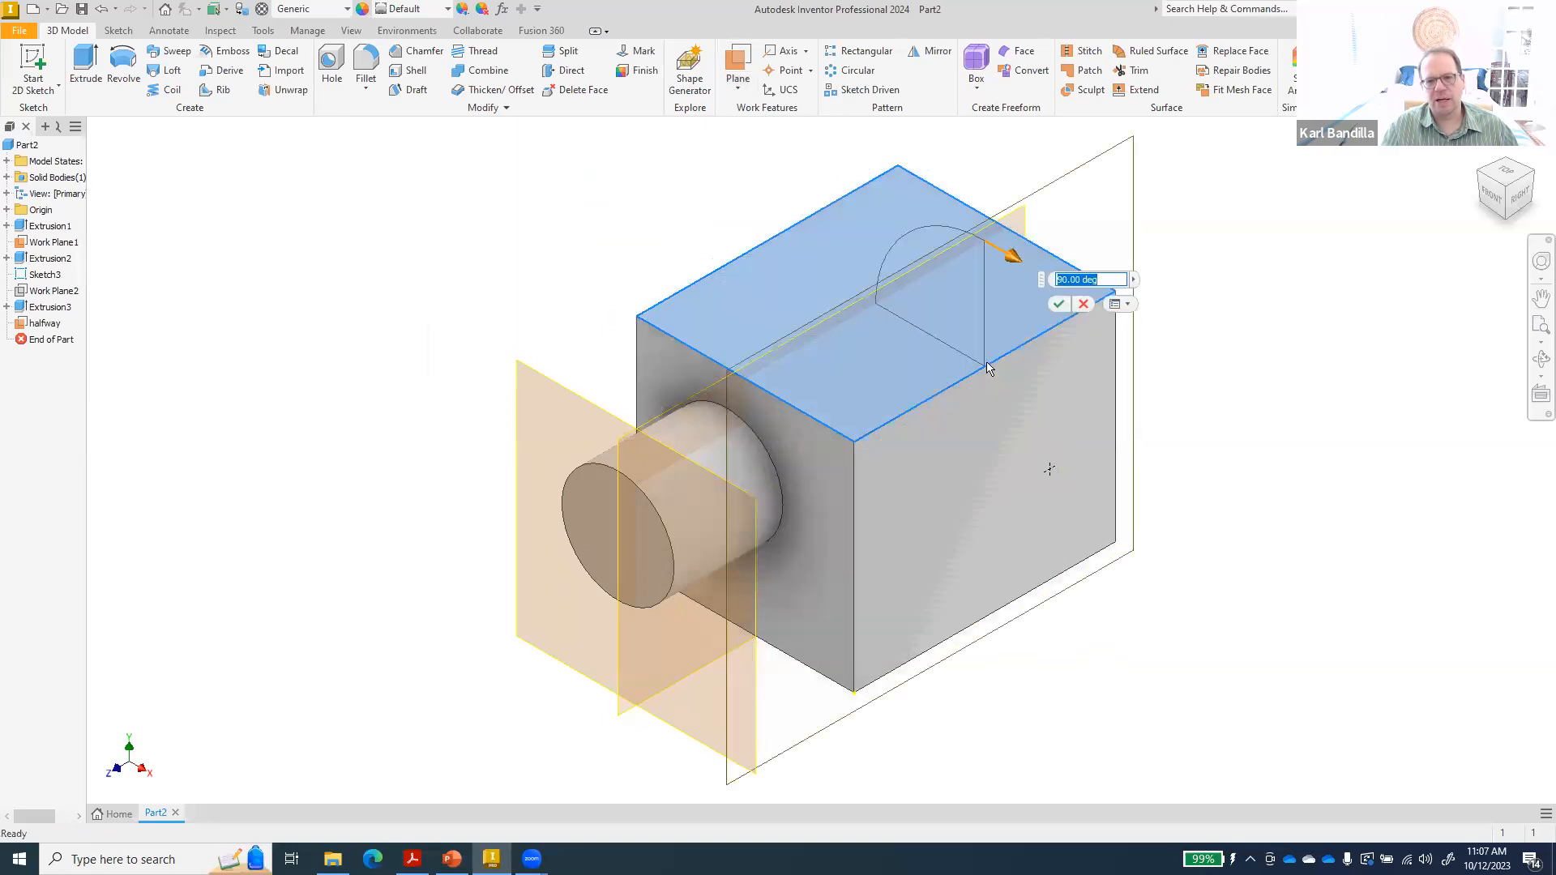
pyautogui.moveTo(1009, 256); pyautogui.dragTo(902, 197)
pyautogui.moveTo(936, 243)
pyautogui.mouseDown()
pyautogui.moveTo(962, 237)
pyautogui.moveTo(944, 222)
pyautogui.mouseUp()
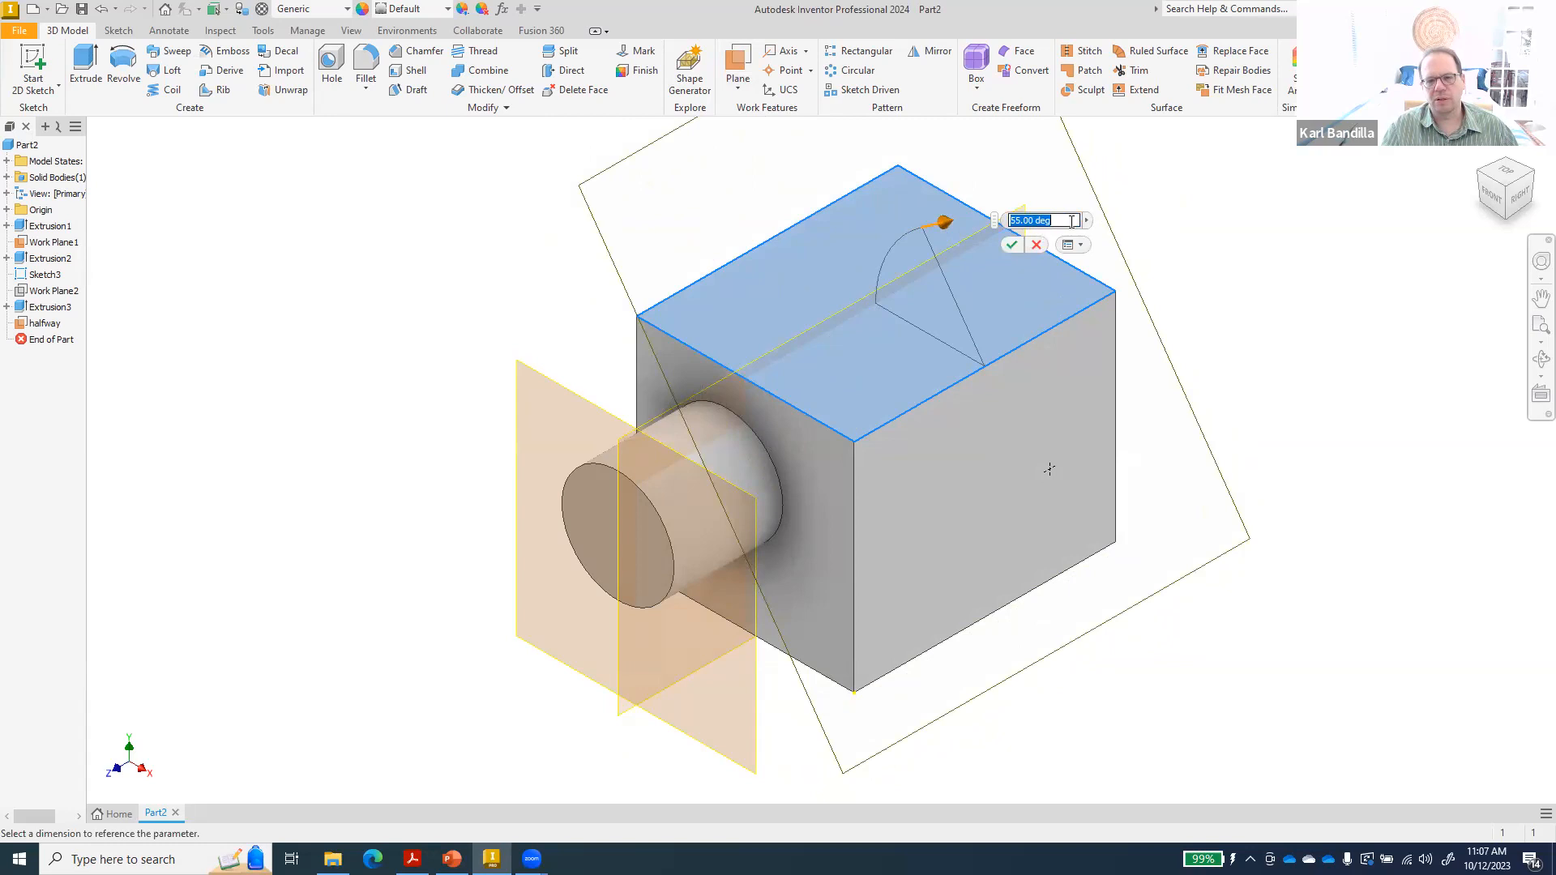
pyautogui.press('Return')
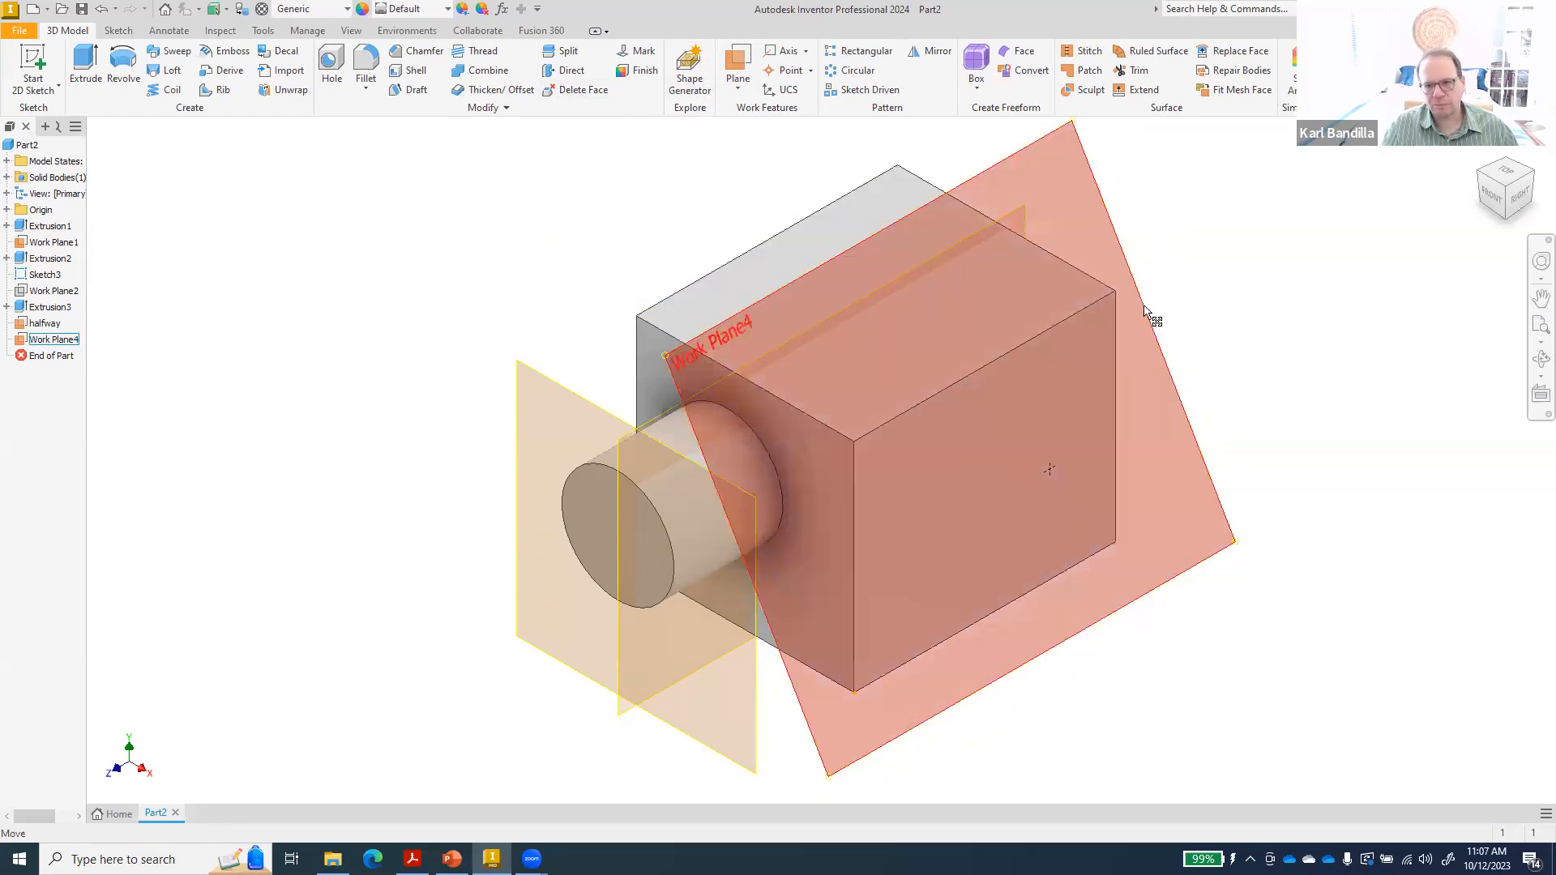
# - Sketch a circle about 4.7 mm in diameter on the angled work plane, over the block's right face, and finish the sketch
pyautogui.rightClick(1145, 314)
pyautogui.click(1151, 353)
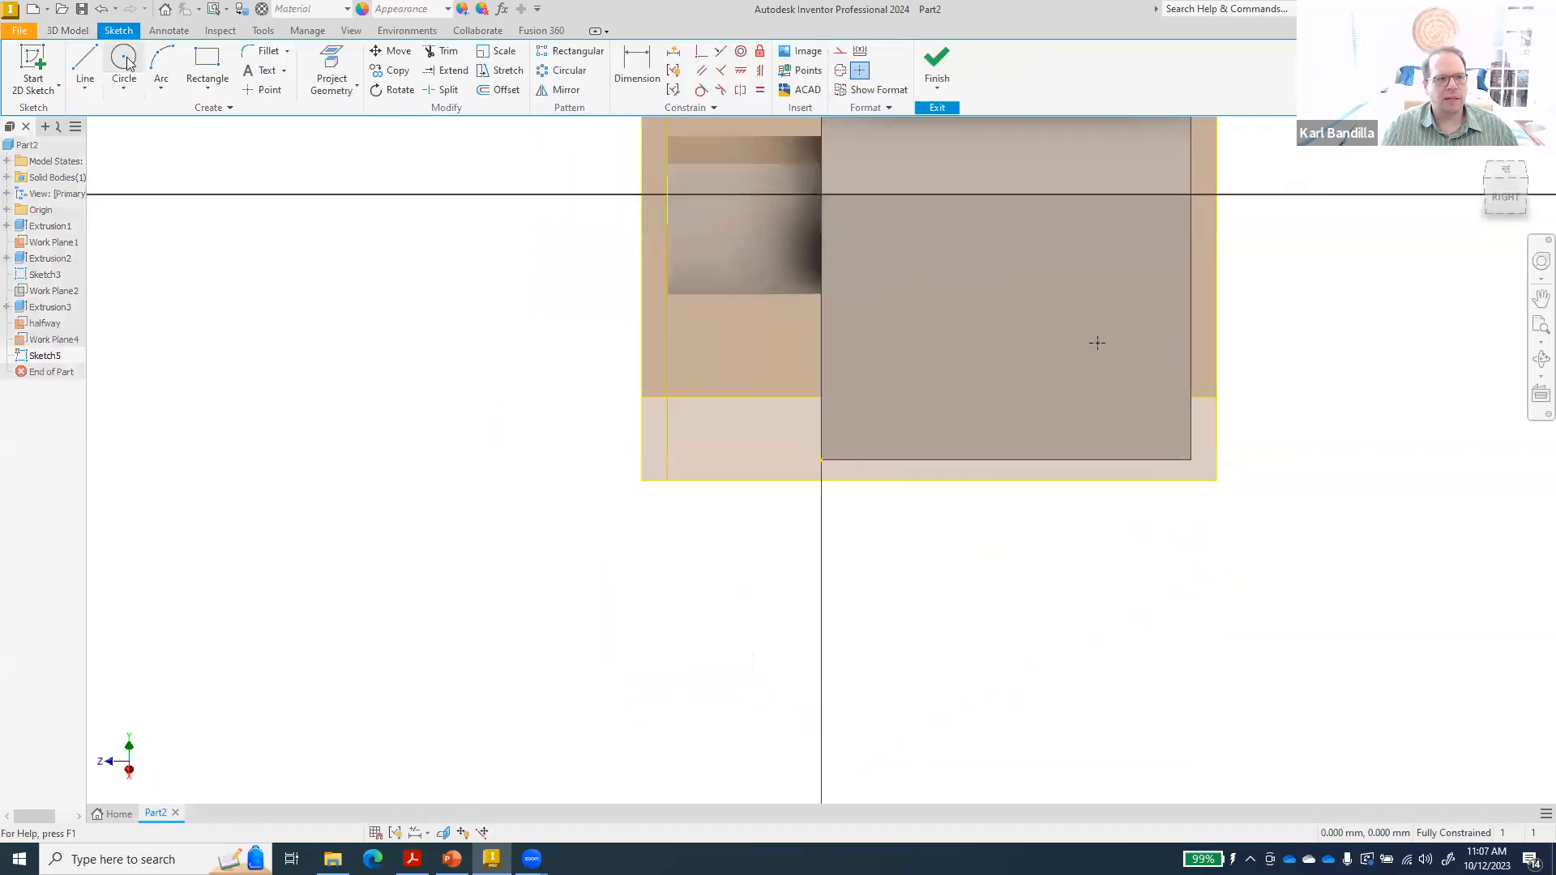
pyautogui.click(123, 61)
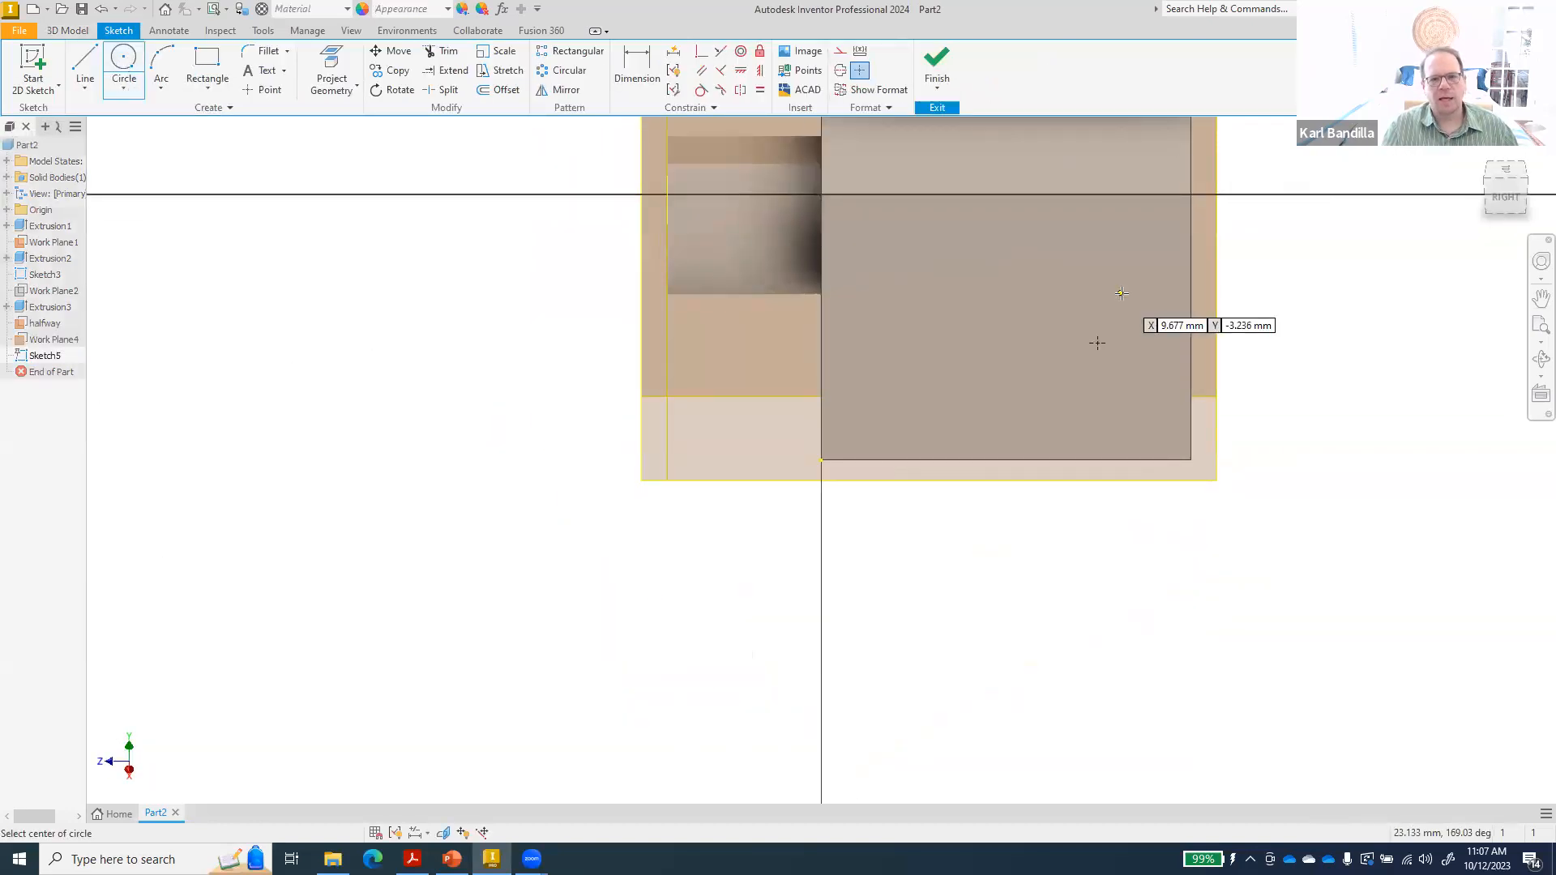
pyautogui.click(1011, 326)
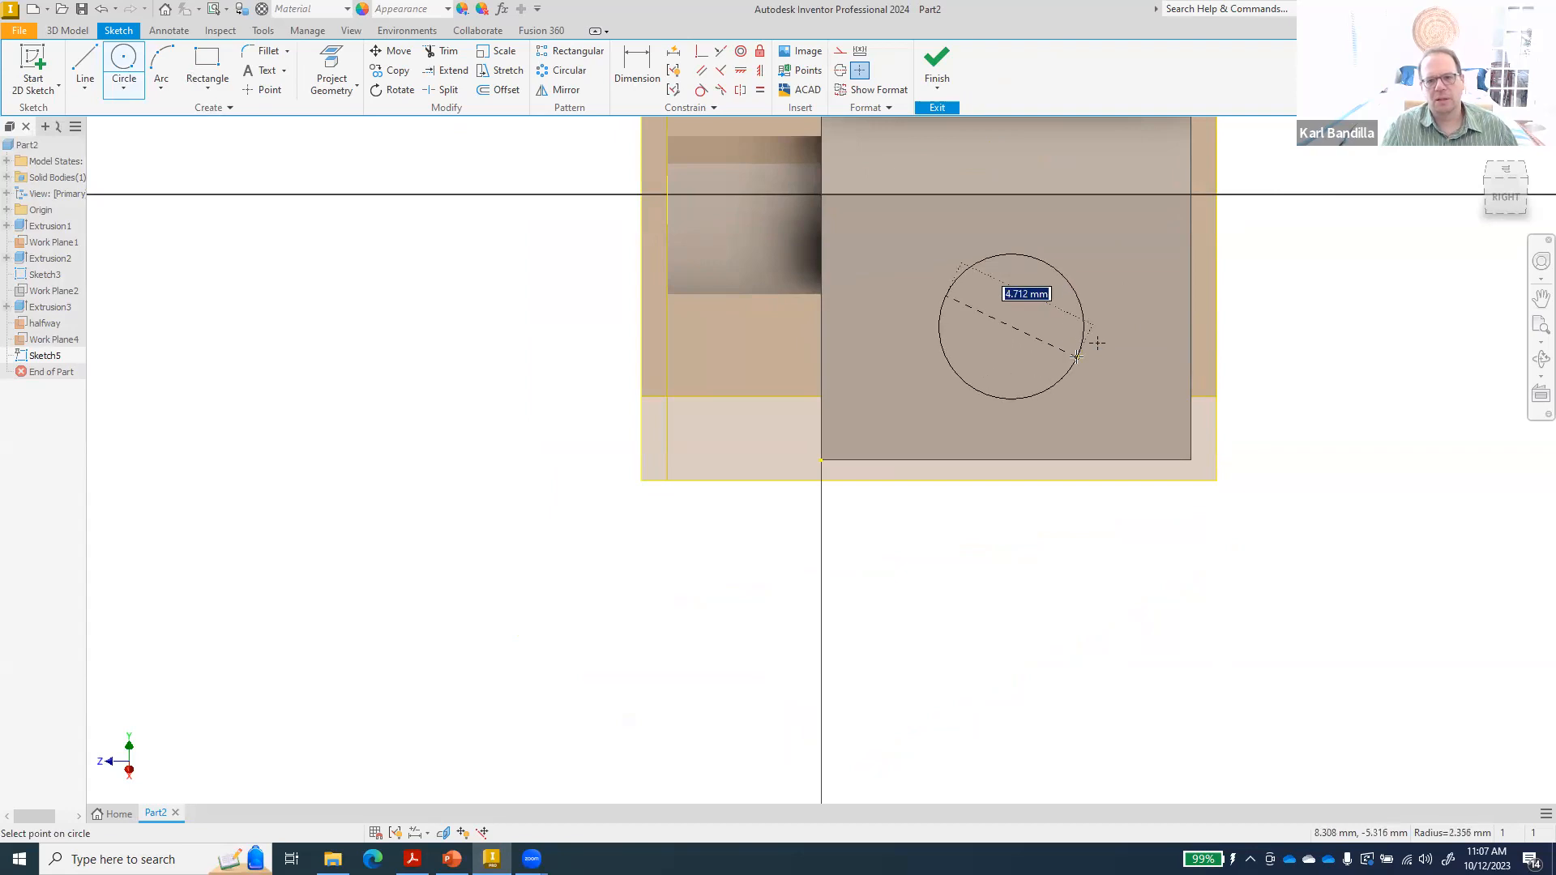
pyautogui.click(937, 65)
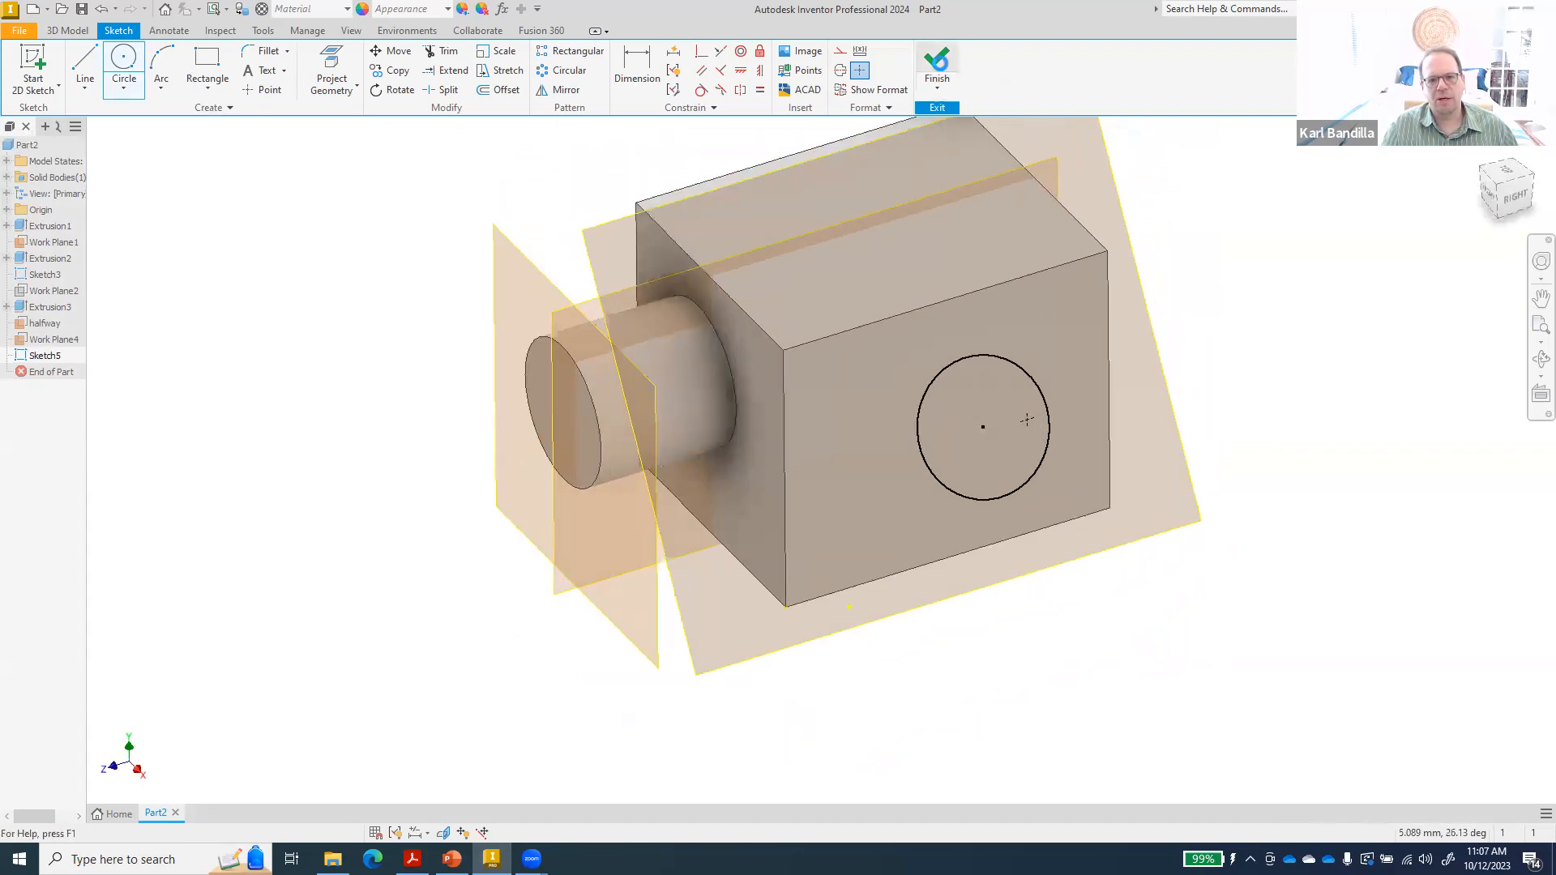
# - Extrude the circle from the angled work plane up to the block's right face
pyautogui.click(85, 65)
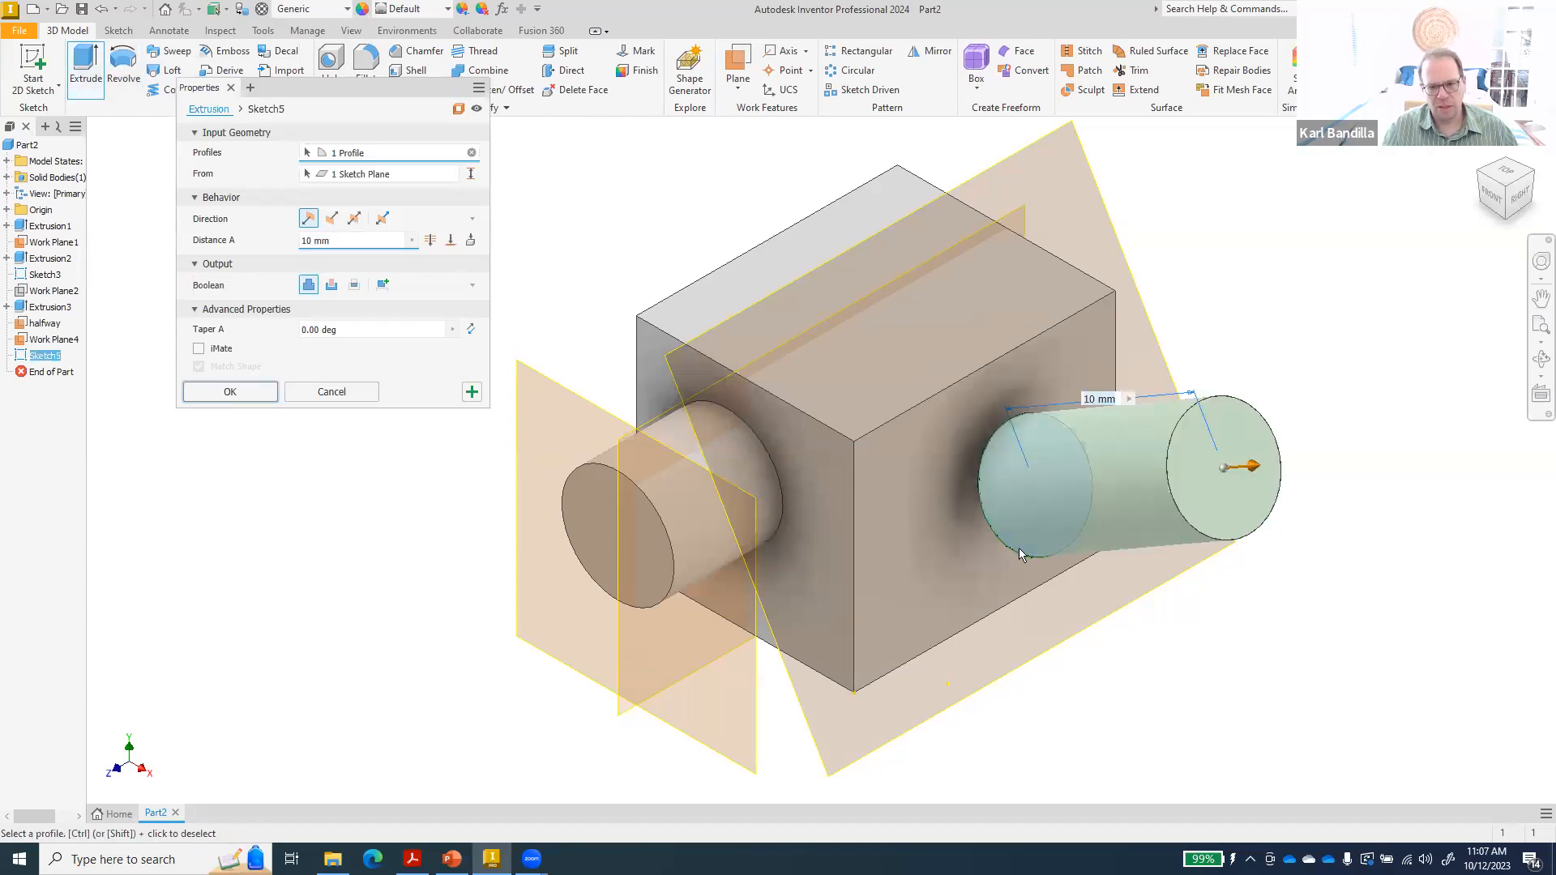
pyautogui.click(450, 241)
pyautogui.click(872, 650)
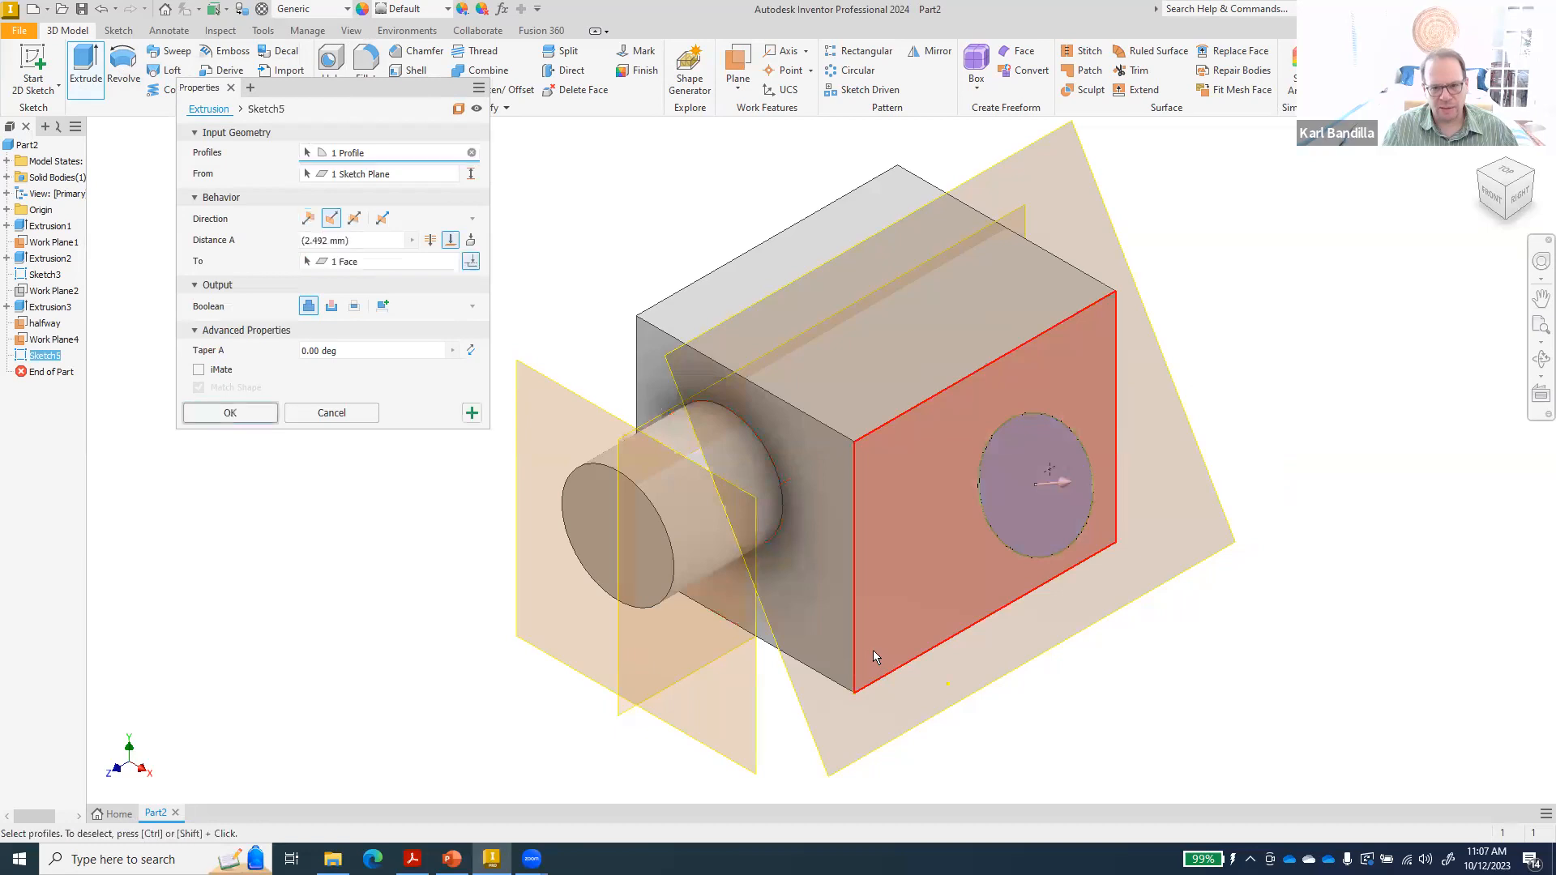
pyautogui.click(226, 412)
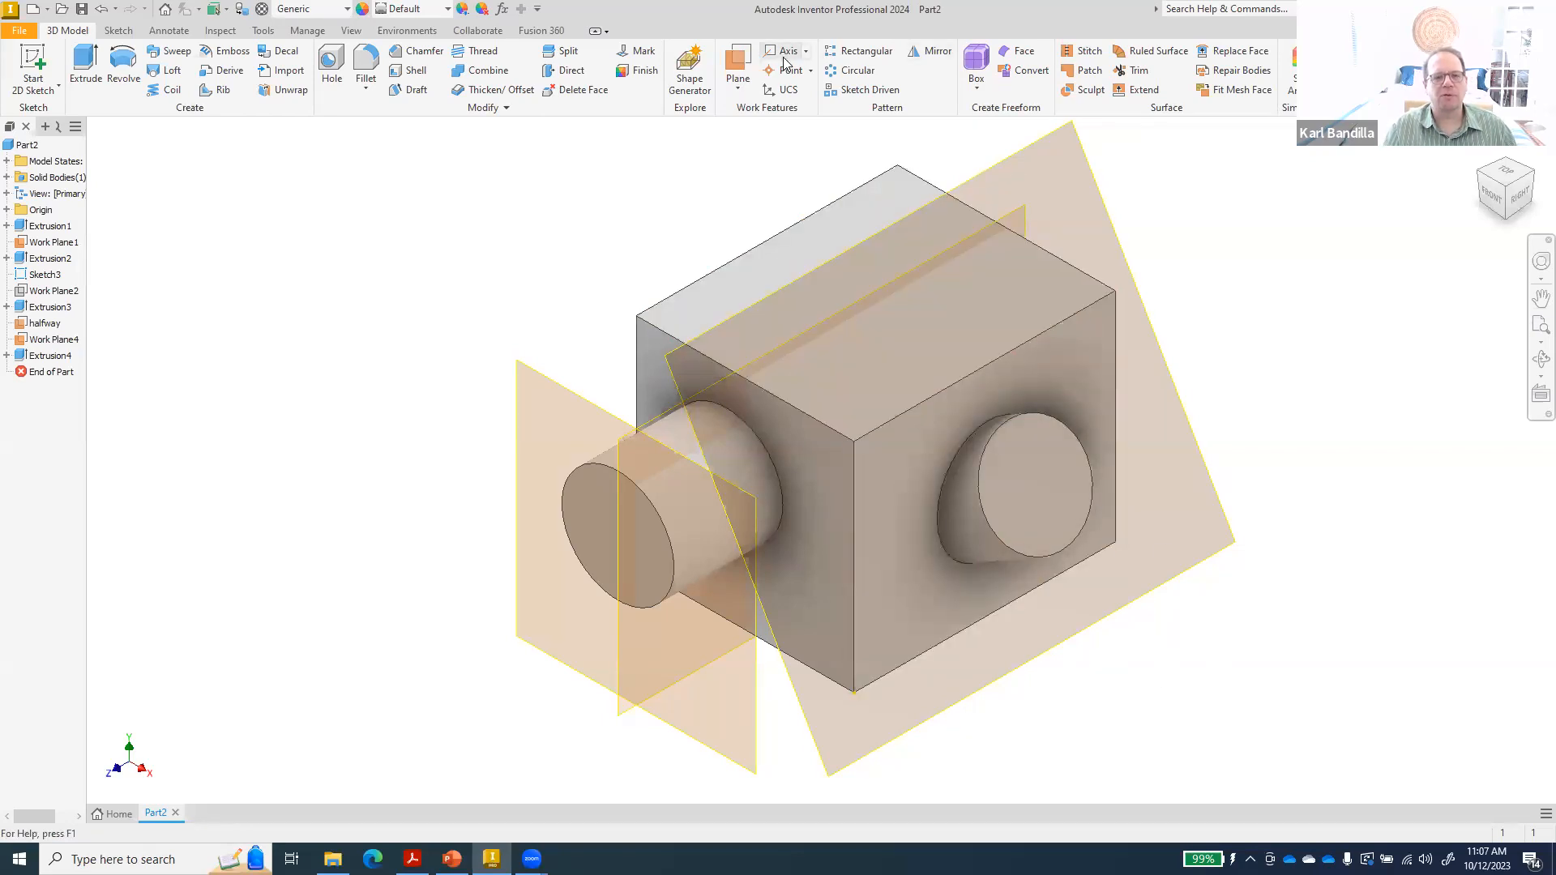
# - Create a three-point work plane running diagonally through the block, from its upper back corners to the lower front corner of the left face
pyautogui.click(739, 89)
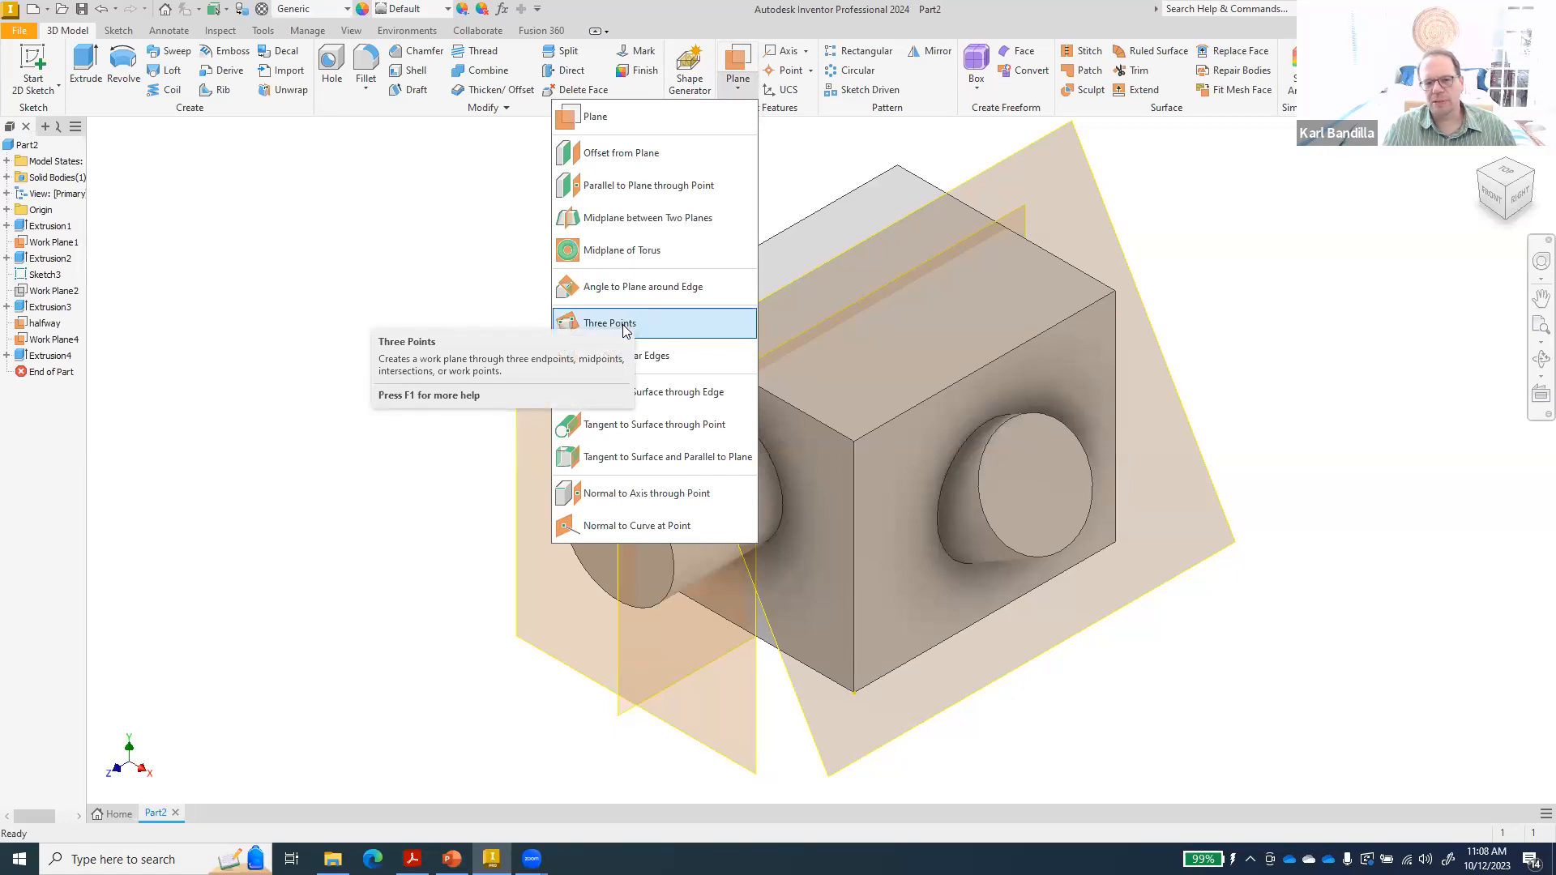
pyautogui.click(631, 324)
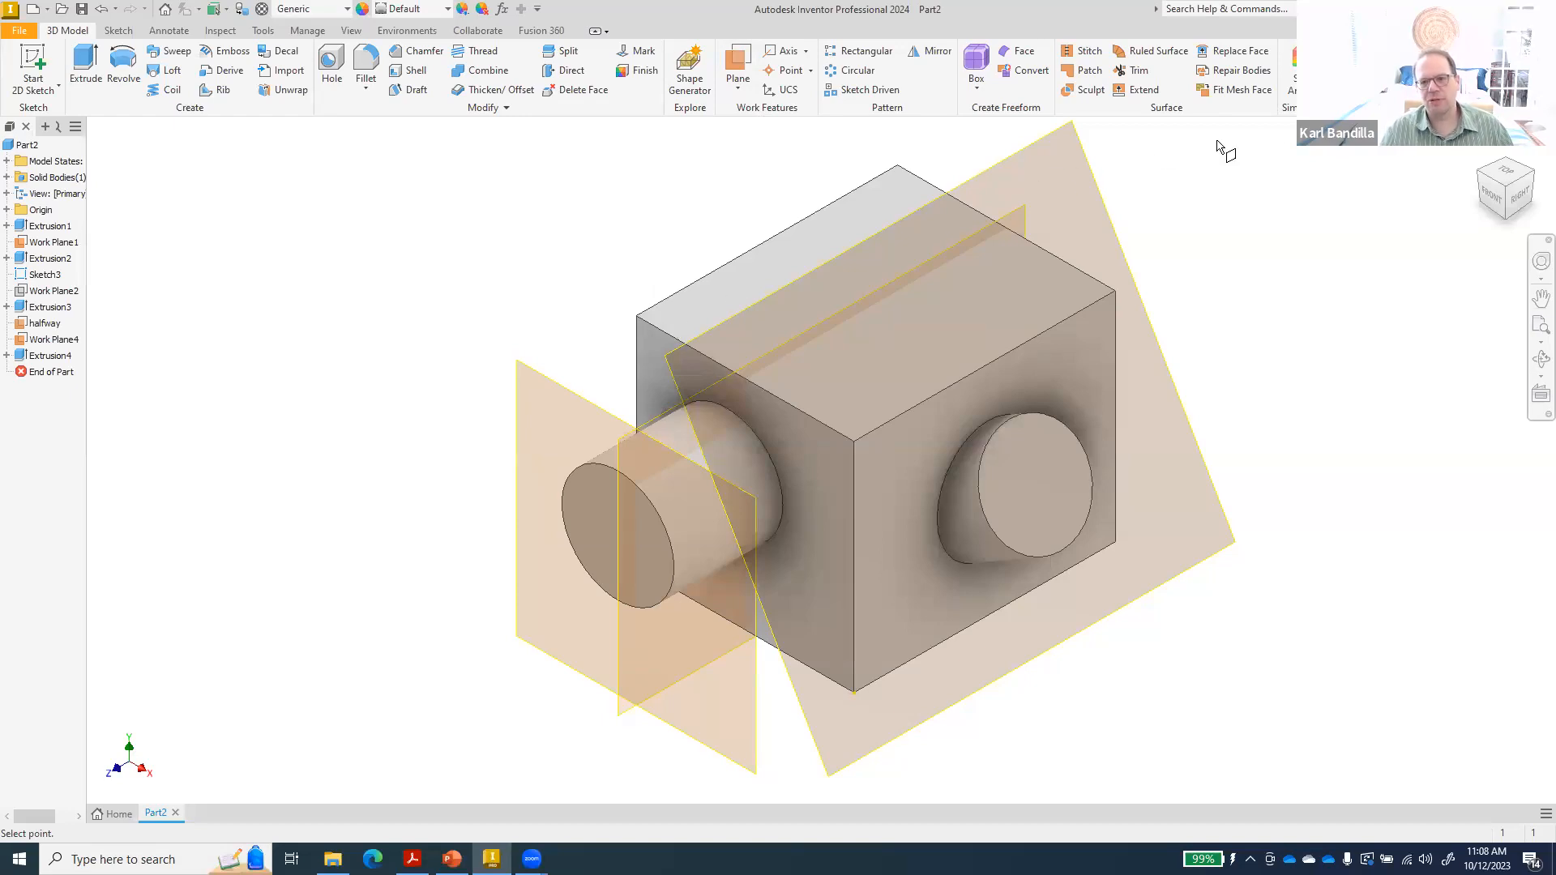
pyautogui.click(1485, 178)
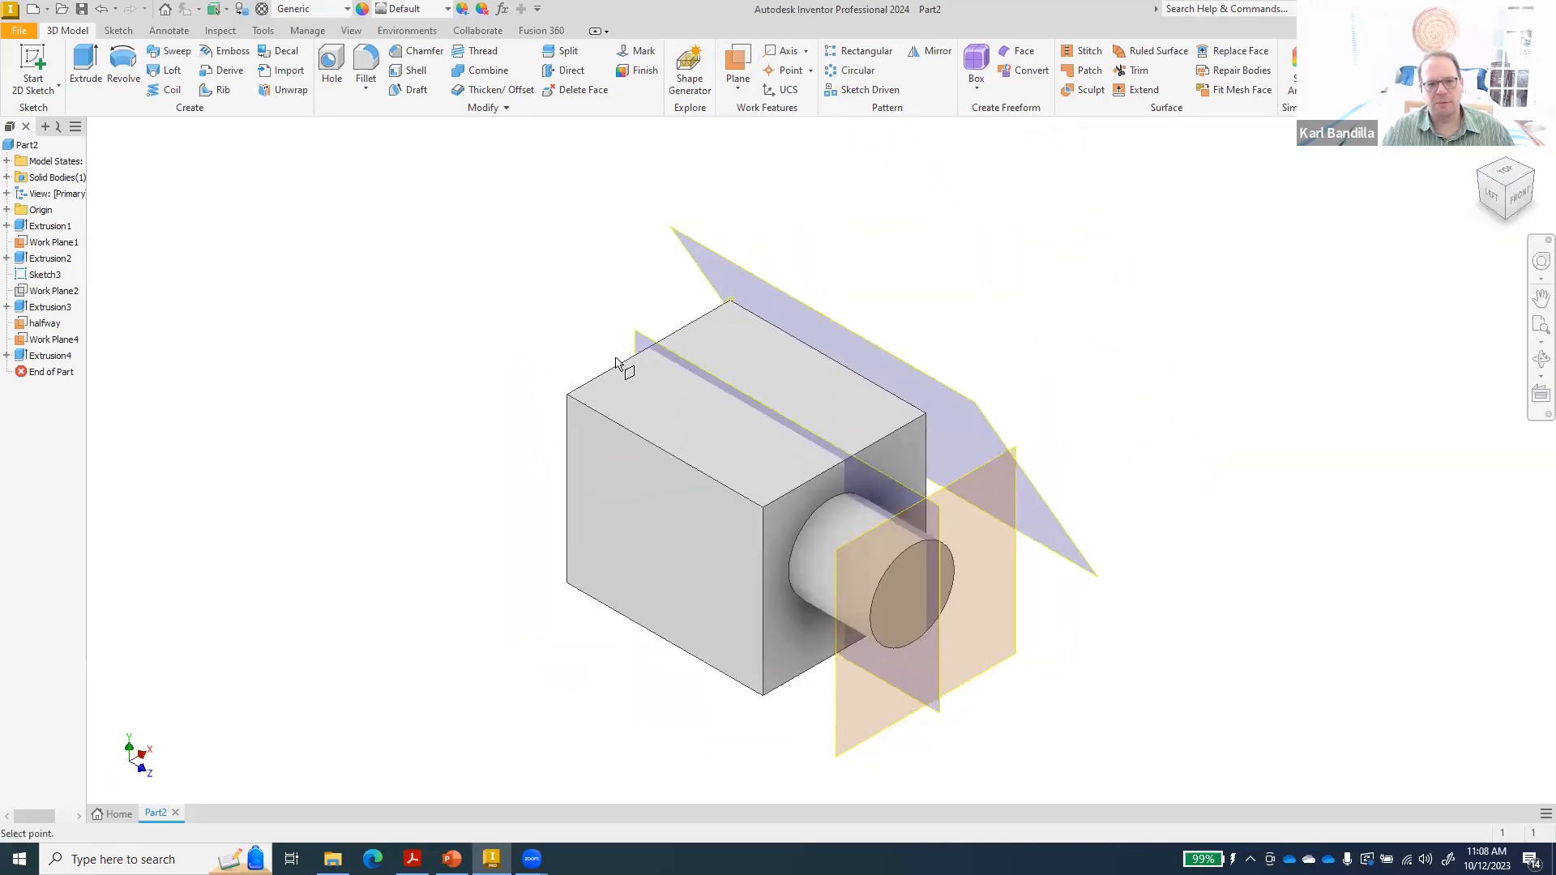
pyautogui.click(567, 396)
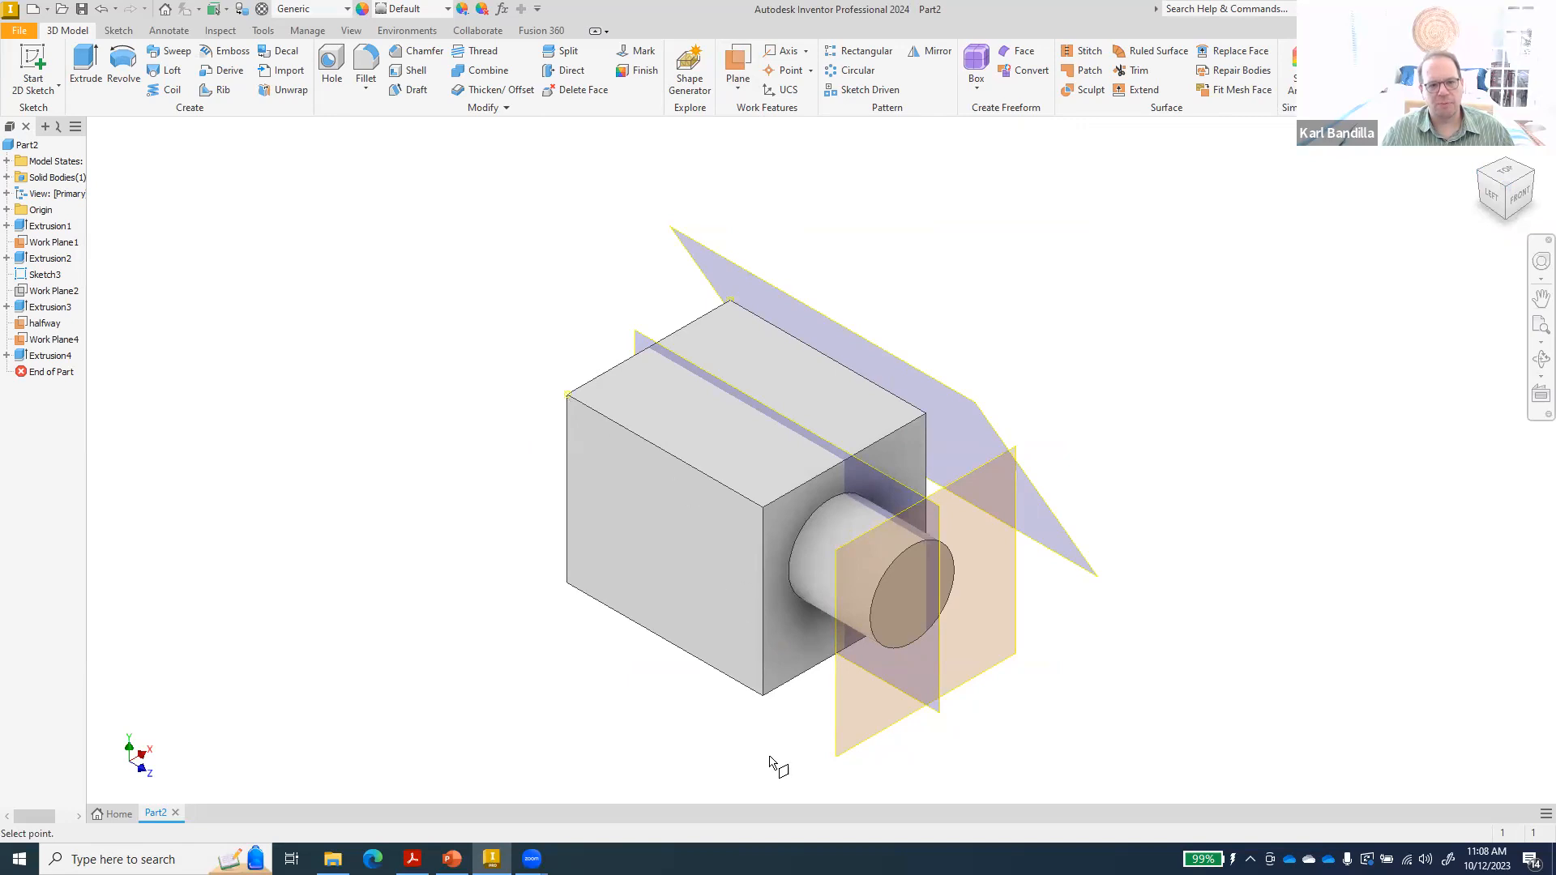
pyautogui.click(763, 695)
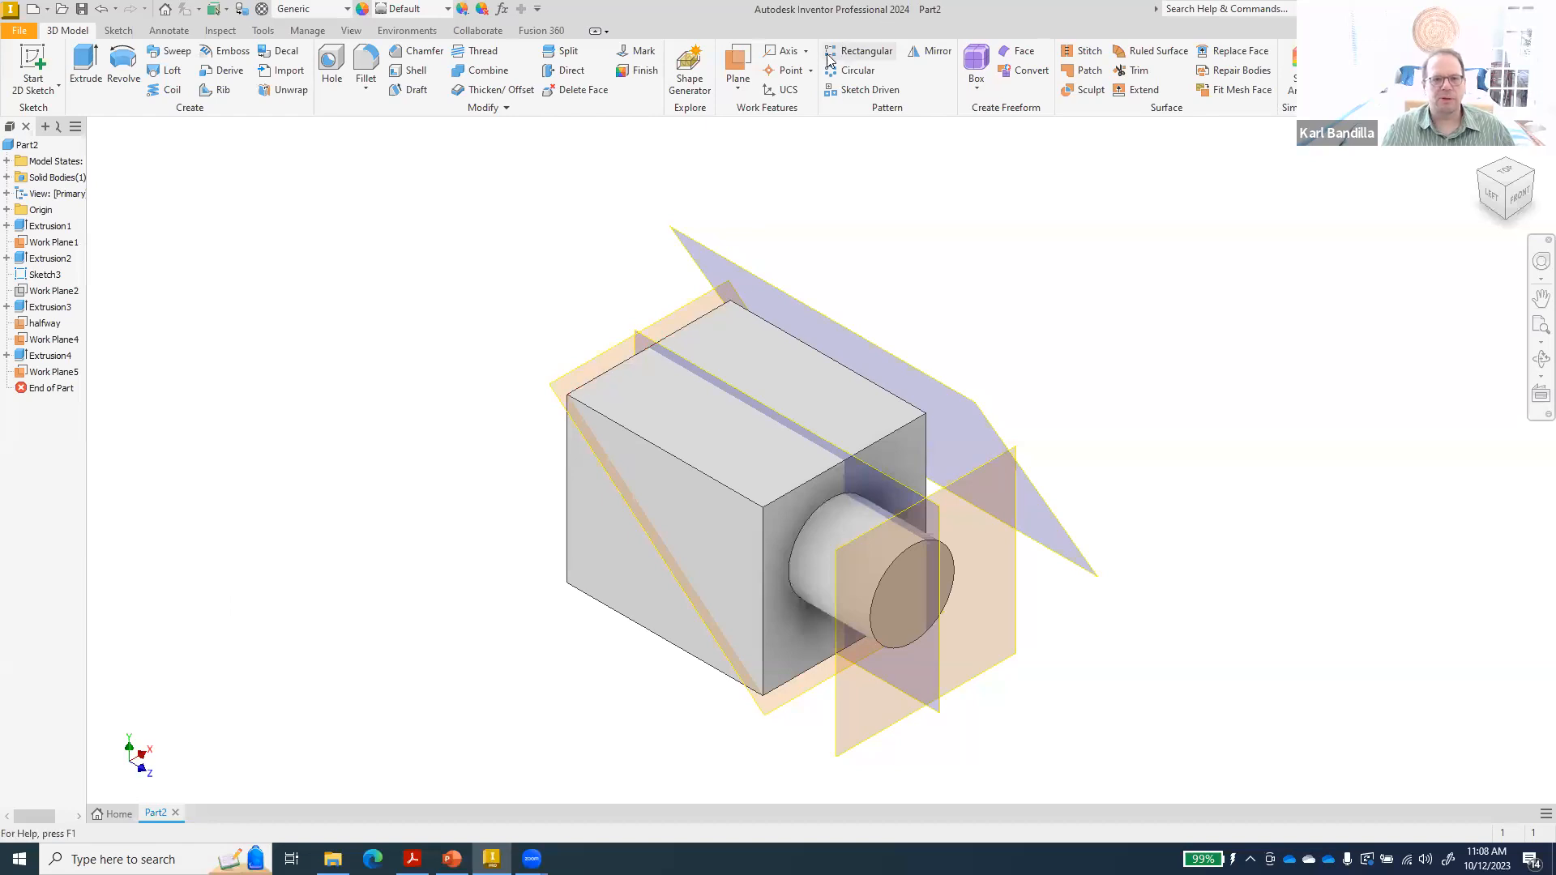
pyautogui.click(745, 90)
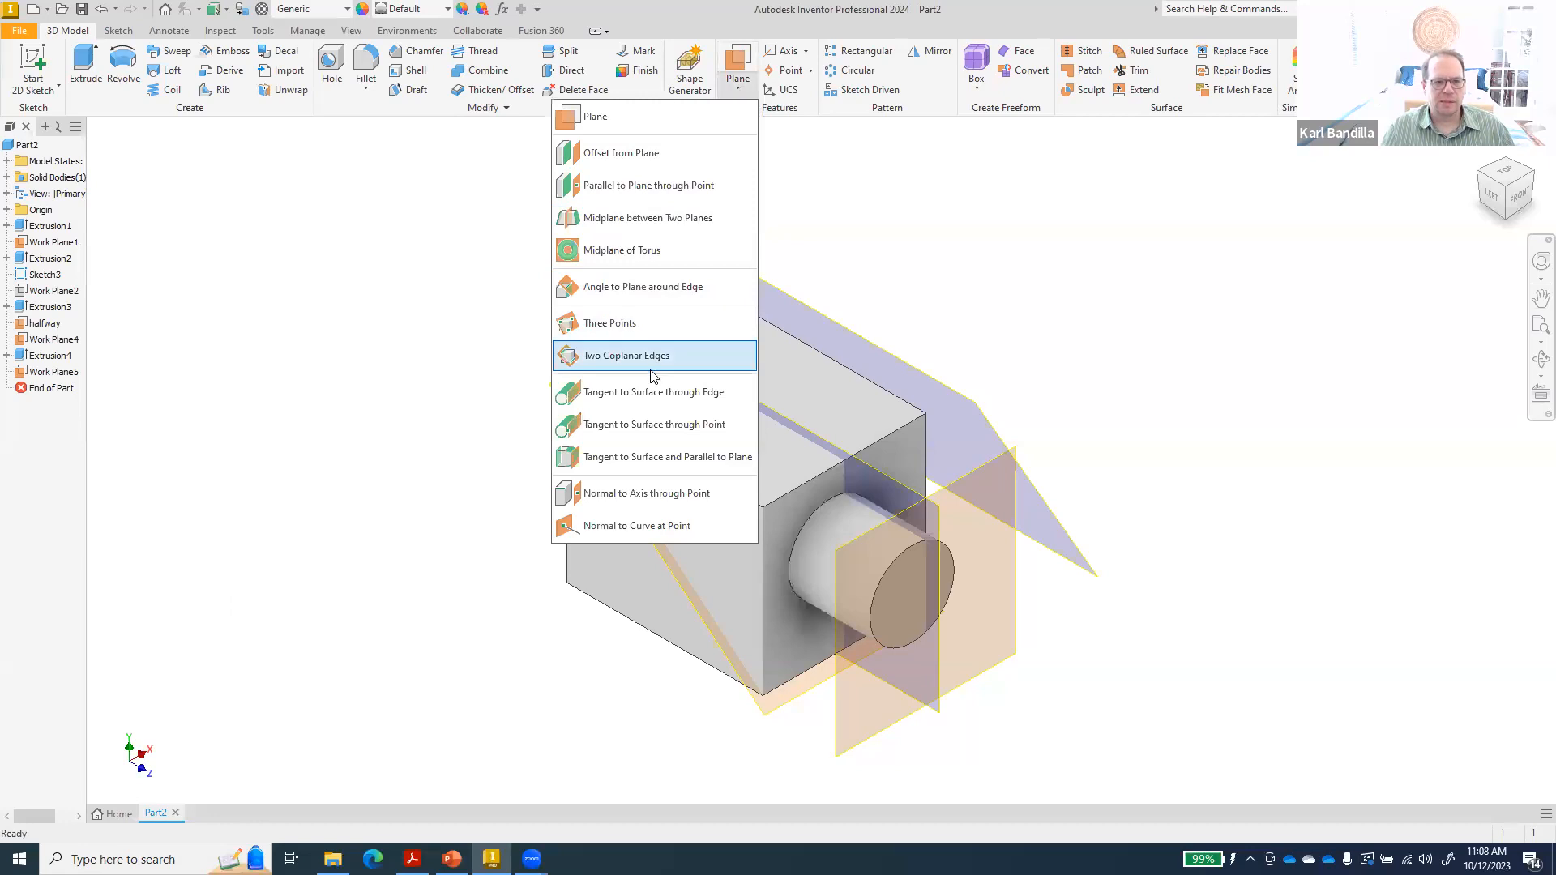
pyautogui.click(443, 375)
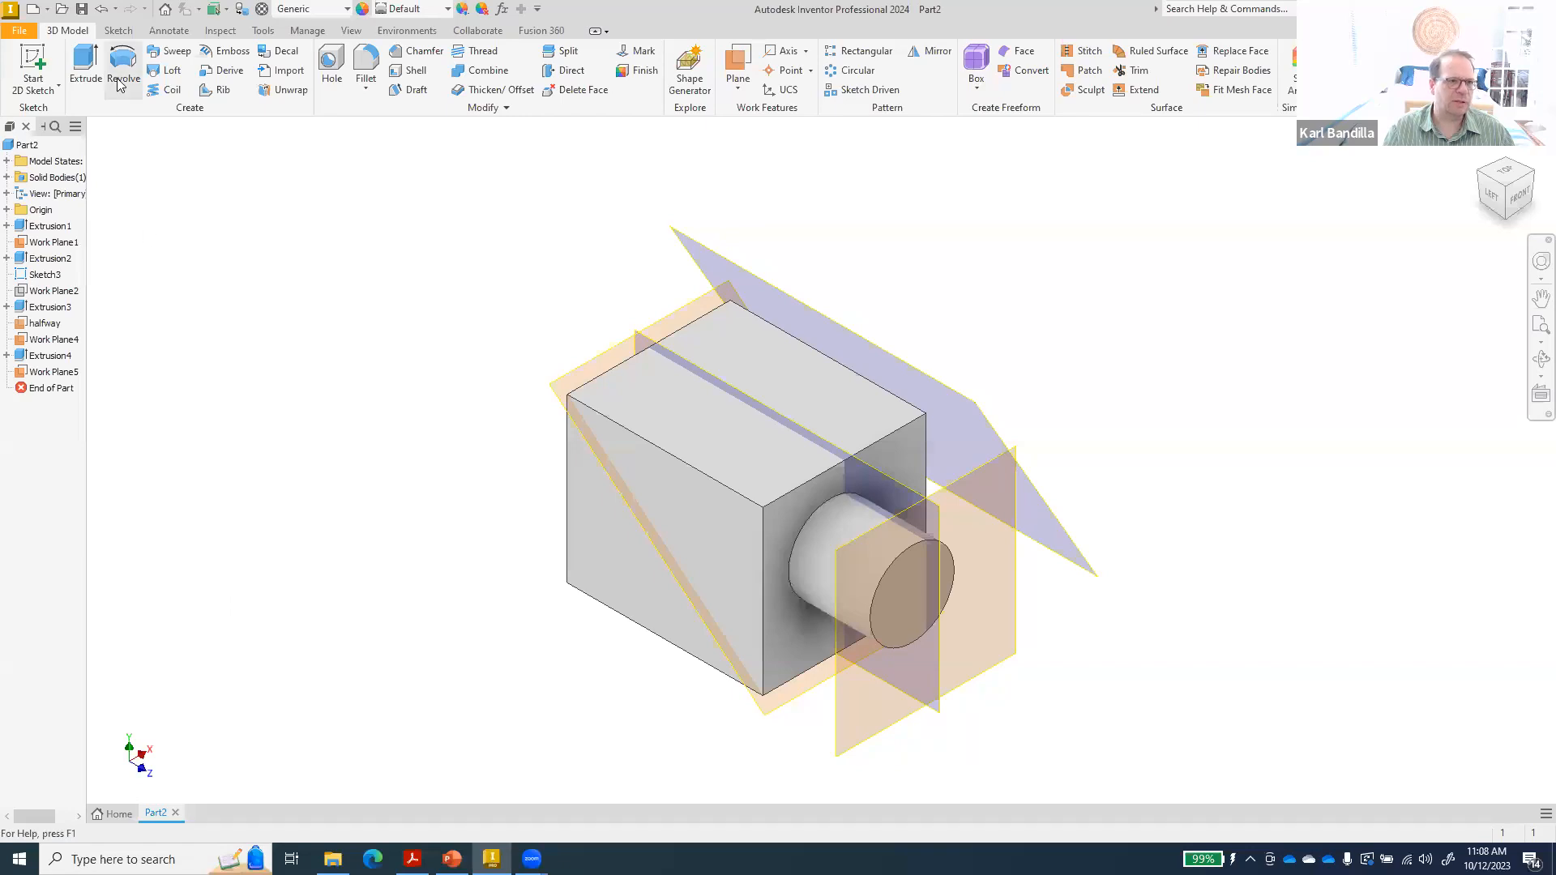
# - Start a new Standard (mm) part and sketch a 20 mm diameter circle centred on the origin of the XZ plane
pyautogui.click(32, 9)
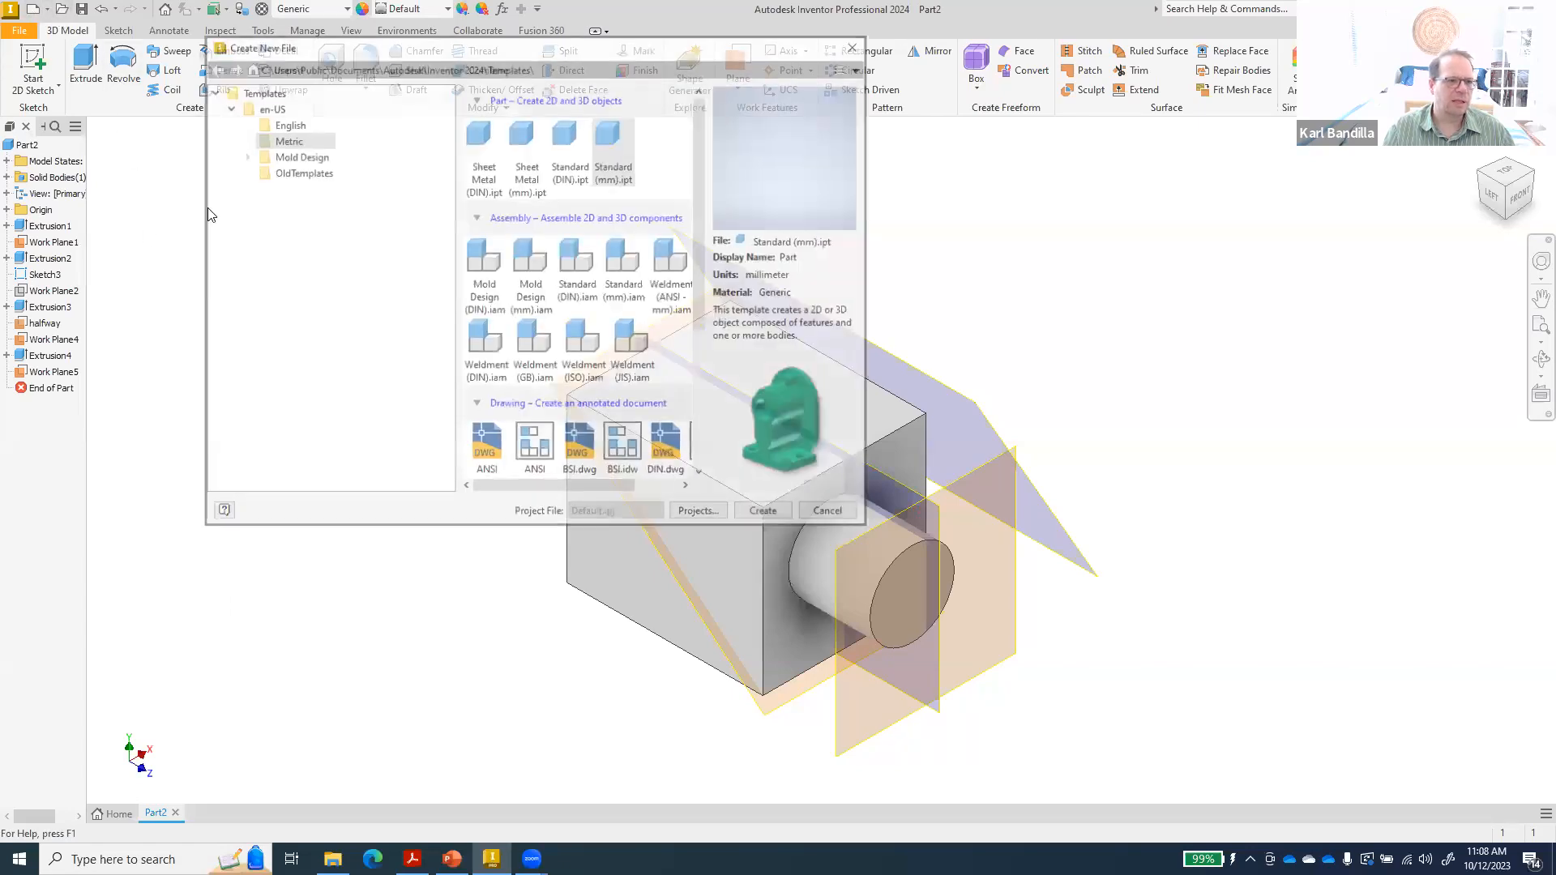
pyautogui.click(777, 505)
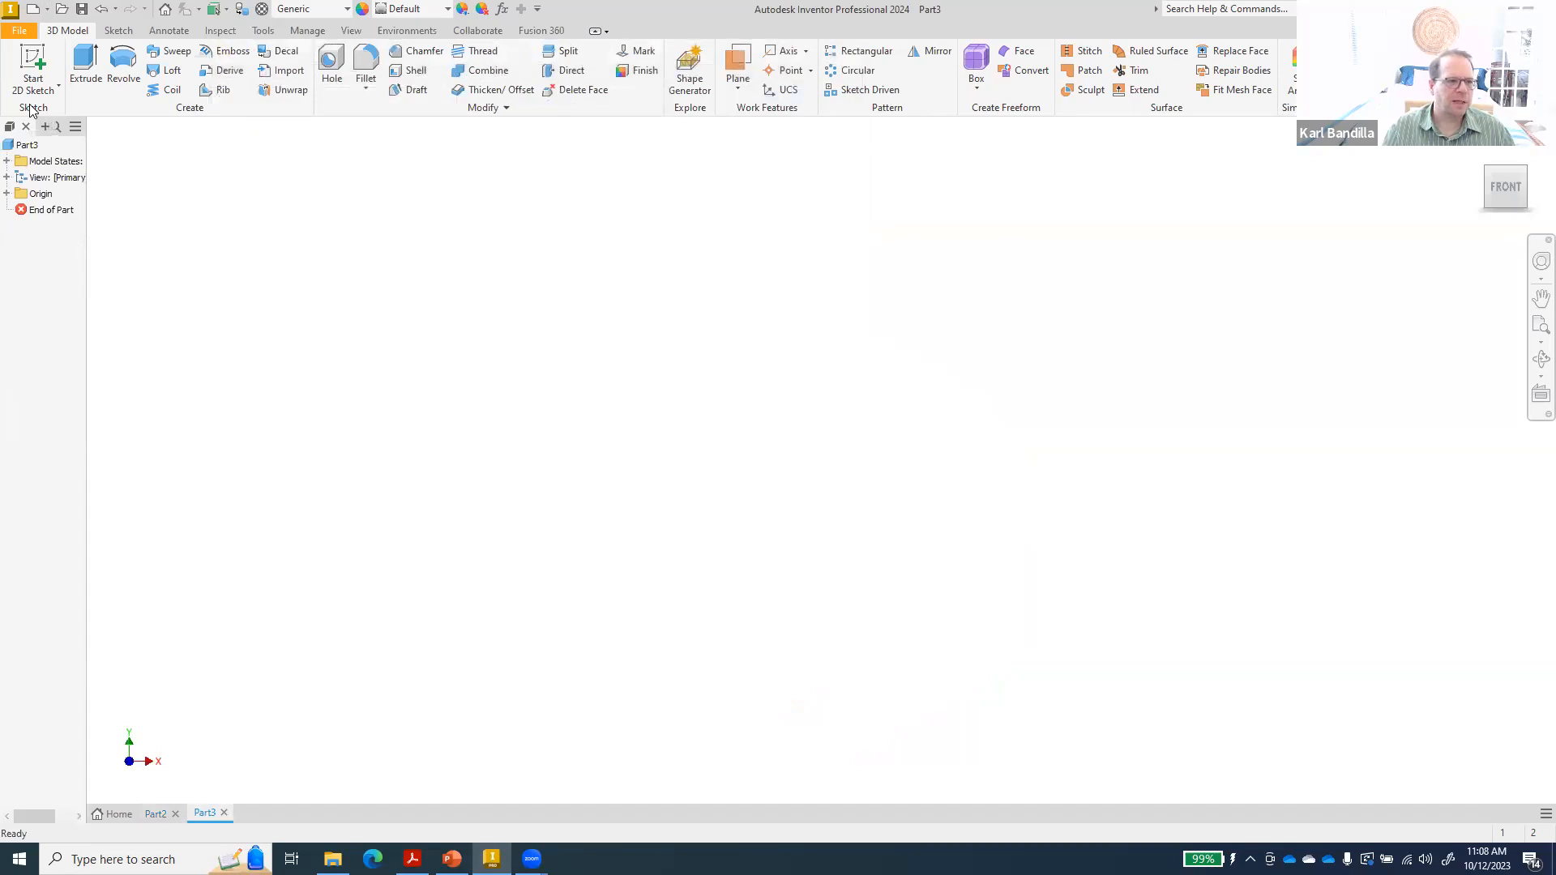
pyautogui.click(33, 61)
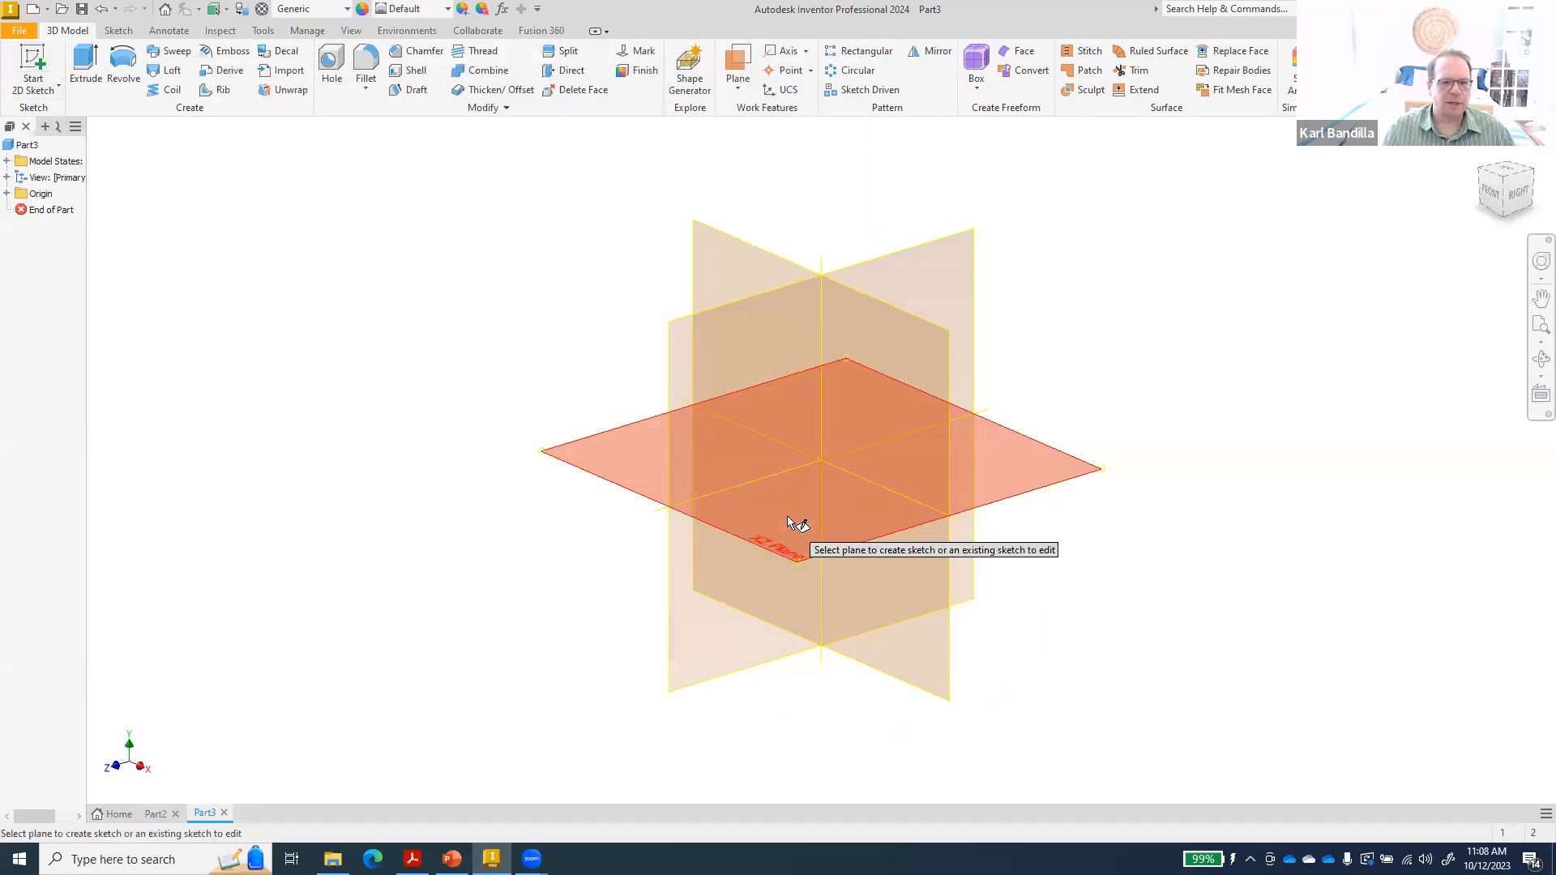
pyautogui.click(788, 517)
pyautogui.click(124, 63)
pyautogui.click(821, 460)
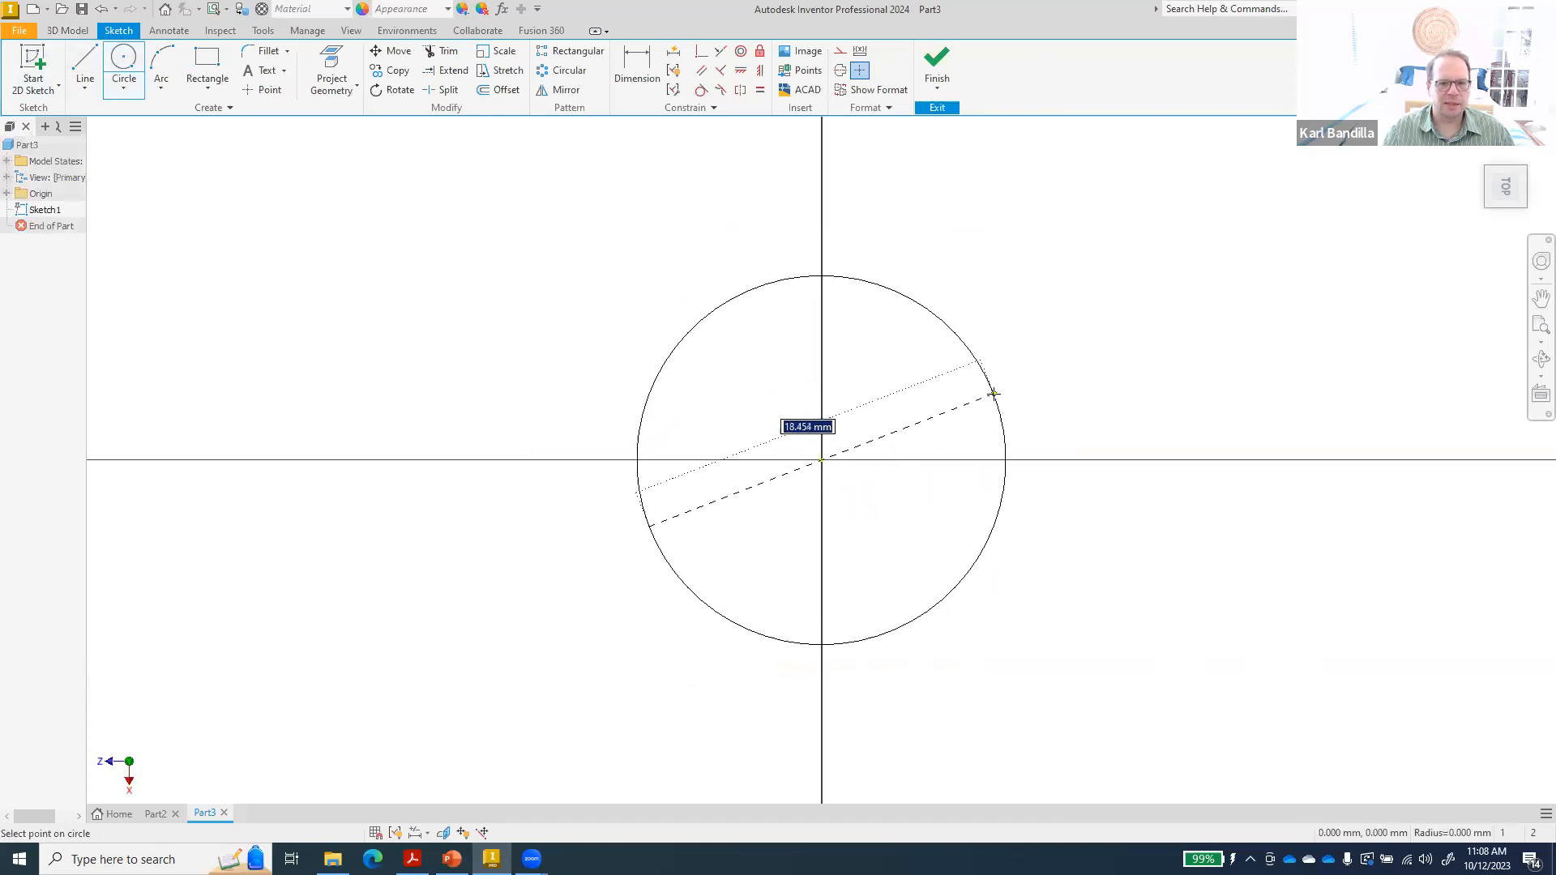
pyautogui.write('20')
pyautogui.press('Return')
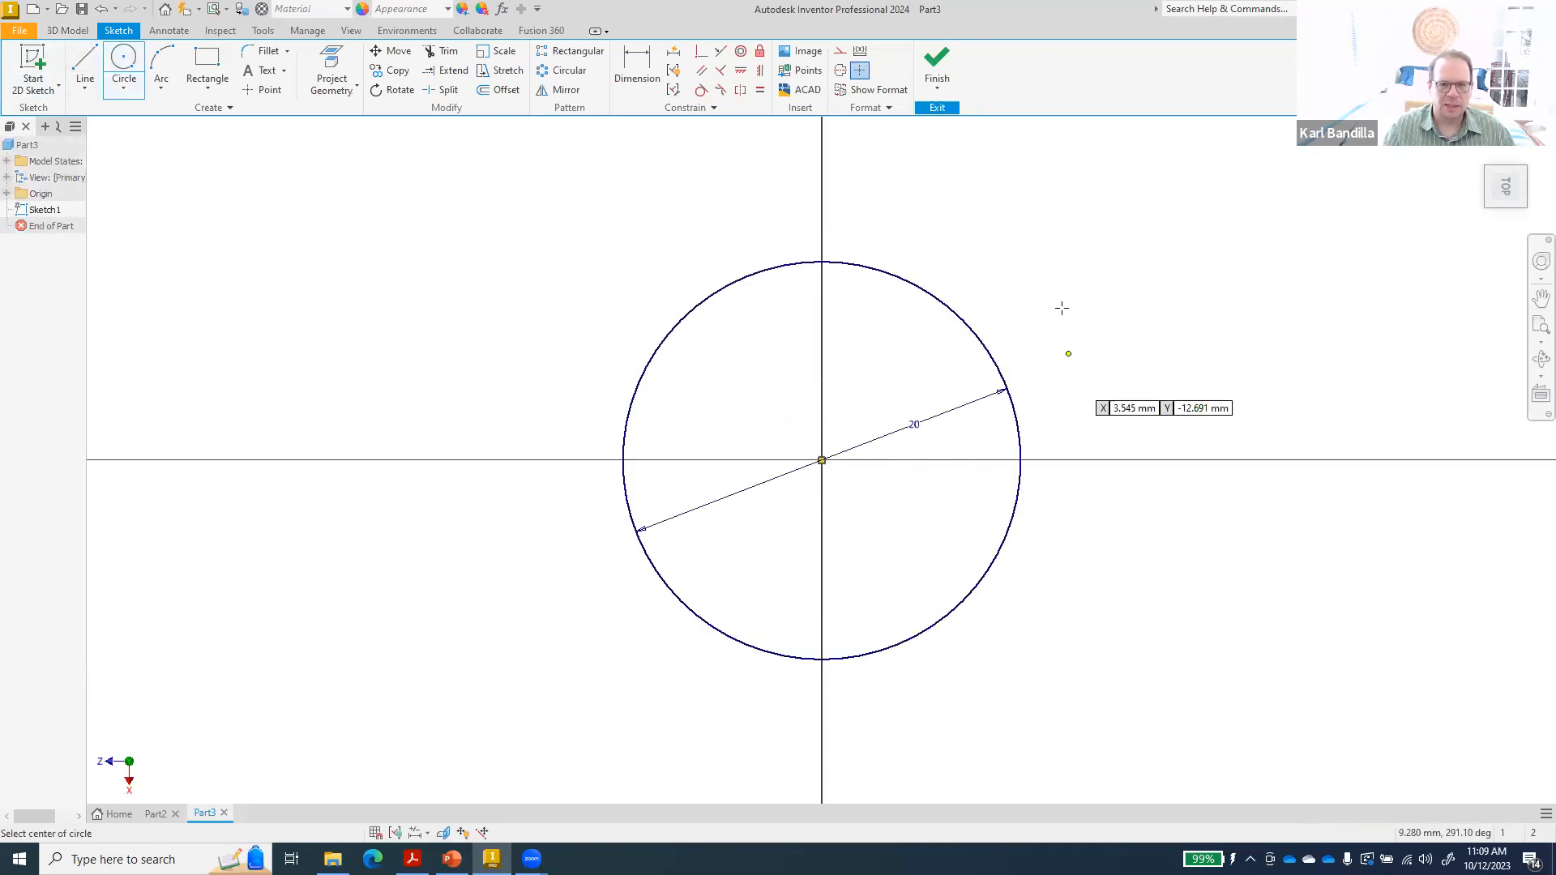
pyautogui.click(936, 65)
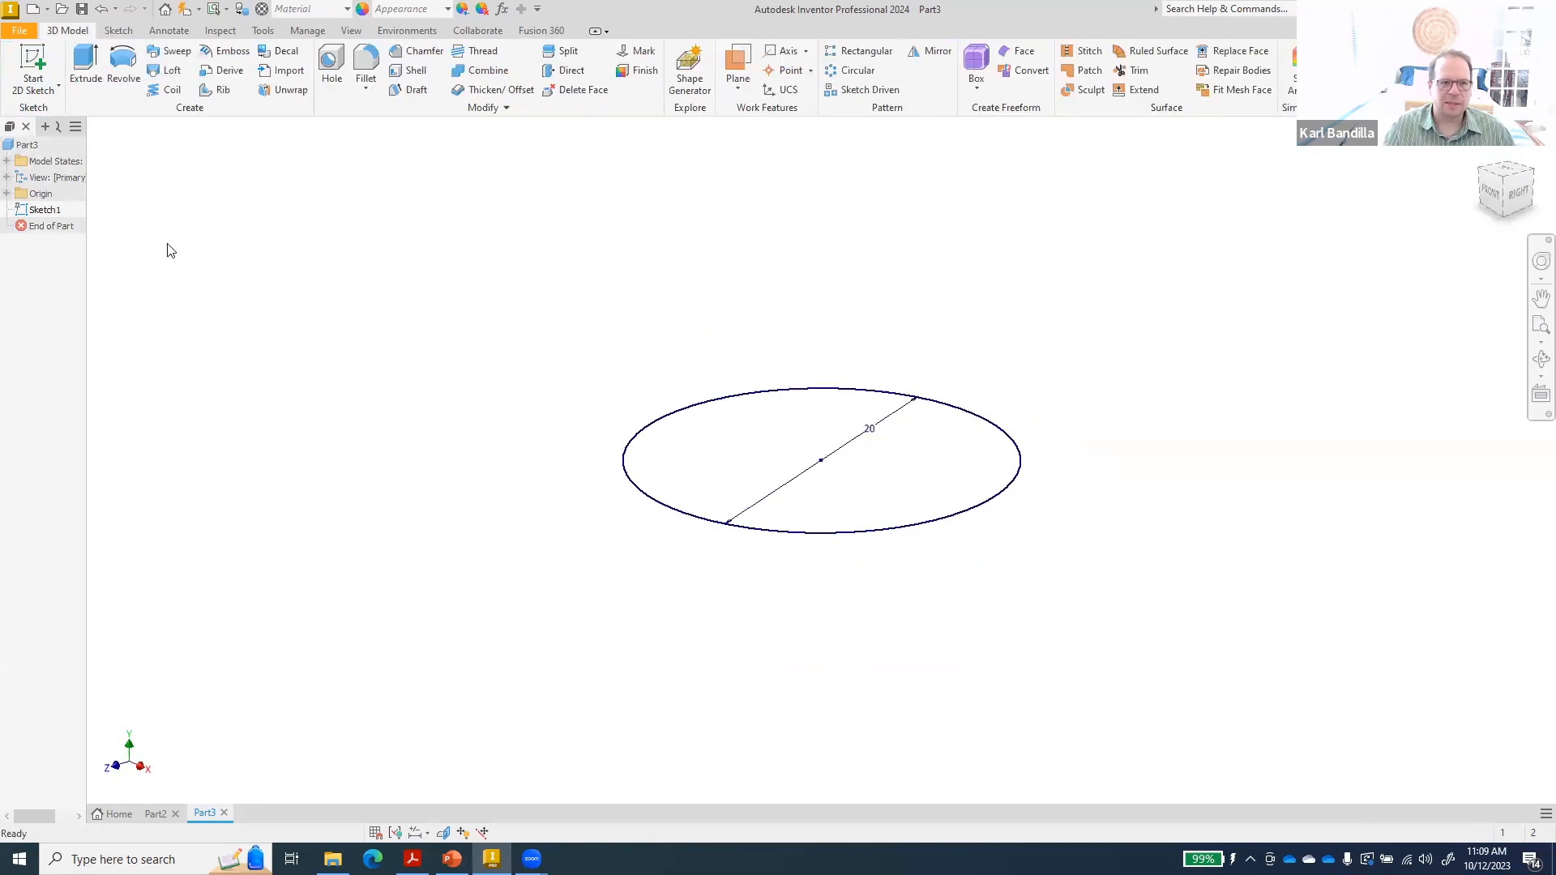
# - Extrude the circle 20 mm upward into a solid cylinder and show it in the home view
pyautogui.click(86, 63)
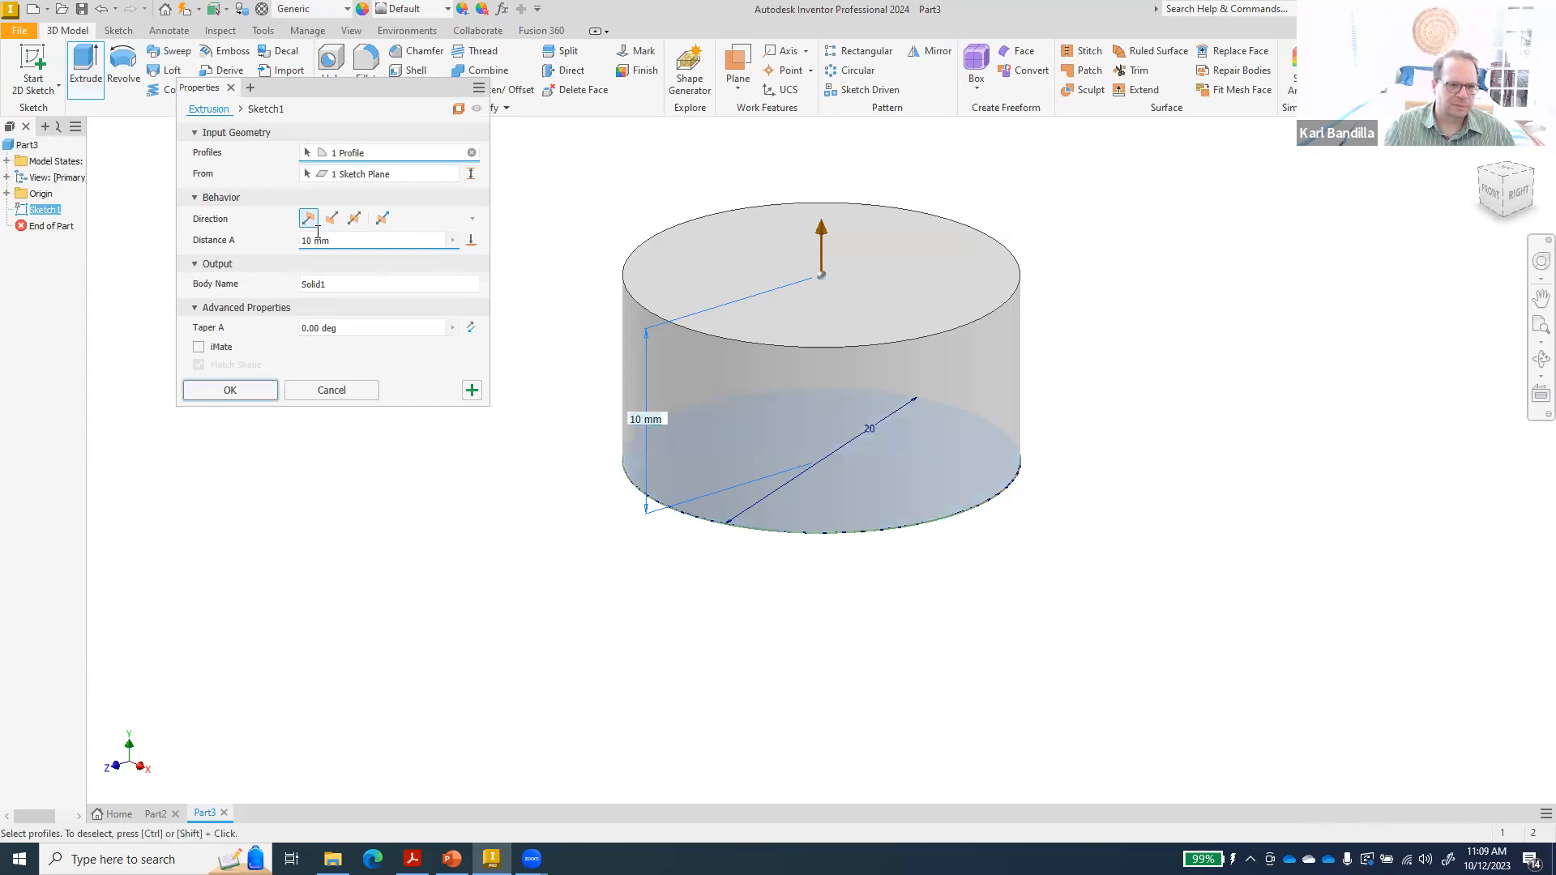
pyautogui.moveTo(345, 244); pyautogui.dragTo(261, 245)
pyautogui.write('20')
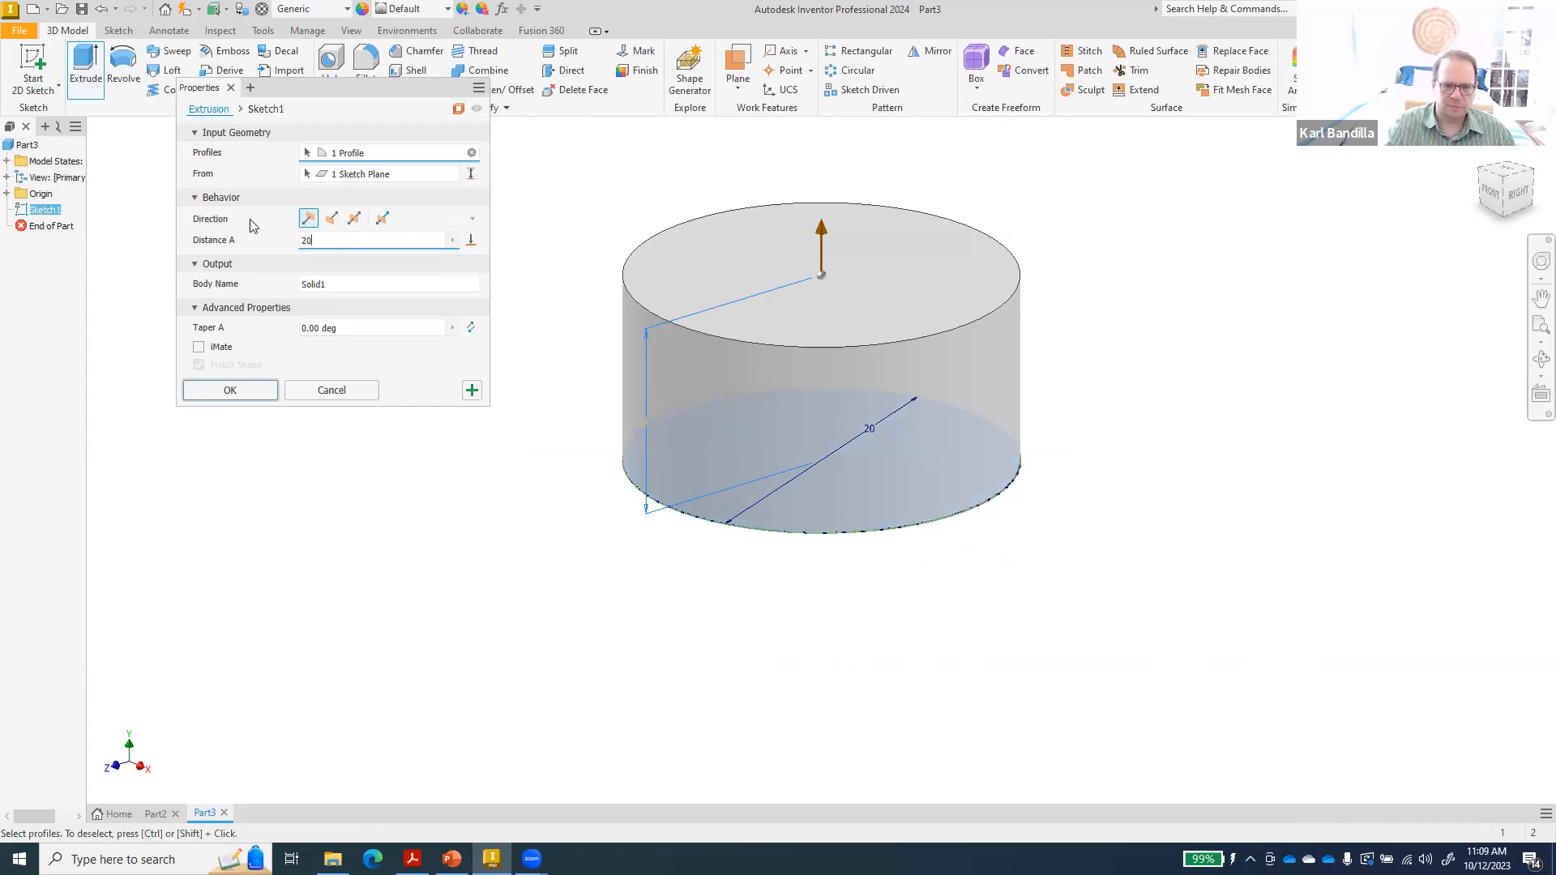
pyautogui.press('Return')
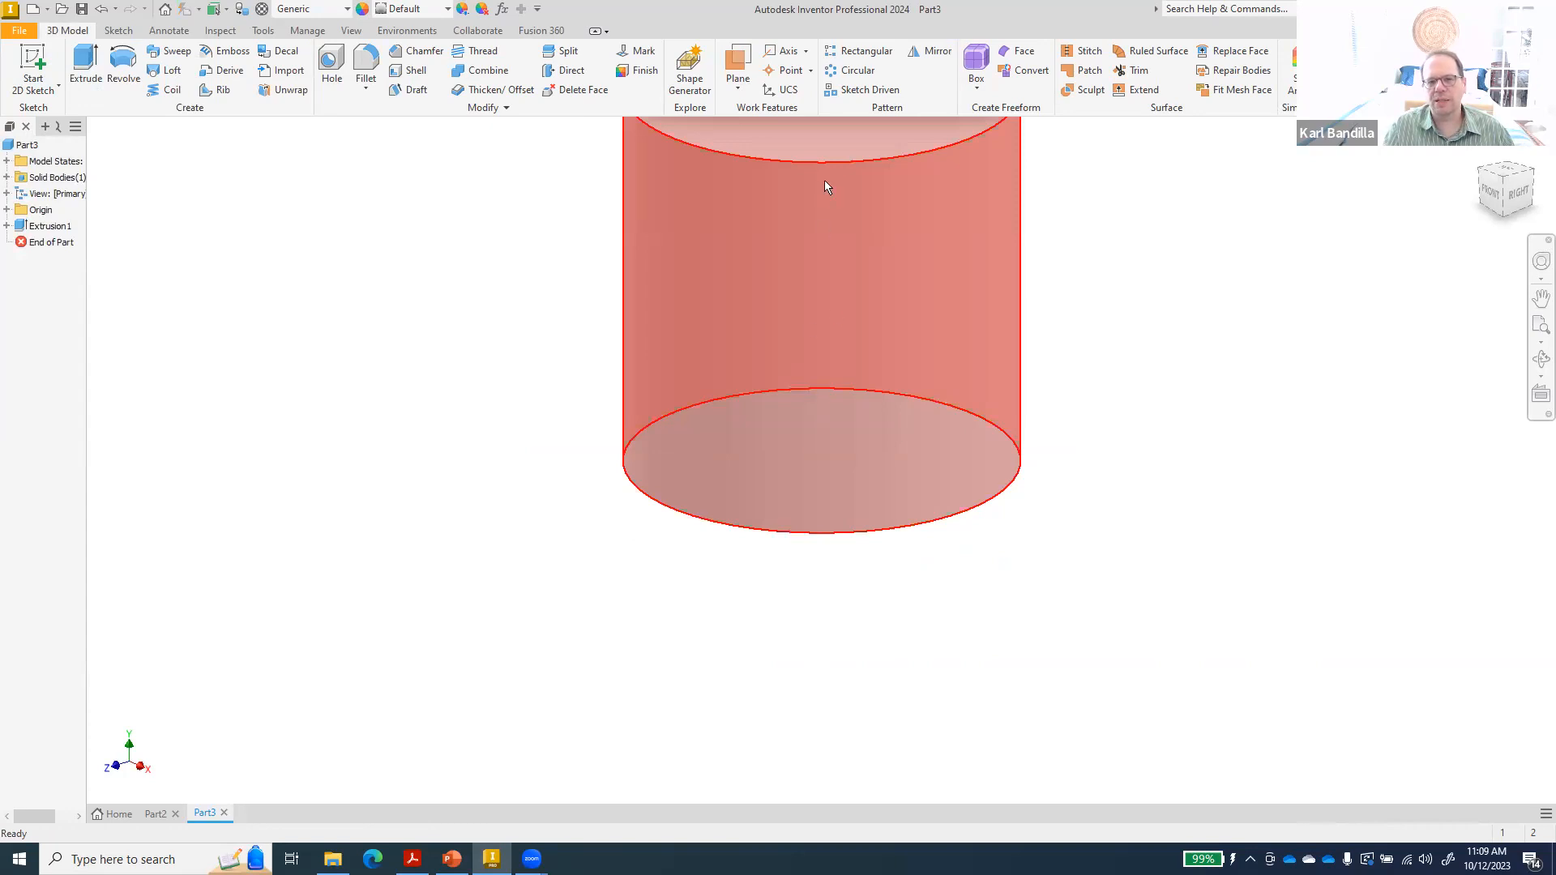
pyautogui.press('F6')
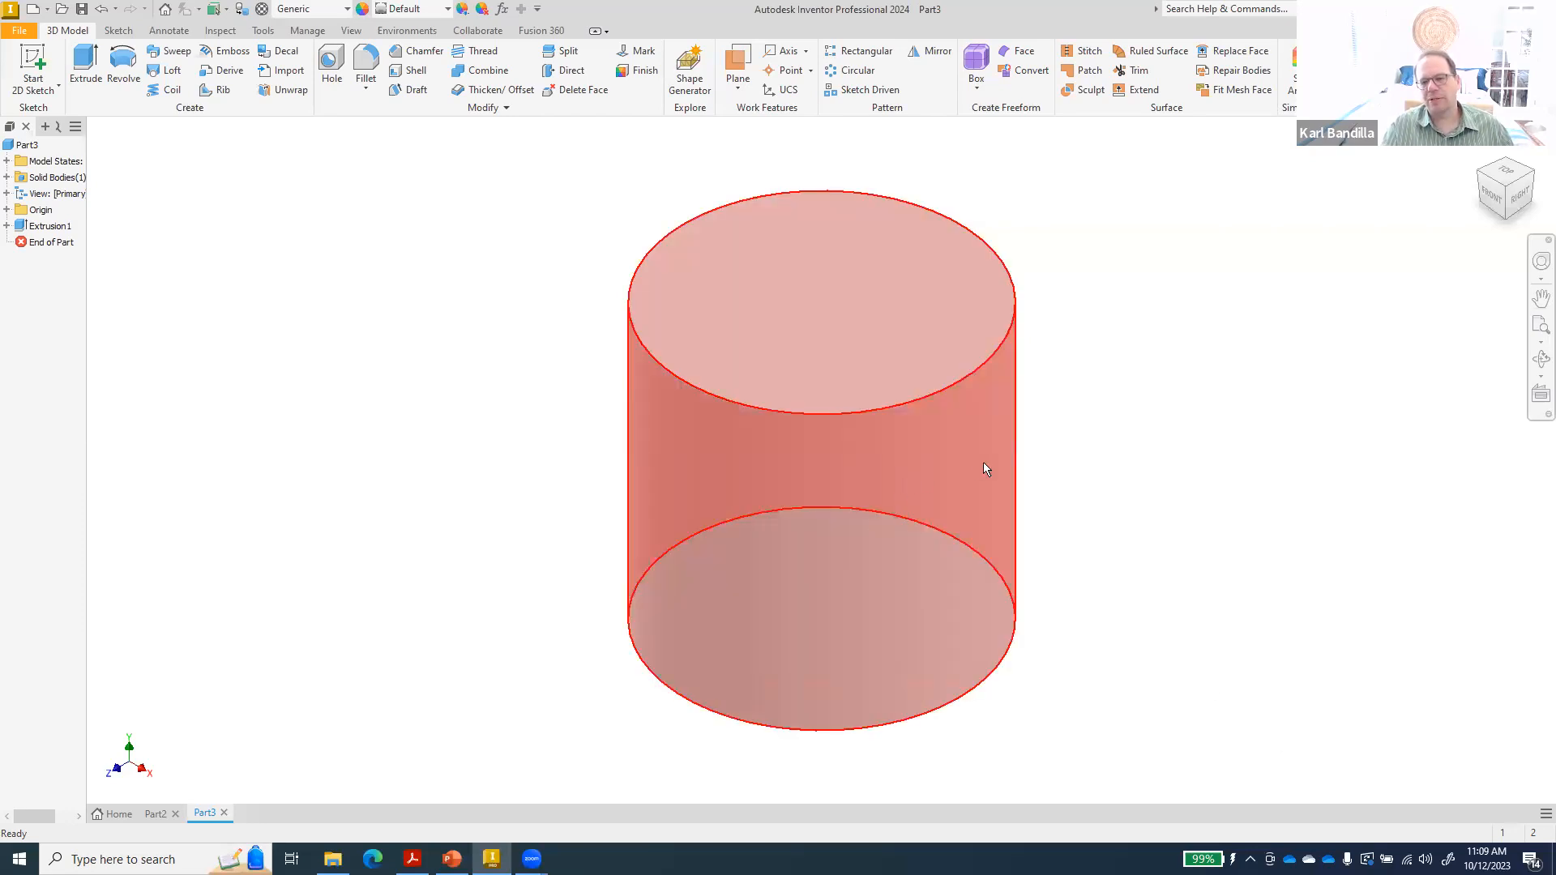
# - Try to start a new sketch on the cylinder's curved side face
pyautogui.rightClick(984, 470)
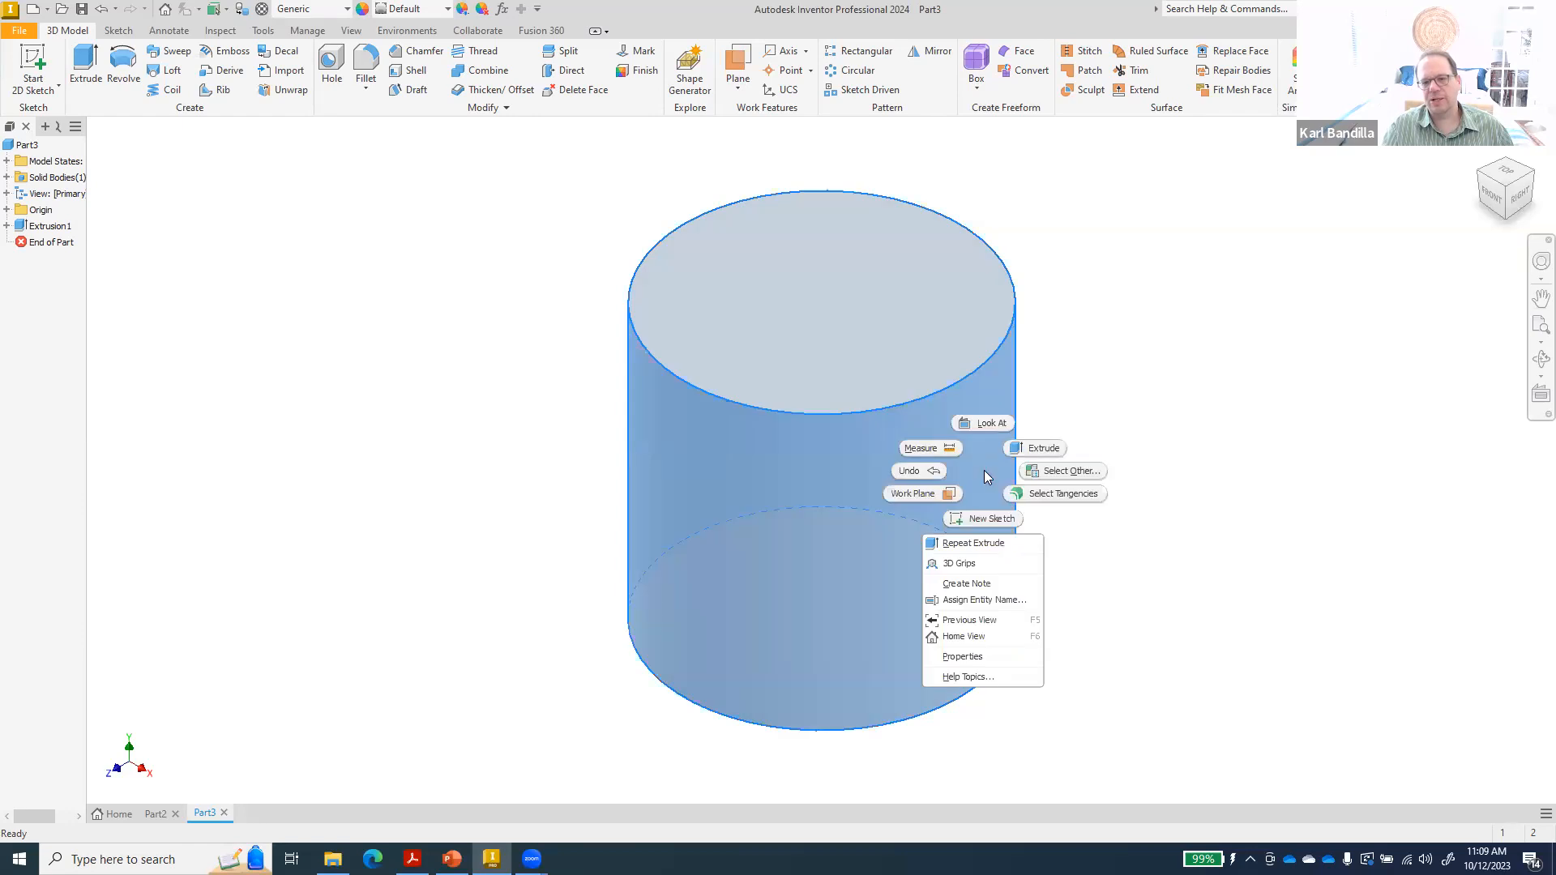
pyautogui.click(991, 519)
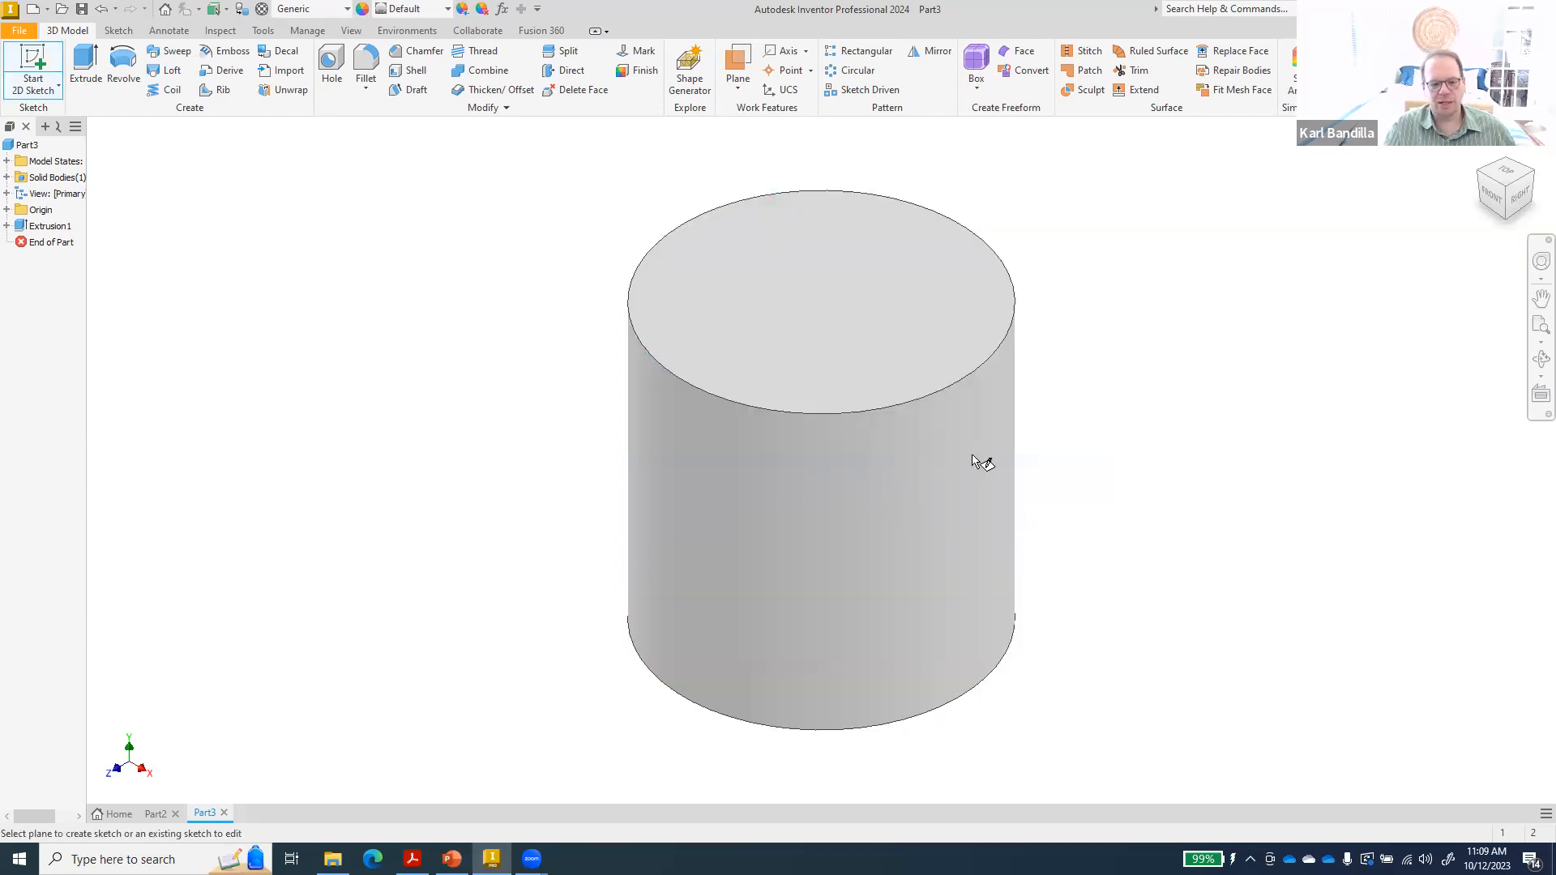
pyautogui.press('Escape')
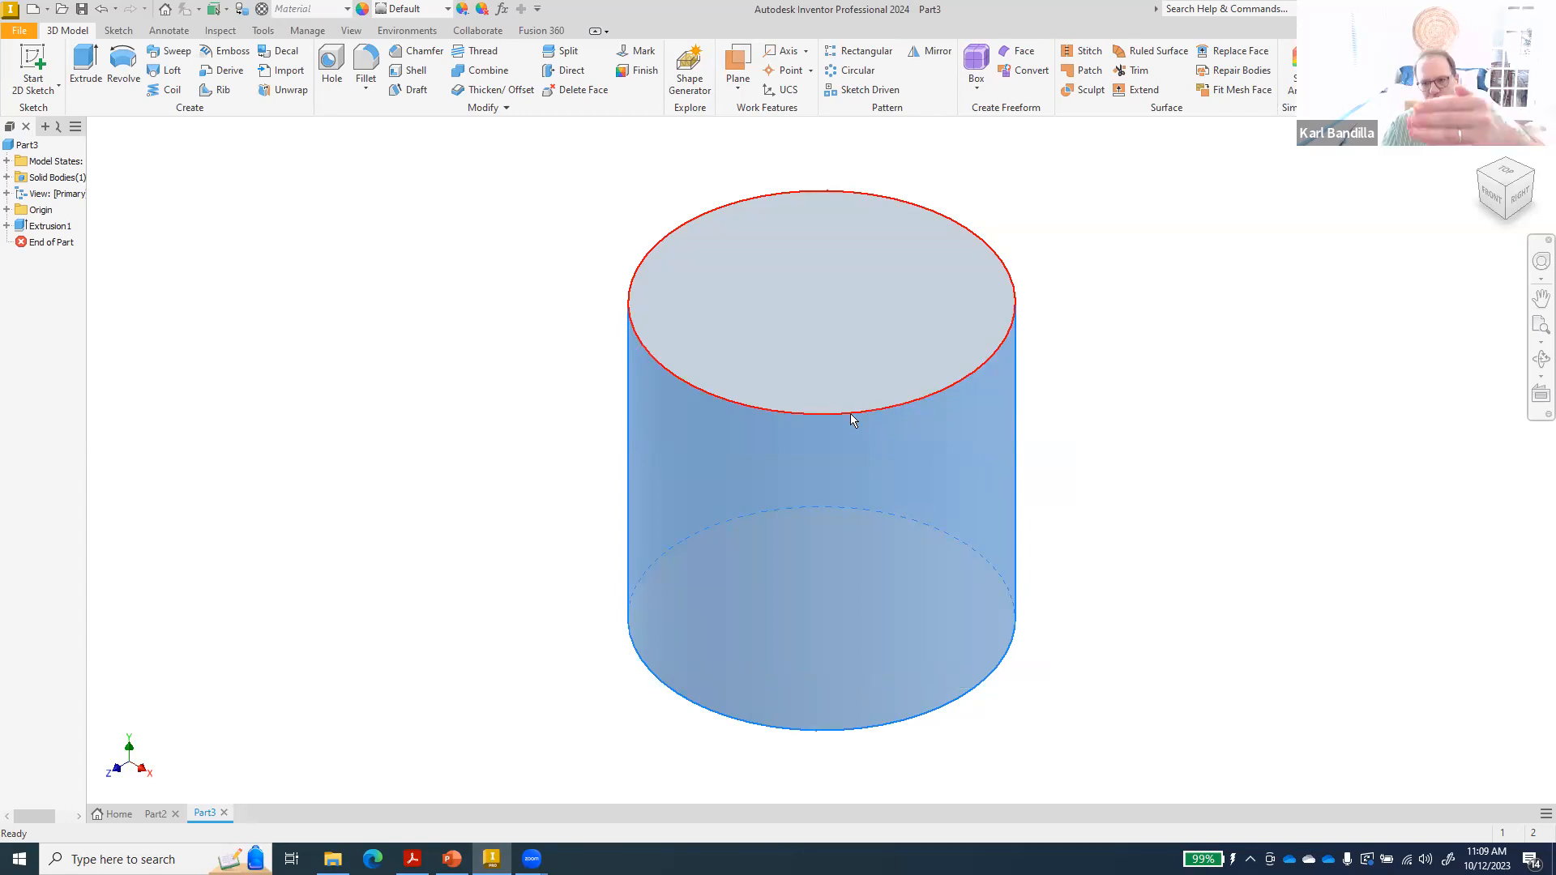
# - Sketch a point on the circular edge of the cylinder's top face, where it meets the front end of the Z axis
pyautogui.moveTo(849, 413)
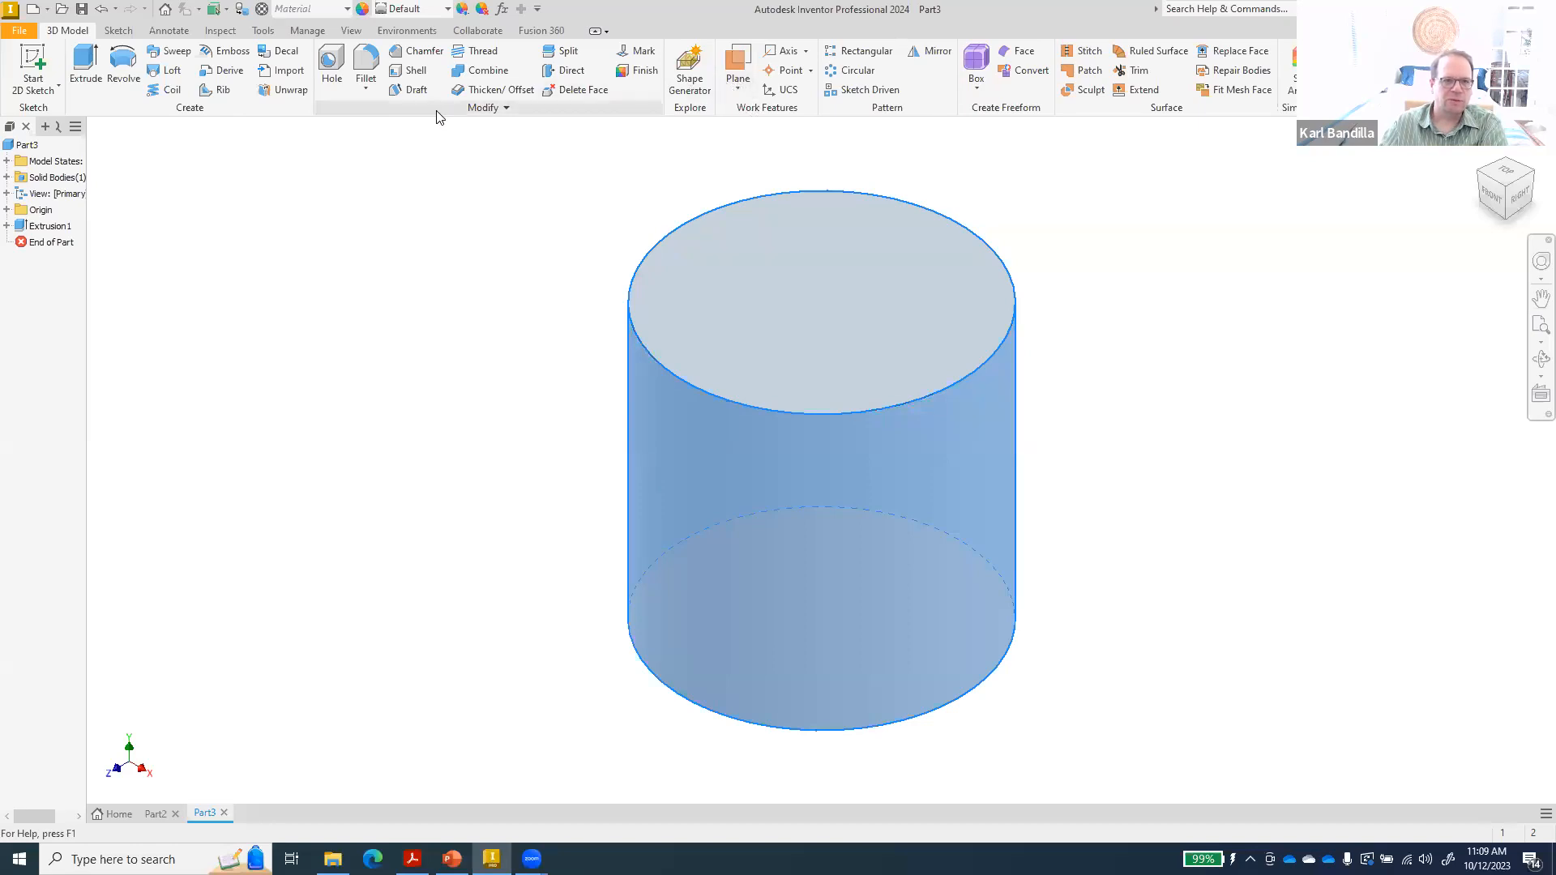
pyautogui.rightClick(833, 309)
pyautogui.click(835, 365)
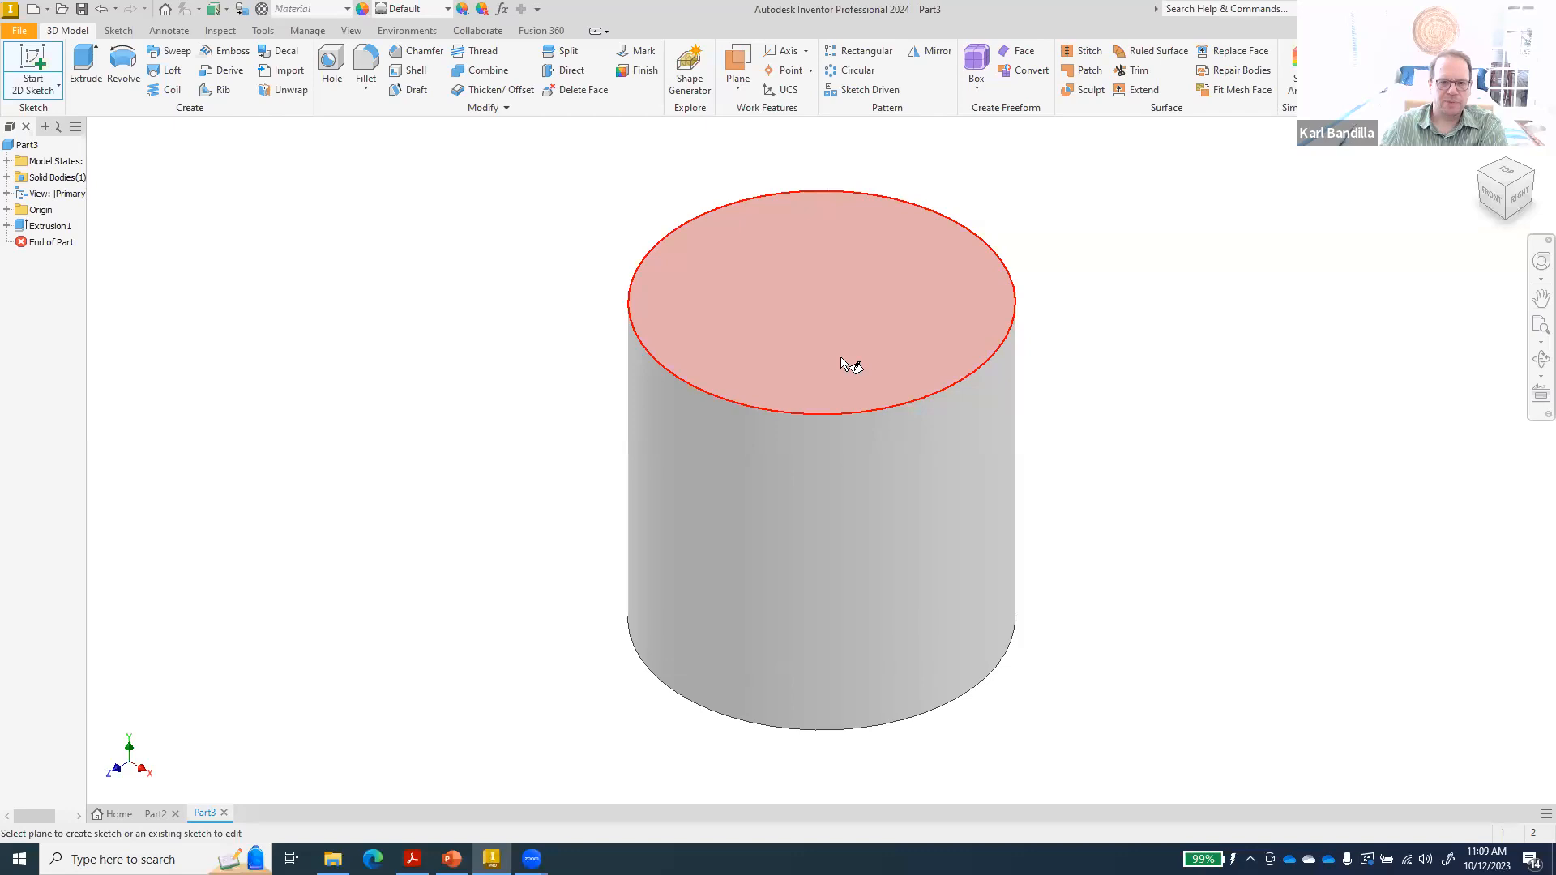
pyautogui.click(849, 326)
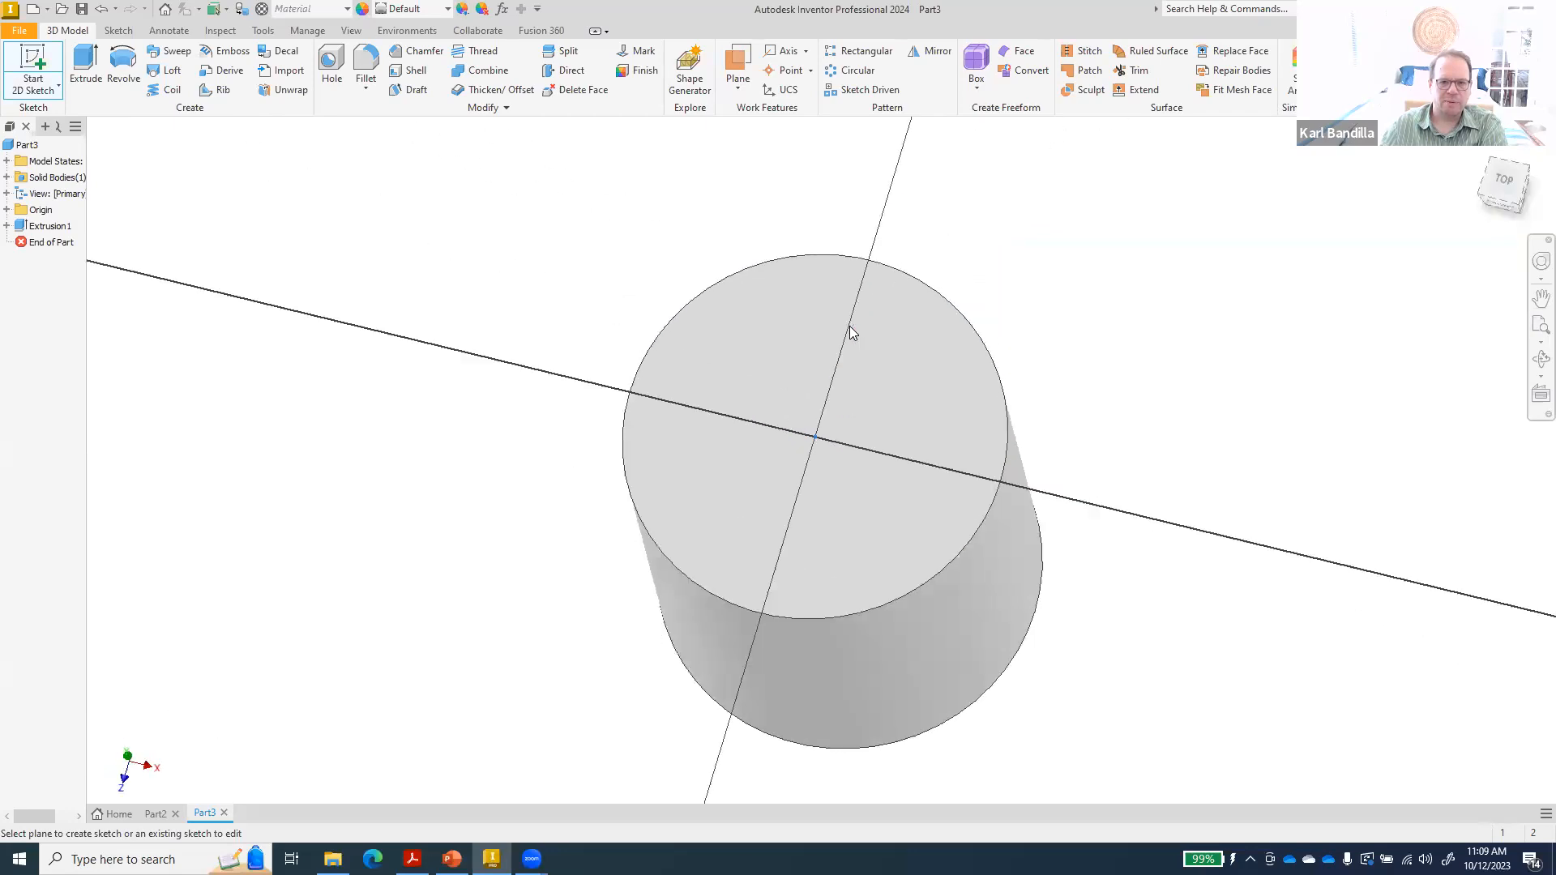
pyautogui.click(269, 91)
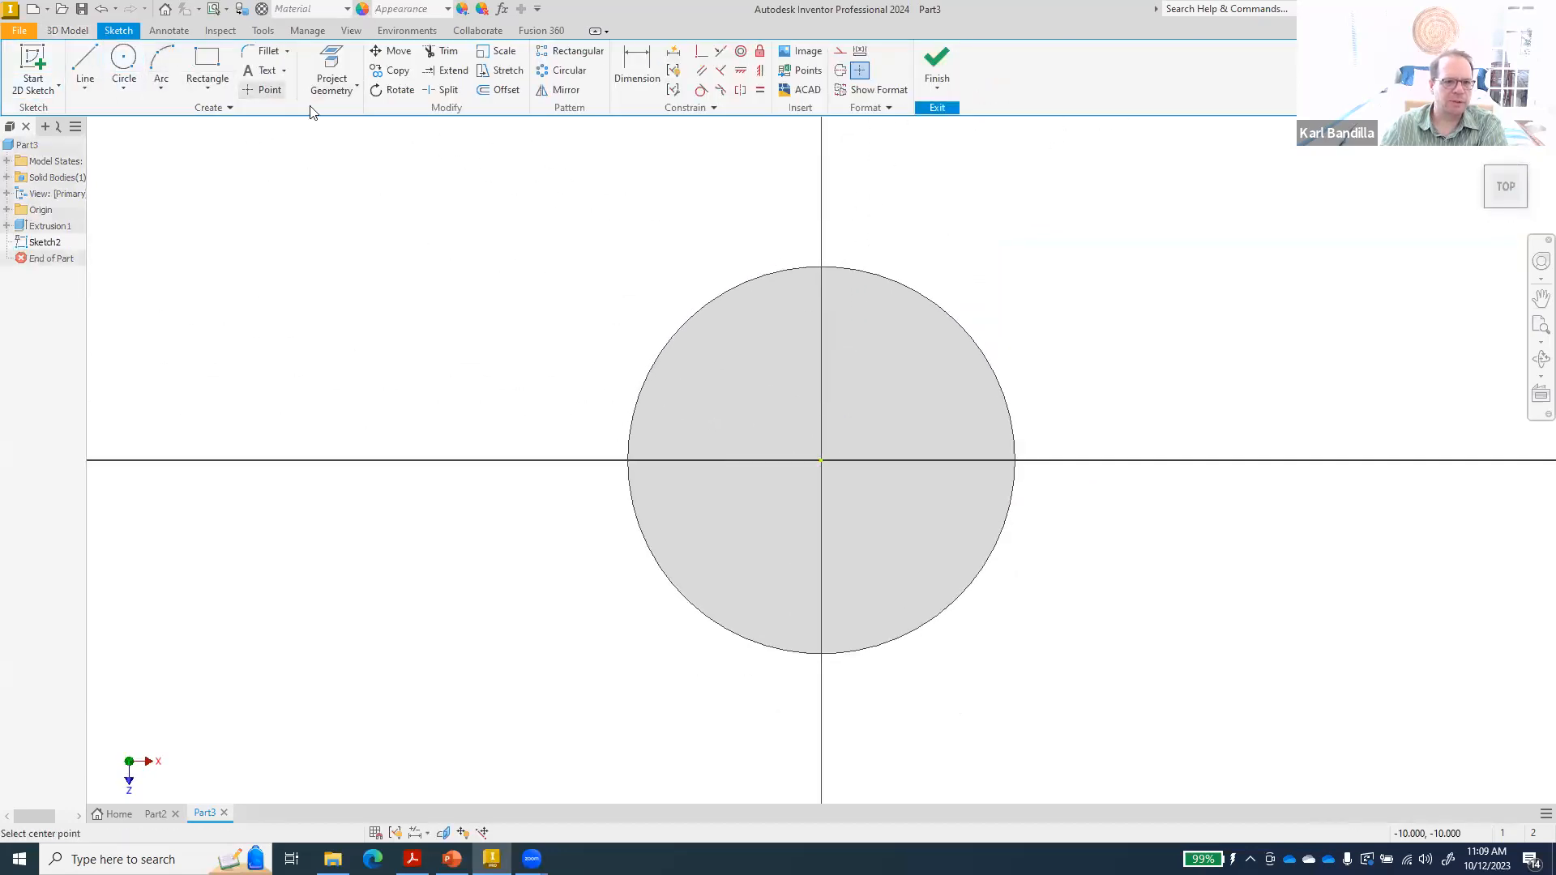
pyautogui.click(822, 653)
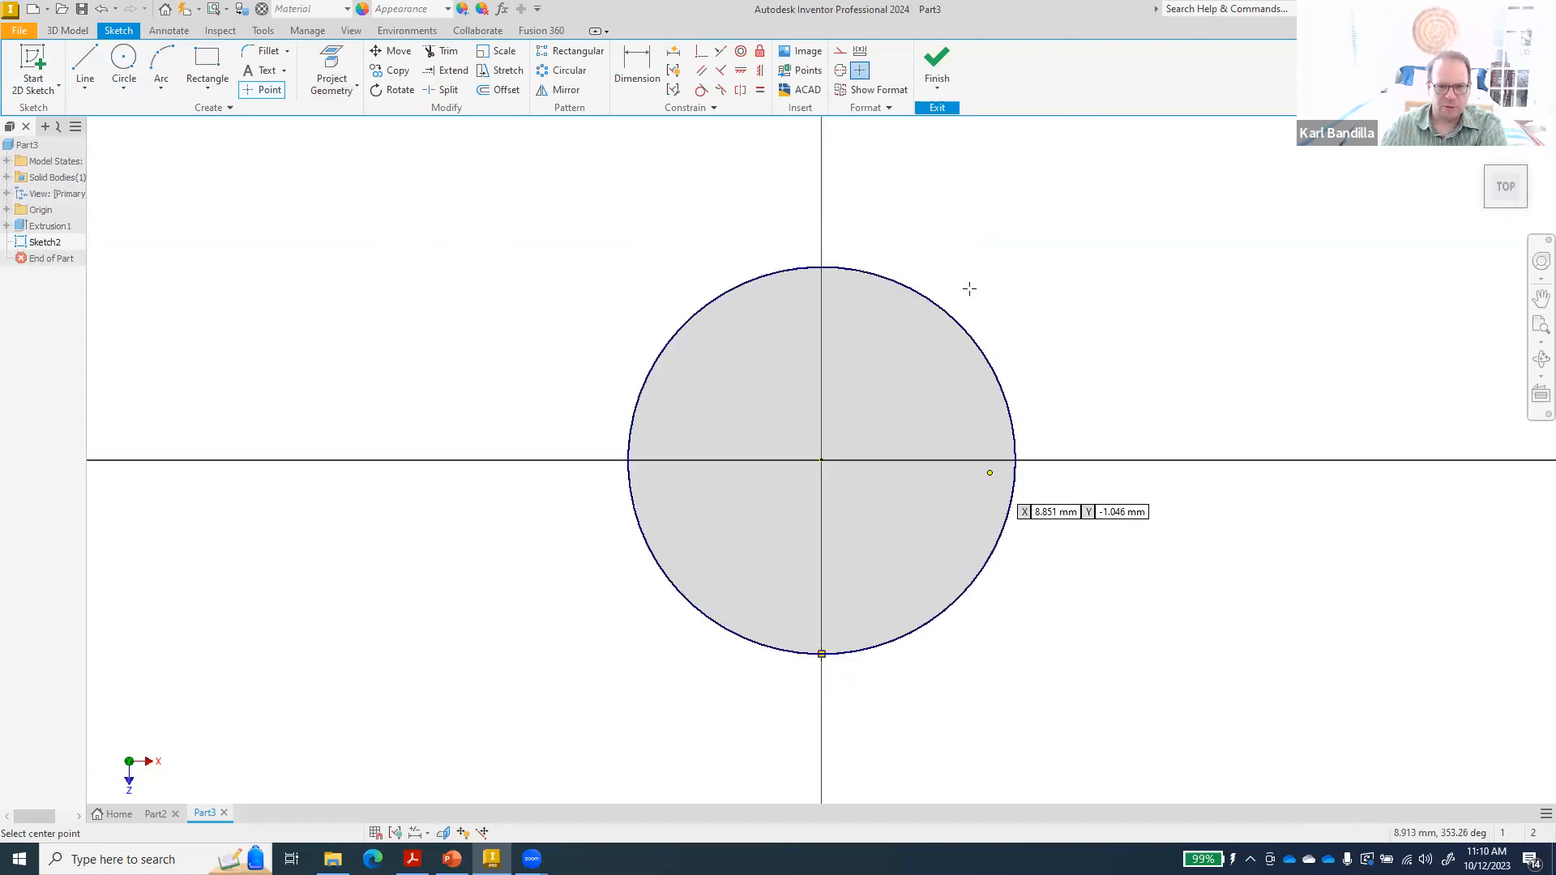
pyautogui.click(937, 65)
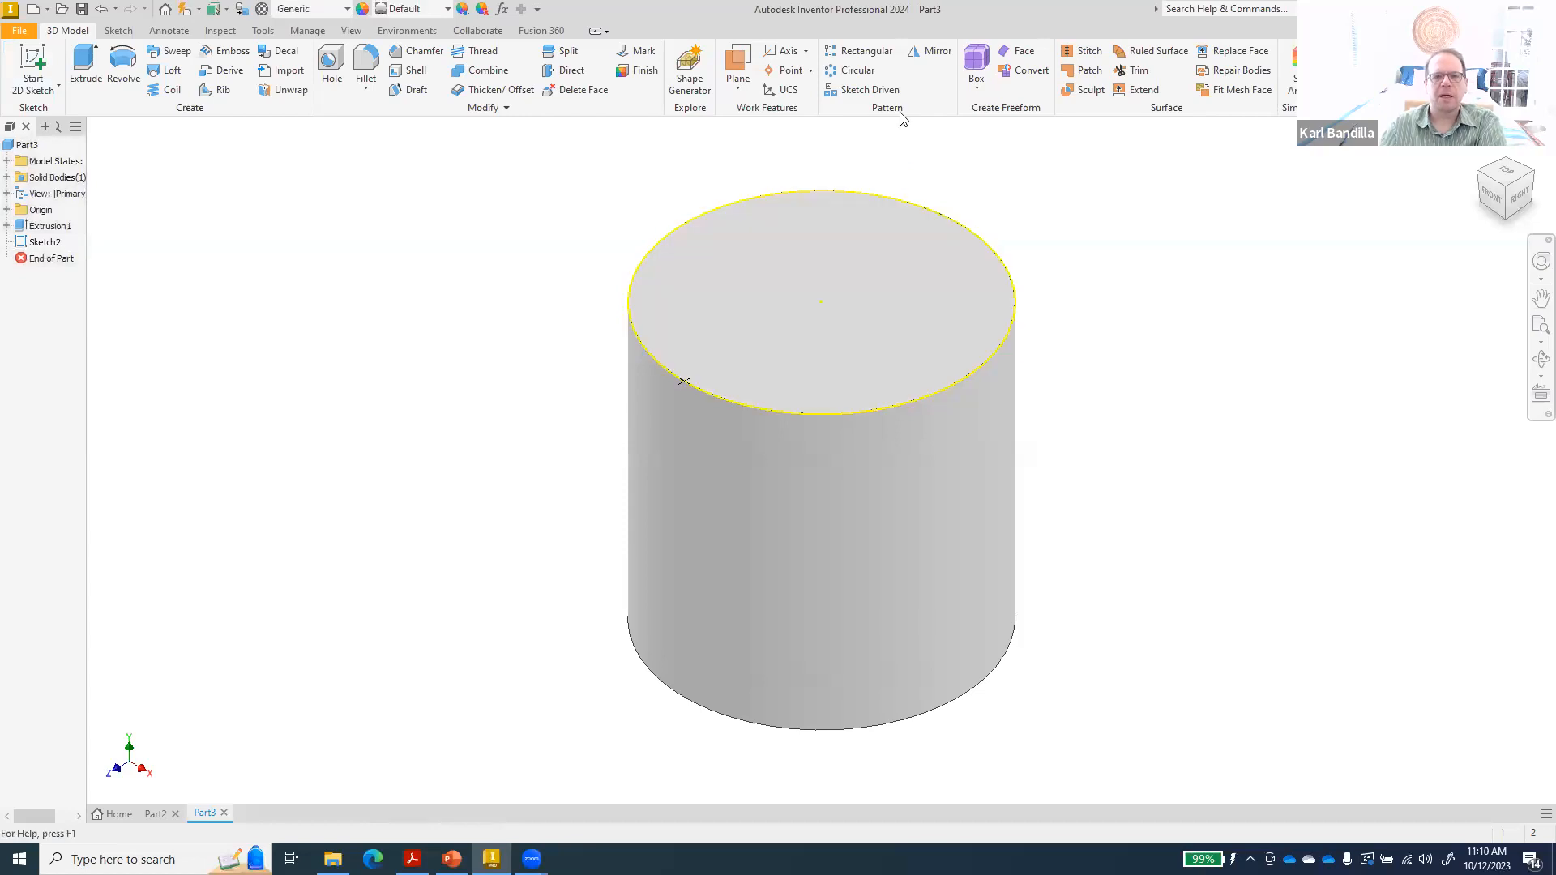
# - Create a work plane tangent to the cylinder's side face through the sketched point on the top edge
pyautogui.click(743, 91)
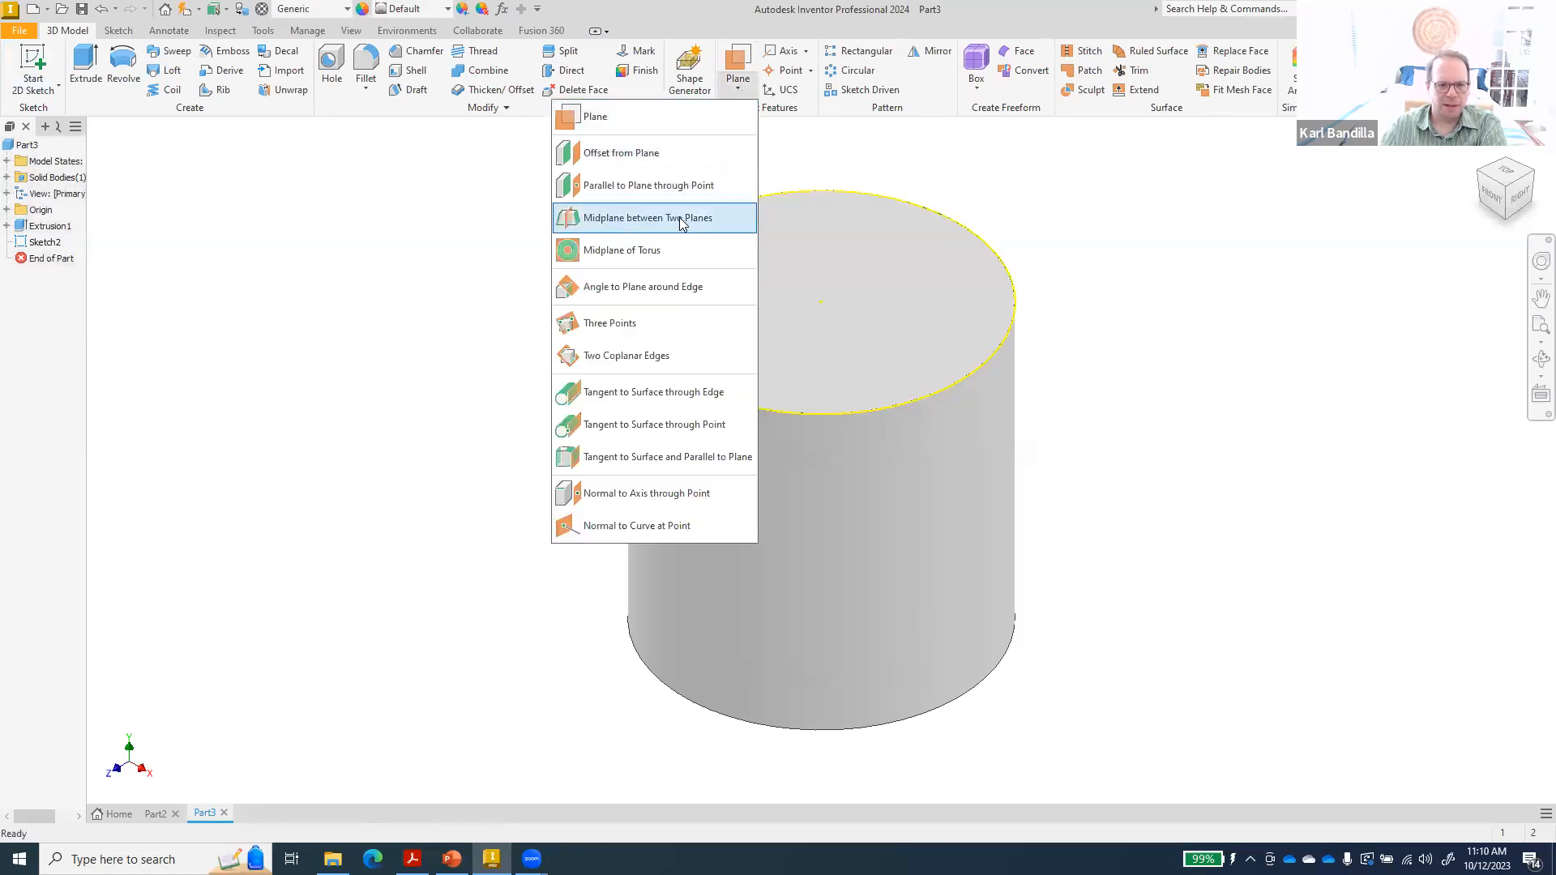
pyautogui.click(673, 423)
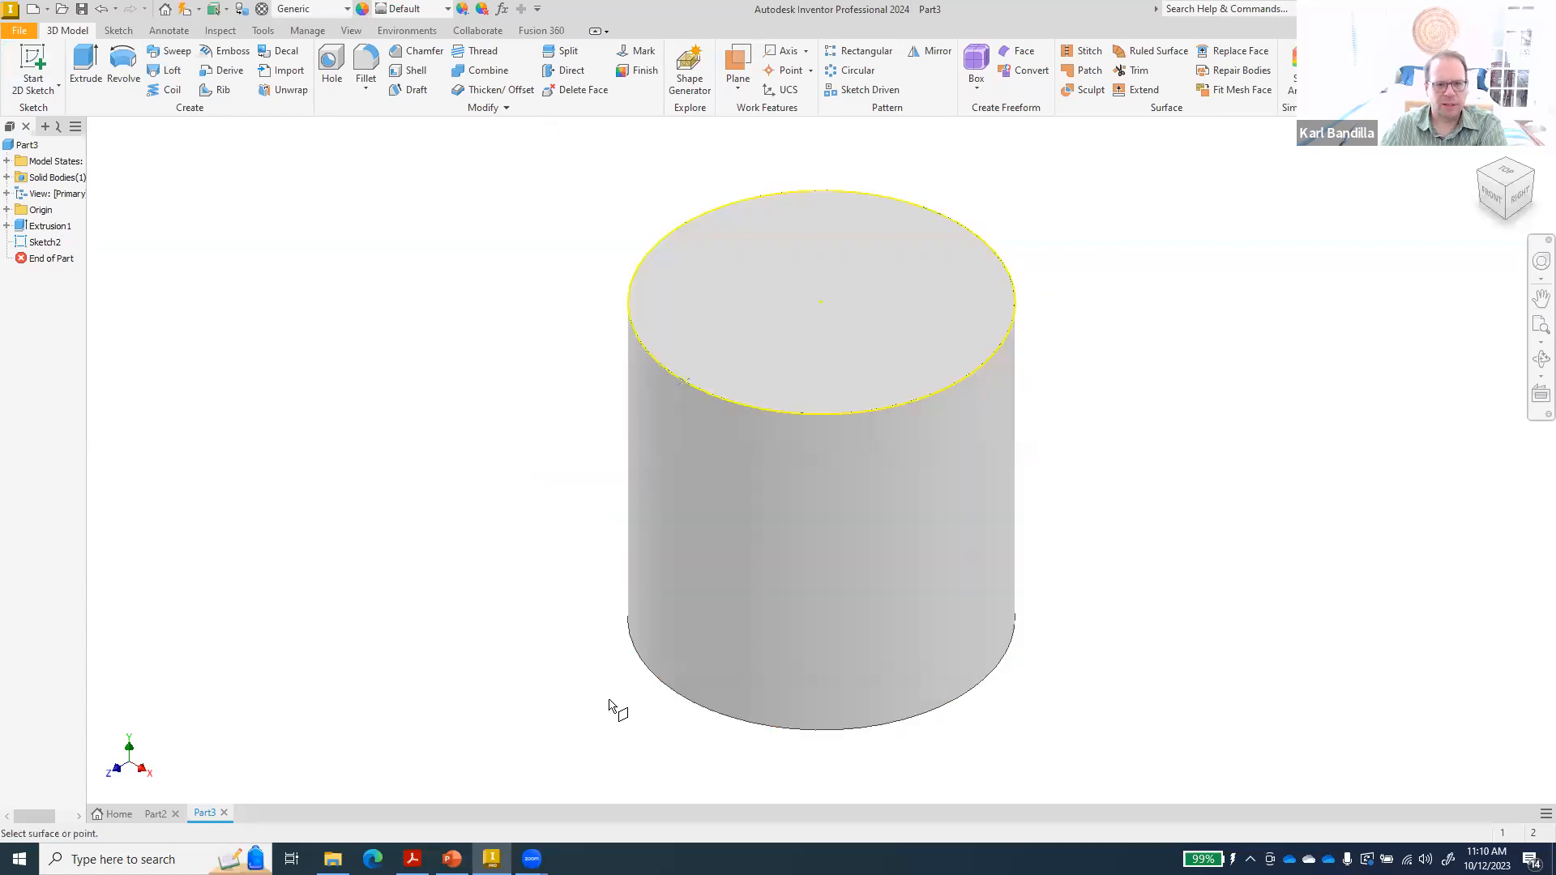
pyautogui.click(692, 439)
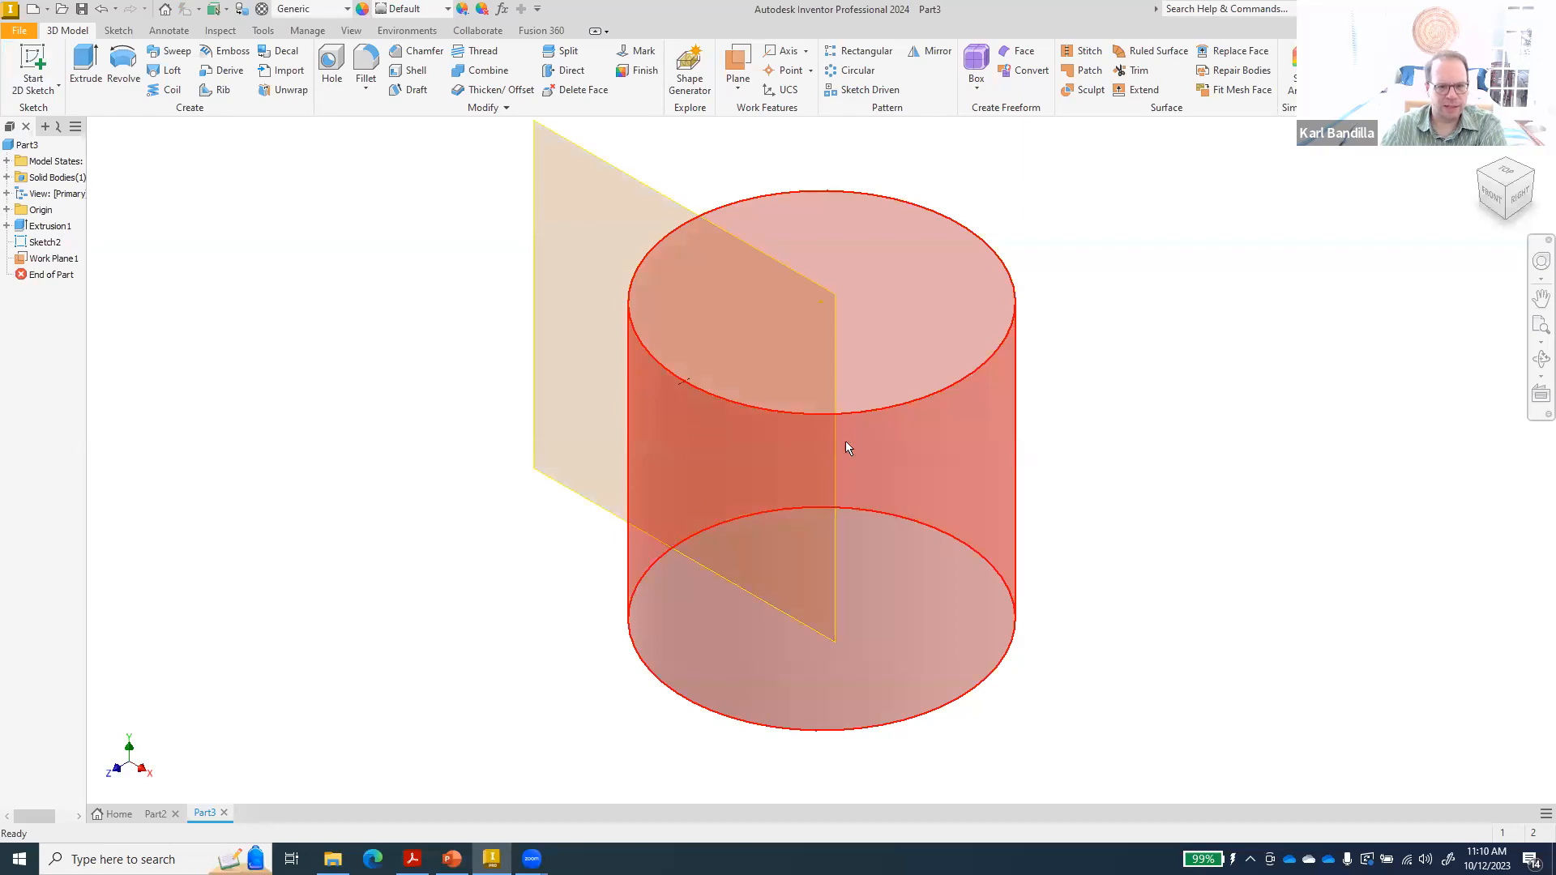
# - Sketch a small two-point centre rectangle on the tangent work plane, centred on the cylinder's vertical axis below the top face
pyautogui.rightClick(833, 442)
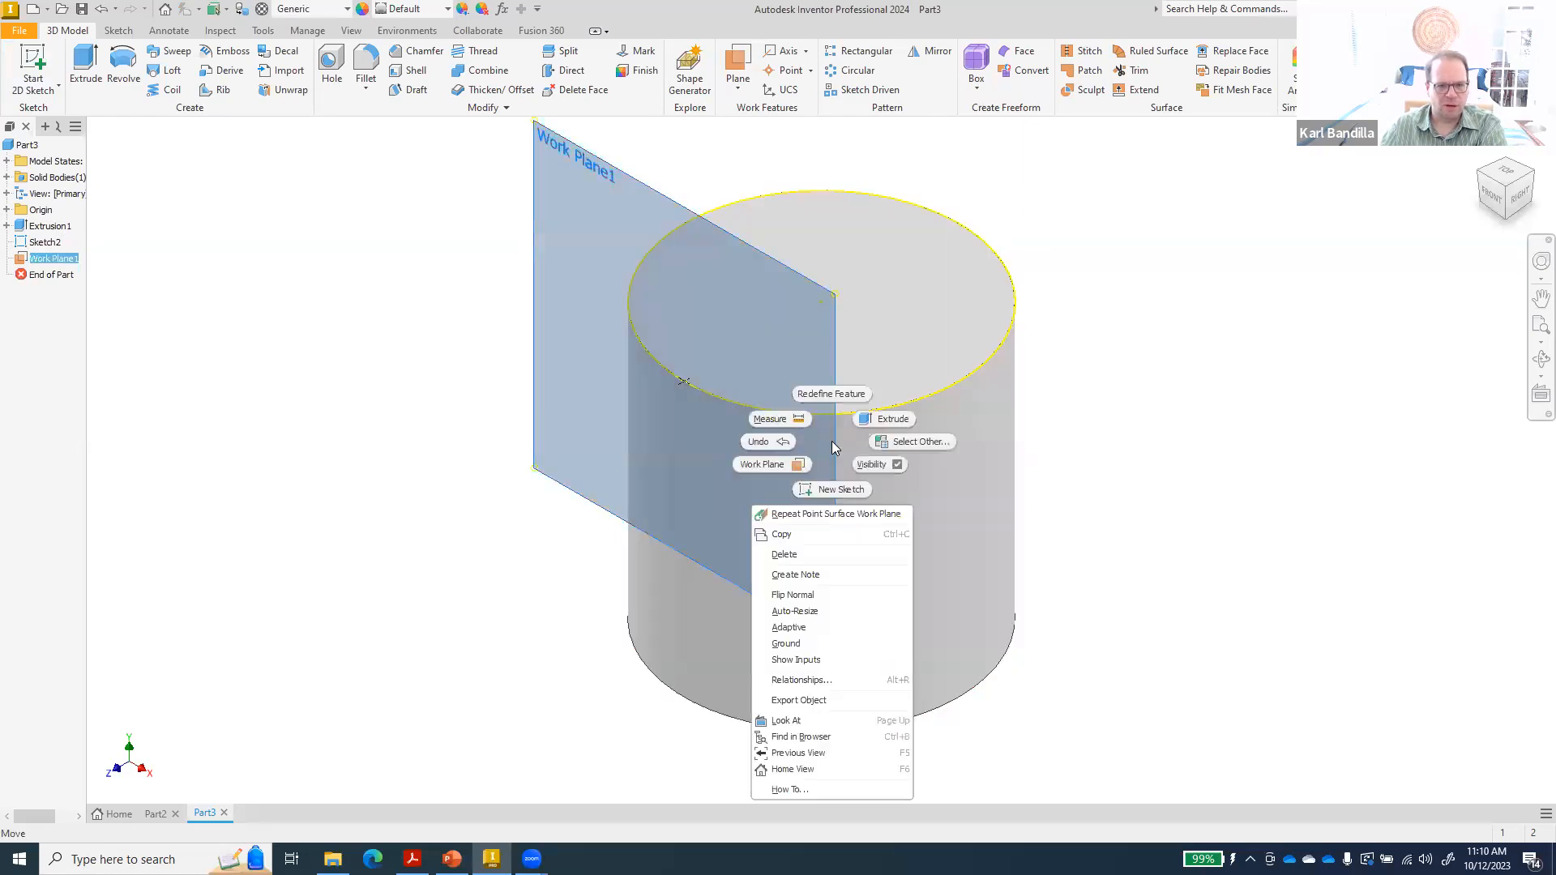
pyautogui.click(839, 488)
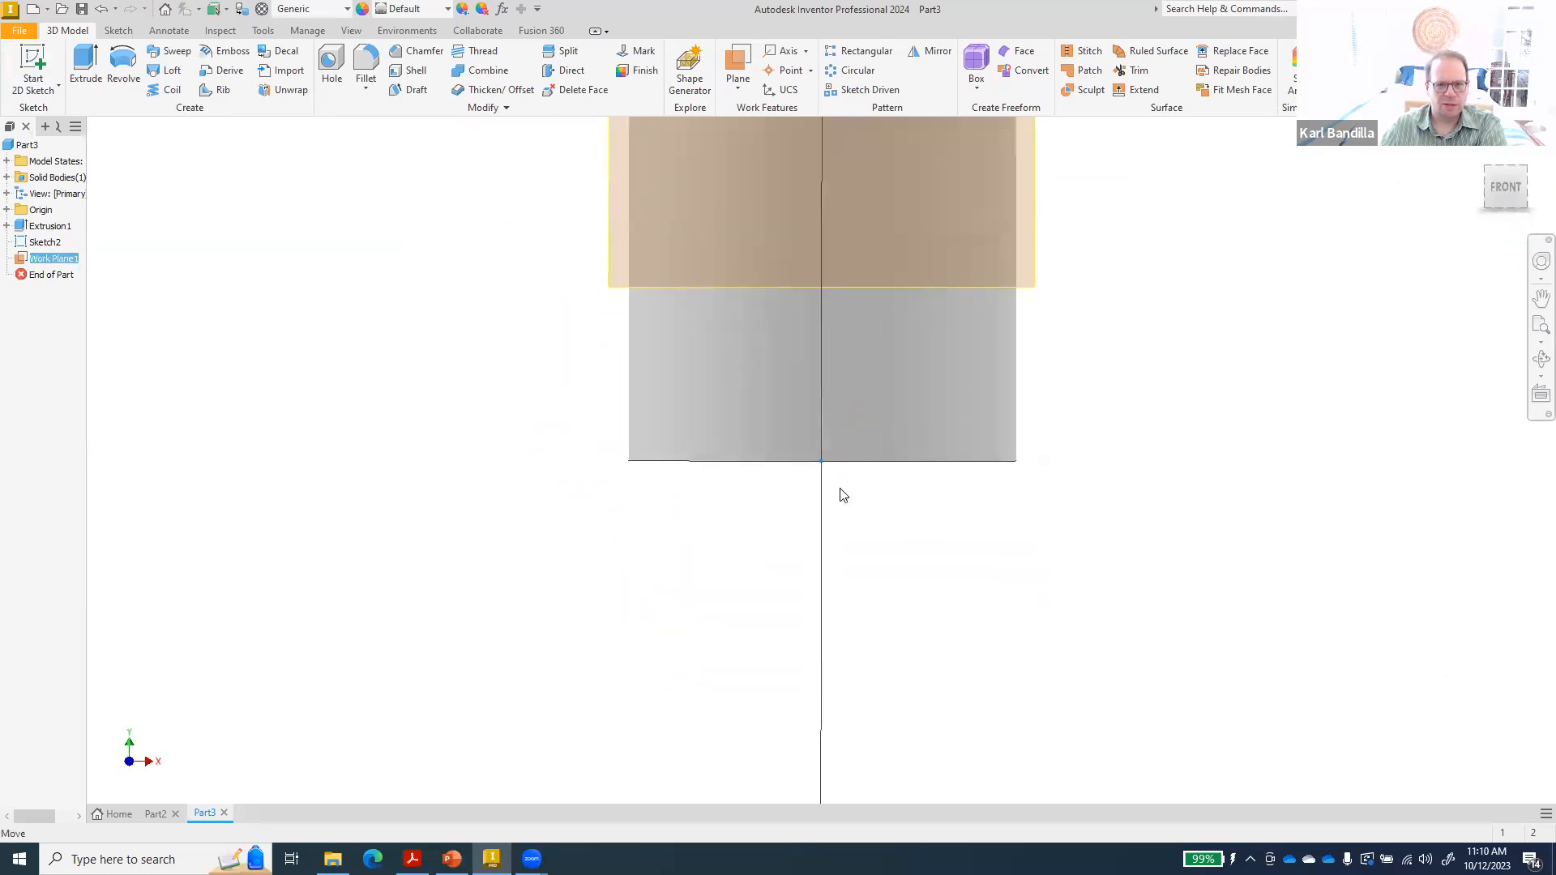
pyautogui.click(209, 65)
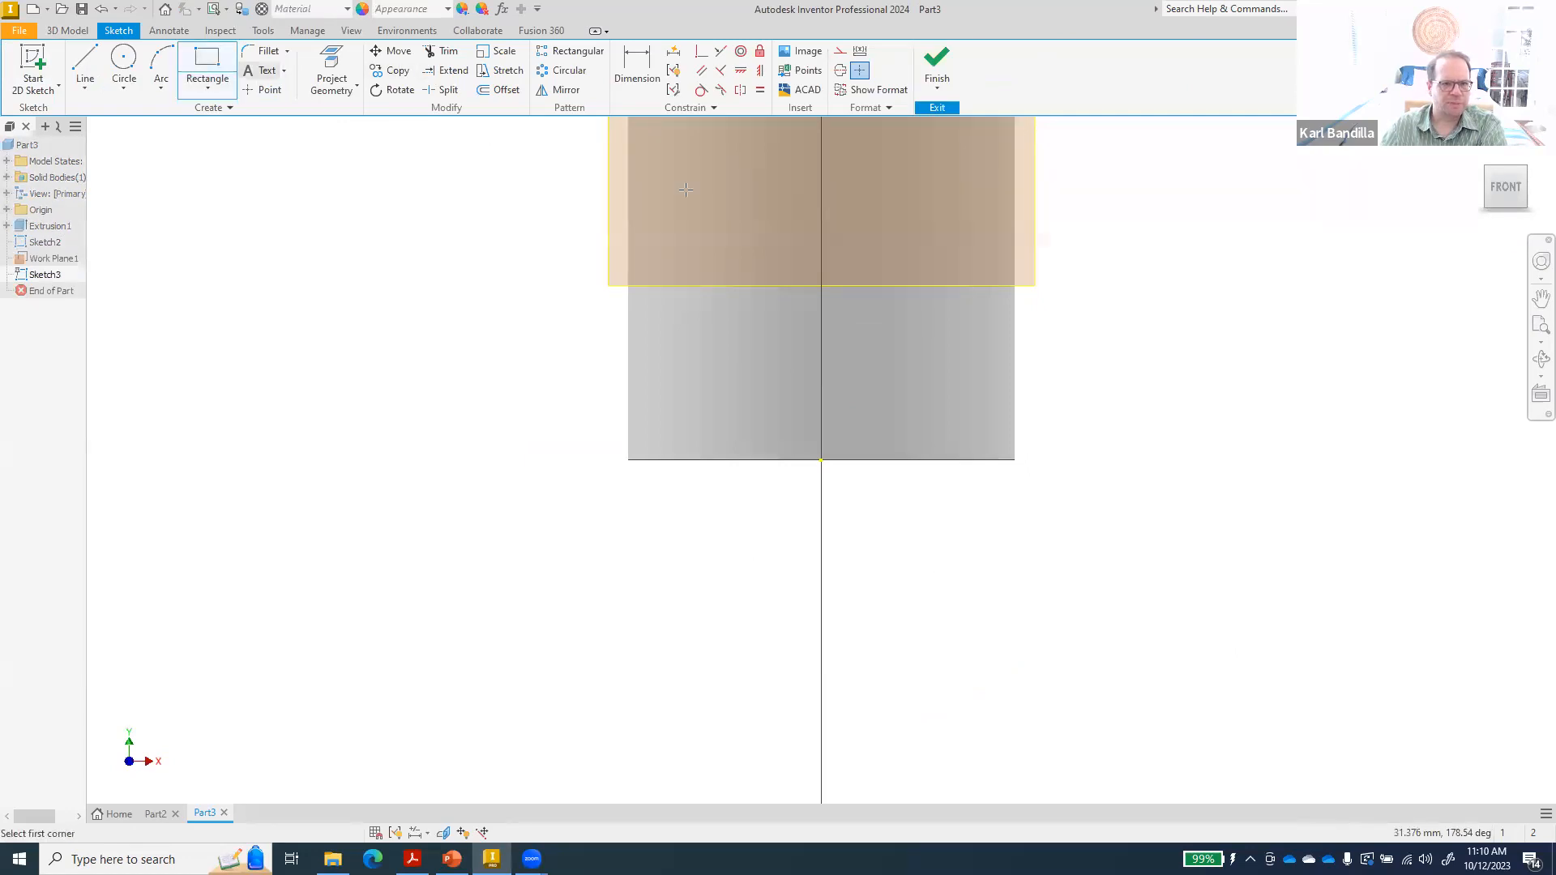
pyautogui.click(210, 94)
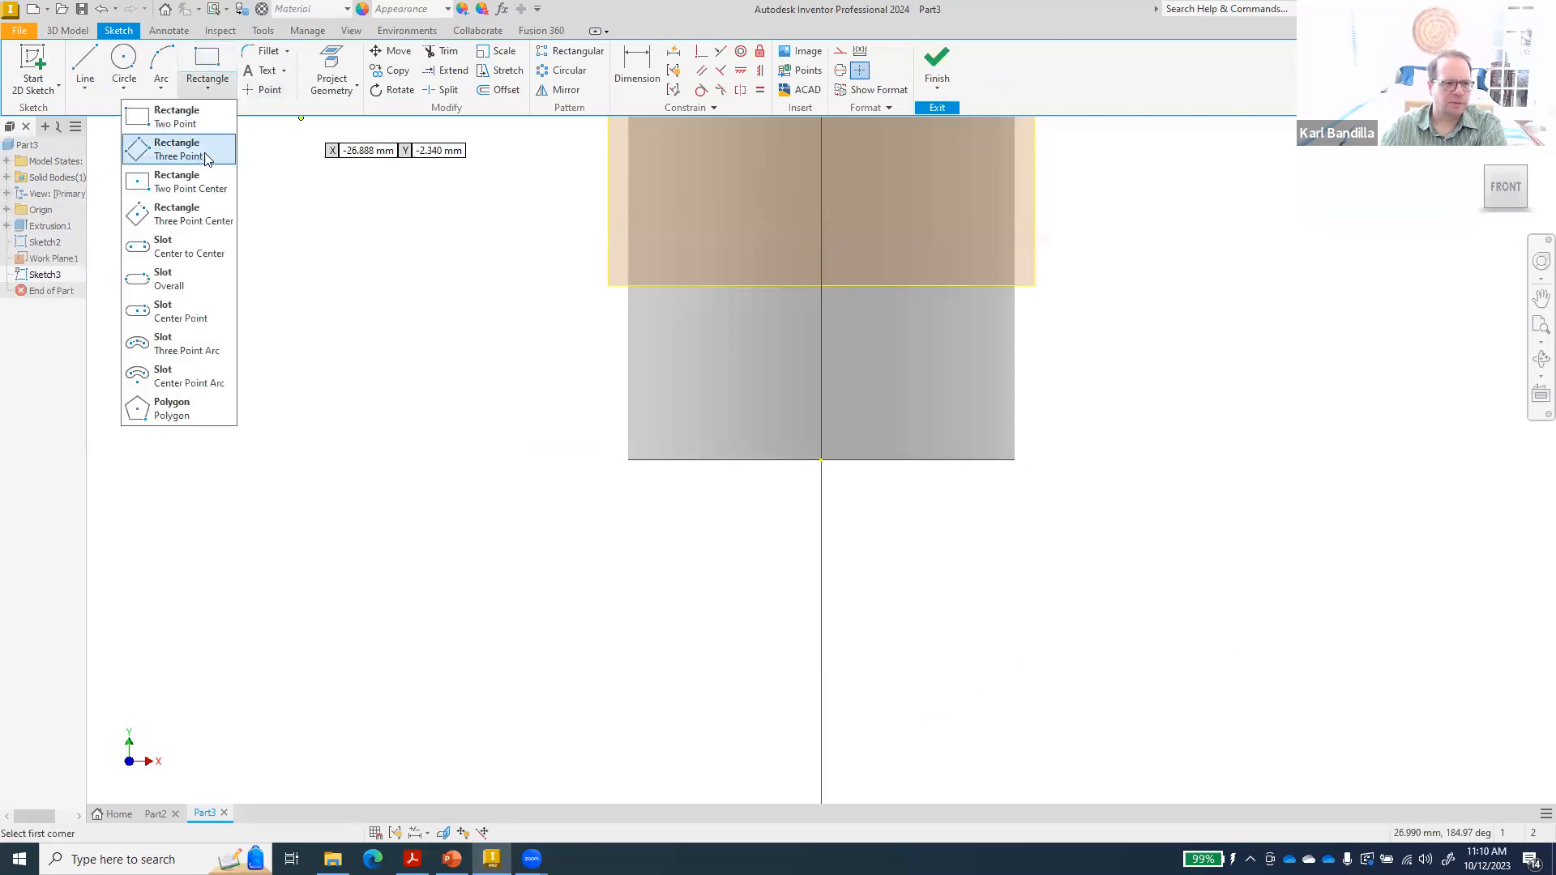
pyautogui.click(182, 182)
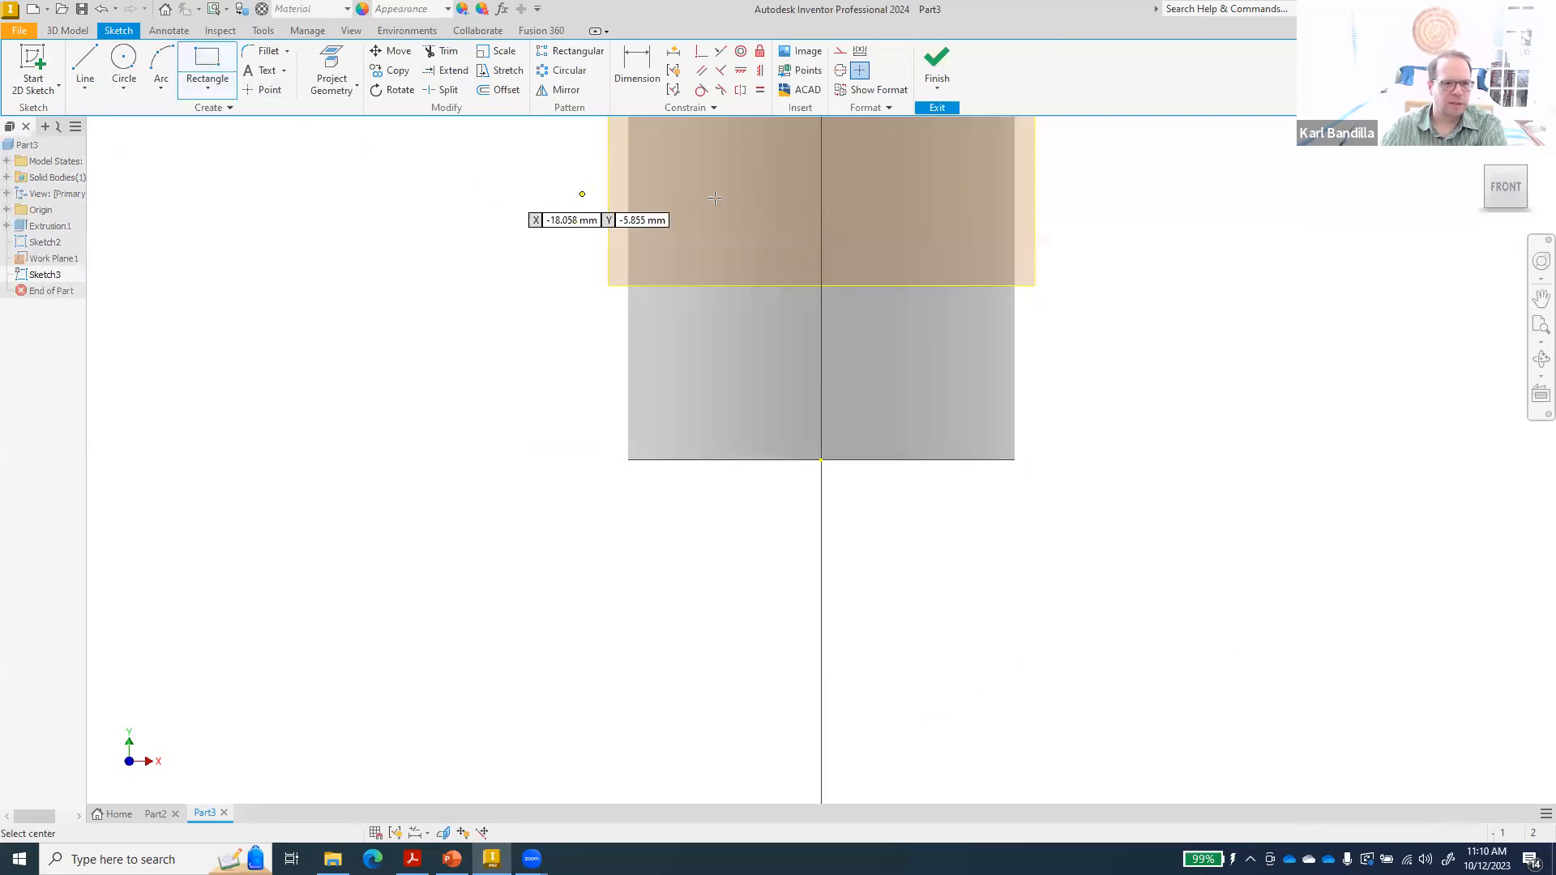
pyautogui.click(821, 221)
pyautogui.click(858, 183)
pyautogui.click(936, 65)
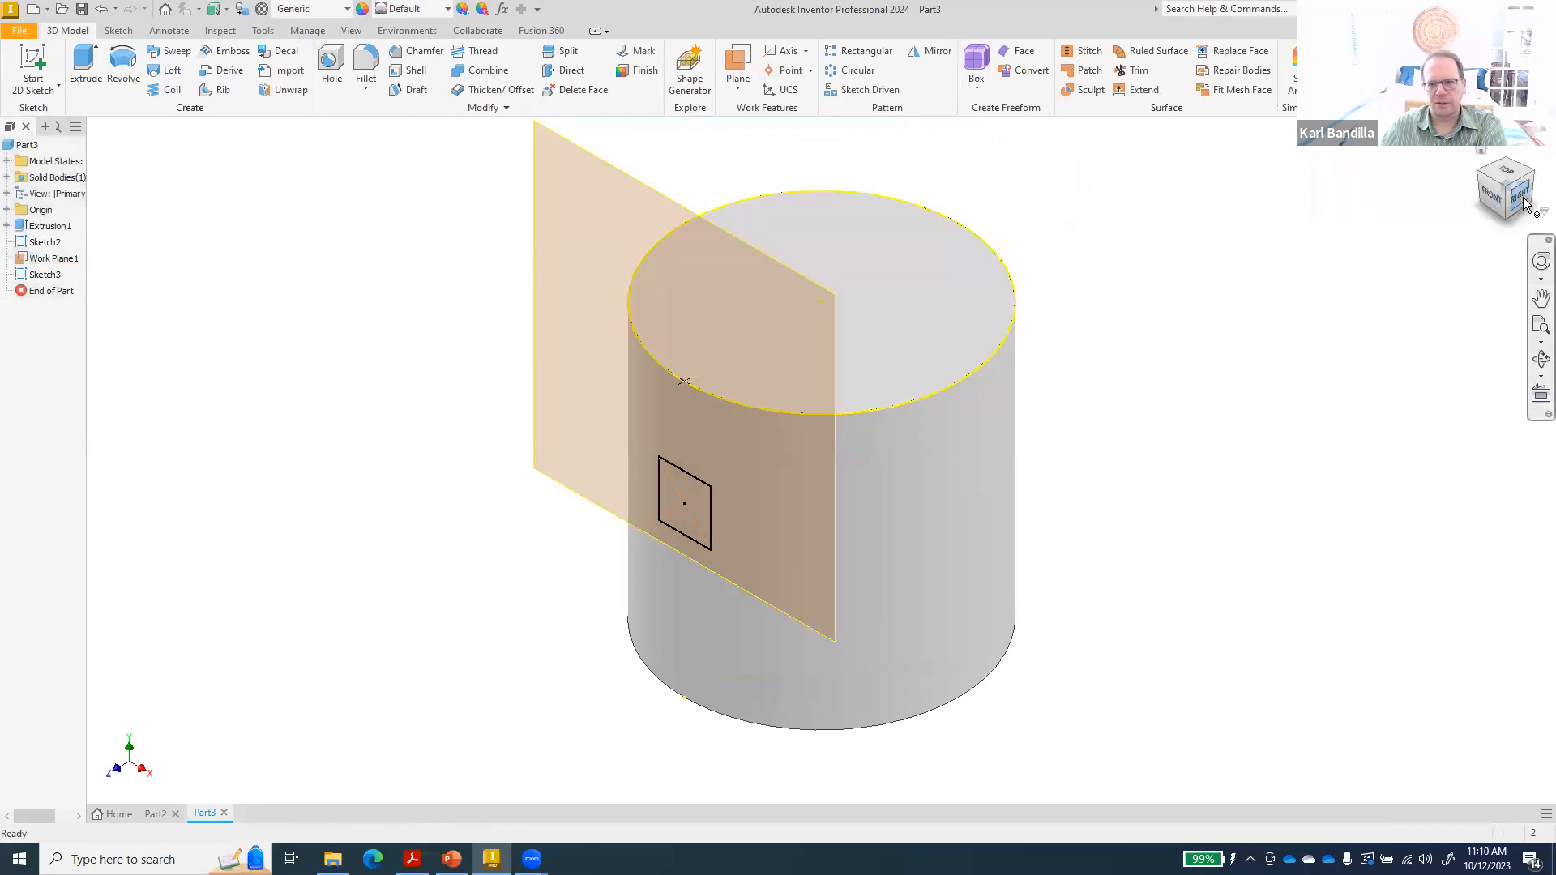
# - Cut the small rectangle 20 mm into the cylinder from the tangent work plane
pyautogui.click(1520, 196)
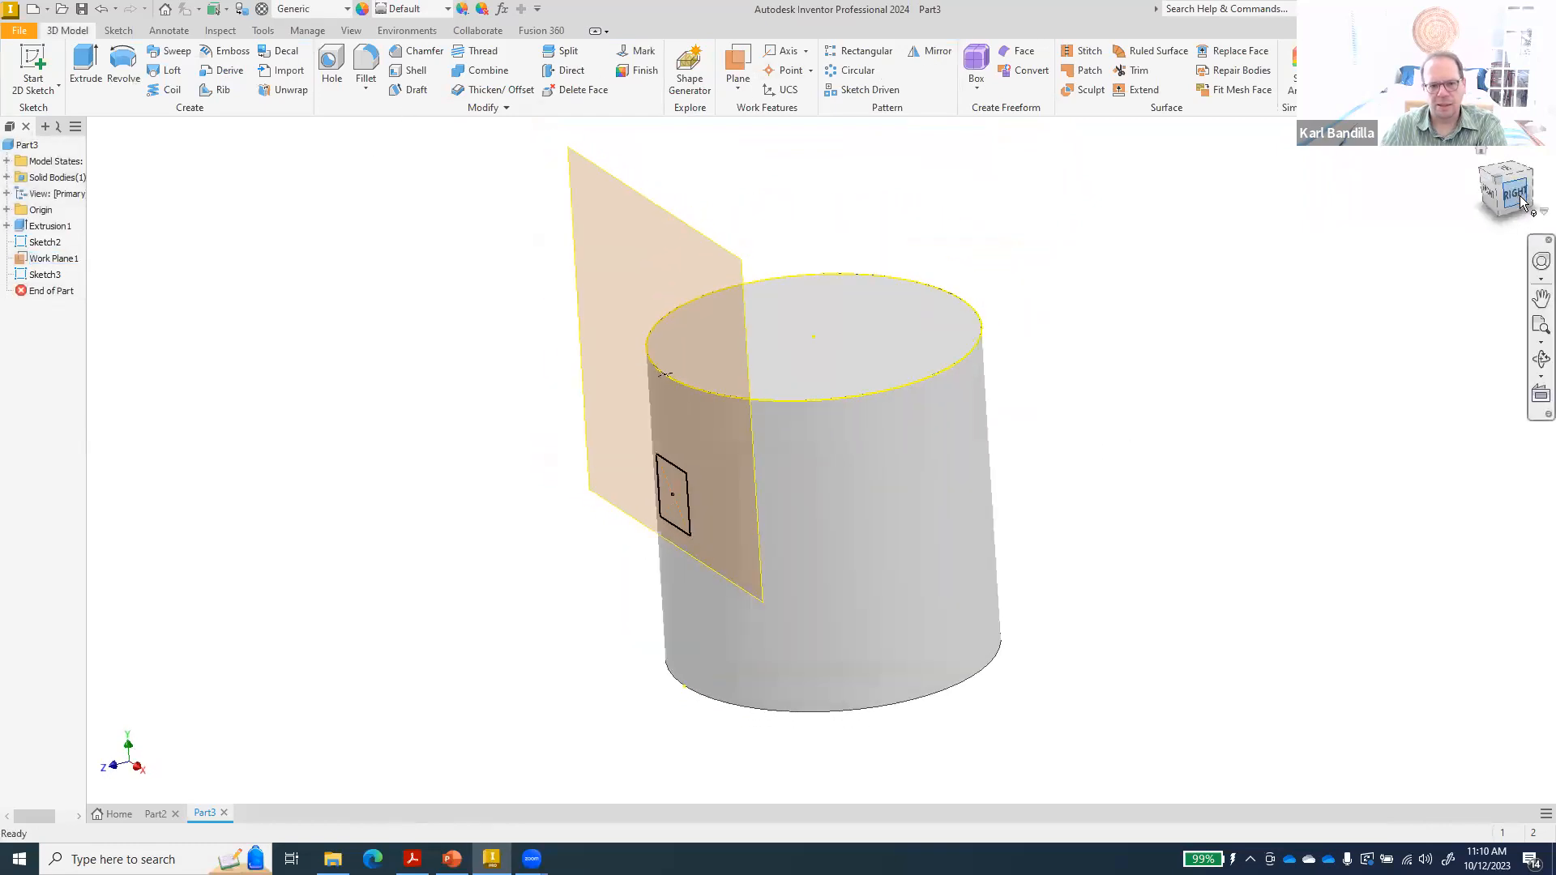
pyautogui.scroll(3, 730, 581)
pyautogui.scroll(-5, 726, 577)
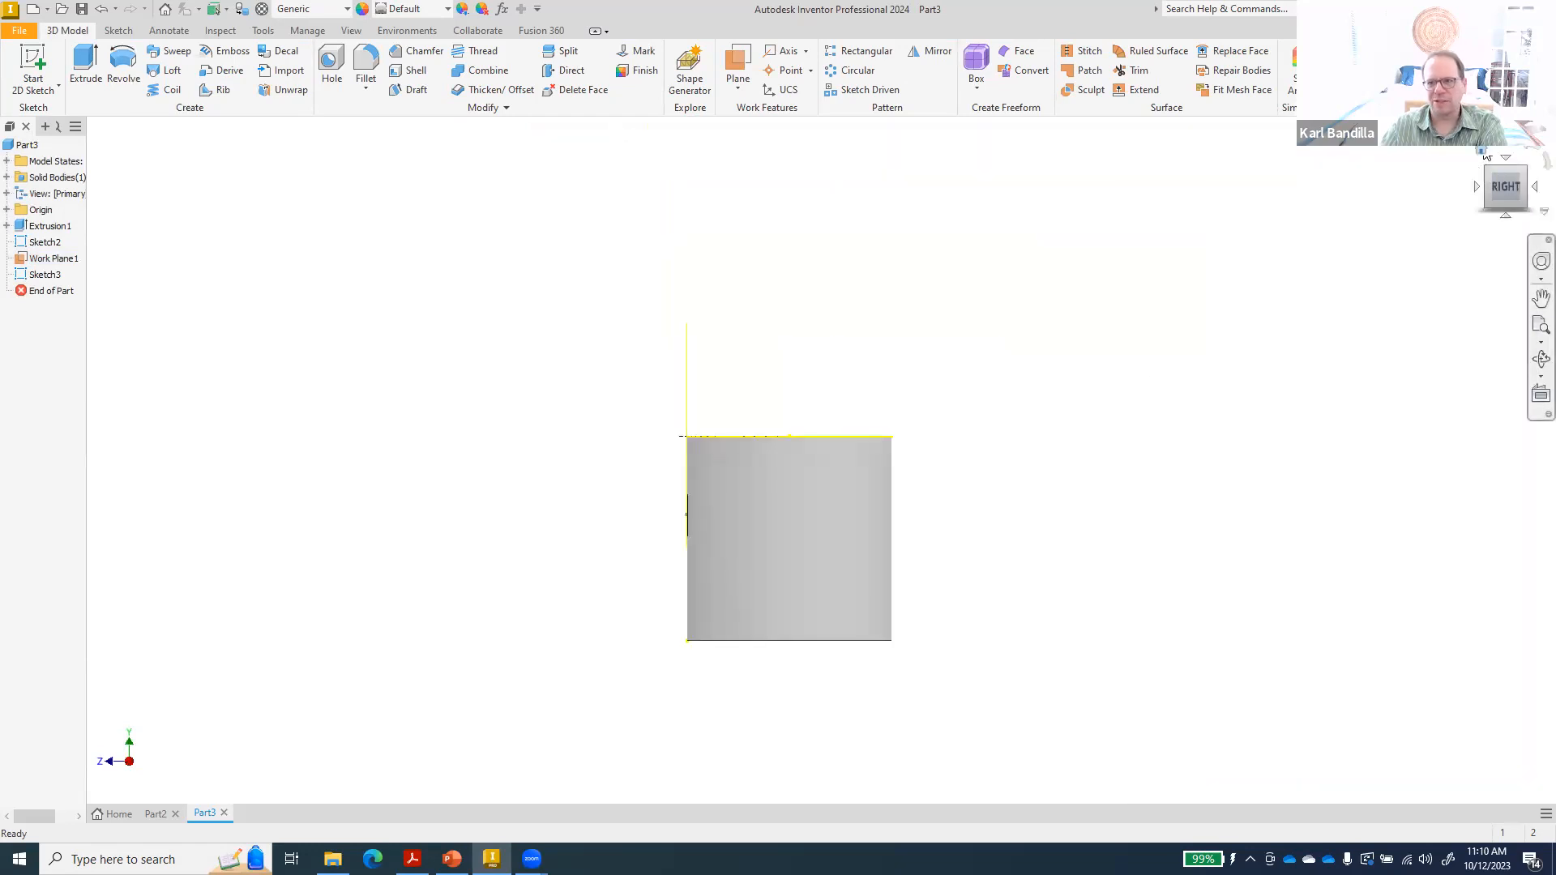
pyautogui.click(1483, 153)
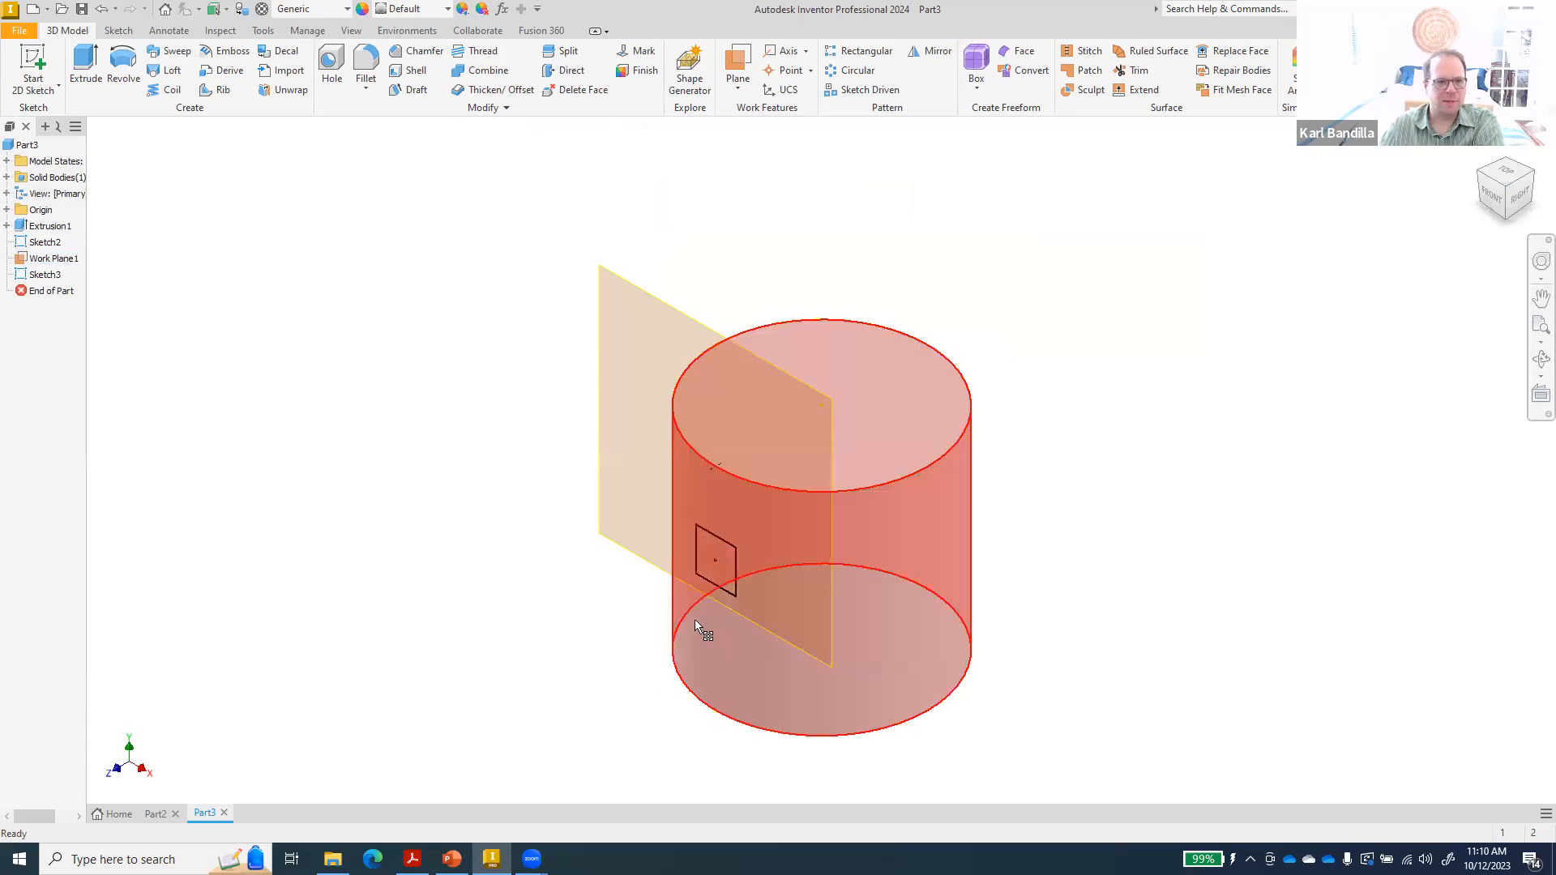
pyautogui.click(85, 69)
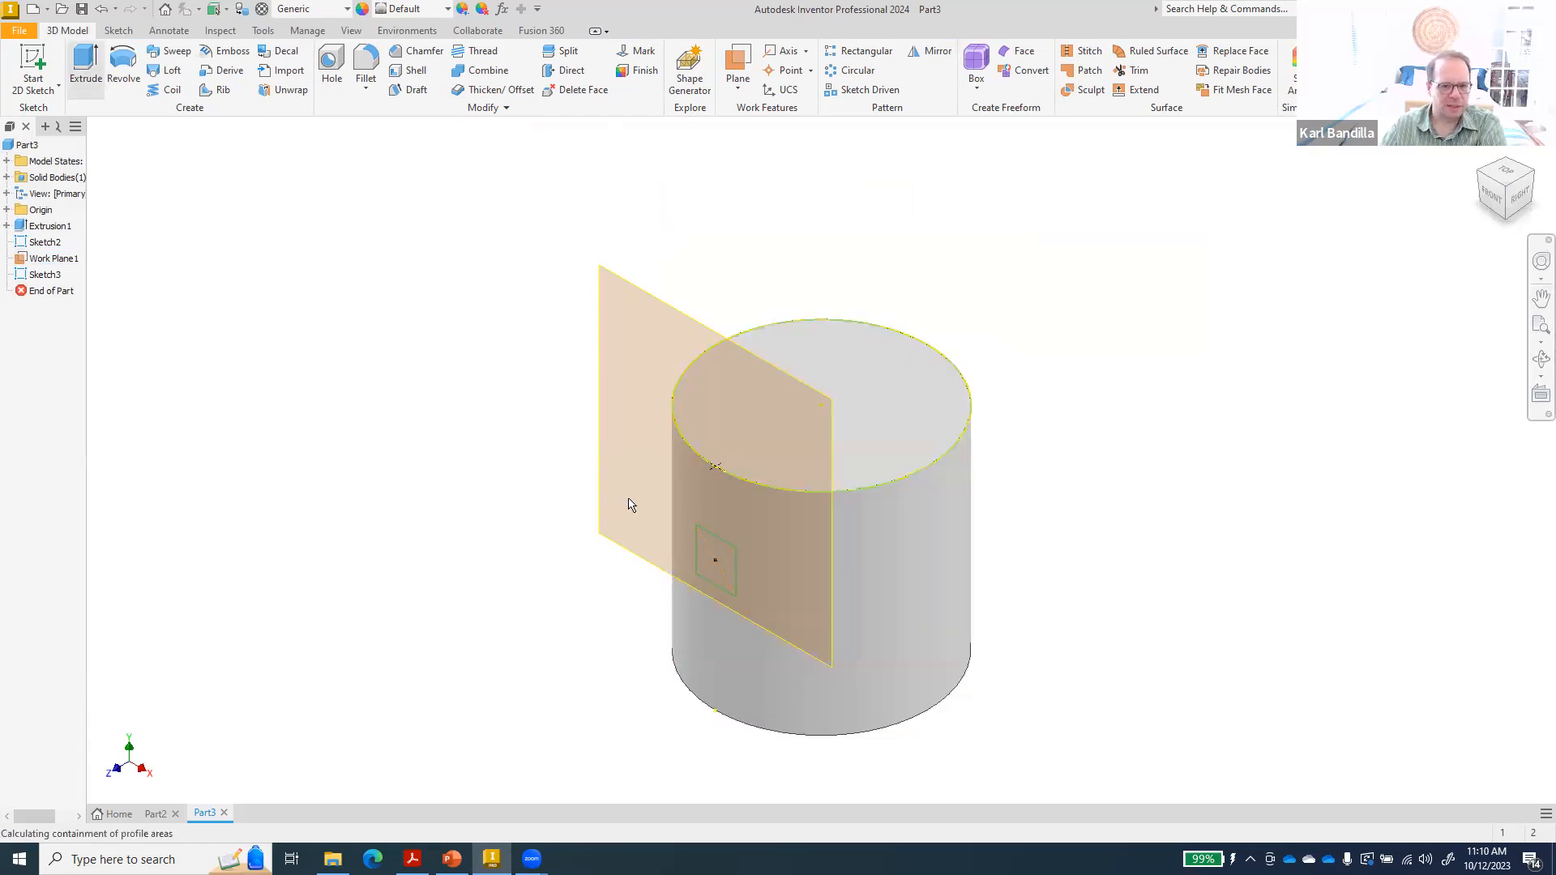
pyautogui.click(727, 557)
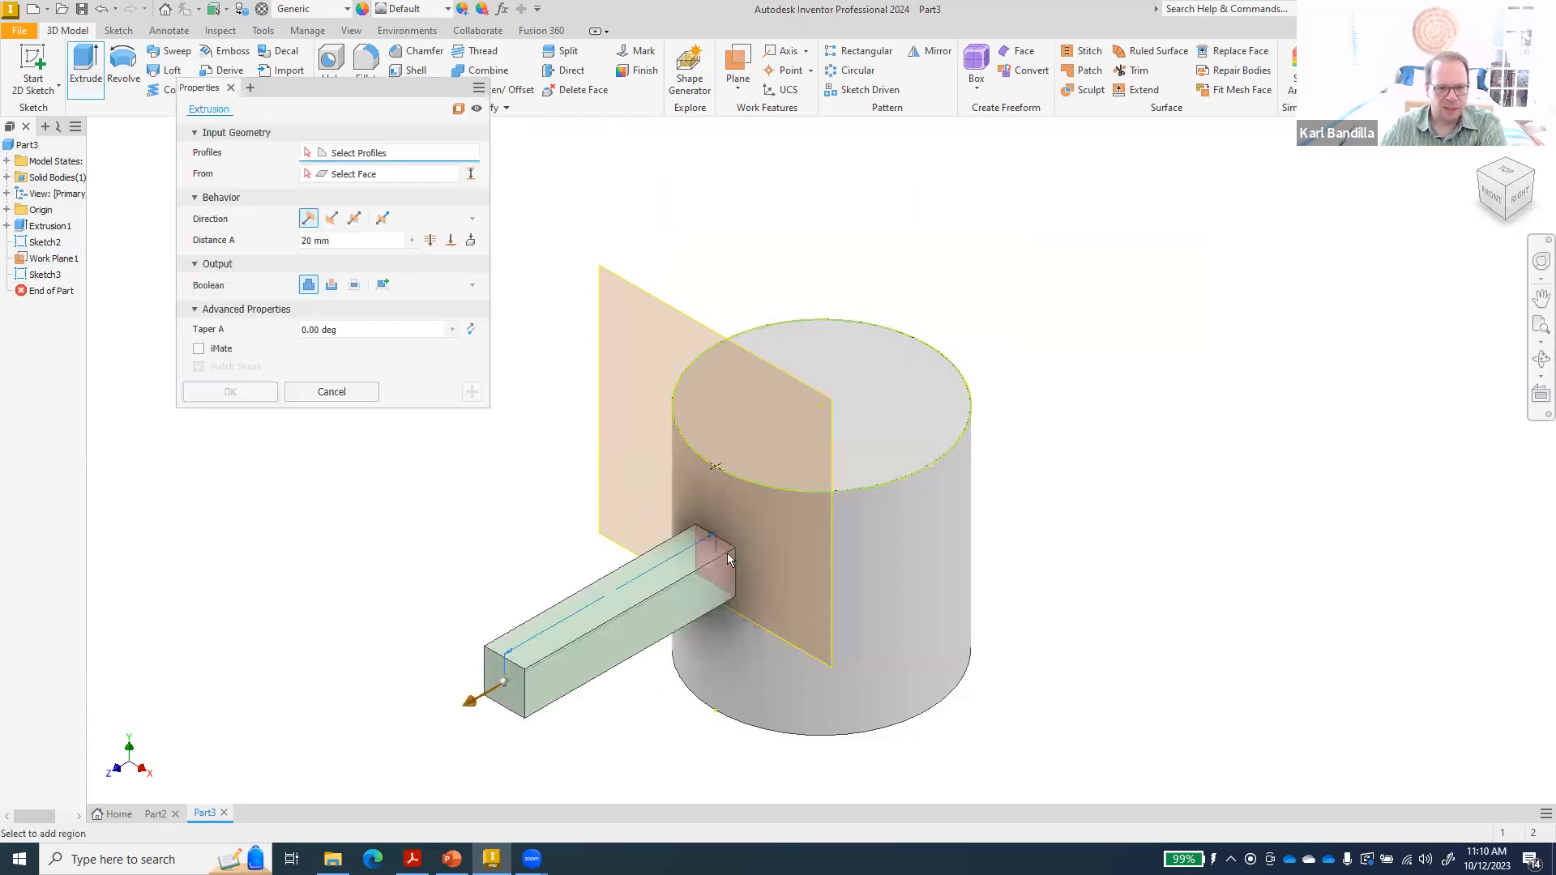
pyautogui.click(332, 284)
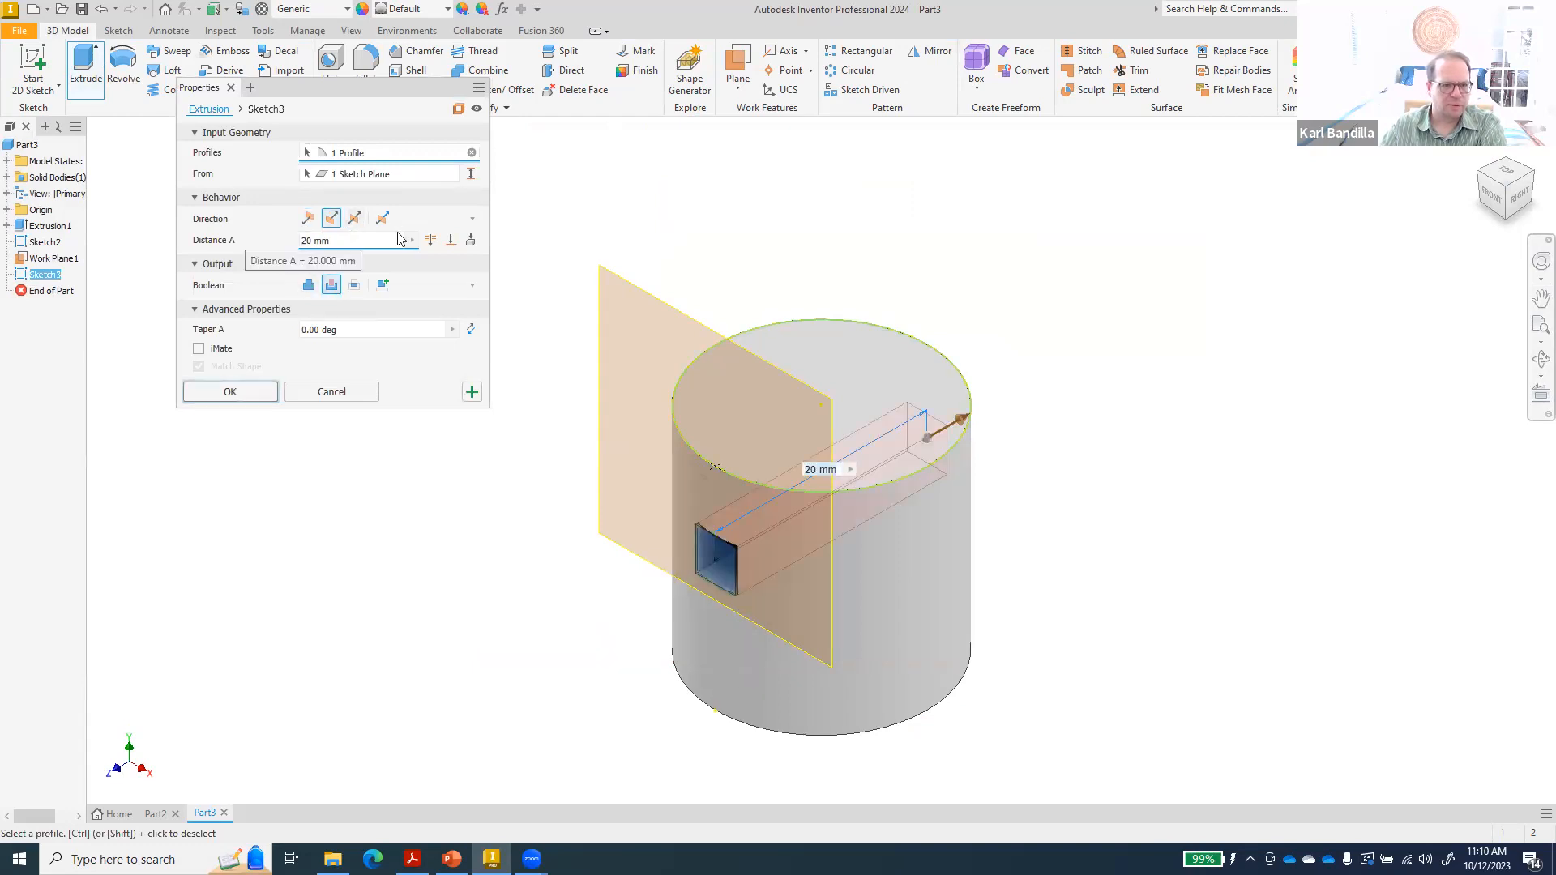
pyautogui.click(259, 393)
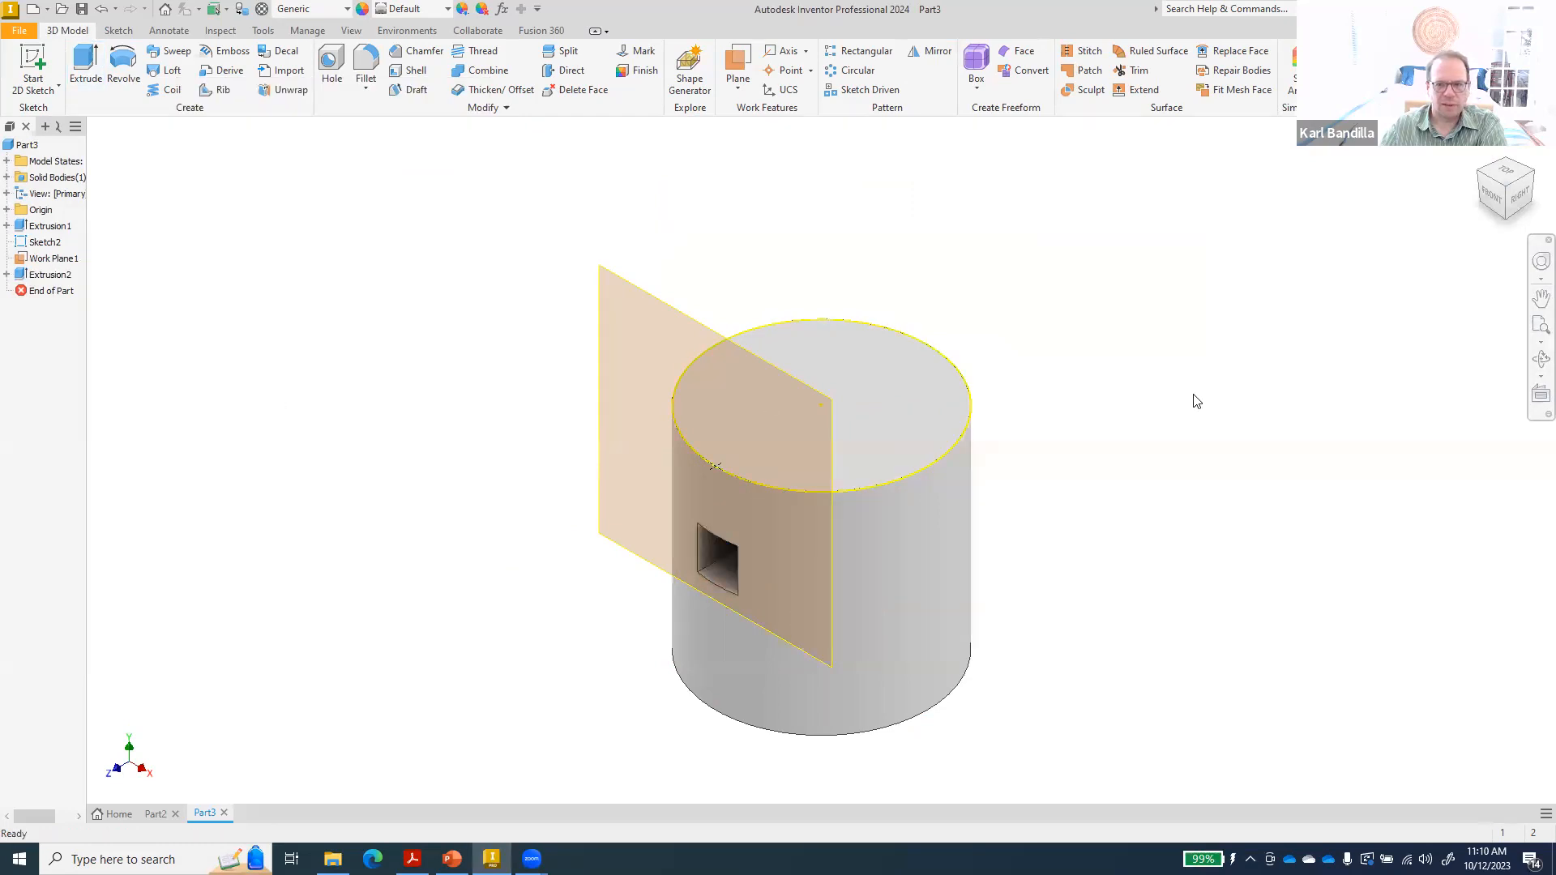
# - Sketch a small circle on the tangent work plane, centred on the cylinder's vertical axis below the rectangular cut
pyautogui.click(1494, 199)
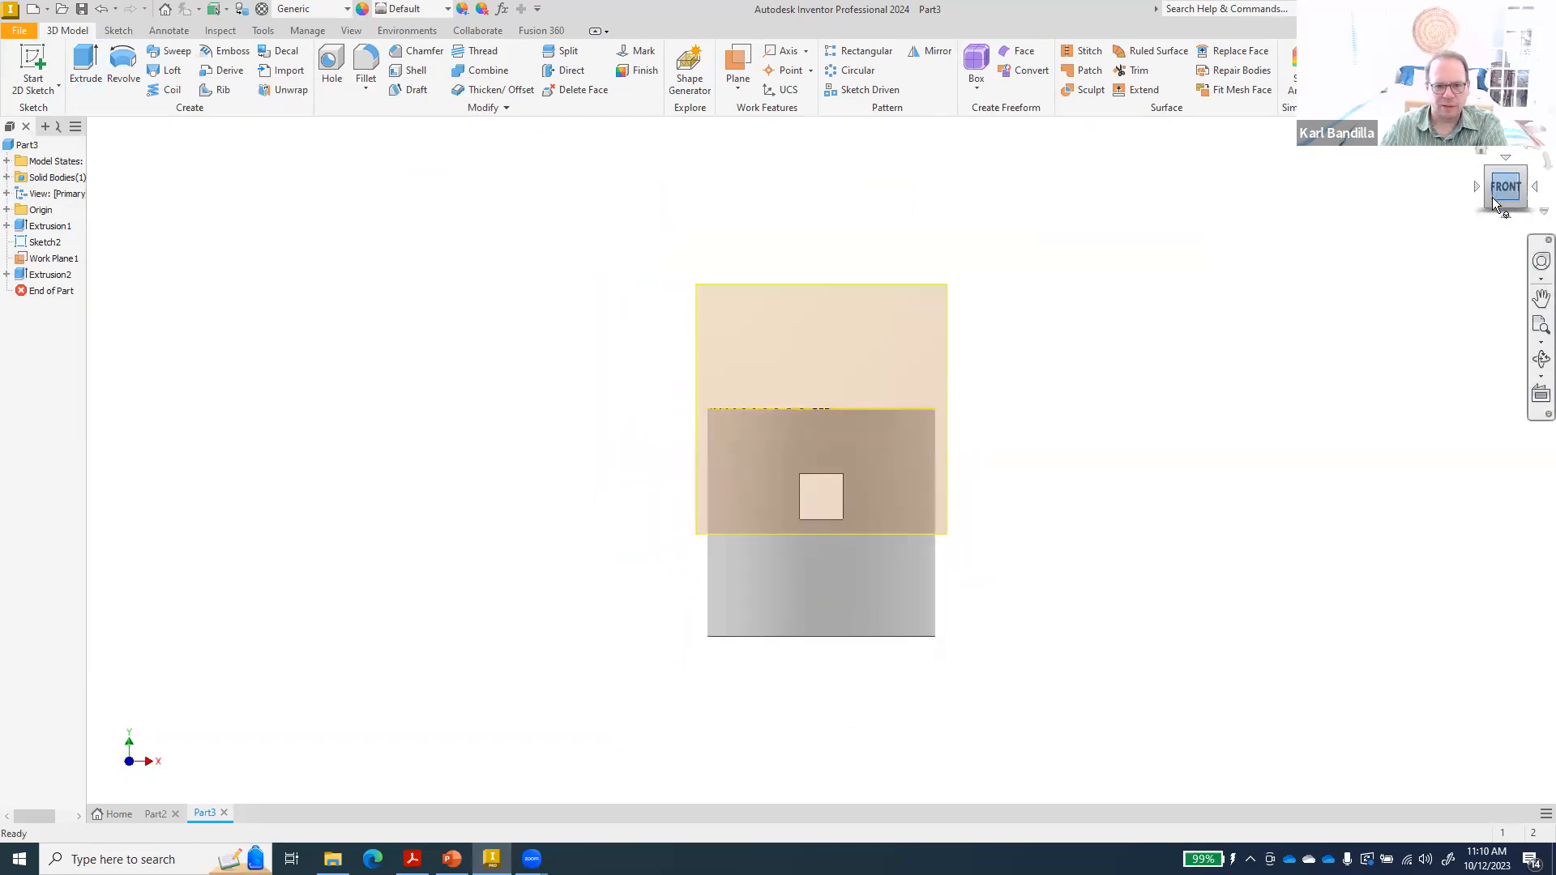
pyautogui.click(1534, 187)
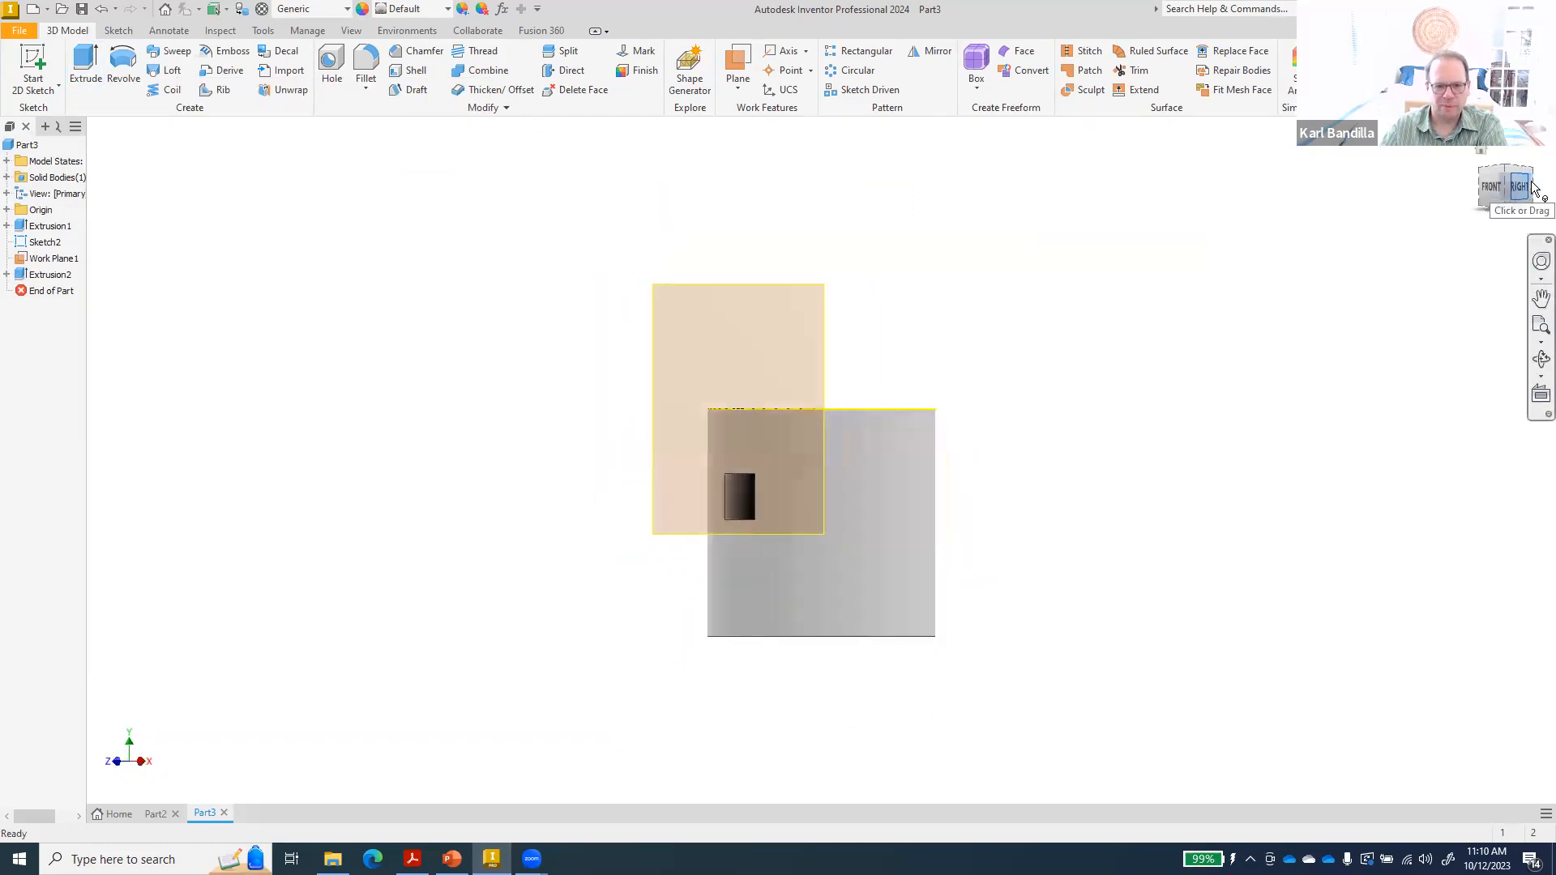
pyautogui.scroll(5, 713, 521)
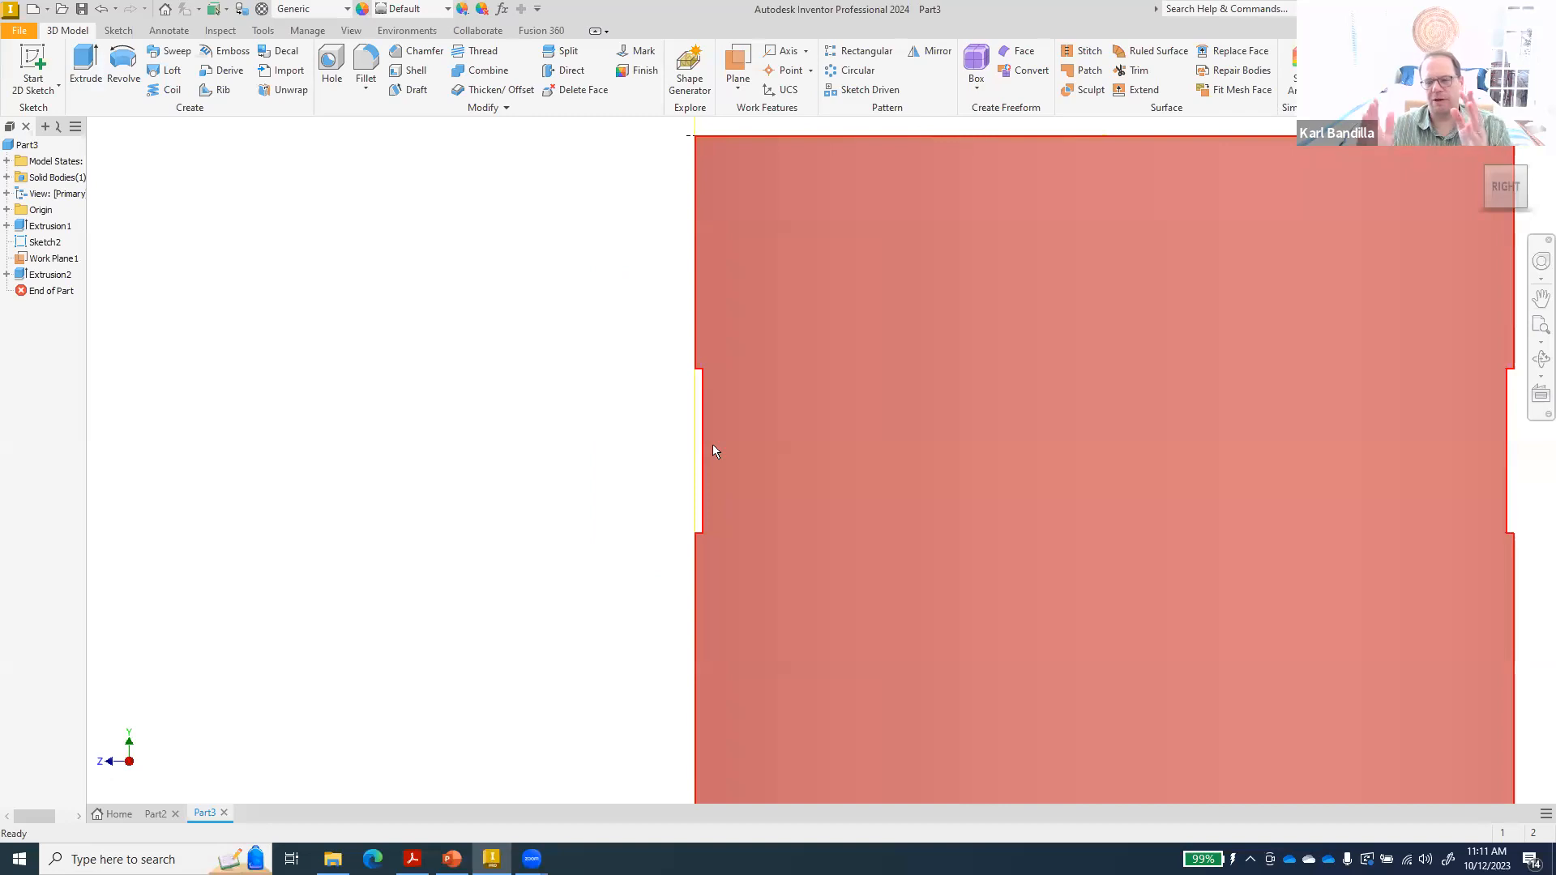
pyautogui.moveTo(738, 471)
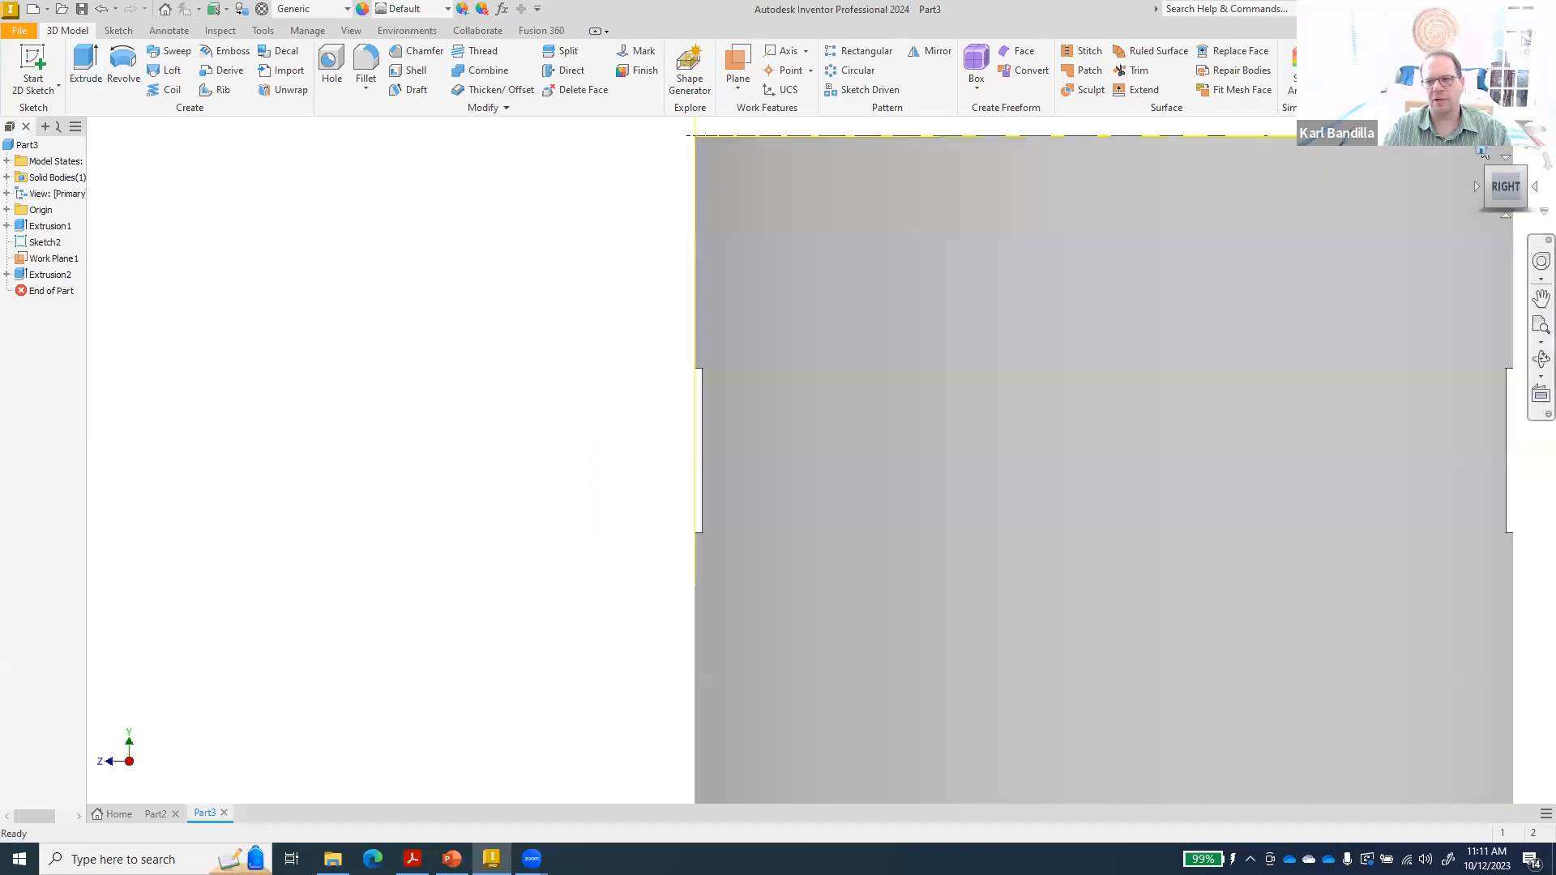
pyautogui.click(1482, 153)
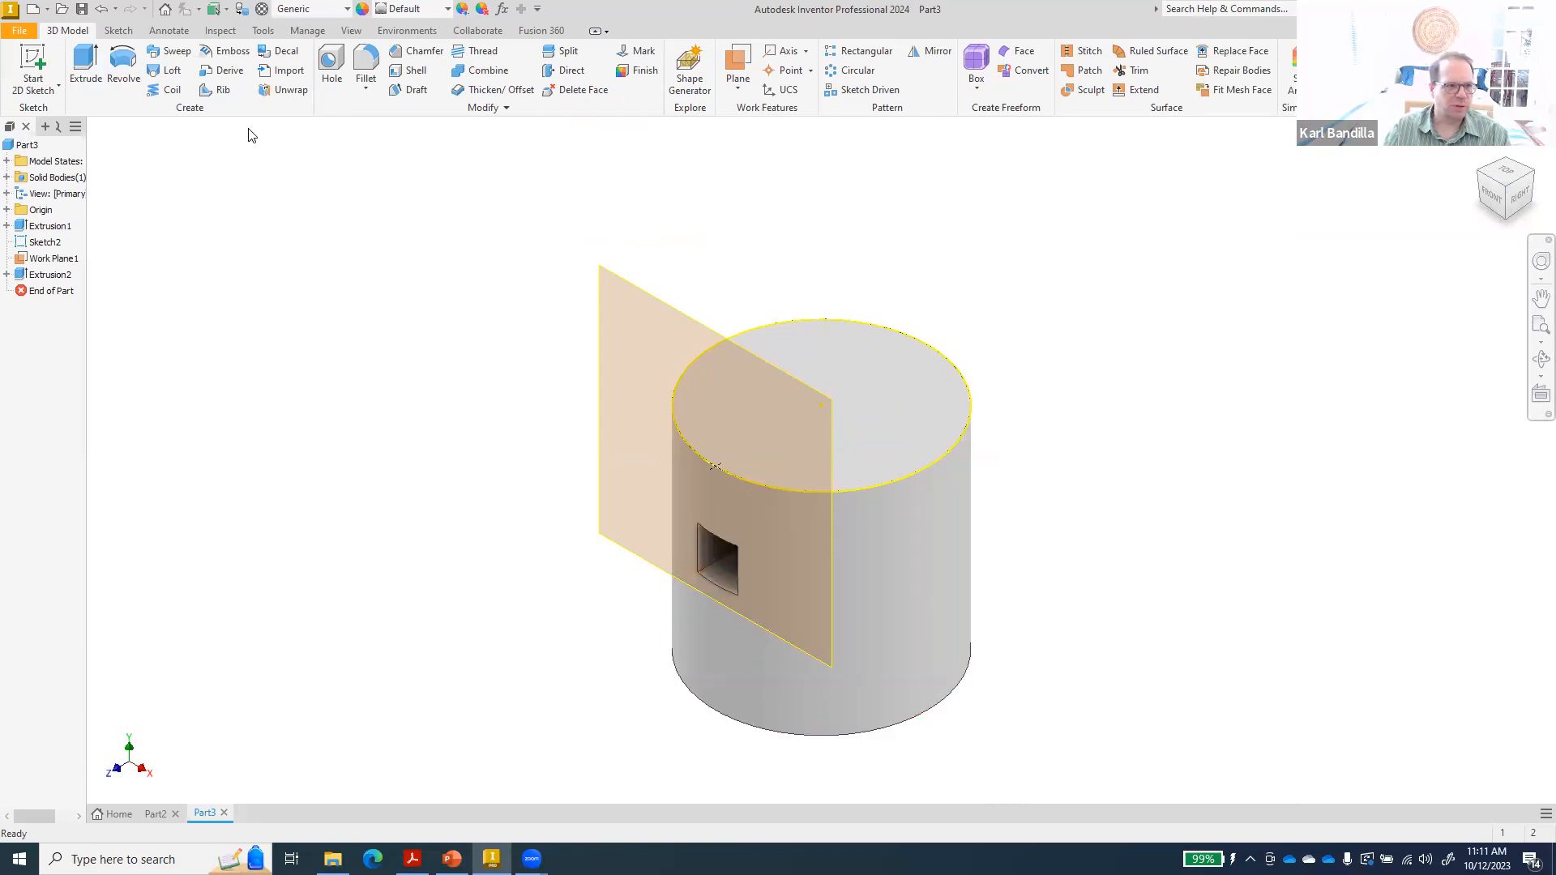
pyautogui.rightClick(830, 455)
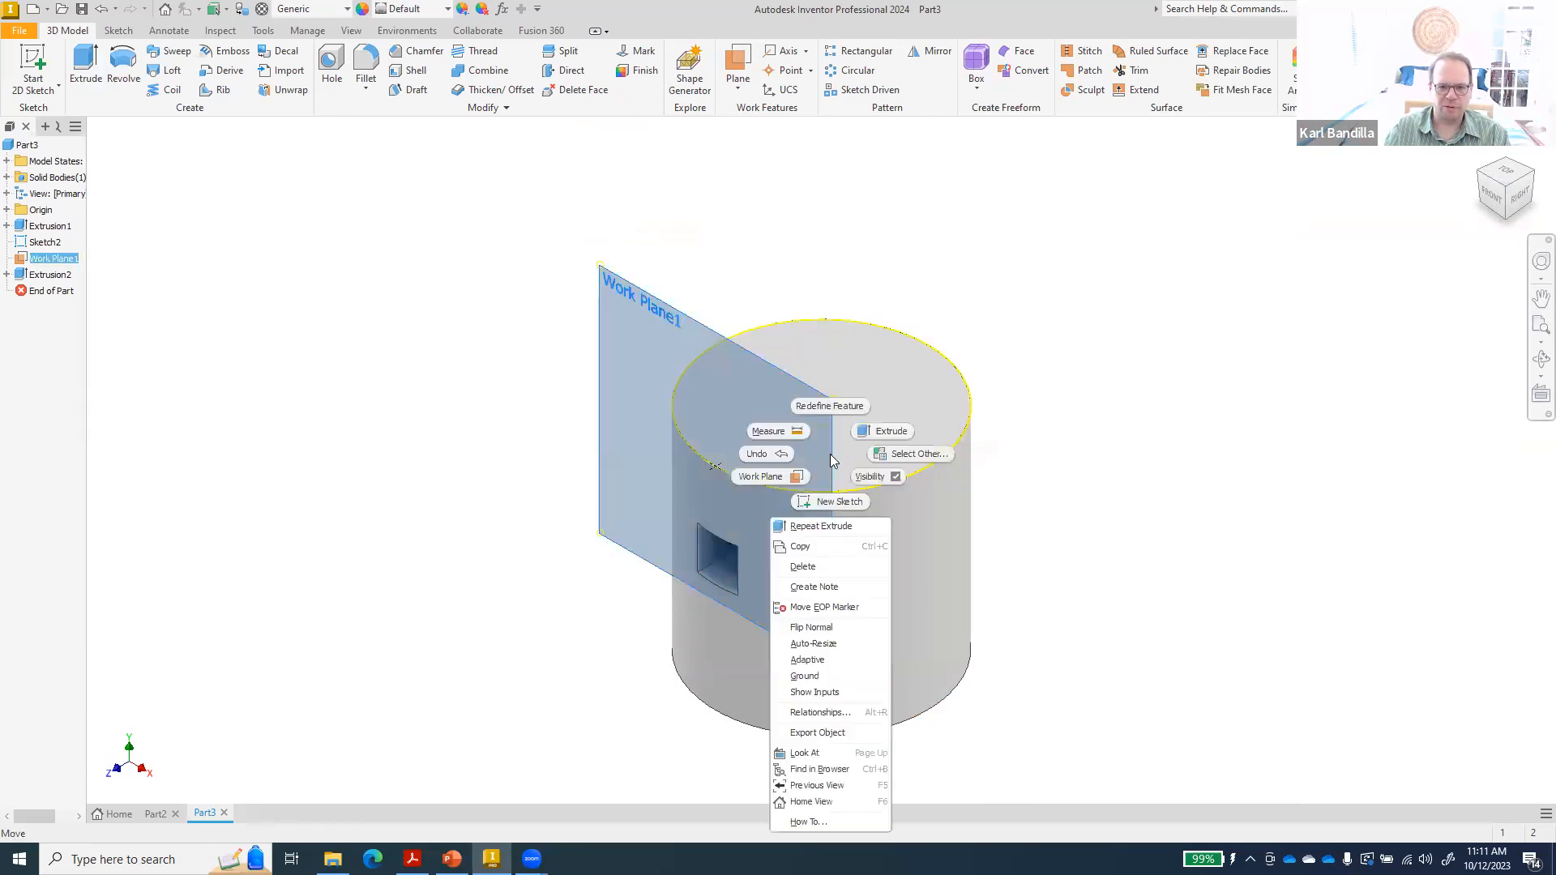
pyautogui.click(832, 501)
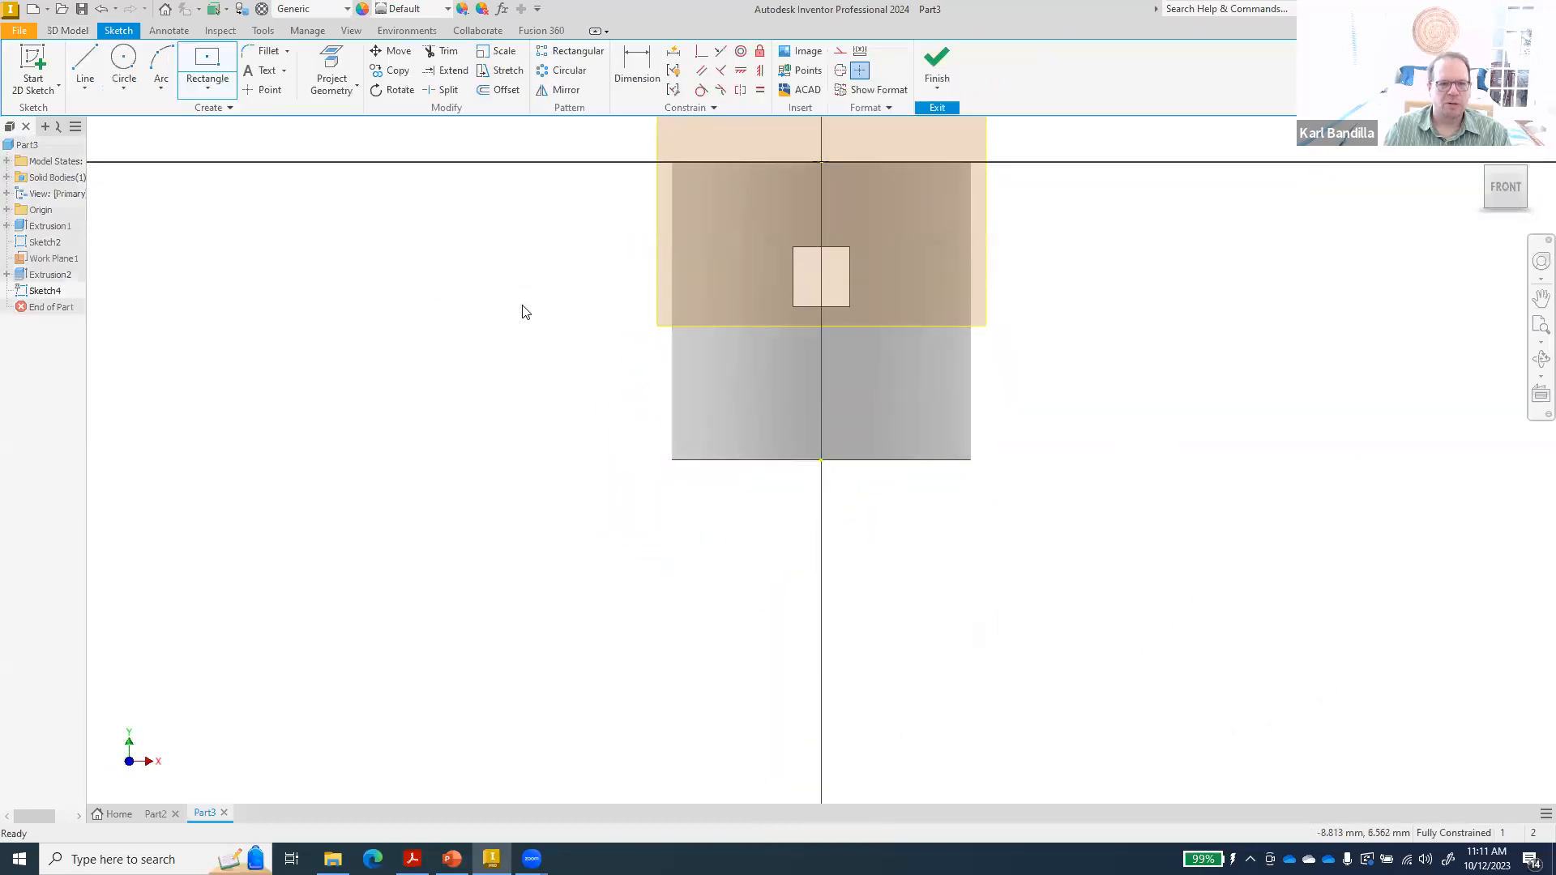
pyautogui.click(134, 65)
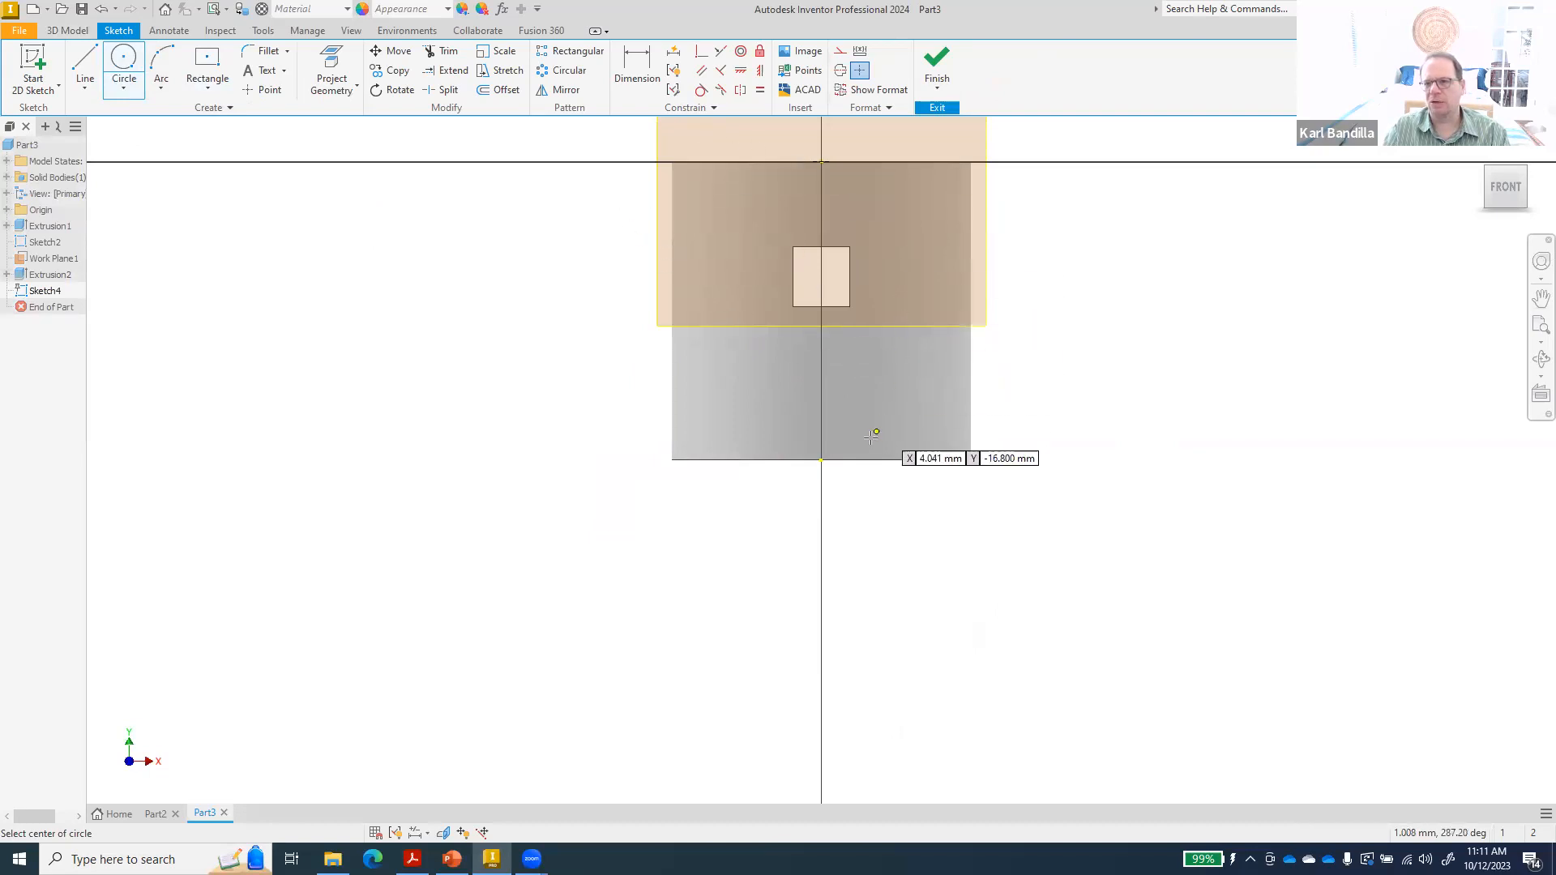
pyautogui.click(821, 391)
pyautogui.click(856, 401)
pyautogui.click(937, 60)
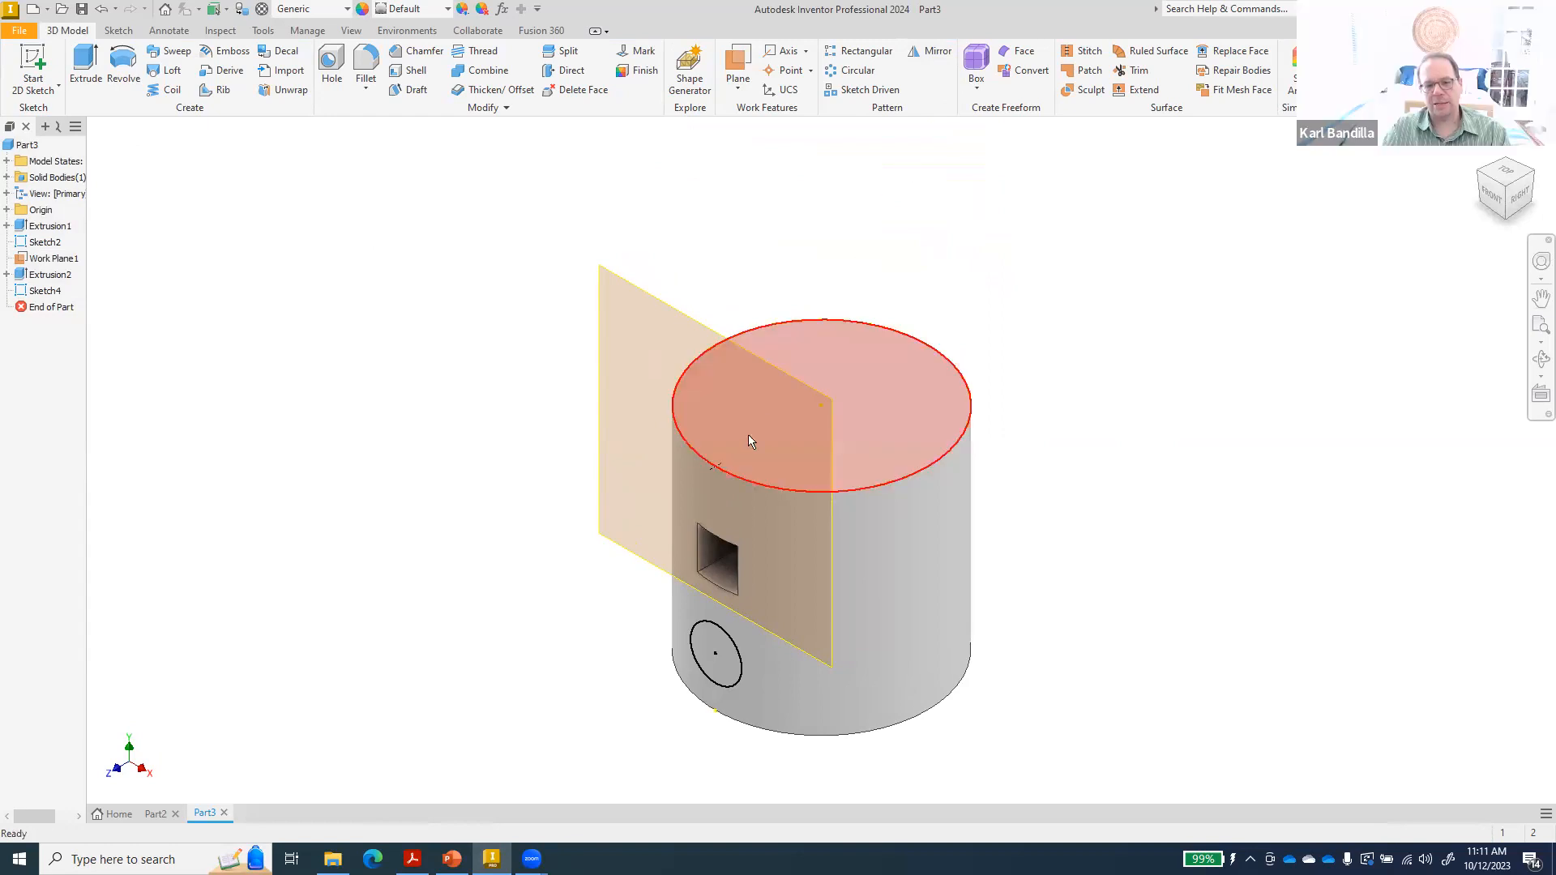
# - Examine from above and at slight tilts how the tangent work plane and circle sketch meet the cylinder's curved face
pyautogui.click(1500, 173)
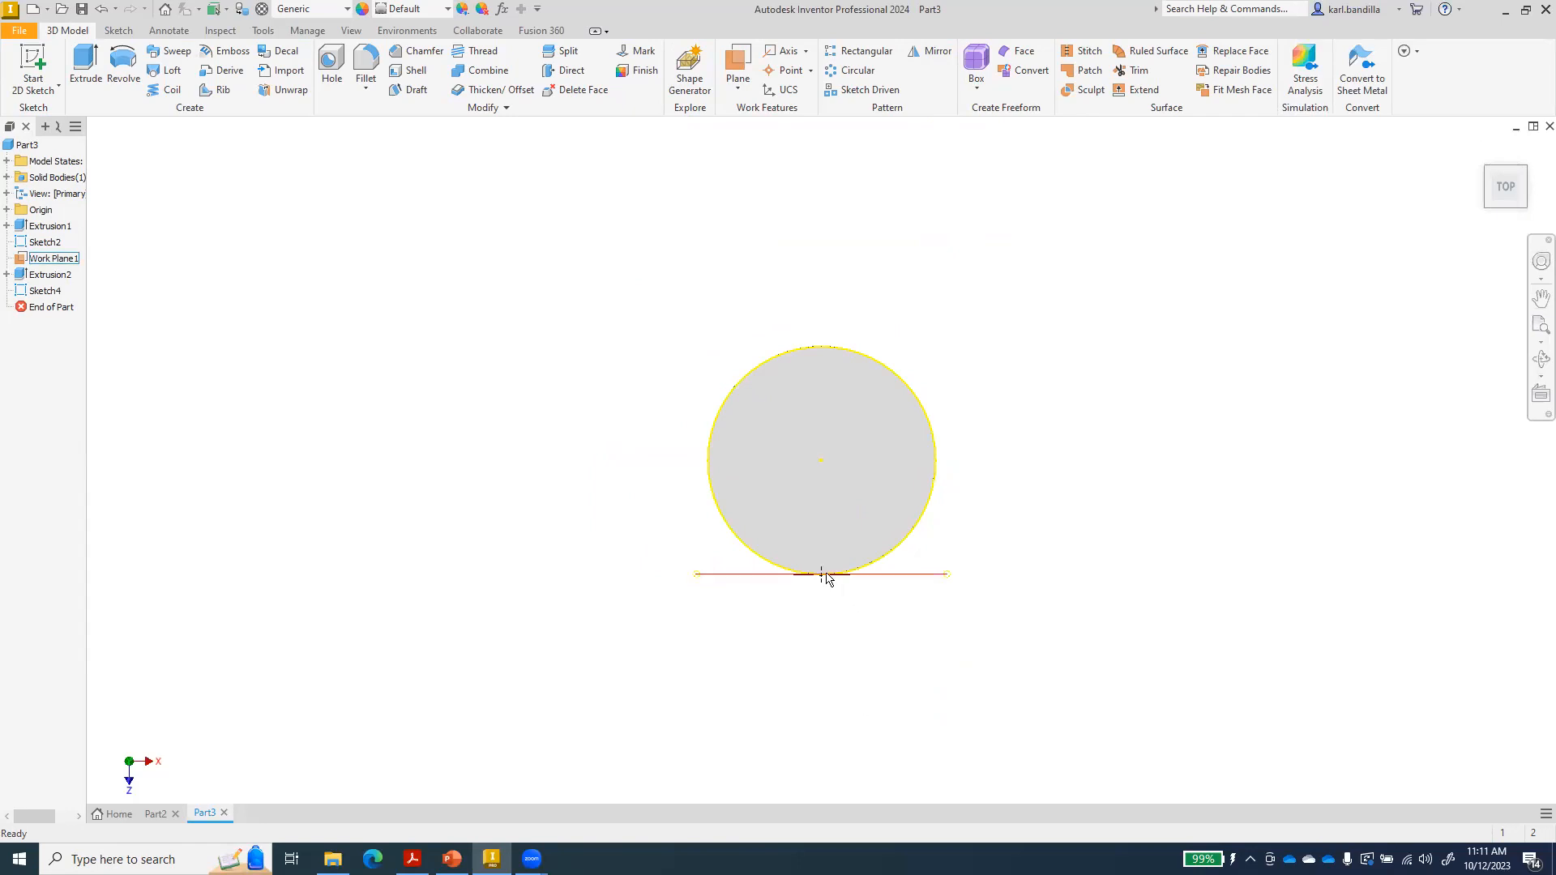
pyautogui.scroll(8, 822, 577)
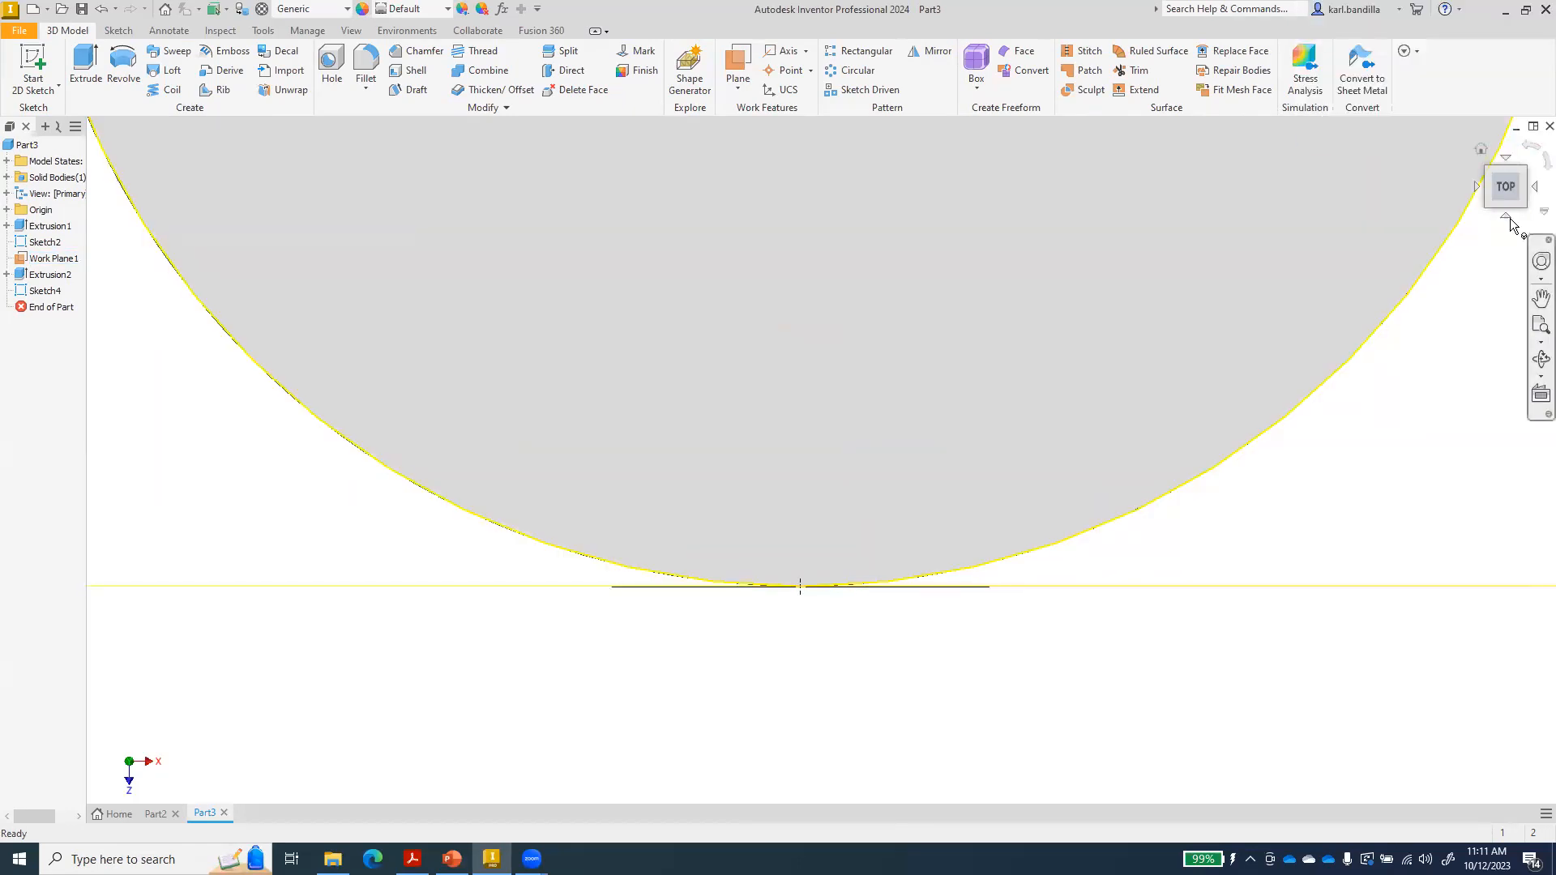
pyautogui.click(1503, 182)
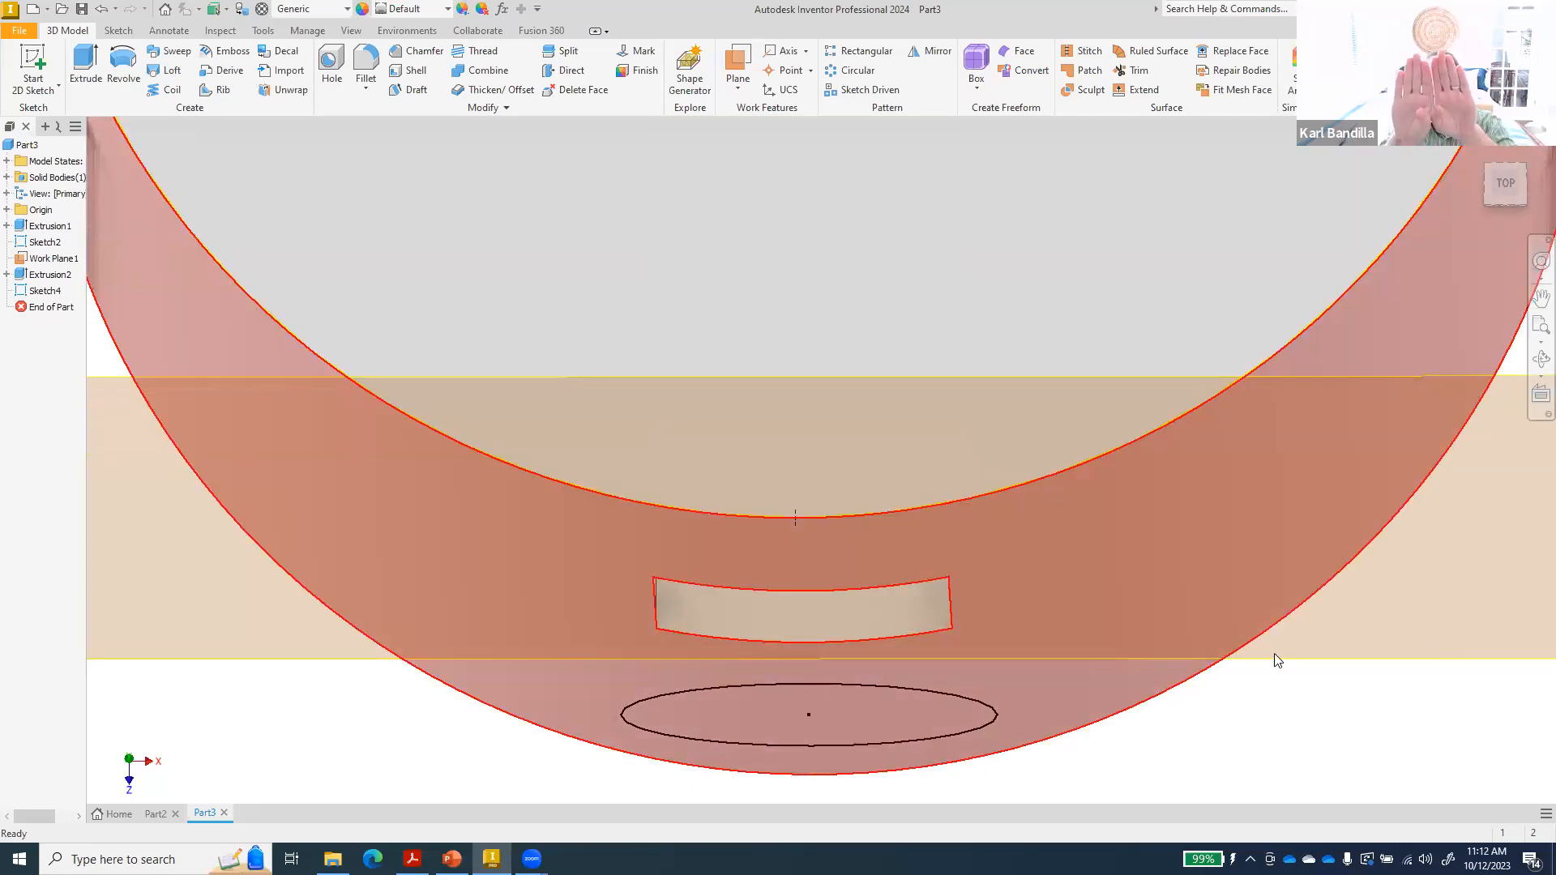
pyautogui.click(1274, 653)
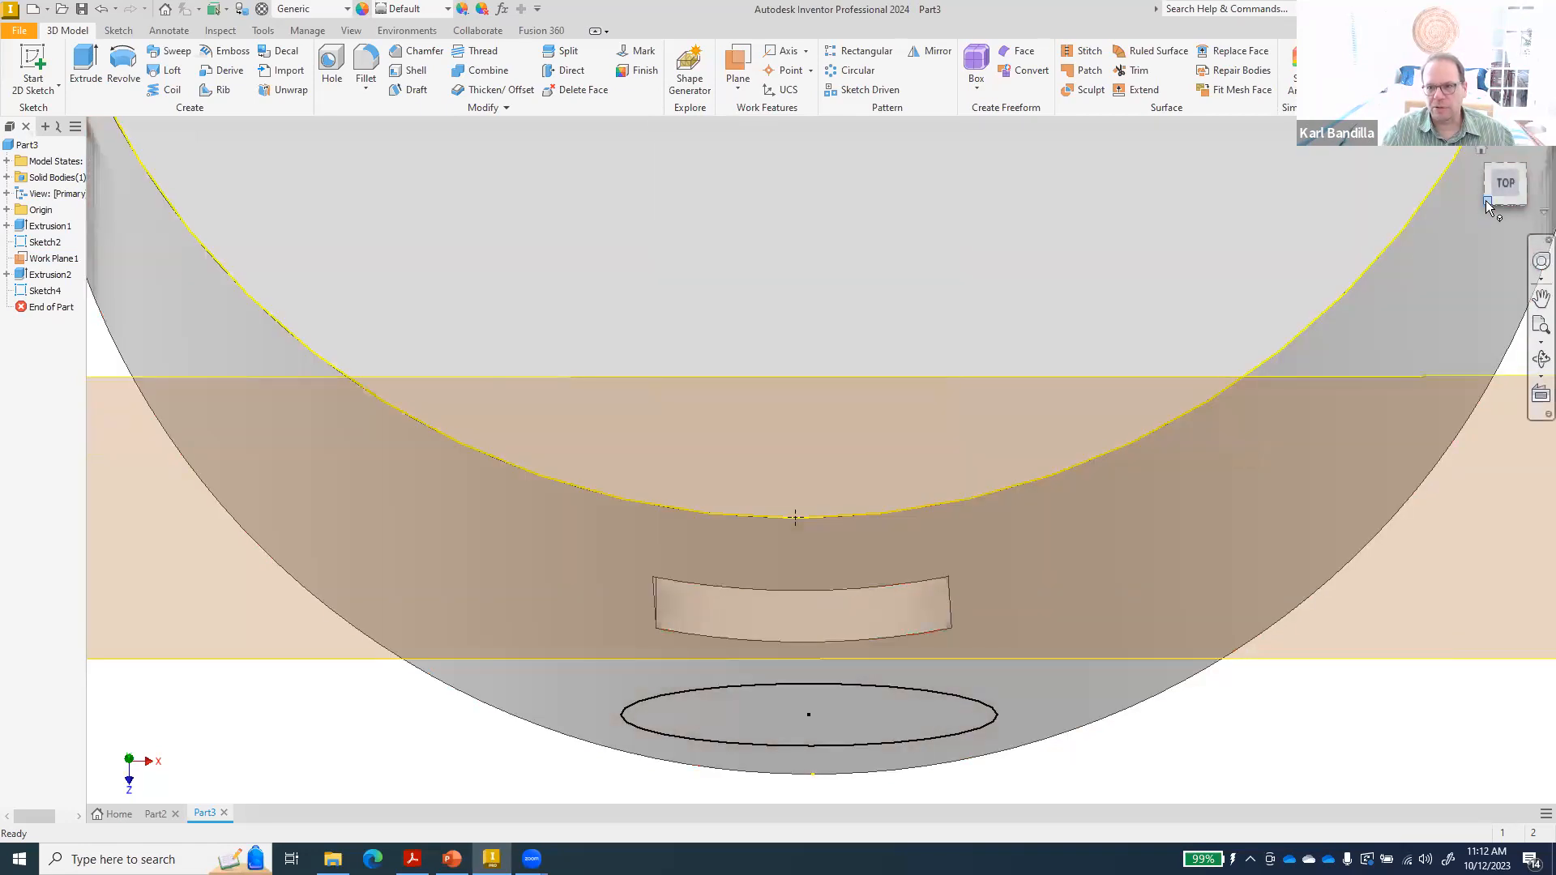
pyautogui.click(1512, 190)
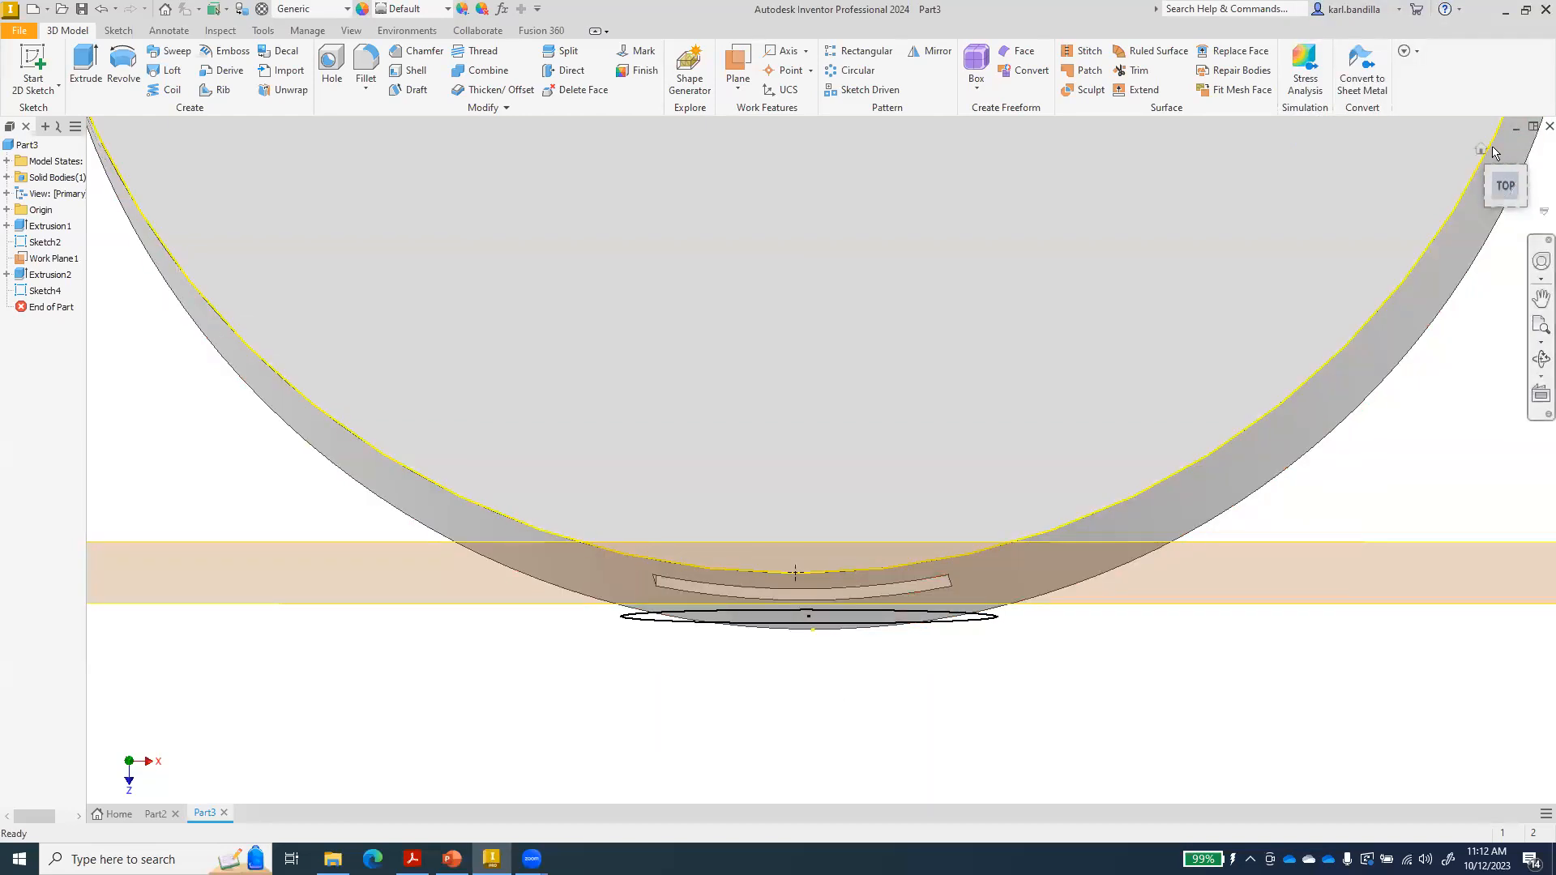
pyautogui.click(1483, 151)
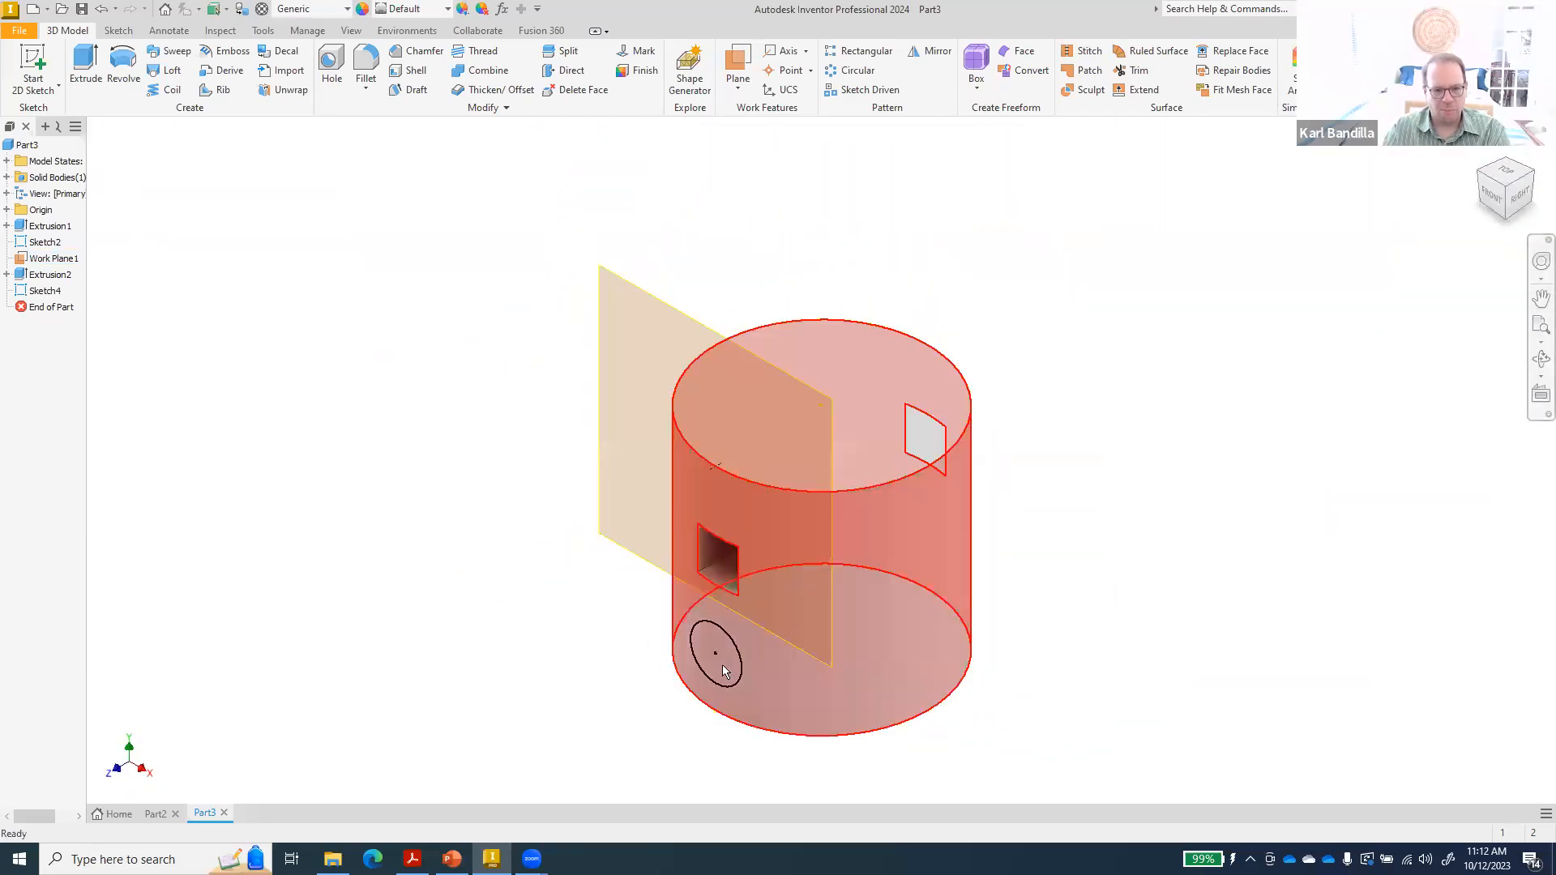
# - Extrude the circle asymmetrically from the tangent plane, 5 mm outward and 2 mm into the cylinder, joining it to the body
pyautogui.click(92, 80)
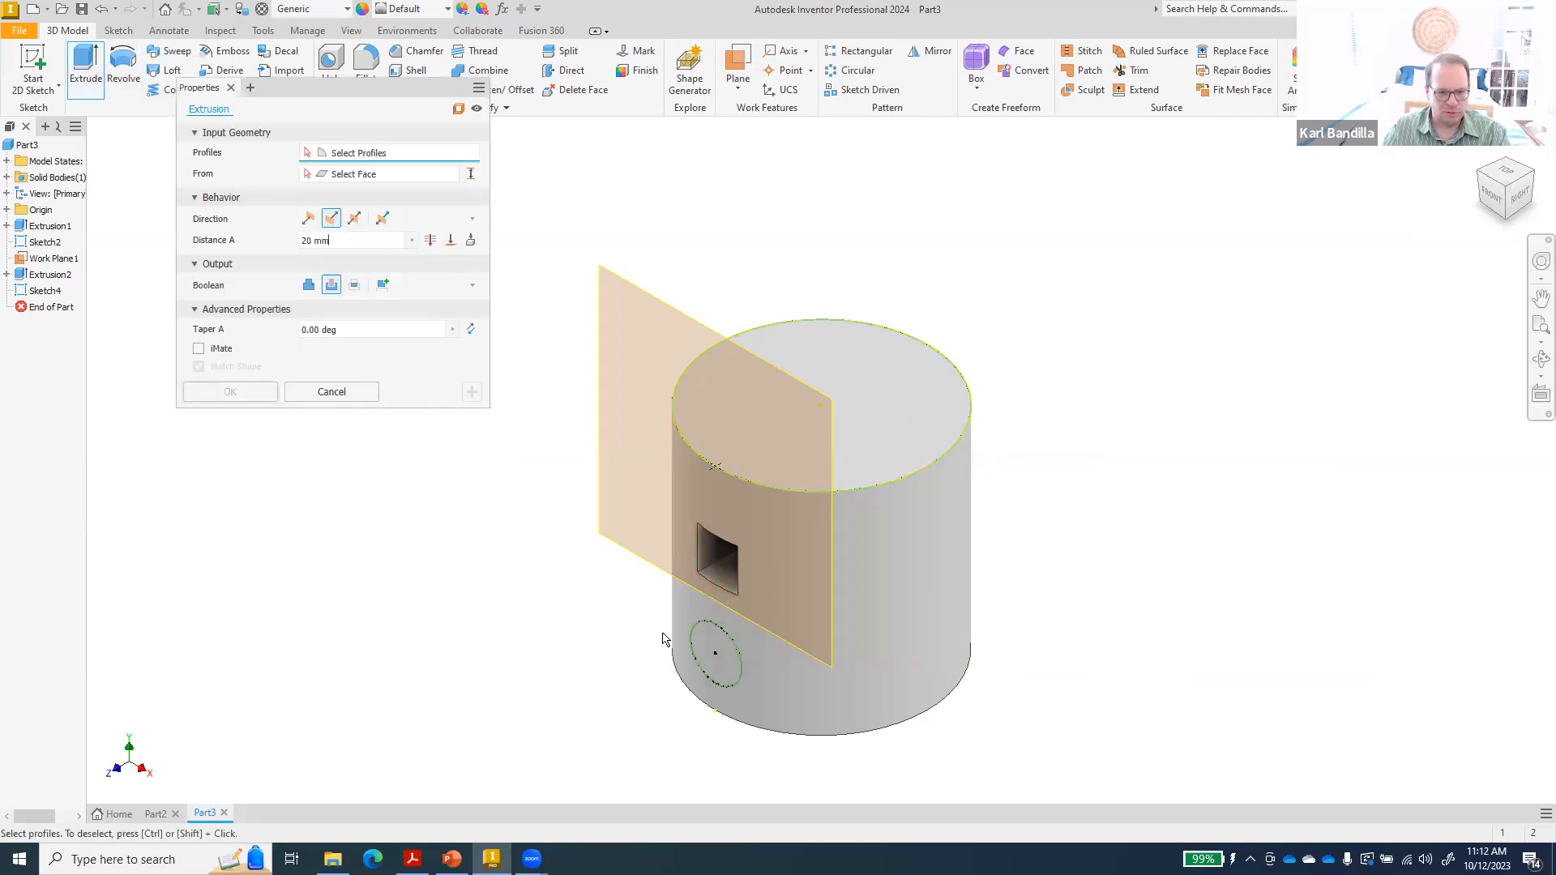
pyautogui.click(382, 219)
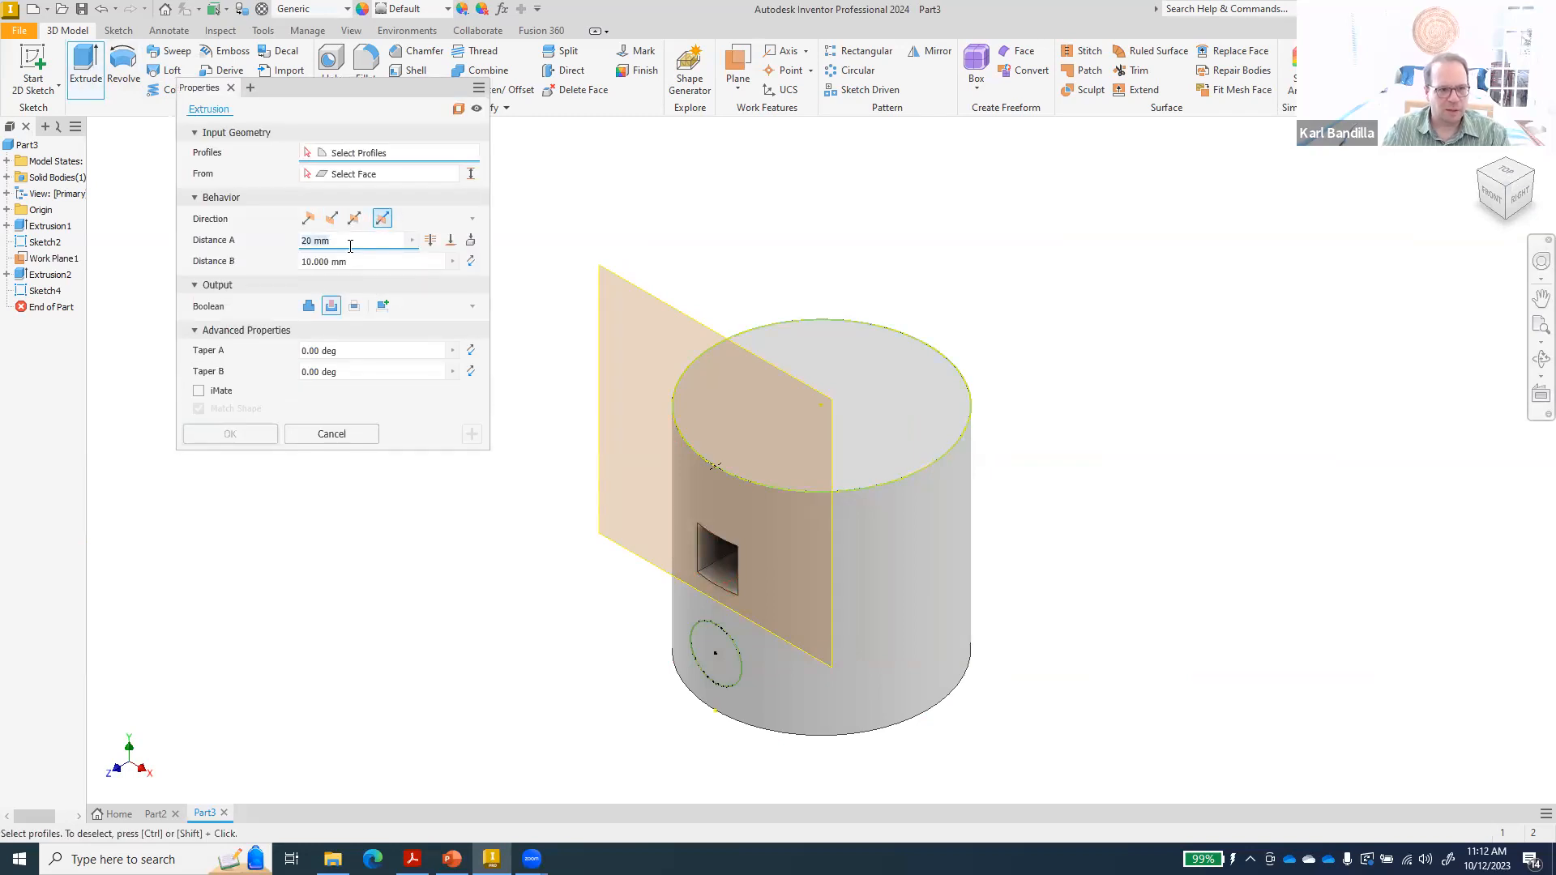
pyautogui.click(717, 661)
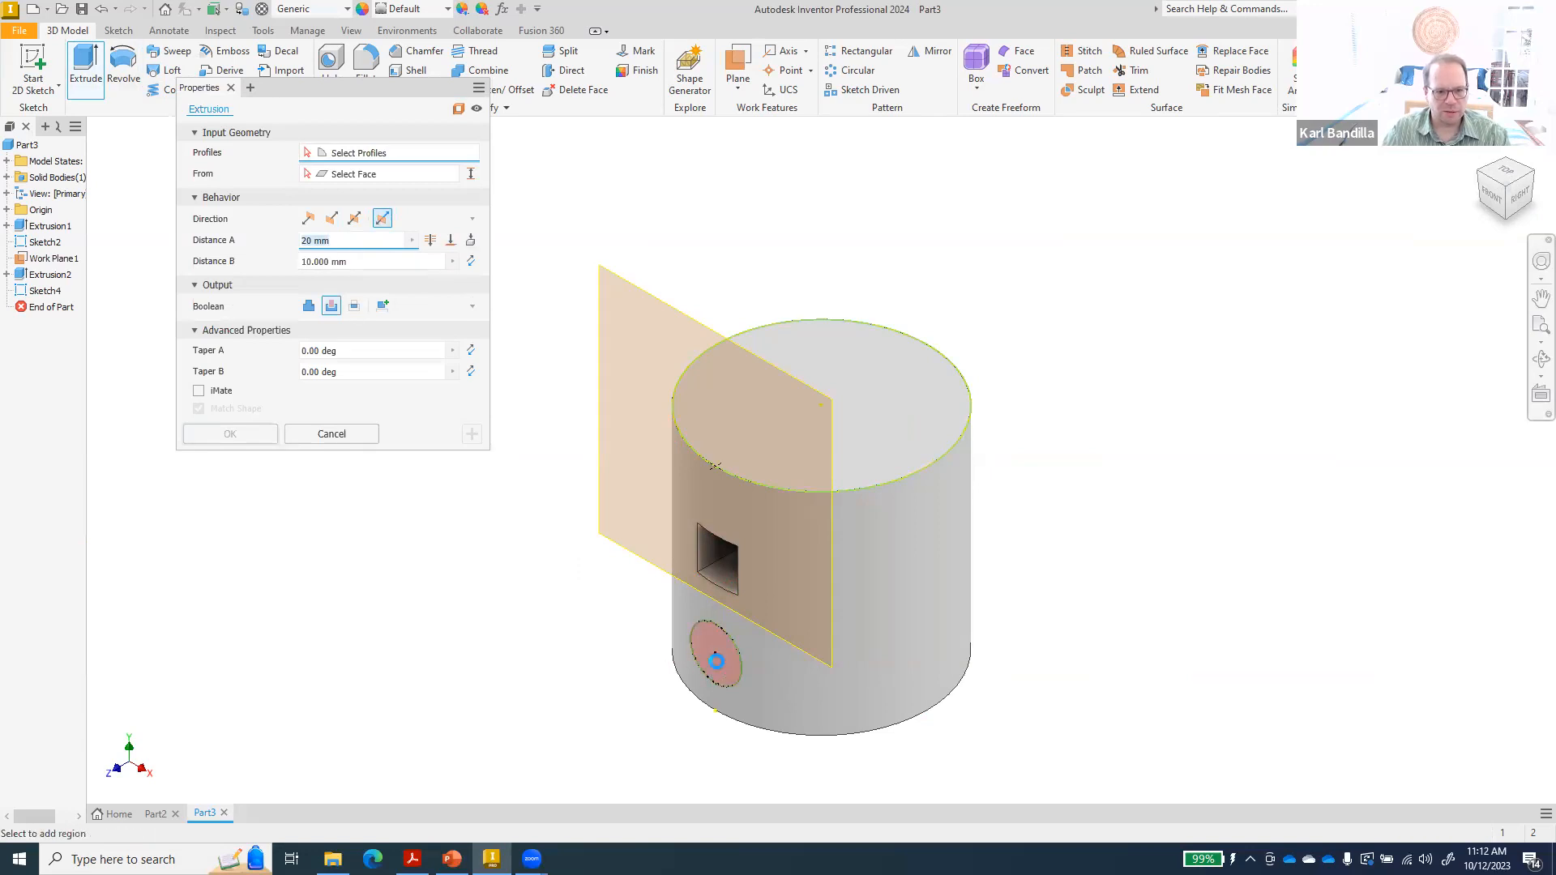
pyautogui.moveTo(327, 243); pyautogui.dragTo(296, 249)
pyautogui.write('2')
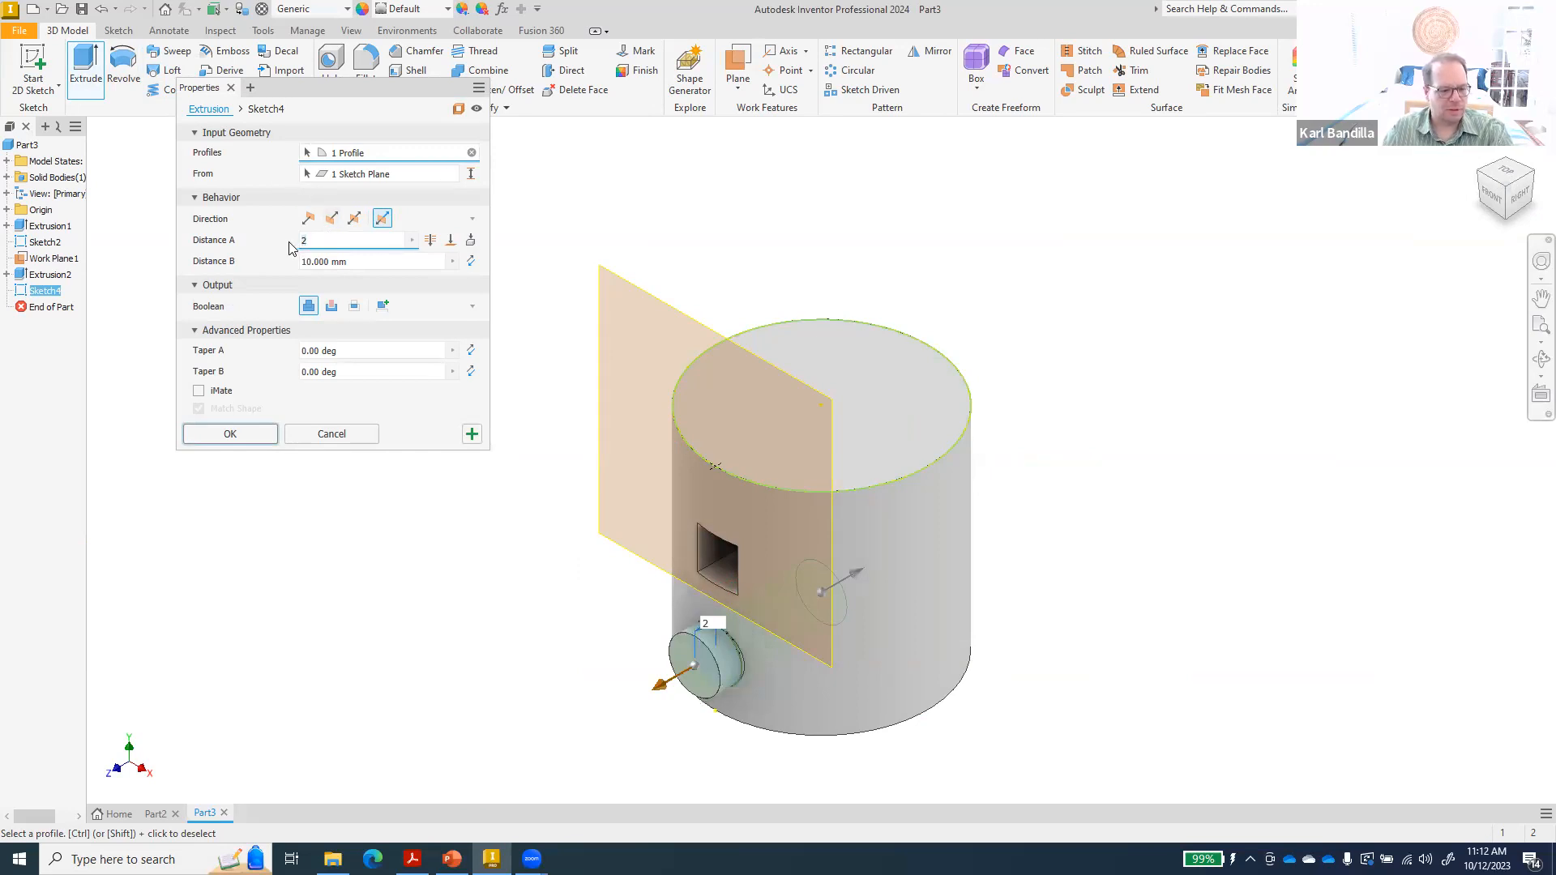
pyautogui.press('BackSpace')
pyautogui.write('5')
pyautogui.press('Tab')
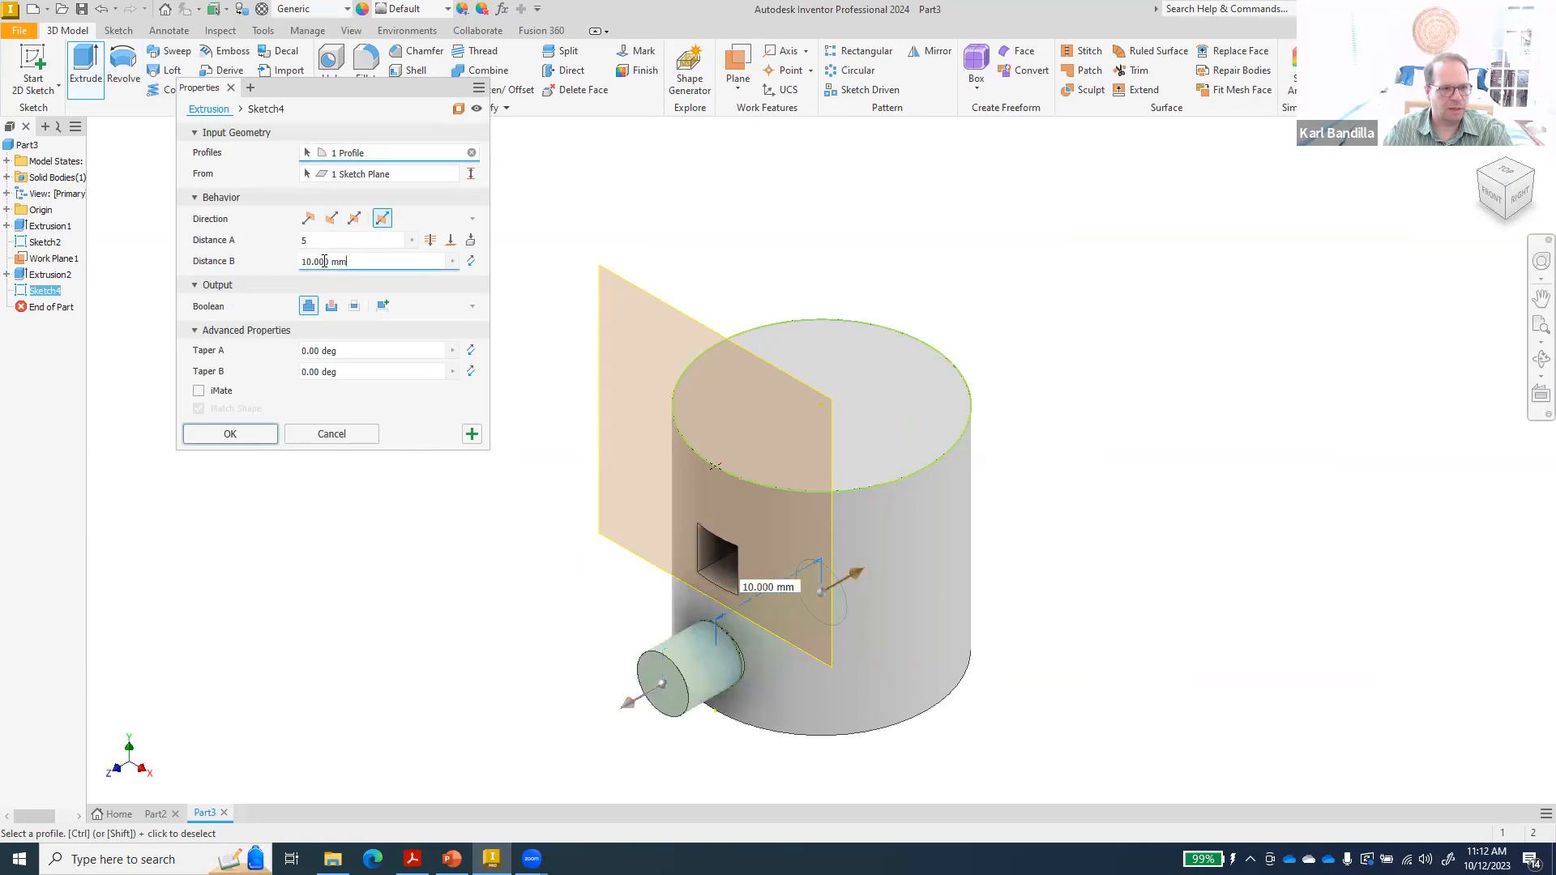
pyautogui.write('2')
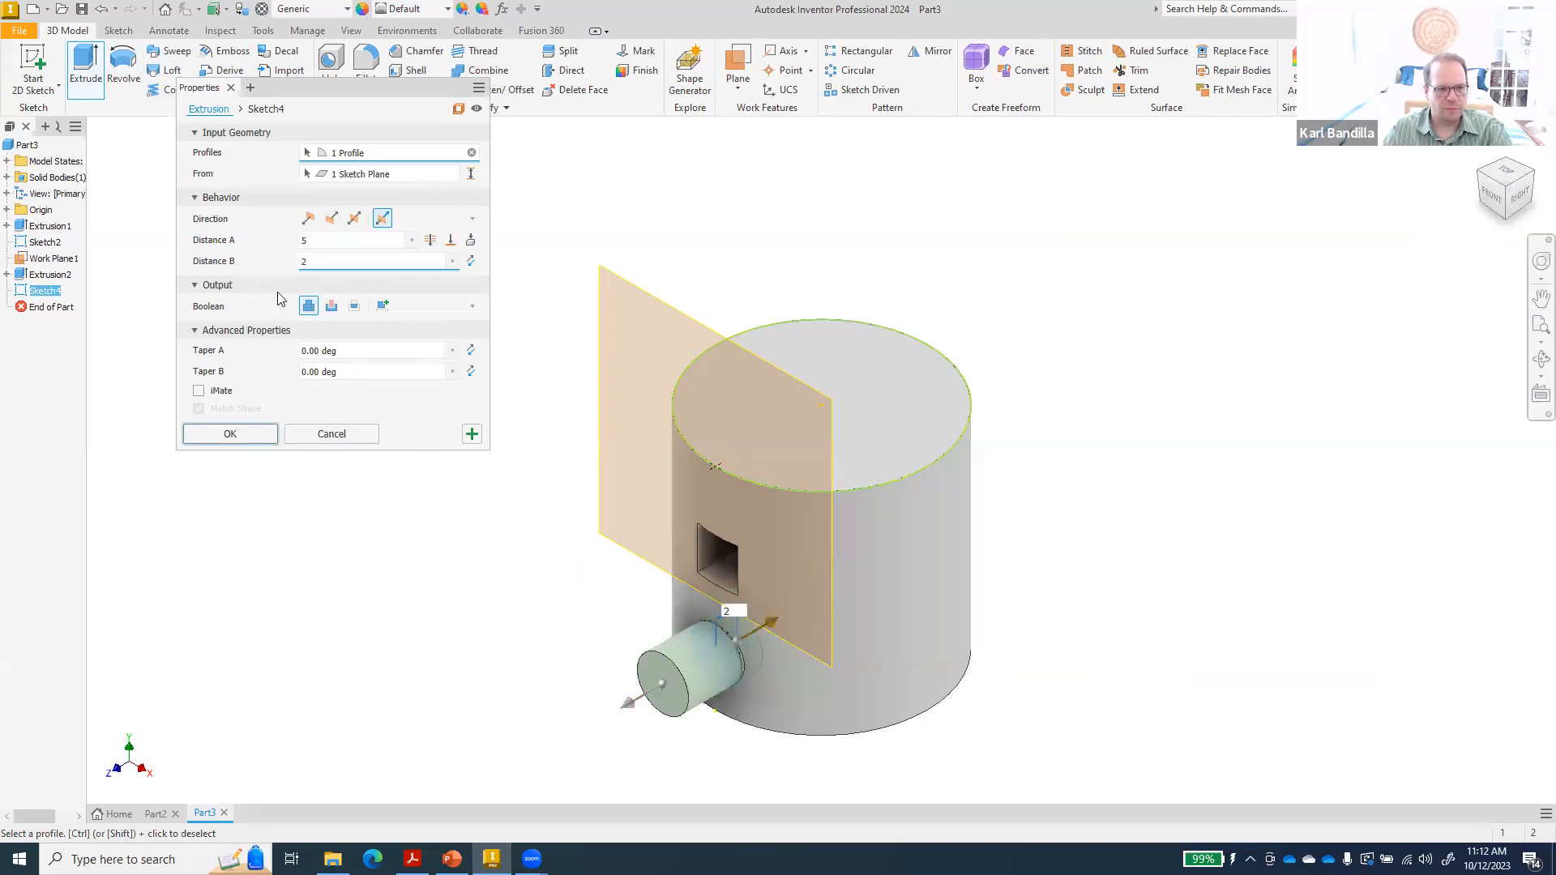
pyautogui.click(230, 434)
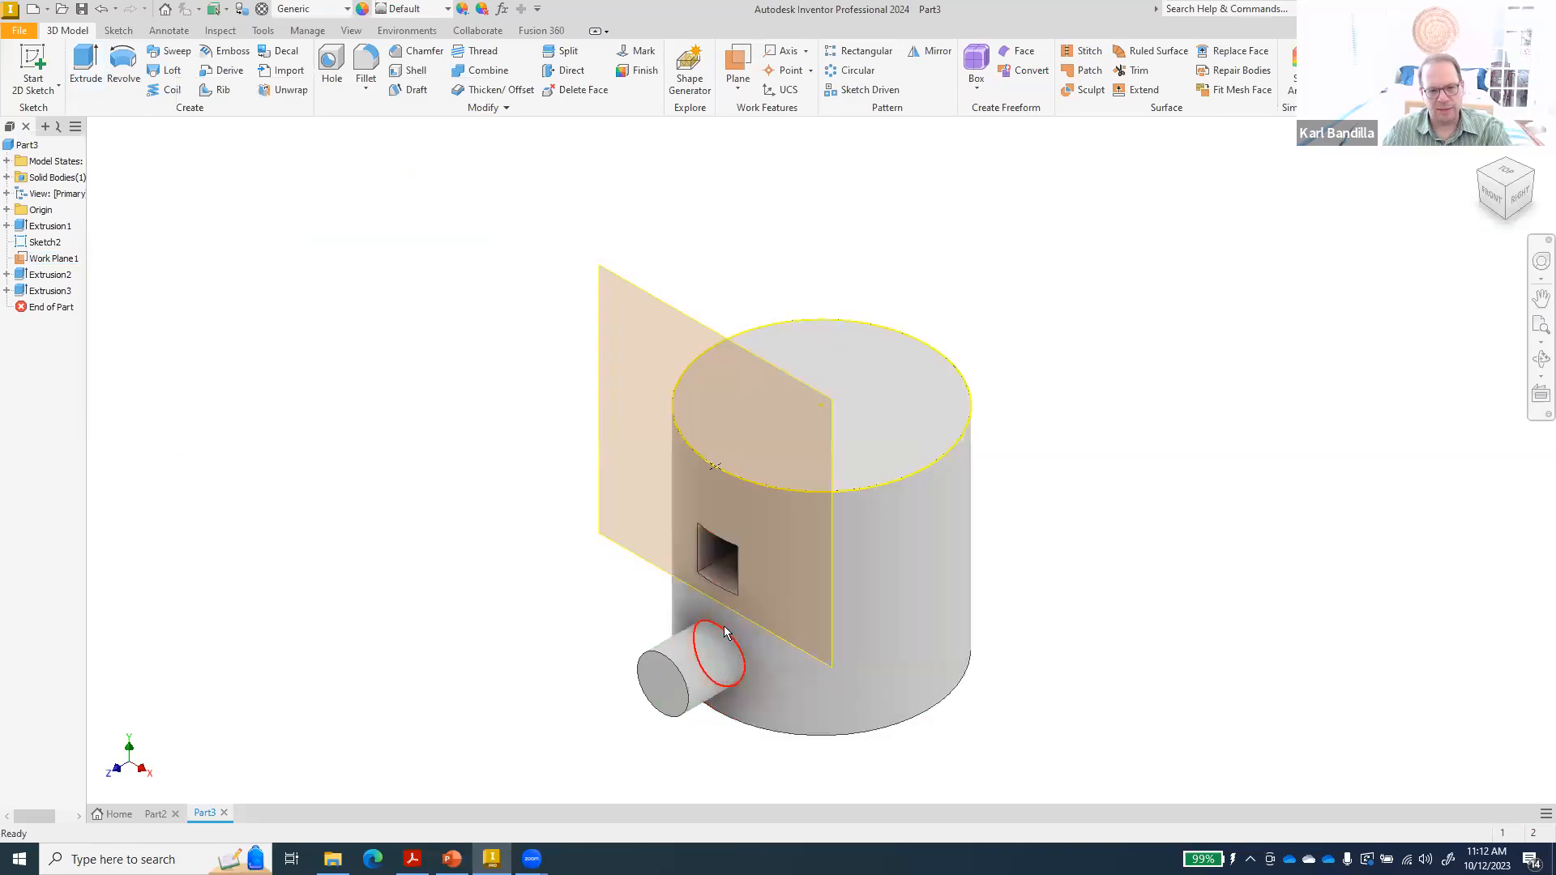
pyautogui.scroll(3, 729, 649)
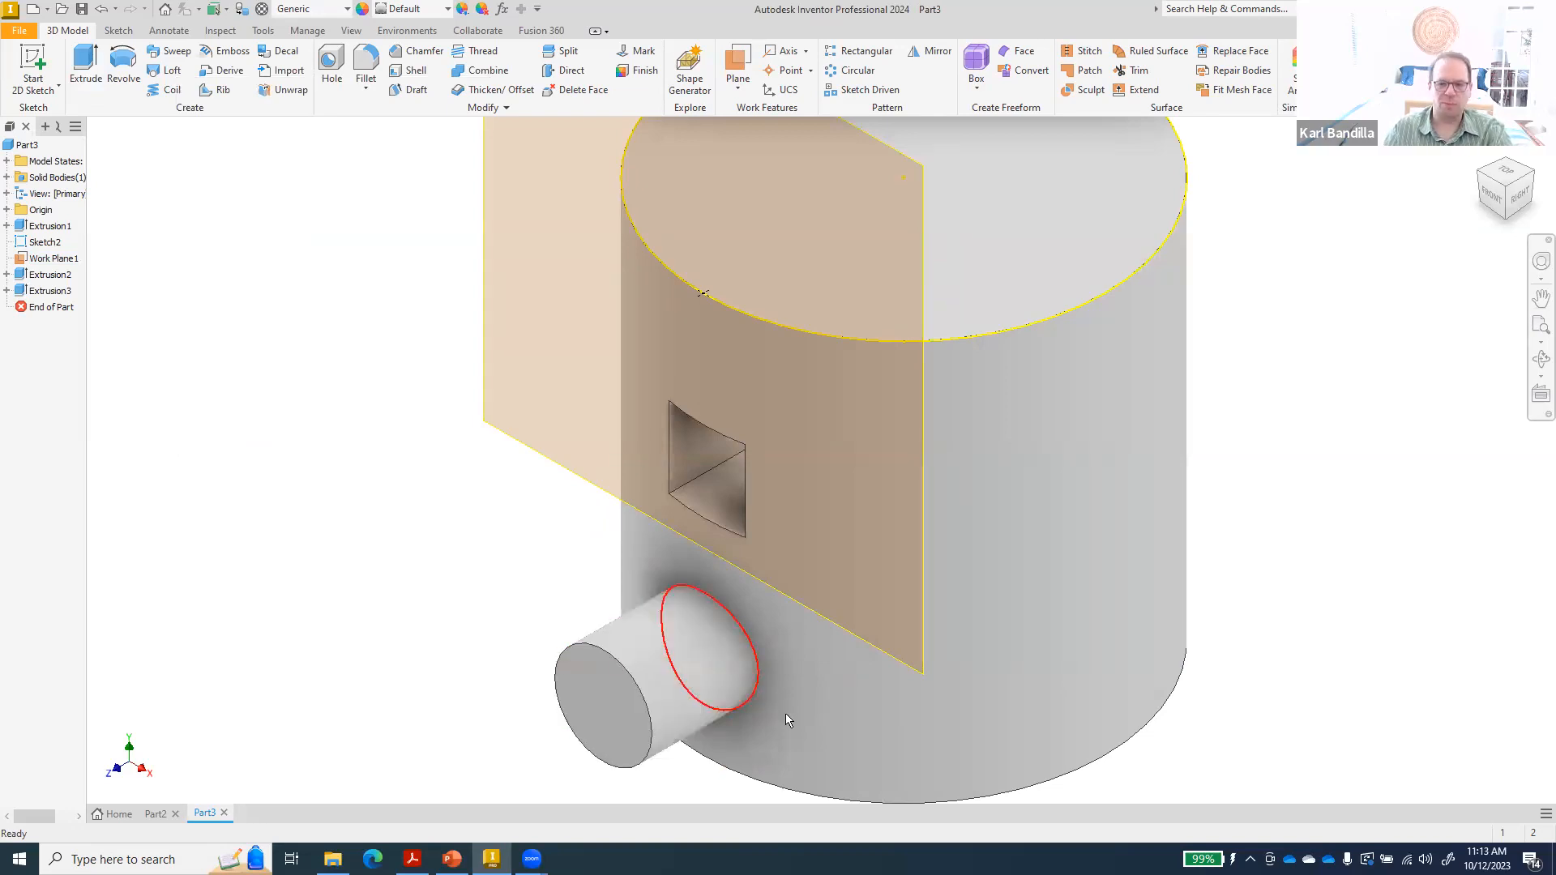
pyautogui.moveTo(785, 713)
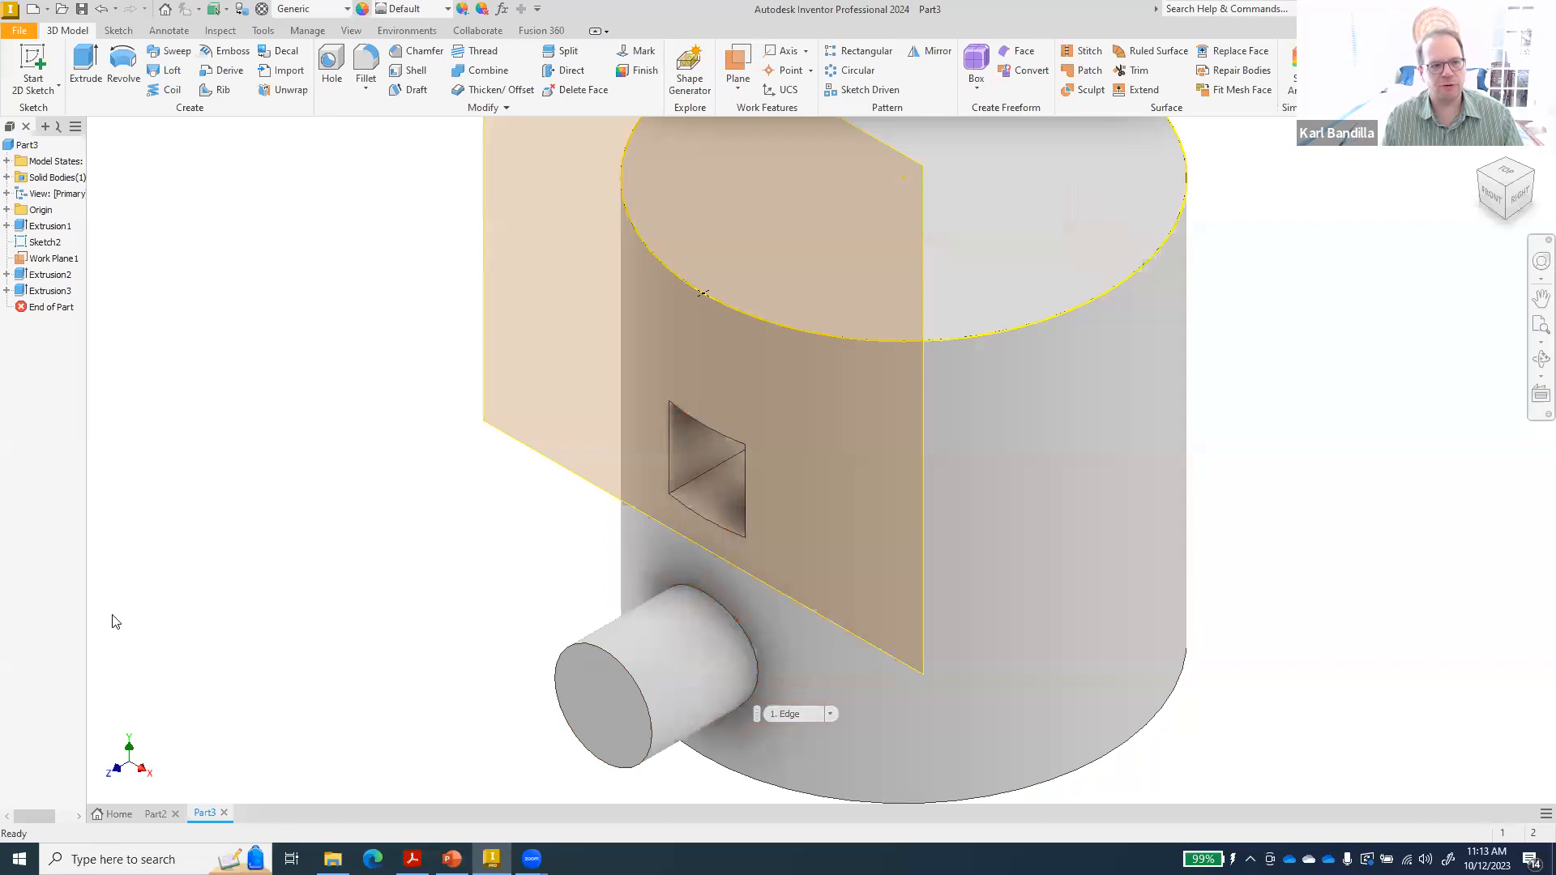
# - Hide the tangent work plane and the point sketch on the cylinder's top face
pyautogui.rightClick(43, 258)
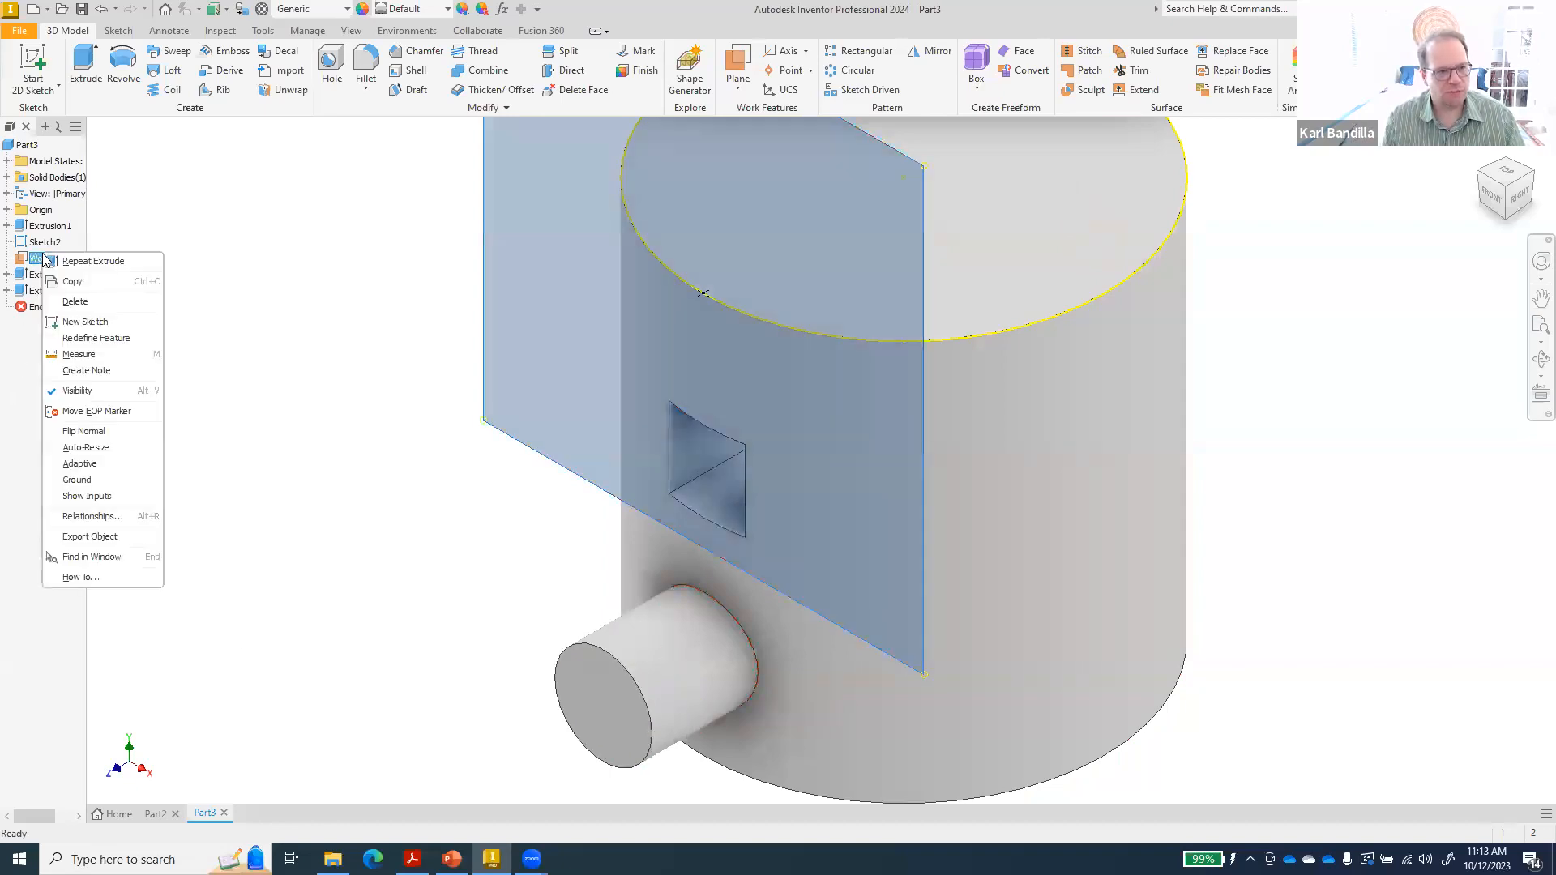
pyautogui.click(108, 392)
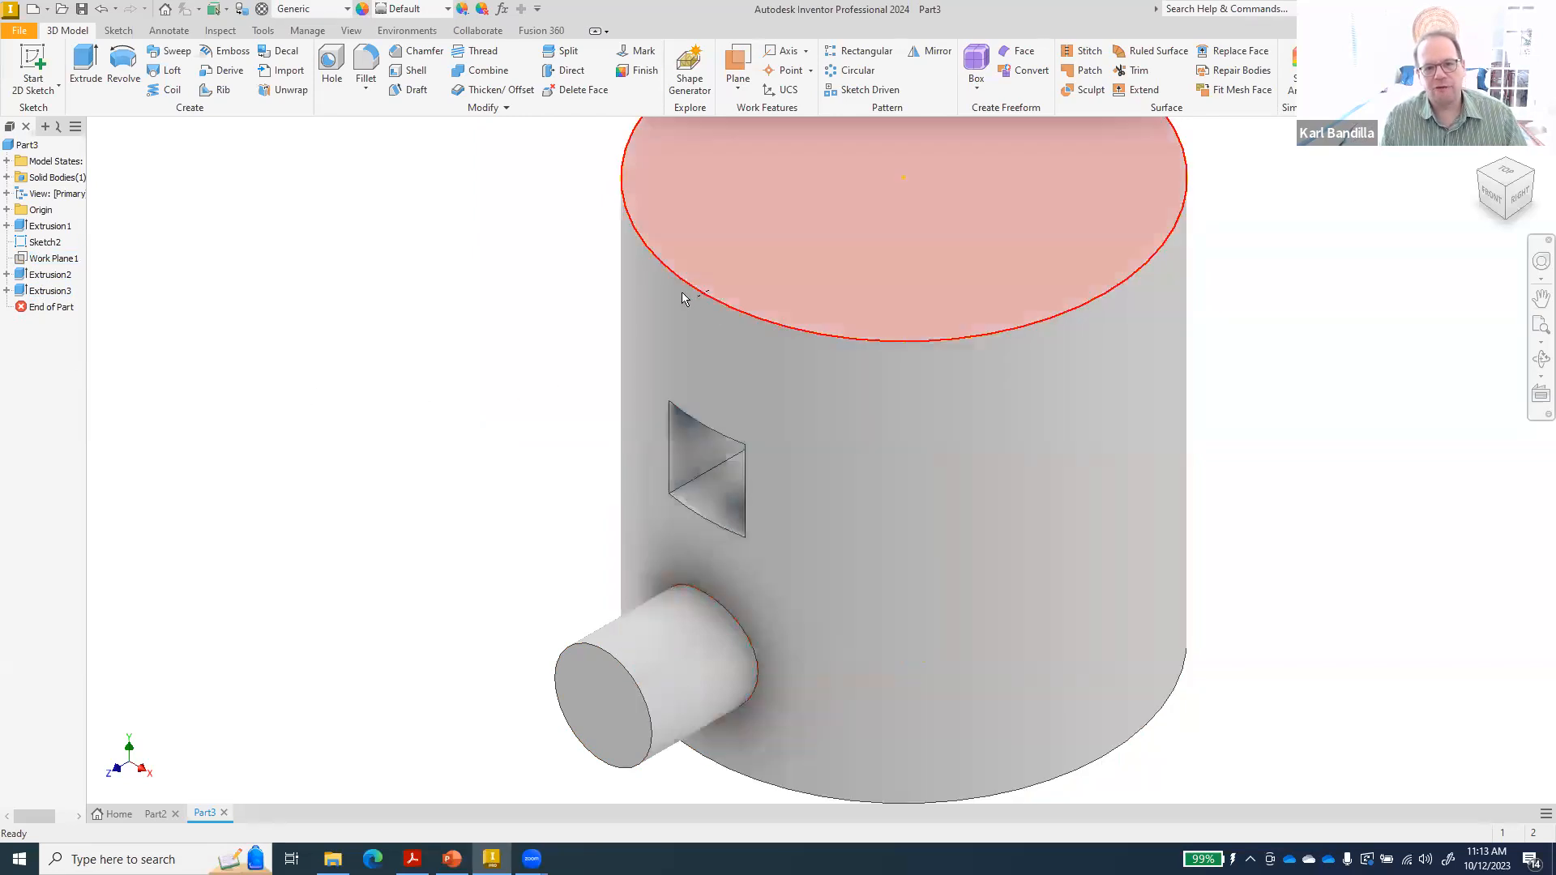
pyautogui.rightClick(44, 245)
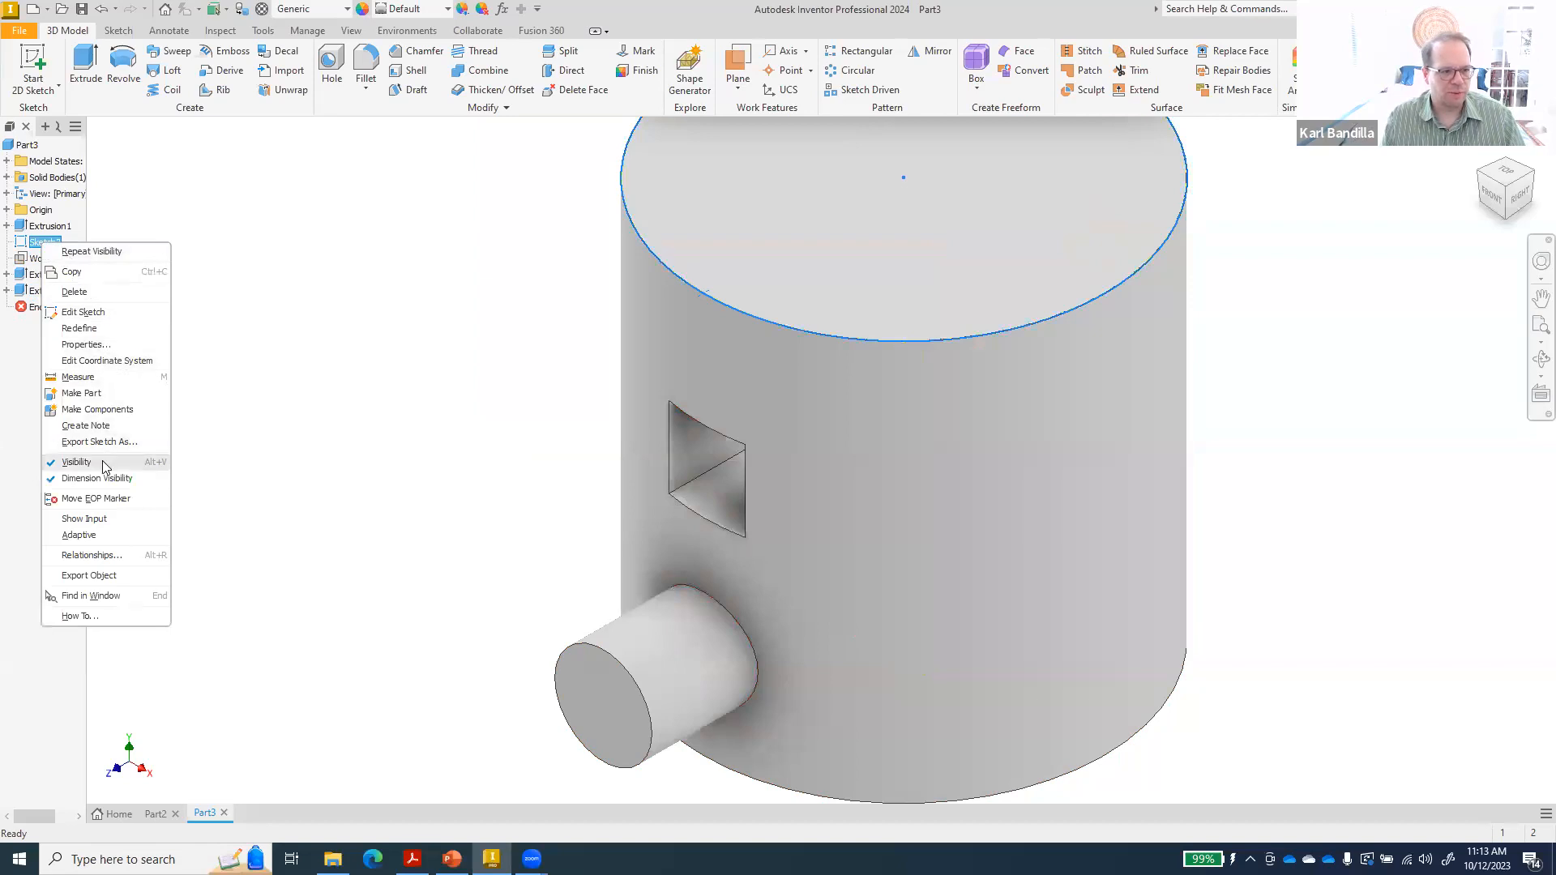
pyautogui.click(77, 462)
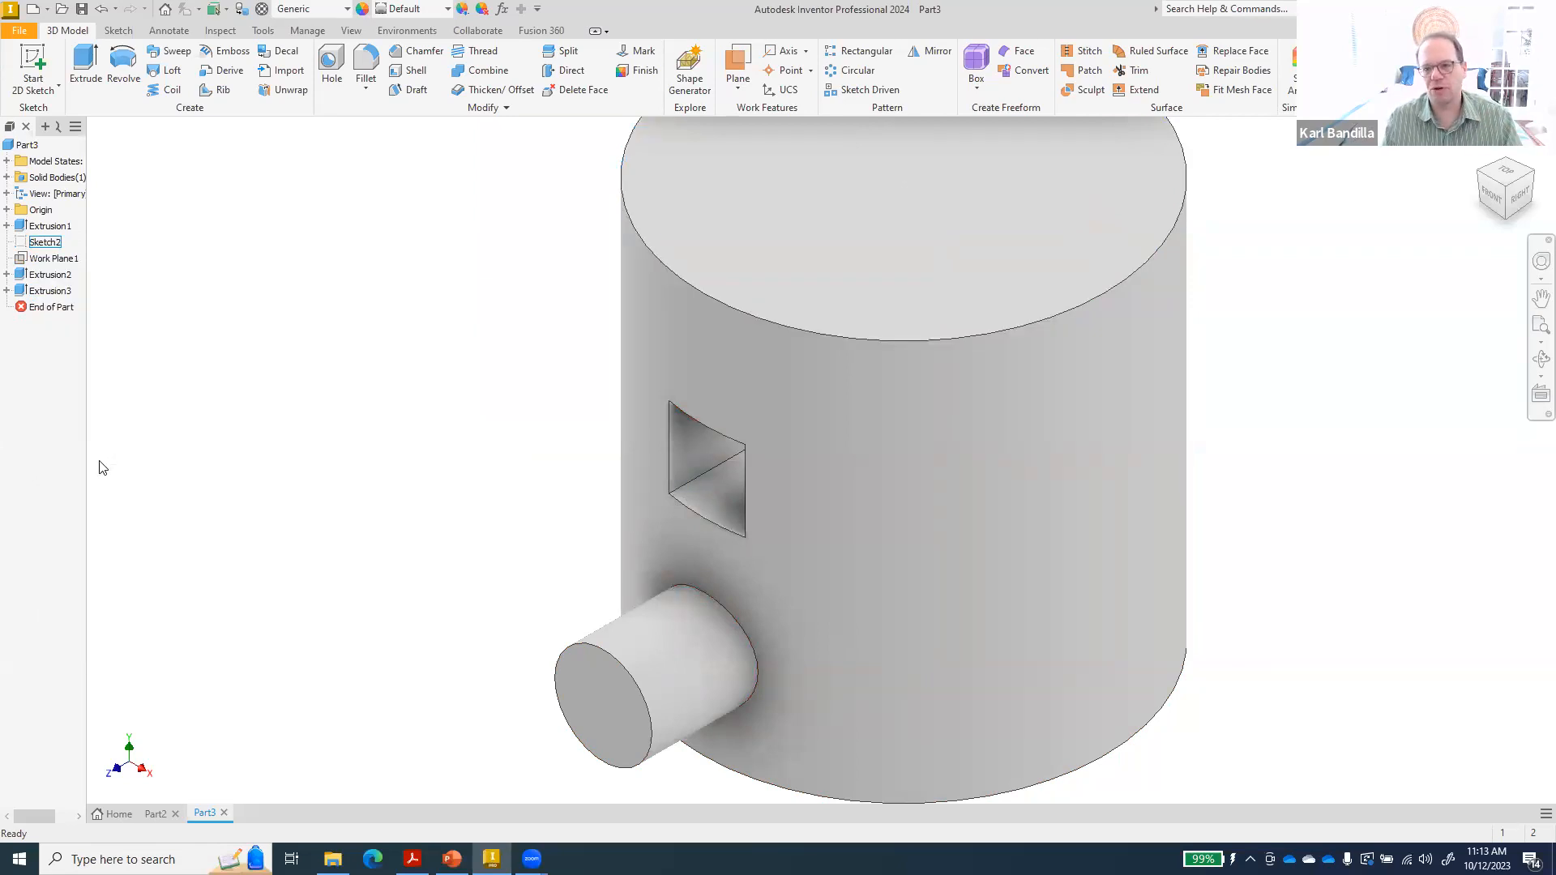
pyautogui.scroll(-3, 858, 548)
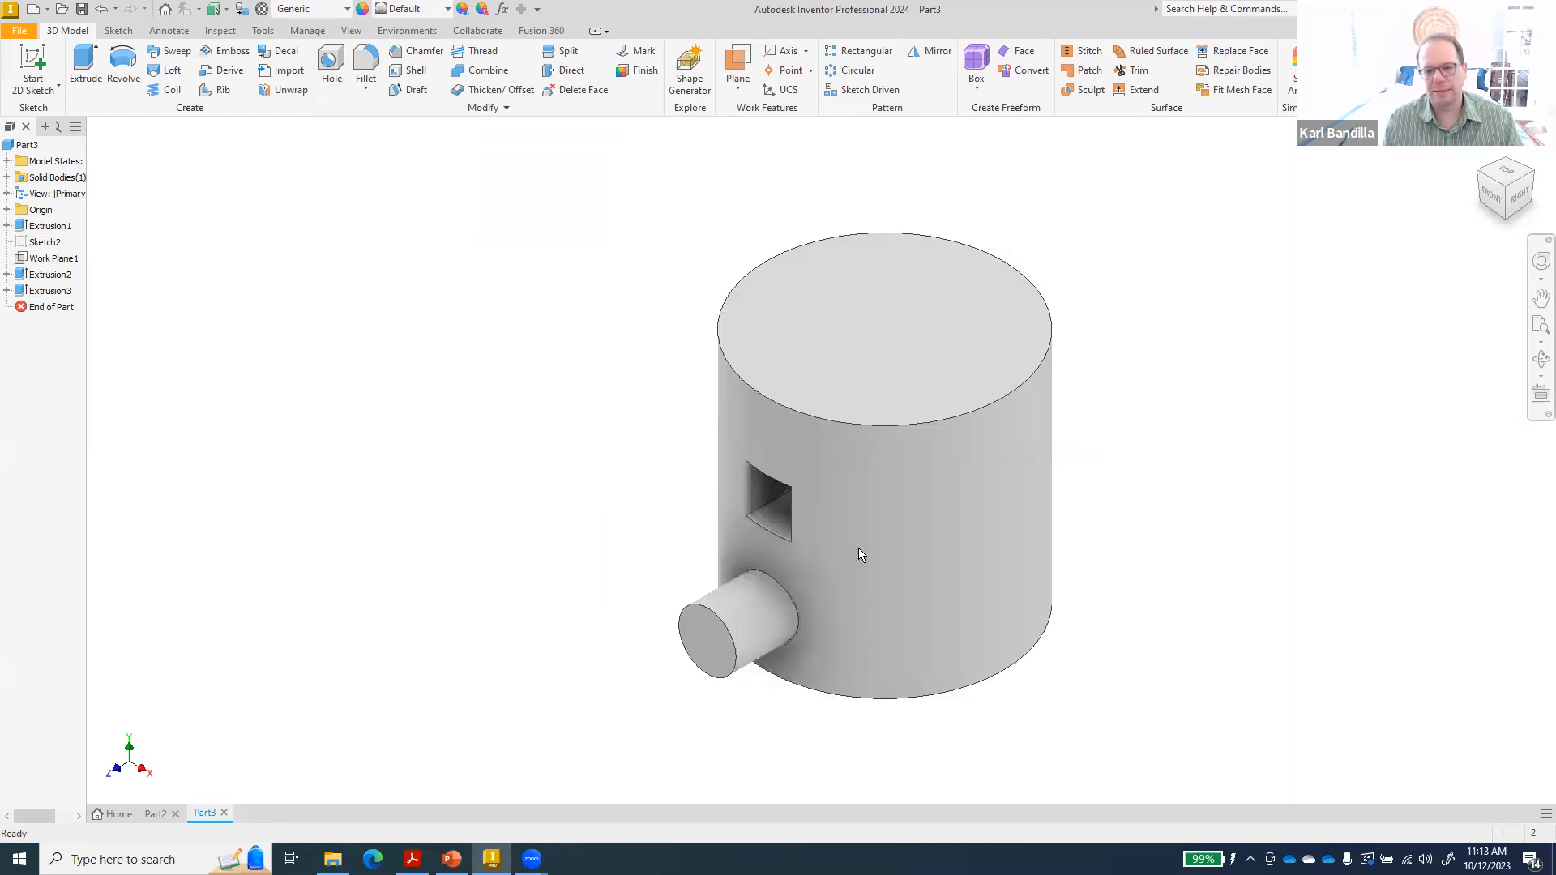
# - Suppress the round boss extrusion on the cylinder's side, and unsuppress it again
pyautogui.moveTo(858, 548)
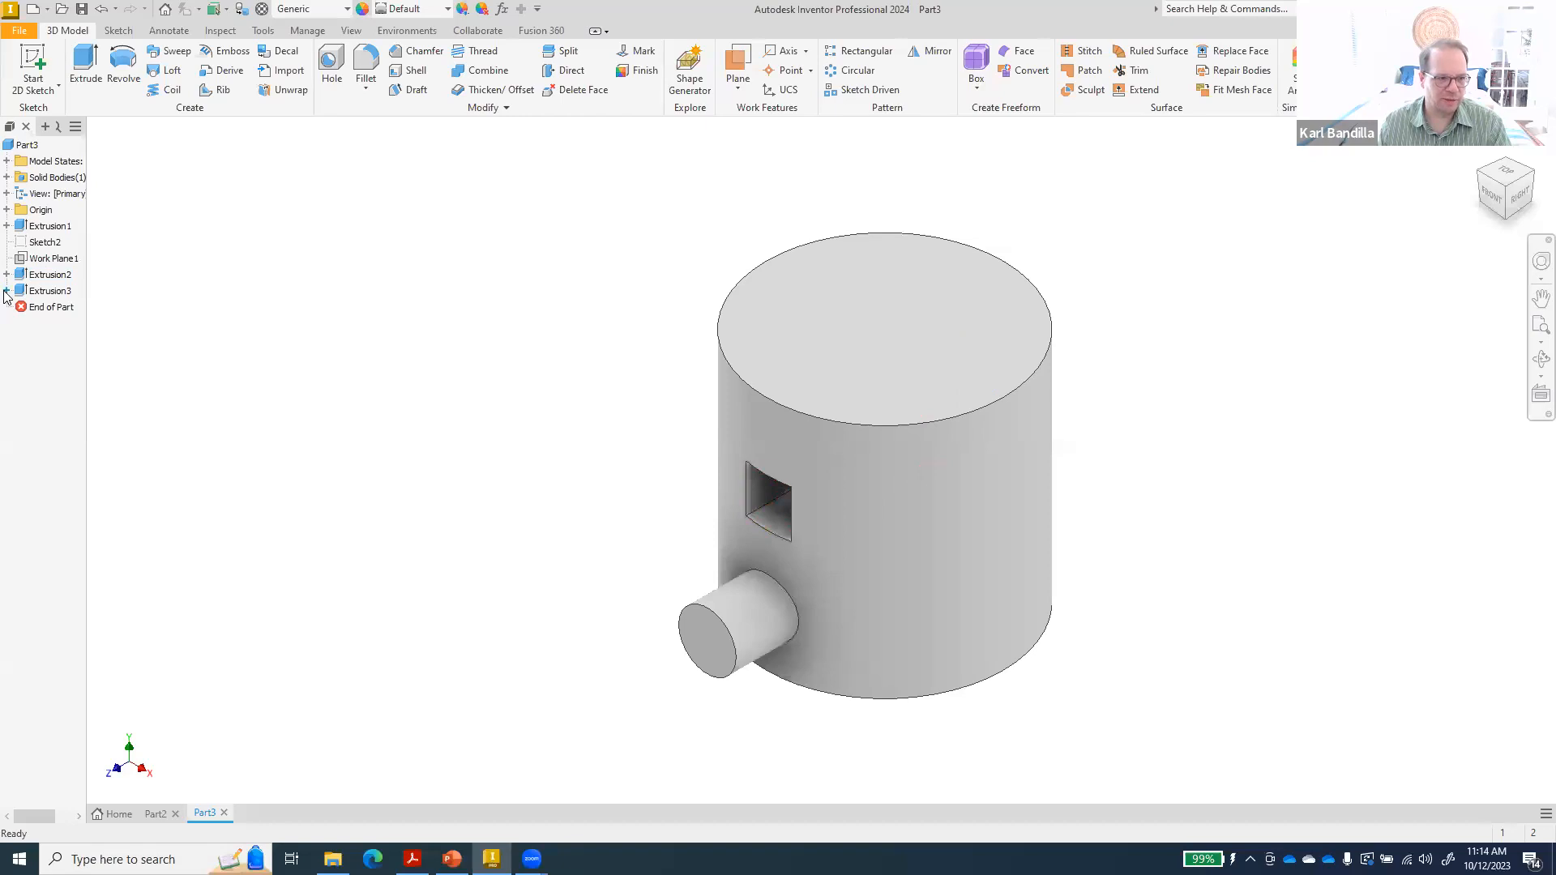
pyautogui.rightClick(45, 292)
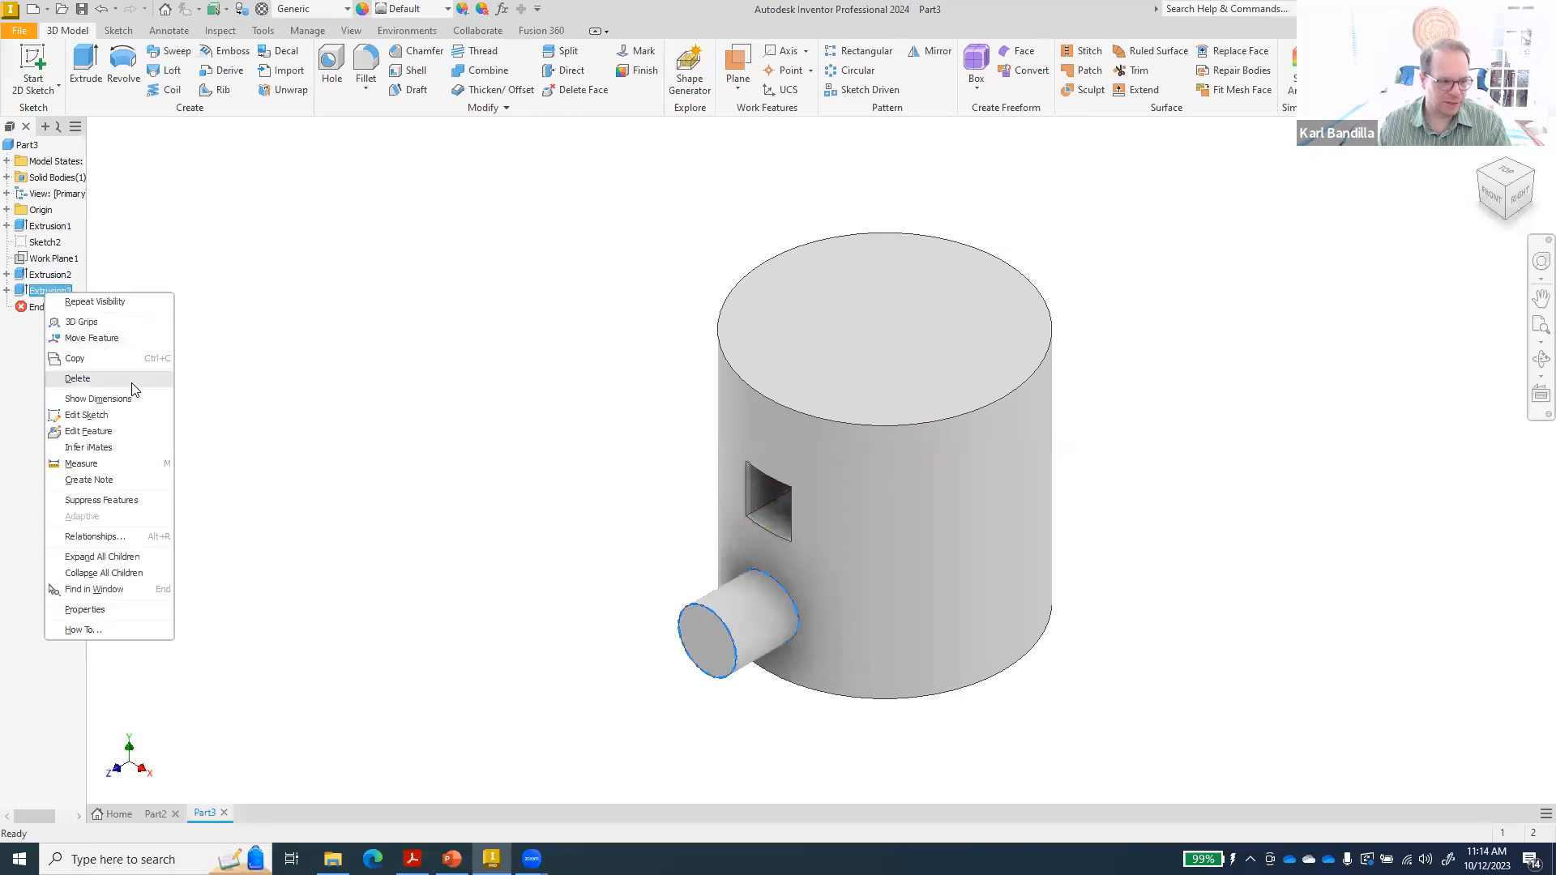
pyautogui.click(116, 504)
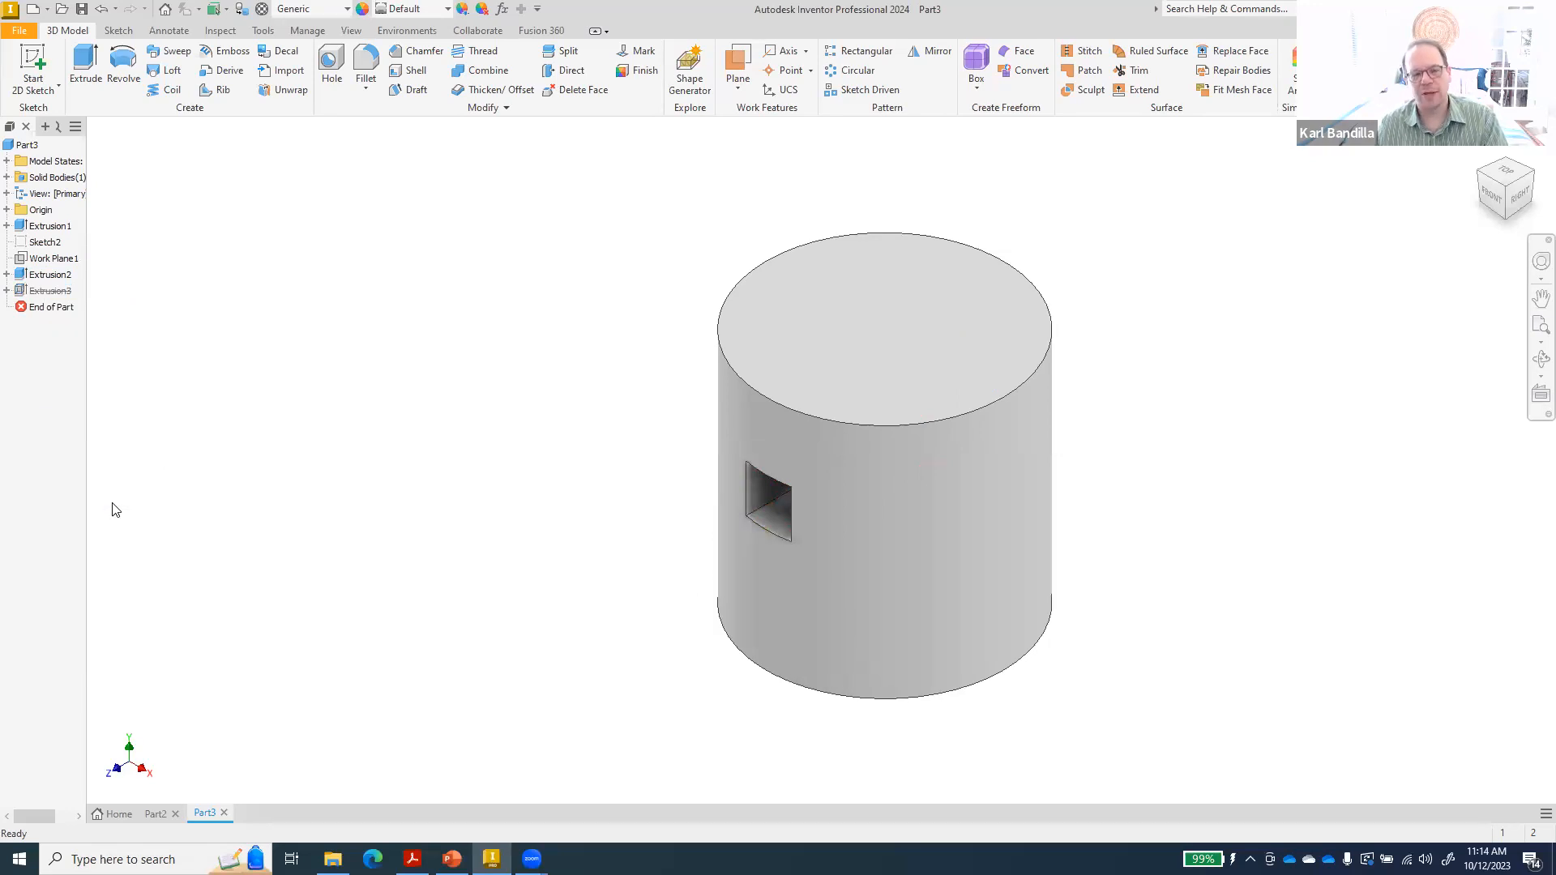
pyautogui.rightClick(47, 294)
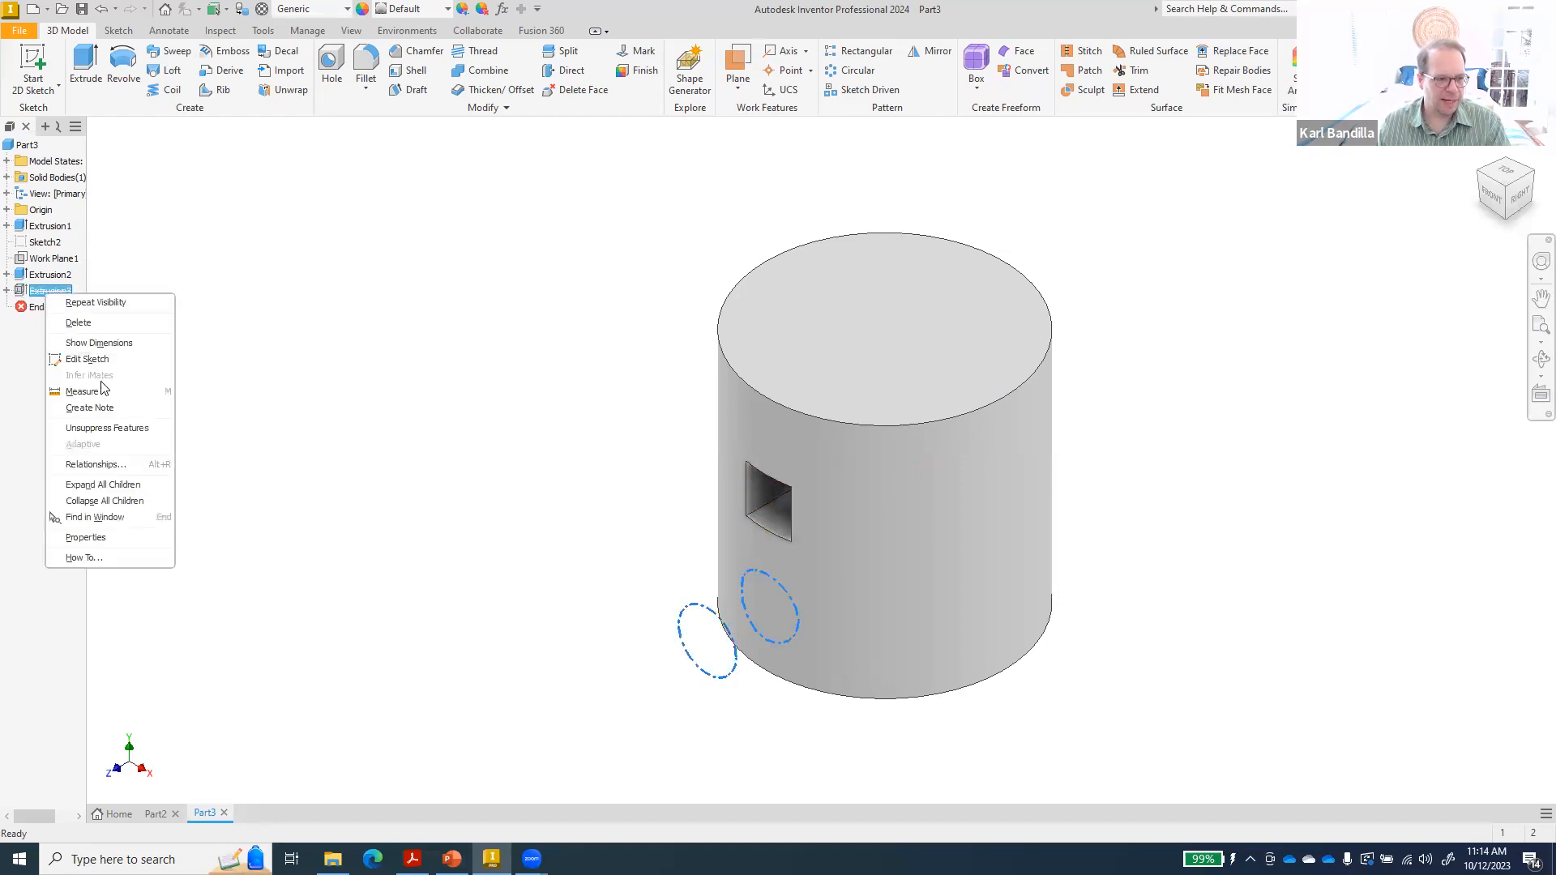
pyautogui.click(109, 429)
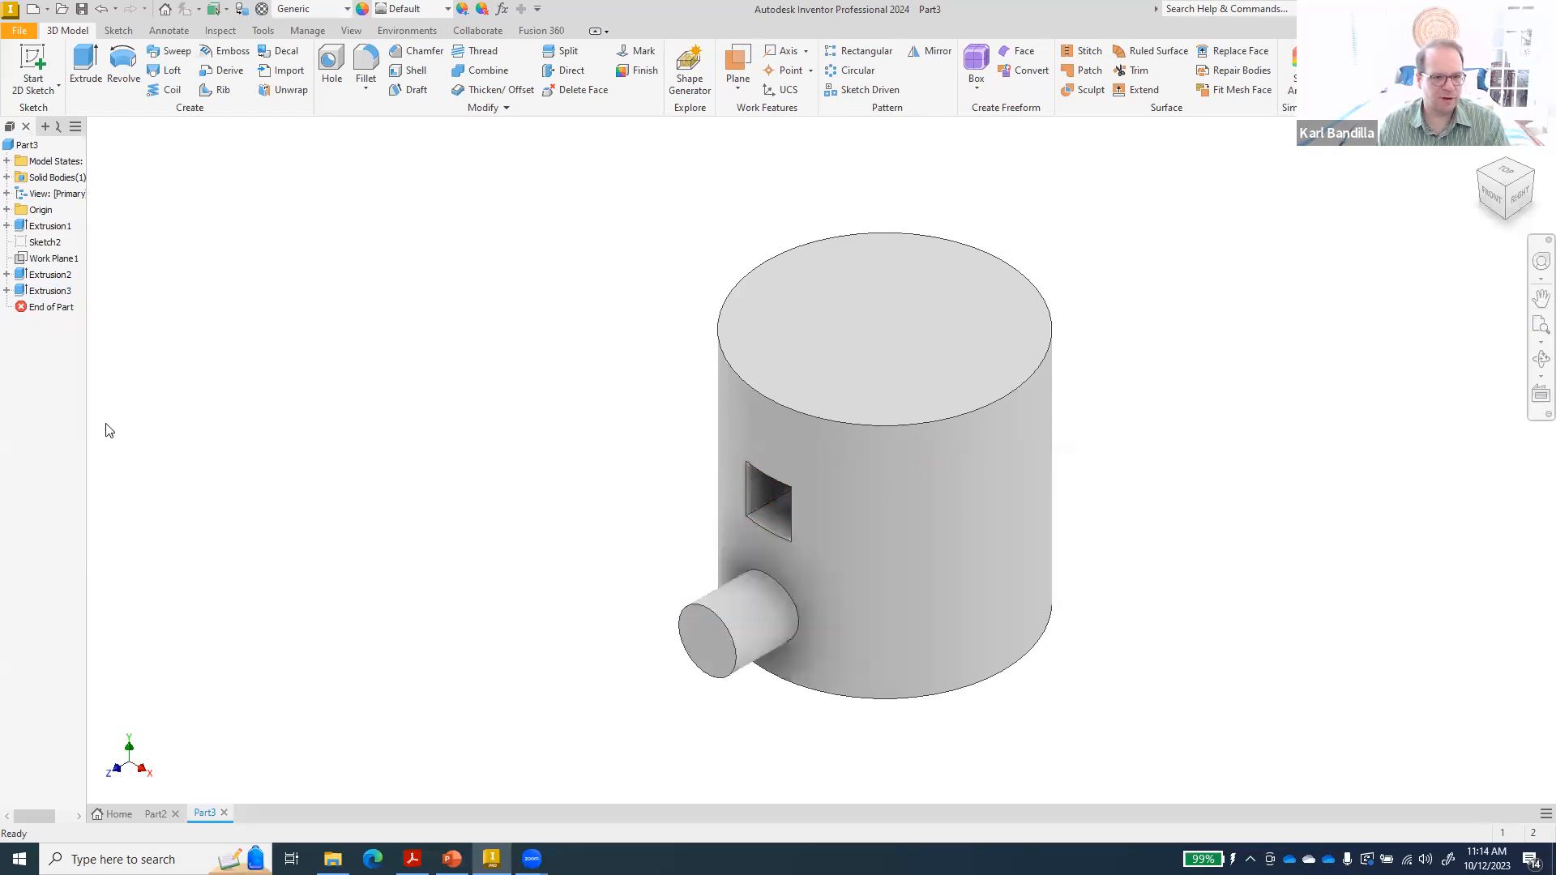
# - Suppress the rectangular cut in the cylinder's side, and unsuppress it again
pyautogui.rightClick(62, 280)
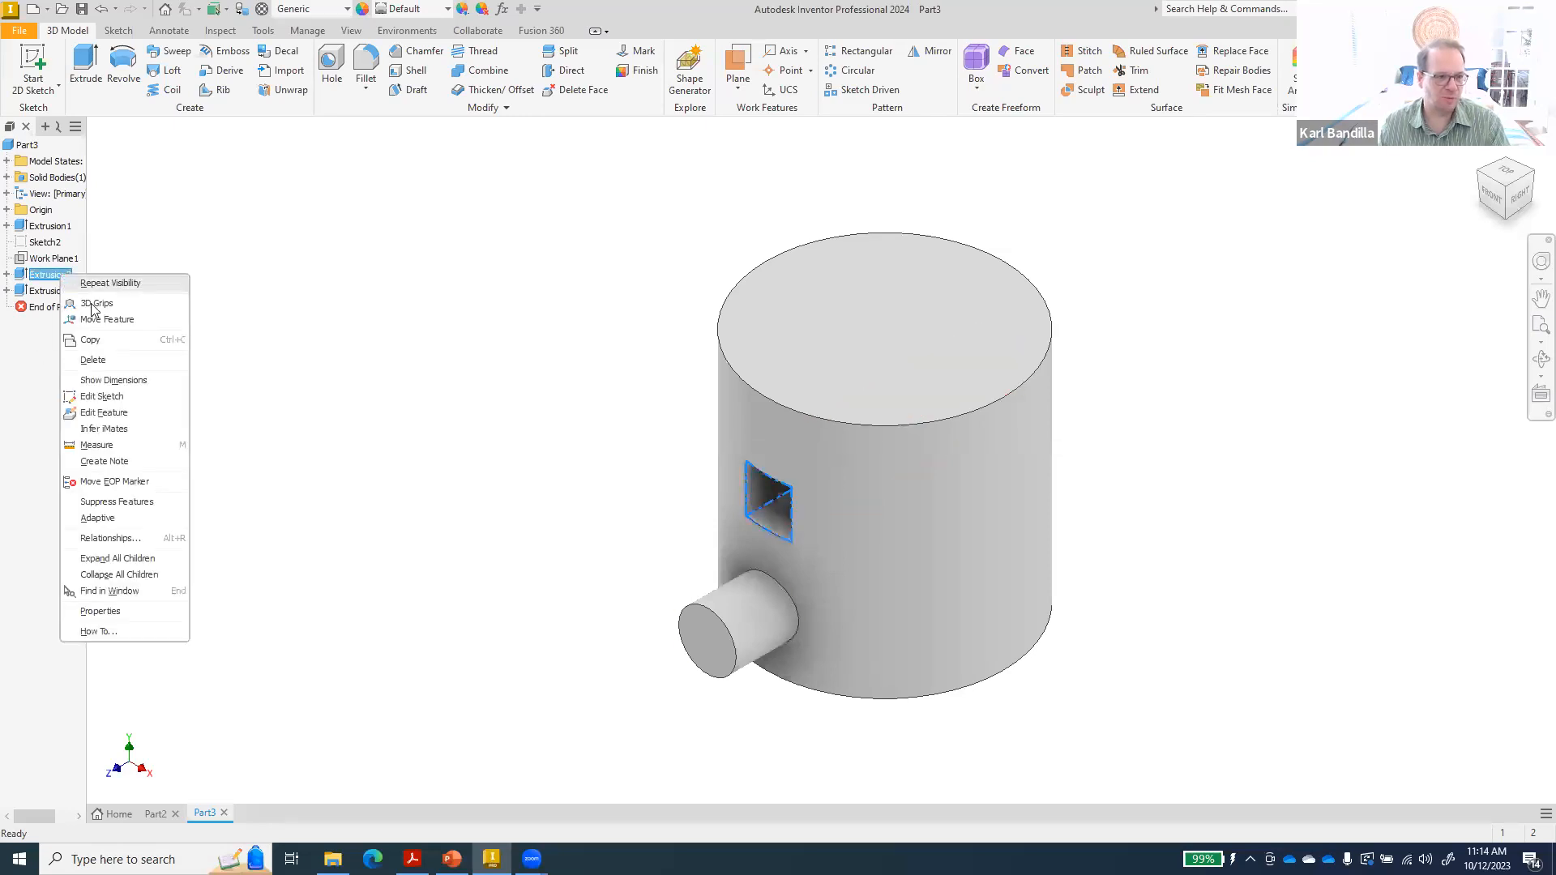
pyautogui.click(105, 503)
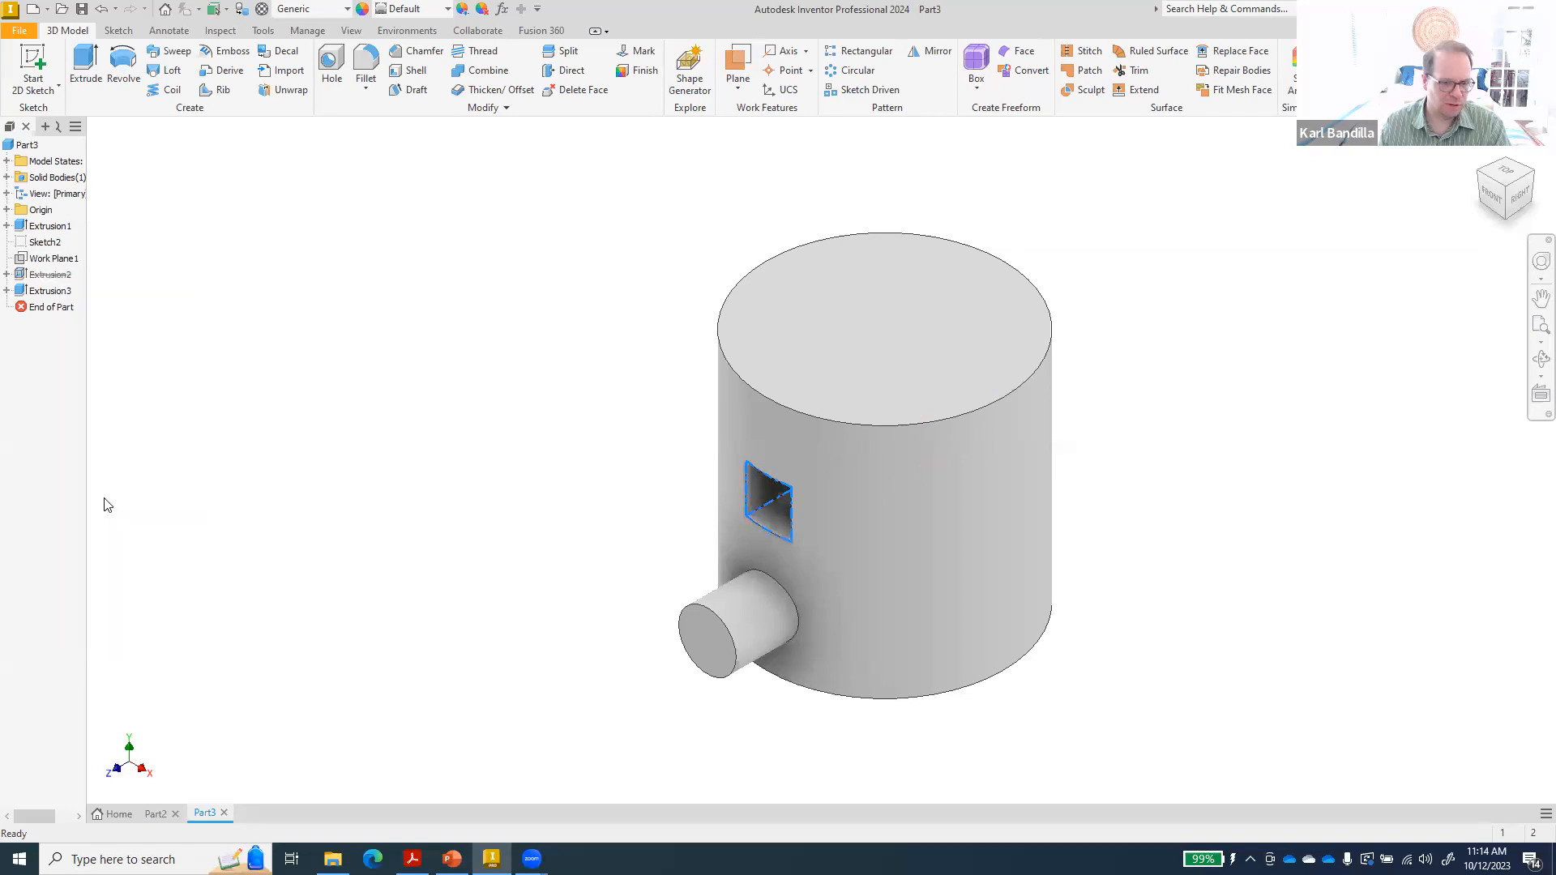
pyautogui.rightClick(51, 258)
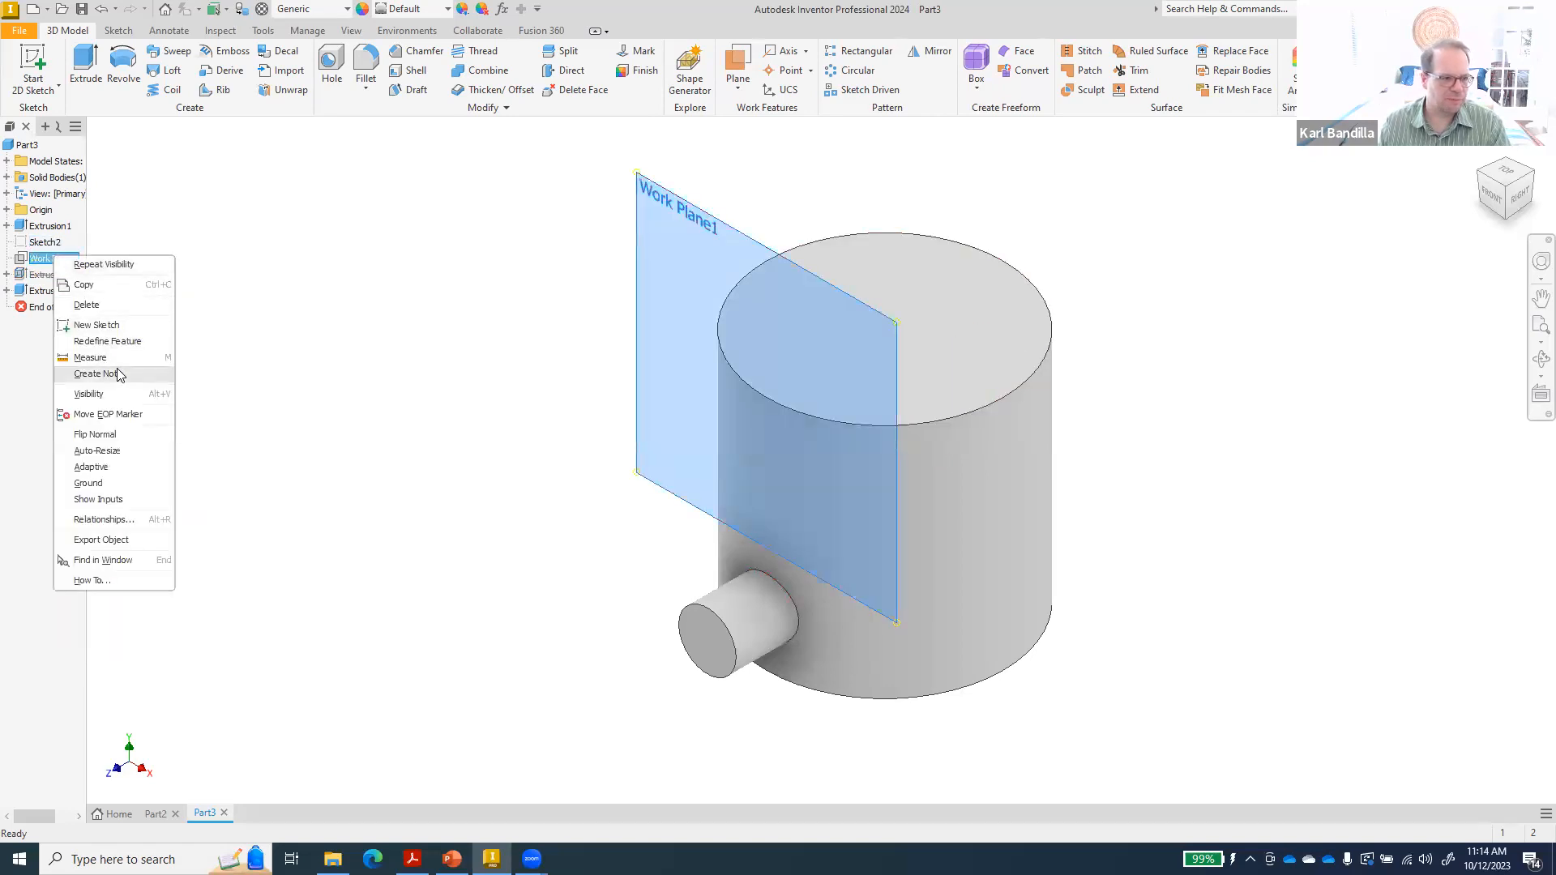
pyautogui.press('Escape')
pyautogui.rightClick(49, 273)
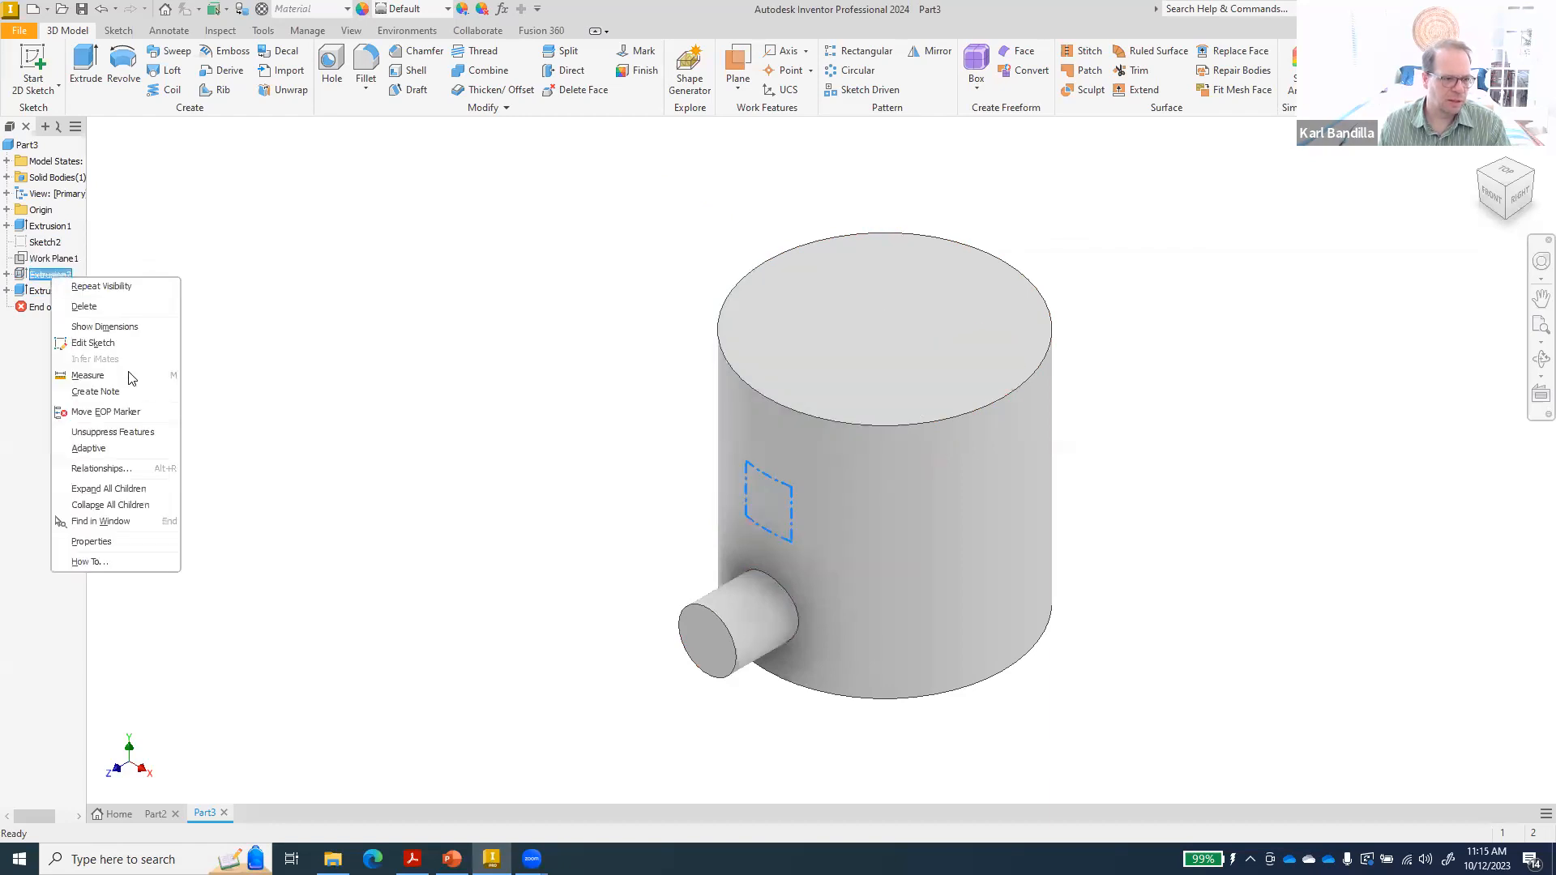
pyautogui.click(118, 432)
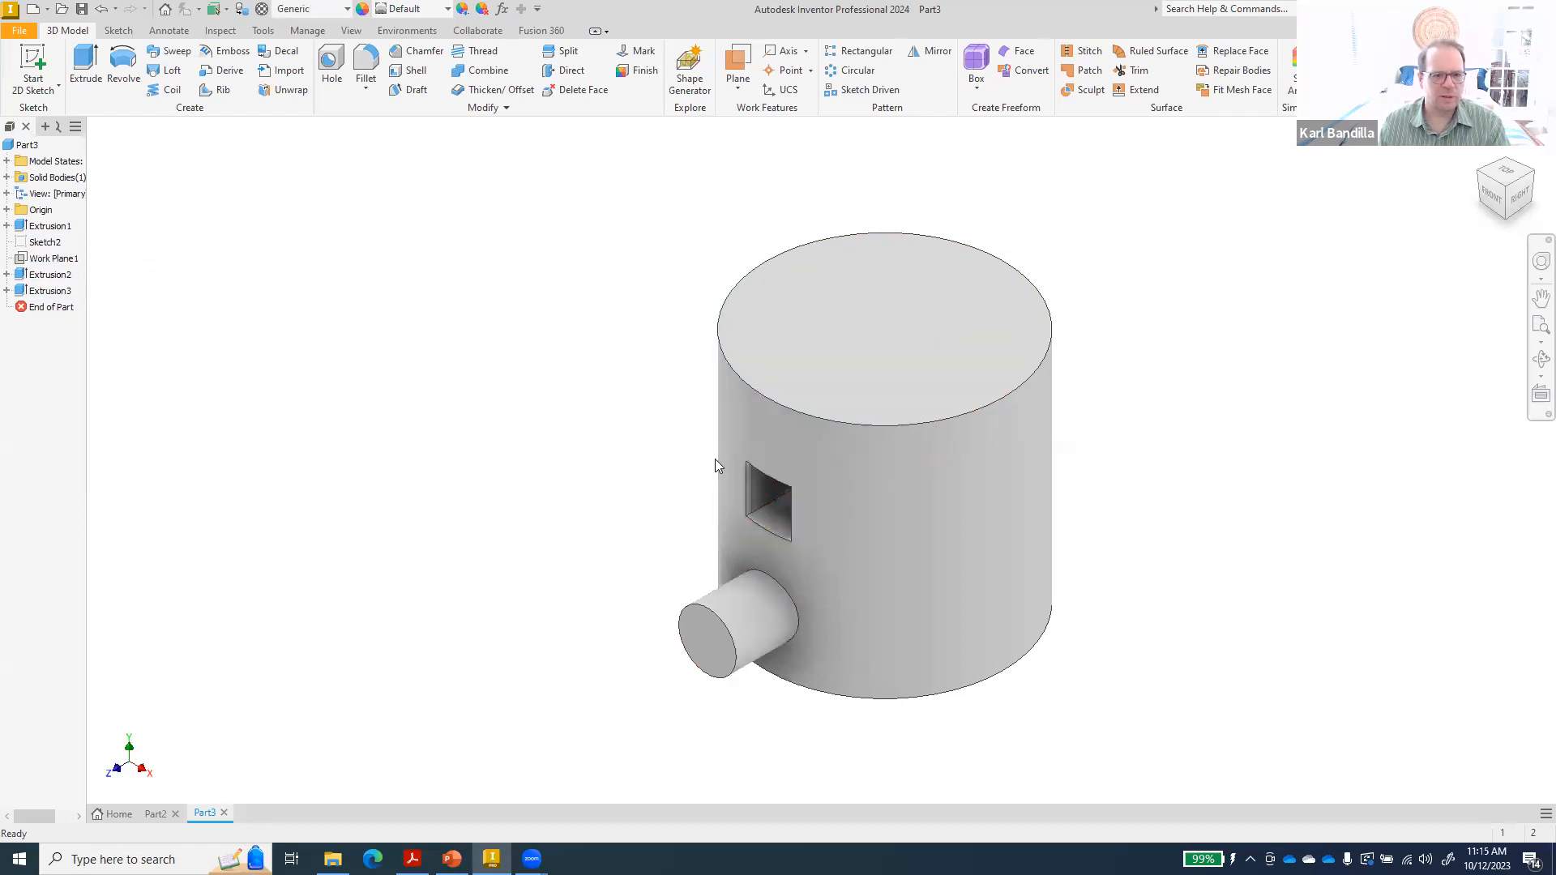
# - Suppress the base cylinder extrusion with its dependent features, and unsuppress them all again
pyautogui.rightClick(51, 226)
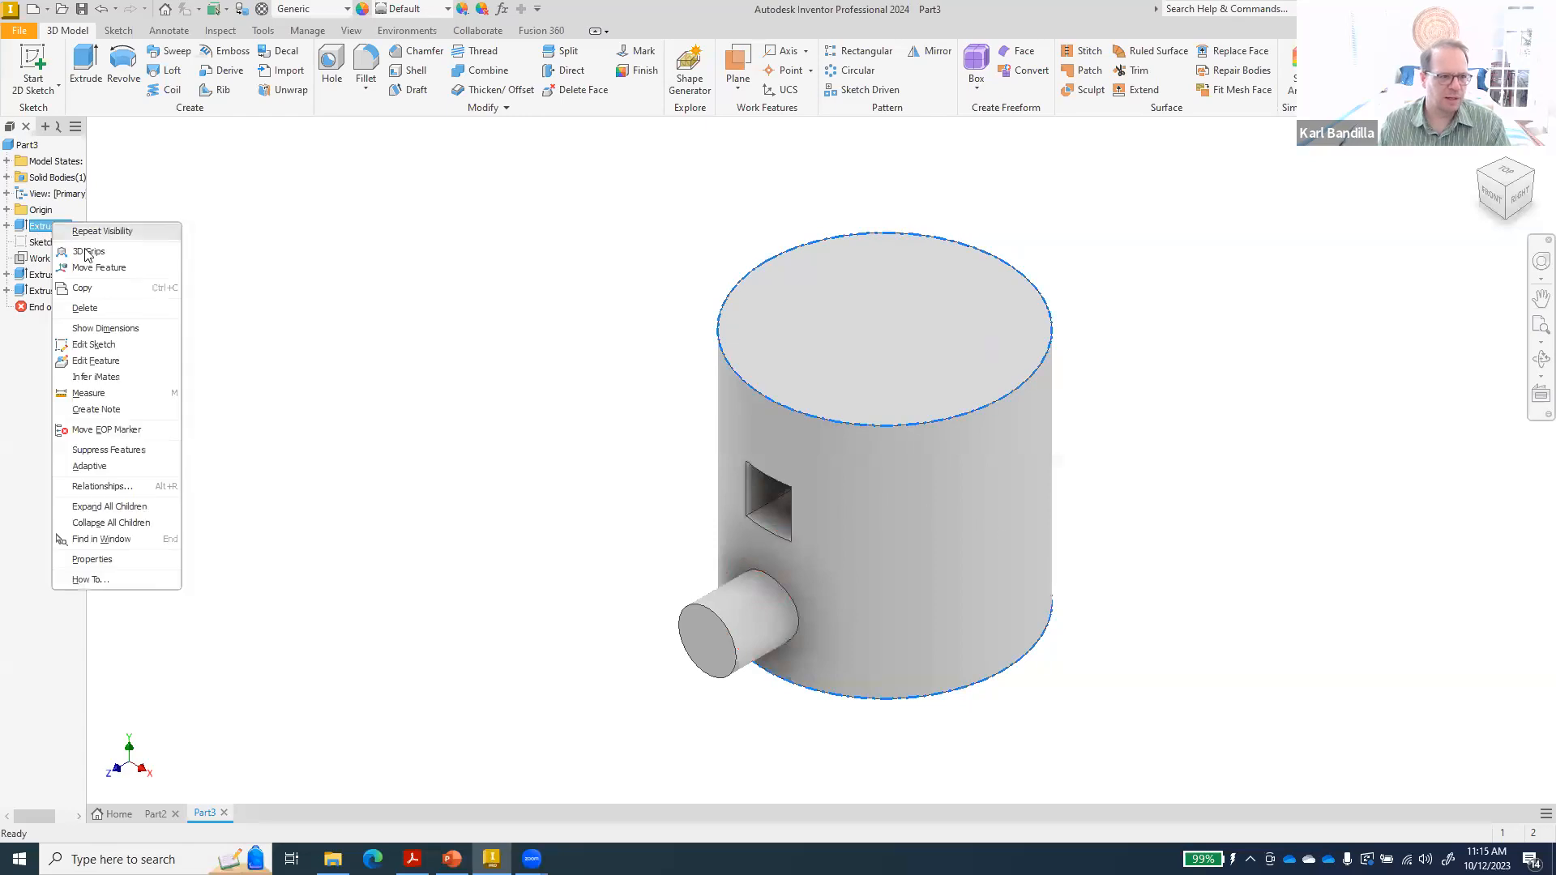
pyautogui.click(111, 451)
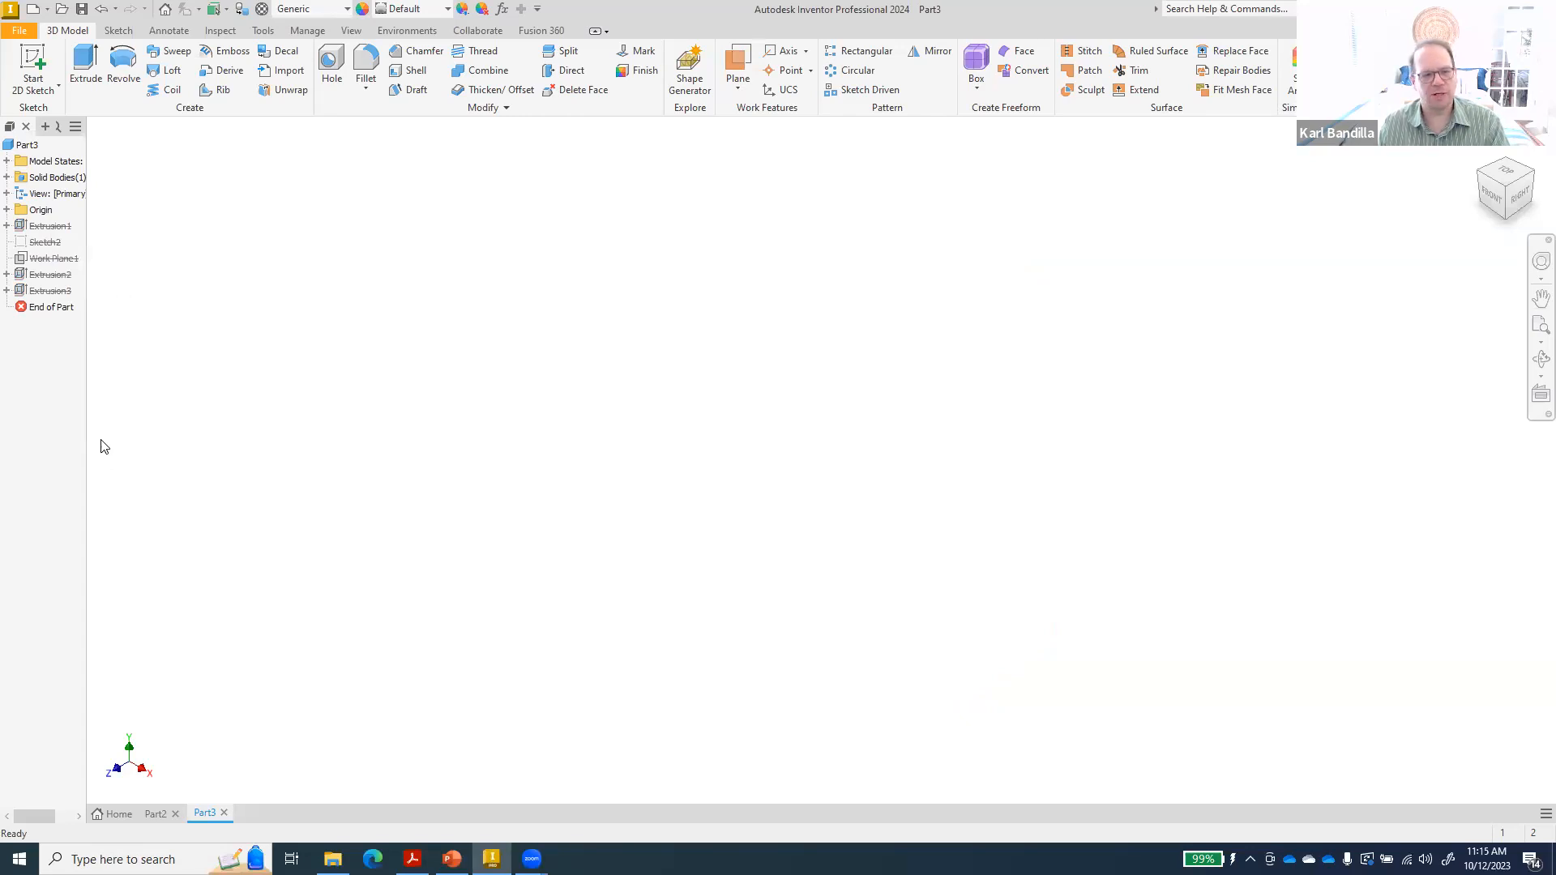
pyautogui.rightClick(57, 234)
pyautogui.click(112, 384)
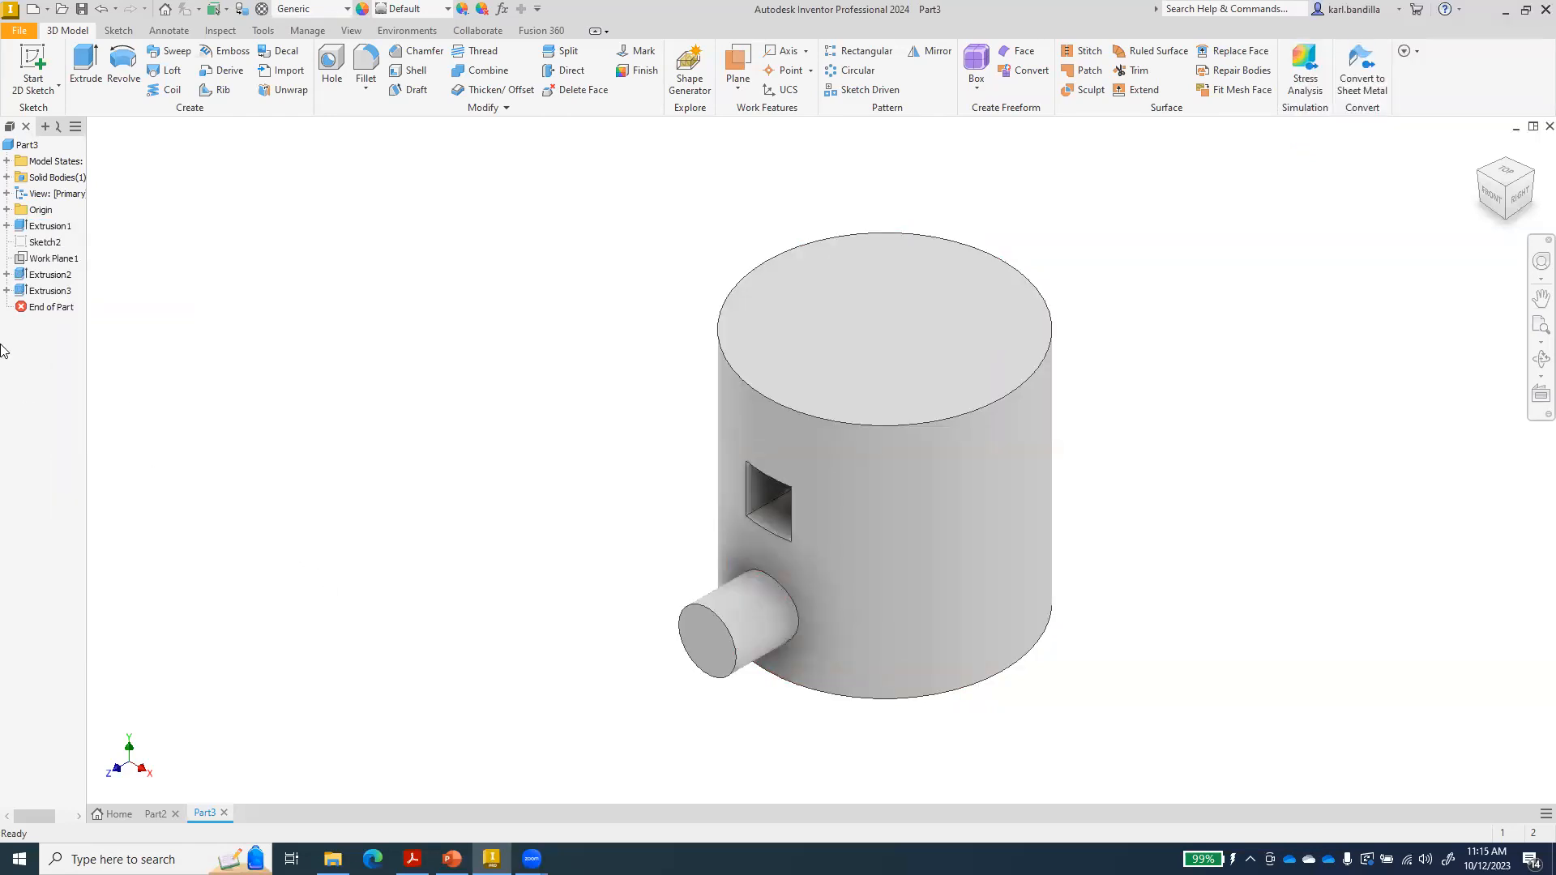
# - Open the rectangular cut's feature properties, look through its feature appearance options, and close them without changes
pyautogui.rightClick(53, 278)
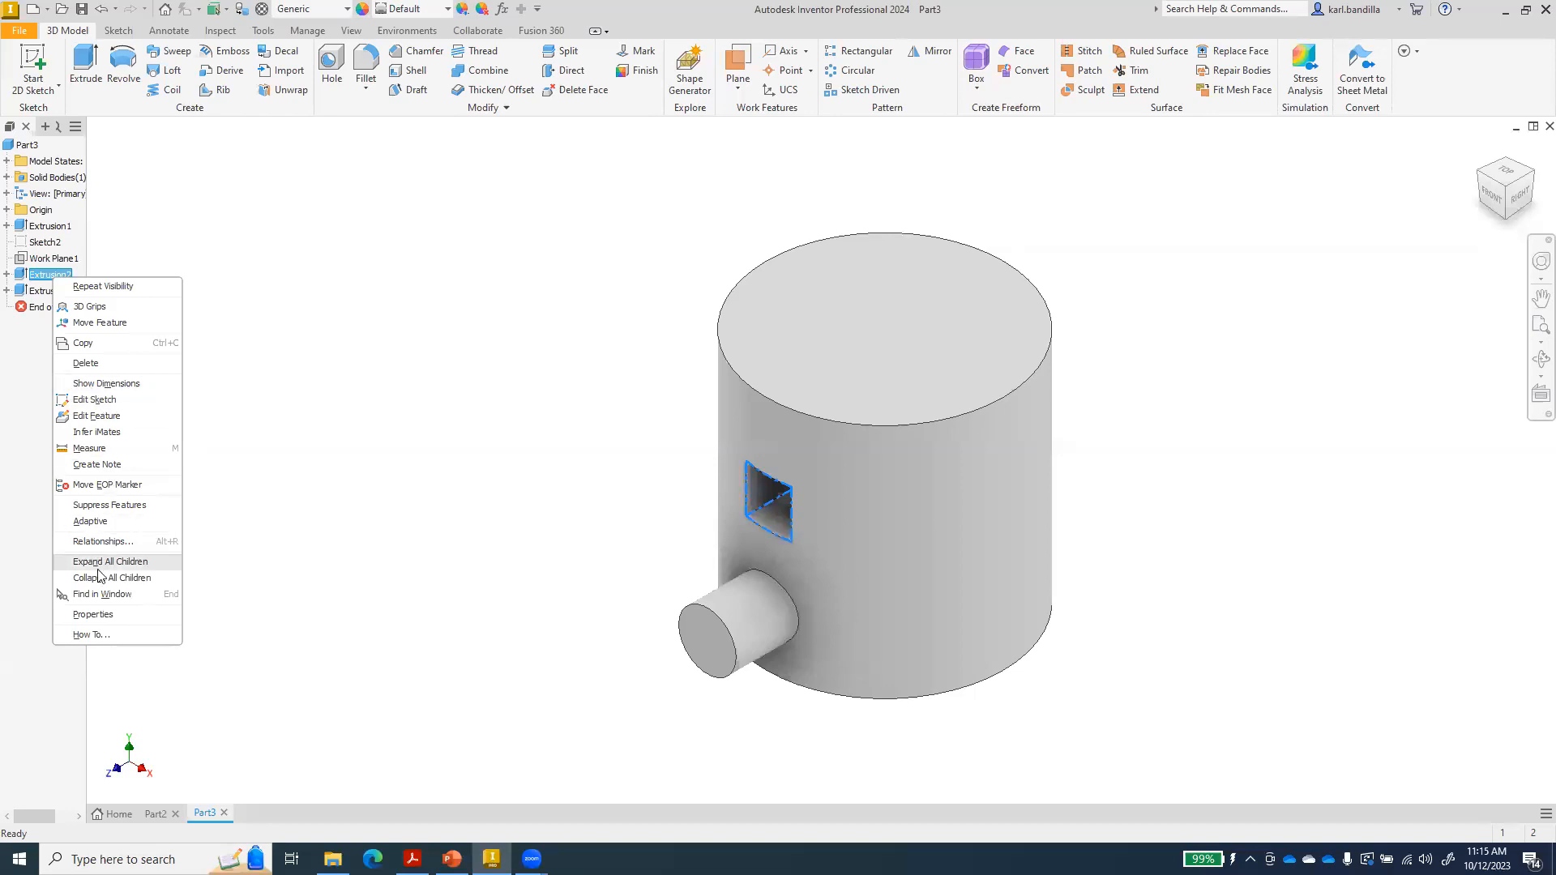
pyautogui.click(101, 615)
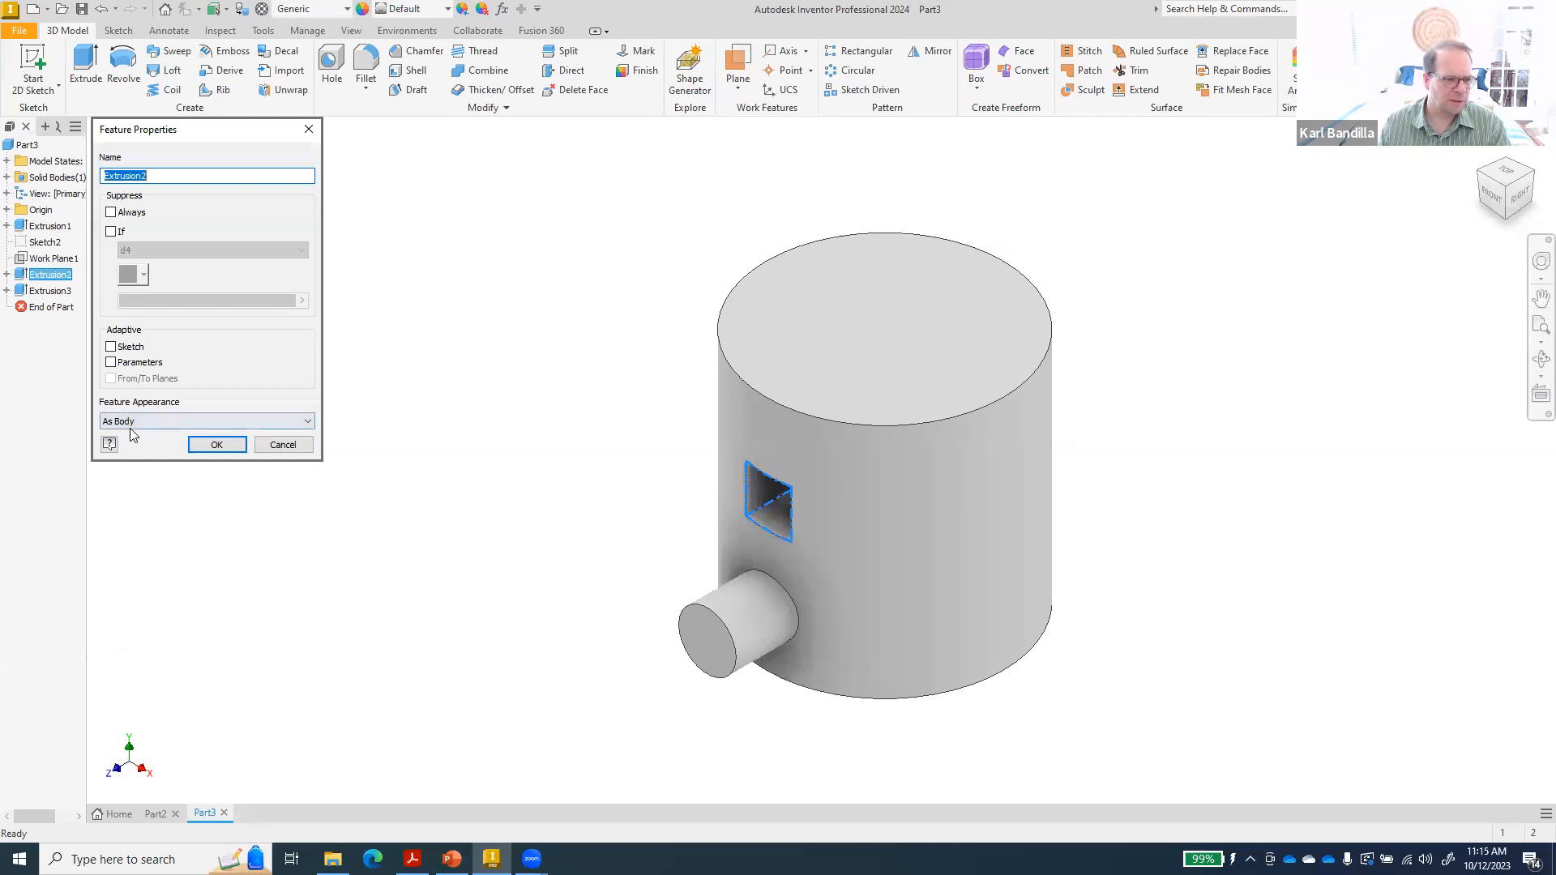
pyautogui.click(309, 420)
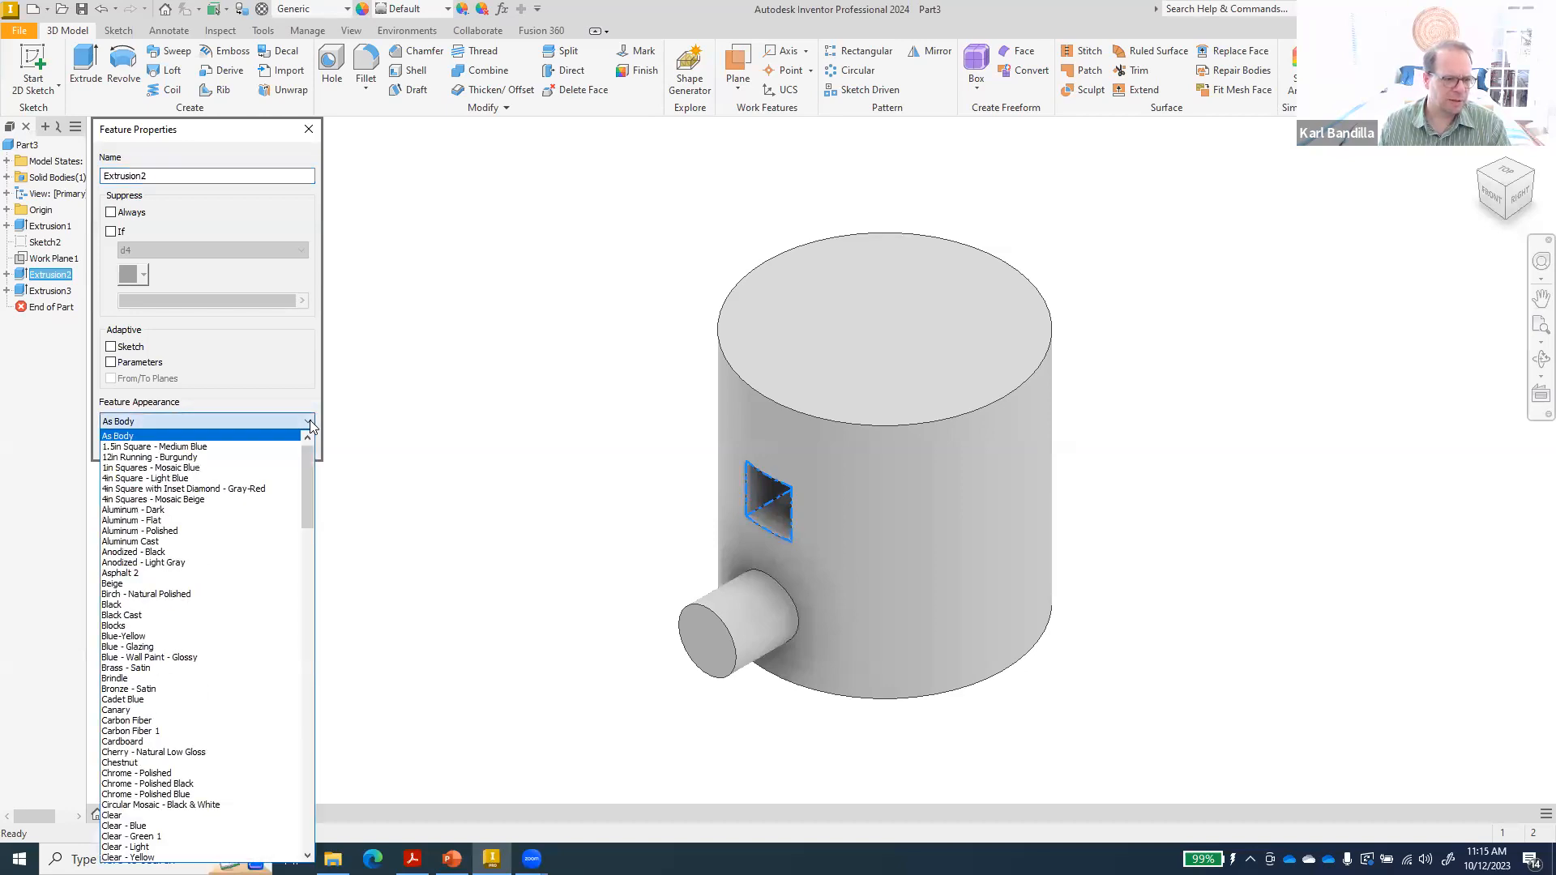
pyautogui.moveTo(309, 450); pyautogui.dragTo(400, 358)
pyautogui.click(401, 360)
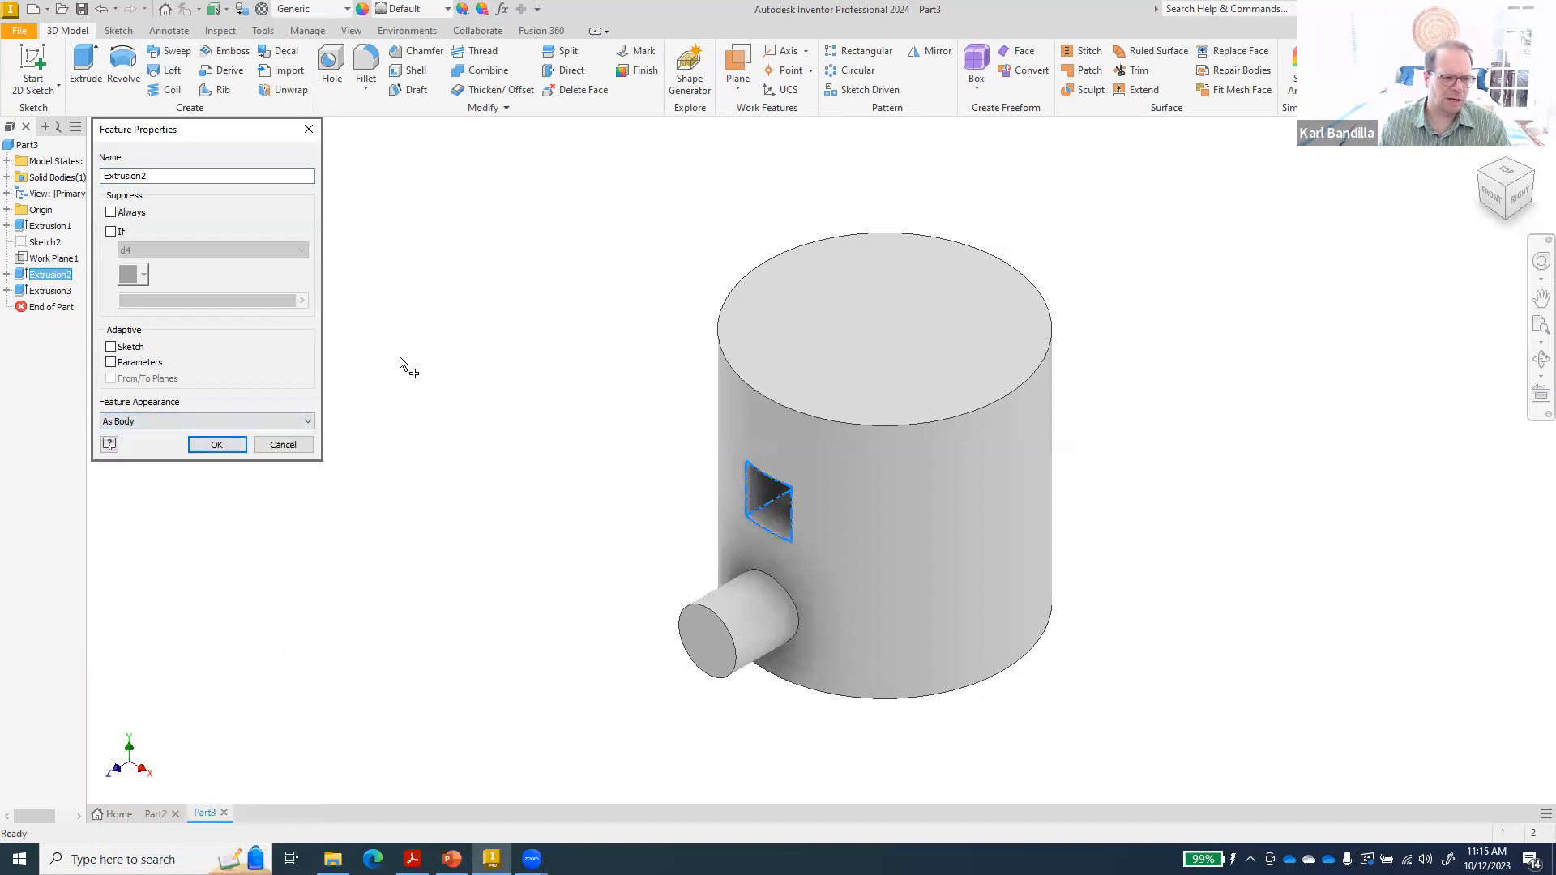
pyautogui.click(282, 445)
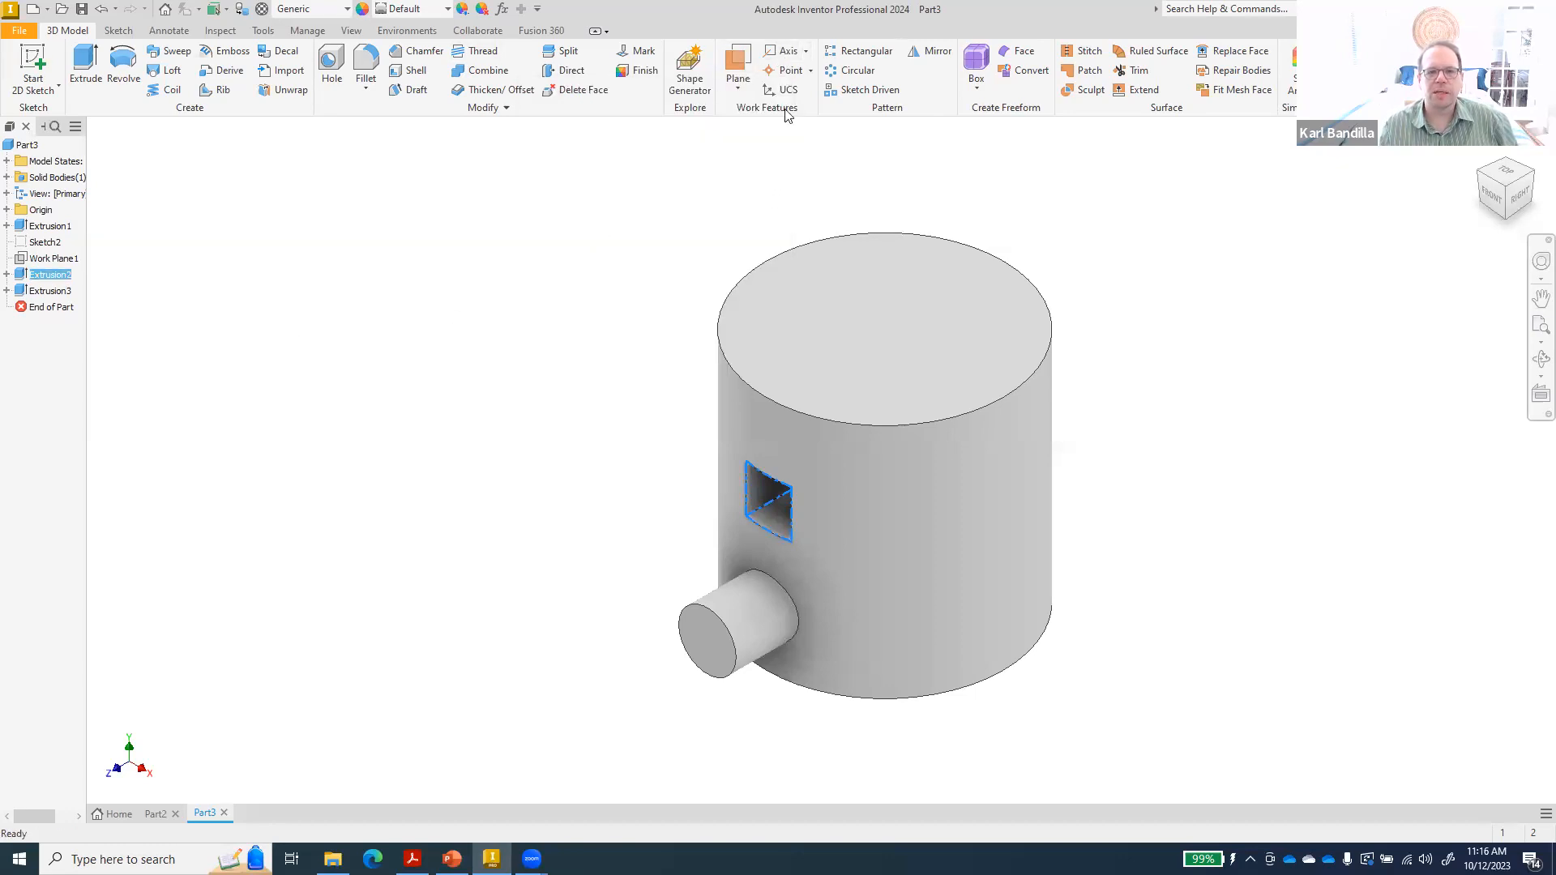
# - Switch to Part2 and create a work axis on the rear vertical edge of the block's left face
pyautogui.click(807, 53)
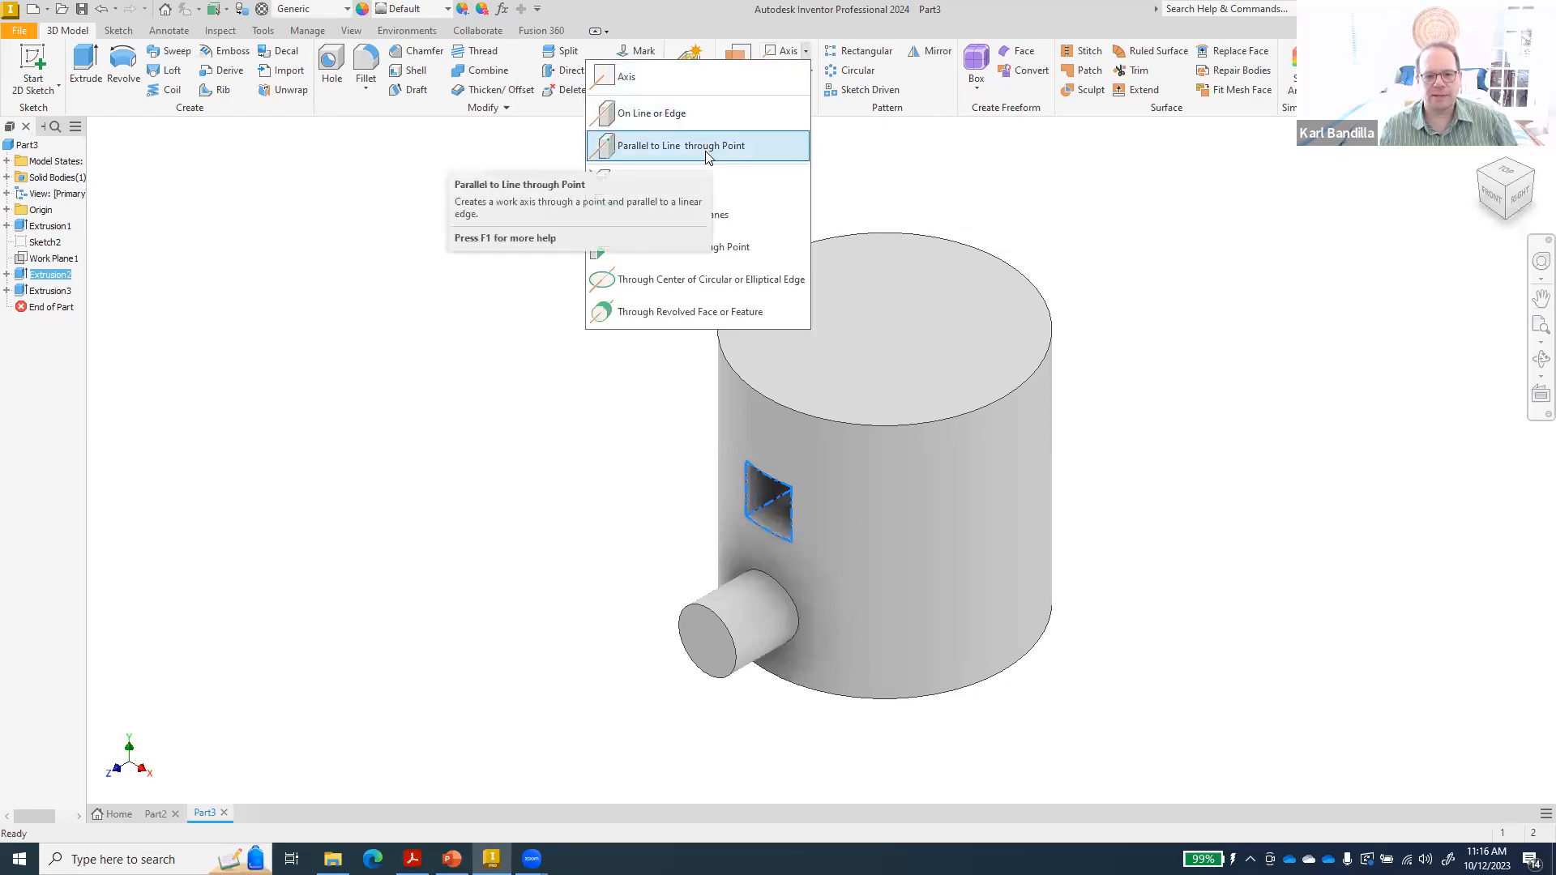
pyautogui.click(160, 818)
pyautogui.click(161, 818)
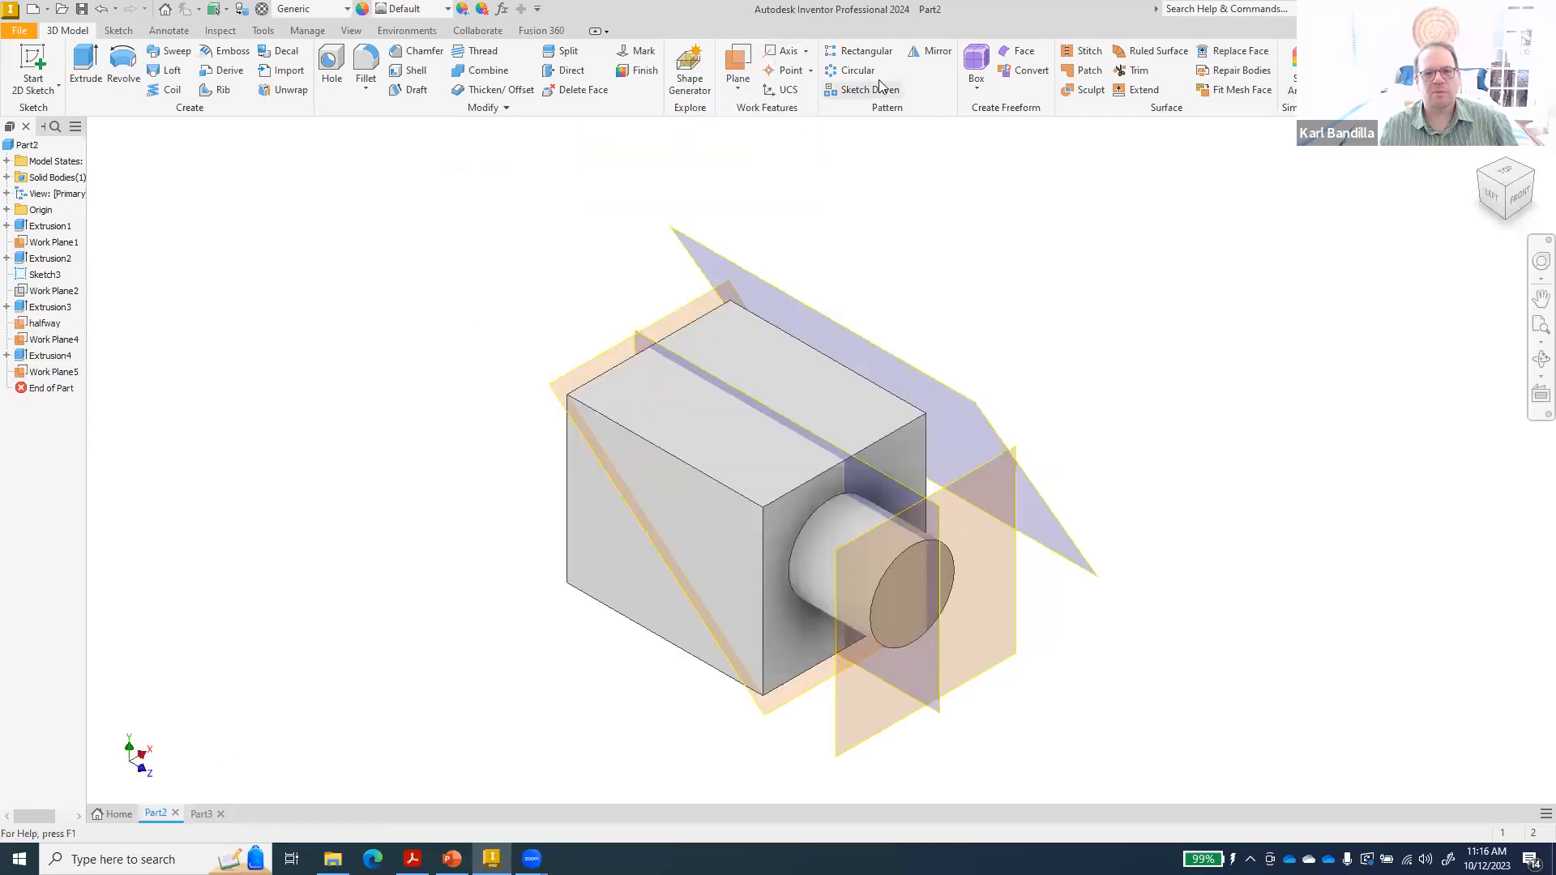
pyautogui.click(807, 52)
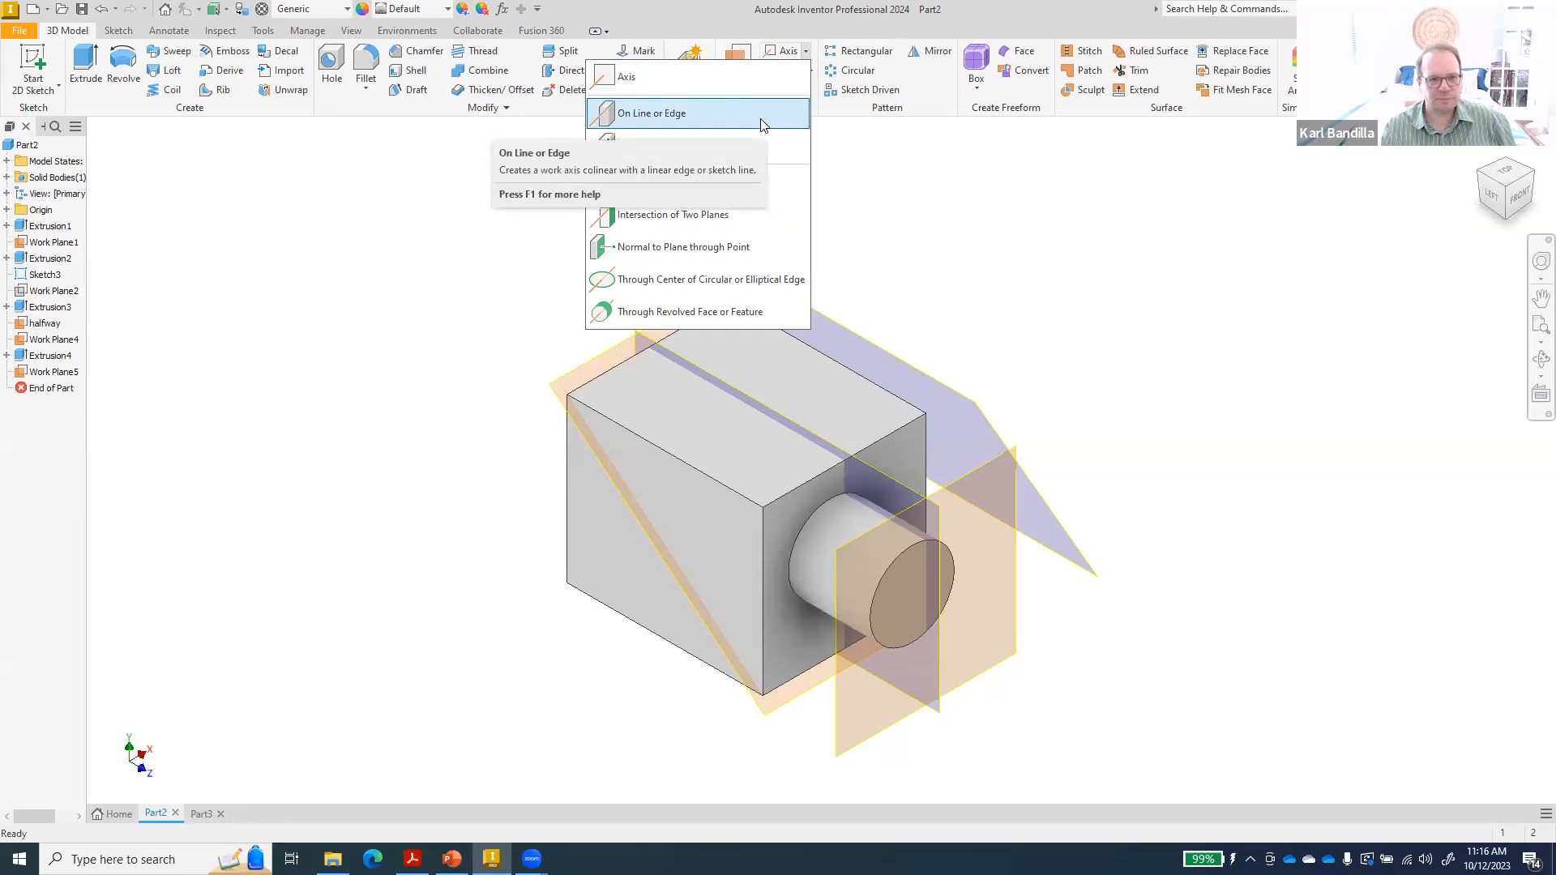
pyautogui.click(669, 121)
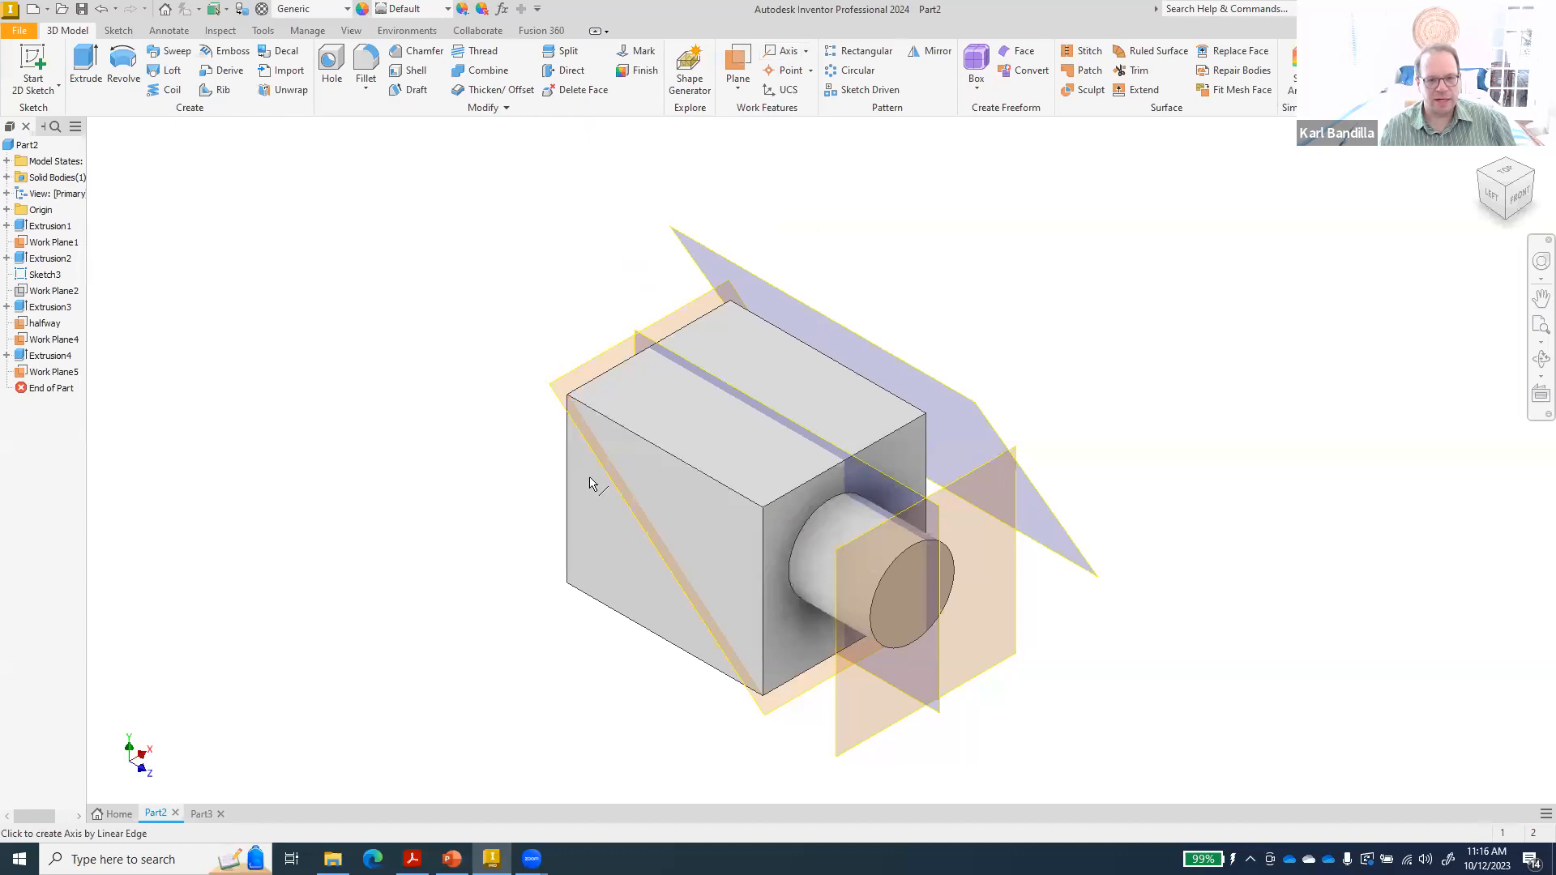
pyautogui.click(565, 500)
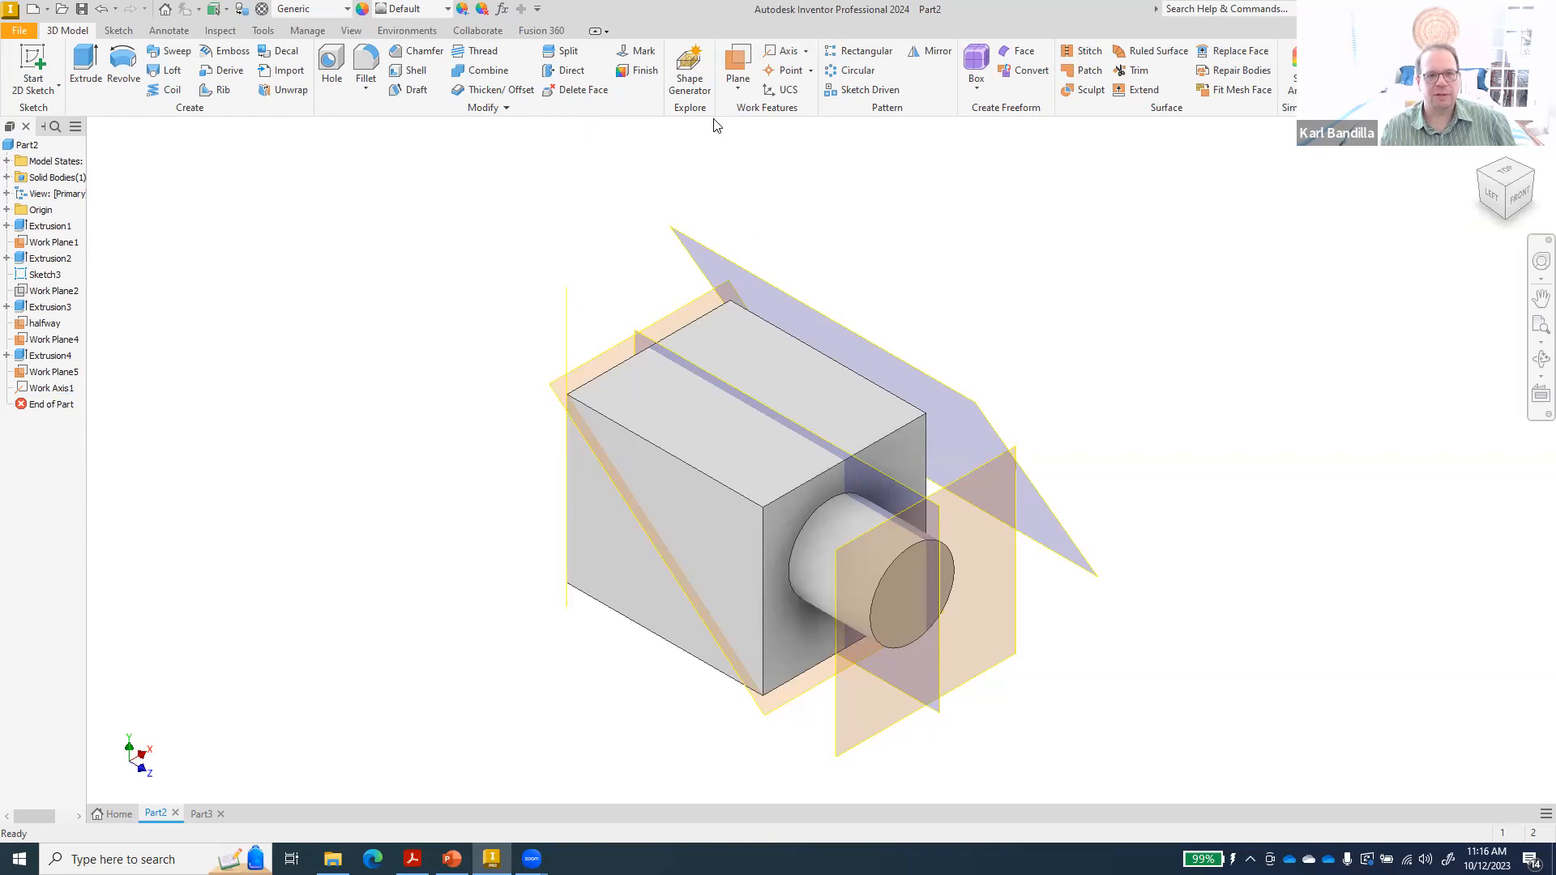
# - Create a work axis parallel to the block's rear top edge, passing through the lower rear corner of its left face
pyautogui.click(737, 90)
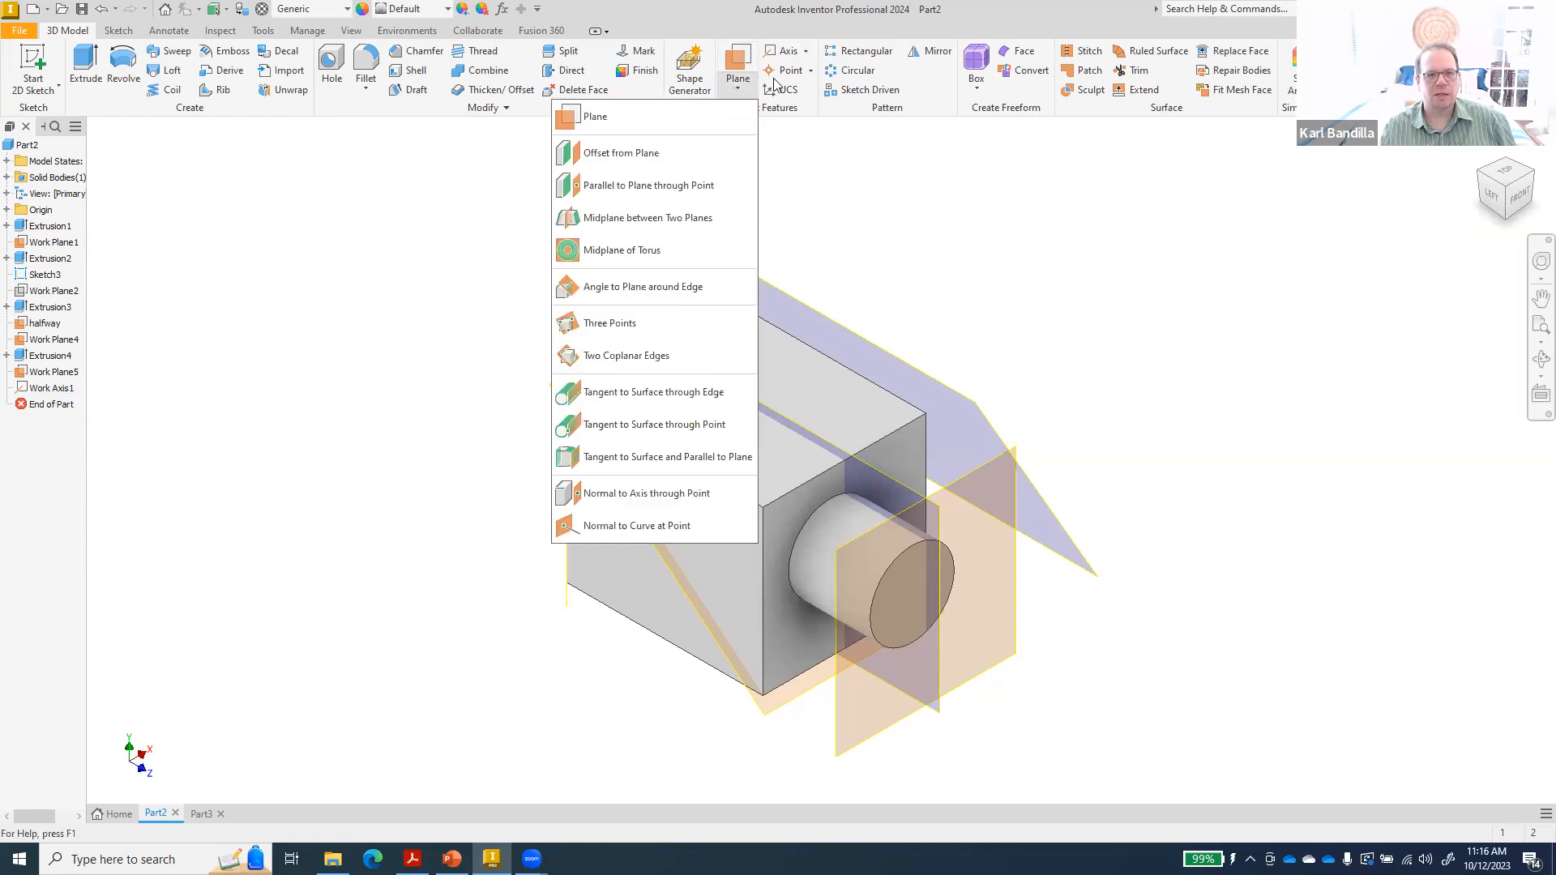
pyautogui.click(807, 53)
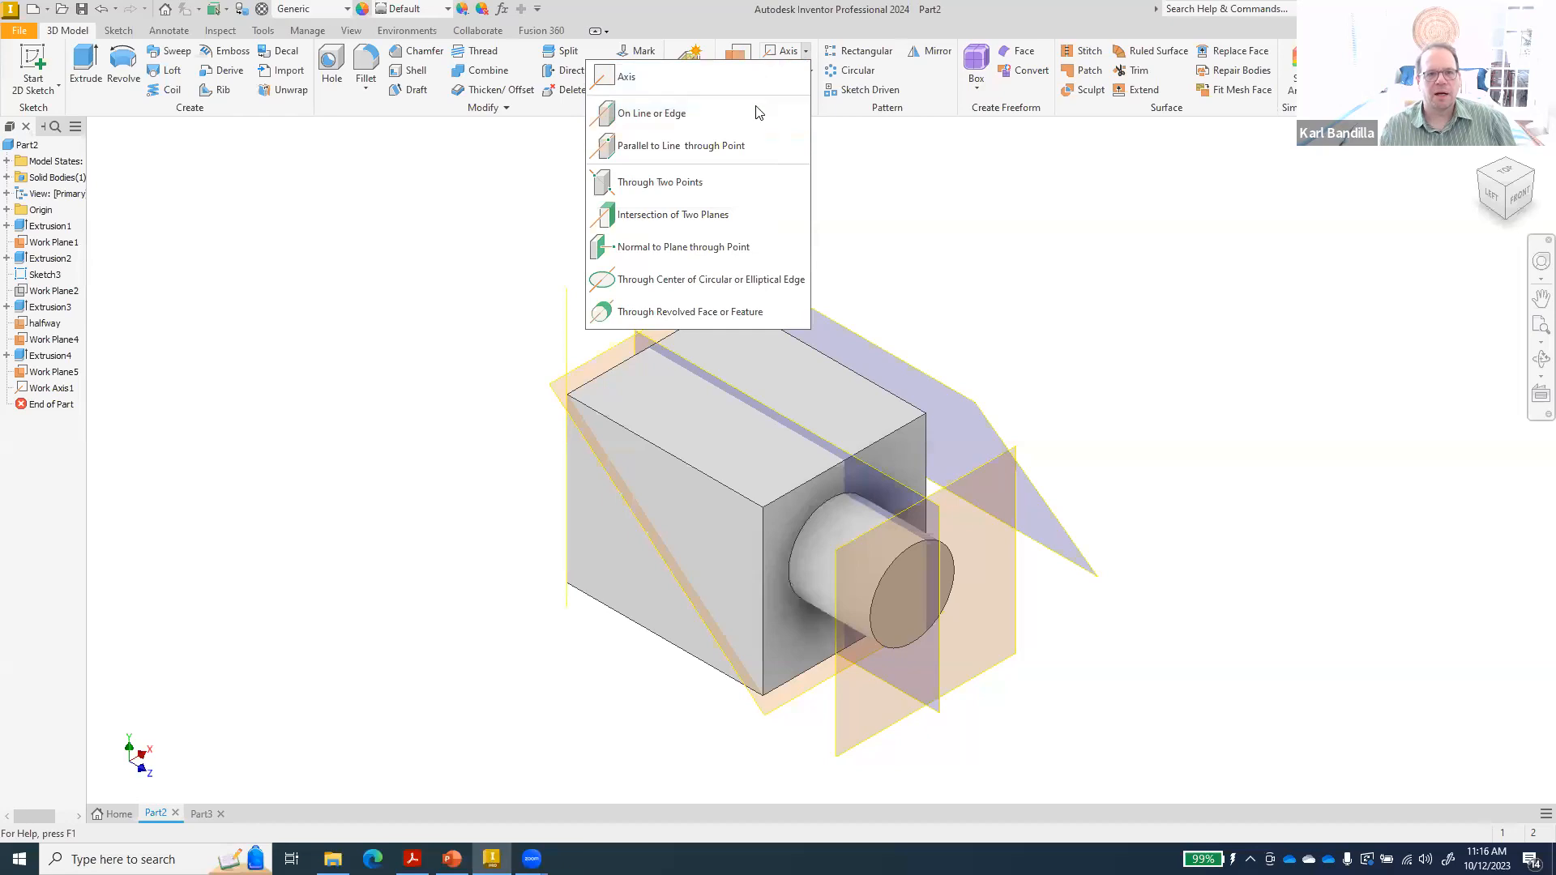
pyautogui.click(736, 148)
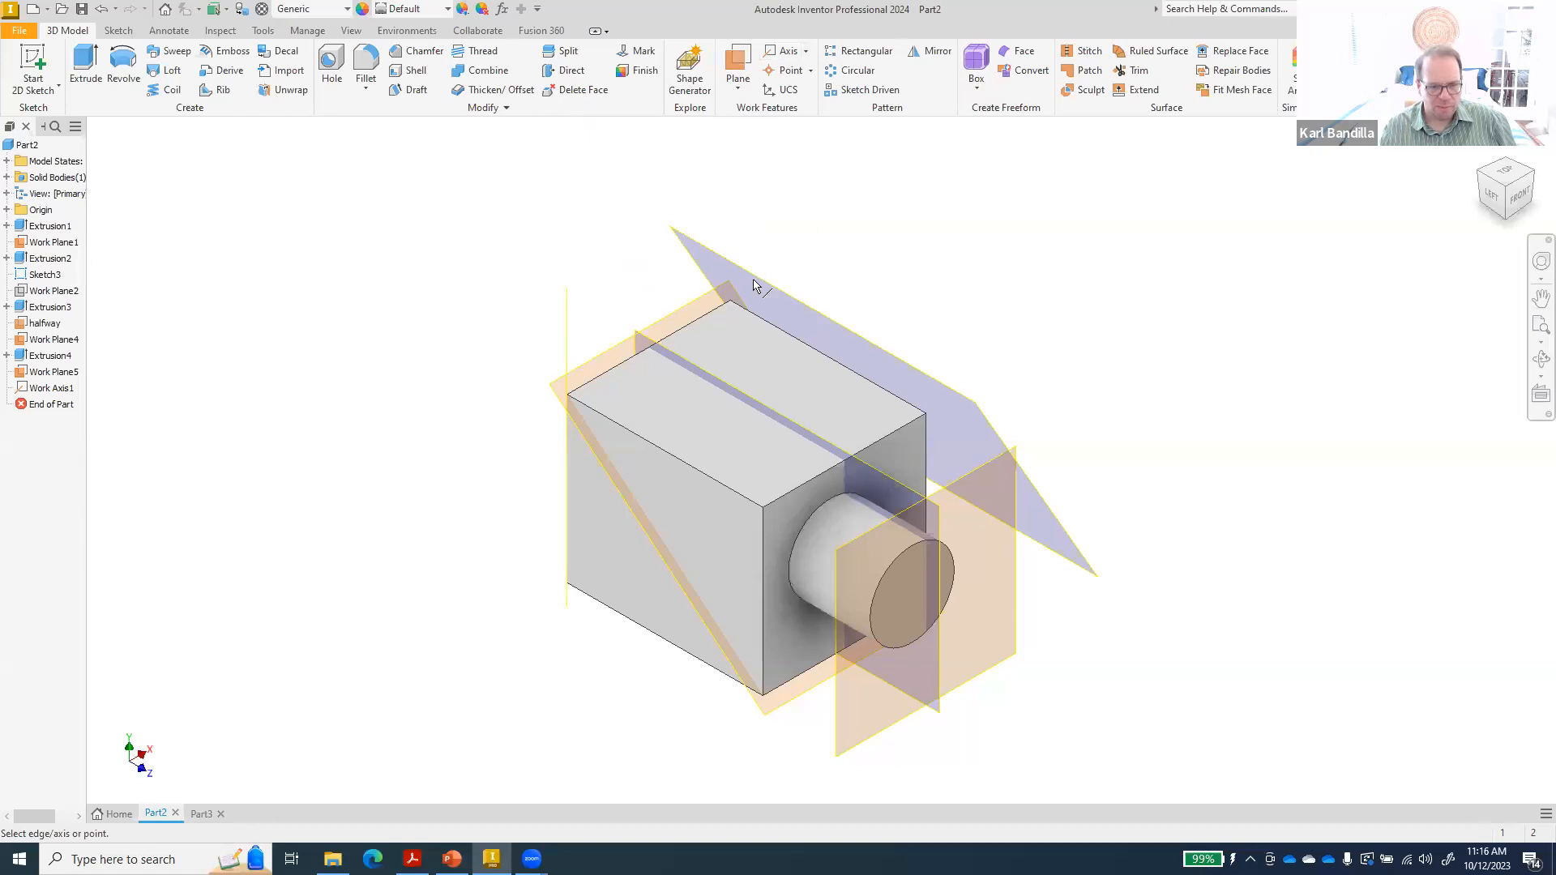
pyautogui.click(605, 374)
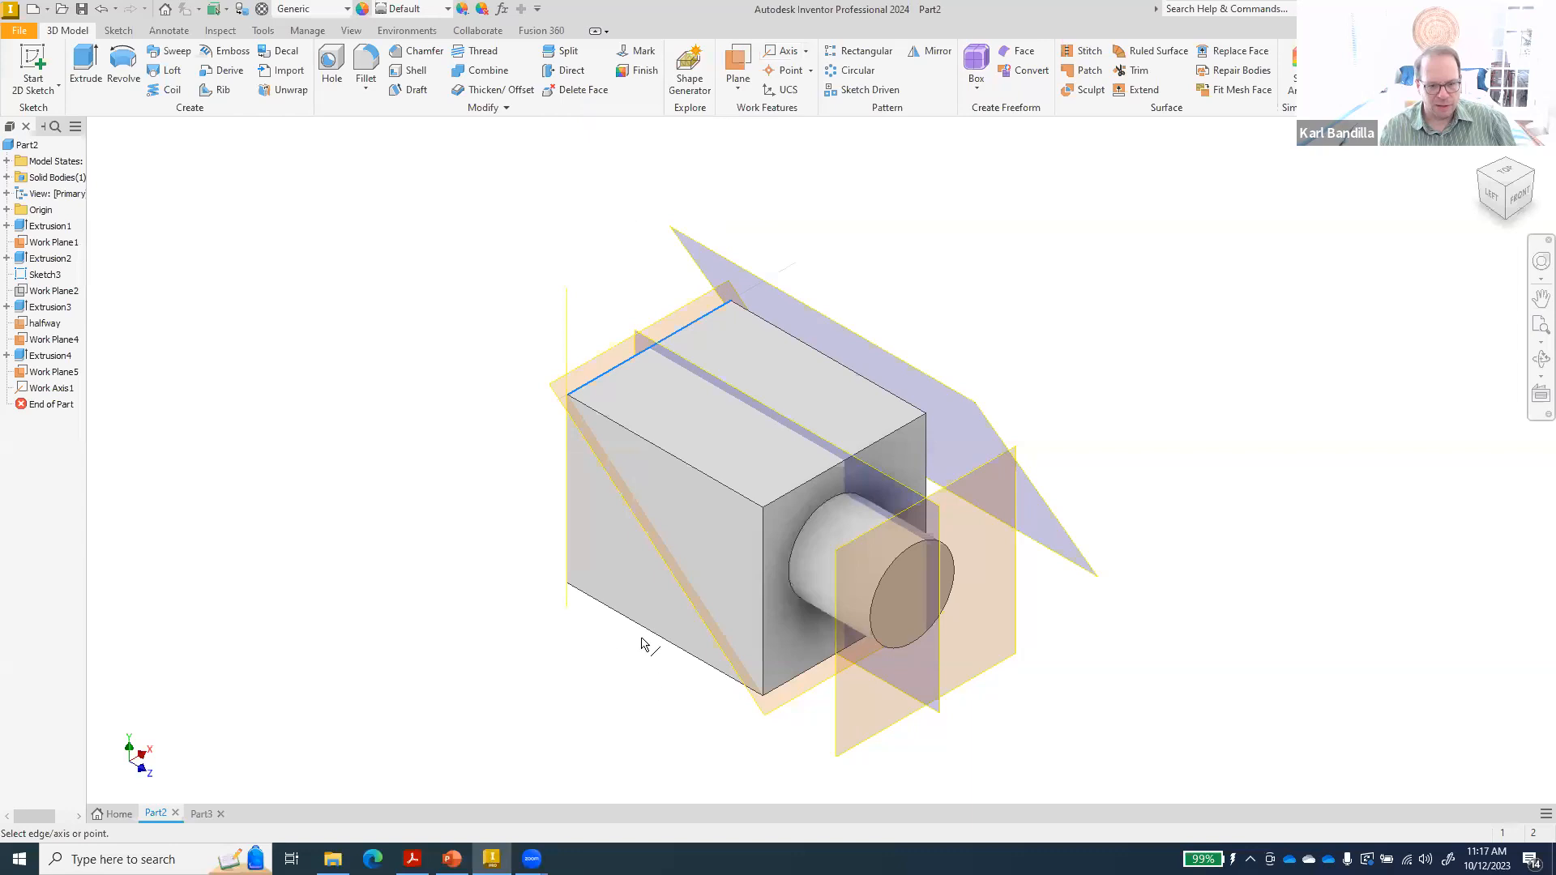
pyautogui.click(570, 585)
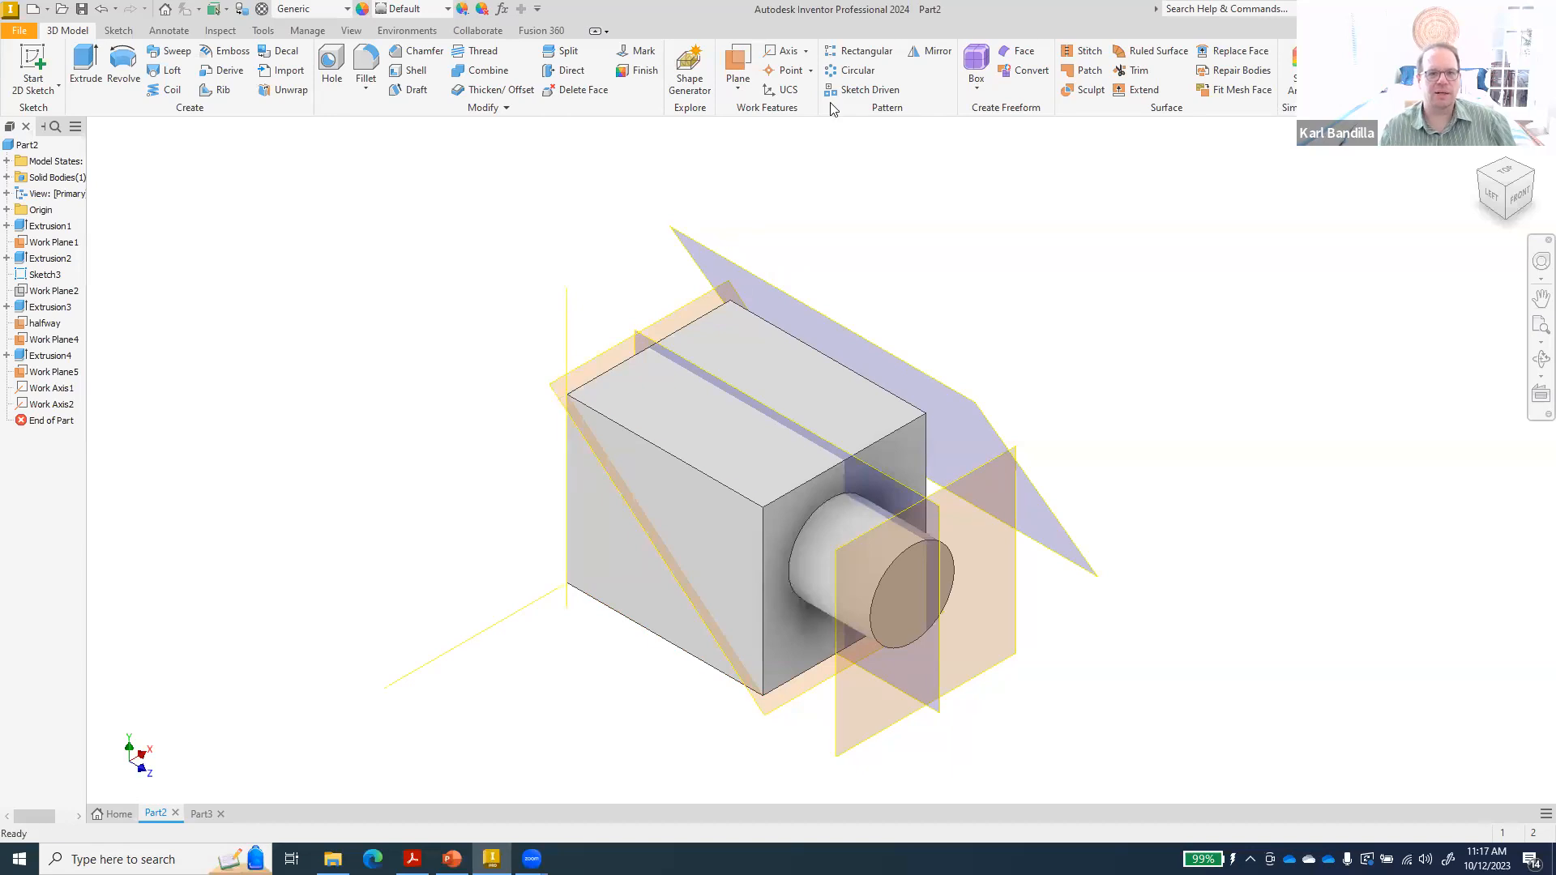
# - Create a work axis through two points: the block's upper front right corner and its lower rear left corner
pyautogui.click(807, 52)
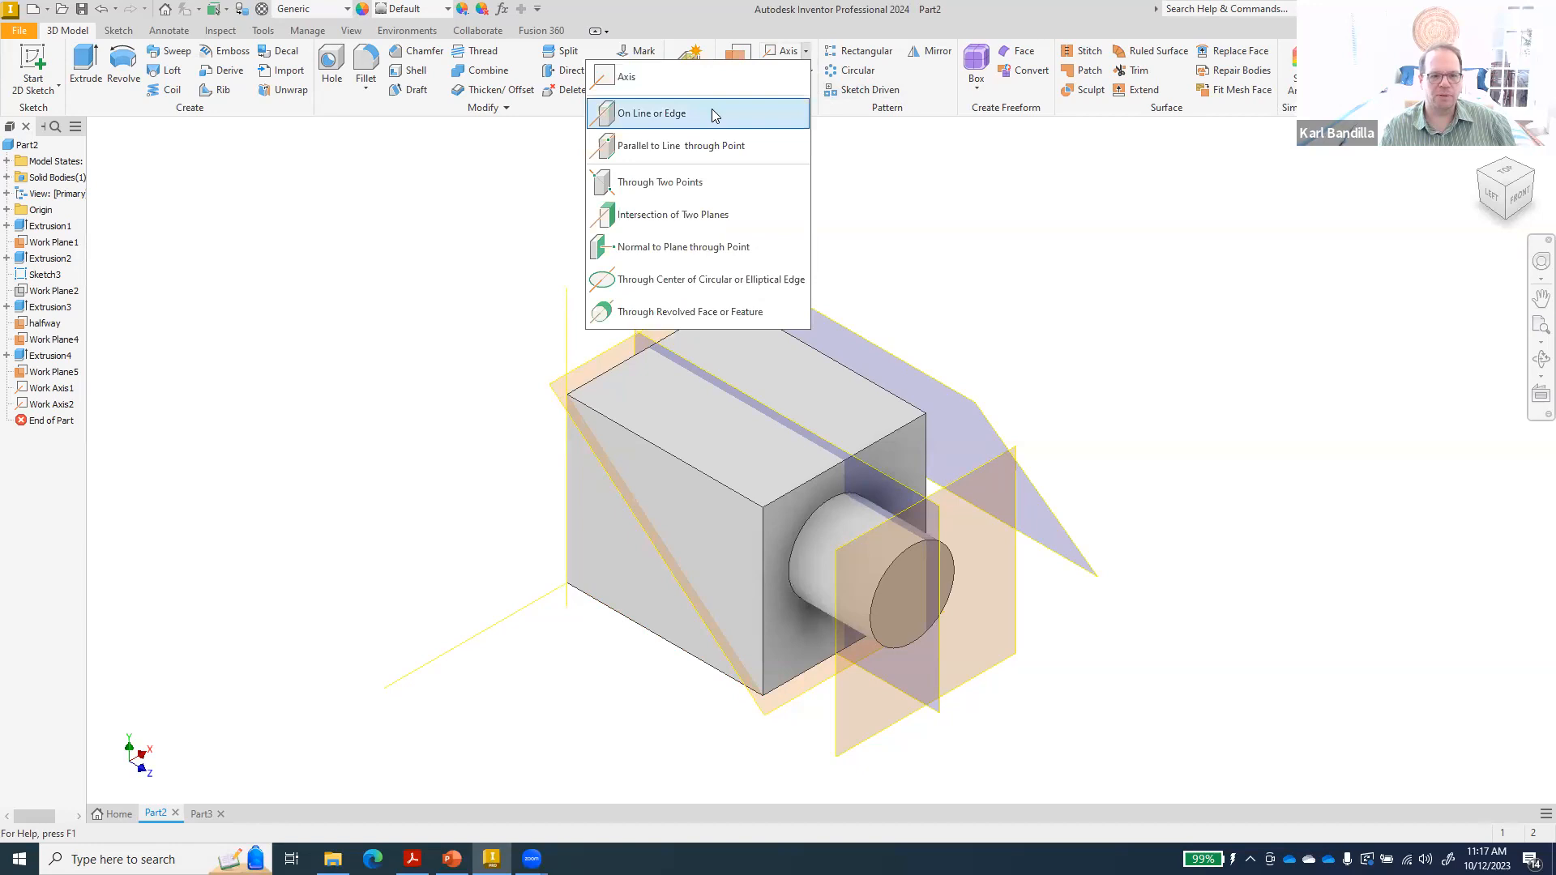
pyautogui.click(671, 184)
pyautogui.click(927, 415)
pyautogui.click(568, 585)
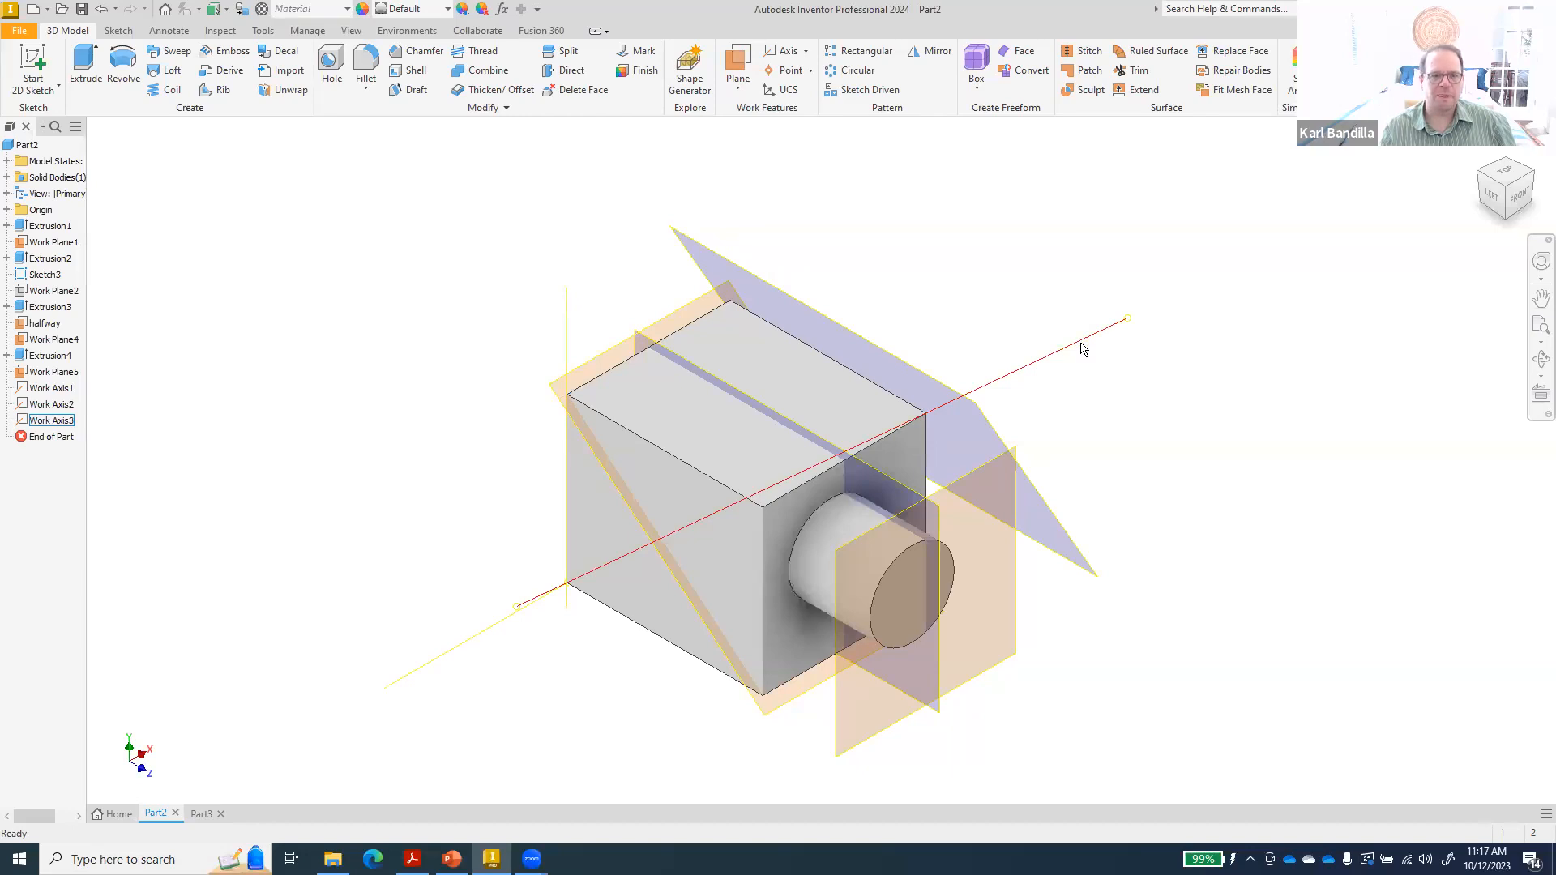
# - Create a work axis at the intersection of the halfway plane and Work Plane1 at the boss end
pyautogui.click(807, 52)
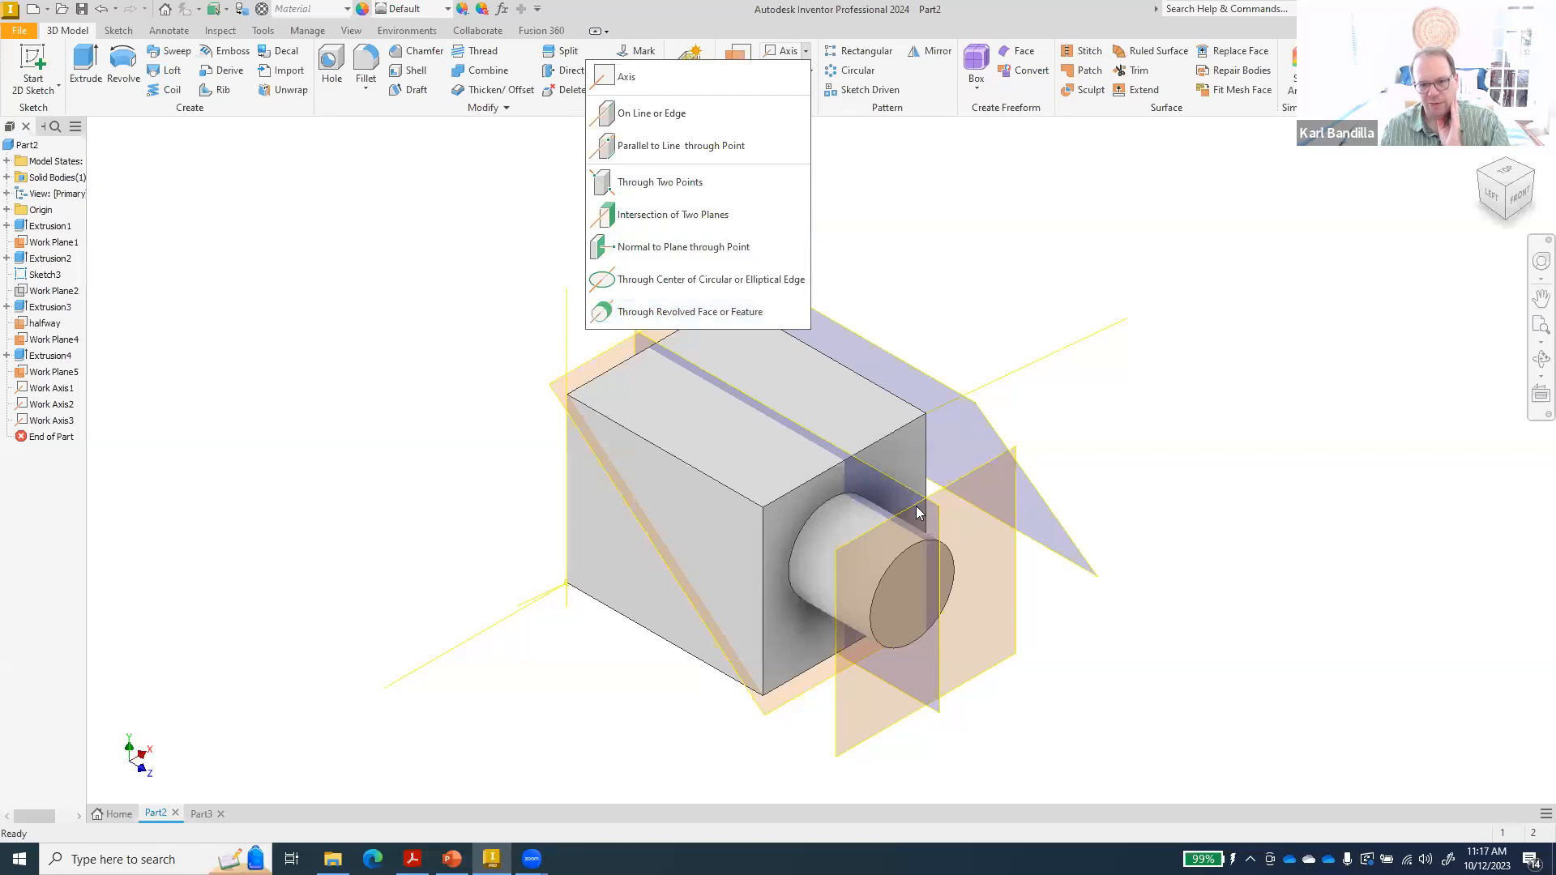
pyautogui.click(680, 215)
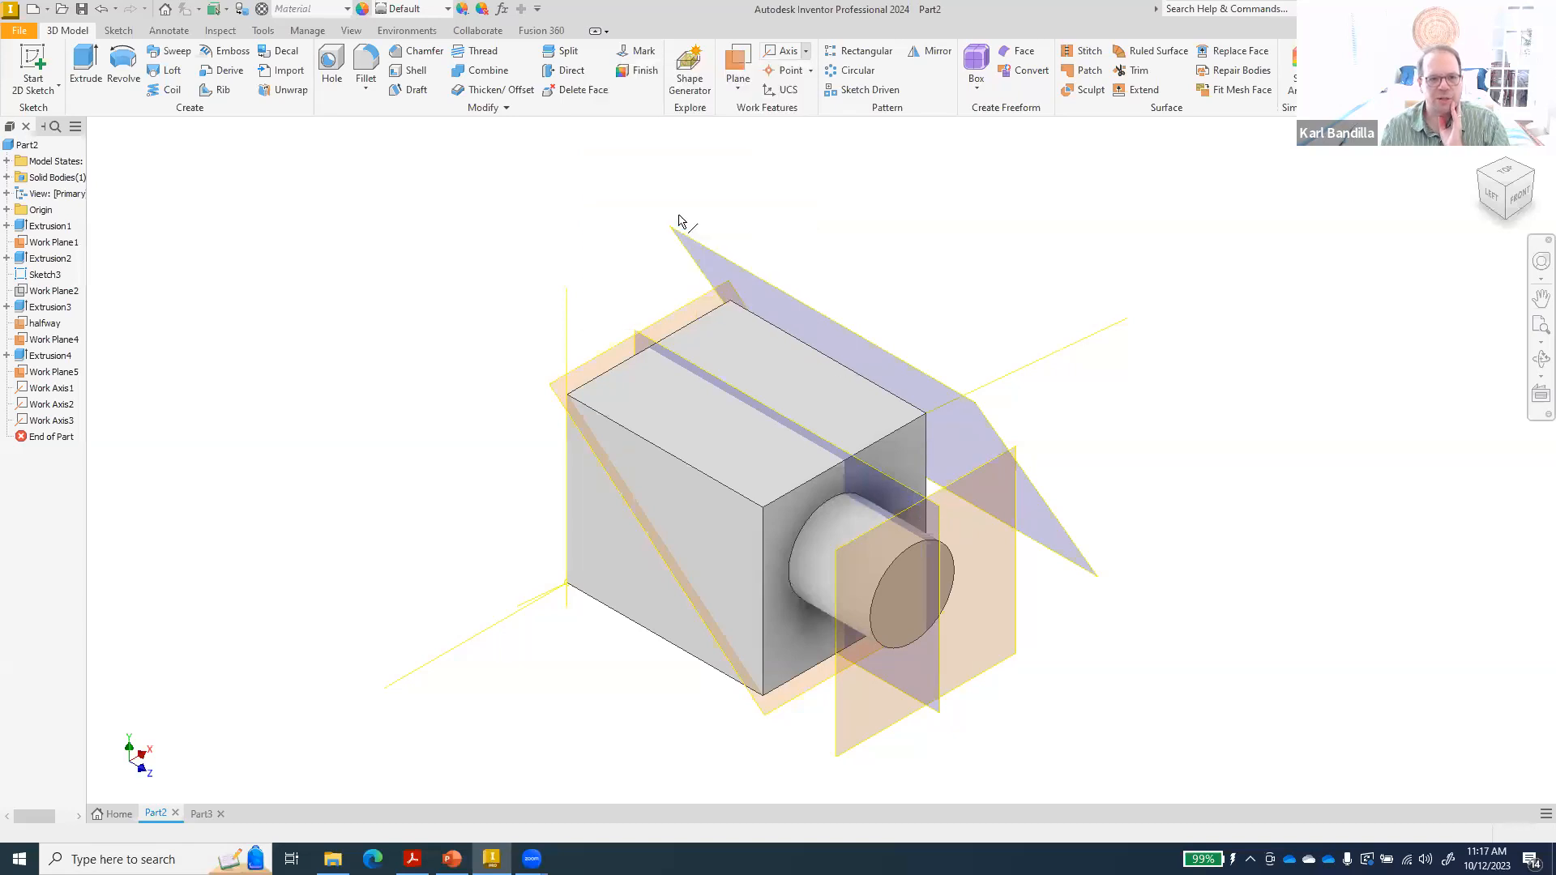
pyautogui.click(898, 488)
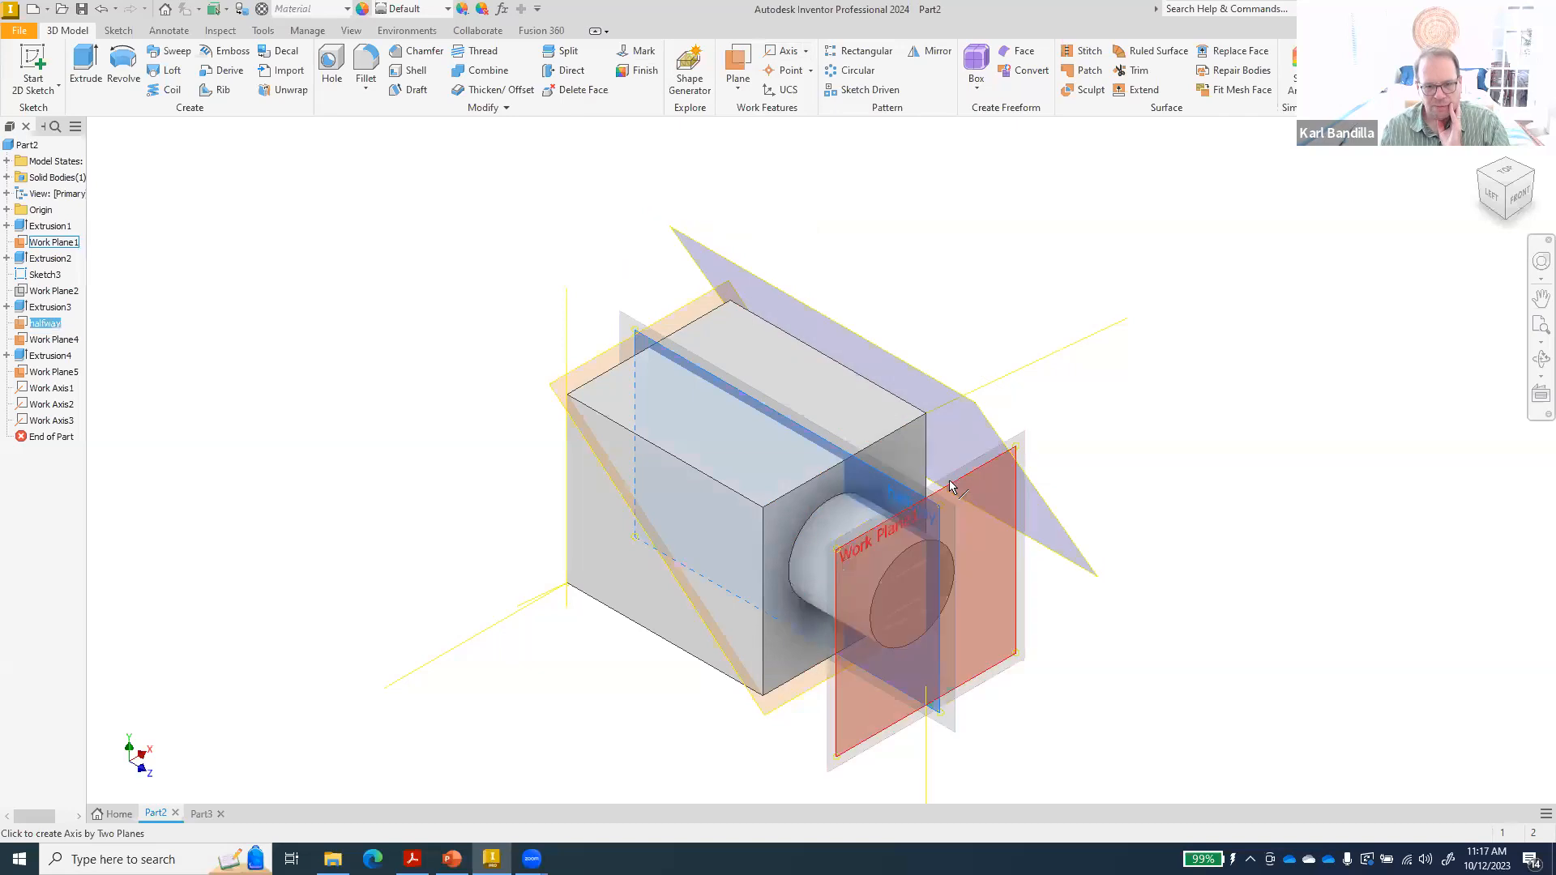
pyautogui.click(954, 485)
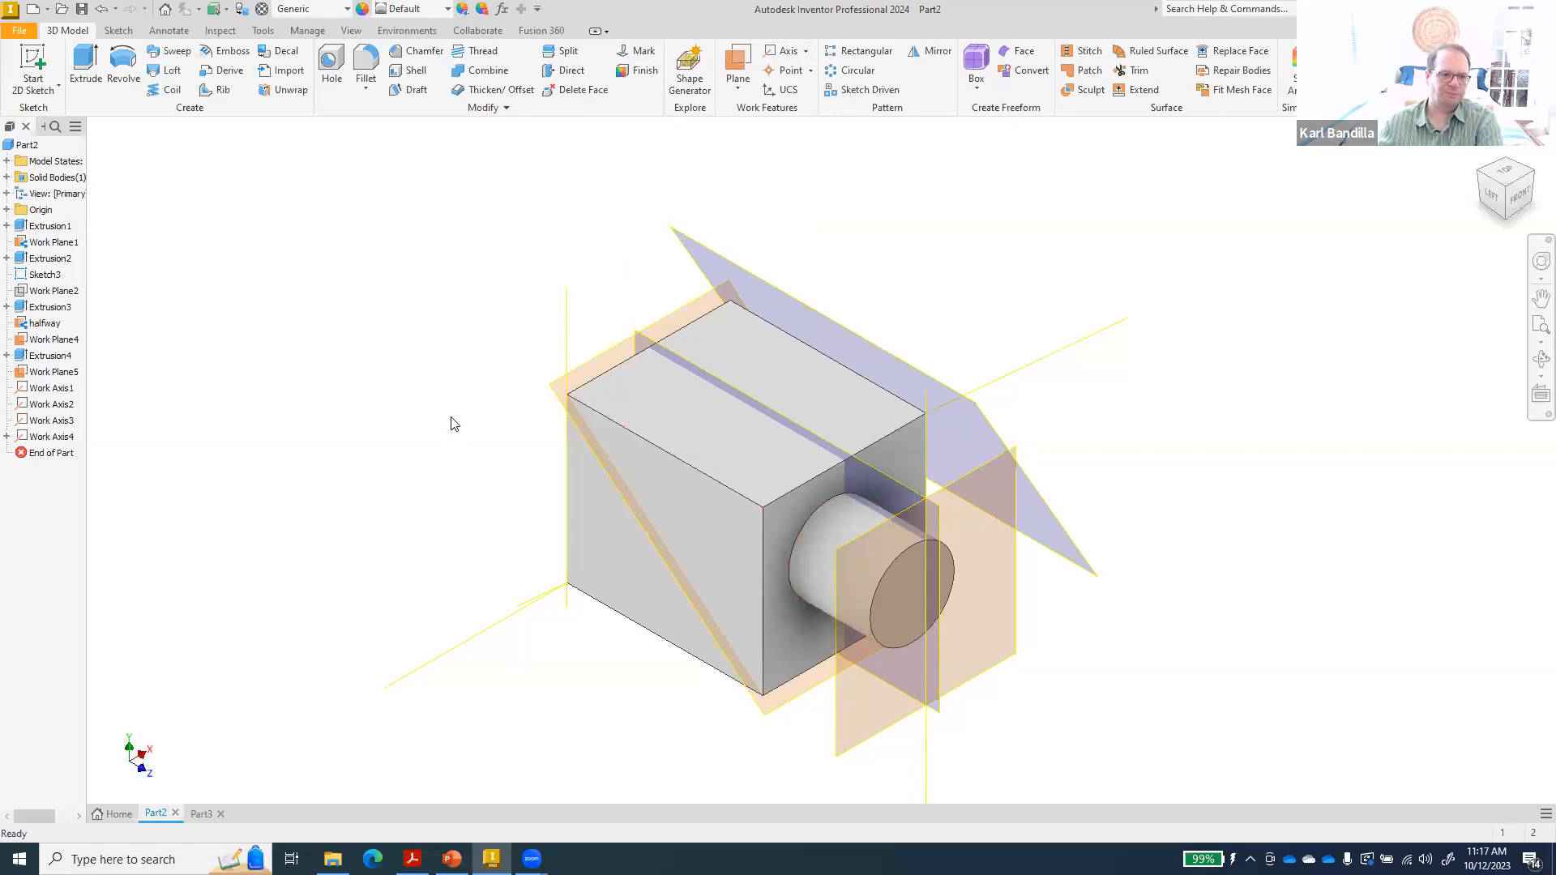
pyautogui.click(810, 70)
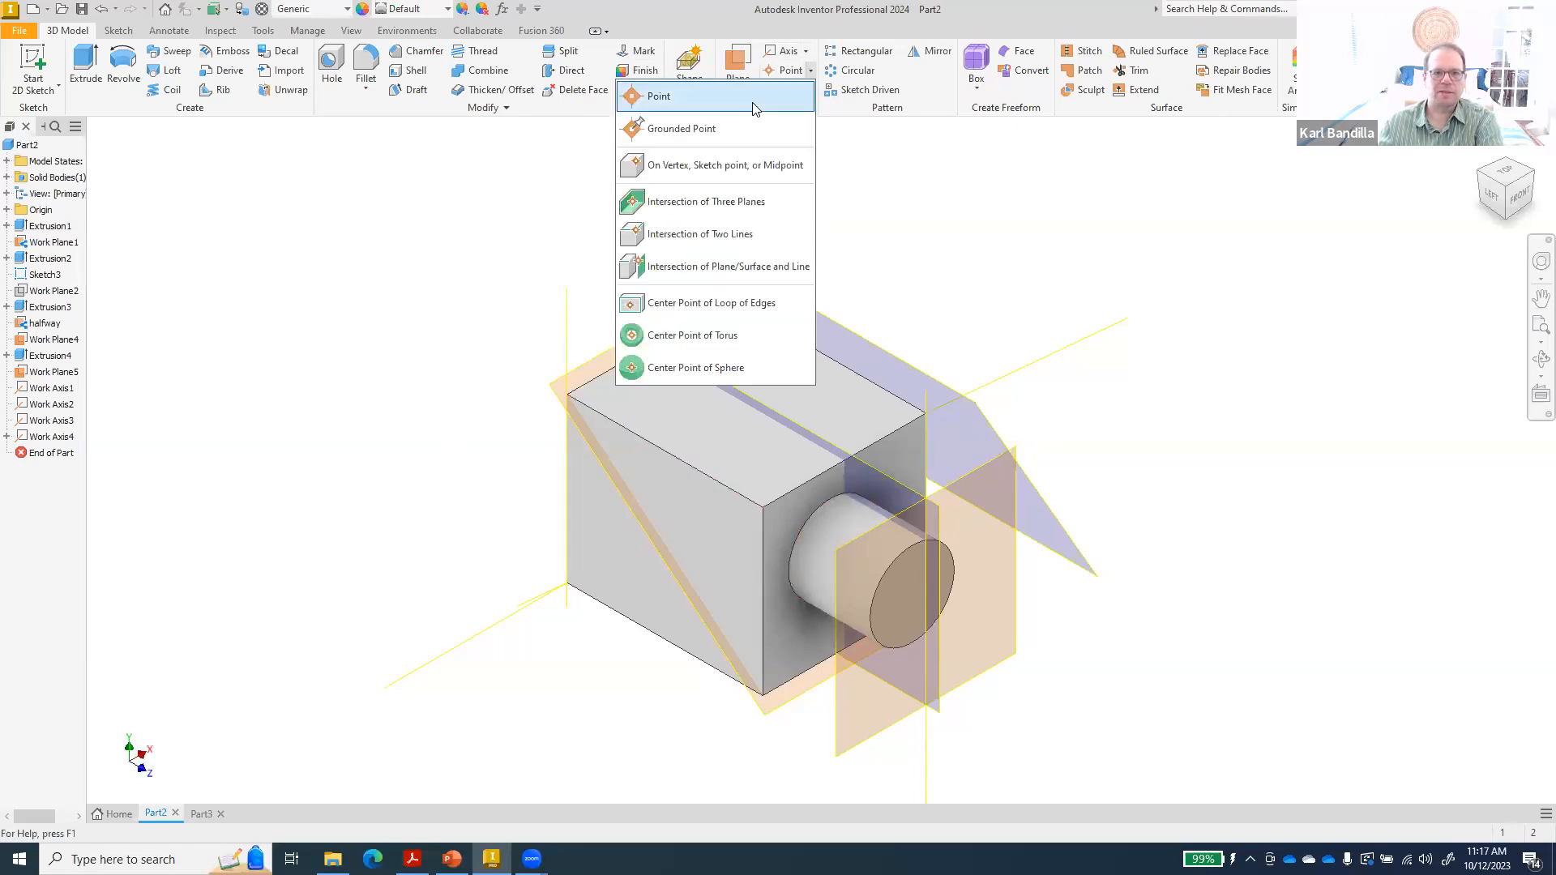
pyautogui.click(386, 368)
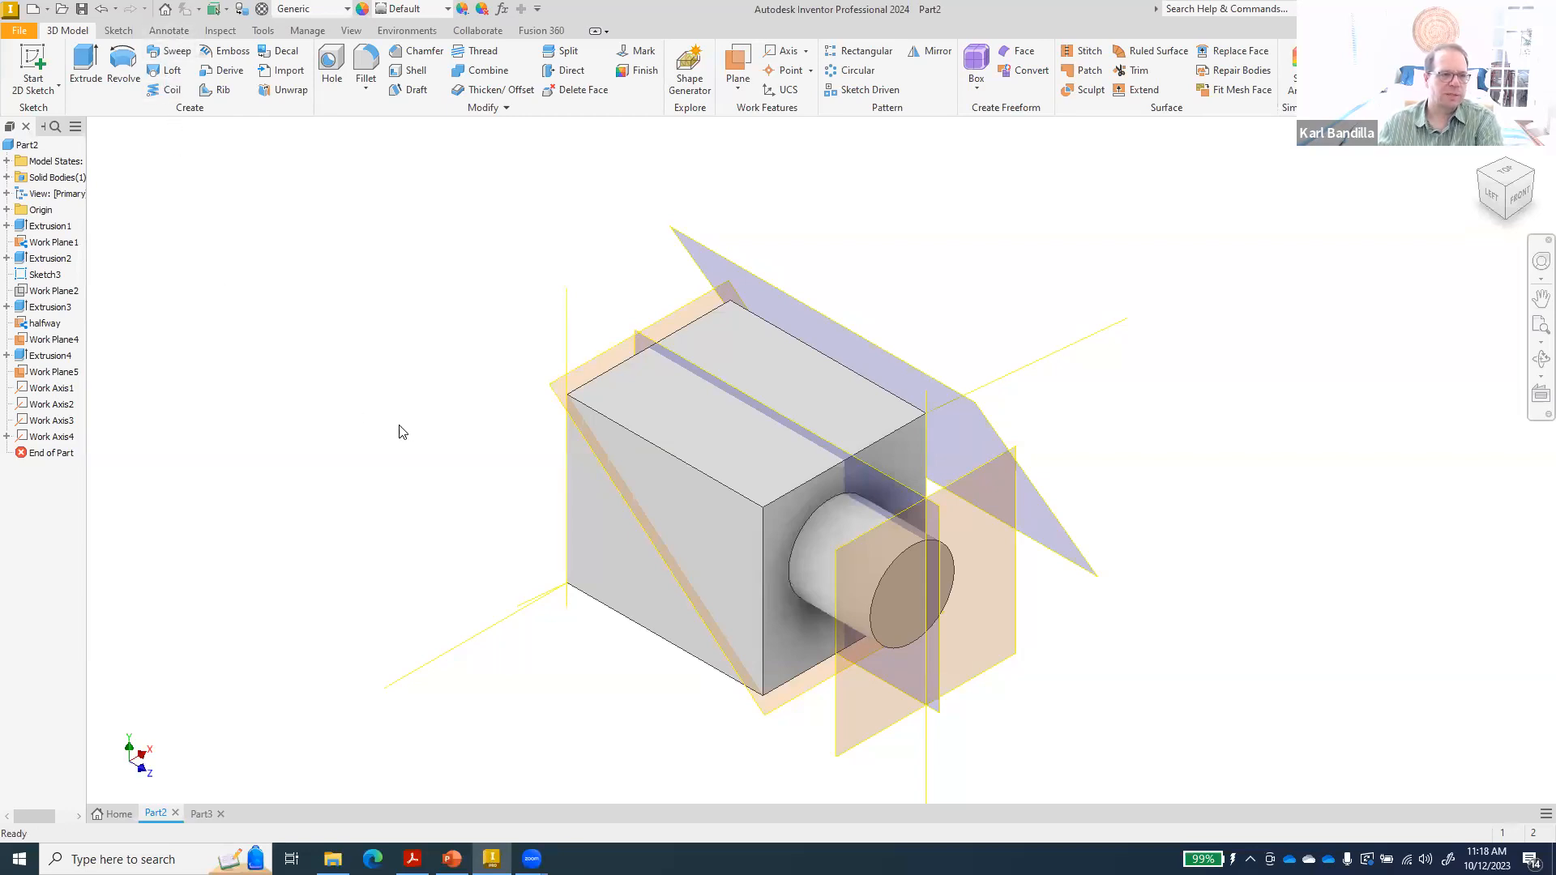
# - Create a new part and start a 2D sketch on the YZ origin plane
pyautogui.click(32, 9)
pyautogui.click(766, 513)
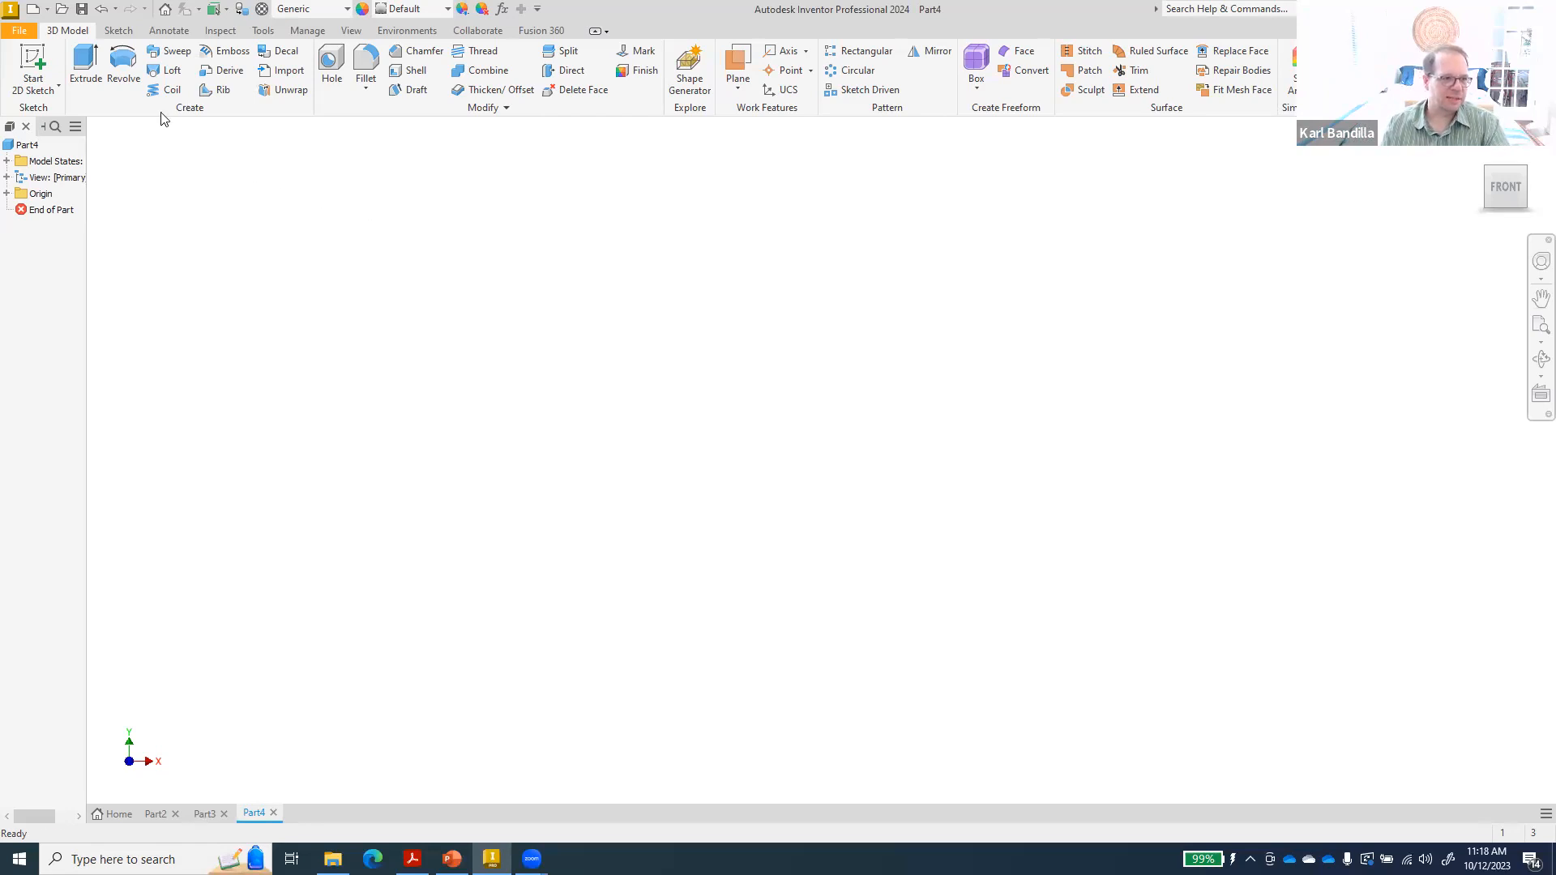
pyautogui.click(34, 65)
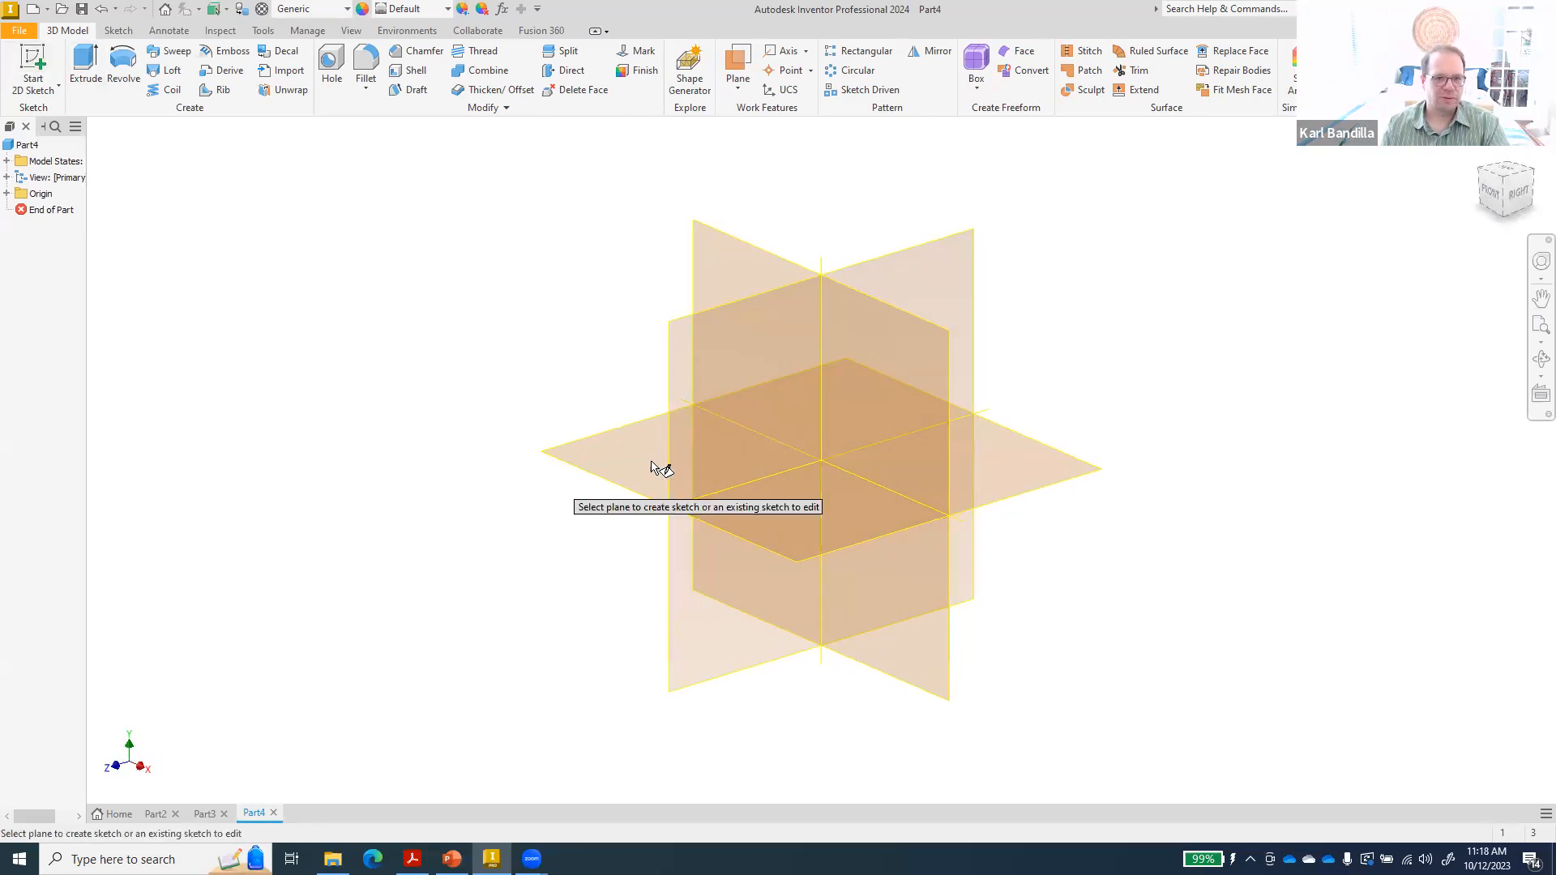
pyautogui.click(727, 376)
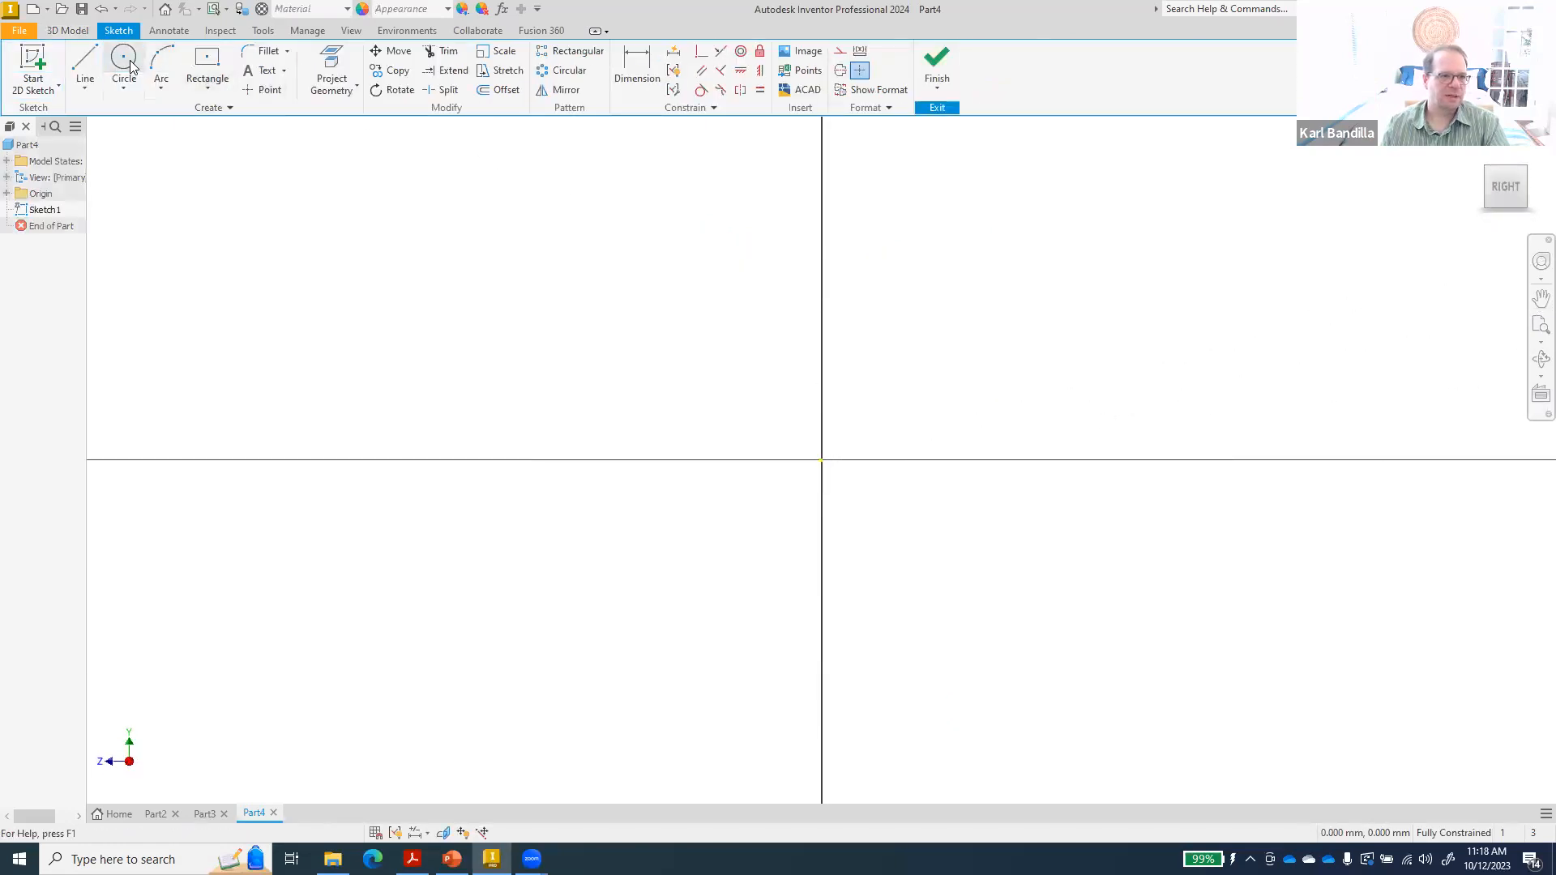
# - Draw an ellipse centred on the origin with a horizontal major axis, and finish the sketch
pyautogui.click(124, 86)
pyautogui.click(102, 170)
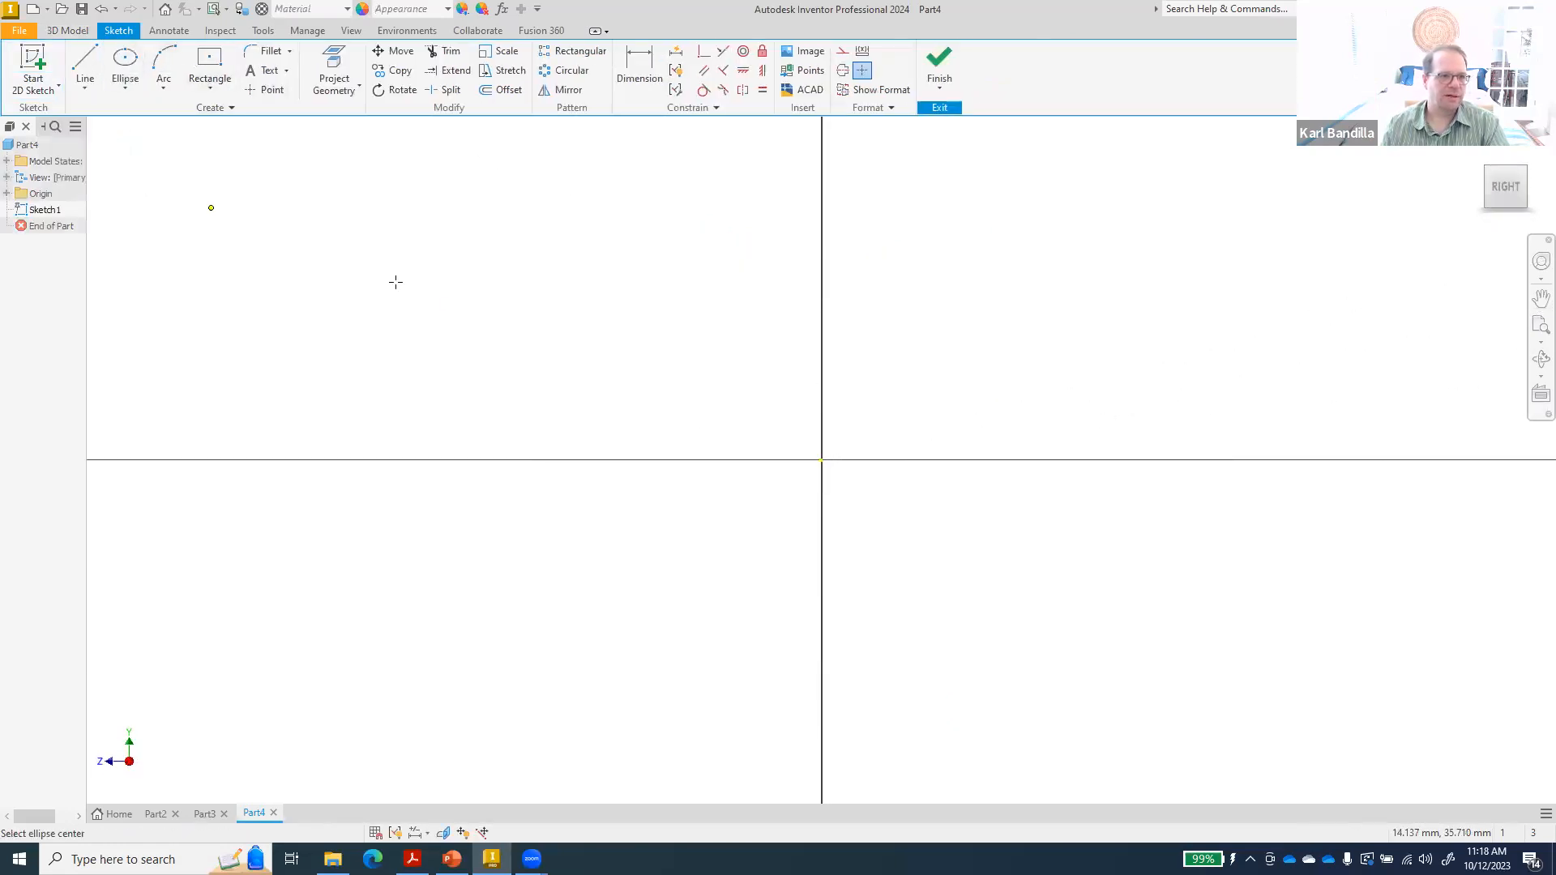
pyautogui.click(821, 460)
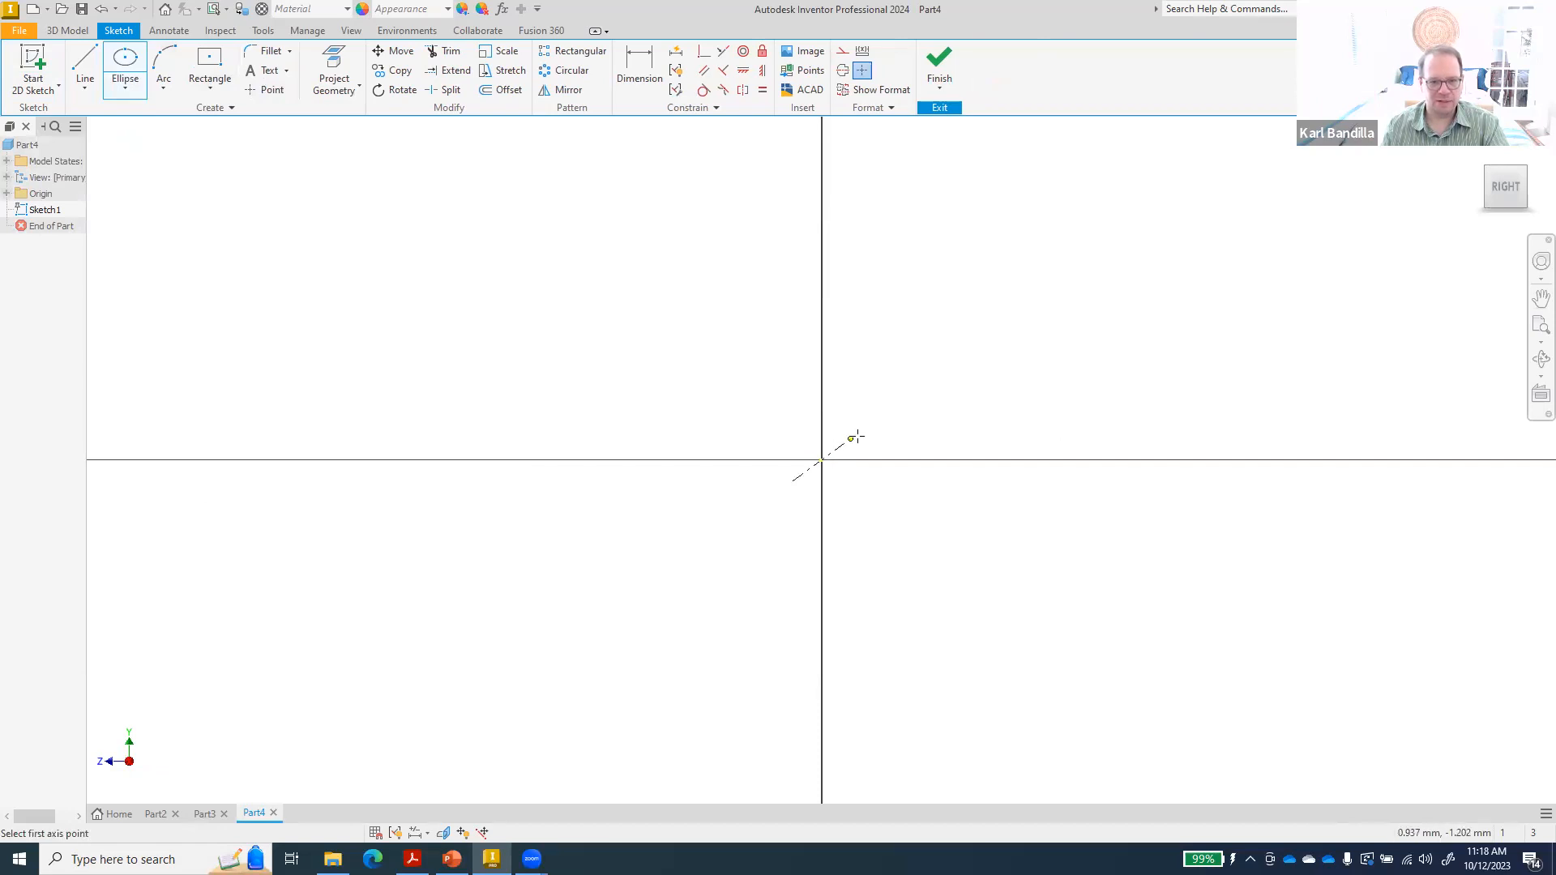
pyautogui.click(972, 461)
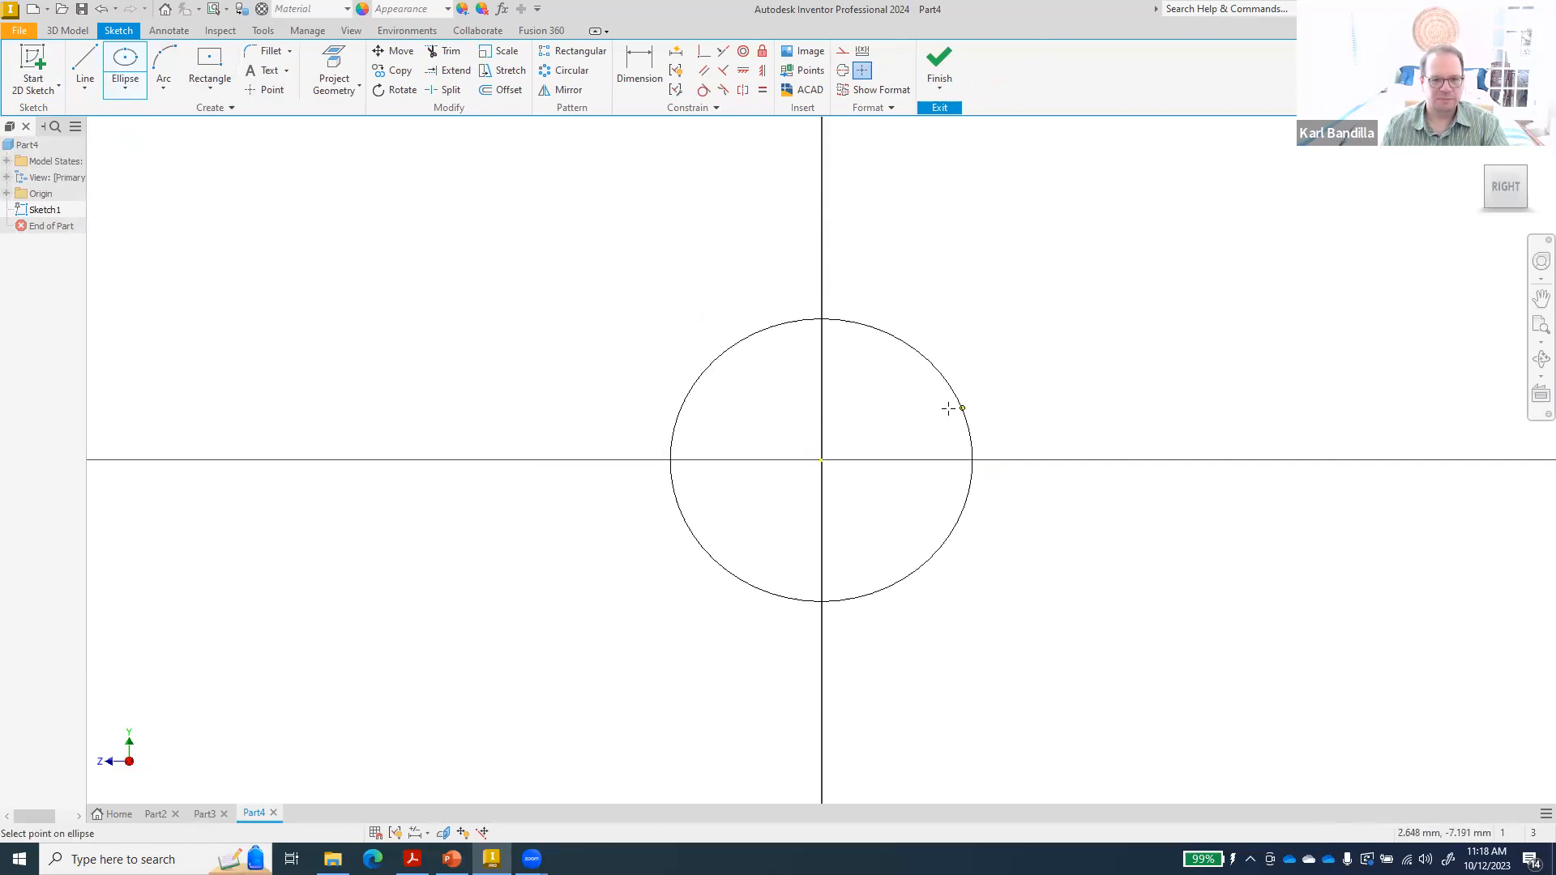
pyautogui.click(918, 409)
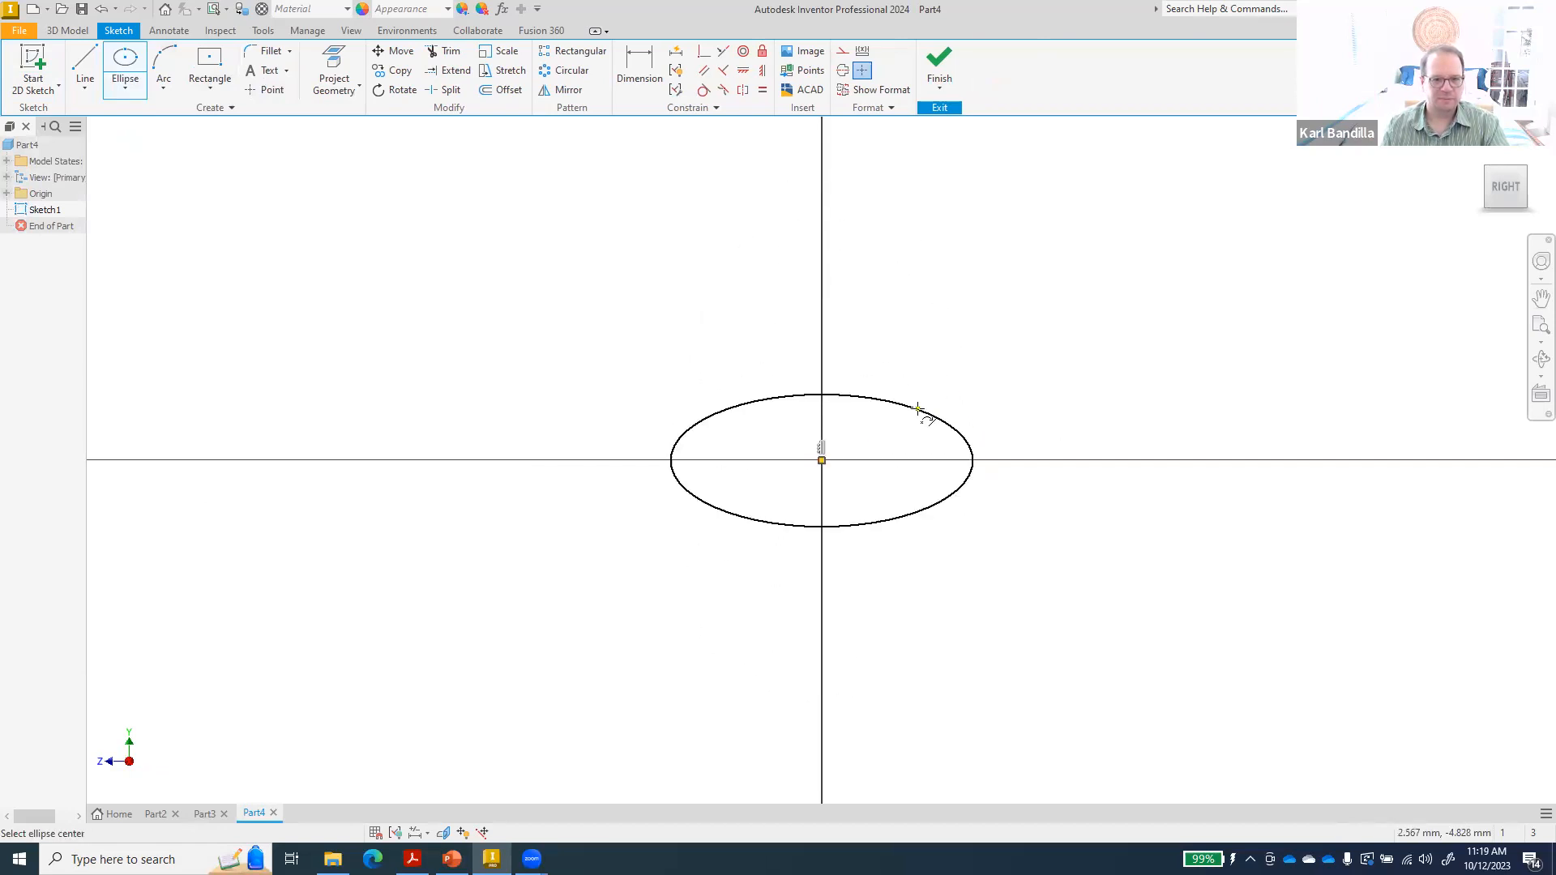
pyautogui.click(945, 68)
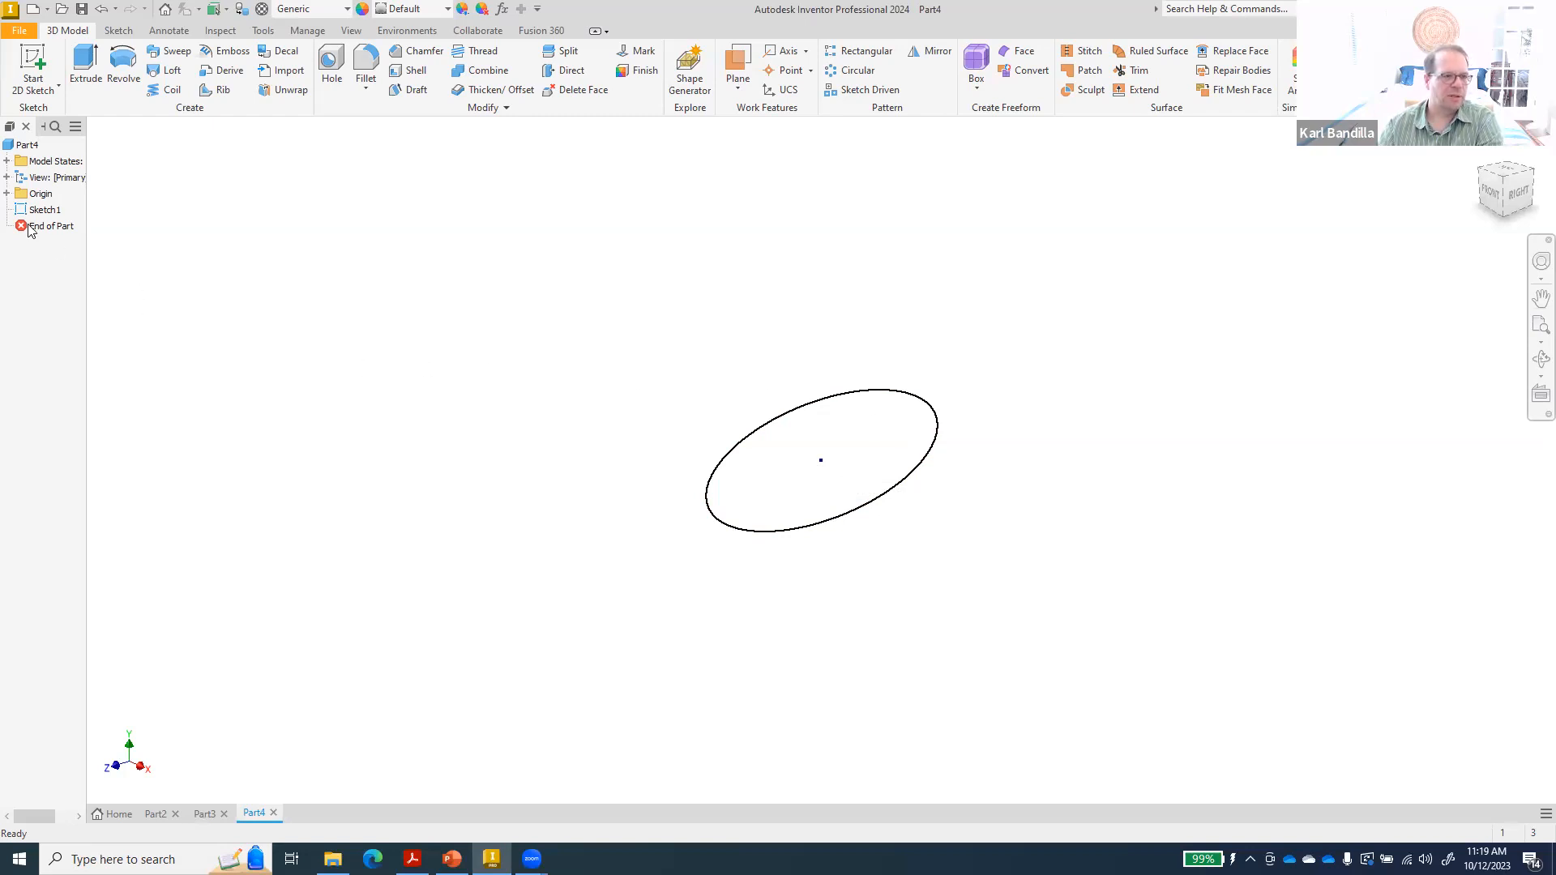
# - Start a 2D sketch on the XY origin plane and draw a wavy five-point interpolation spline from the origin, spanning about 24 mm horizontally
pyautogui.click(32, 63)
pyautogui.click(892, 401)
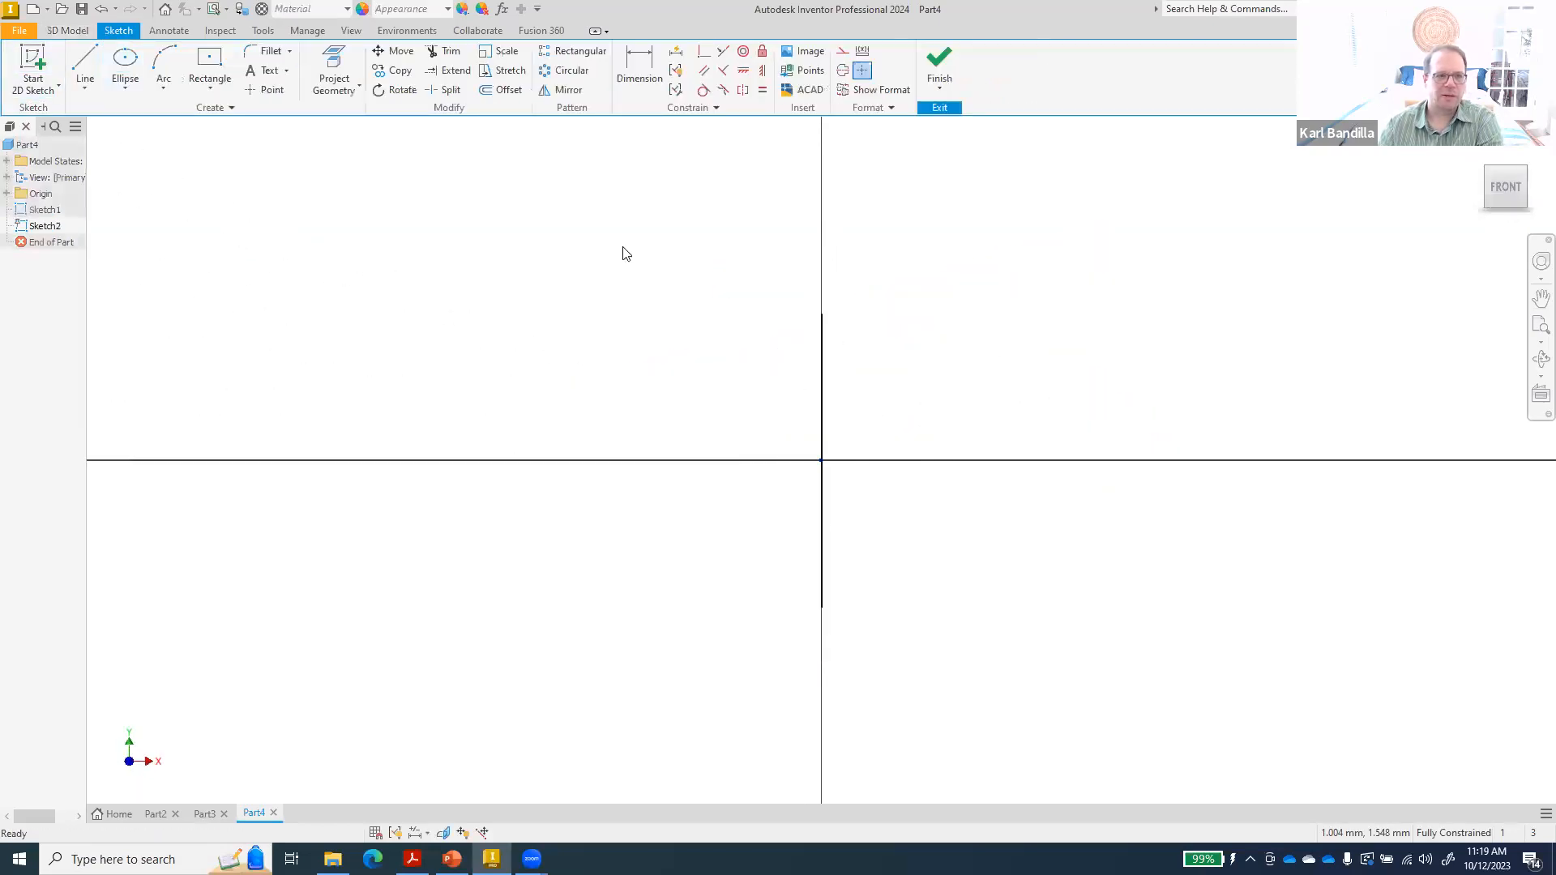
pyautogui.click(85, 85)
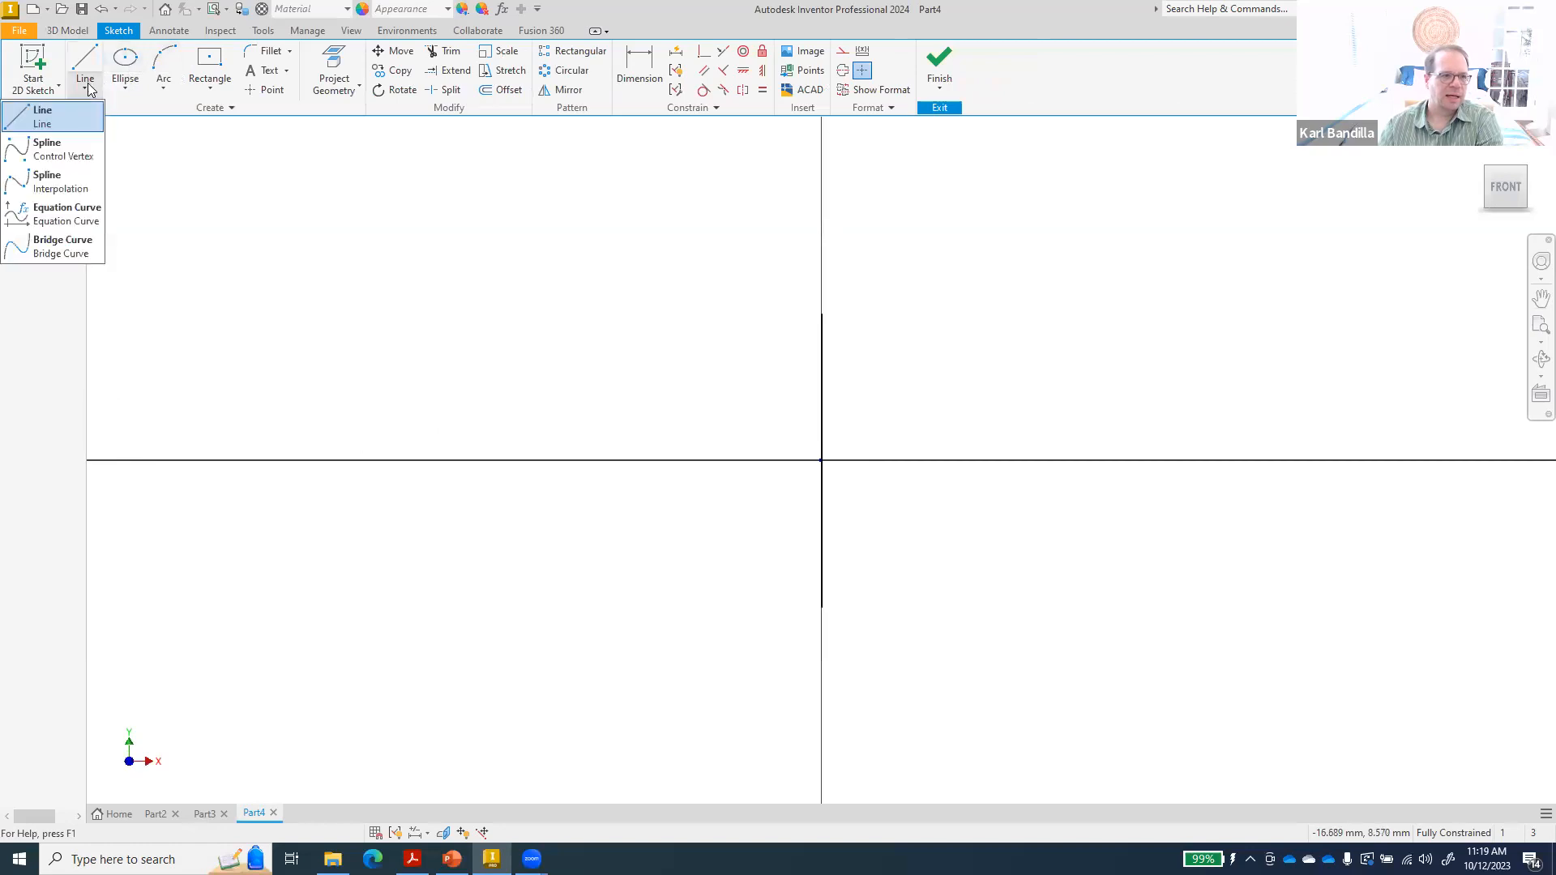
pyautogui.click(71, 193)
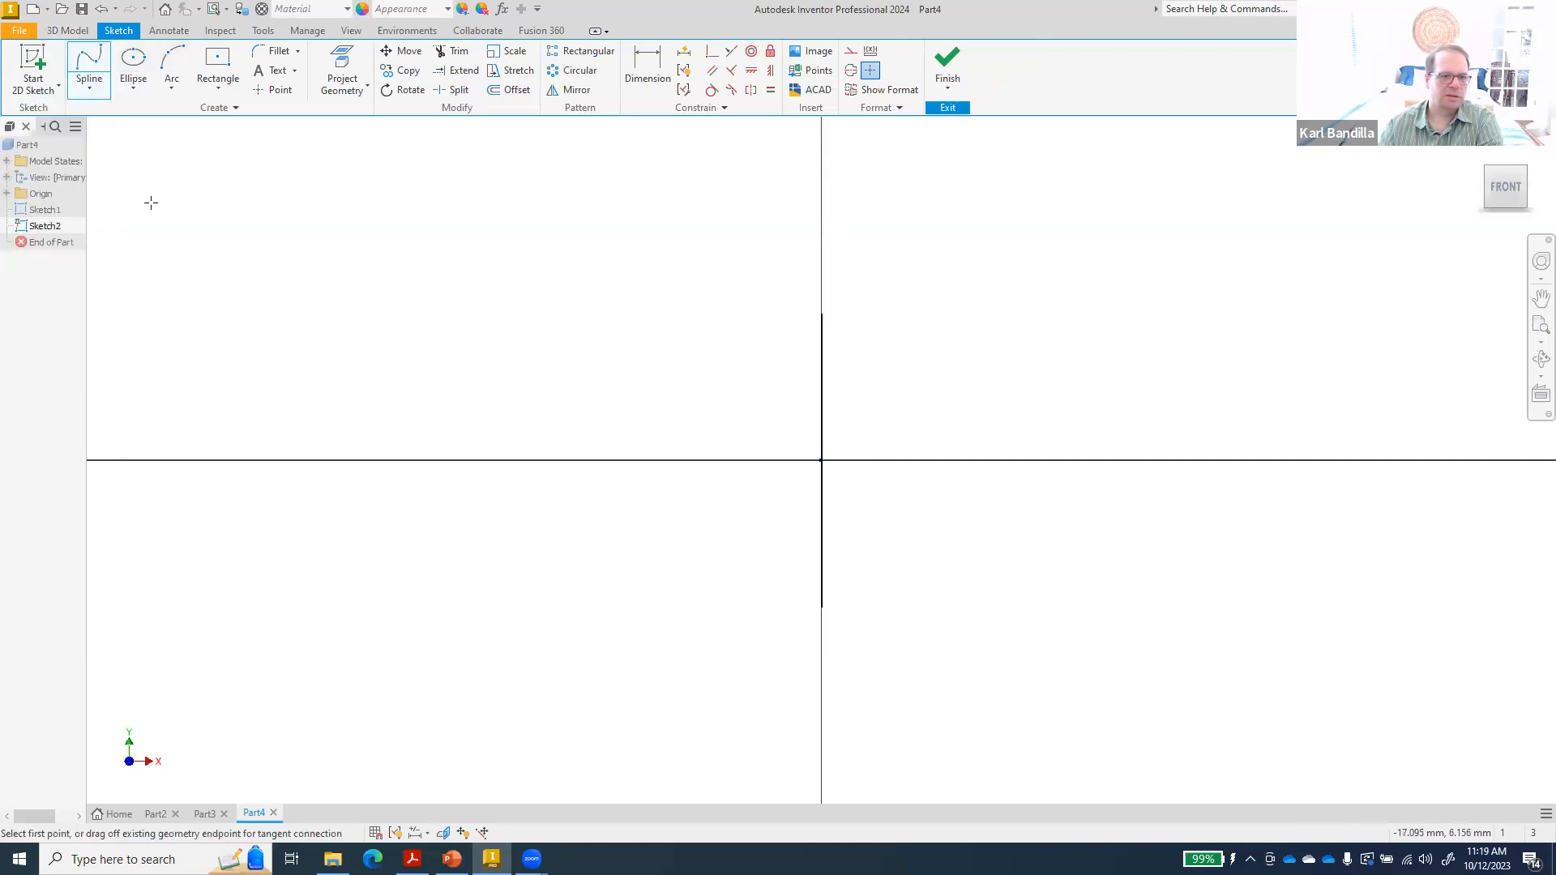
pyautogui.click(822, 461)
pyautogui.click(957, 383)
pyautogui.click(1169, 528)
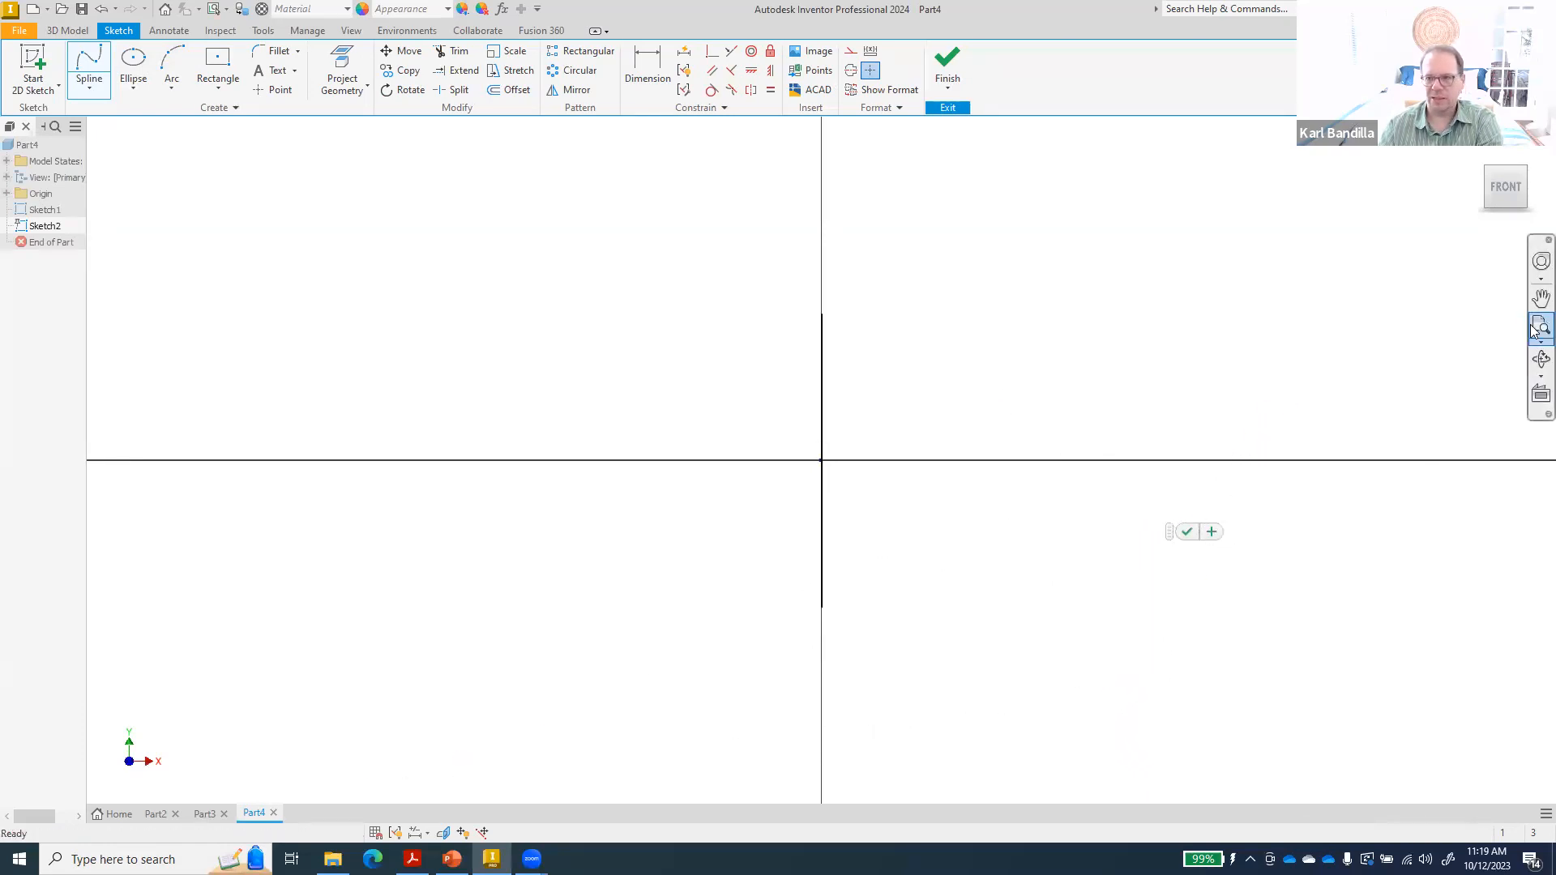
pyautogui.click(1541, 299)
pyautogui.moveTo(1201, 379); pyautogui.dragTo(461, 386)
pyautogui.press('Escape')
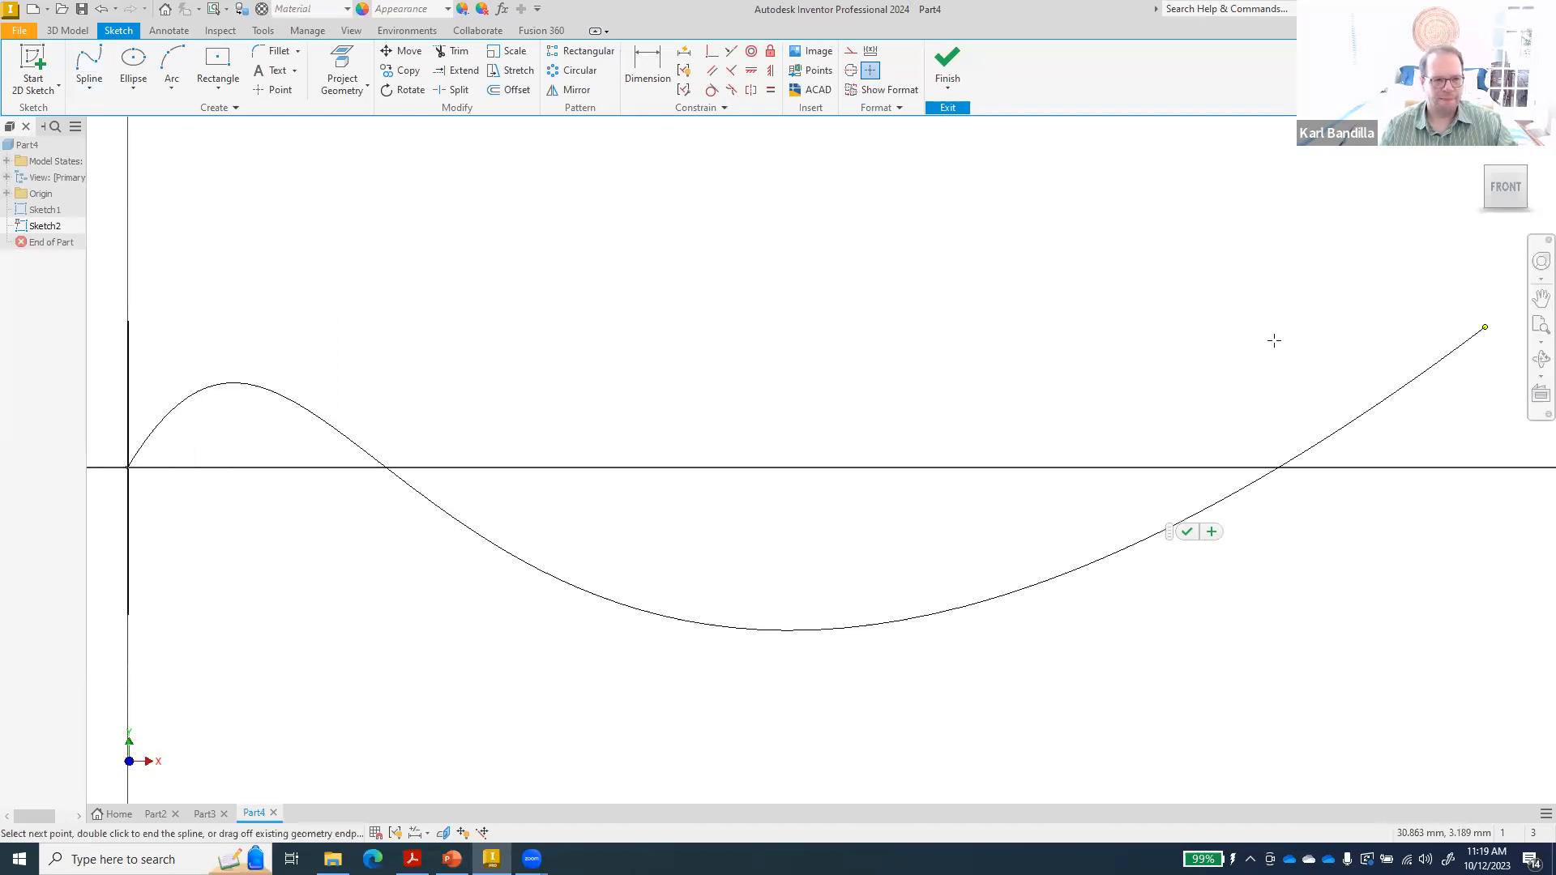
pyautogui.click(1167, 379)
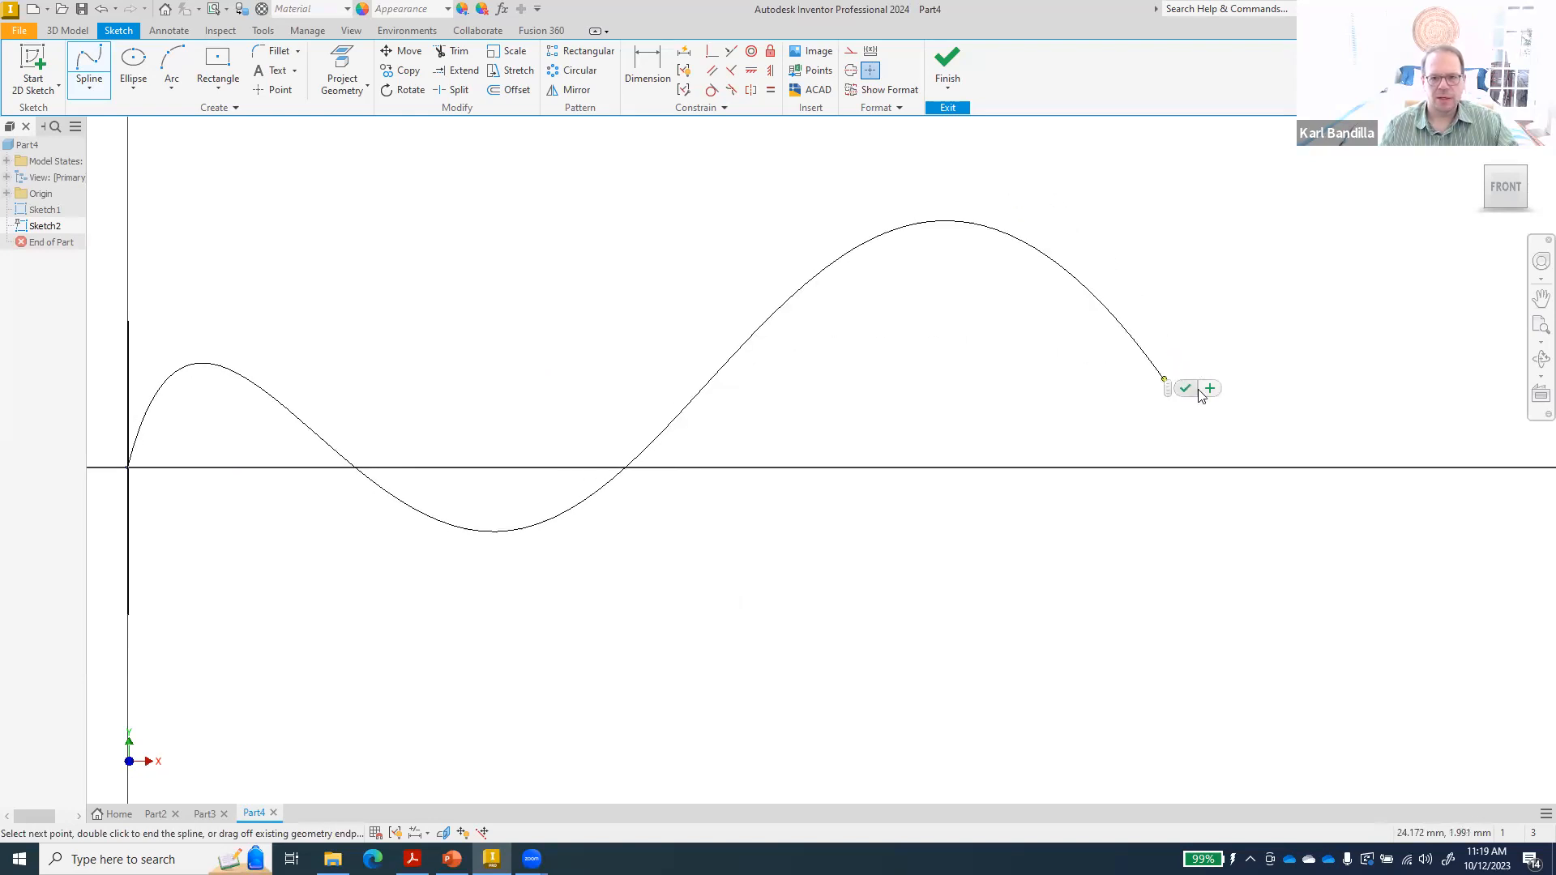
pyautogui.click(1188, 392)
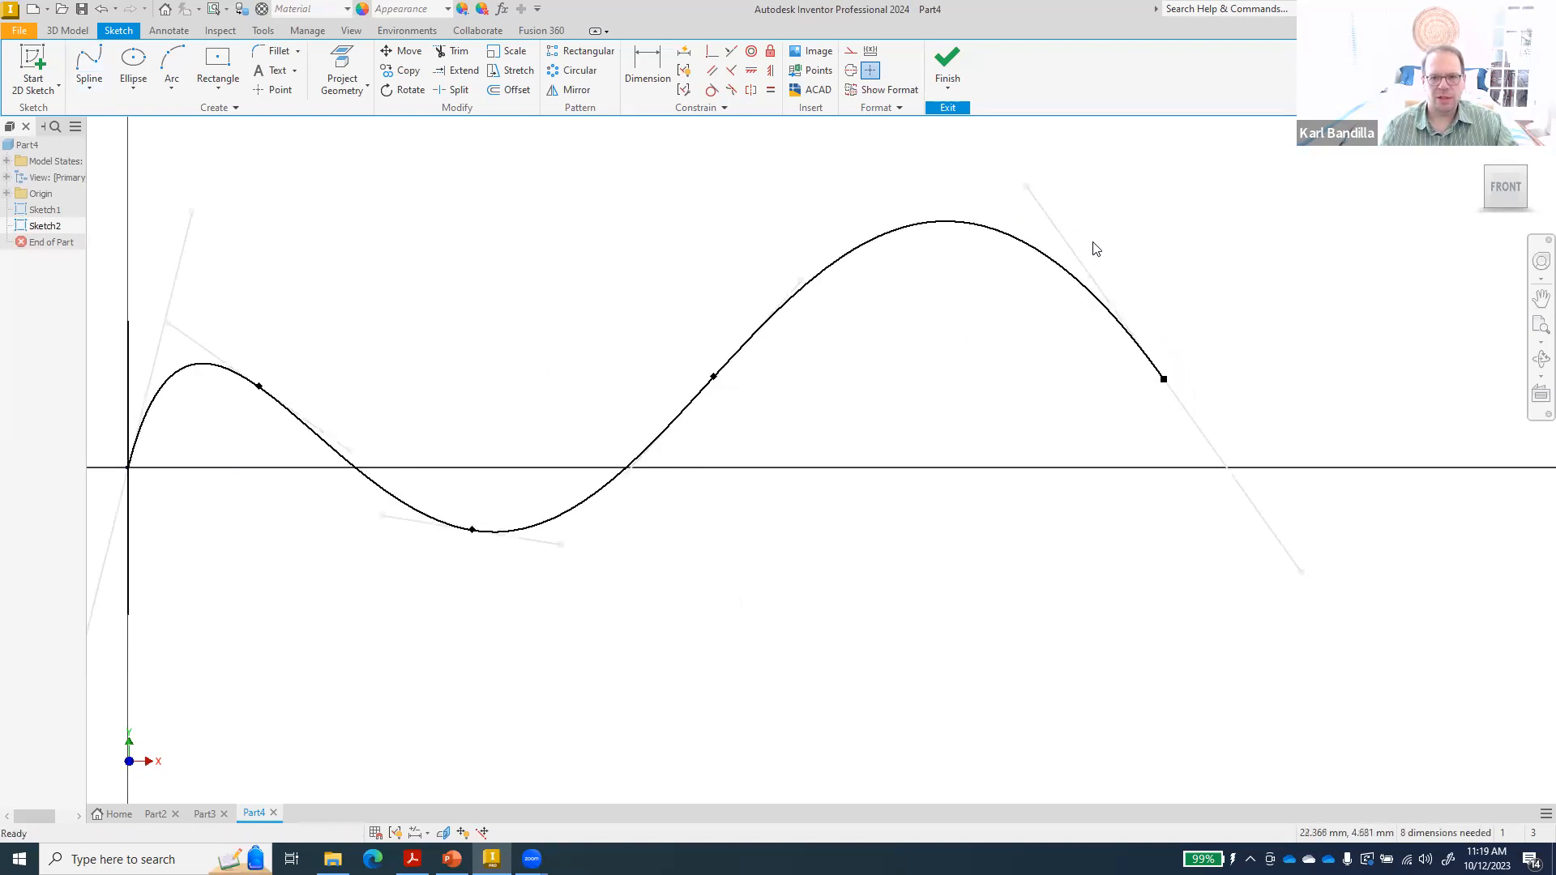
# - Slightly adjust the tangent handle at the spline's far end point, and finish the sketch
pyautogui.moveTo(1028, 193); pyautogui.dragTo(1039, 205)
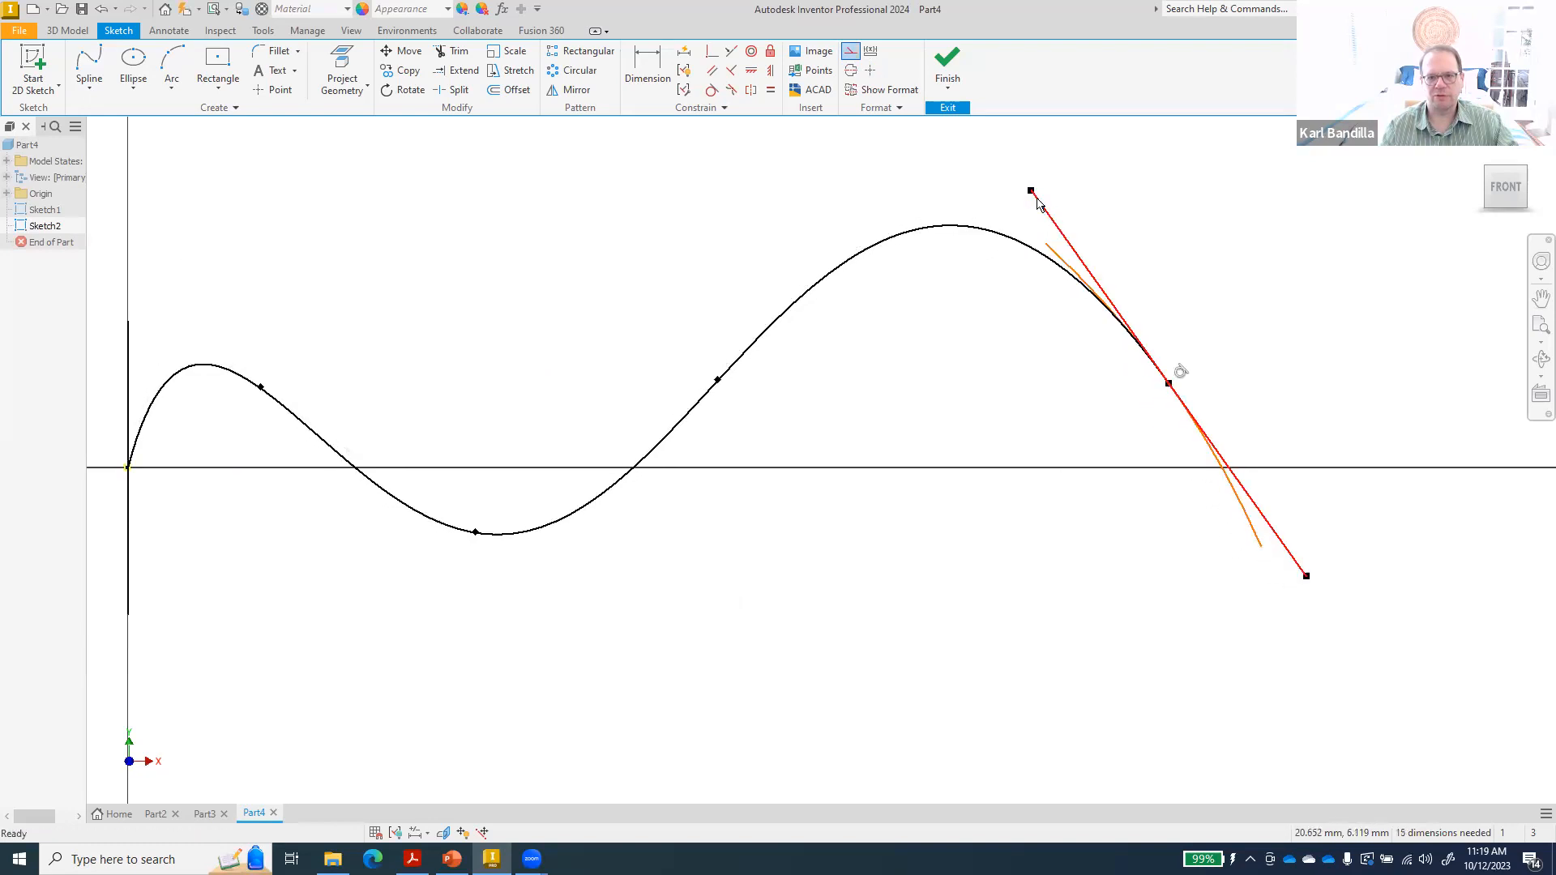
pyautogui.click(952, 61)
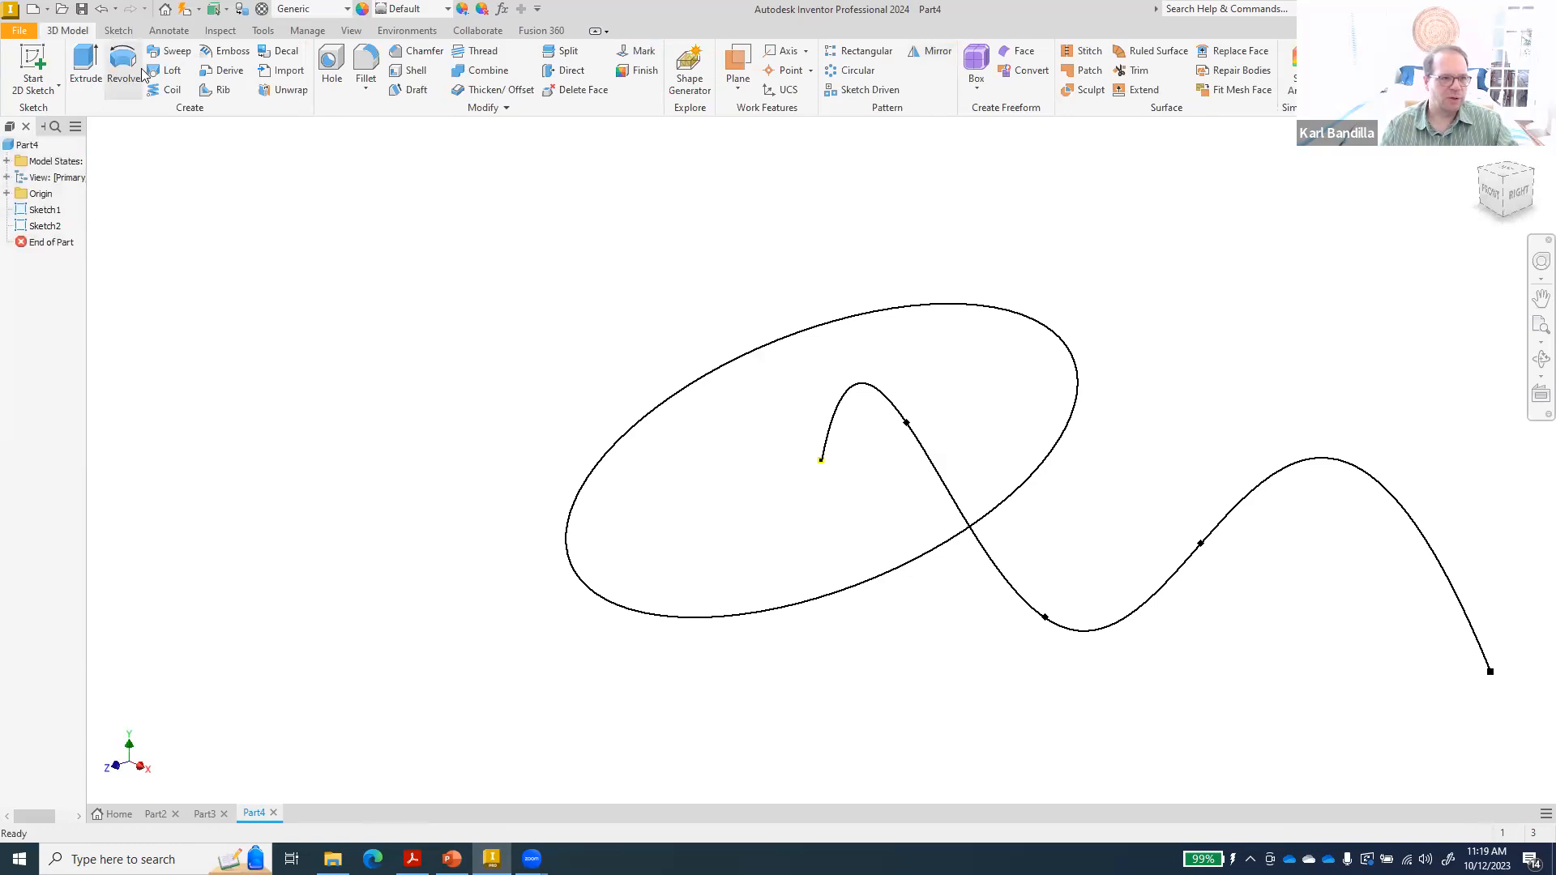
# - Try to sweep the ellipse along the spline with the default path-following orientation, 0 deg taper and 0 deg twist
pyautogui.click(169, 52)
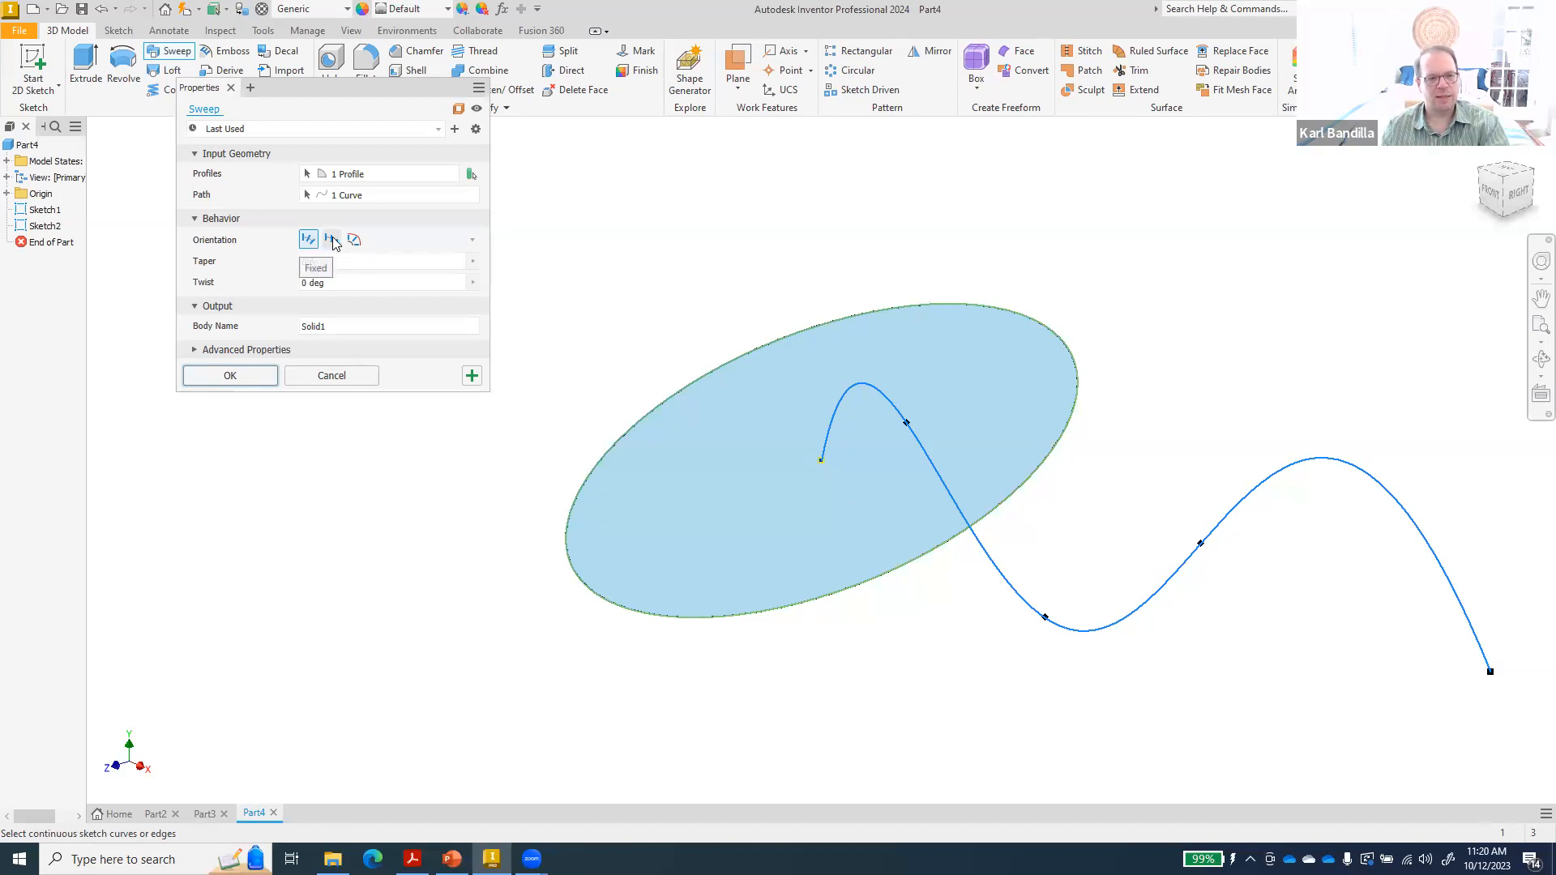
pyautogui.click(258, 377)
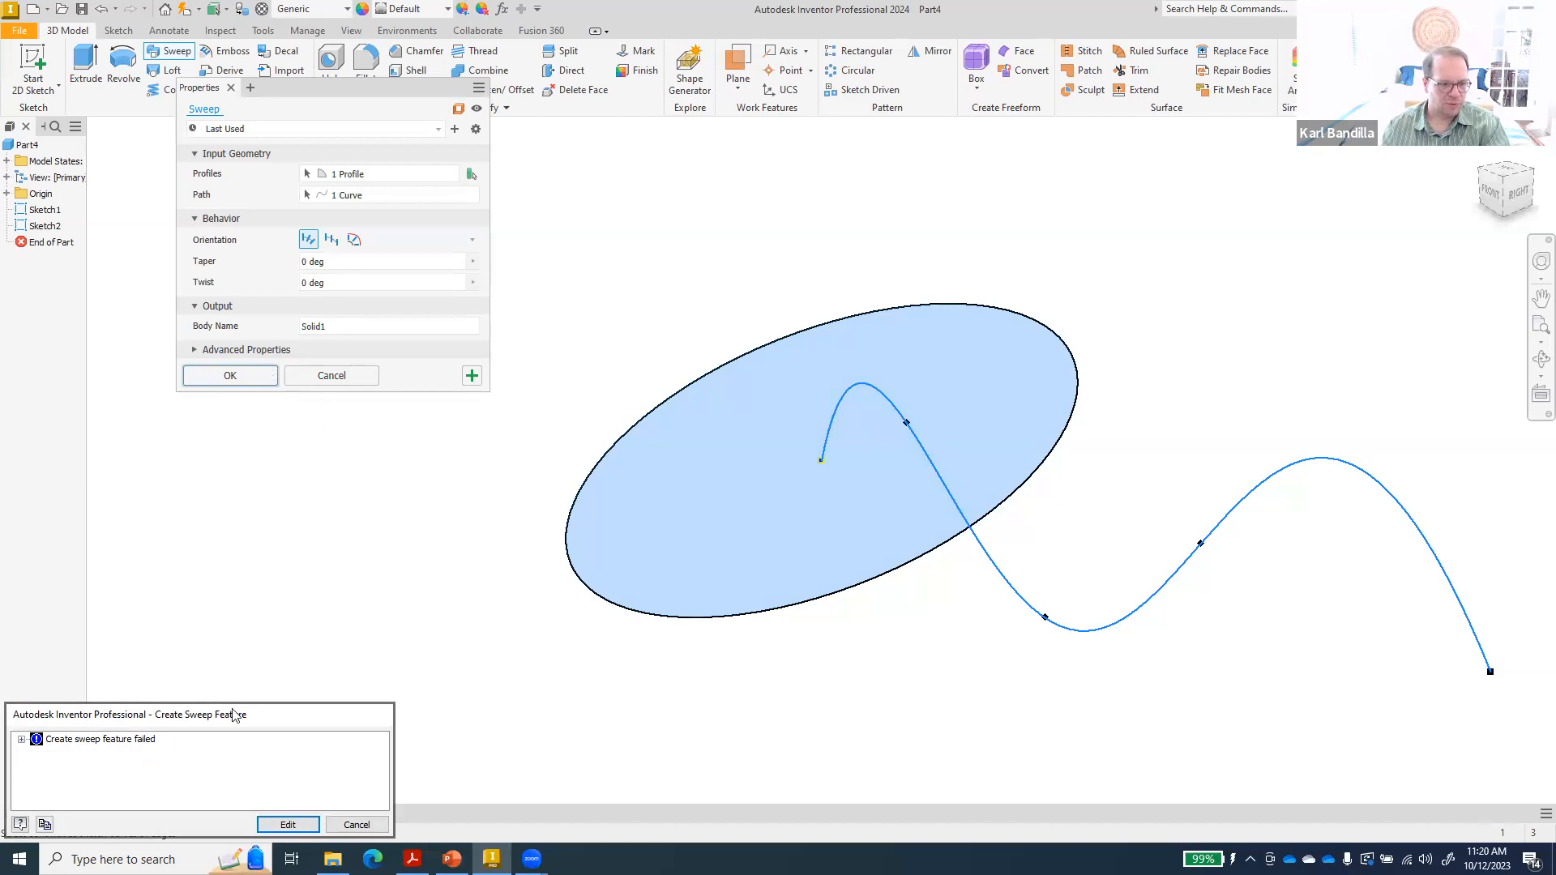
pyautogui.click(356, 824)
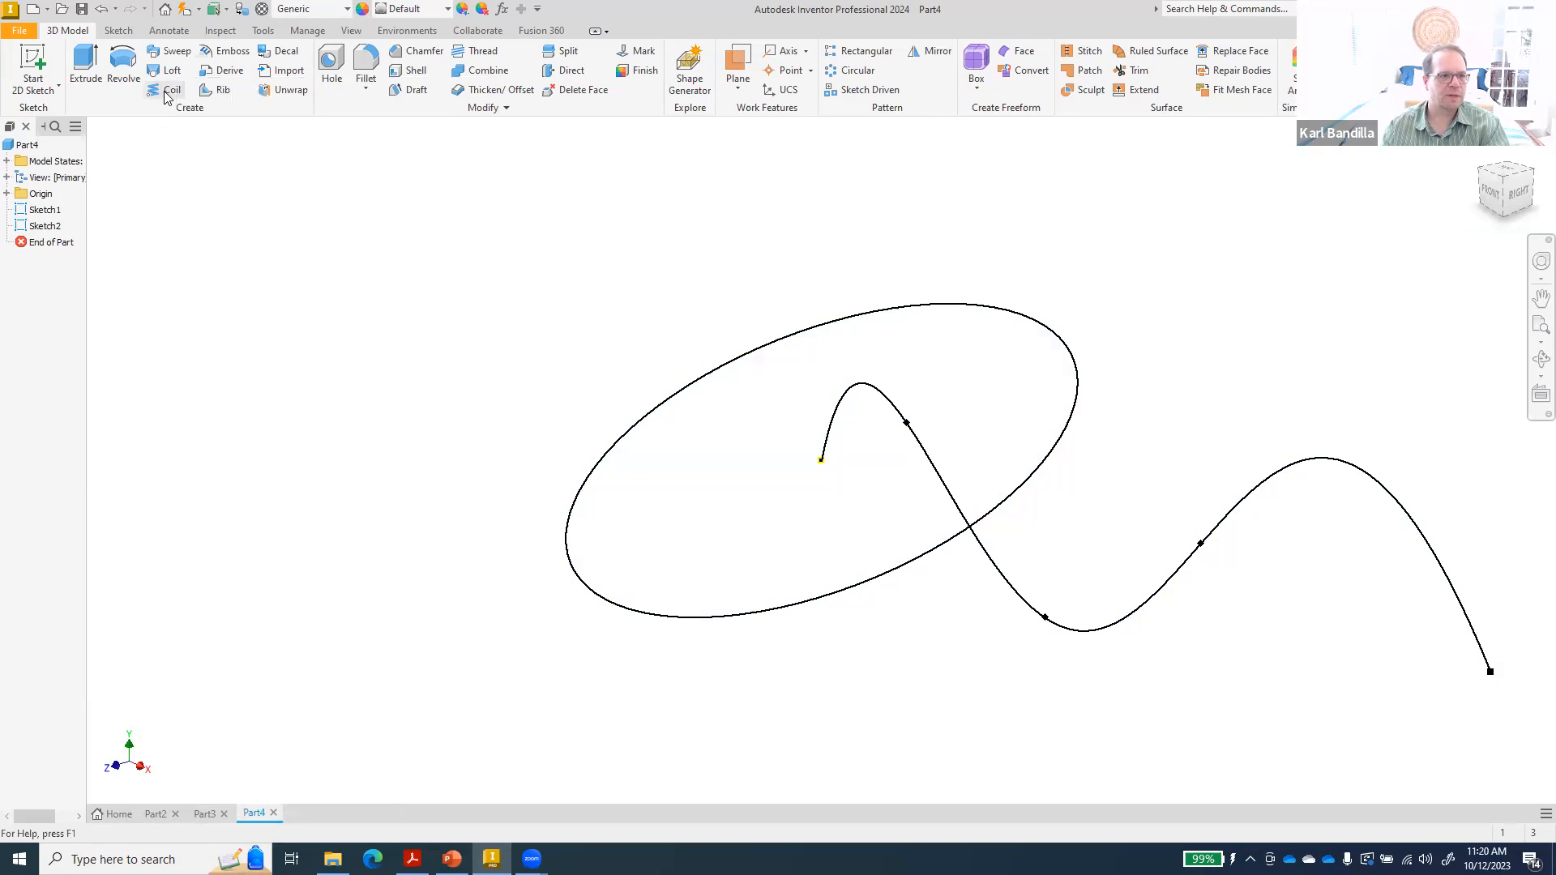
# - Sweep the ellipse profile along the spline as a solid, using the Fixed orientation
pyautogui.click(172, 52)
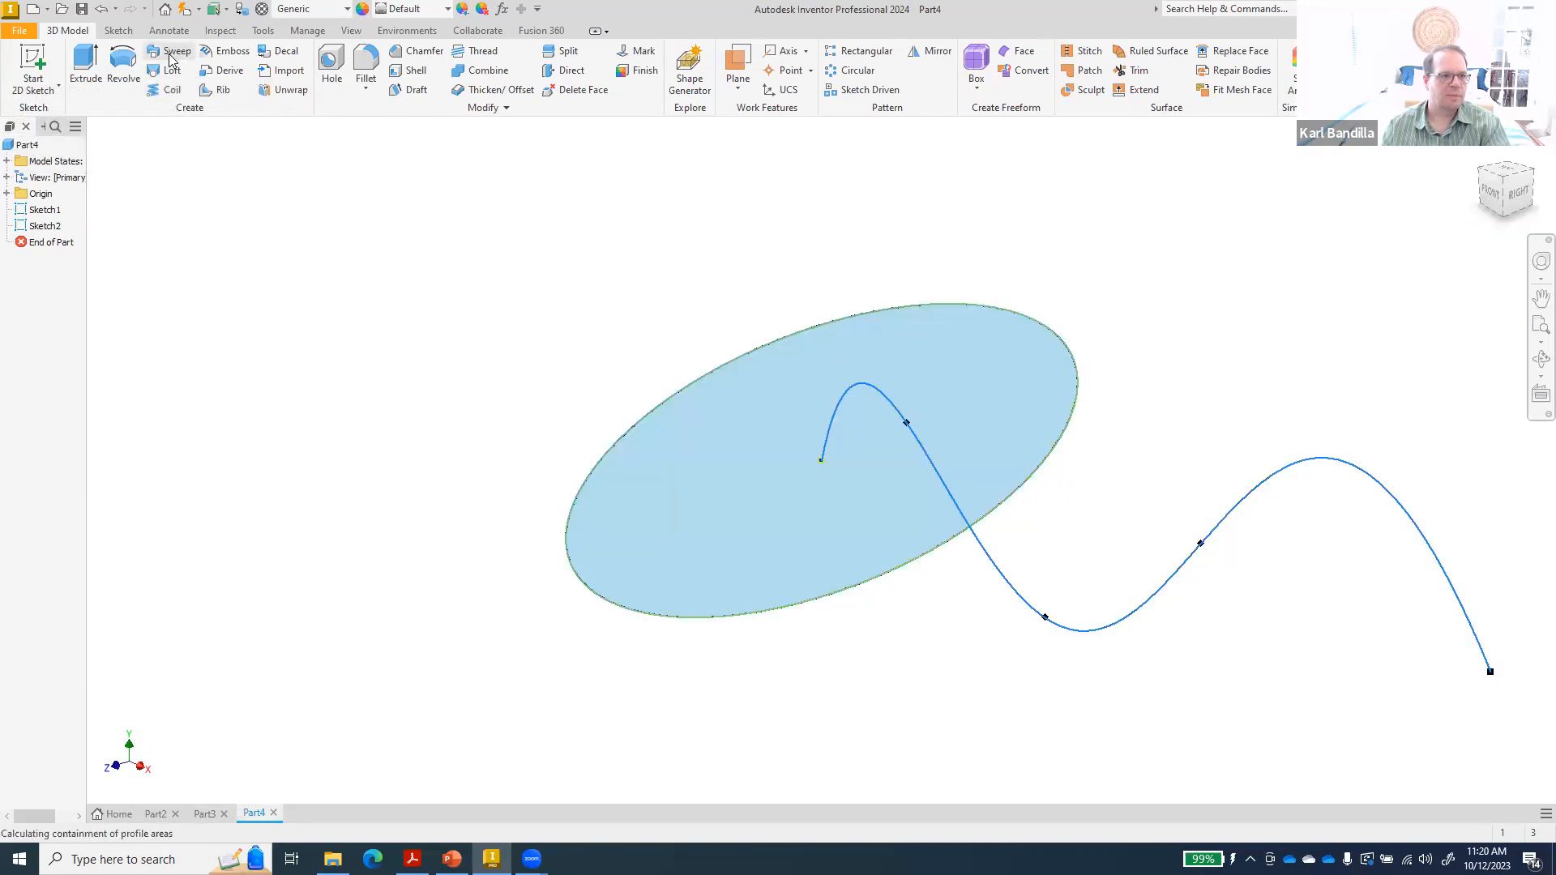
pyautogui.click(331, 240)
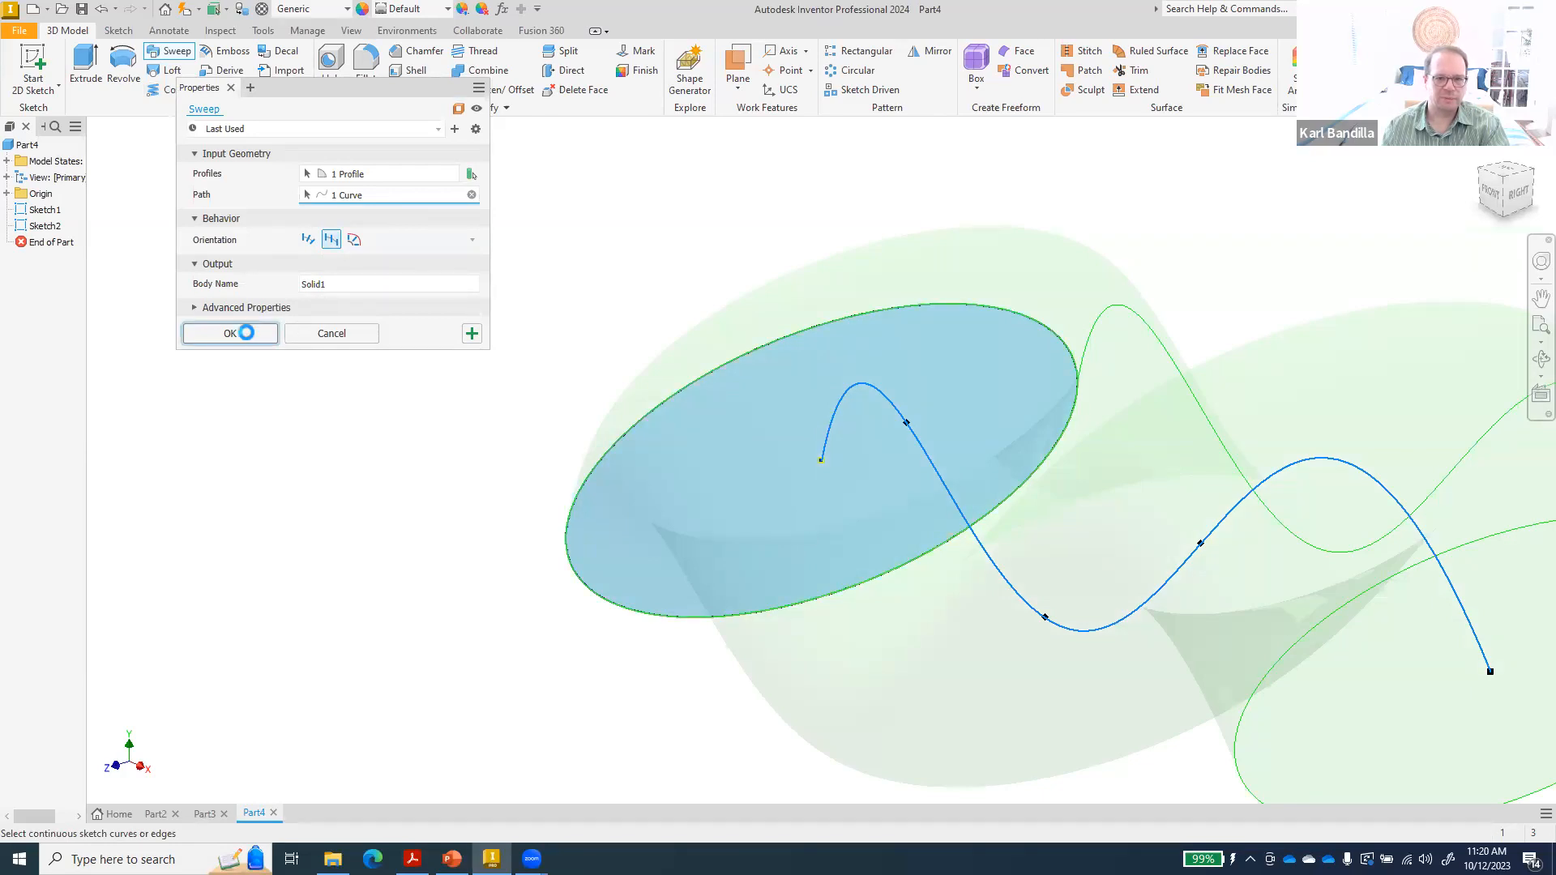
pyautogui.click(248, 336)
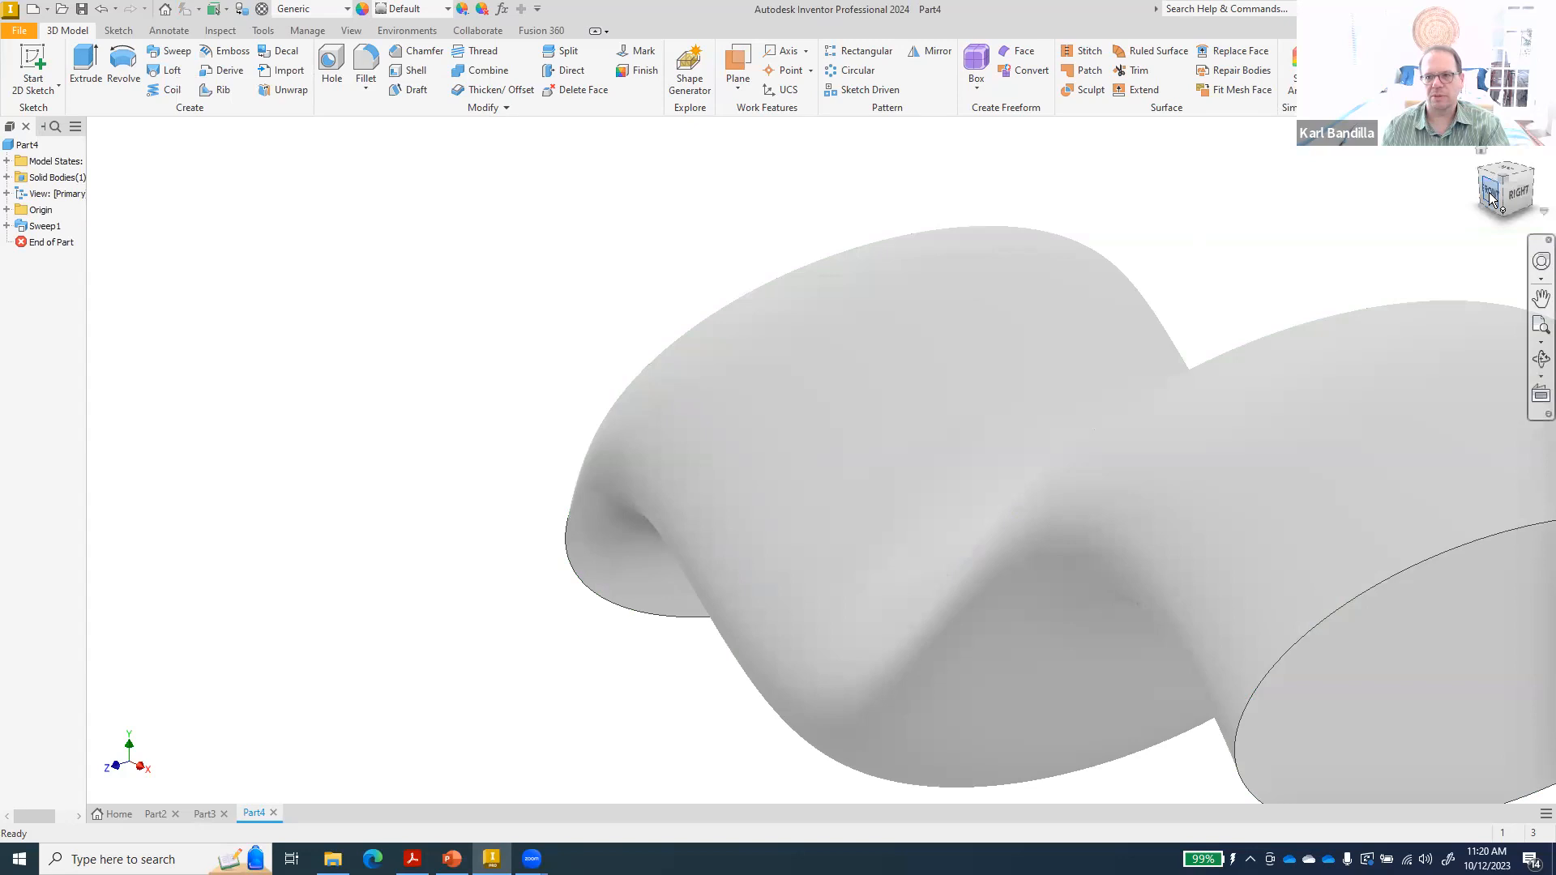
pyautogui.click(1491, 197)
pyautogui.moveTo(1509, 189)
pyautogui.mouseDown()
pyautogui.moveTo(1481, 224)
pyautogui.moveTo(1468, 214)
pyautogui.moveTo(1498, 194)
pyautogui.mouseUp()
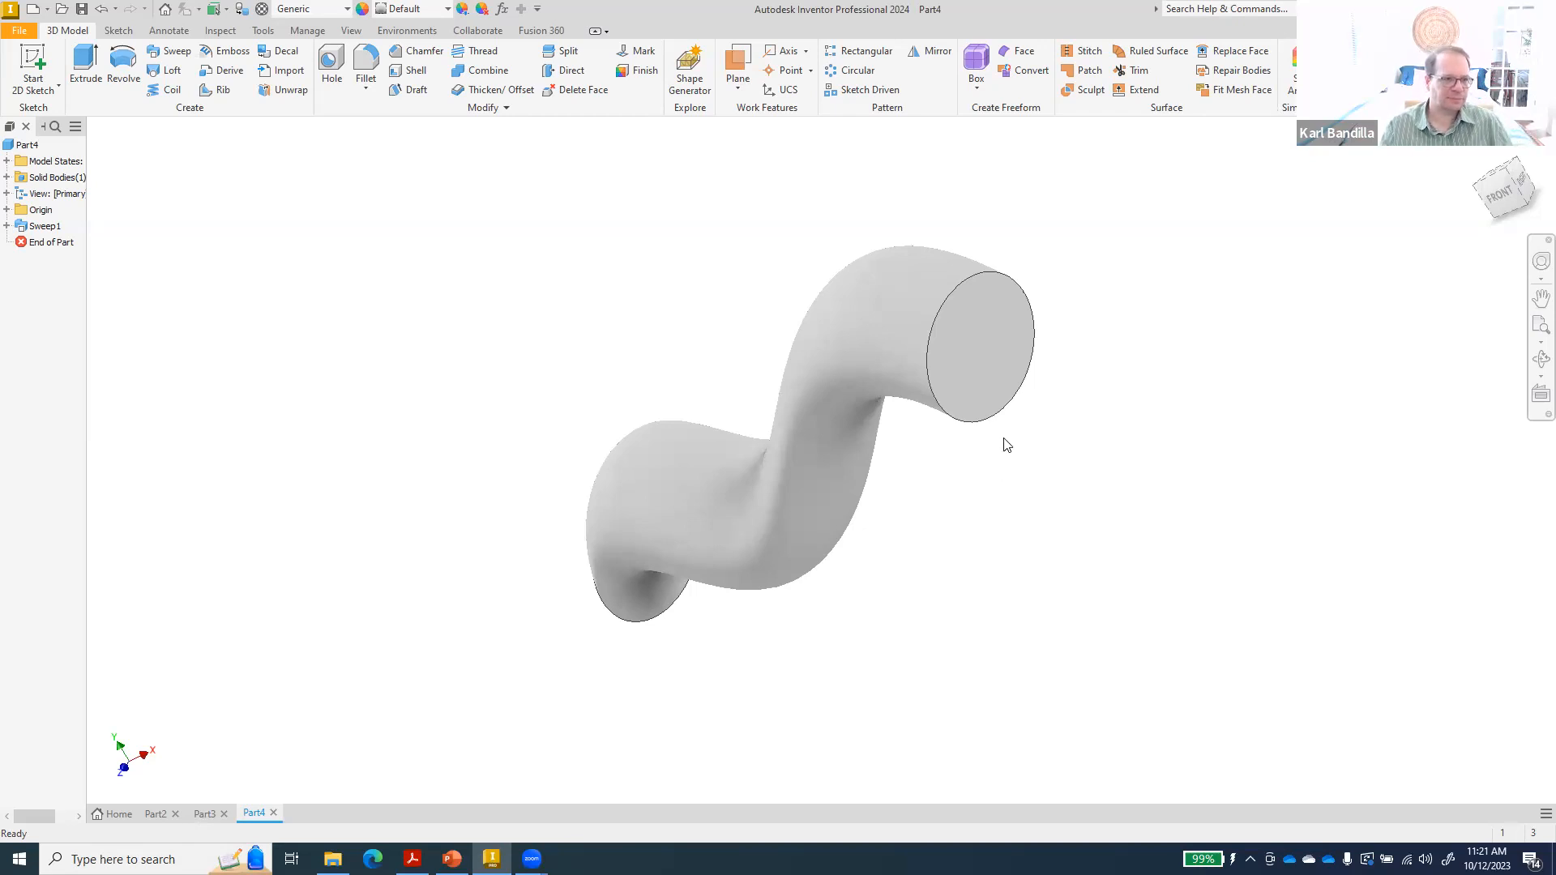
# - Create a new part from the Standard (mm).ipt template and start a 2D sketch on the XZ origin plane
pyautogui.click(32, 10)
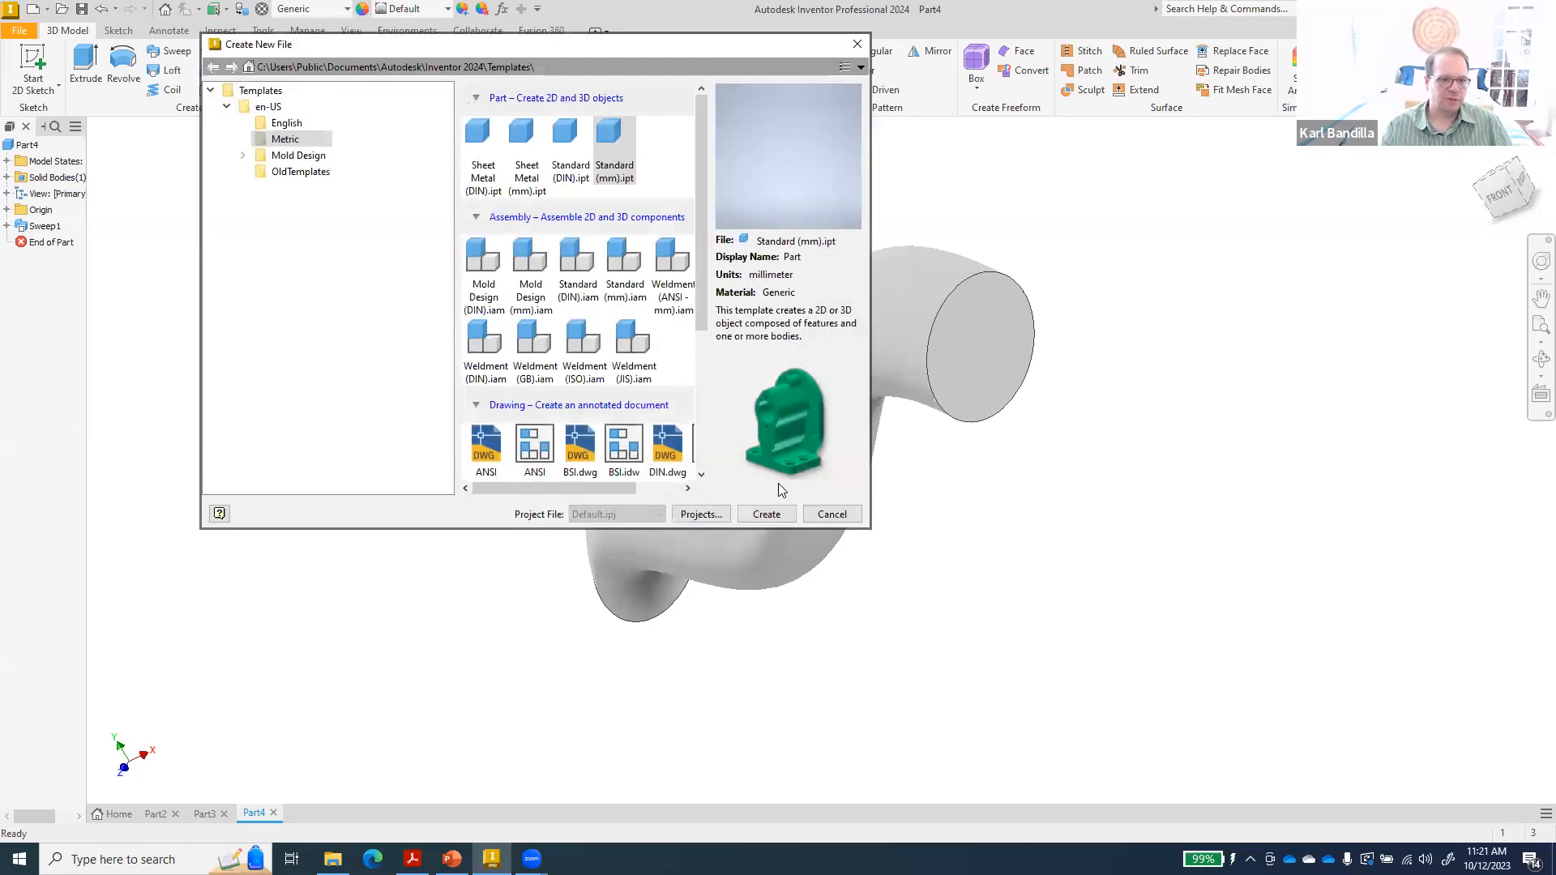
pyautogui.click(776, 518)
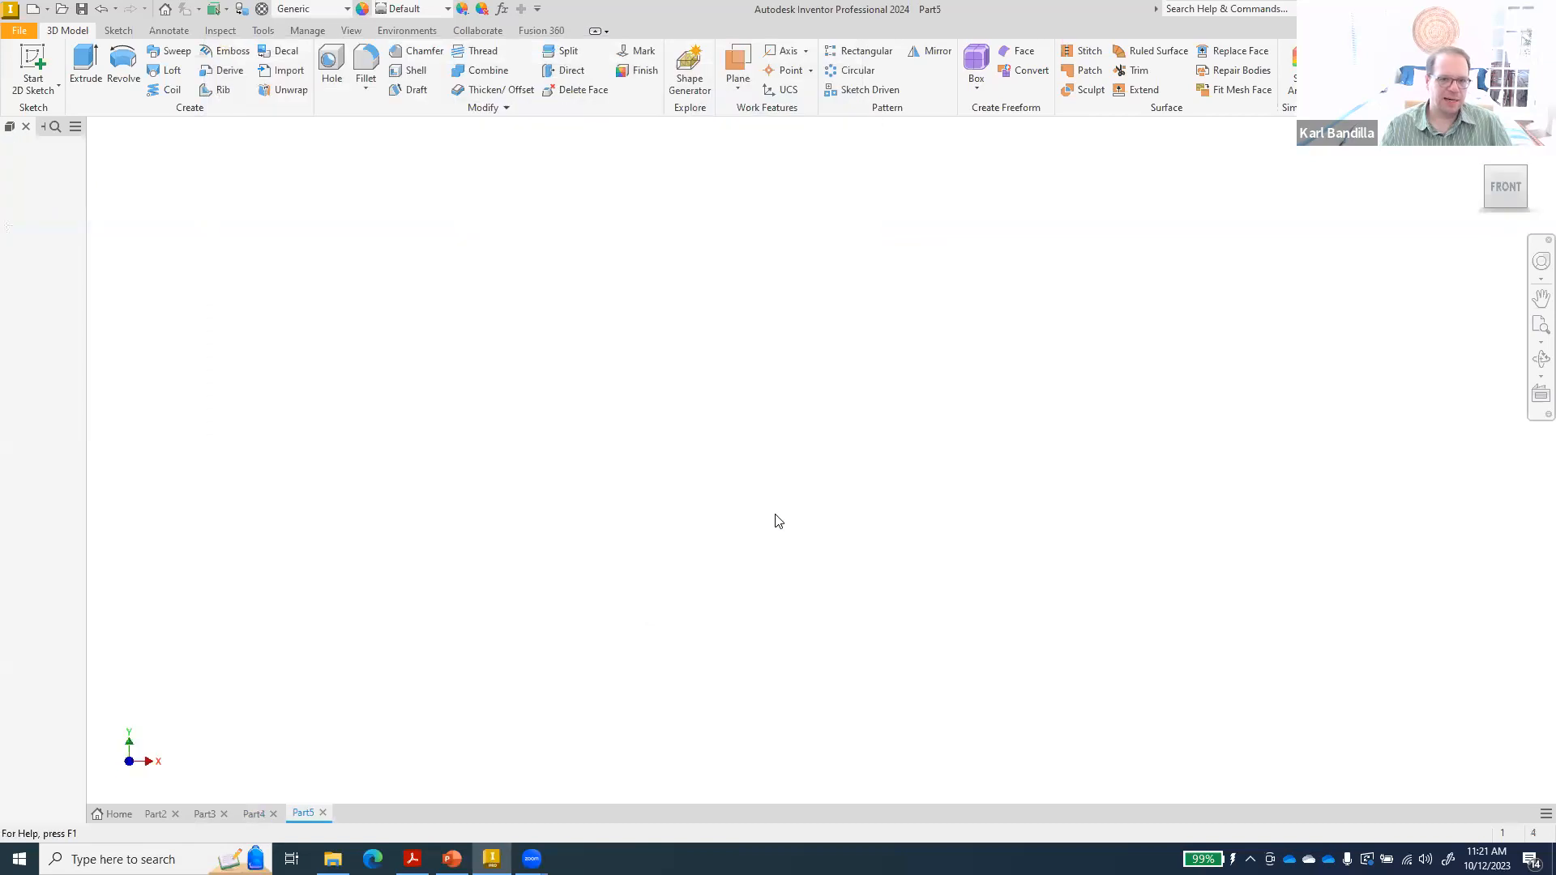
pyautogui.click(32, 65)
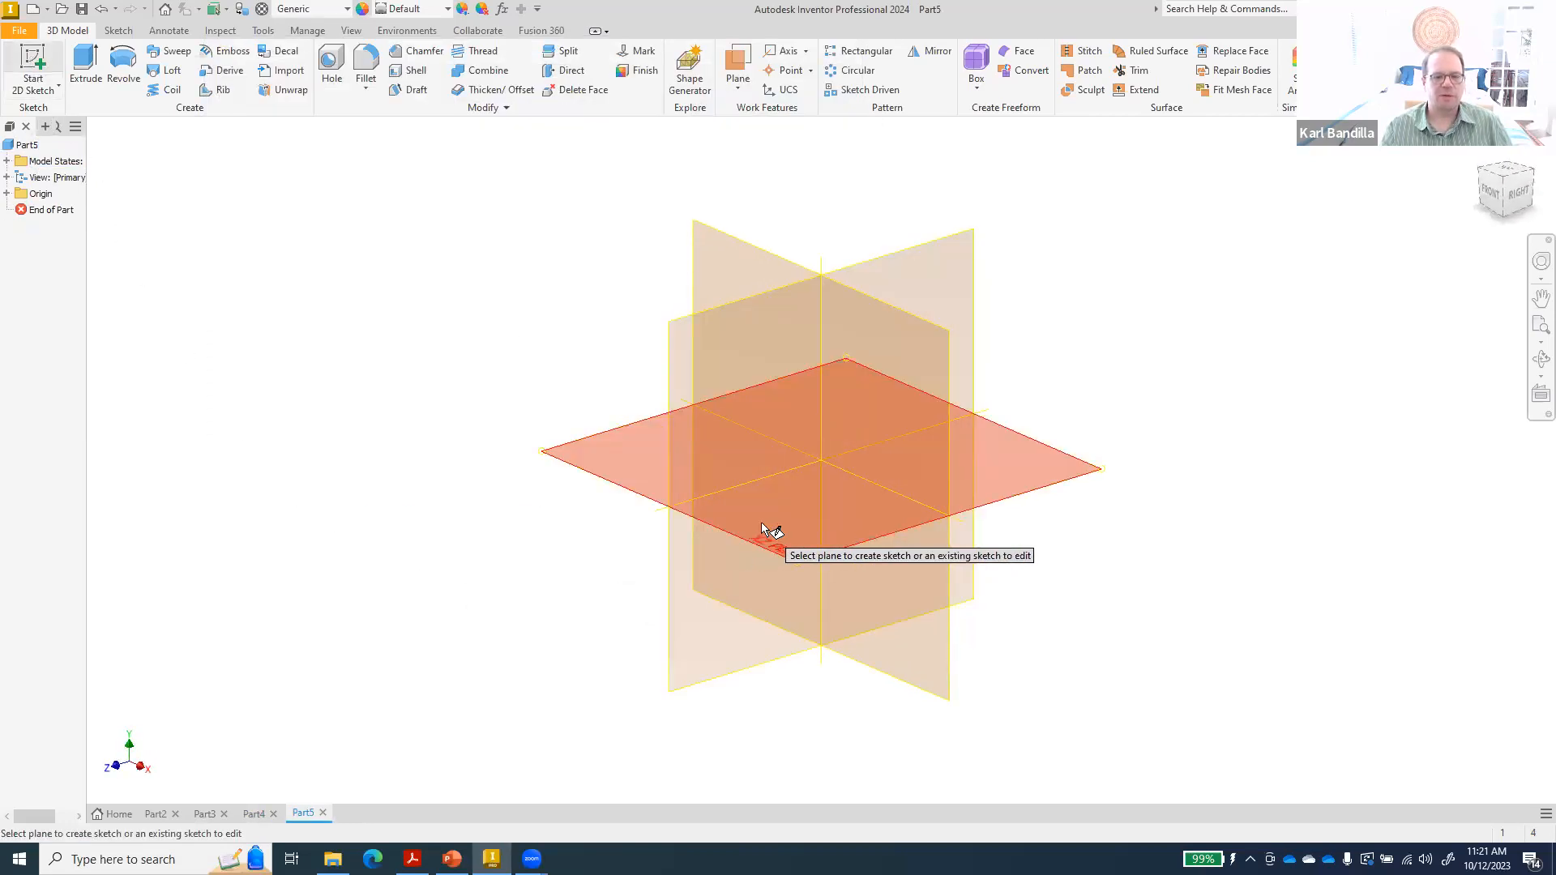
pyautogui.click(761, 528)
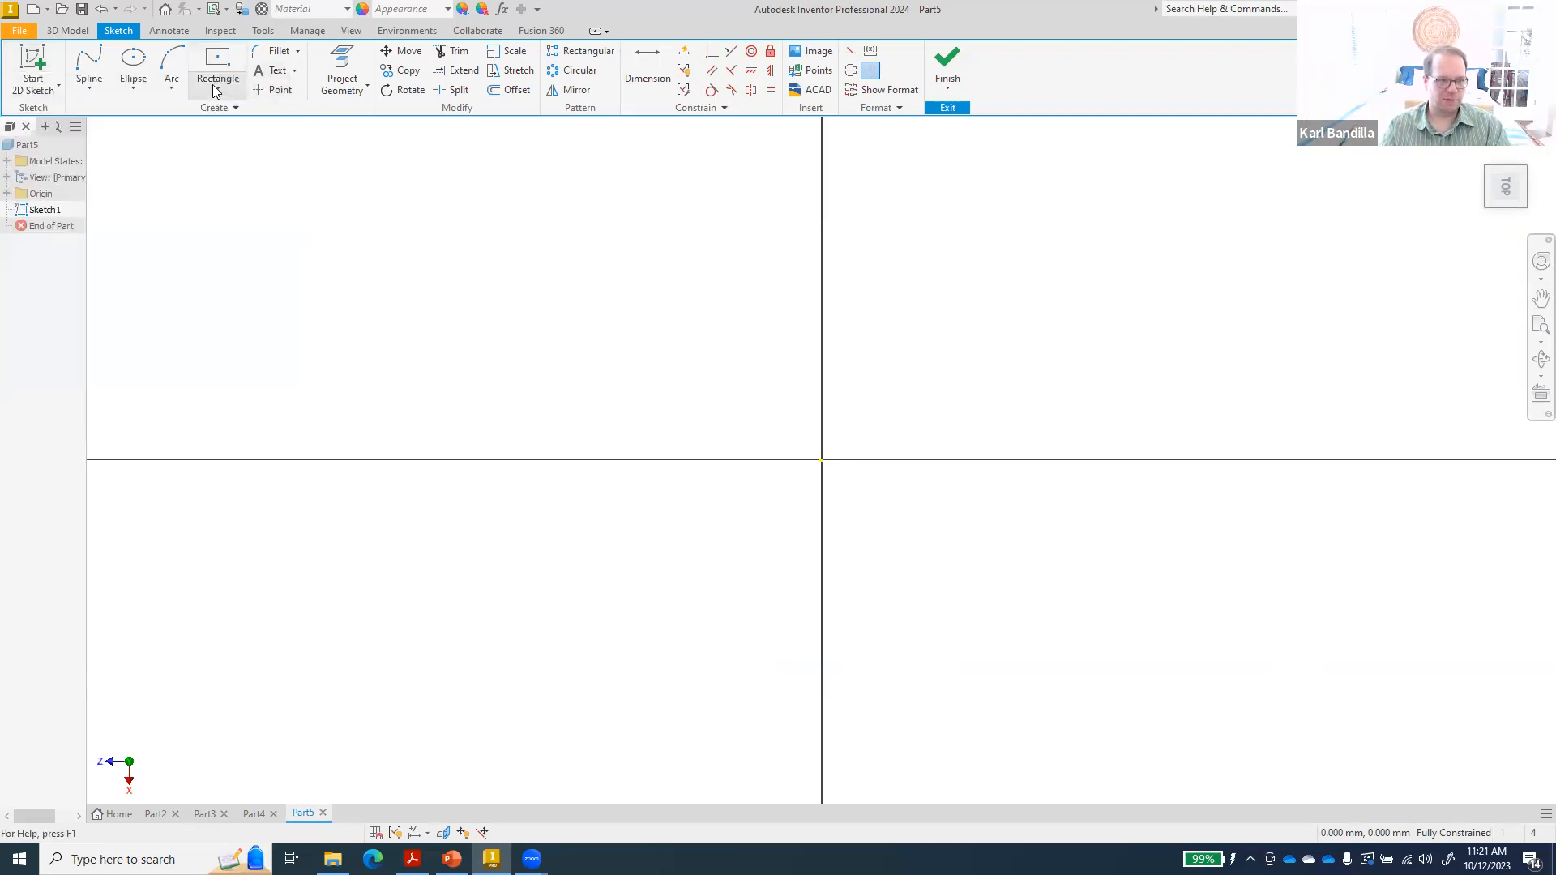
# - Draw a six-sided polygon centred on the origin with a vertex on the vertical axis about 8.8 mm away, and finish the sketch
pyautogui.click(216, 91)
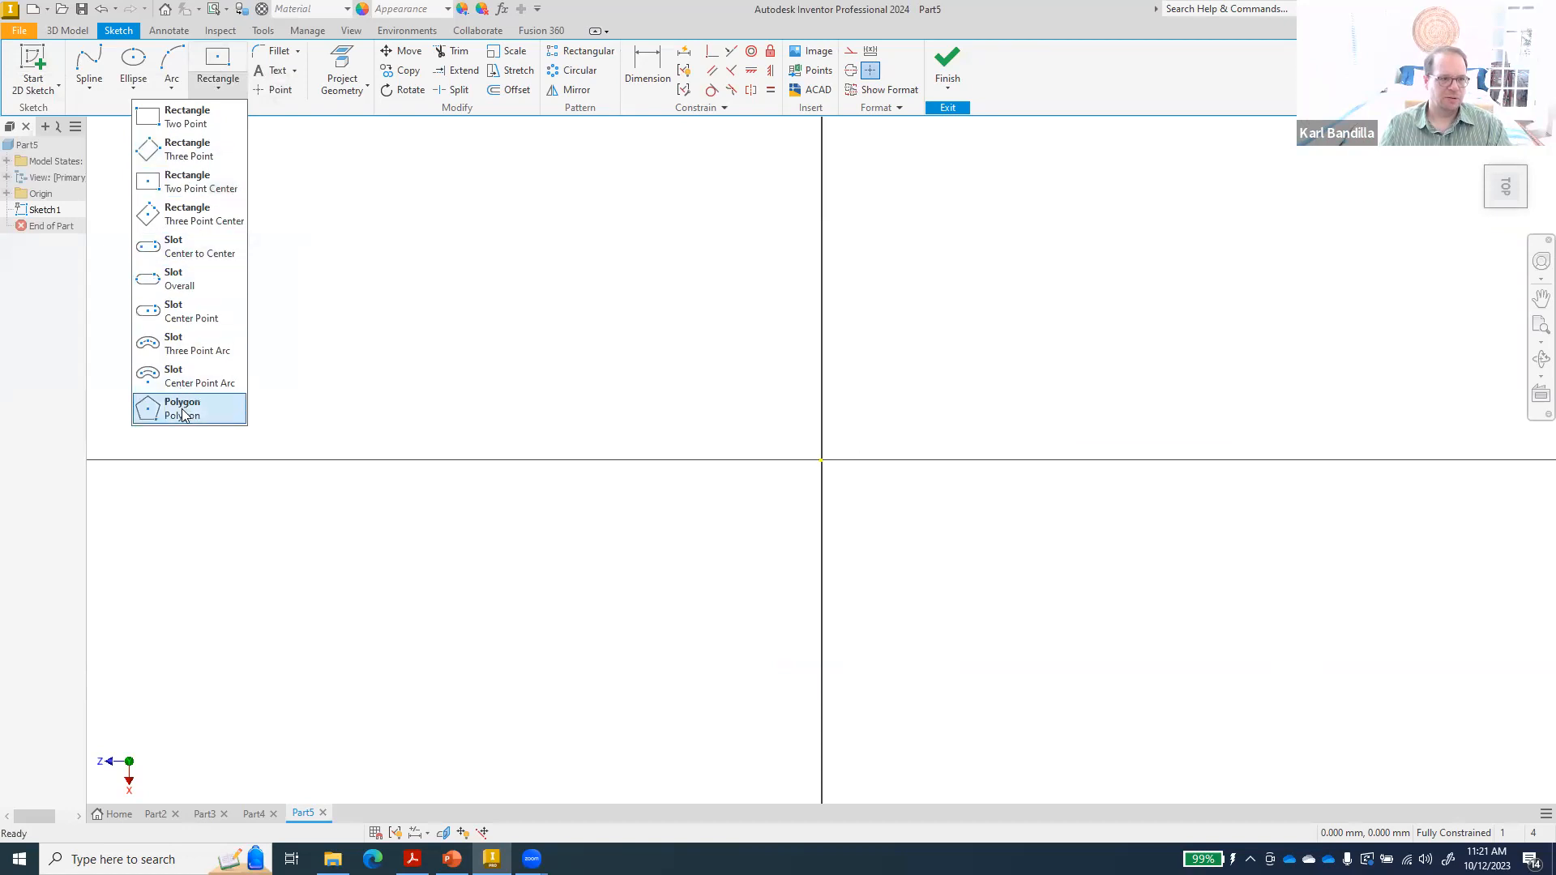
pyautogui.click(209, 413)
pyautogui.click(821, 460)
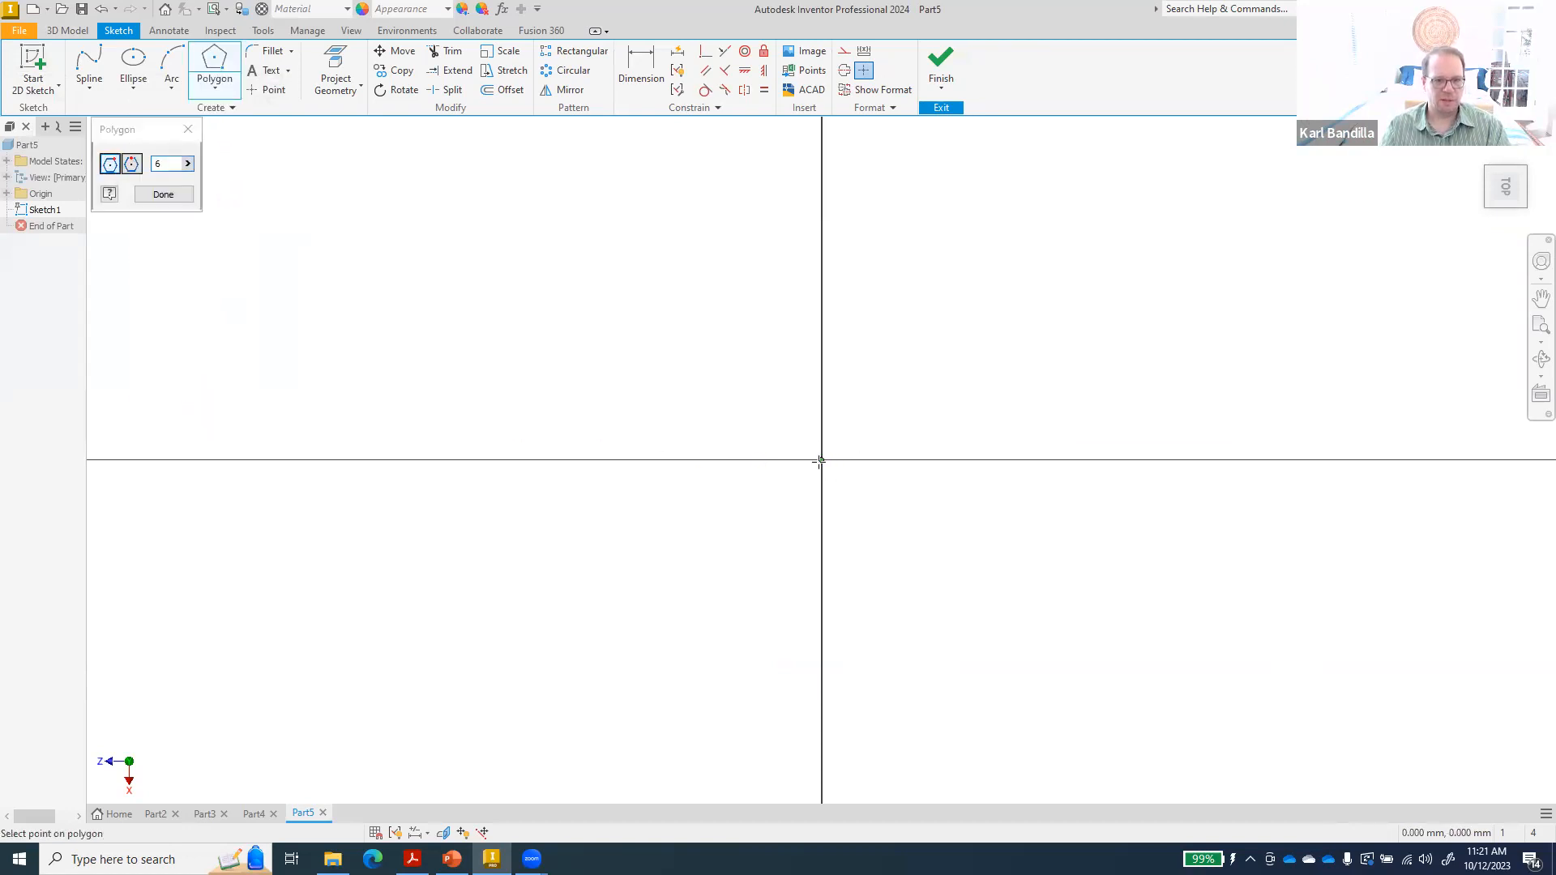
pyautogui.click(822, 288)
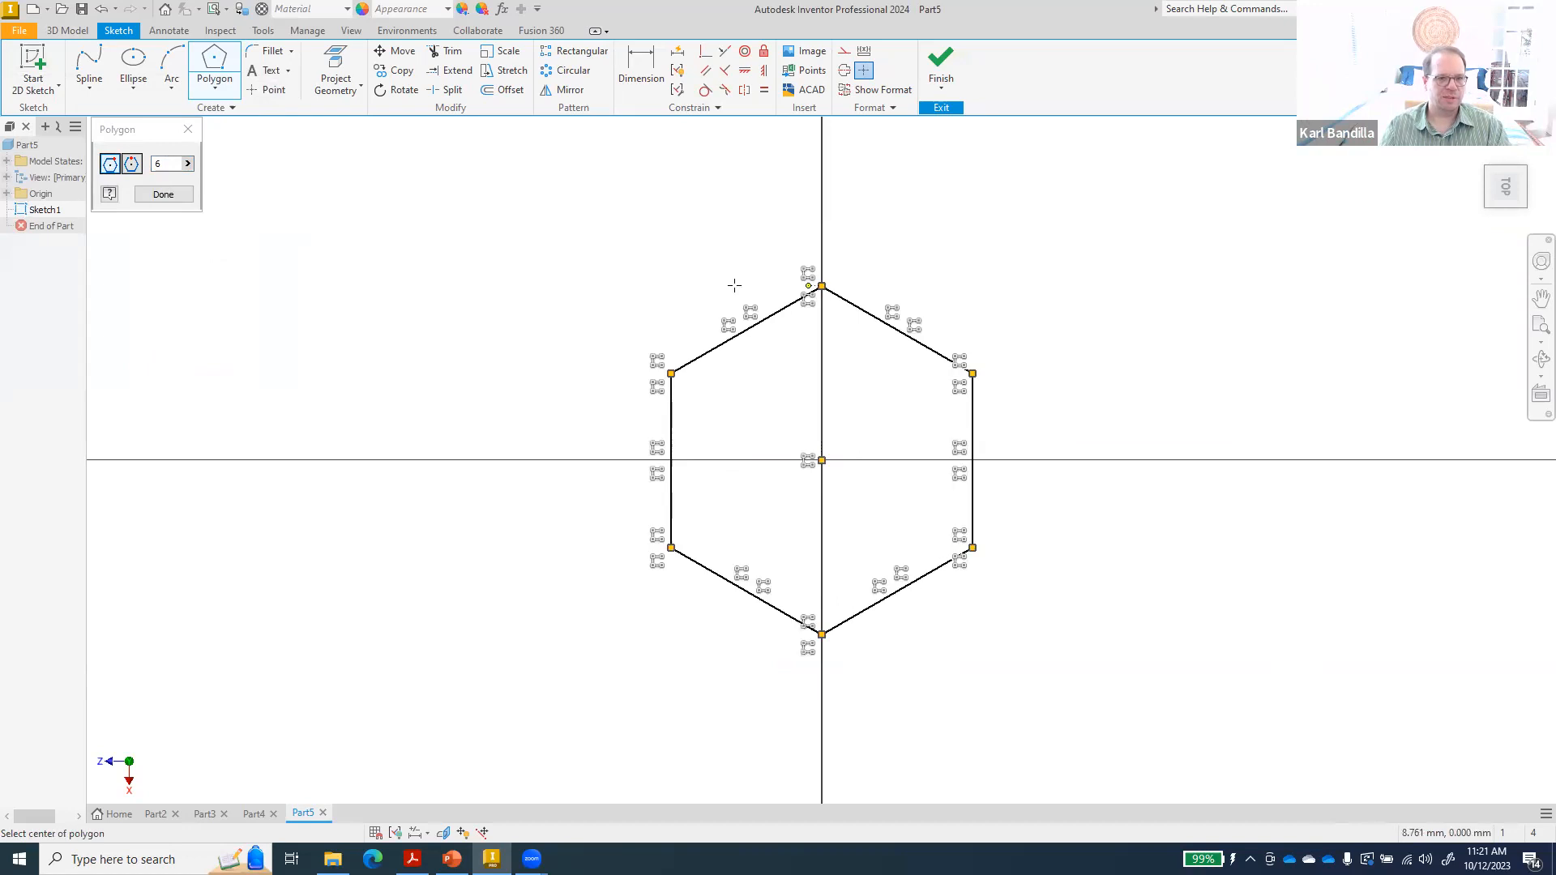
pyautogui.click(167, 198)
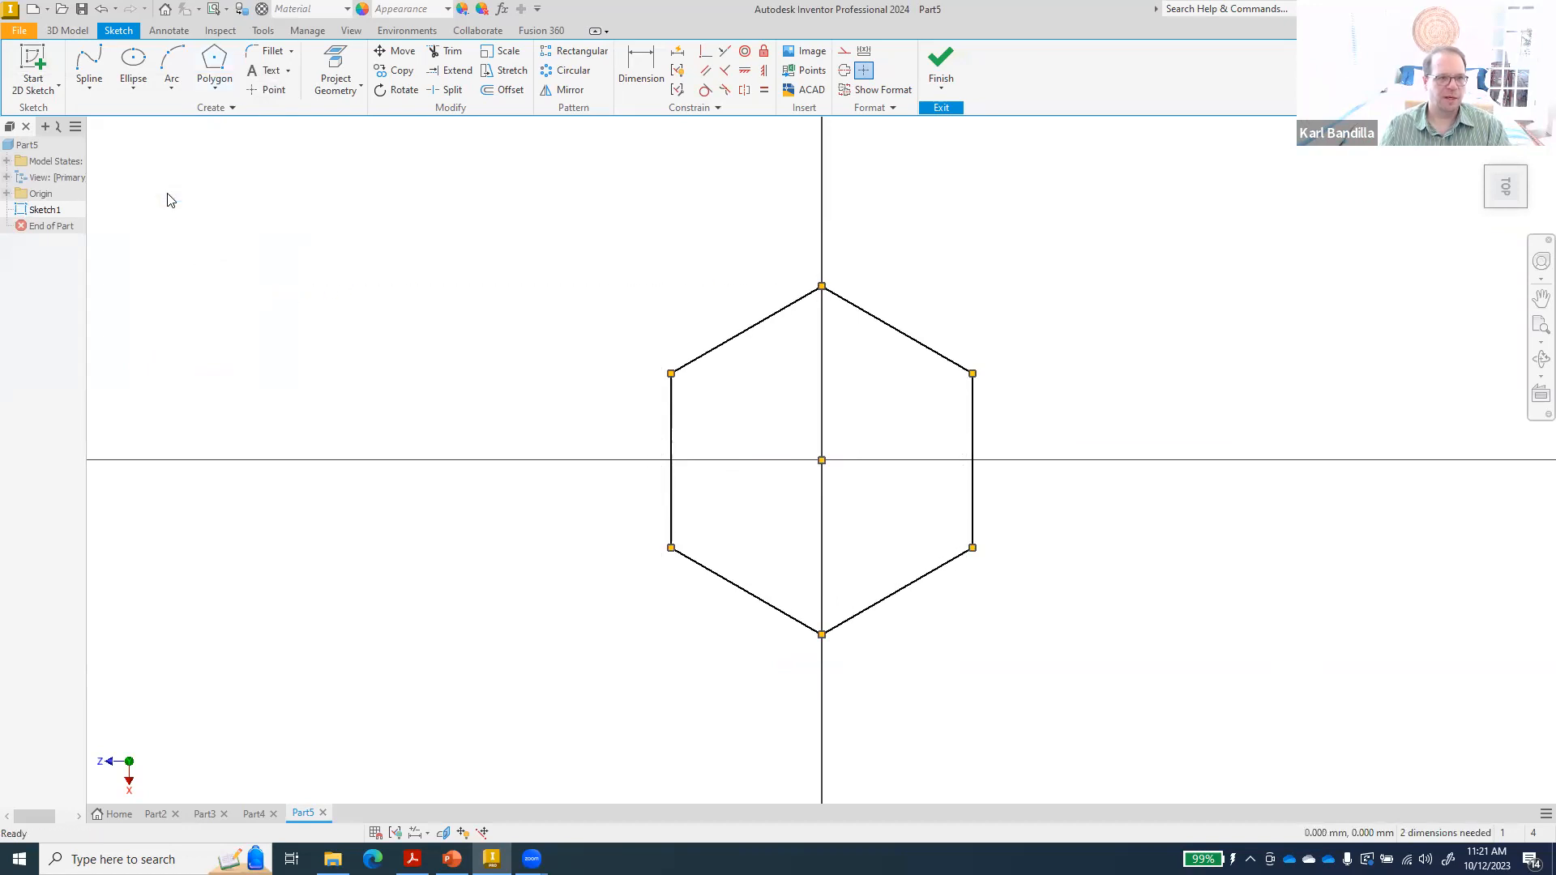
pyautogui.click(940, 65)
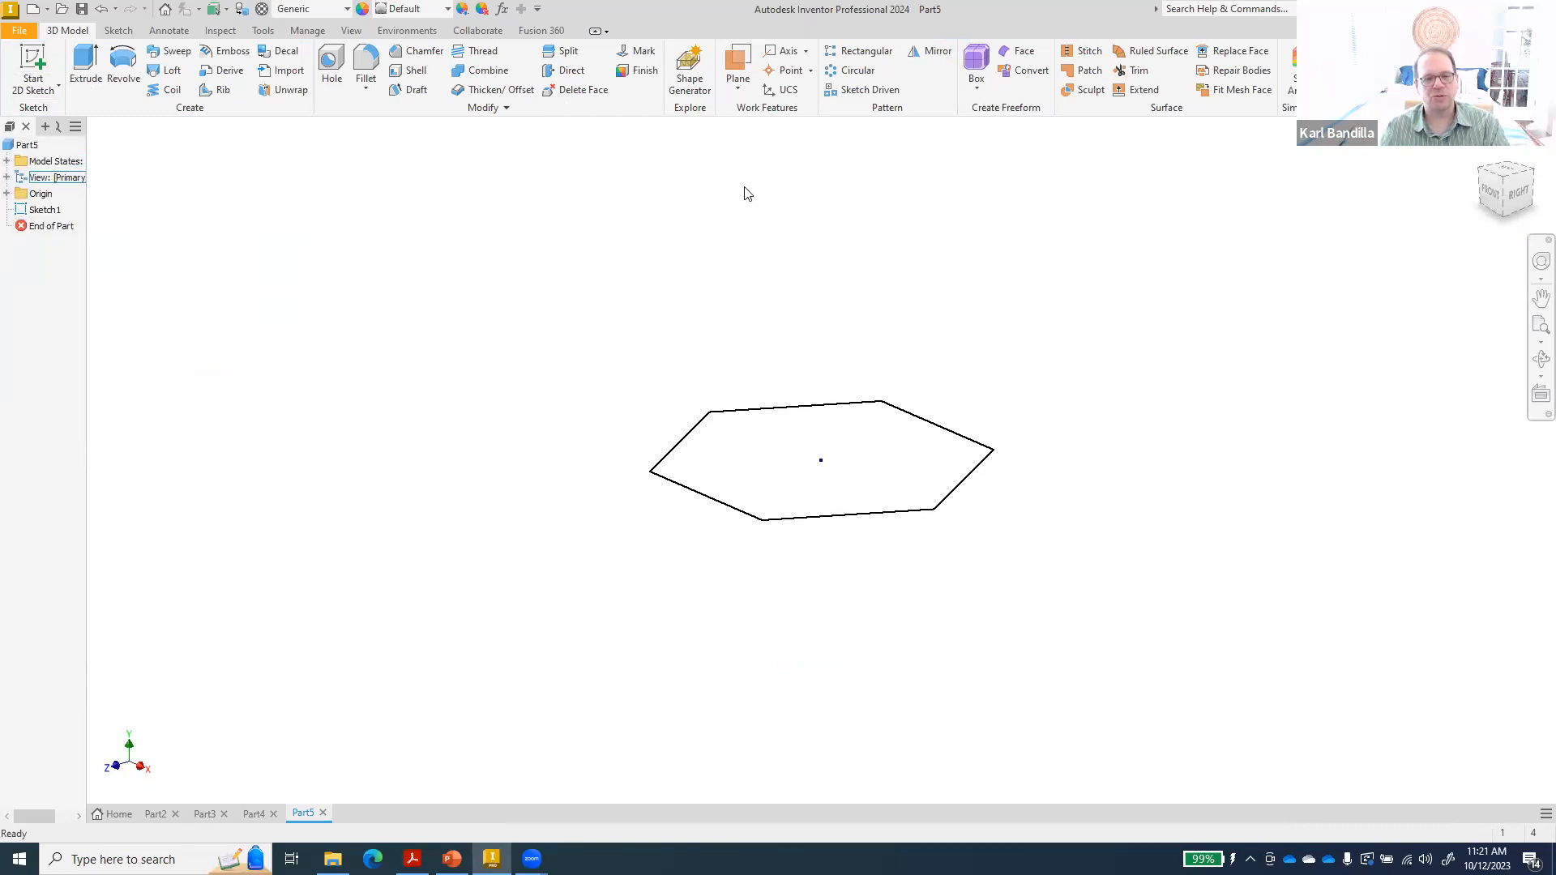
# - Create a work plane offset 10 mm above the XZ origin plane
pyautogui.click(738, 90)
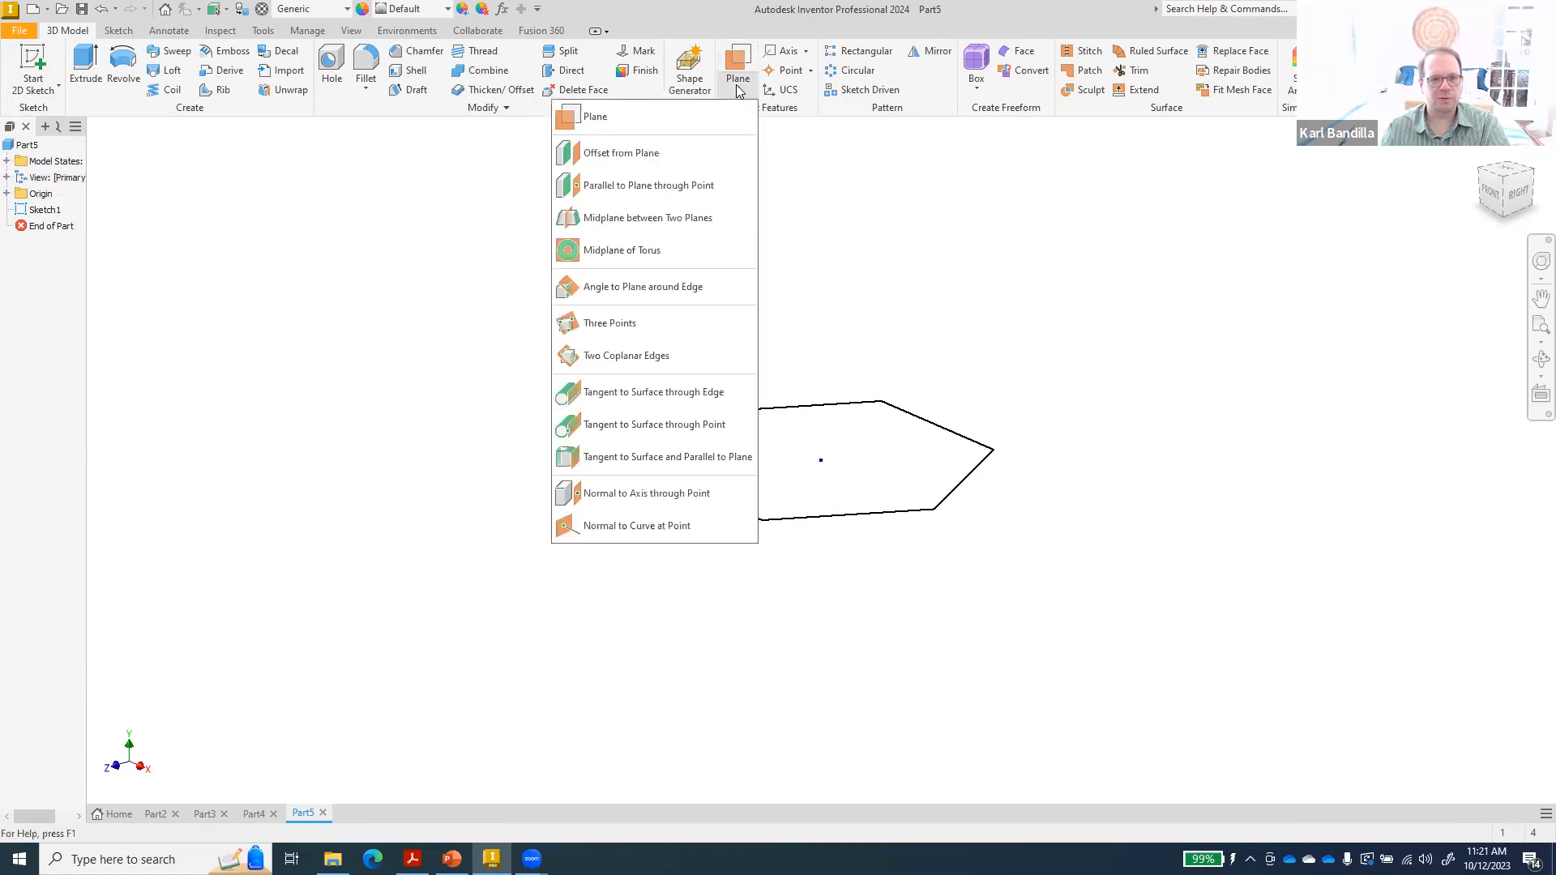
pyautogui.click(657, 154)
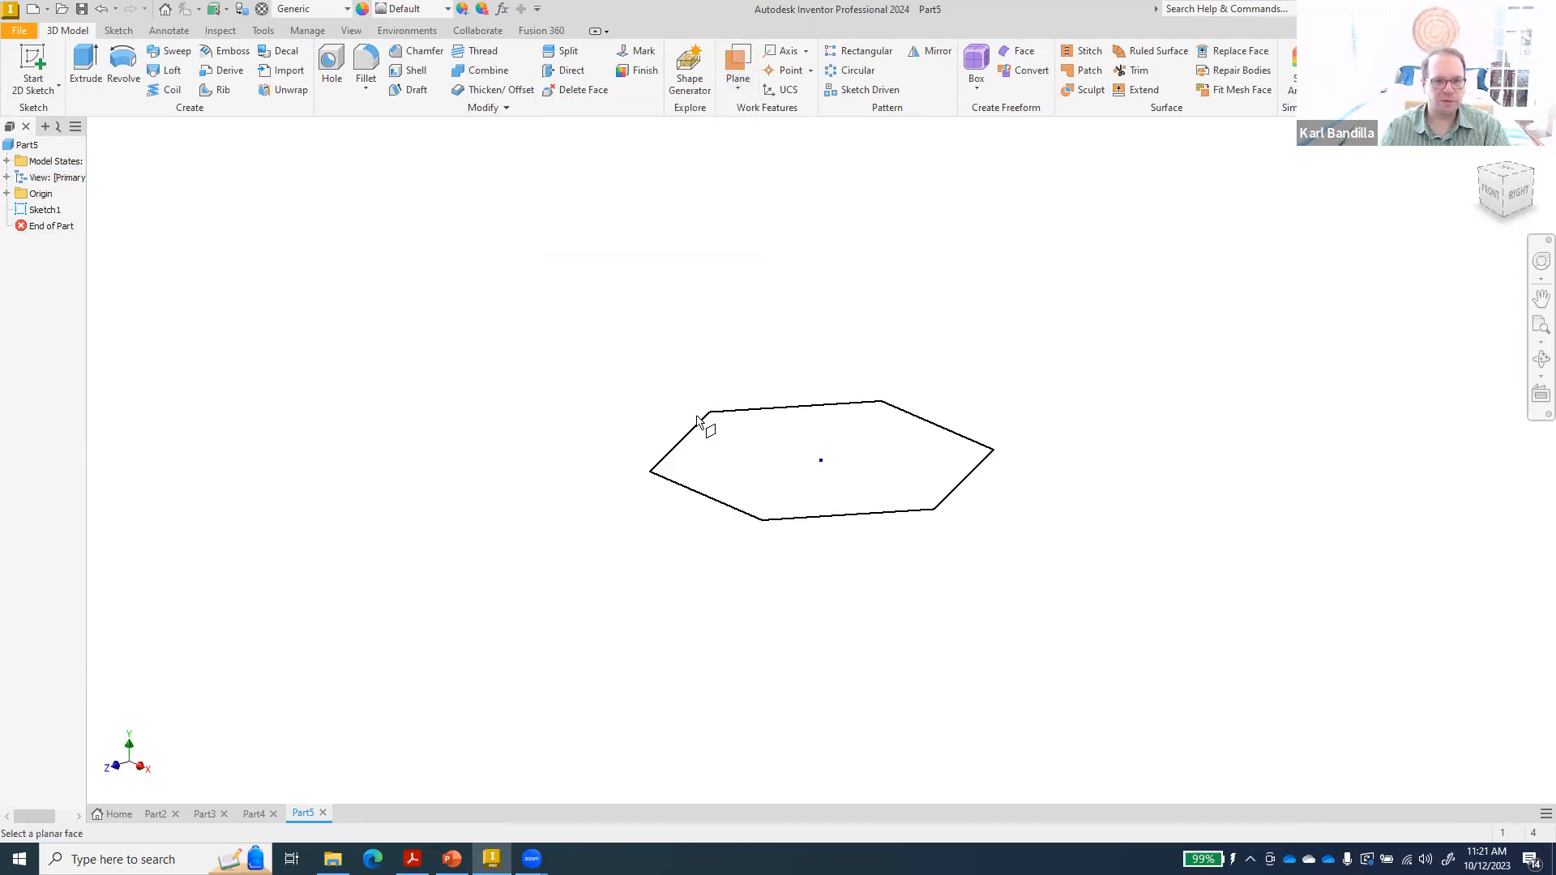
pyautogui.click(6, 193)
pyautogui.click(63, 230)
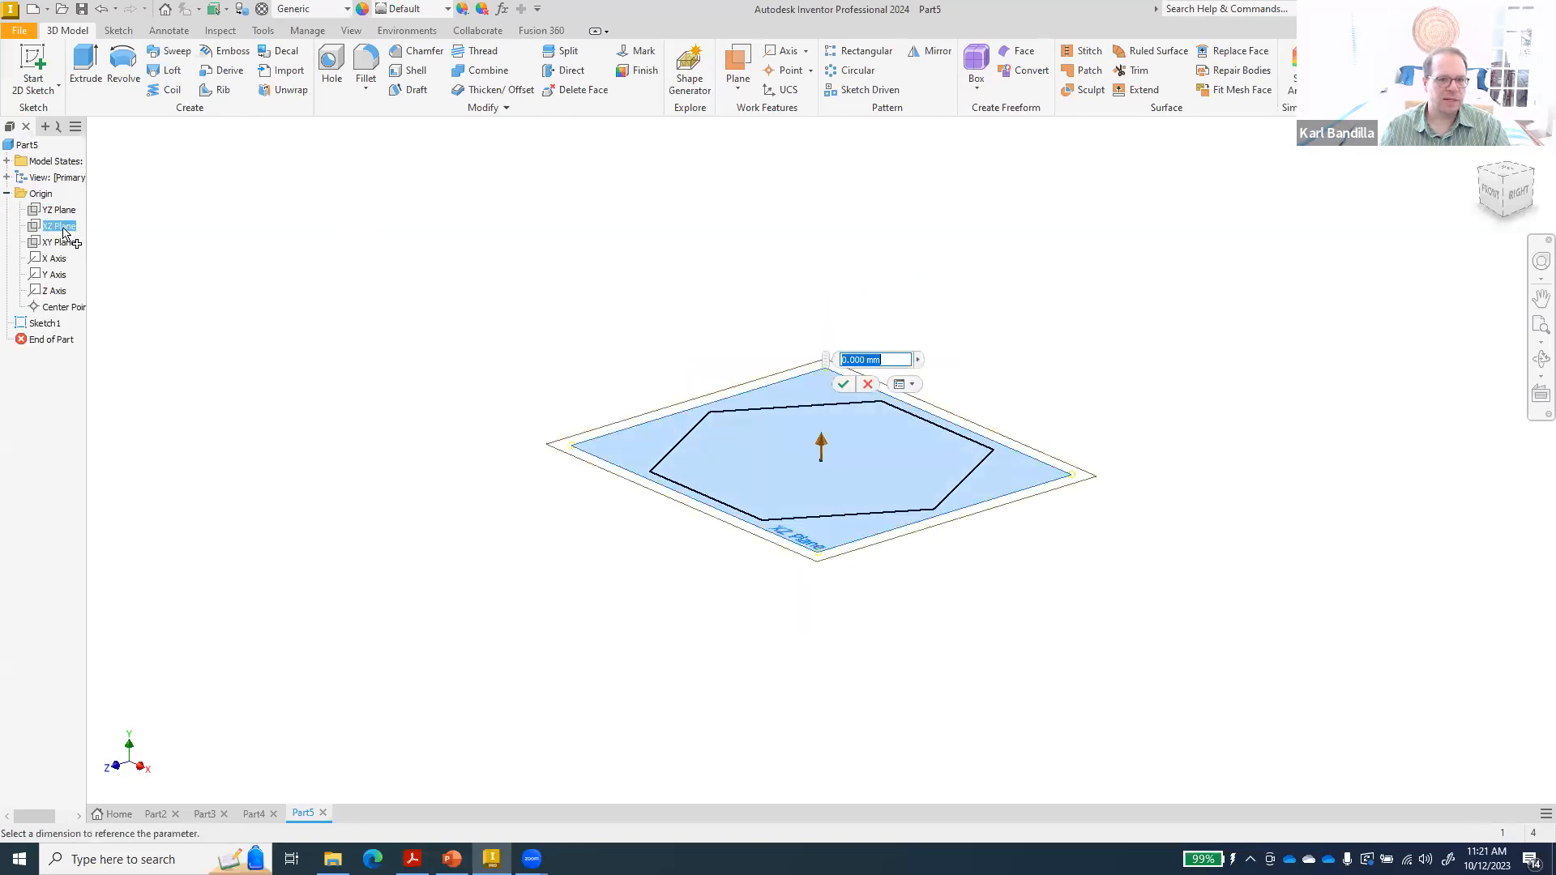
pyautogui.write('10')
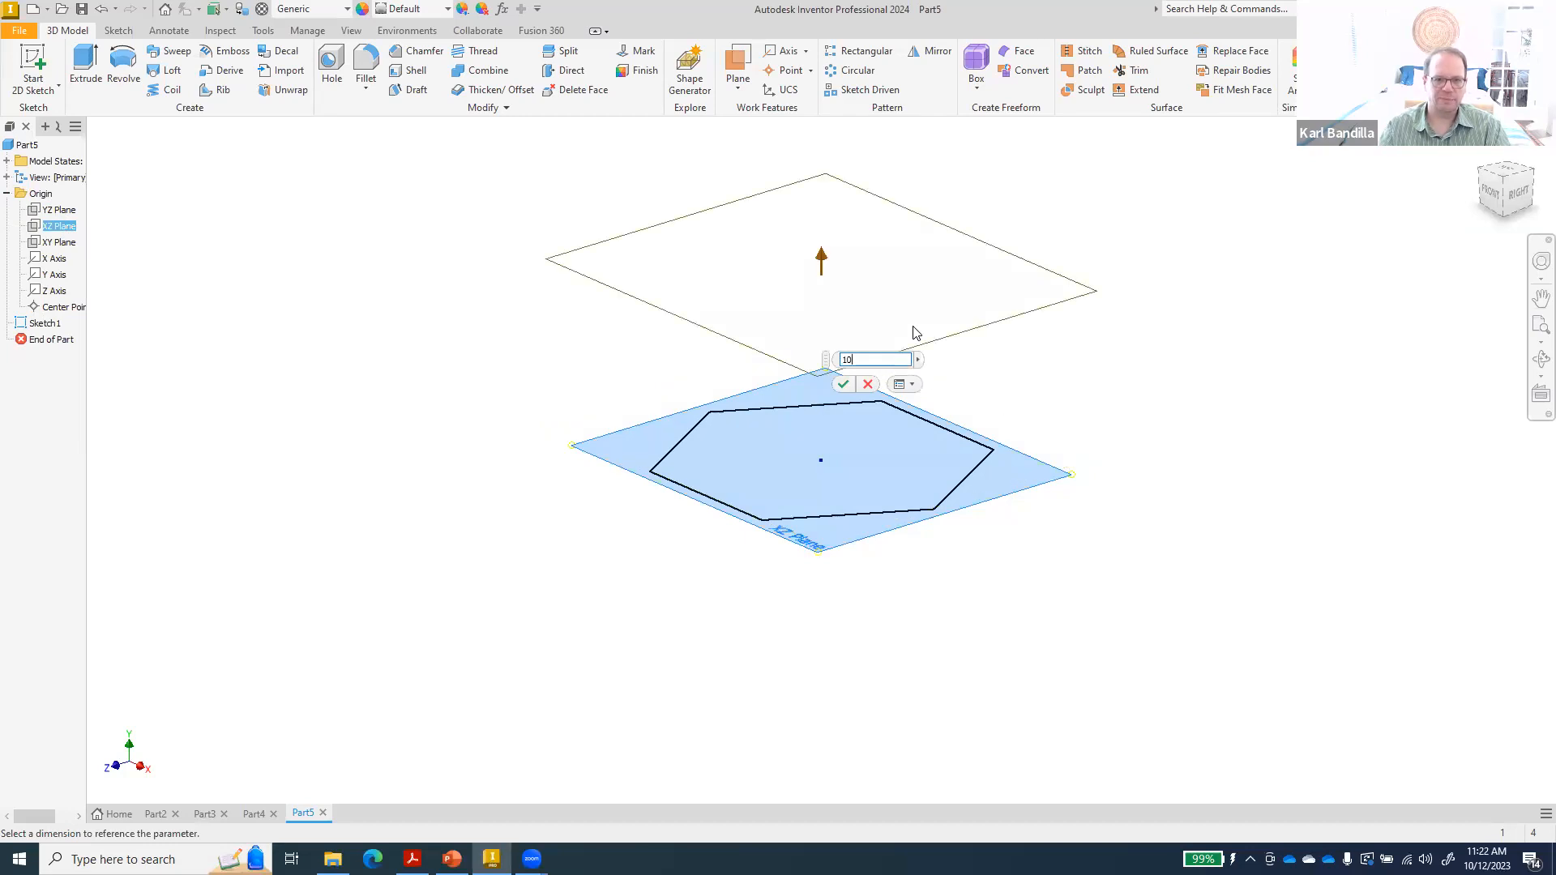
pyautogui.click(843, 384)
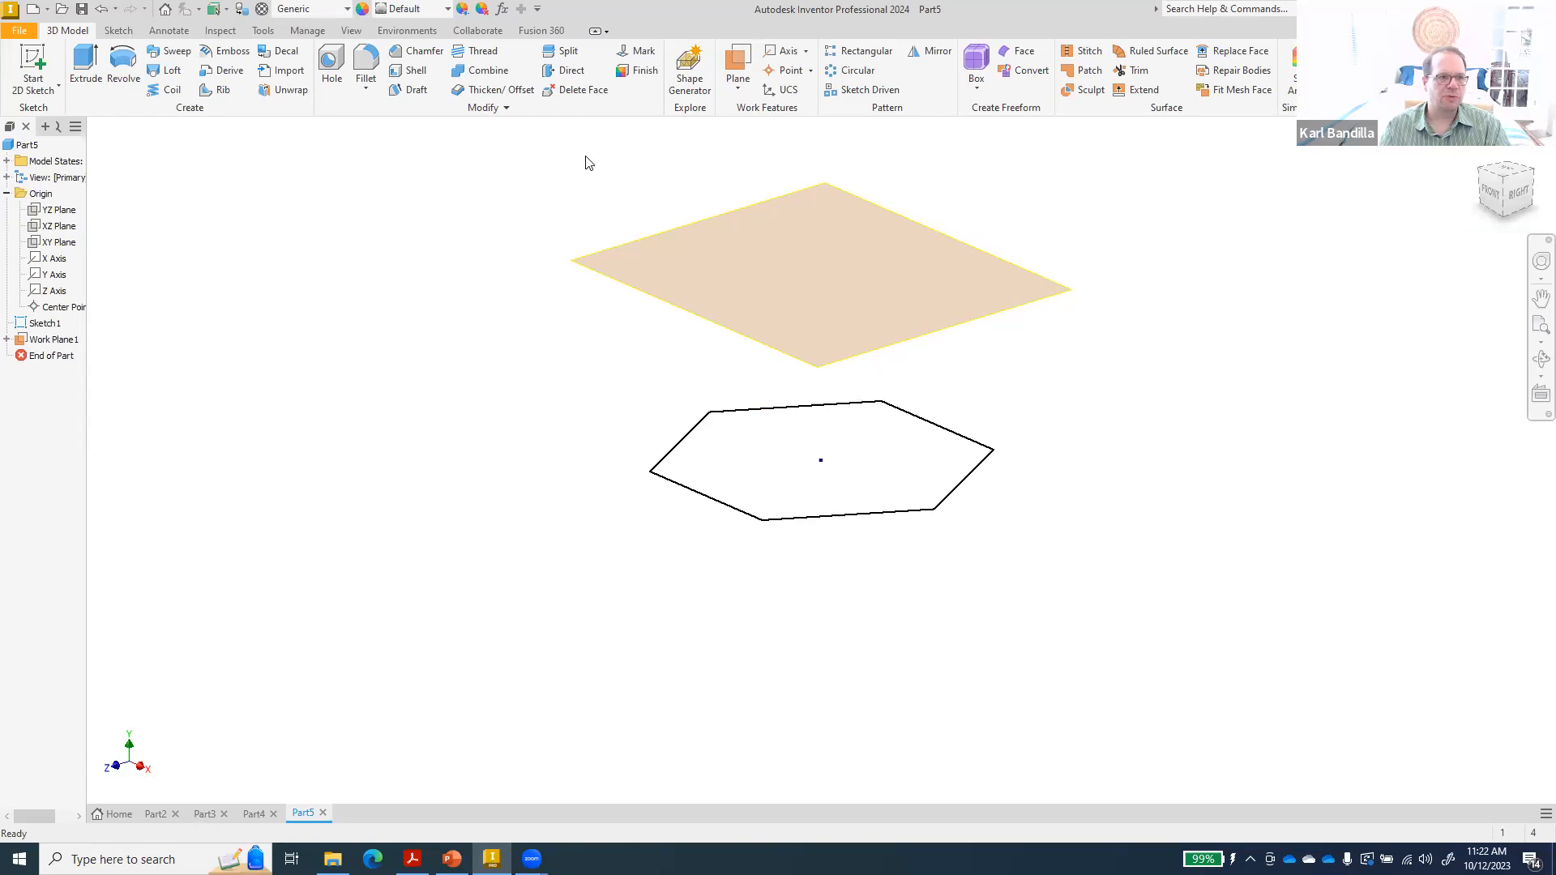
# - On the offset work plane, sketch an eight-sided polygon centred away from the origin, with a vertex near (3.2, -11.0) mm, and finish the sketch
pyautogui.click(635, 302)
pyautogui.rightClick(639, 298)
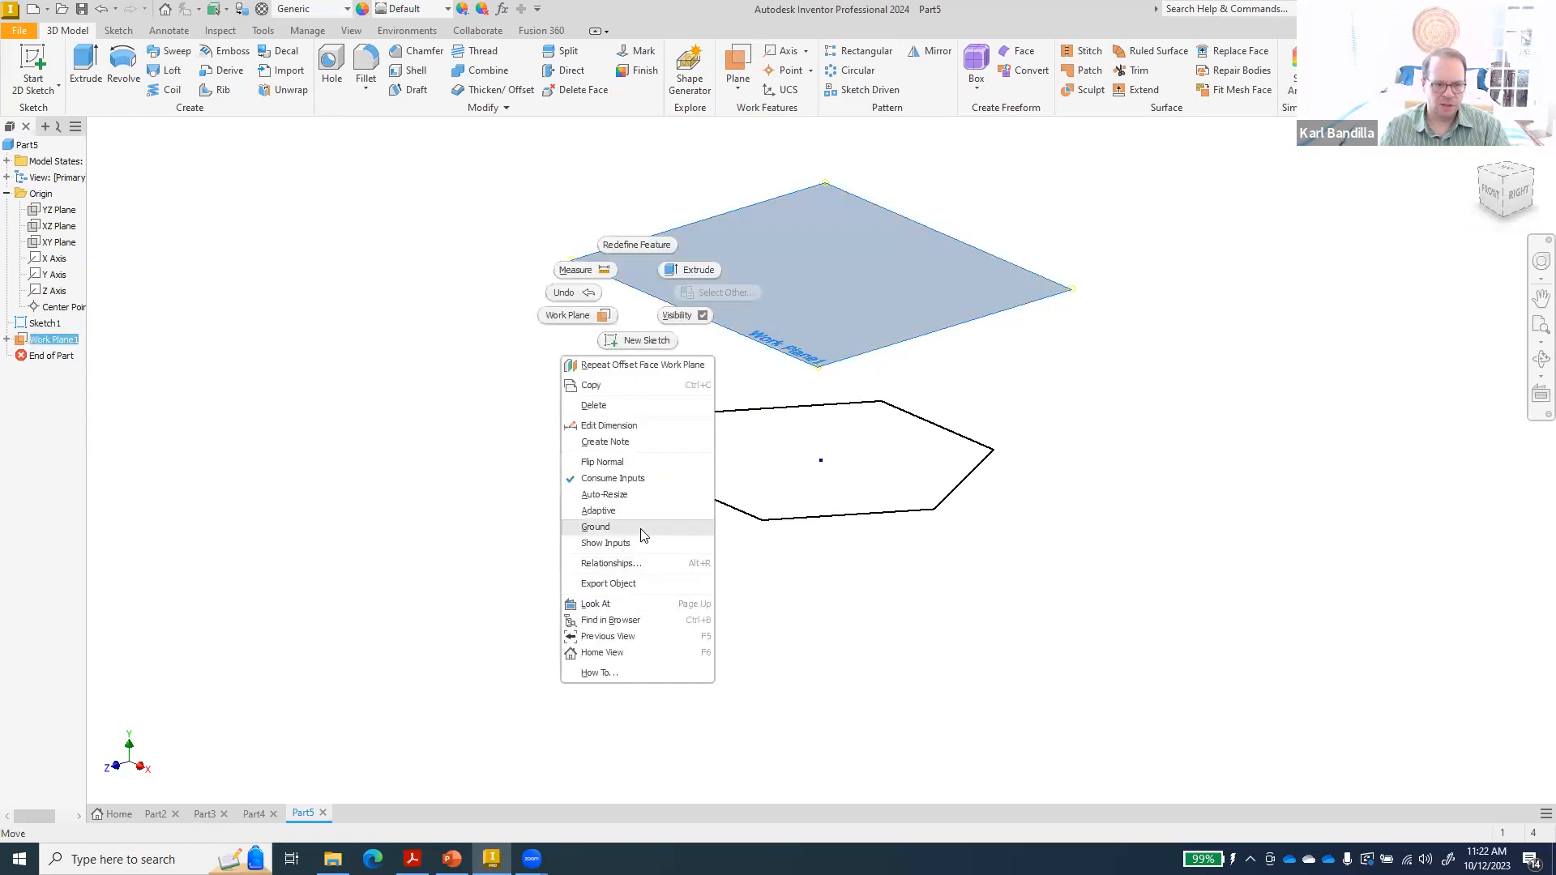
pyautogui.click(650, 346)
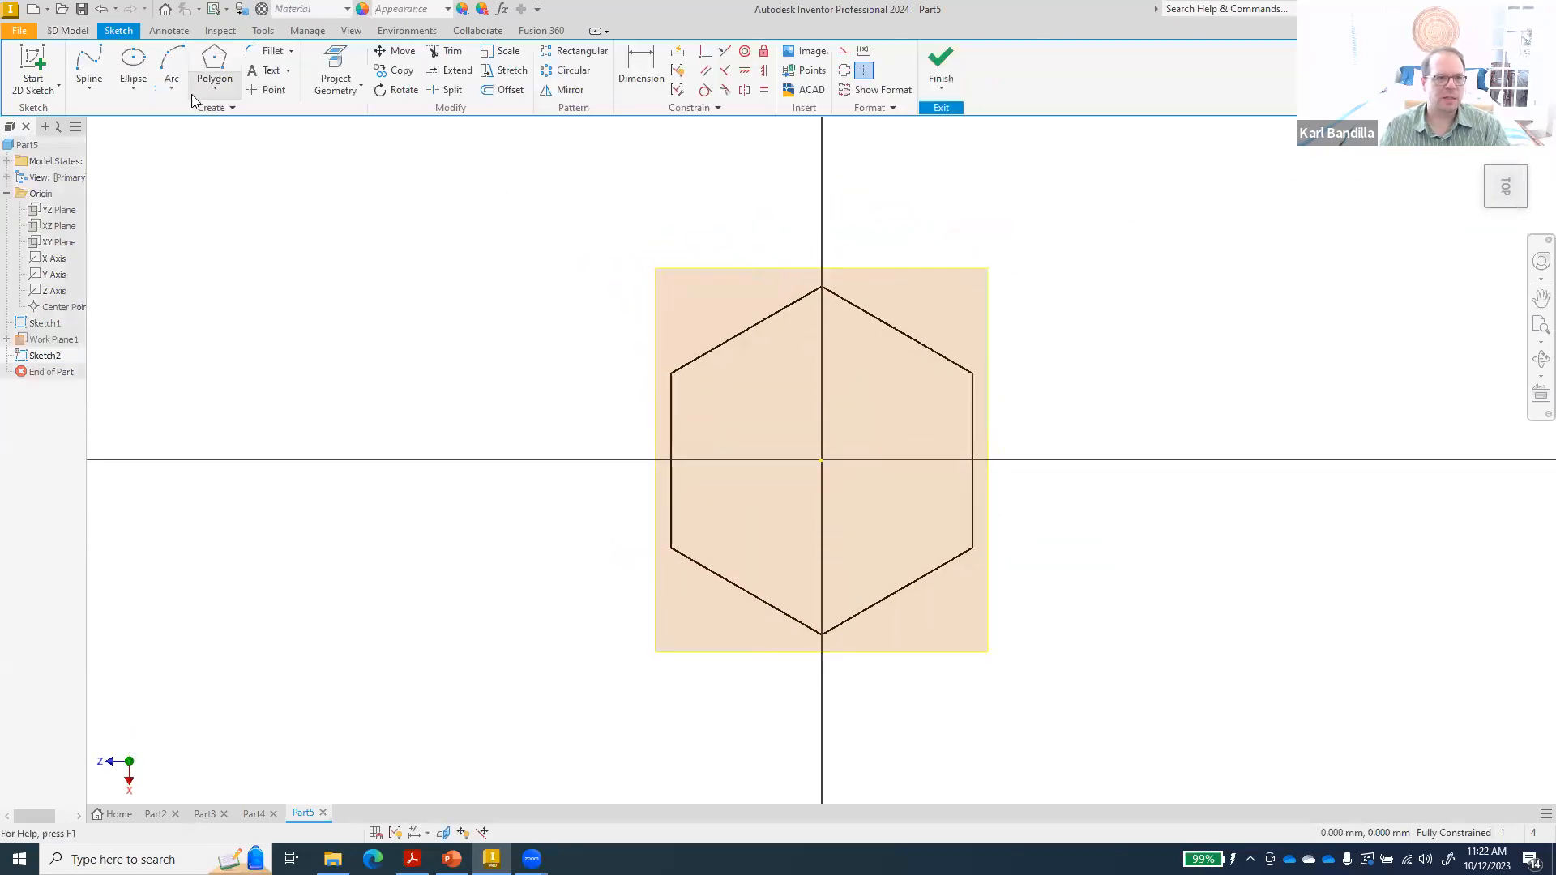
pyautogui.click(214, 62)
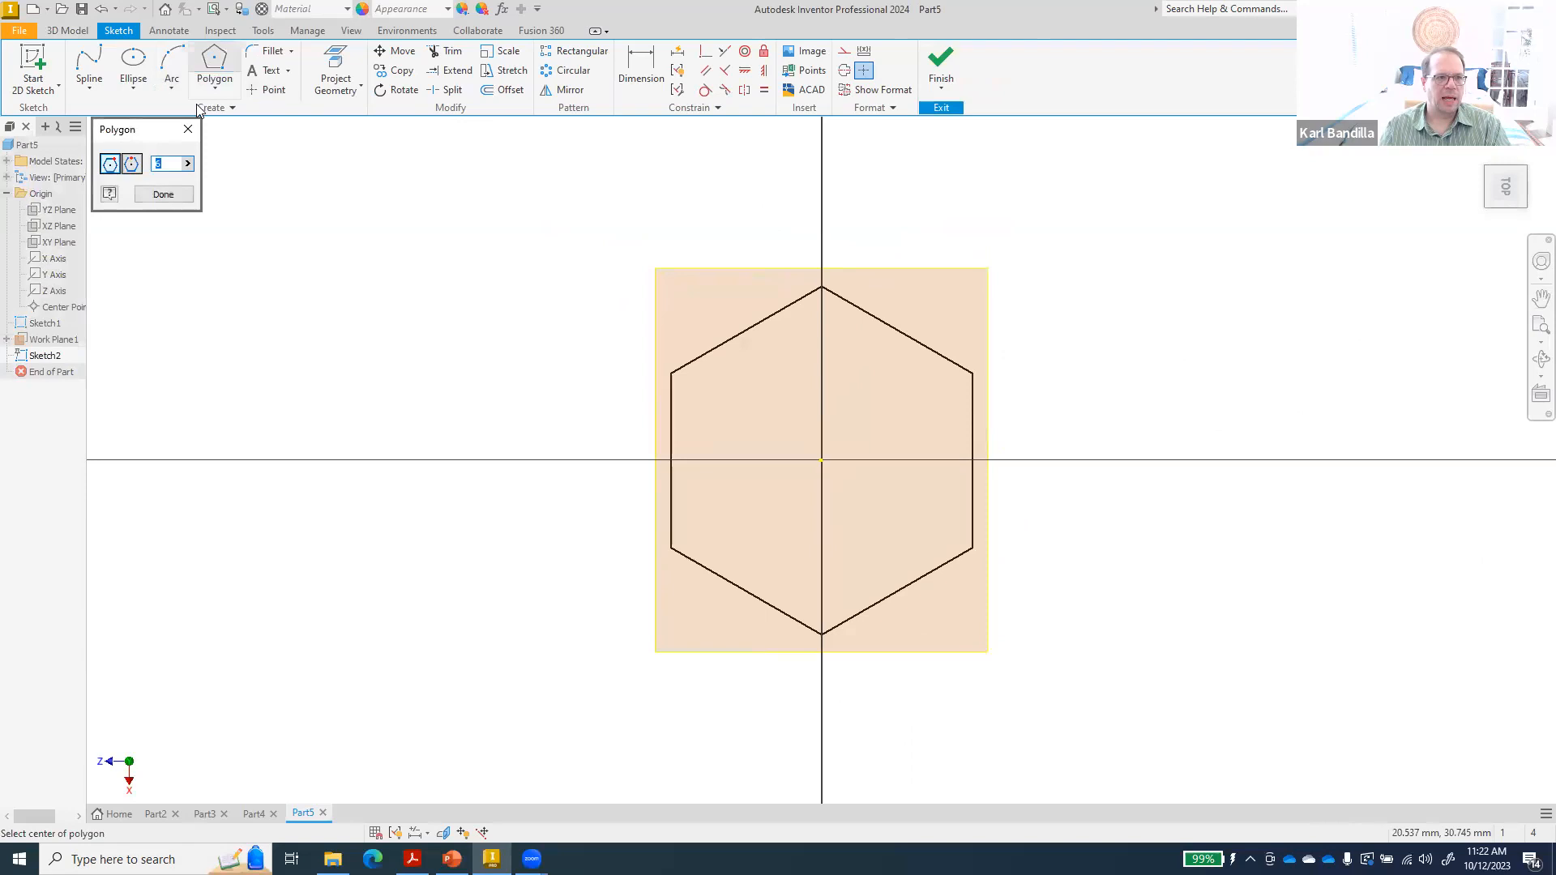
pyautogui.click(174, 165)
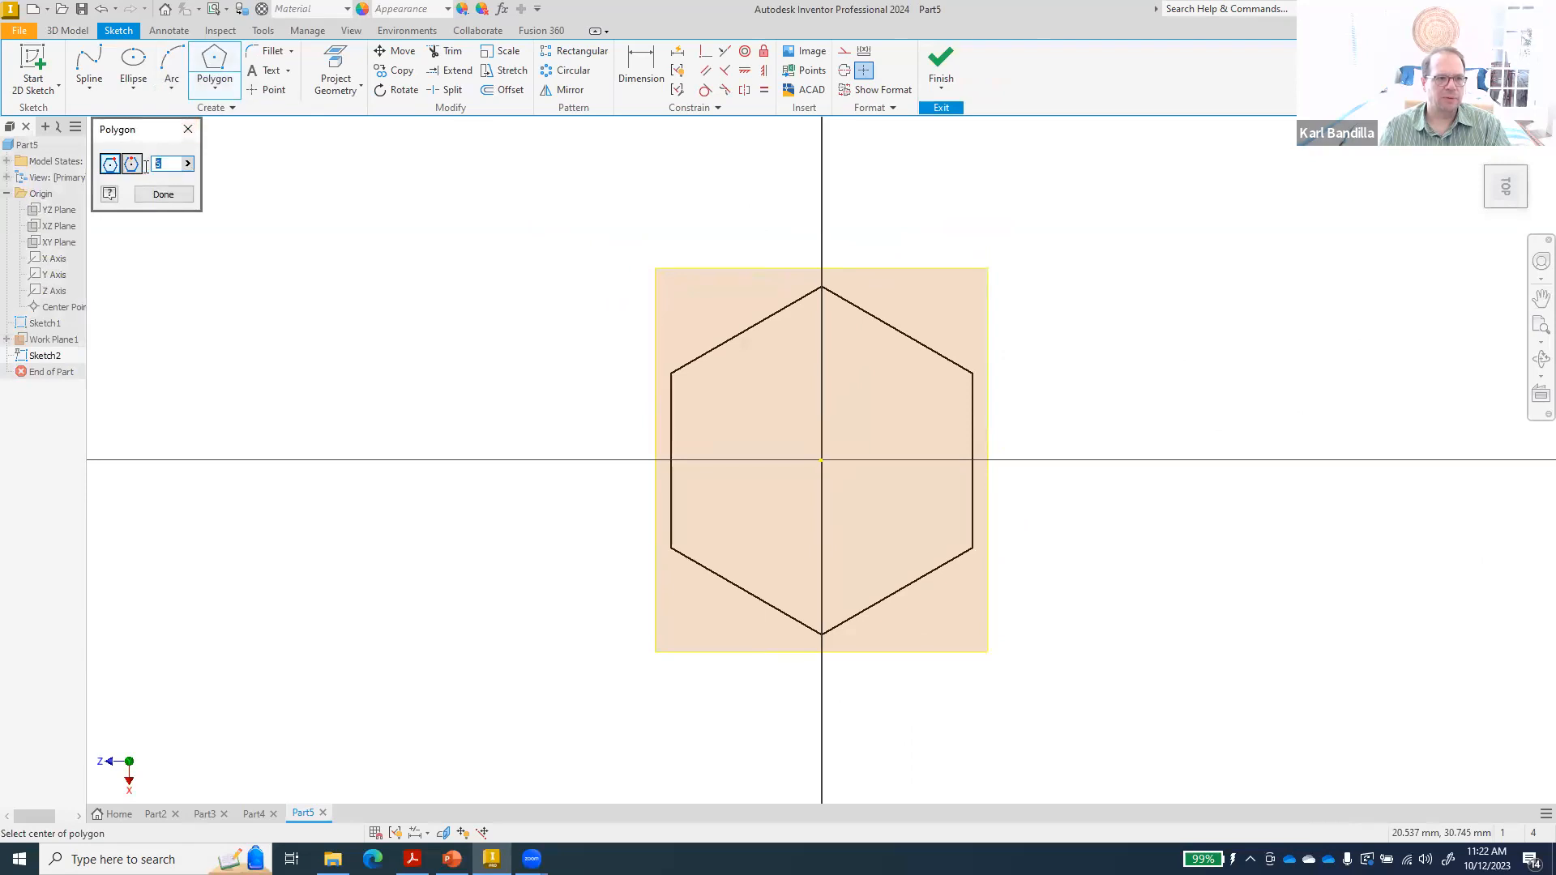
pyautogui.write('8')
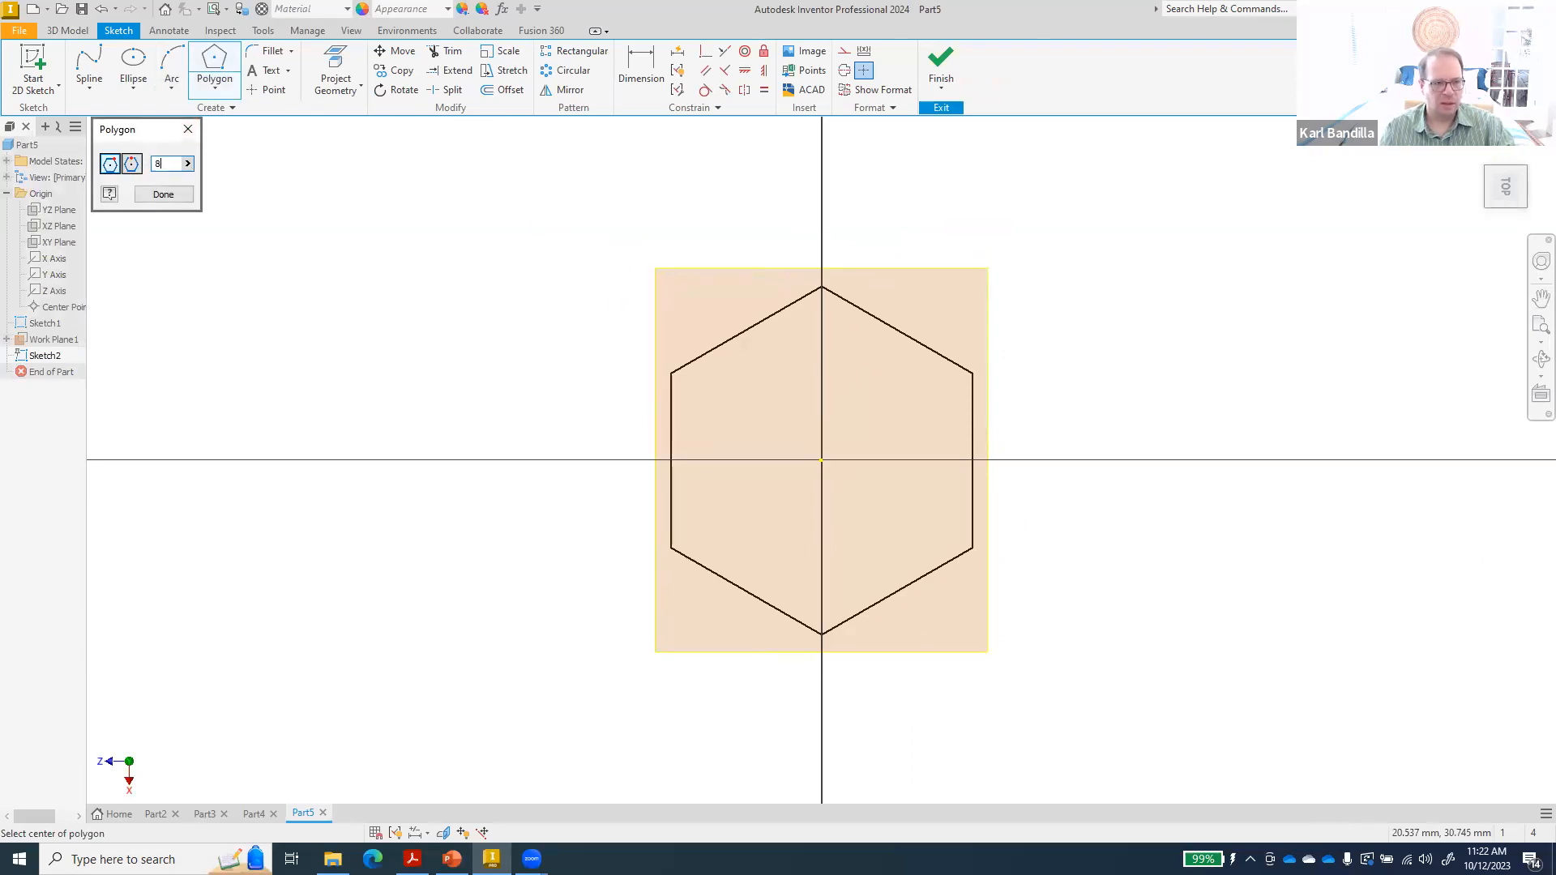
pyautogui.click(164, 195)
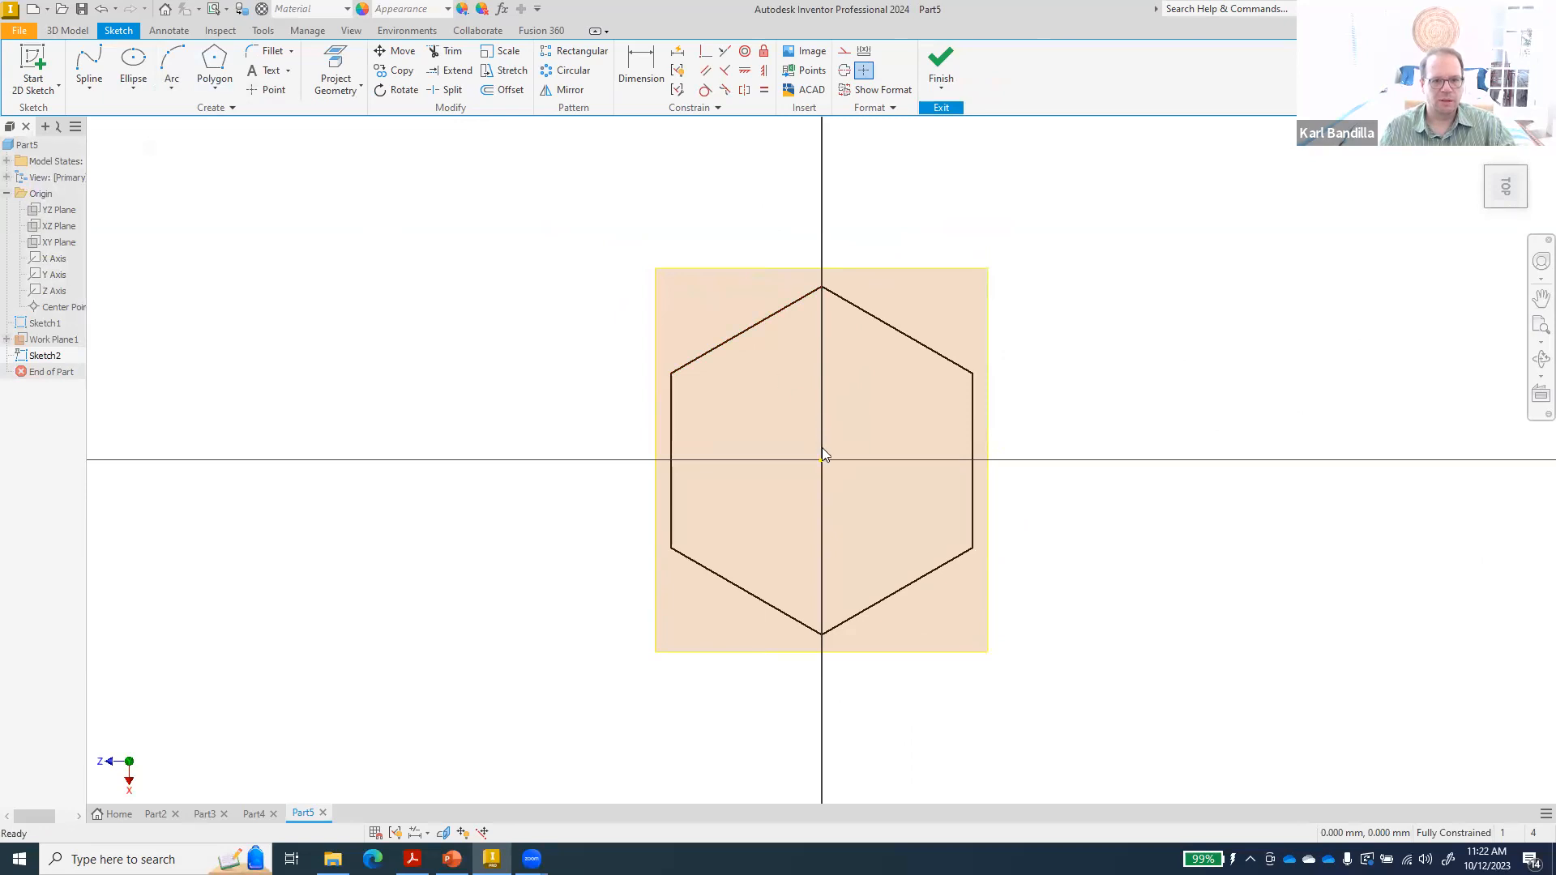
pyautogui.click(213, 60)
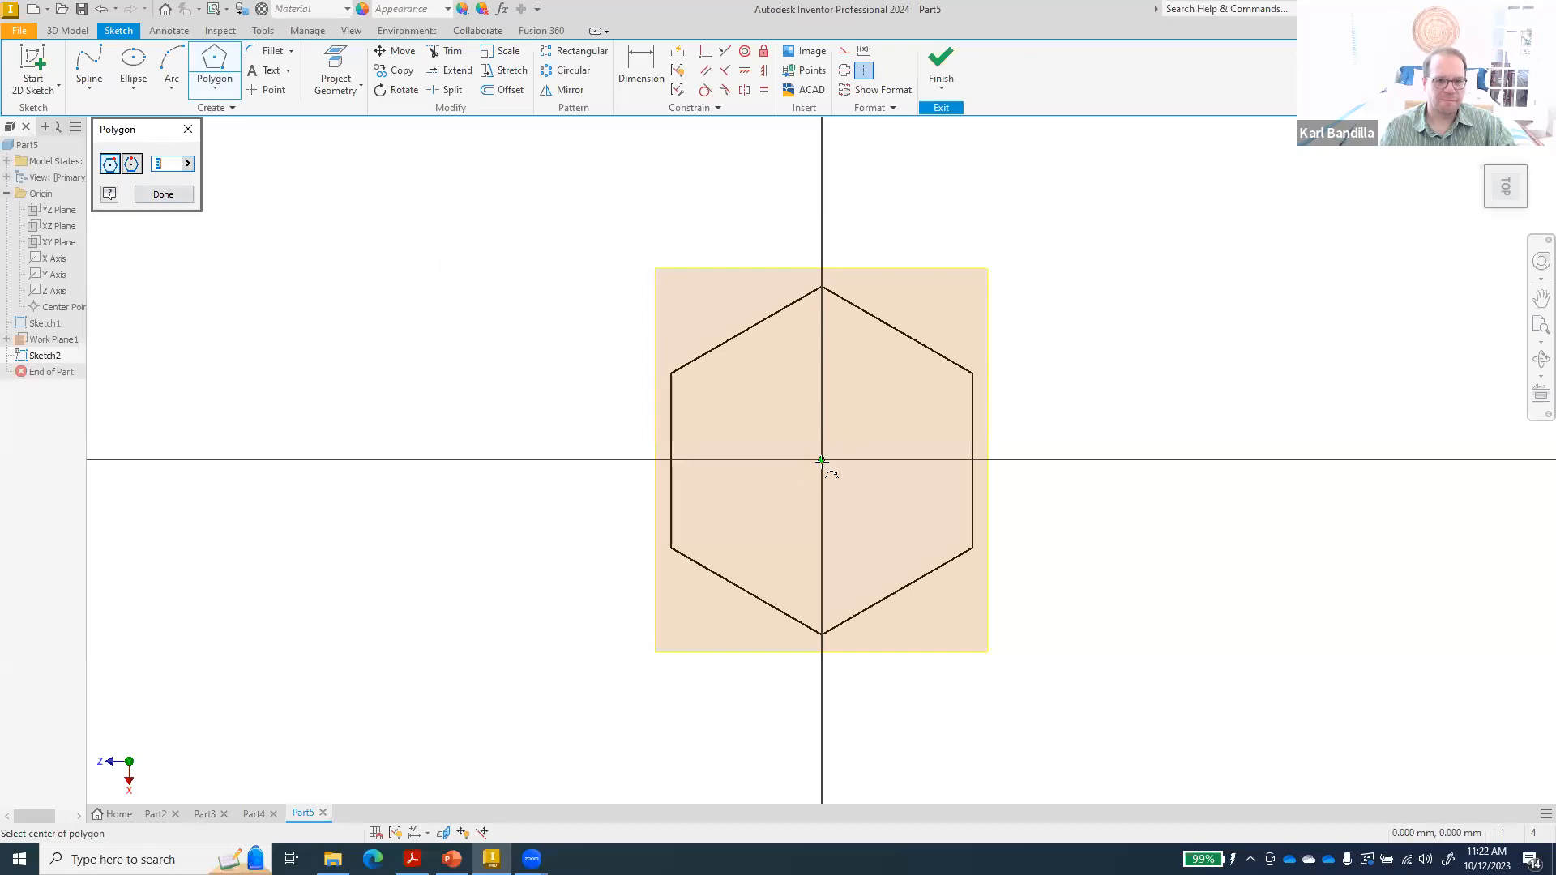
pyautogui.click(924, 378)
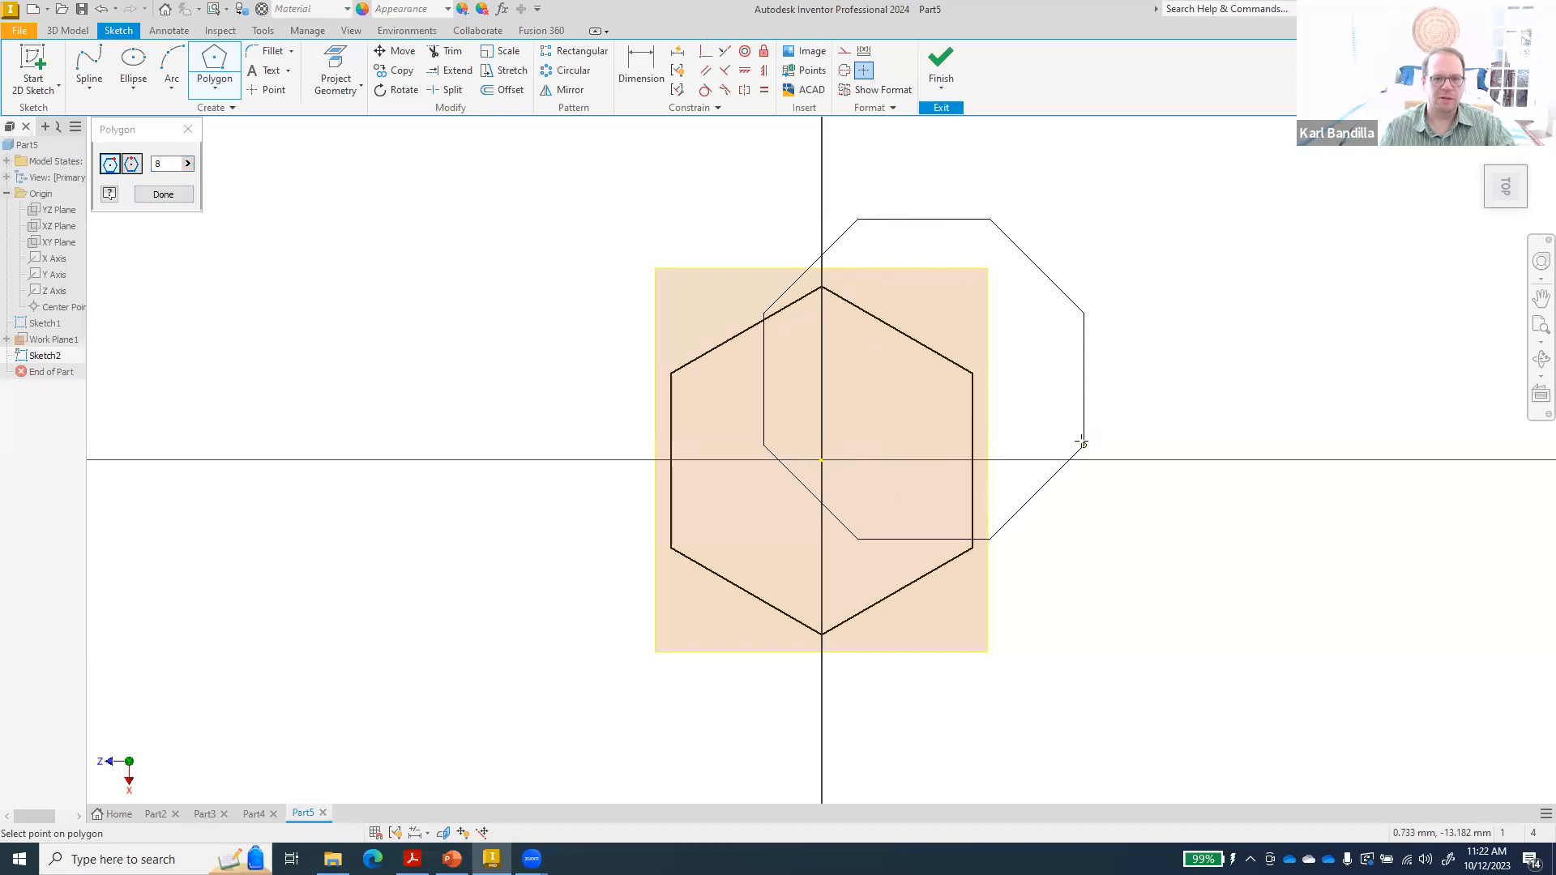
pyautogui.click(1041, 397)
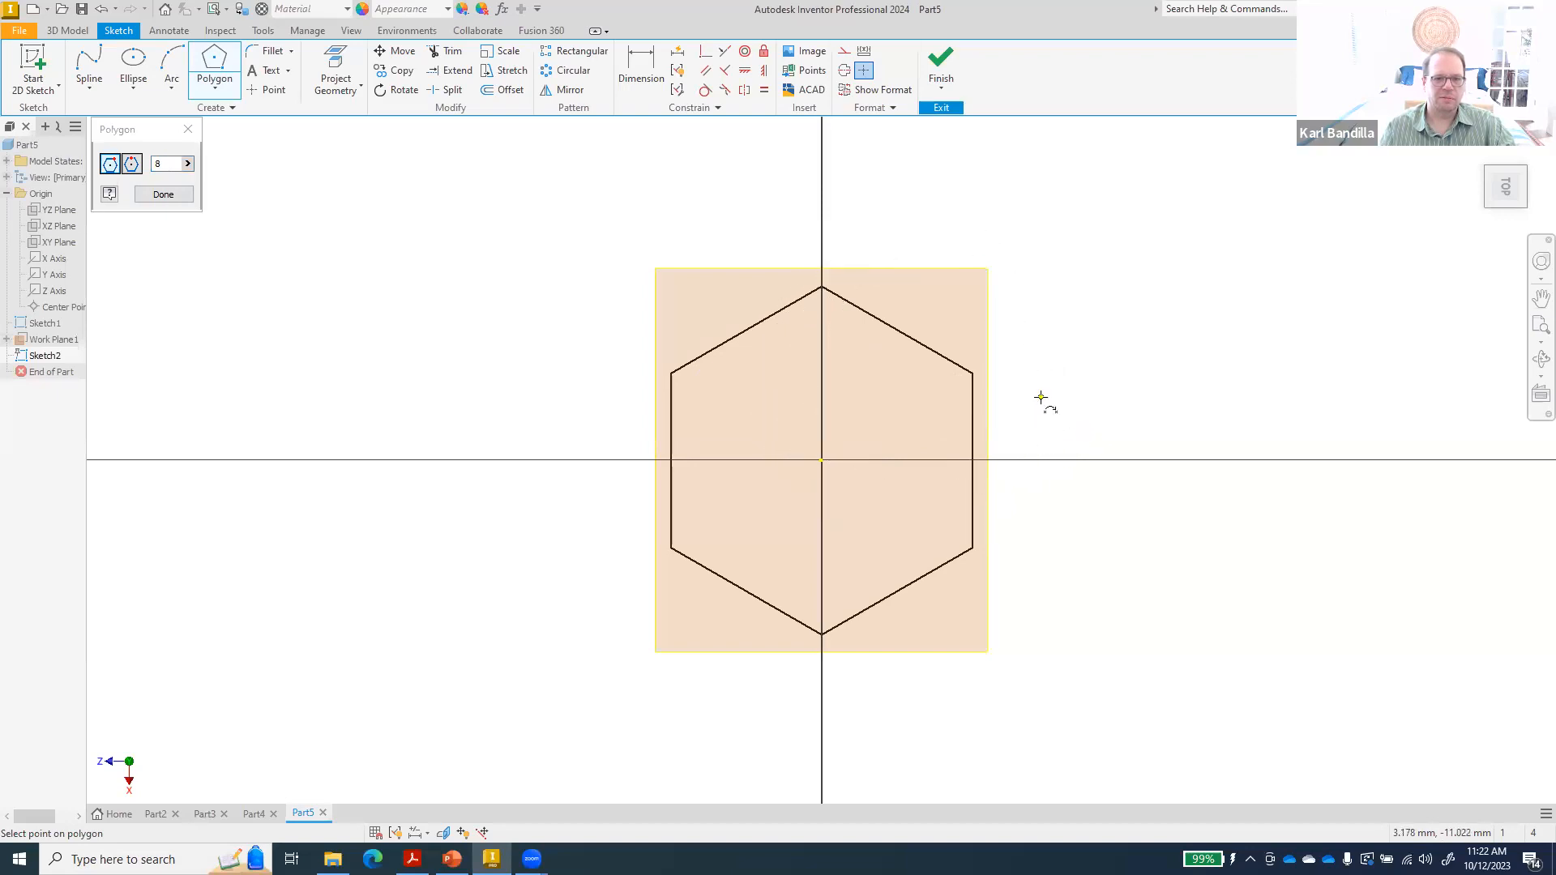
pyautogui.click(941, 73)
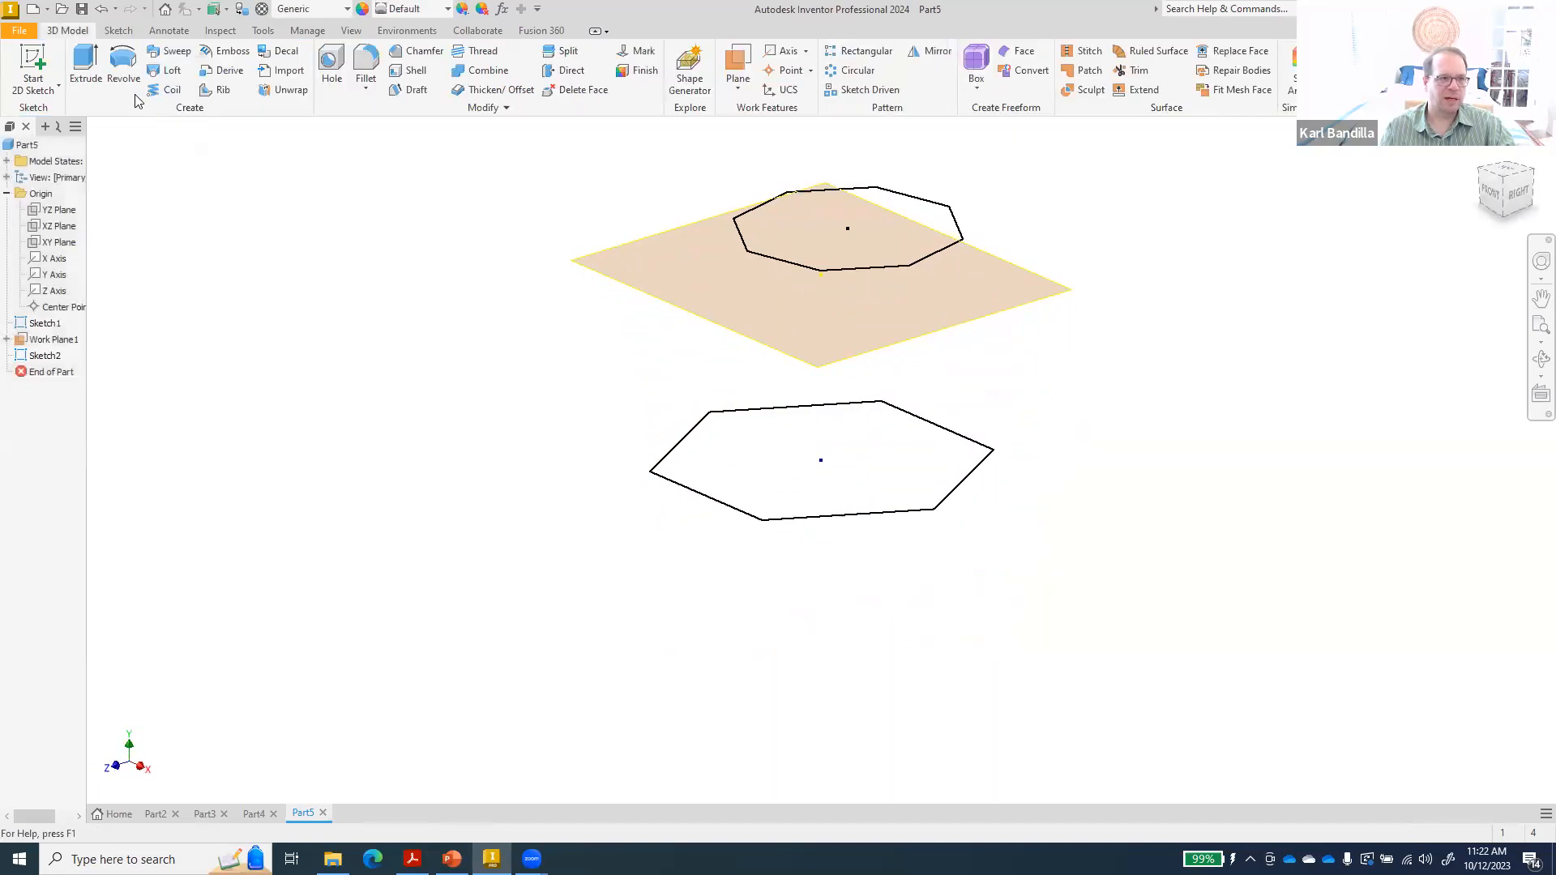
# - Loft a solid between the hexagon sketch and the octagon sketch
pyautogui.click(166, 70)
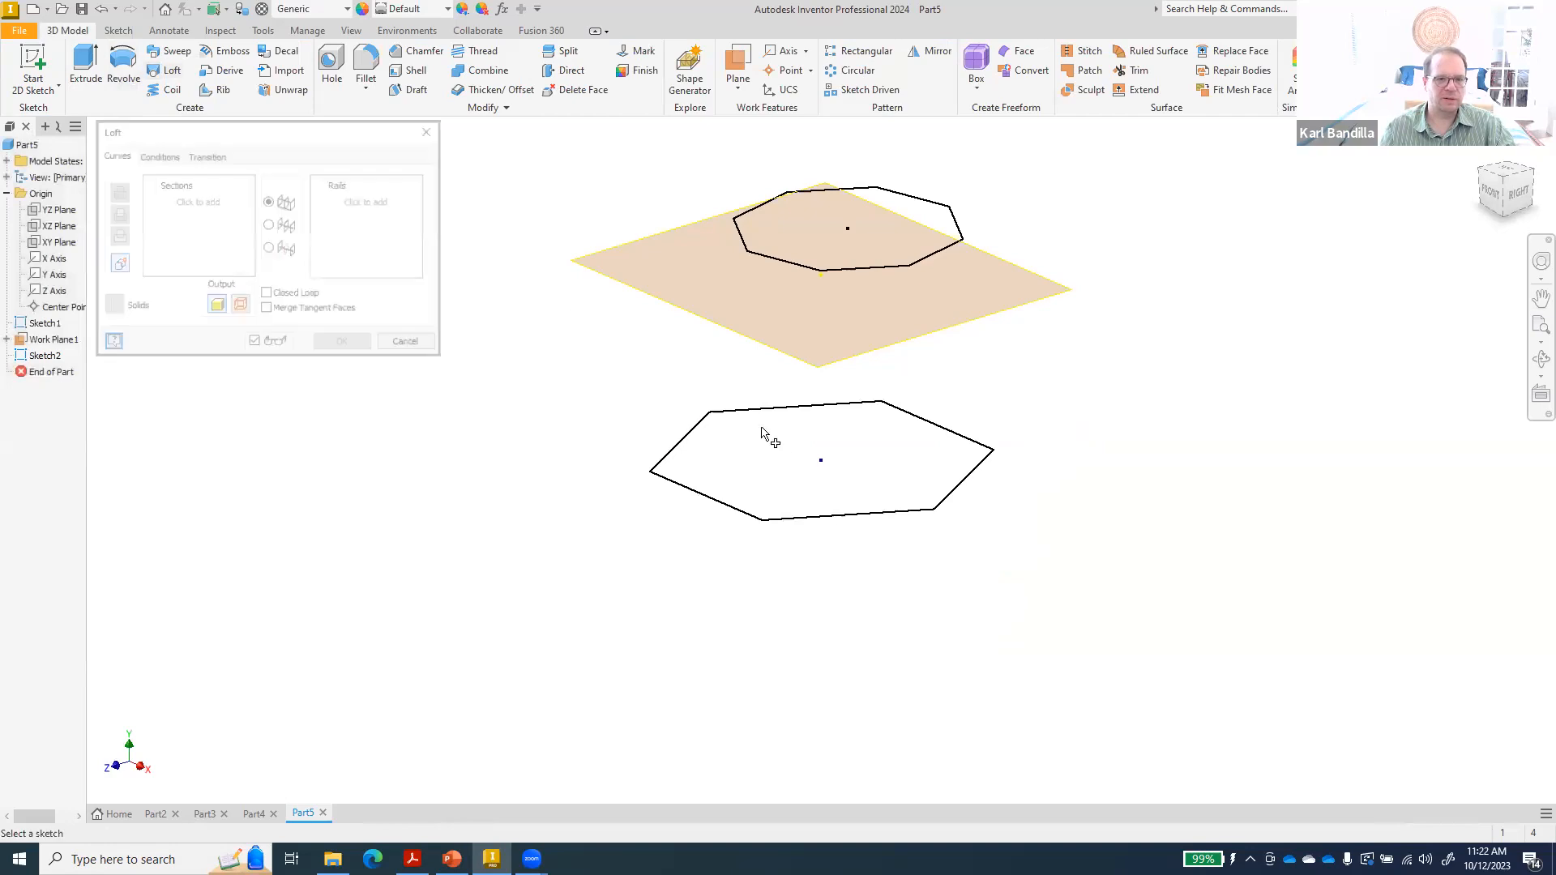
pyautogui.click(784, 520)
pyautogui.click(807, 270)
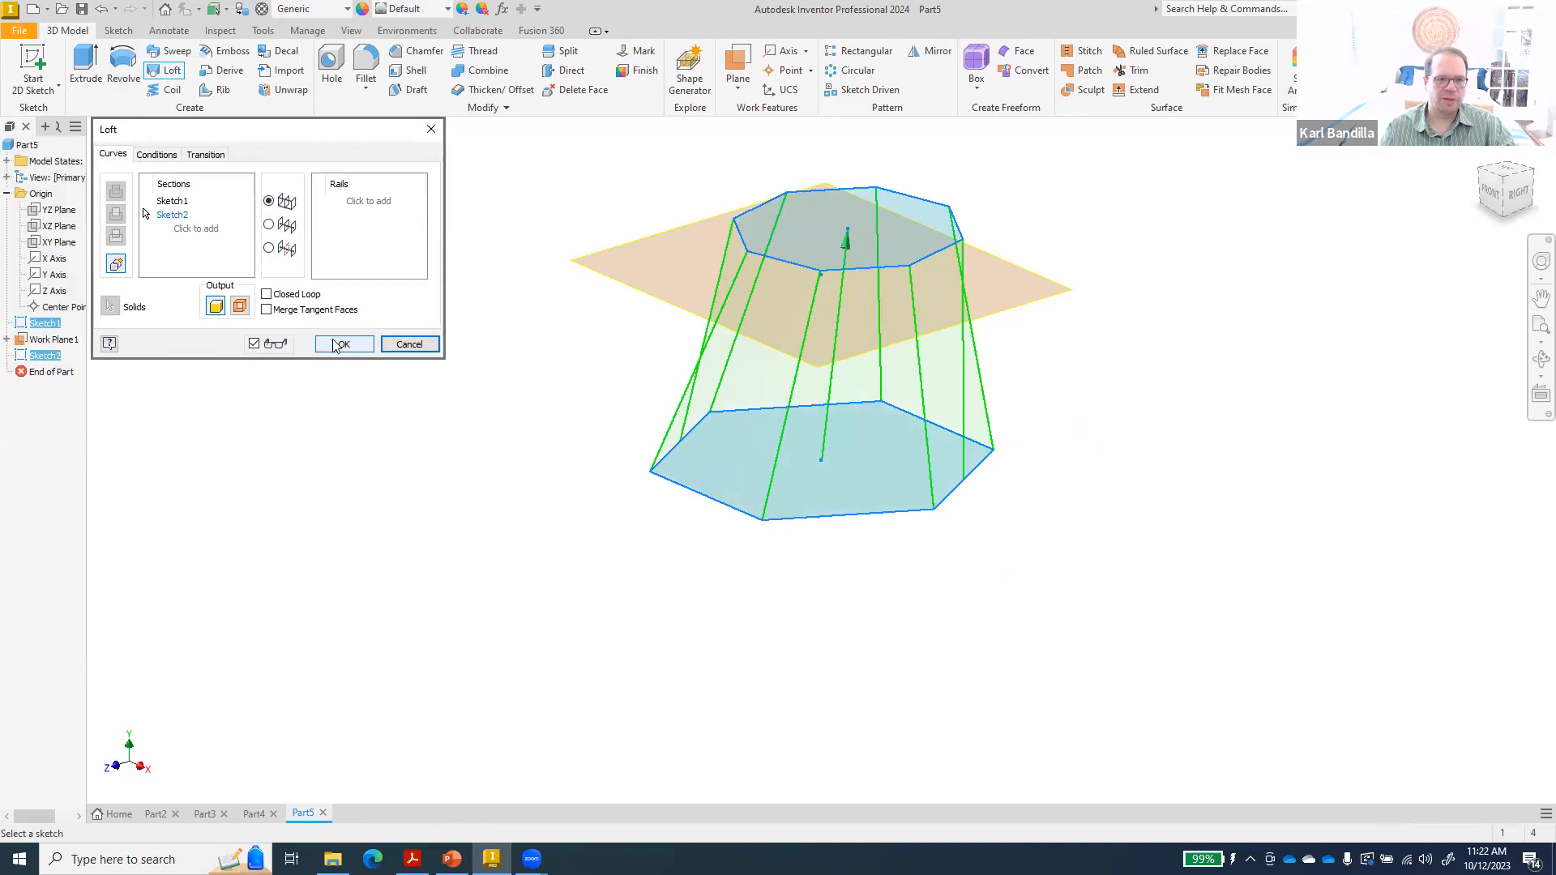
pyautogui.click(336, 344)
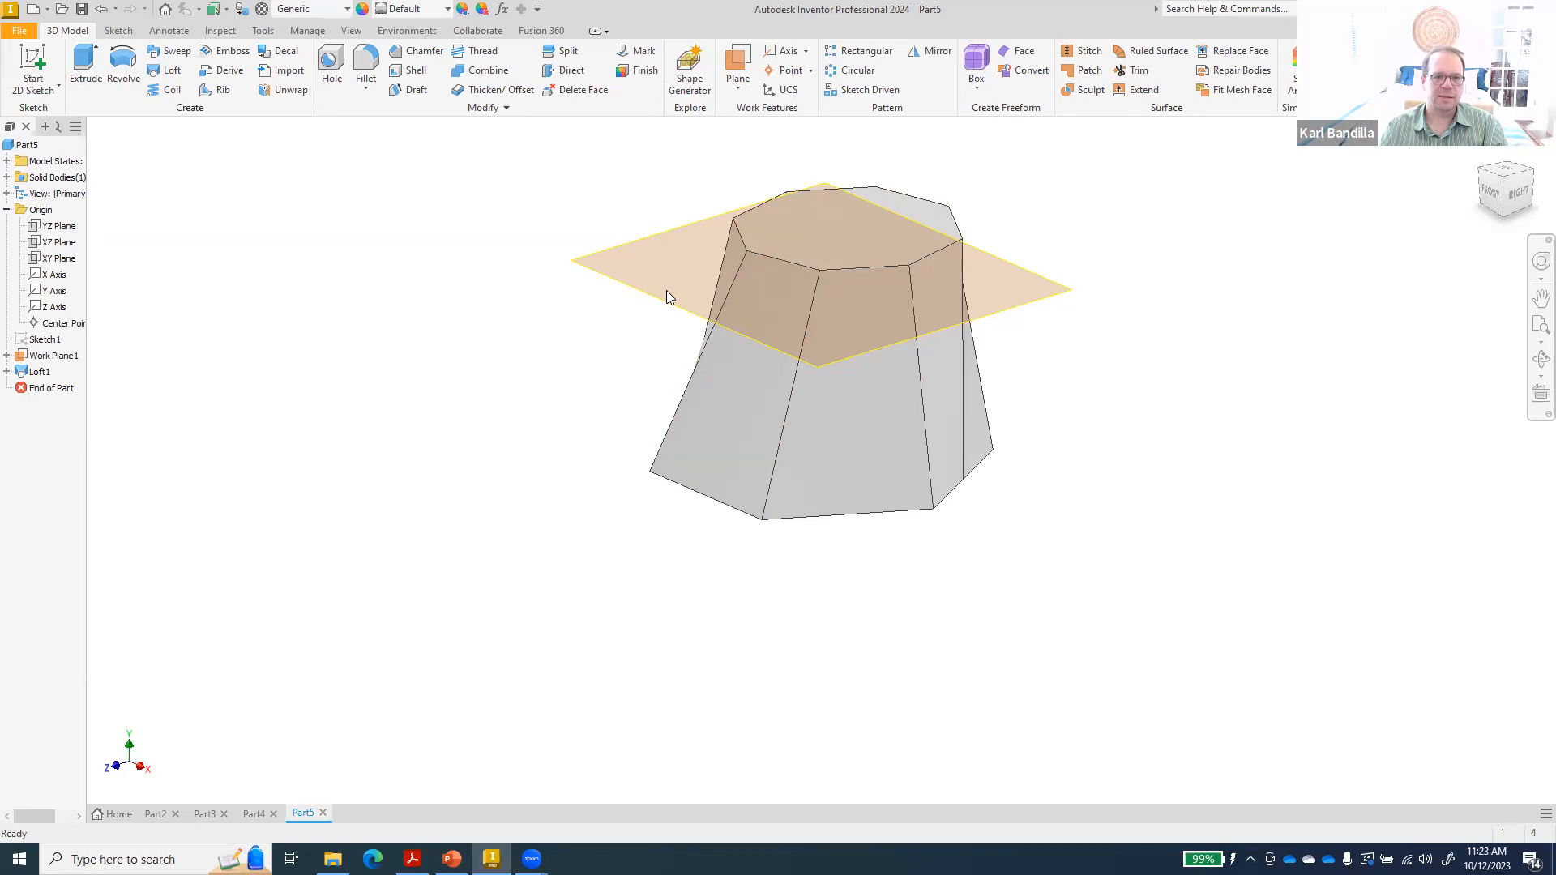
# - Try a work plane offset 5 mm above the loft's upper work plane, and delete it again
pyautogui.click(739, 92)
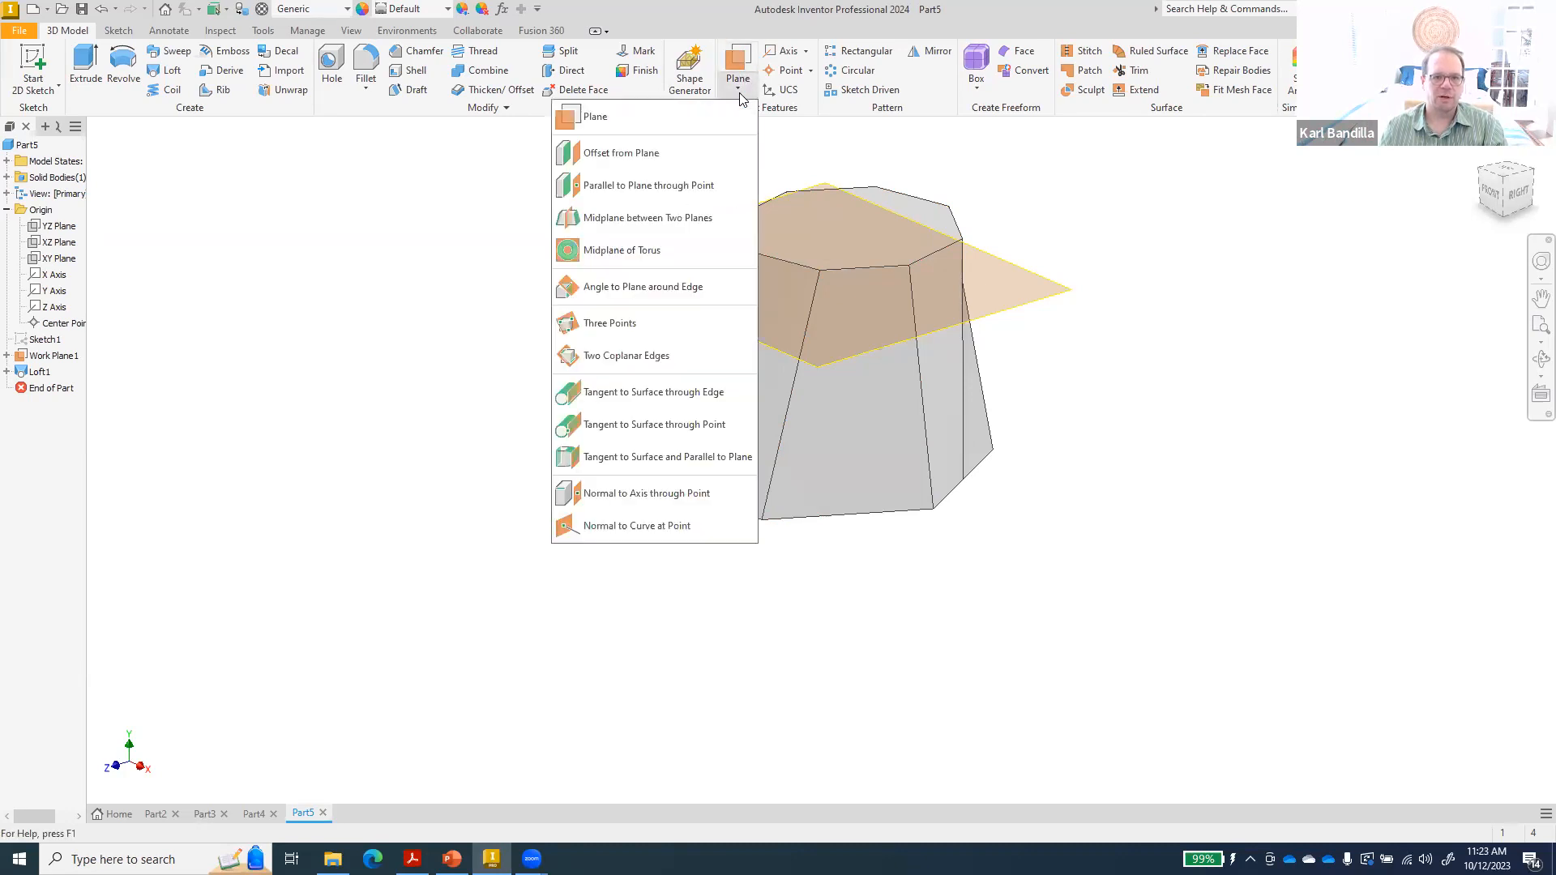
pyautogui.click(652, 186)
pyautogui.click(677, 312)
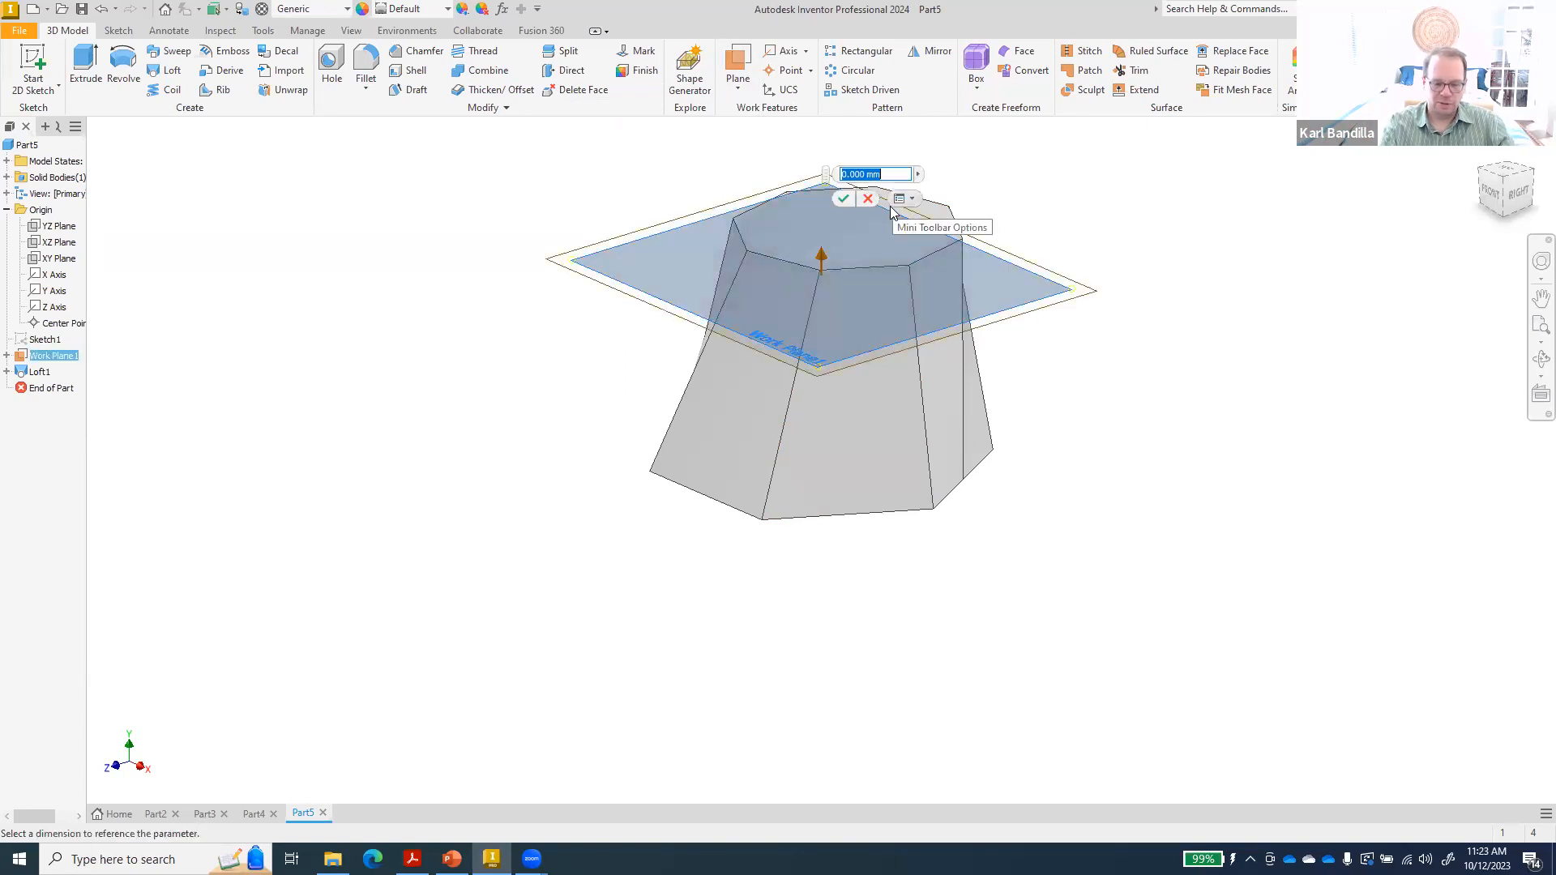
pyautogui.write('5')
pyautogui.press('Return')
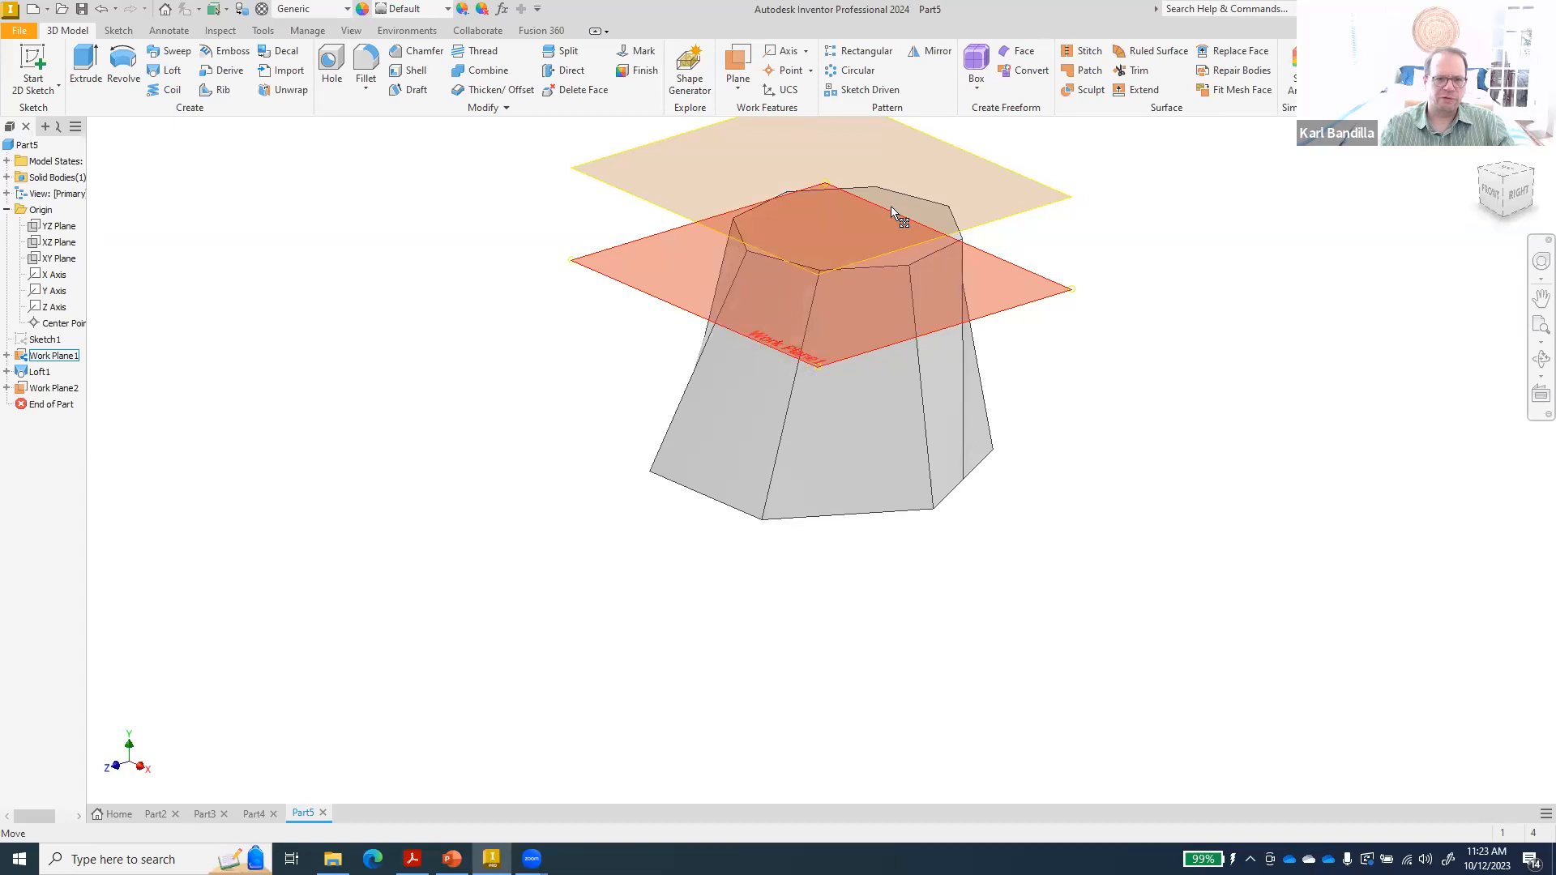
pyautogui.rightClick(661, 209)
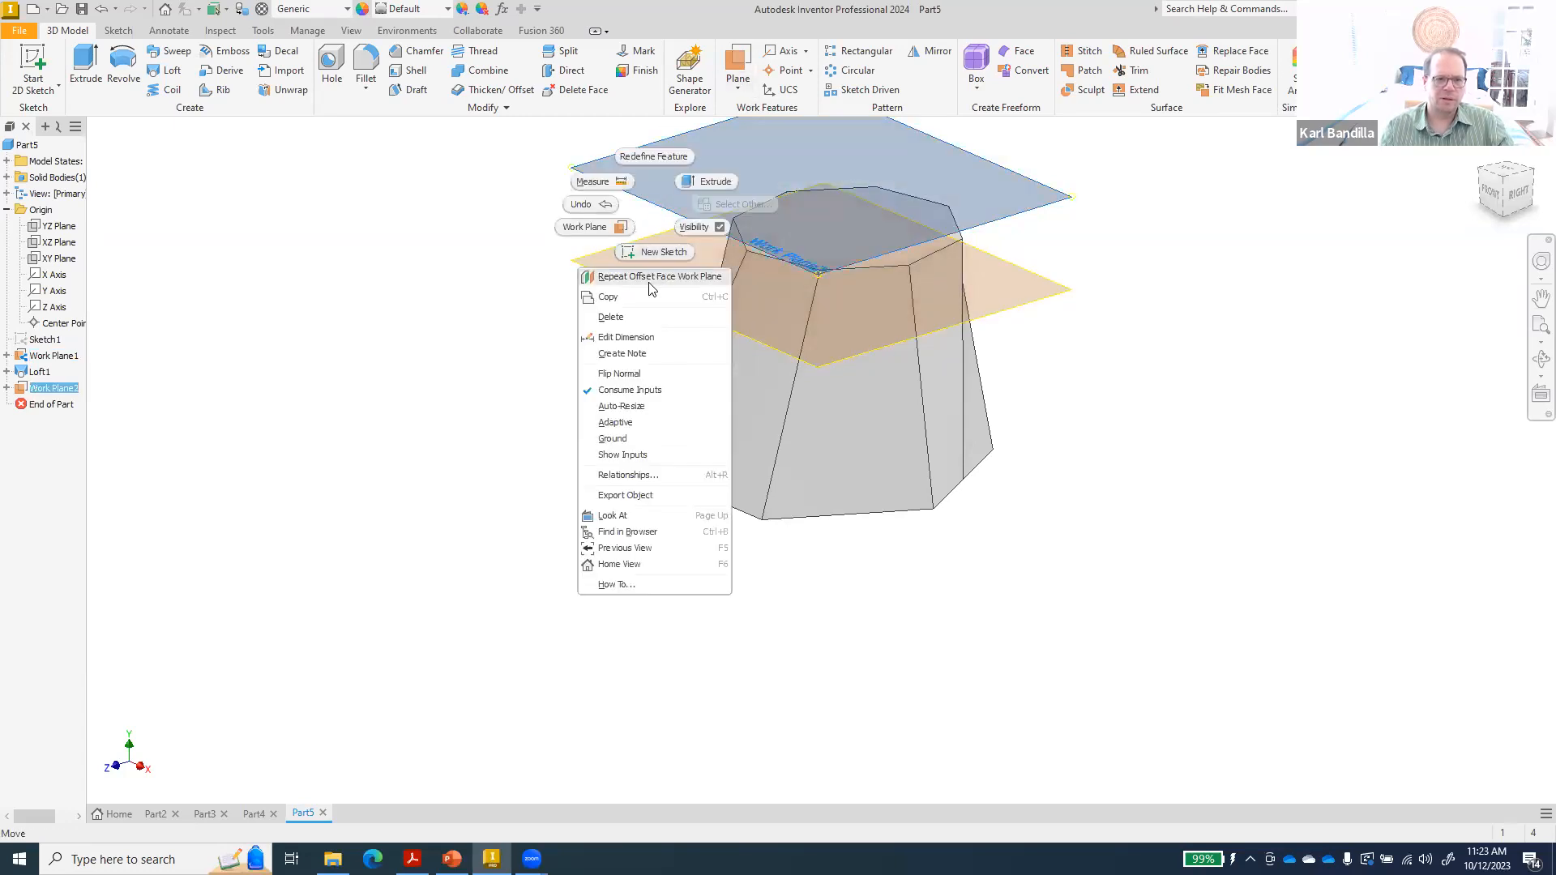
pyautogui.click(640, 318)
# - Create a work plane offset 10 mm above the work plane at the loft's upper face
pyautogui.click(737, 85)
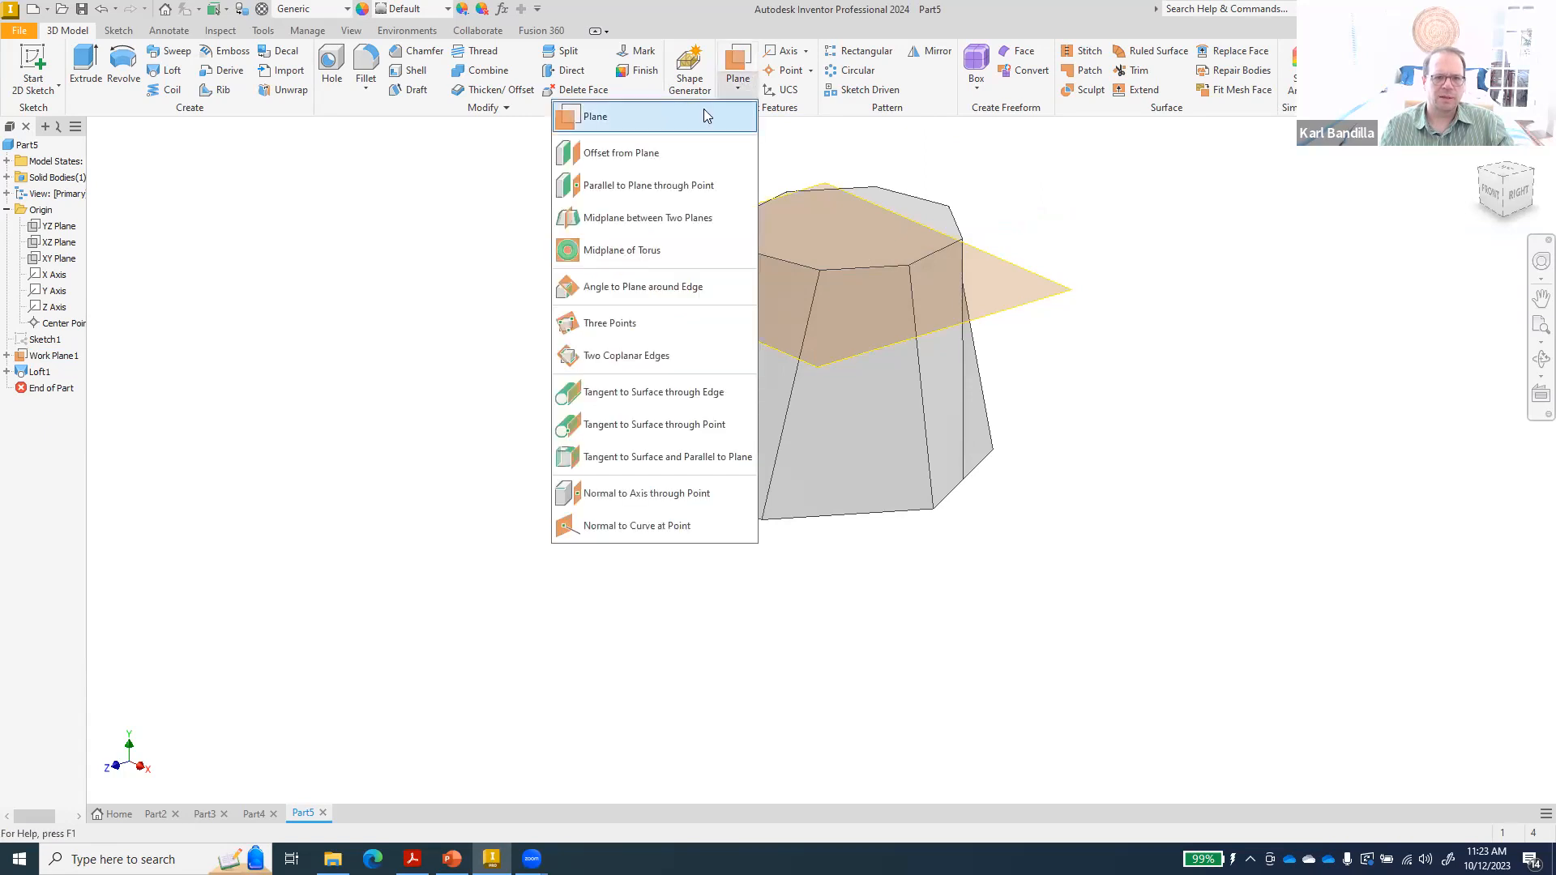
pyautogui.click(641, 154)
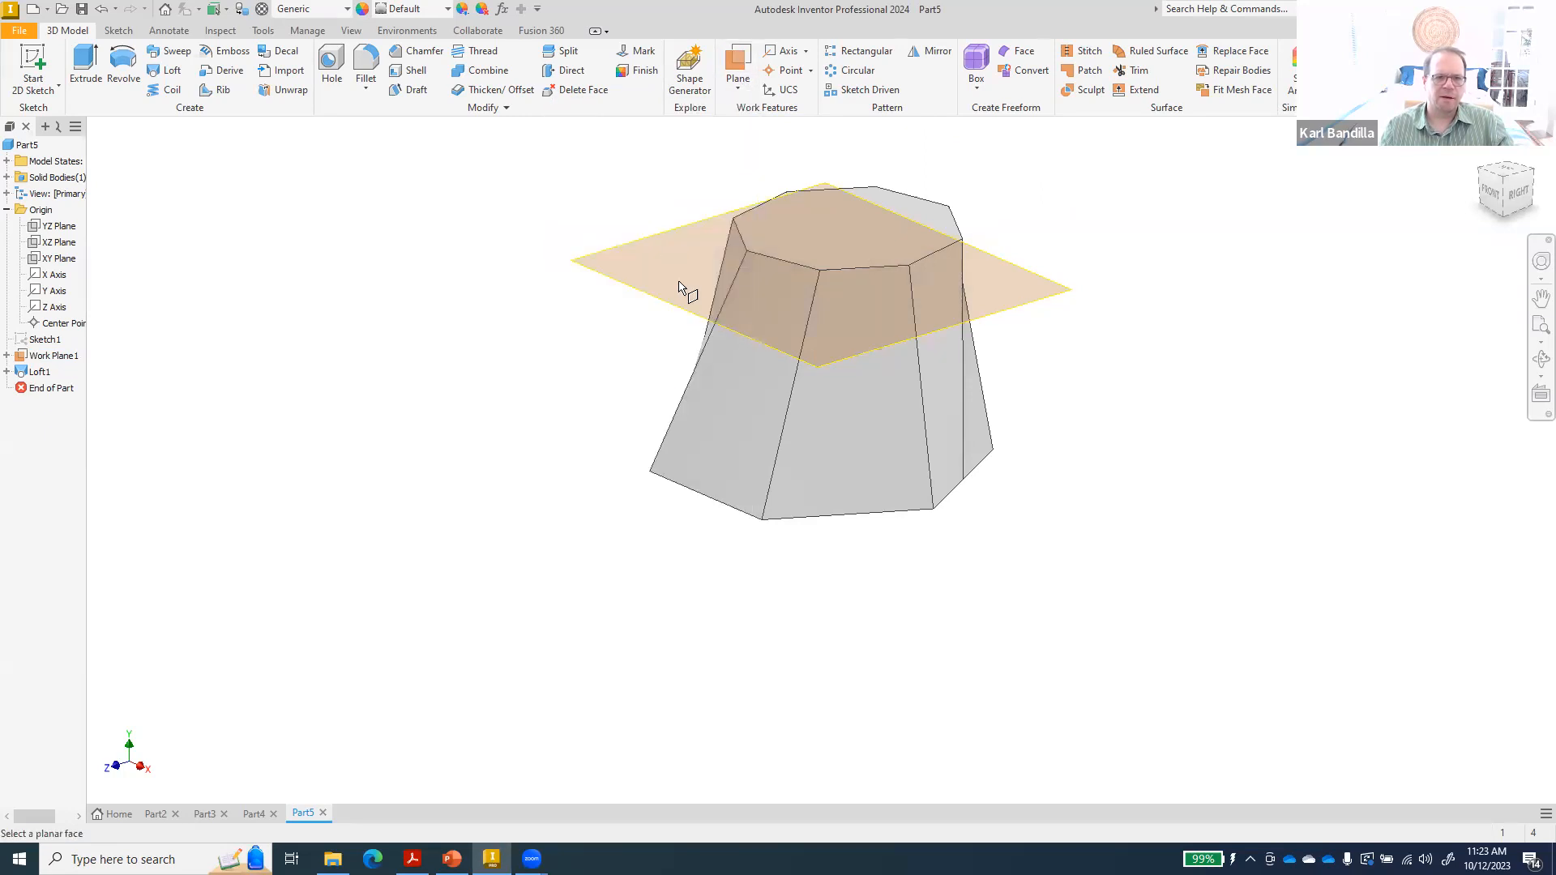
pyautogui.click(685, 317)
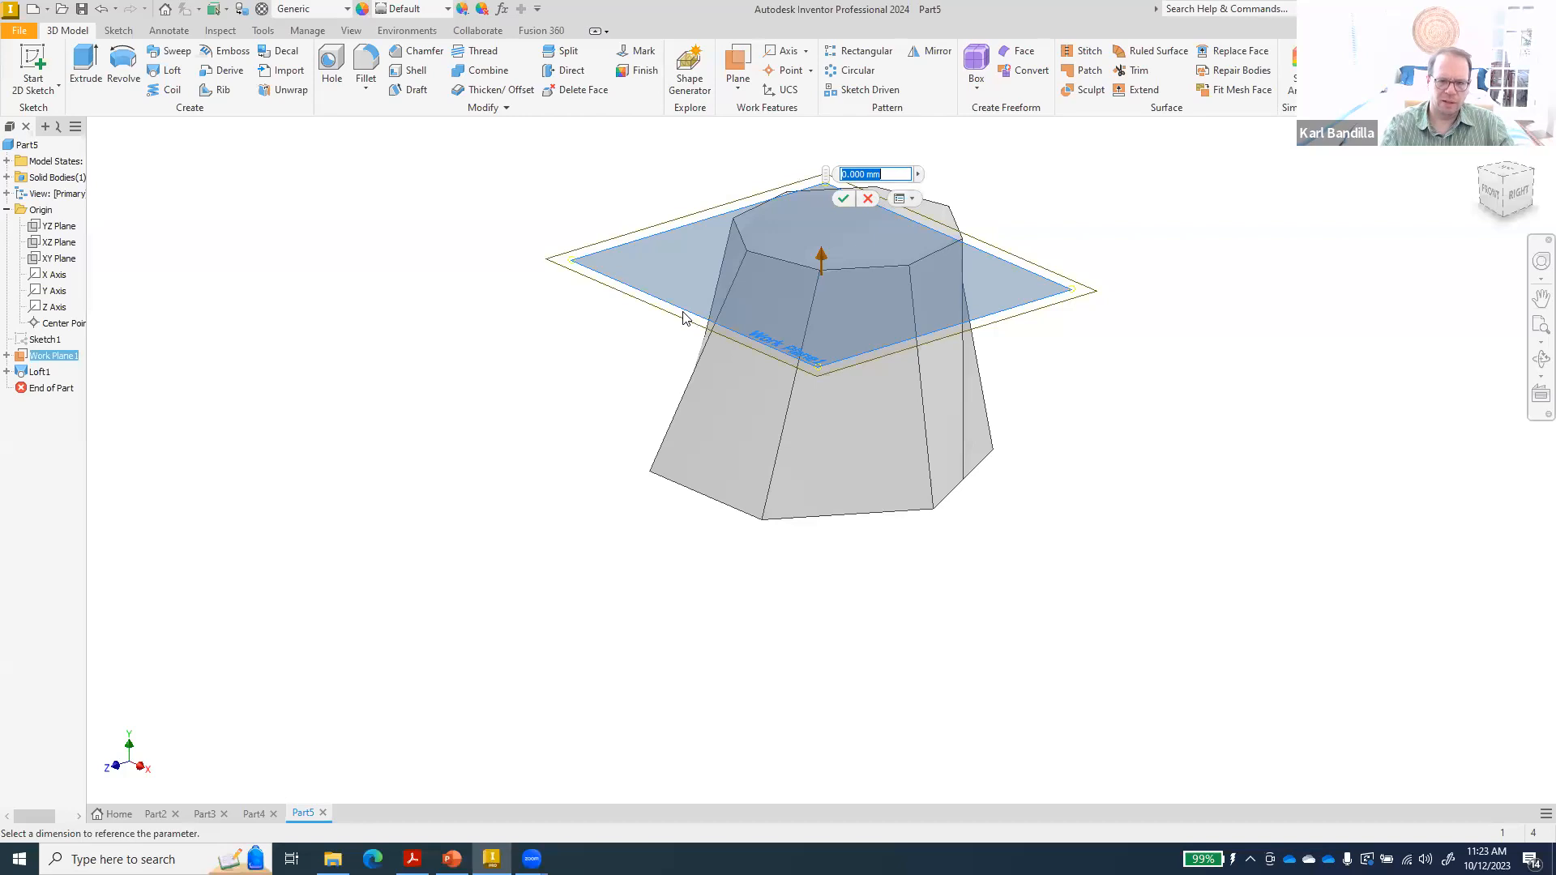
pyautogui.write('20')
pyautogui.press('Return')
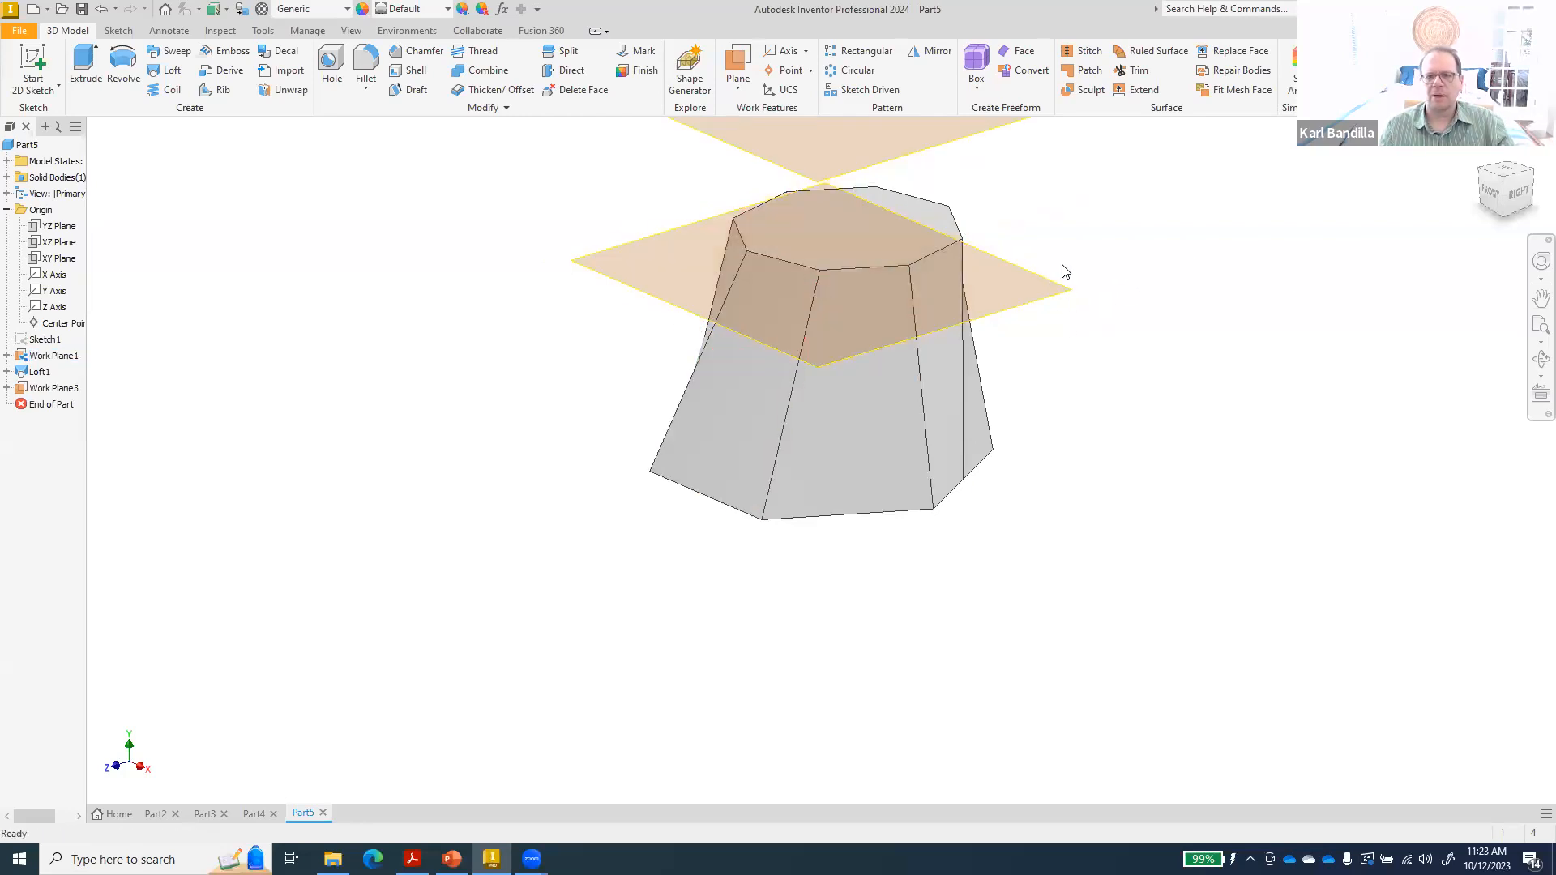
# - On the new upper work plane, sketch a slanted line beside the lofted body and finish the sketch
pyautogui.scroll(-3, 1062, 271)
pyautogui.rightClick(981, 202)
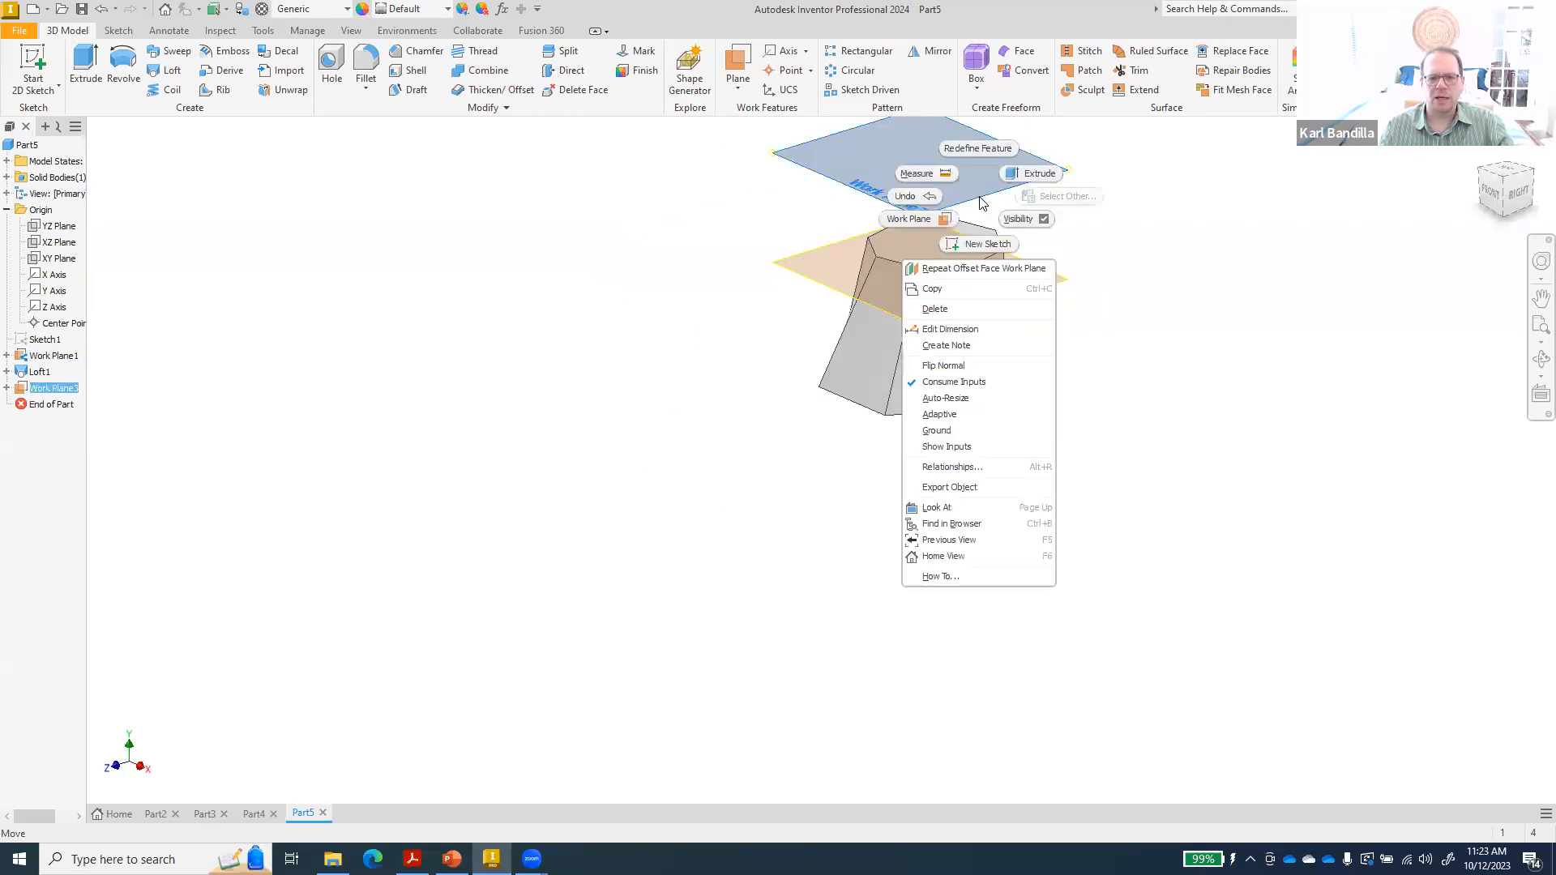
pyautogui.click(981, 253)
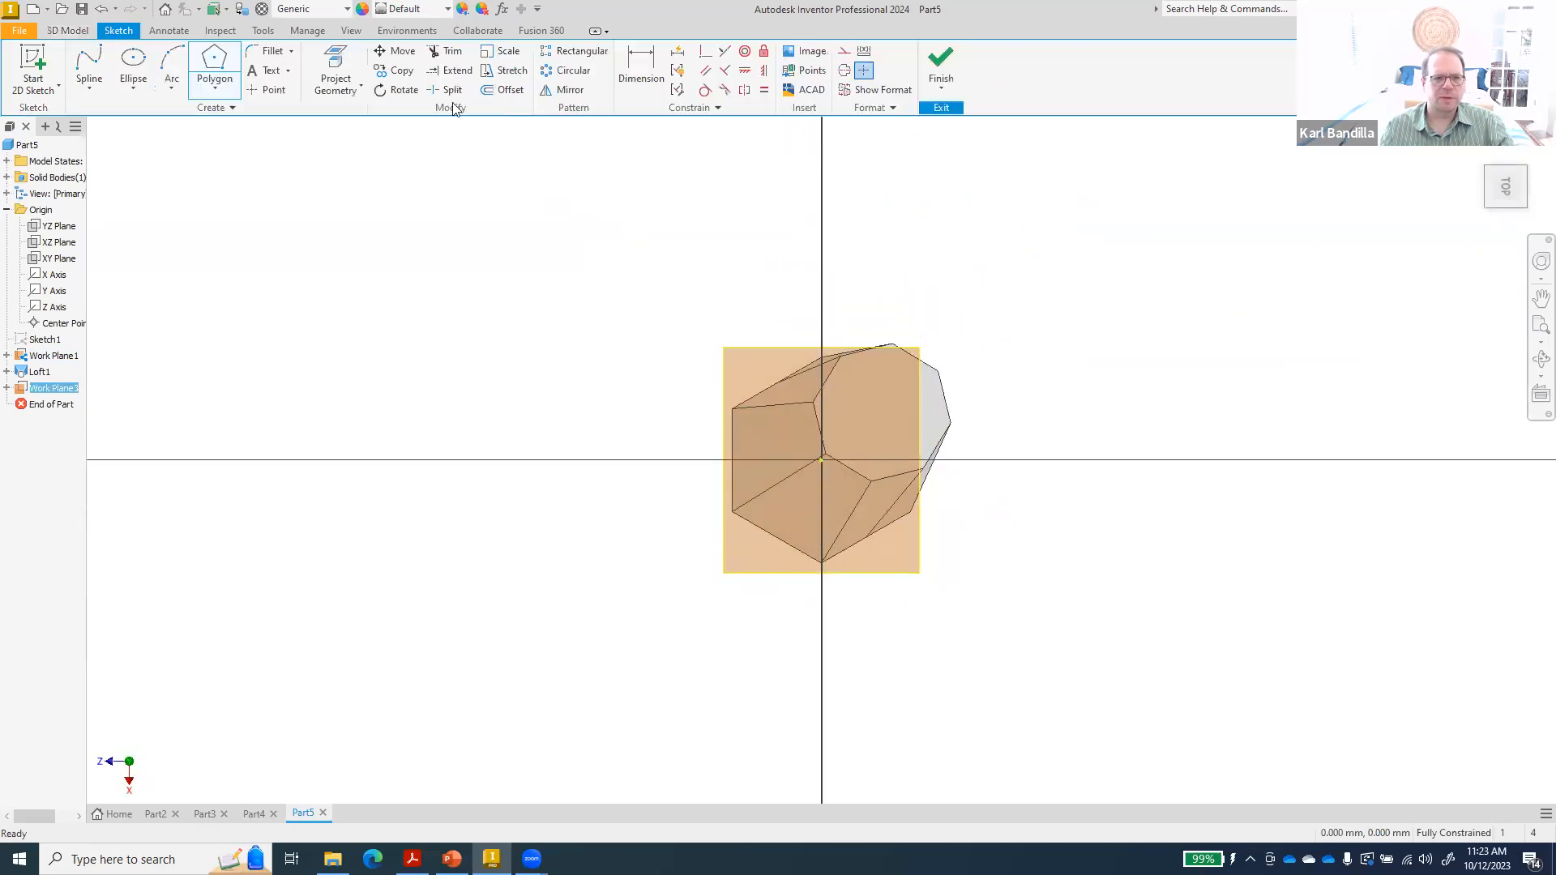
pyautogui.click(89, 86)
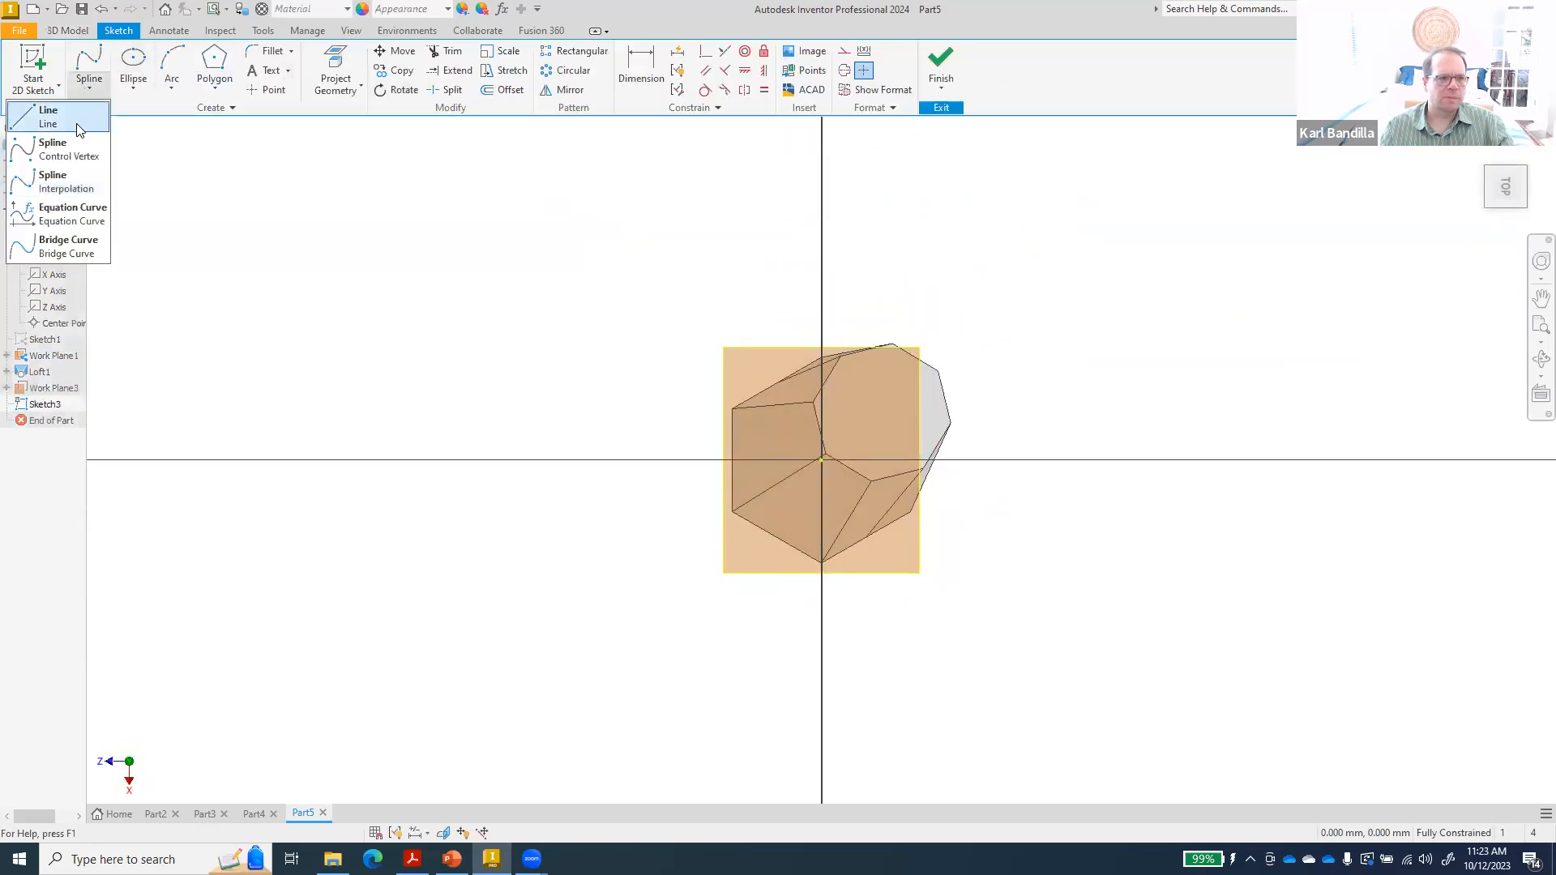
pyautogui.click(92, 113)
pyautogui.click(708, 409)
pyautogui.click(677, 474)
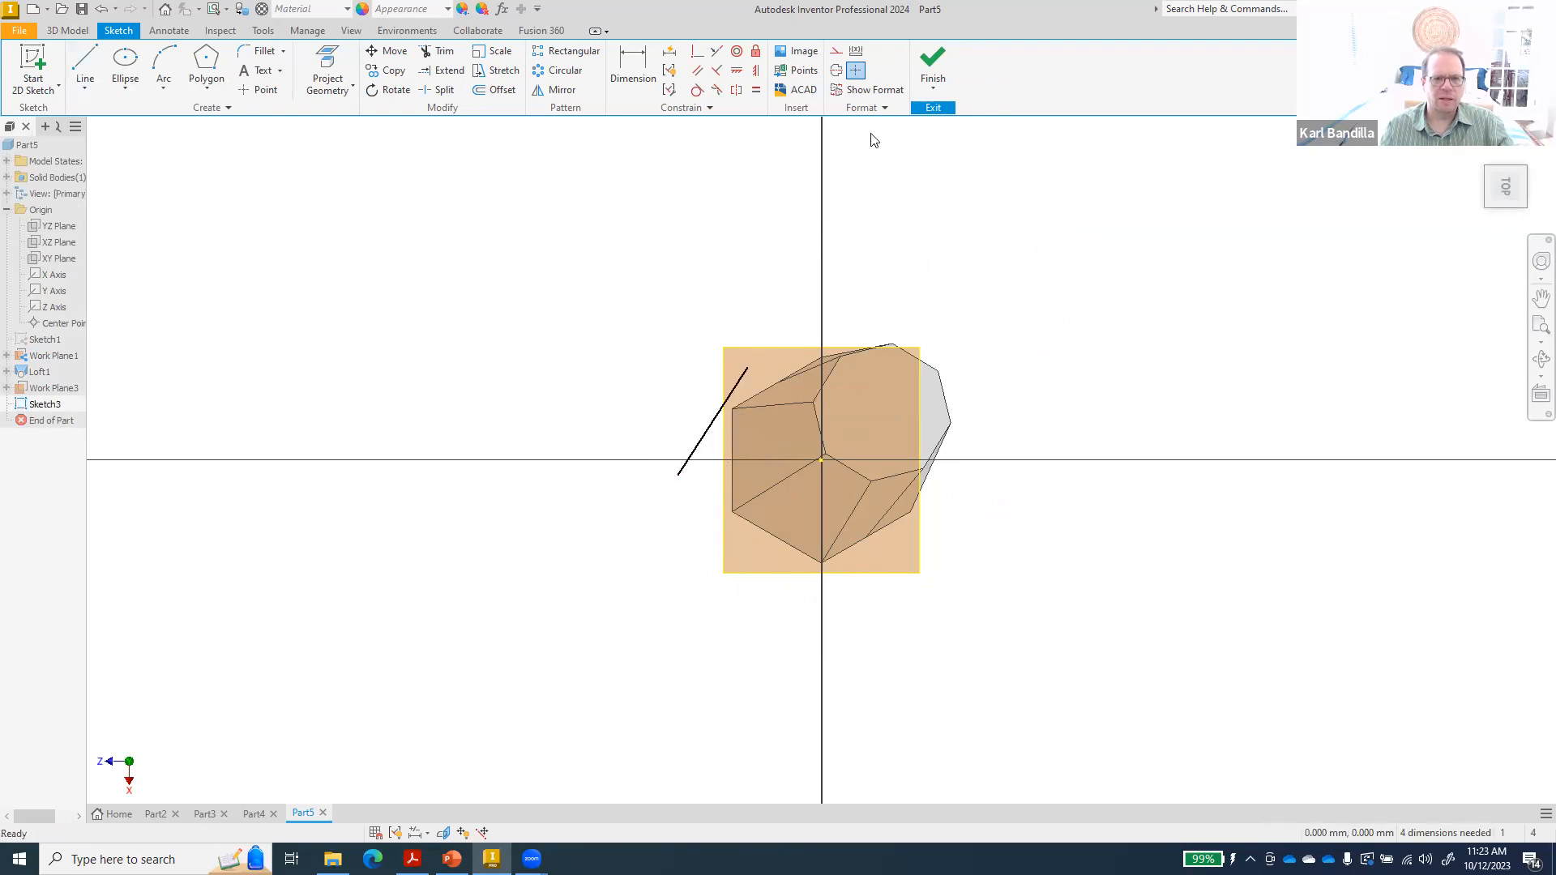
pyautogui.click(932, 61)
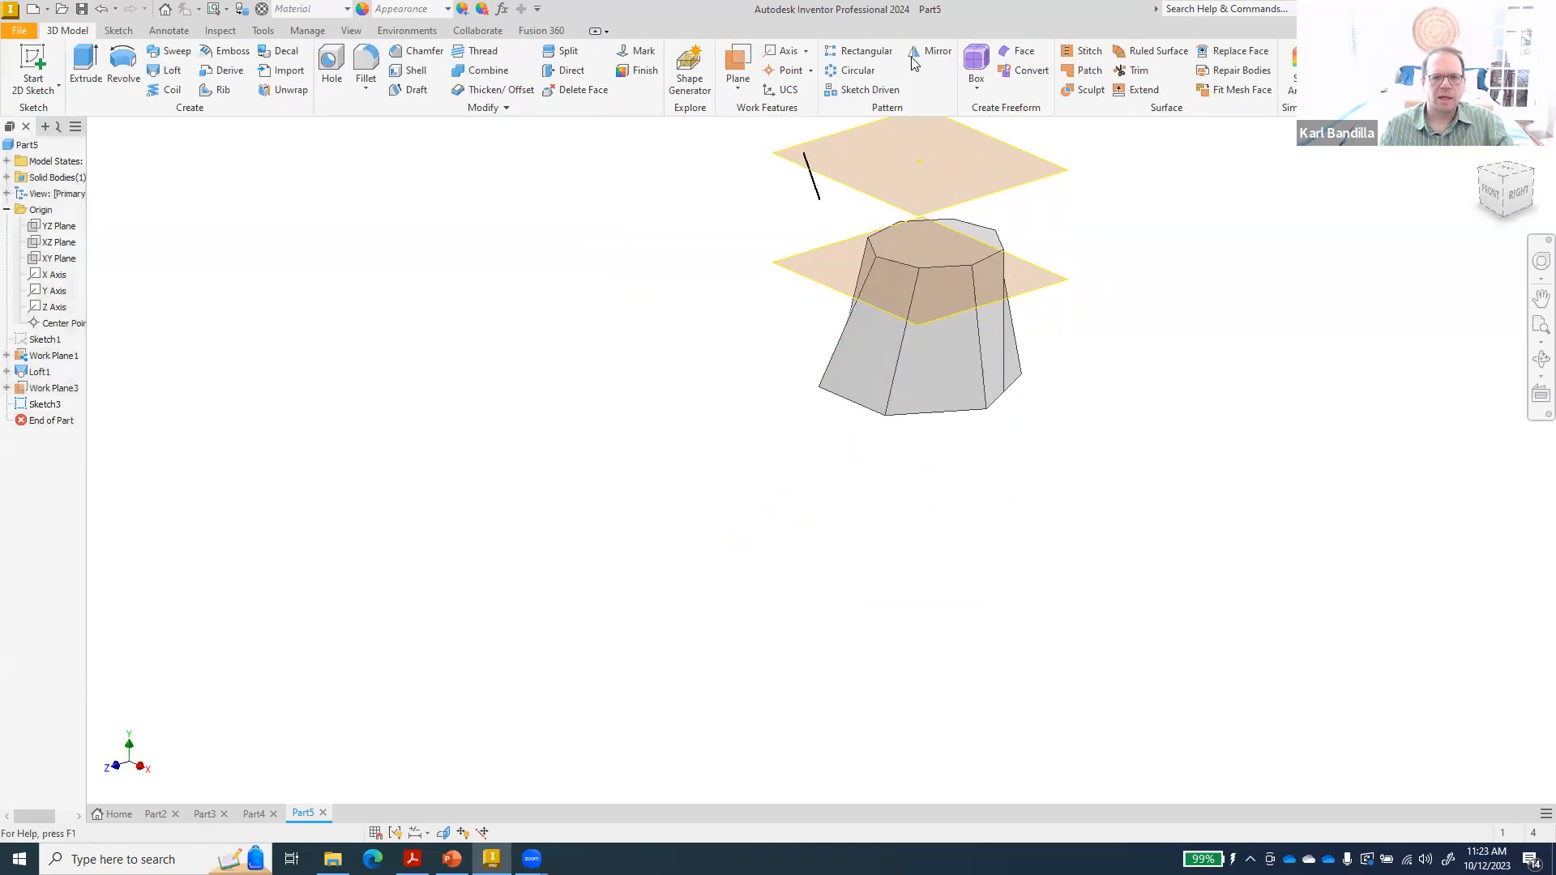
# - Create a work plane at an oblique angle to the uppermost work plane, rotated around the slanted sketch line
pyautogui.click(733, 89)
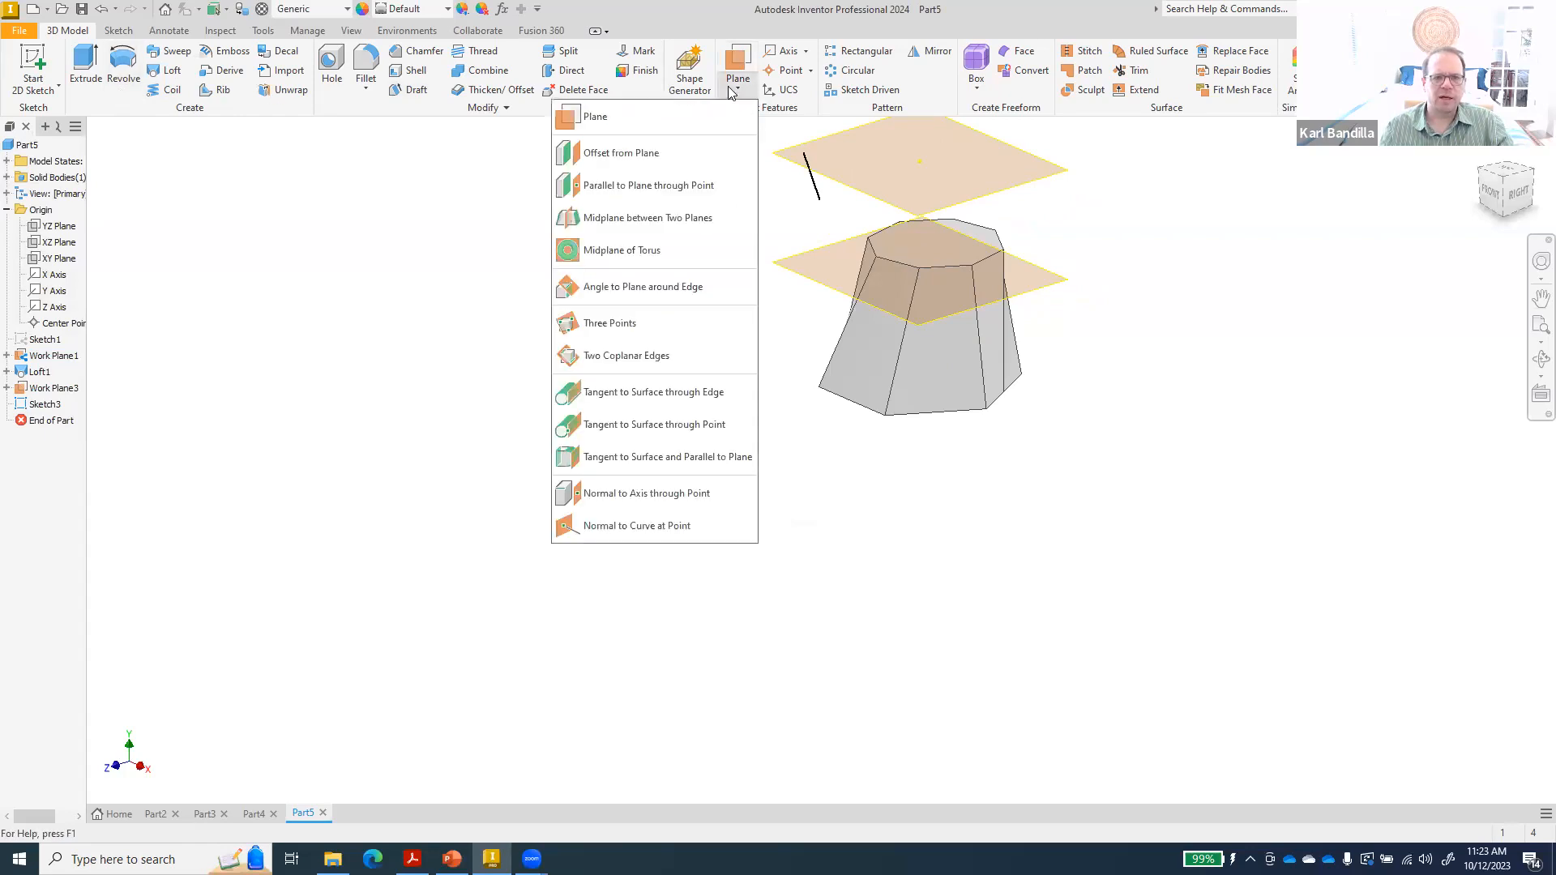
pyautogui.click(653, 287)
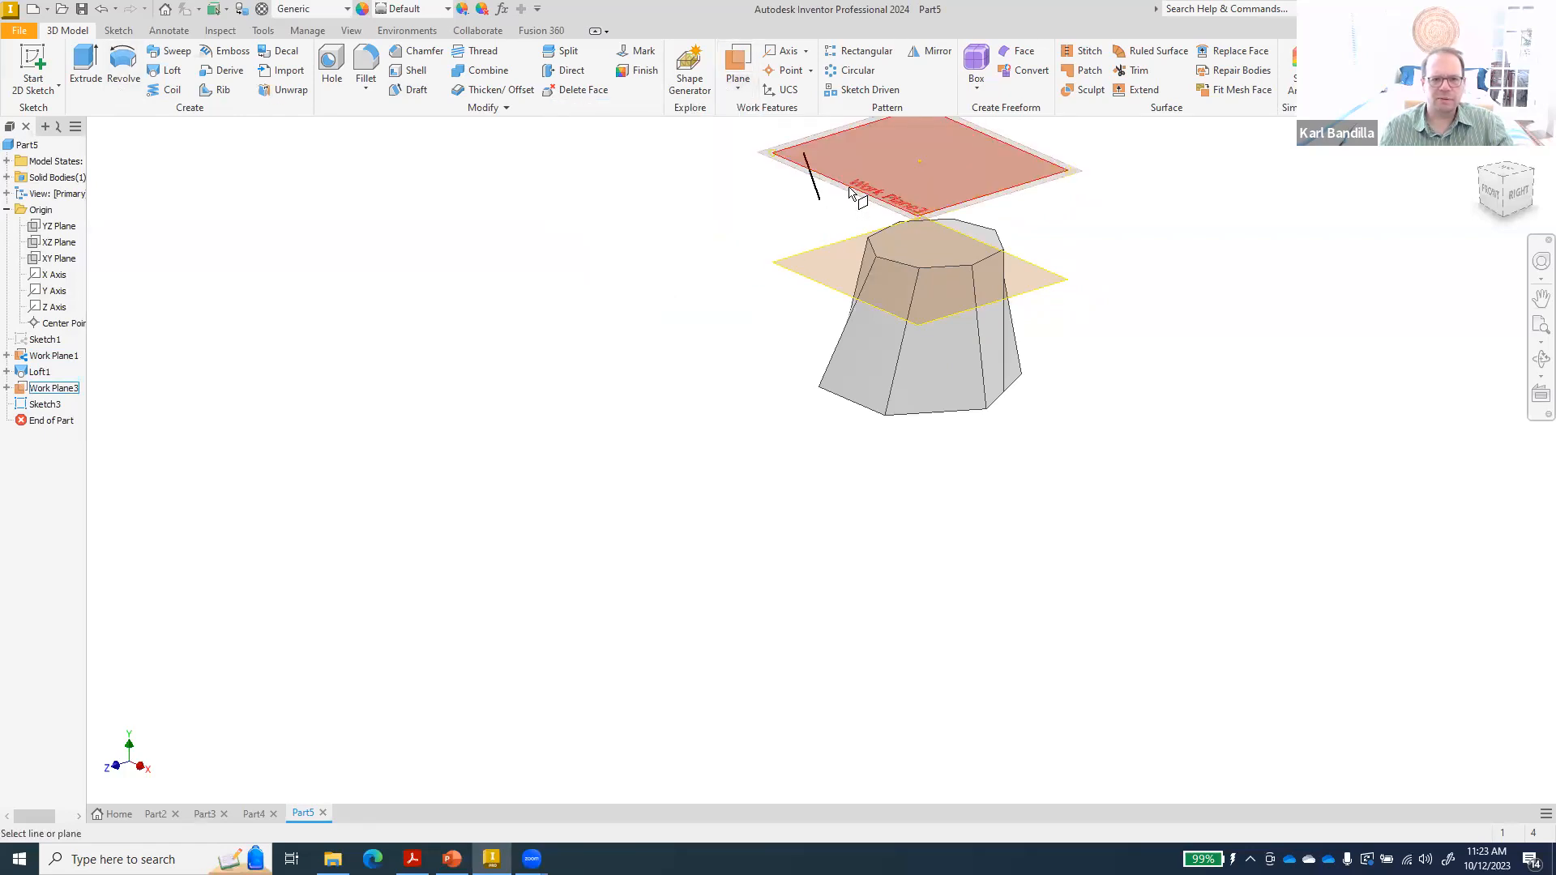
pyautogui.click(800, 159)
pyautogui.click(814, 188)
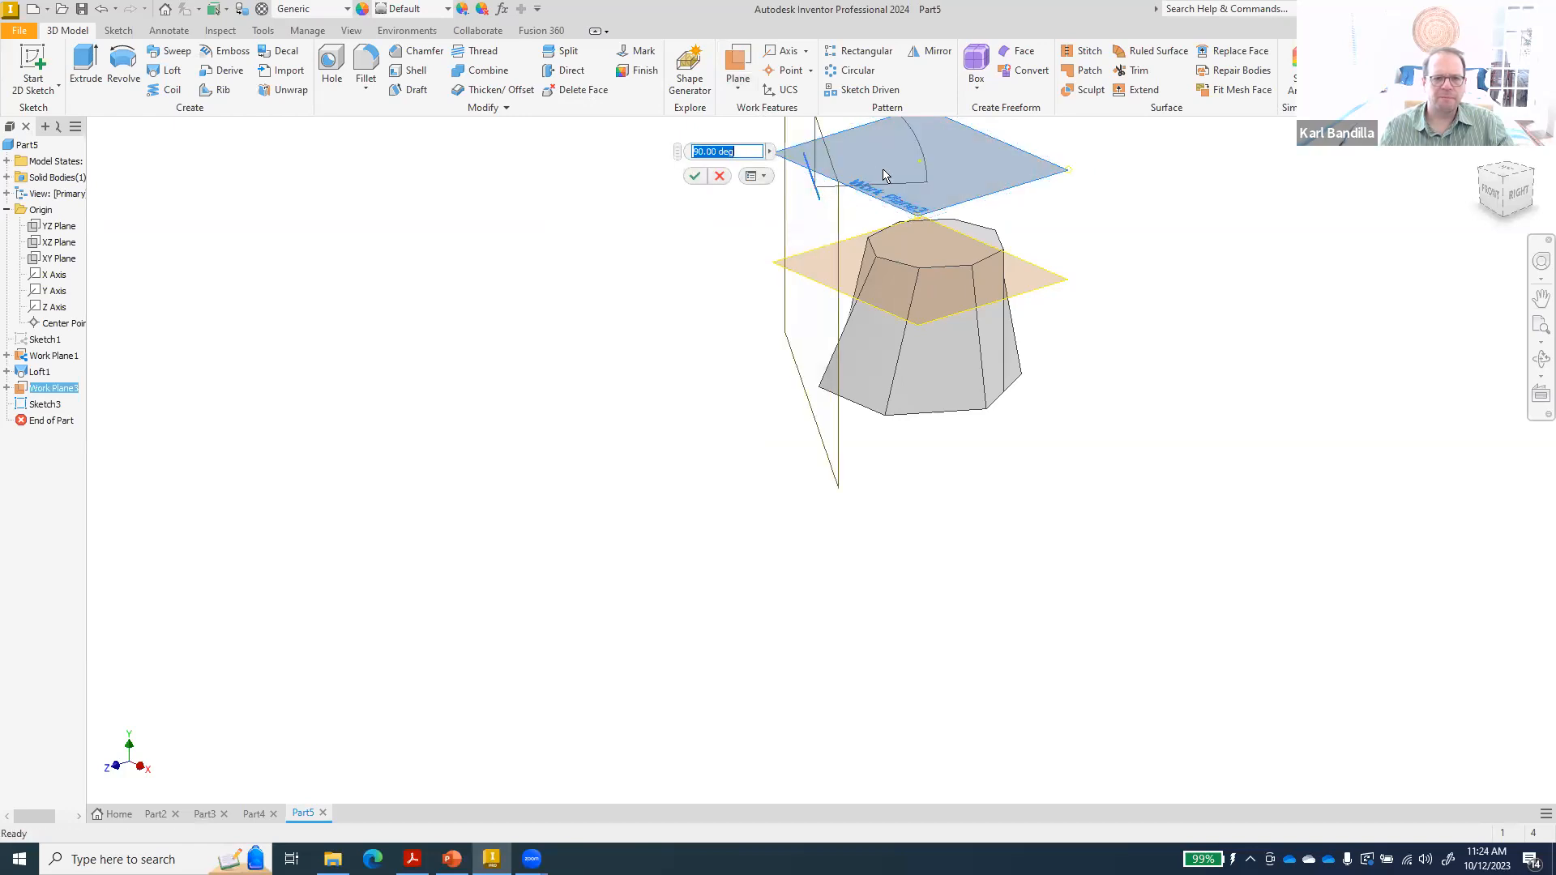
pyautogui.scroll(-2, 839, 138)
pyautogui.moveTo(804, 123); pyautogui.dragTo(854, 131)
pyautogui.click(762, 177)
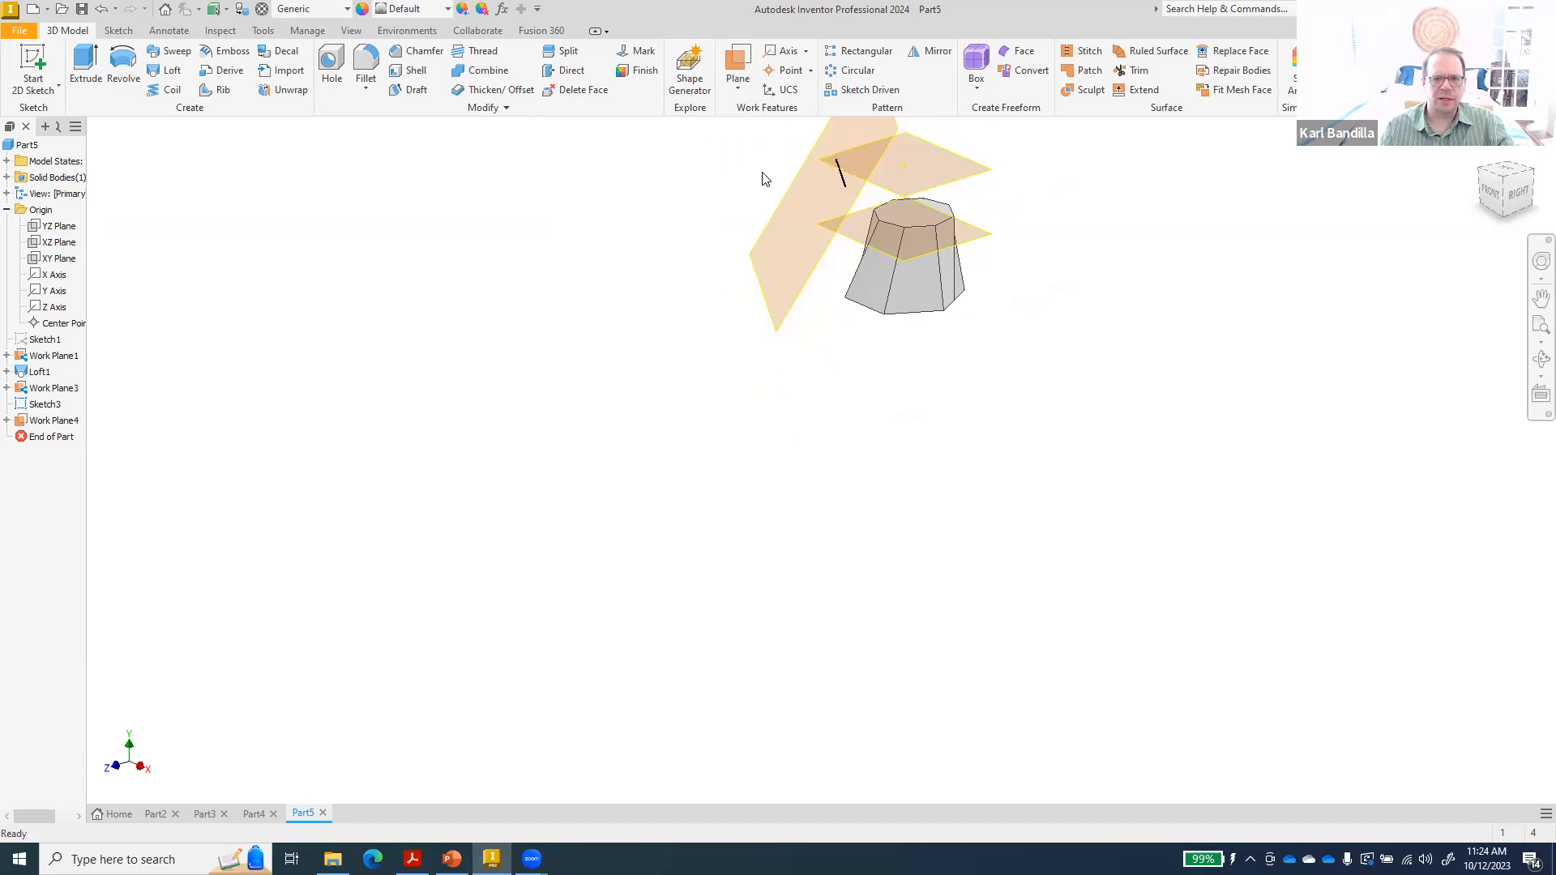
# - On the tilted work plane, sketch an eight-sided polygon centred on the horizontal axis to one side of the origin, and finish the sketch
pyautogui.rightClick(856, 196)
pyautogui.click(859, 245)
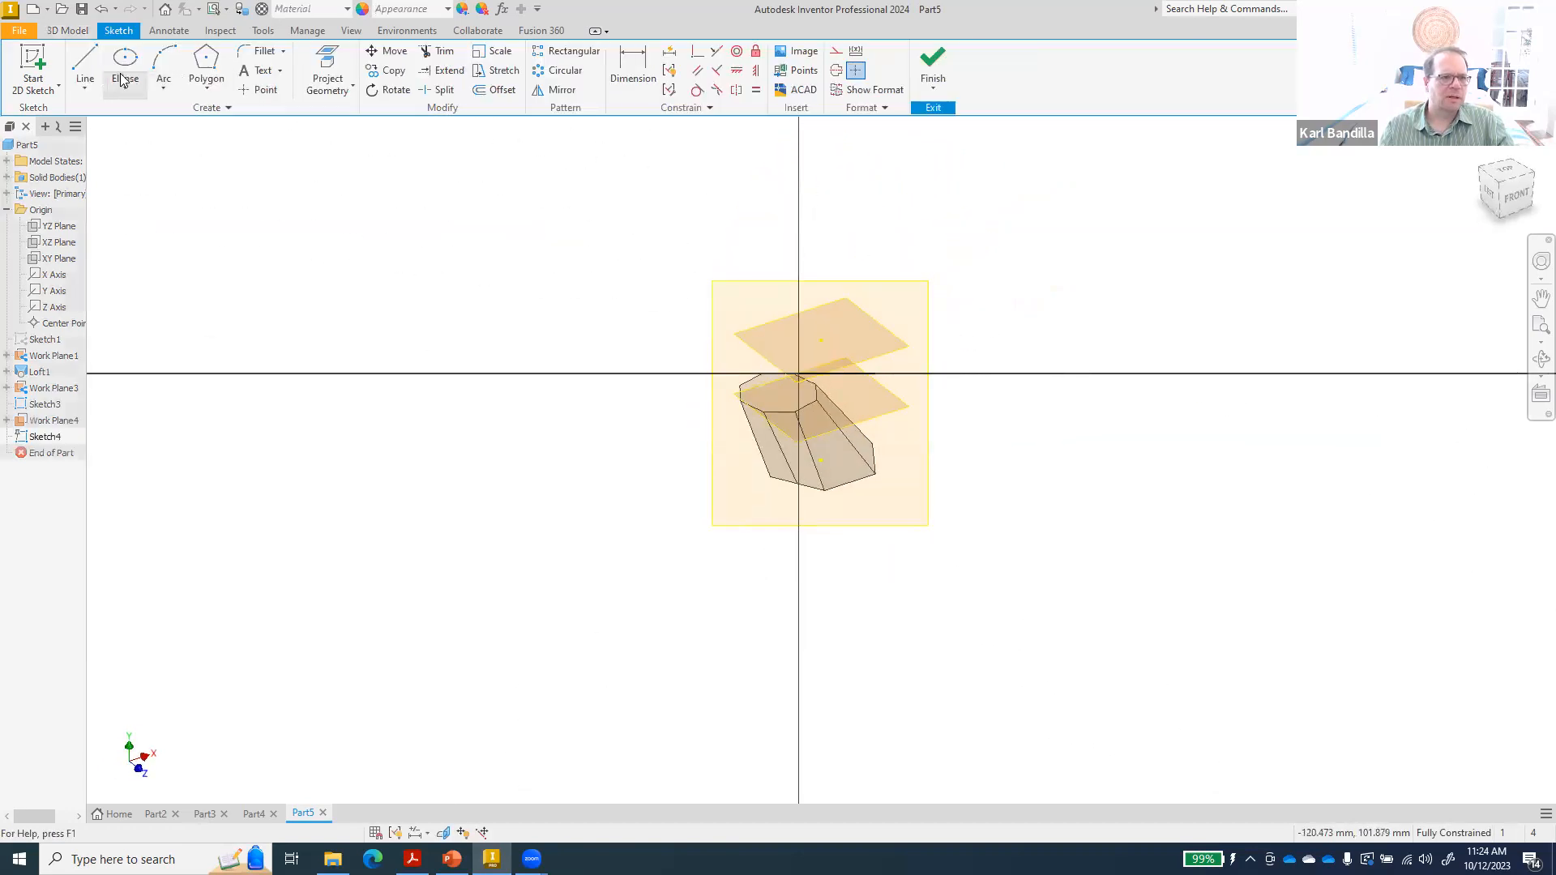
pyautogui.click(206, 69)
pyautogui.write('8')
pyautogui.click(726, 374)
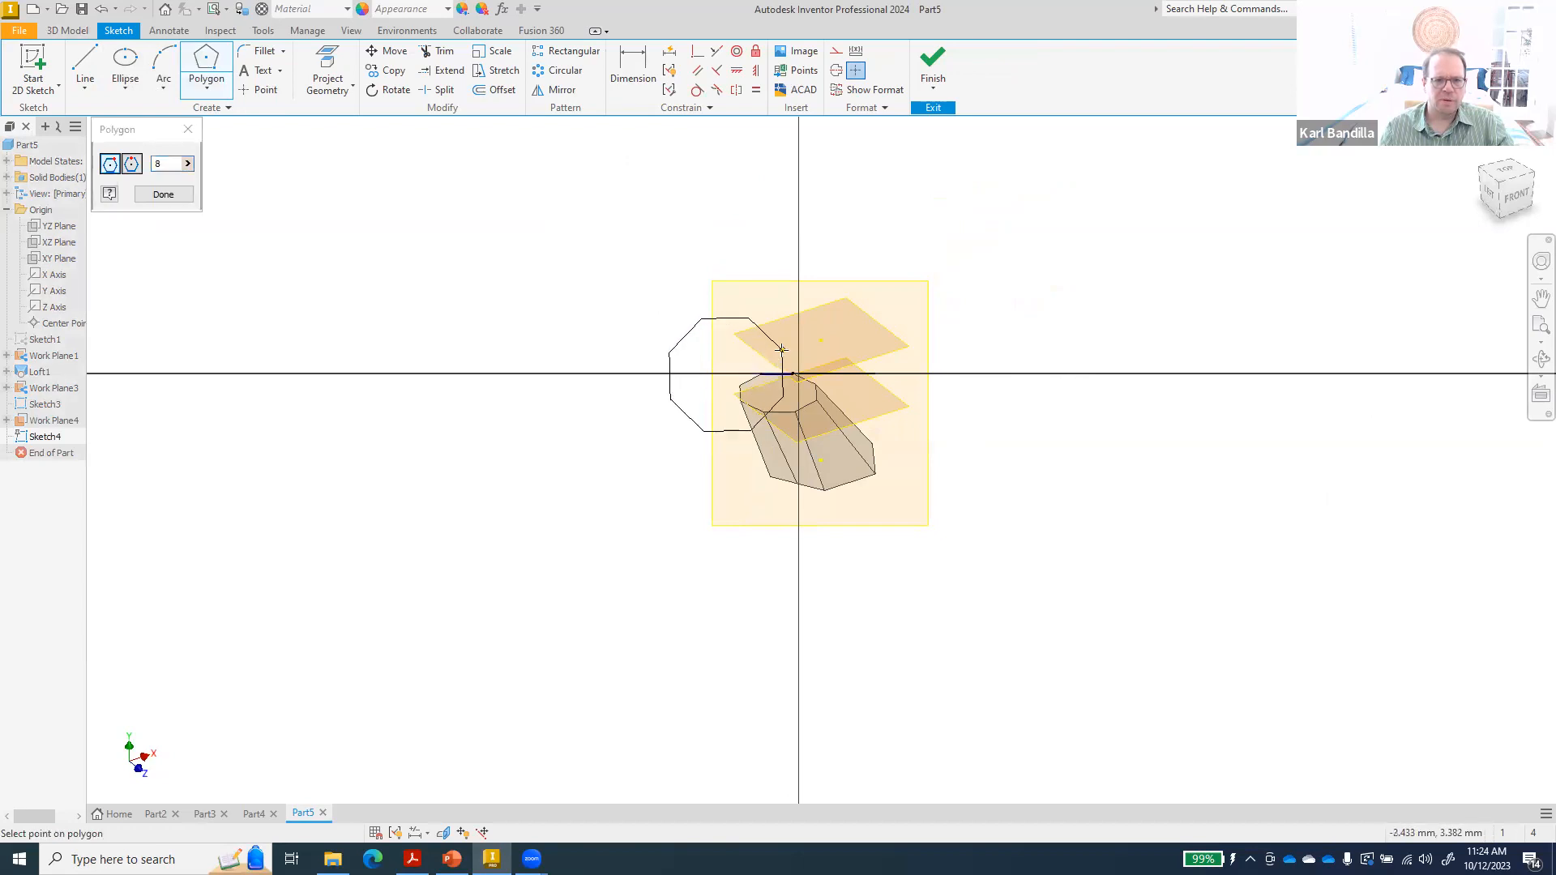
pyautogui.click(772, 357)
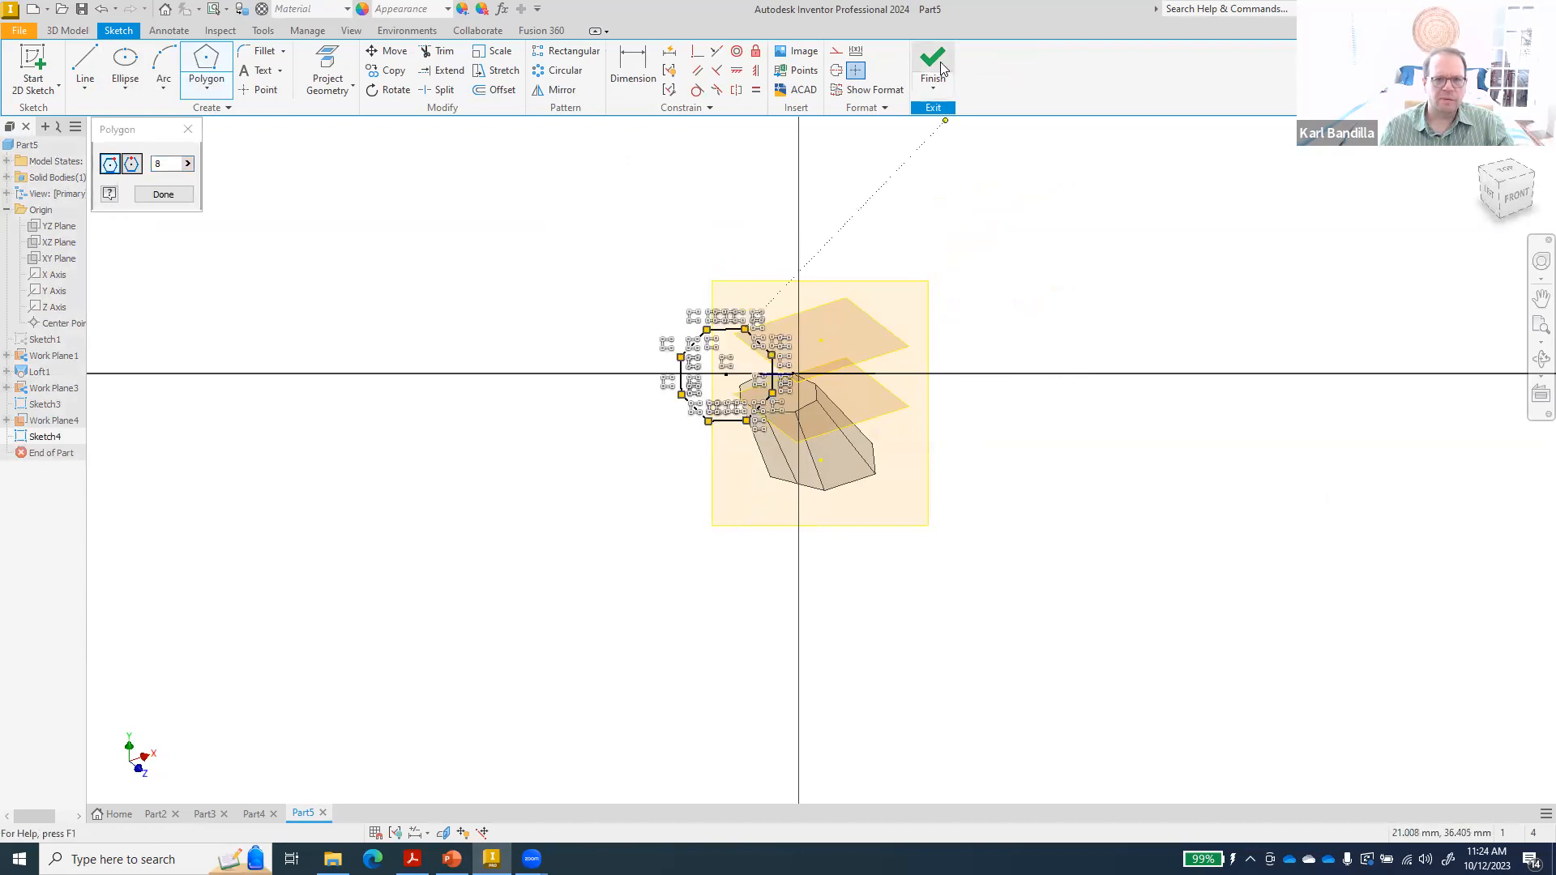
pyautogui.click(938, 68)
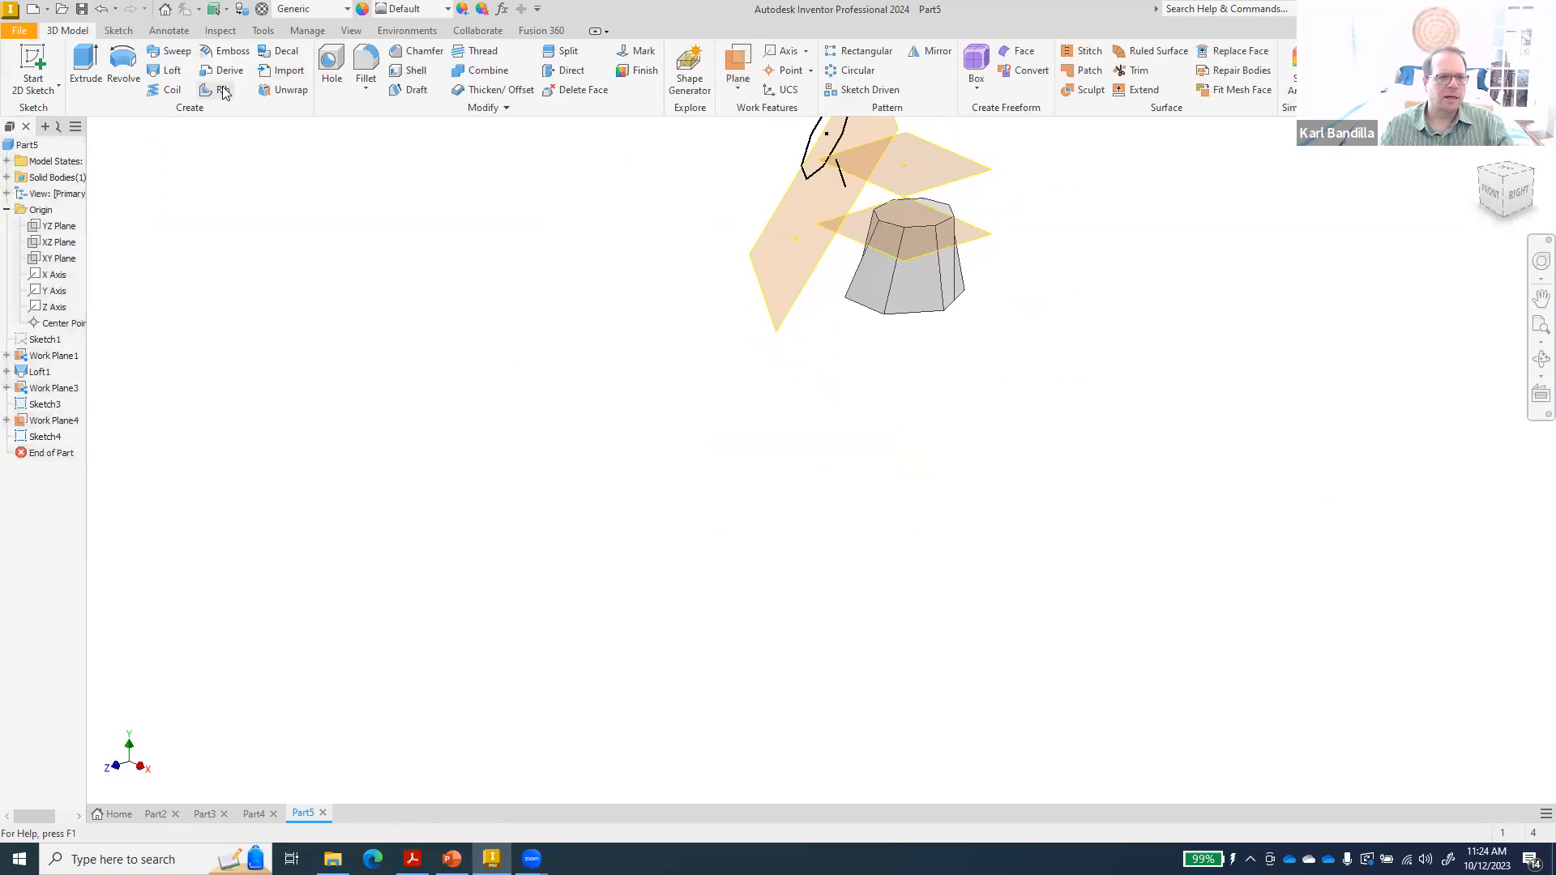
# - Loft the octagonal upper face of the body to the octagon sketched on the tilted work plane
pyautogui.click(167, 71)
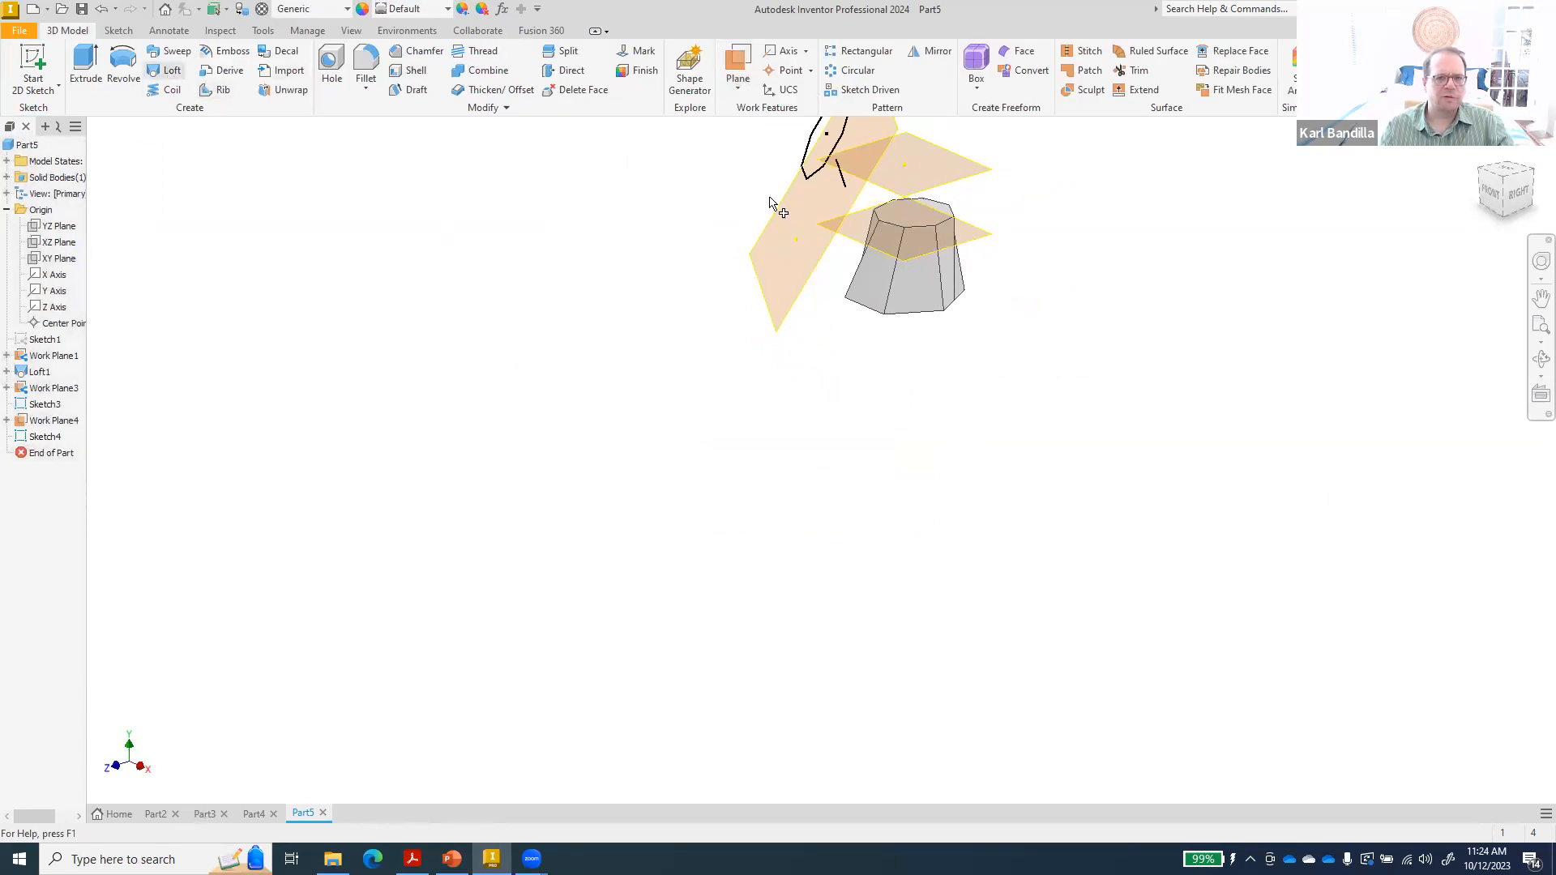
pyautogui.click(916, 208)
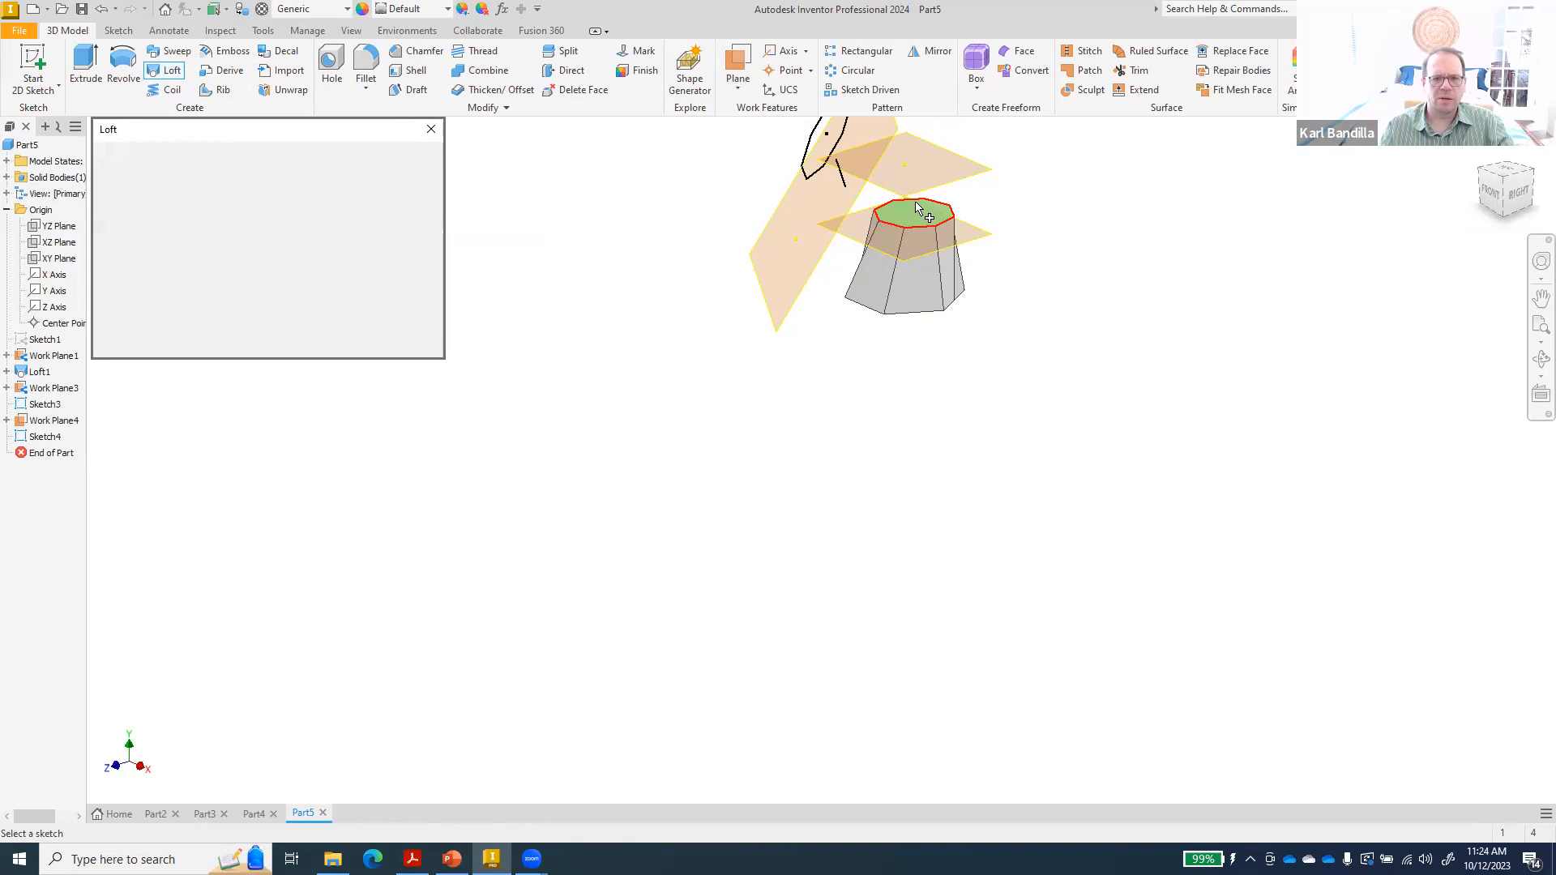
pyautogui.click(835, 166)
pyautogui.click(347, 347)
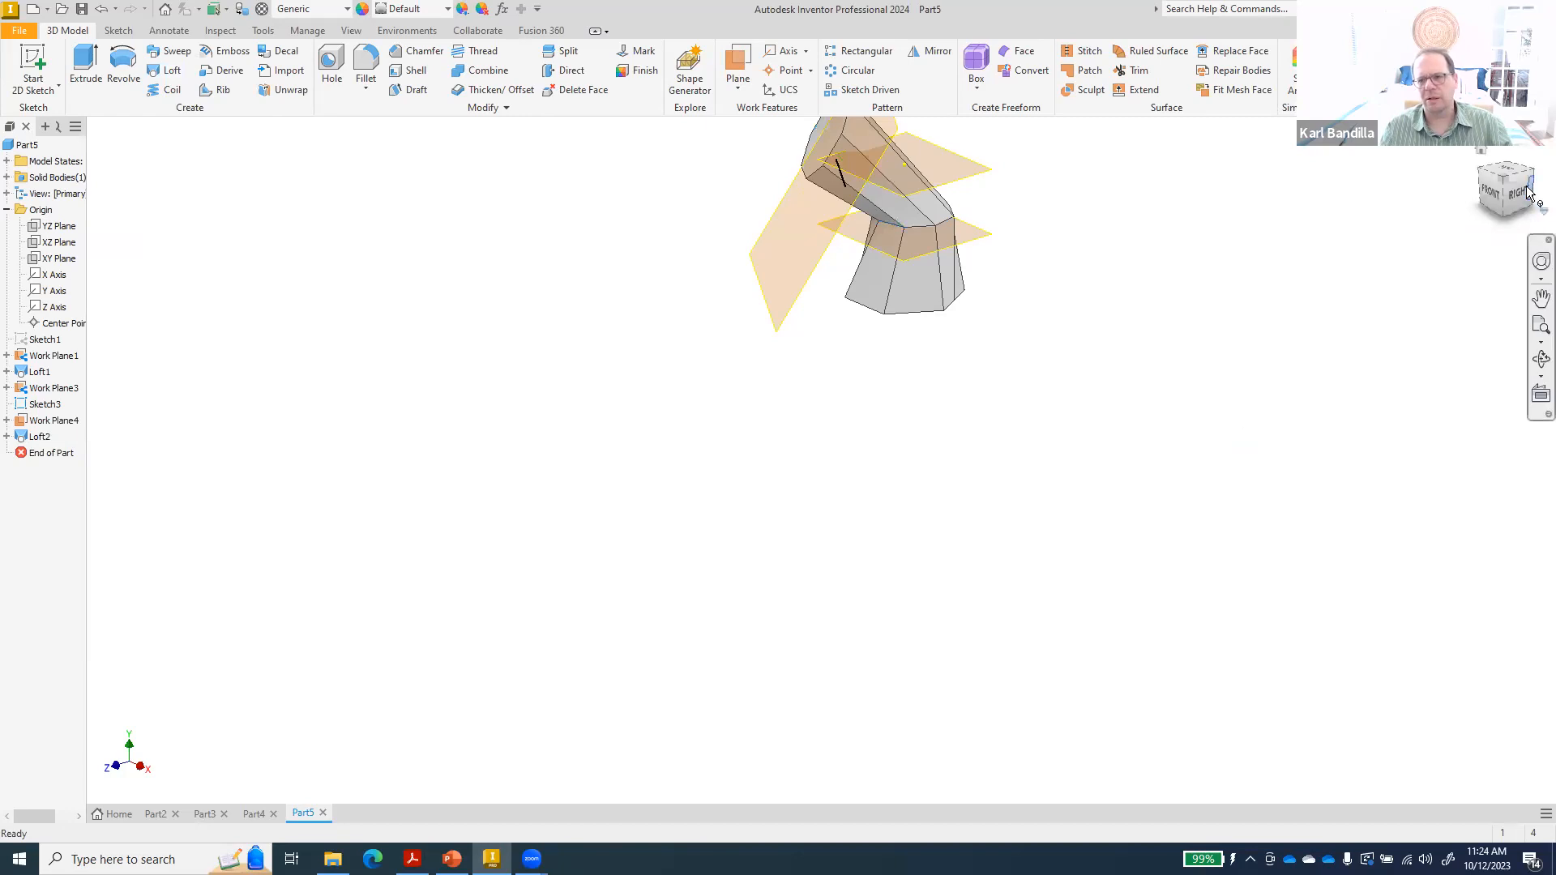
pyautogui.moveTo(1498, 194); pyautogui.dragTo(1489, 188)
pyautogui.click(1483, 154)
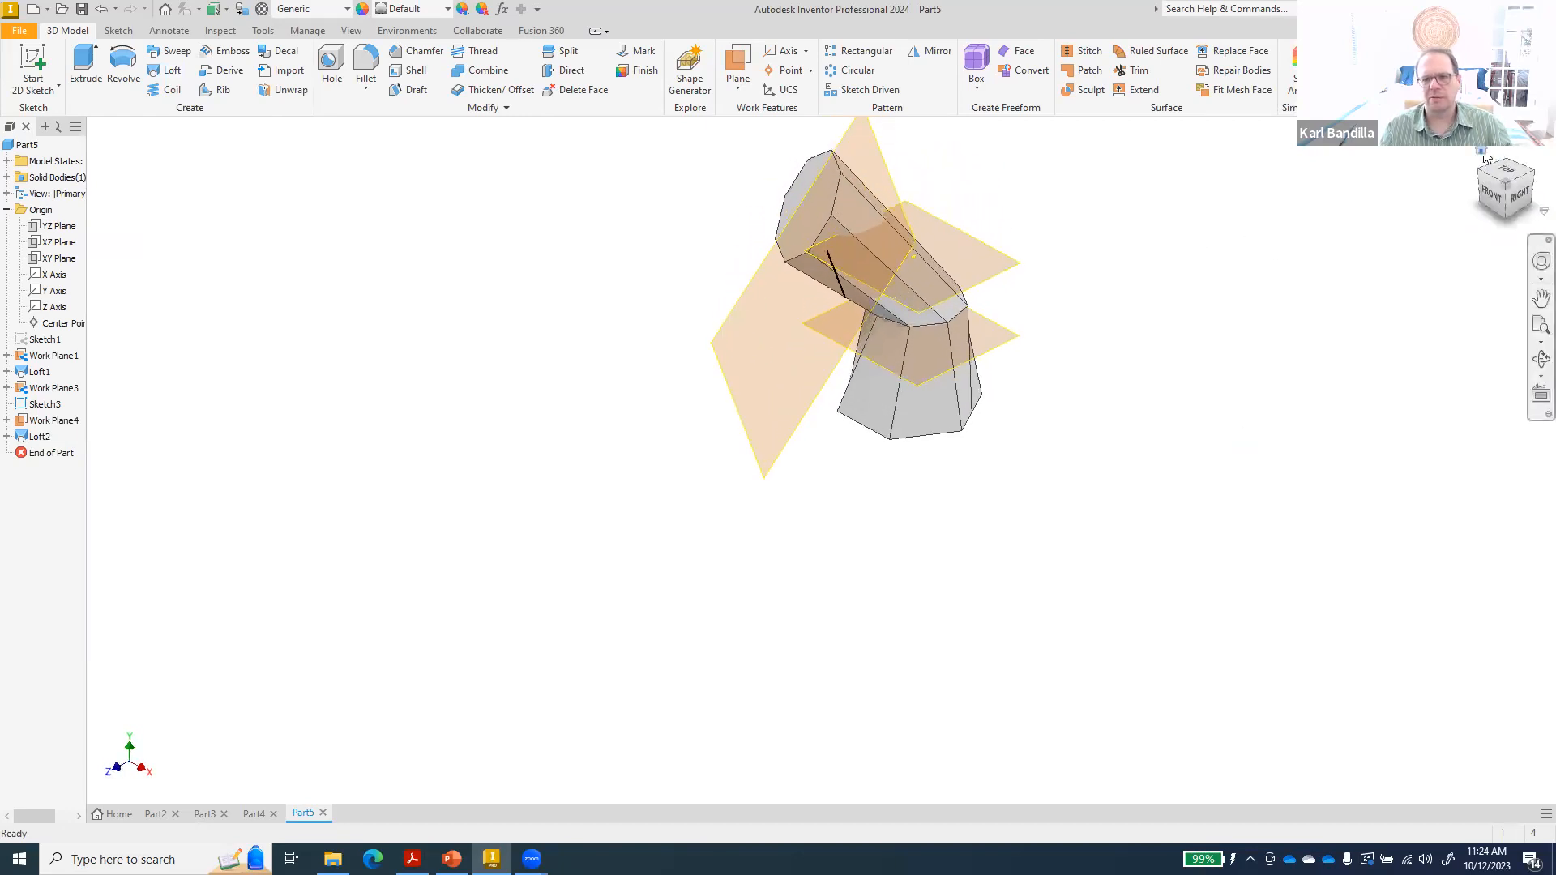
pyautogui.moveTo(1494, 201)
pyautogui.mouseDown()
pyautogui.moveTo(1538, 195)
pyautogui.moveTo(1530, 230)
pyautogui.moveTo(1535, 187)
pyautogui.moveTo(1513, 207)
pyautogui.moveTo(1530, 188)
pyautogui.moveTo(1534, 208)
pyautogui.mouseUp()
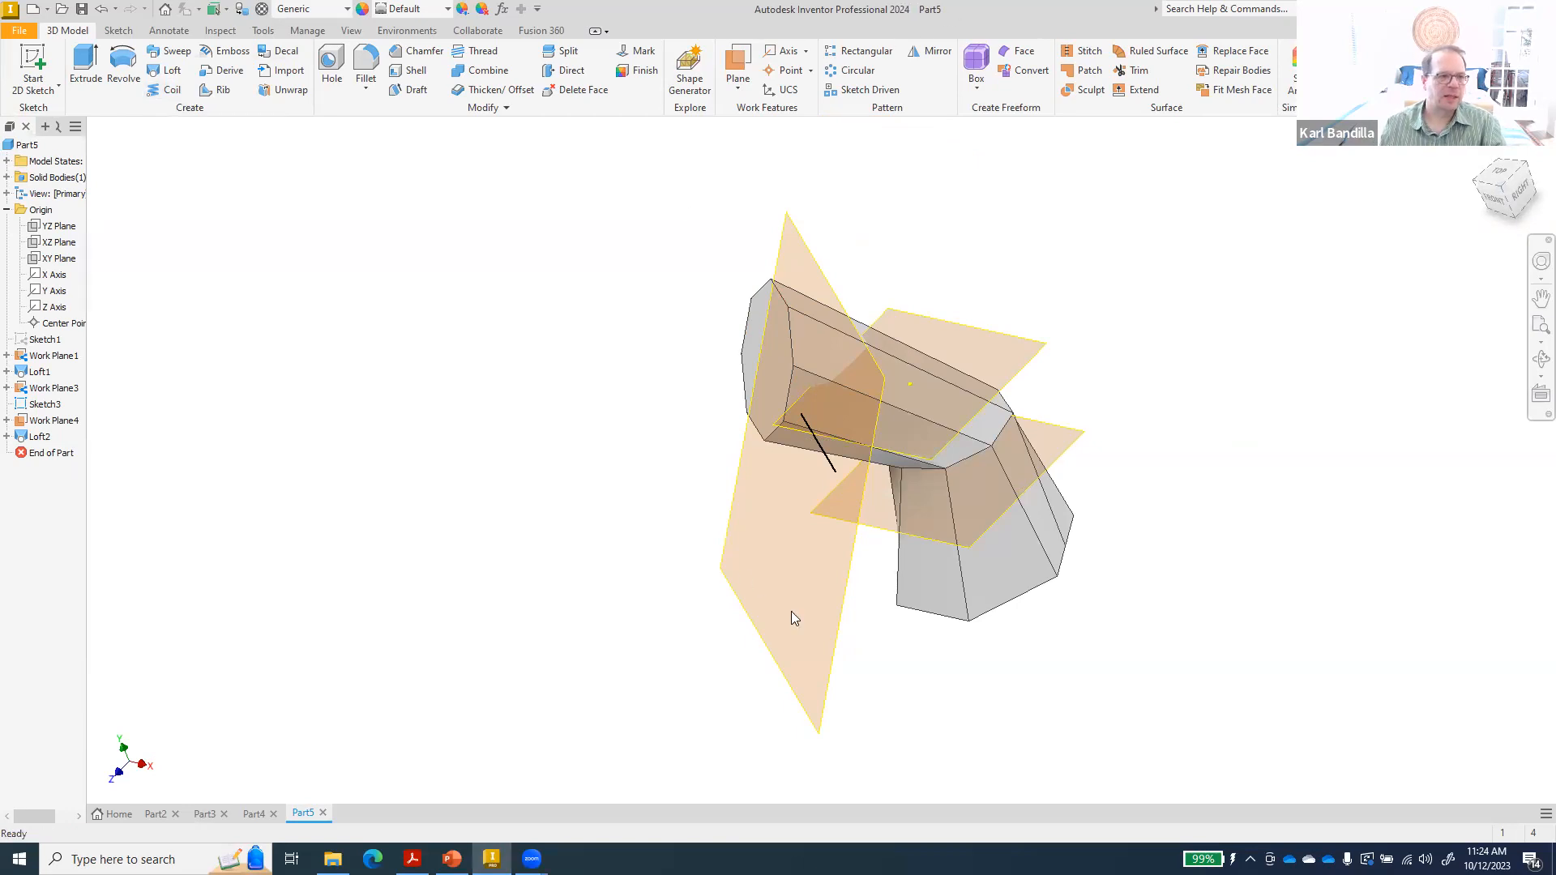
# - Create a part from the Standard (mm).ipt template and sketch a circle above and to one side of the origin on the YZ plane
pyautogui.click(34, 12)
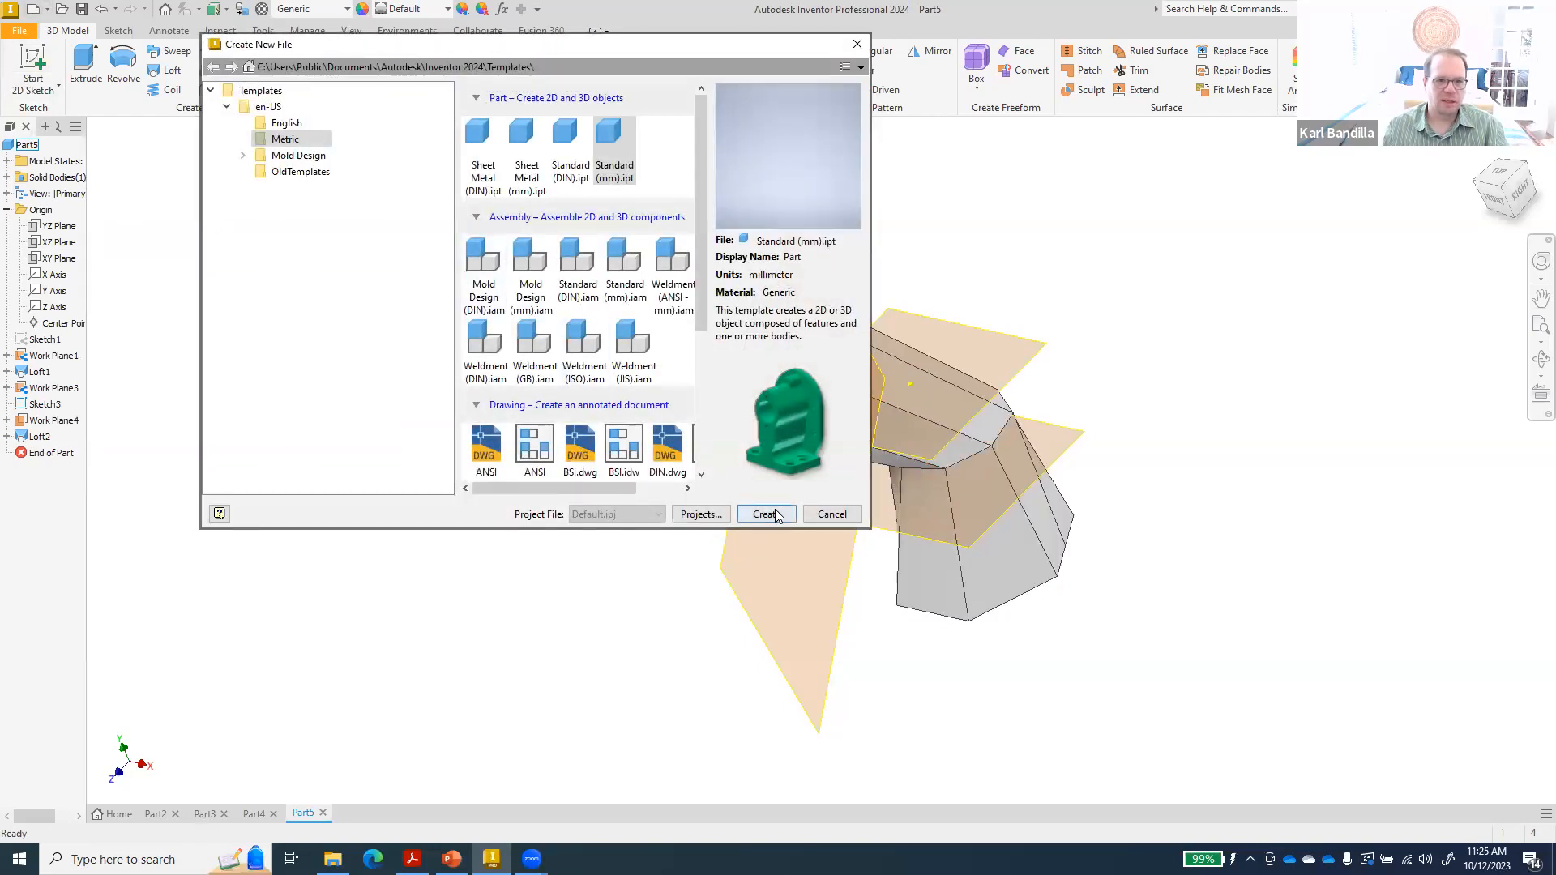
pyautogui.click(766, 514)
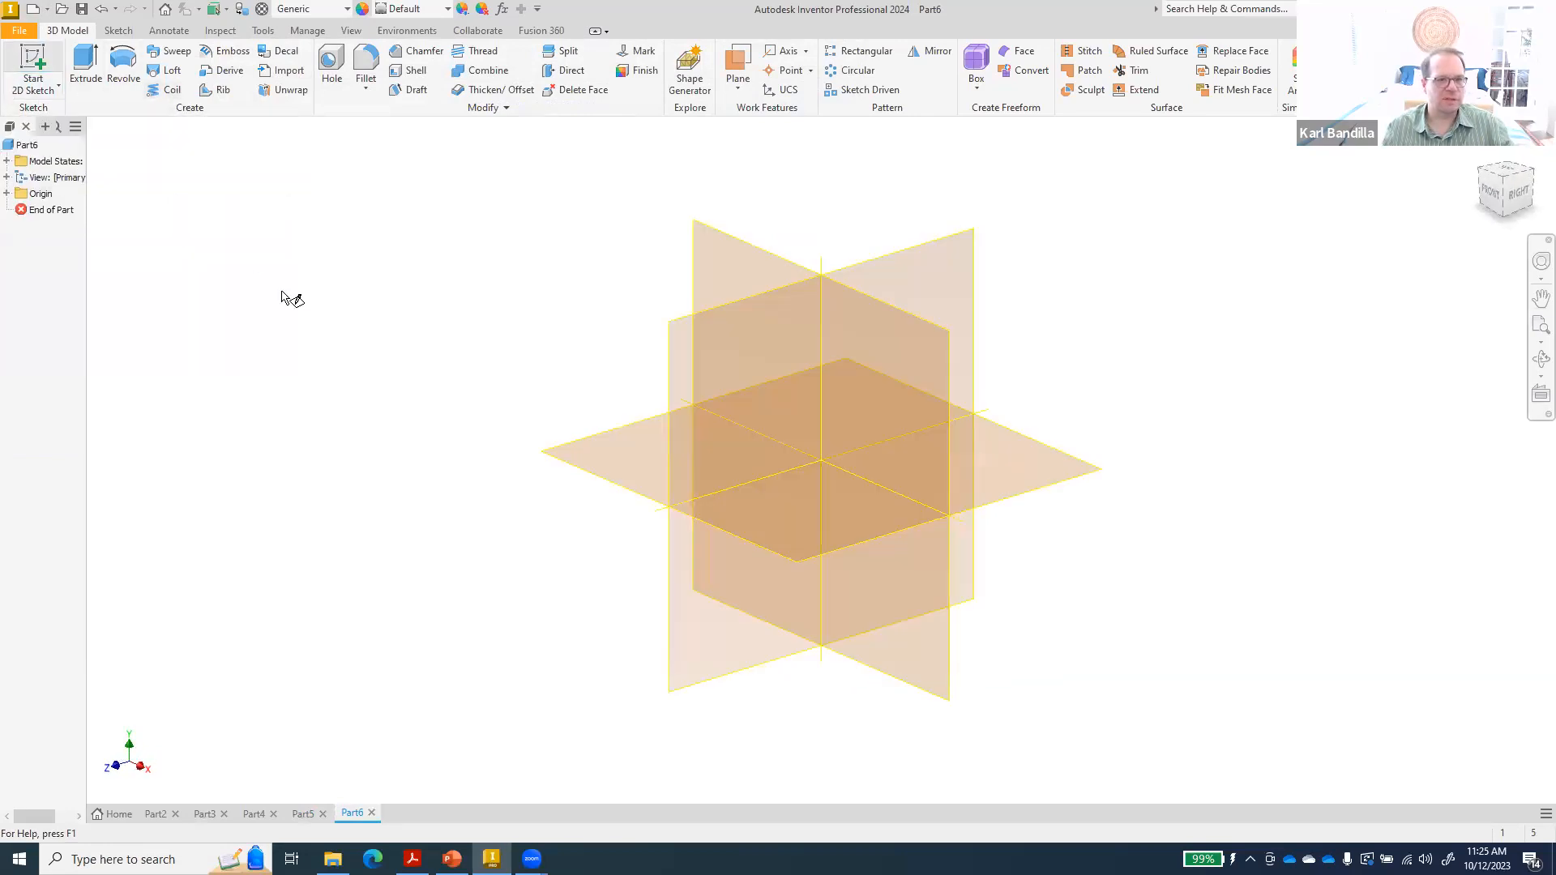
pyautogui.click(674, 423)
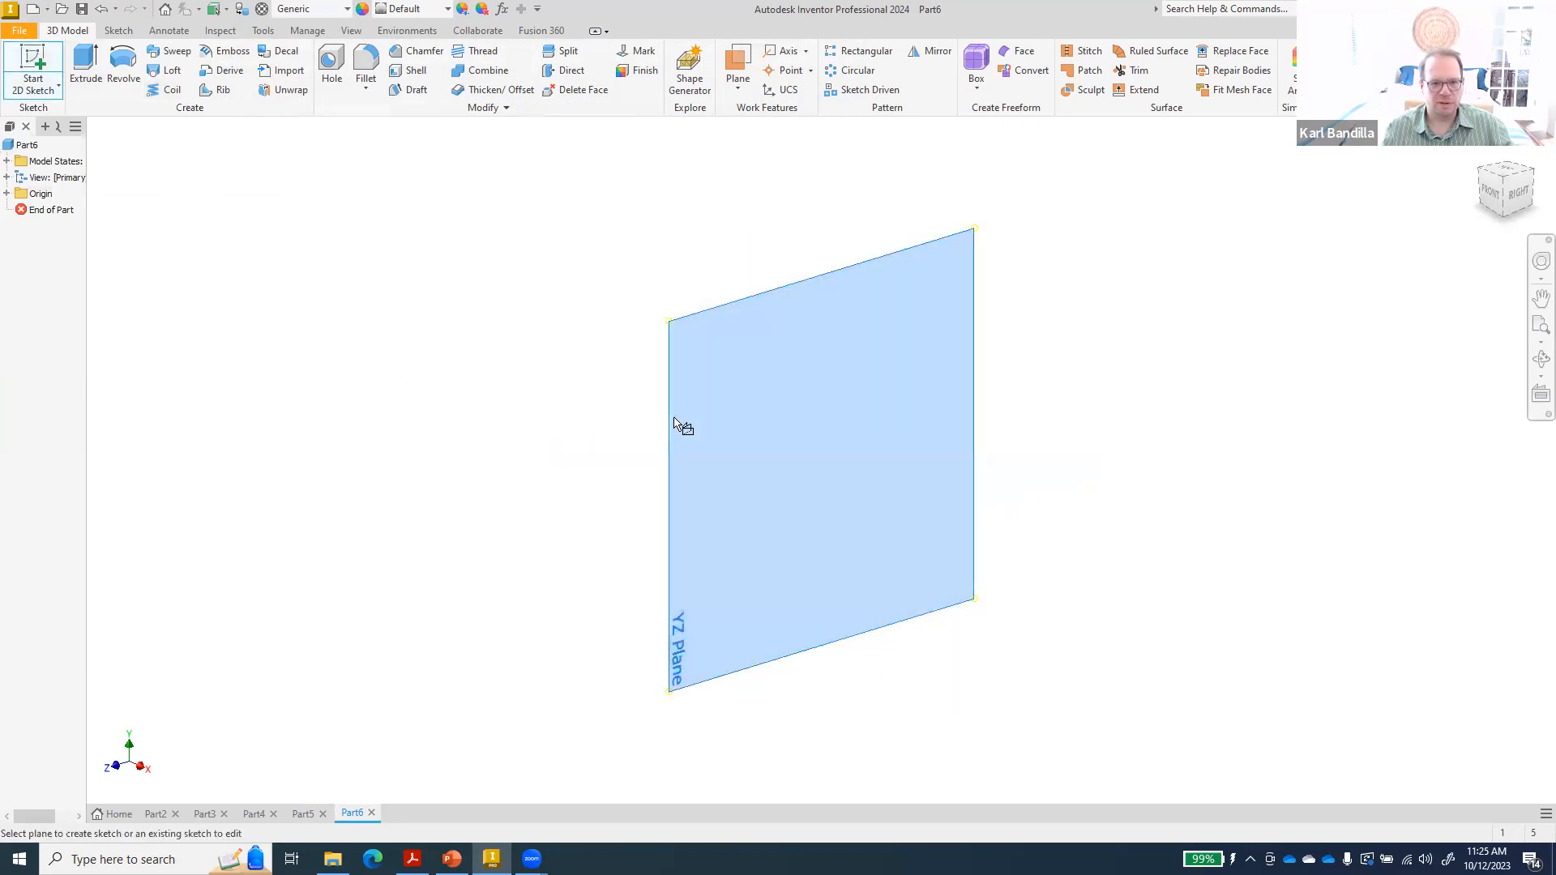
pyautogui.click(123, 94)
pyautogui.click(104, 108)
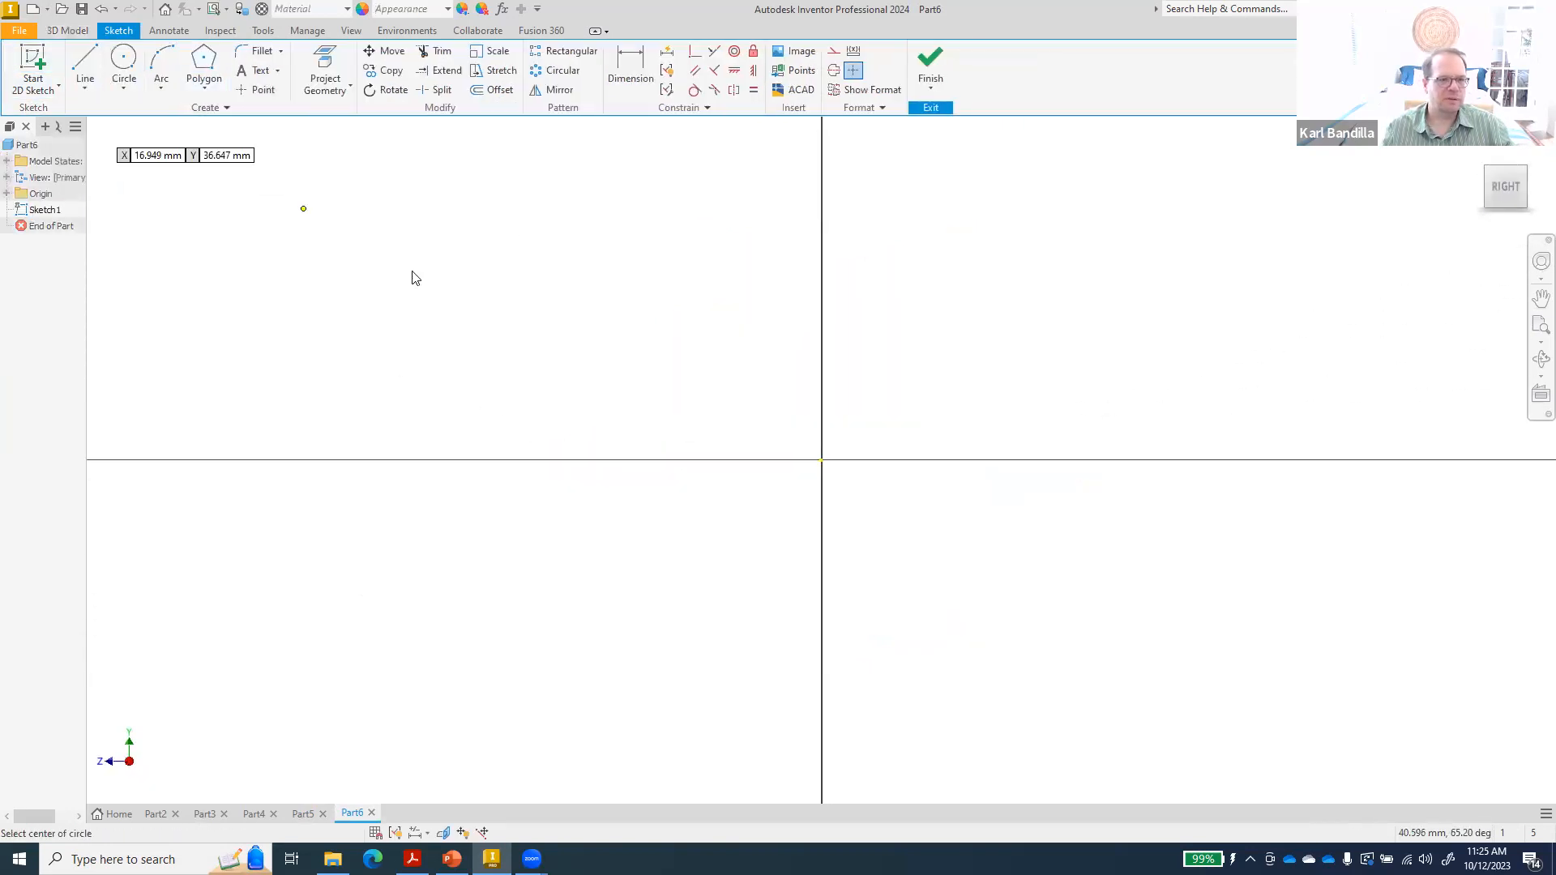
pyautogui.click(648, 337)
pyautogui.click(684, 376)
pyautogui.click(931, 65)
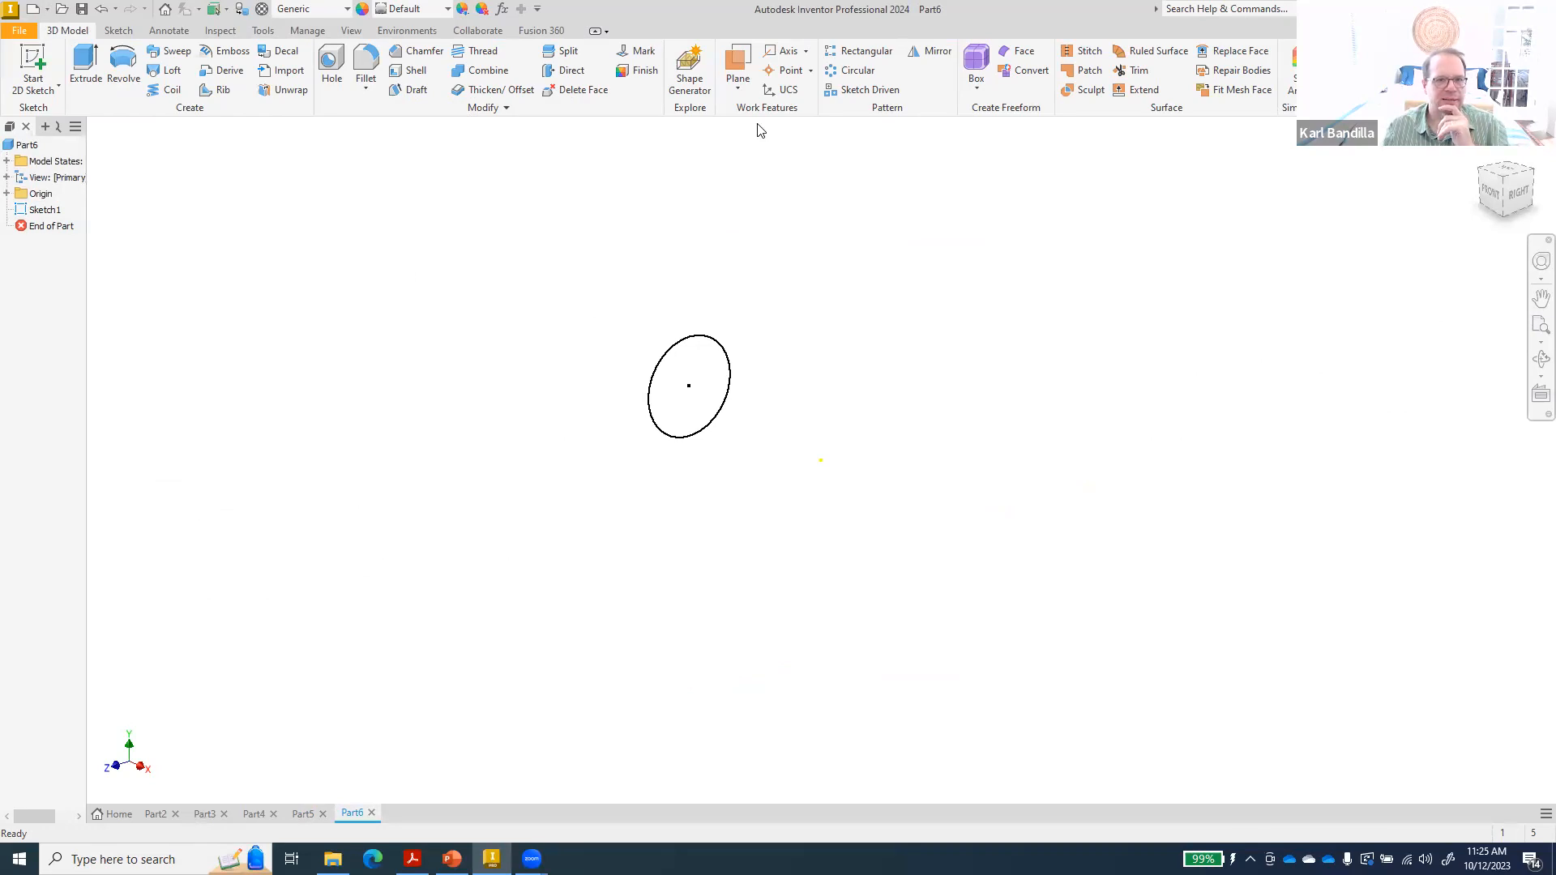
# - Create a work axis parallel to the Y axis through the origin's center point
pyautogui.click(806, 52)
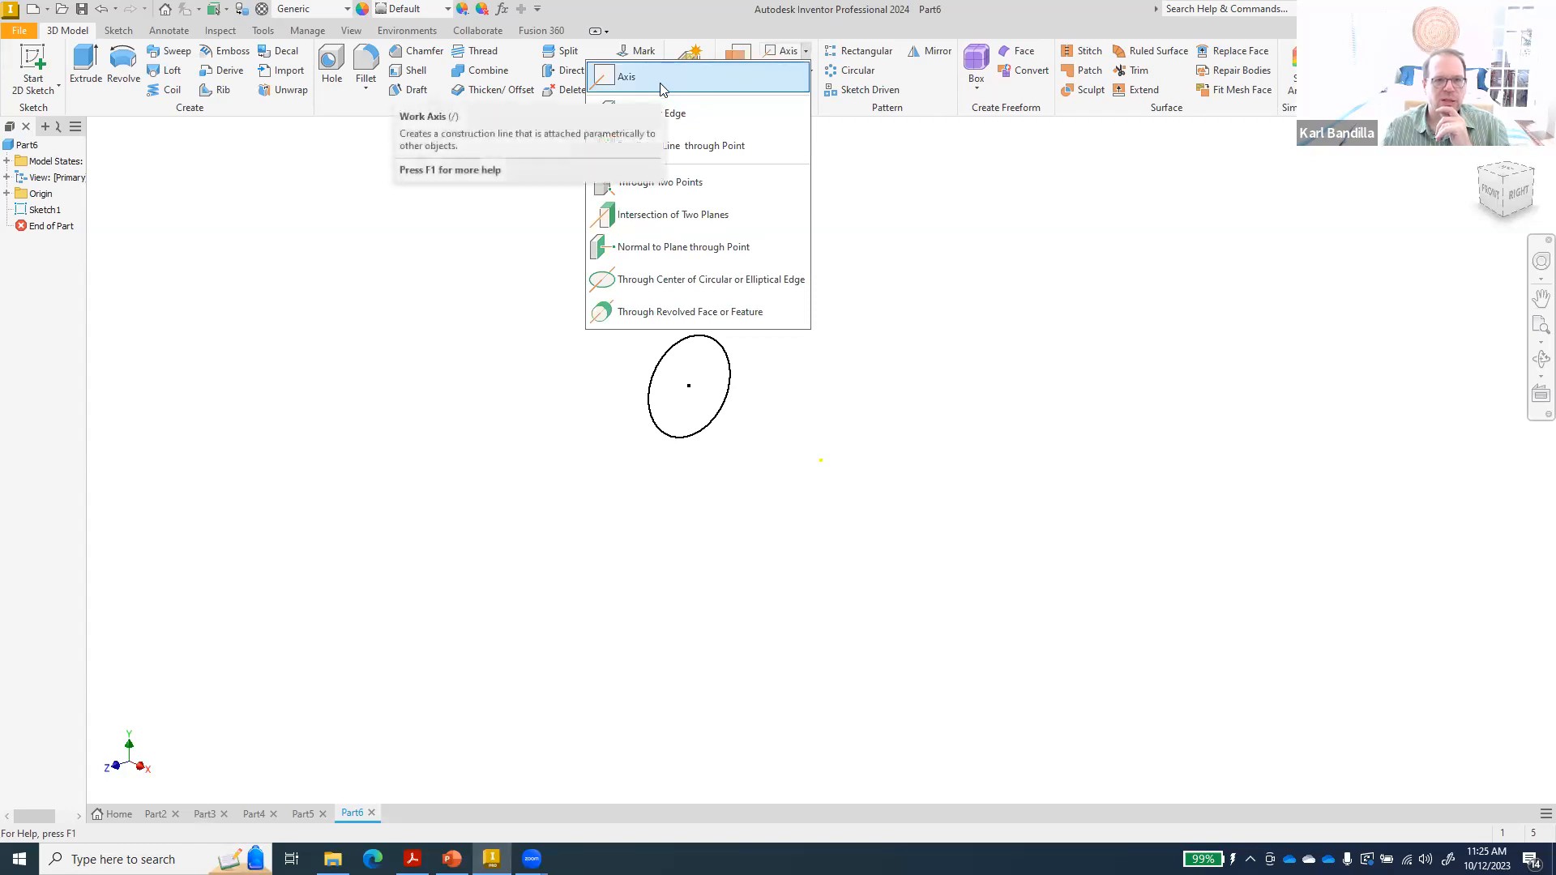
pyautogui.click(723, 151)
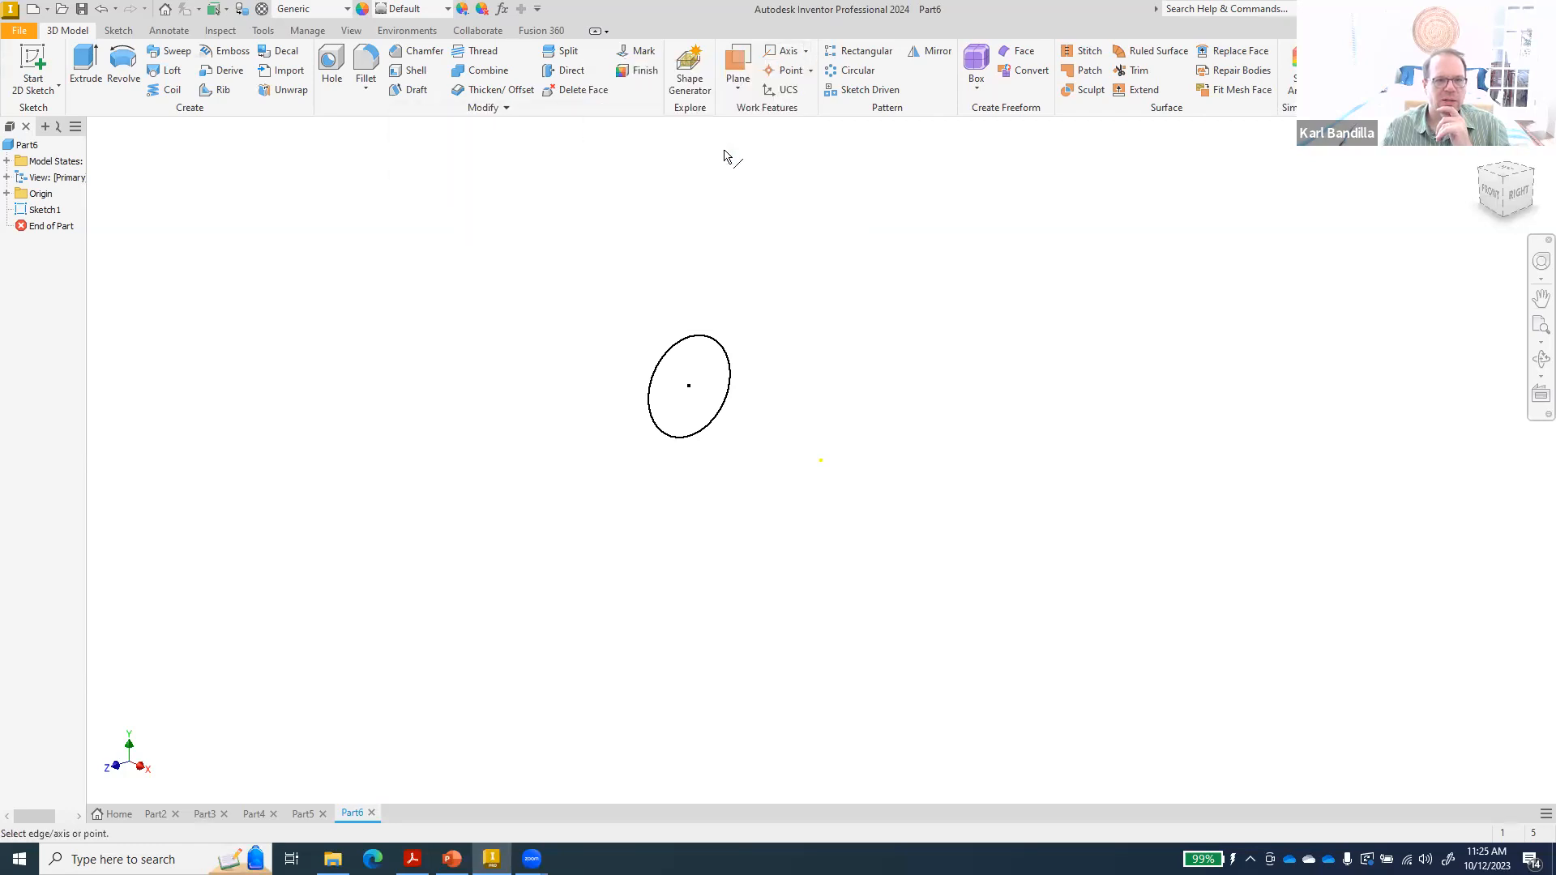
pyautogui.click(6, 193)
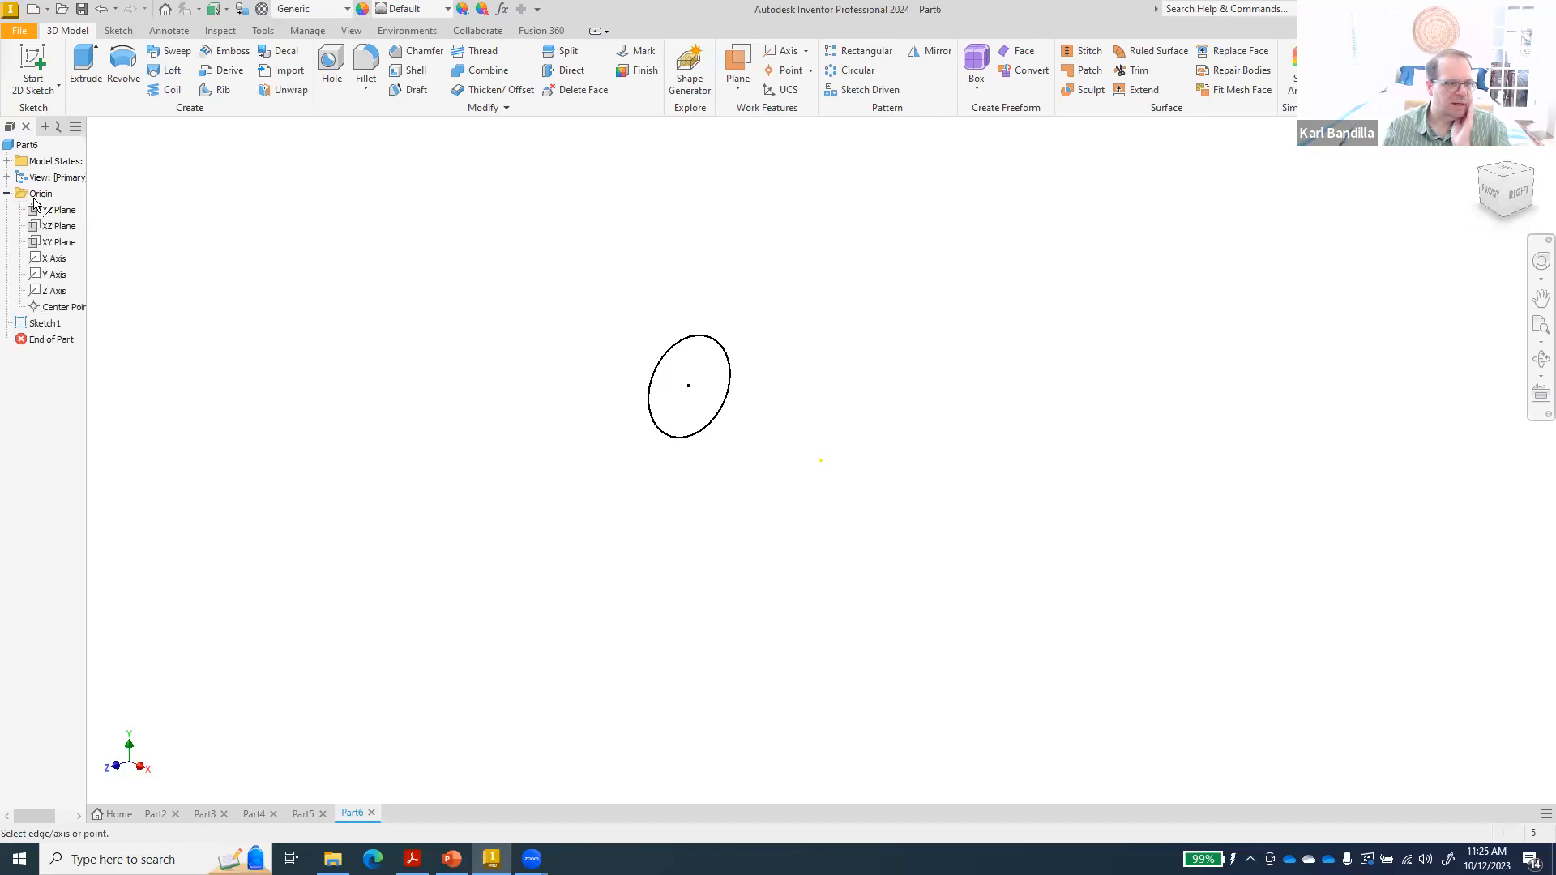
pyautogui.click(54, 275)
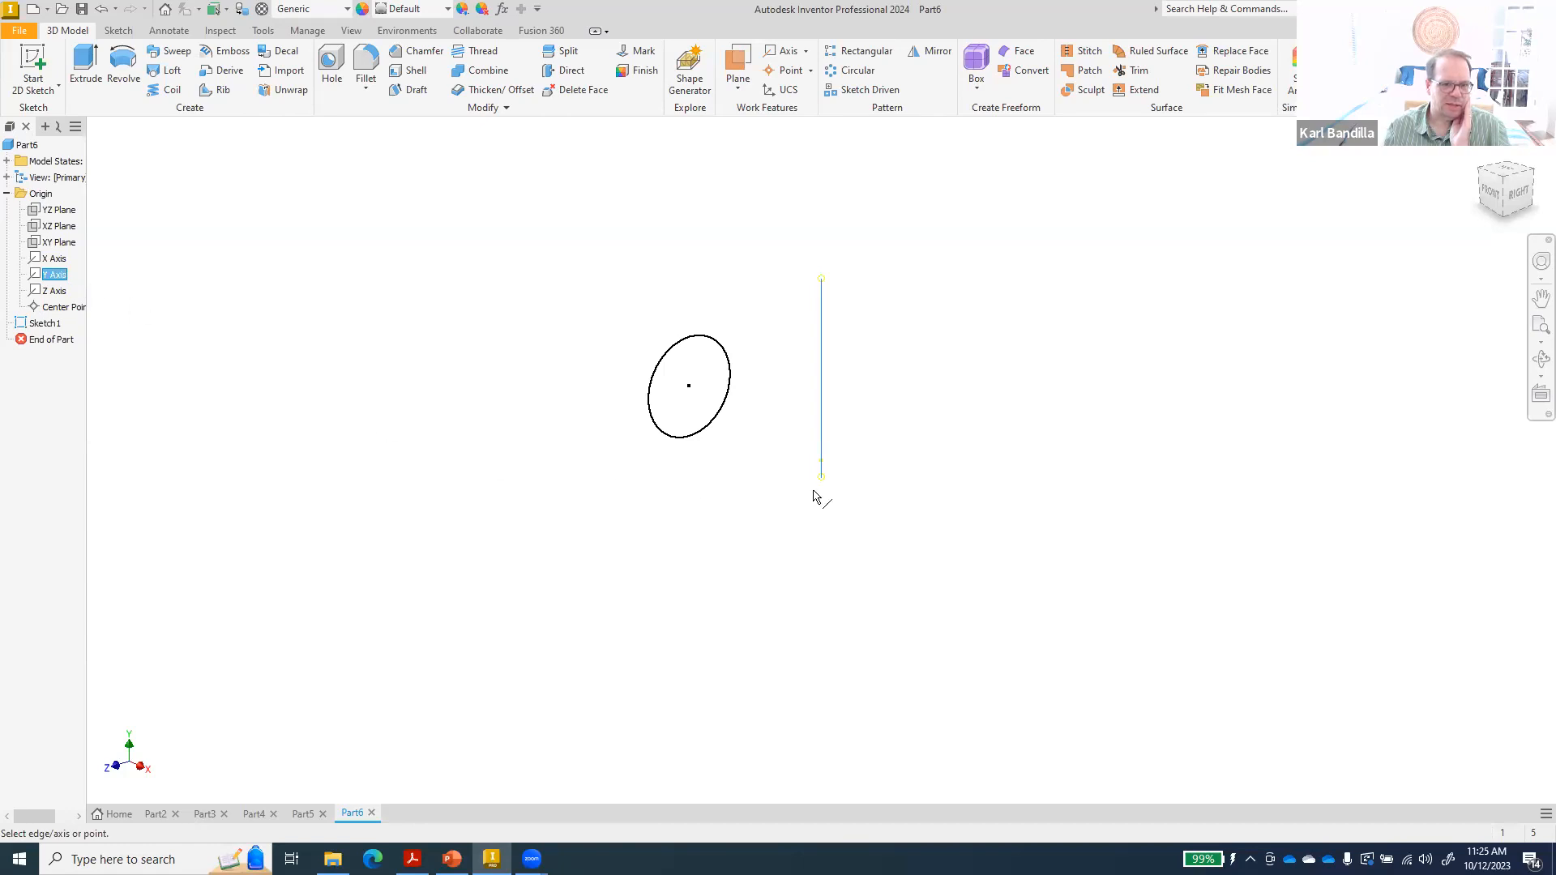
pyautogui.click(60, 308)
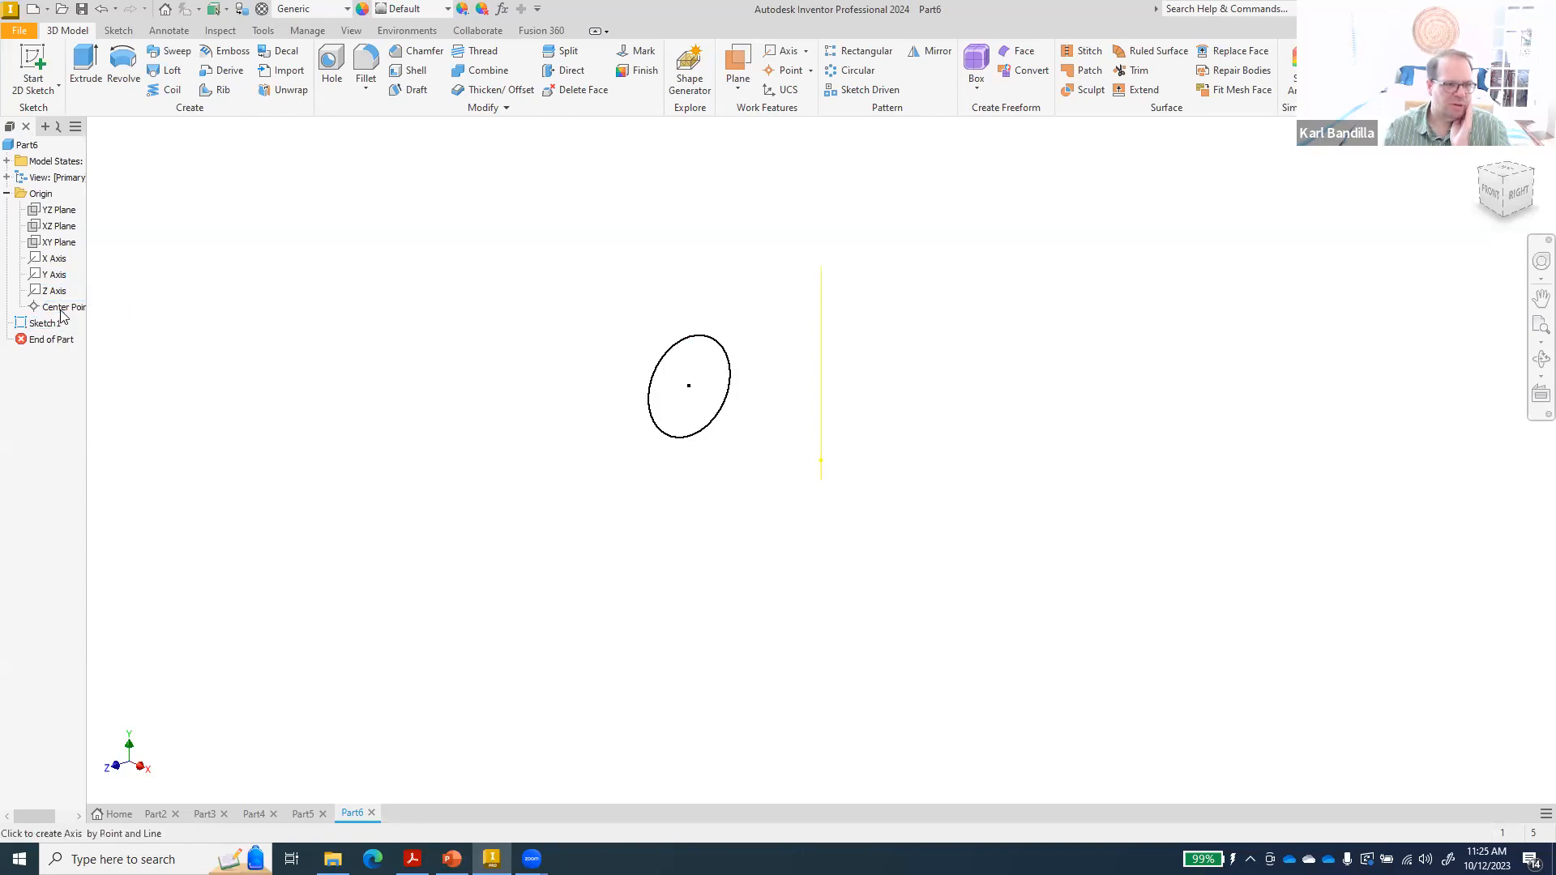
pyautogui.click(822, 464)
pyautogui.click(9, 523)
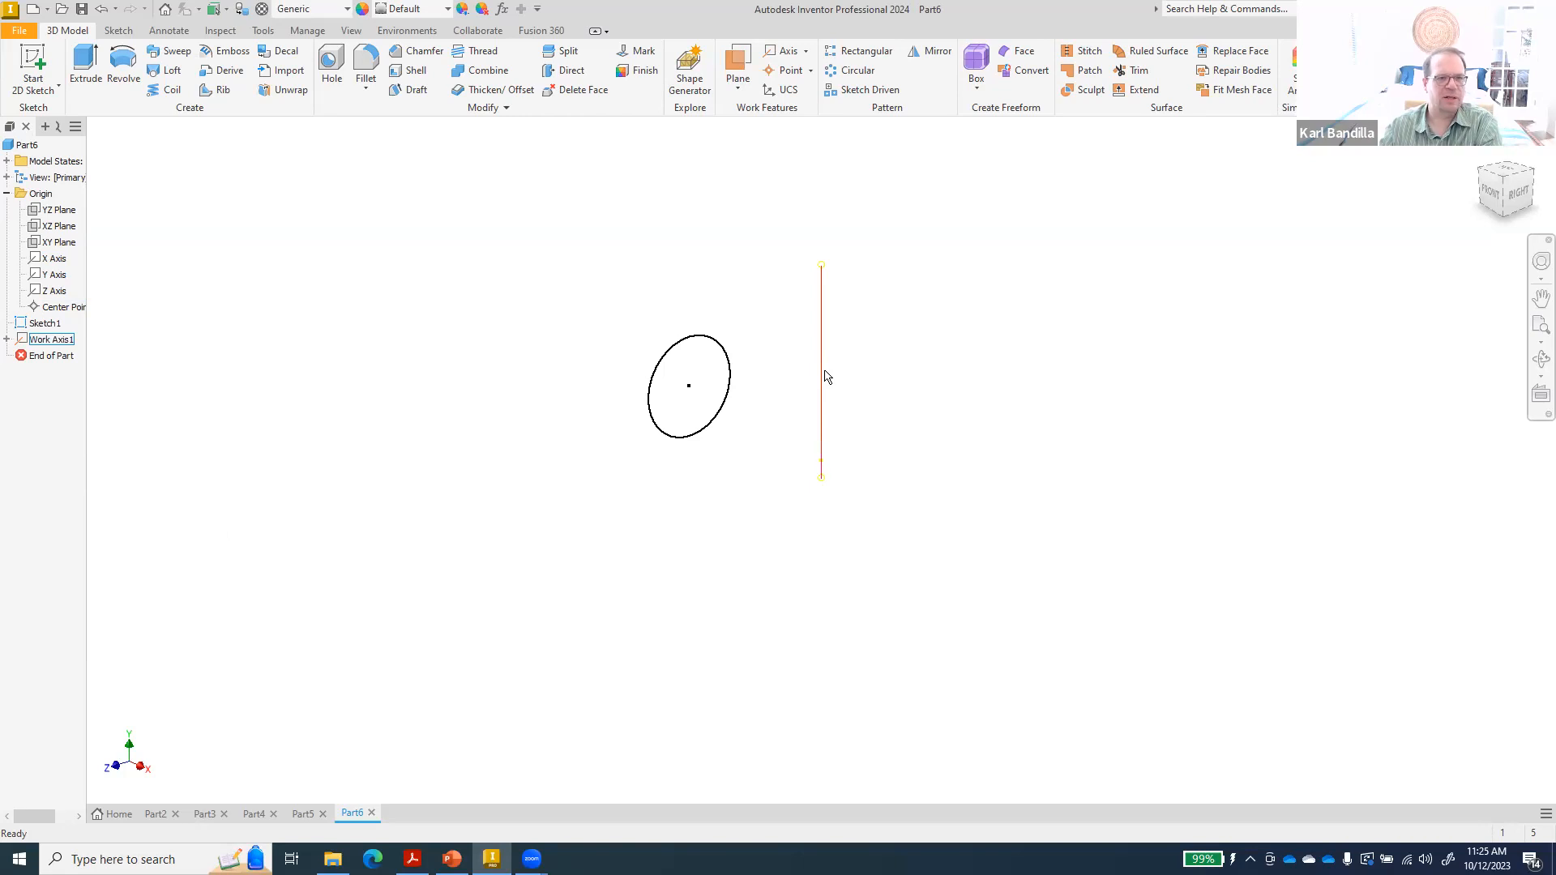
# - Try to coil the circle around the work axis by pitch and revolution, with a 5 mm pitch and 5 revolutions
pyautogui.click(166, 89)
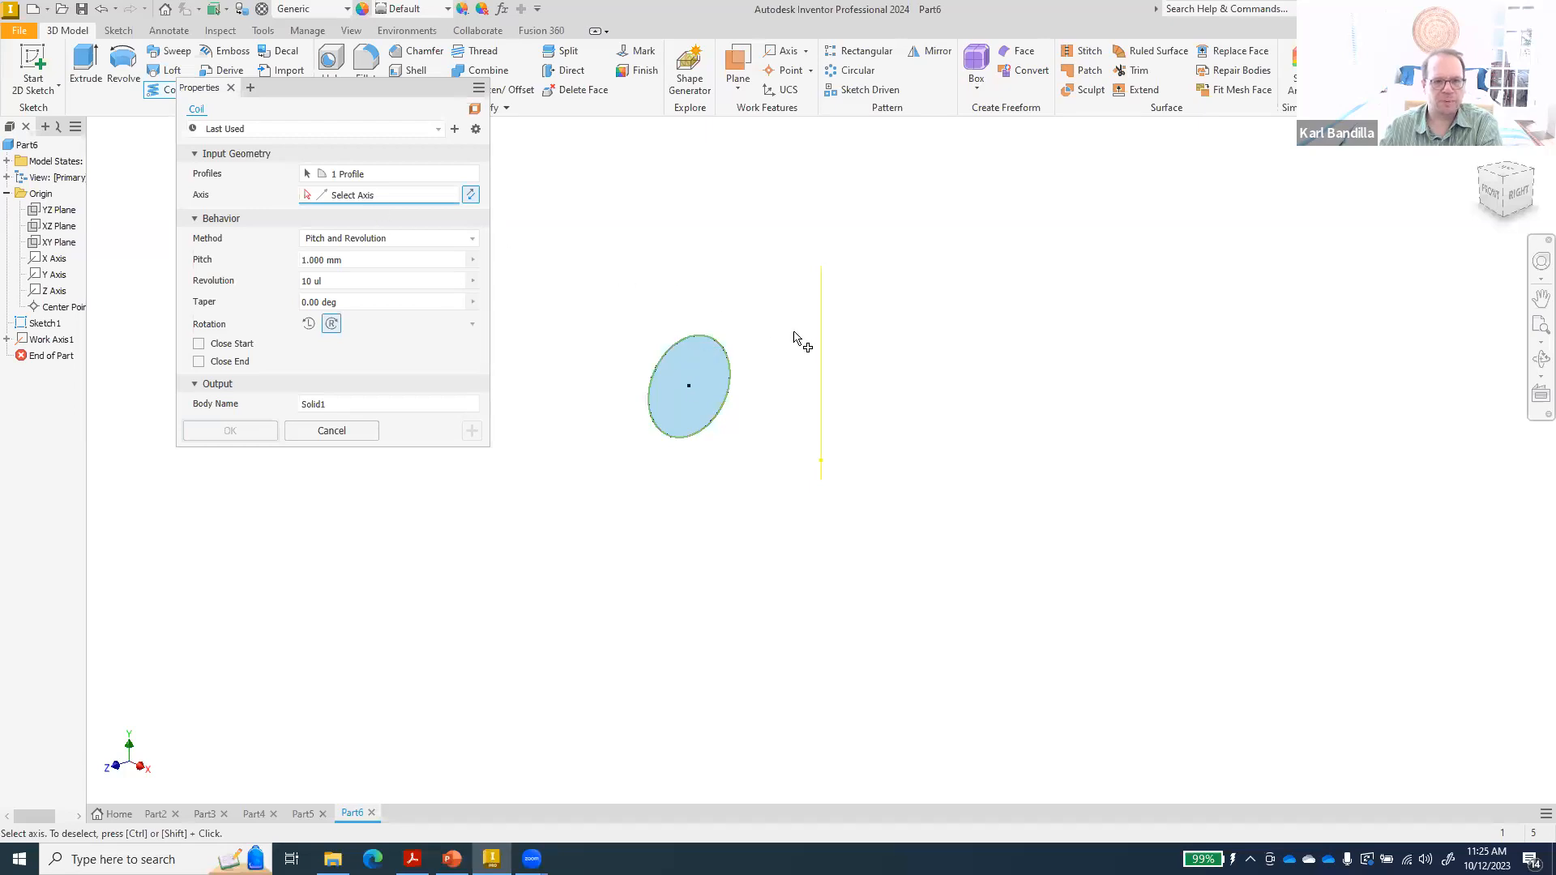
pyautogui.click(821, 350)
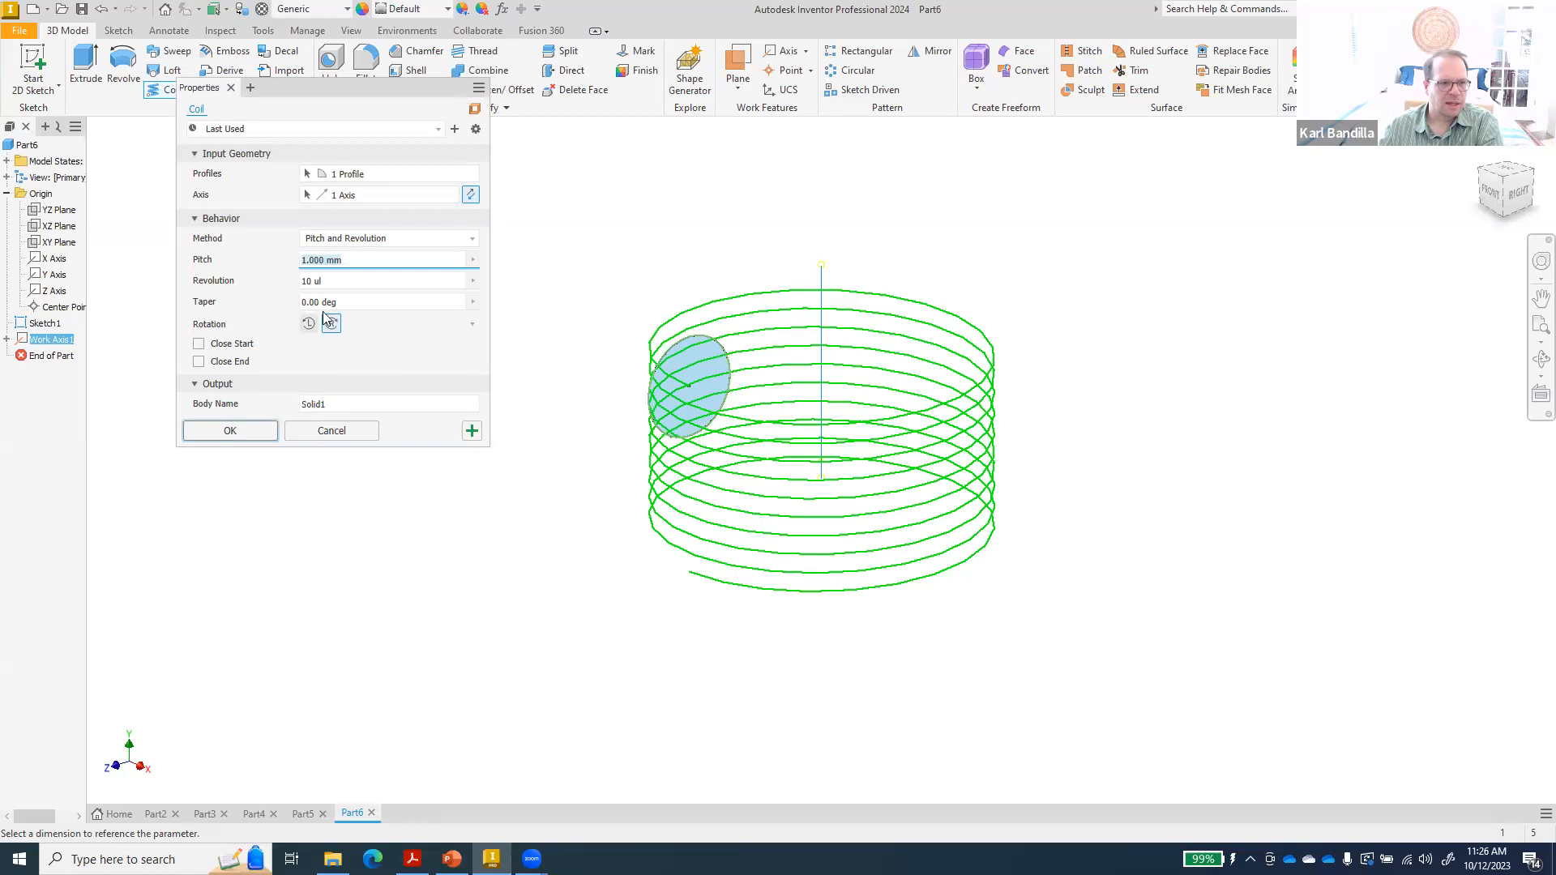
pyautogui.click(300, 281)
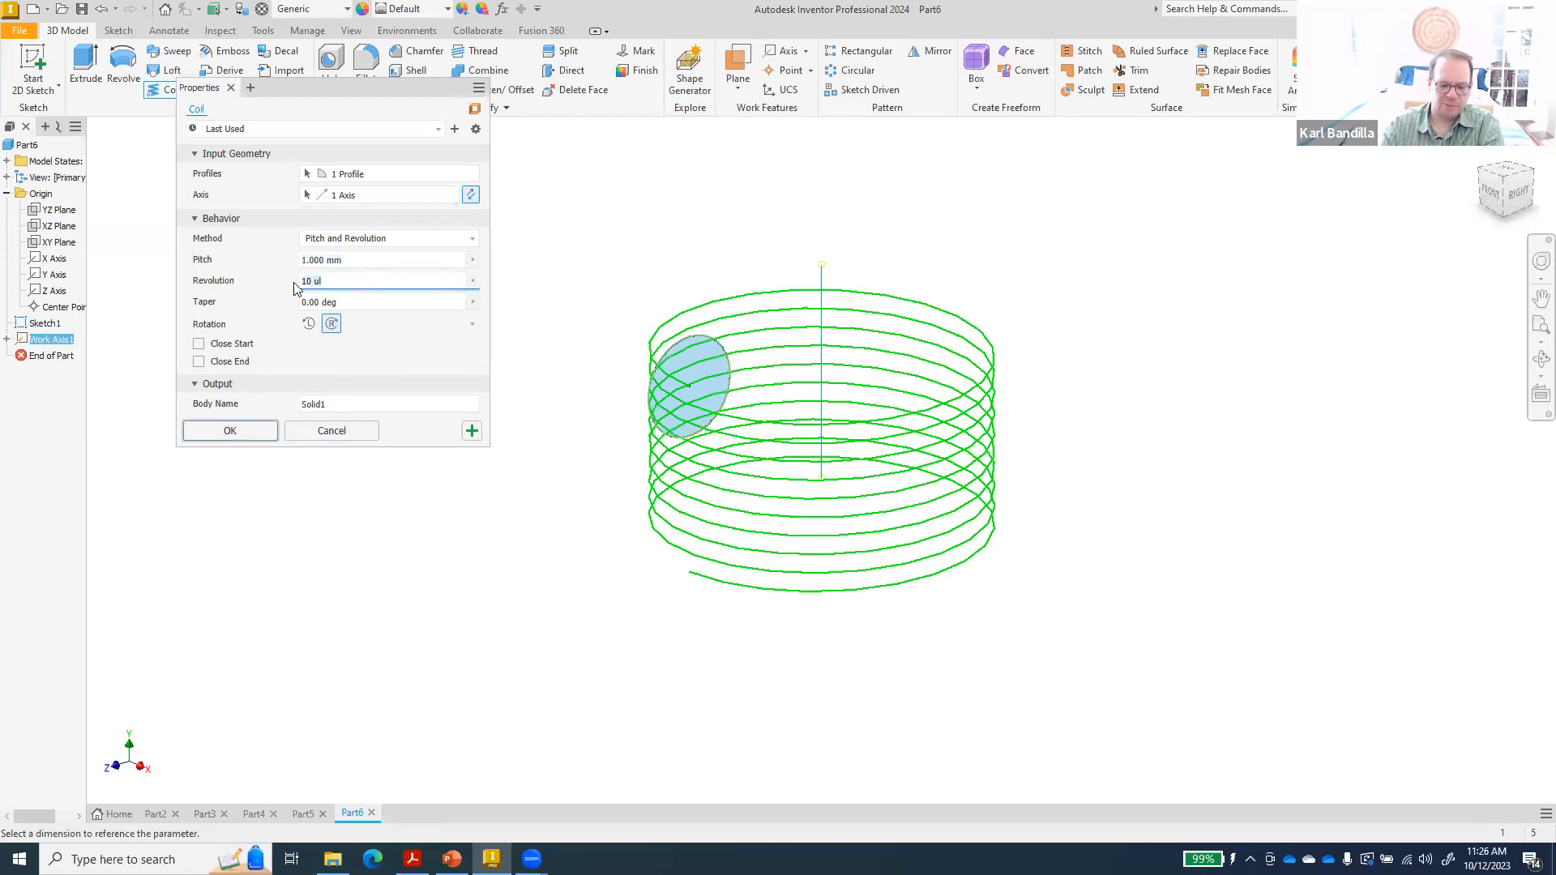
pyautogui.write('5')
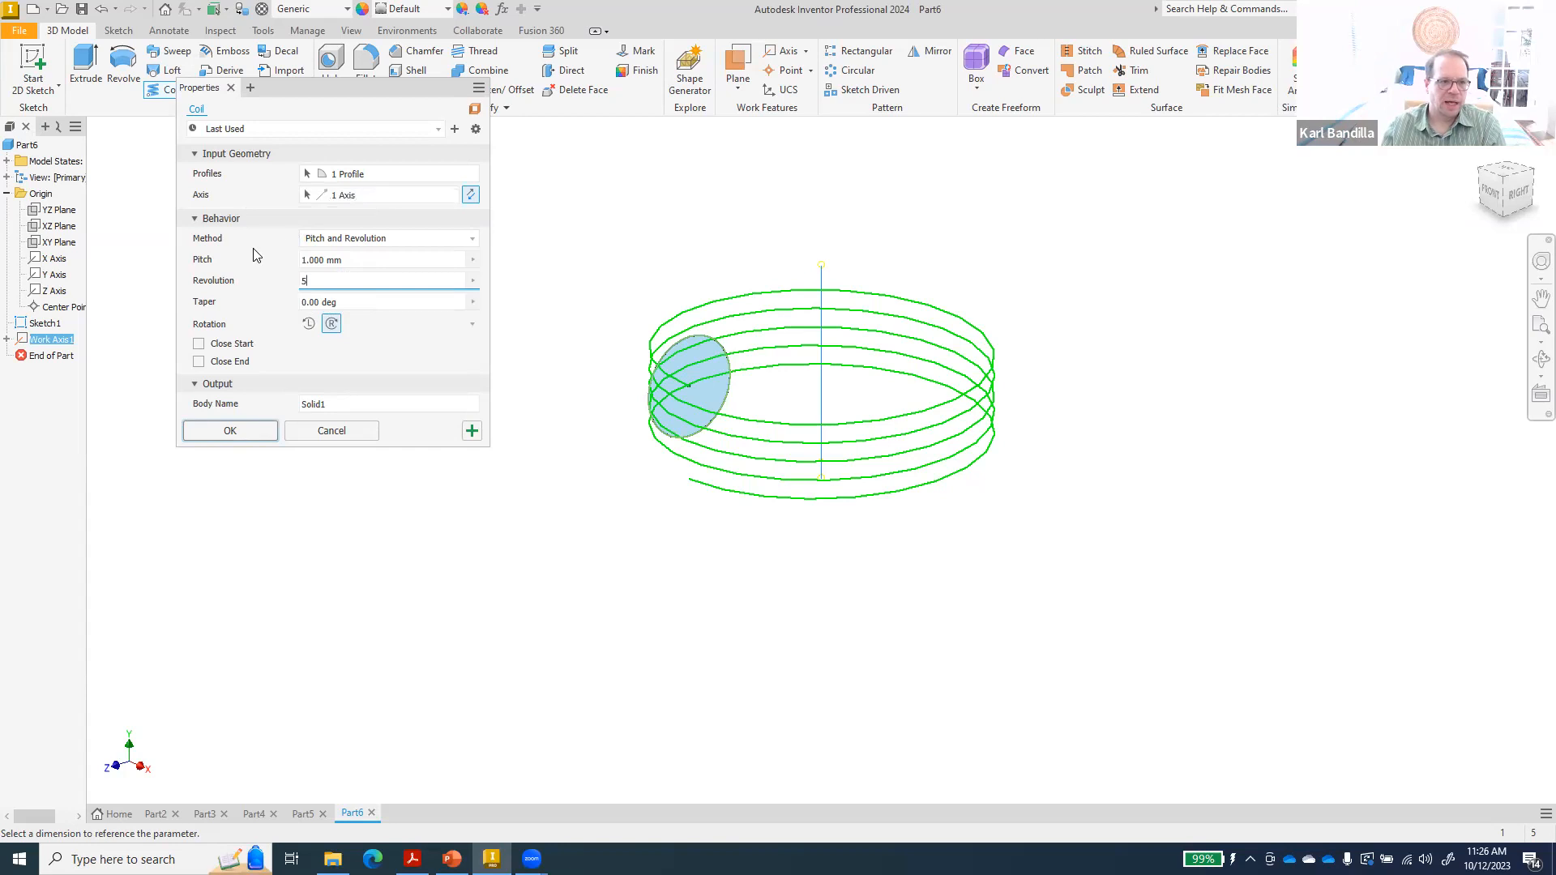
pyautogui.click(365, 239)
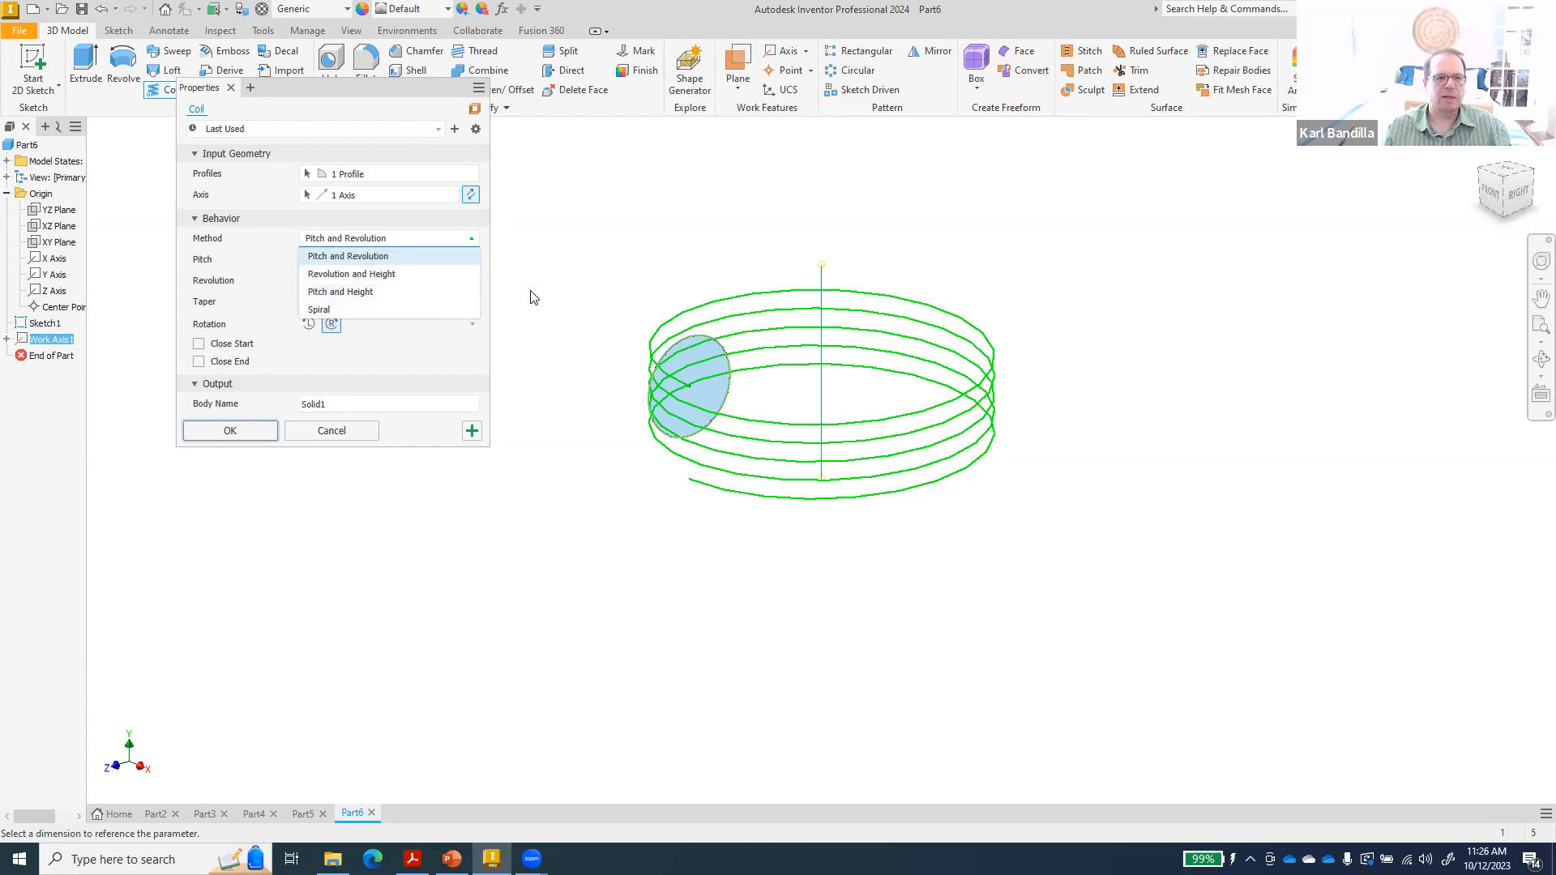
pyautogui.click(439, 345)
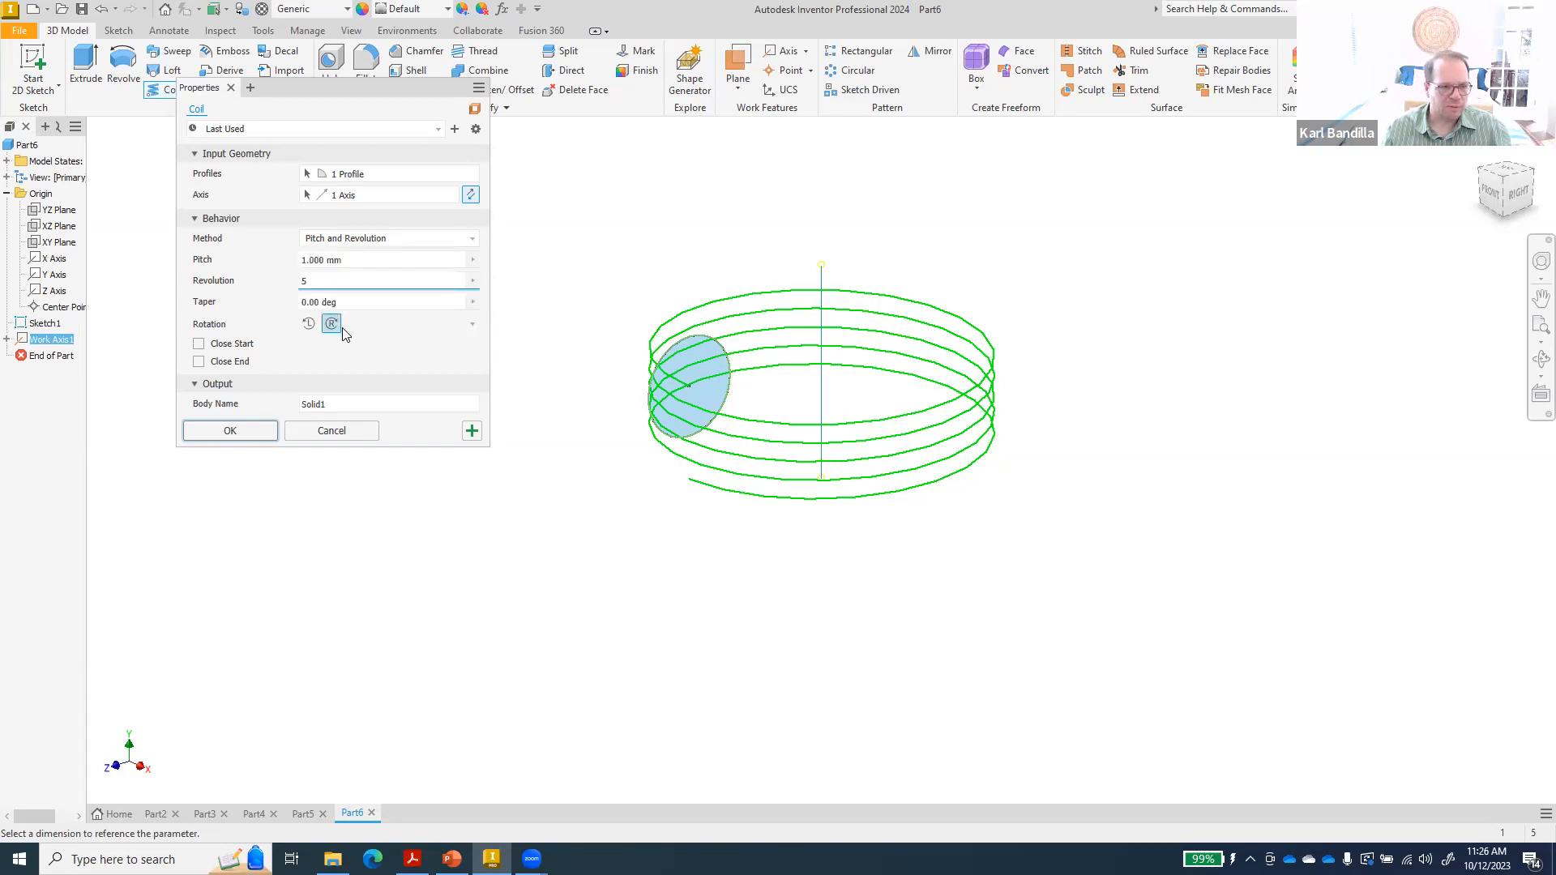
pyautogui.moveTo(357, 262); pyautogui.dragTo(286, 266)
pyautogui.write('5')
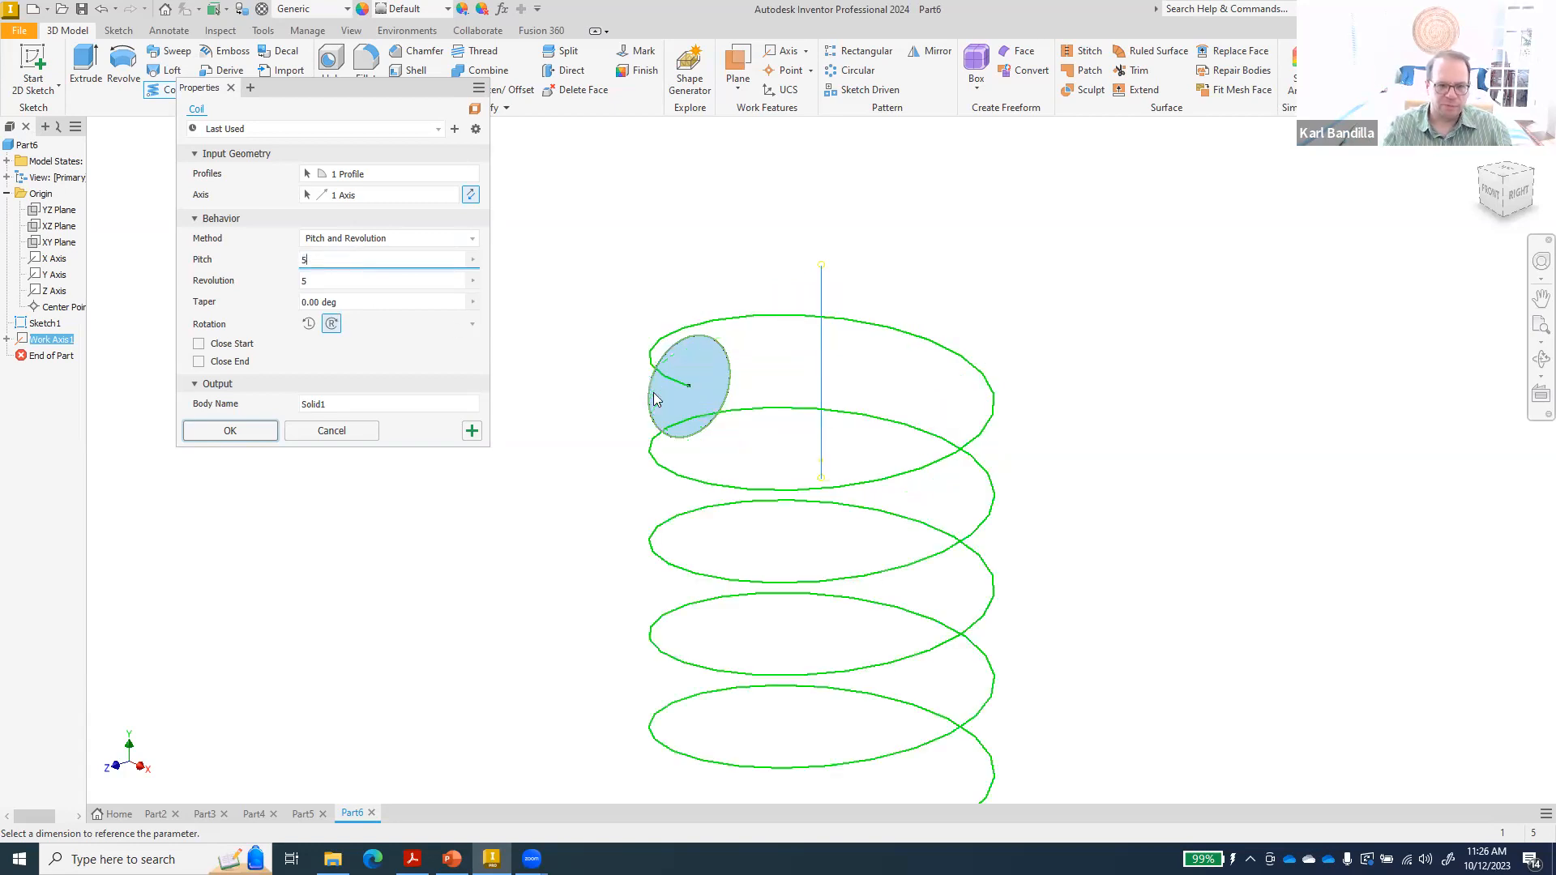
pyautogui.click(237, 432)
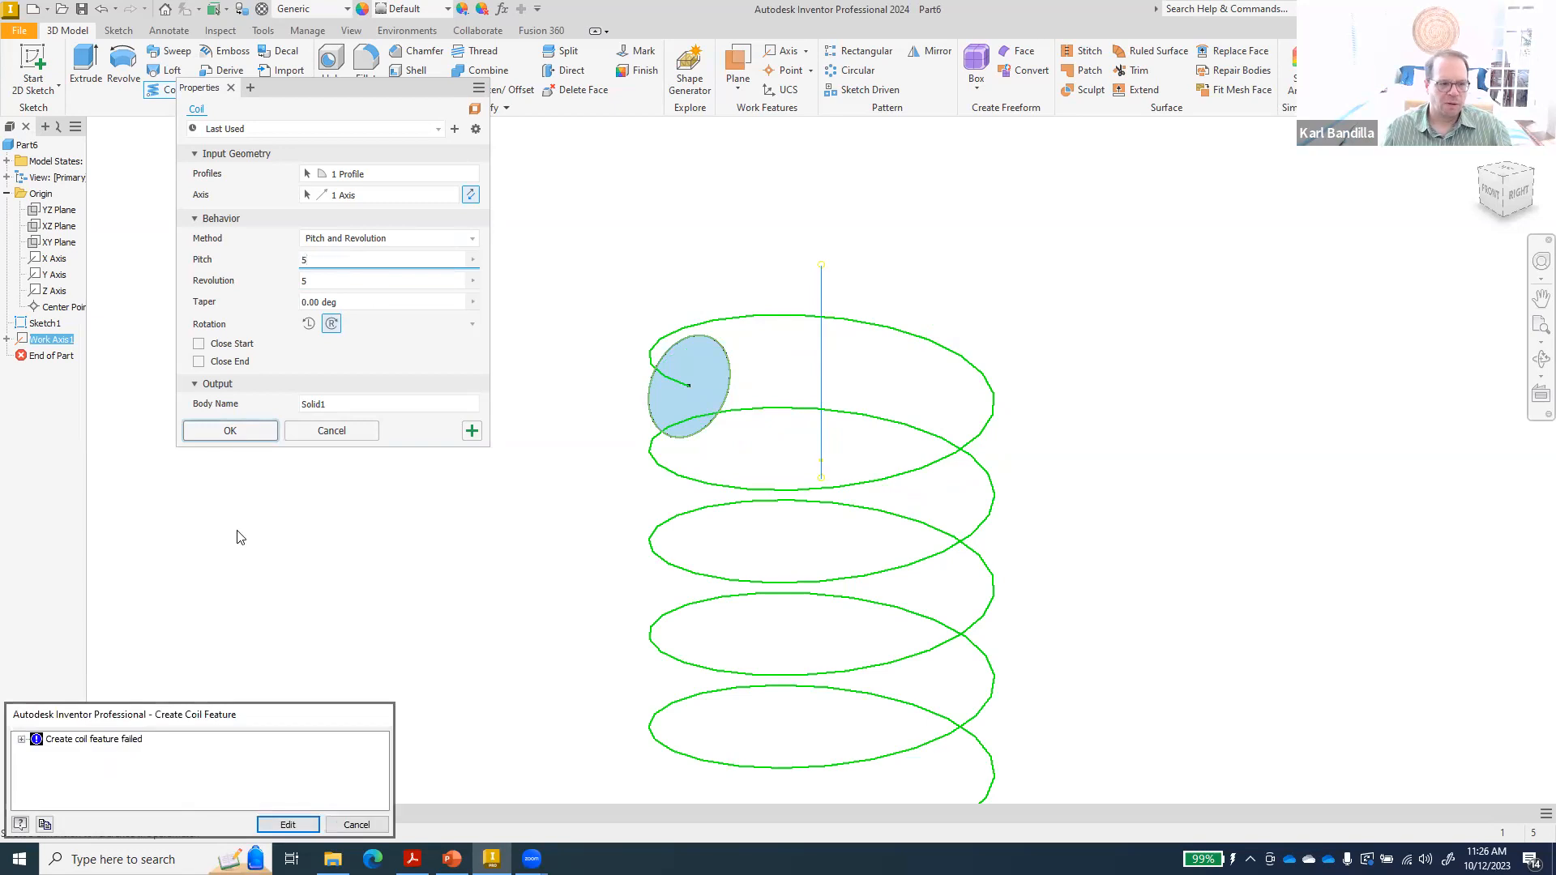
# - Examine the coil error's details down to its cause and abandon the coil
pyautogui.click(22, 739)
pyautogui.click(35, 753)
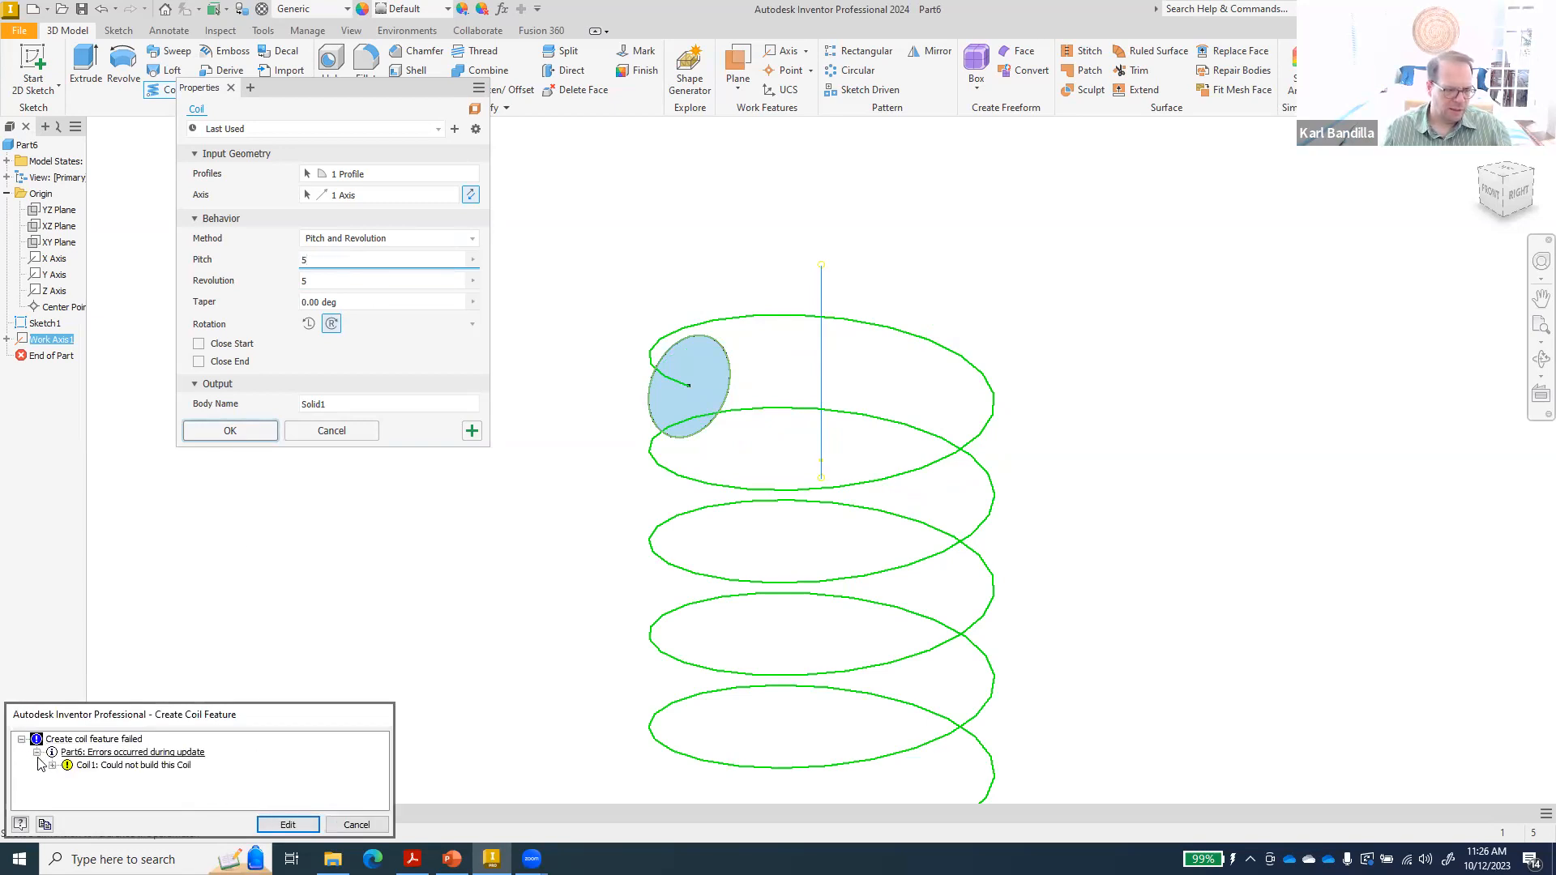
pyautogui.click(52, 765)
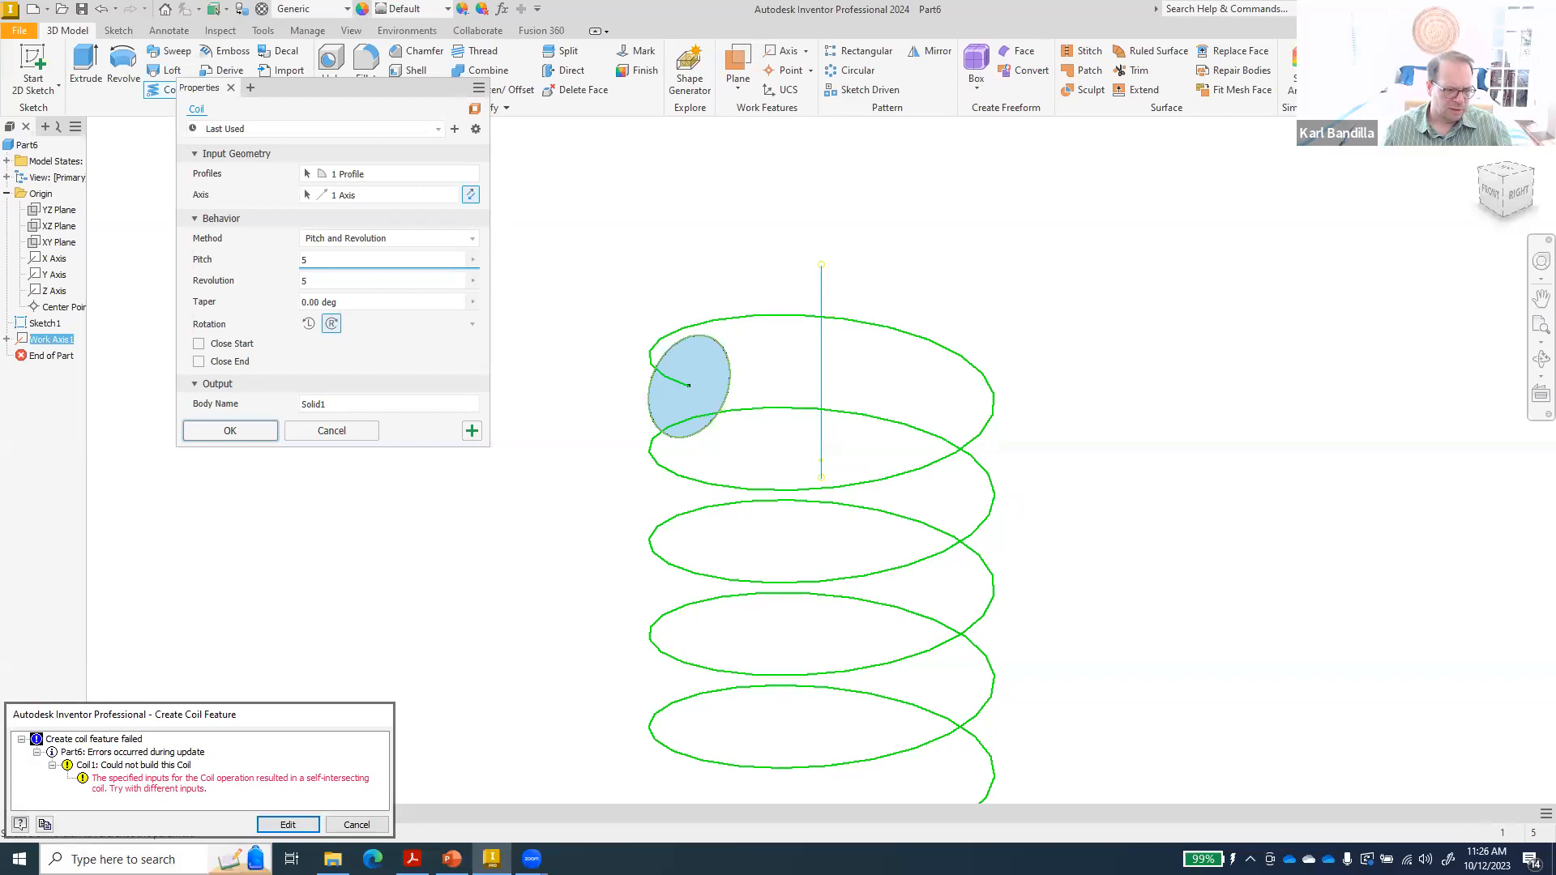
pyautogui.click(350, 825)
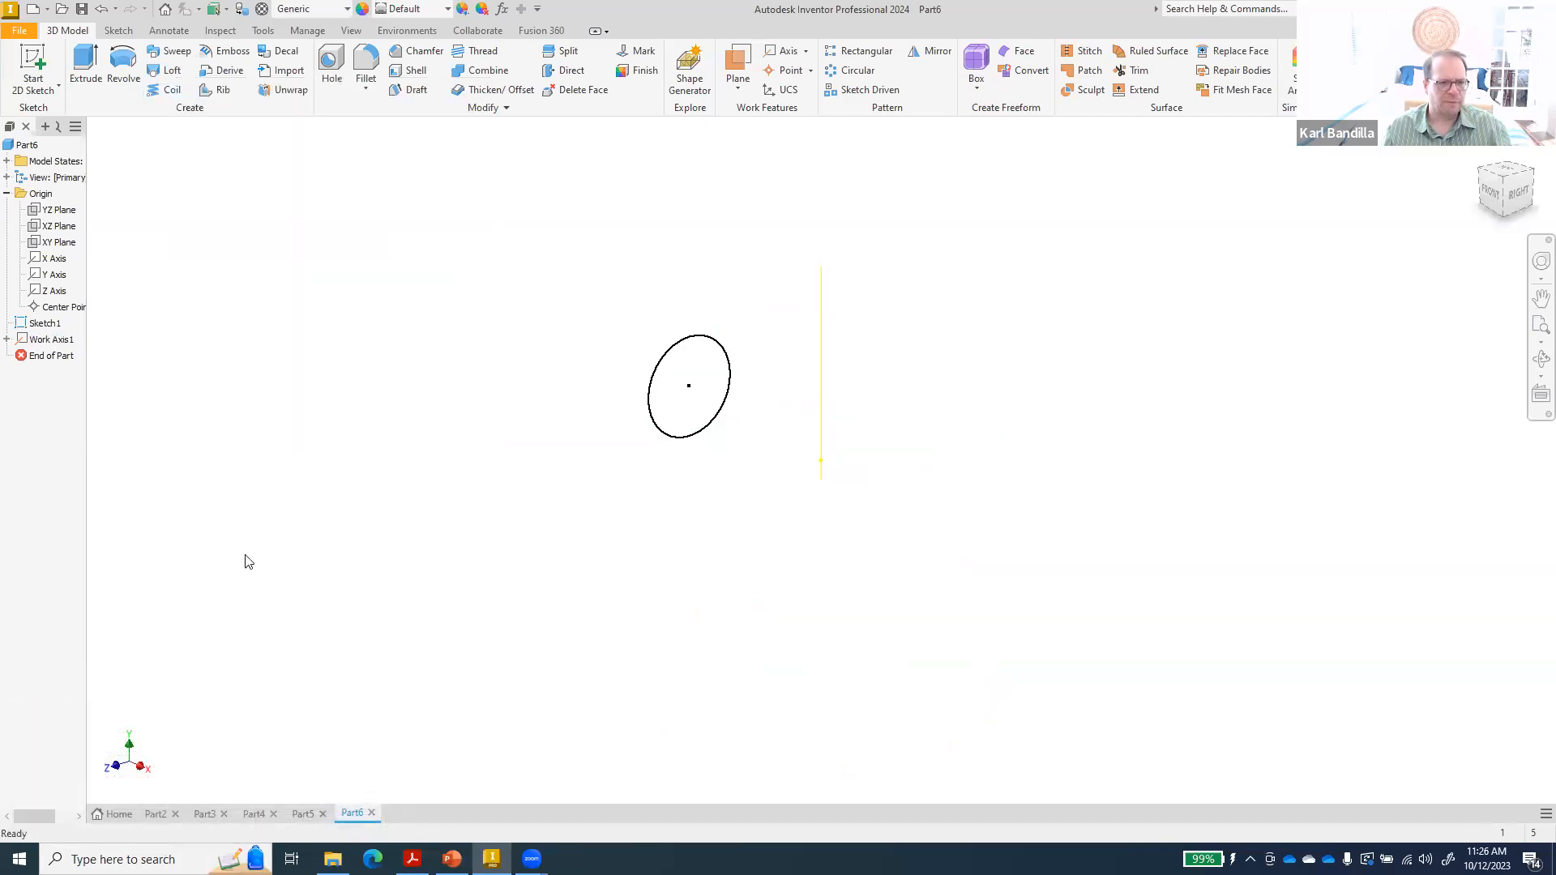
# - Coil the circle around the work axis with a 10 mm pitch and 5 revolutions
pyautogui.click(166, 89)
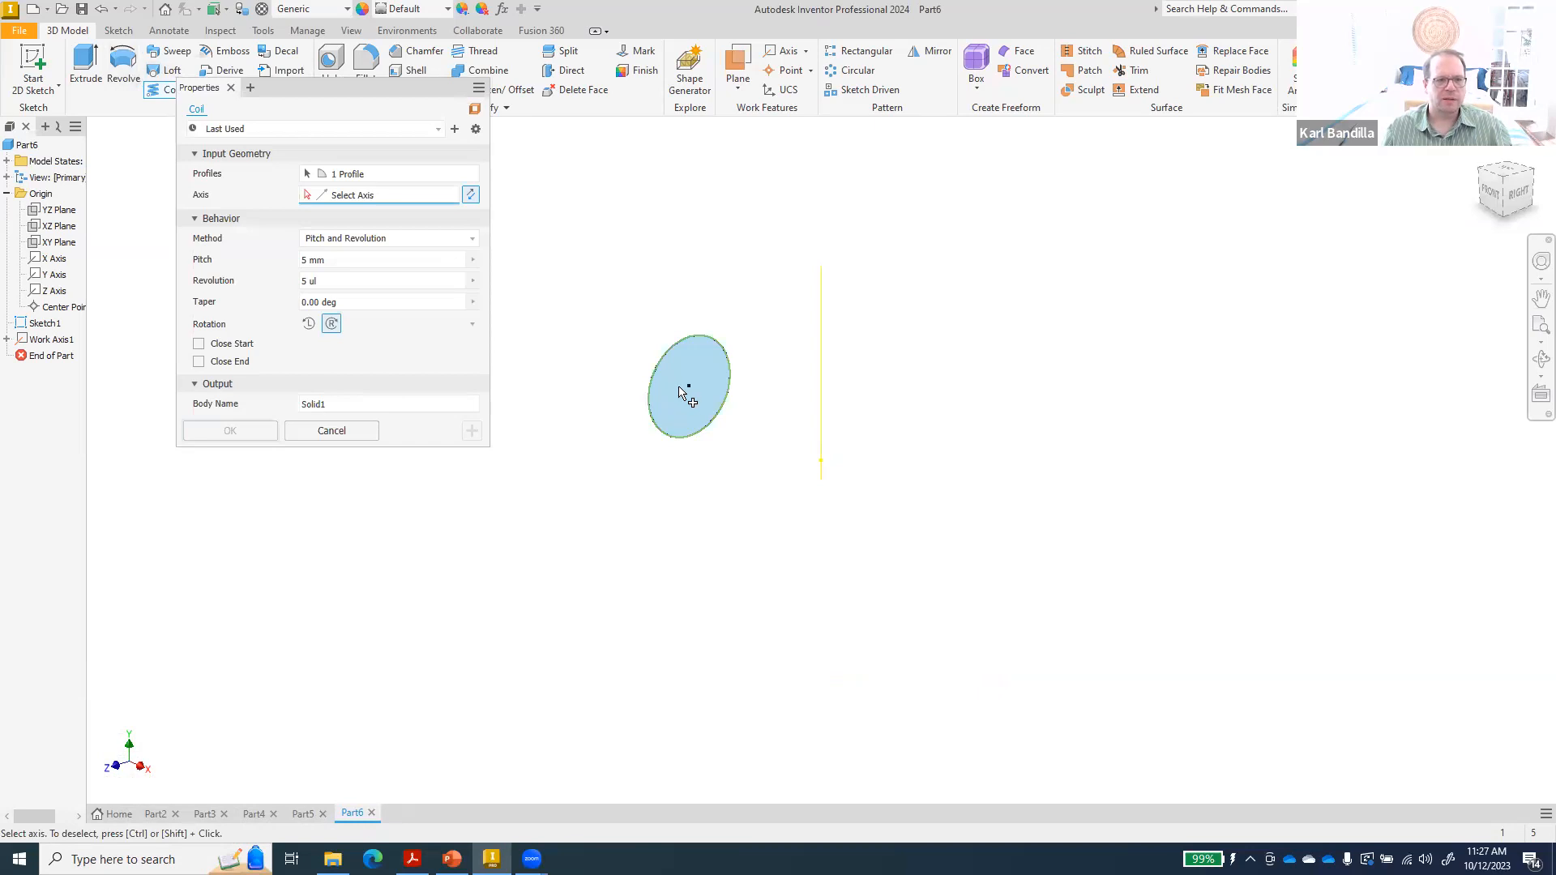
pyautogui.click(823, 418)
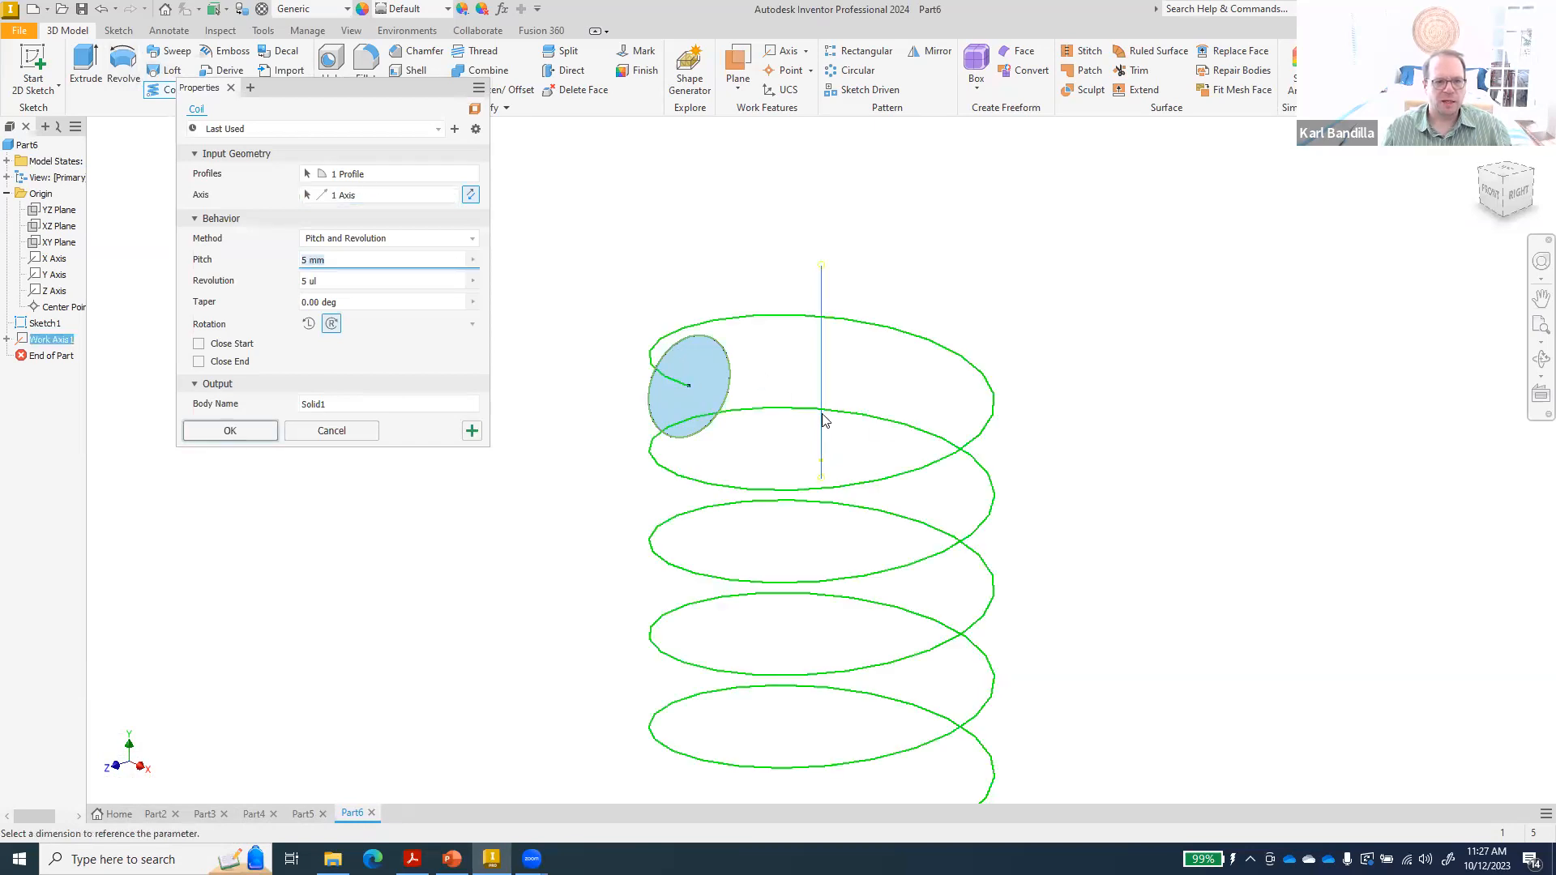
pyautogui.write('10')
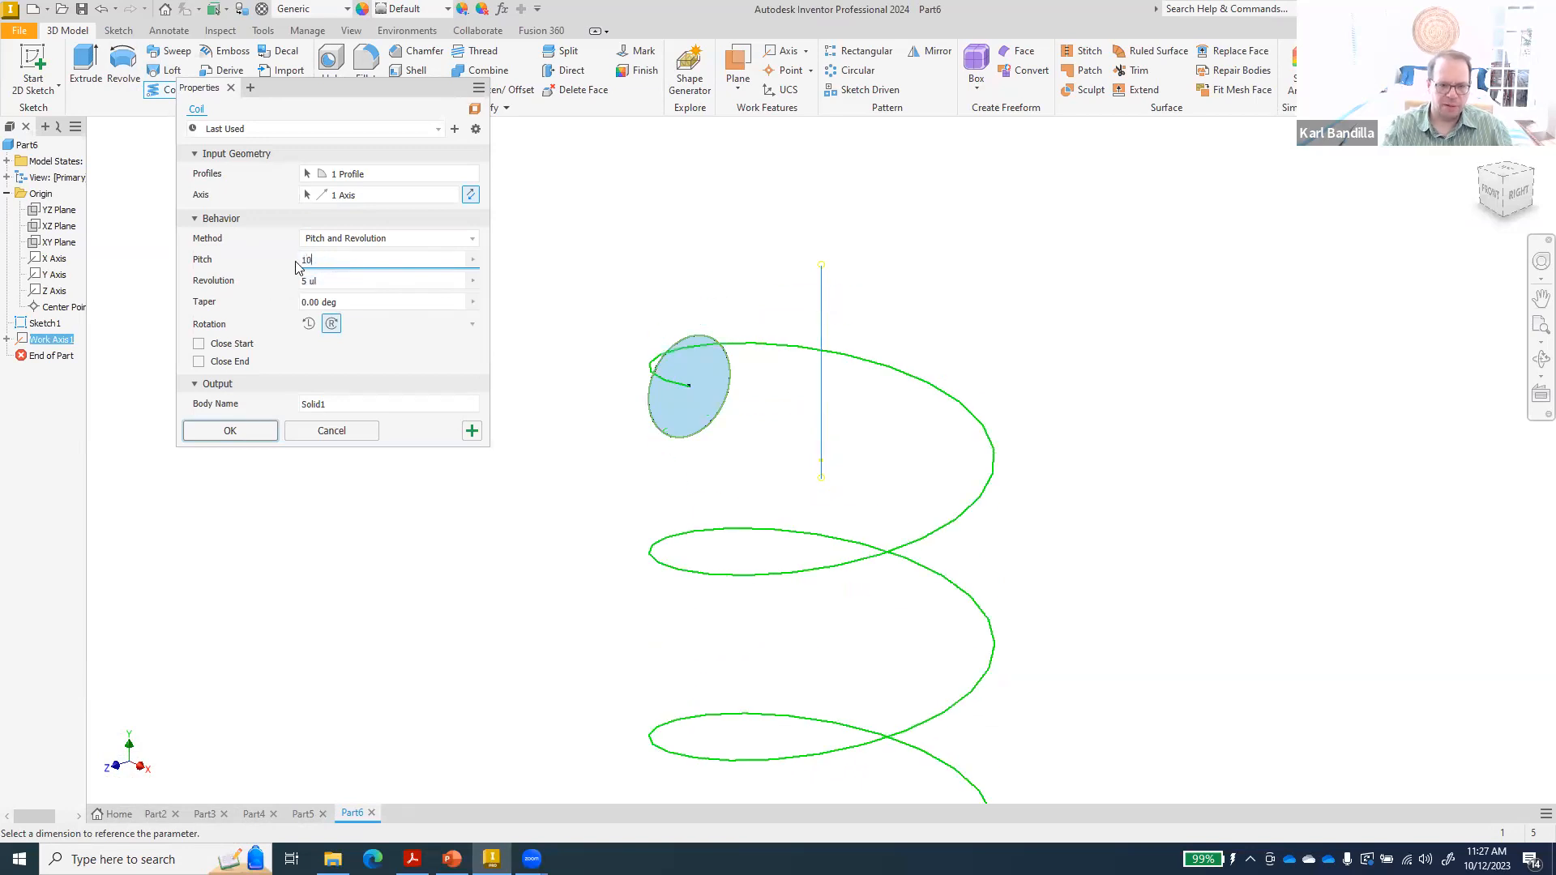
pyautogui.click(225, 431)
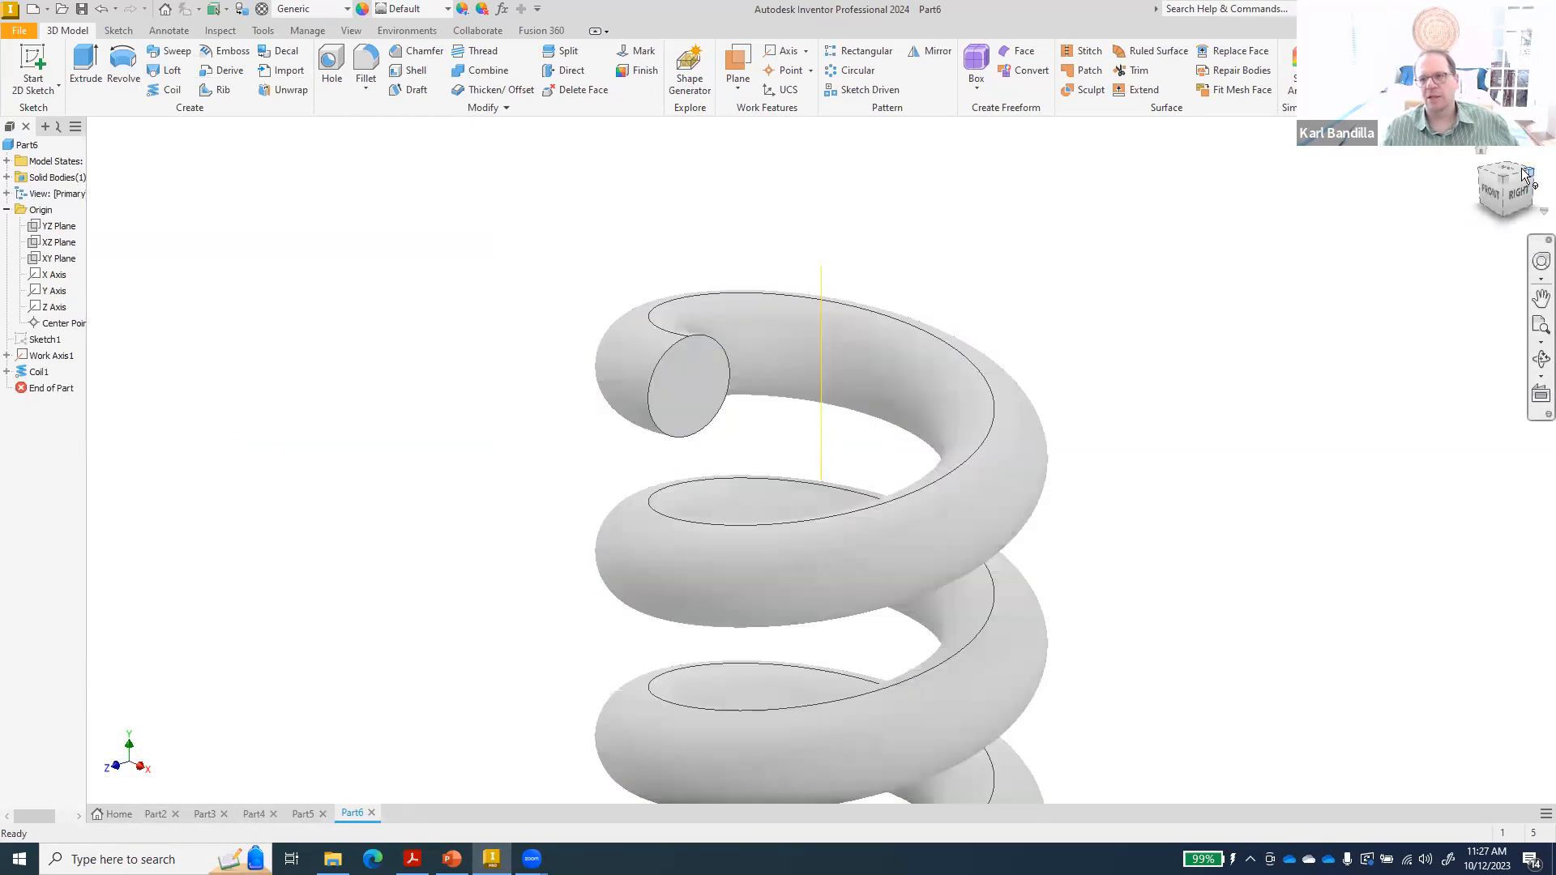
pyautogui.click(1484, 154)
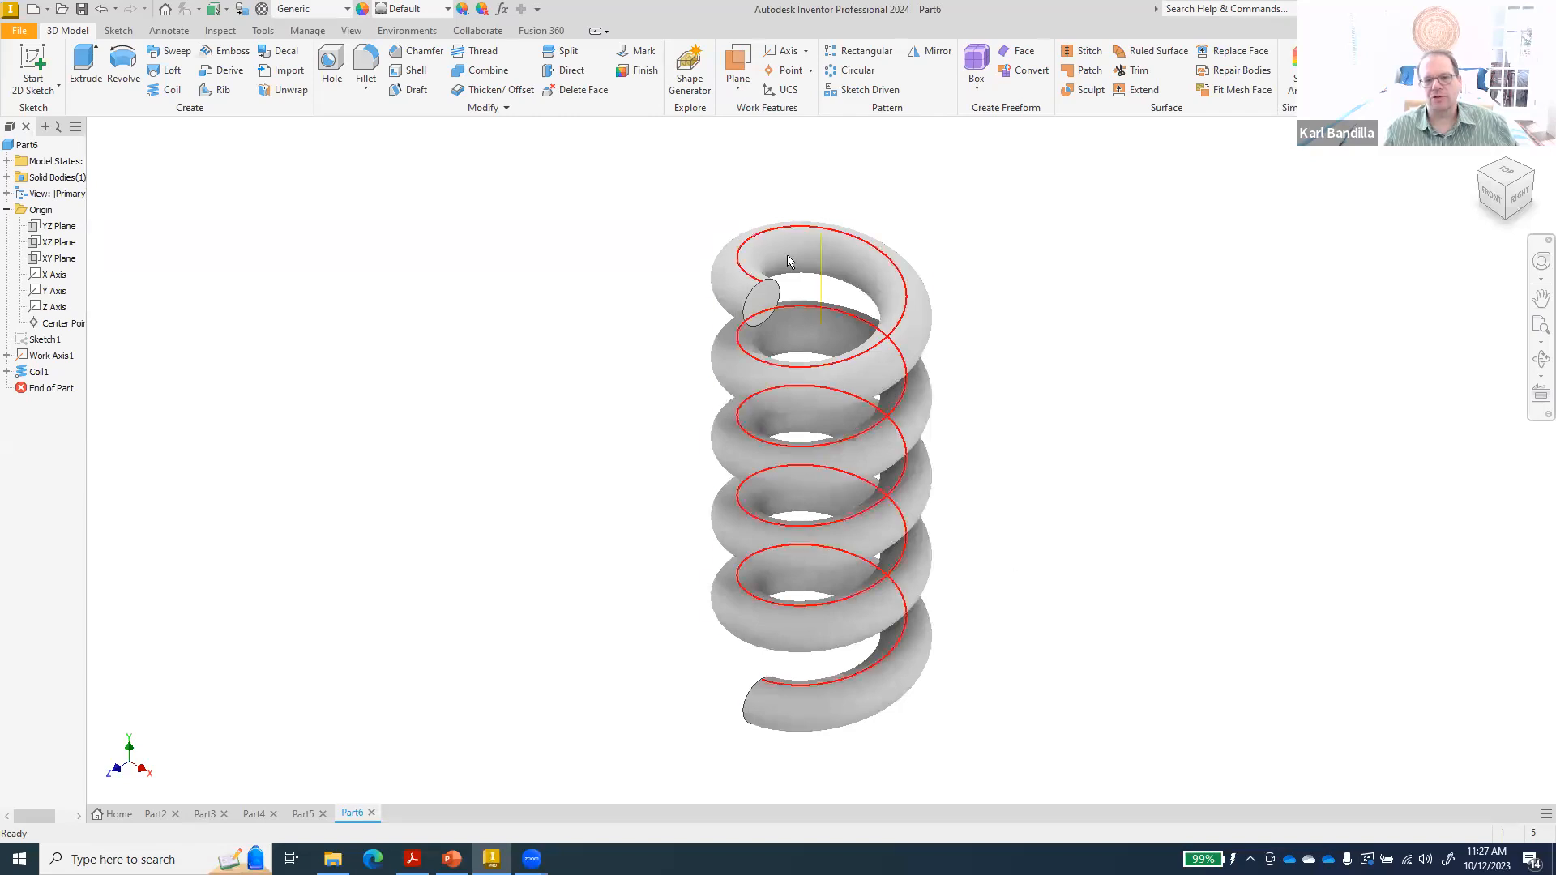
pyautogui.click(877, 415)
pyautogui.click(1091, 522)
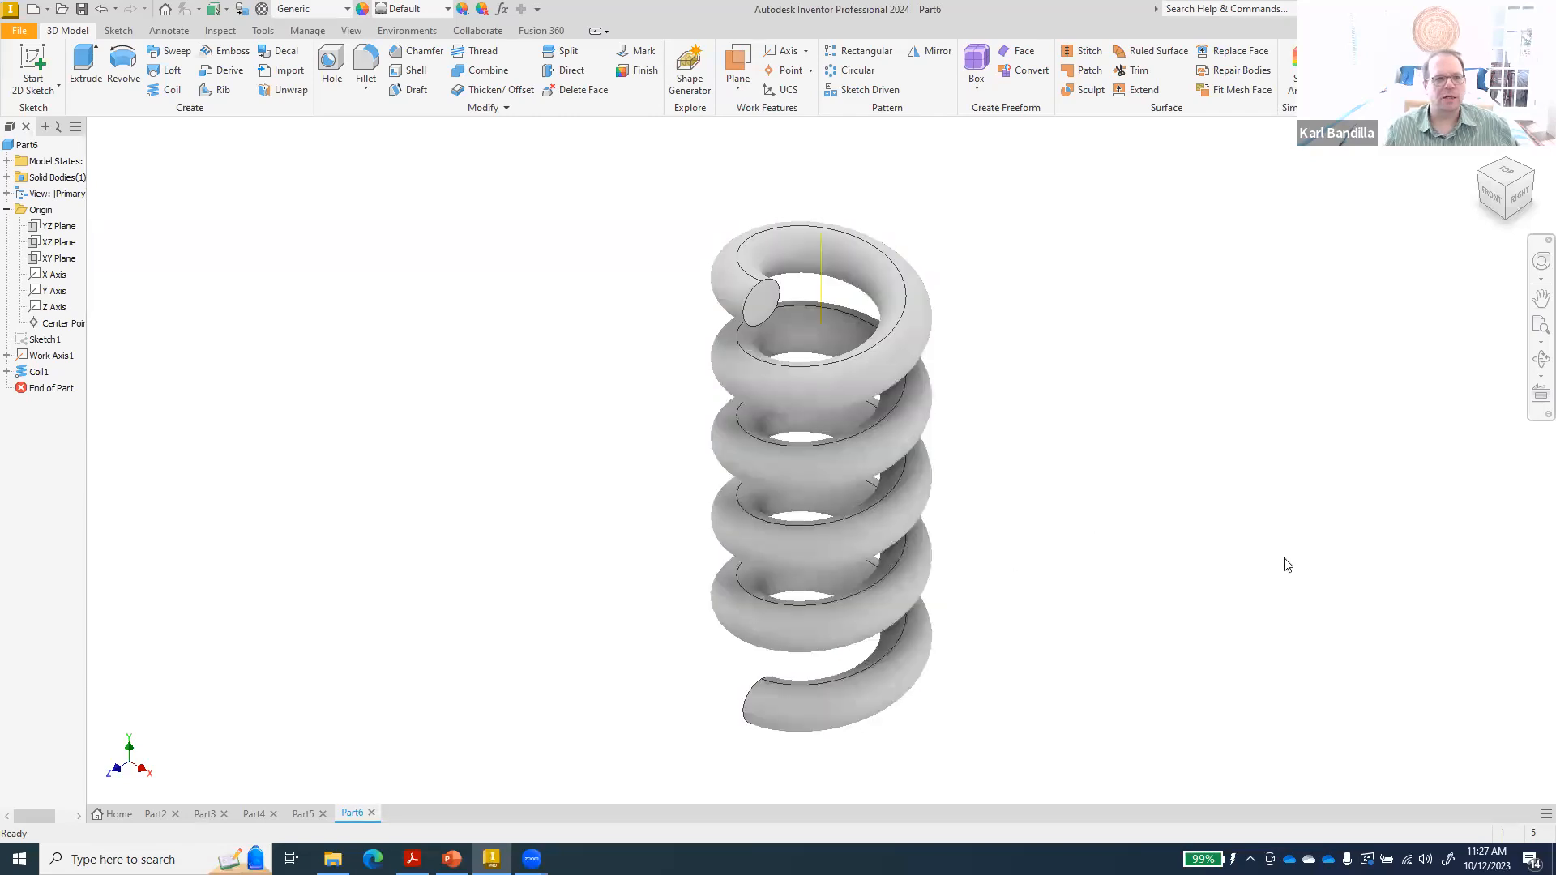
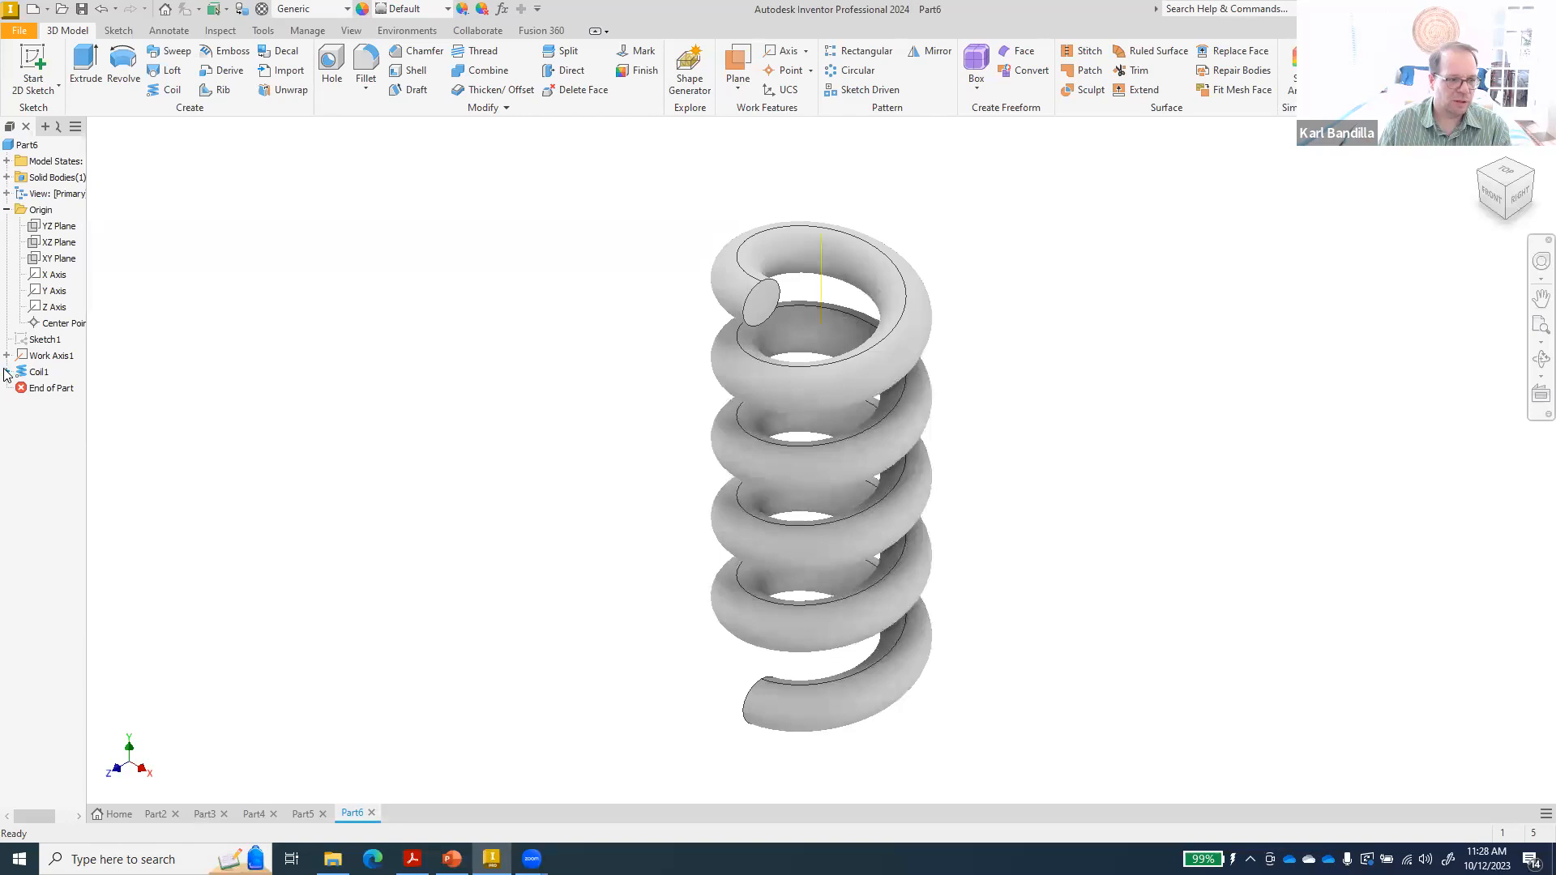
# - Change the existing coil's method from Pitch and Revolution to Spiral
pyautogui.rightClick(35, 372)
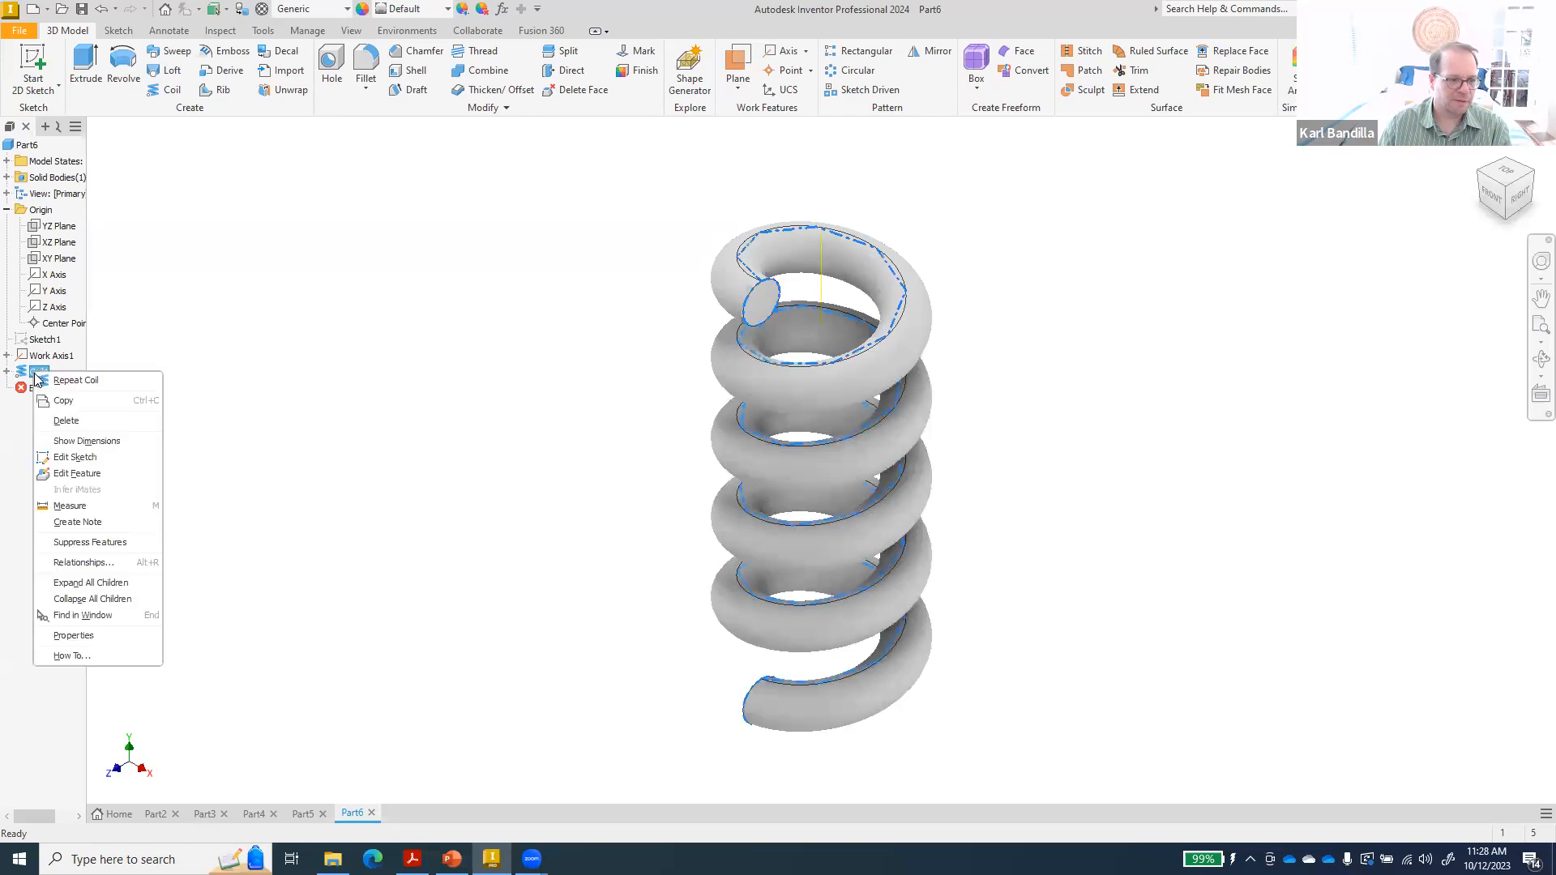
pyautogui.click(88, 474)
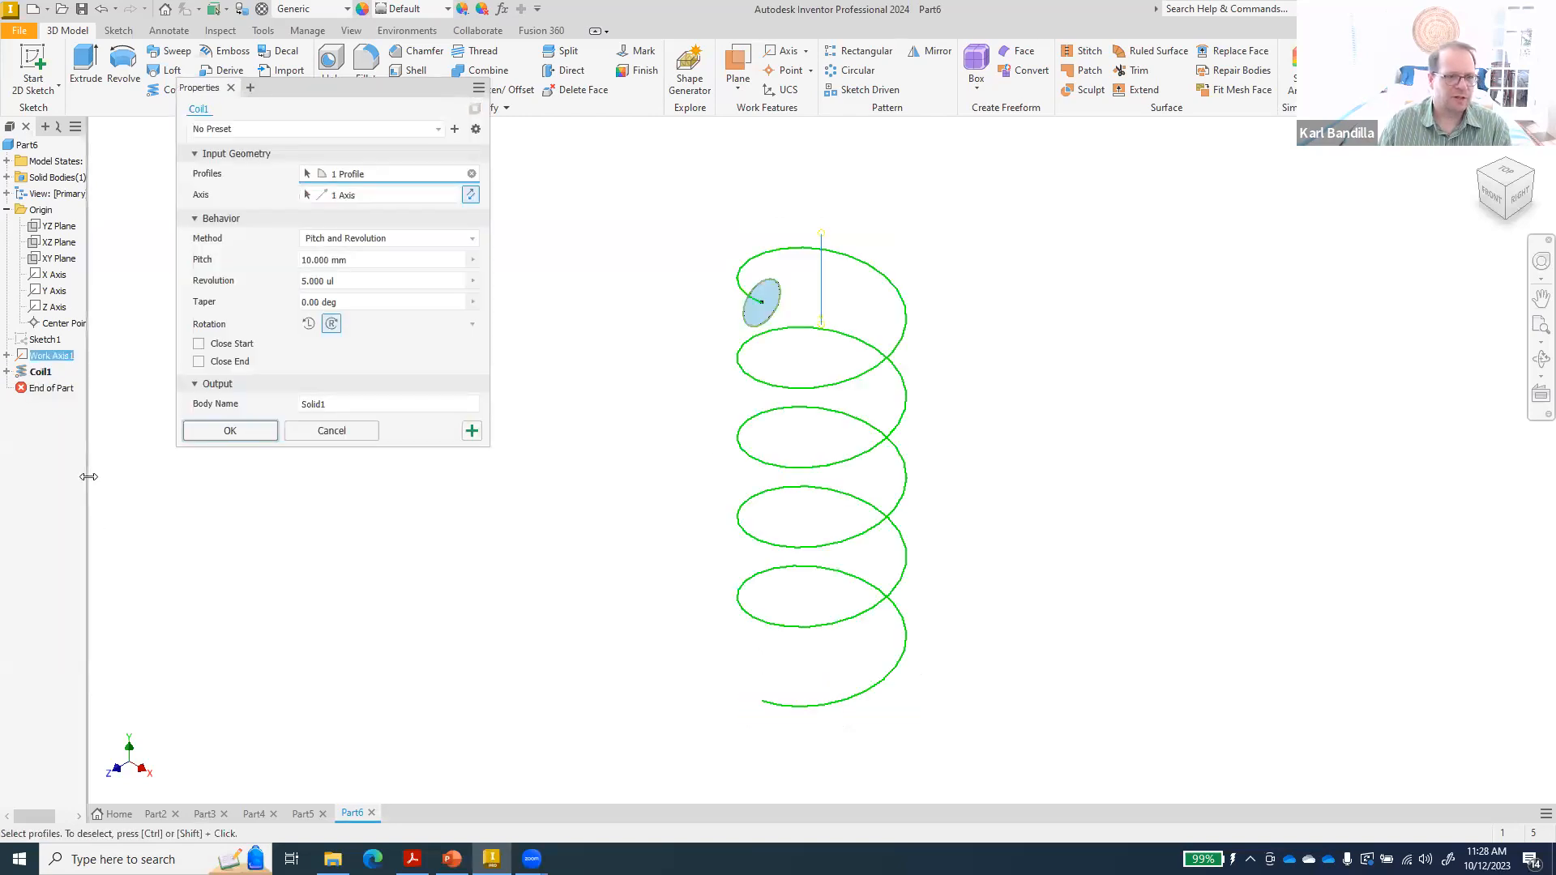
pyautogui.click(473, 239)
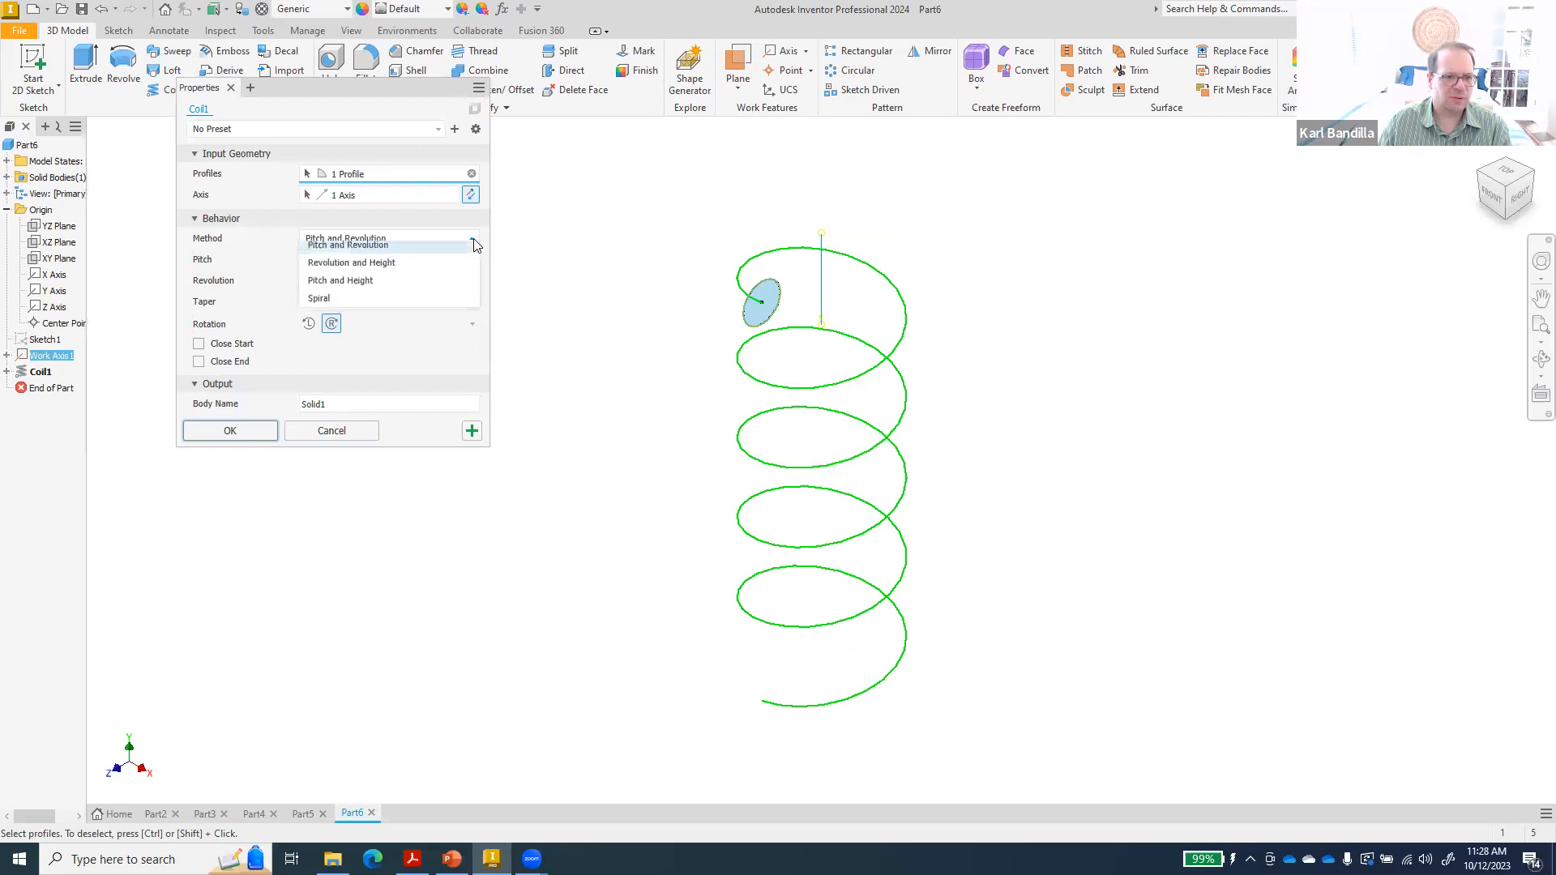
pyautogui.click(431, 309)
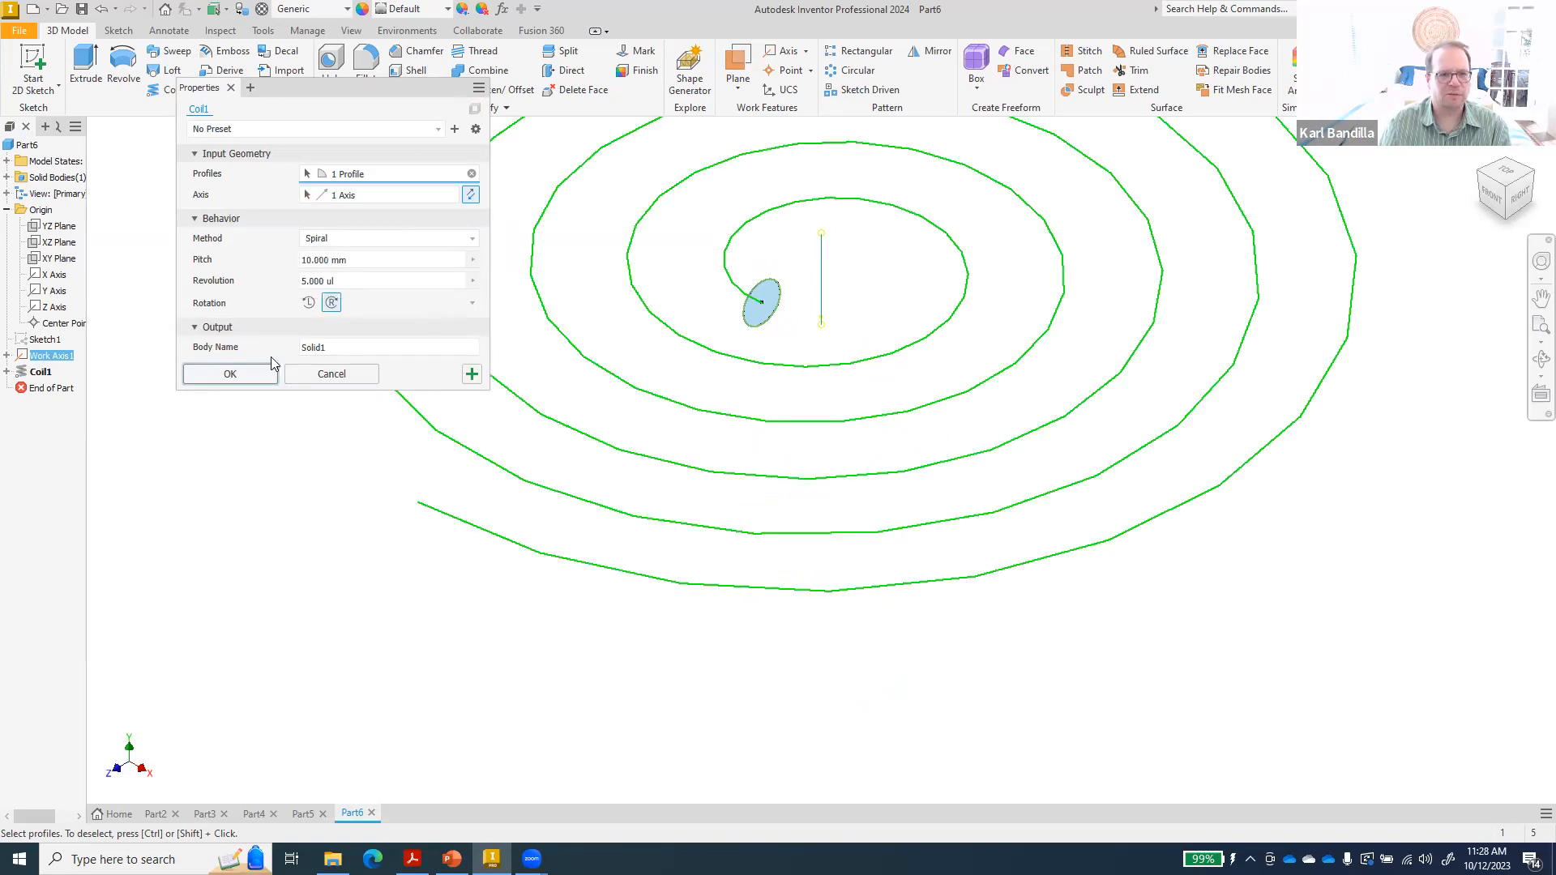
pyautogui.click(231, 374)
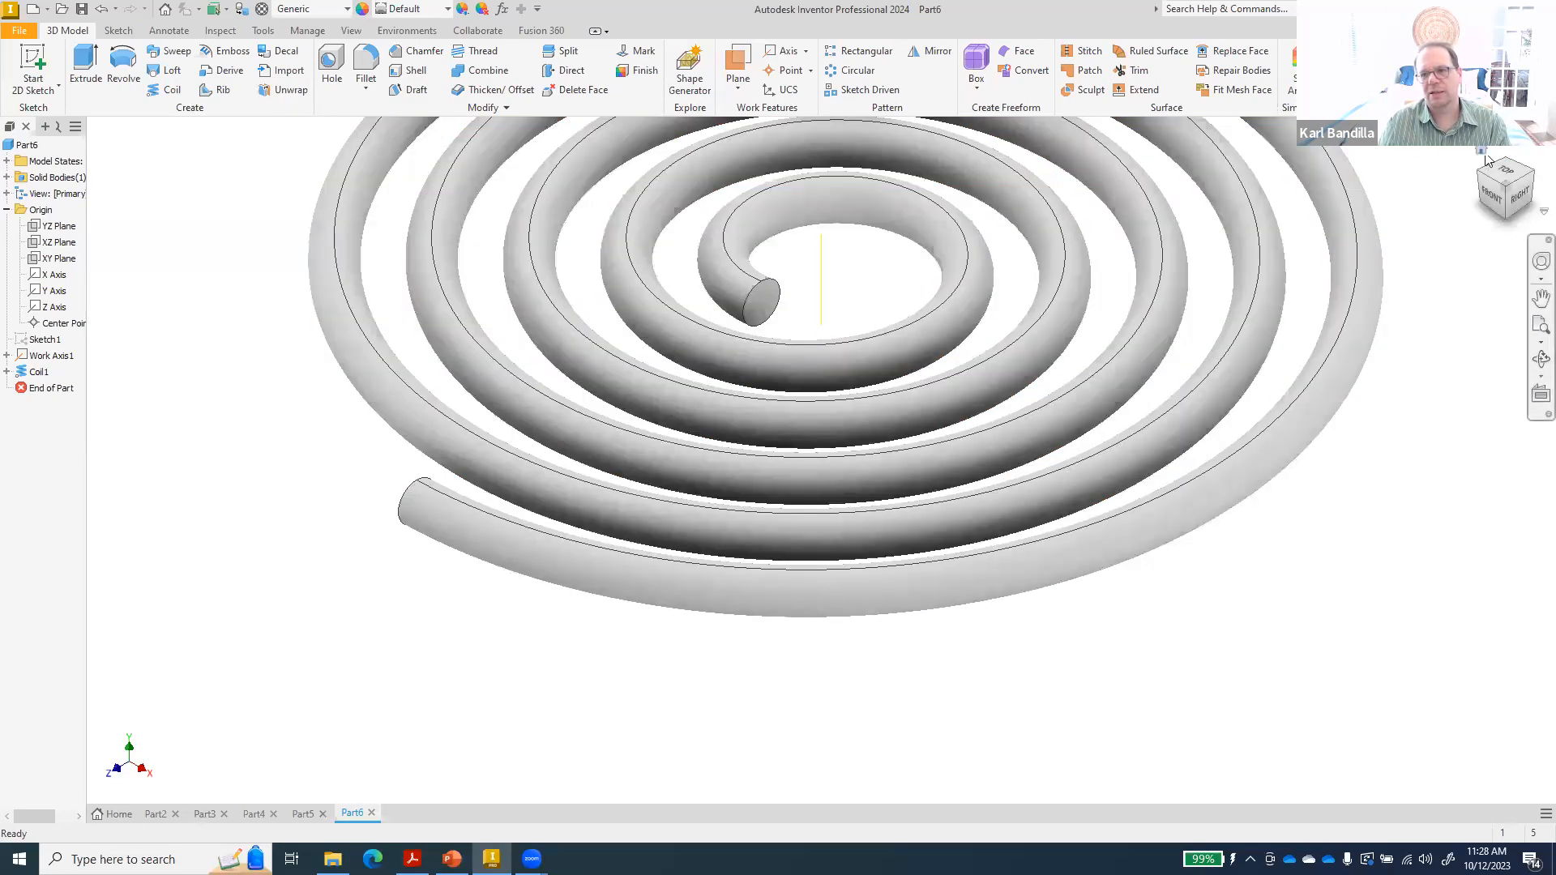
pyautogui.click(1481, 151)
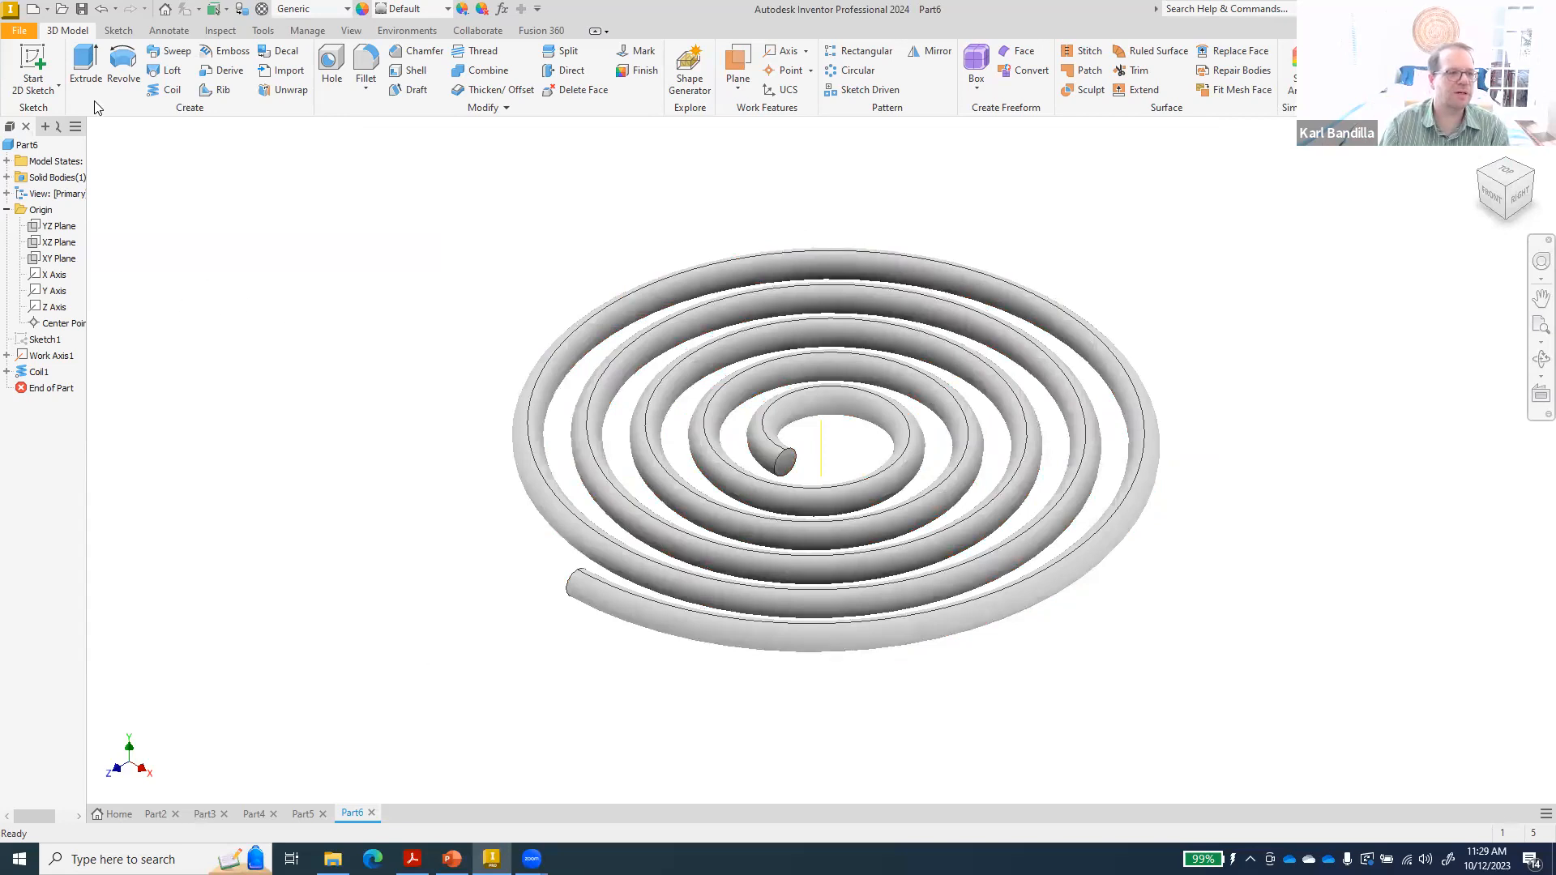
# - Create a new part from the Standard (mm).ipt template and start a sketch on the XZ plane
pyautogui.click(33, 9)
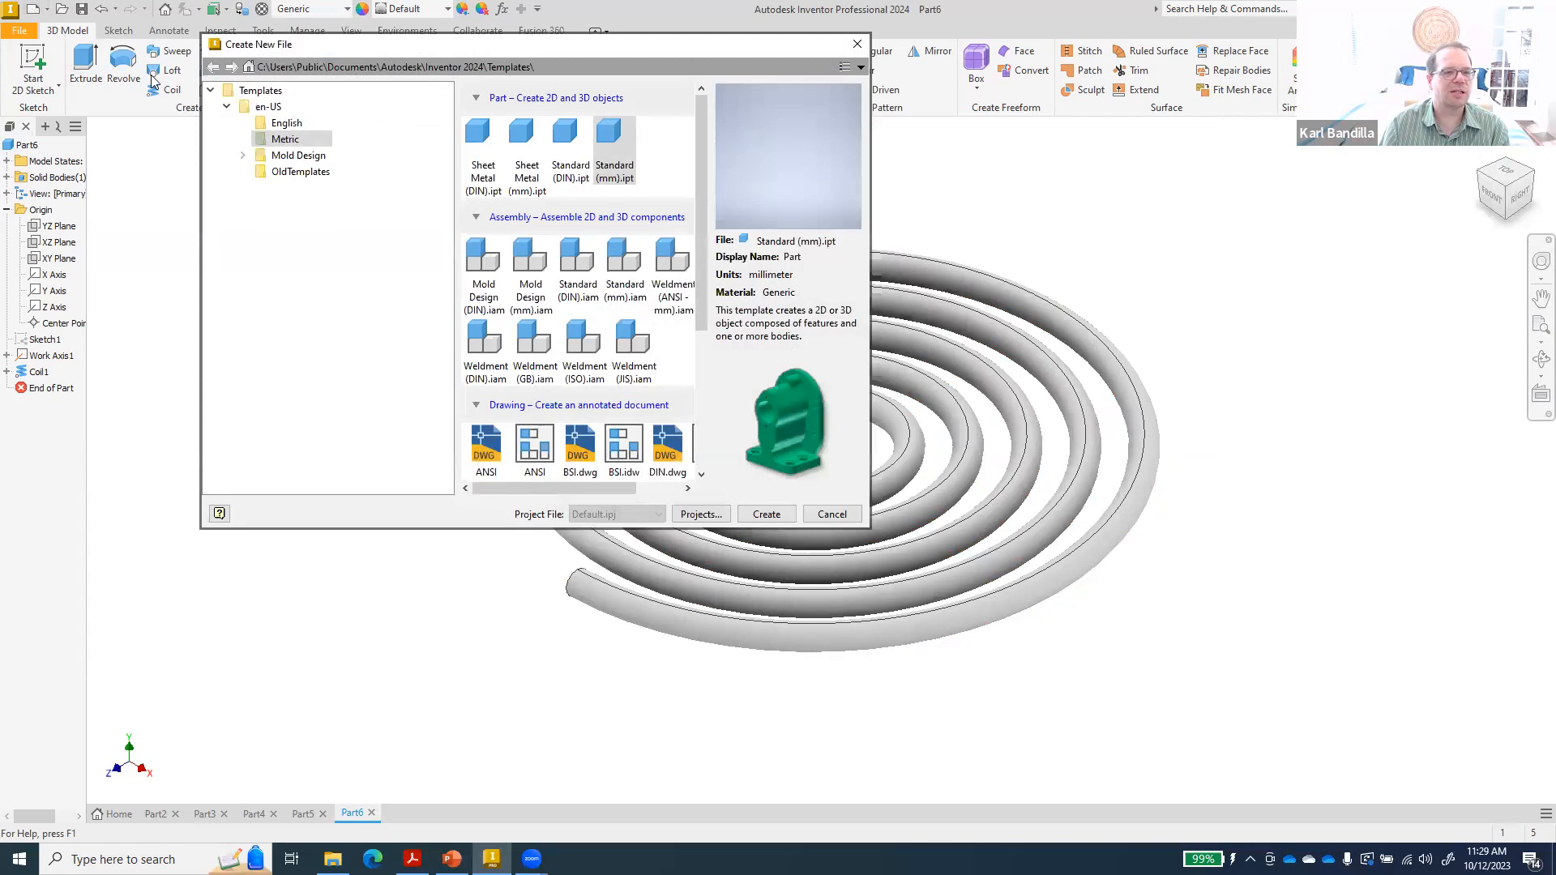
pyautogui.click(766, 515)
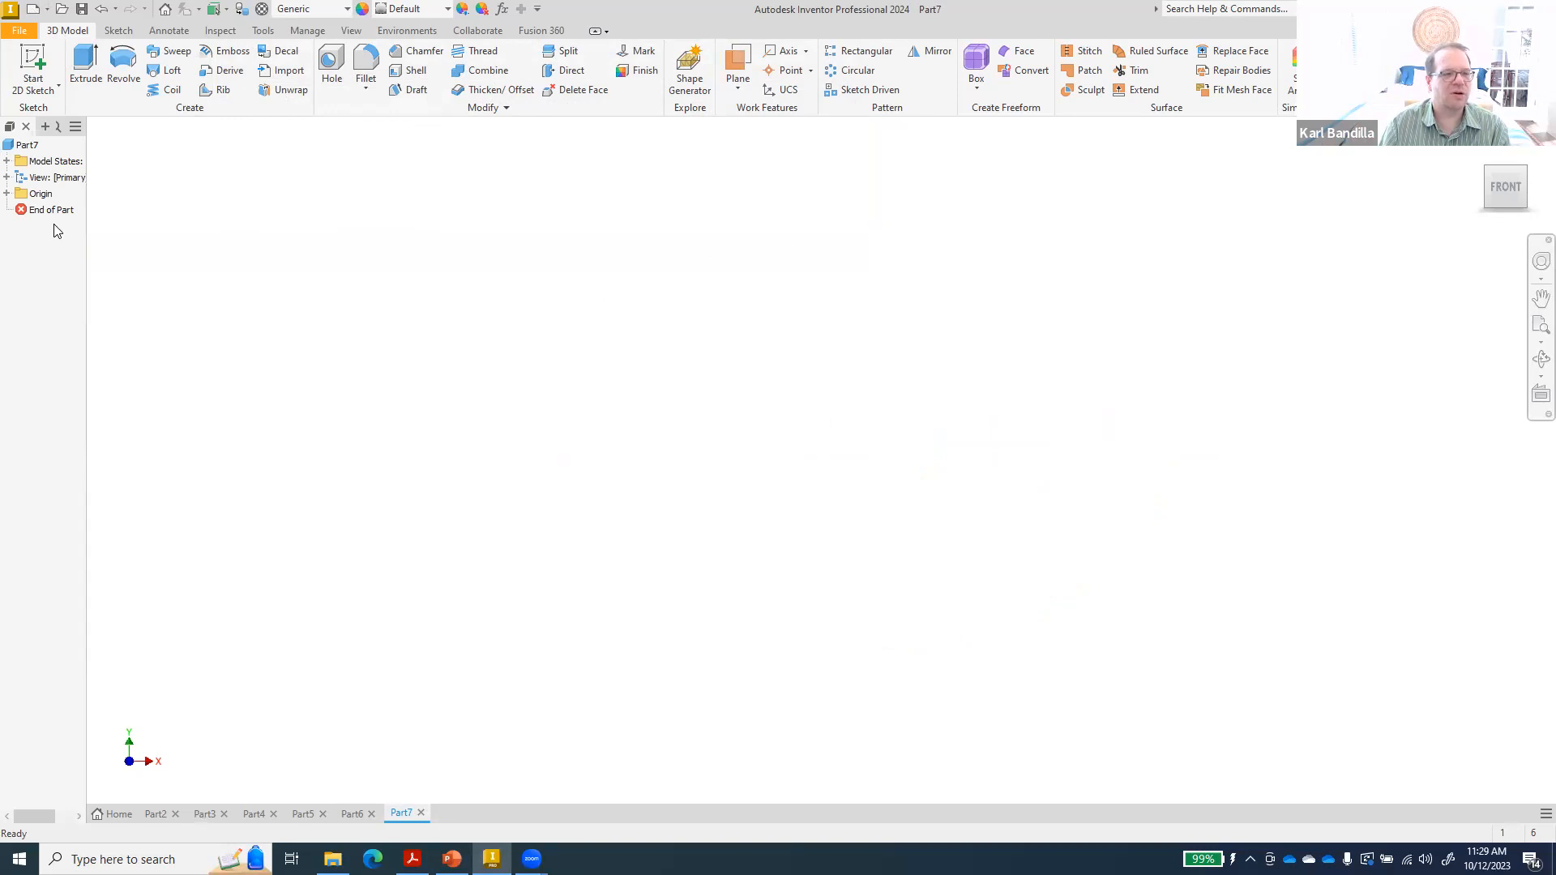
pyautogui.click(32, 65)
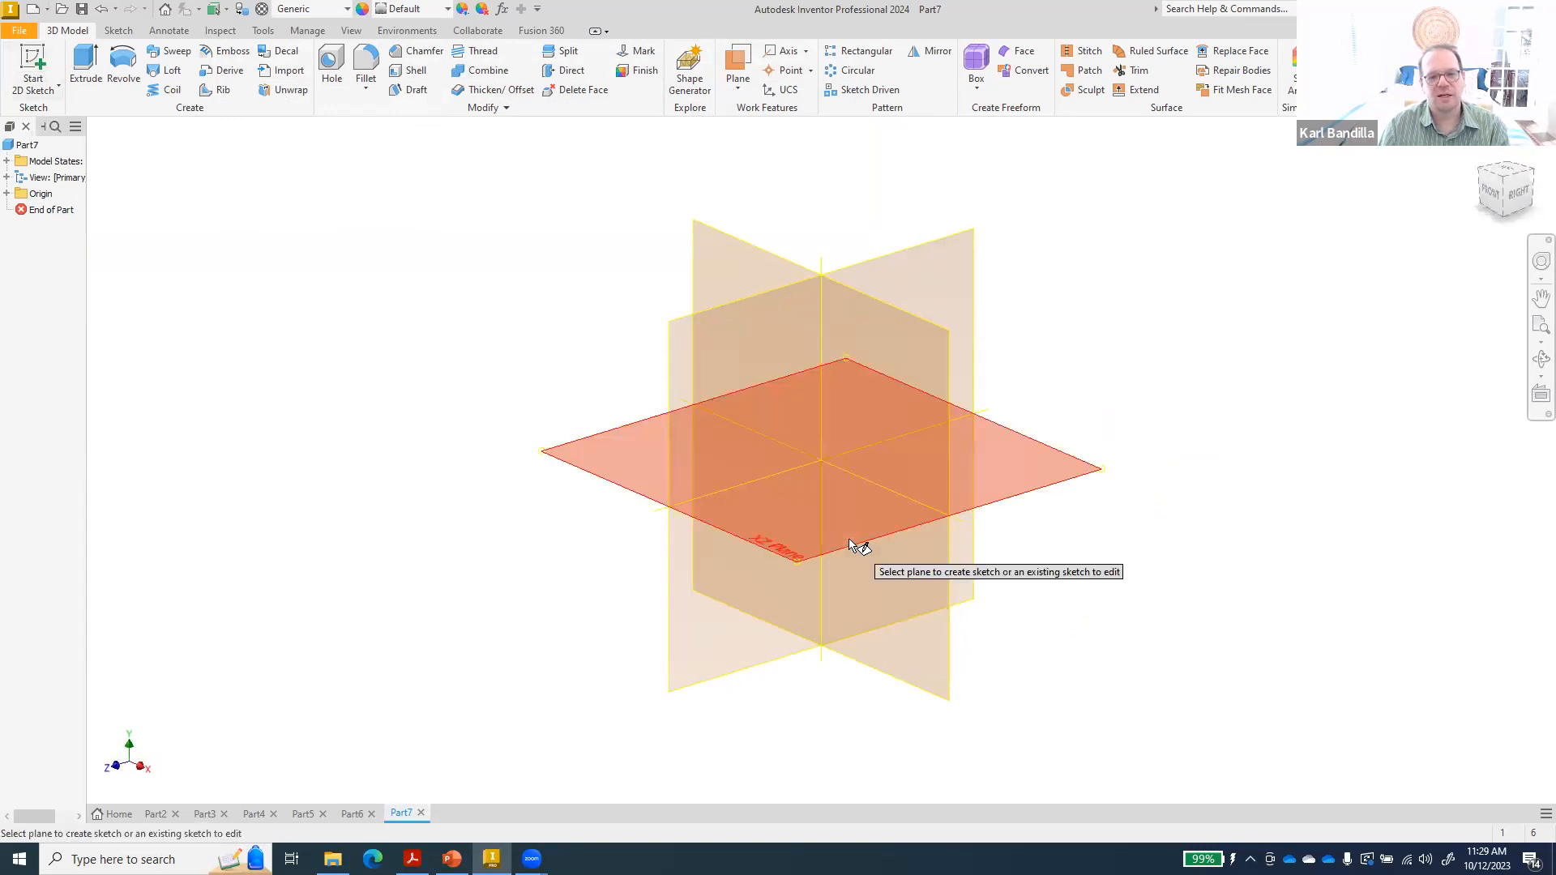
pyautogui.click(851, 545)
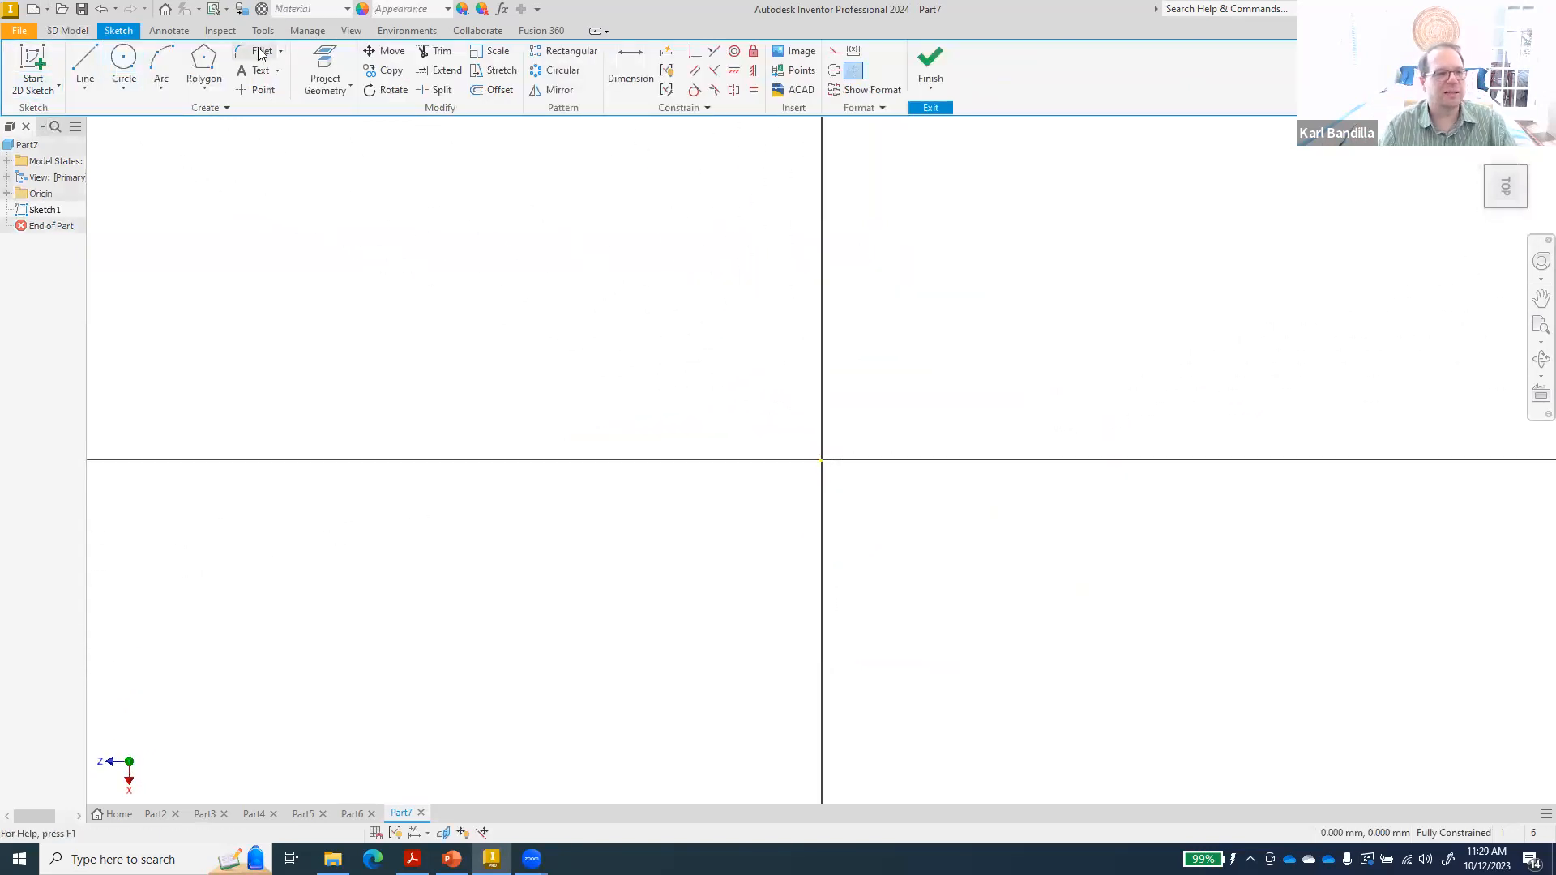
# - Sketch a 20 mm diameter circle centred on the origin and finish the sketch
pyautogui.click(124, 65)
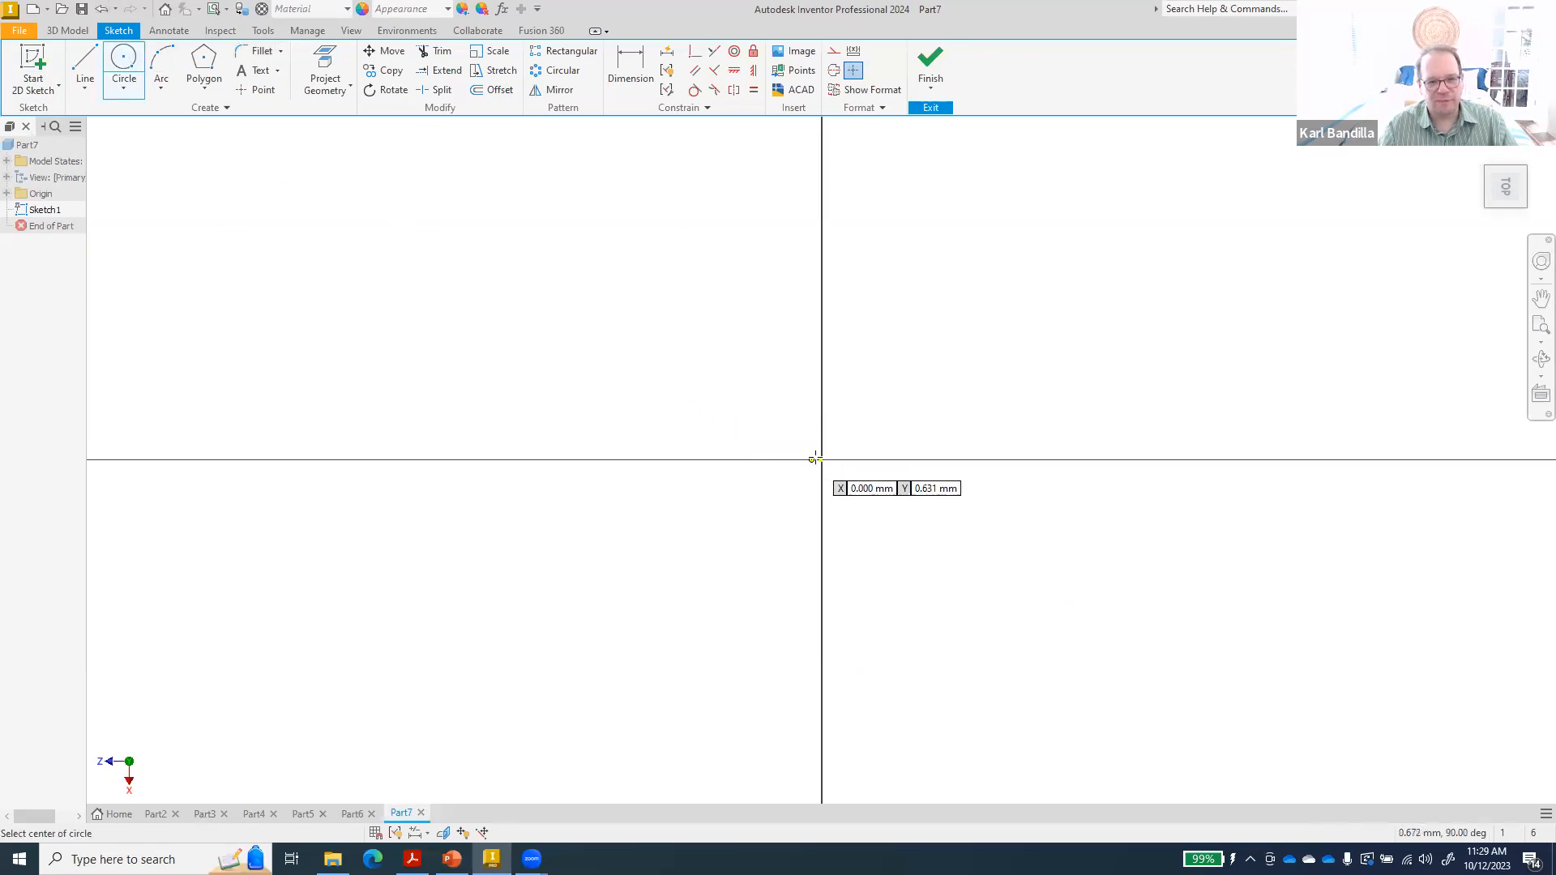
pyautogui.click(819, 459)
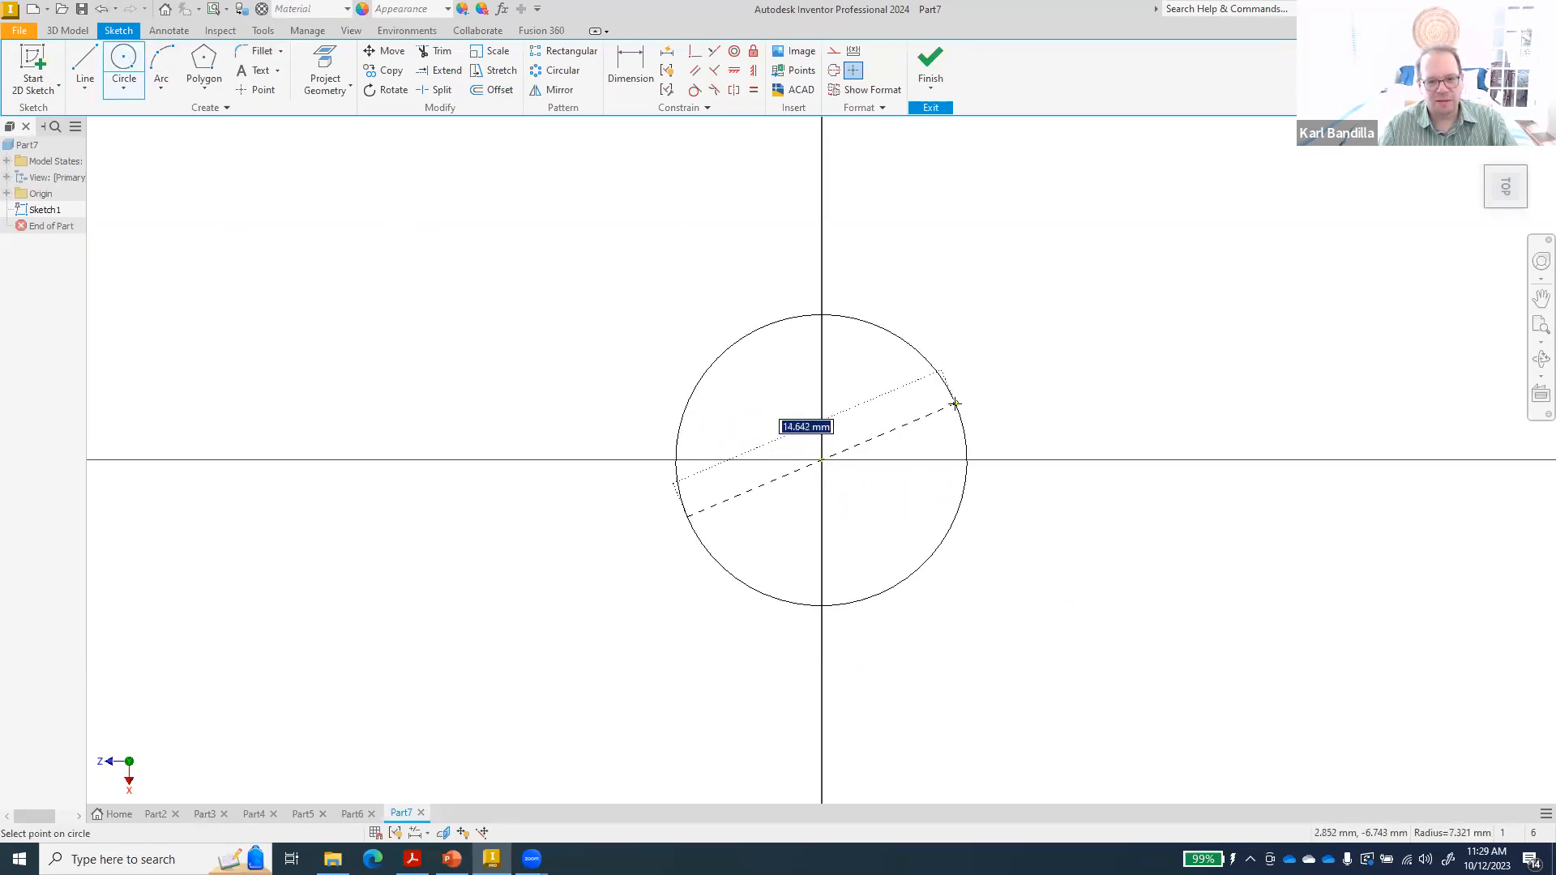
pyautogui.write('20')
pyautogui.press('Return')
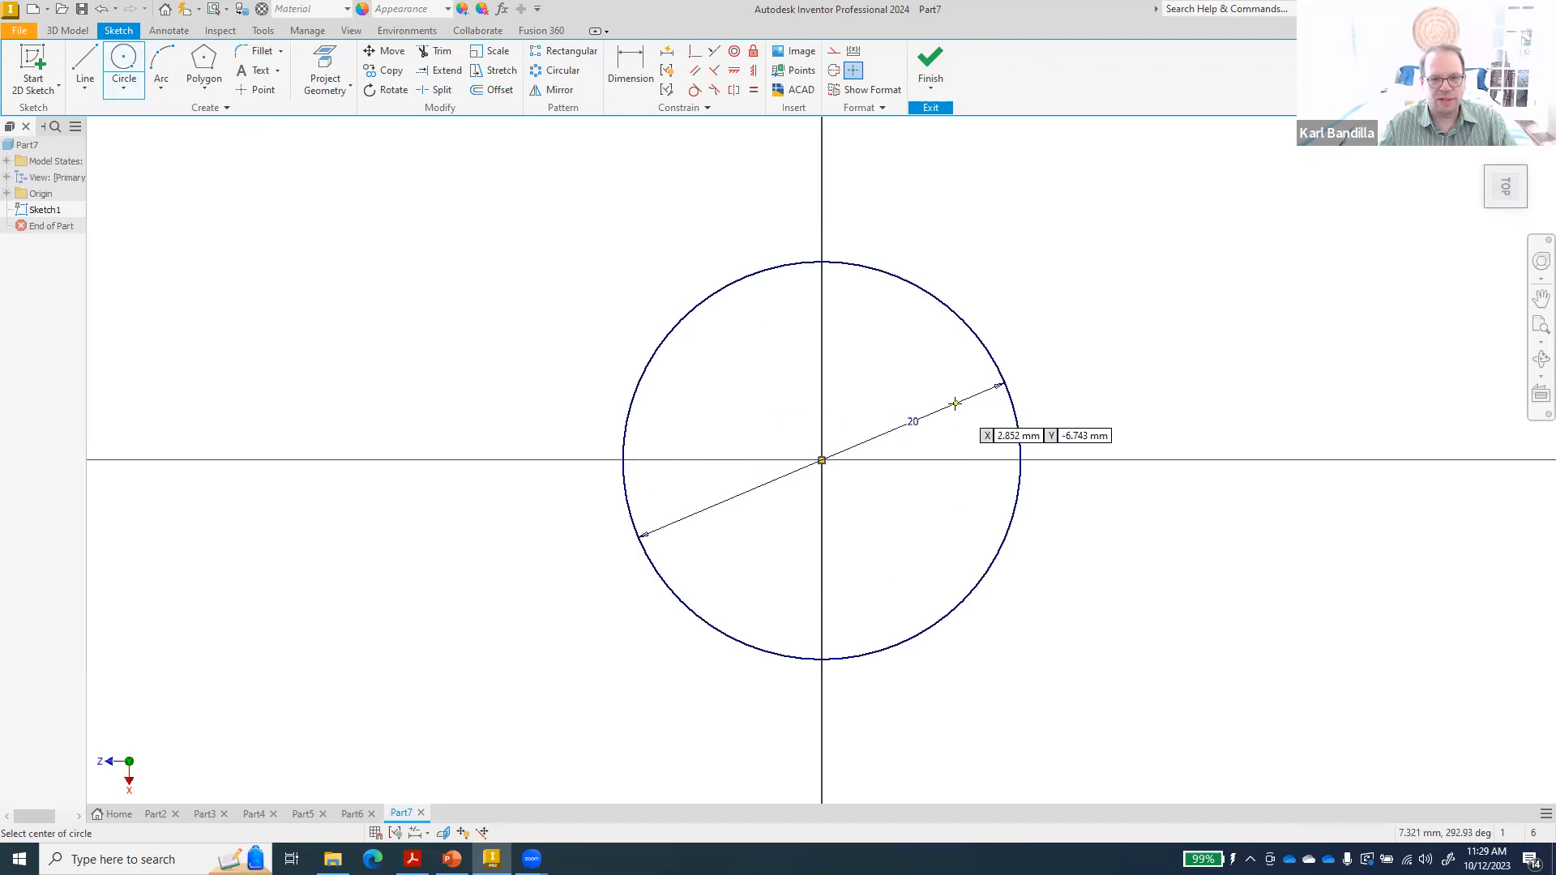
pyautogui.click(948, 81)
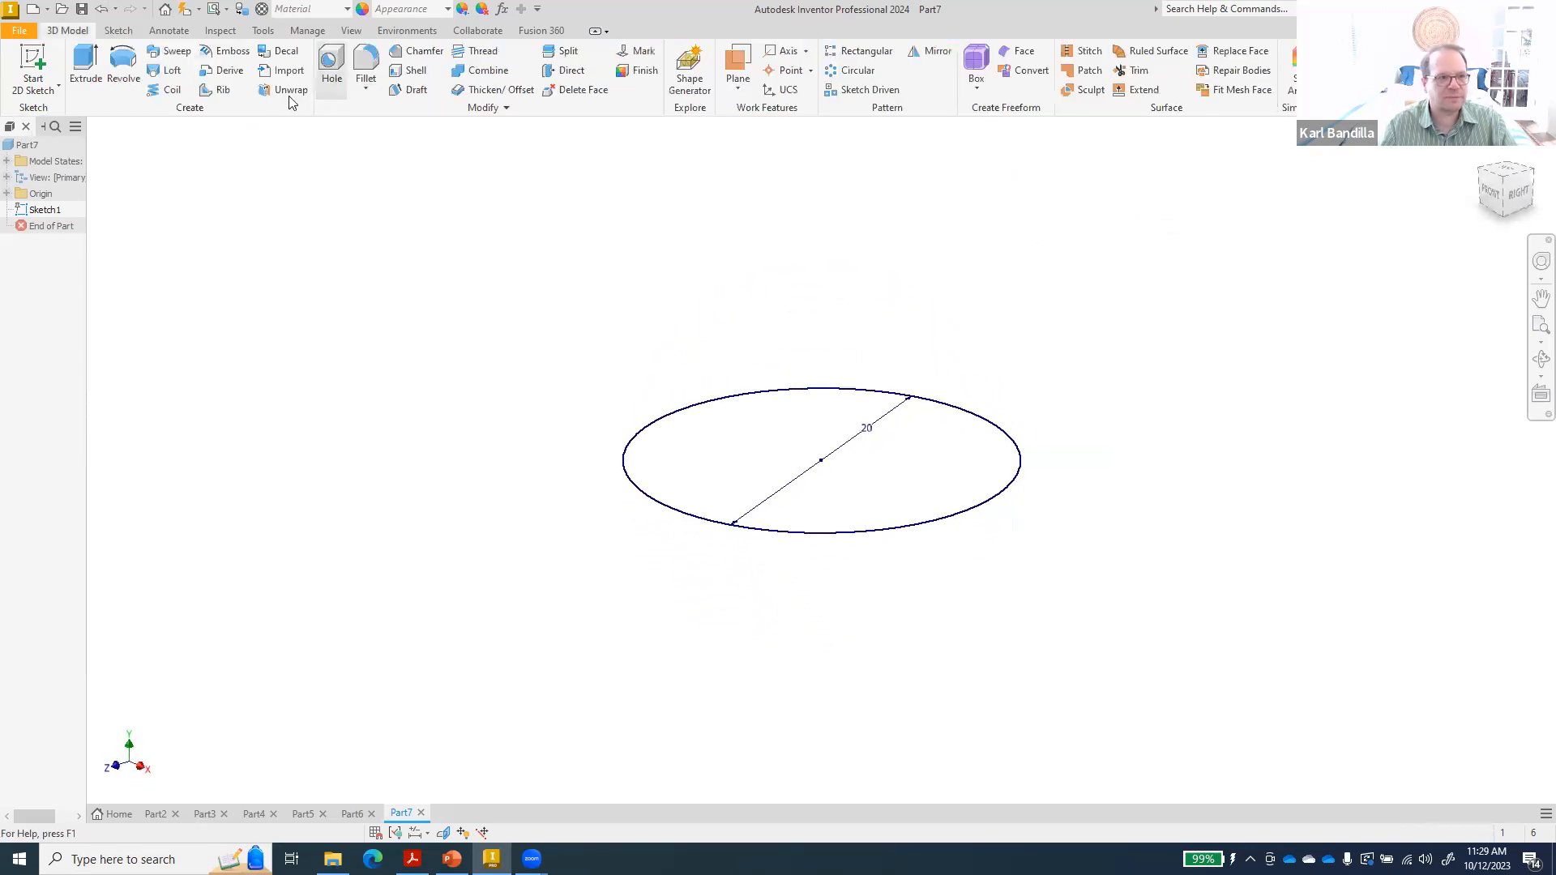
# - Extrude the circle 20 mm into a solid cylinder
pyautogui.click(86, 65)
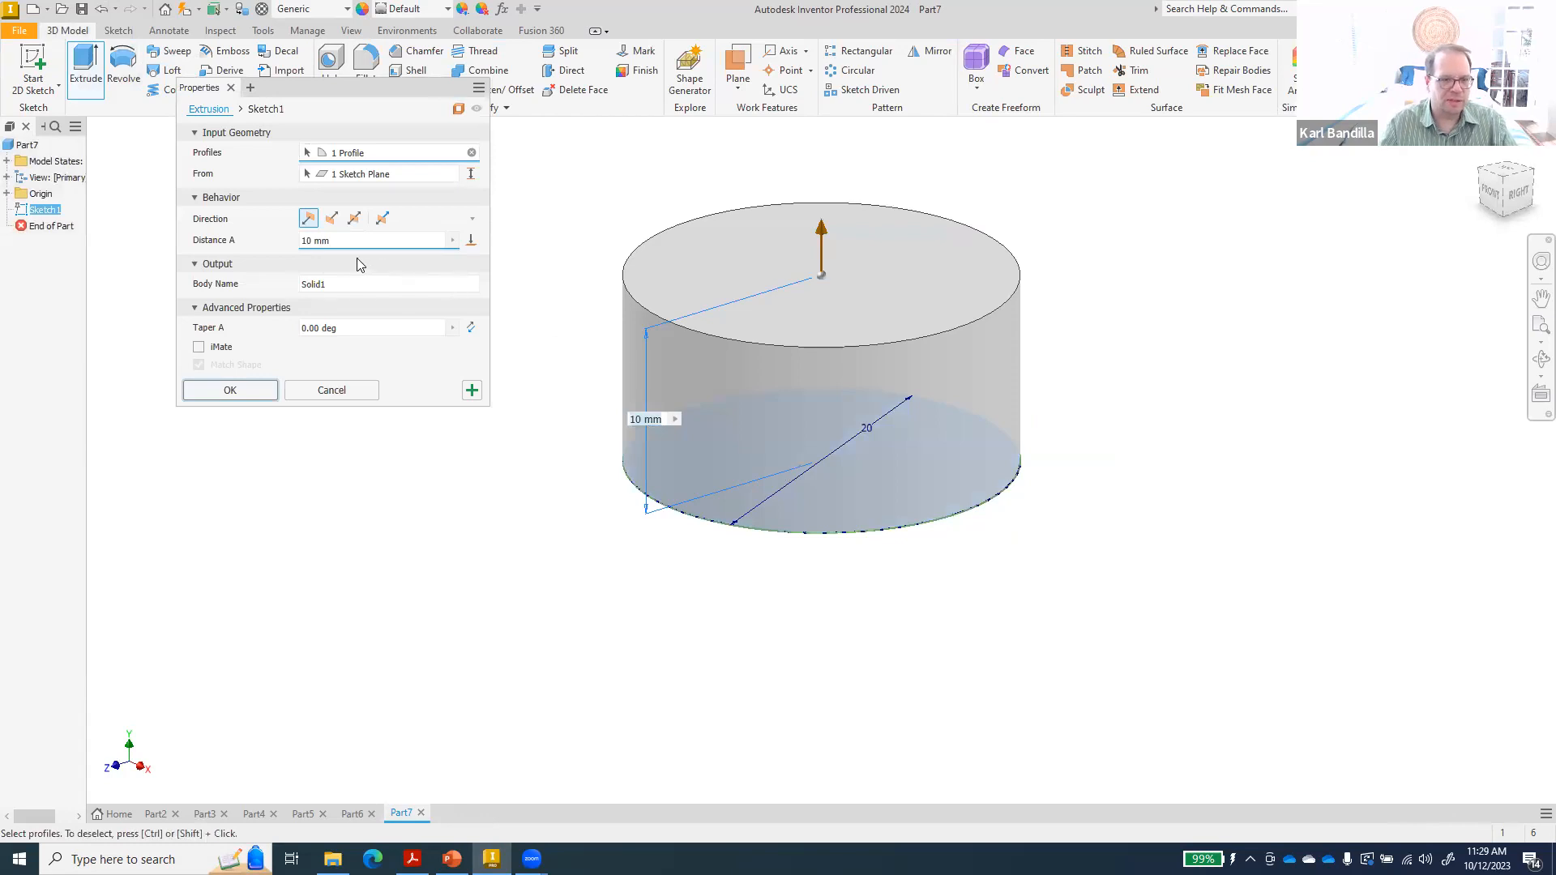
pyautogui.moveTo(344, 244); pyautogui.dragTo(290, 244)
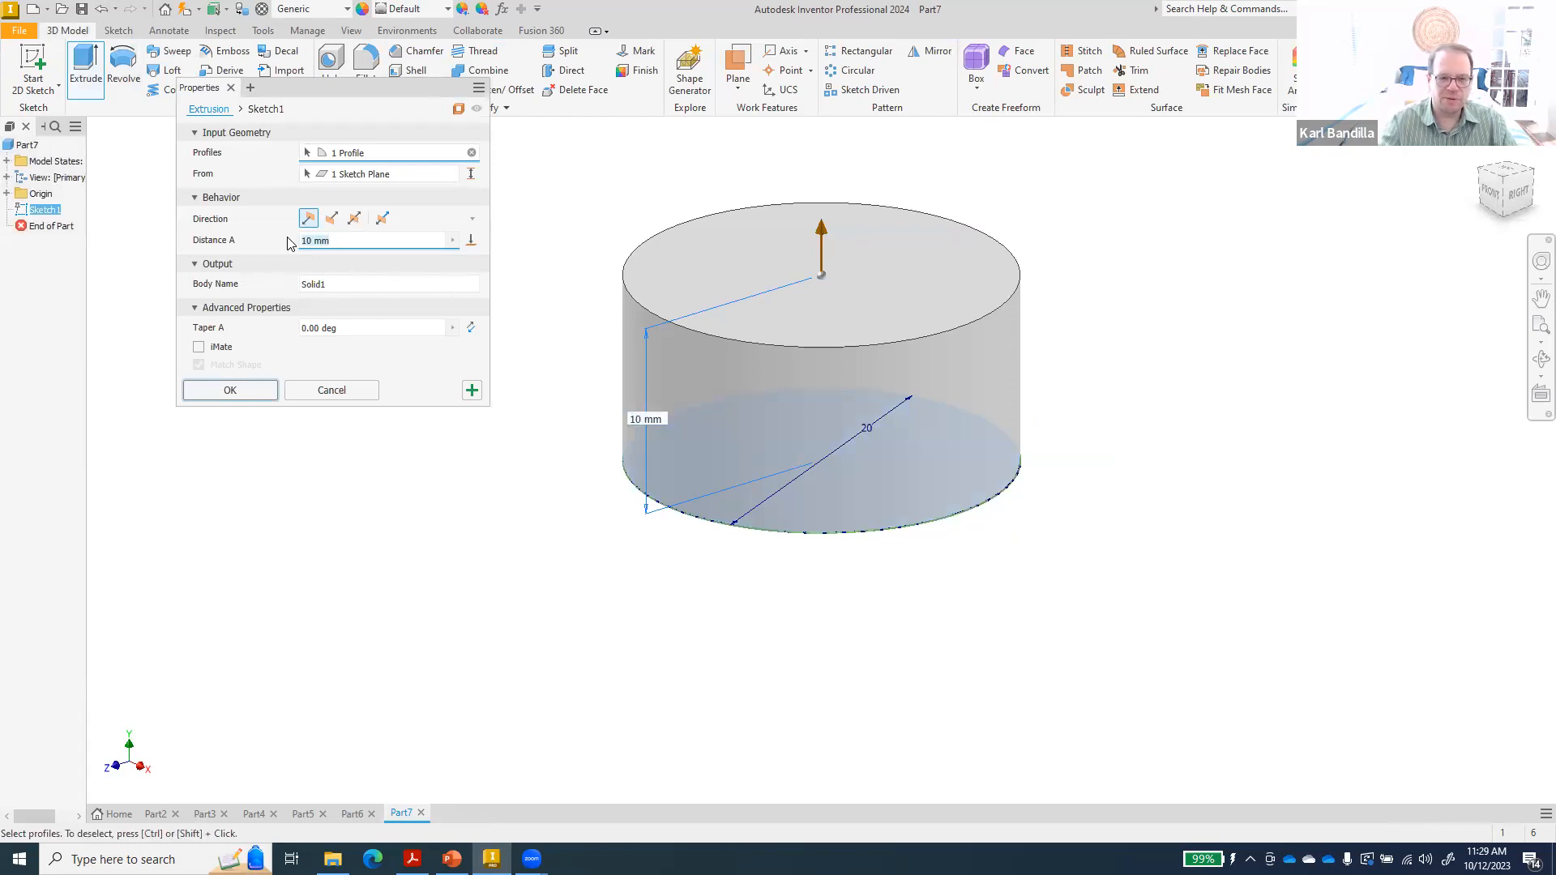
pyautogui.write('20')
pyautogui.press('Return')
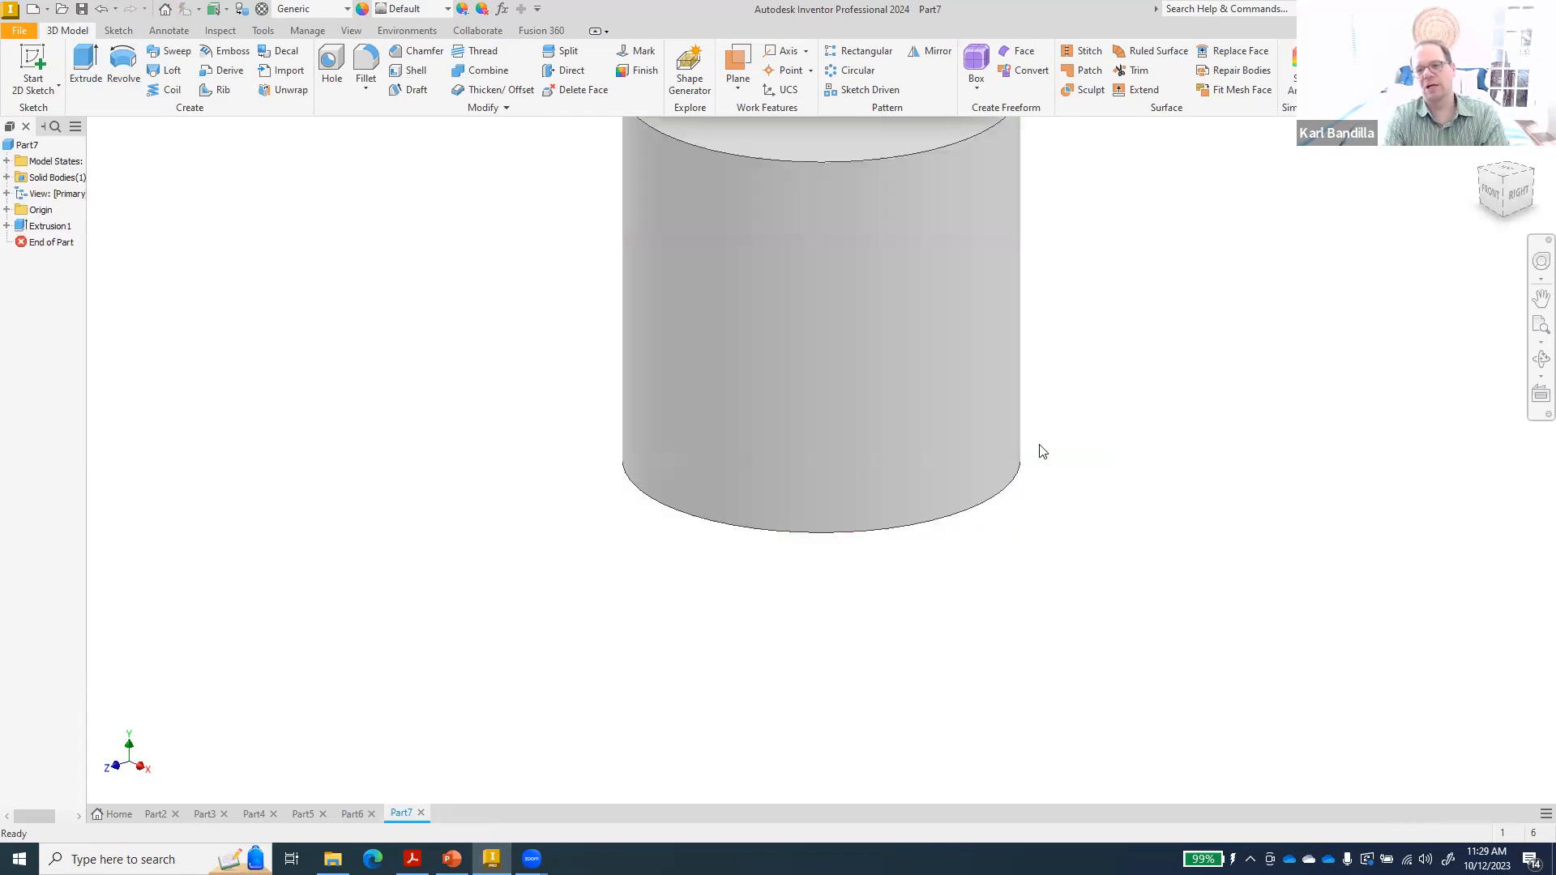
pyautogui.moveTo(1041, 450)
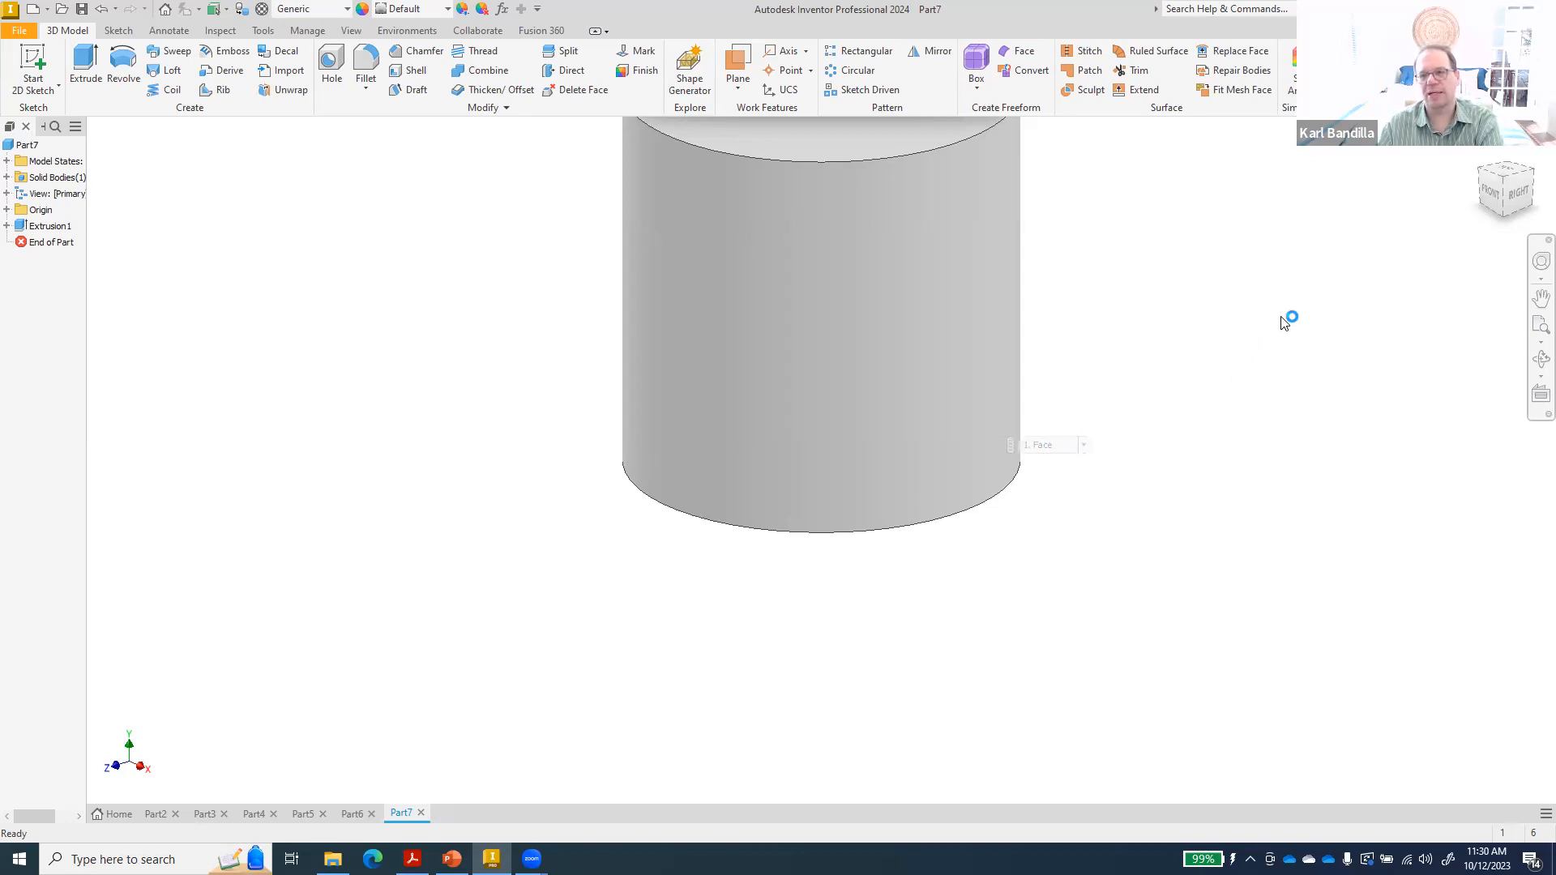
pyautogui.click(1482, 152)
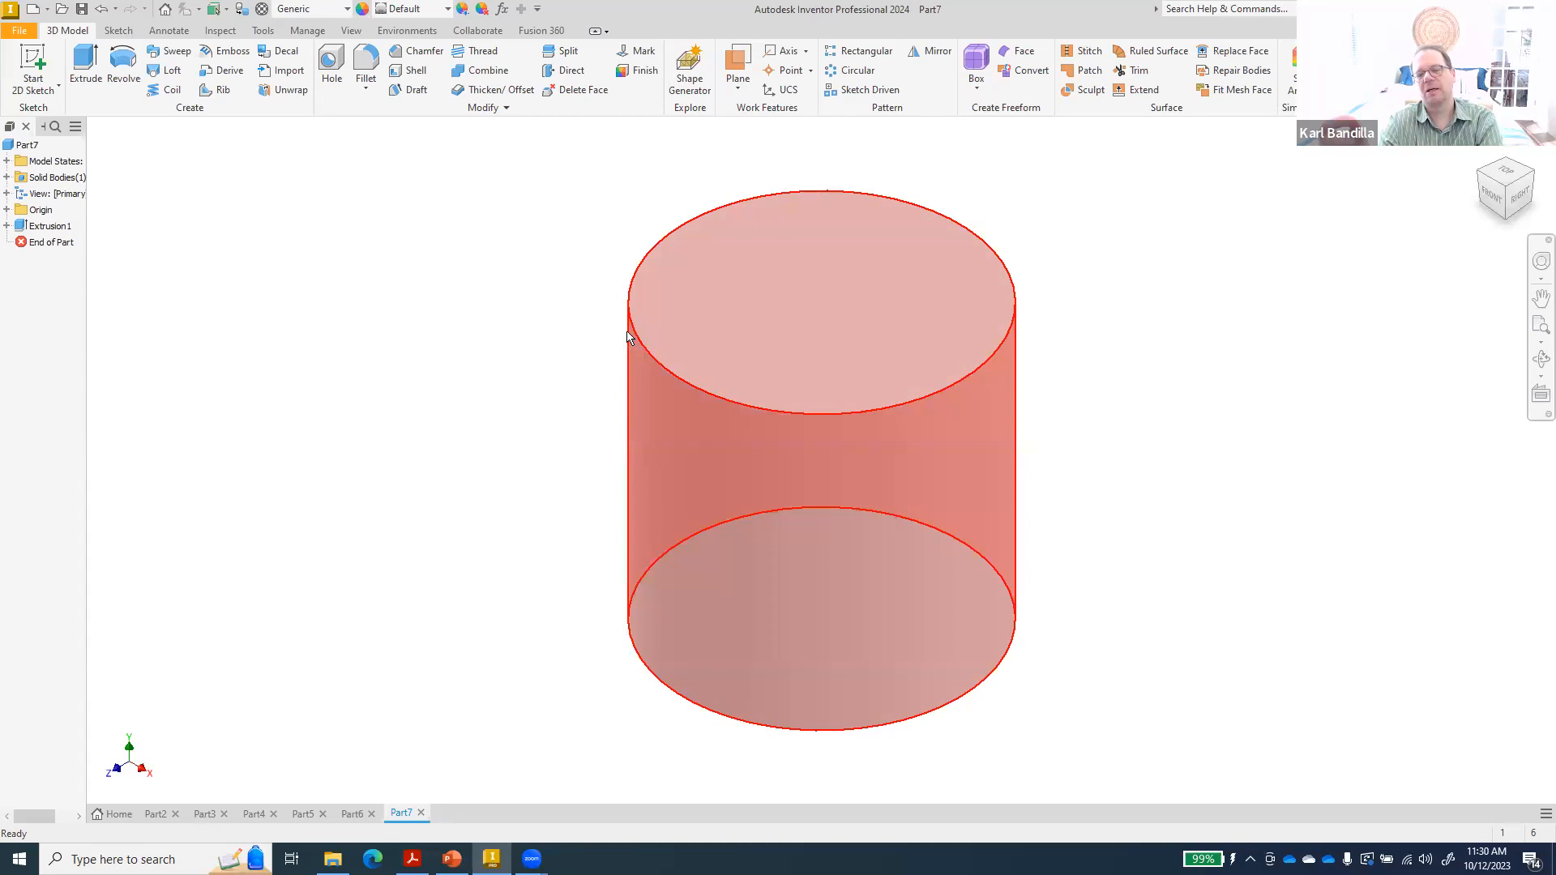
pyautogui.moveTo(644, 352)
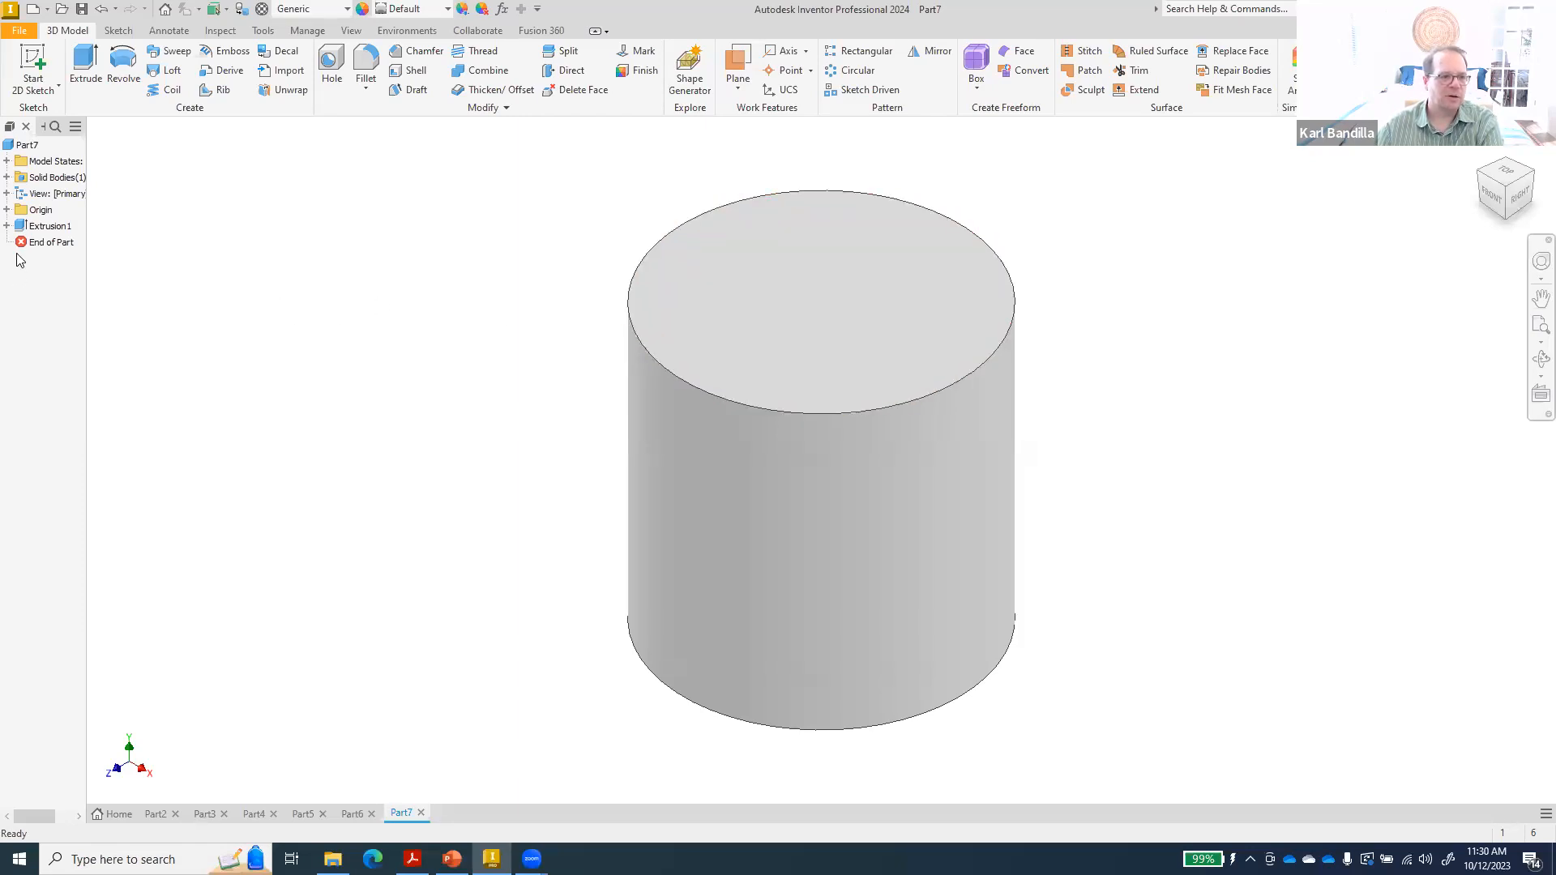
# - Start a sketch on the YZ plane through the middle of the cylinder
pyautogui.click(8, 210)
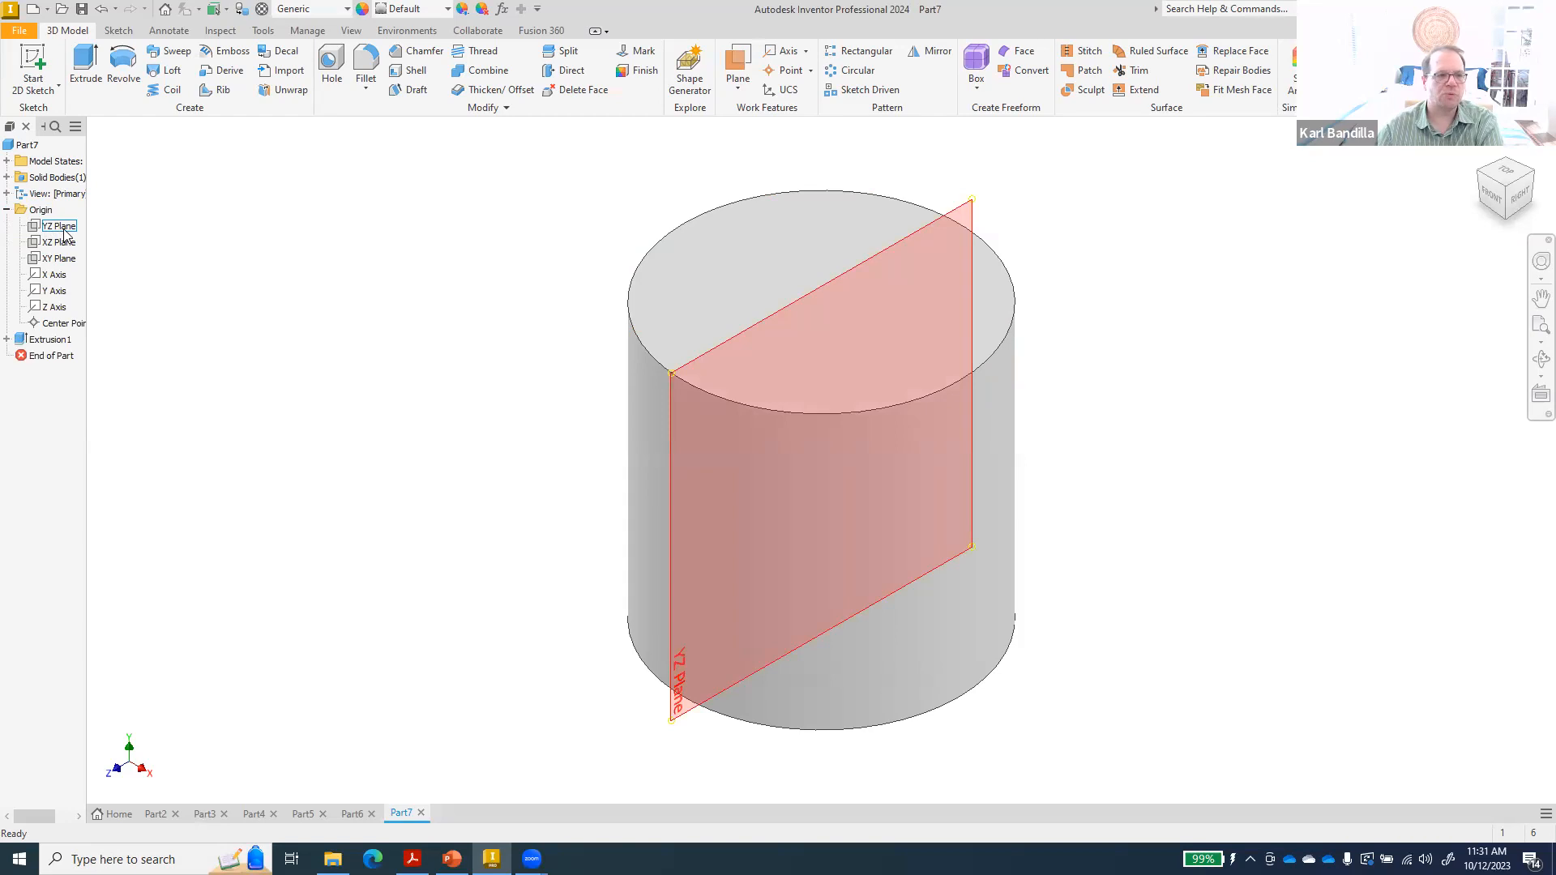
pyautogui.click(64, 230)
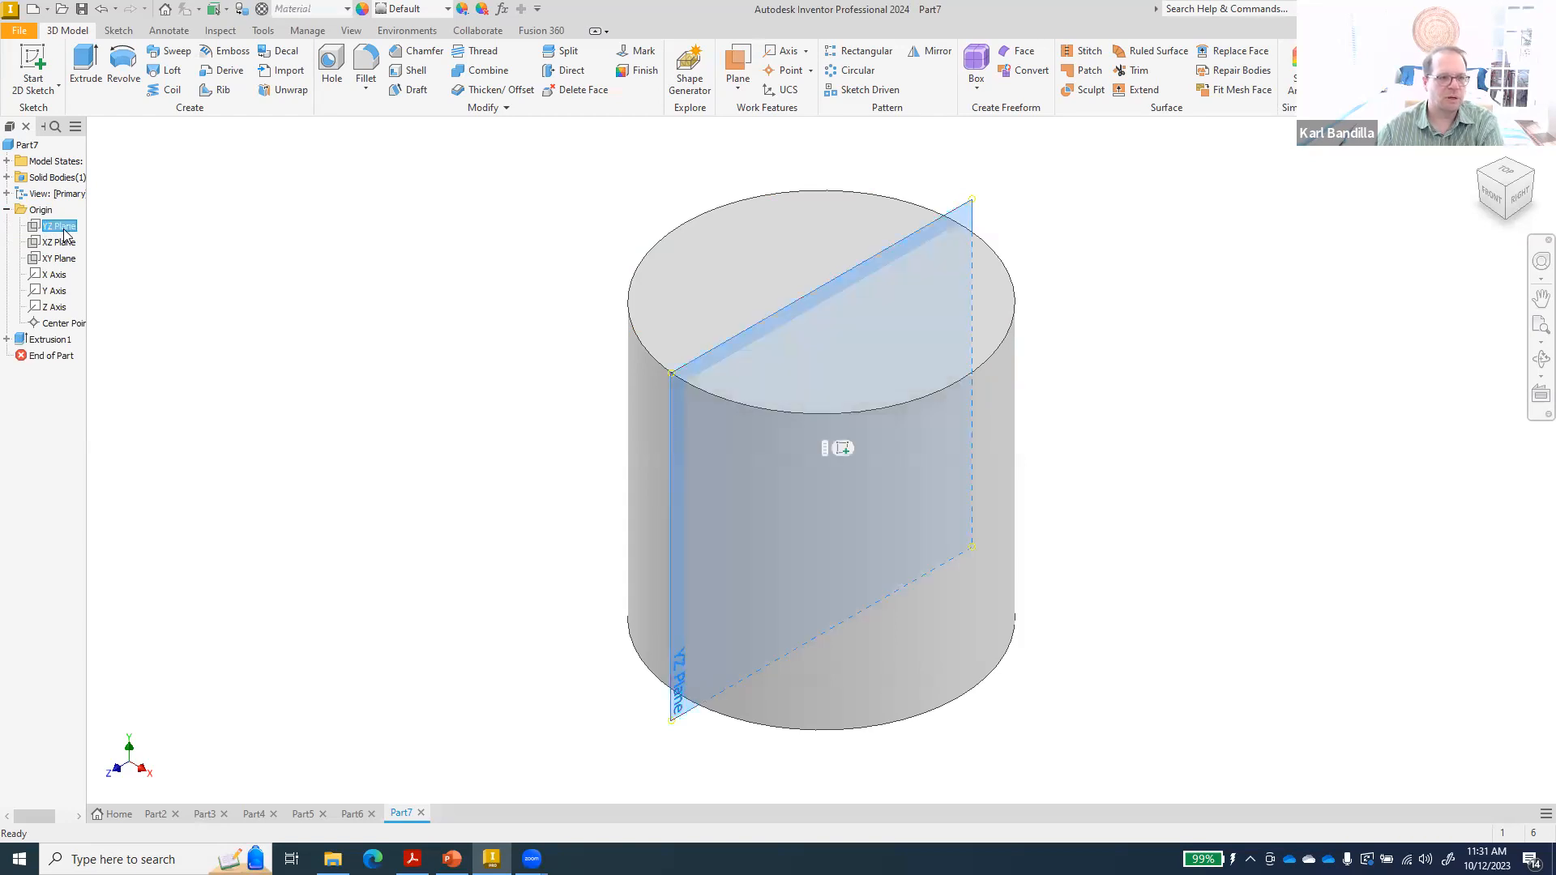
pyautogui.click(844, 449)
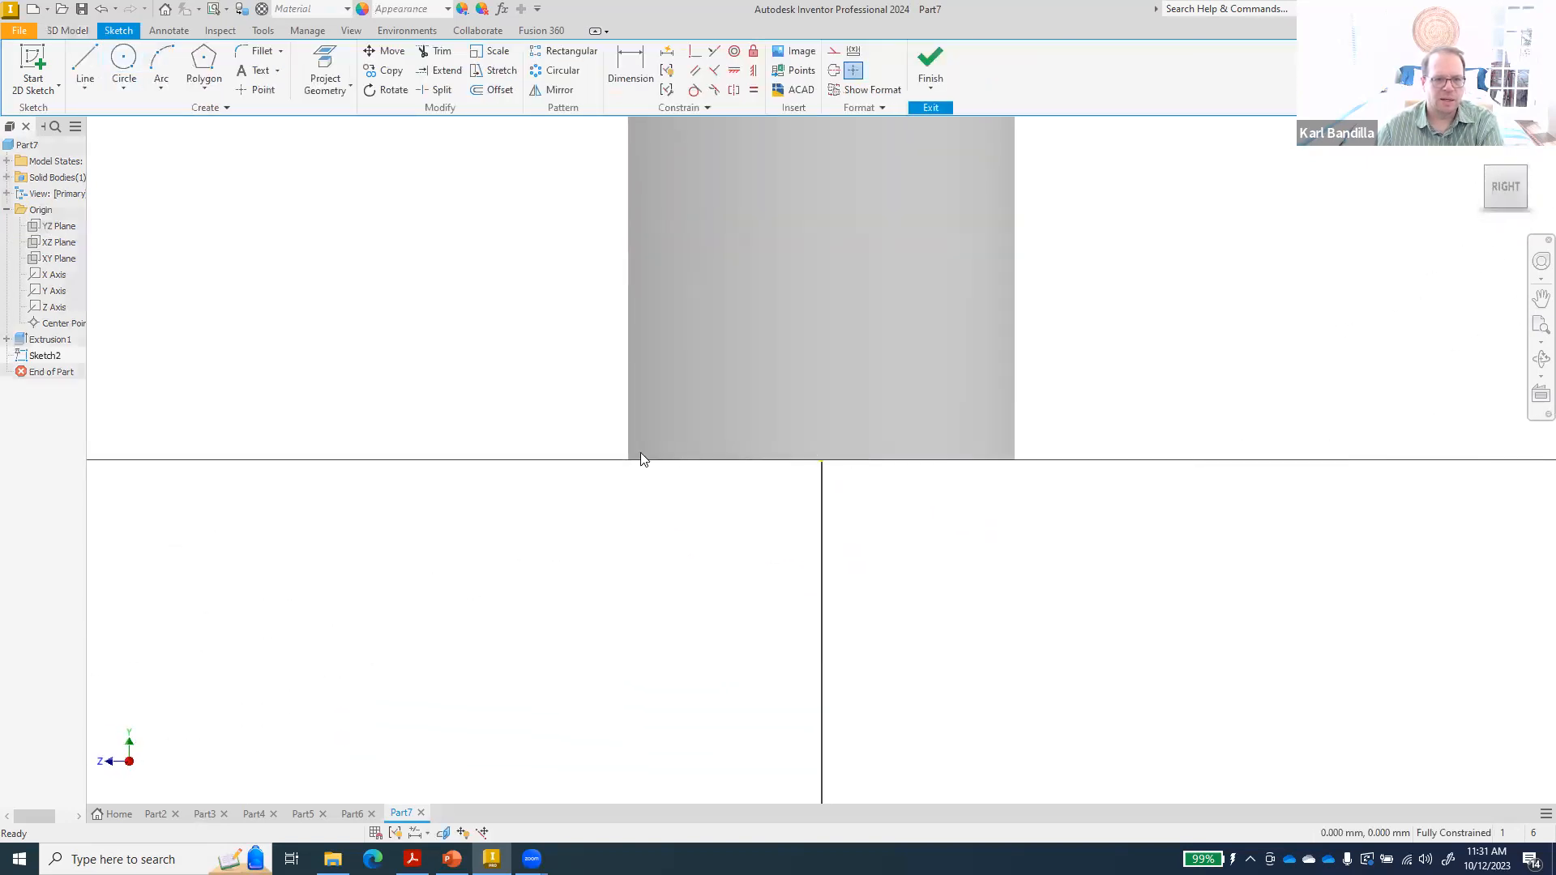
# - Draw a 3 mm line at 60 degrees inward from the cylinder's lower corner and a second line back to its side edge
pyautogui.click(84, 67)
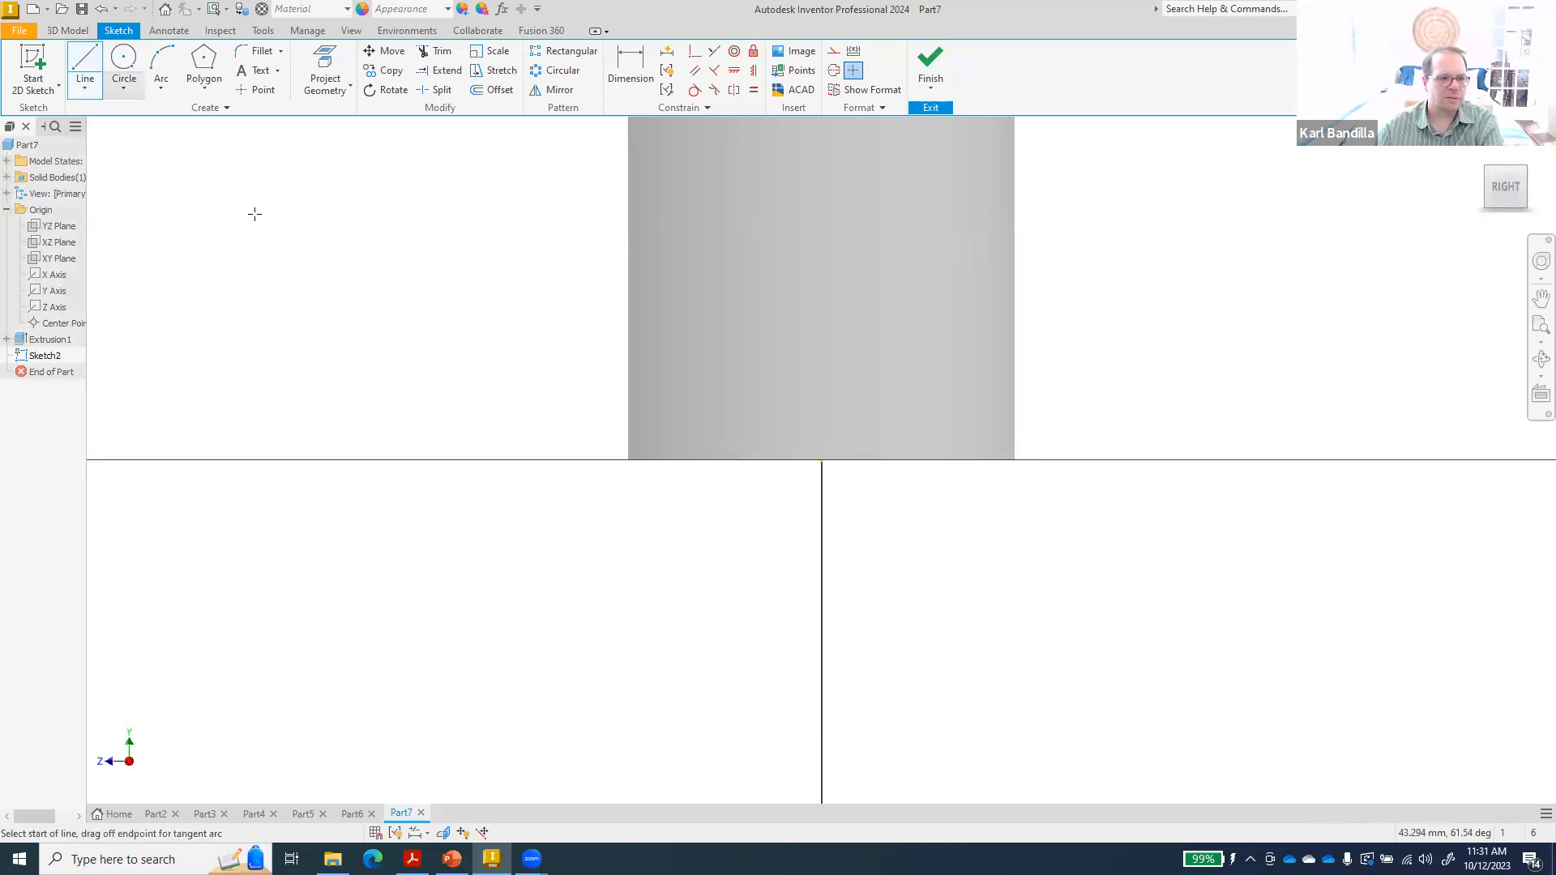
pyautogui.click(628, 460)
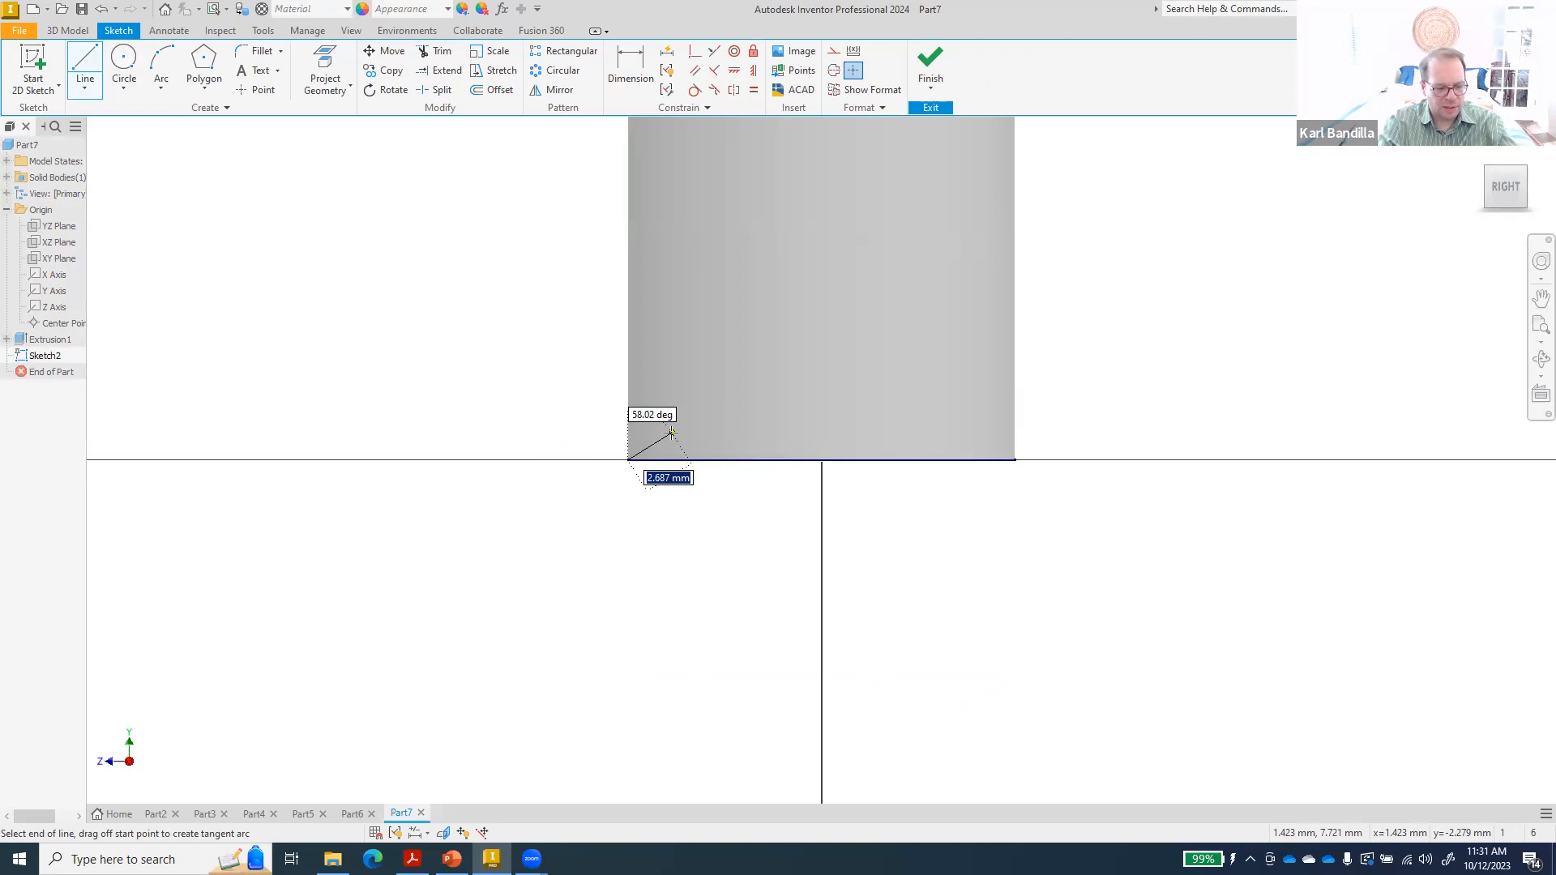
pyautogui.press('Tab')
pyautogui.write('6')
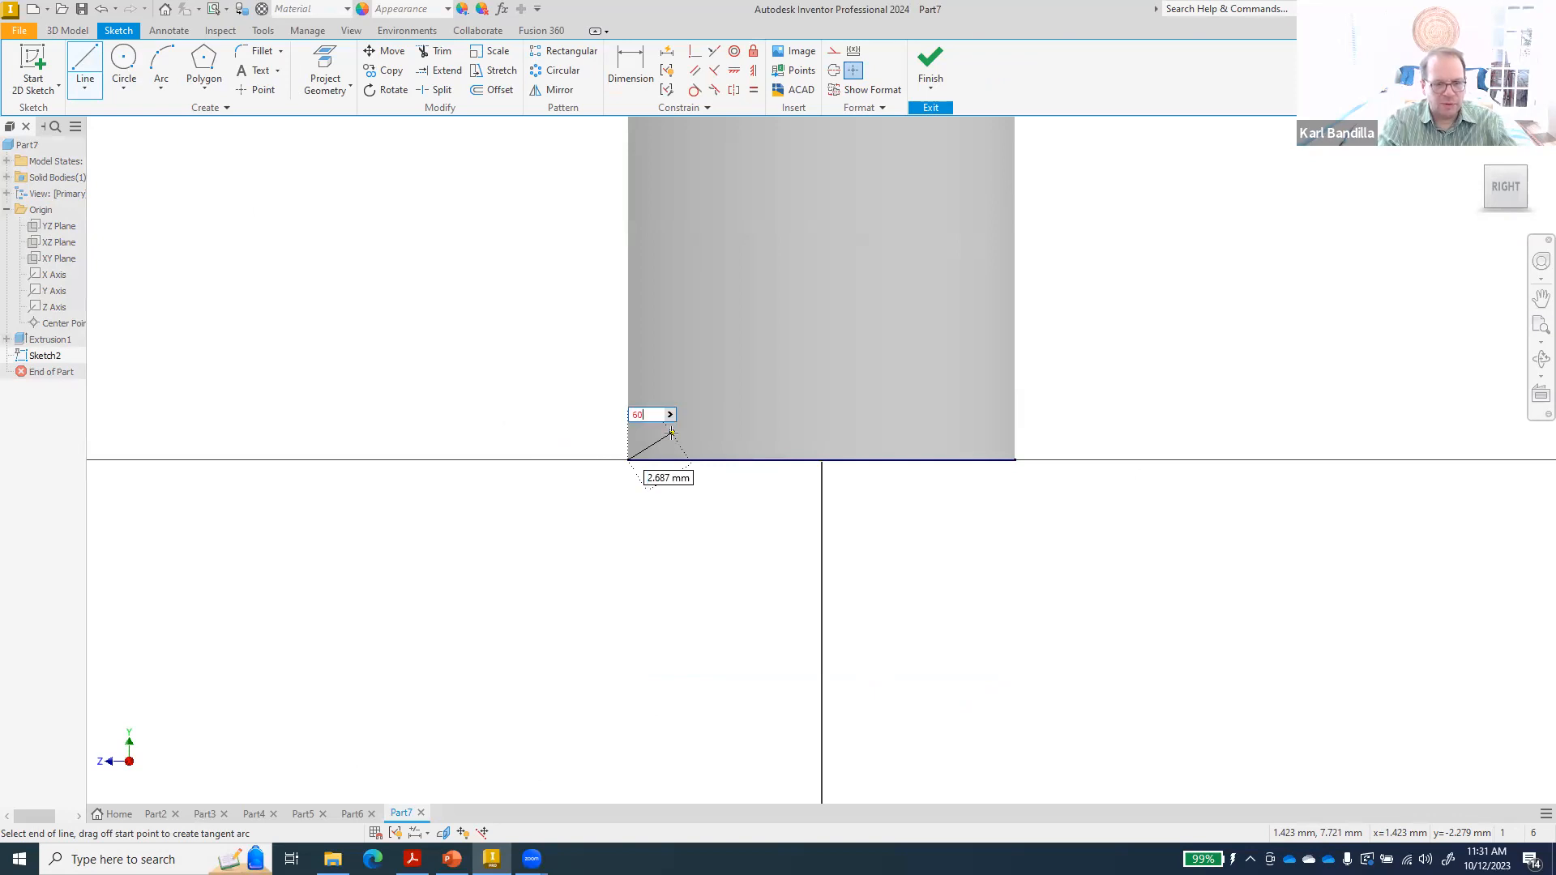
pyautogui.press('Tab')
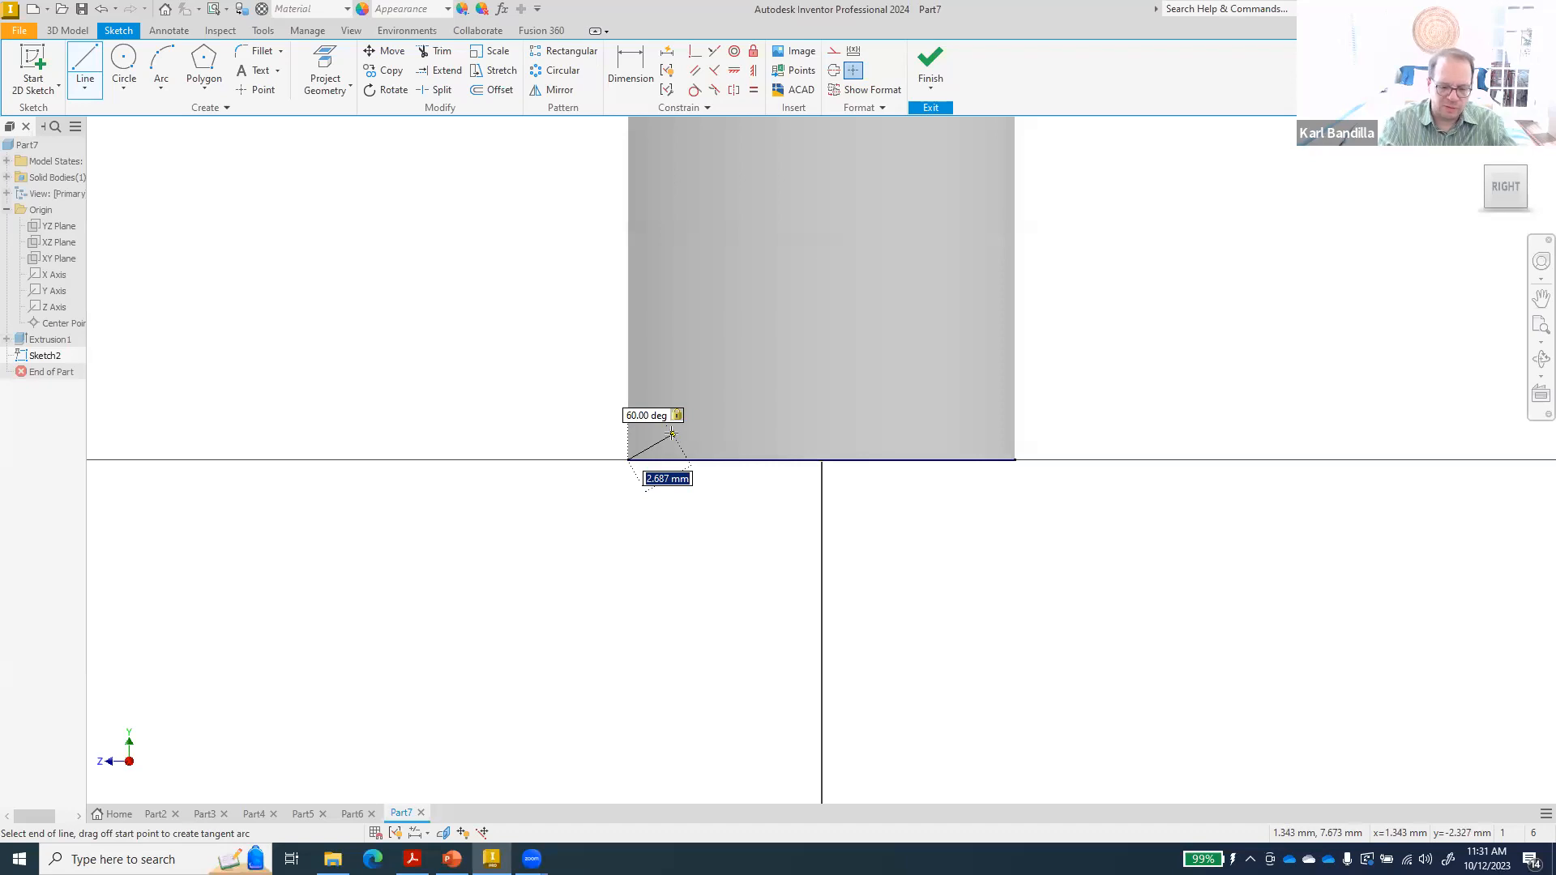
pyautogui.write('3')
pyautogui.press('Tab')
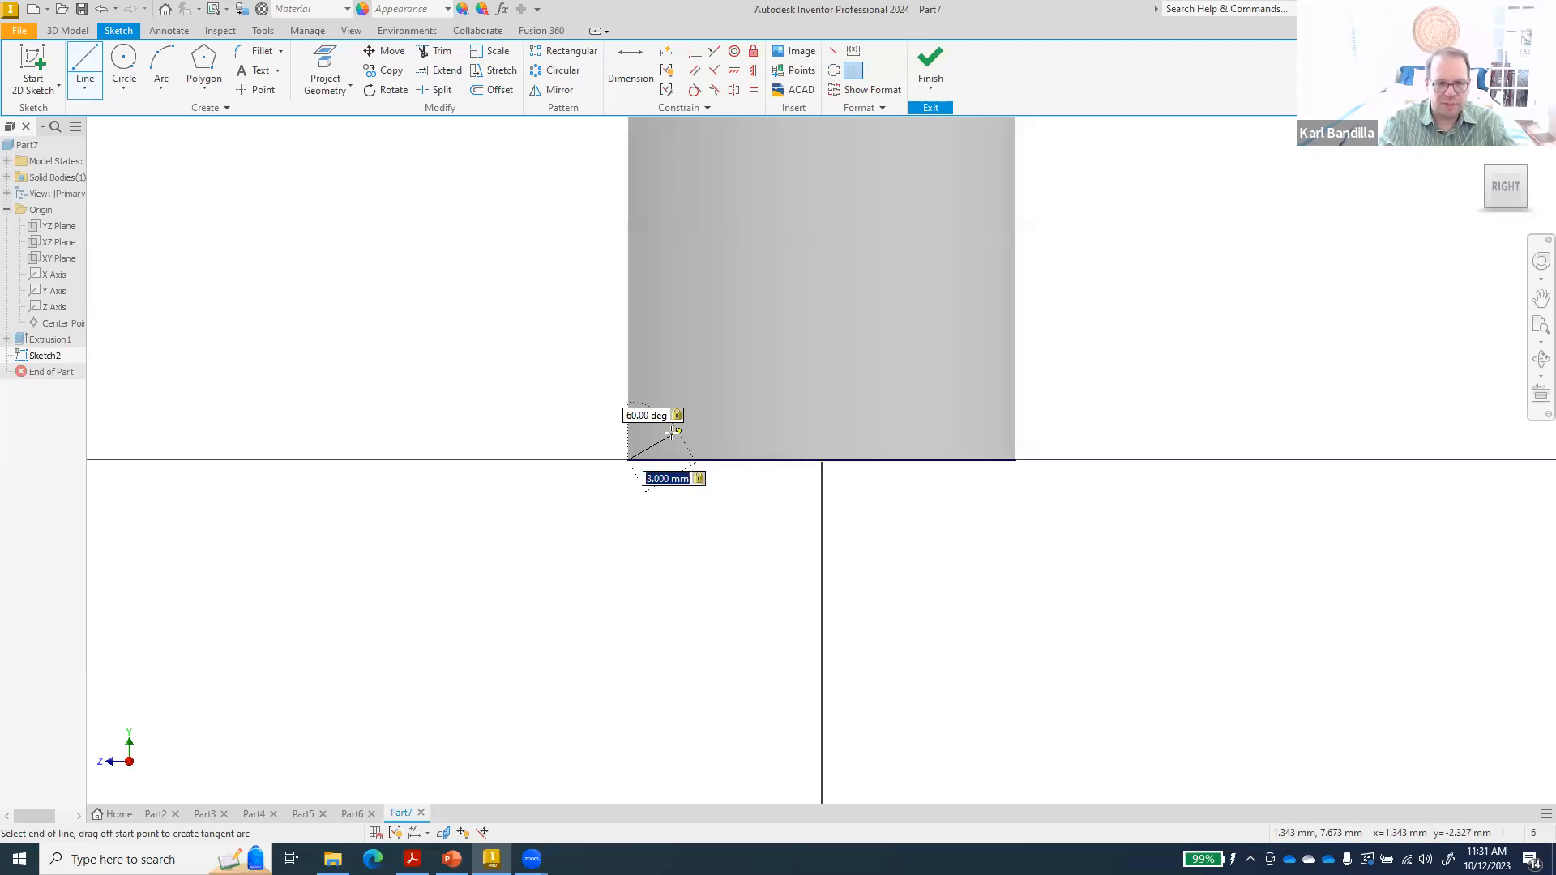
pyautogui.press('Return')
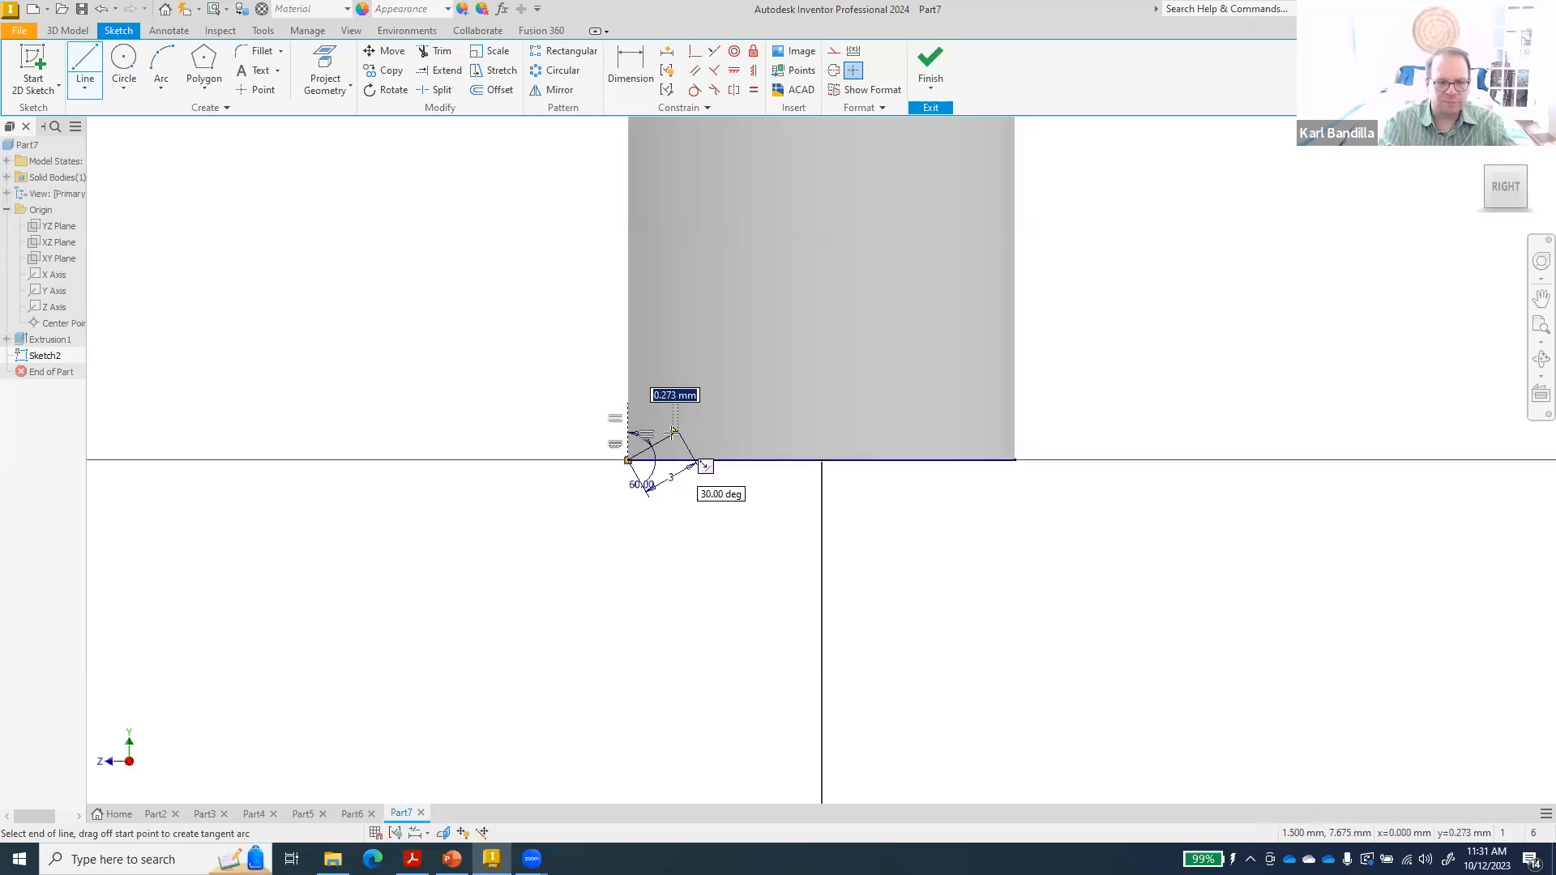
pyautogui.click(628, 403)
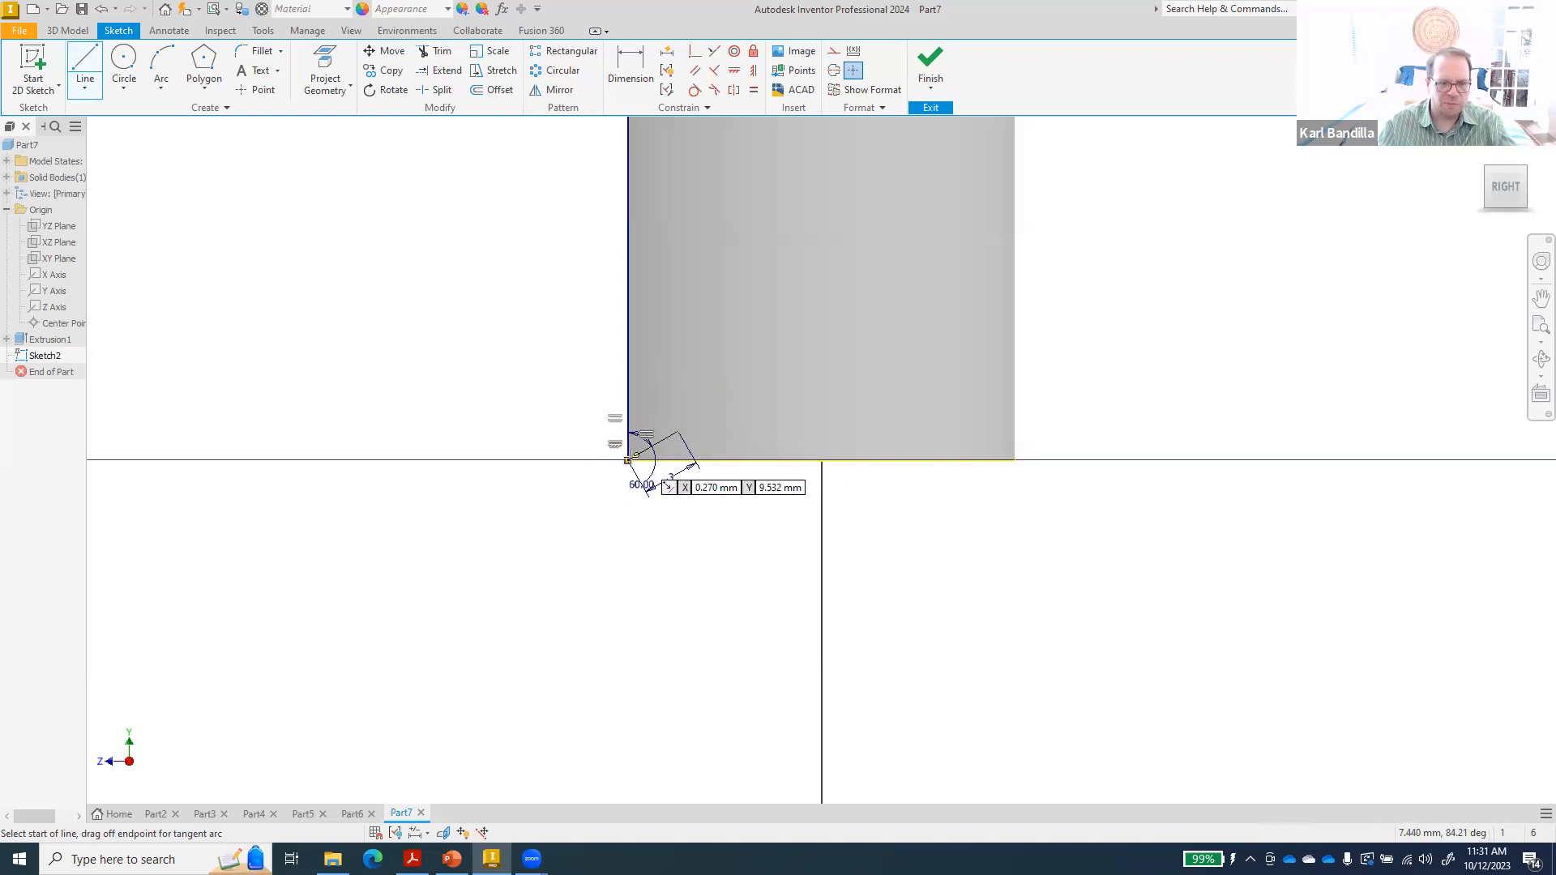
# - Close the small triangle with a vertical line along the cylinder's side edge and finish the sketch
pyautogui.click(628, 460)
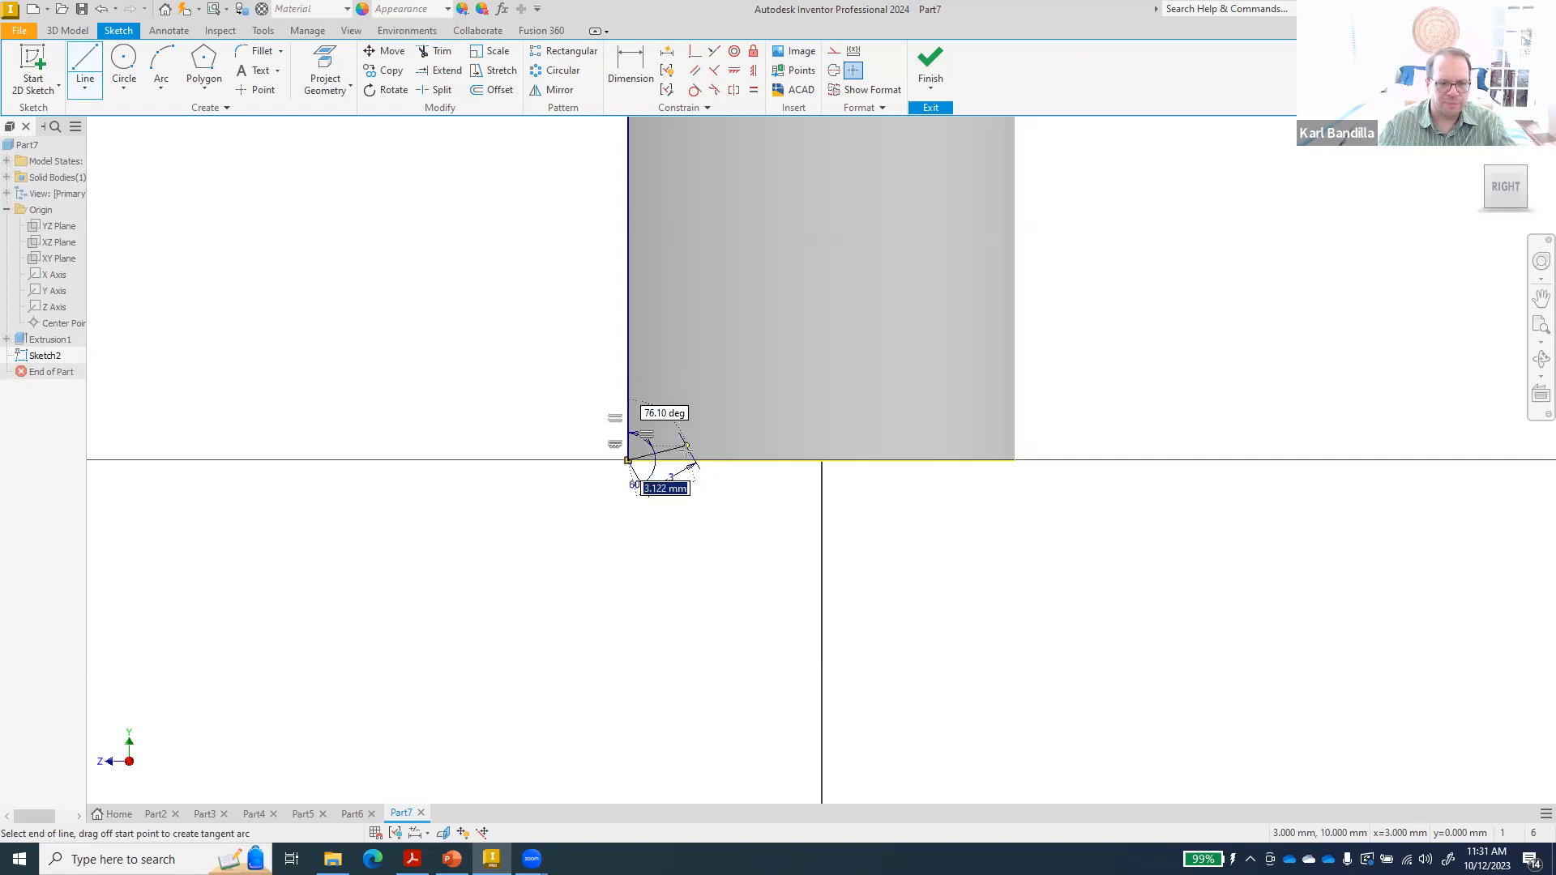
pyautogui.press('Escape')
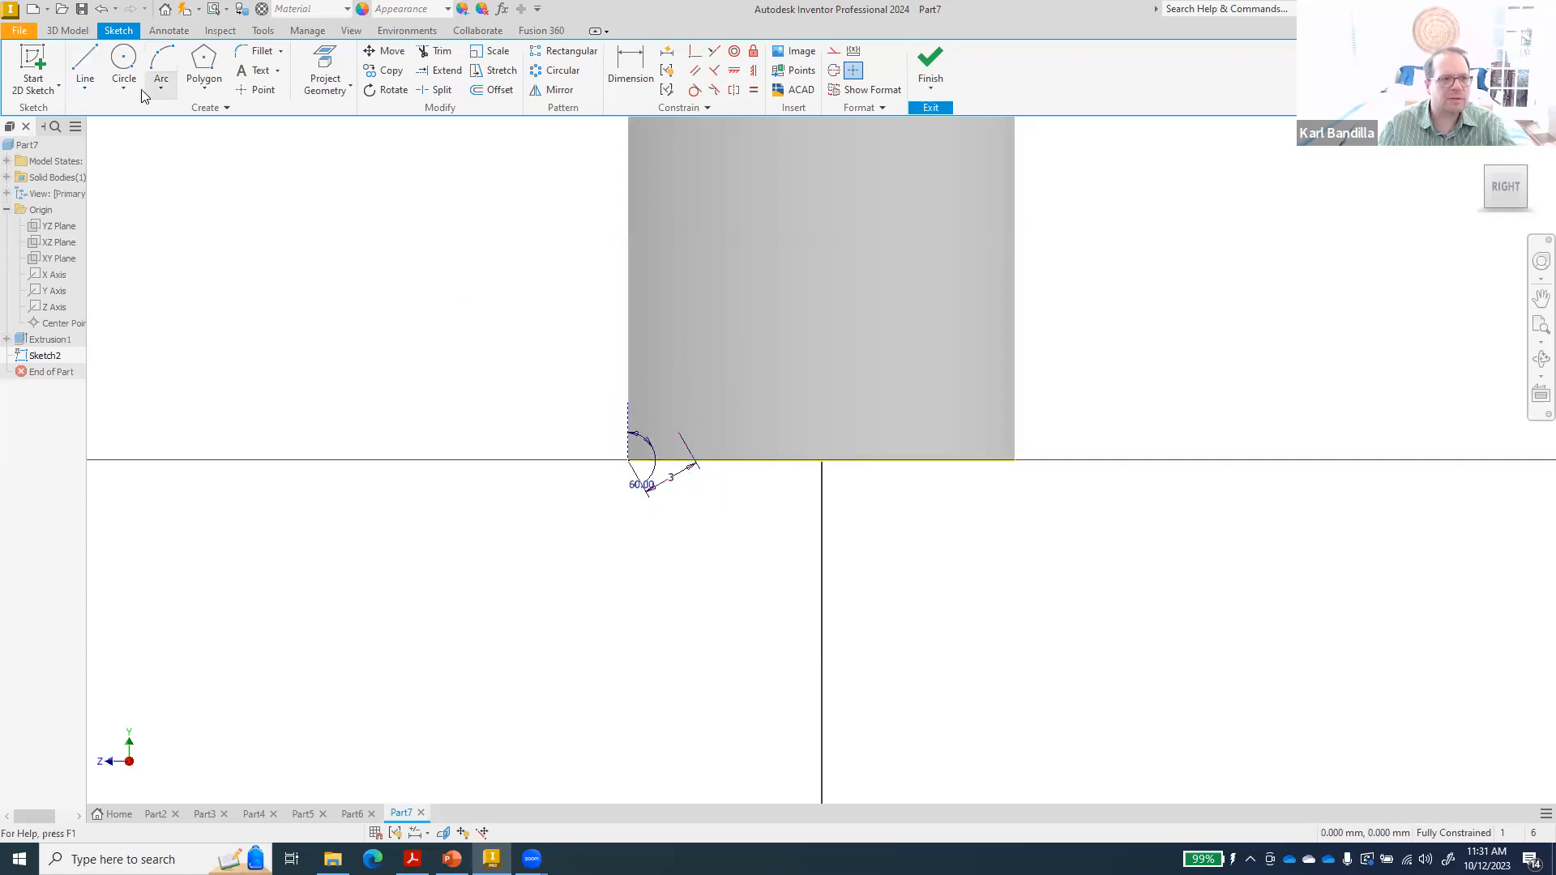
pyautogui.click(85, 63)
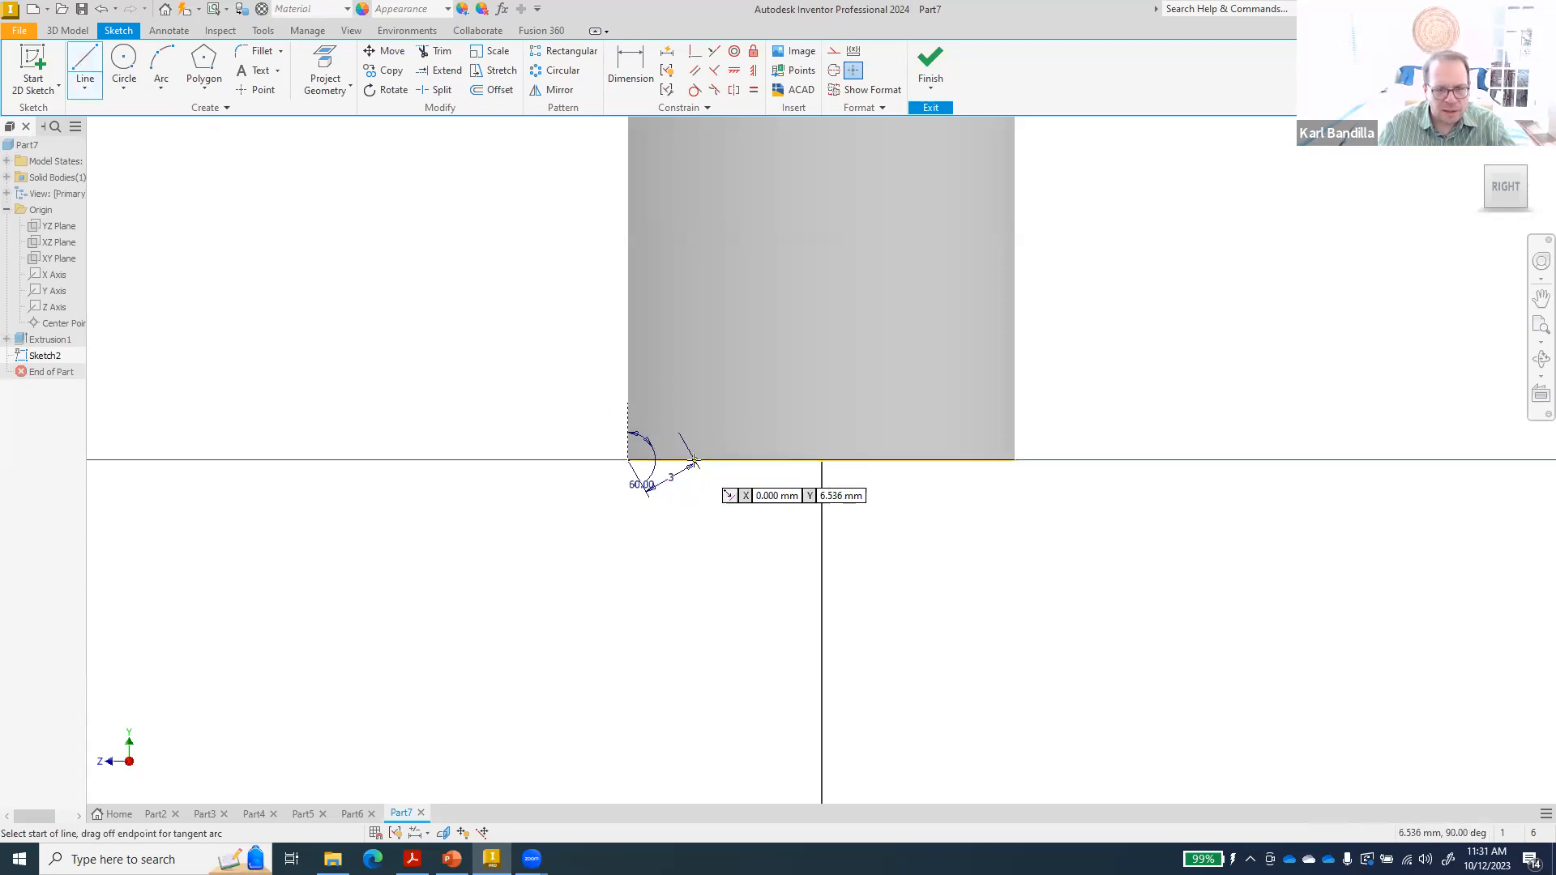
pyautogui.click(629, 406)
pyautogui.click(628, 460)
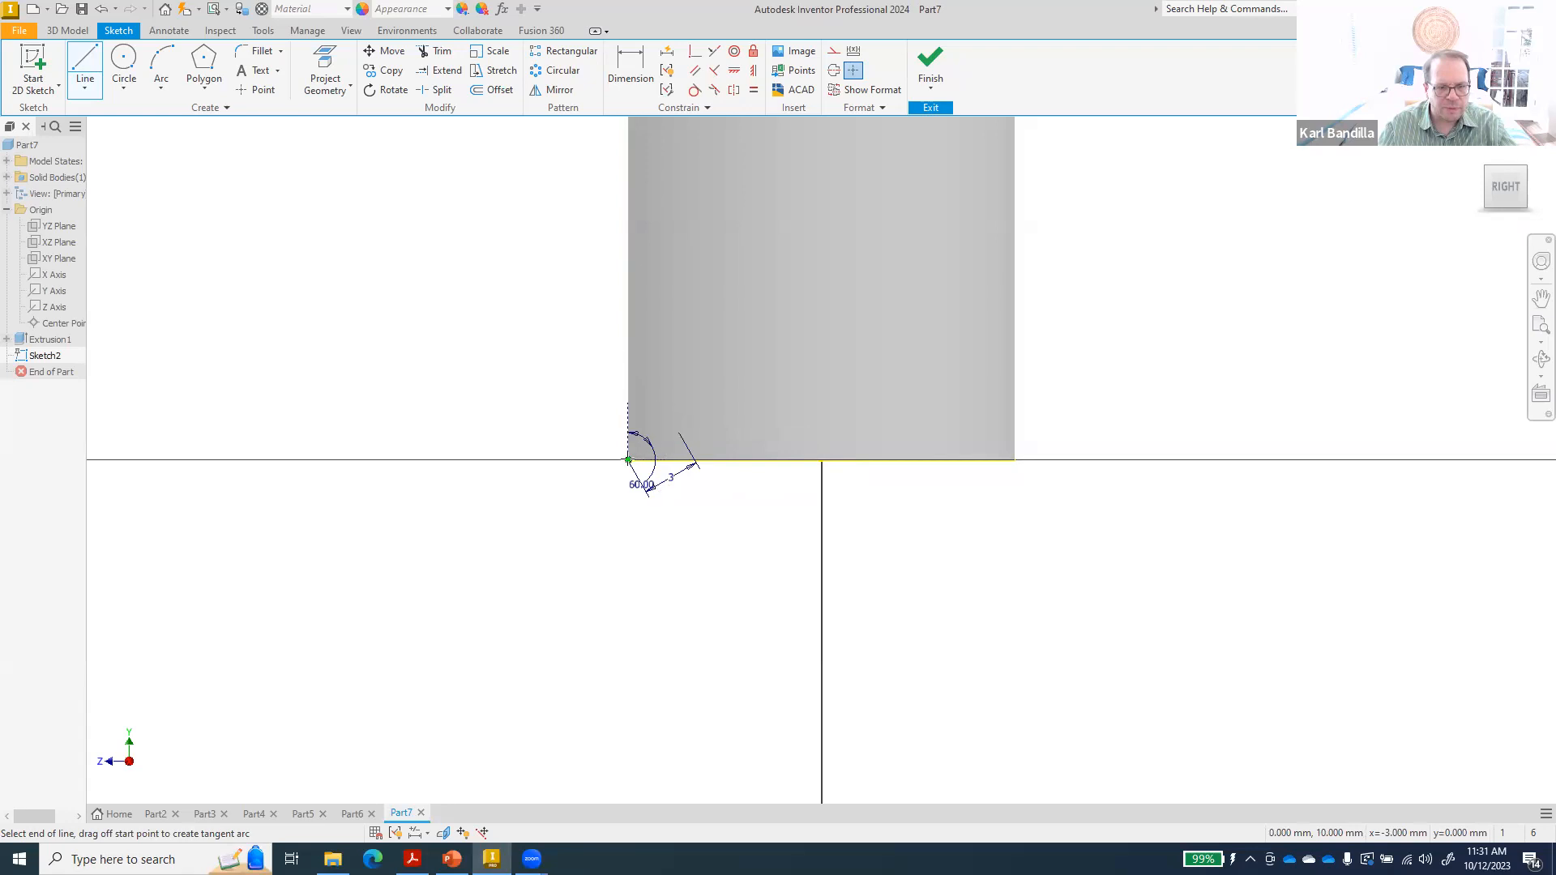
pyautogui.click(931, 61)
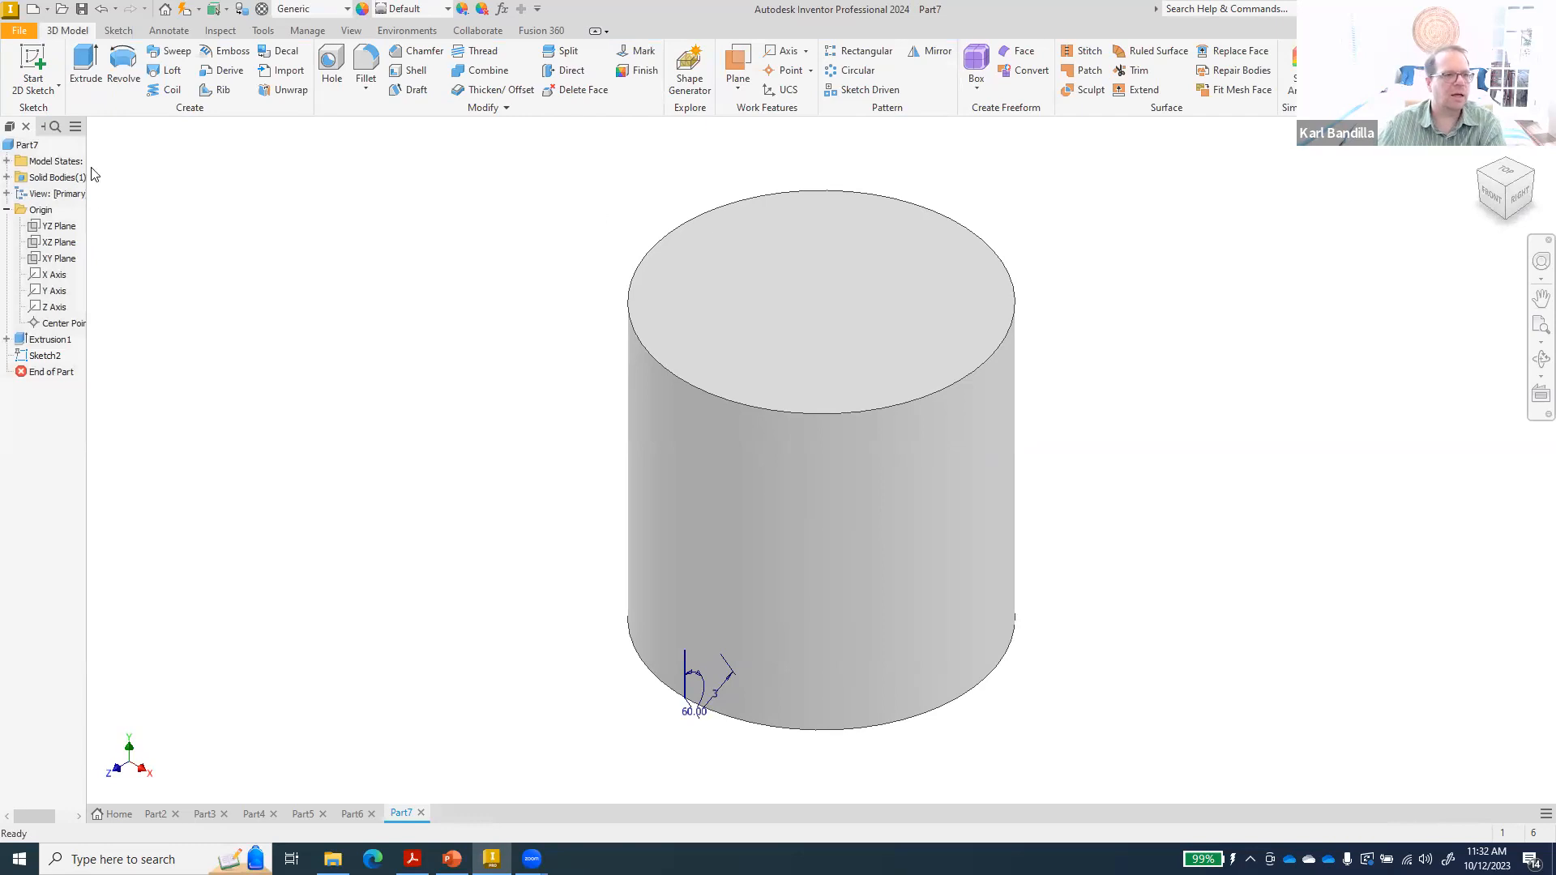
# - Reopen the triangle sketch on the cylinder, draw a line across its open upper side to close the profile, and finish the sketch
pyautogui.click(165, 90)
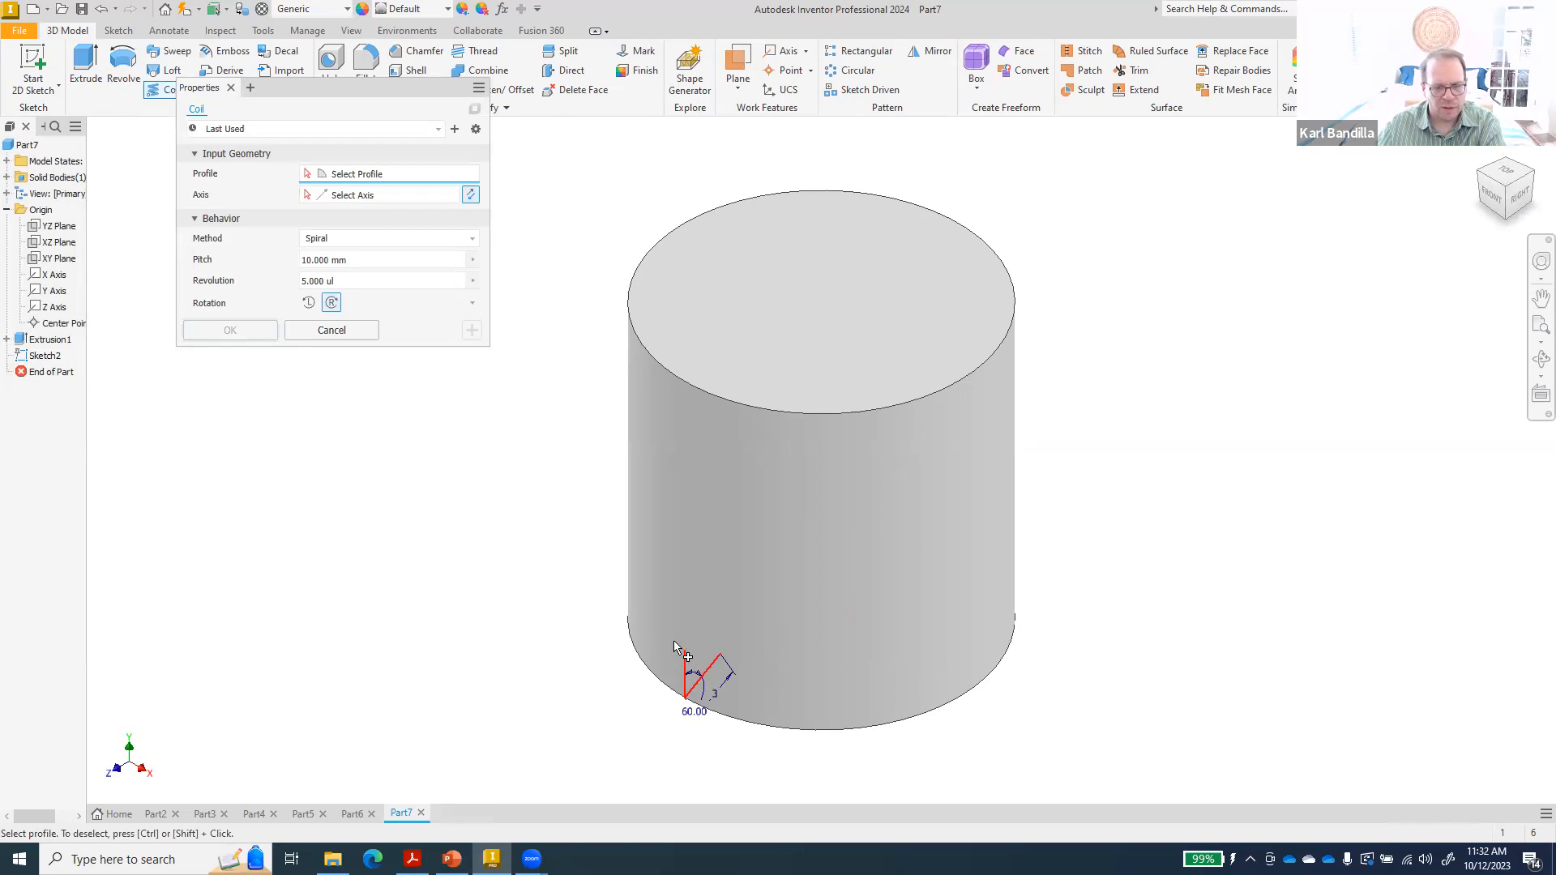
pyautogui.click(332, 330)
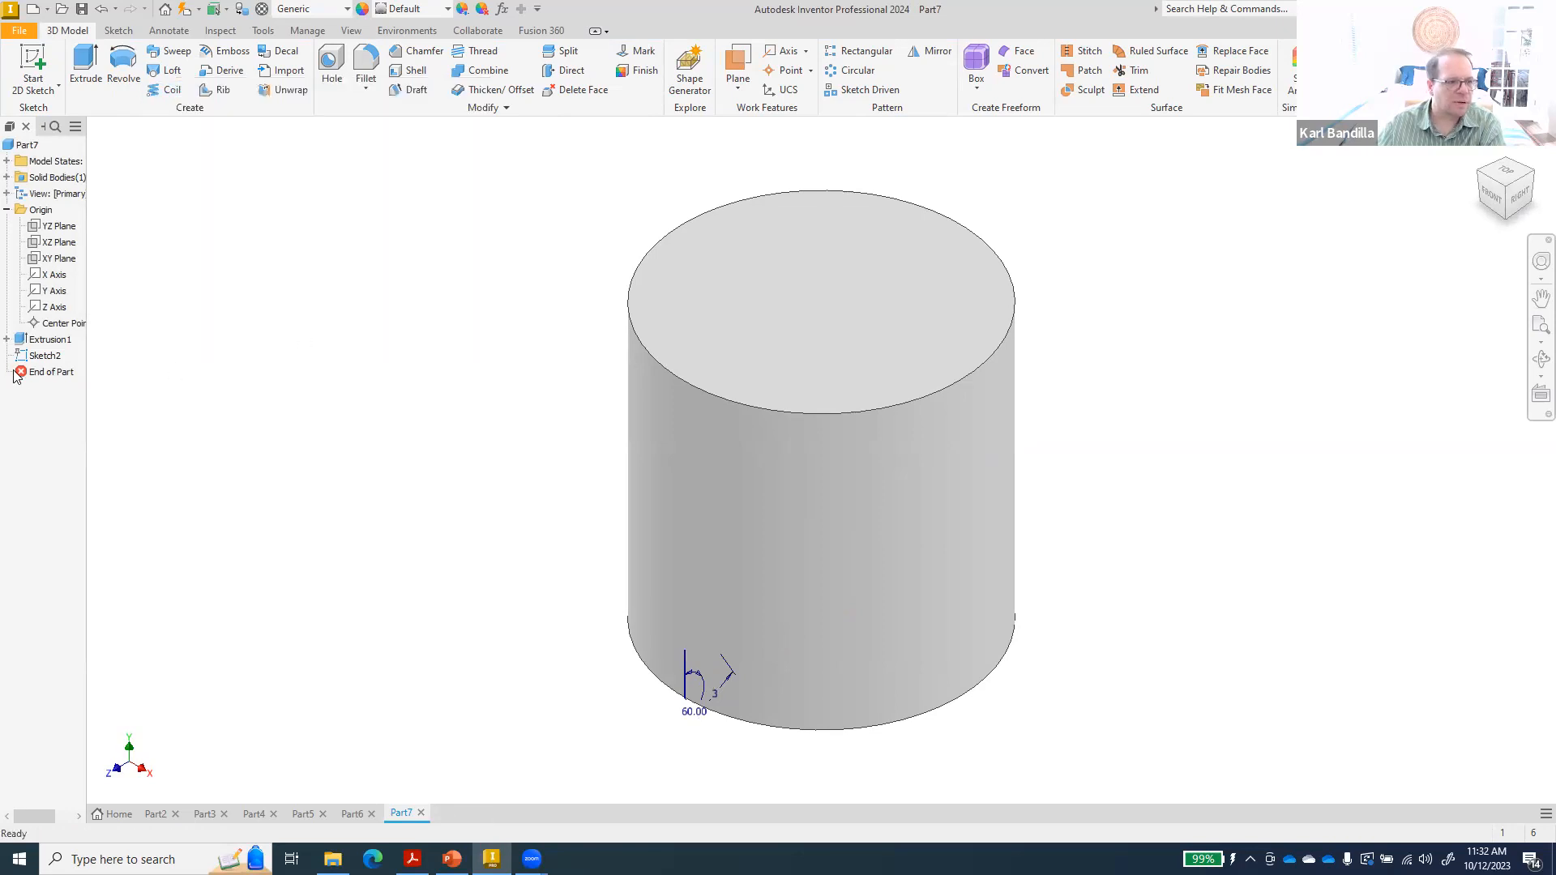
pyautogui.rightClick(44, 356)
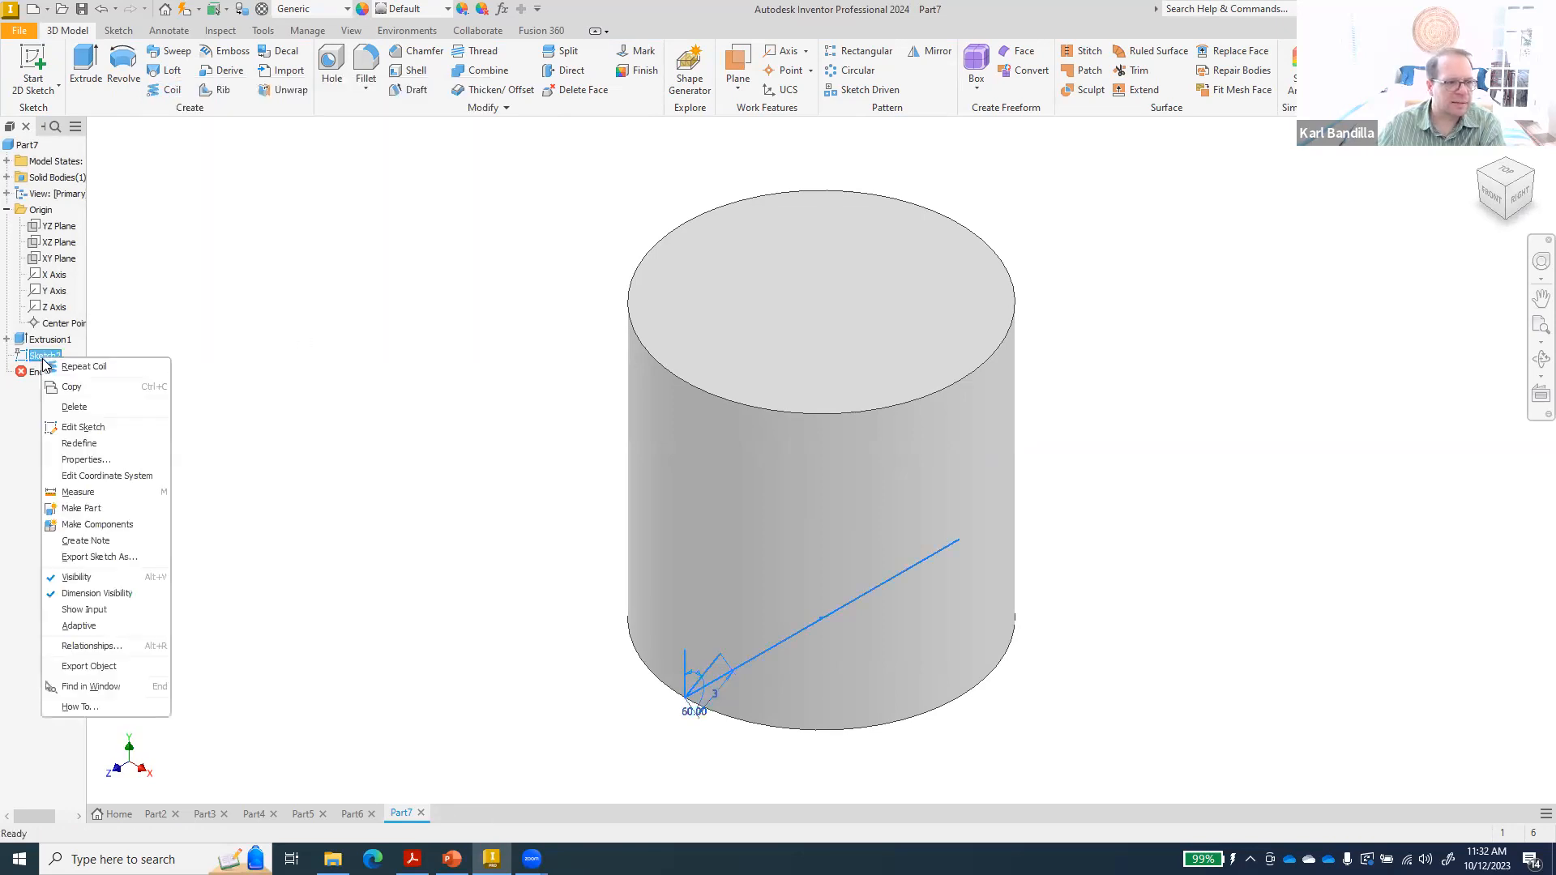
pyautogui.click(110, 428)
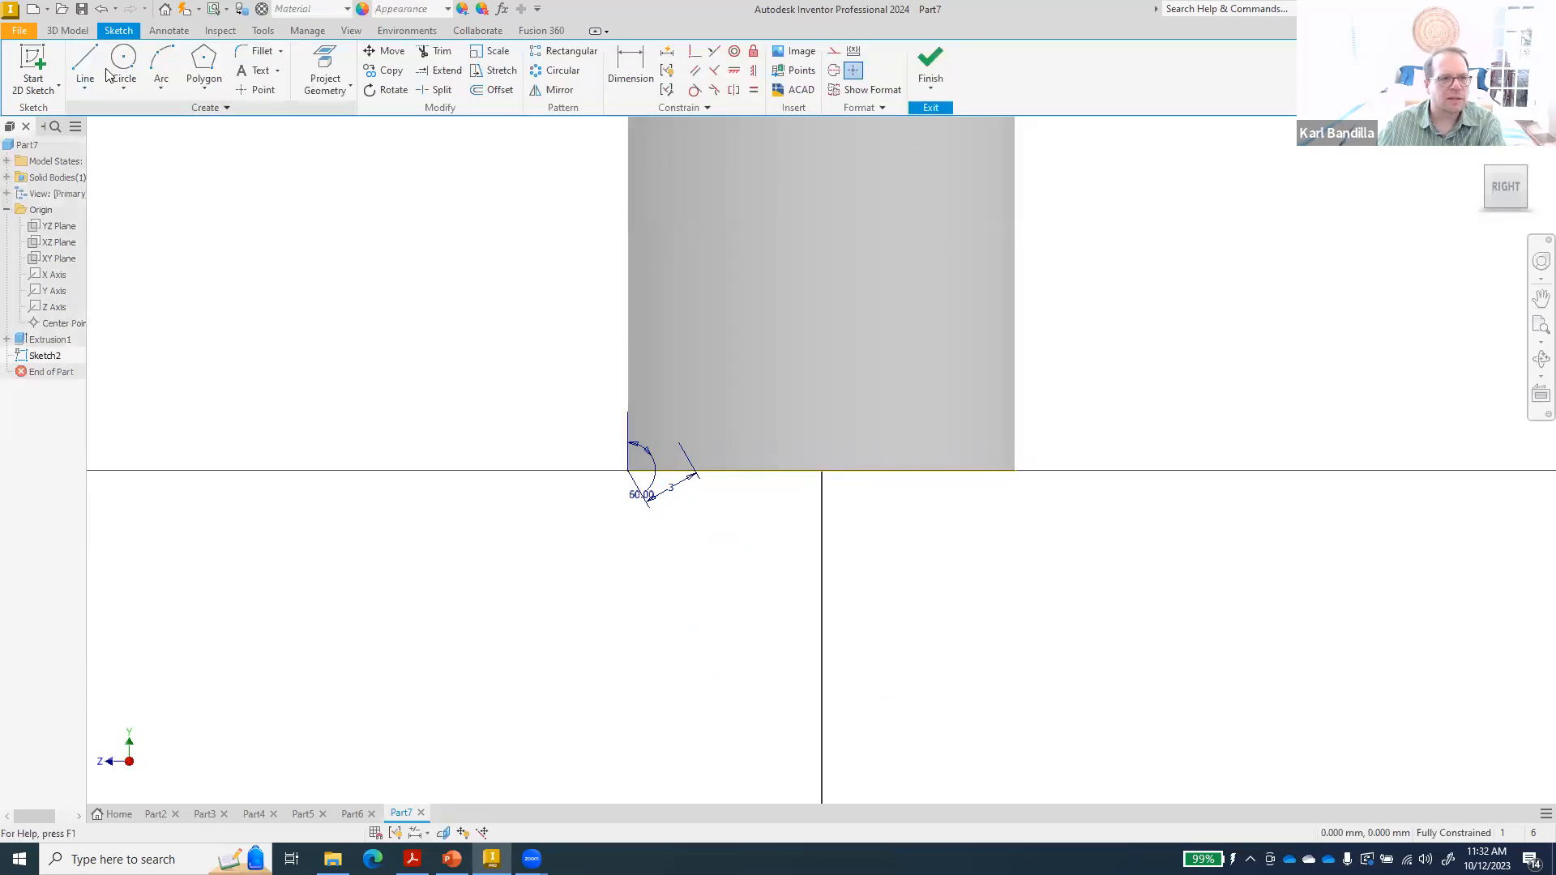
pyautogui.click(81, 65)
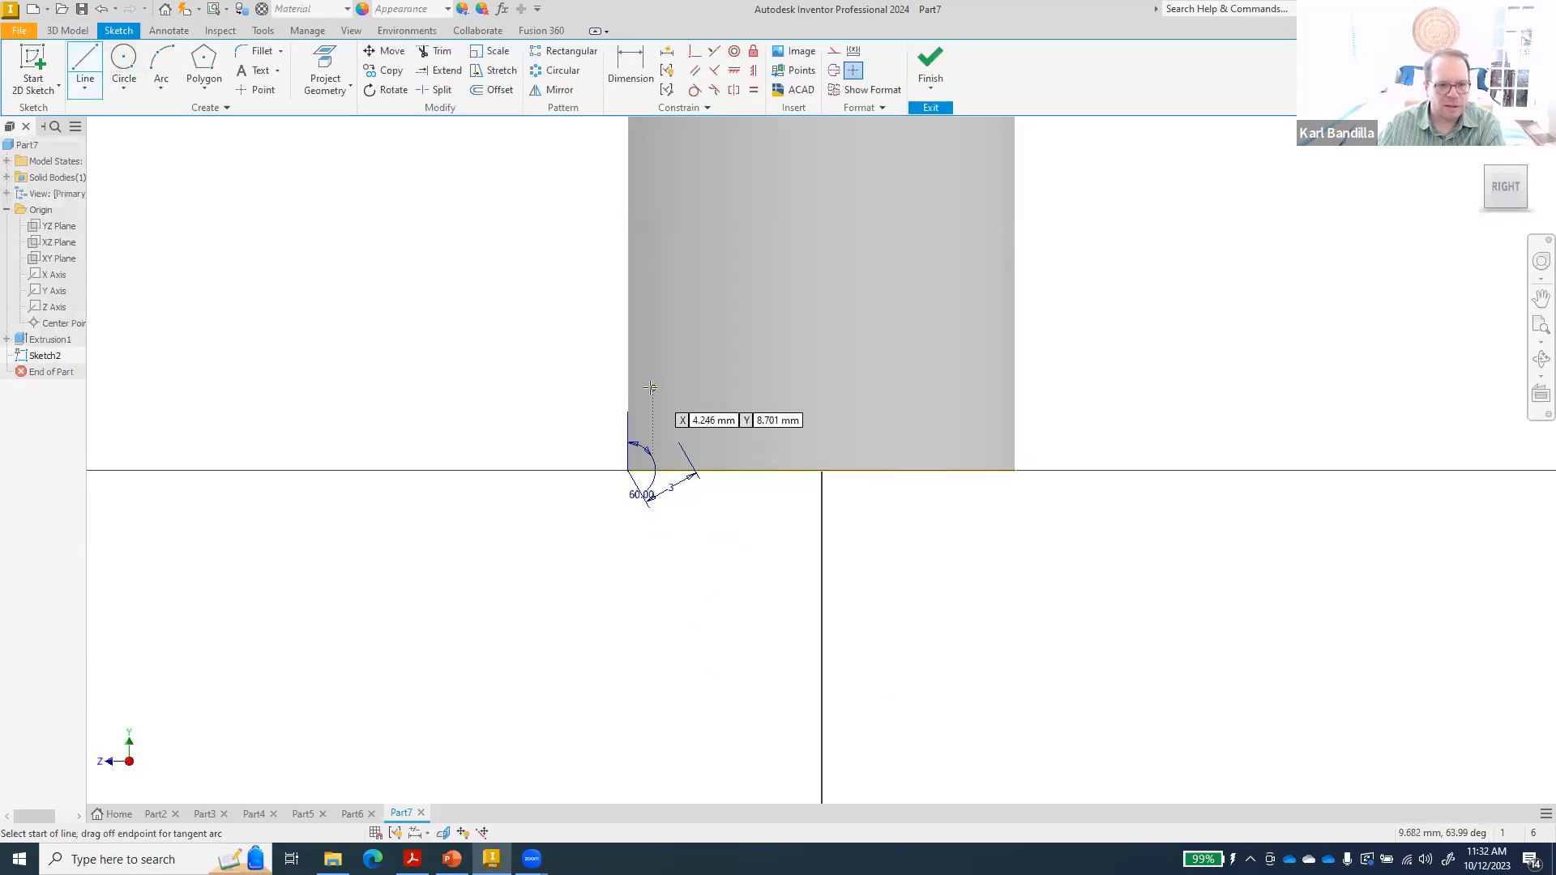
pyautogui.click(629, 413)
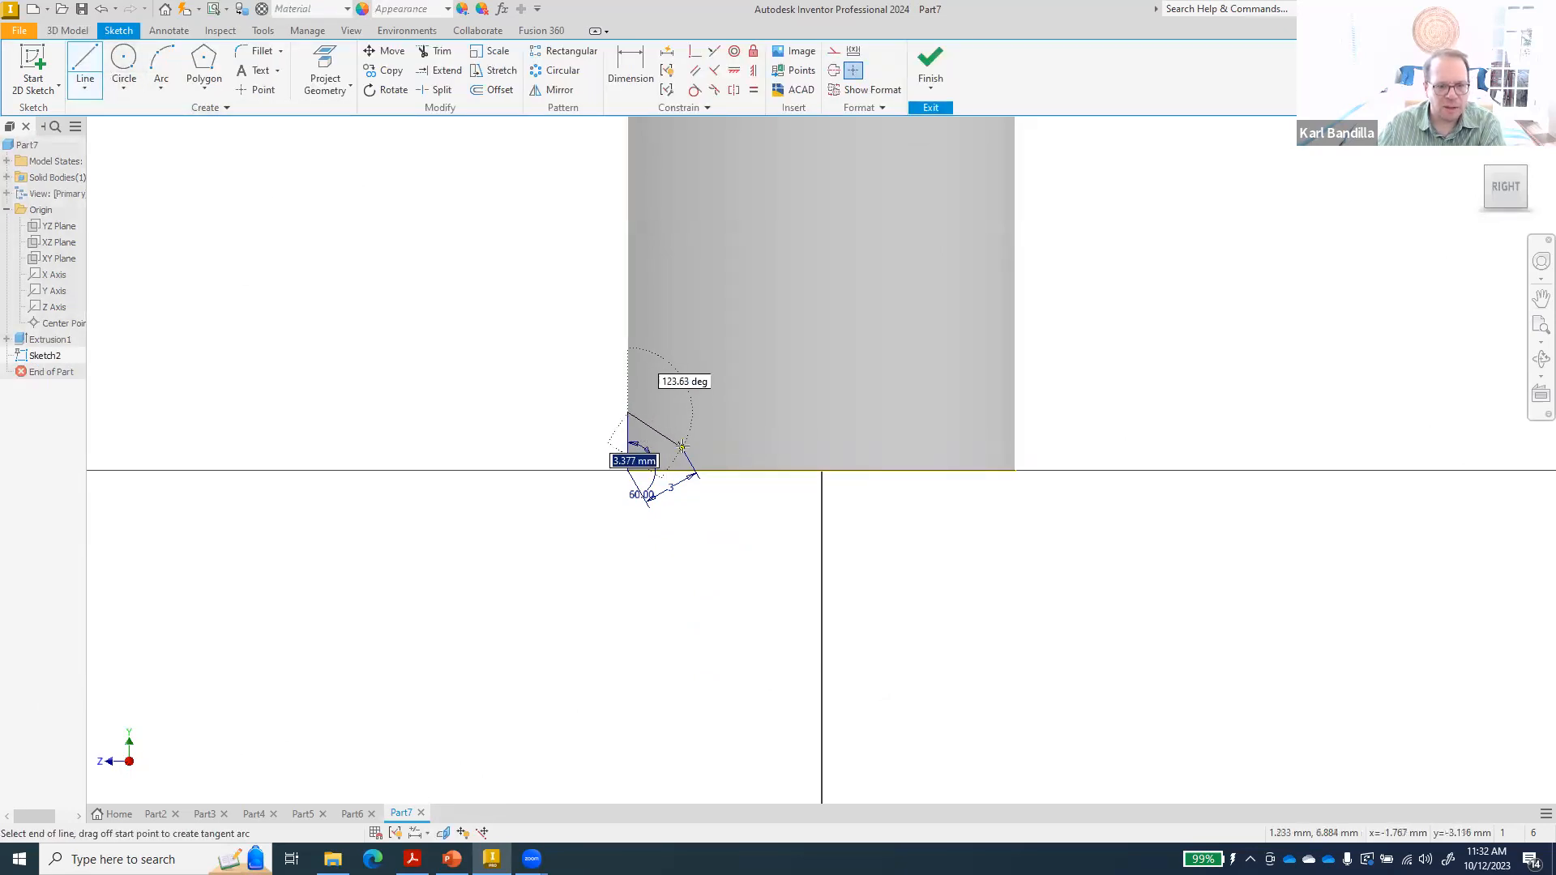
pyautogui.press('Escape')
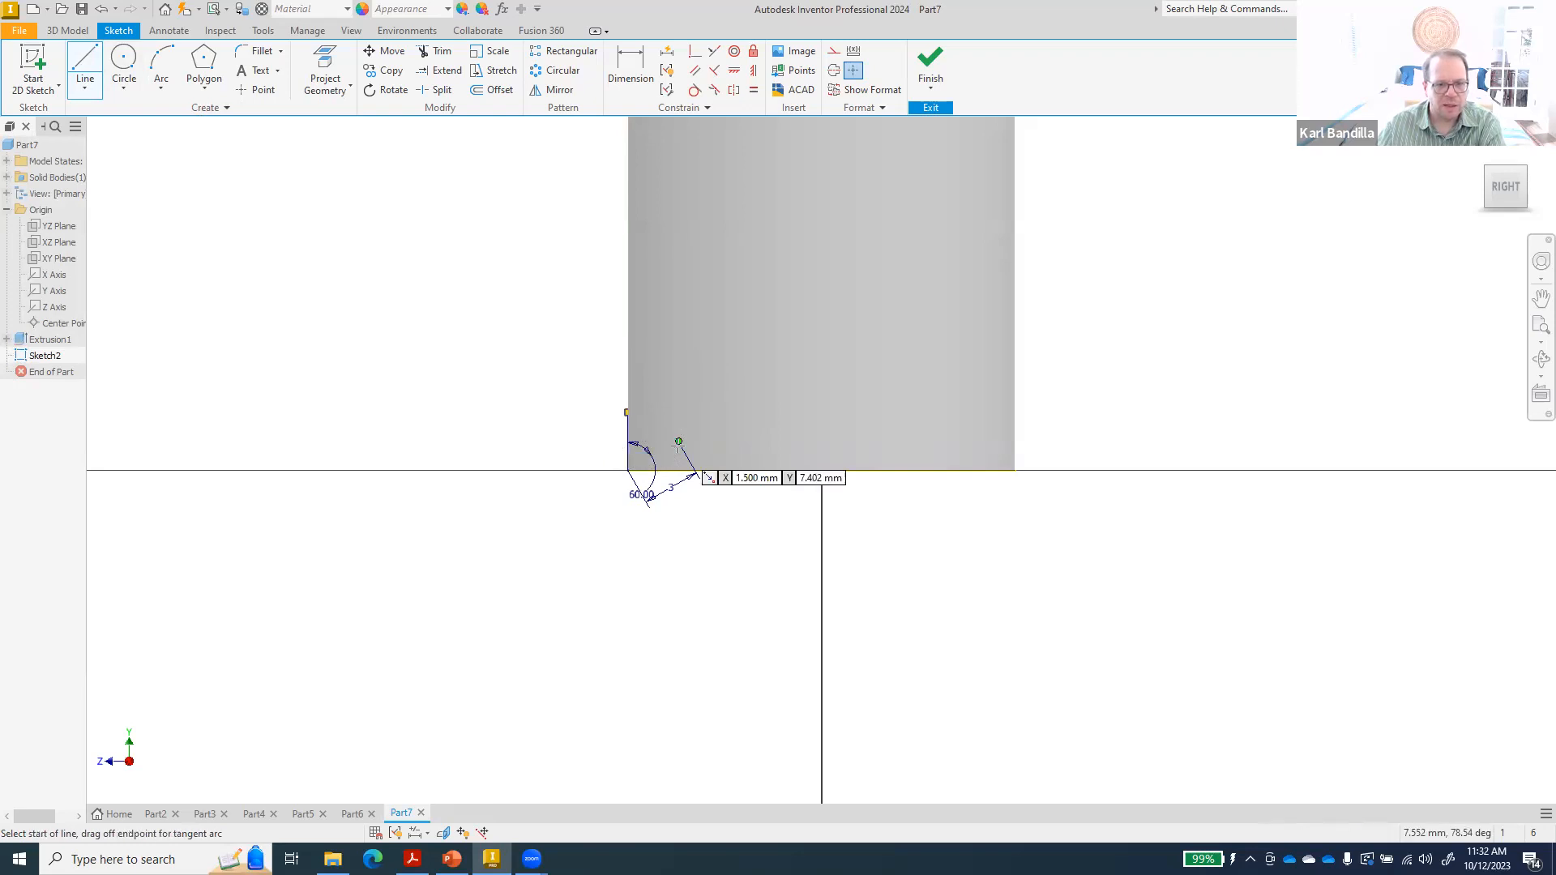
pyautogui.click(929, 64)
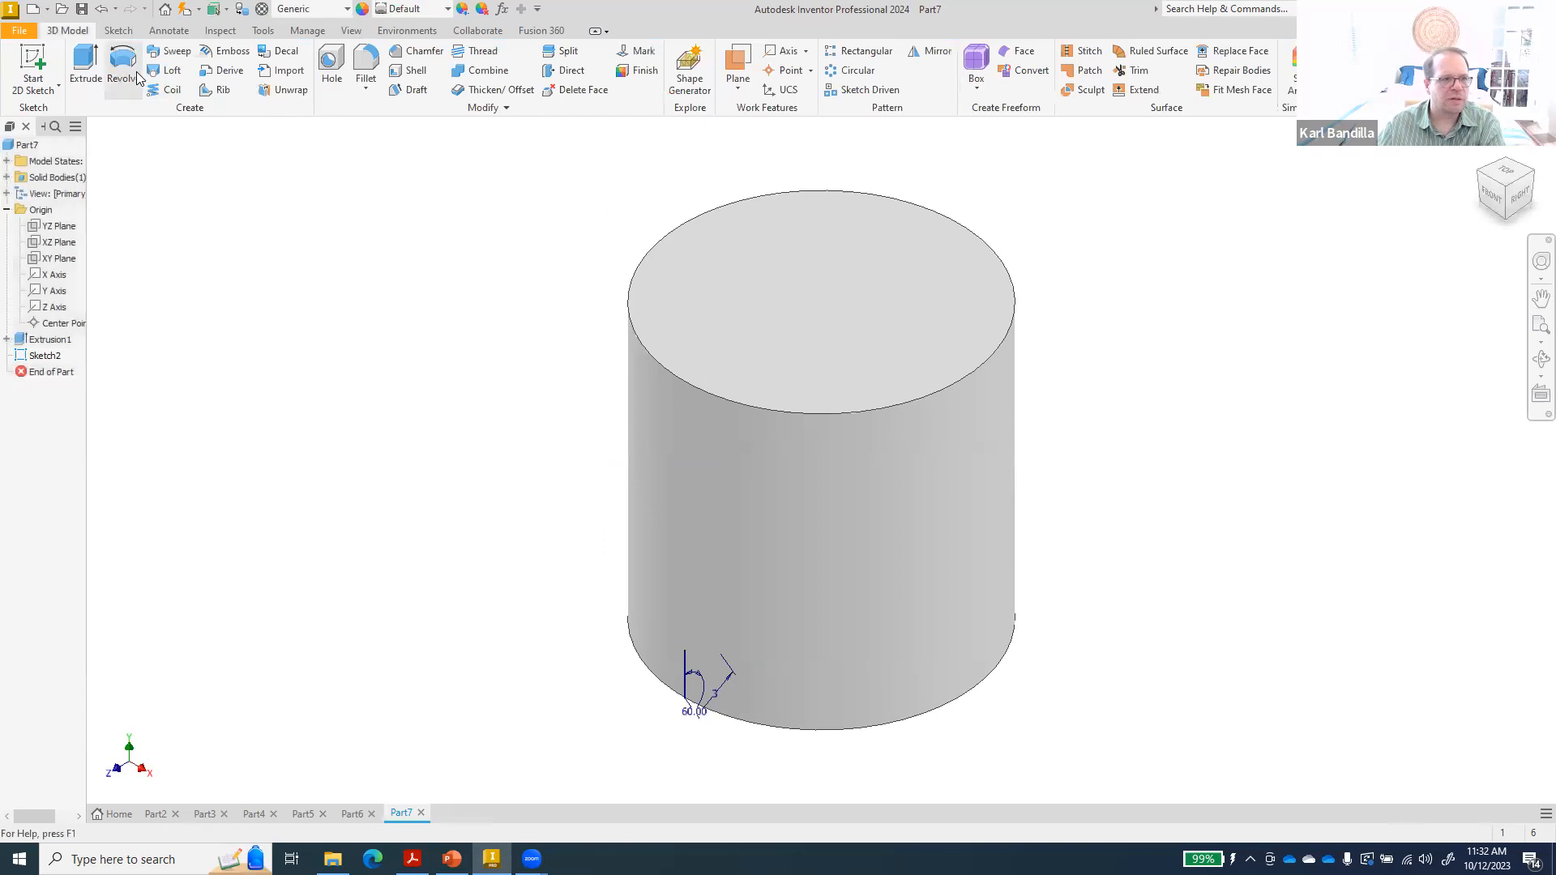
# - Create a work axis through the cylinder's center with the Through Revolved Face or Feature option
pyautogui.click(166, 89)
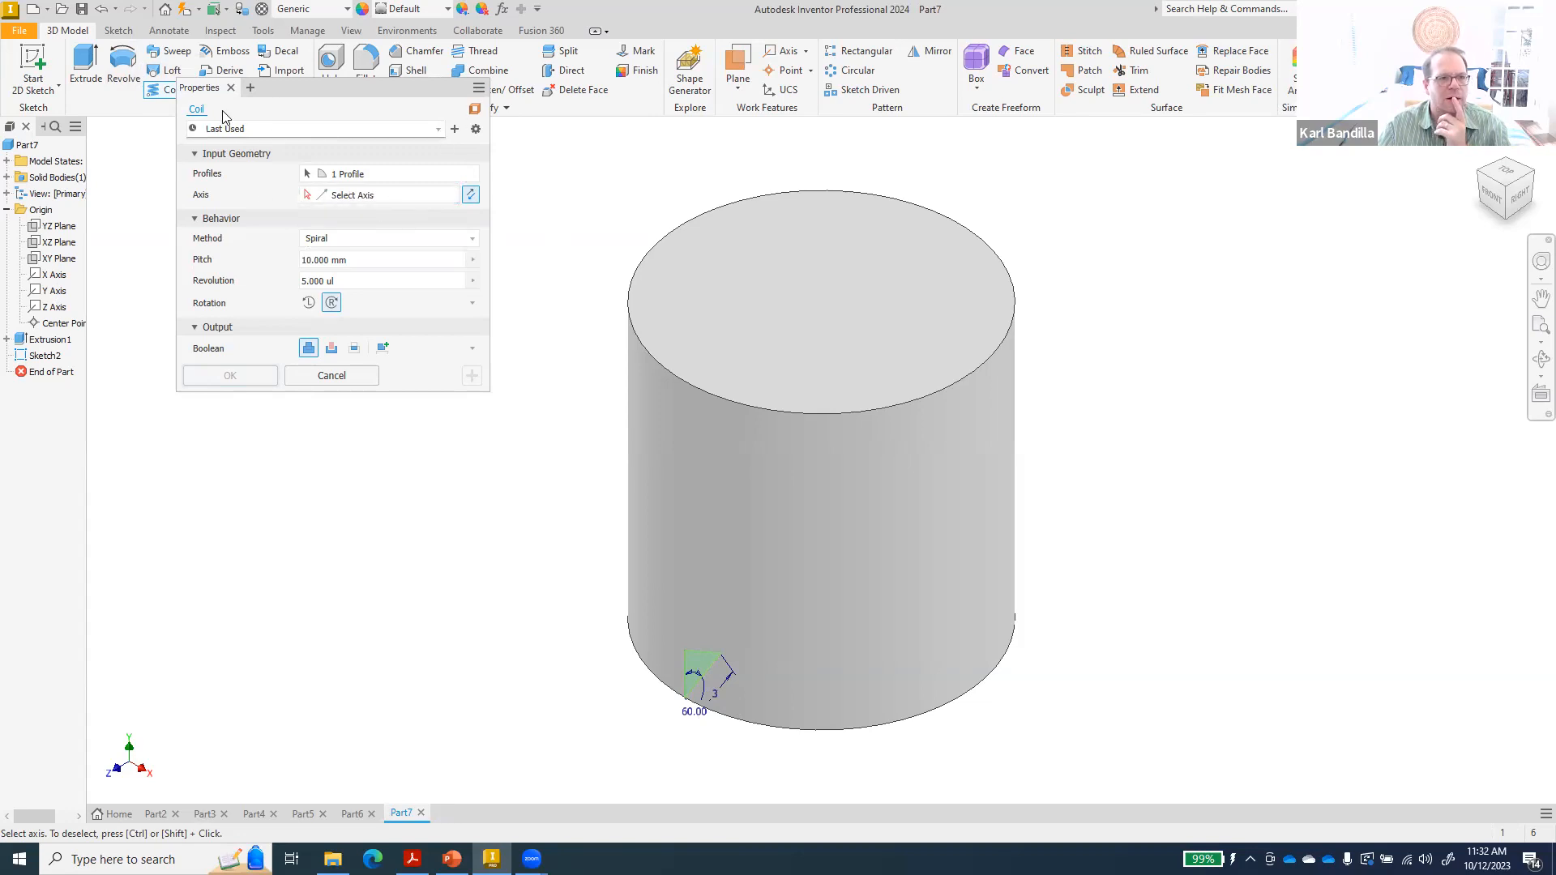
pyautogui.click(340, 379)
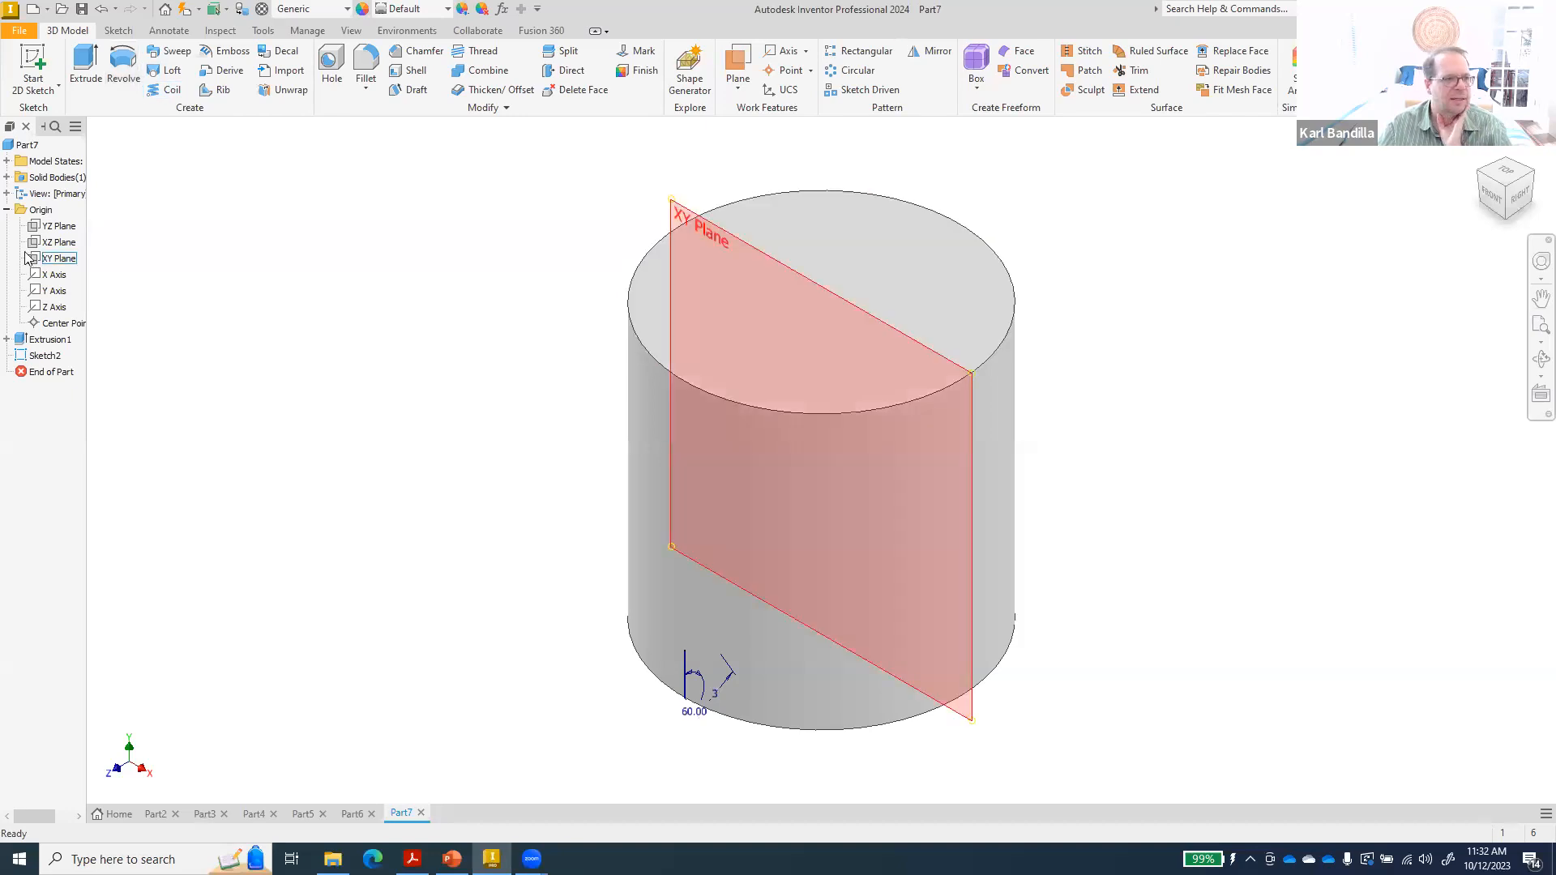
pyautogui.click(786, 53)
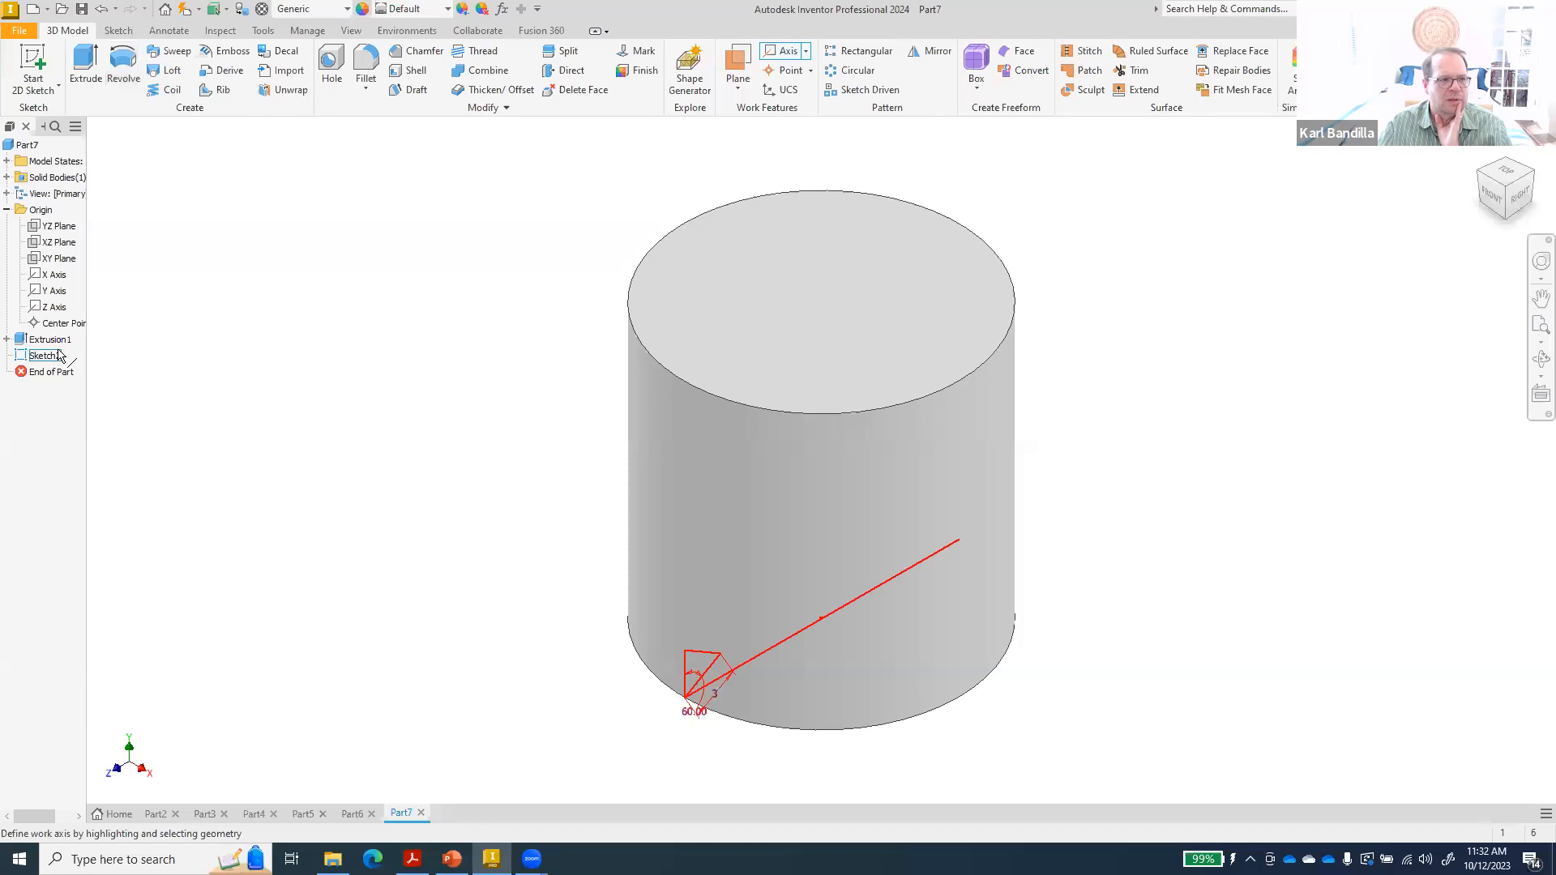
pyautogui.click(806, 52)
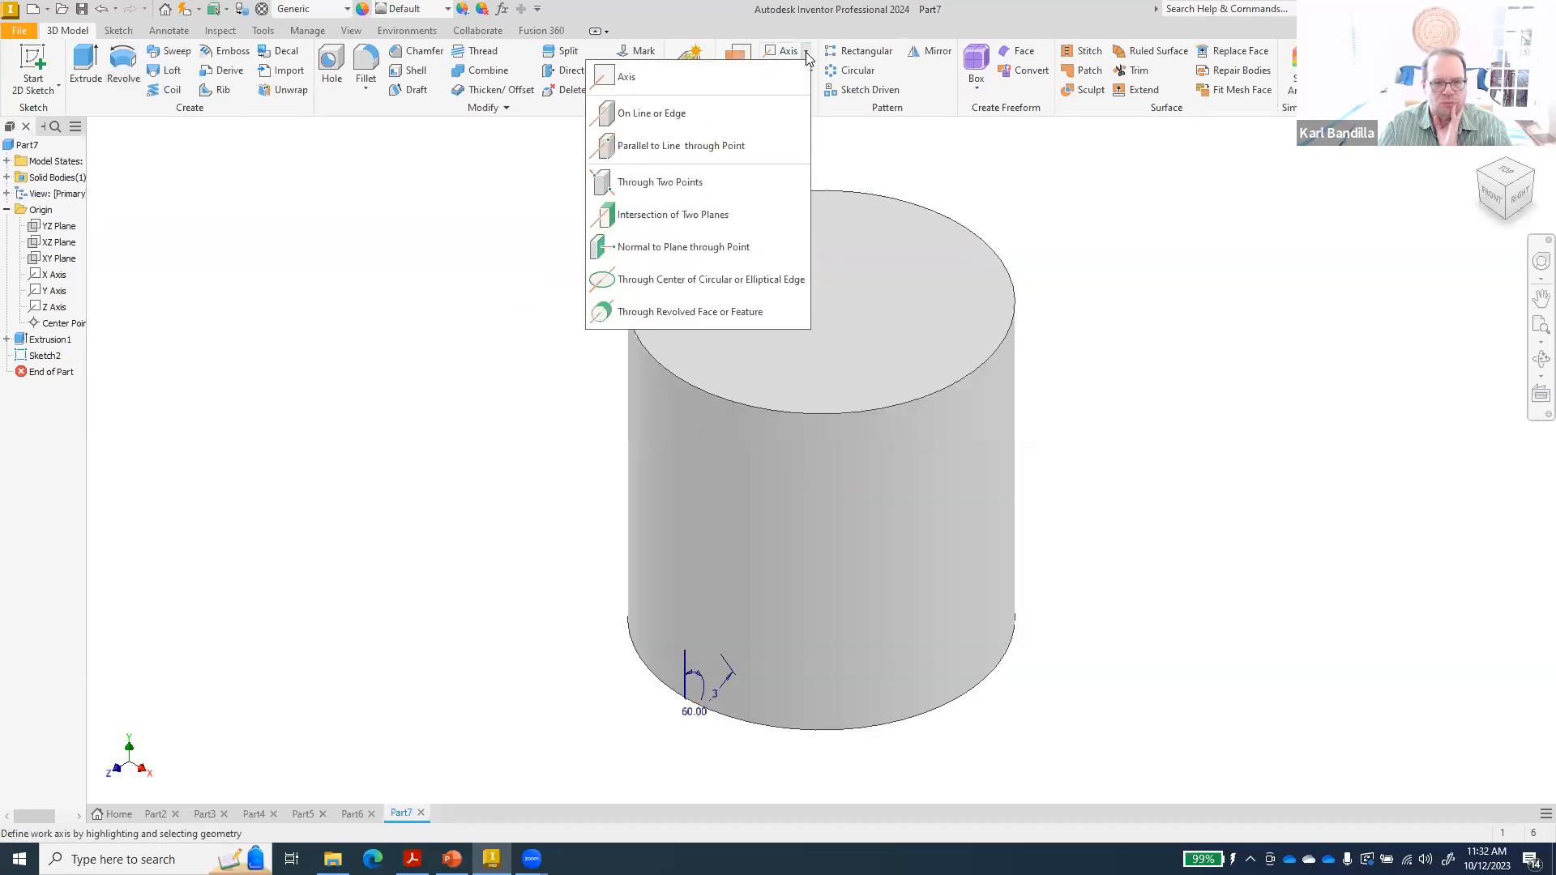
pyautogui.click(725, 311)
pyautogui.click(822, 292)
pyautogui.press('Escape')
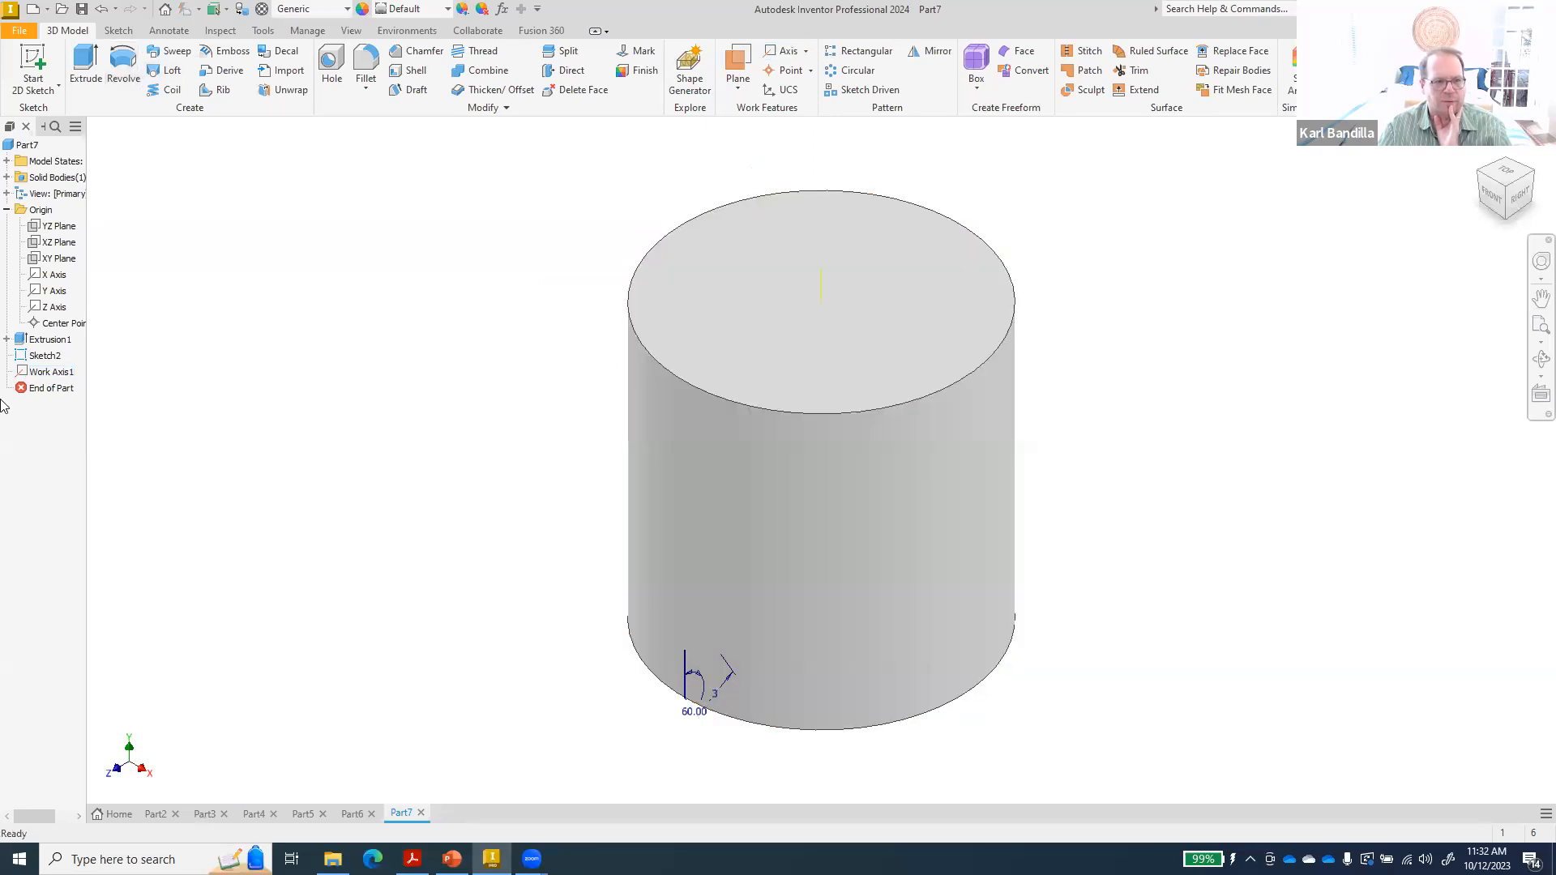
# - Set up a Pitch and Revolution coil of the triangular profile around the work axis with a 3 mm pitch
pyautogui.click(166, 90)
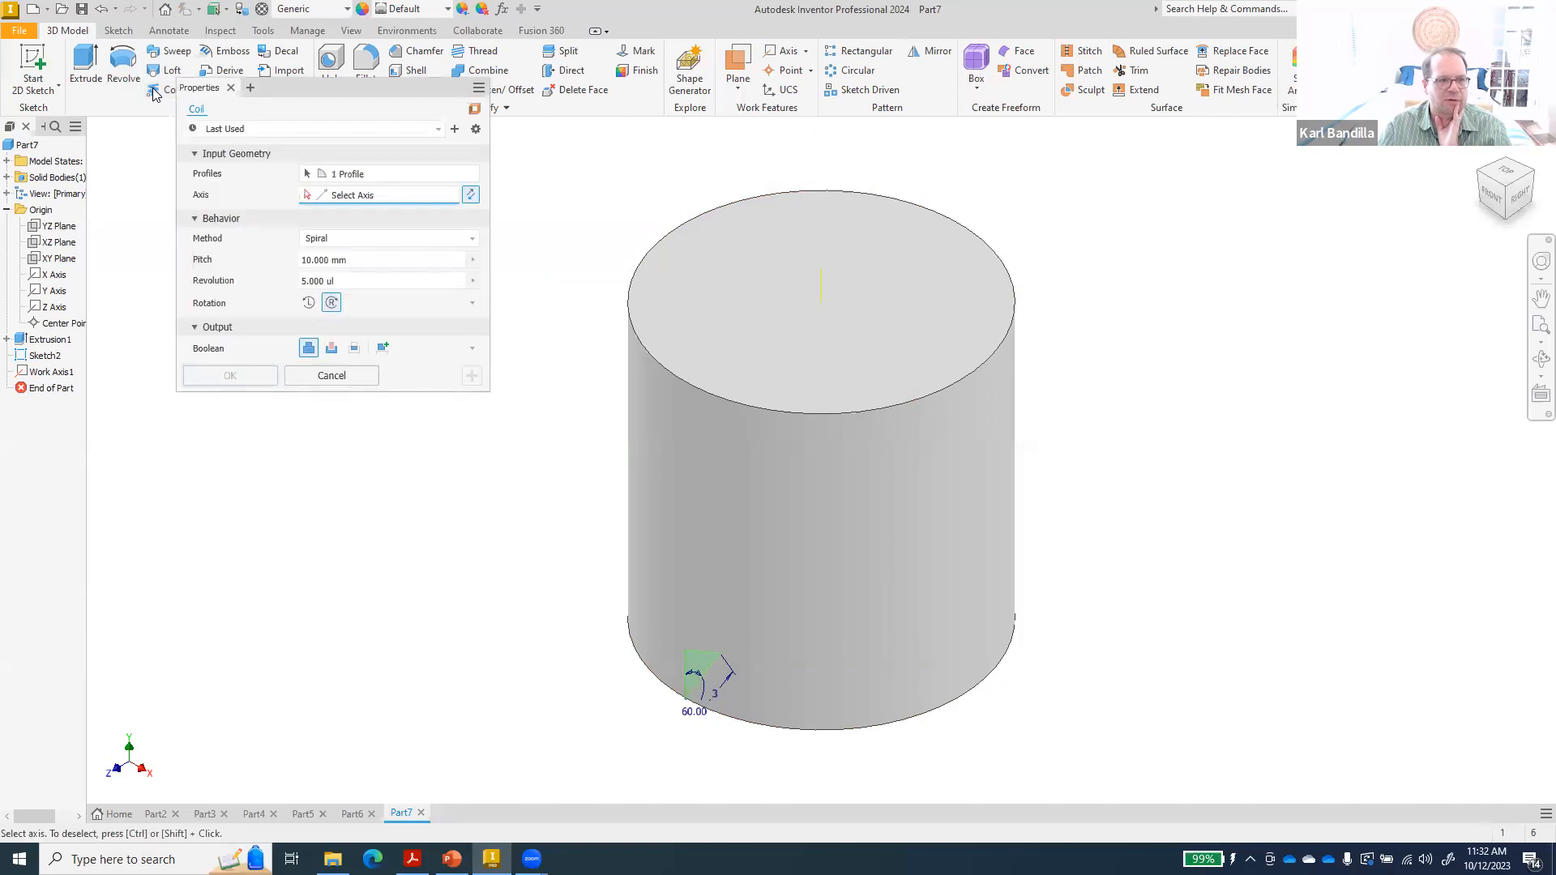
pyautogui.click(434, 238)
pyautogui.click(382, 256)
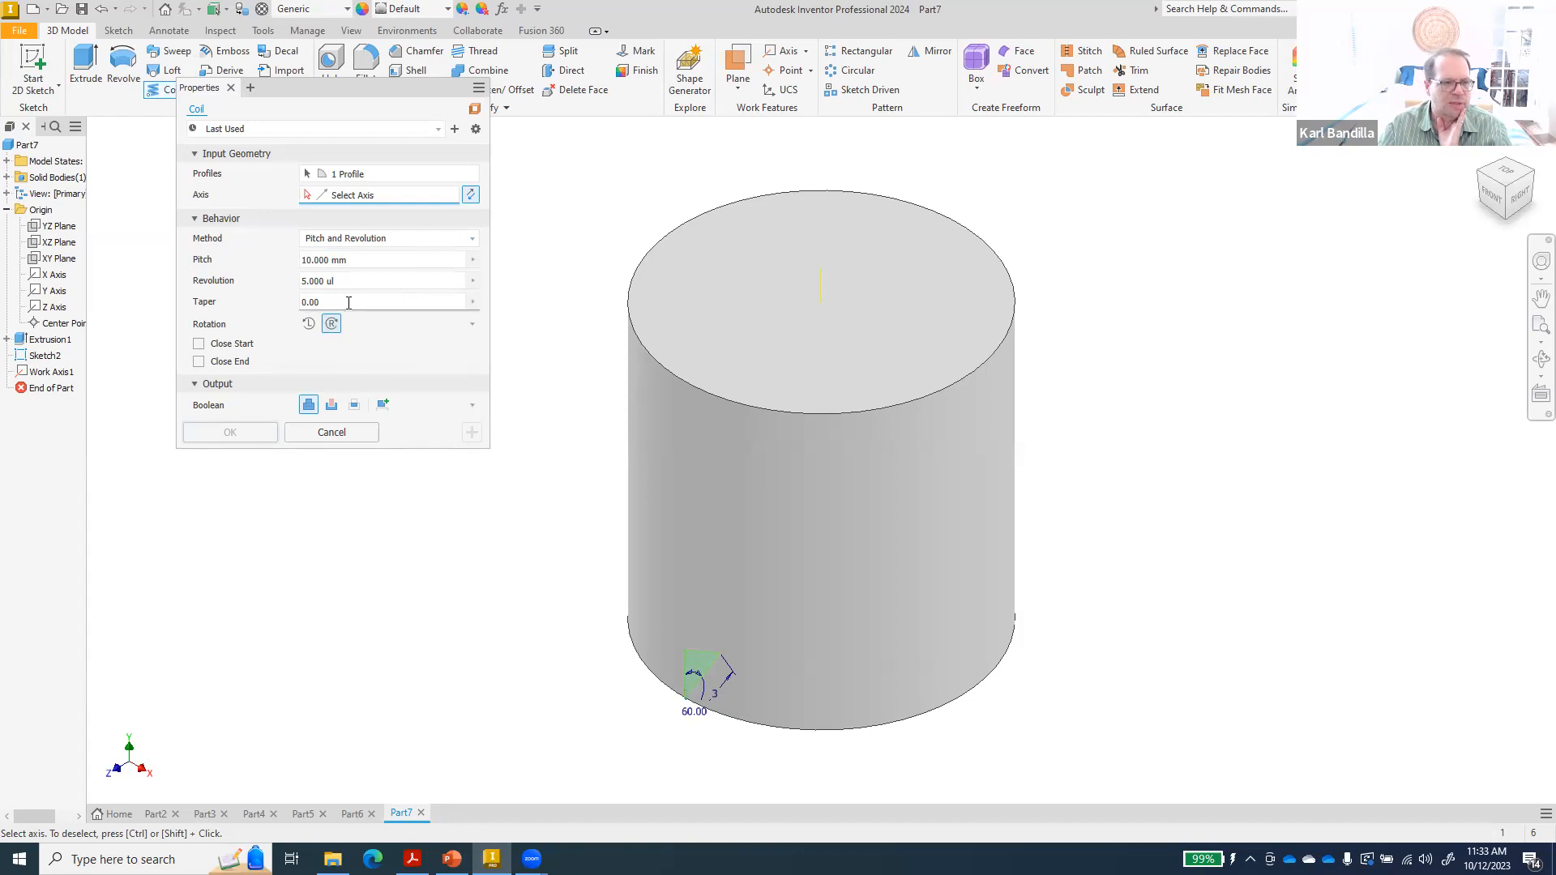
pyautogui.click(365, 261)
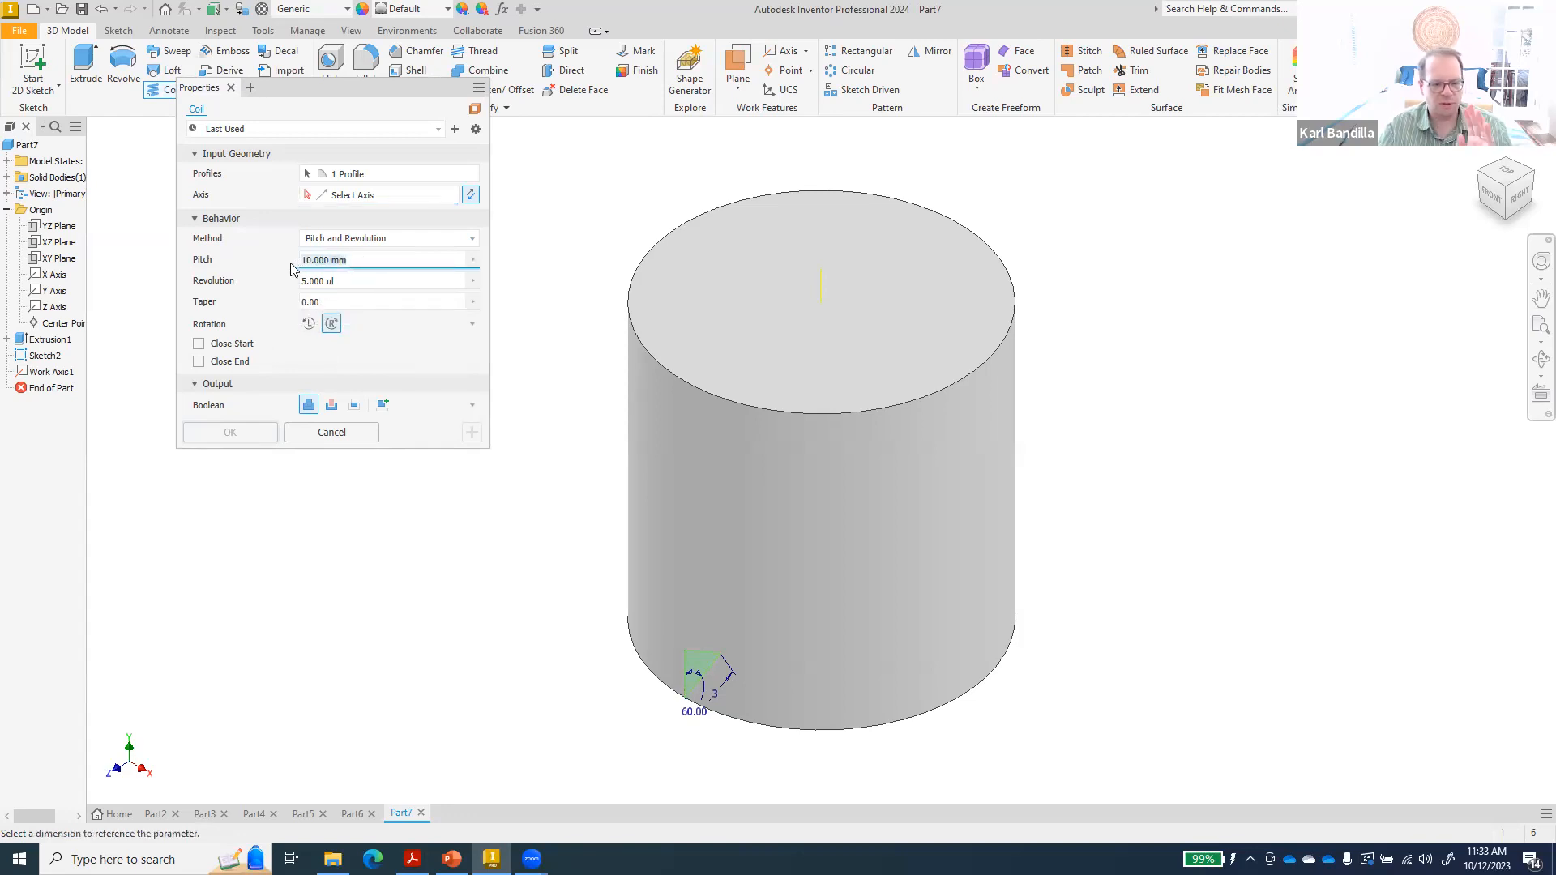
pyautogui.write('3')
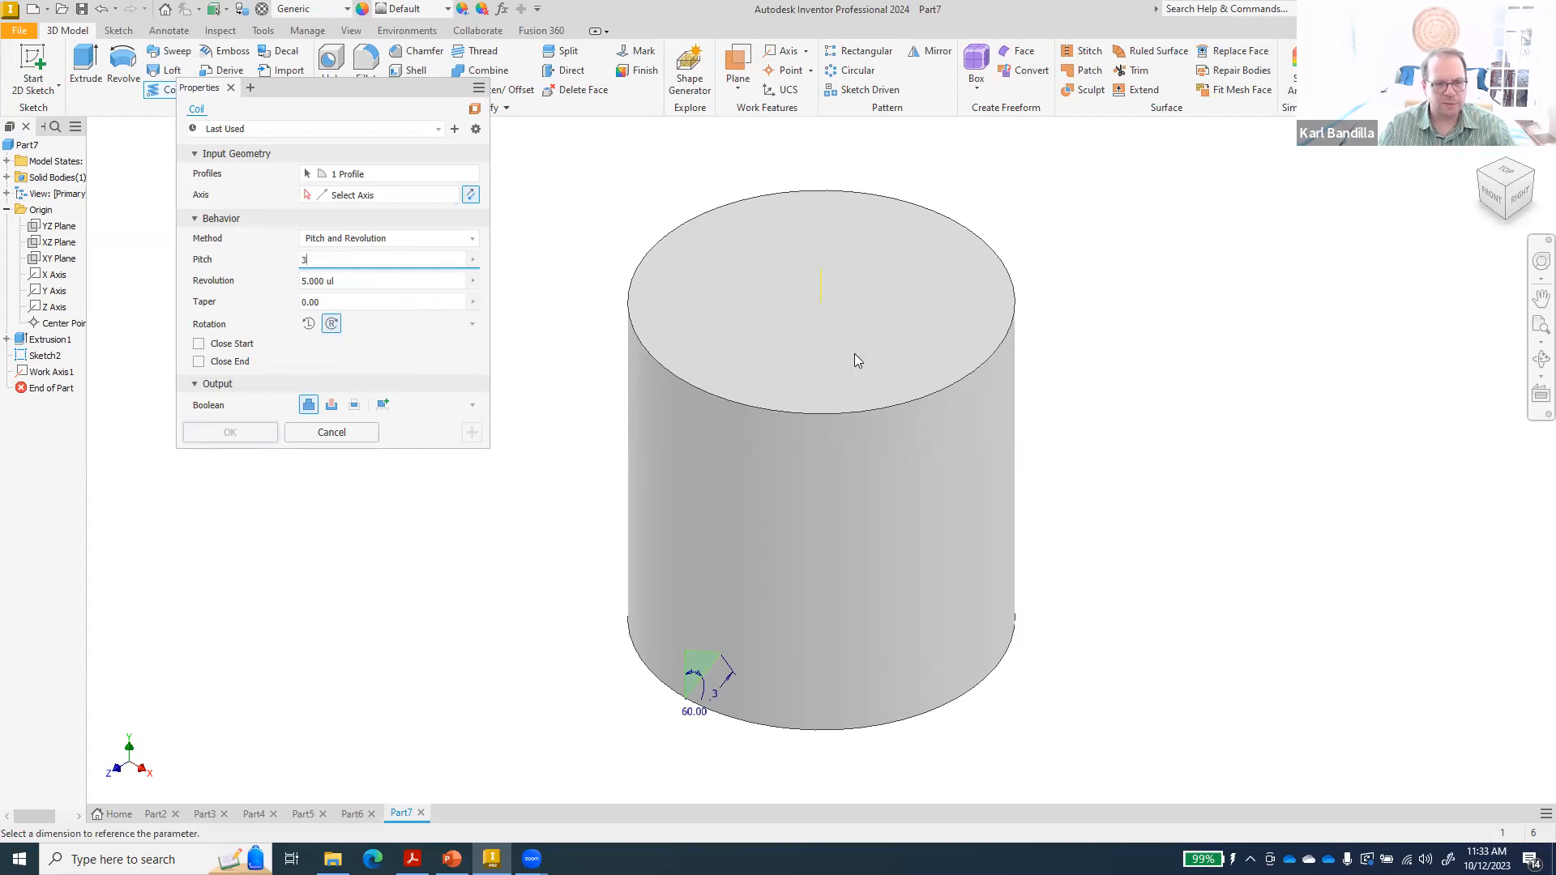
pyautogui.click(822, 306)
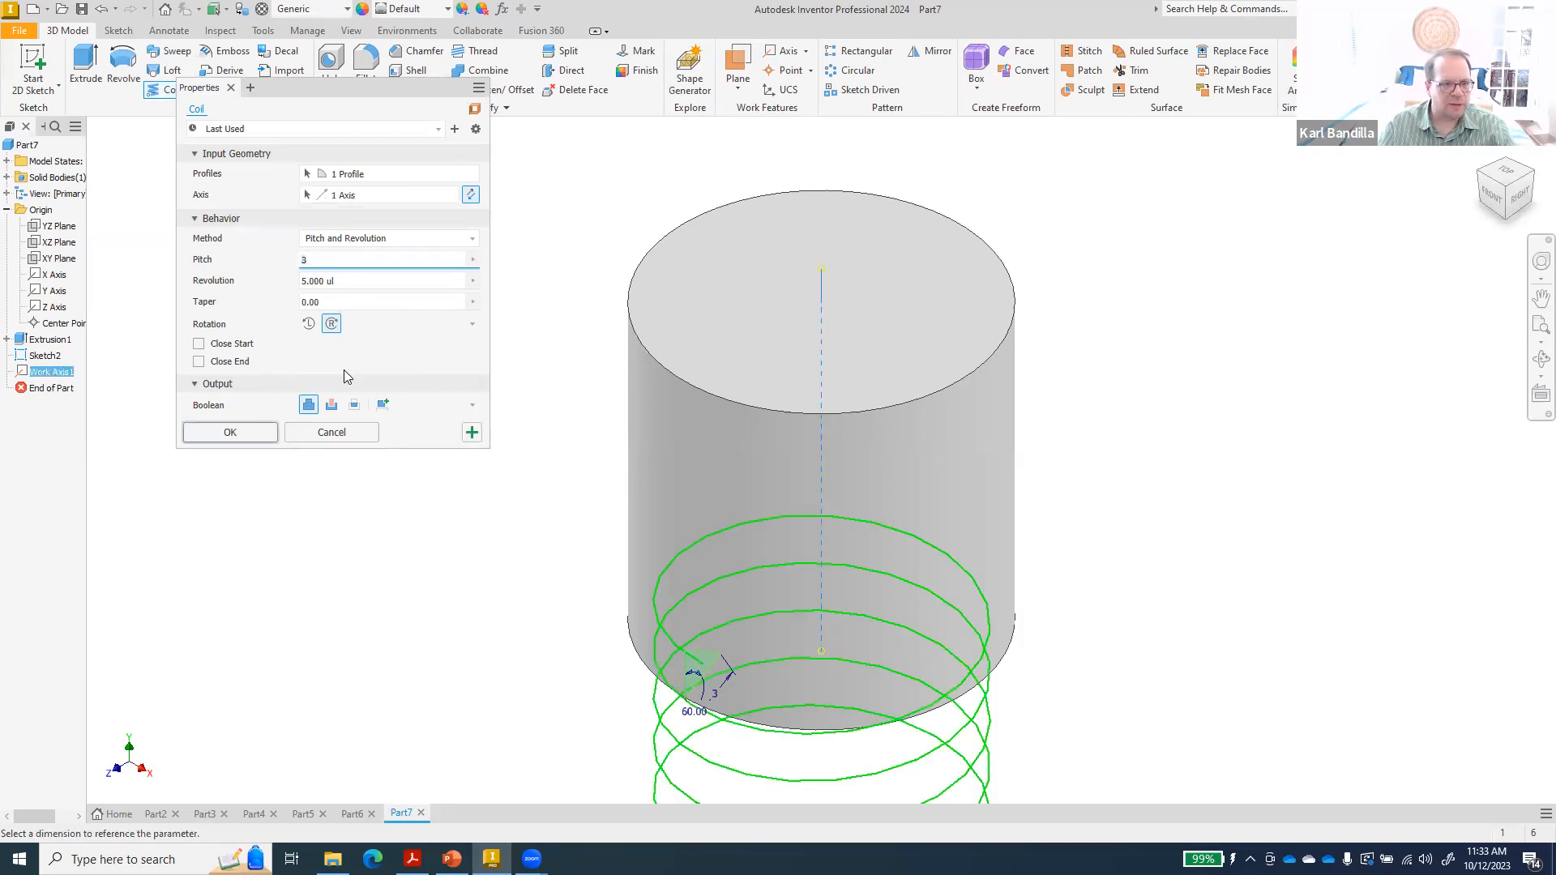
# - Reverse the coil's direction so it climbs the cylinder, and cut it from the solid to form a thread
pyautogui.click(470, 196)
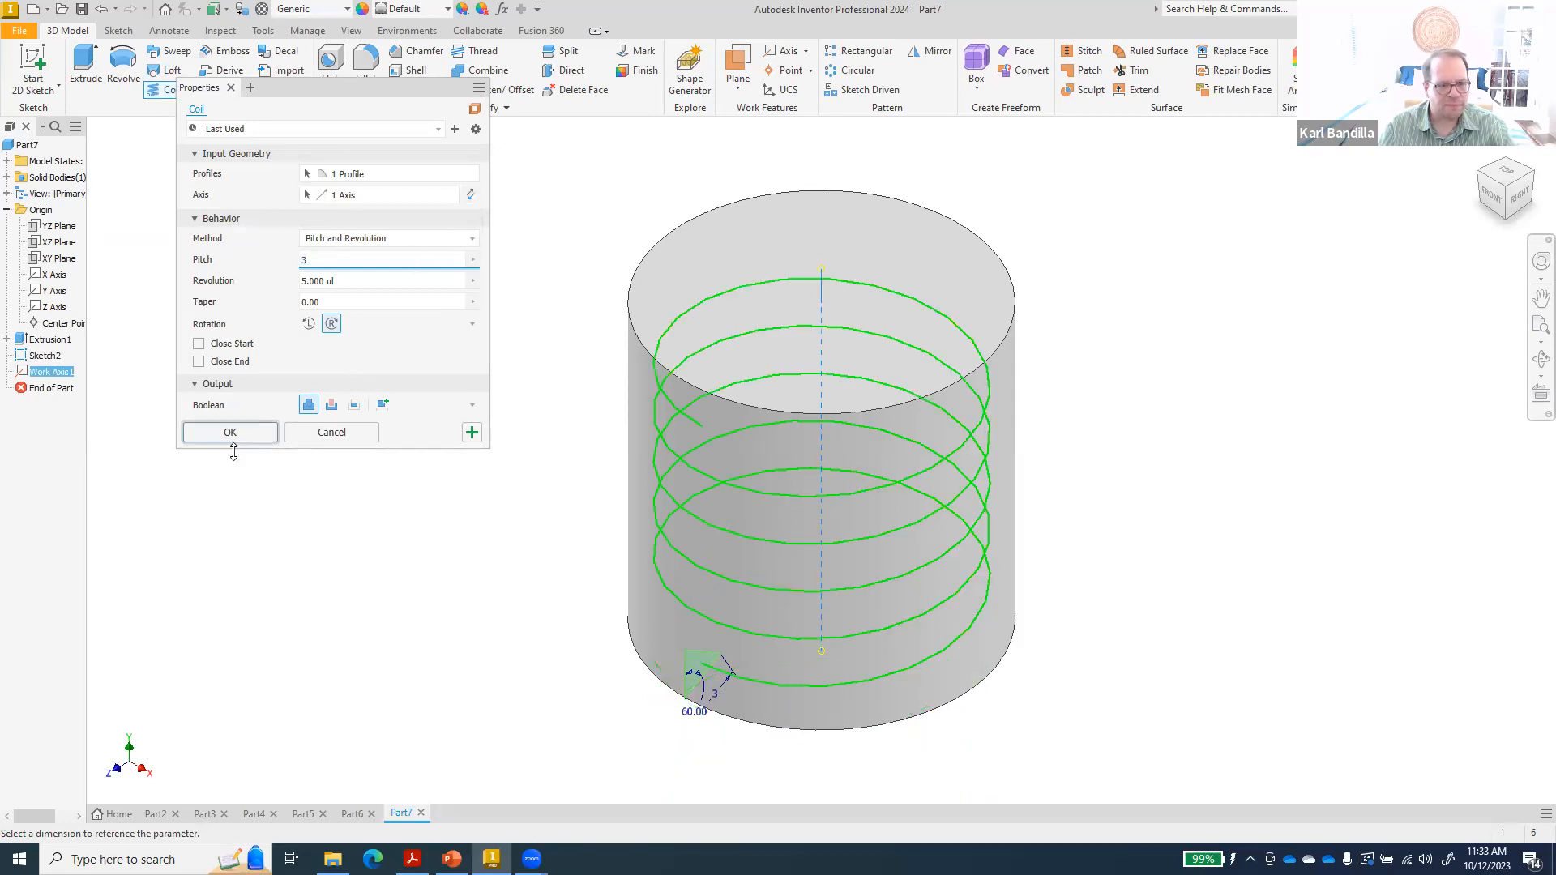
pyautogui.click(331, 405)
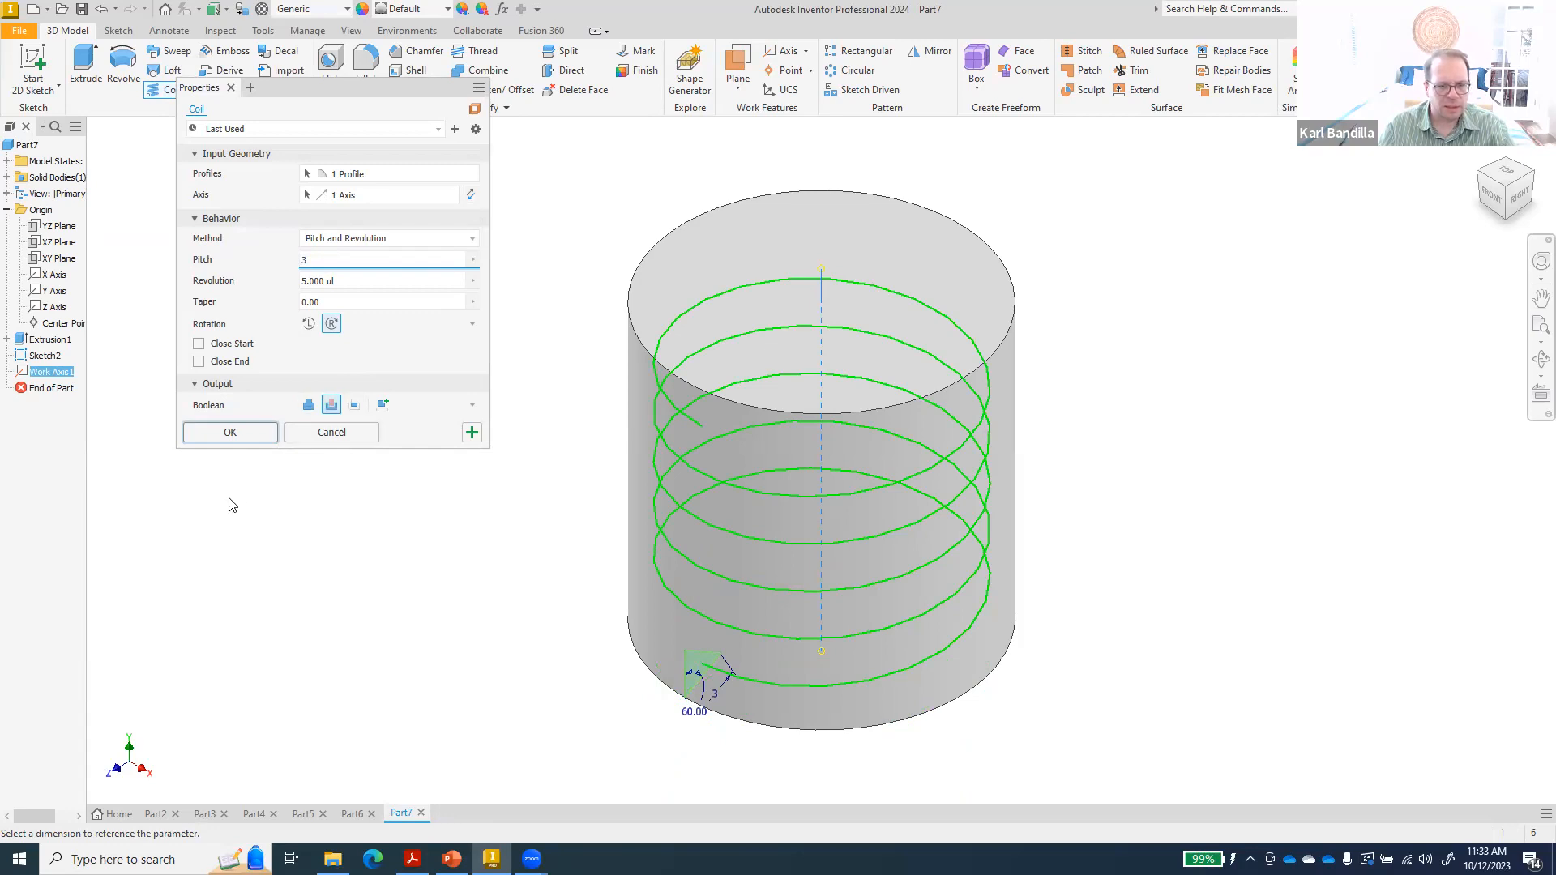
pyautogui.click(236, 435)
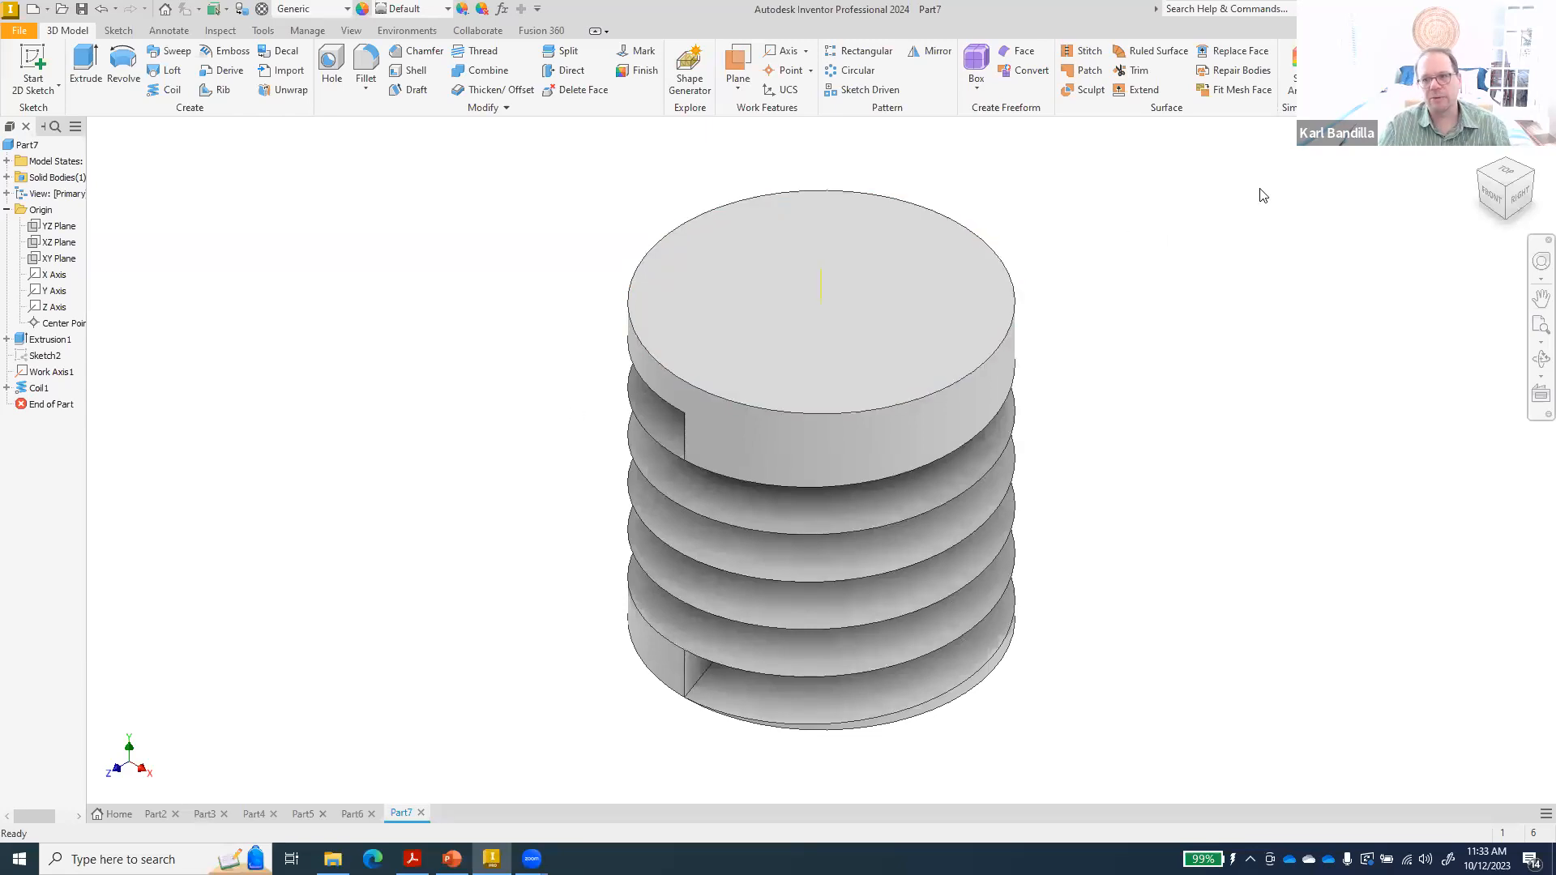
pyautogui.click(1521, 201)
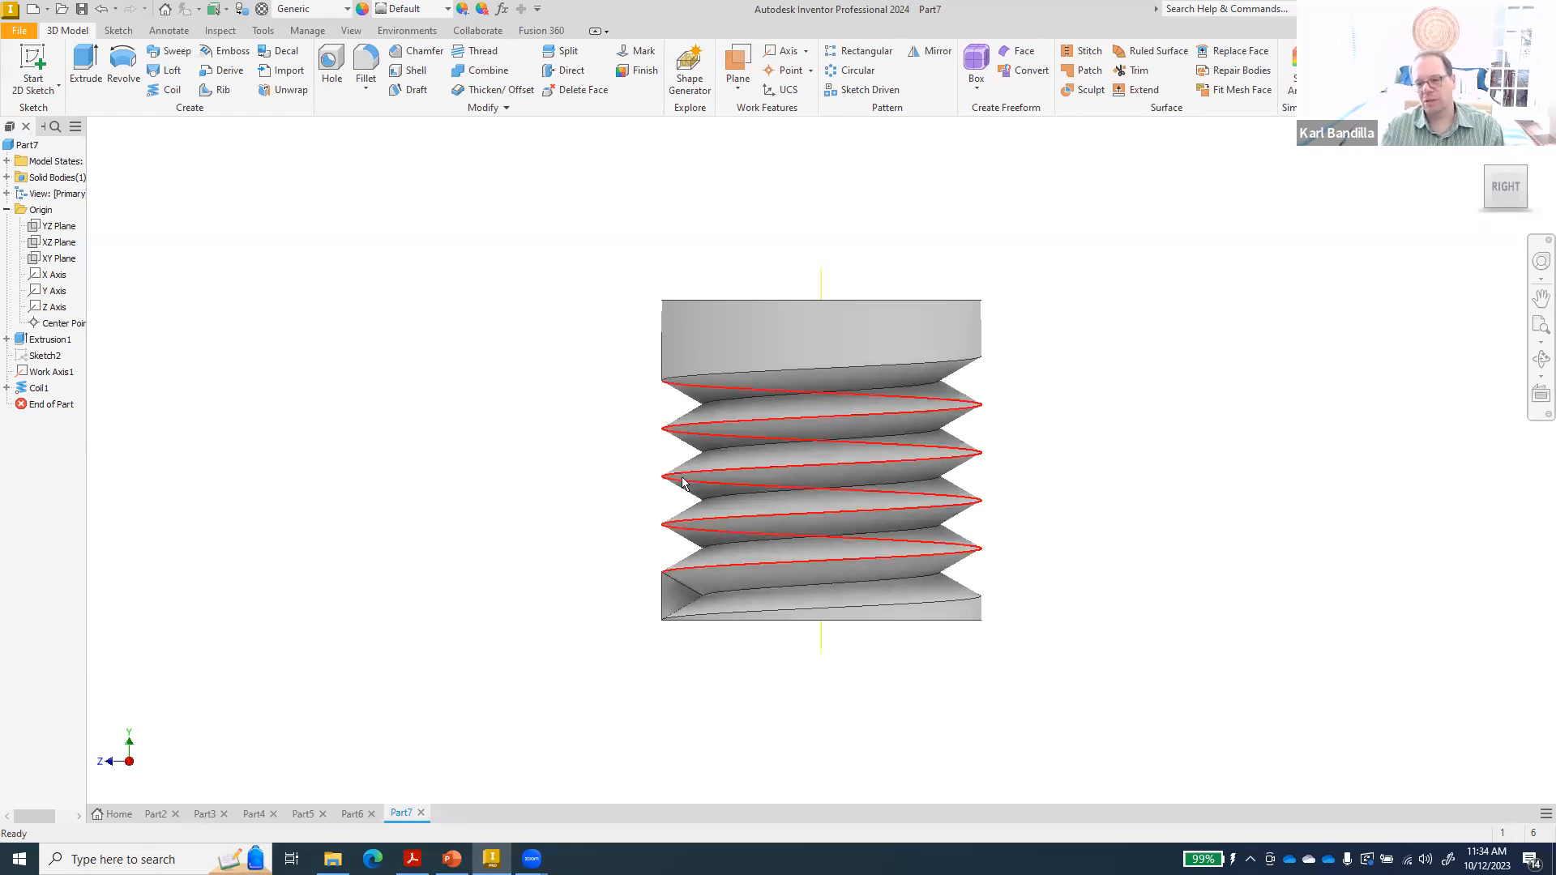
pyautogui.moveTo(708, 505)
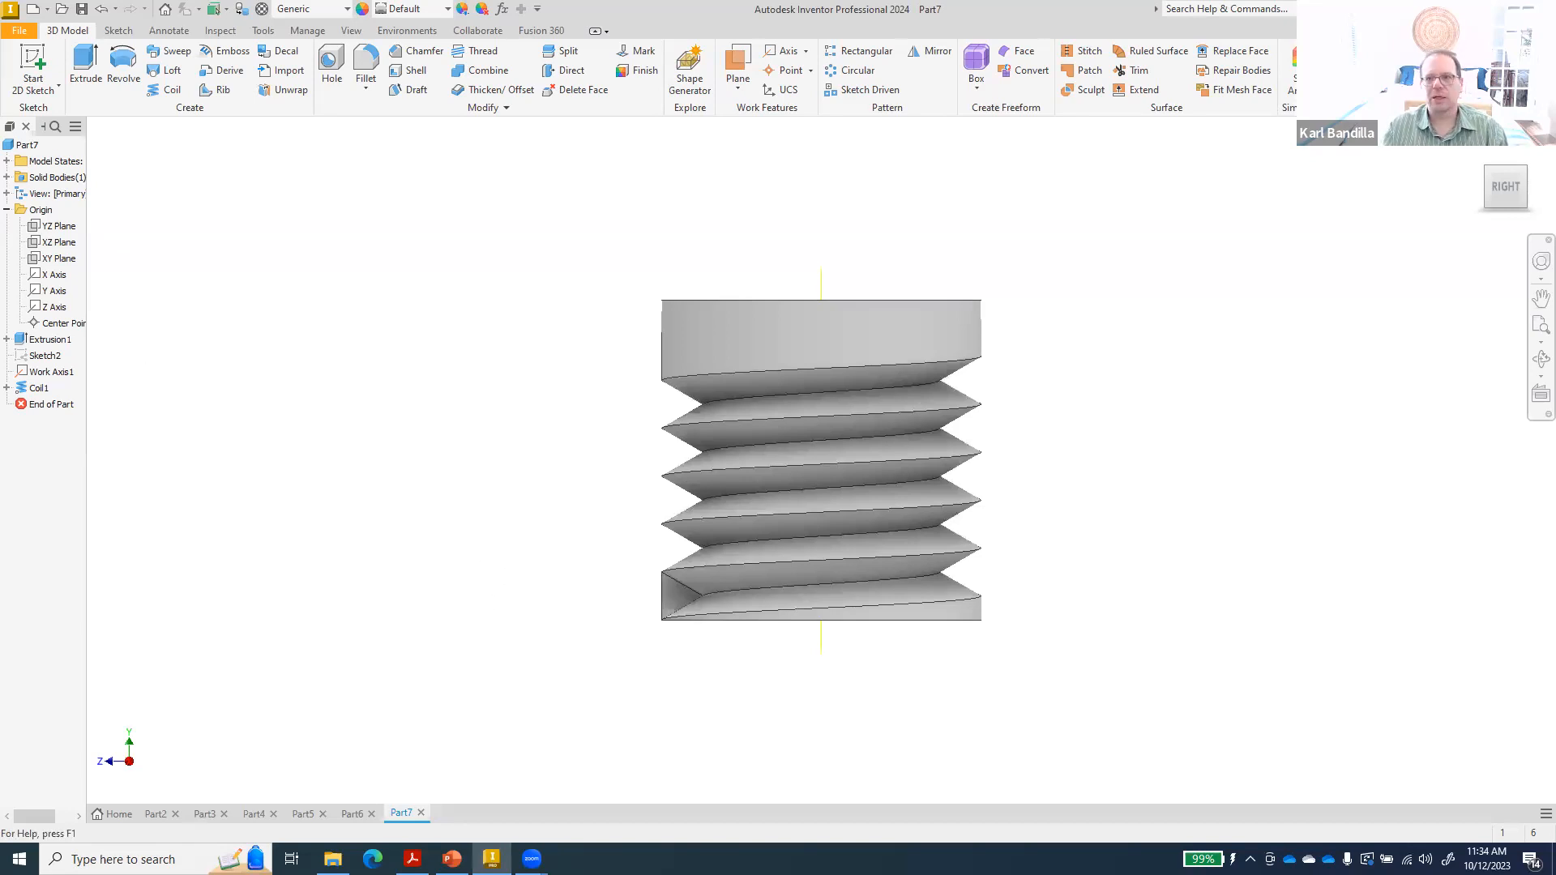
# - Arrange the Inventor window beside the PowerPoint slide with the dimensioned stepped block drawing, widening Inventor toward the drawing
pyautogui.click(1524, 9)
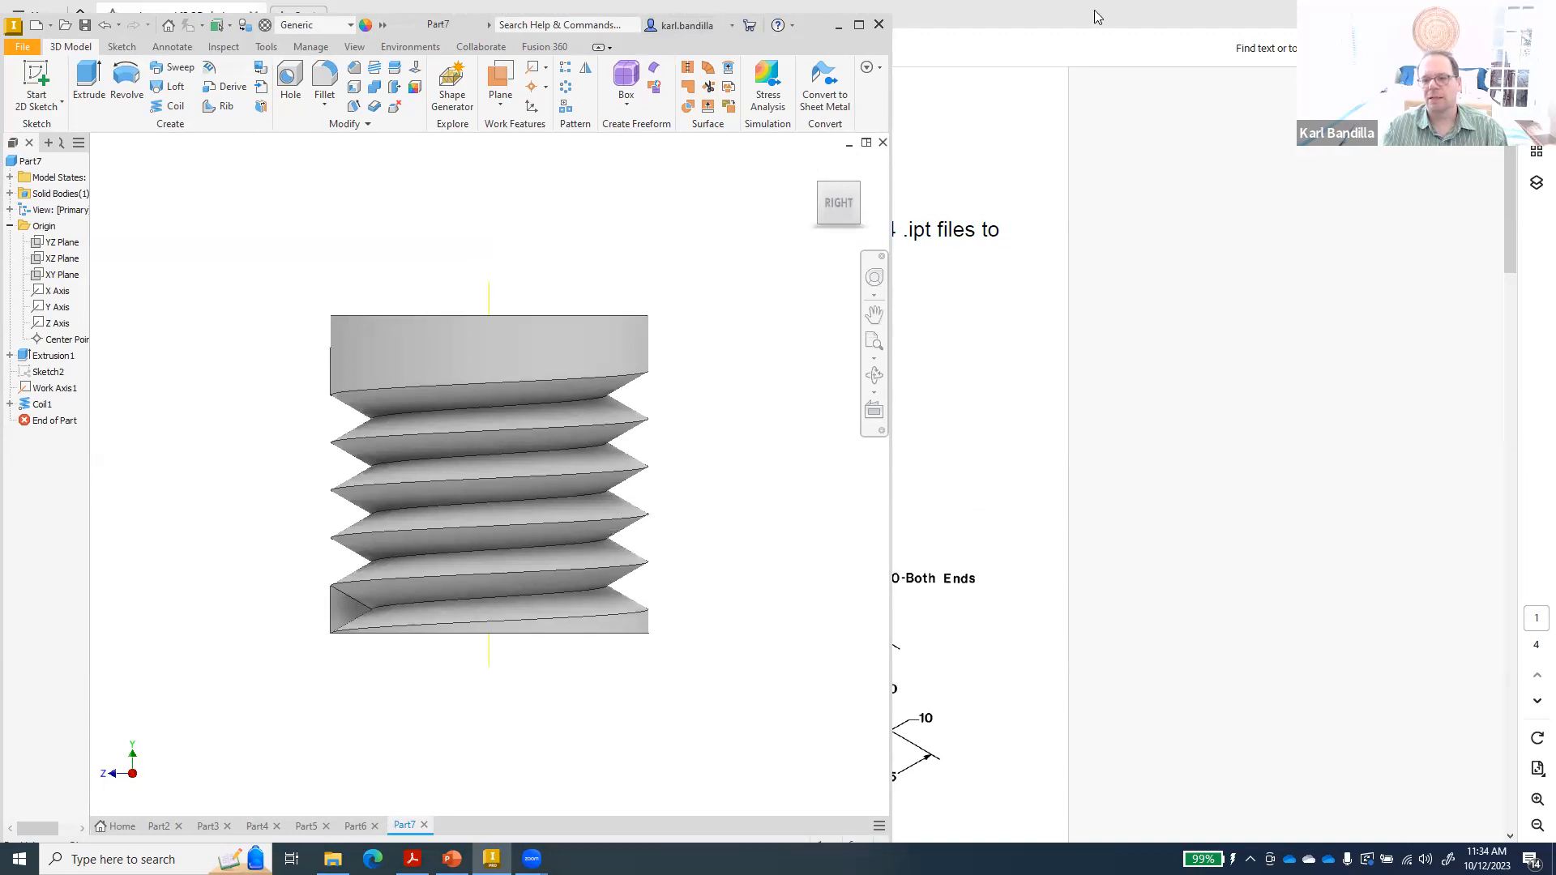
pyautogui.moveTo(442, 30); pyautogui.dragTo(1109, 17)
pyautogui.click(452, 859)
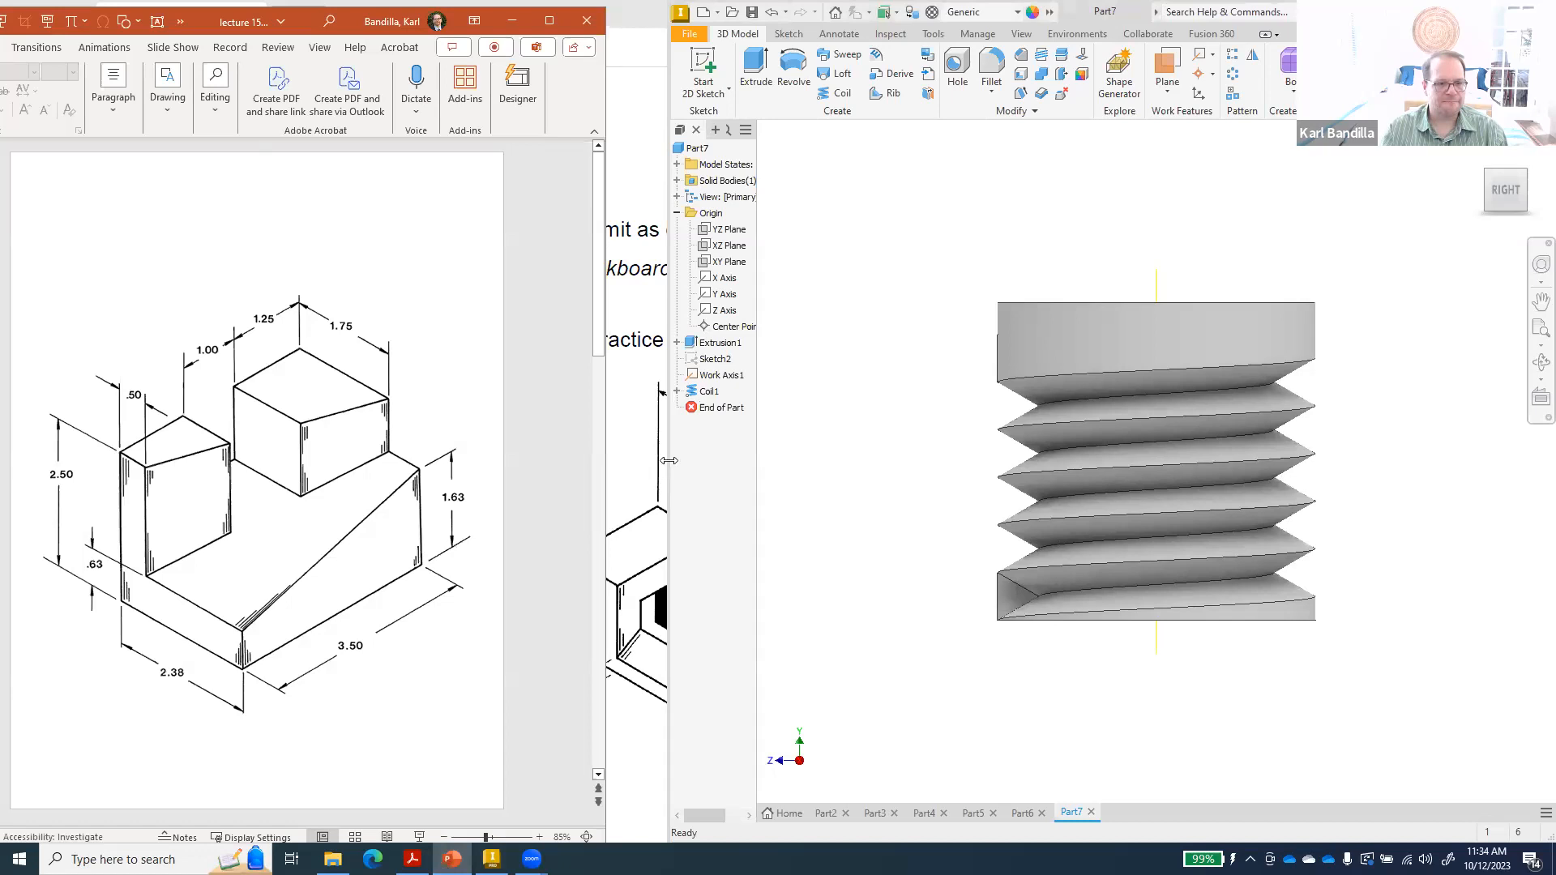
pyautogui.moveTo(668, 460); pyautogui.dragTo(483, 460)
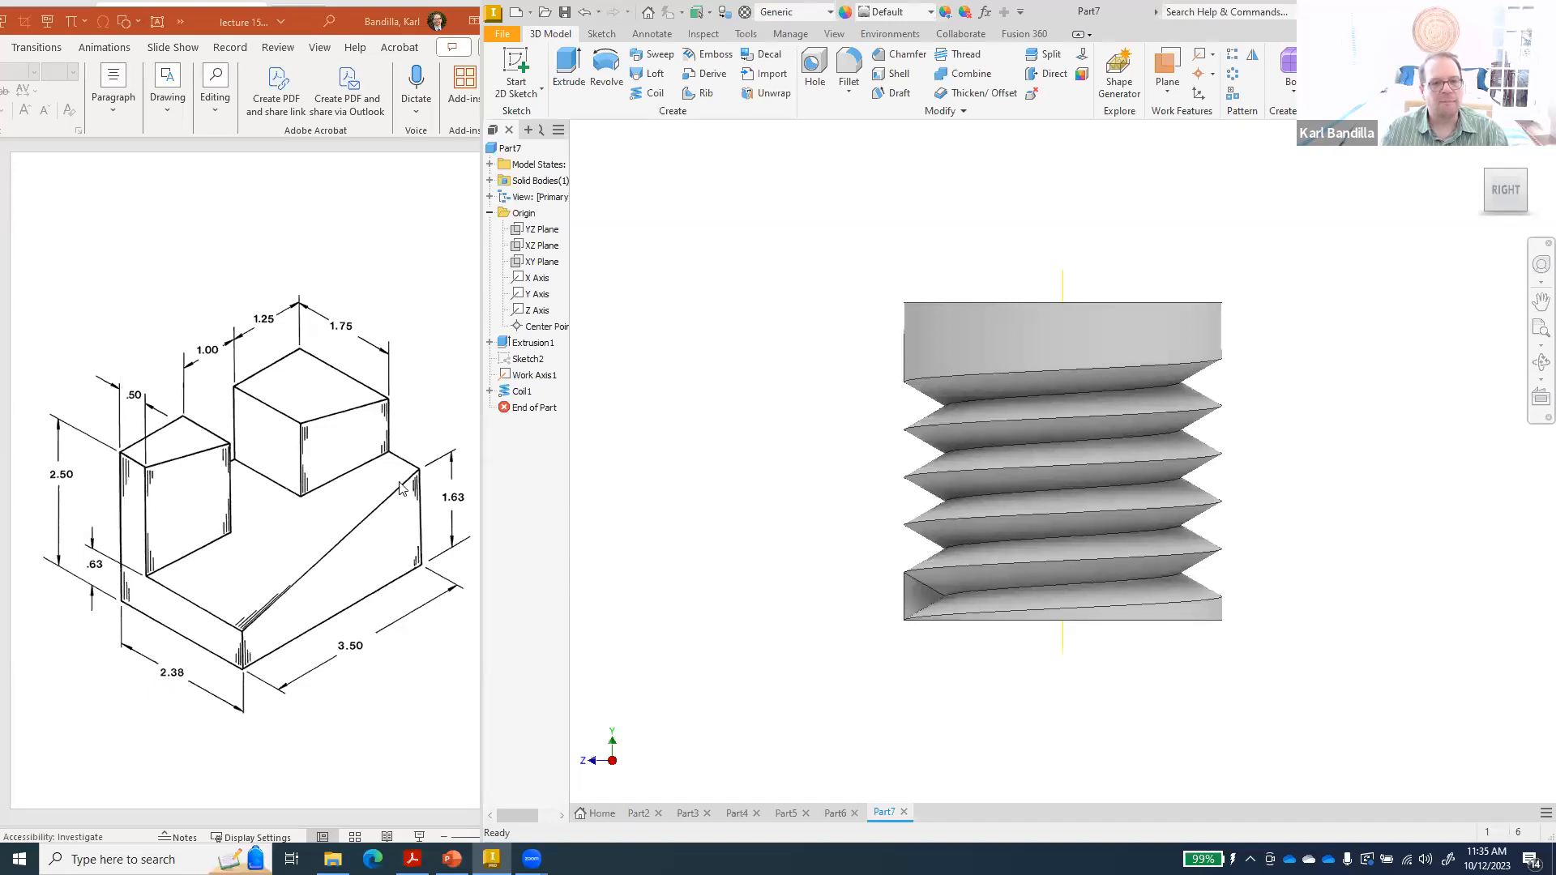
# - Create a new part from the English Standard (in).ipt template
pyautogui.click(516, 12)
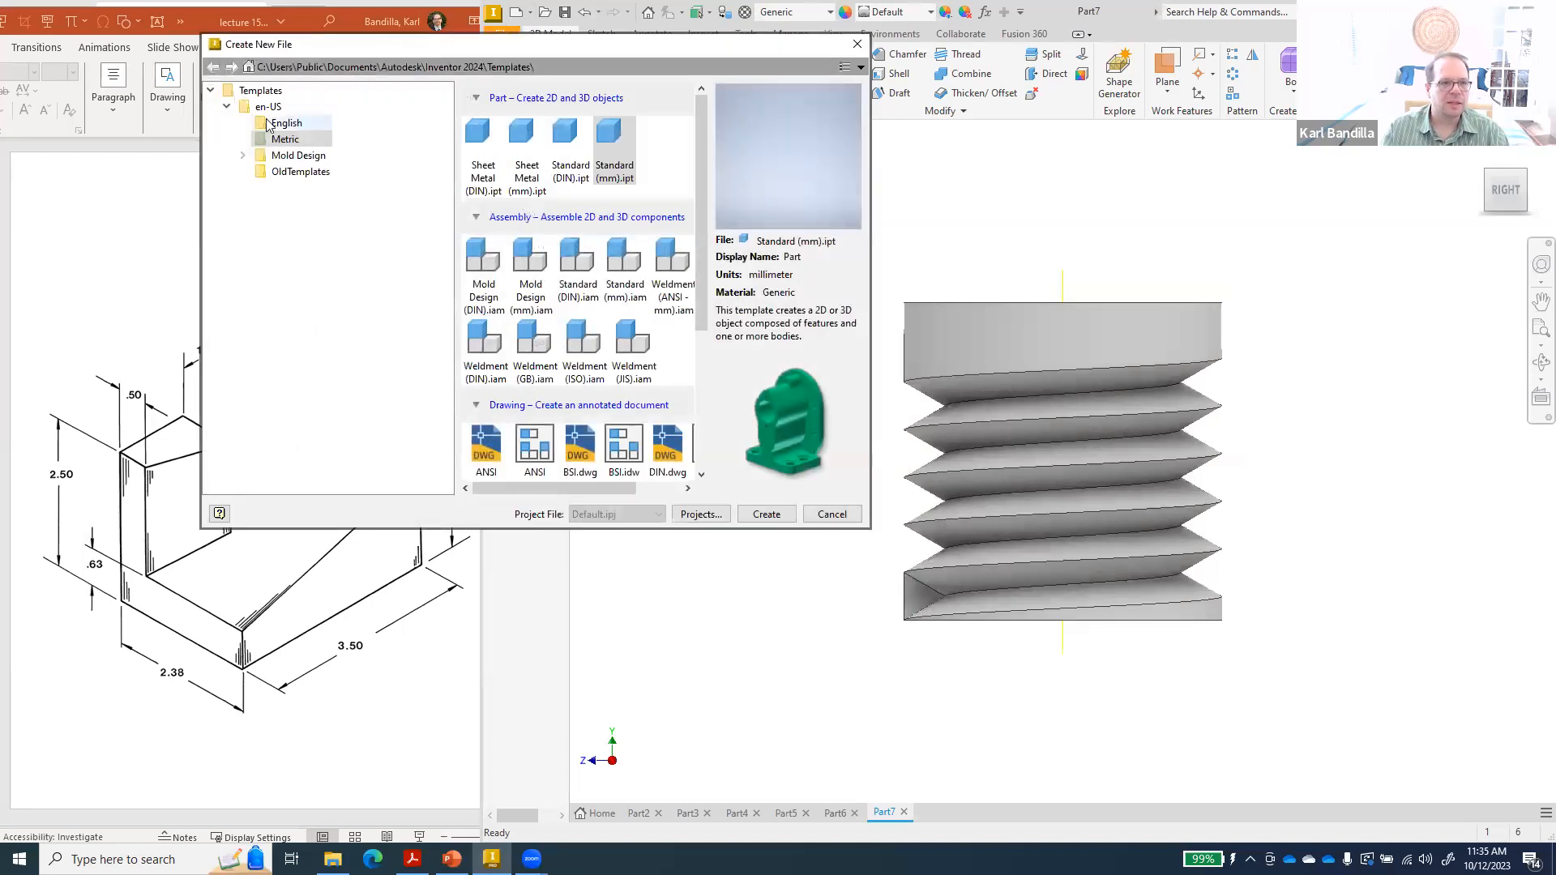
pyautogui.click(285, 123)
pyautogui.click(523, 131)
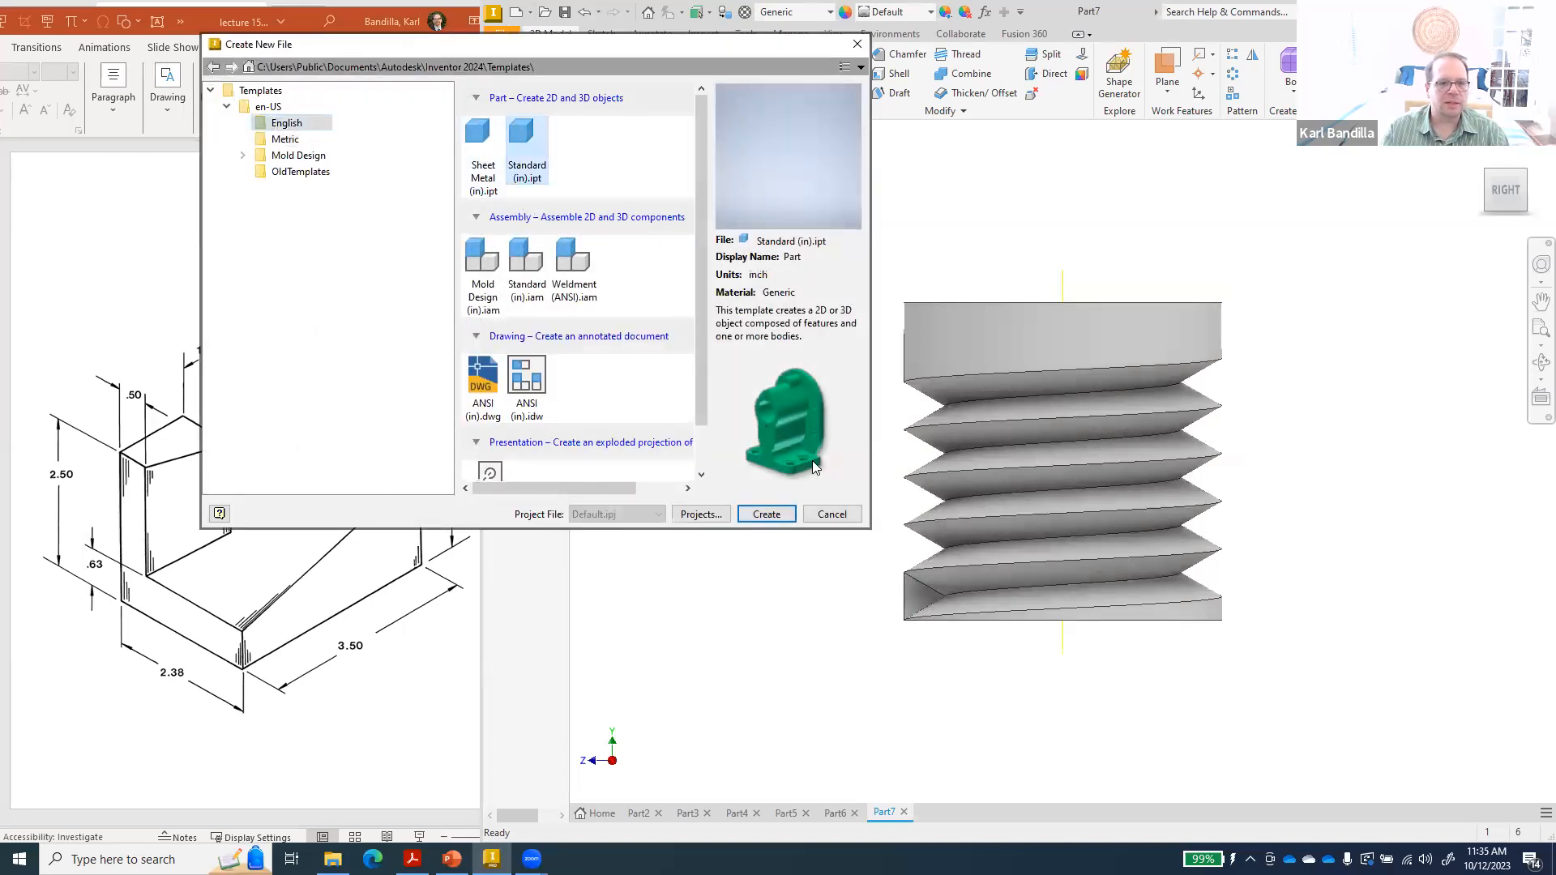
pyautogui.click(766, 515)
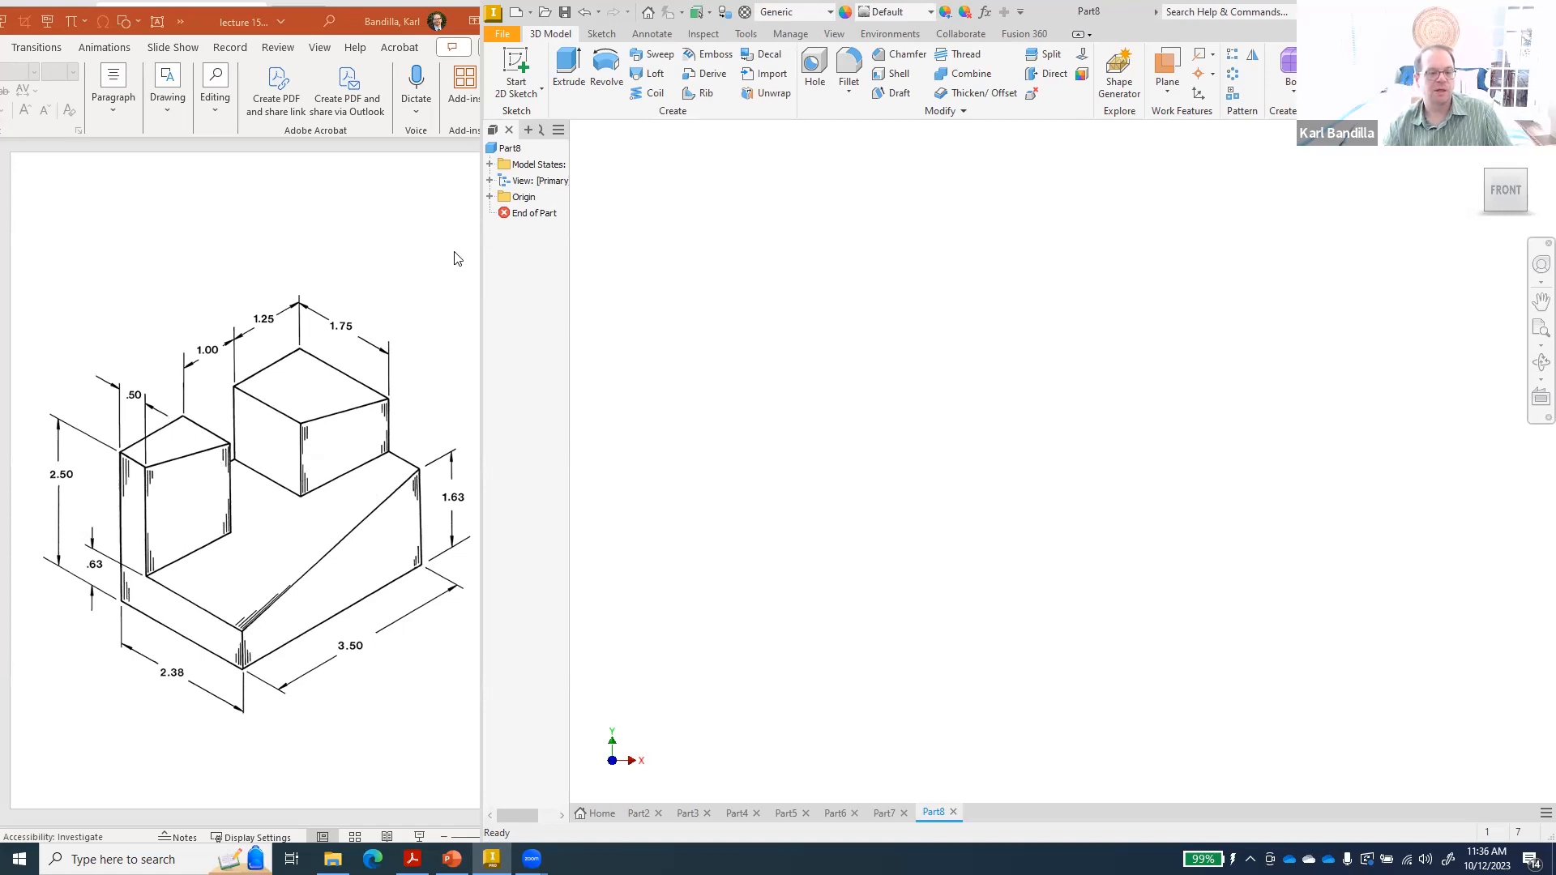
# - Start a sketch on the YZ plane and draw a 0.63 in vertical line upward from the origin
pyautogui.click(523, 64)
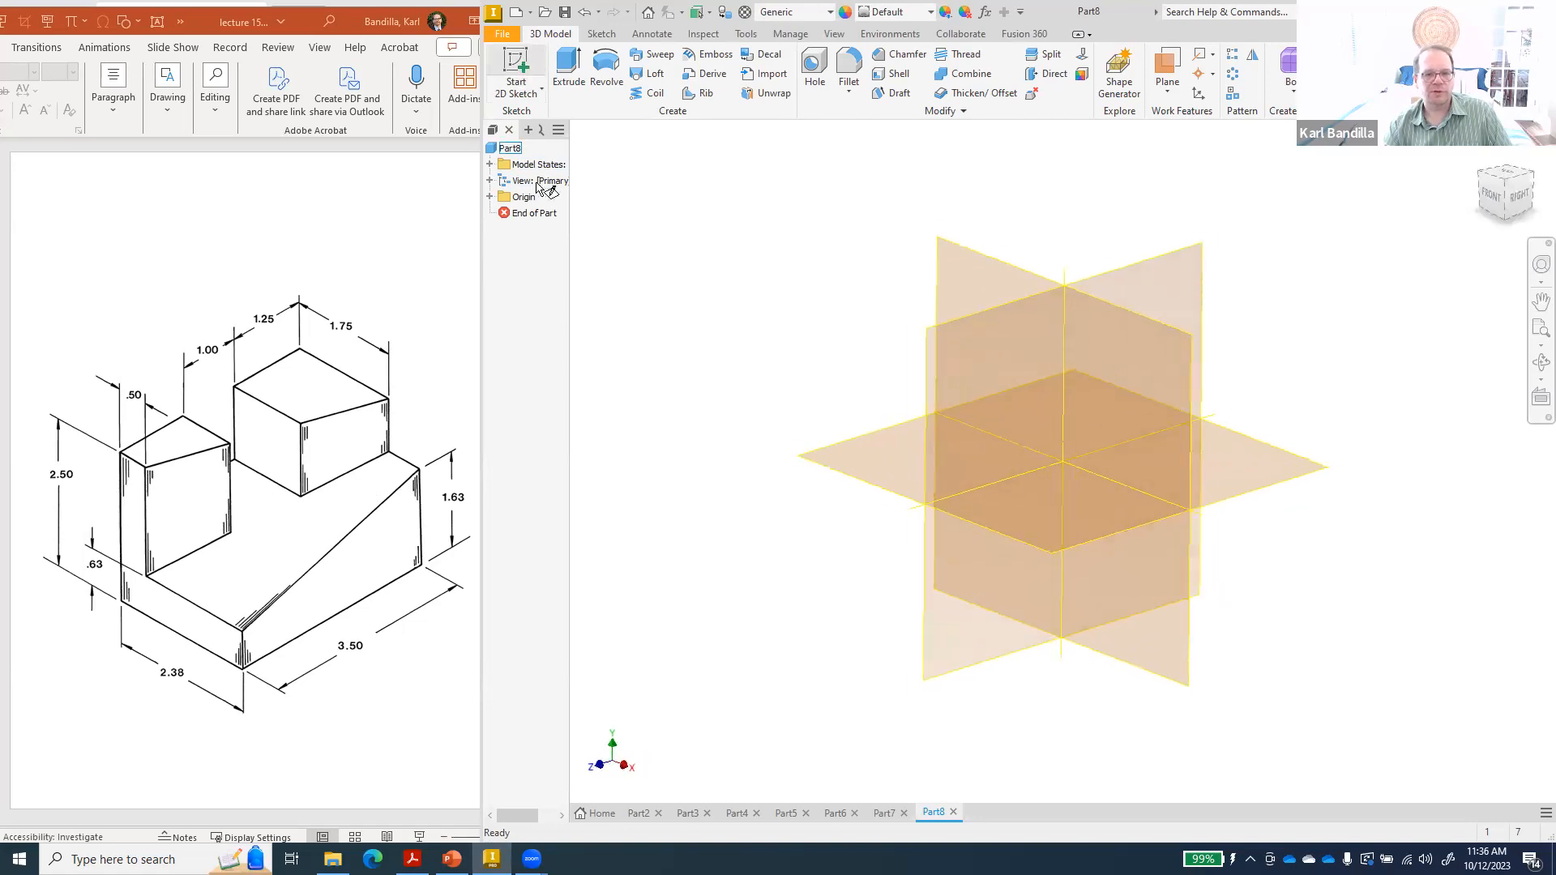
pyautogui.click(969, 407)
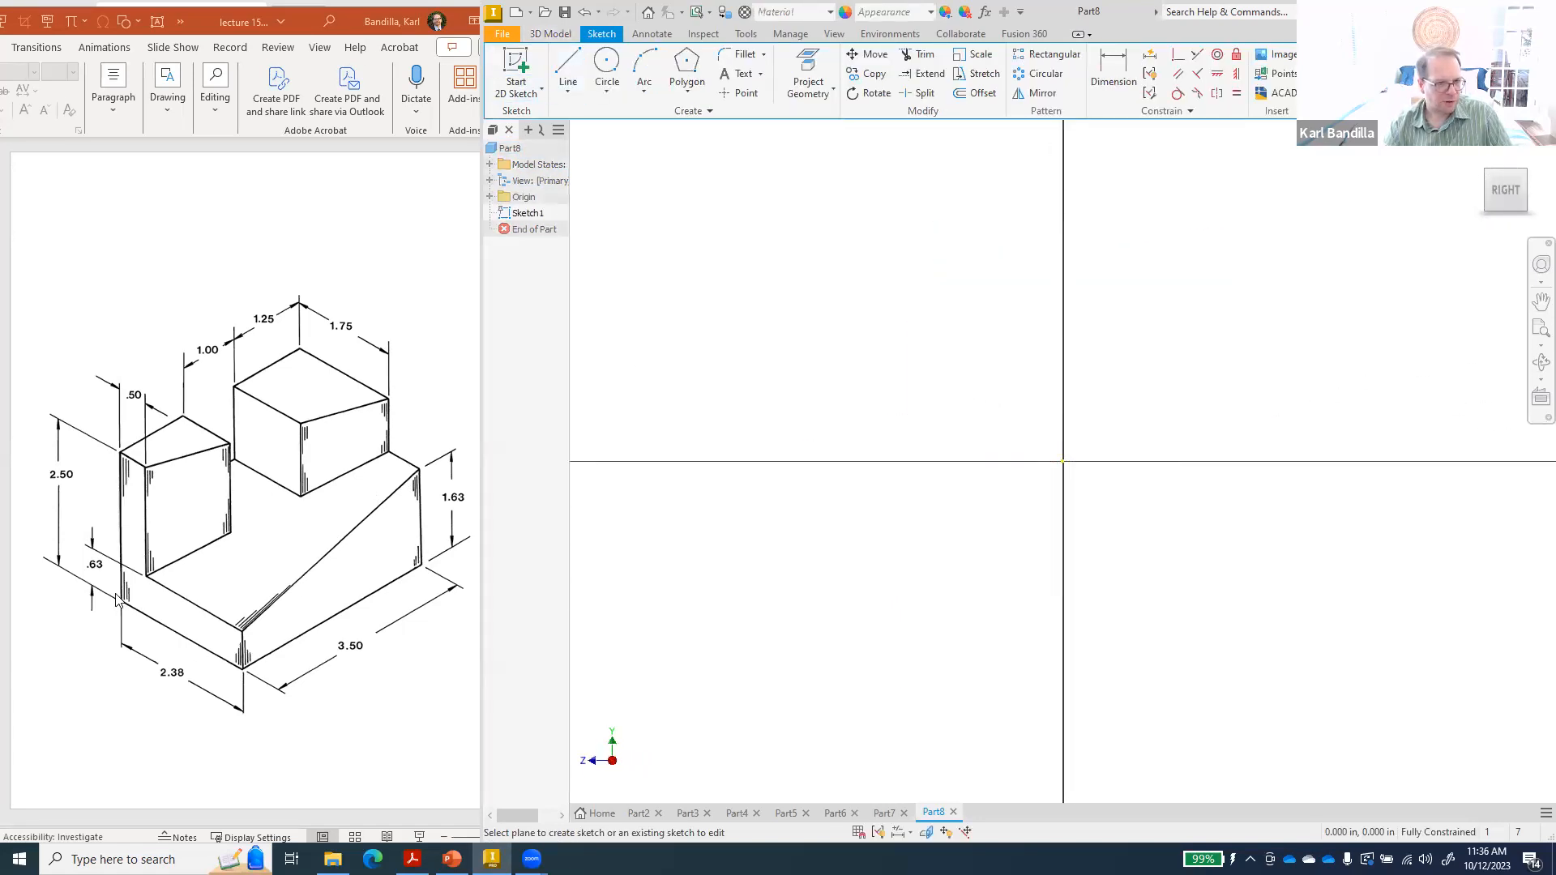
pyautogui.click(568, 67)
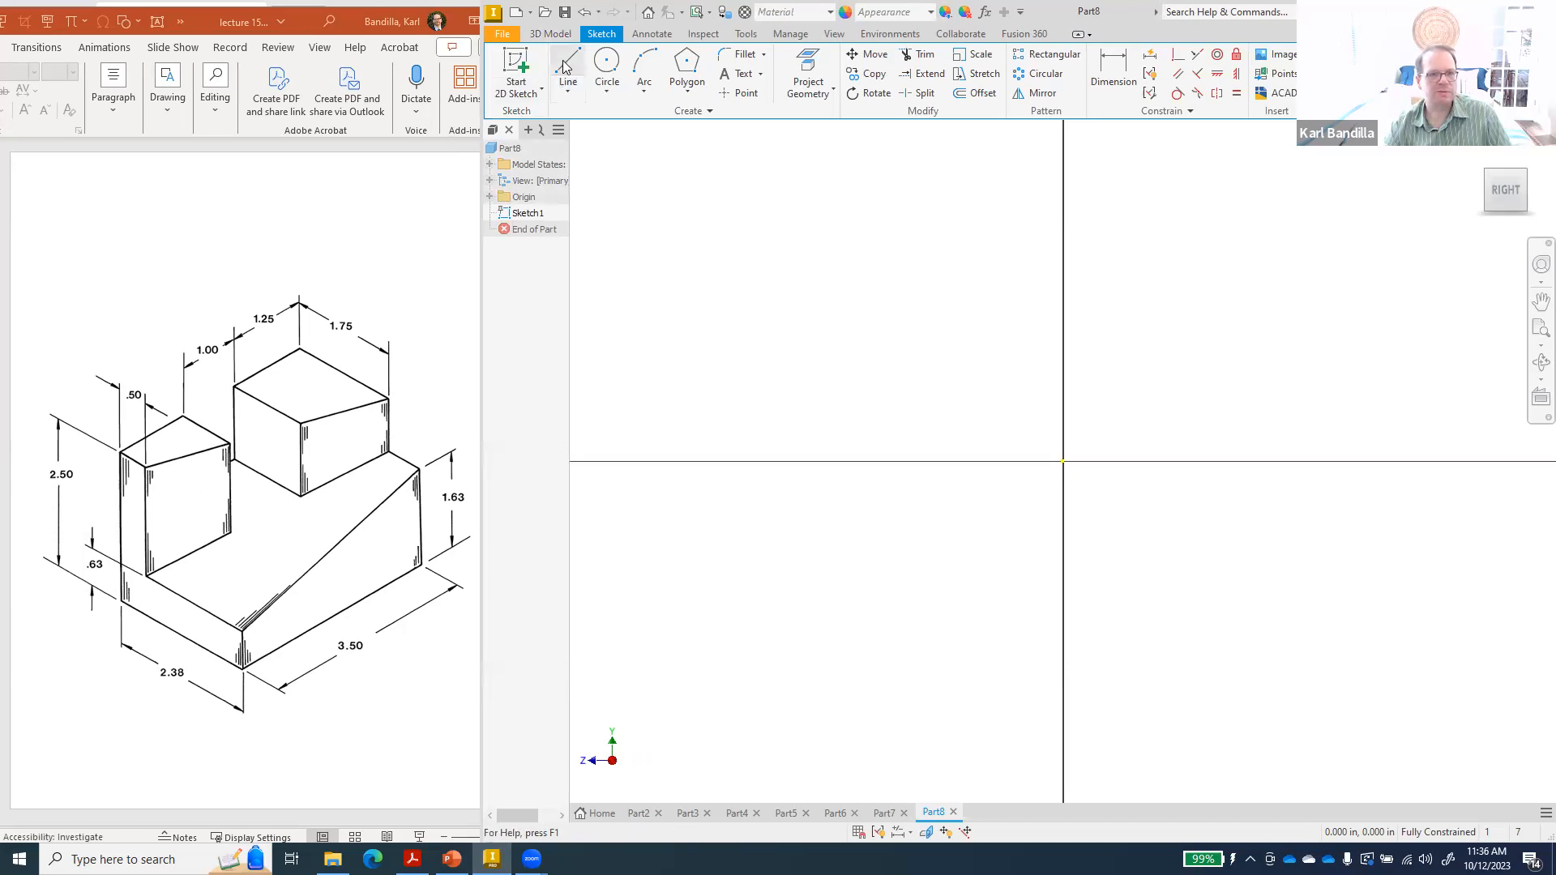
pyautogui.click(1063, 462)
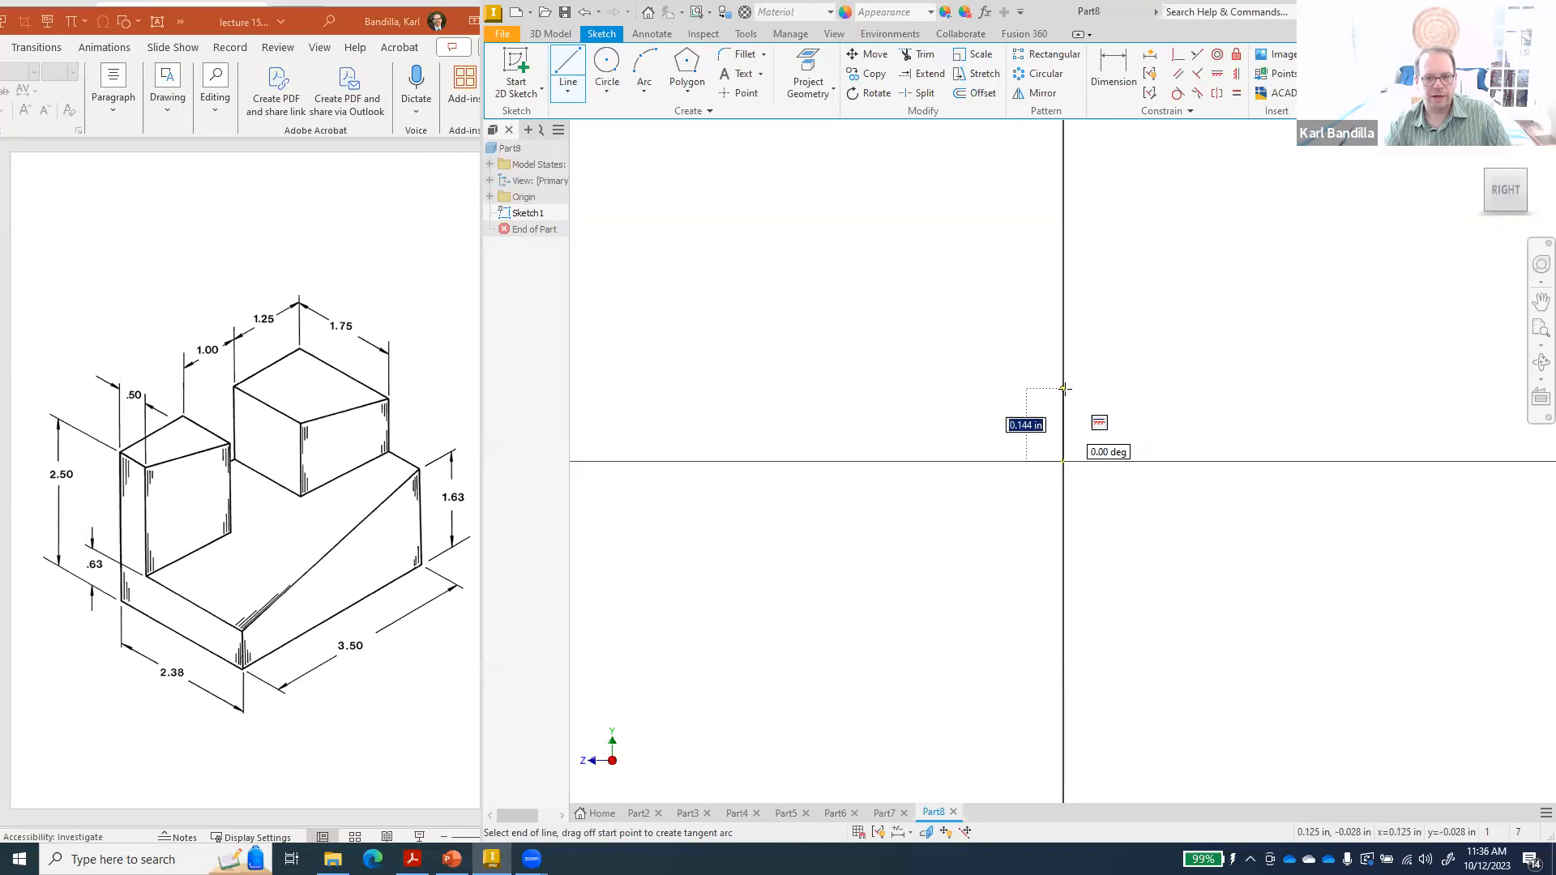
pyautogui.write('0')
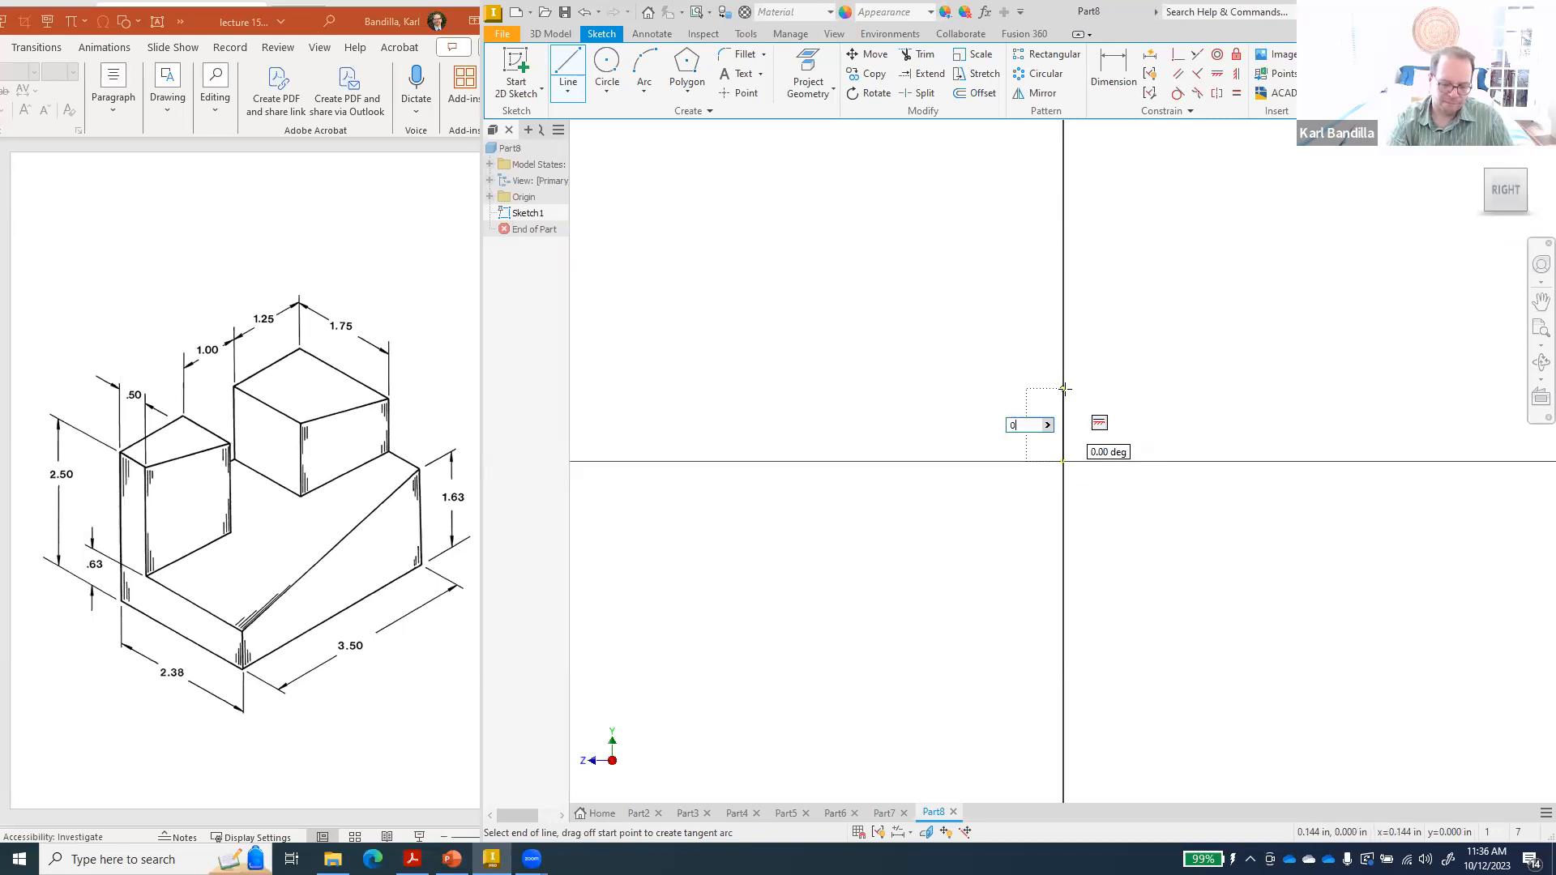
pyautogui.write('.63')
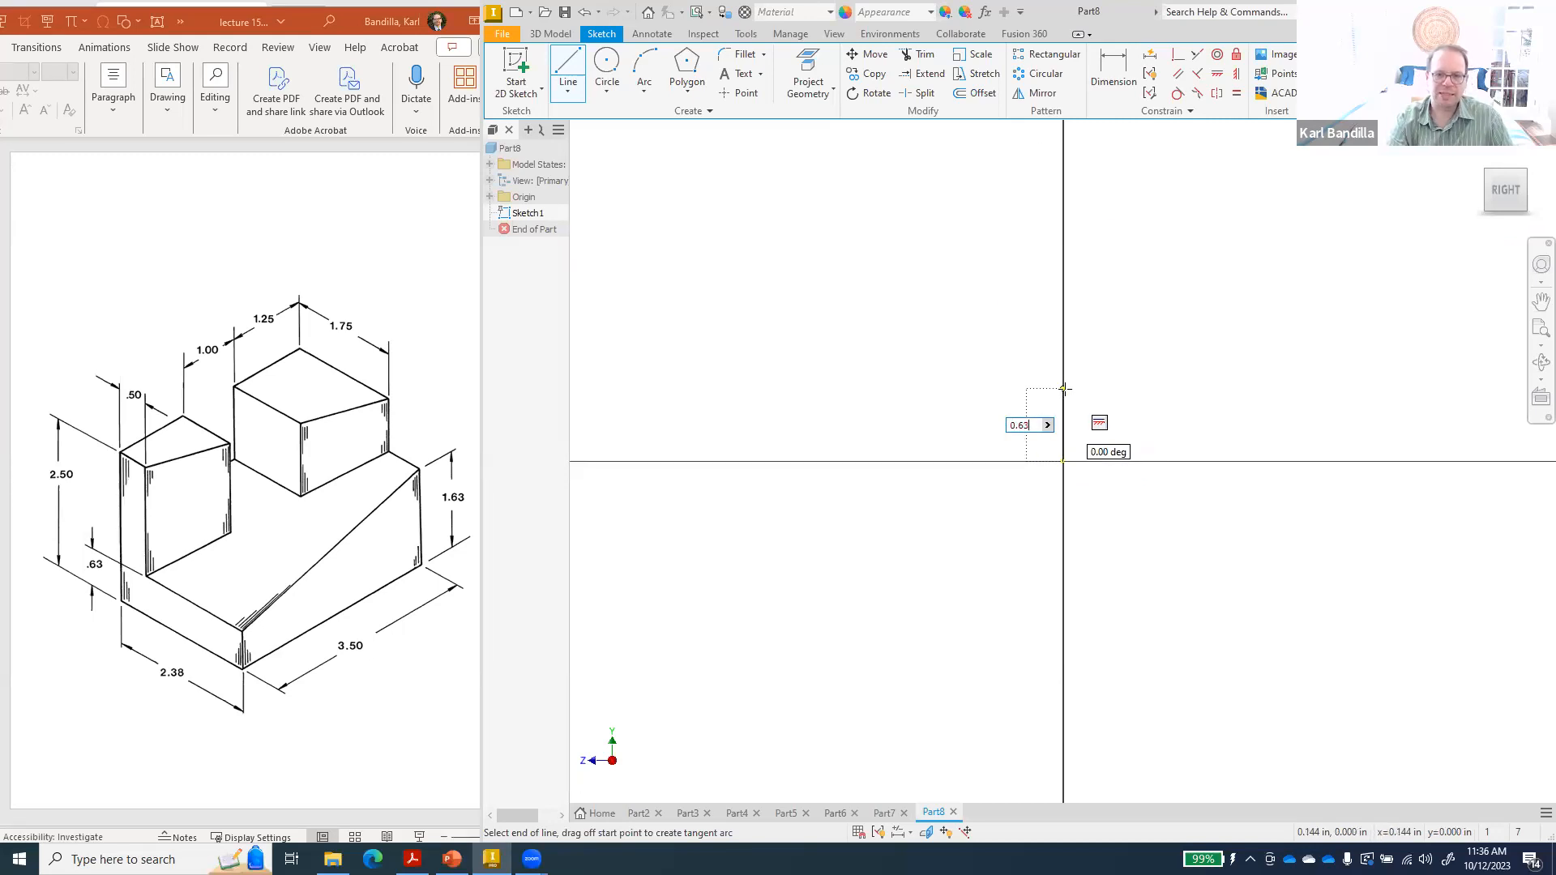
pyautogui.press('Return')
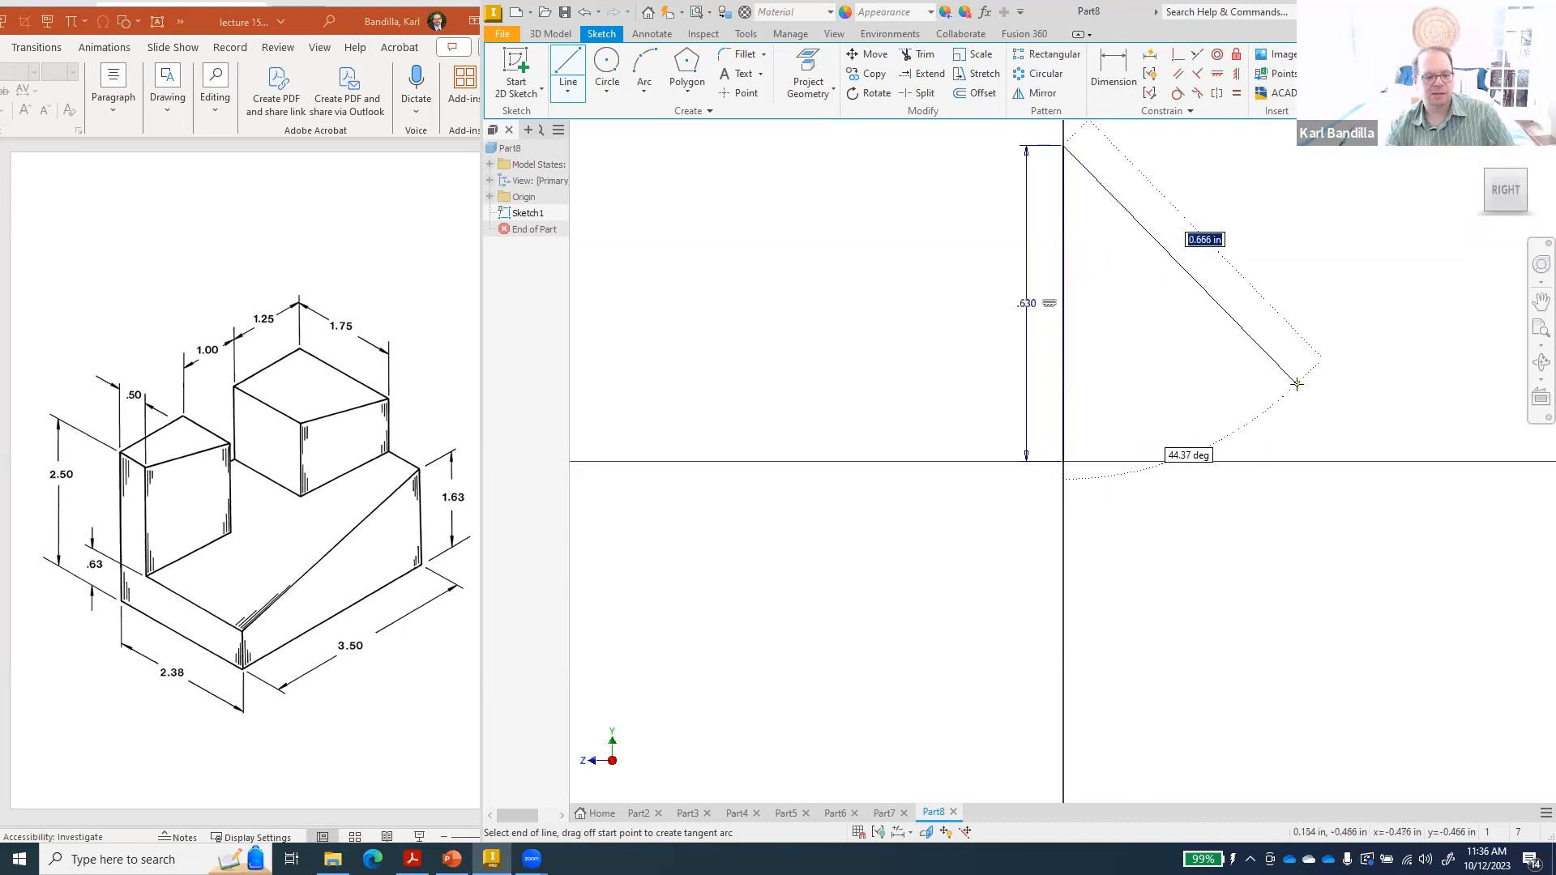
# - Draw a 3.5 in horizontal baseline from the origin, starting at the foot of the .630 edge
pyautogui.press('Escape')
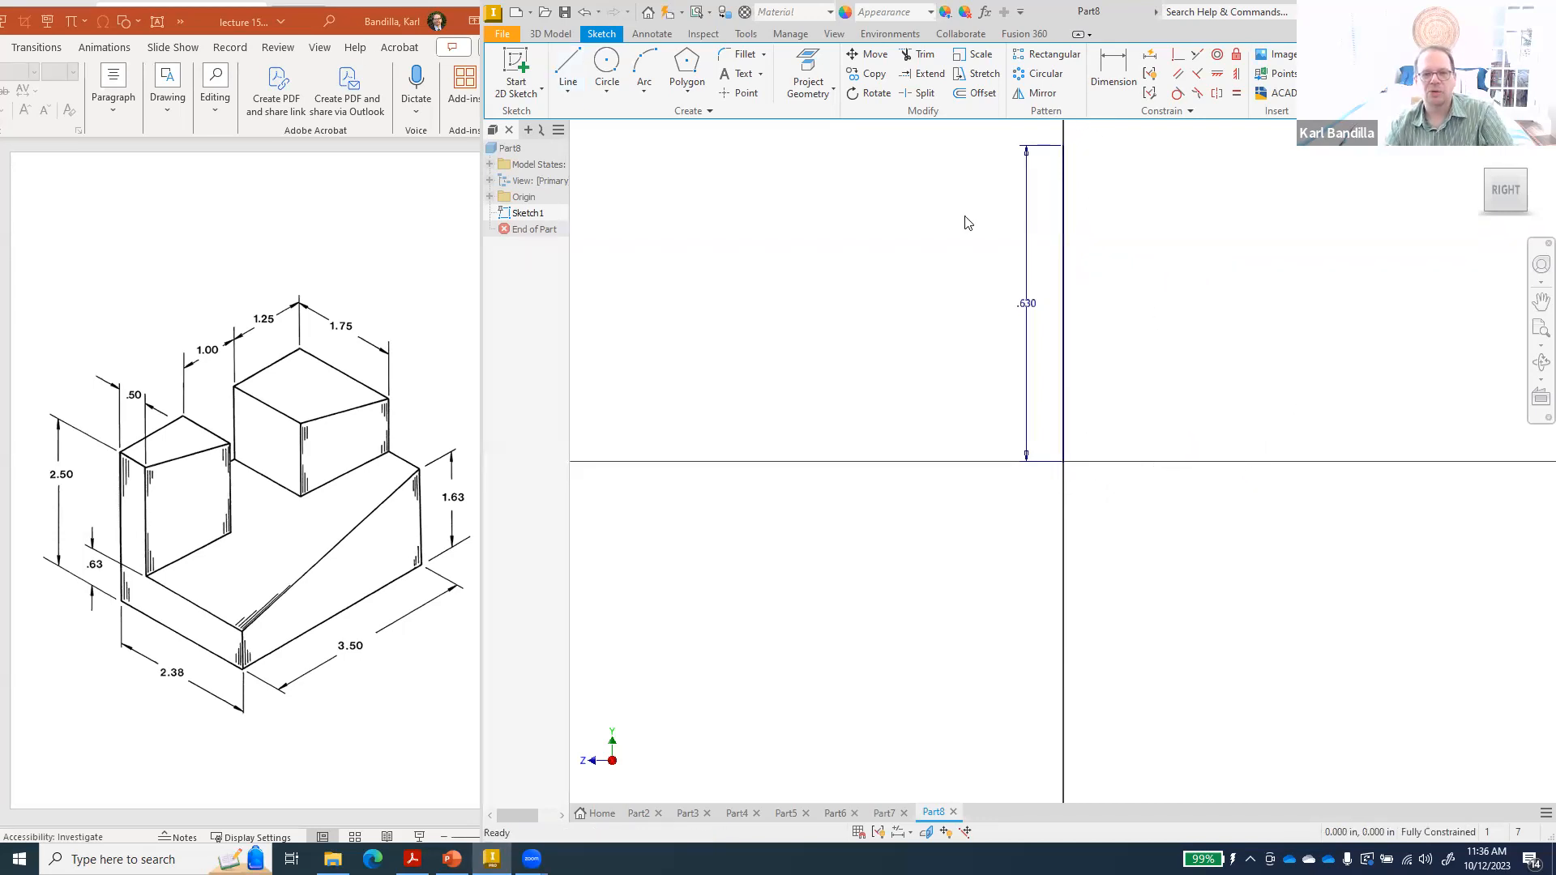
pyautogui.click(567, 65)
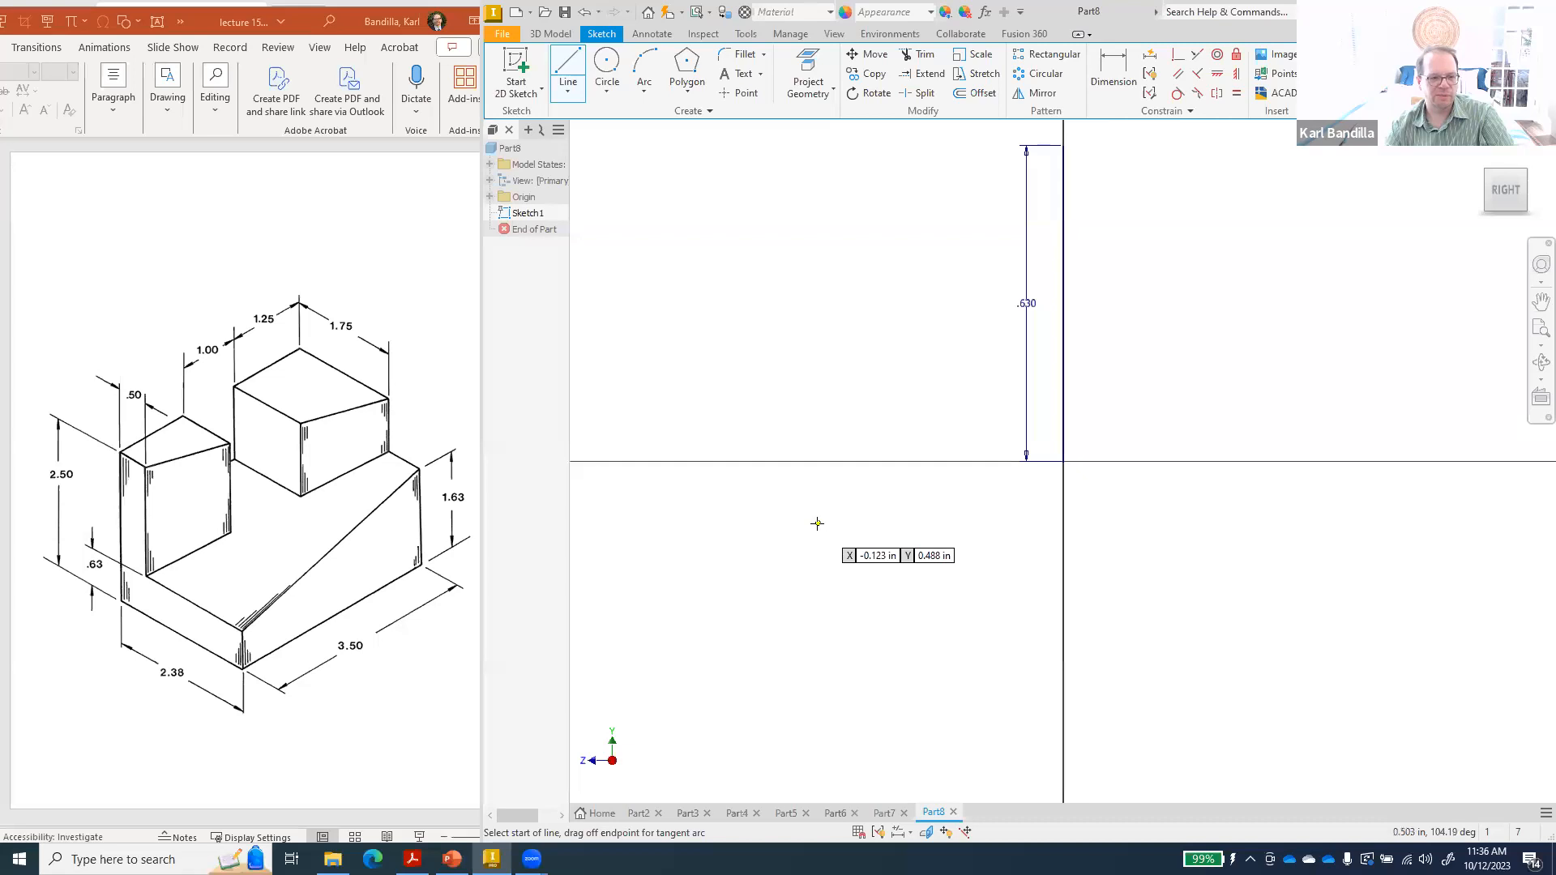
pyautogui.click(1064, 461)
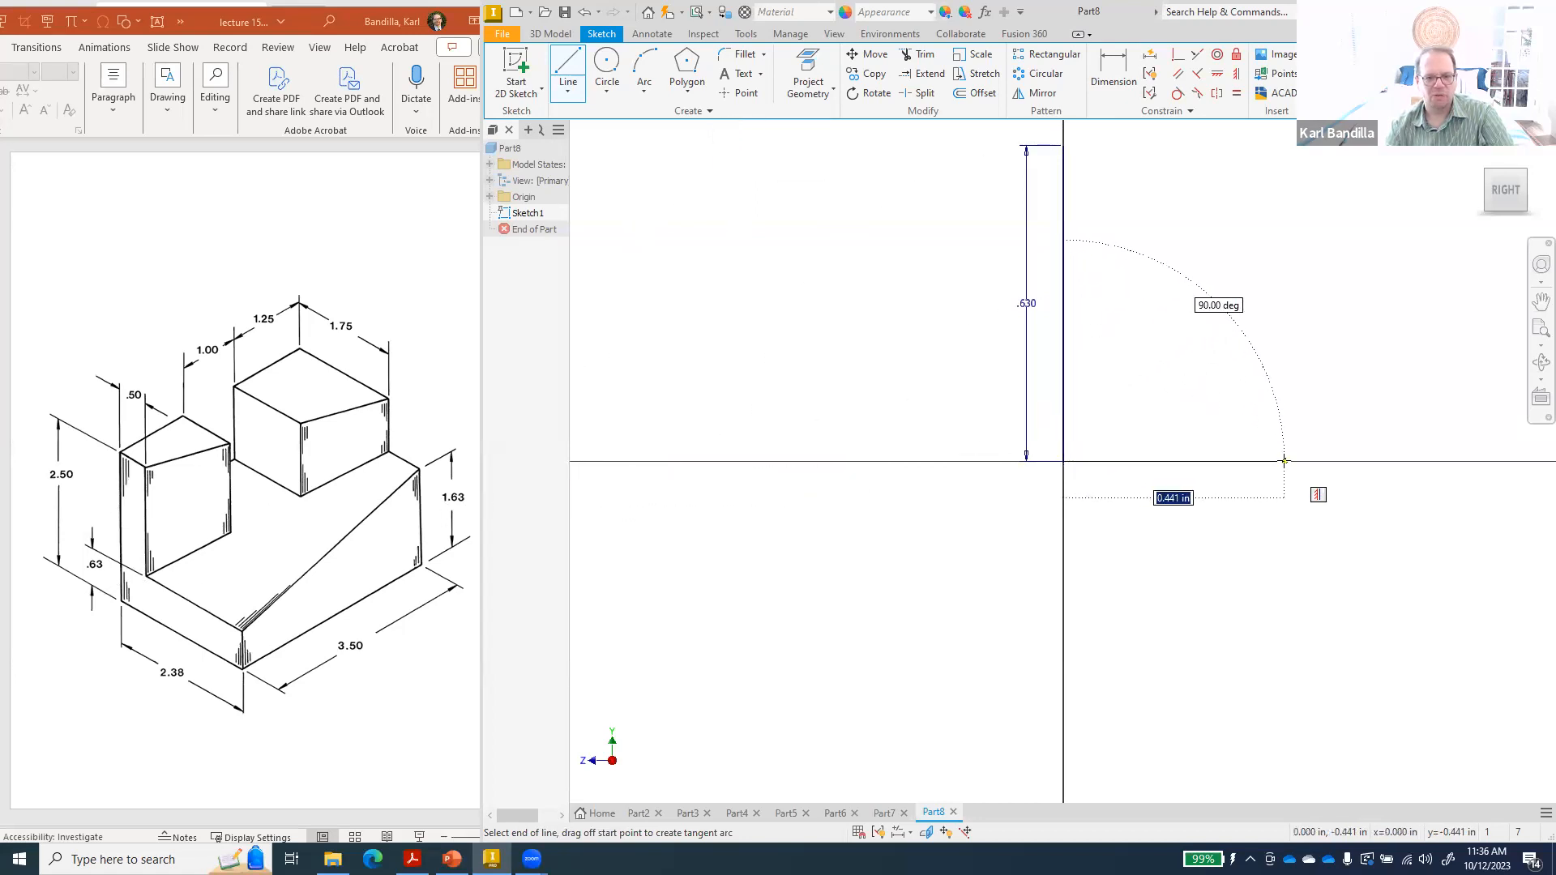
pyautogui.write('3.')
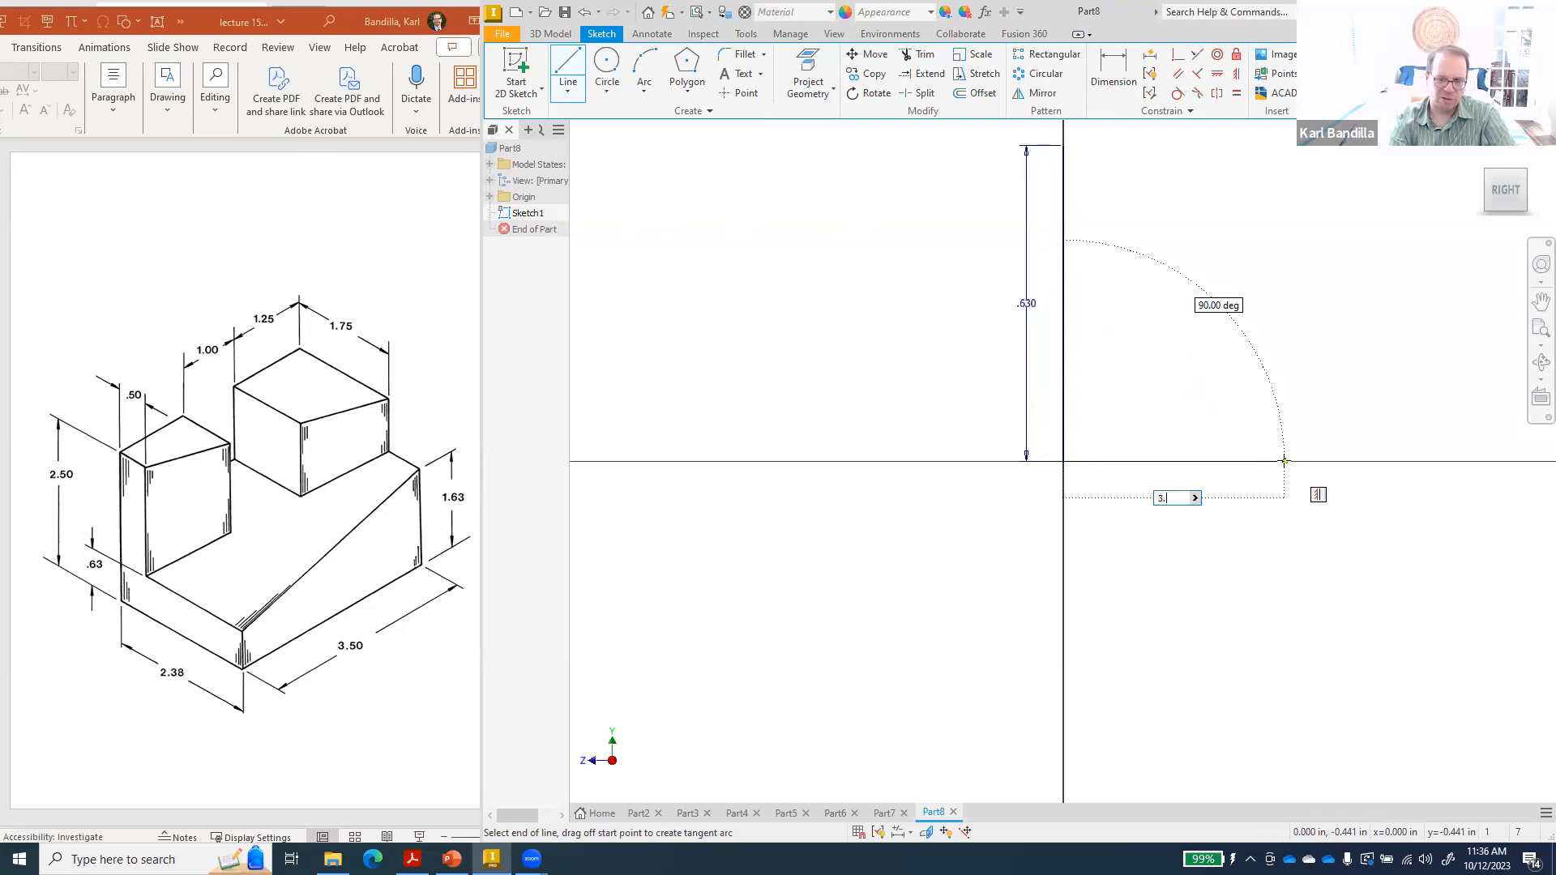
pyautogui.write('5')
pyautogui.press('Return')
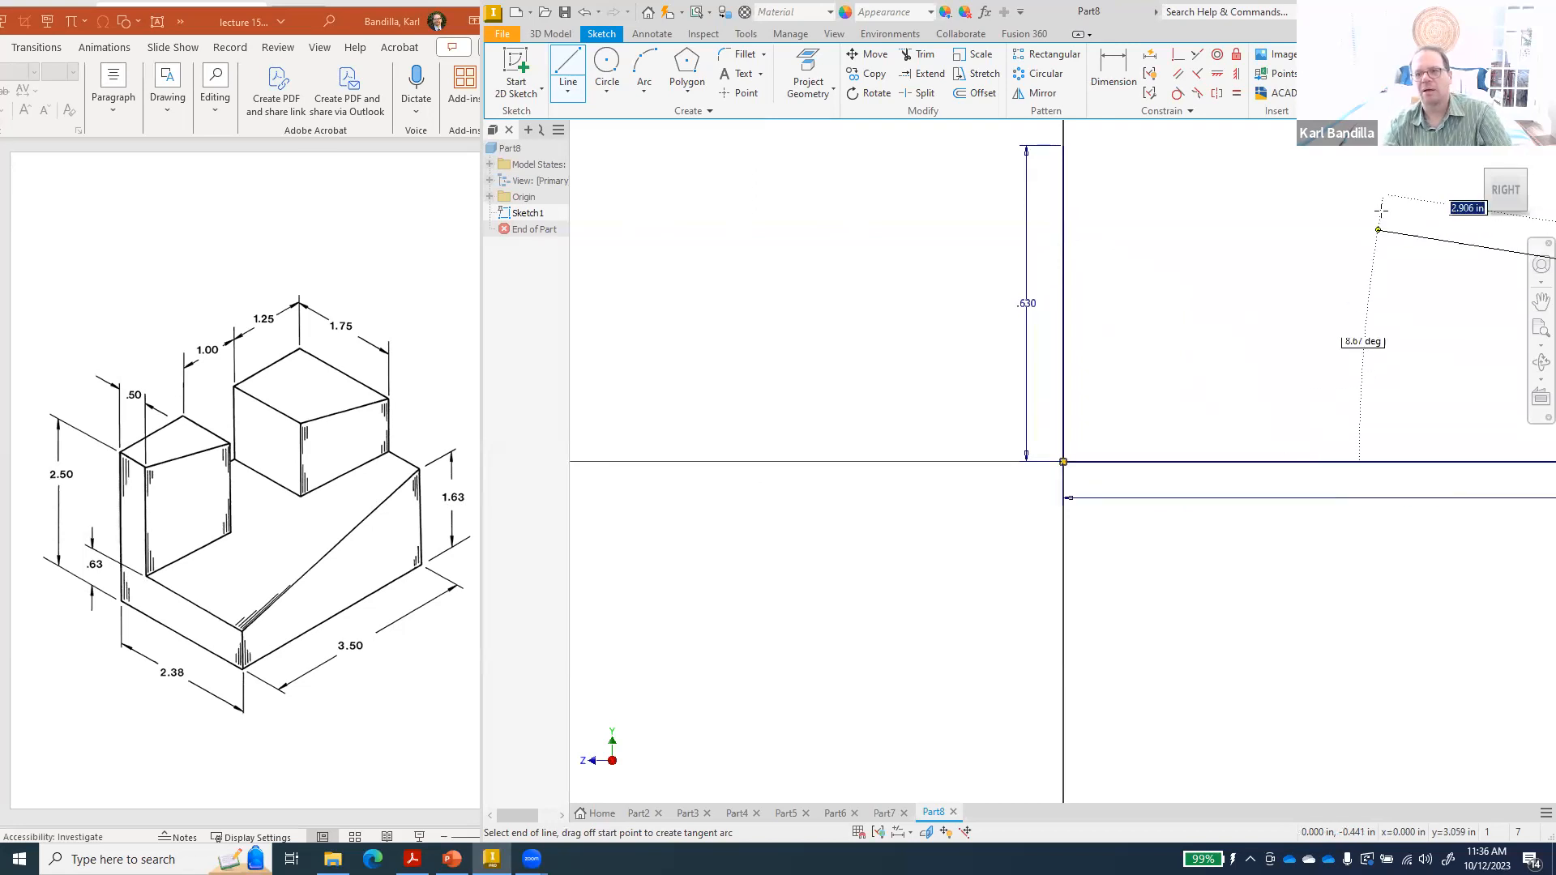
# - Complete the wedge profile with a 1.63 in vertical edge and a sloped line to the top of the .630 edge, and finish the sketch
pyautogui.click(1511, 197)
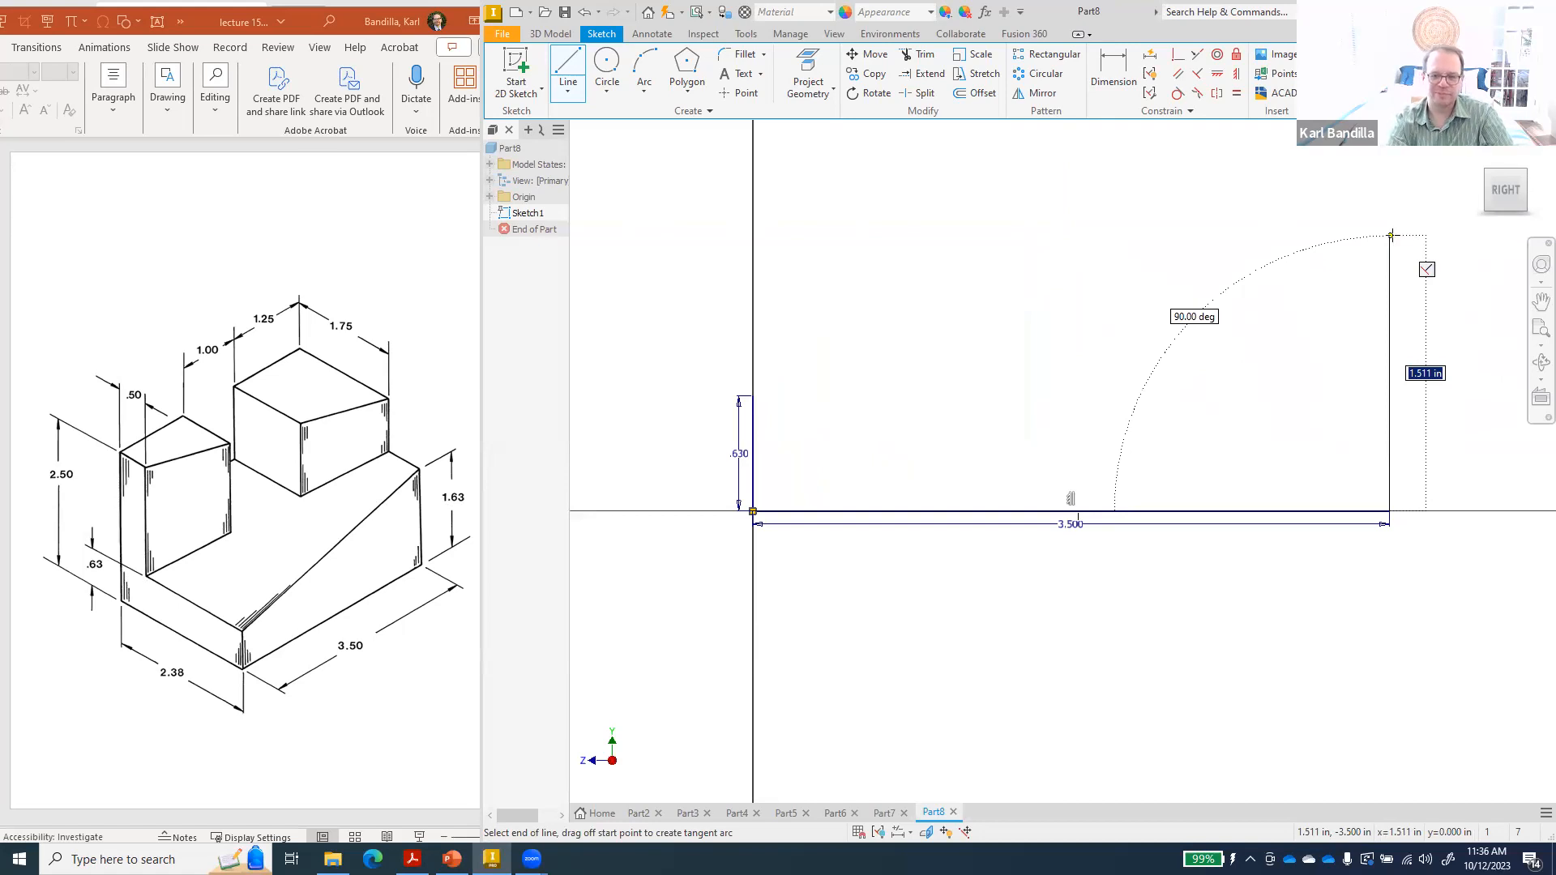
pyautogui.write('1')
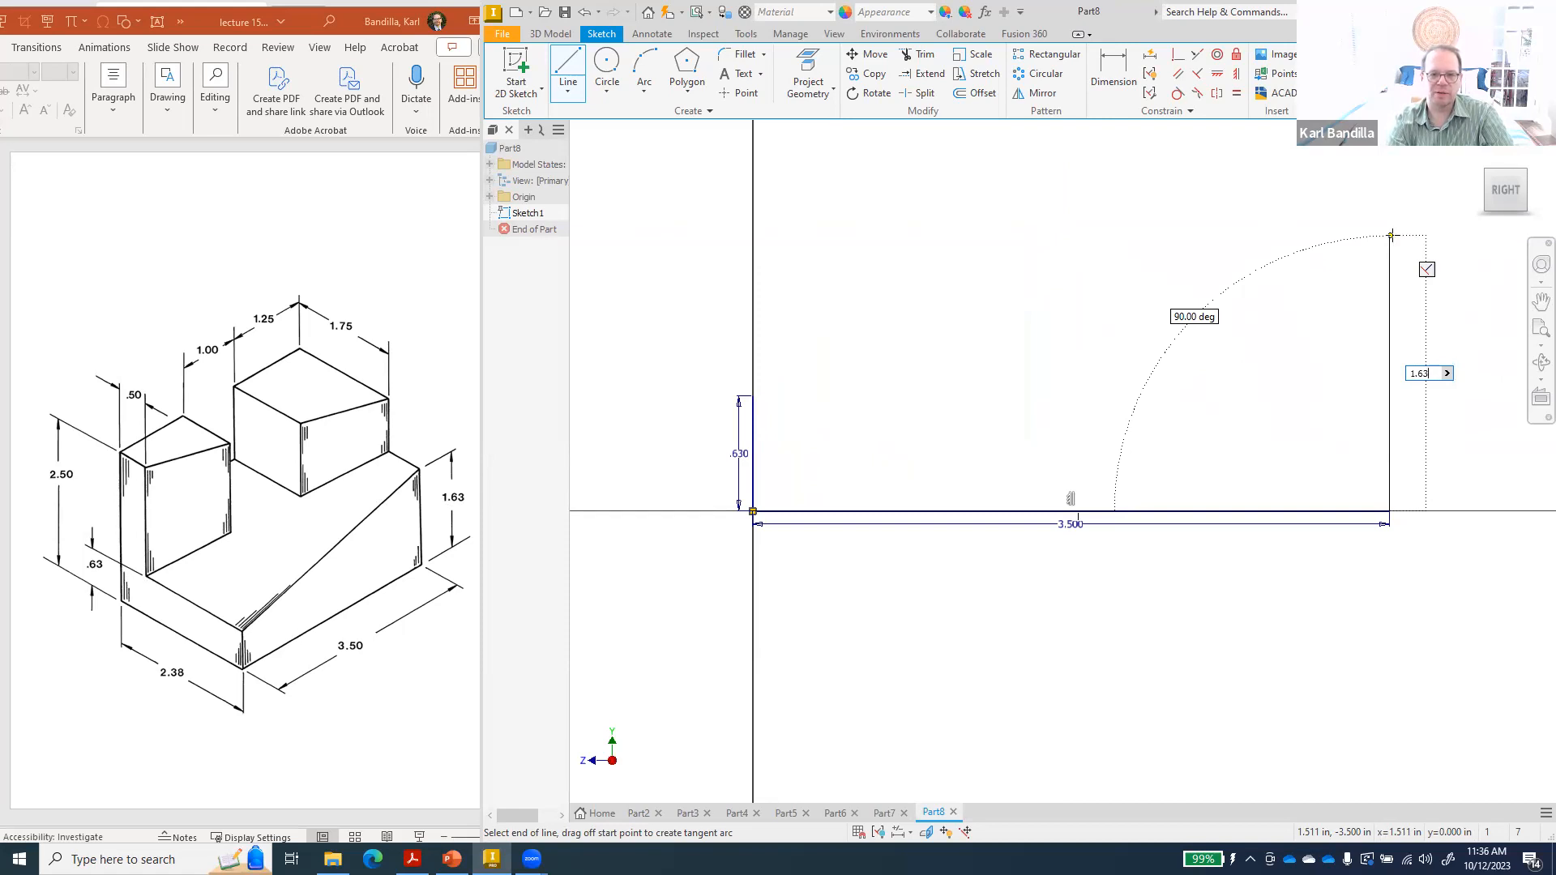
pyautogui.write('.63')
pyautogui.press('Return')
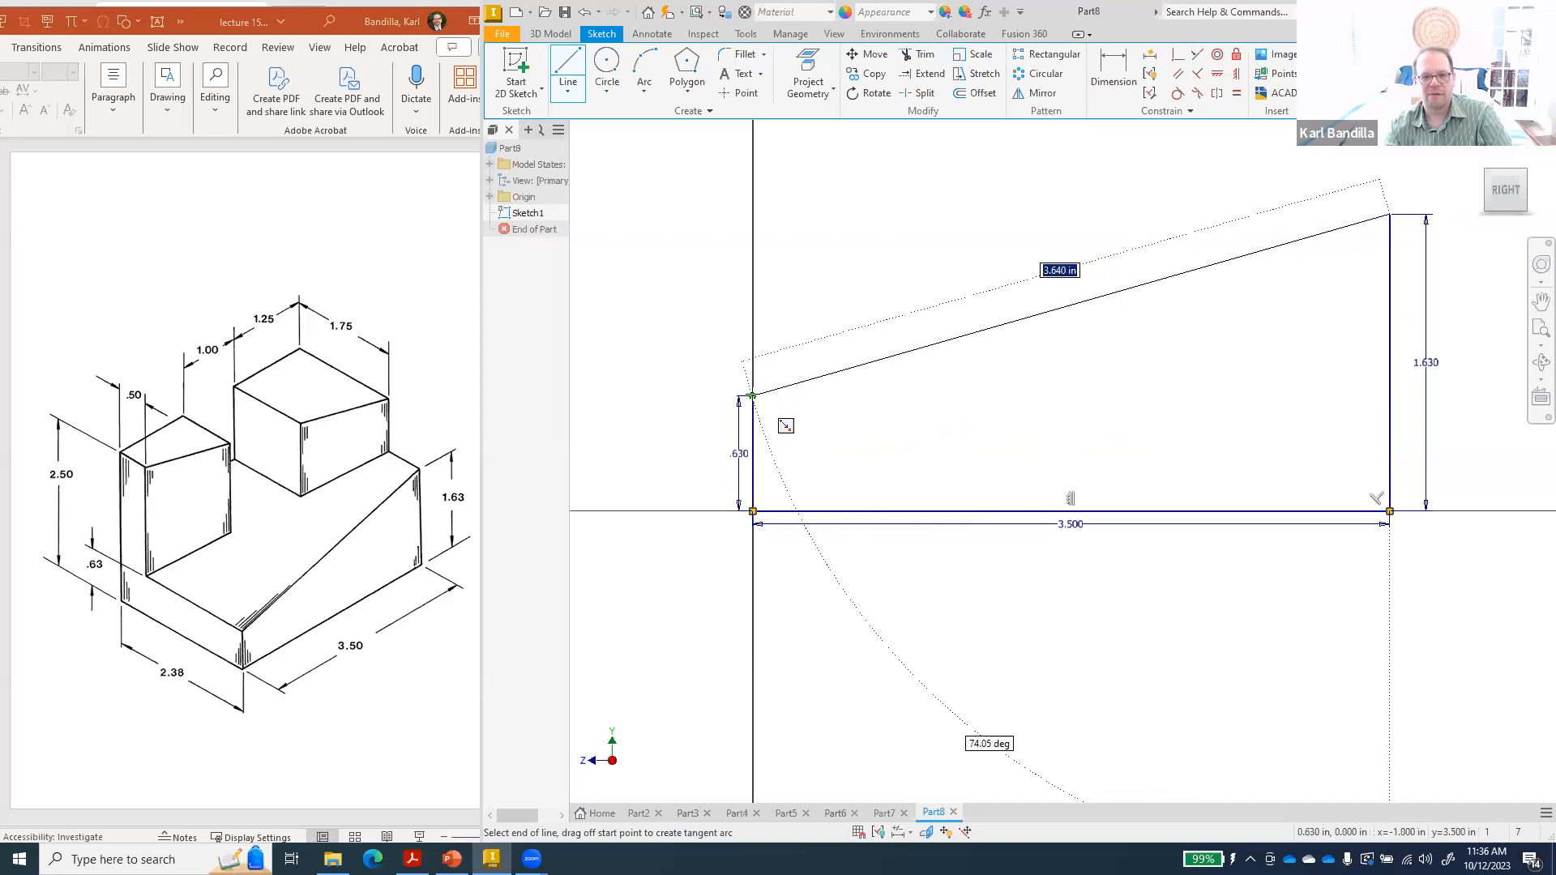
pyautogui.click(753, 395)
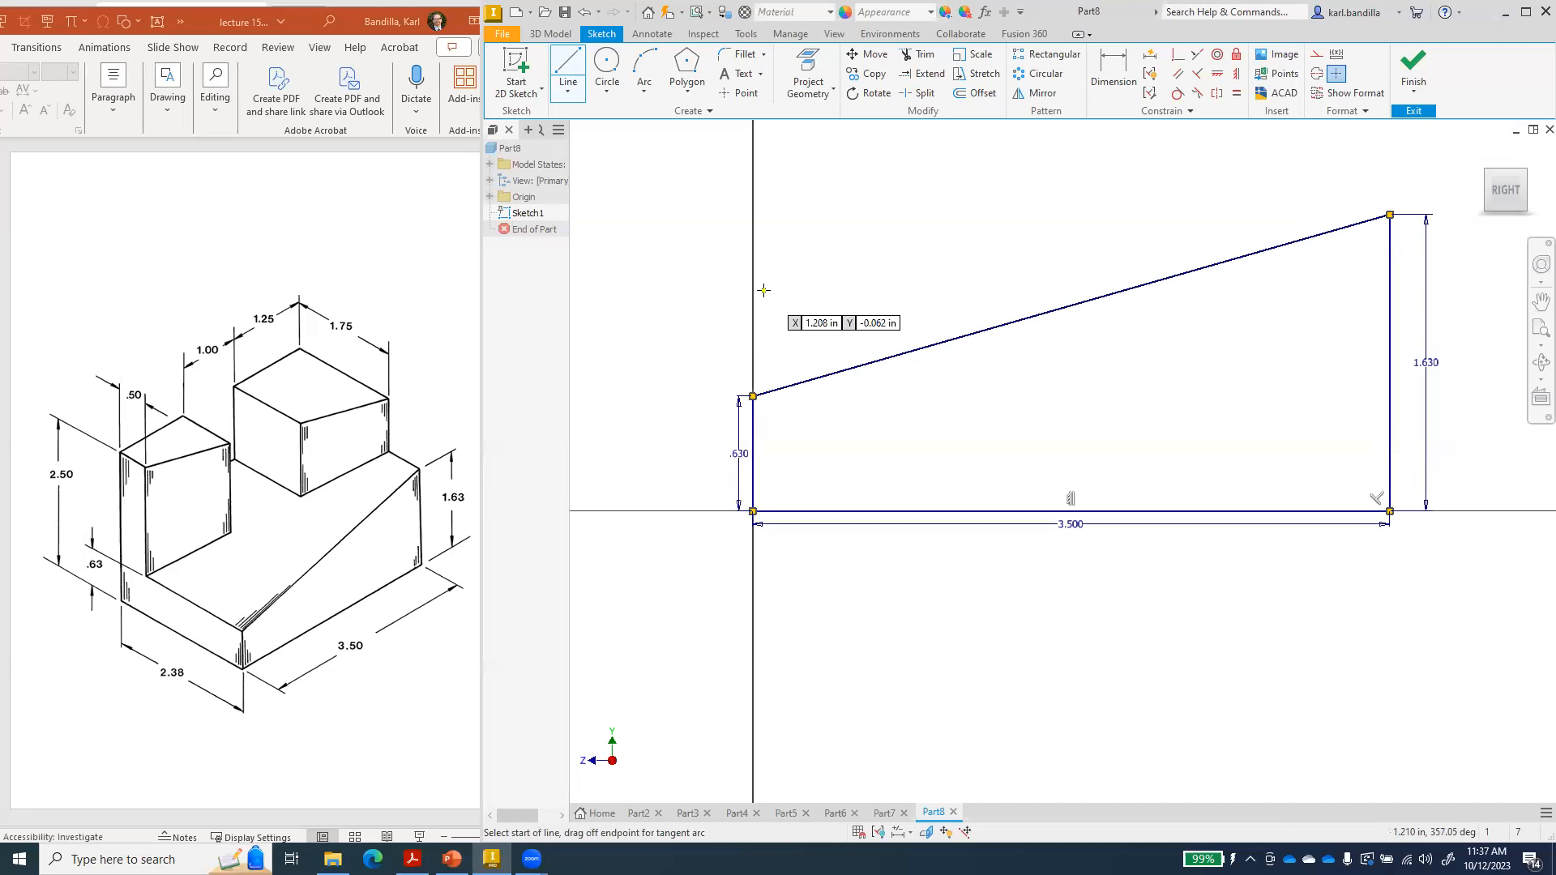
pyautogui.press('Escape')
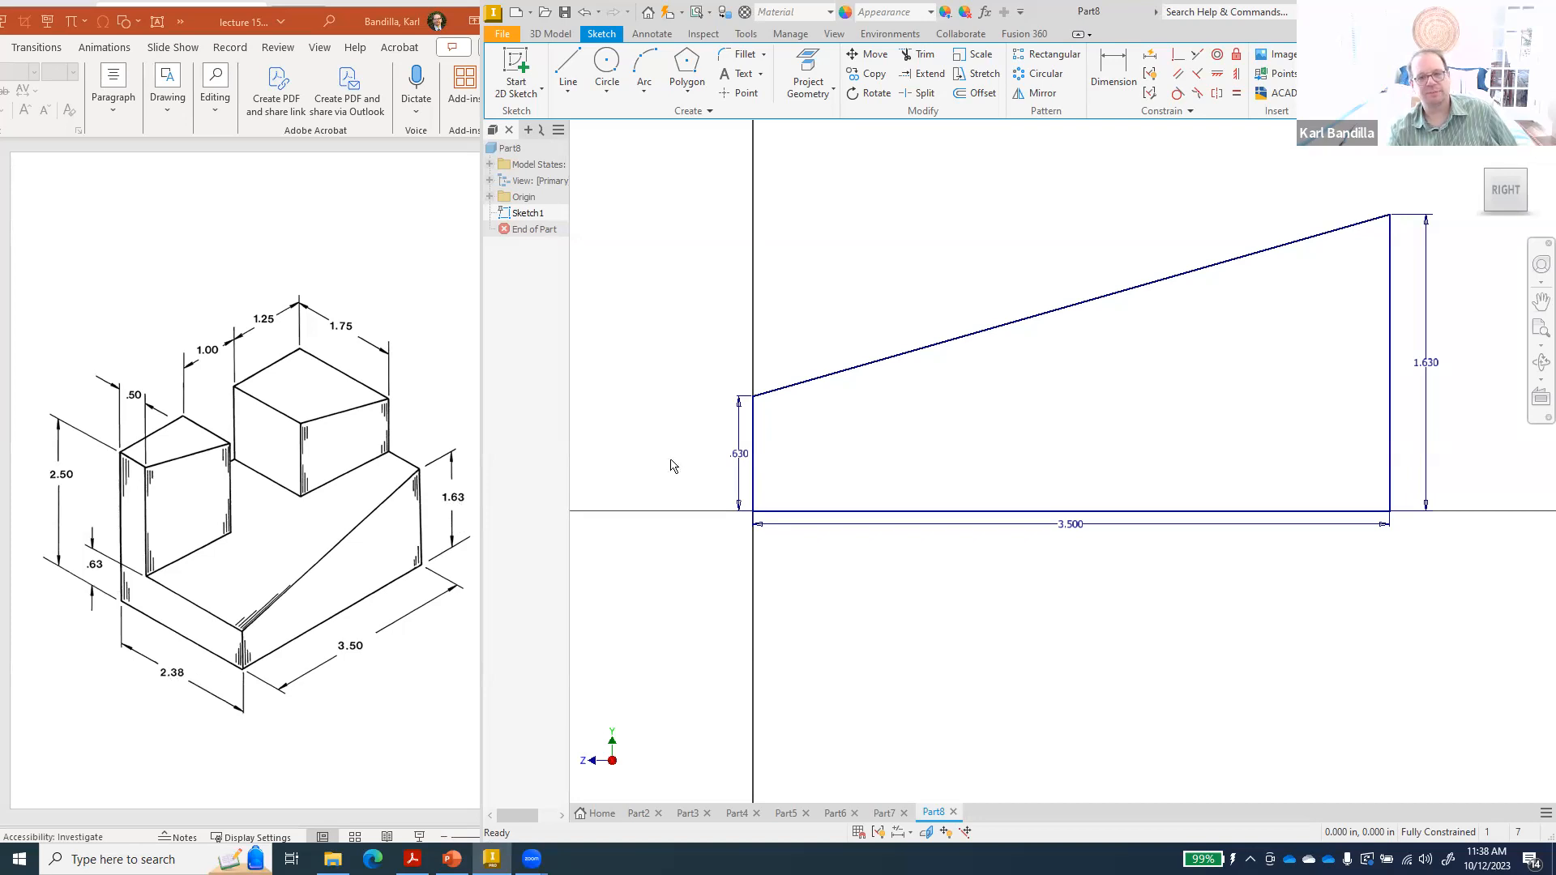
pyautogui.click(1387, 75)
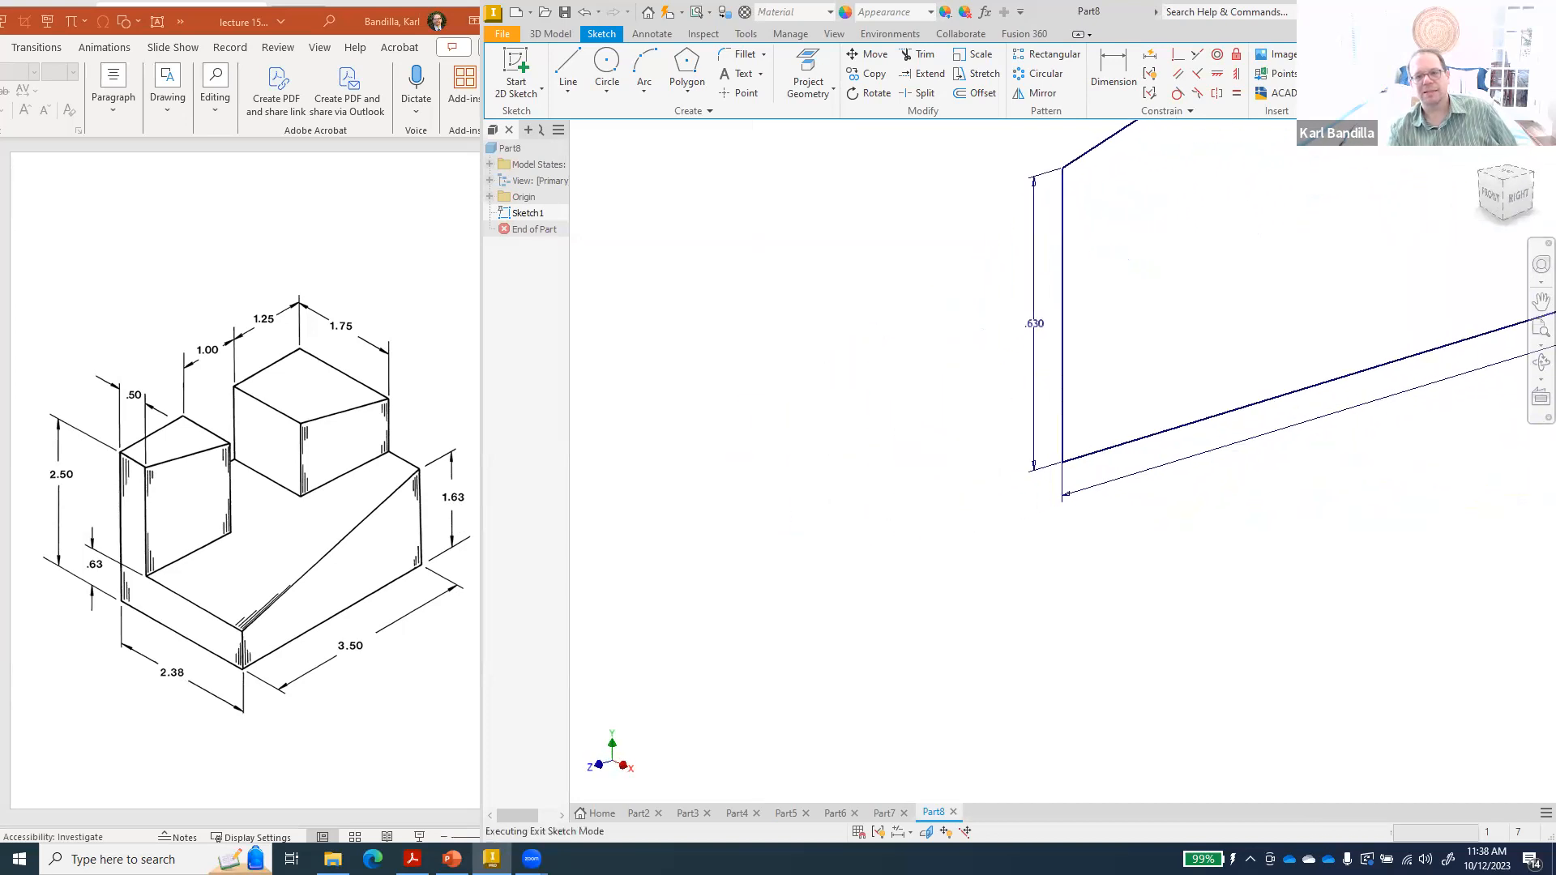
# - Extrude the closed wedge profile 2.38 in
pyautogui.click(1483, 154)
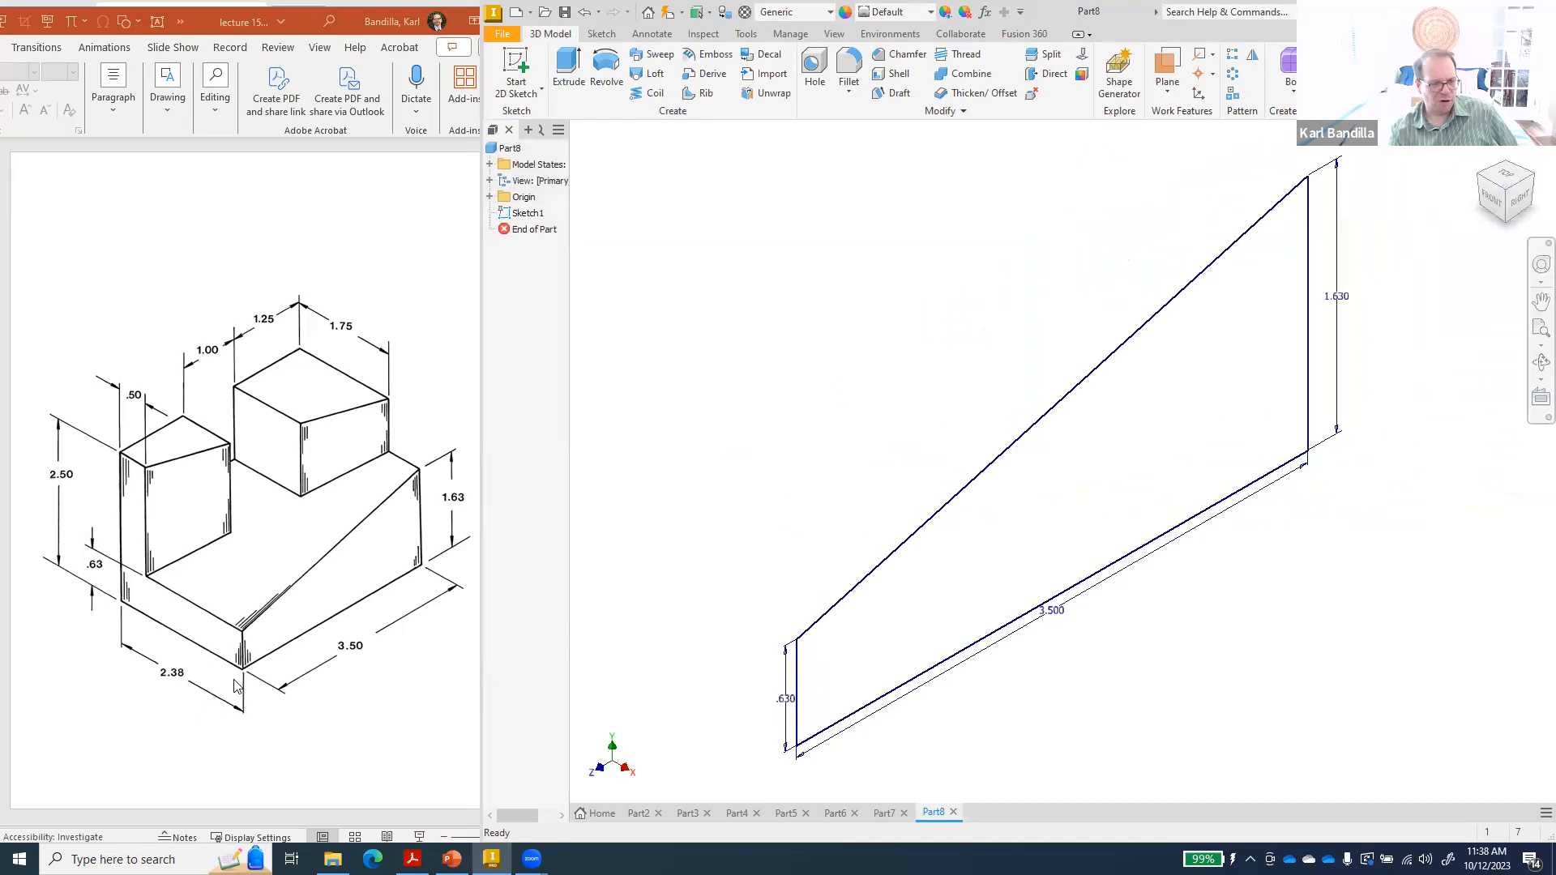
pyautogui.click(568, 66)
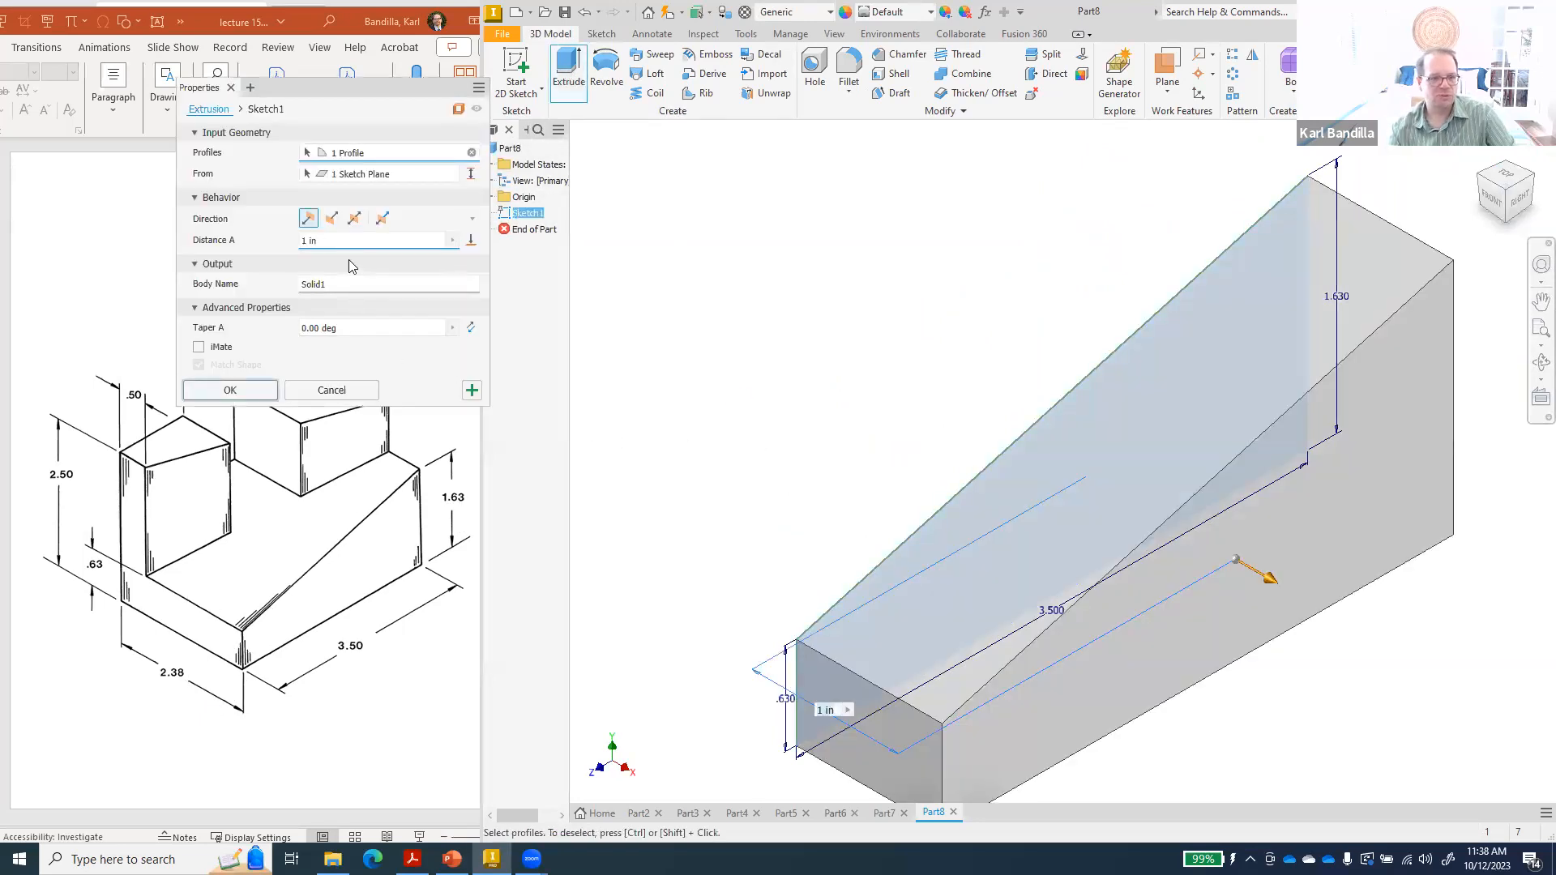
pyautogui.doubleClick(340, 240)
pyautogui.write('2.38')
pyautogui.press('Return')
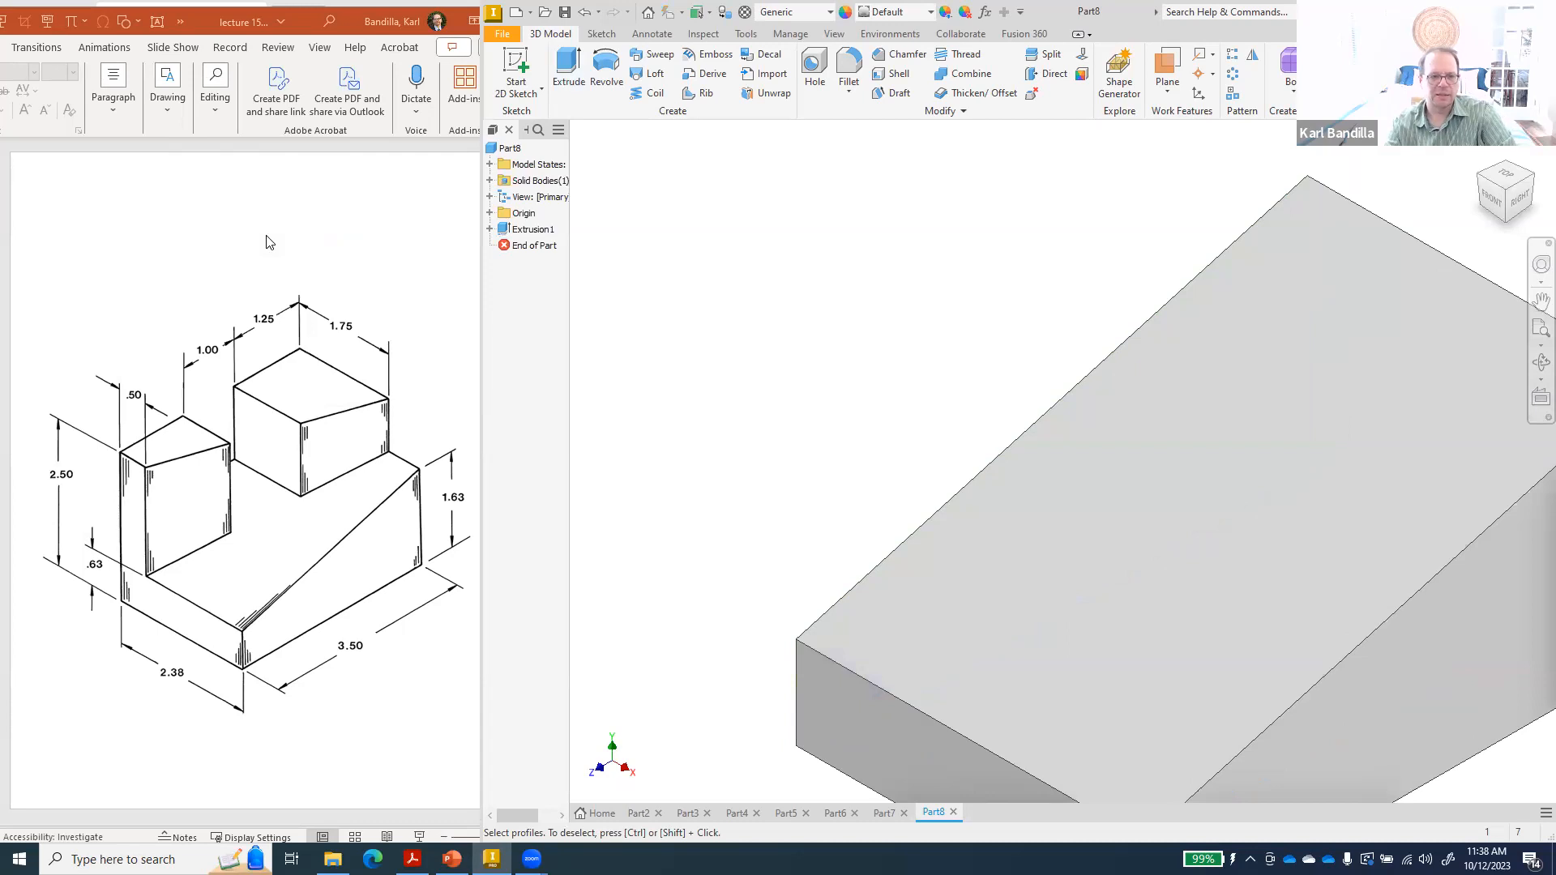
# - Sketch a four-sided profile on the sloped face's low corner, about 1.08 in deep and about 0.86 in wide at its far edge
pyautogui.scroll(-5, 807, 403)
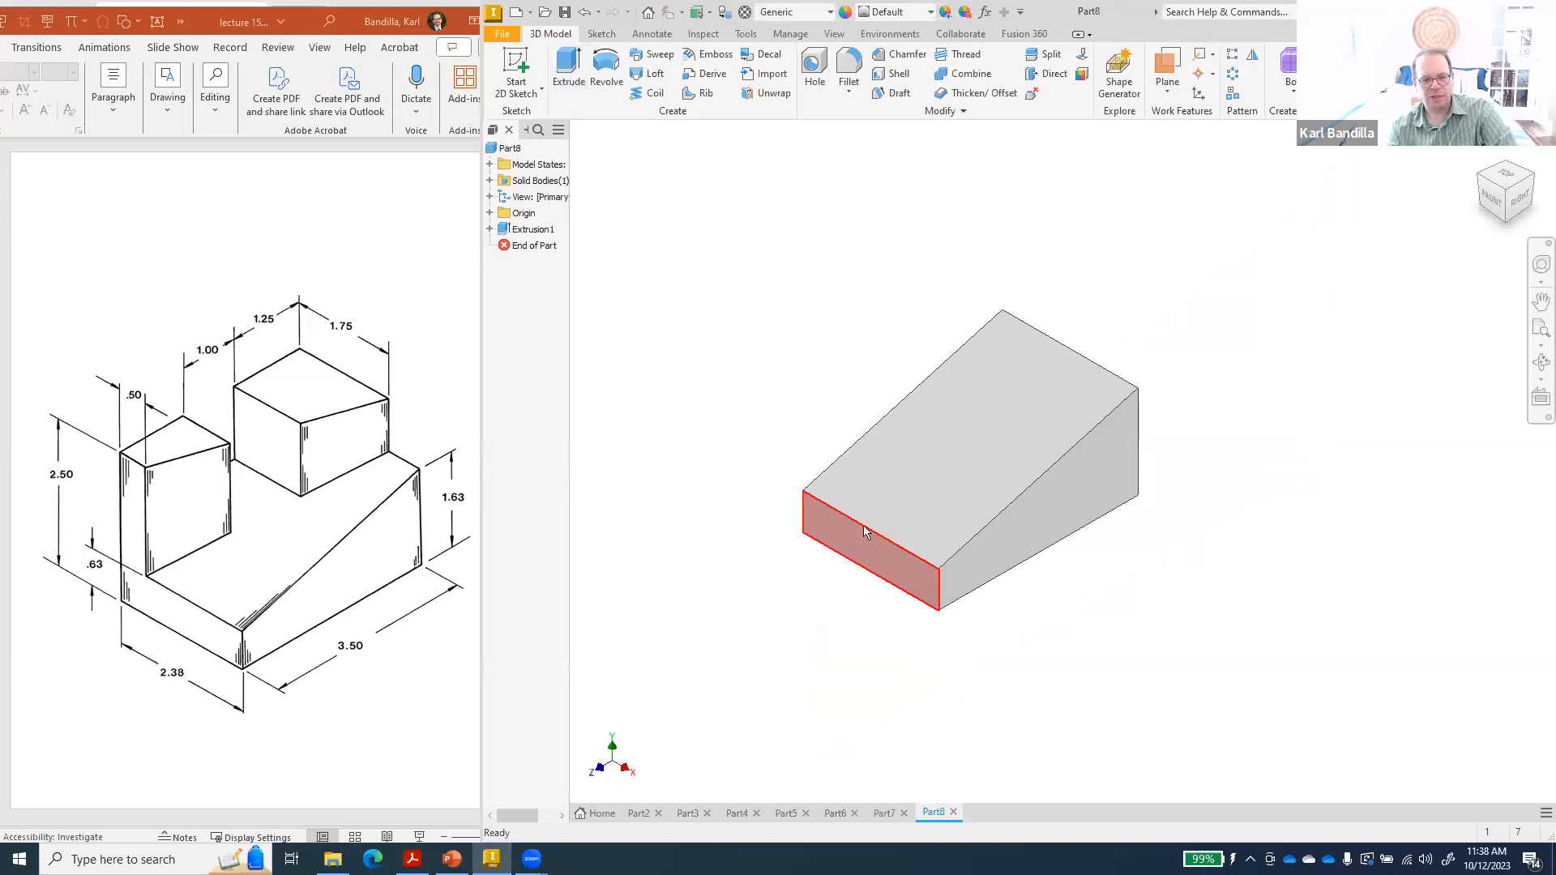
pyautogui.rightClick(899, 498)
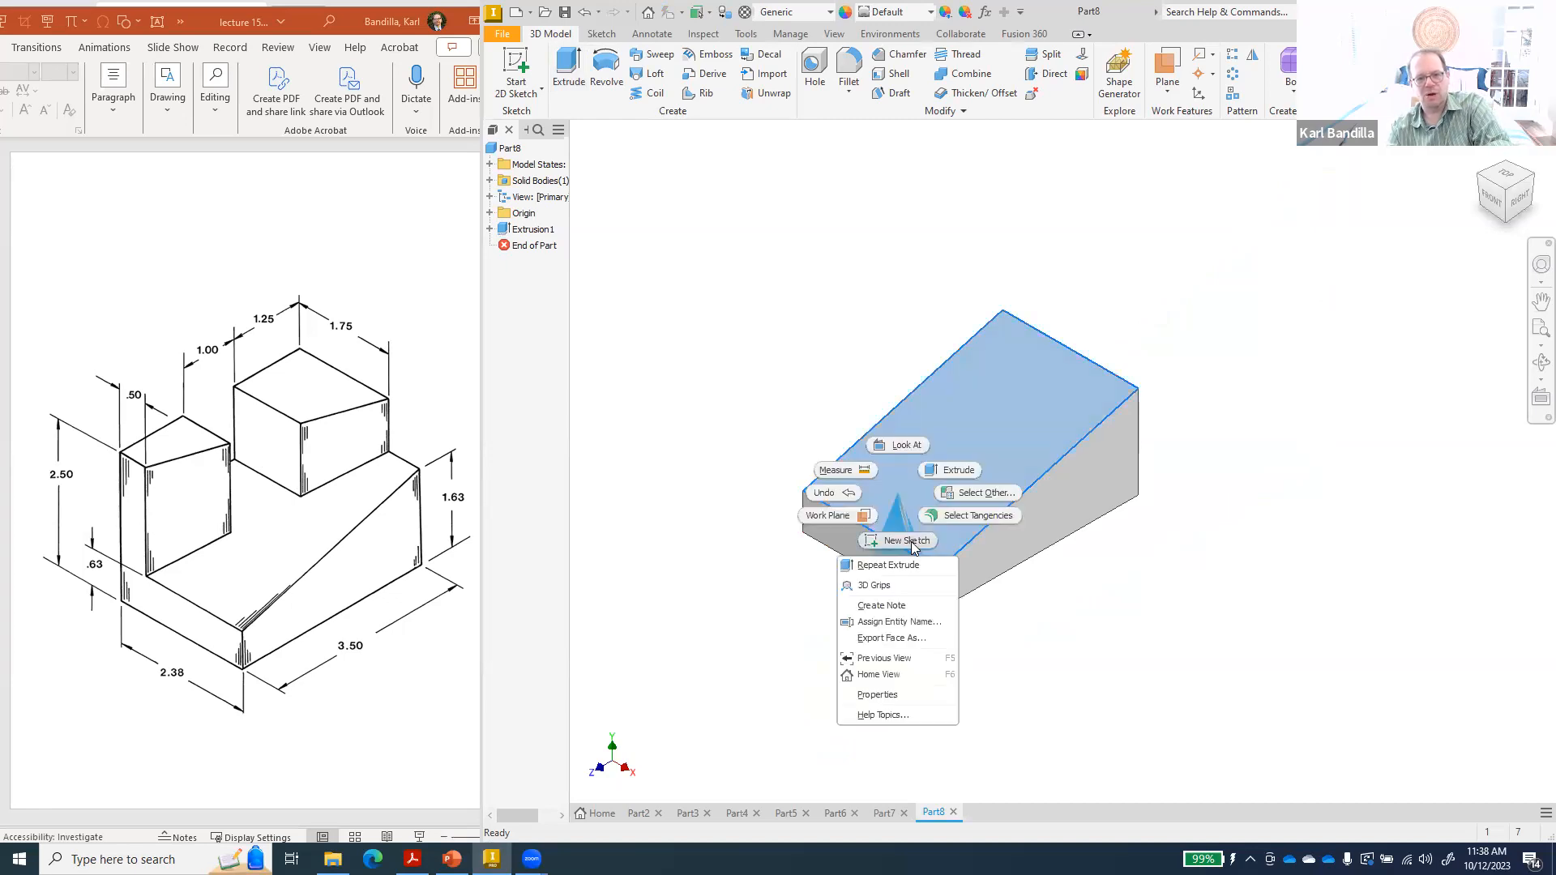
pyautogui.click(911, 542)
pyautogui.click(568, 66)
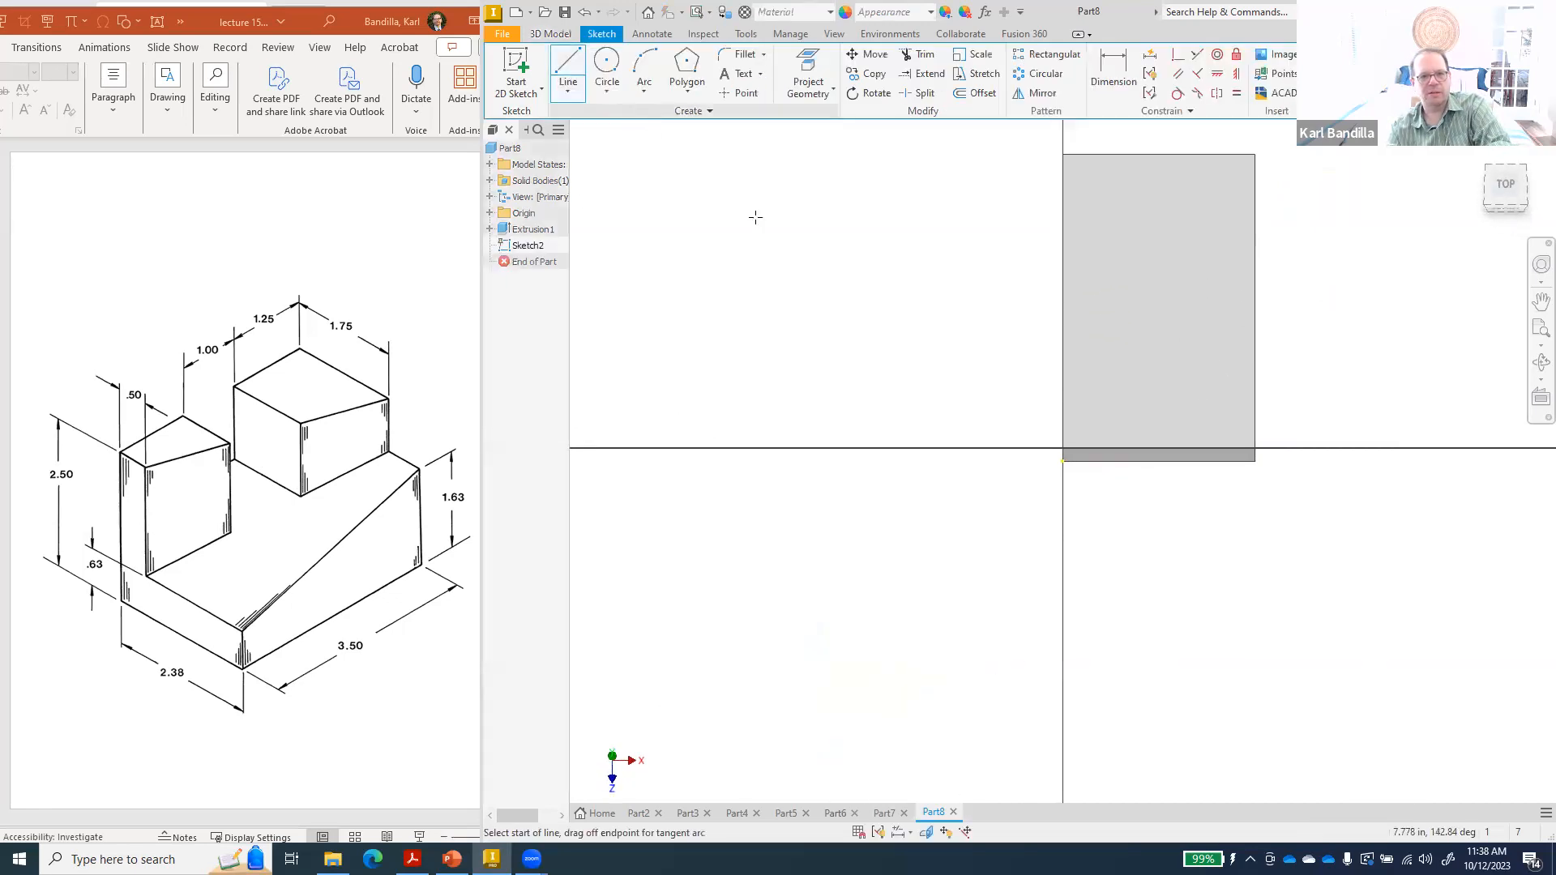
pyautogui.click(1062, 448)
pyautogui.click(1110, 447)
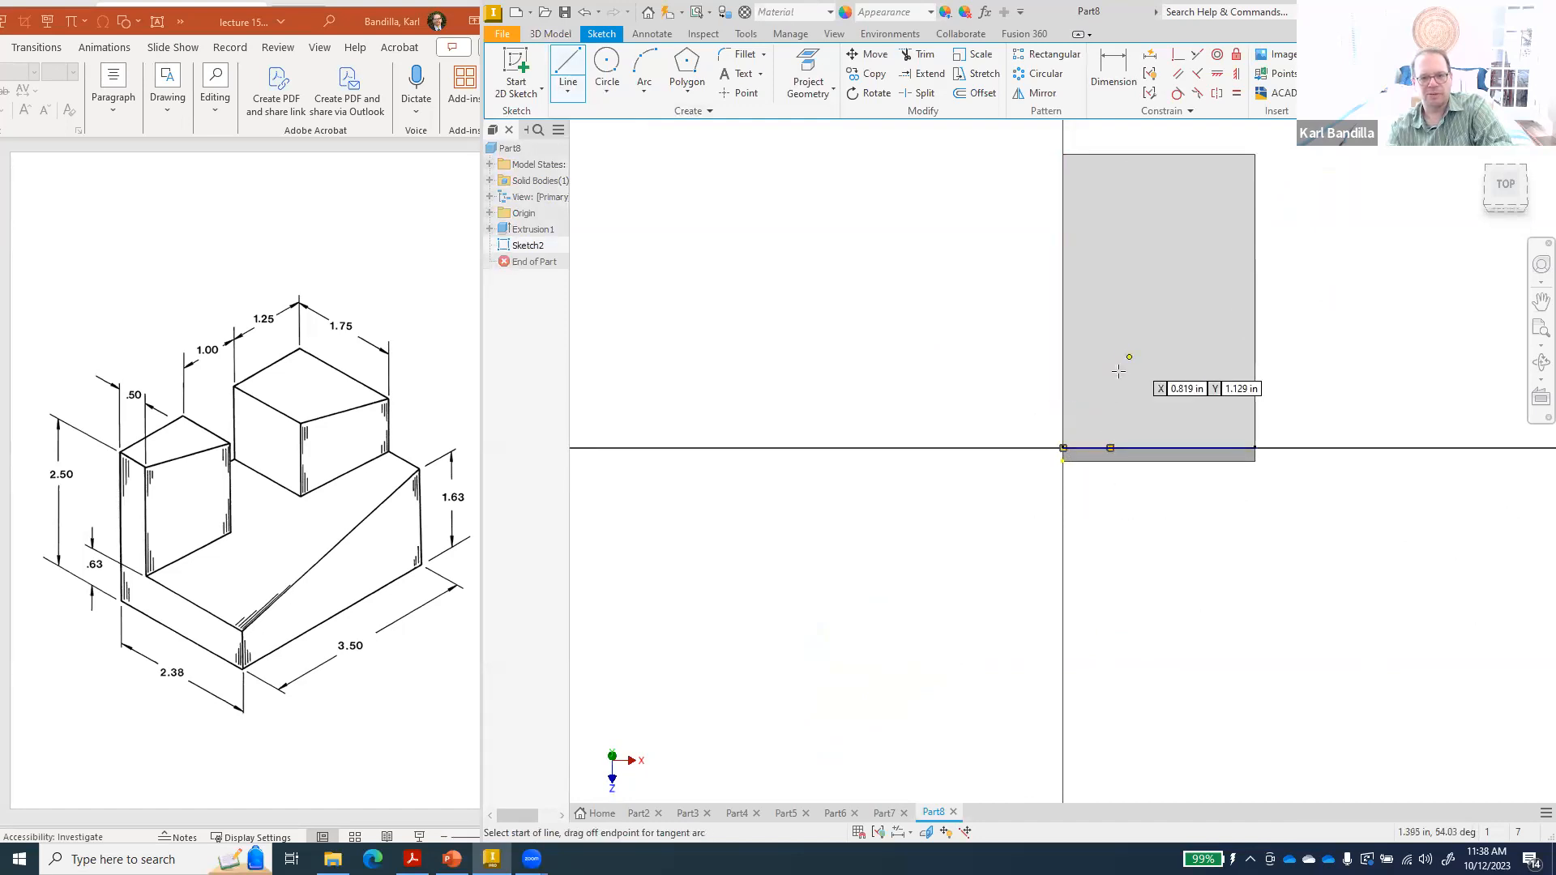
pyautogui.click(1109, 447)
pyautogui.click(1132, 360)
pyautogui.click(1062, 359)
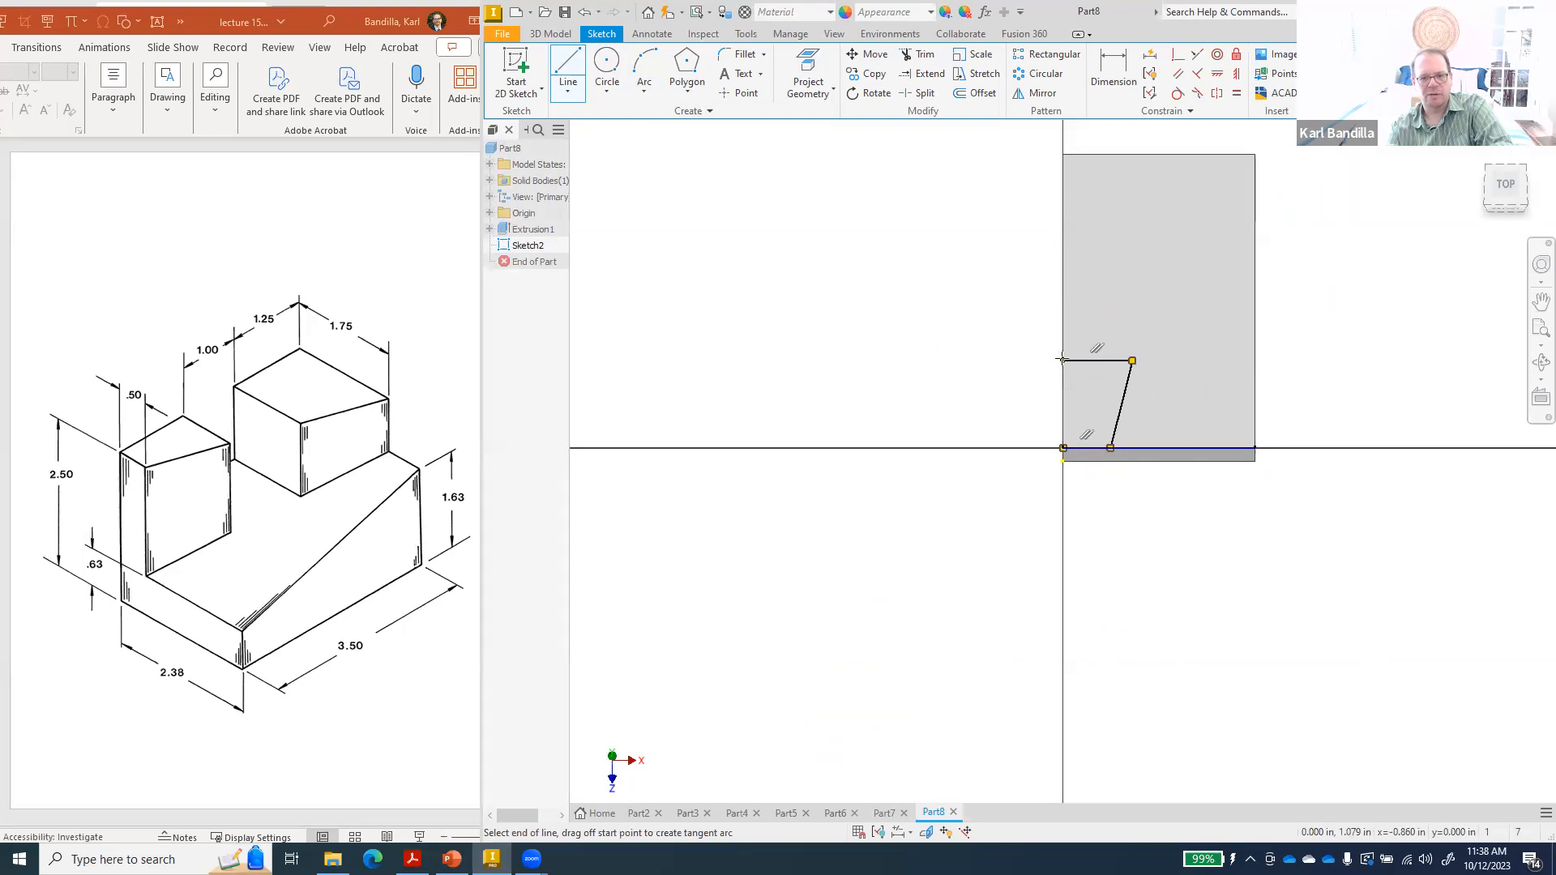
pyautogui.click(1062, 449)
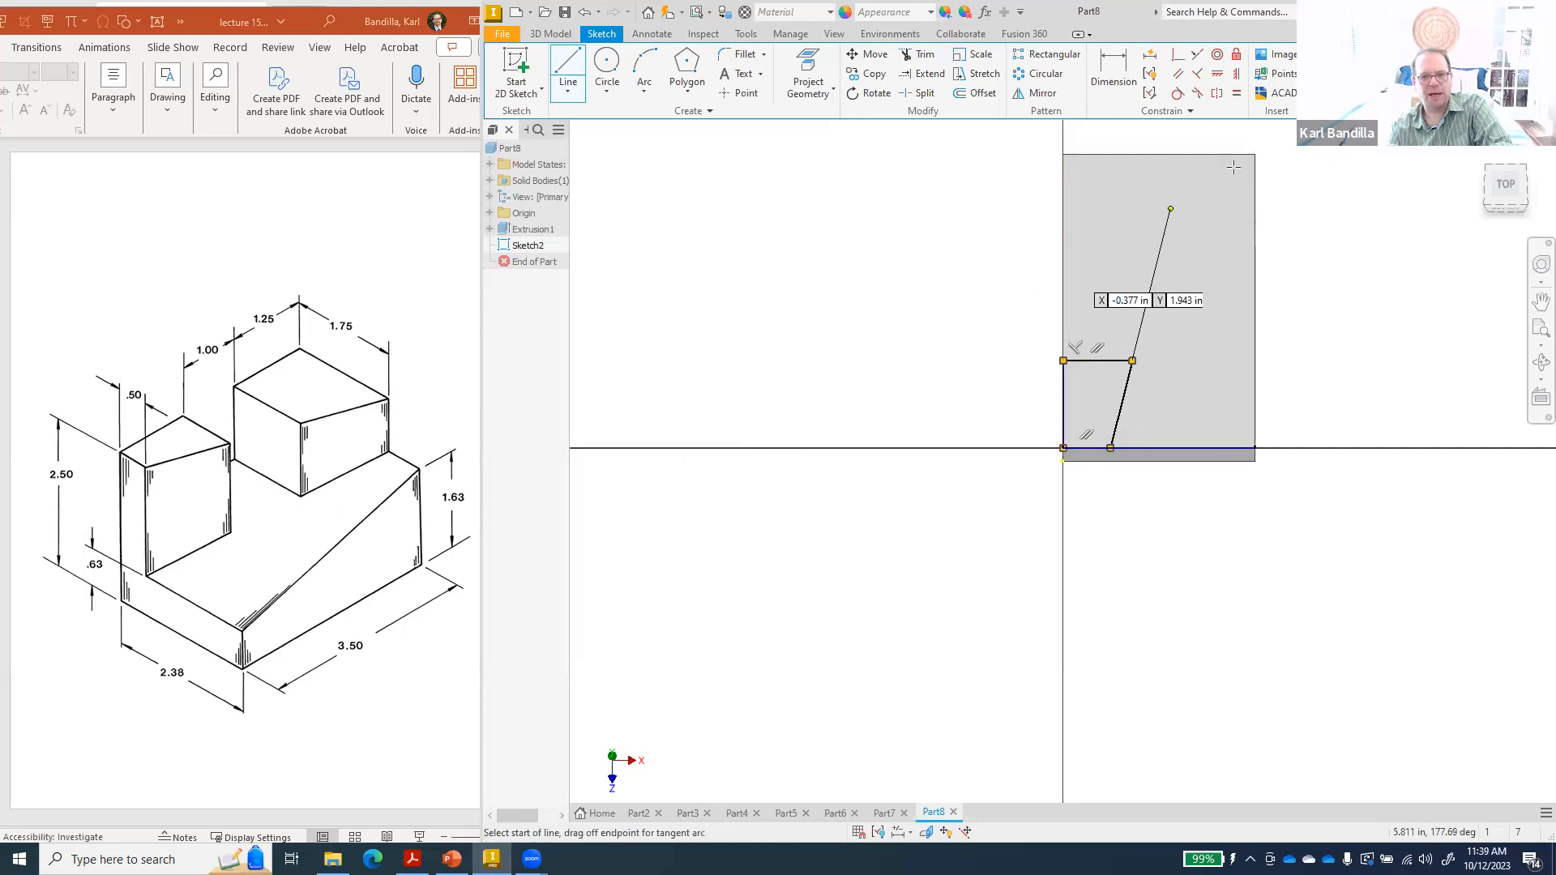
pyautogui.click(1414, 72)
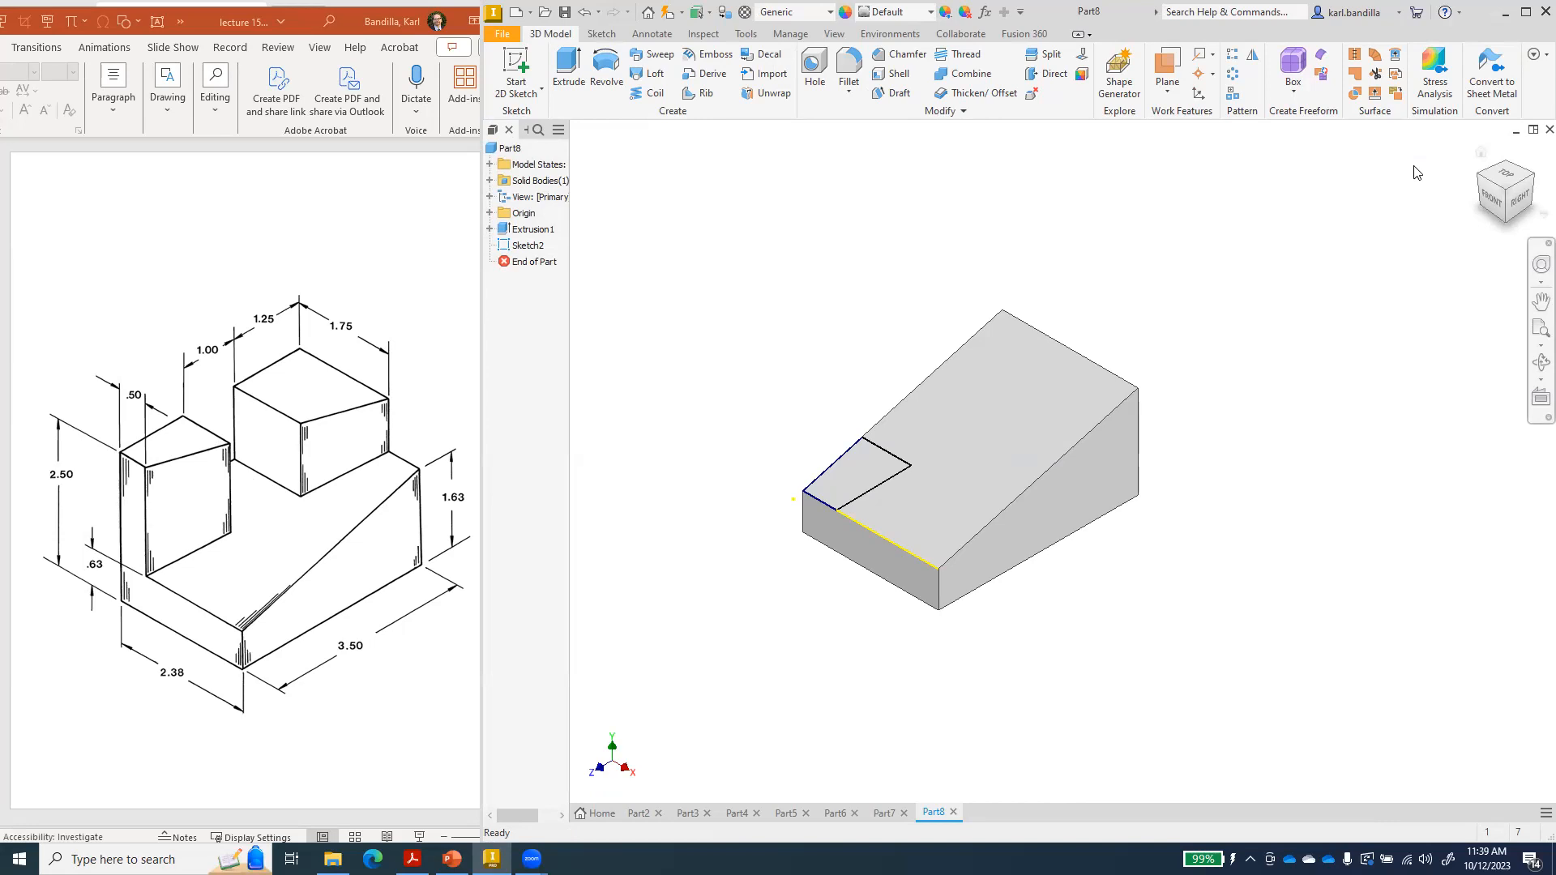
# - Preview extruding the profile off the sloped face, cancel the extrusion and delete the sketch
pyautogui.click(568, 69)
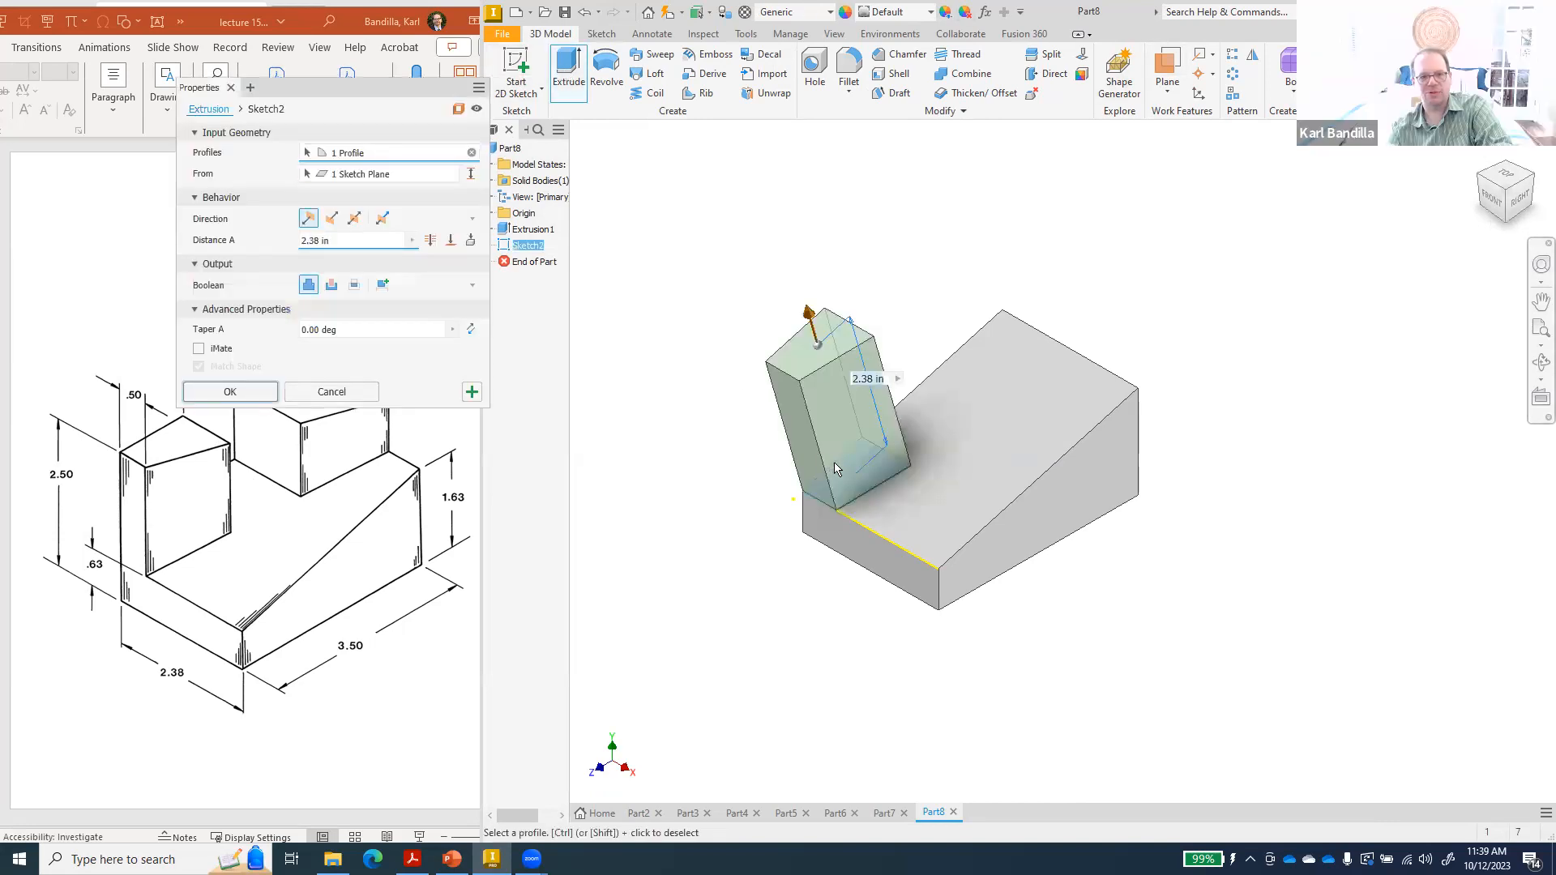
pyautogui.click(331, 391)
pyautogui.rightClick(528, 252)
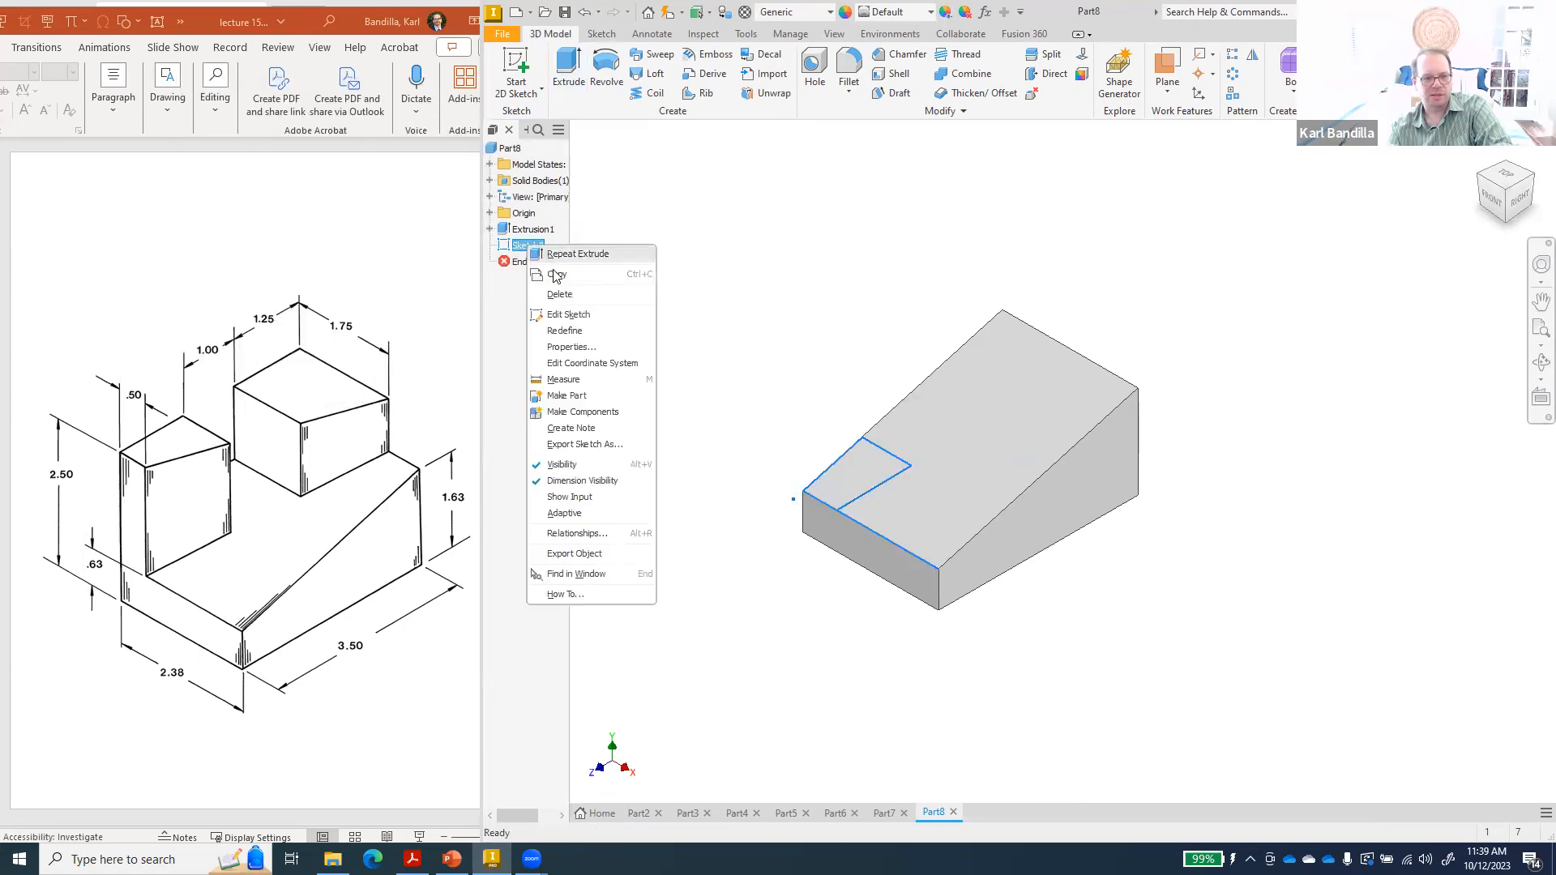
pyautogui.click(579, 302)
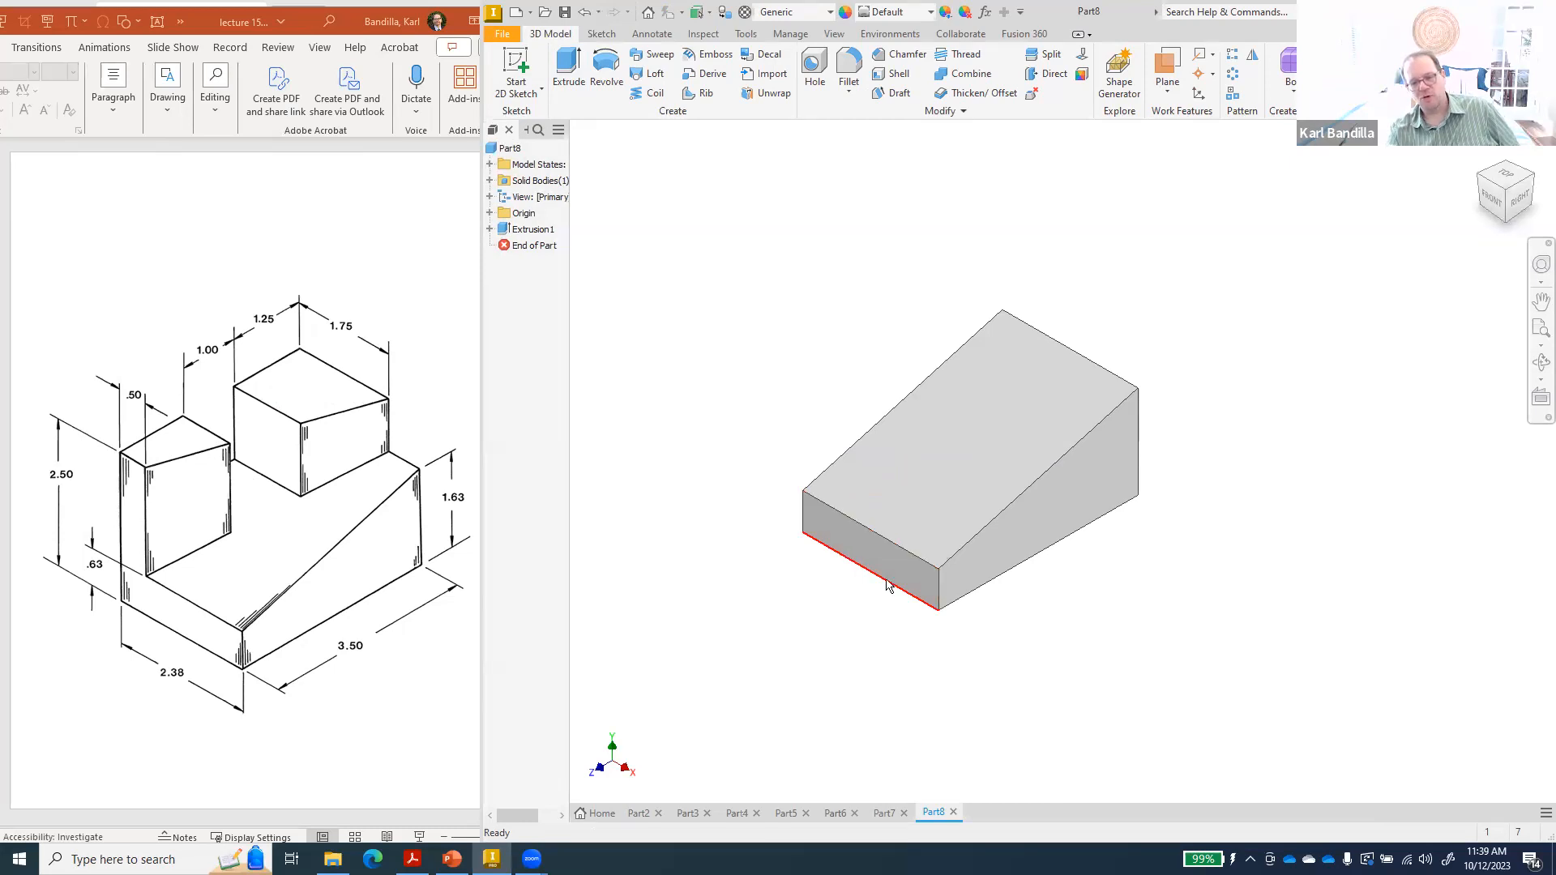
# - Create a work plane offset -2.5 in from the wedge's bottom face
pyautogui.click(1505, 229)
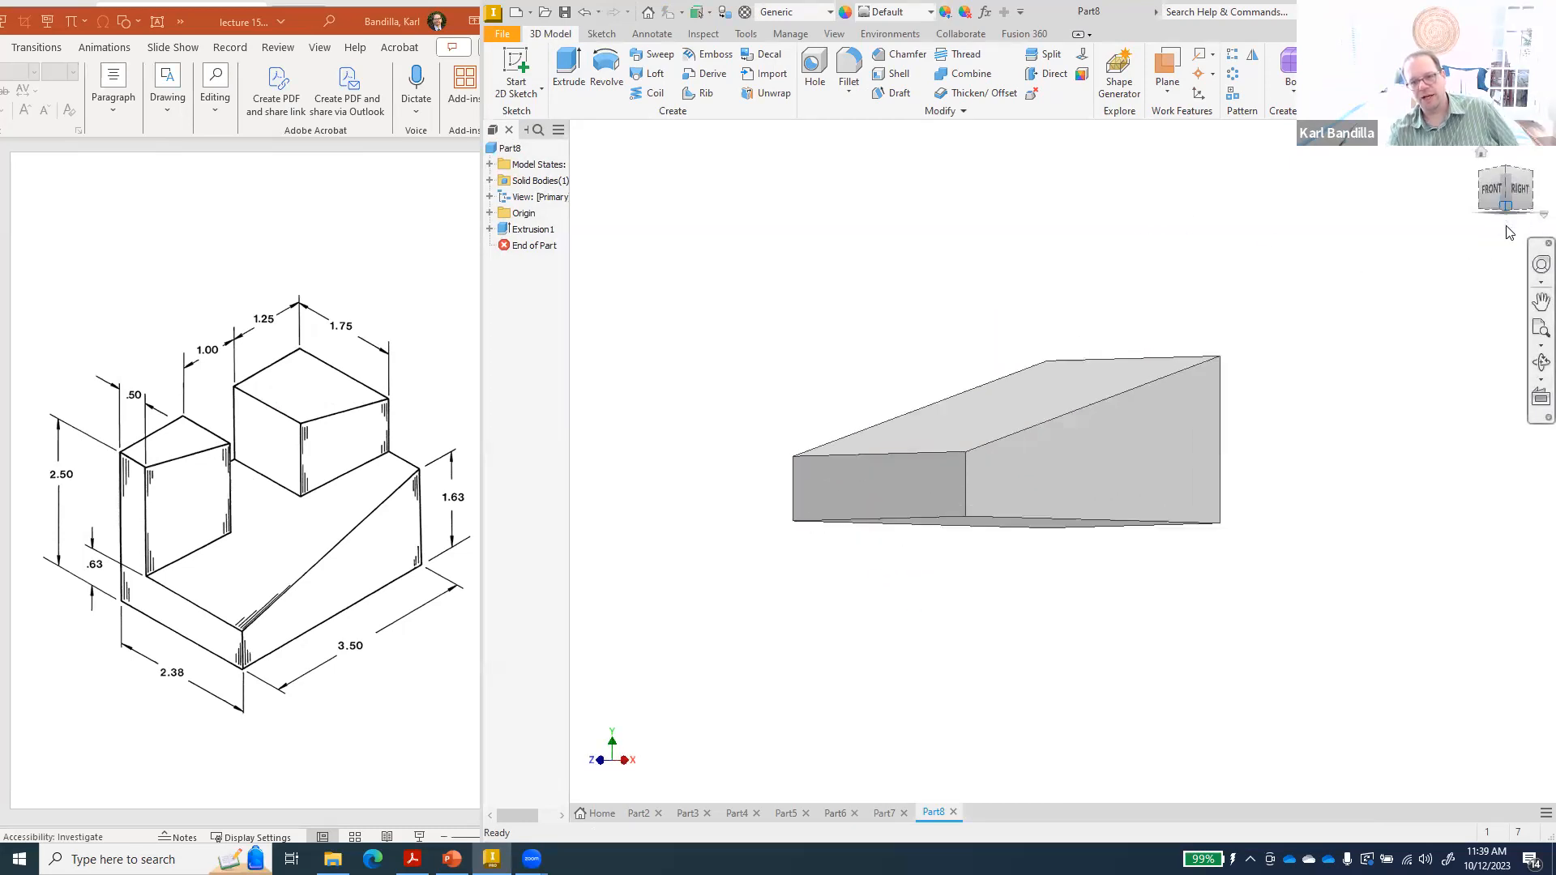
pyautogui.click(1482, 153)
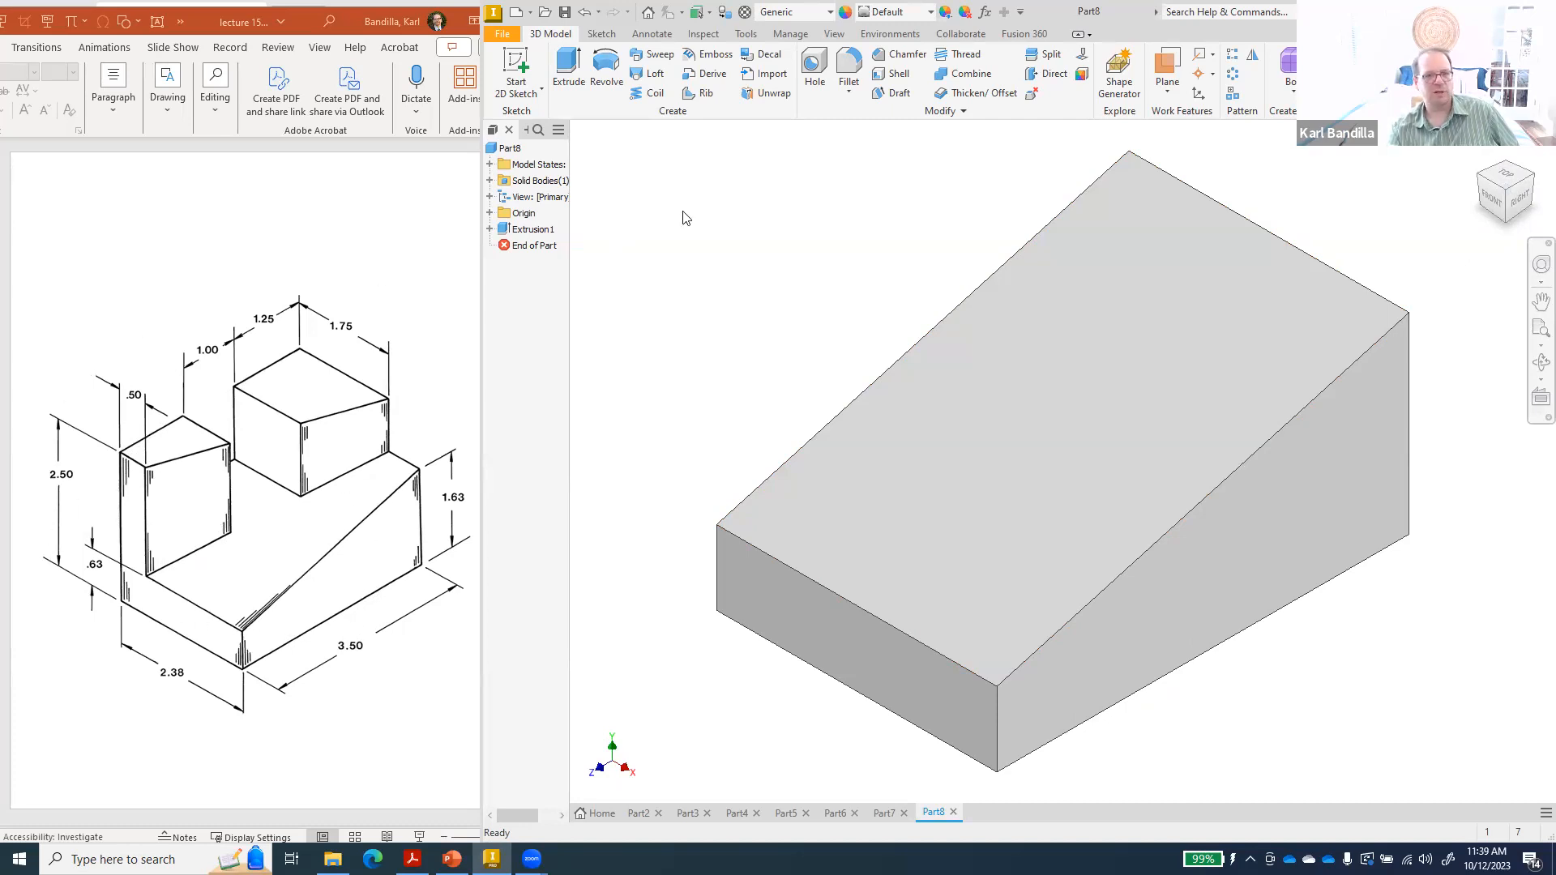
pyautogui.click(1162, 71)
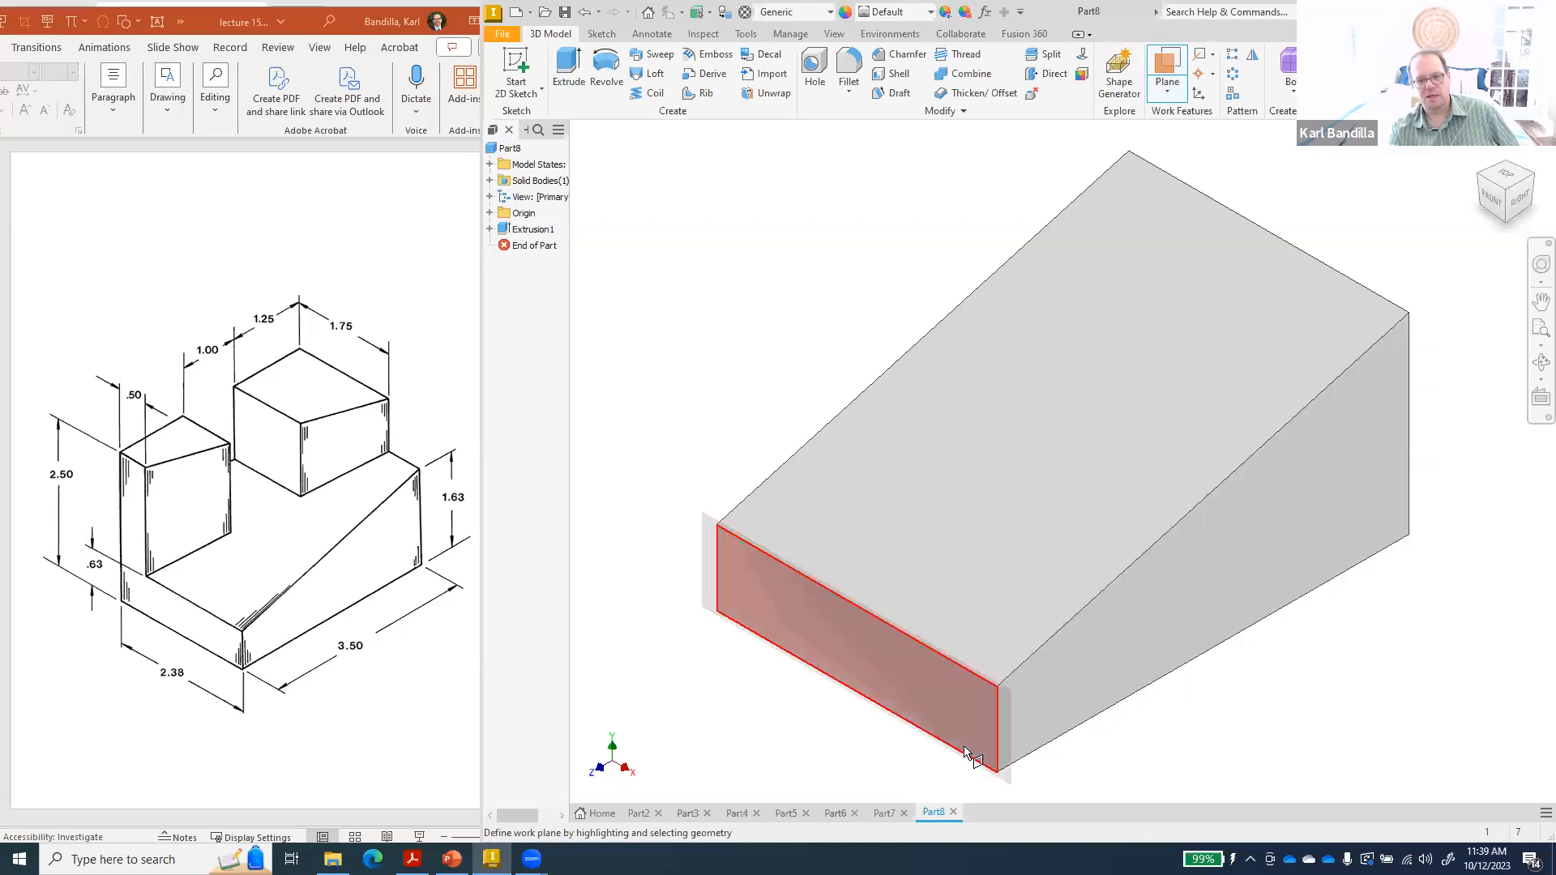
pyautogui.press('Escape')
pyautogui.click(1508, 225)
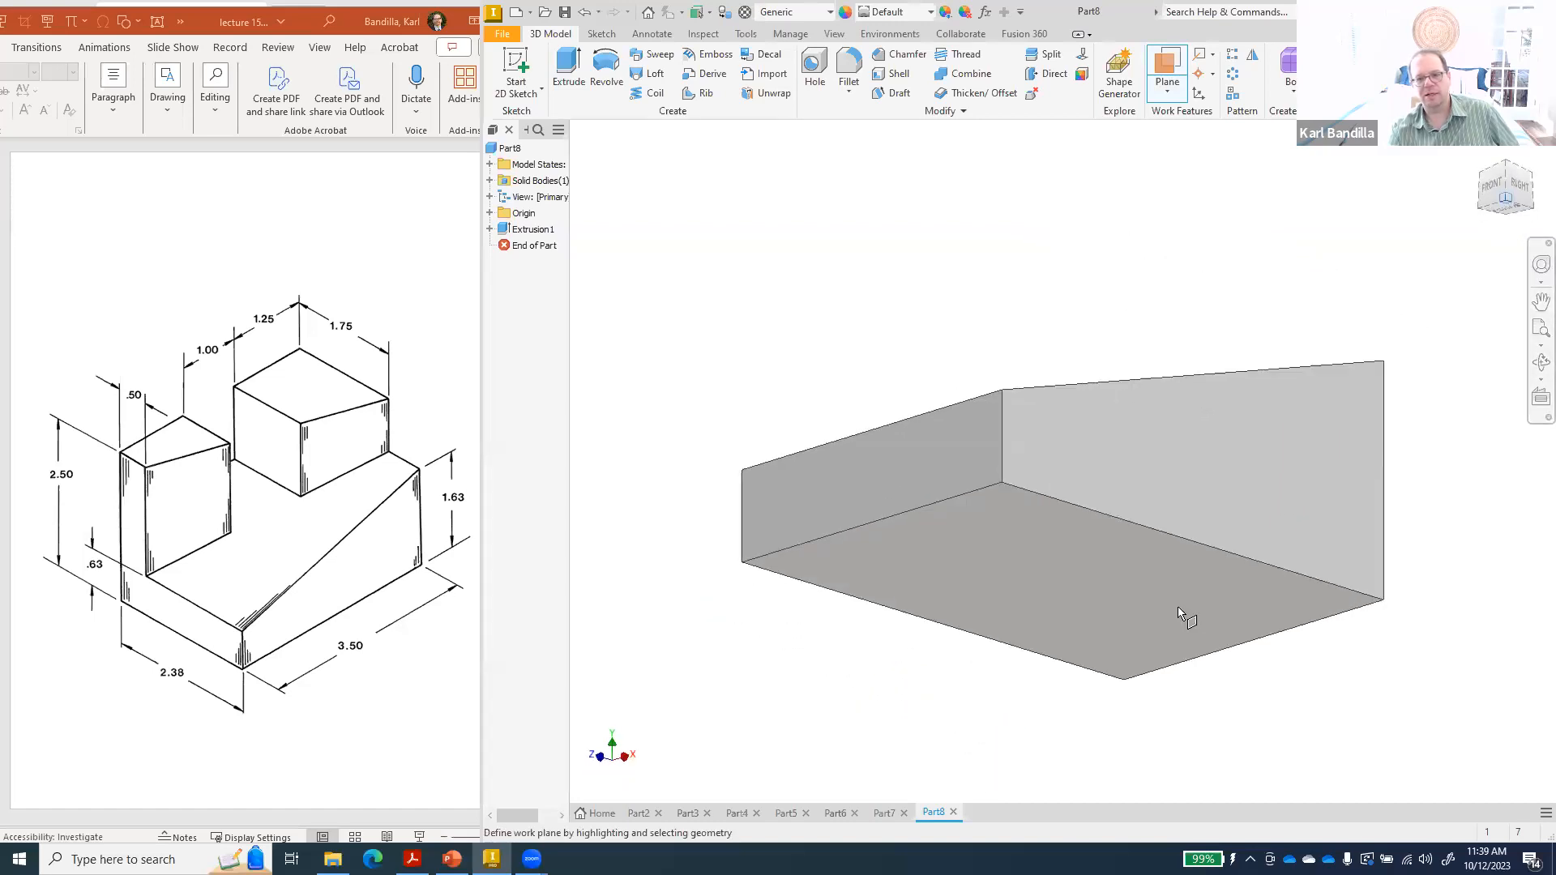
pyautogui.click(1094, 587)
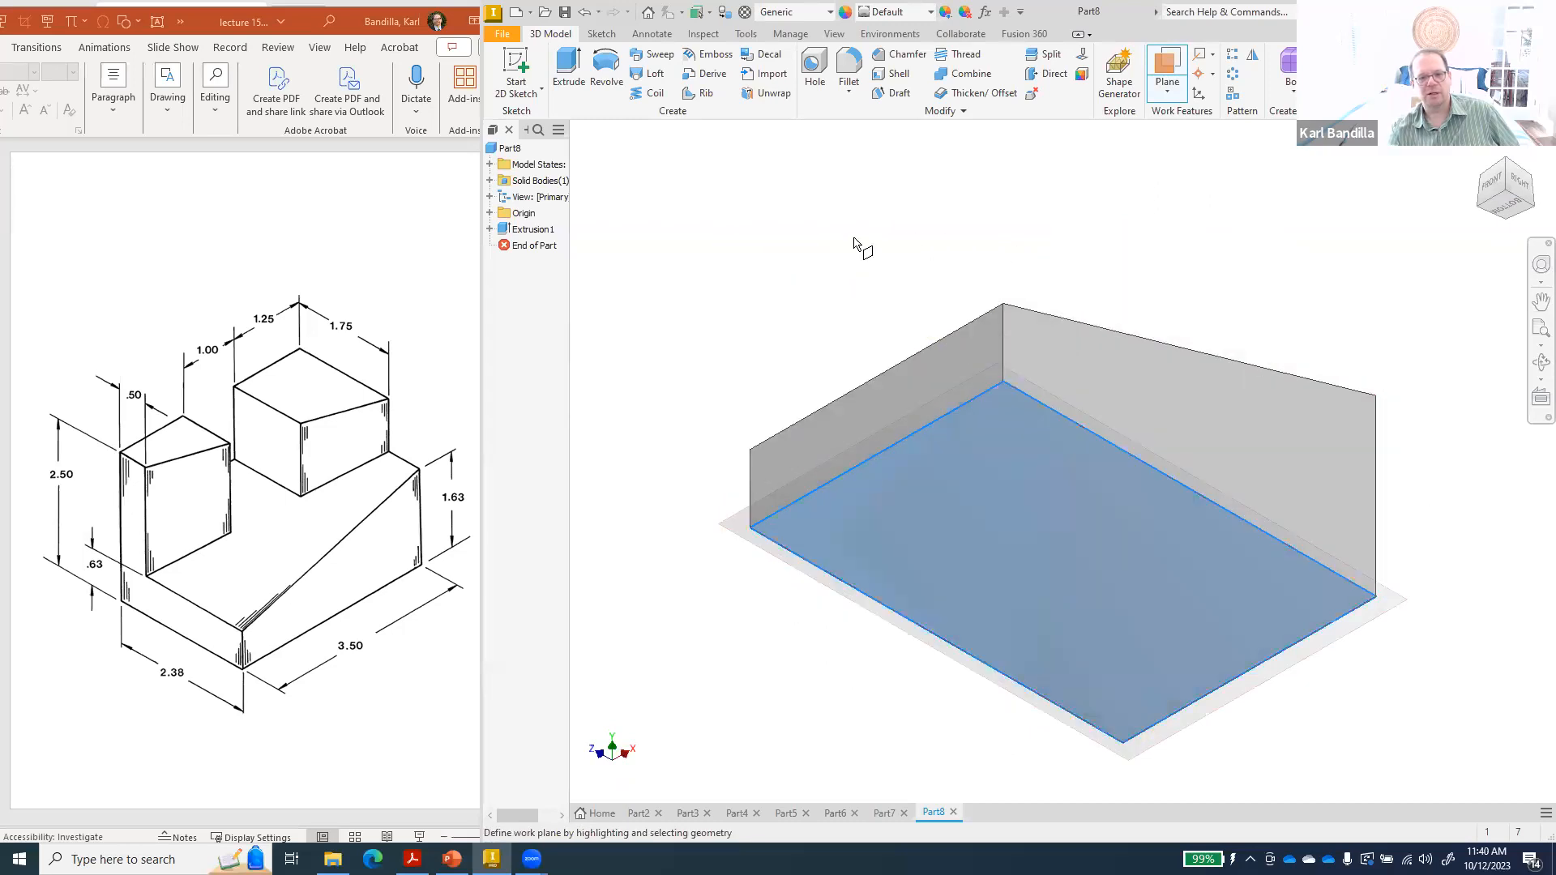
pyautogui.click(1168, 97)
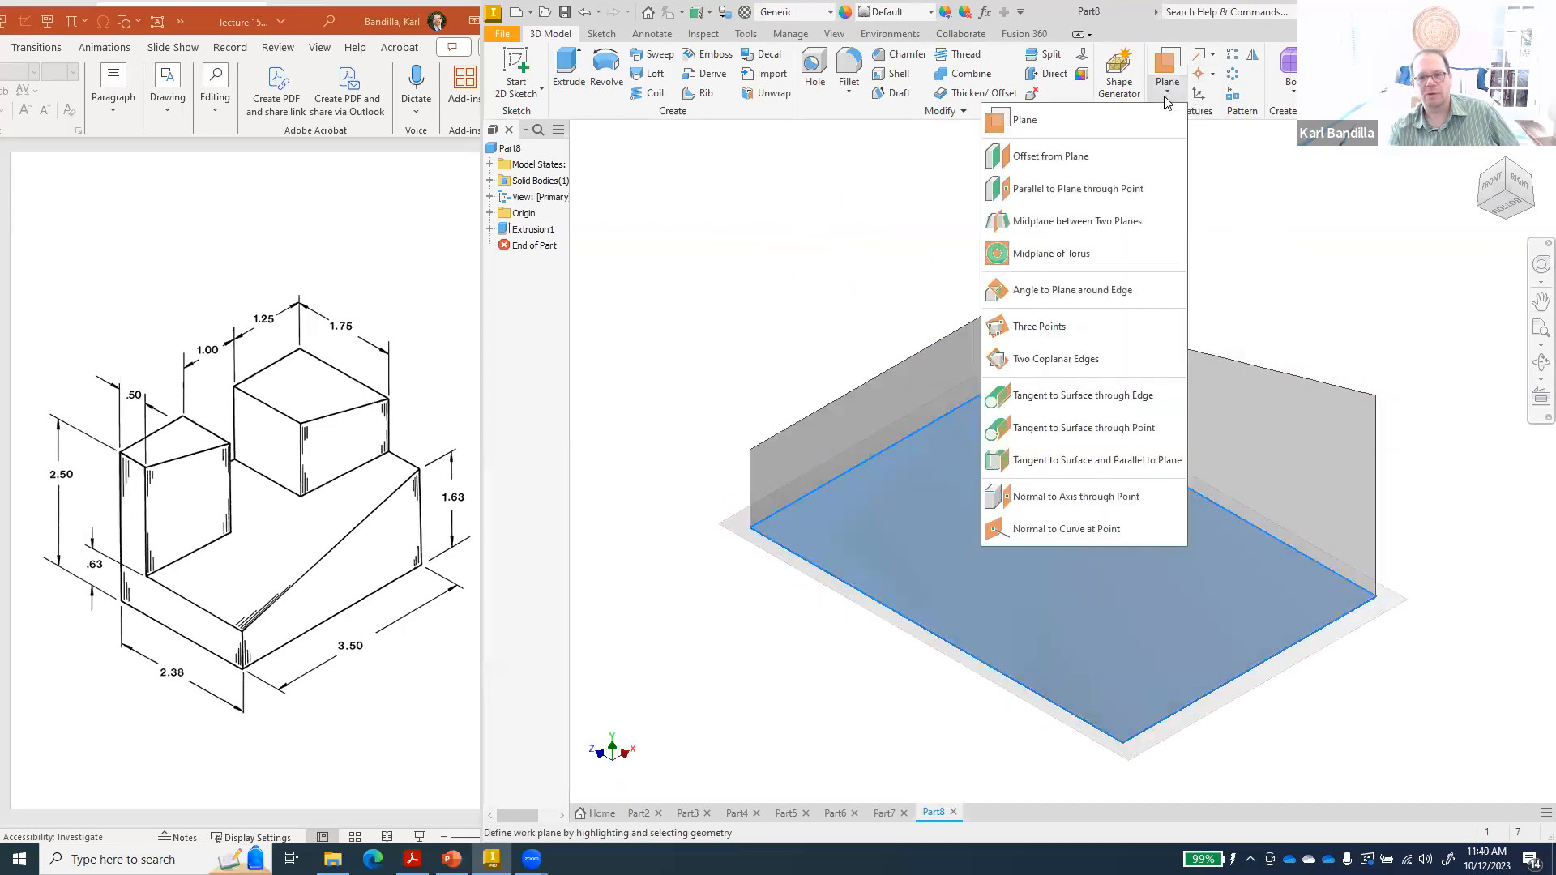
pyautogui.click(1053, 154)
pyautogui.click(1019, 513)
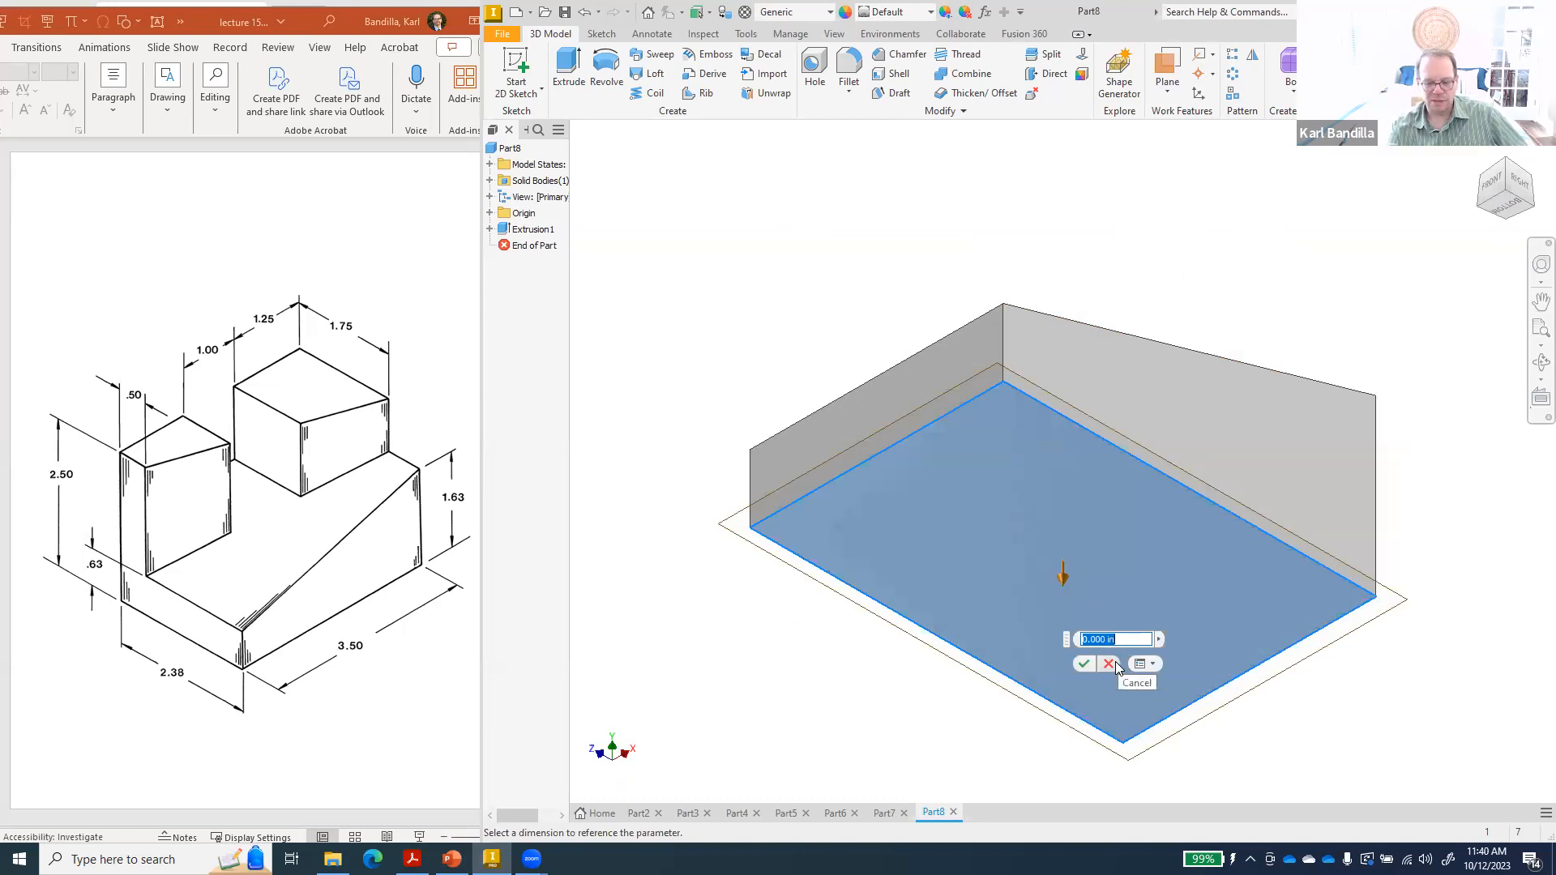
pyautogui.write('-2.5')
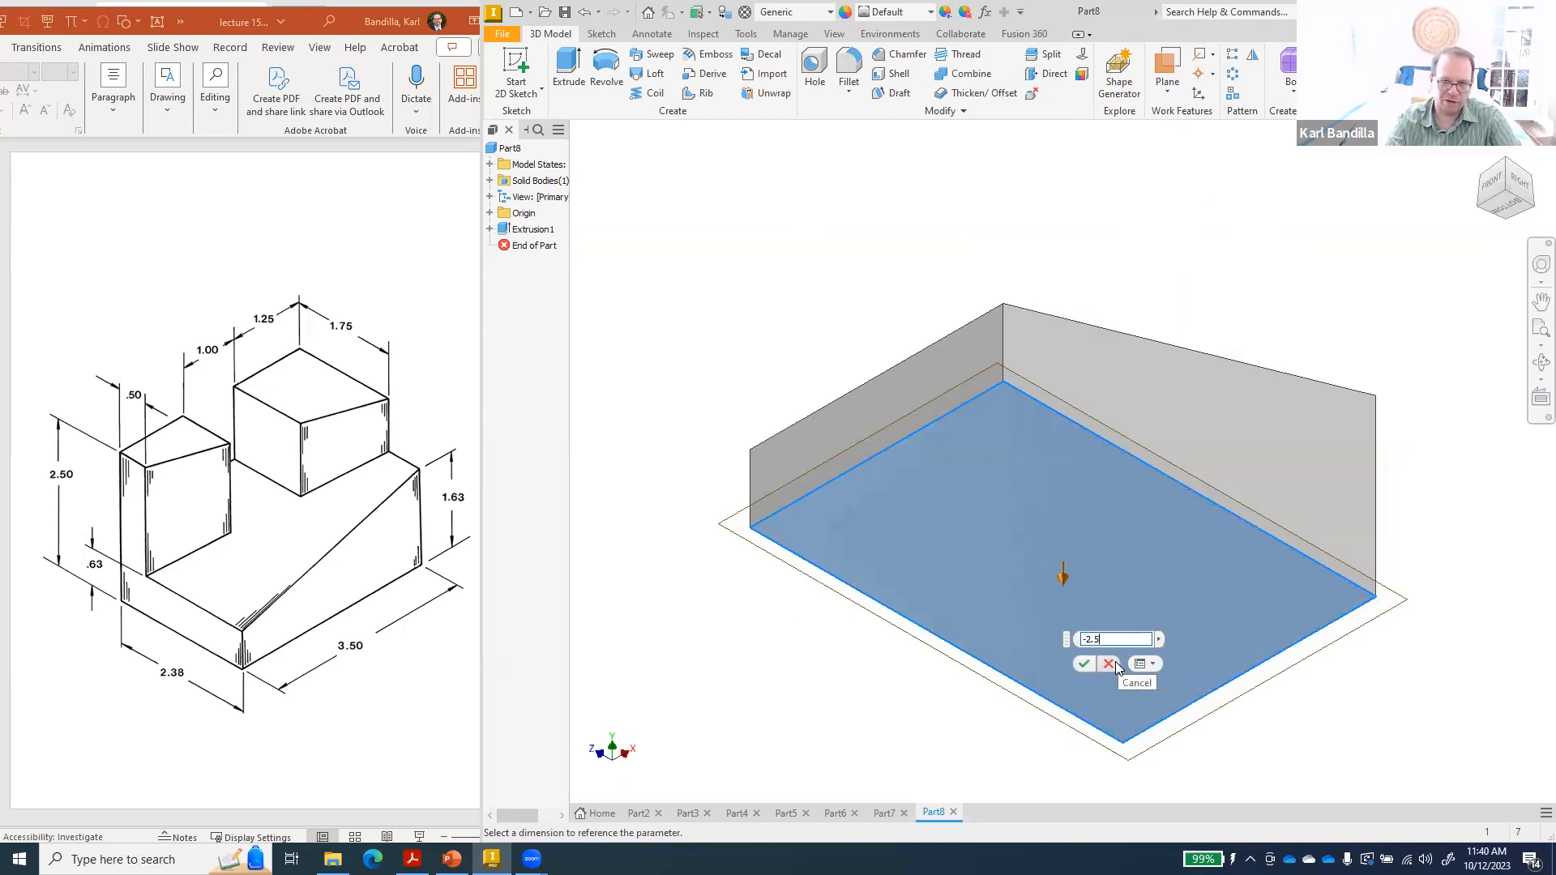
pyautogui.click(1084, 664)
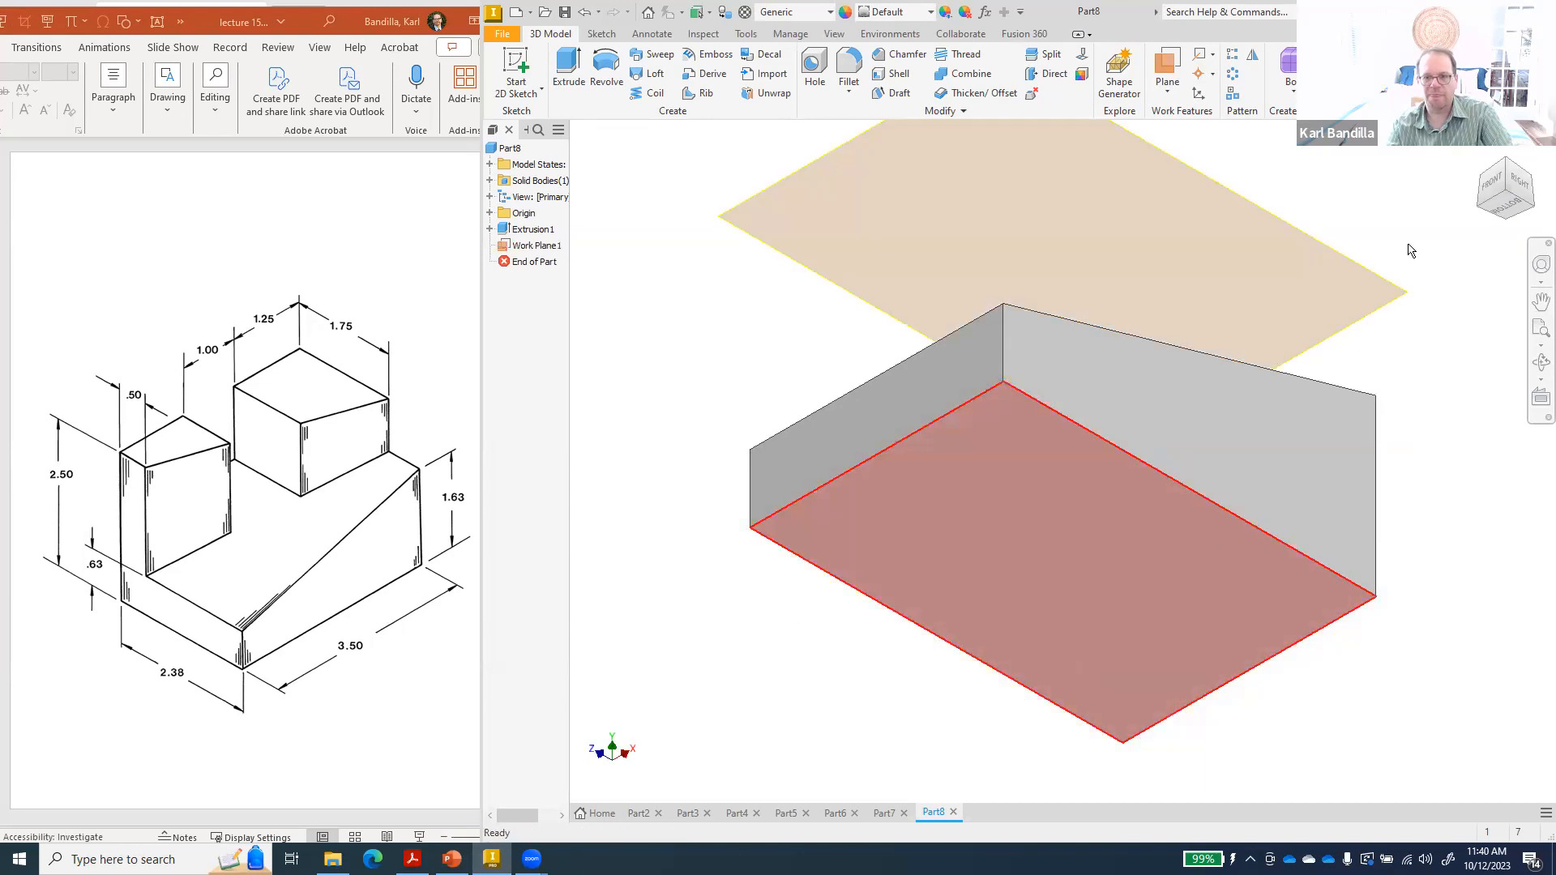
pyautogui.click(1482, 154)
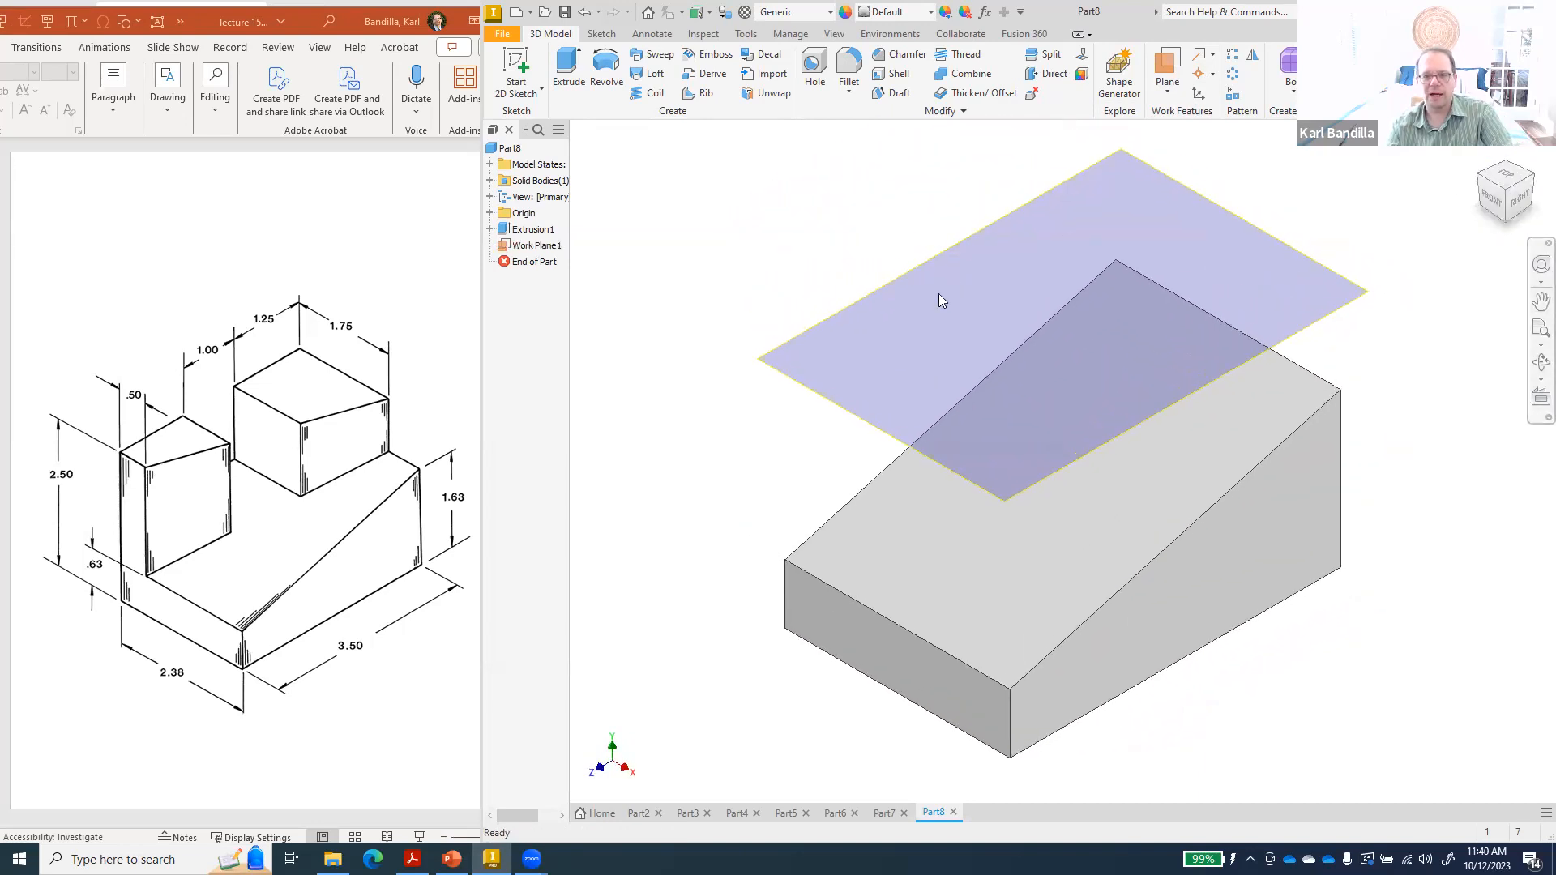
# - Start a sketch on the offset work plane and draw a 0.5 in line from the wedge's low-end corner along its short edge
pyautogui.rightClick(853, 417)
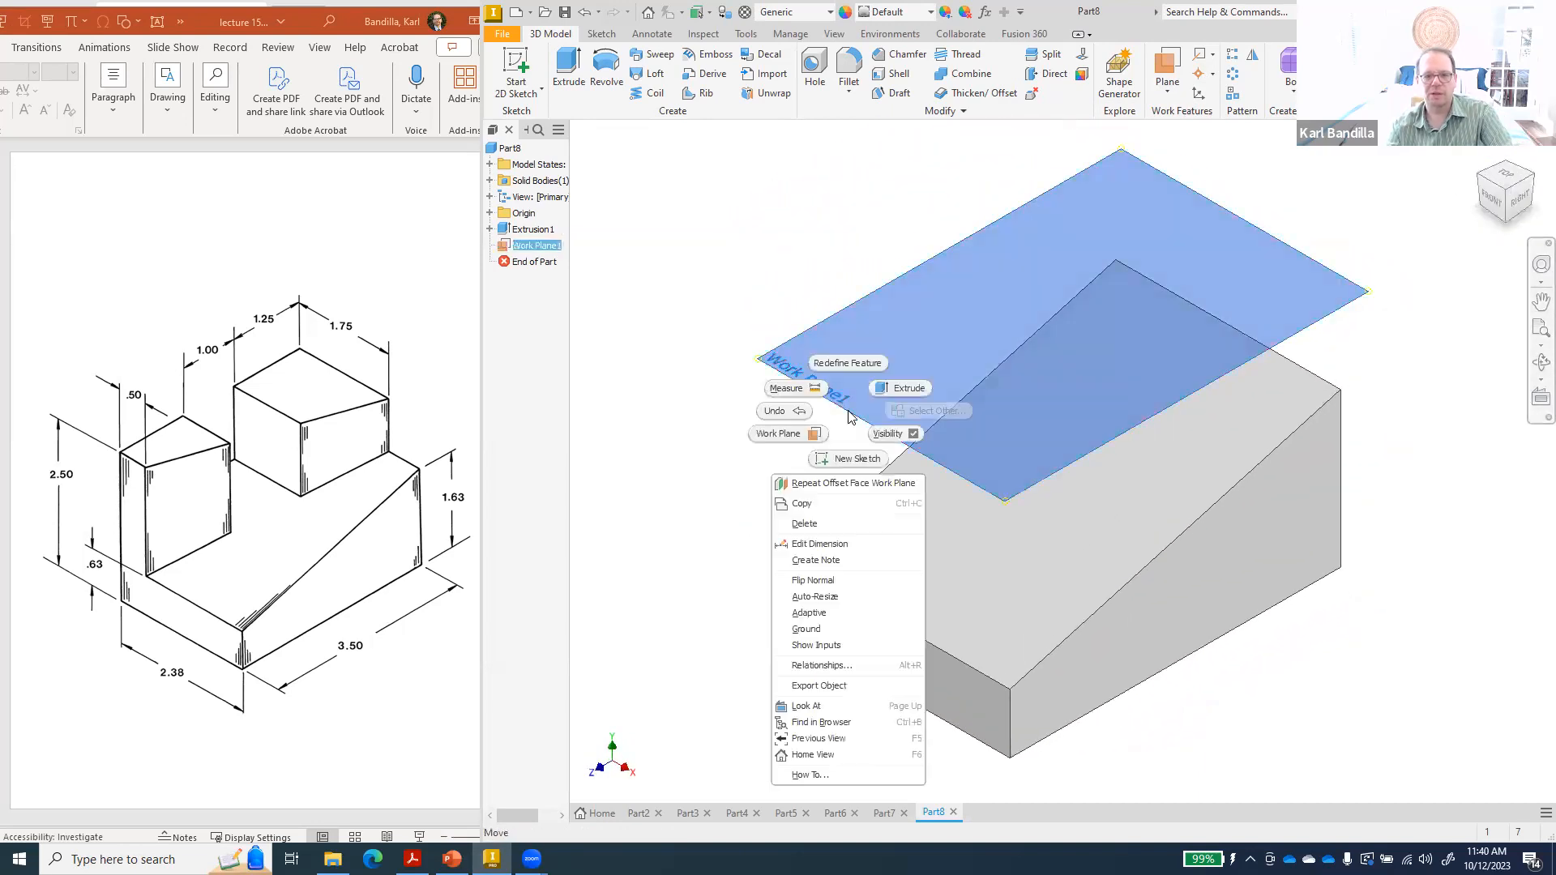
pyautogui.click(856, 453)
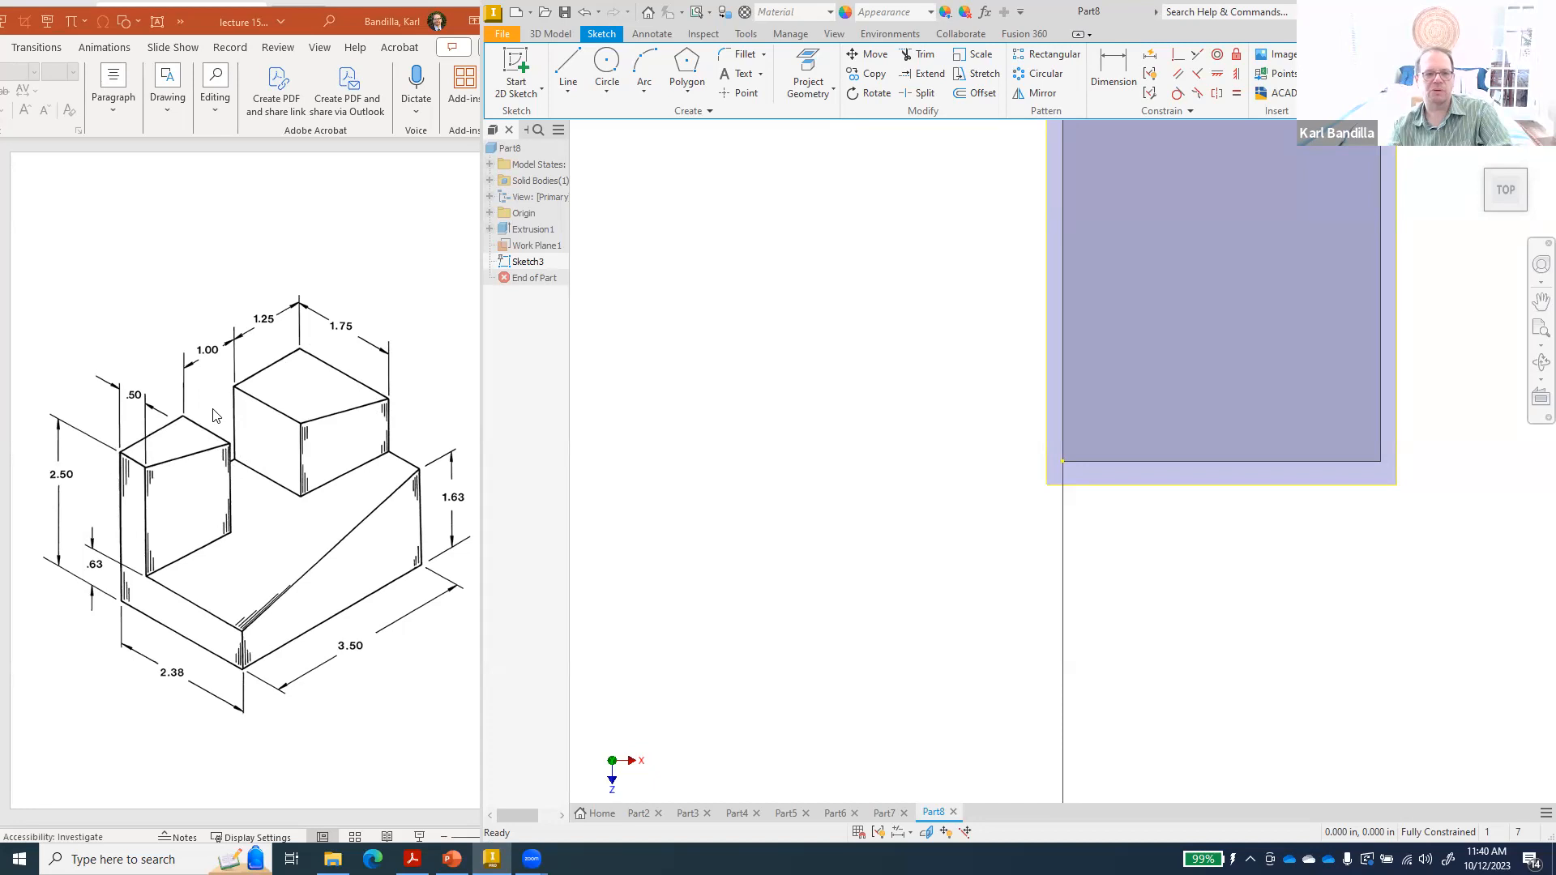
pyautogui.click(568, 72)
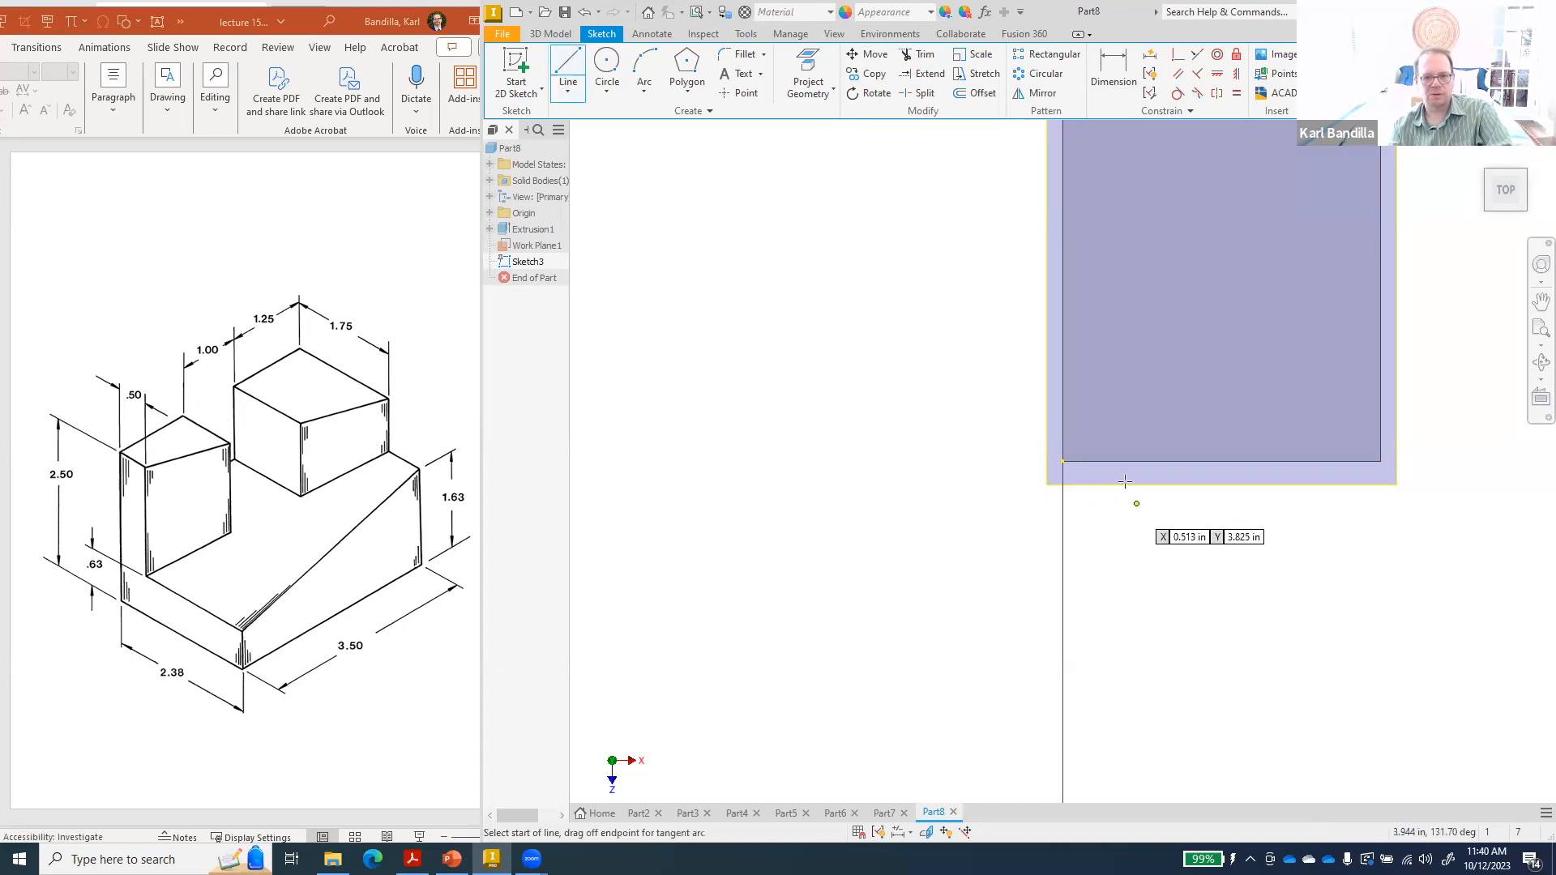
pyautogui.click(1063, 460)
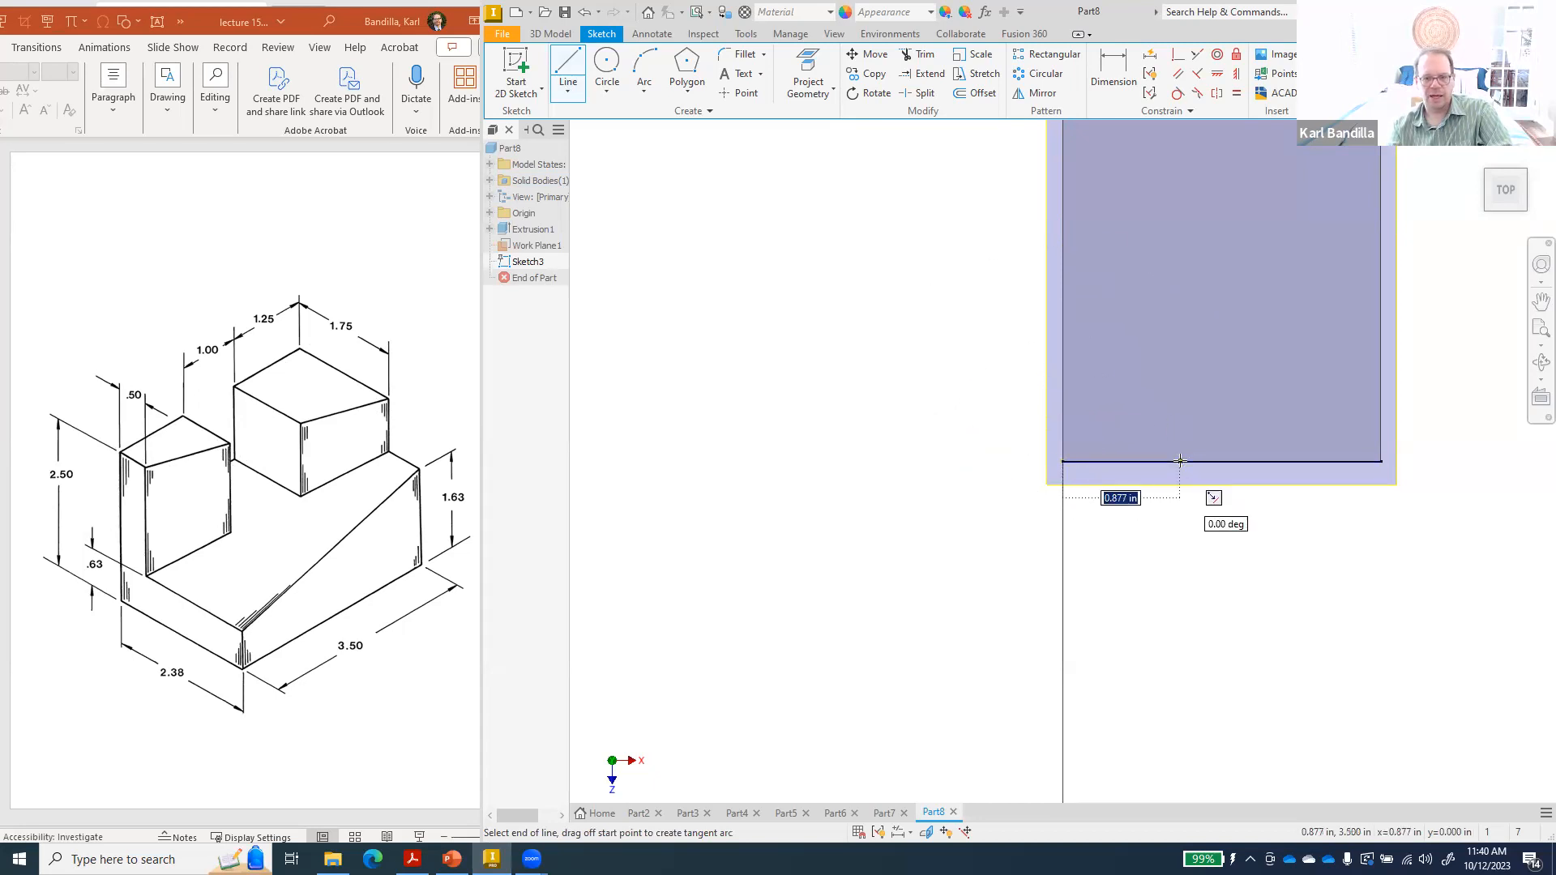
pyautogui.write('0.5')
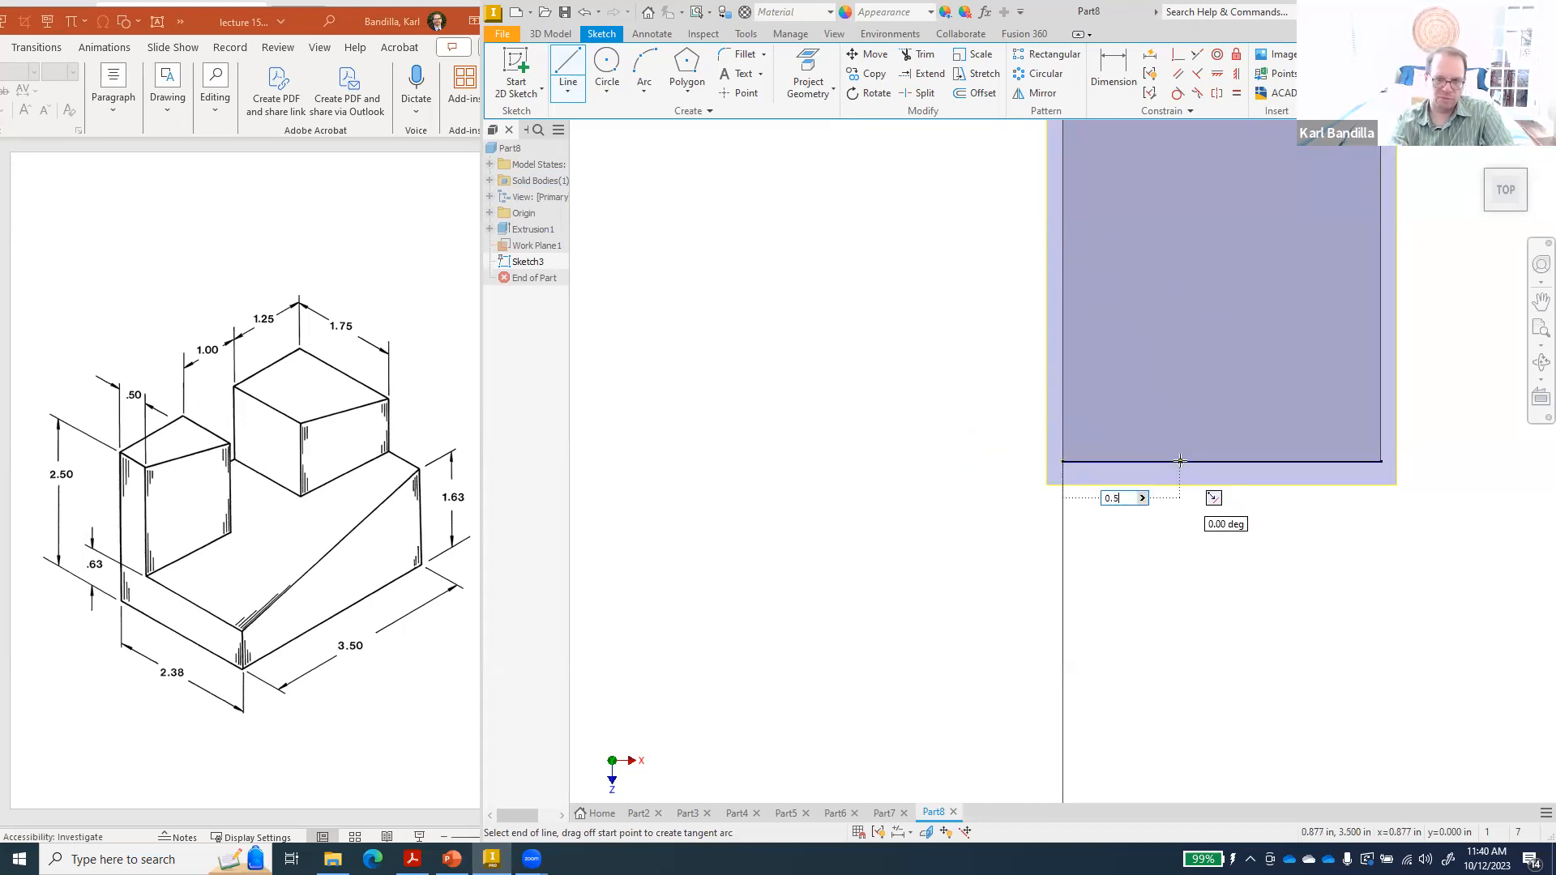
pyautogui.press('Return')
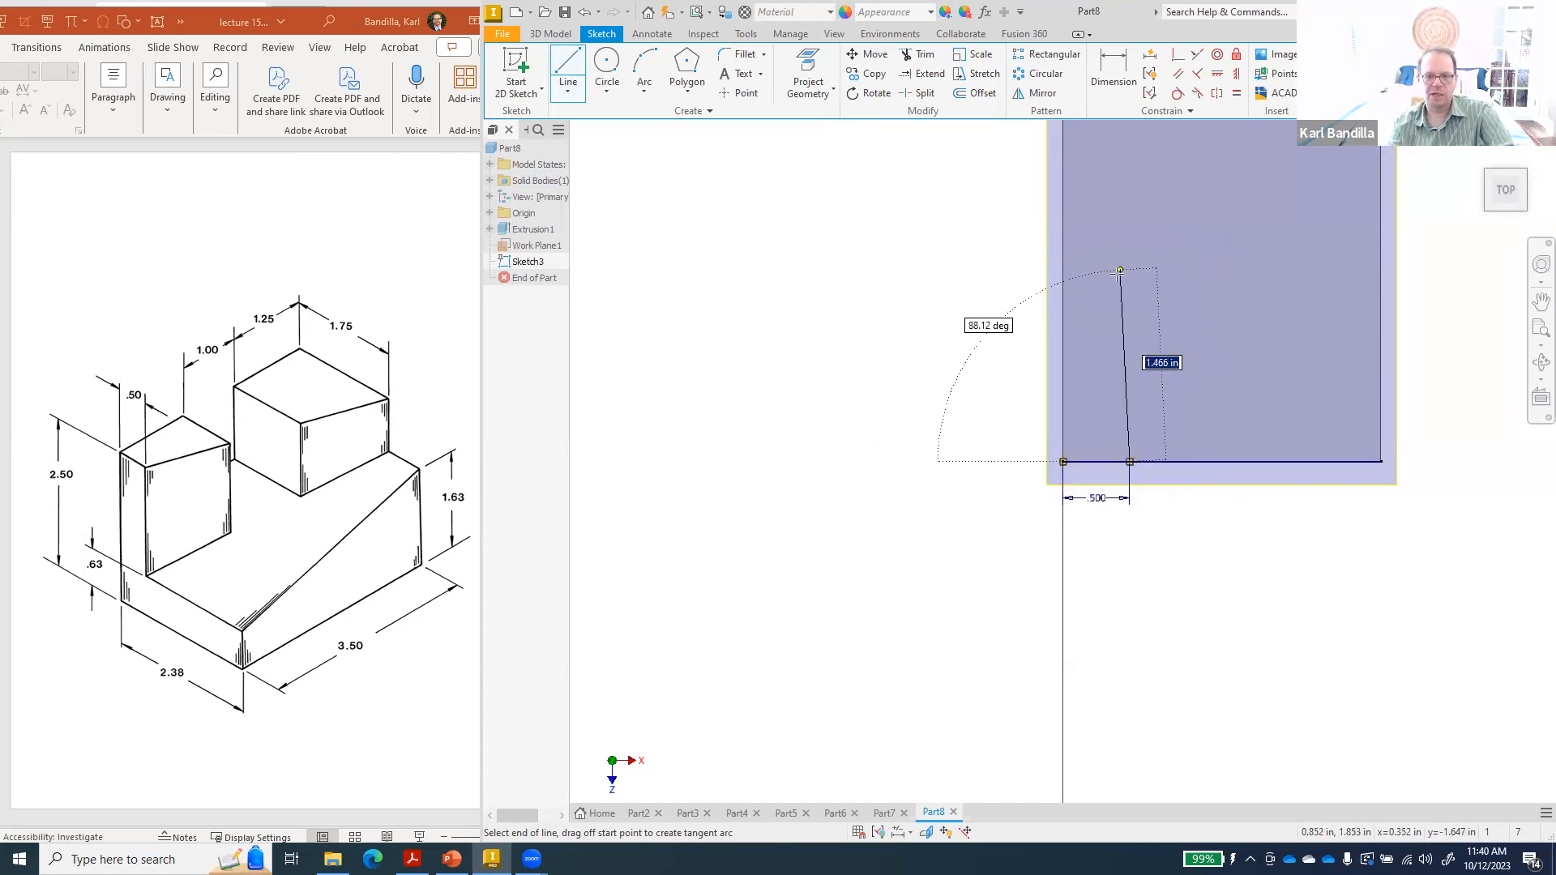
pyautogui.press('Escape')
# - Close the profile with a line along the full side edge, a 1.75 in line along the high-end edge and a slanted line back to the 0.5 in line
pyautogui.click(572, 73)
pyautogui.scroll(2, 1155, 394)
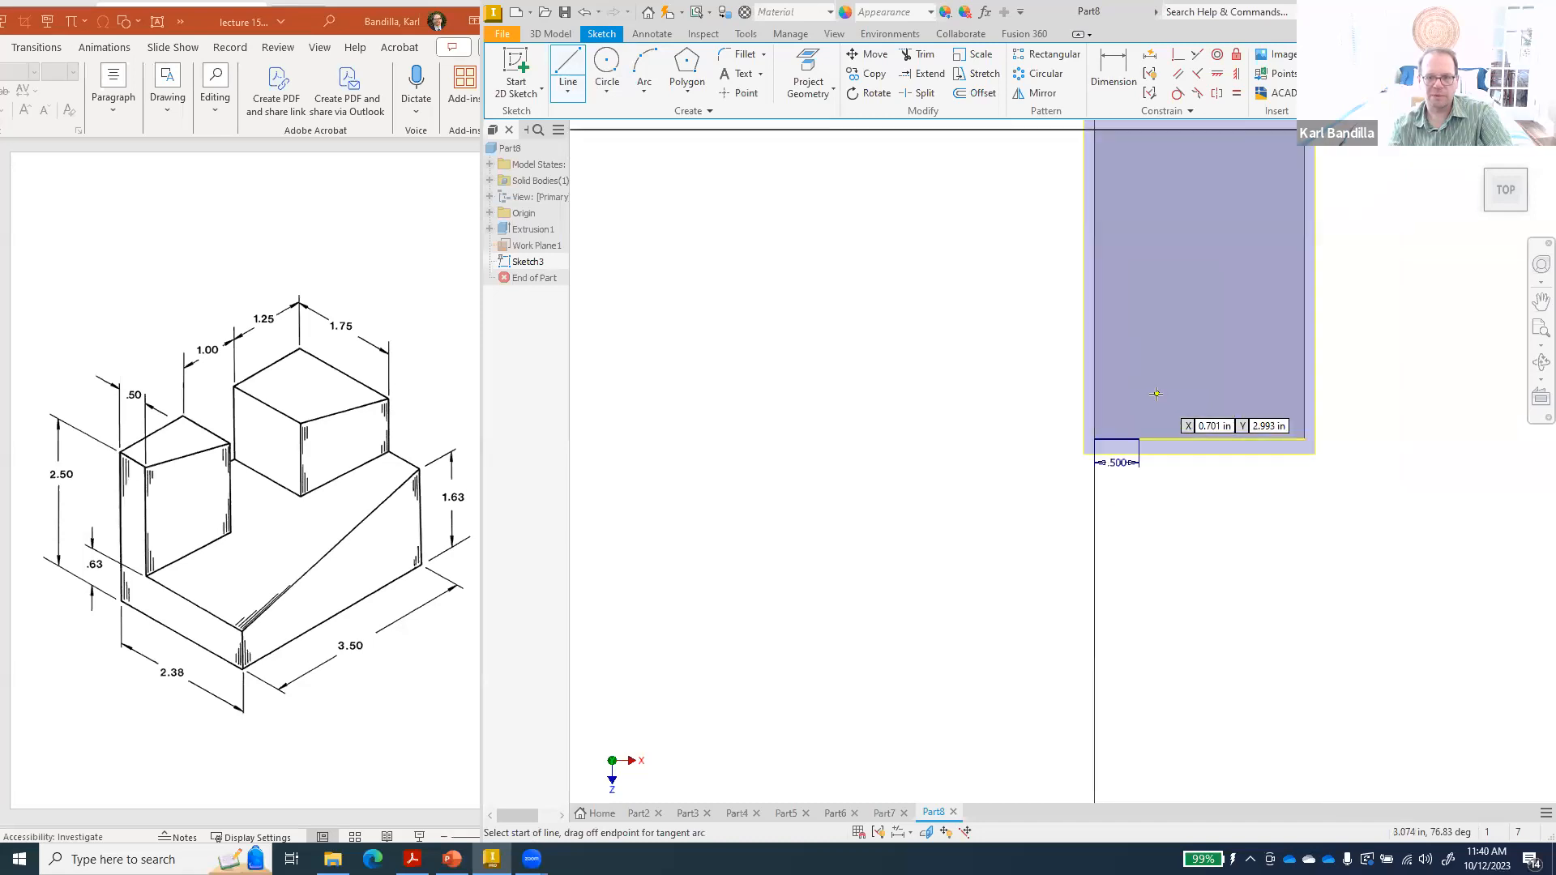
pyautogui.click(1095, 439)
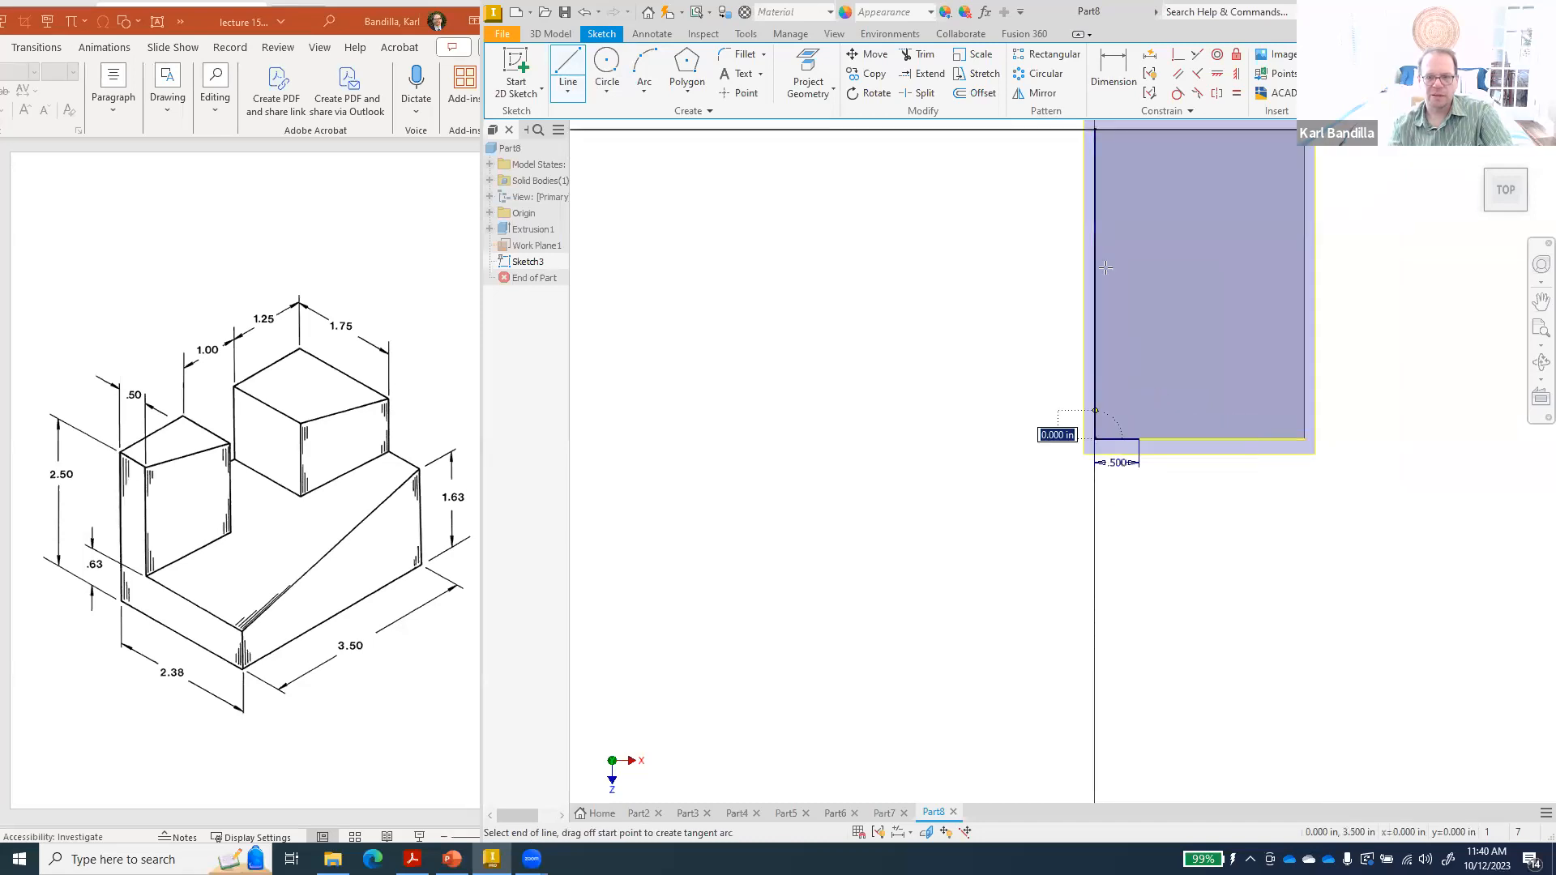
pyautogui.click(1095, 130)
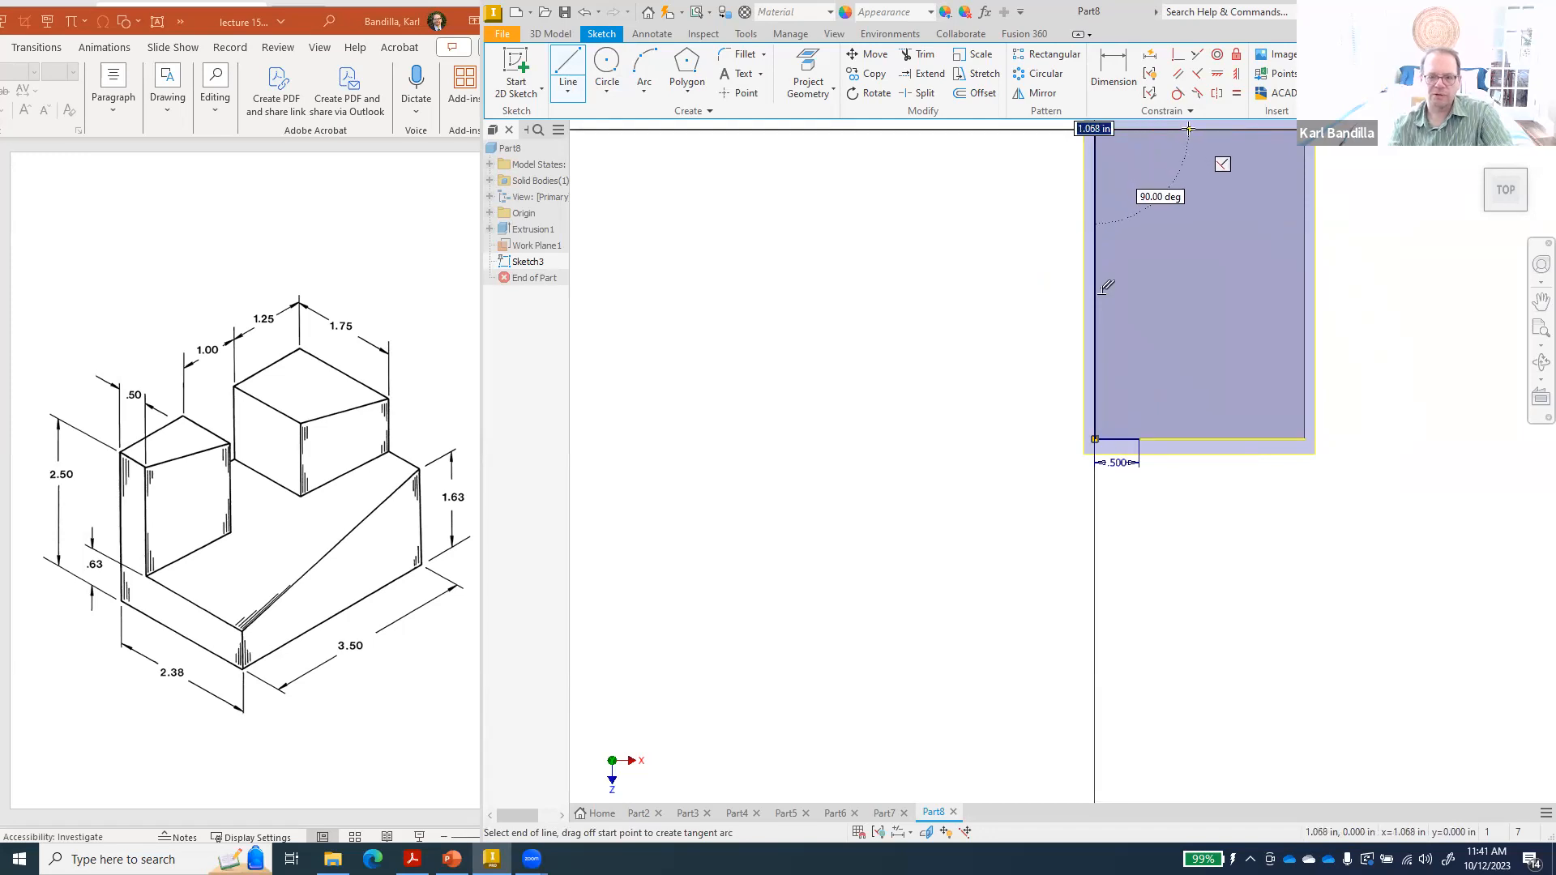
pyautogui.write('1.75')
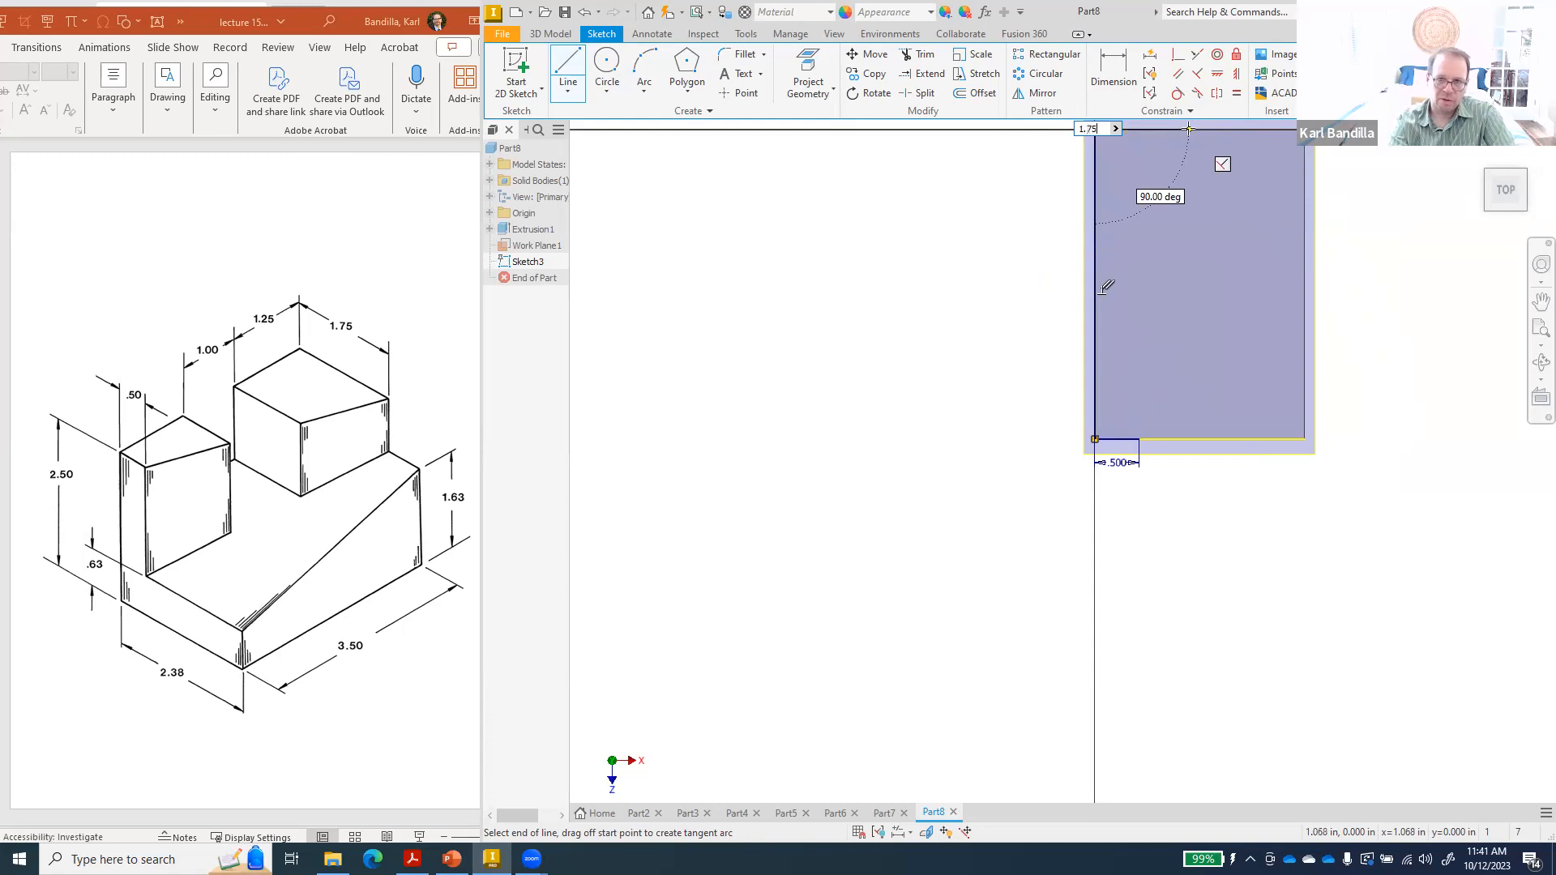
pyautogui.press('Return')
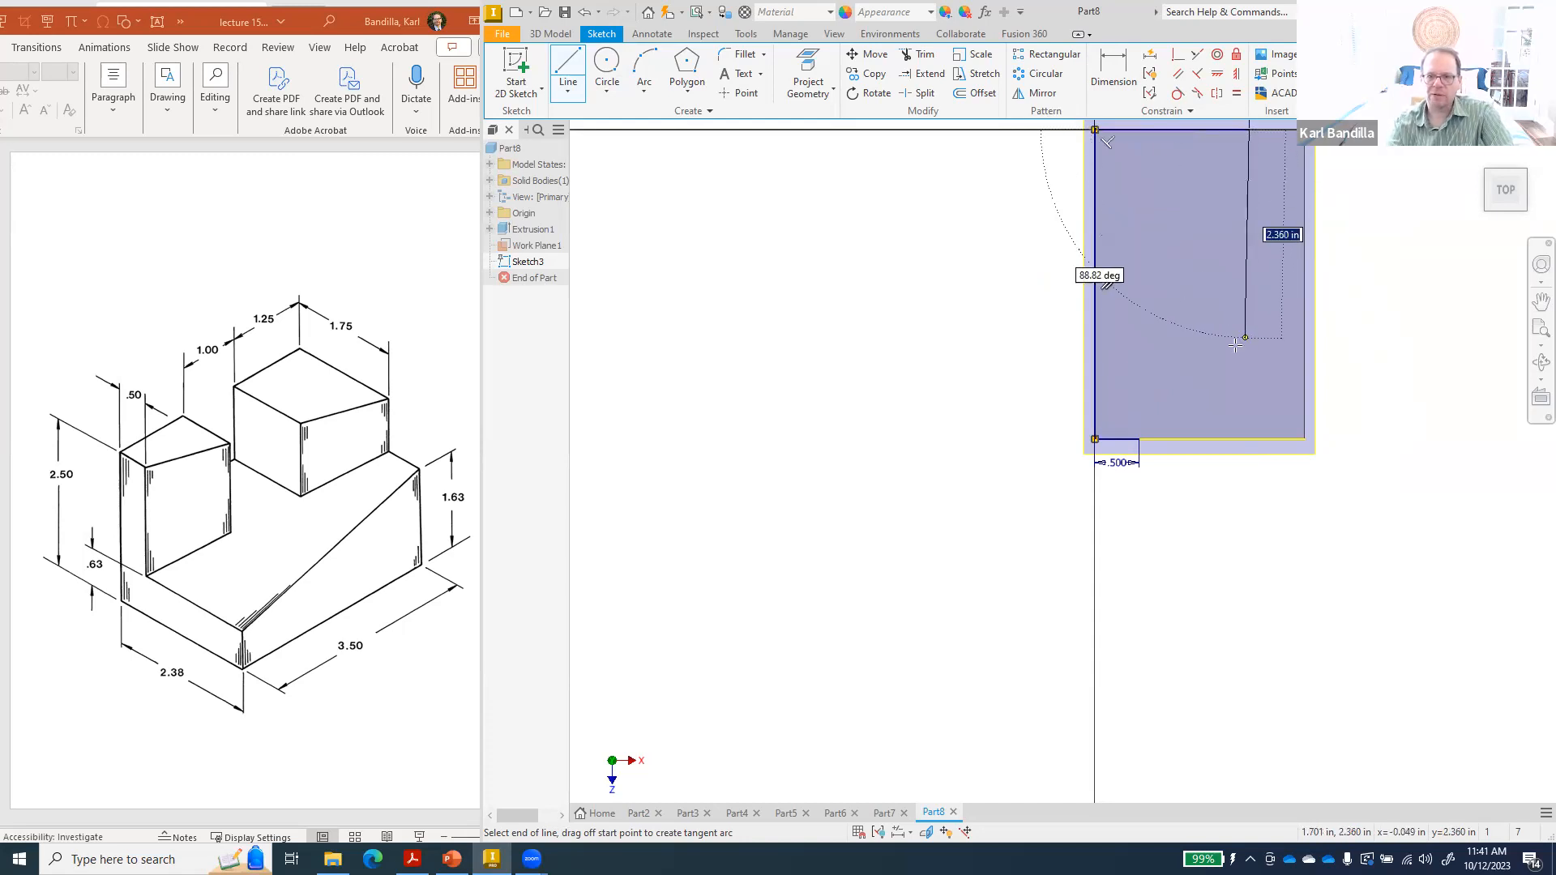
pyautogui.click(1140, 439)
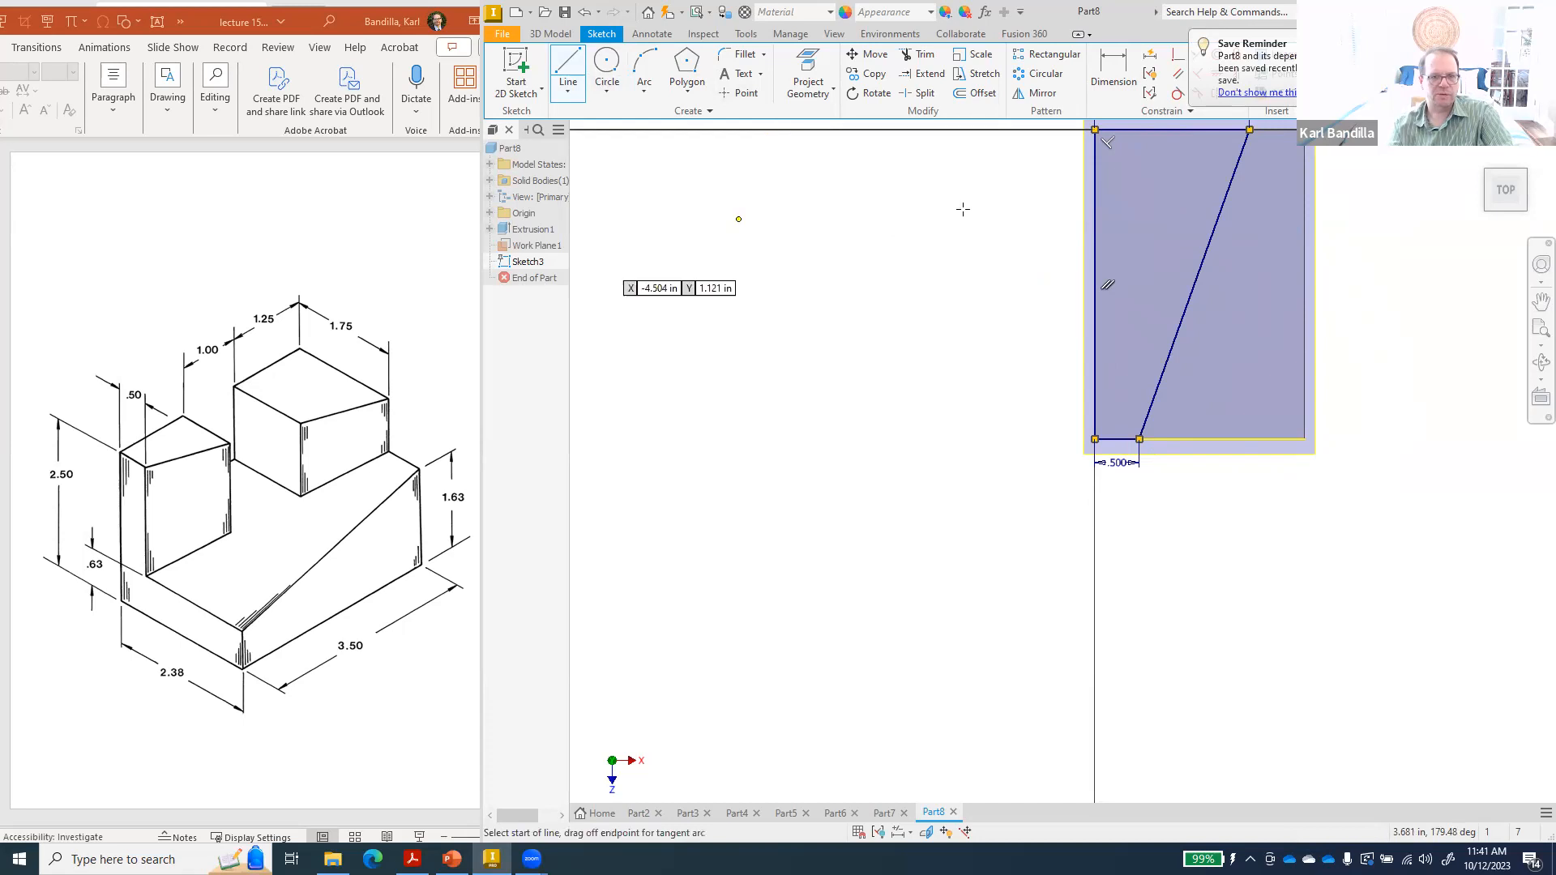
# - Draw a line across the profile parallel to the high-end edge and dimension it 1.25 in from that edge
pyautogui.click(1095, 217)
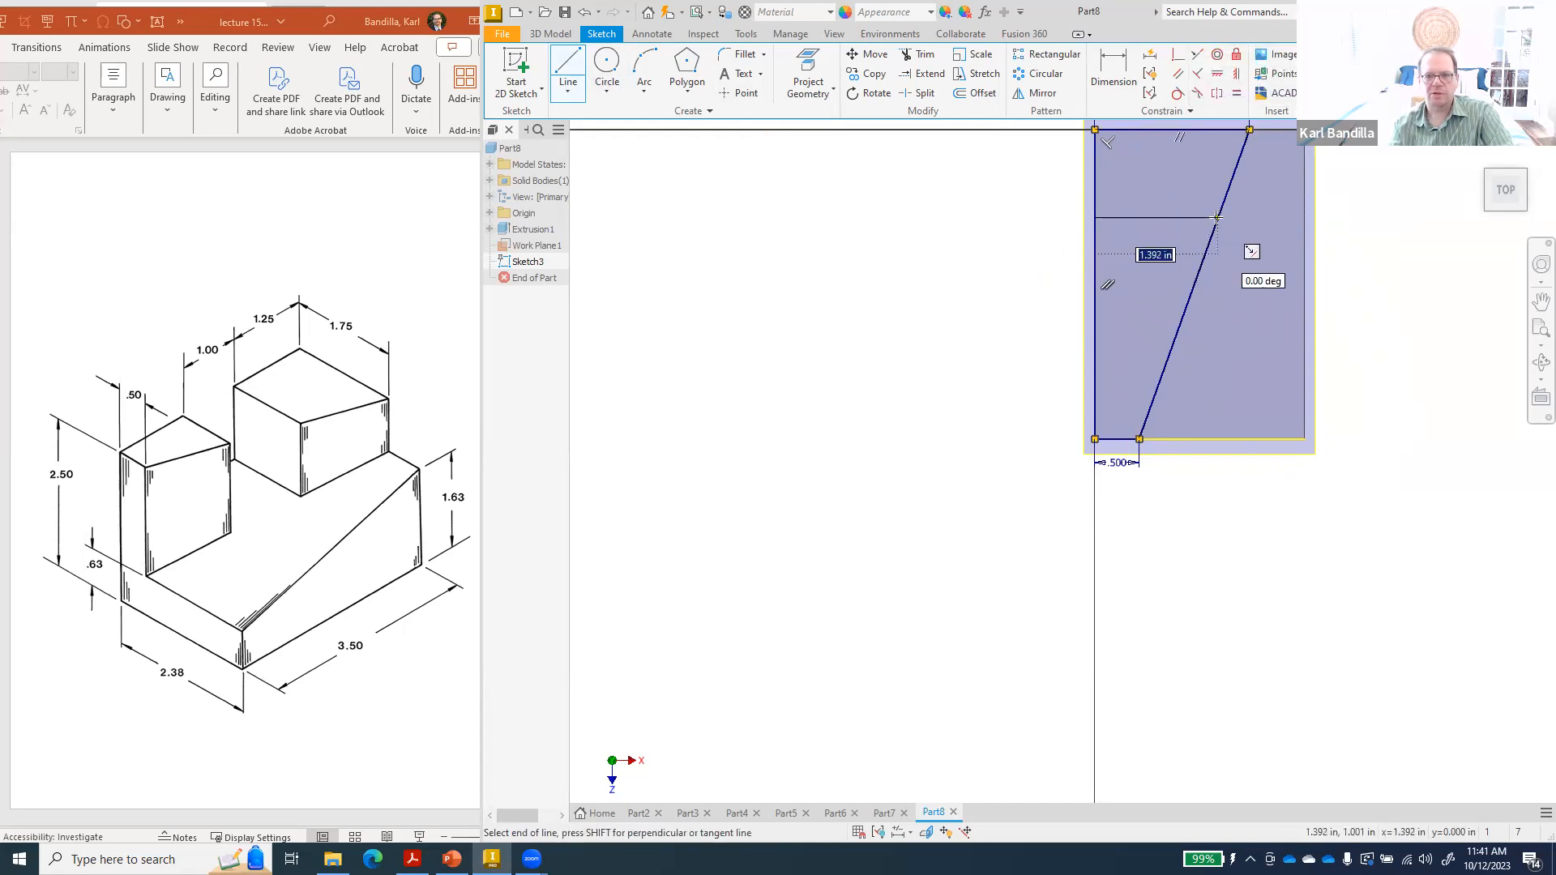
pyautogui.click(1217, 217)
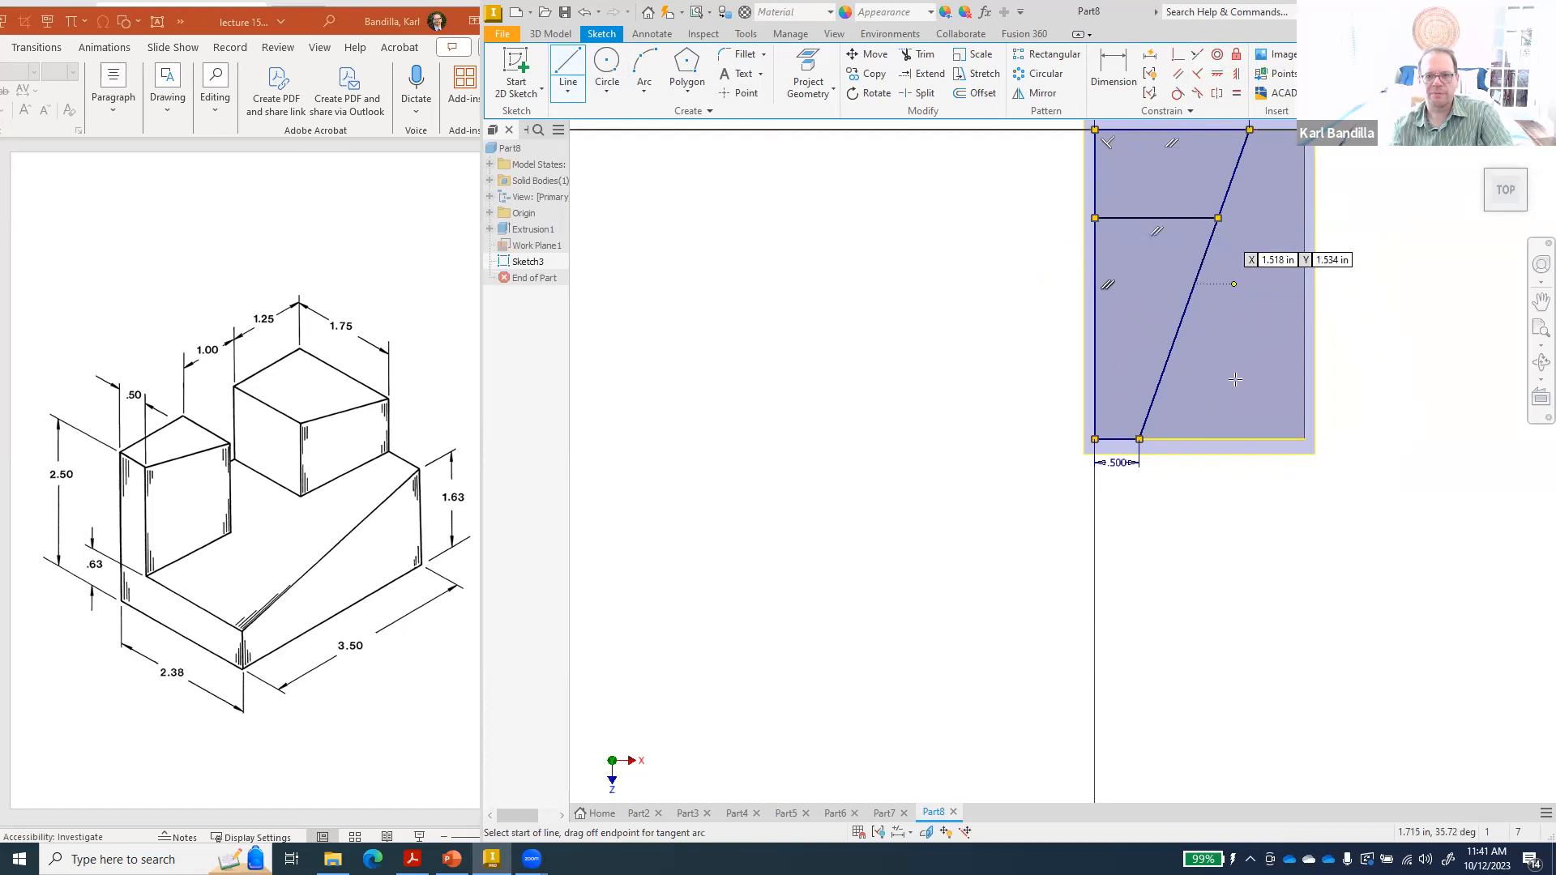
pyautogui.click(1114, 70)
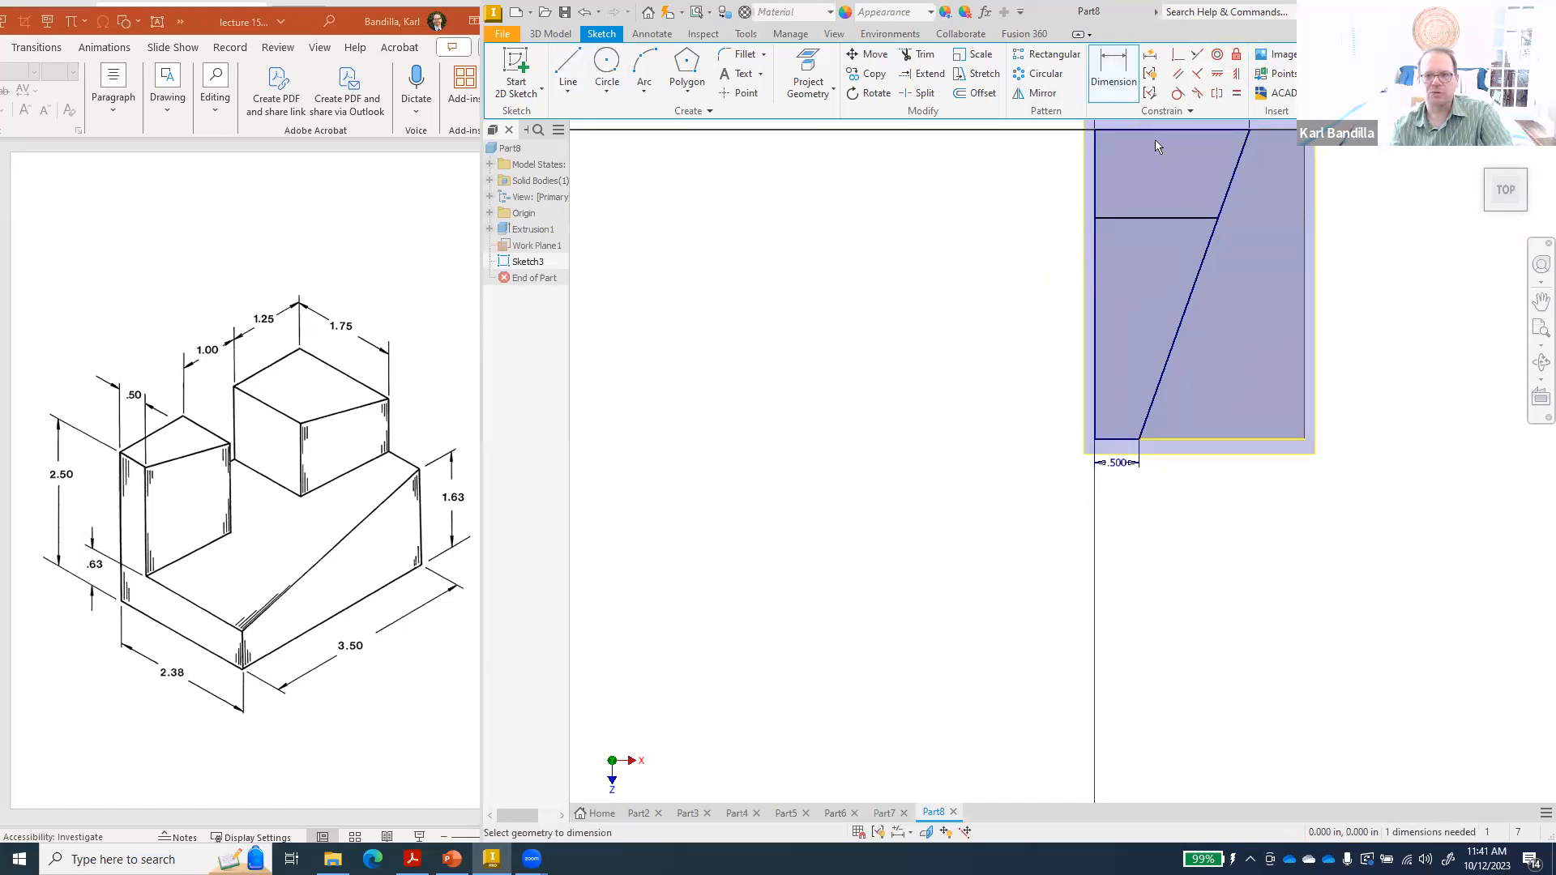
pyautogui.click(1156, 129)
pyautogui.click(1173, 218)
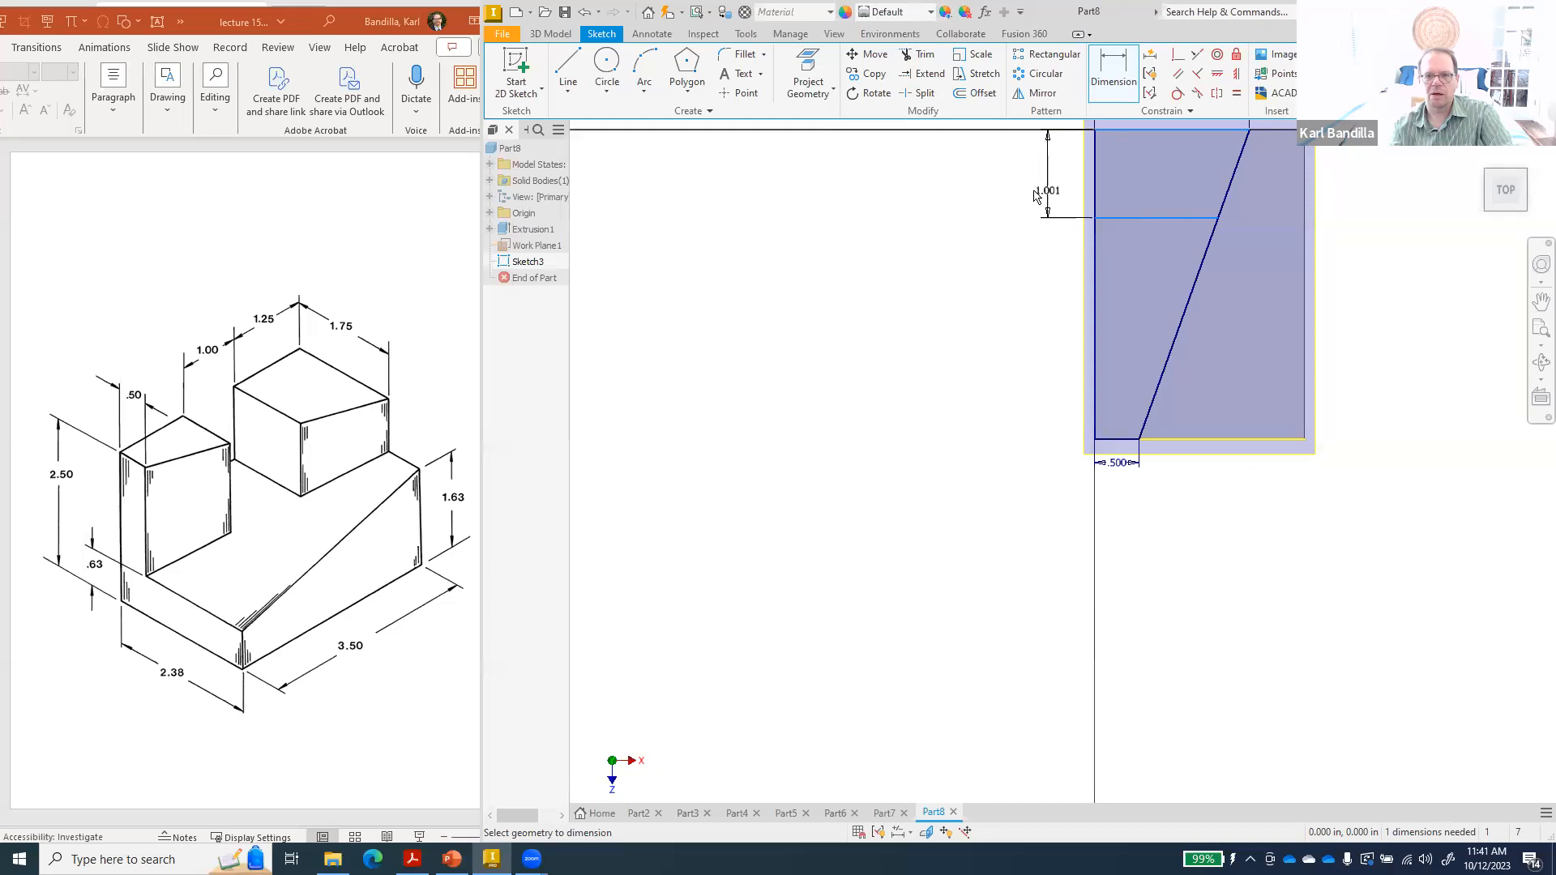
pyautogui.click(985, 194)
pyautogui.write('1.25')
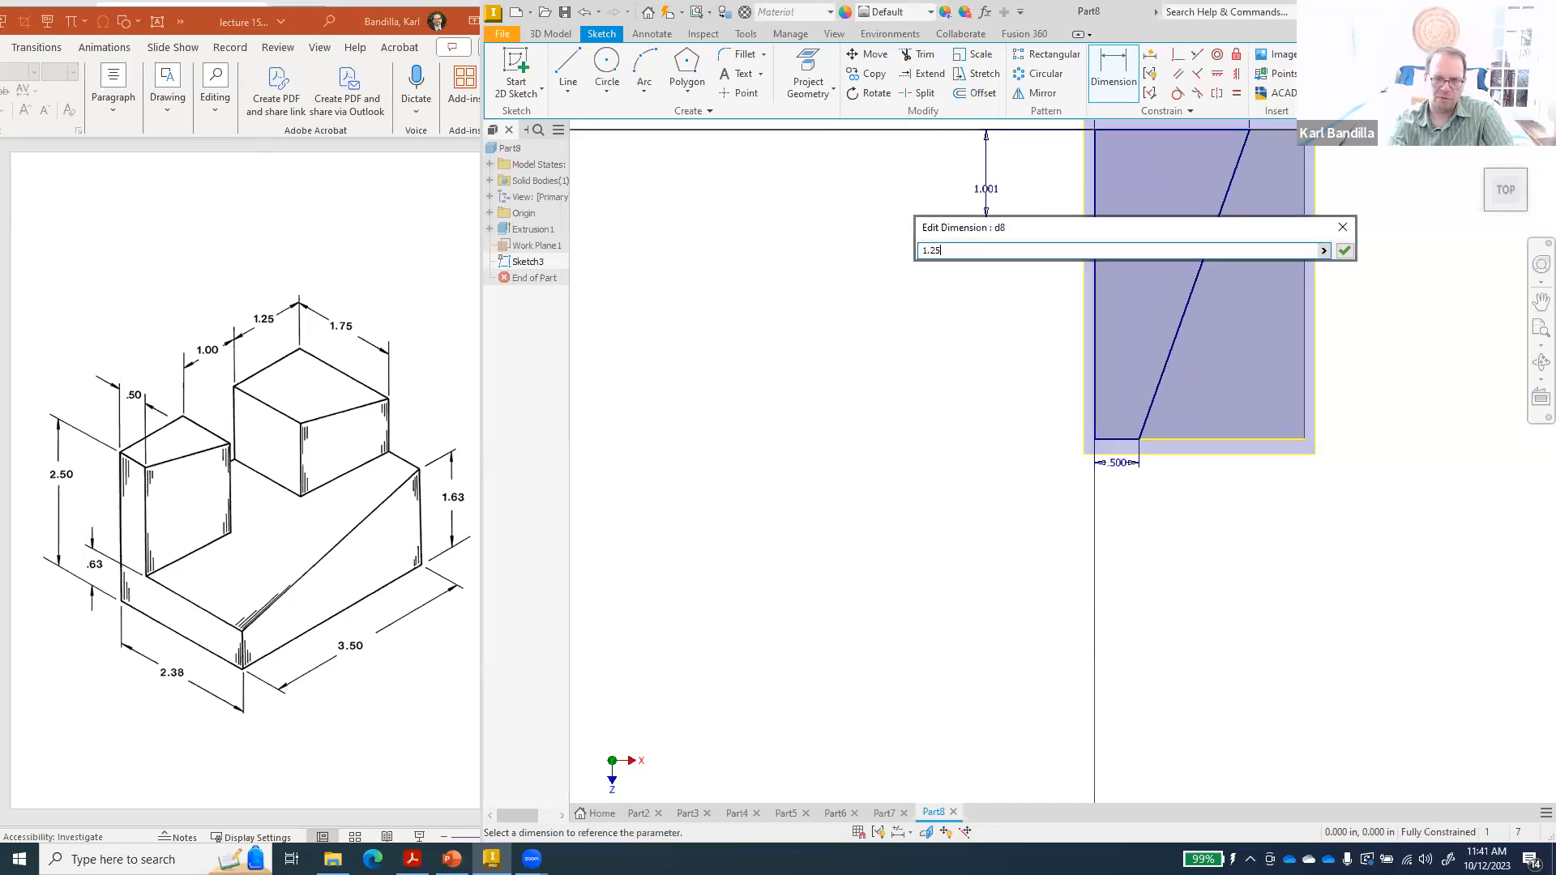
pyautogui.press('Return')
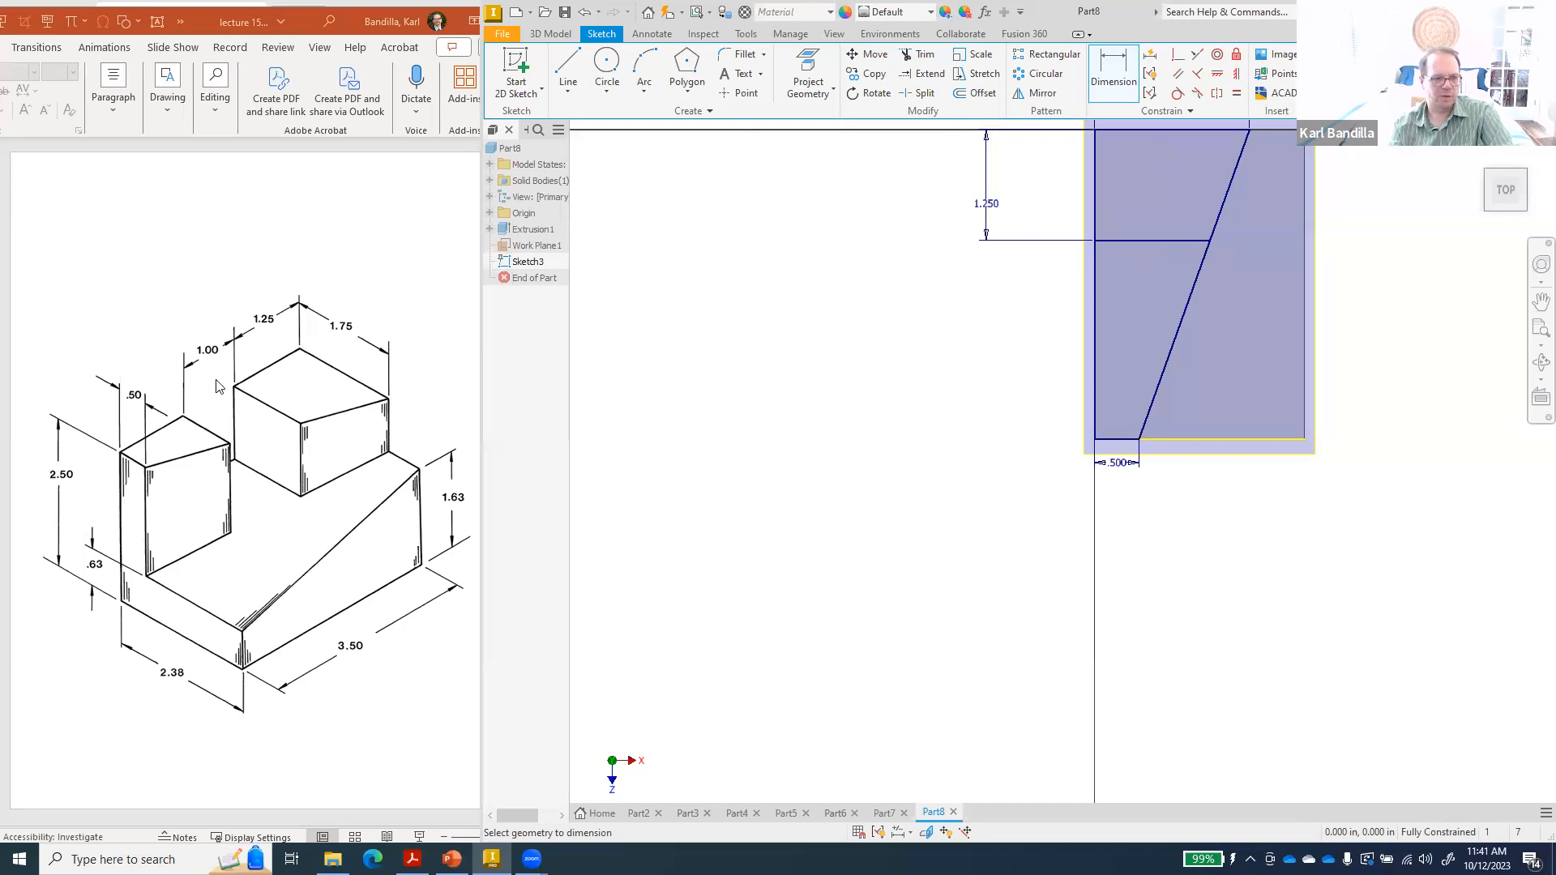
# - Draw a 1 in line along the side edge from the first crossing line, continuing with a second parallel line across to the slanted line
pyautogui.click(570, 63)
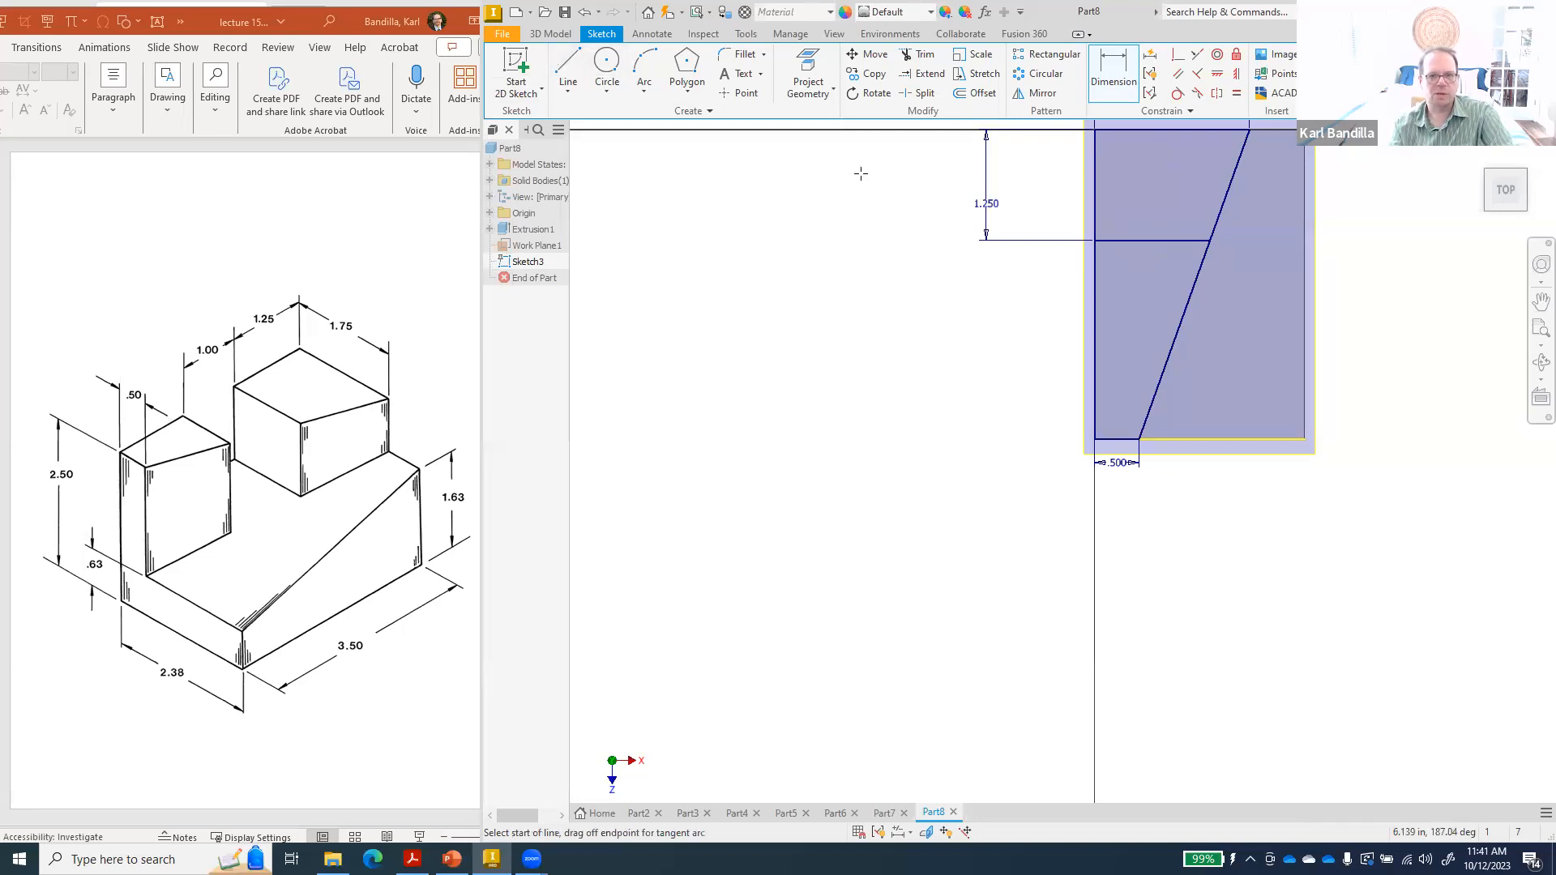
pyautogui.click(1094, 240)
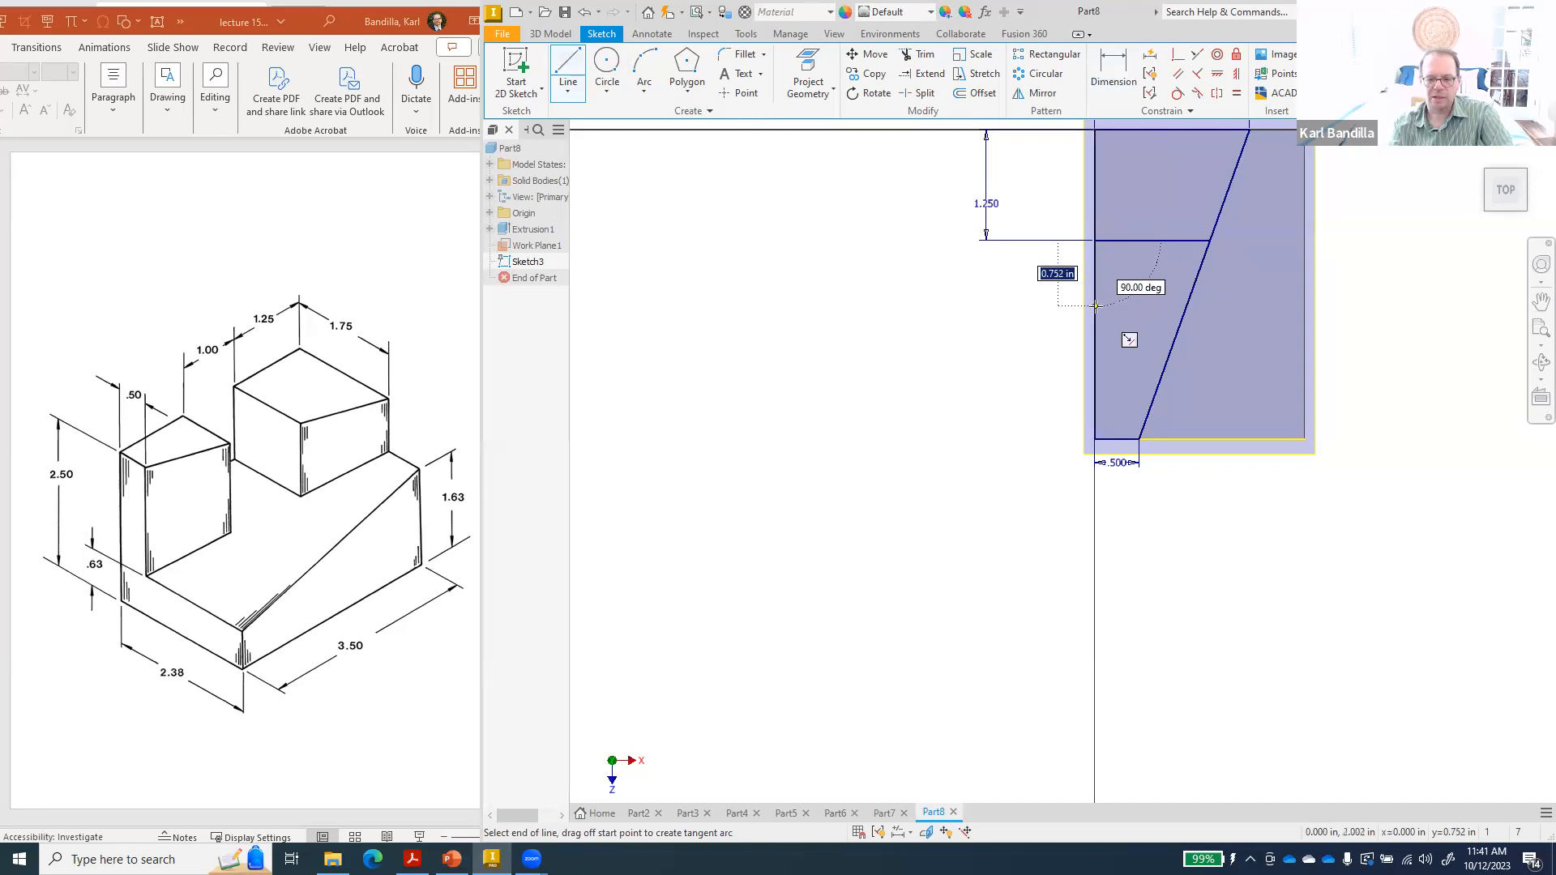
pyautogui.write('1')
pyautogui.press('Return')
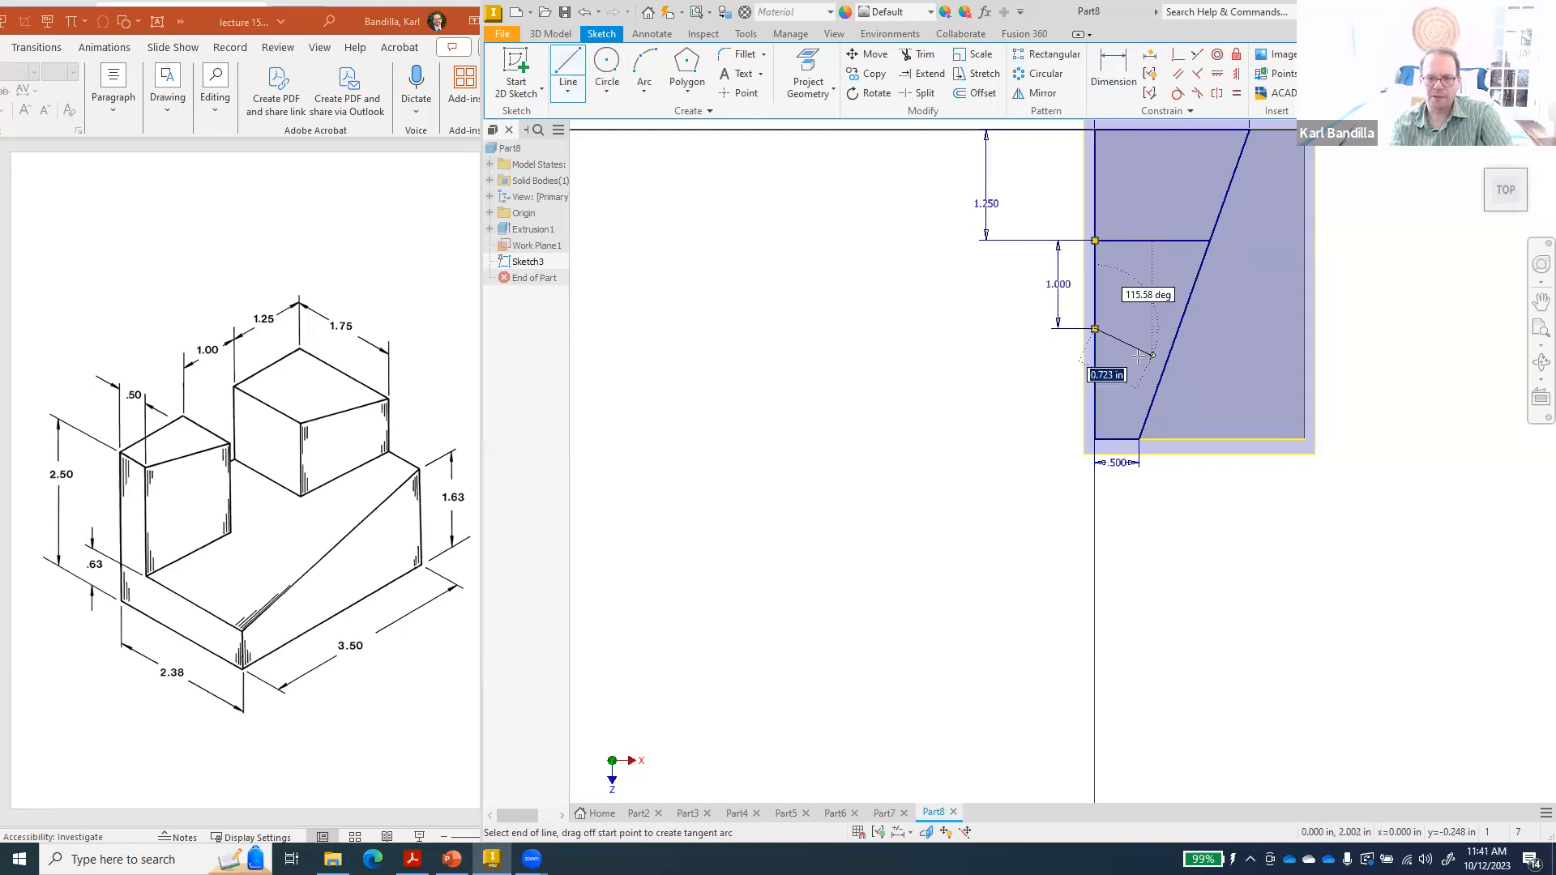
pyautogui.doubleClick(1176, 328)
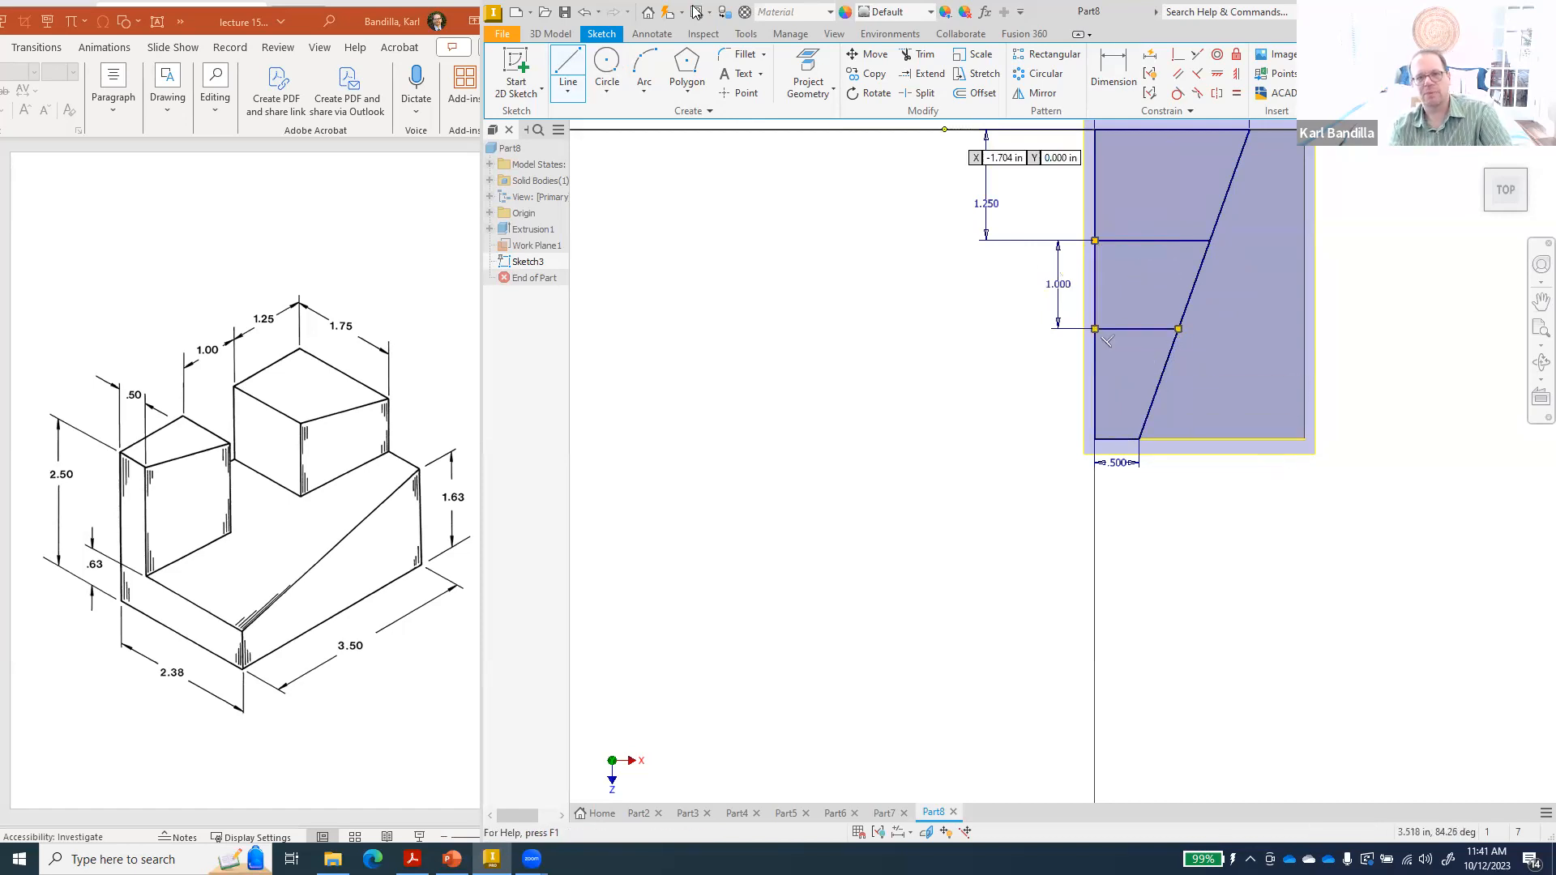
# - Trim the slanted line between the two crossing lines and finish the sketch
pyautogui.click(910, 60)
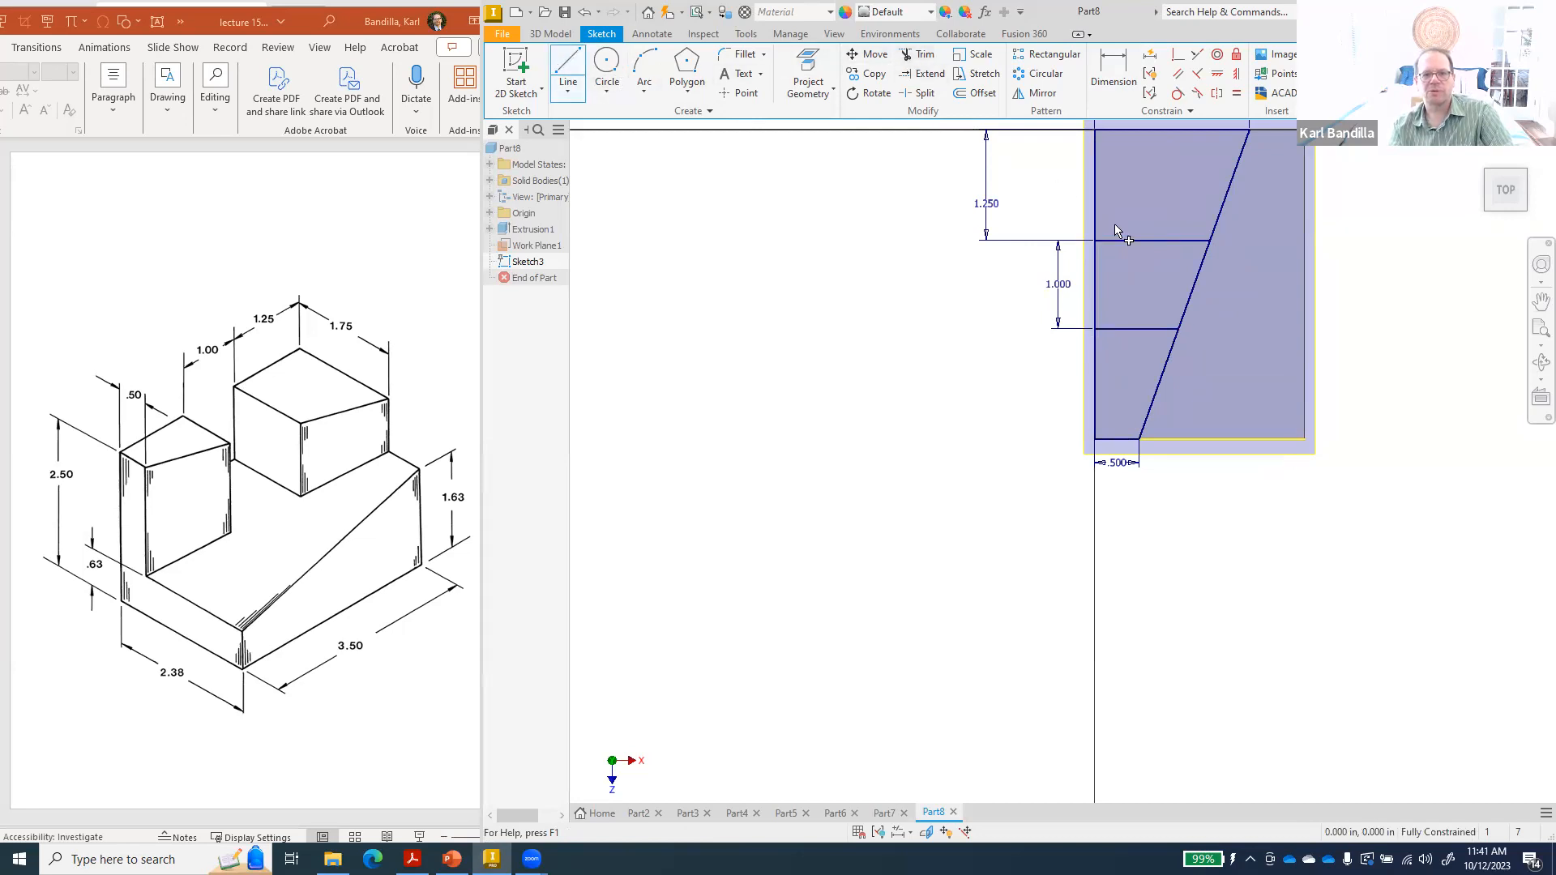
pyautogui.click(1200, 285)
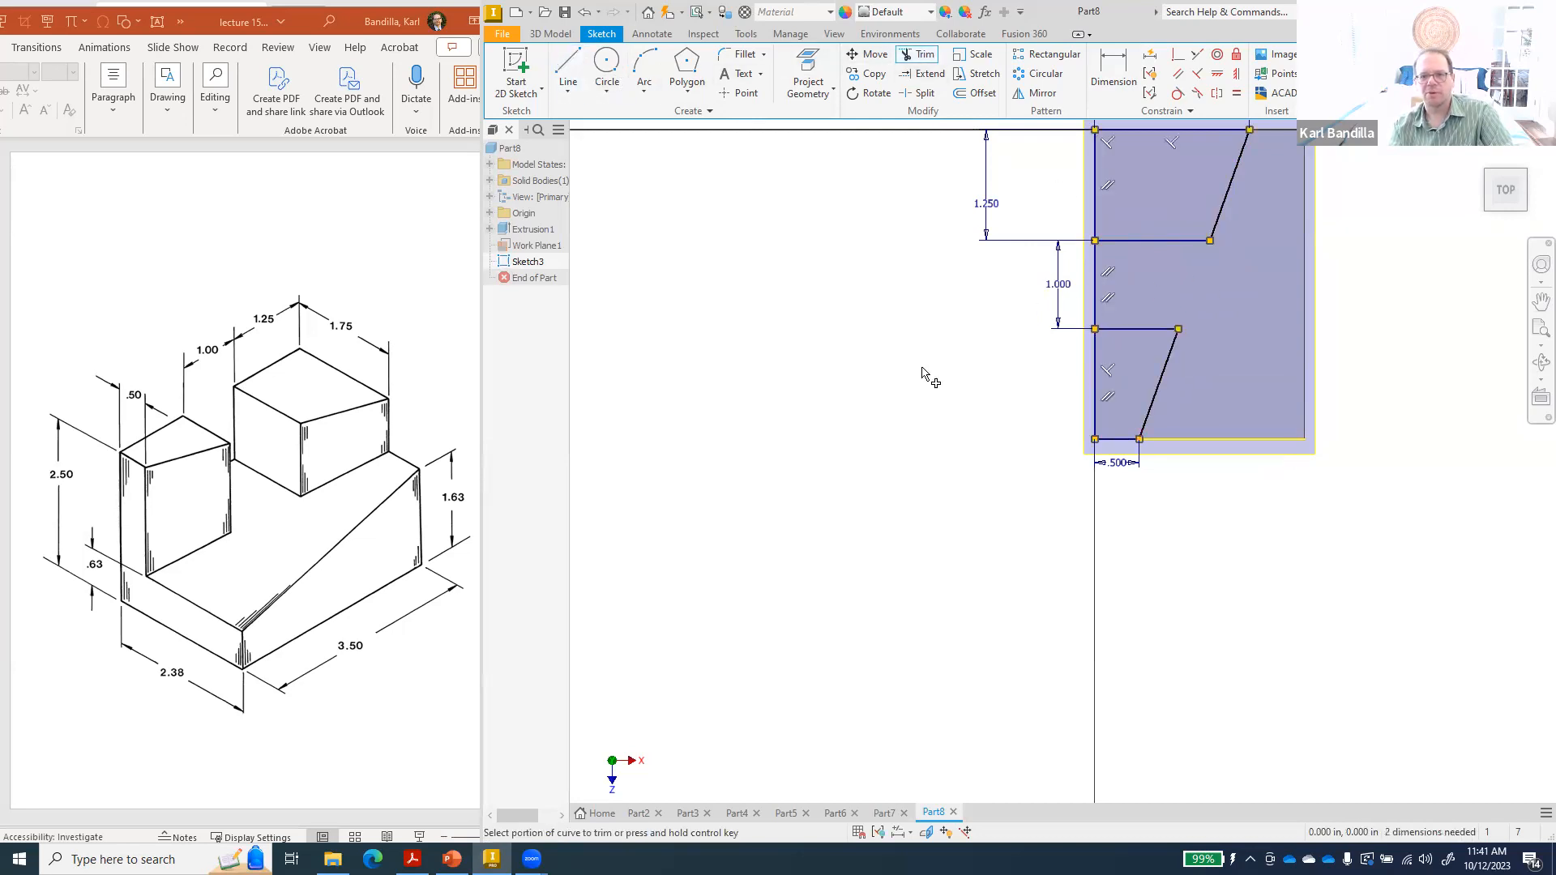
pyautogui.press('Escape')
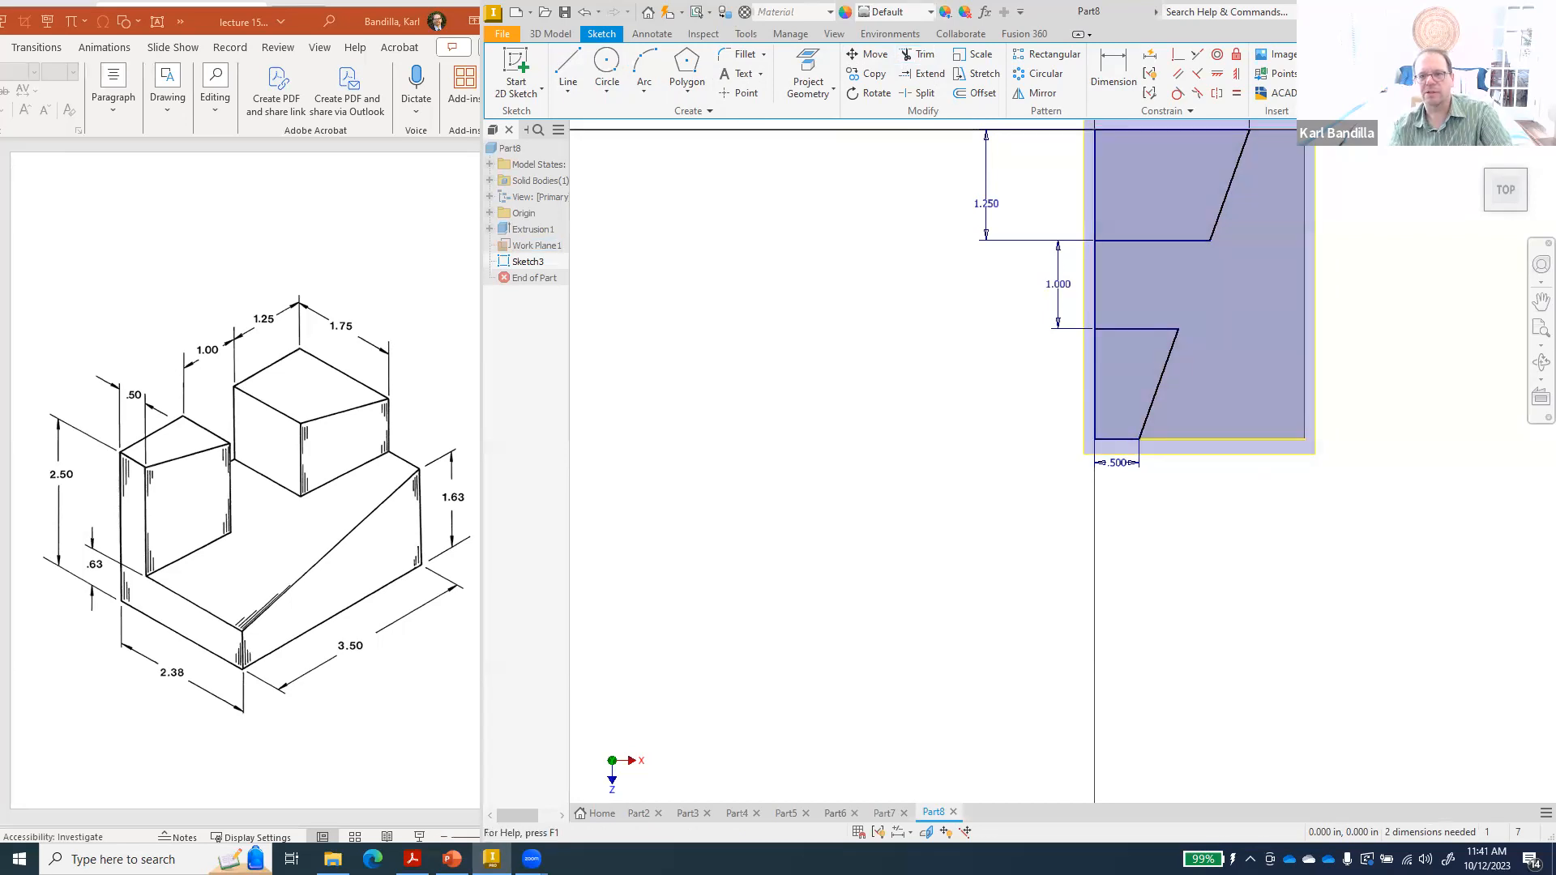
pyautogui.click(1401, 73)
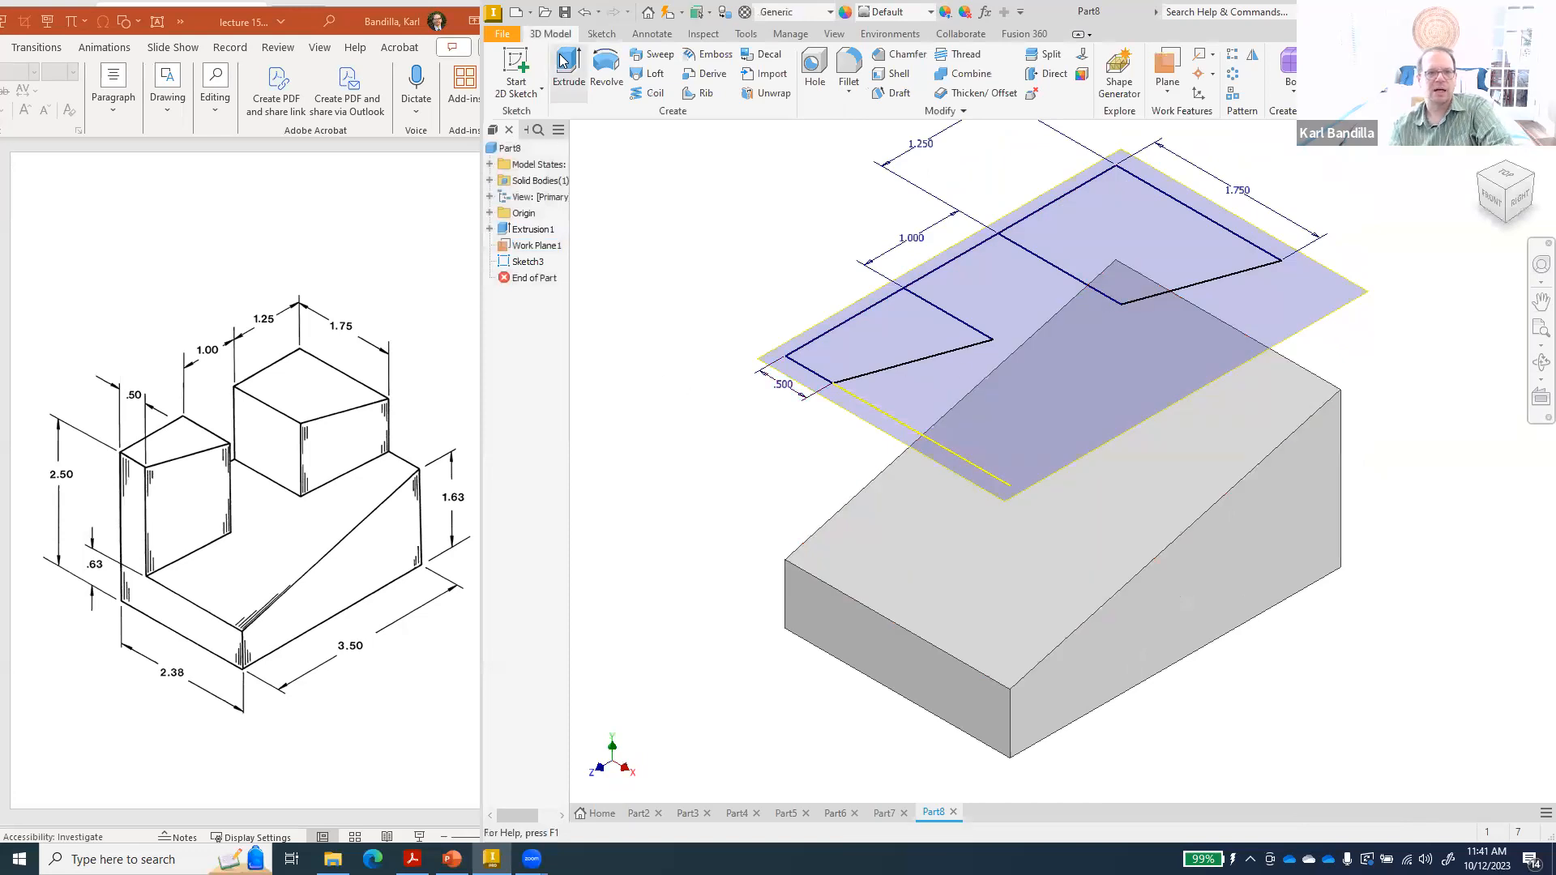
# - Extrude both four-sided profiles from the work plane down to the wedge's sloped face as joined blocks
pyautogui.click(561, 69)
pyautogui.click(912, 353)
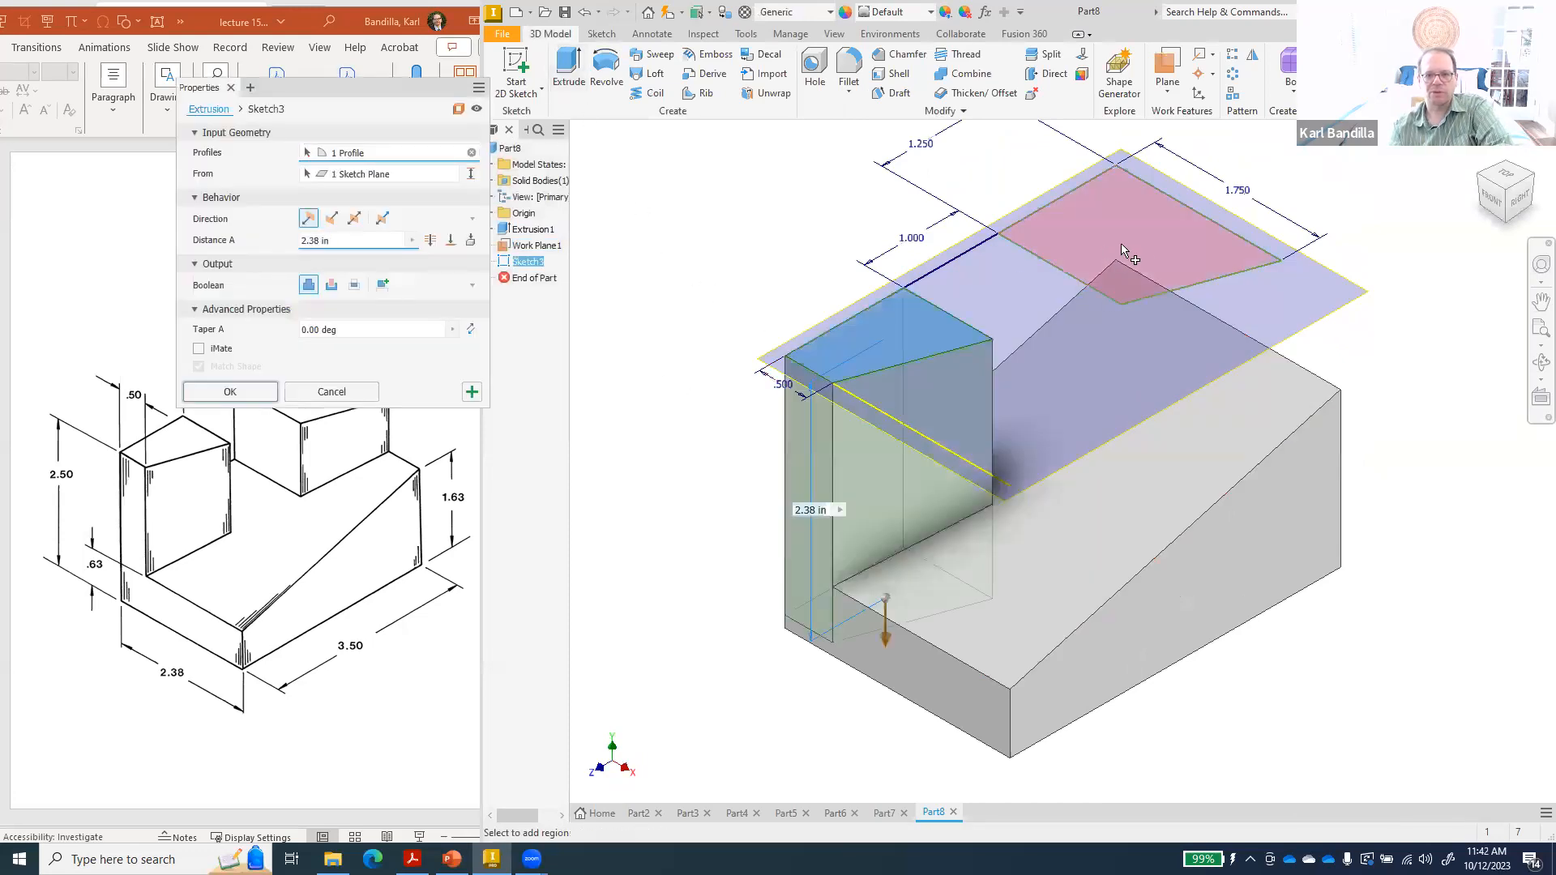
pyautogui.click(1133, 247)
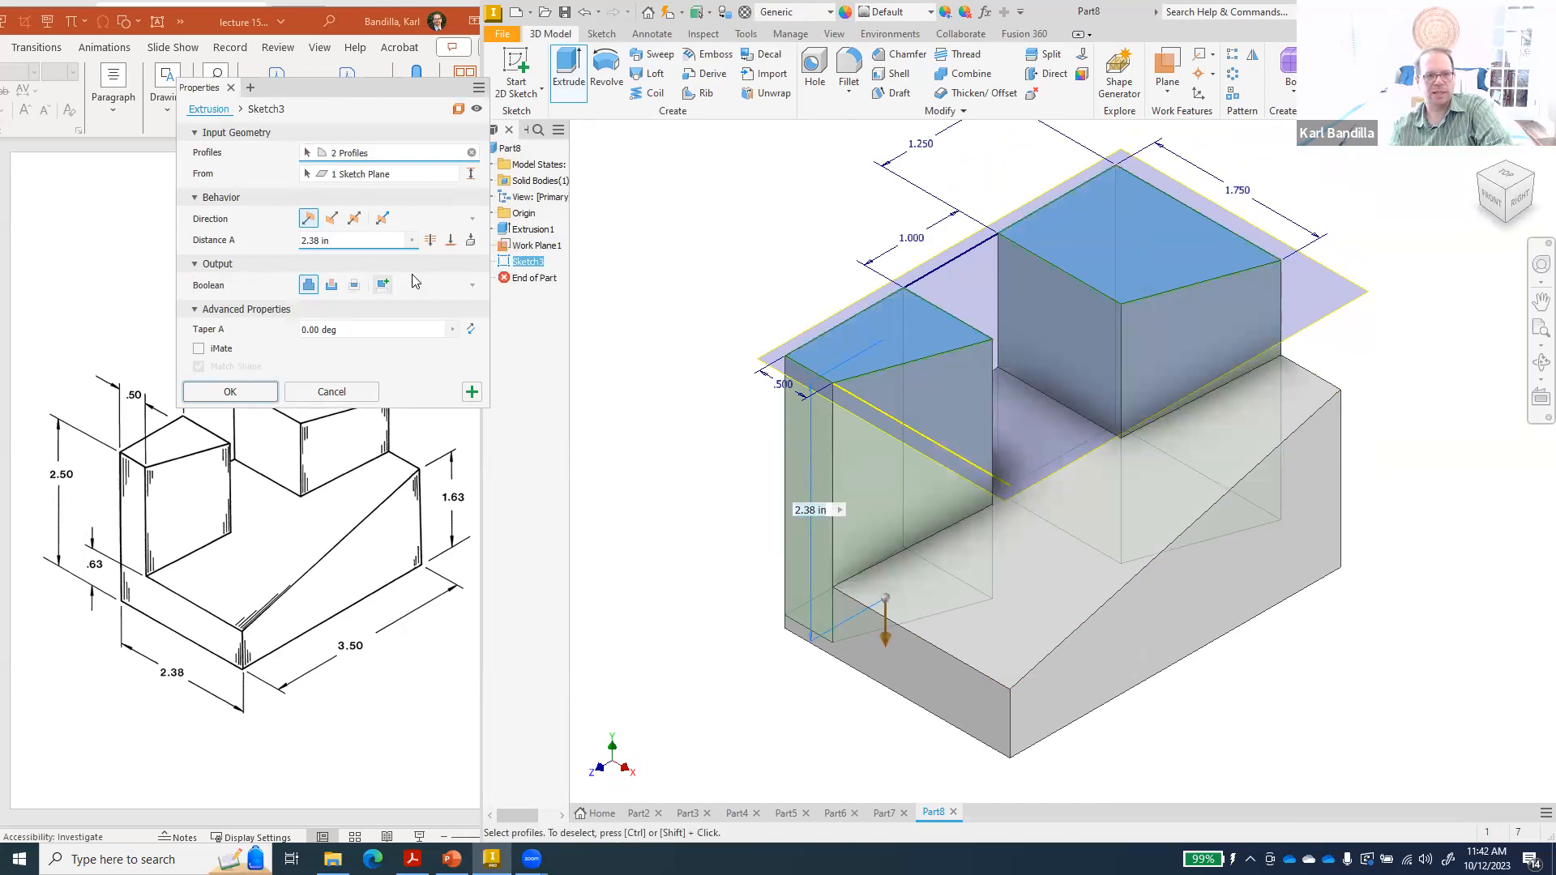
pyautogui.click(449, 243)
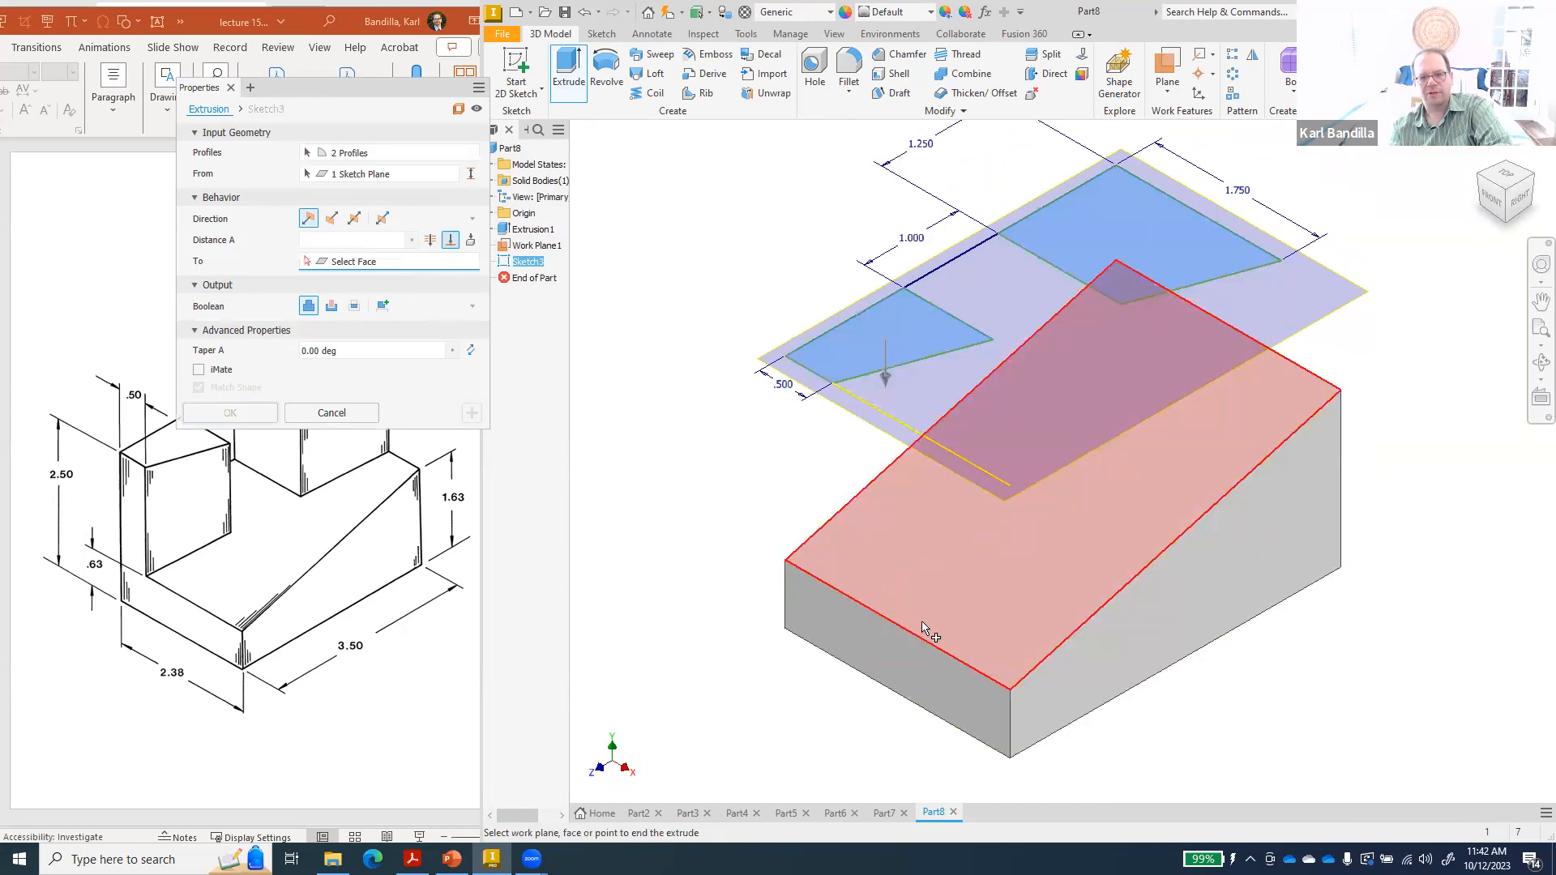
pyautogui.click(1006, 598)
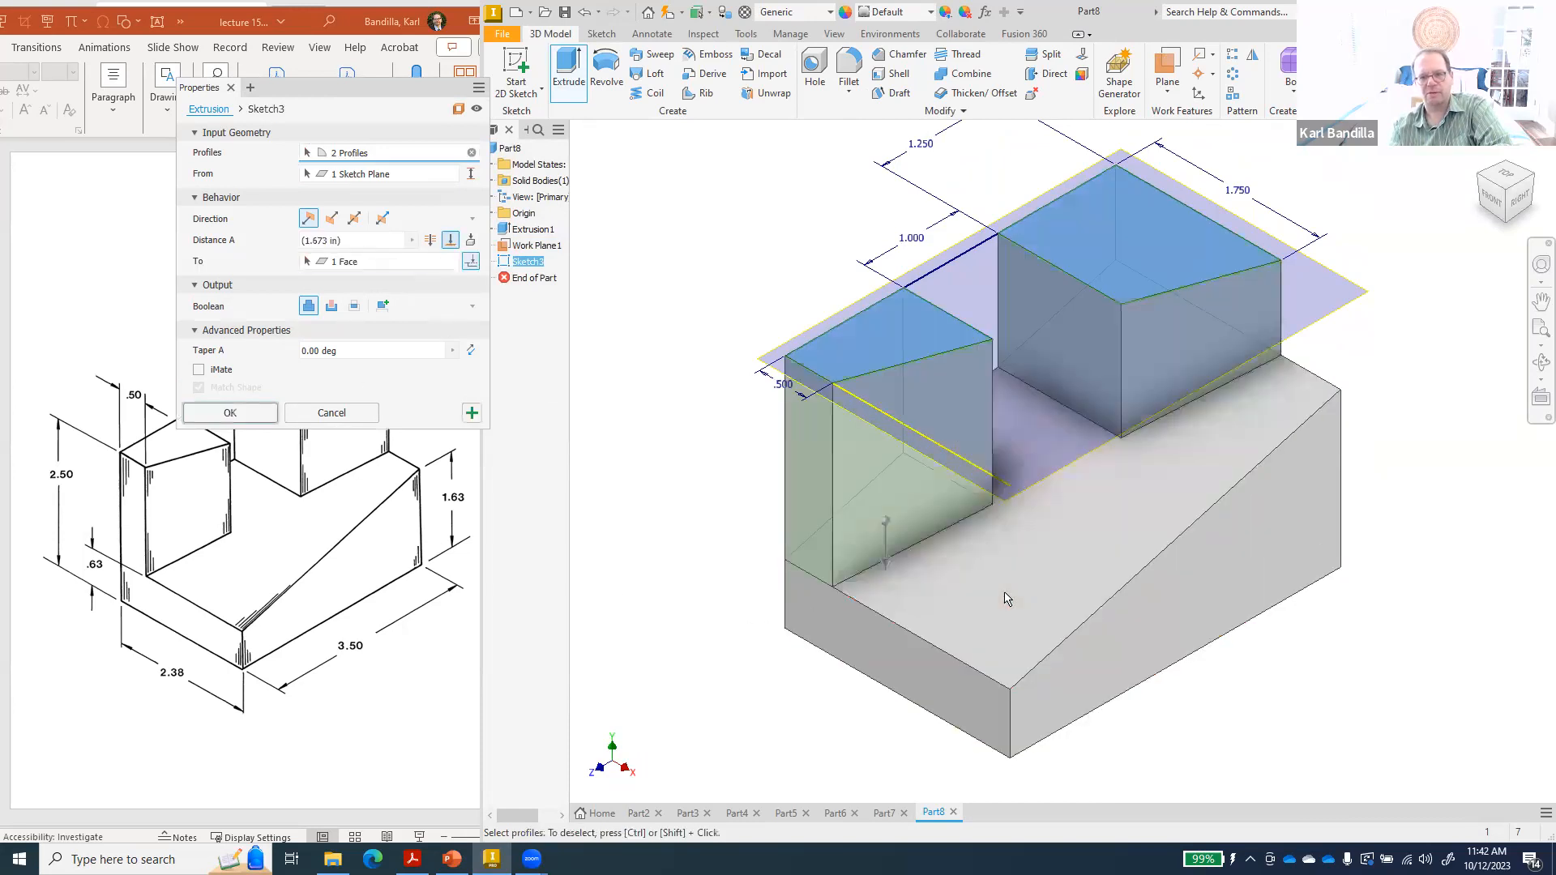
pyautogui.click(231, 413)
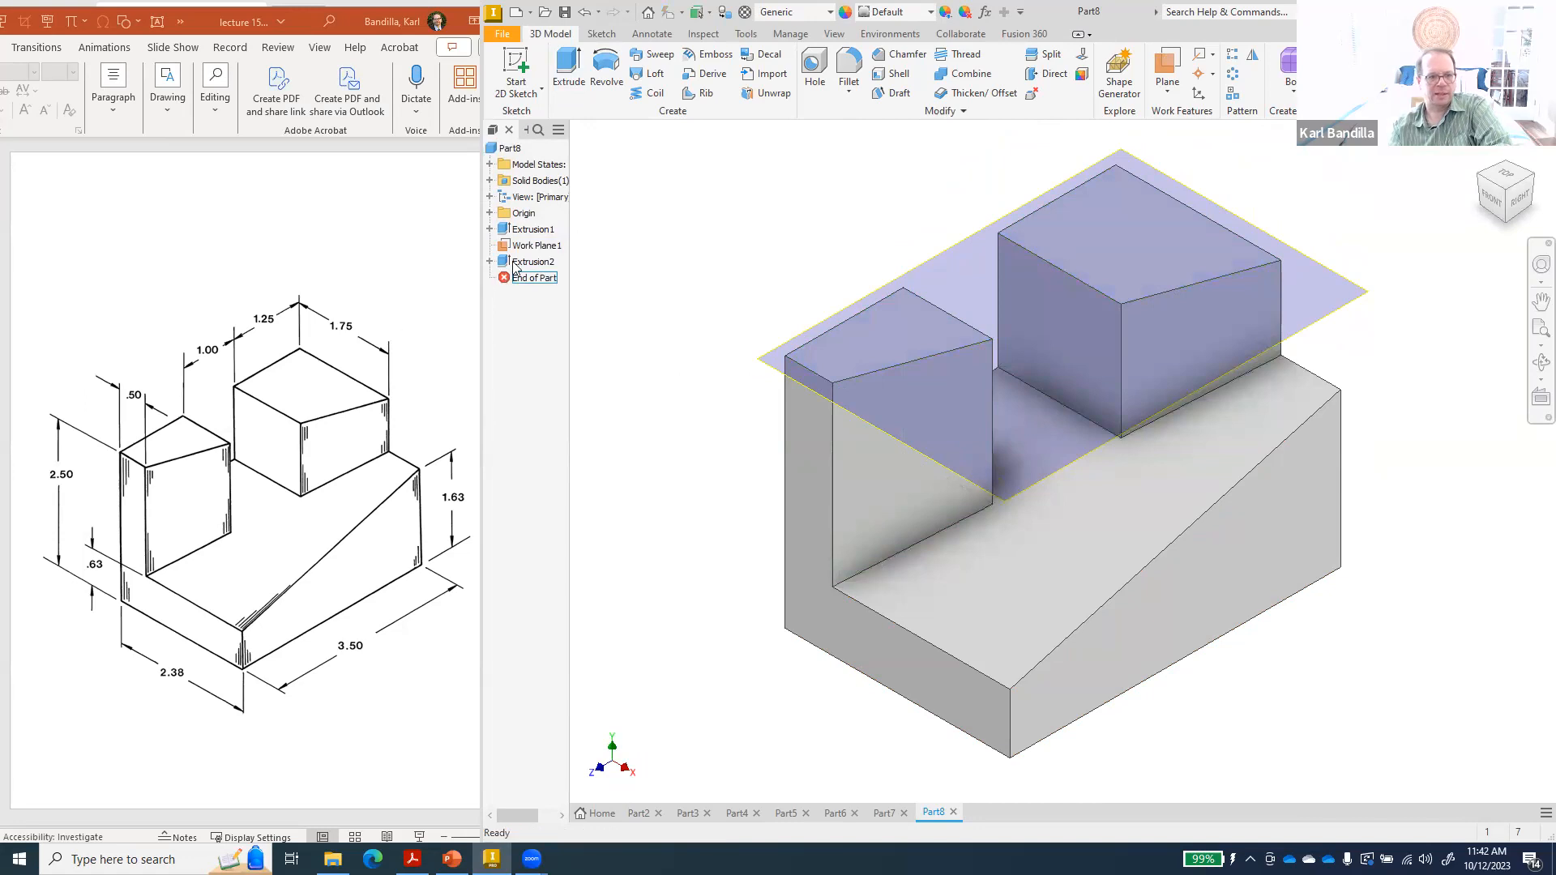
# - Hide the offset work plane and advance the PowerPoint slides to the next part drawing
pyautogui.rightClick(537, 247)
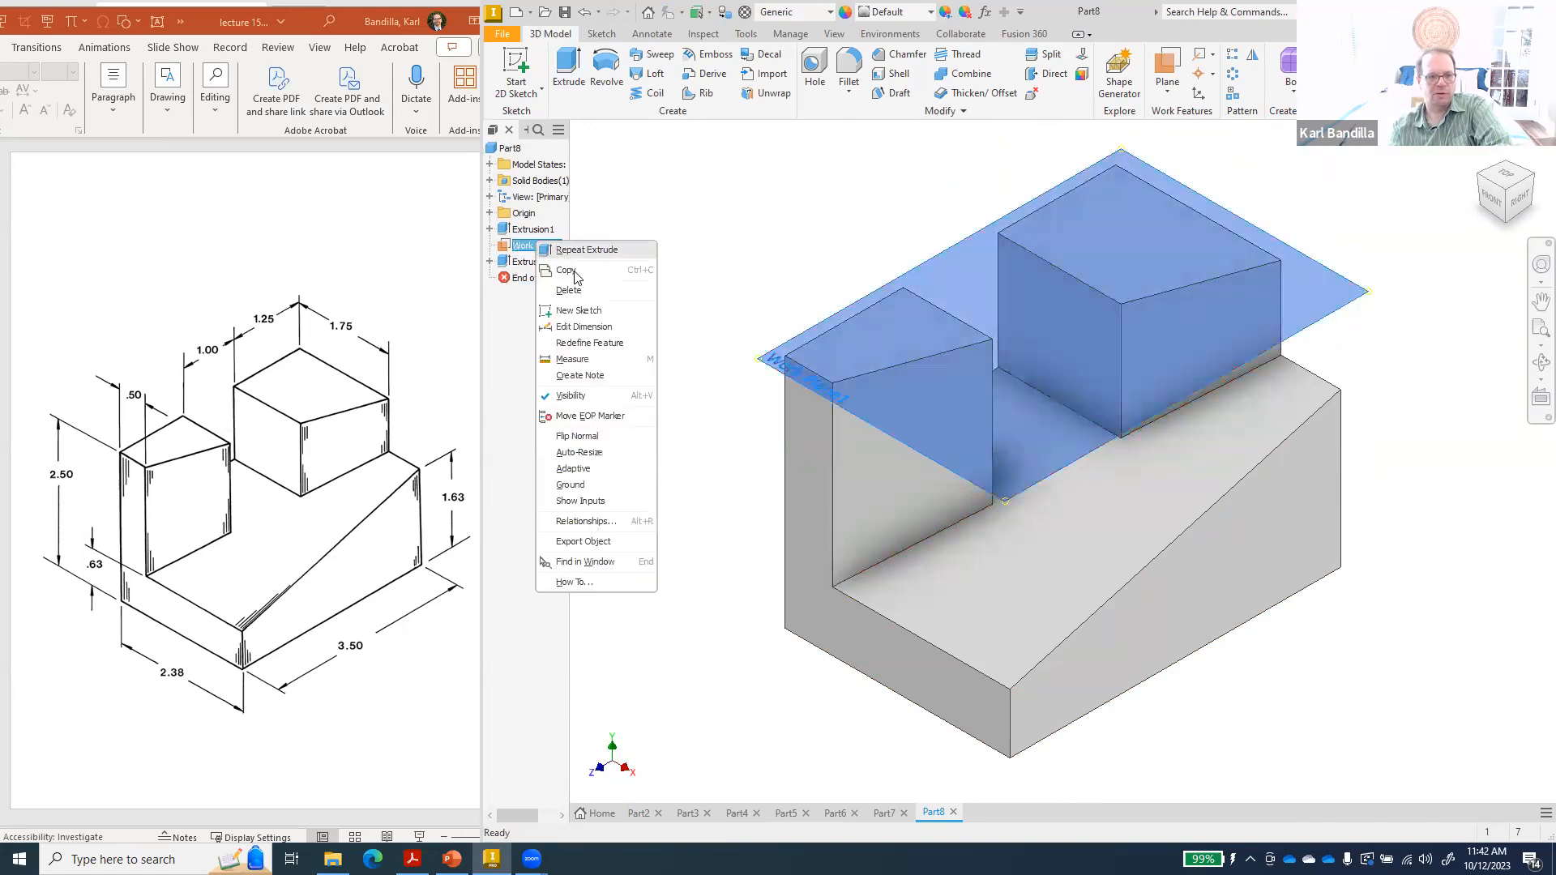
pyautogui.click(587, 397)
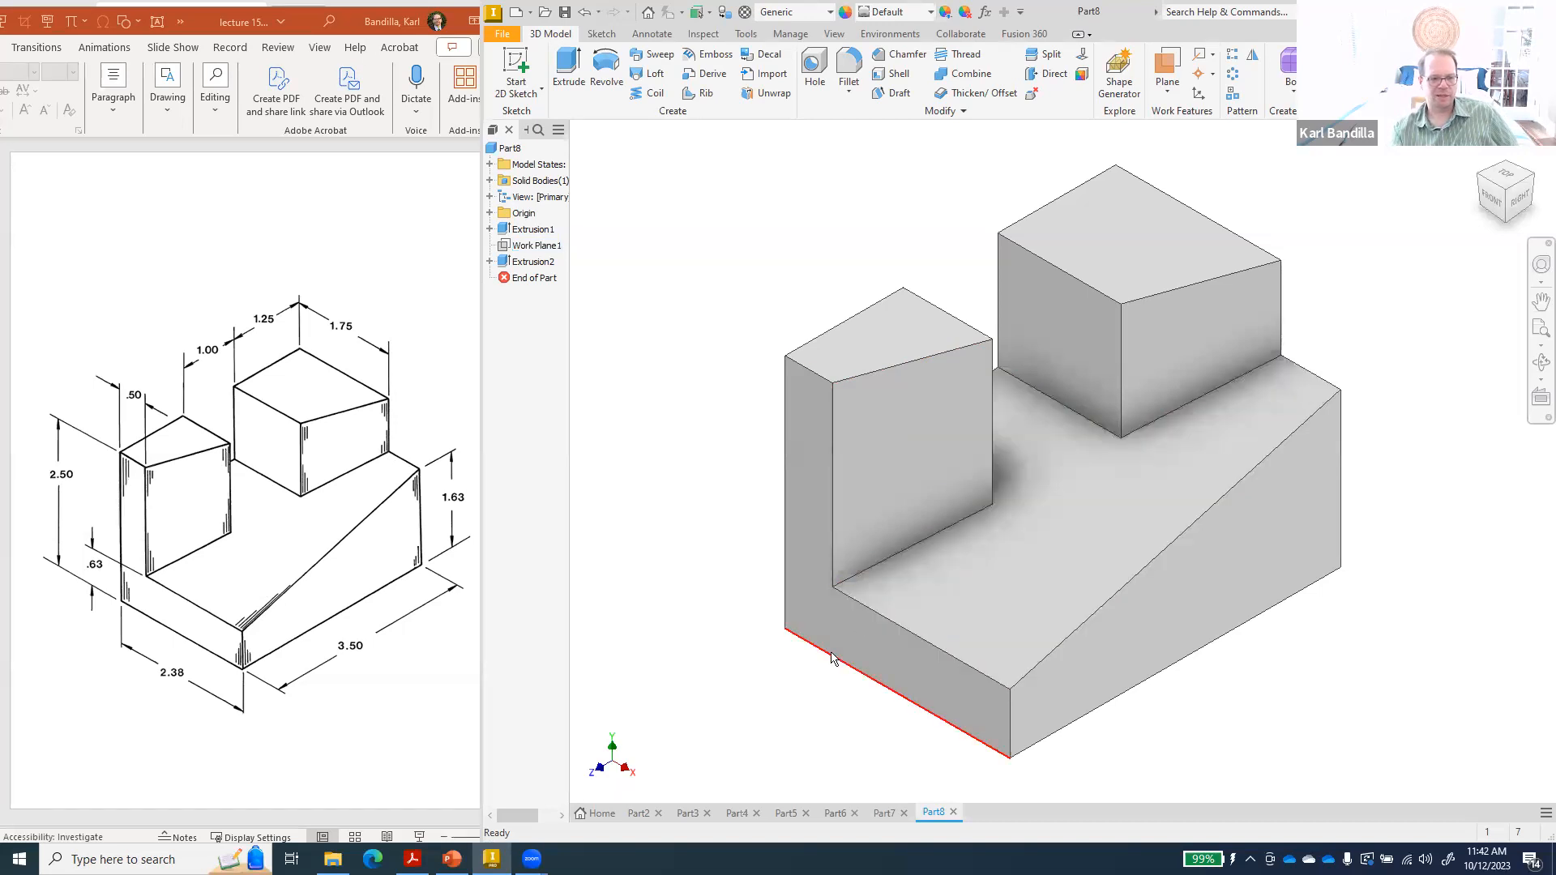
pyautogui.moveTo(856, 677)
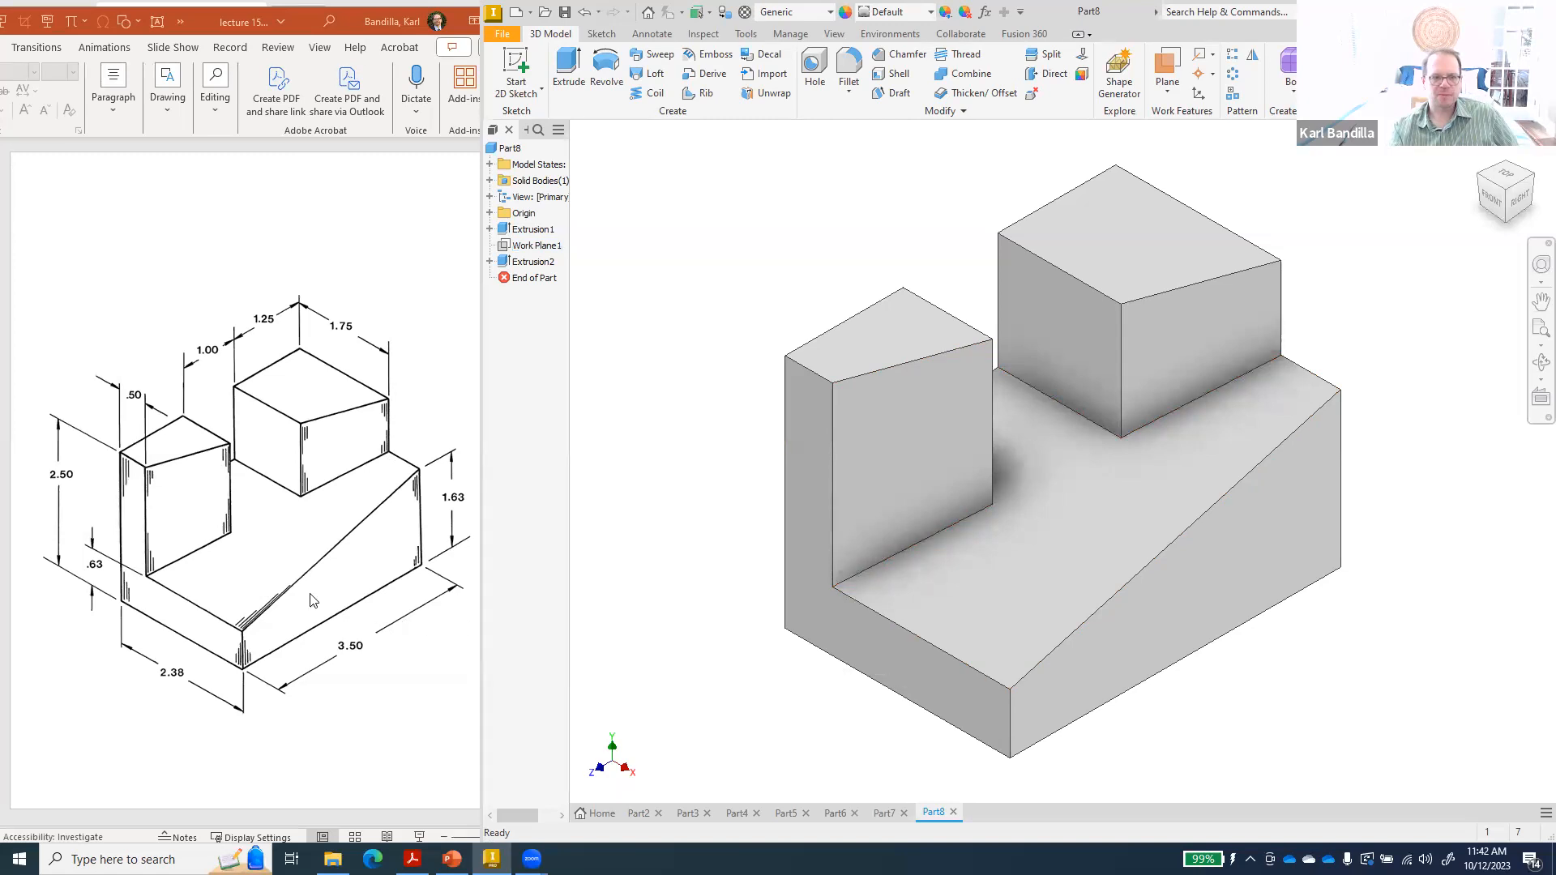
pyautogui.scroll(-1, 336, 550)
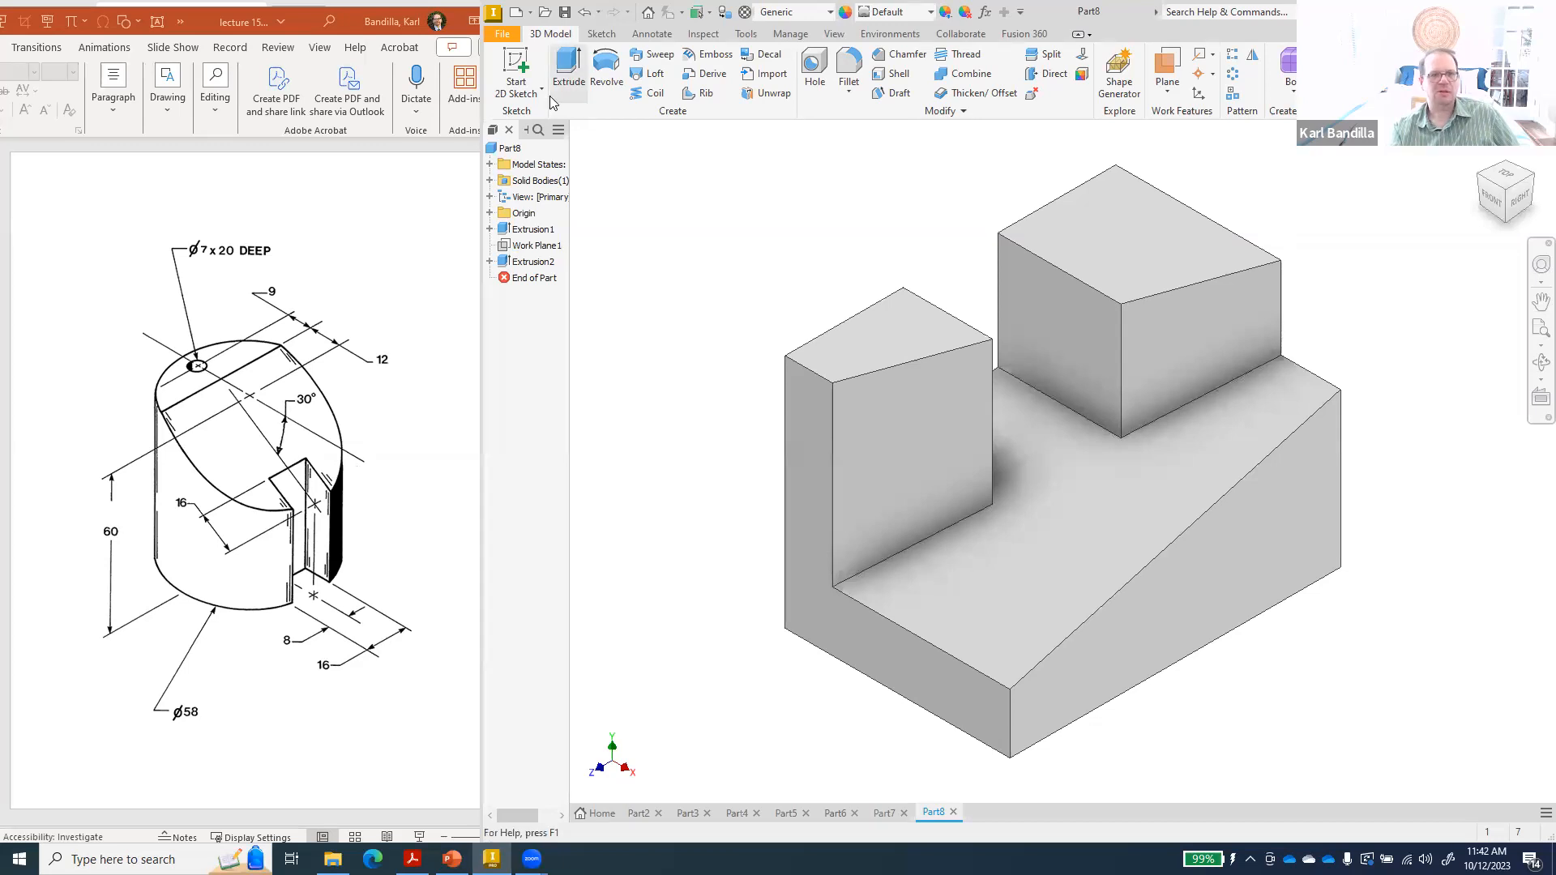
# - Create a new part file from the metric Standard (mm).ipt template
pyautogui.click(517, 13)
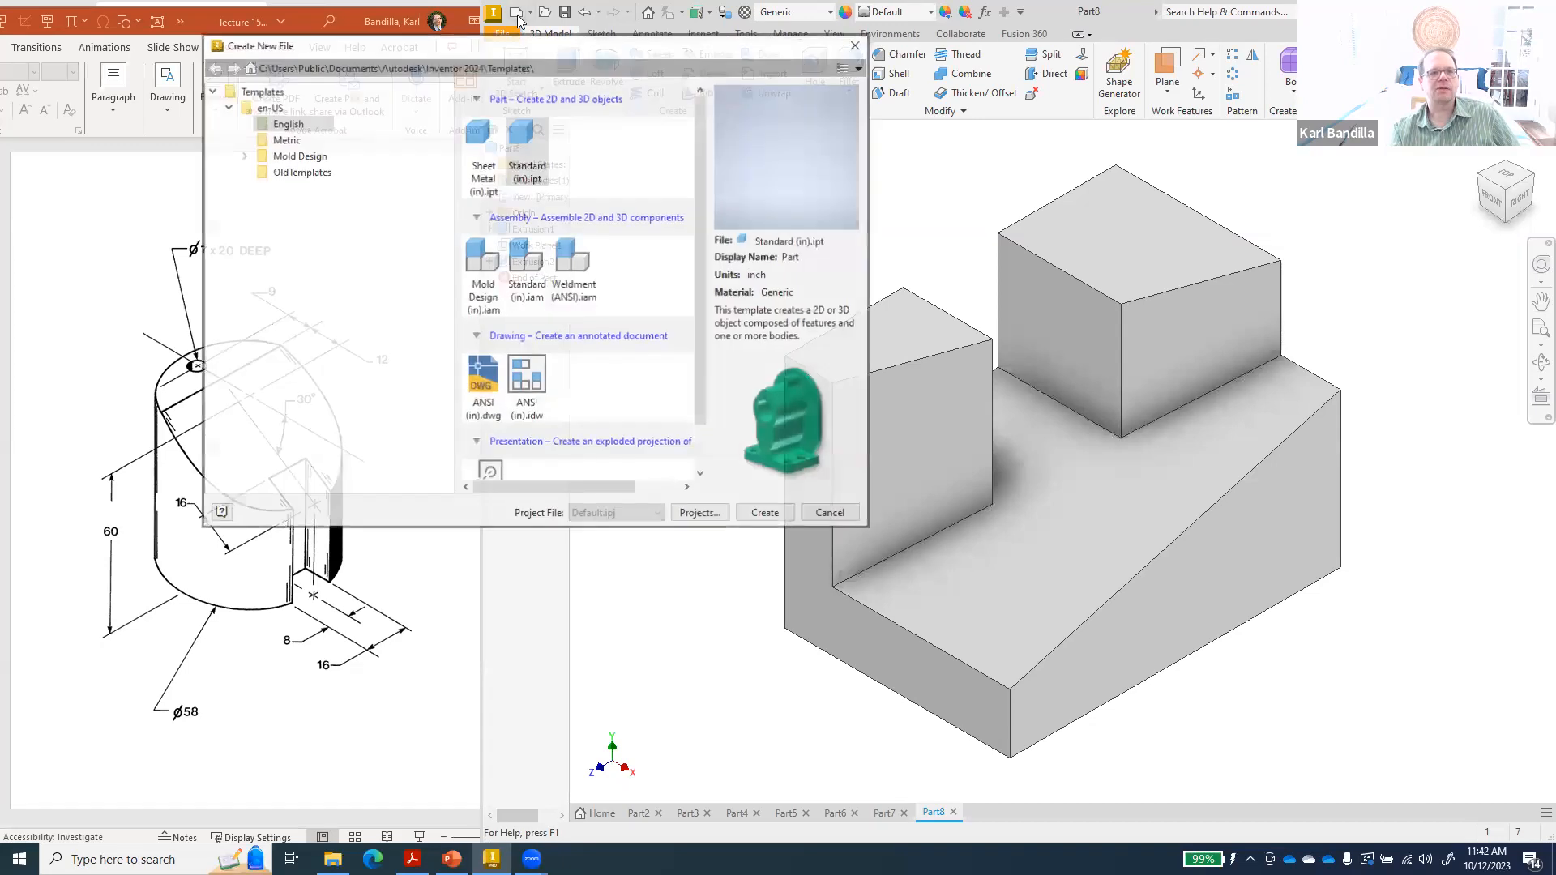
pyautogui.click(285, 139)
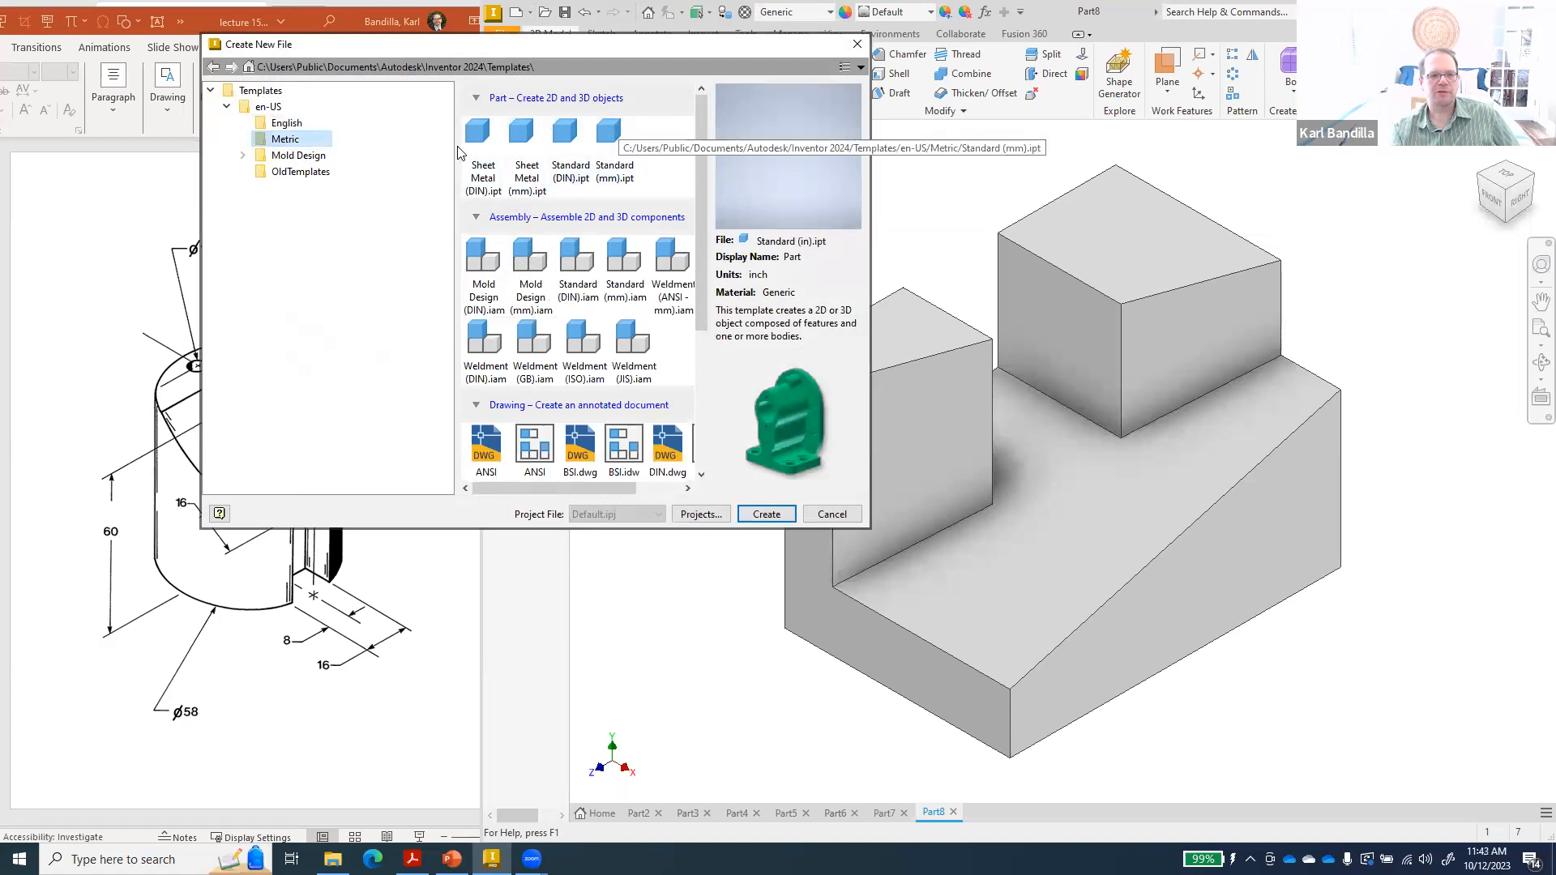
pyautogui.click(608, 132)
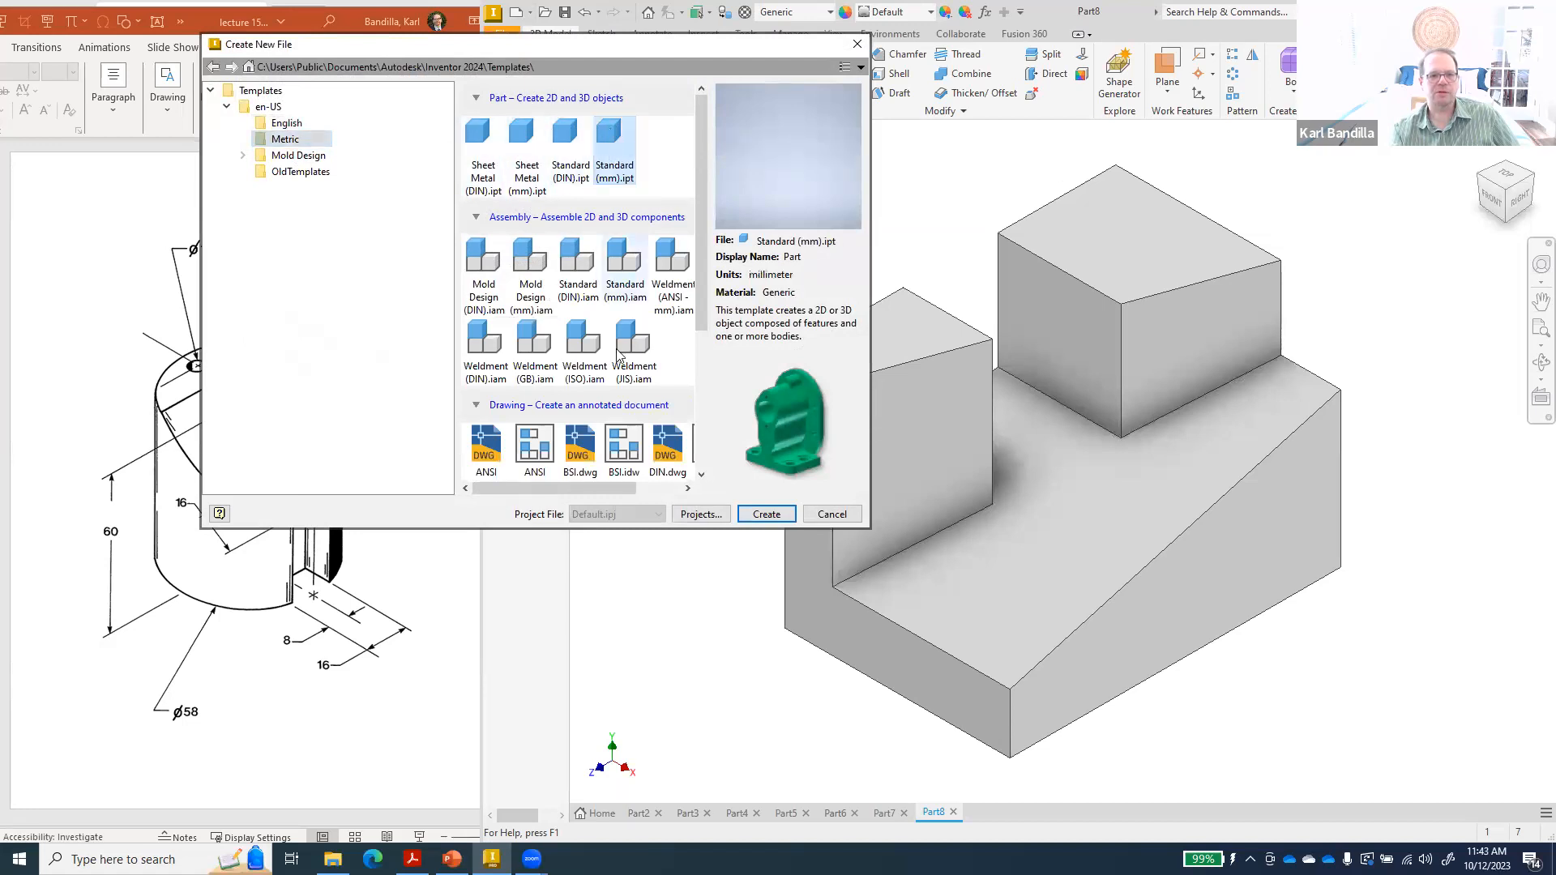
pyautogui.click(766, 515)
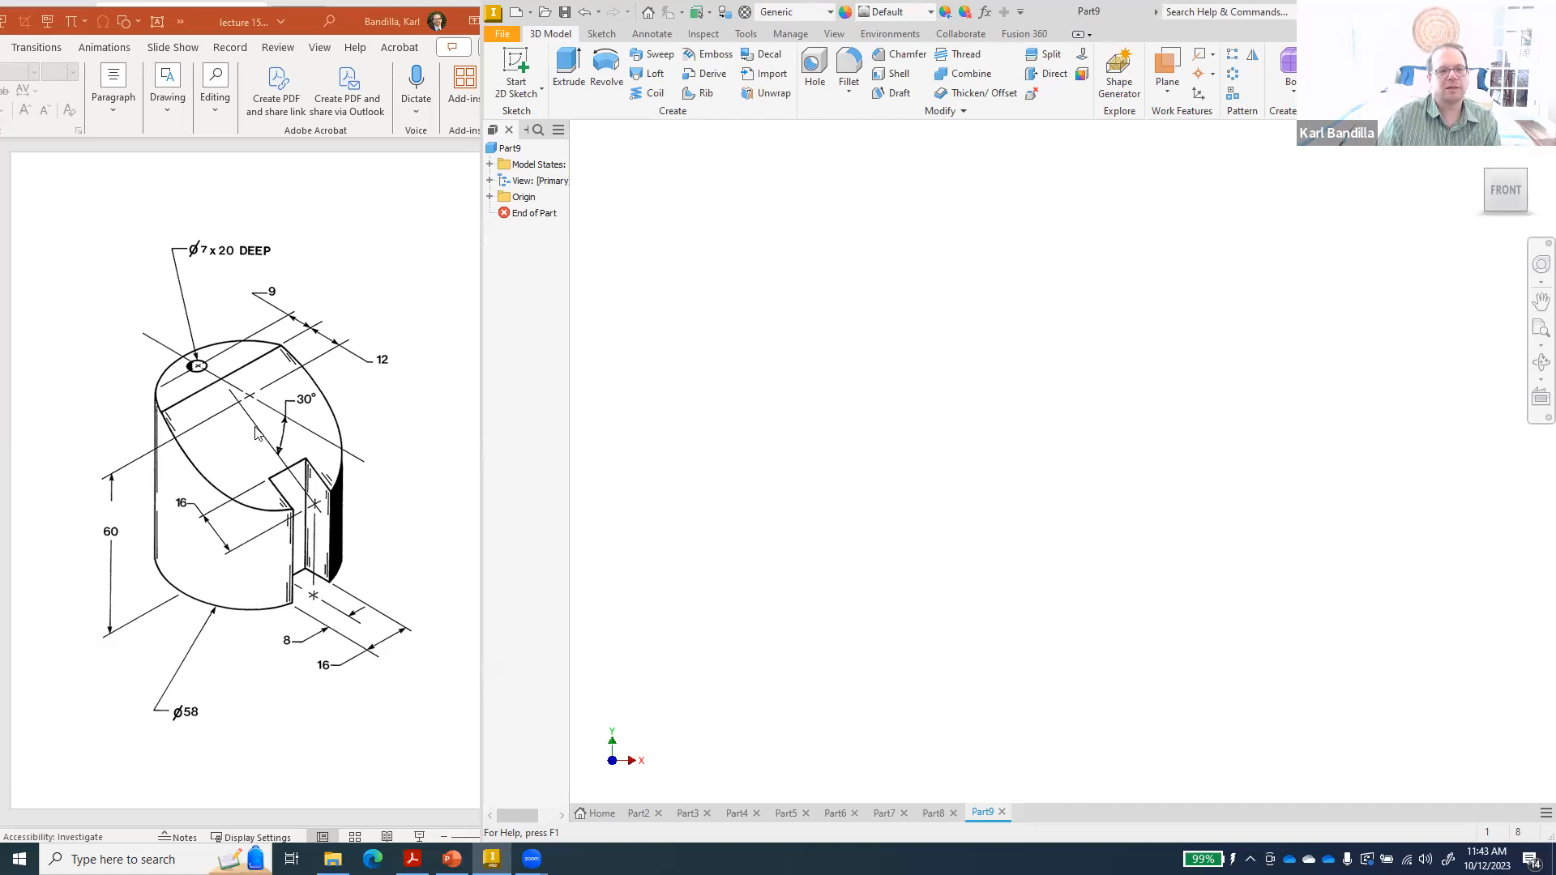
# - Start a sketch on the horizontal XZ plane and draw a 58 mm diameter circle centred on the origin
pyautogui.click(515, 71)
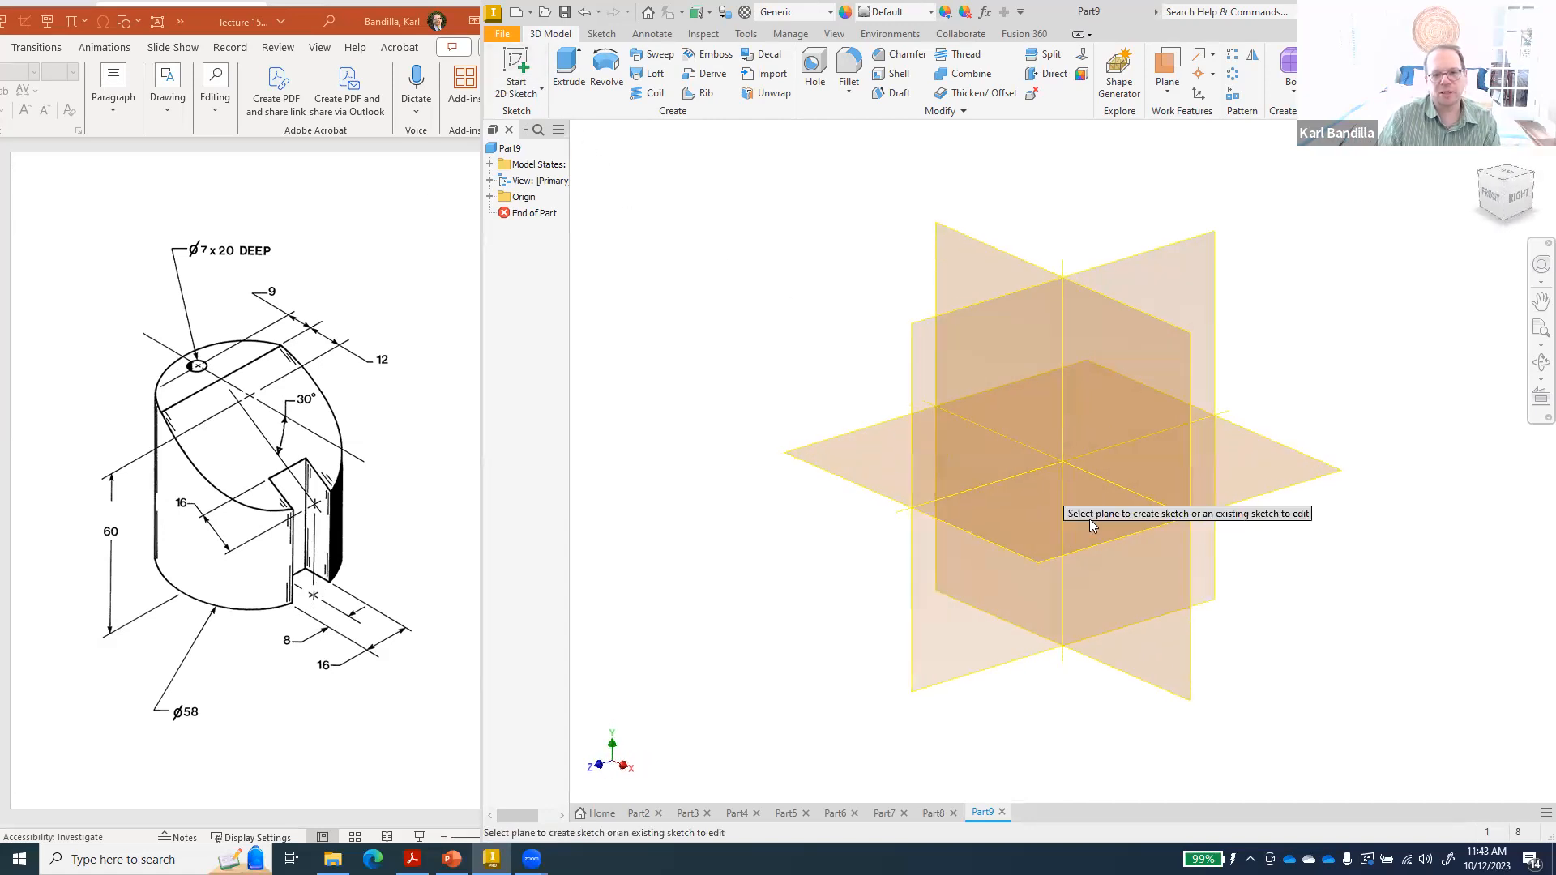
pyautogui.click(1045, 511)
pyautogui.click(677, 290)
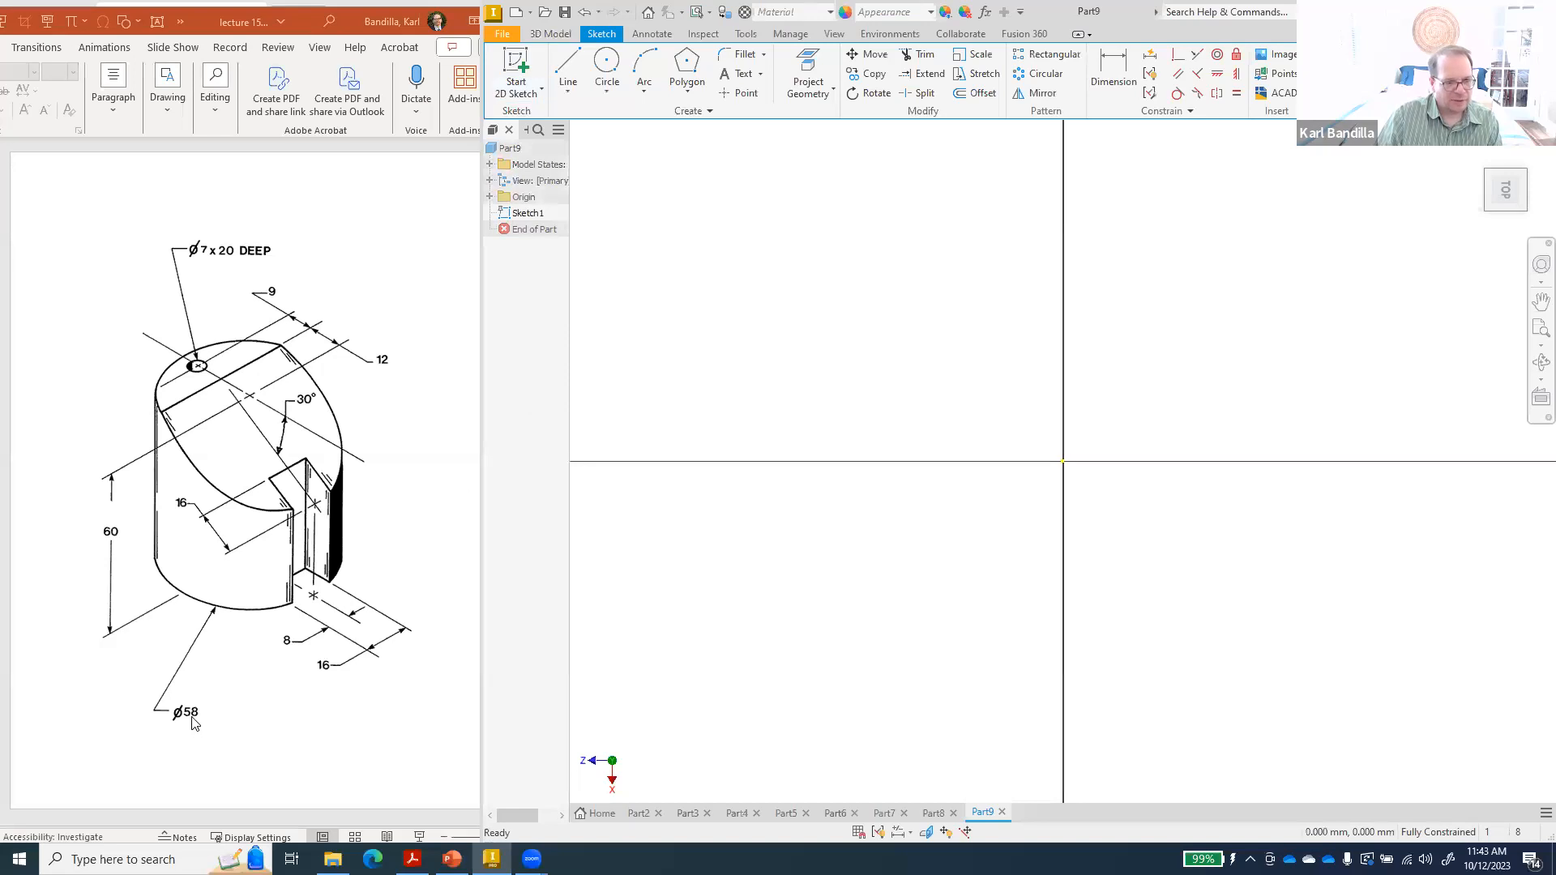
pyautogui.click(607, 77)
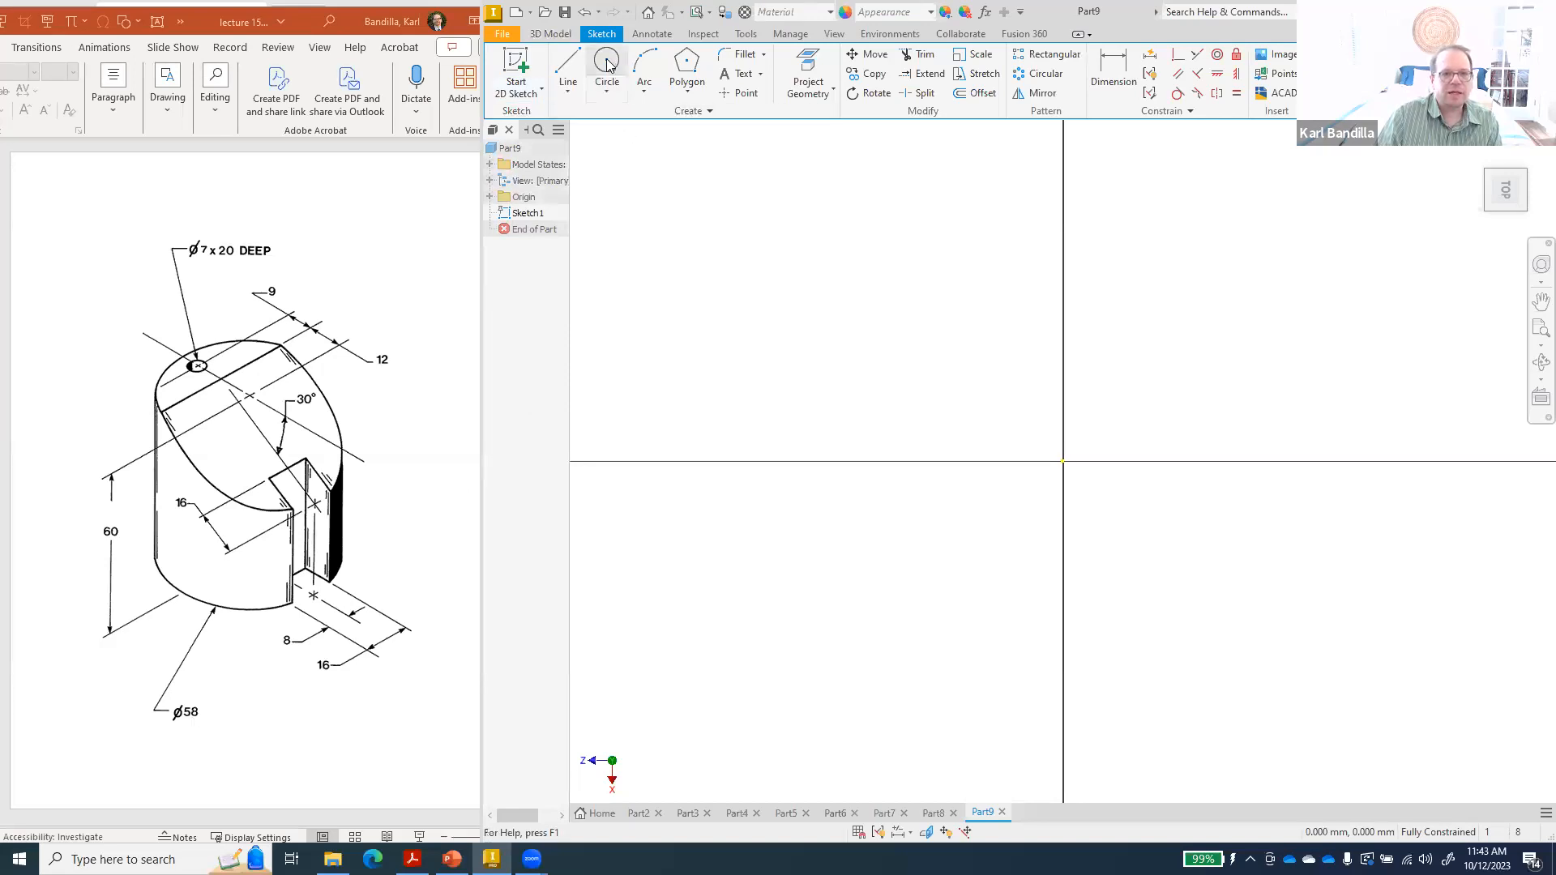
pyautogui.click(1062, 461)
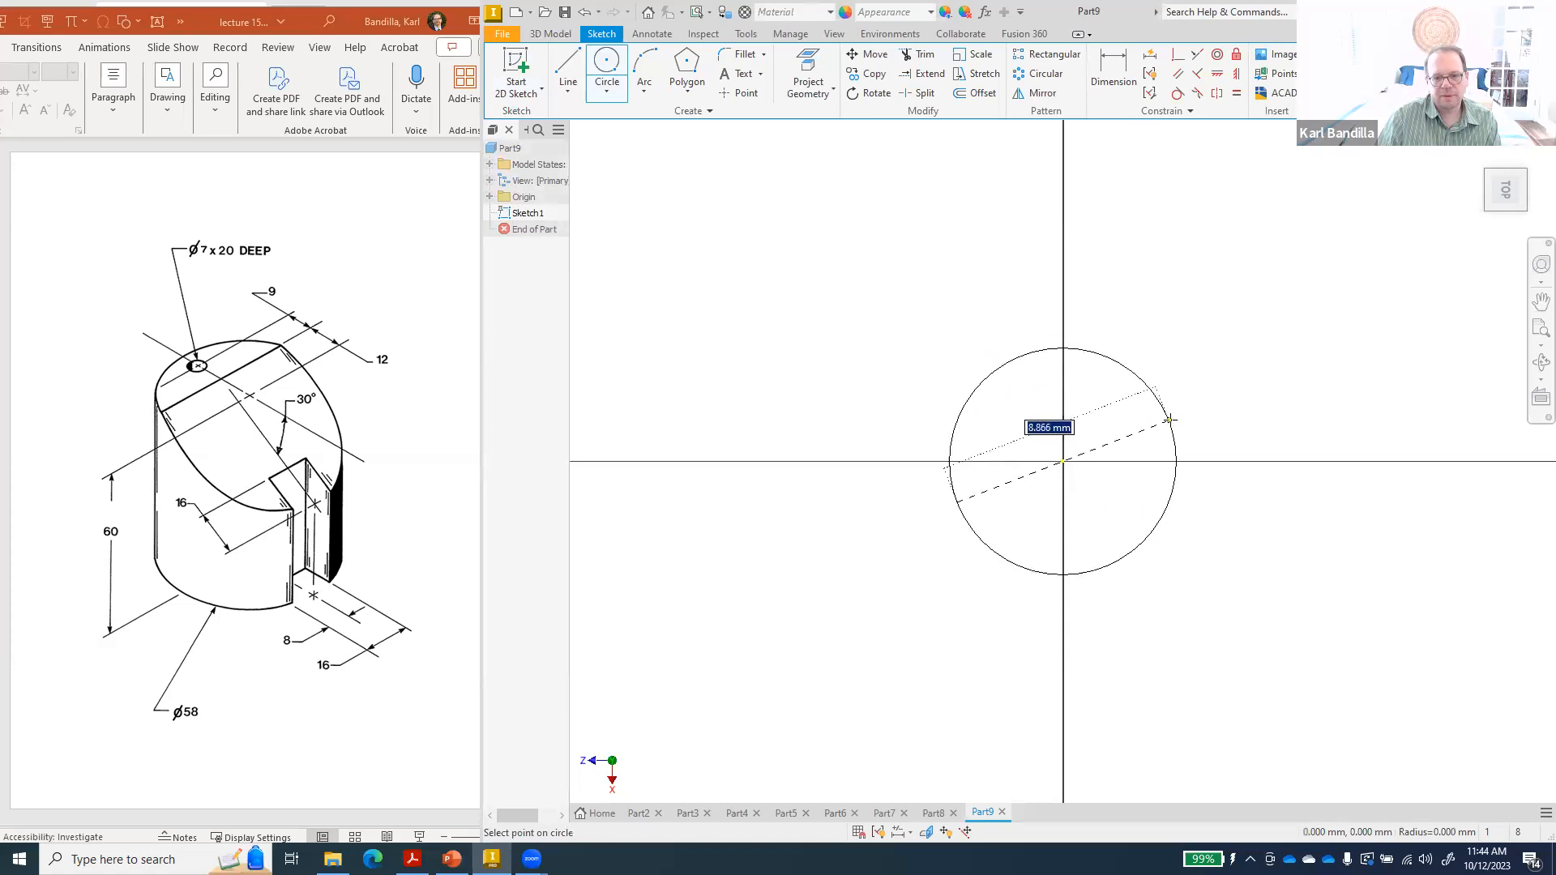
pyautogui.write('58')
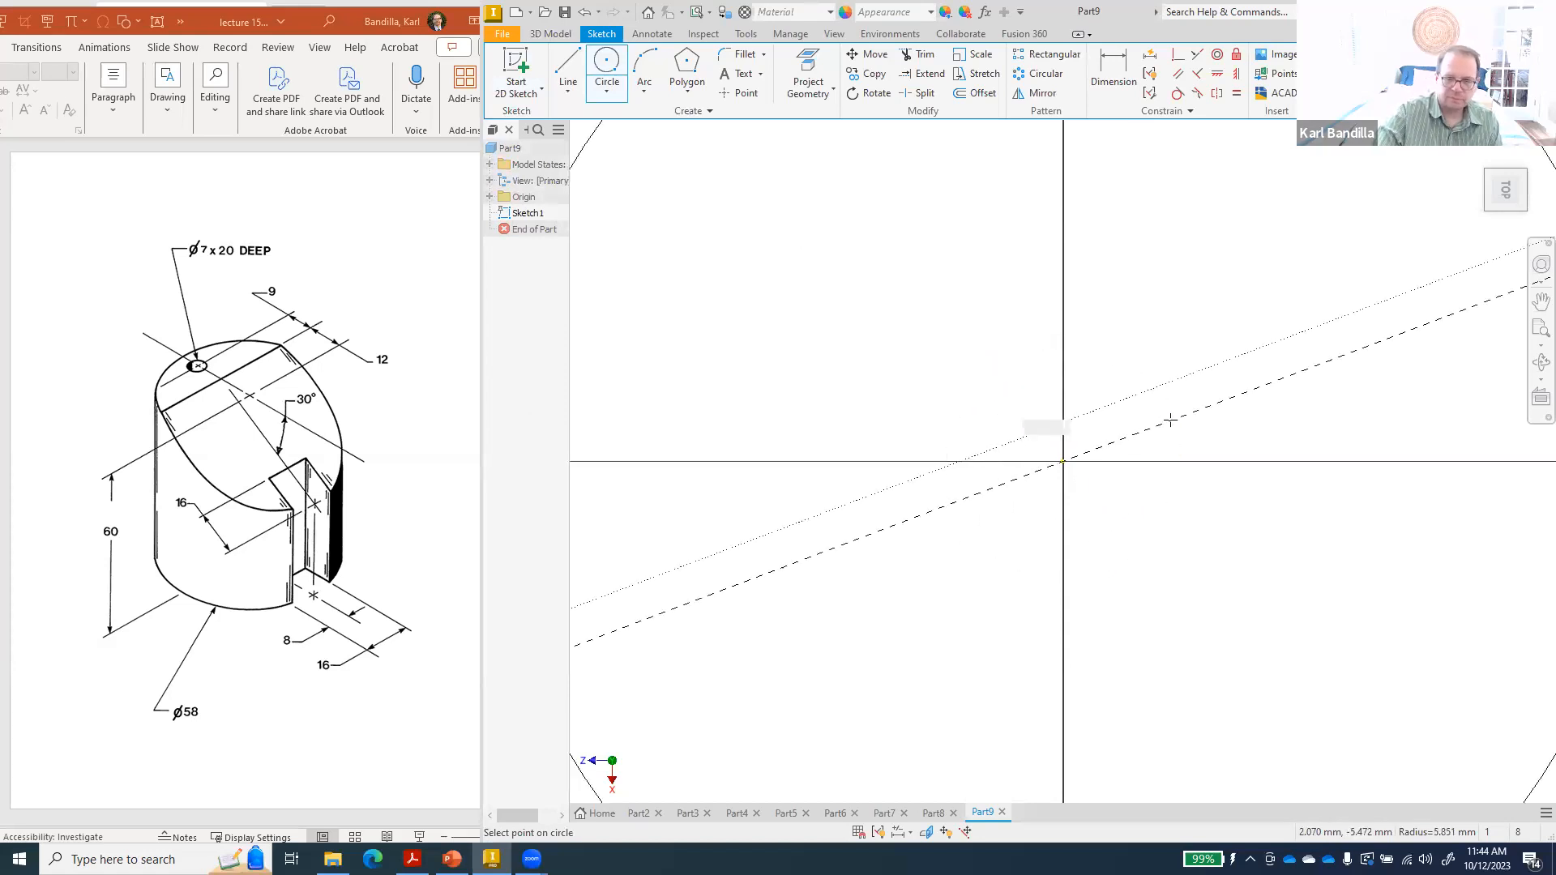
pyautogui.press('Return')
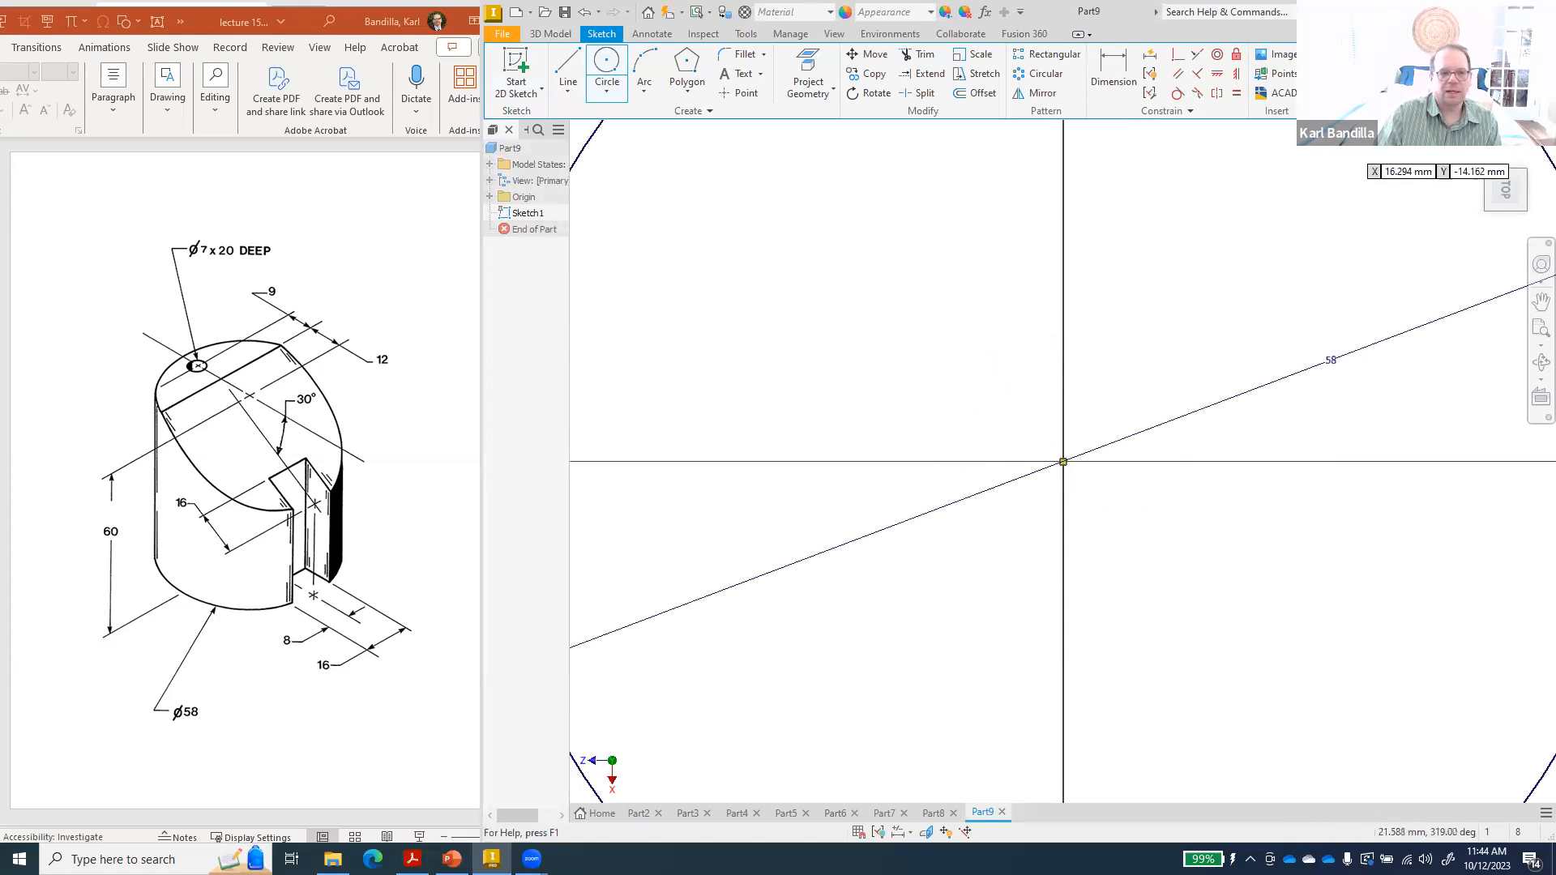
# - Extrude the 58 mm circle upward 60 mm into a solid cylinder
pyautogui.press('F6')
pyautogui.press('e')
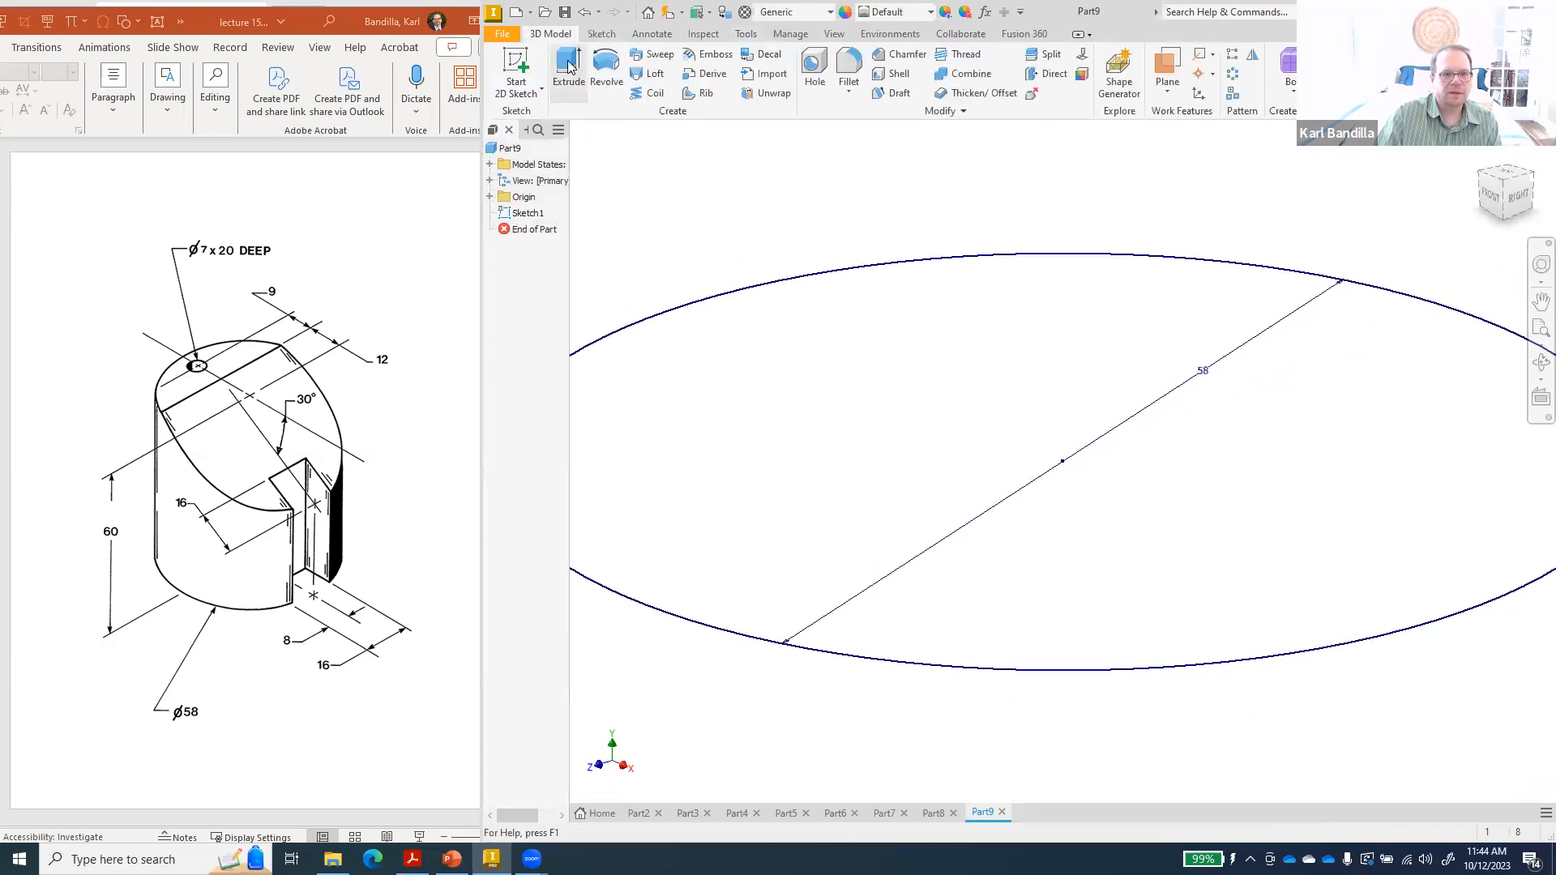
pyautogui.moveTo(344, 87); pyautogui.dragTo(546, 60)
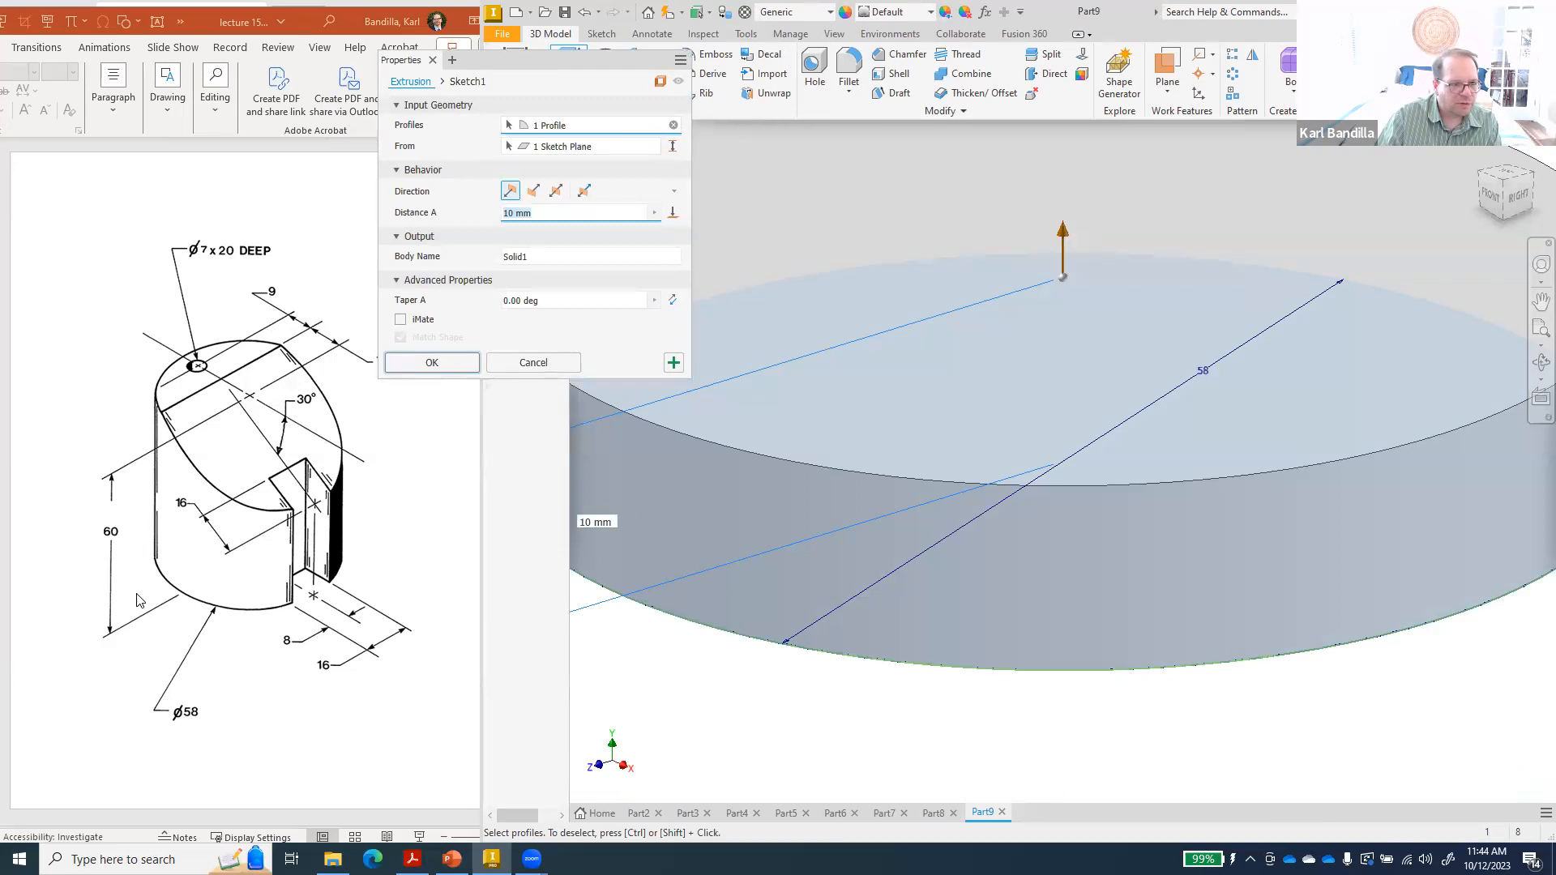
pyautogui.write('60')
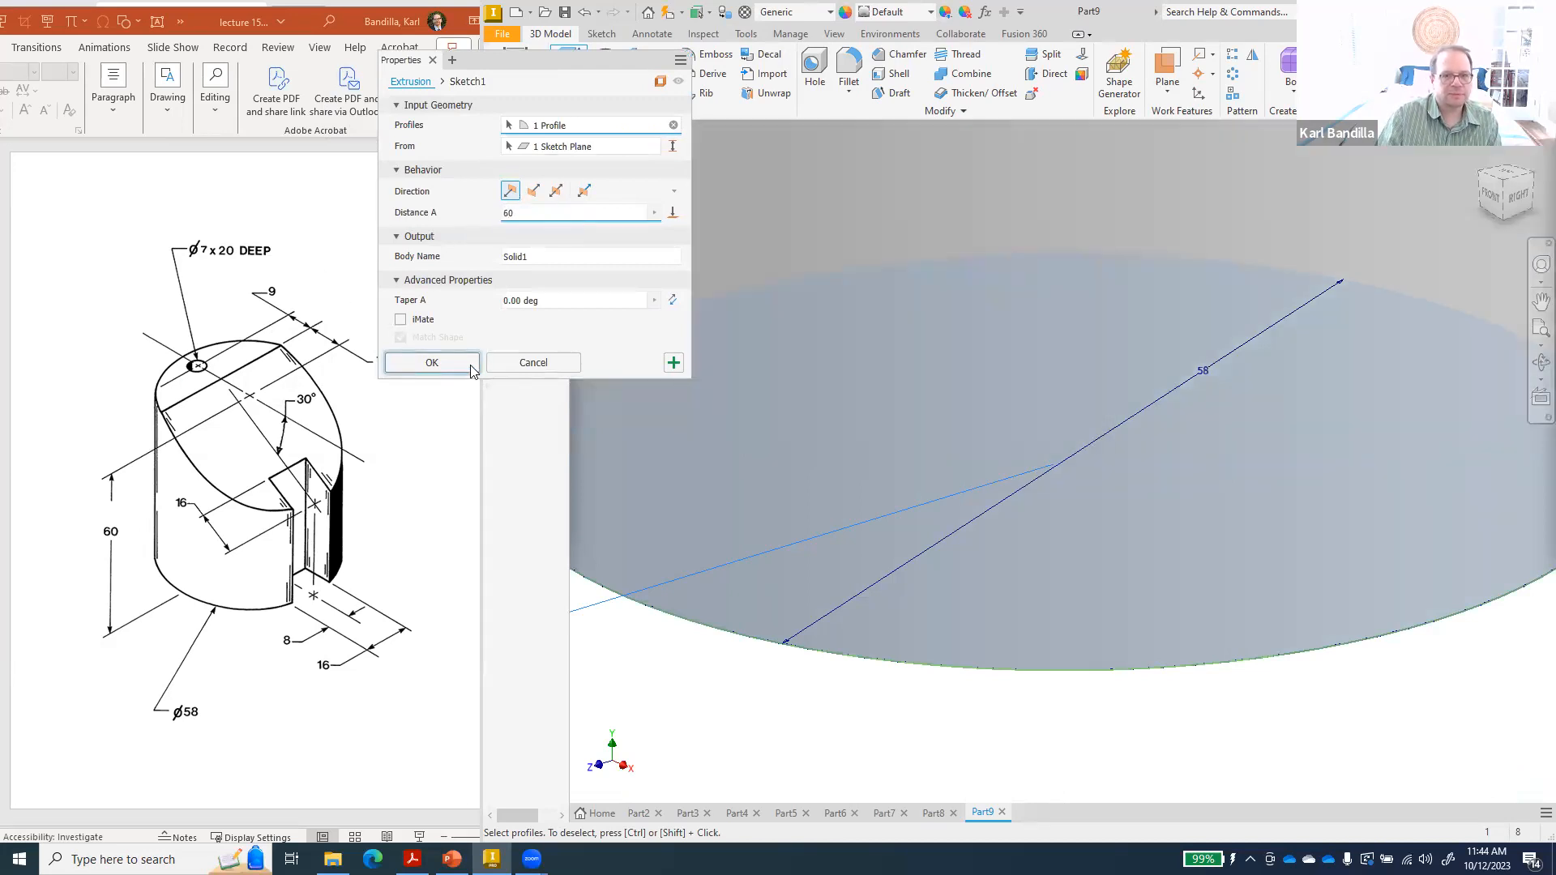
pyautogui.click(432, 362)
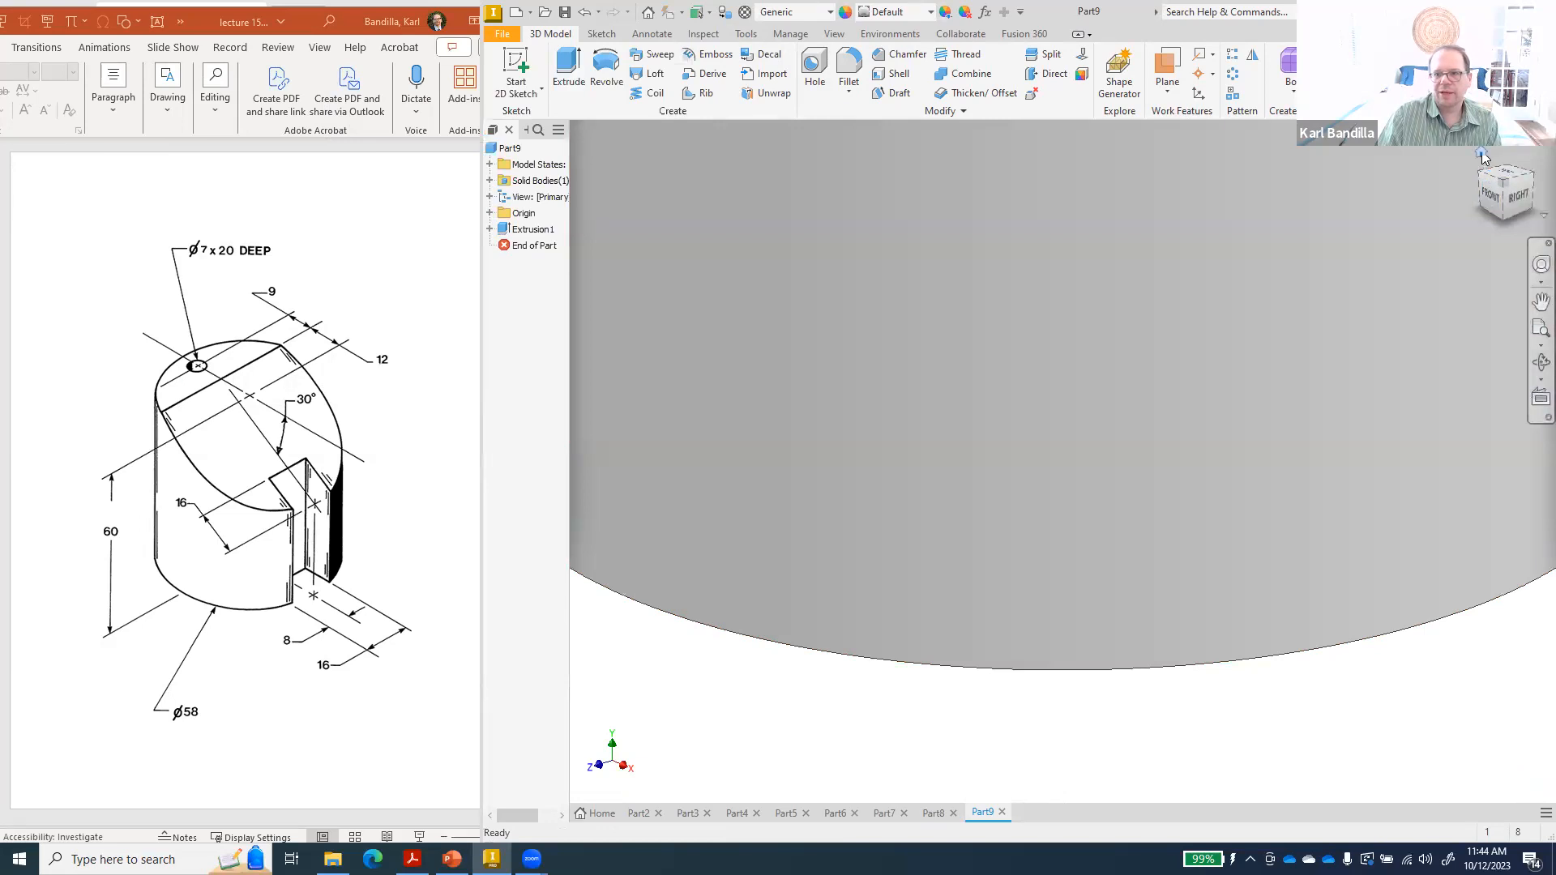
# - Start a sketch on the cylinder's top face and draw a 7 mm circle on the horizontal axis near the rim
pyautogui.click(1482, 154)
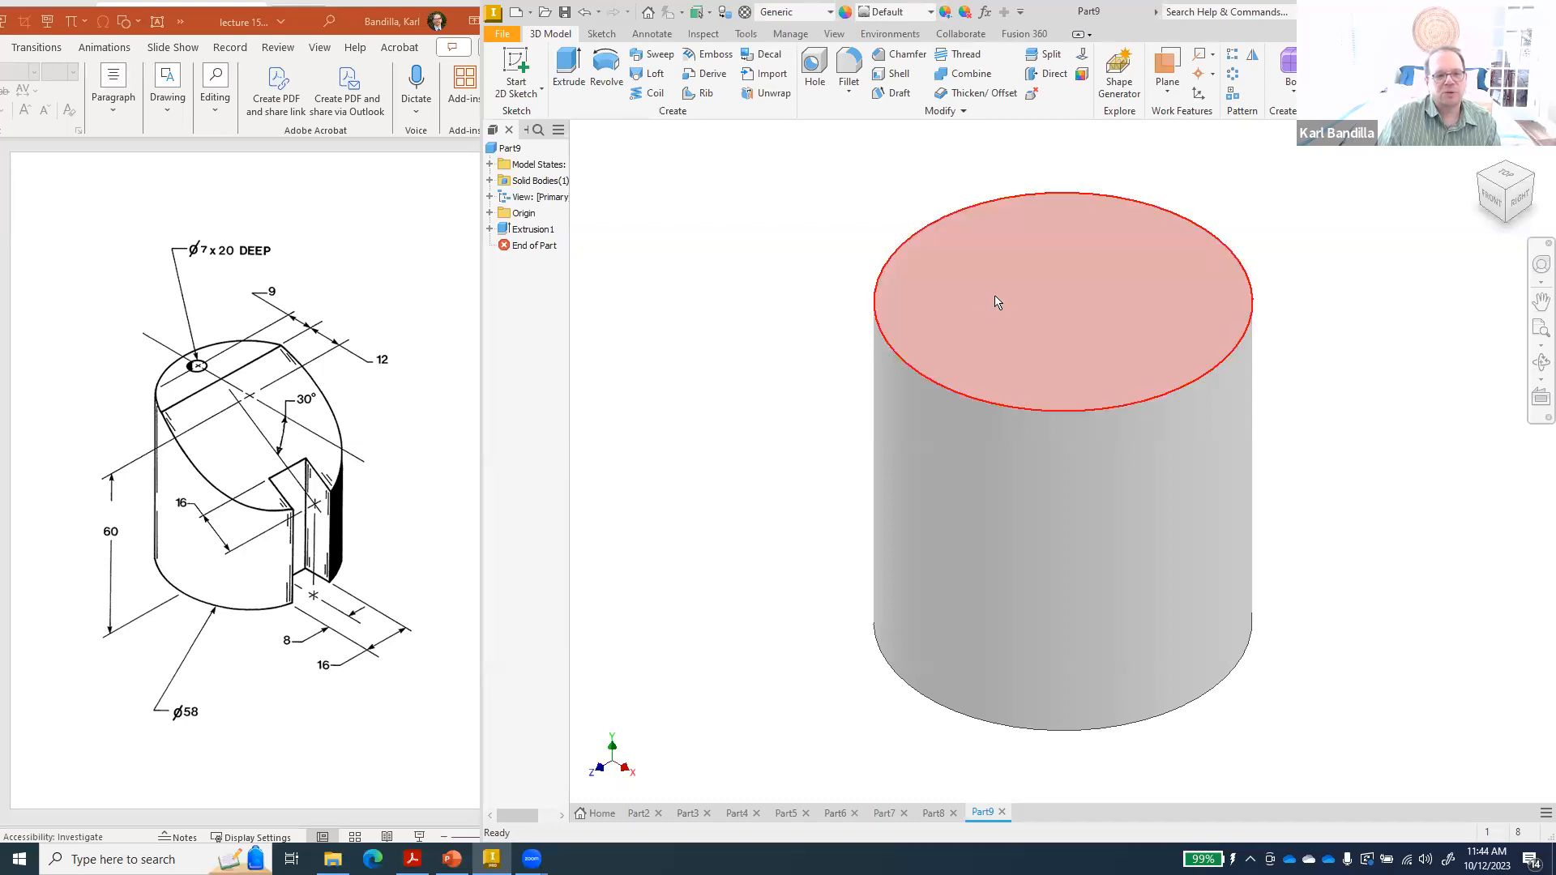
pyautogui.rightClick(1068, 297)
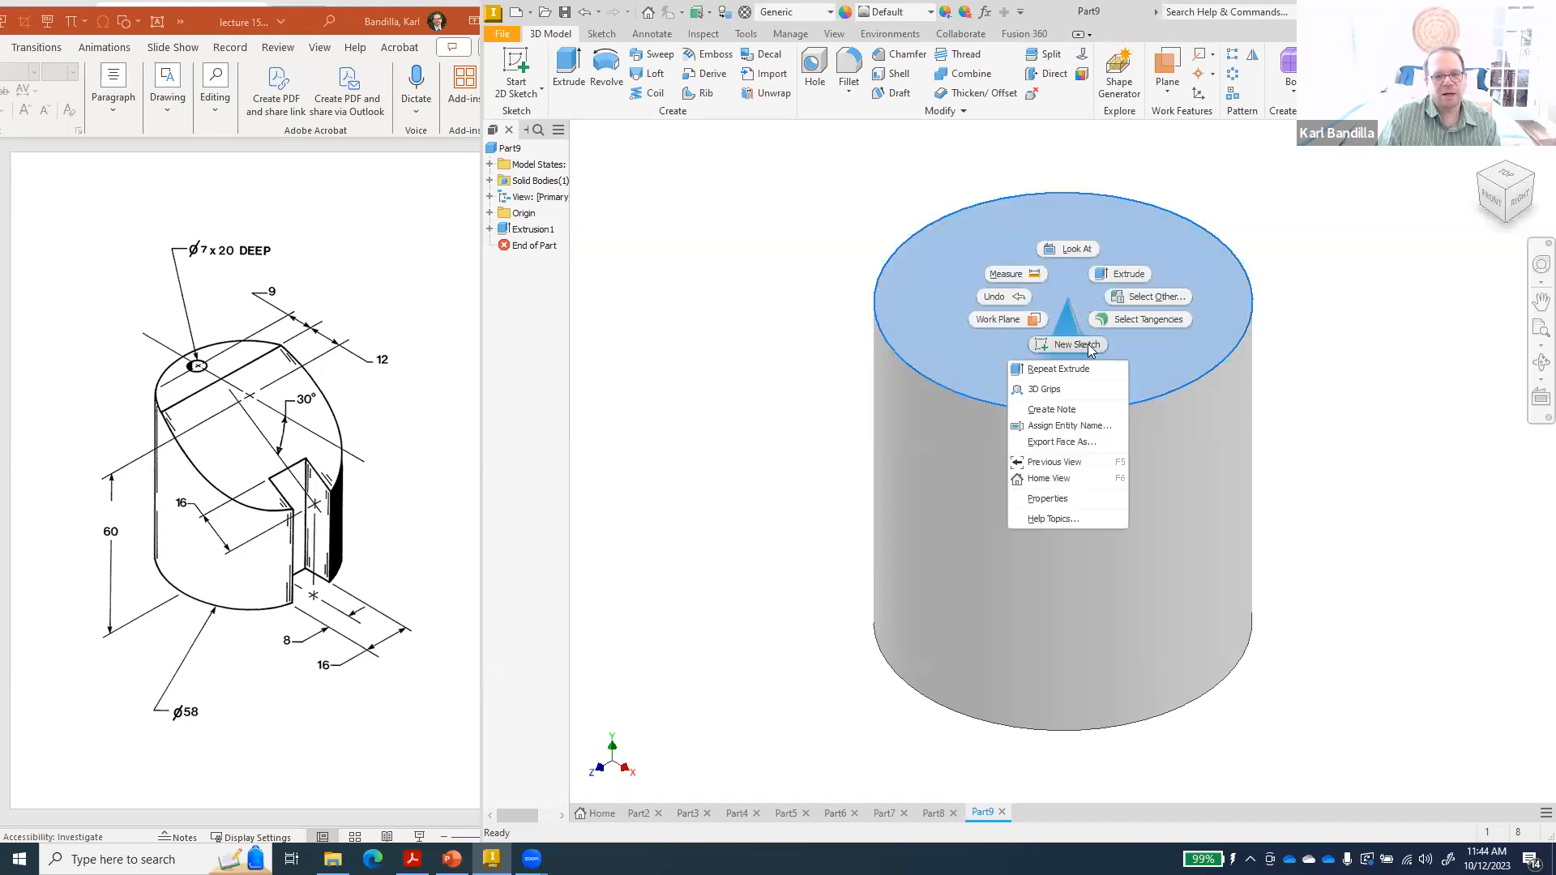
pyautogui.click(1088, 344)
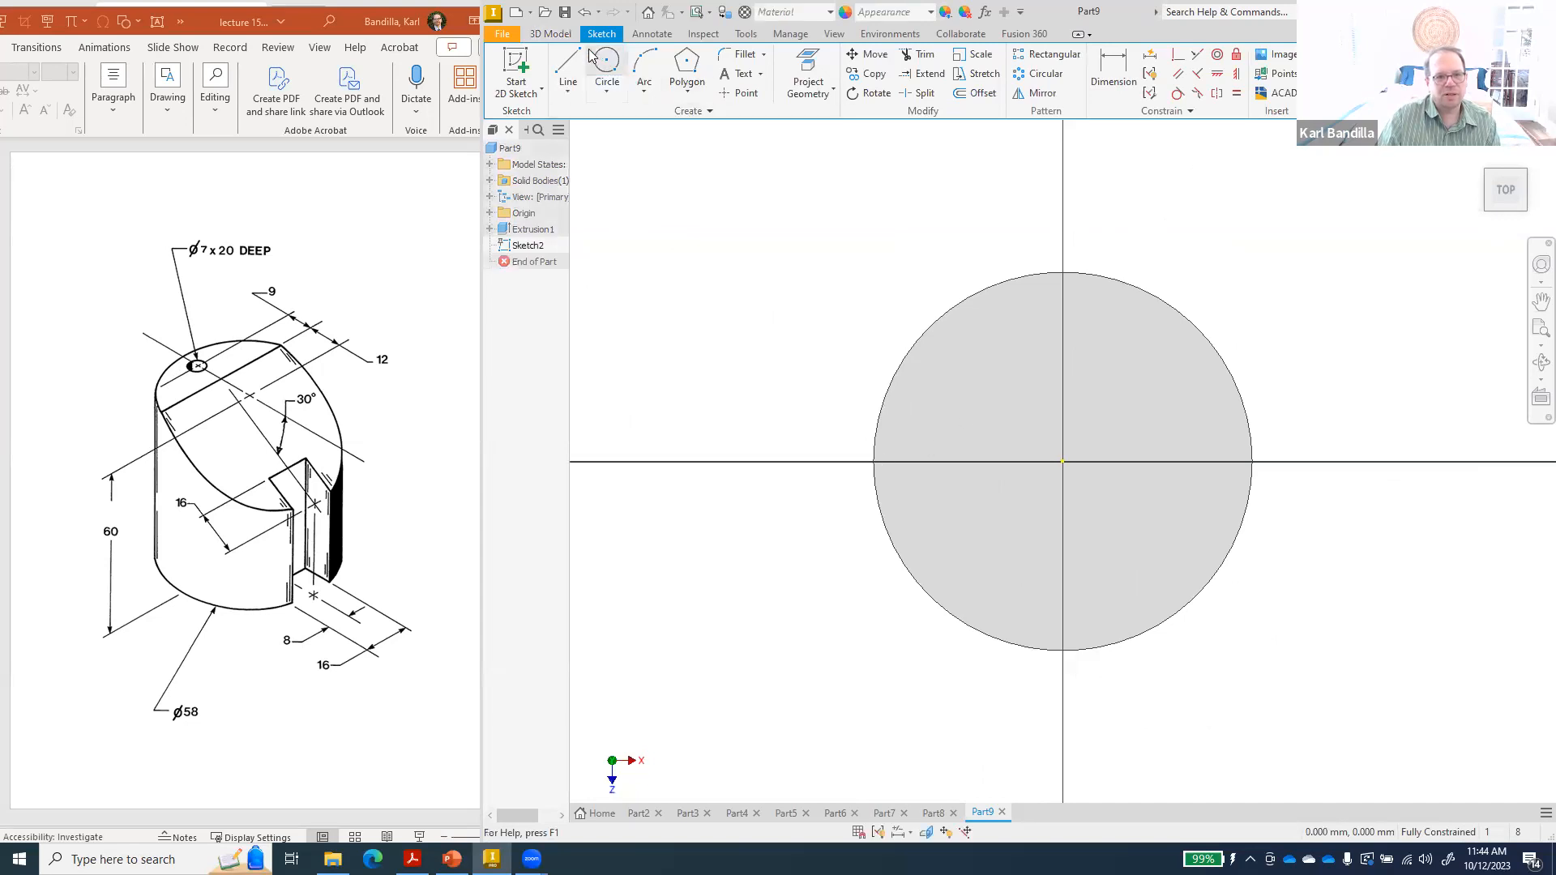
pyautogui.click(610, 65)
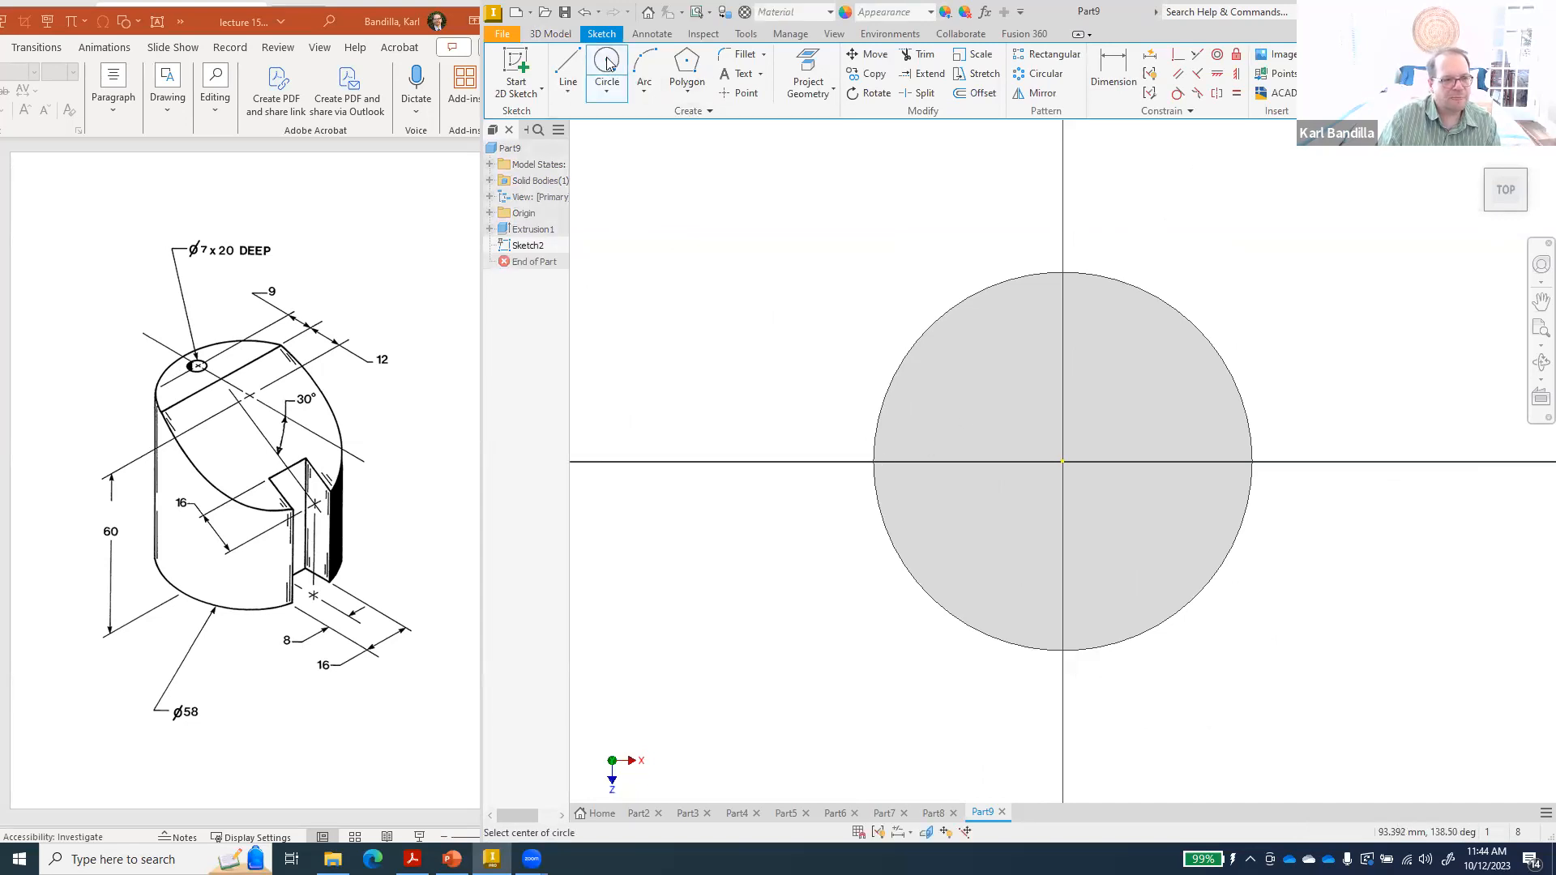
pyautogui.click(919, 461)
pyautogui.write('7')
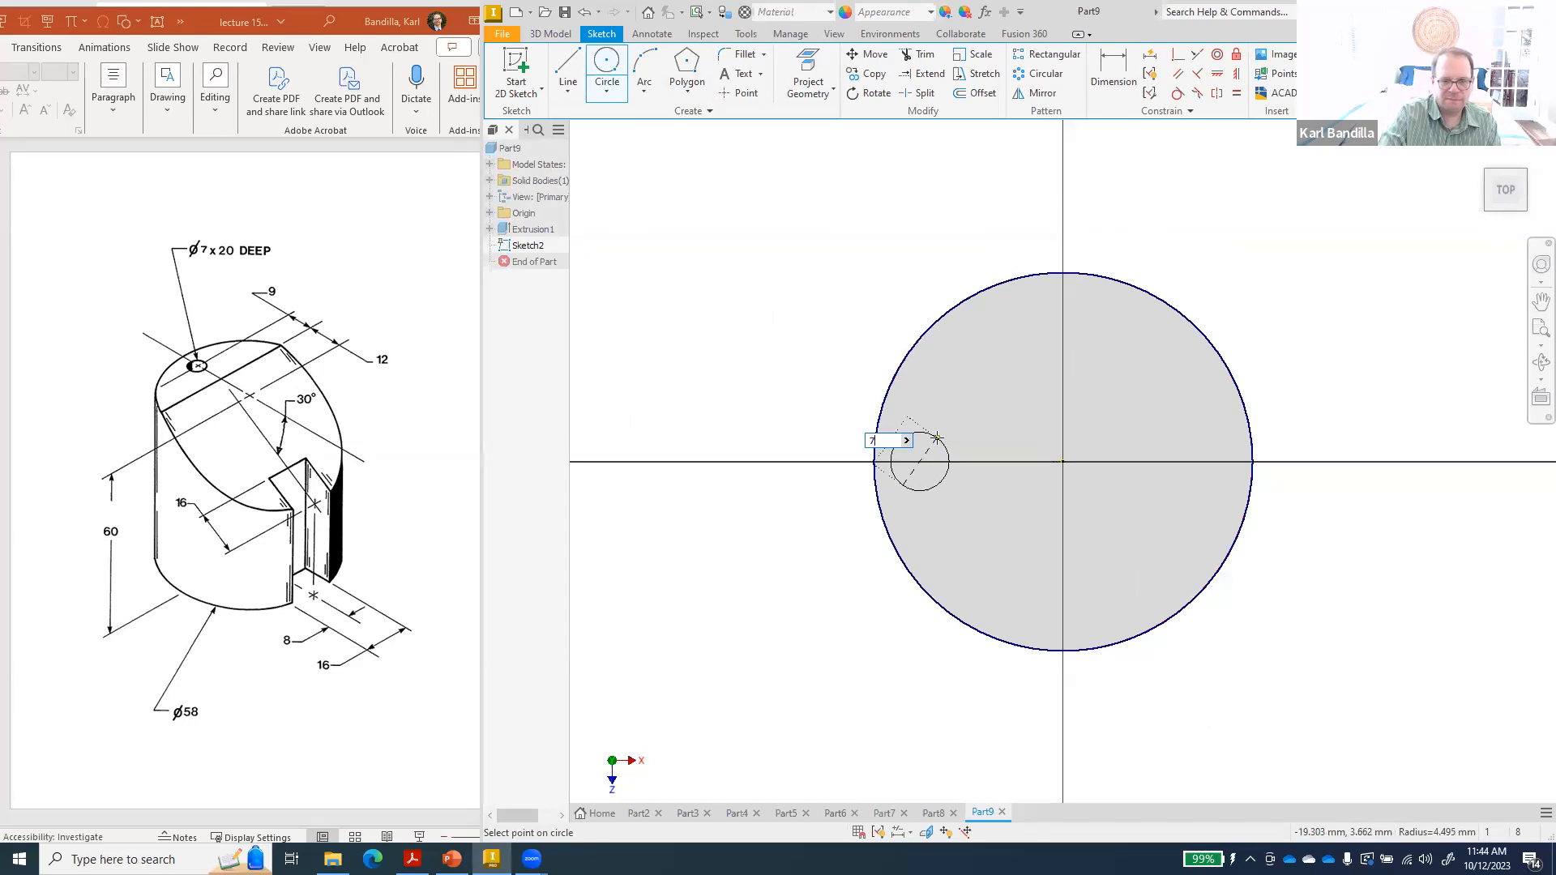
pyautogui.press('Return')
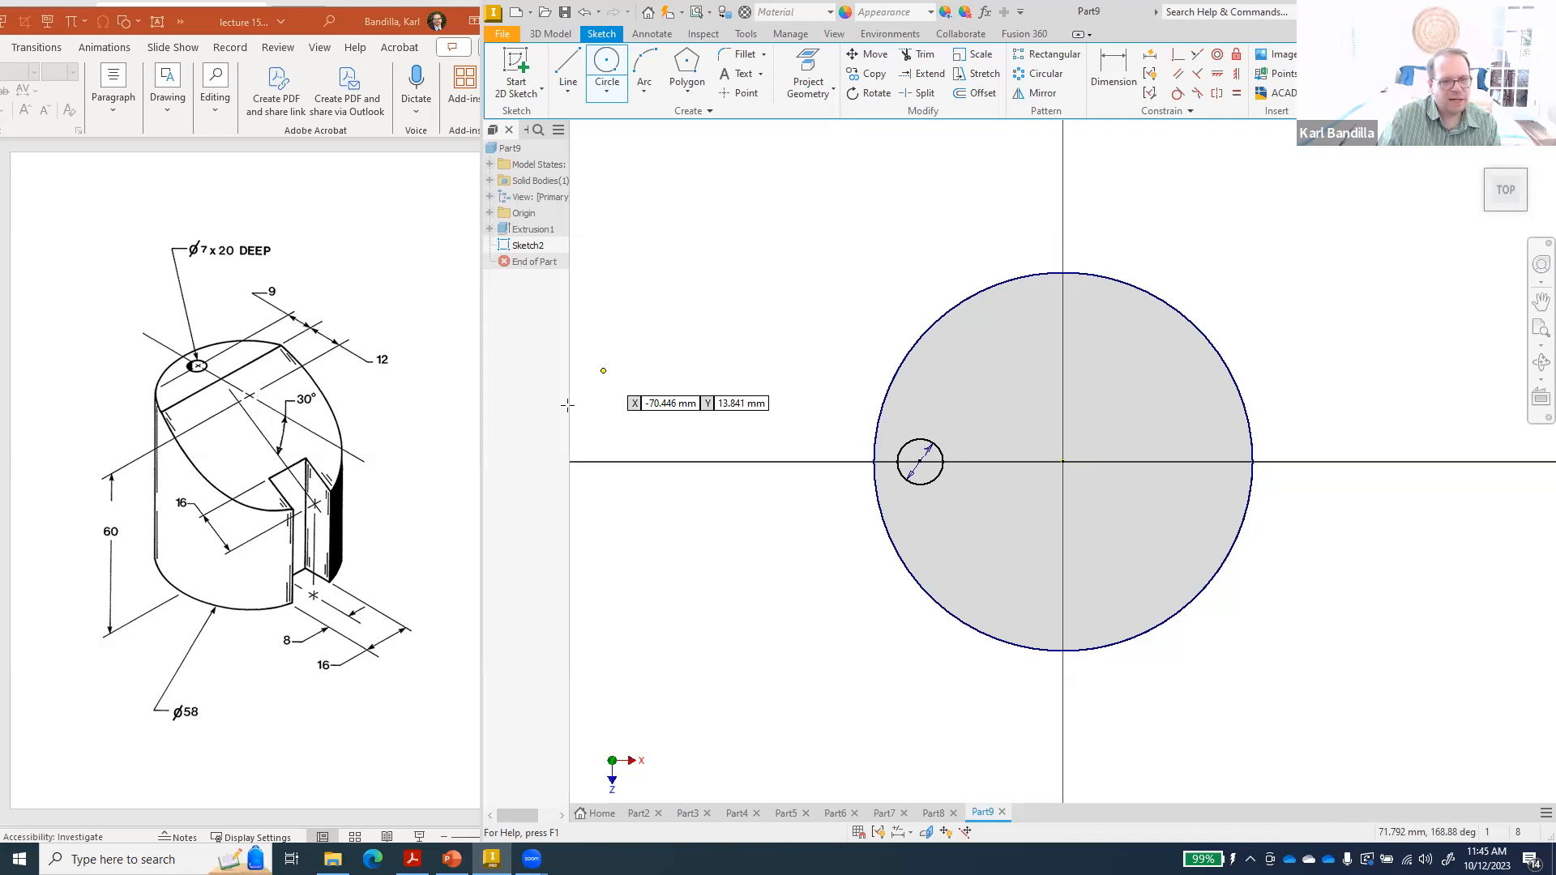
# - Dimension the small circle's centre 21 mm horizontally from the cylinder's centre and finish the sketch
pyautogui.click(1116, 64)
pyautogui.click(920, 462)
pyautogui.click(1062, 463)
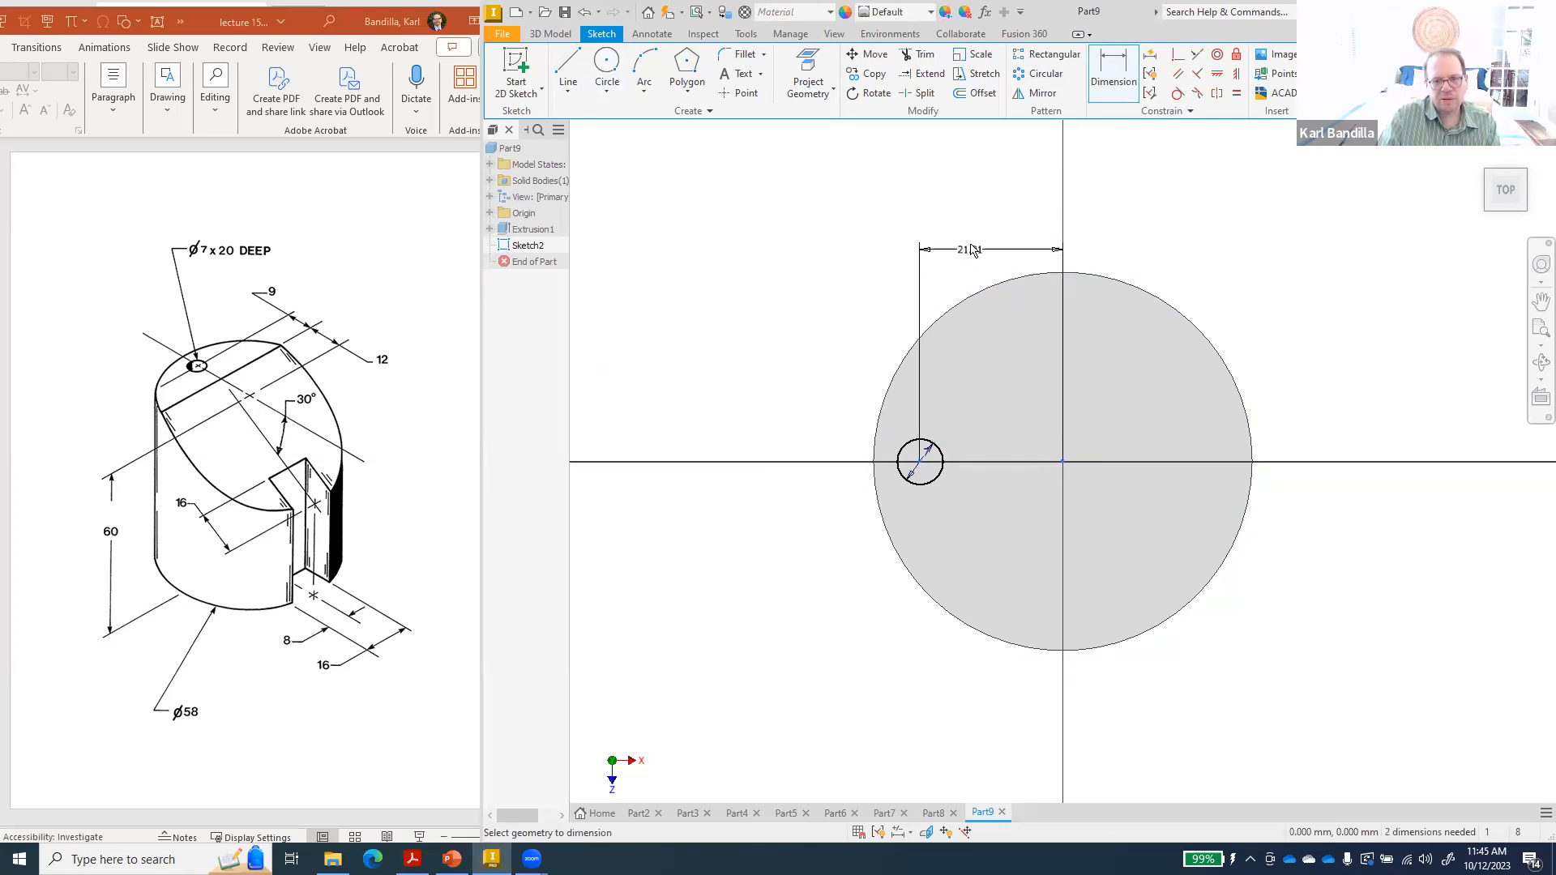
pyautogui.click(991, 240)
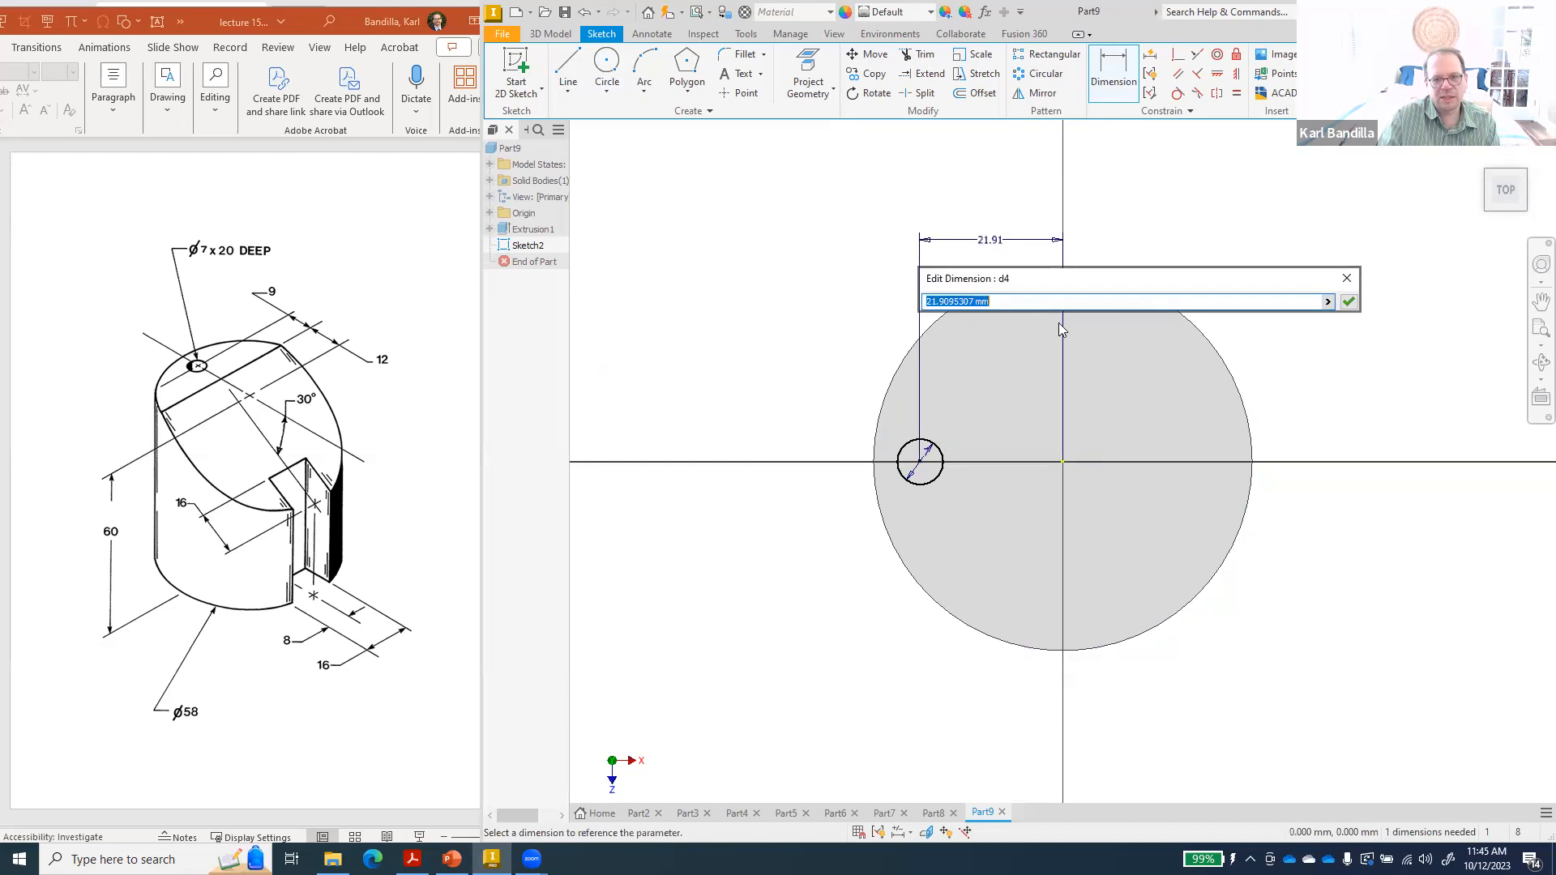
pyautogui.write('21')
pyautogui.press('Return')
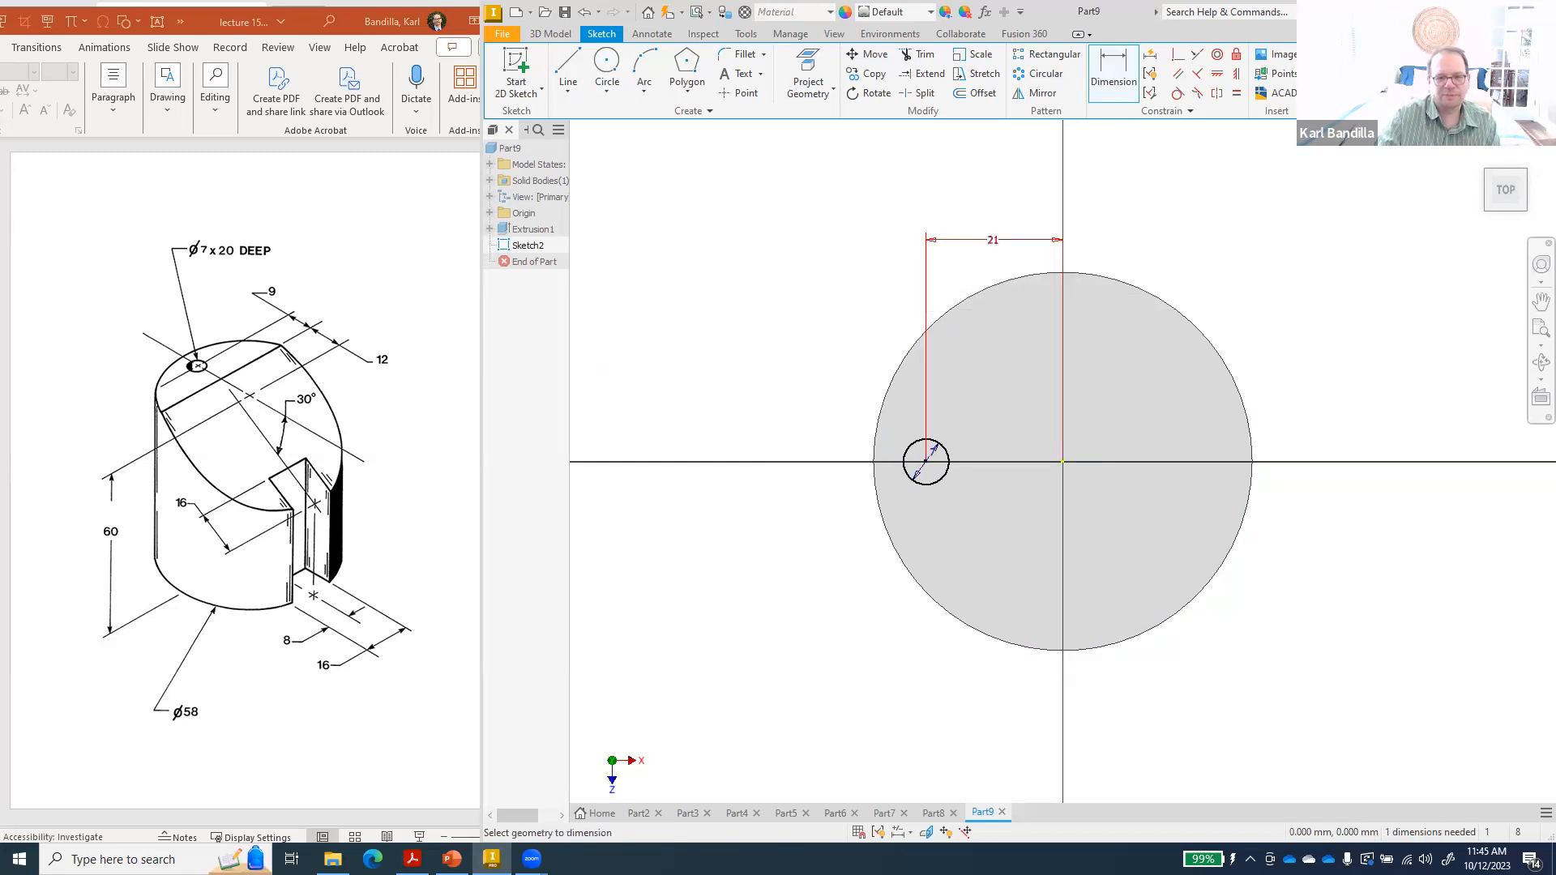
pyautogui.click(1406, 71)
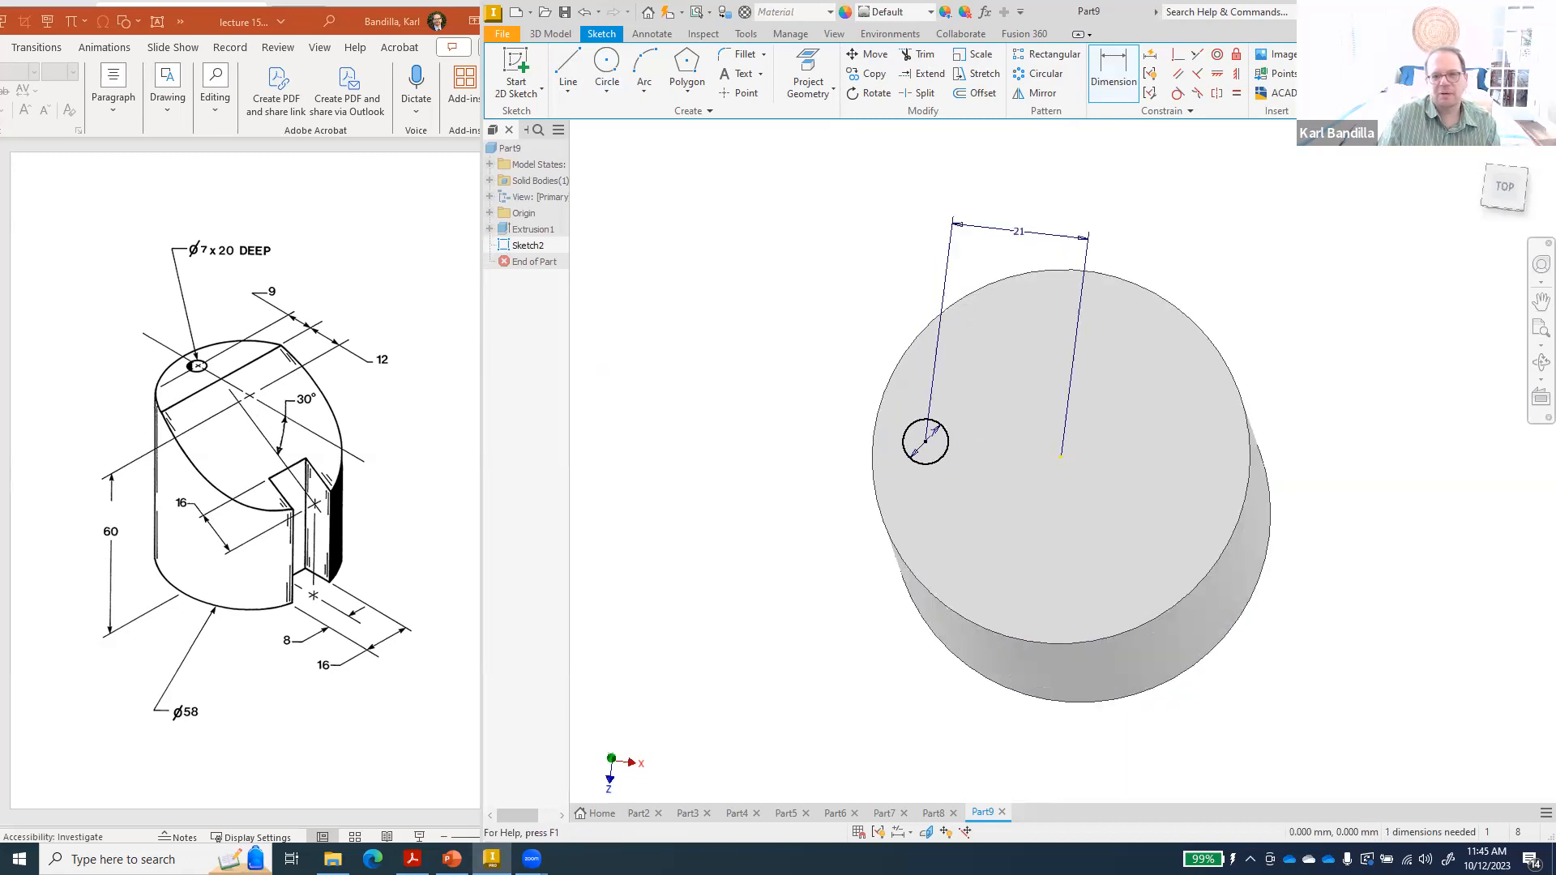
# - Cut the 7 mm circle 20 mm deep into the cylinder as a blind hole
pyautogui.click(570, 68)
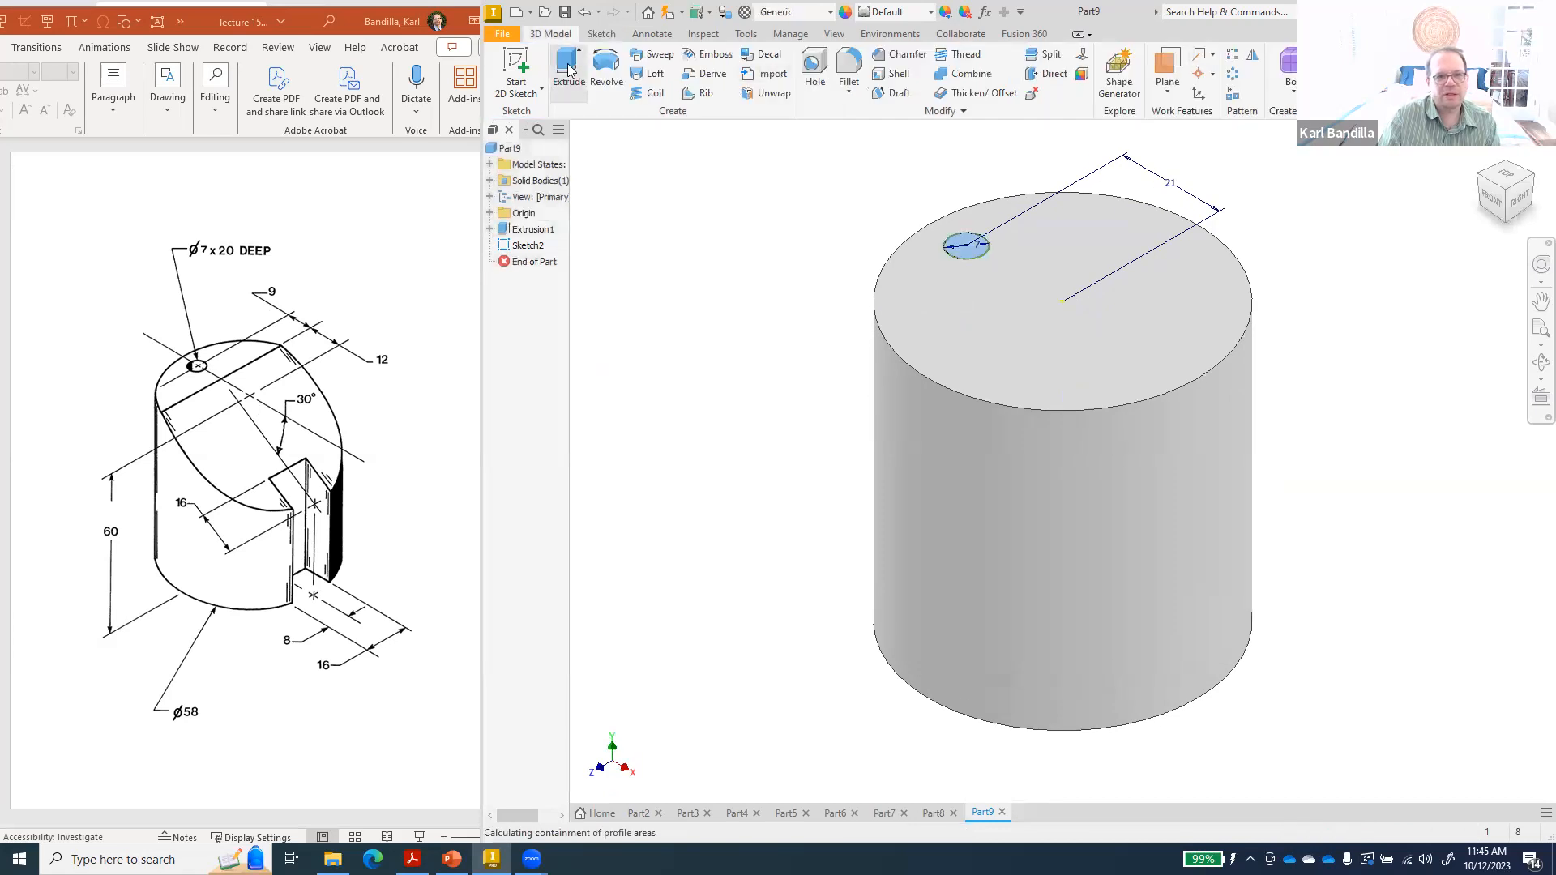
pyautogui.click(533, 257)
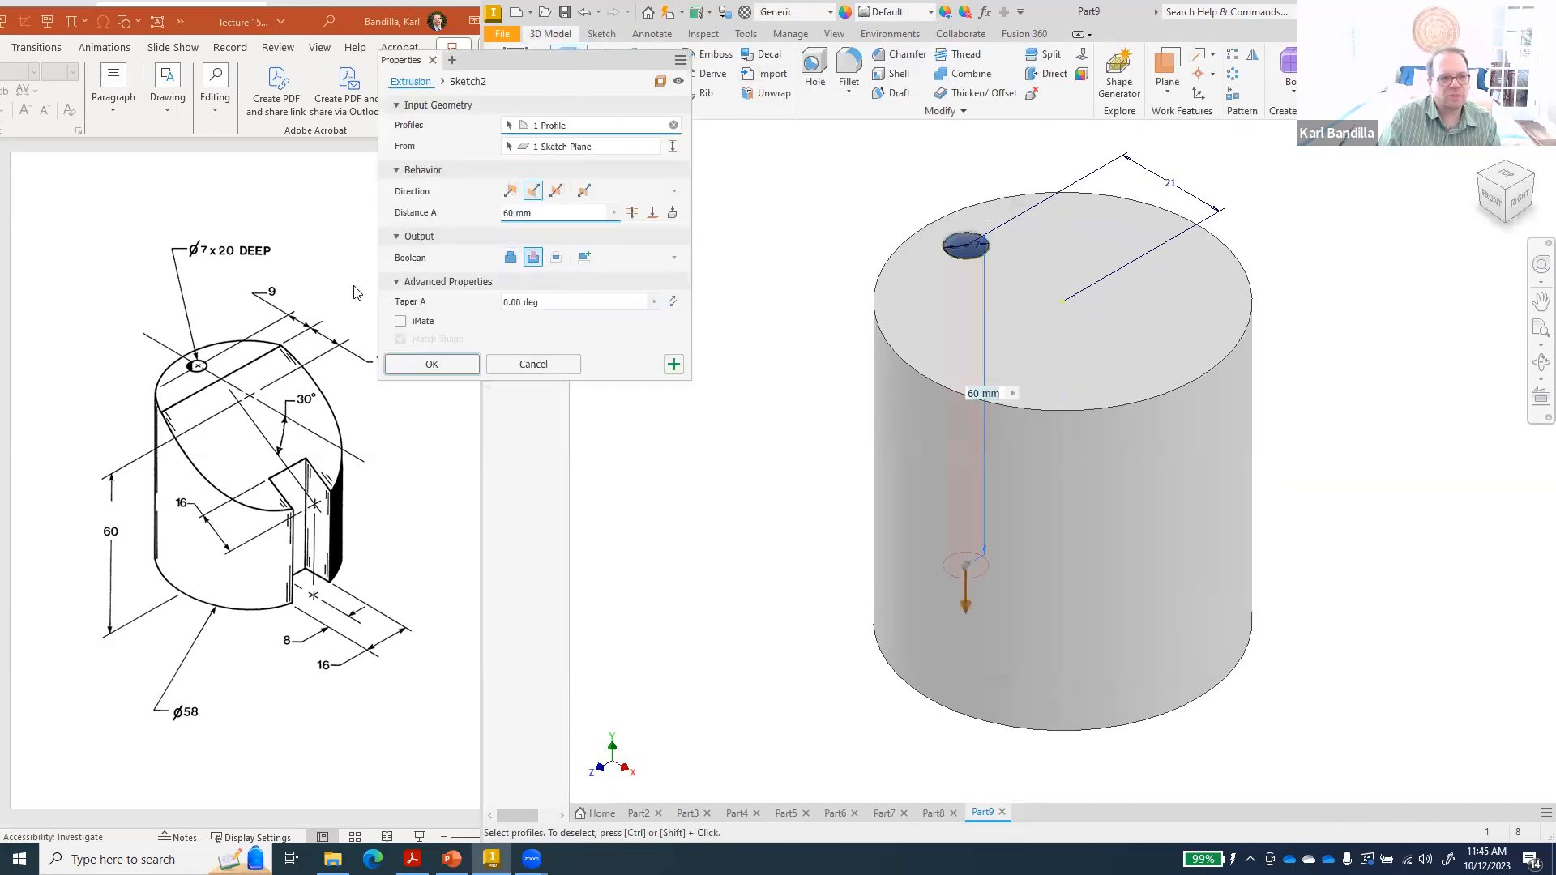
pyautogui.moveTo(567, 213); pyautogui.dragTo(483, 220)
pyautogui.write('20')
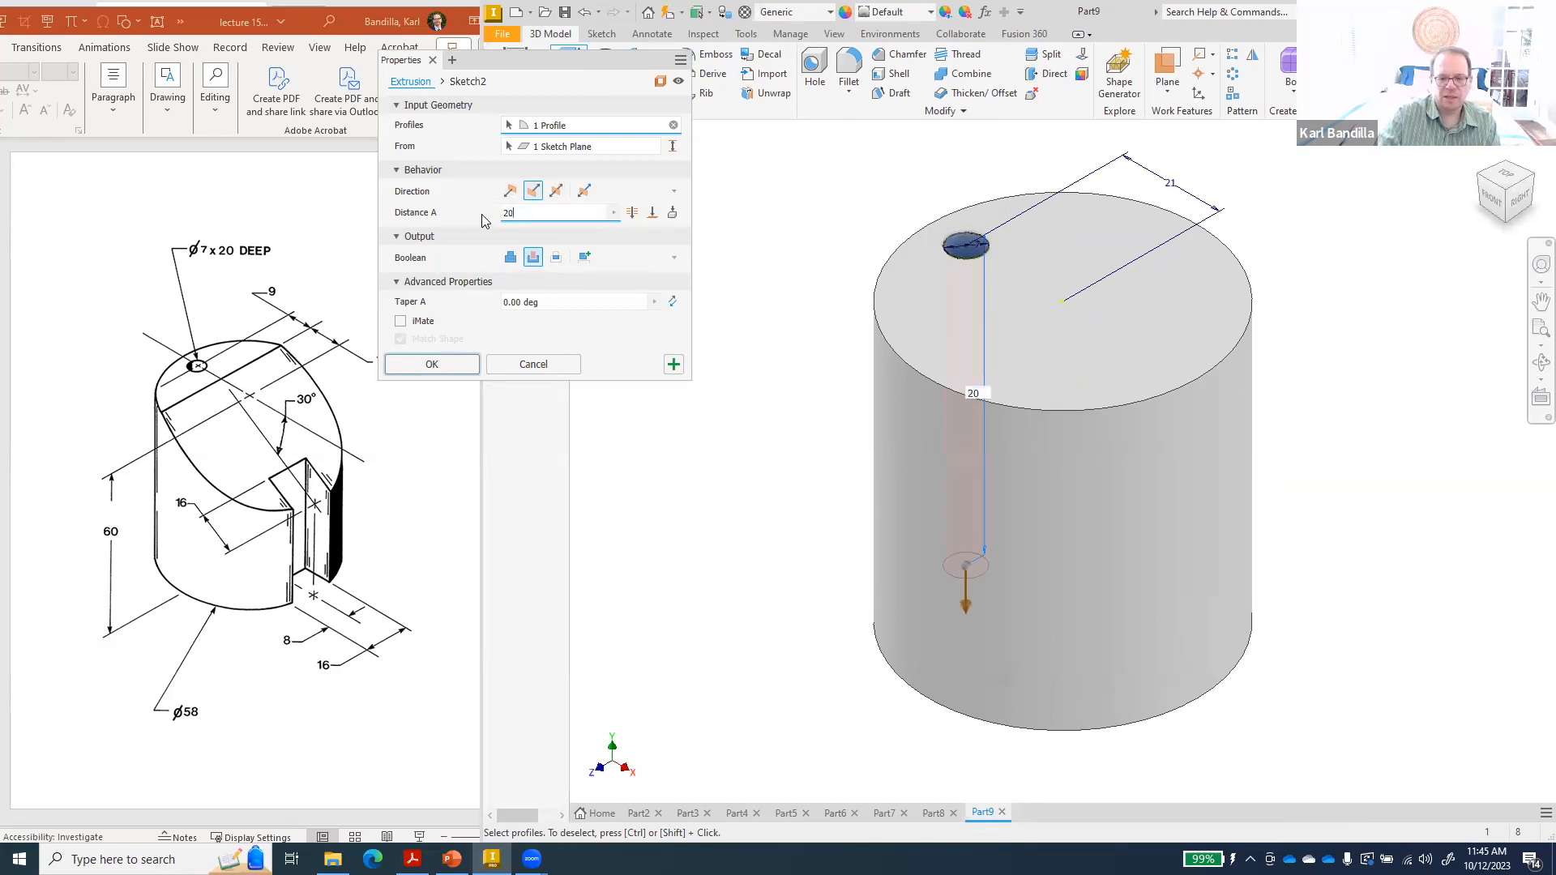
pyautogui.press('Return')
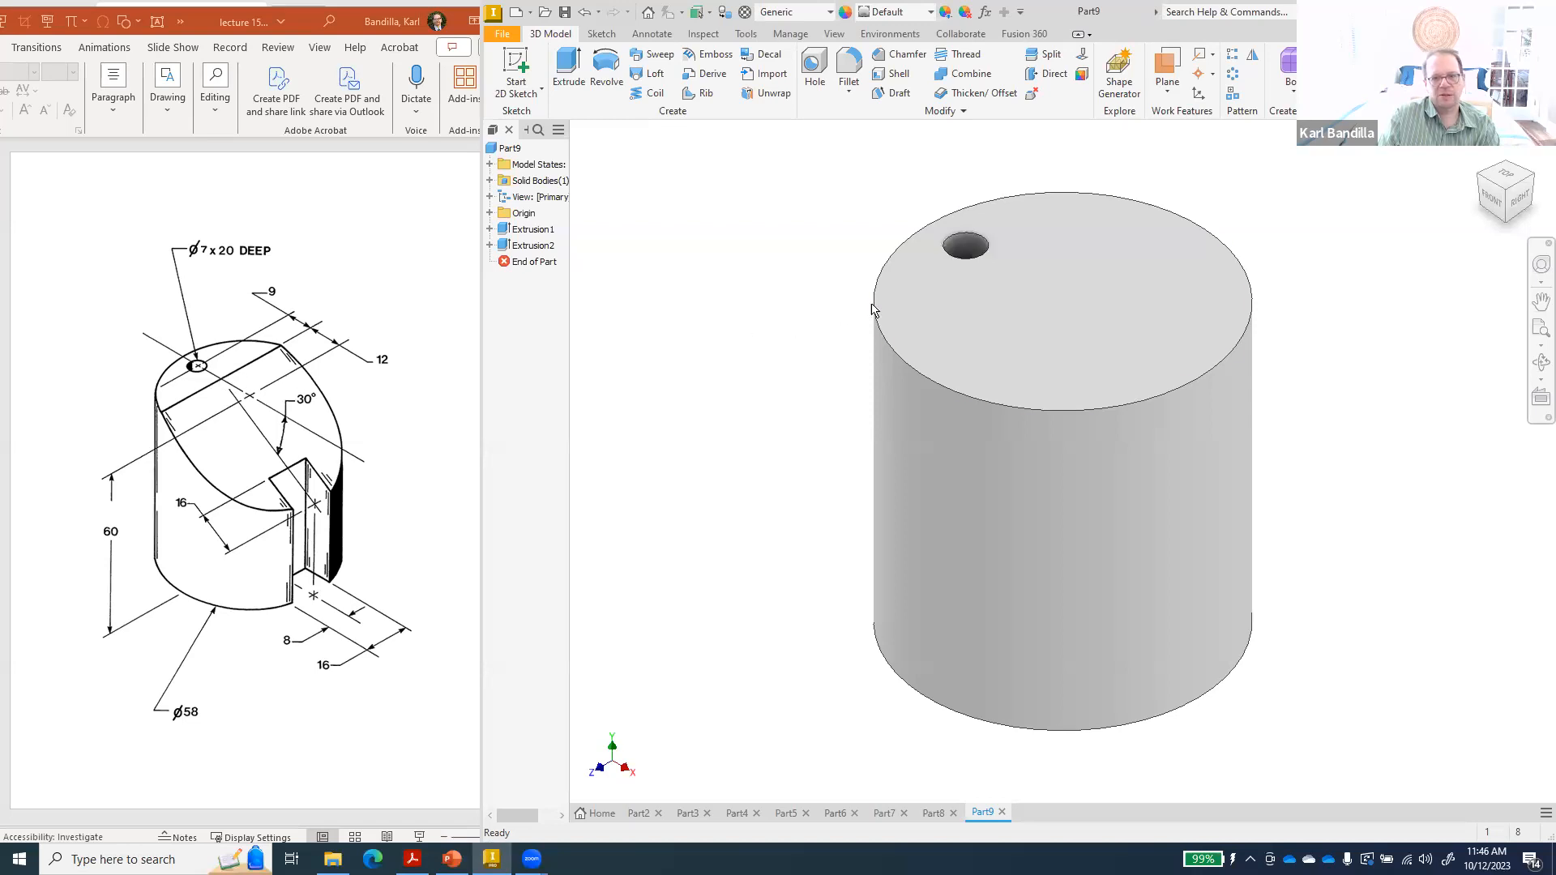
# - On a new sketch on the cylinder's top face, draw a vertical line about 42 mm long between the hole and the centre
pyautogui.rightClick(1100, 312)
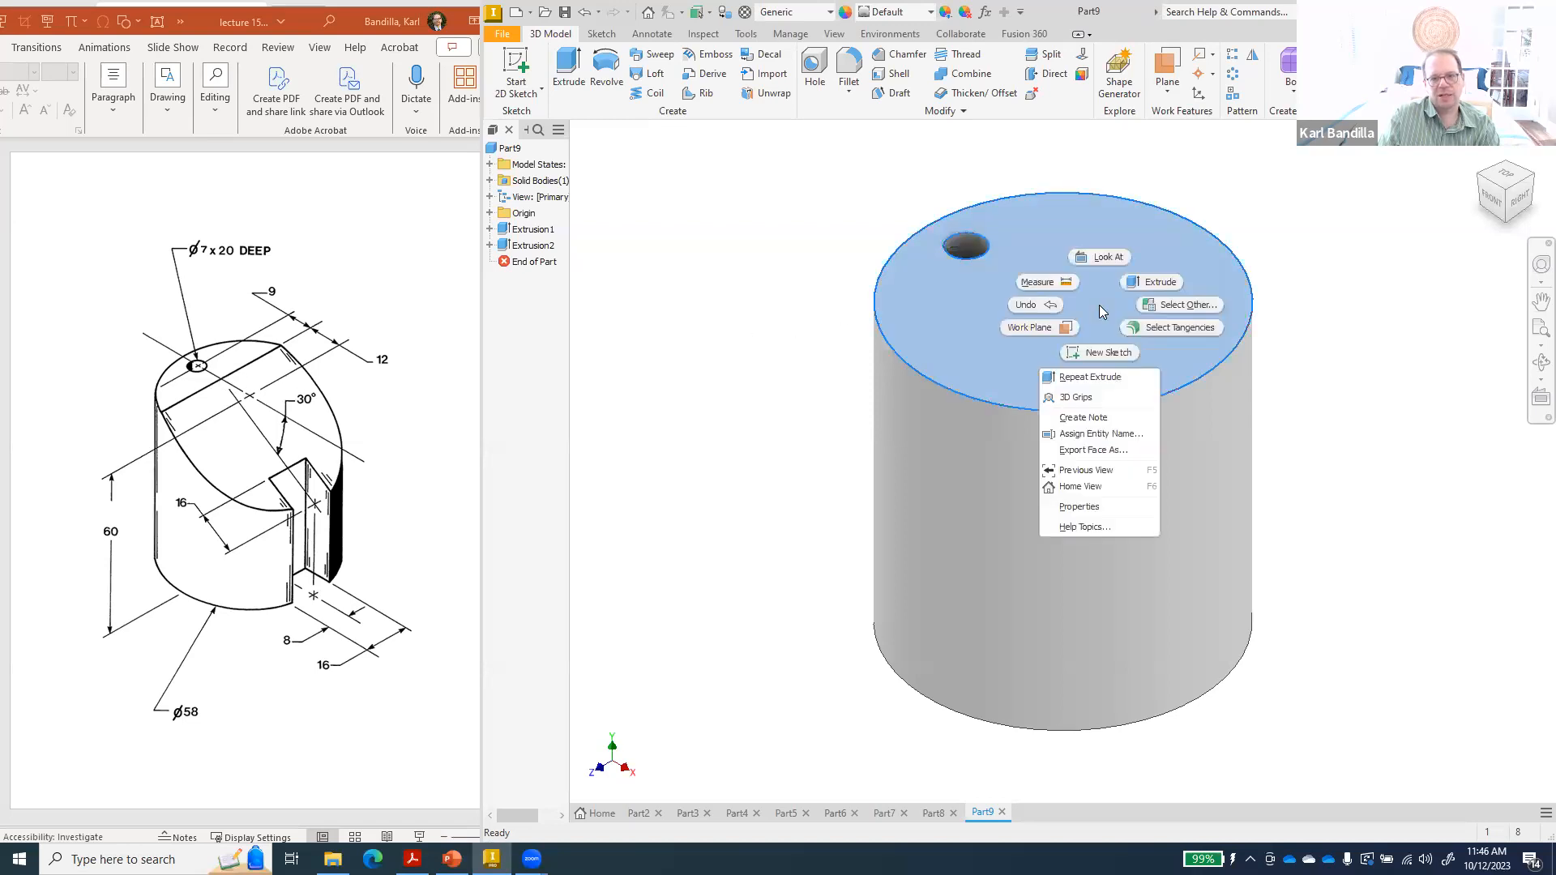
pyautogui.click(1107, 352)
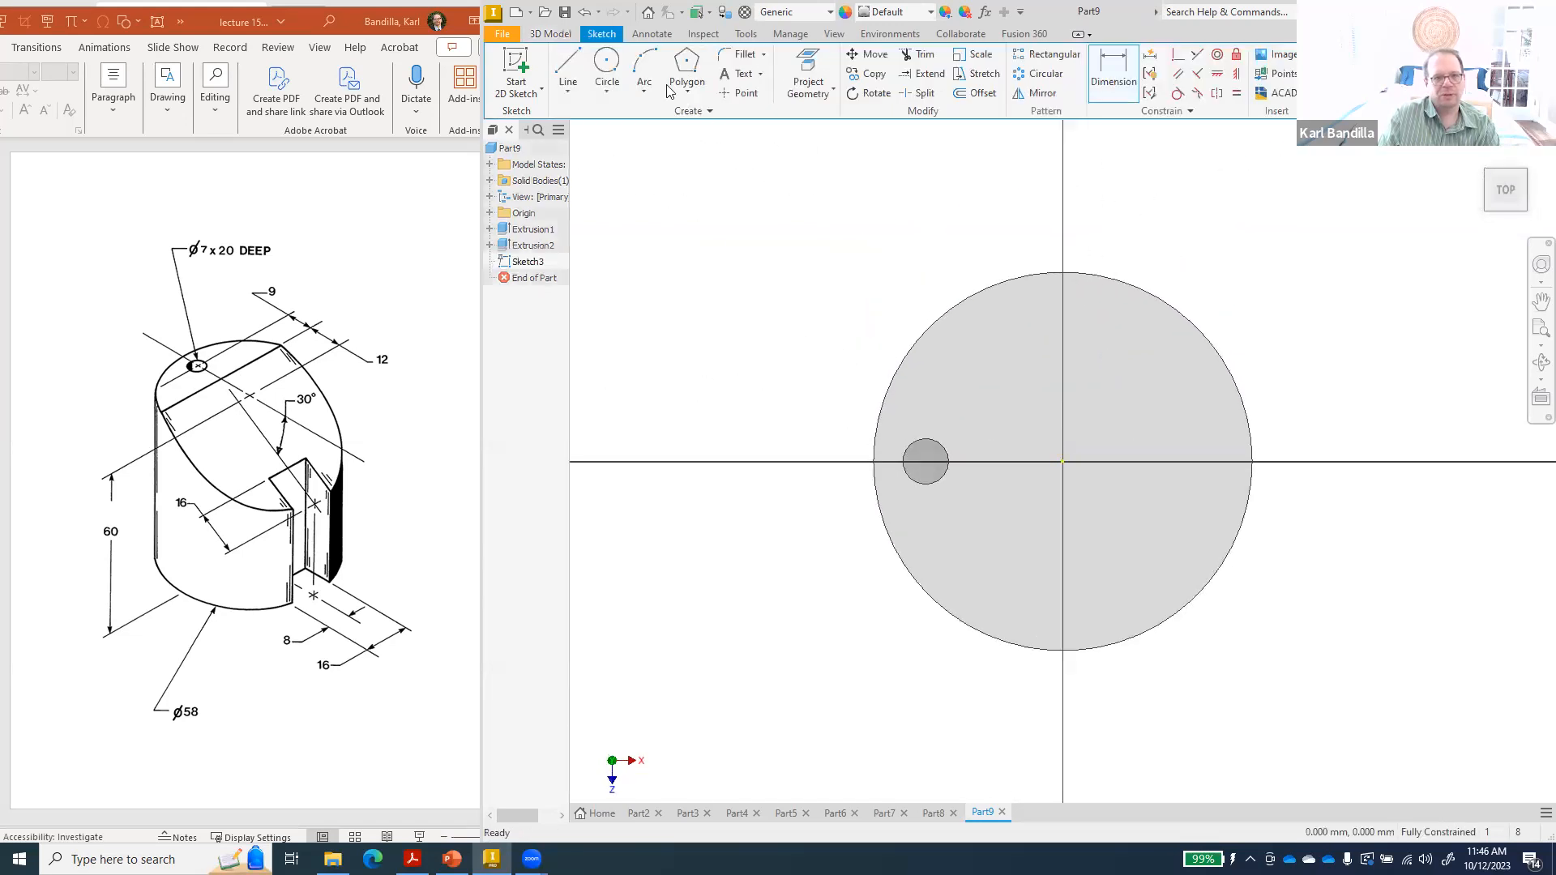
pyautogui.click(571, 65)
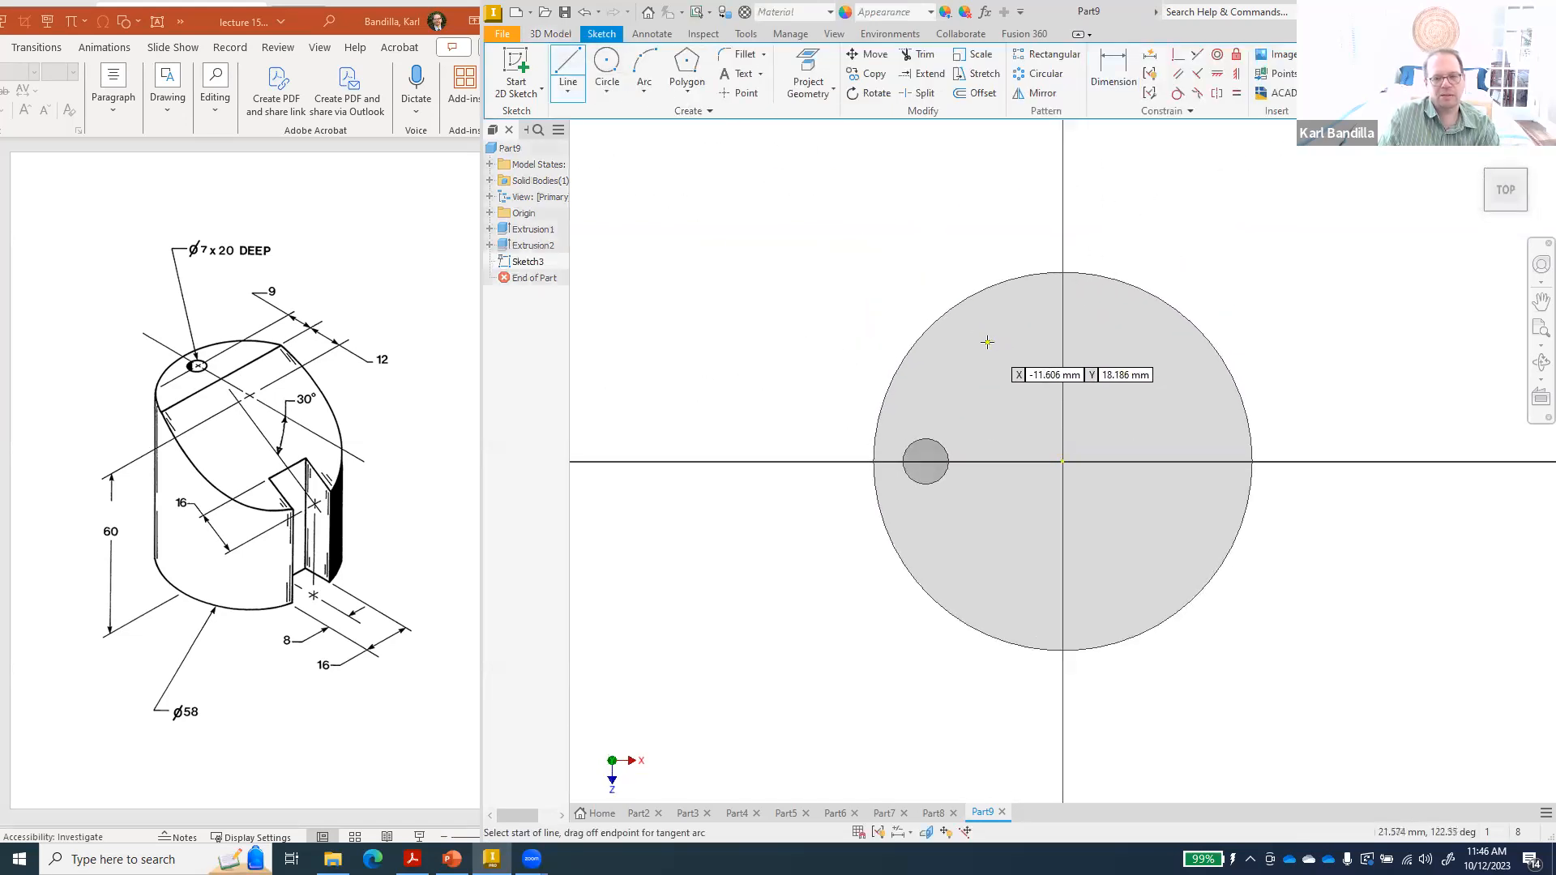
pyautogui.click(987, 342)
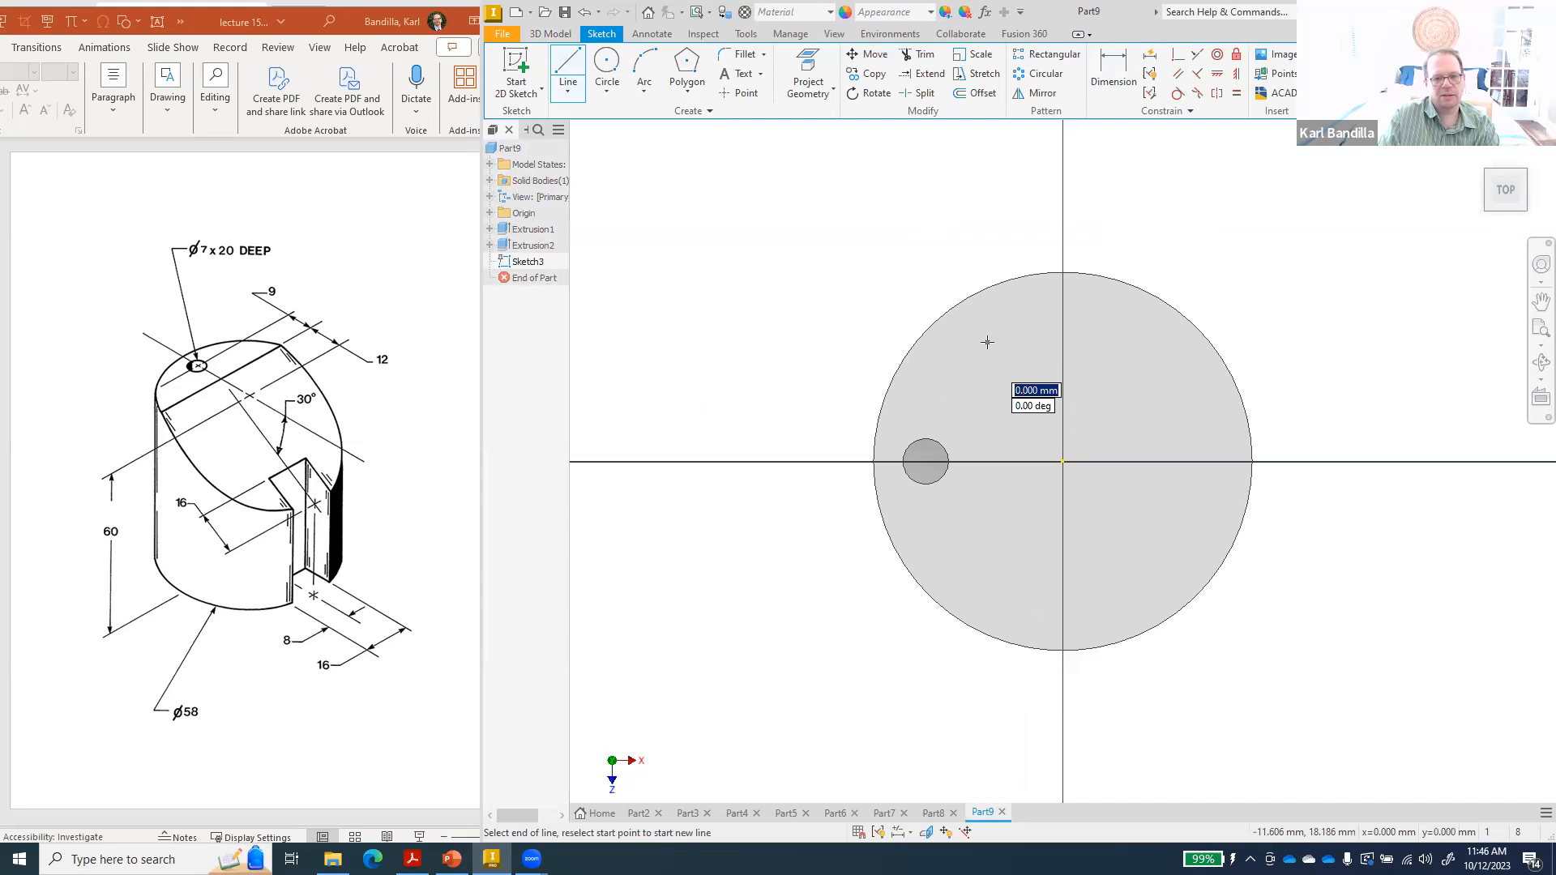
pyautogui.click(985, 617)
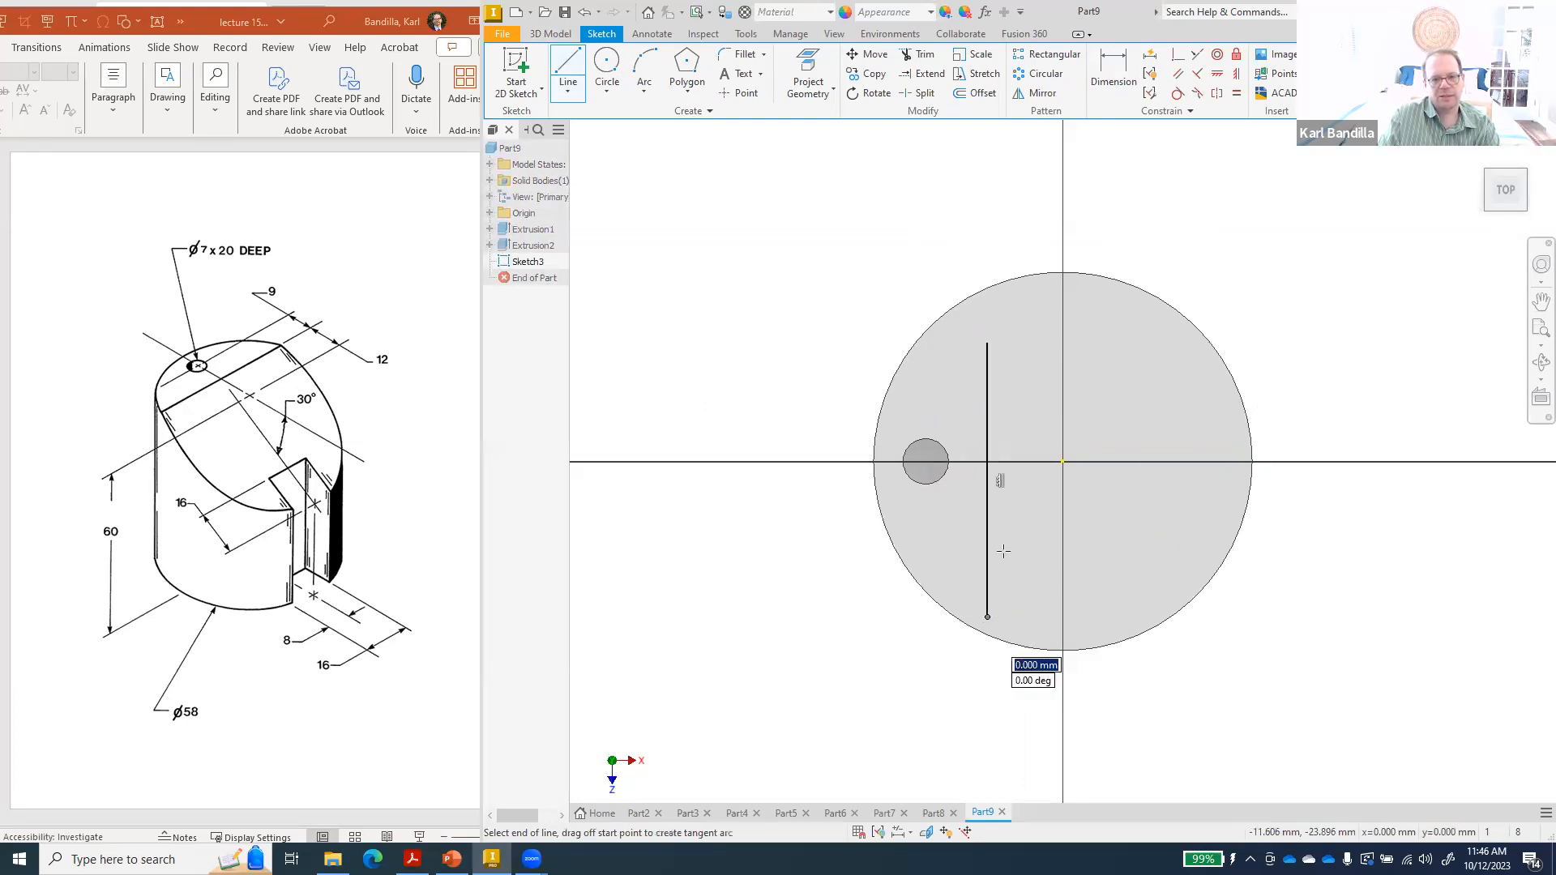
pyautogui.press('Escape')
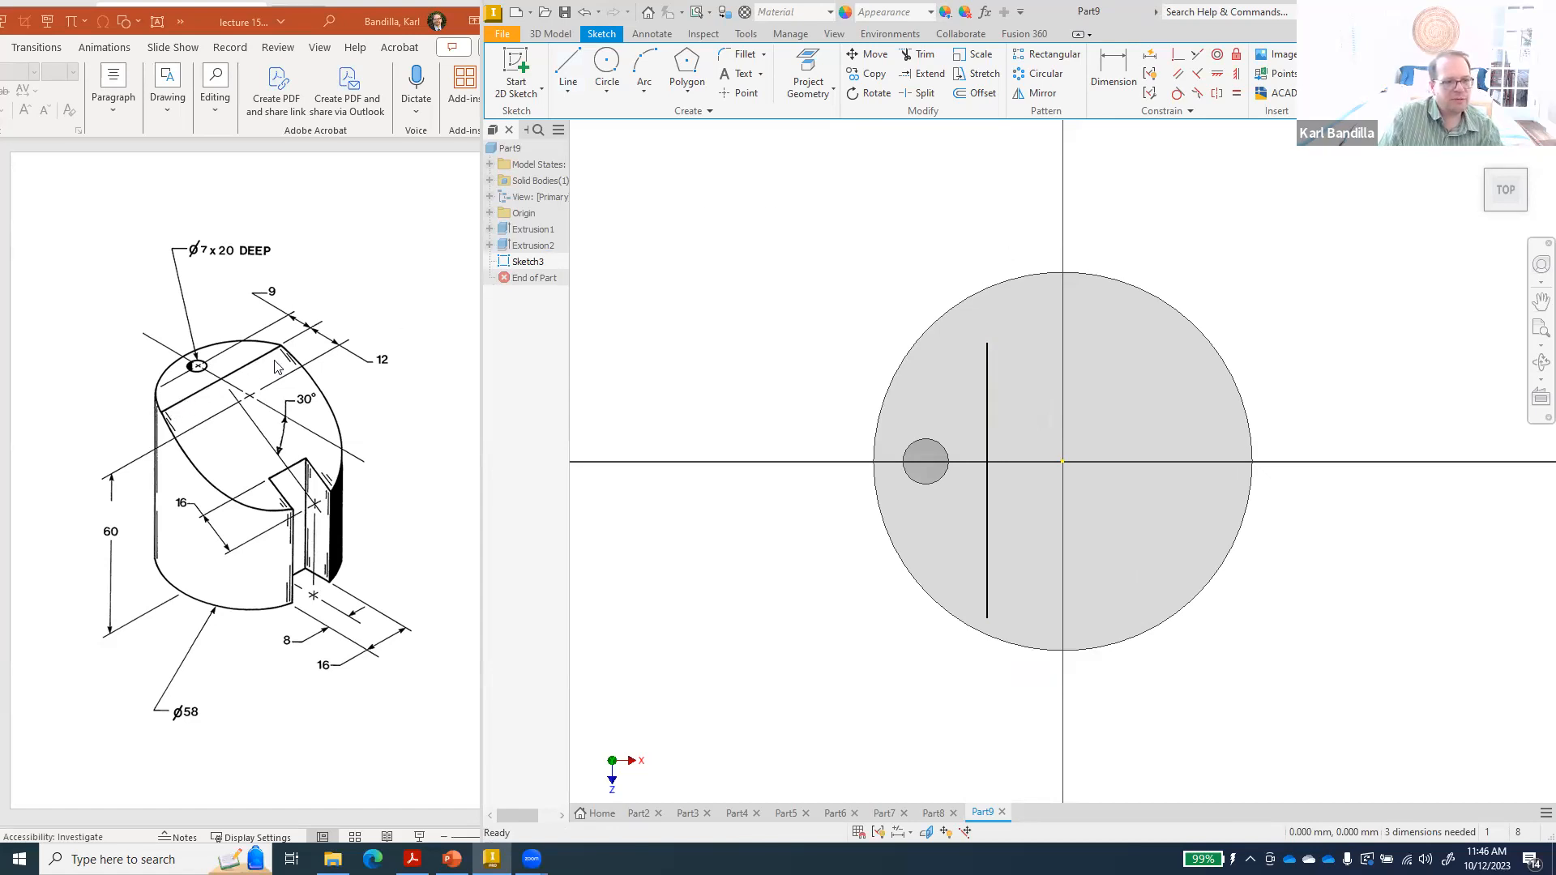
# - Dimension the vertical line 12 mm from the cylinder's centre and finish the sketch
pyautogui.click(1114, 72)
pyautogui.click(987, 417)
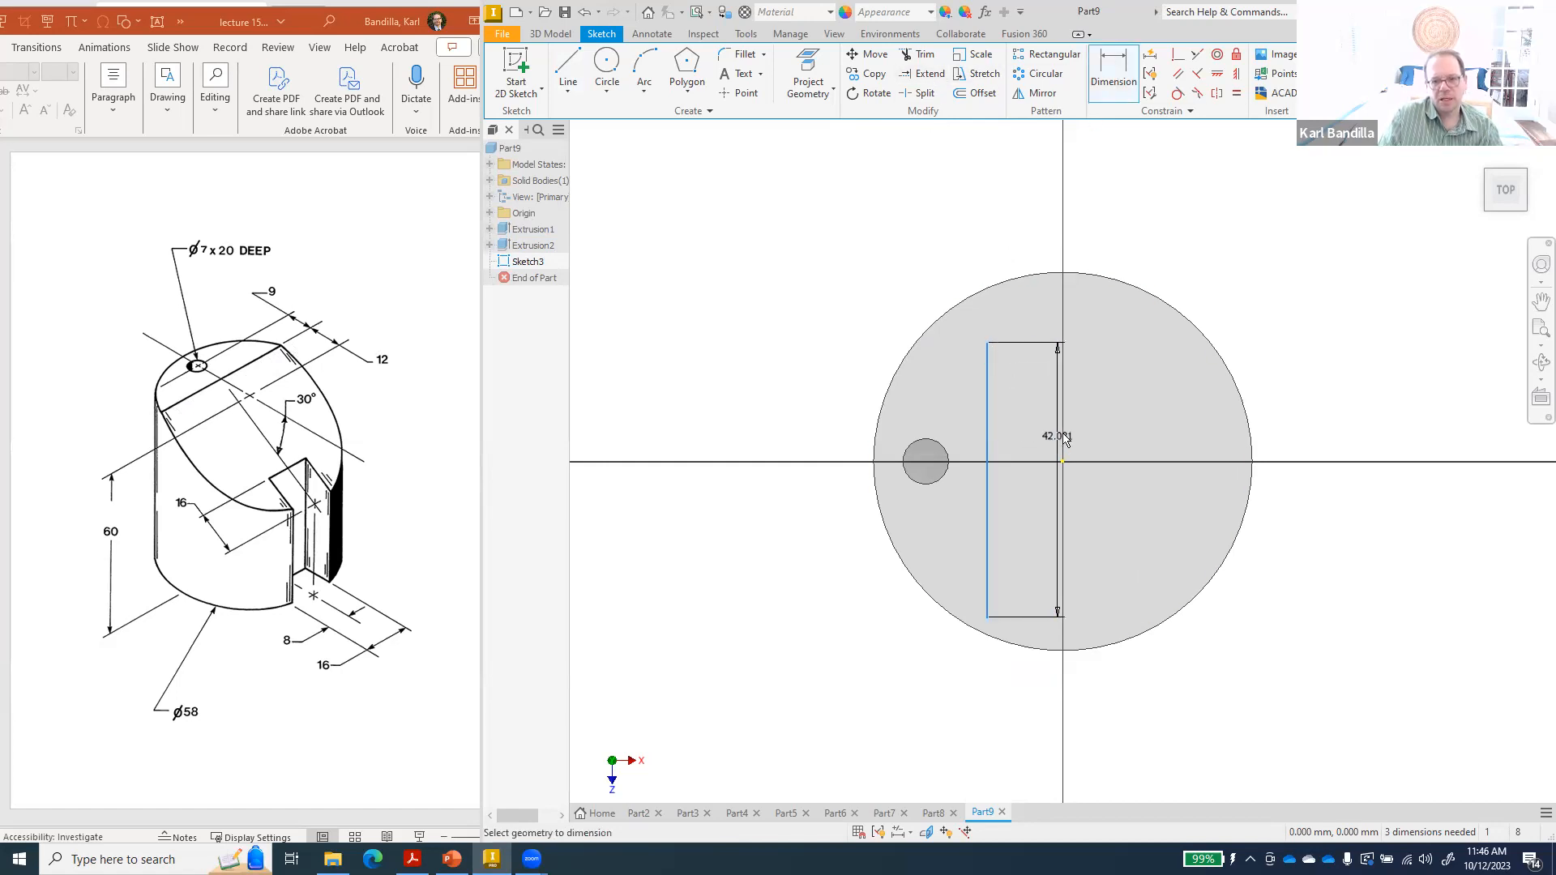
pyautogui.click(1063, 463)
pyautogui.click(1016, 233)
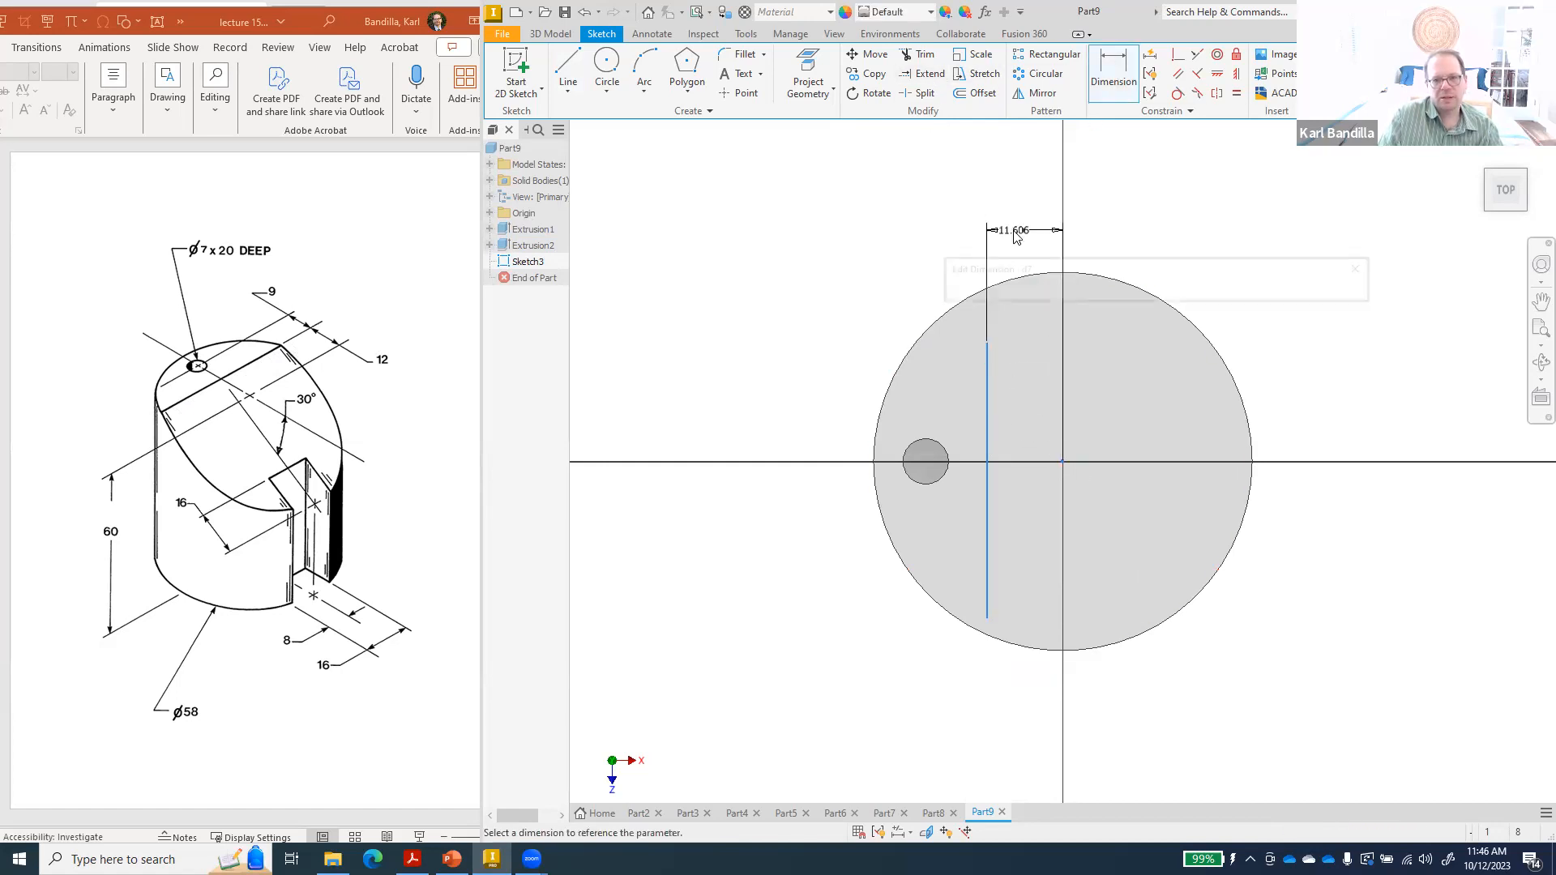
pyautogui.write('12')
pyautogui.press('Return')
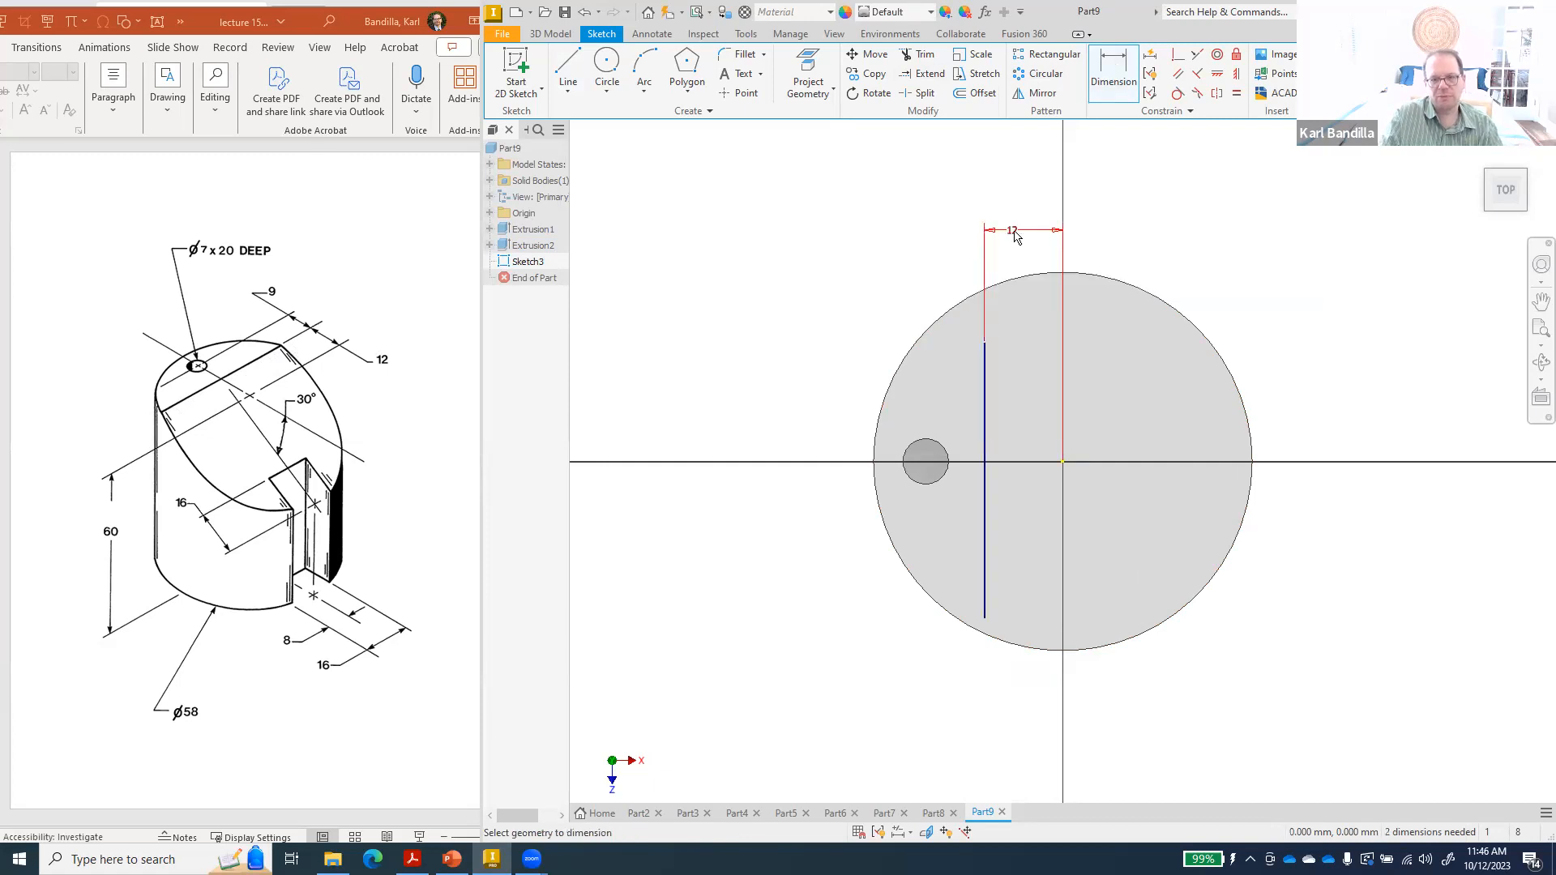
pyautogui.press('s')
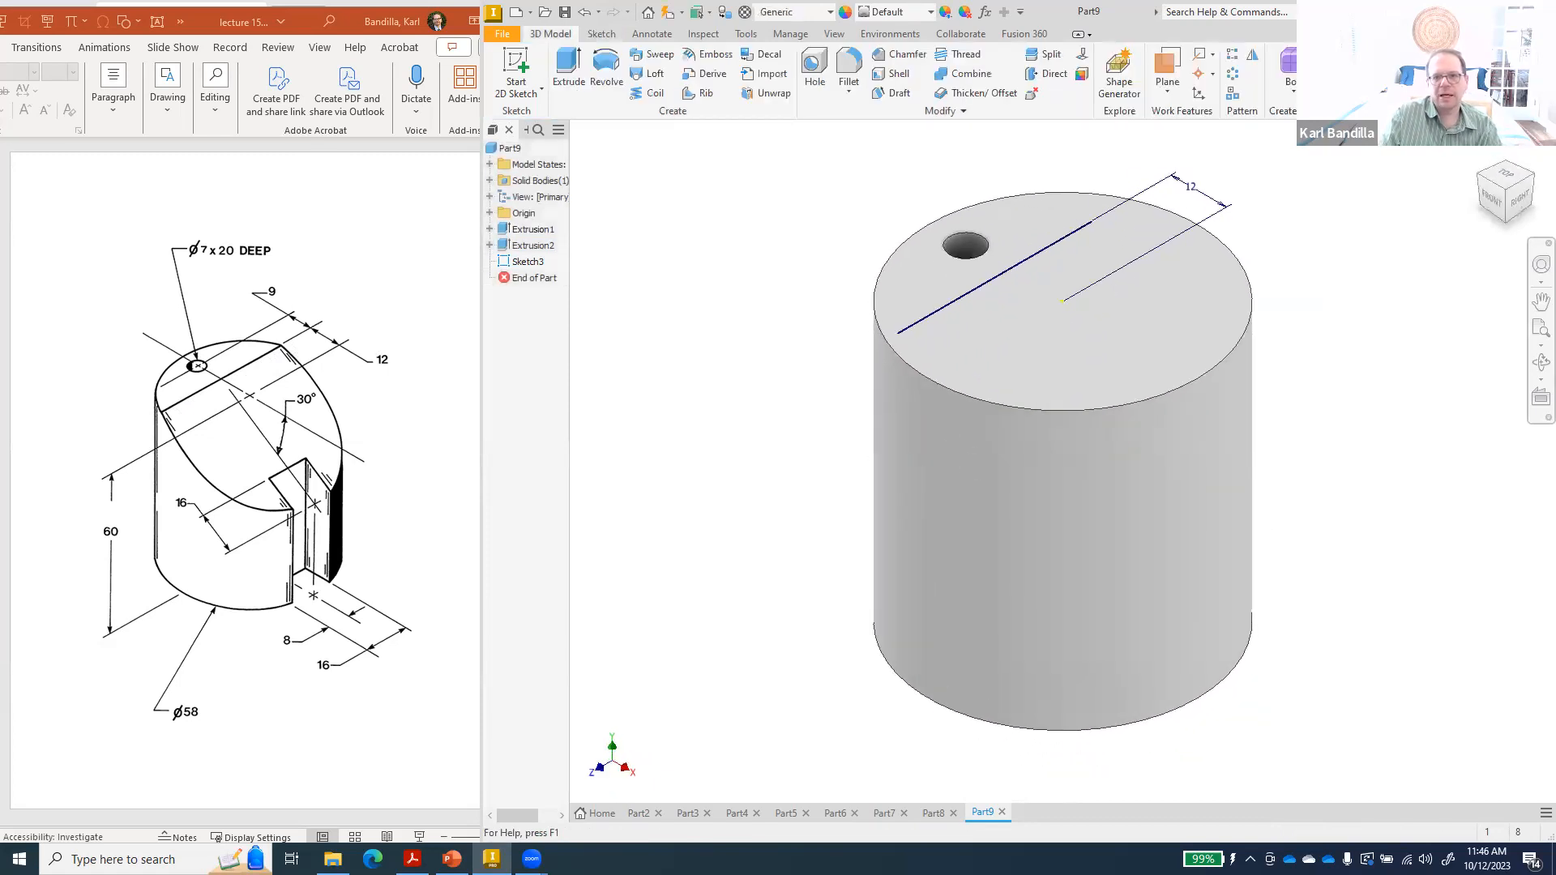
# - Create a work plane at -30° to the cylinder's top face, pivoting around the sketched line
pyautogui.click(1167, 98)
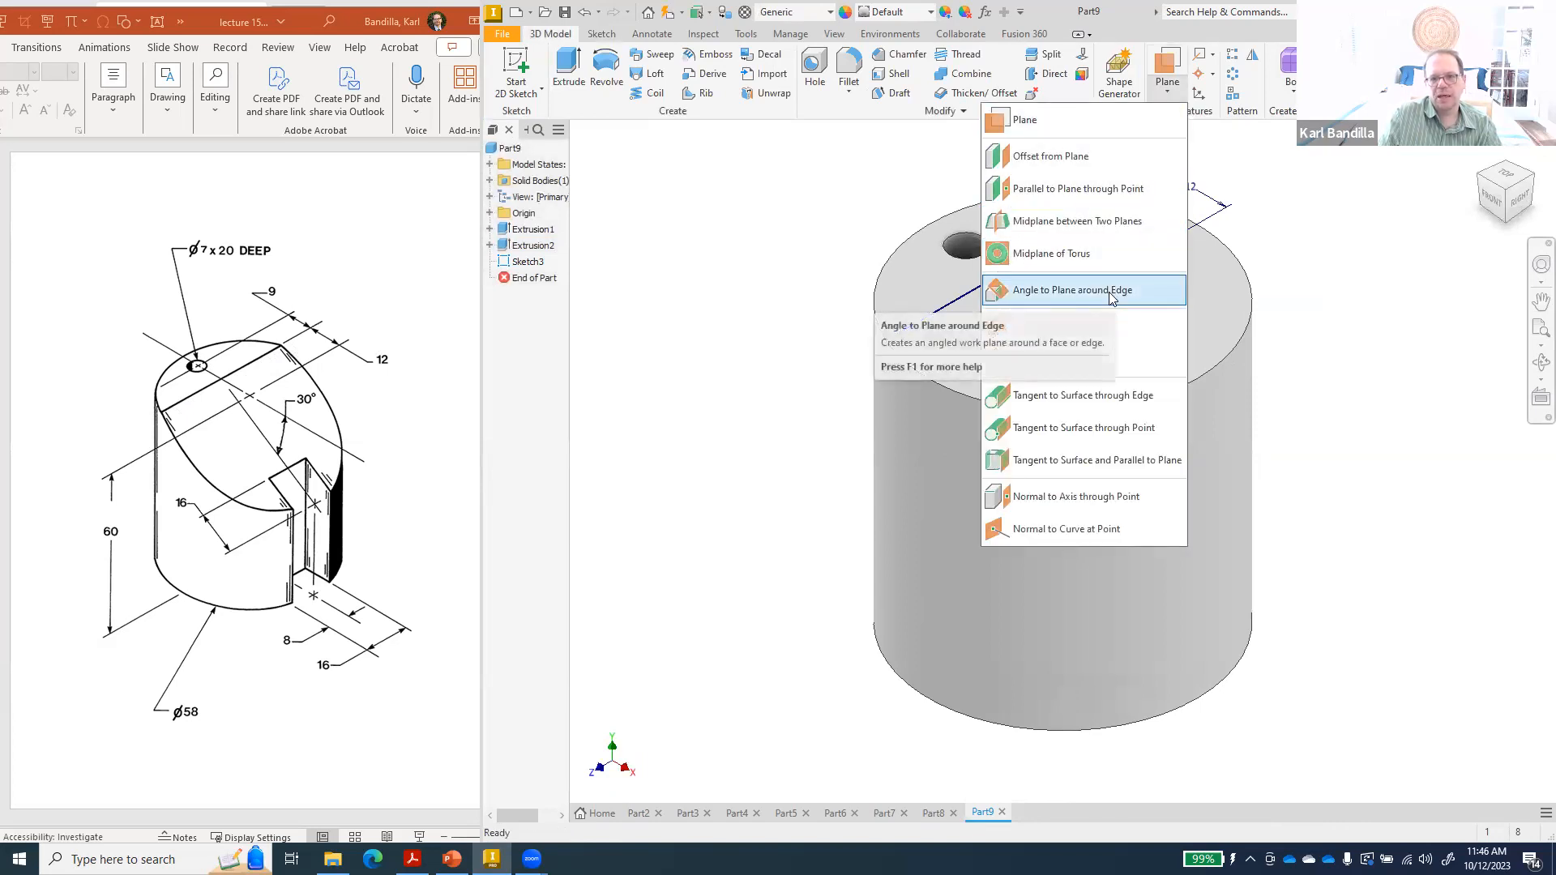
pyautogui.click(1111, 296)
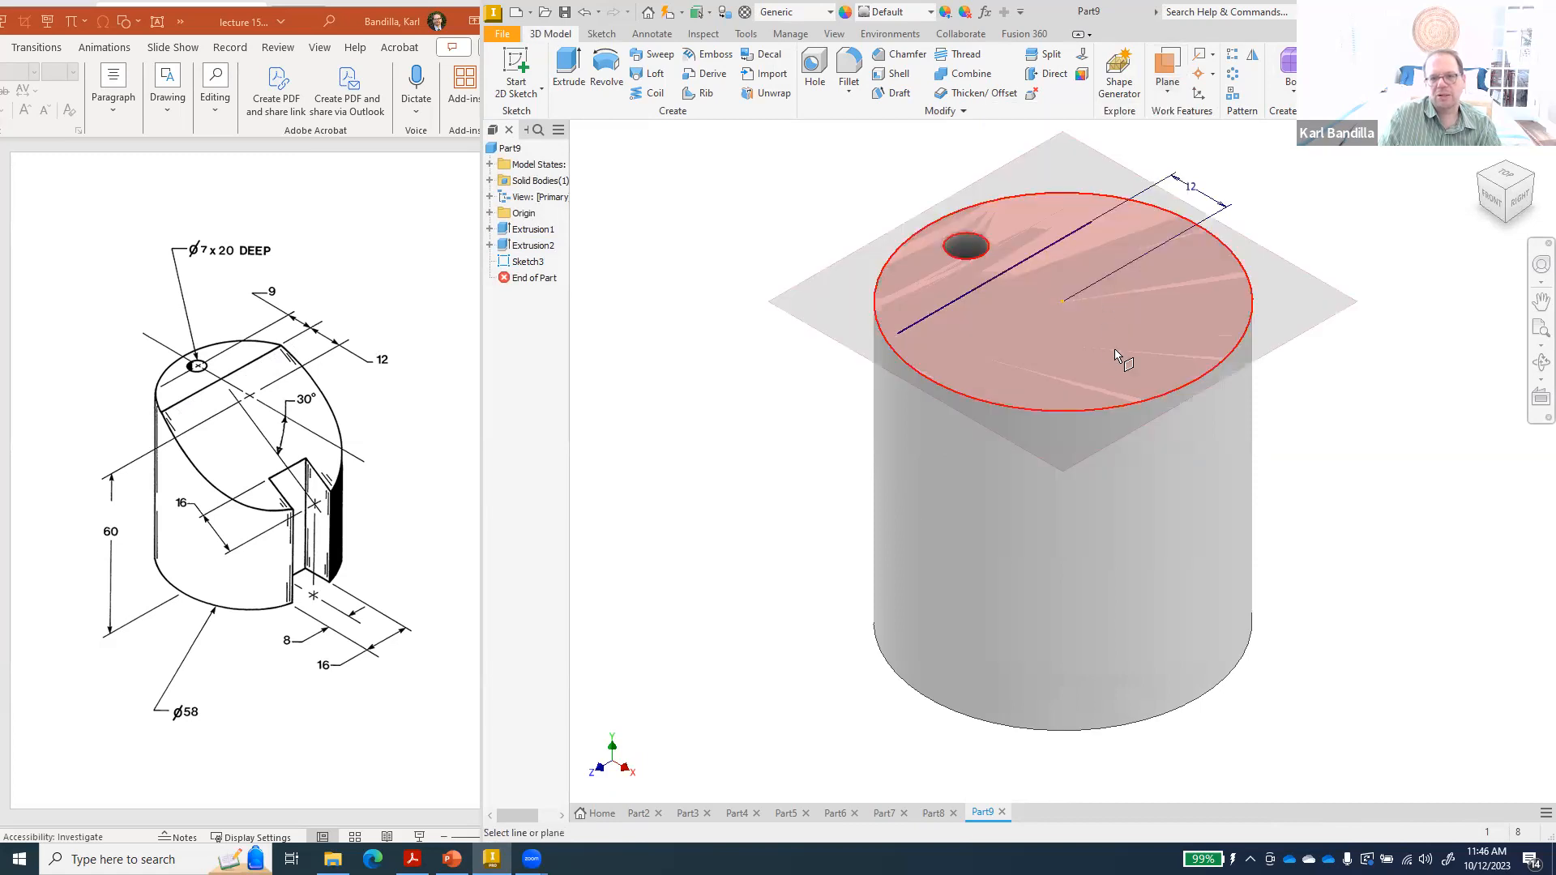
pyautogui.click(1173, 351)
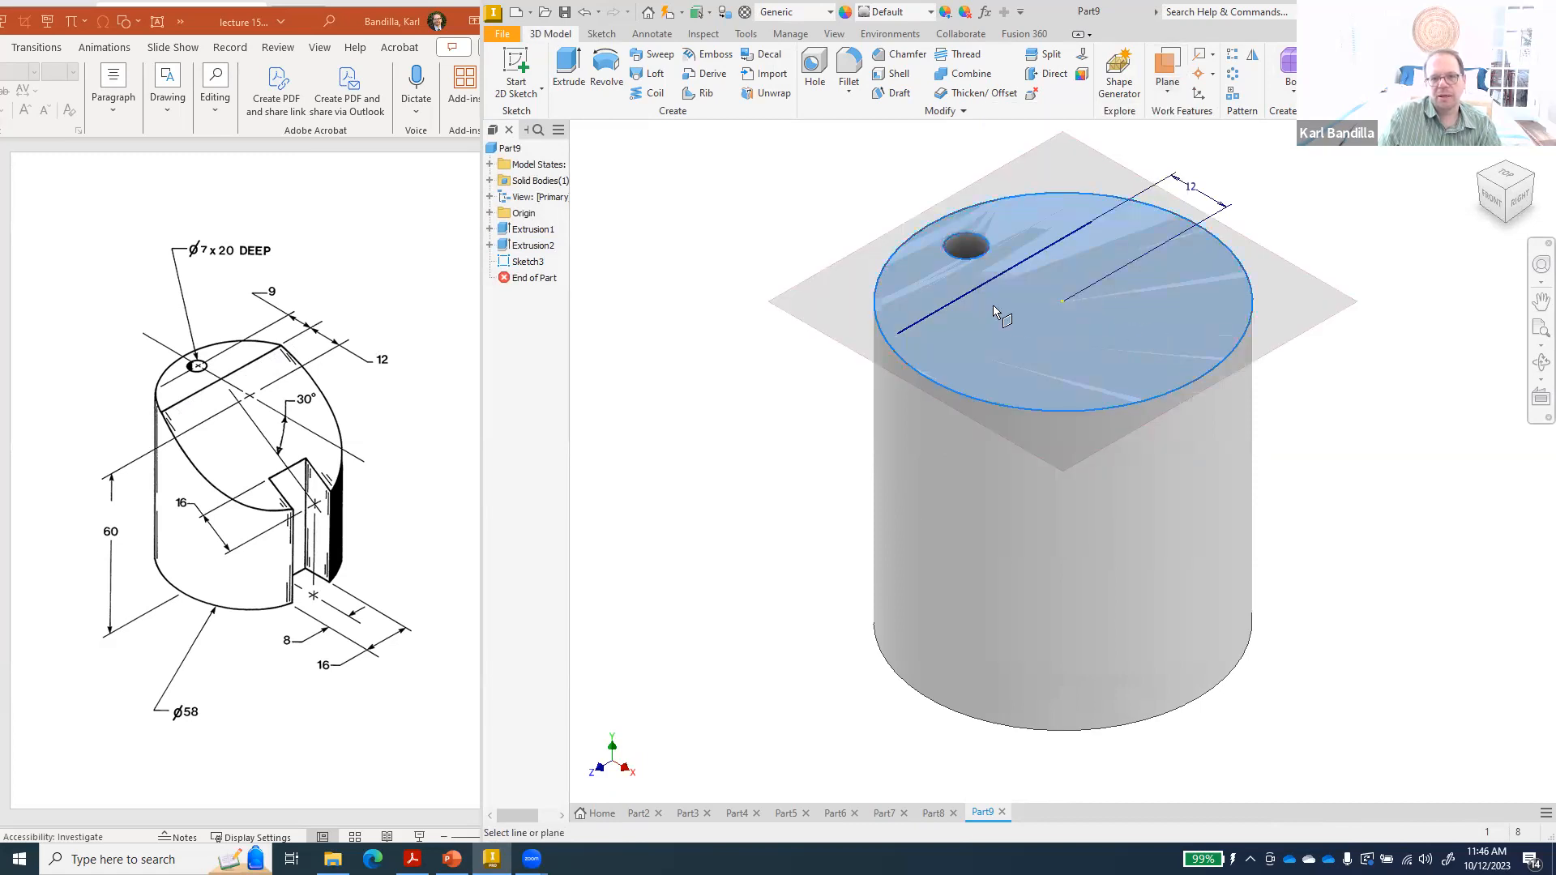
pyautogui.click(969, 300)
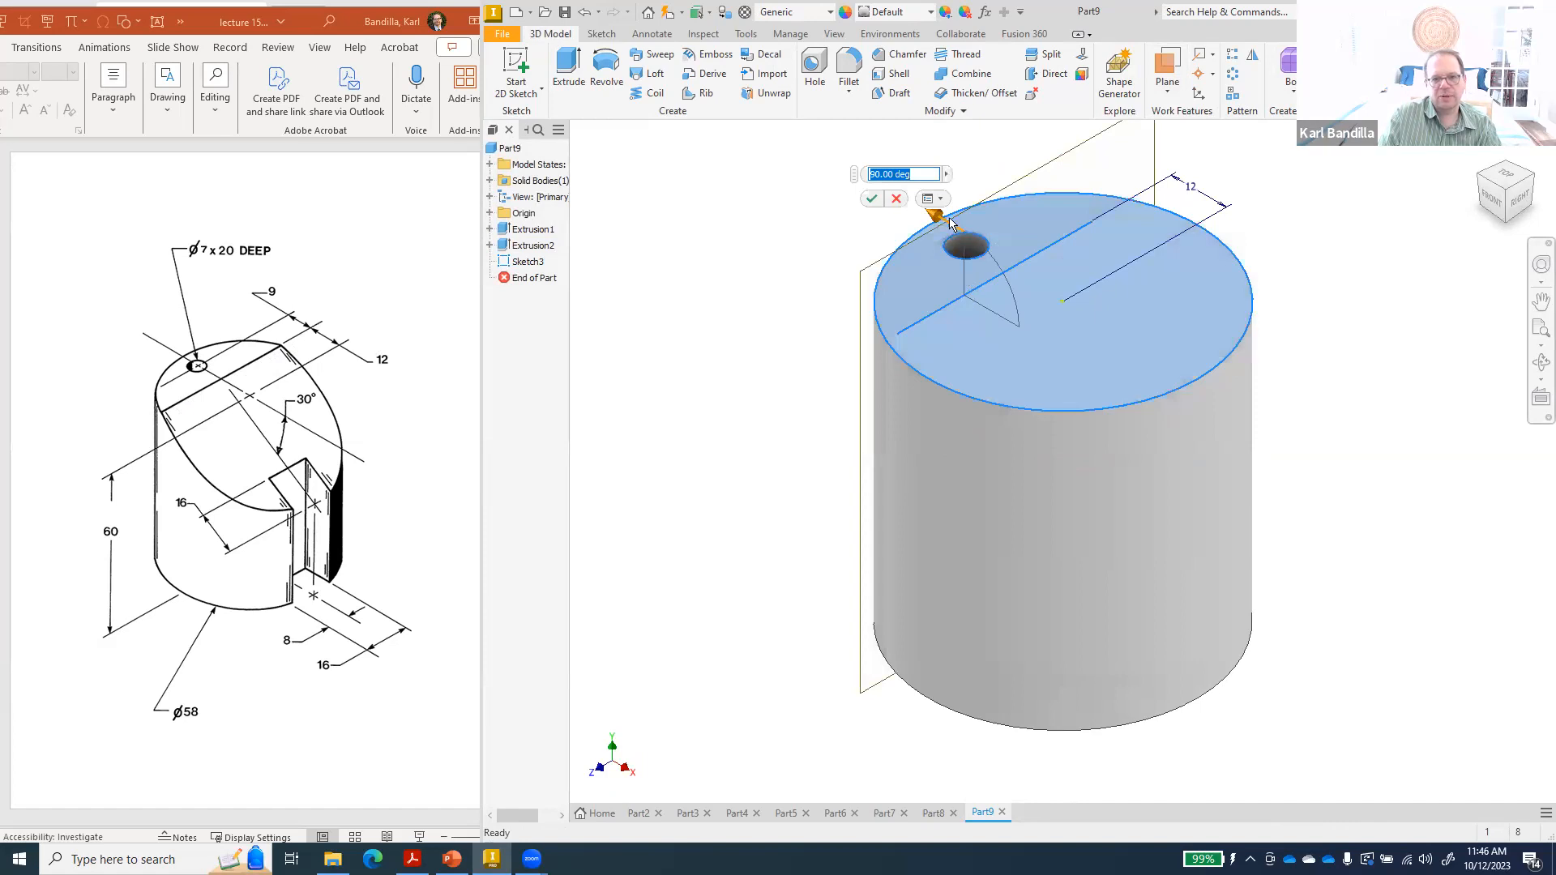
pyautogui.moveTo(936, 215); pyautogui.dragTo(996, 323)
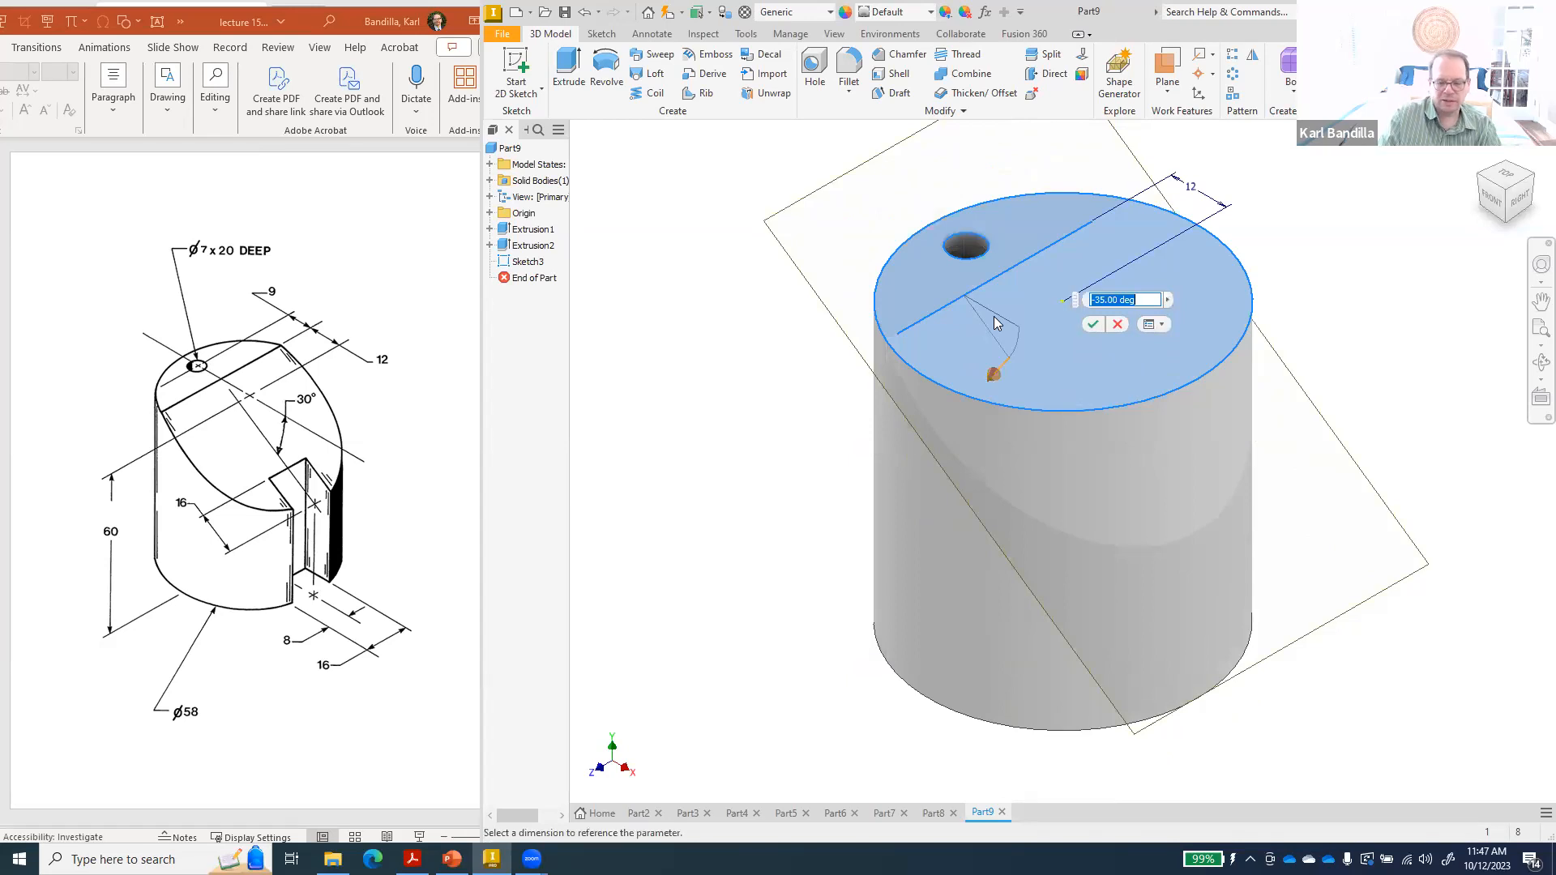
pyautogui.write('-30')
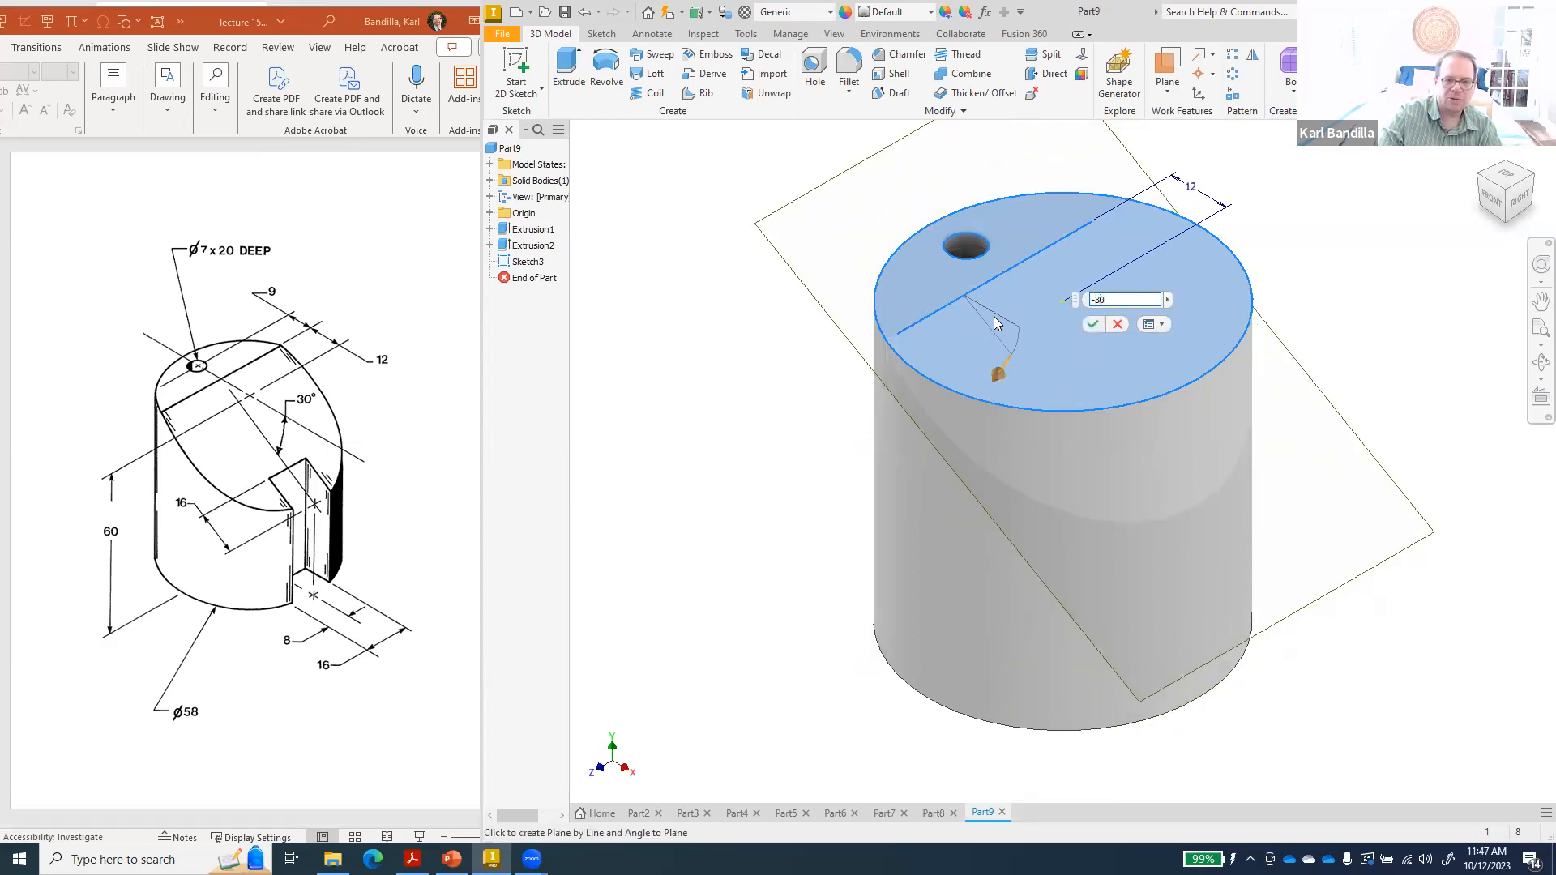
pyautogui.press('Return')
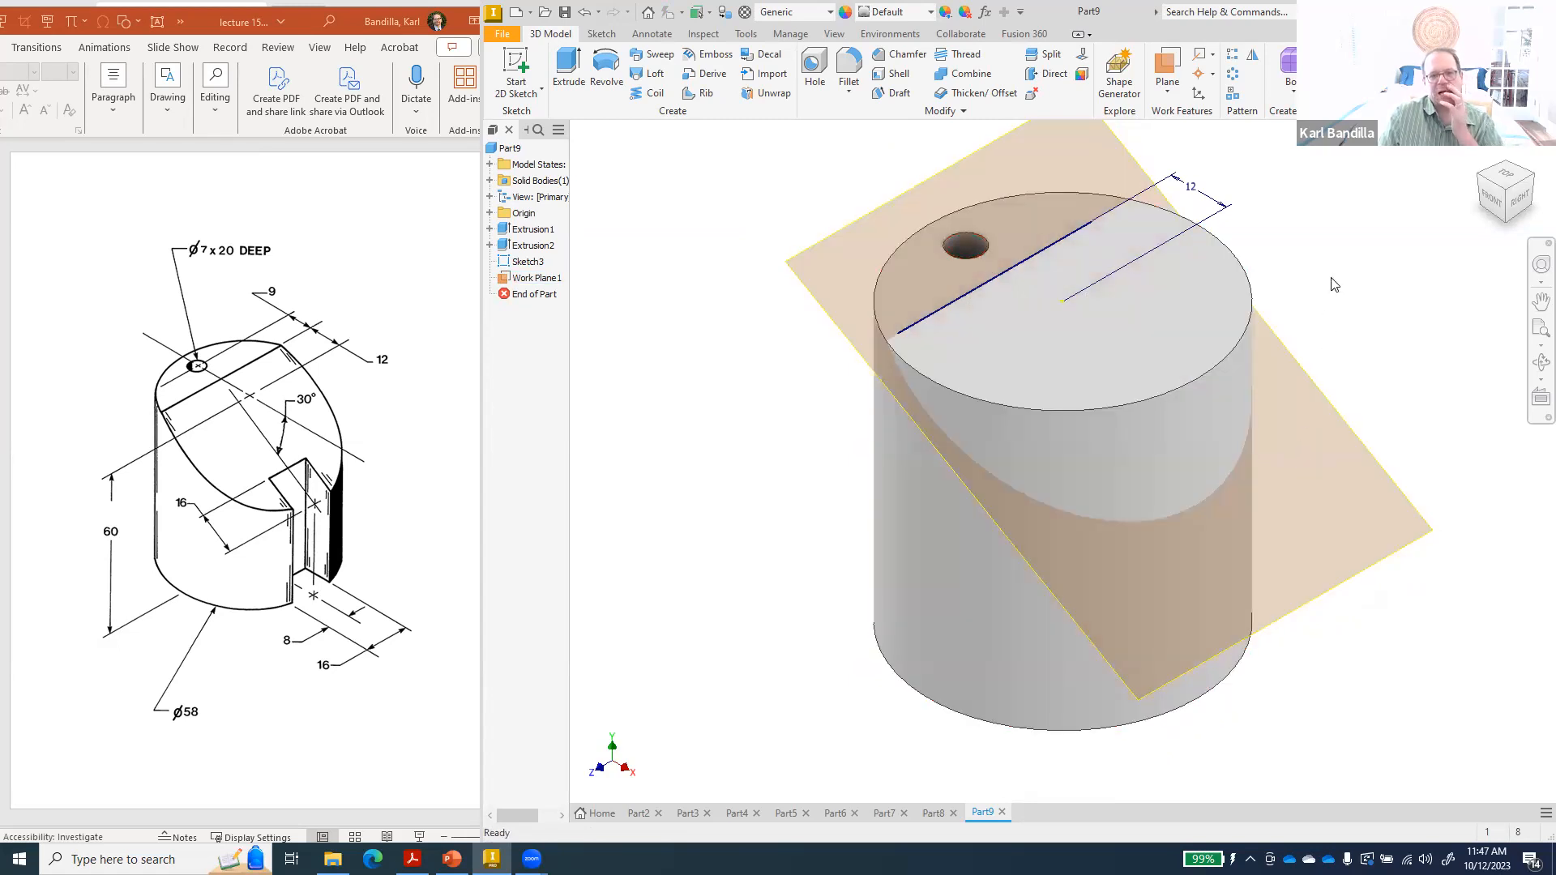
# - On a new top-face sketch, draw a rectangle about 64.7 mm tall from the 12 mm line past the cylinder's far rim, then finish the sketch
pyautogui.rightClick(1014, 349)
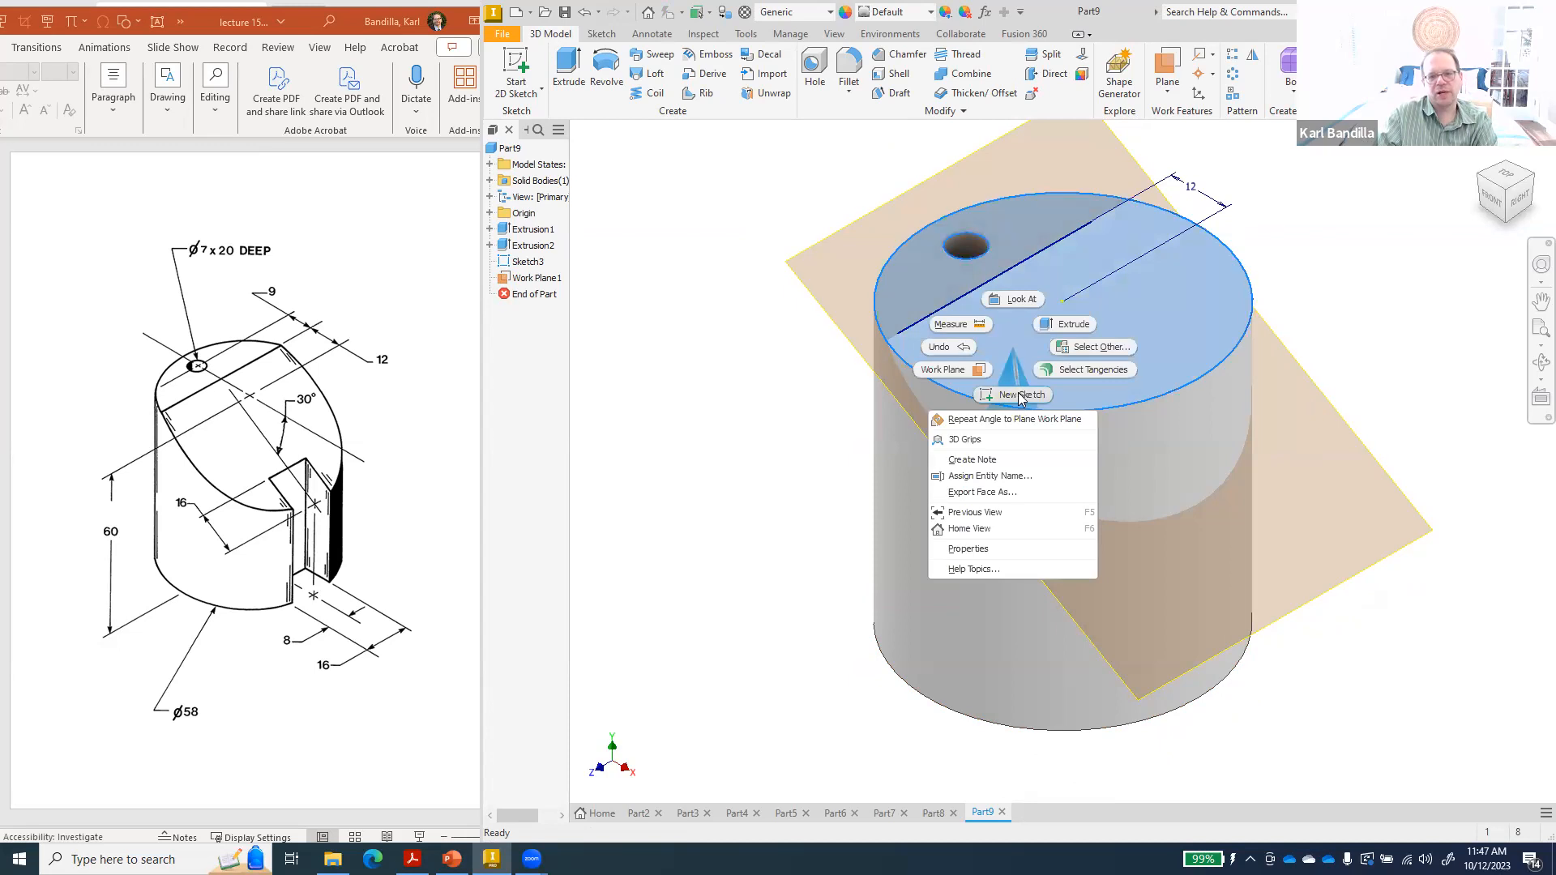
pyautogui.press('Escape')
pyautogui.press('s')
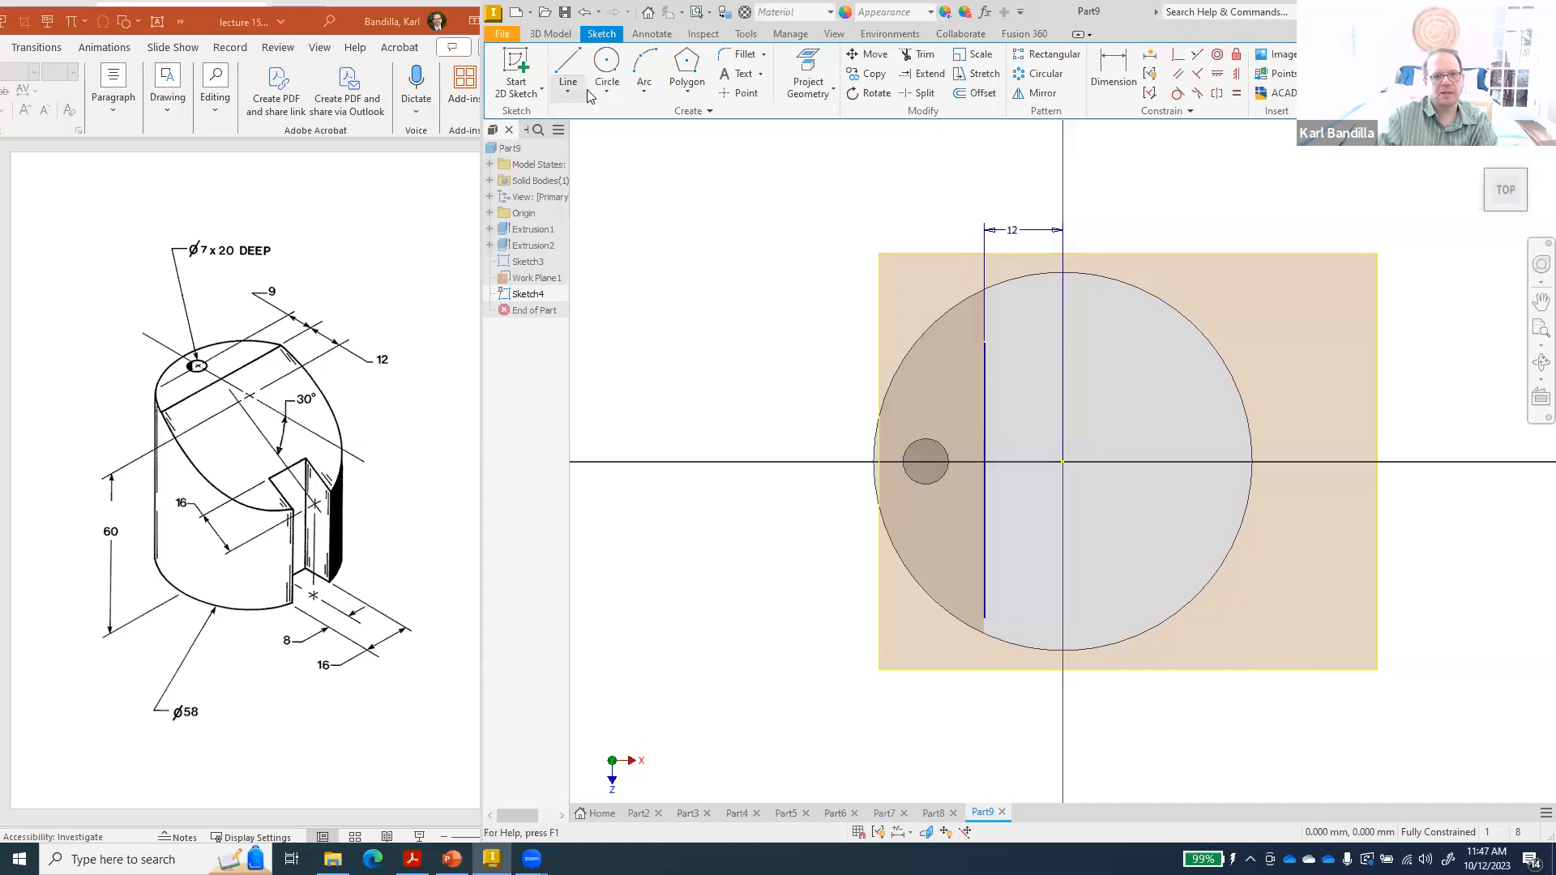
pyautogui.click(683, 94)
pyautogui.click(649, 117)
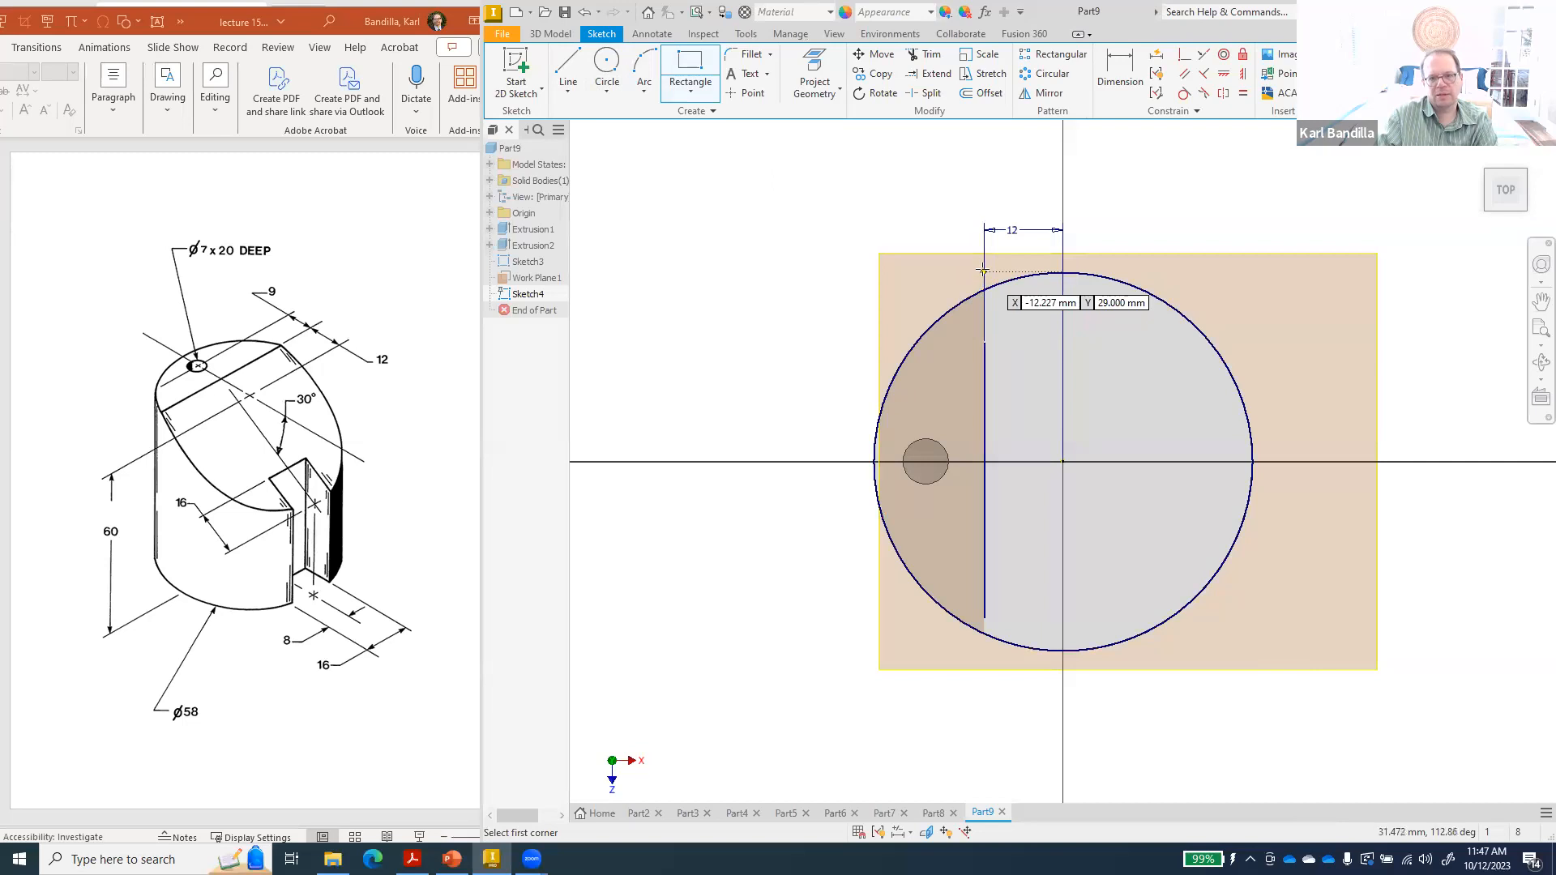
pyautogui.click(984, 242)
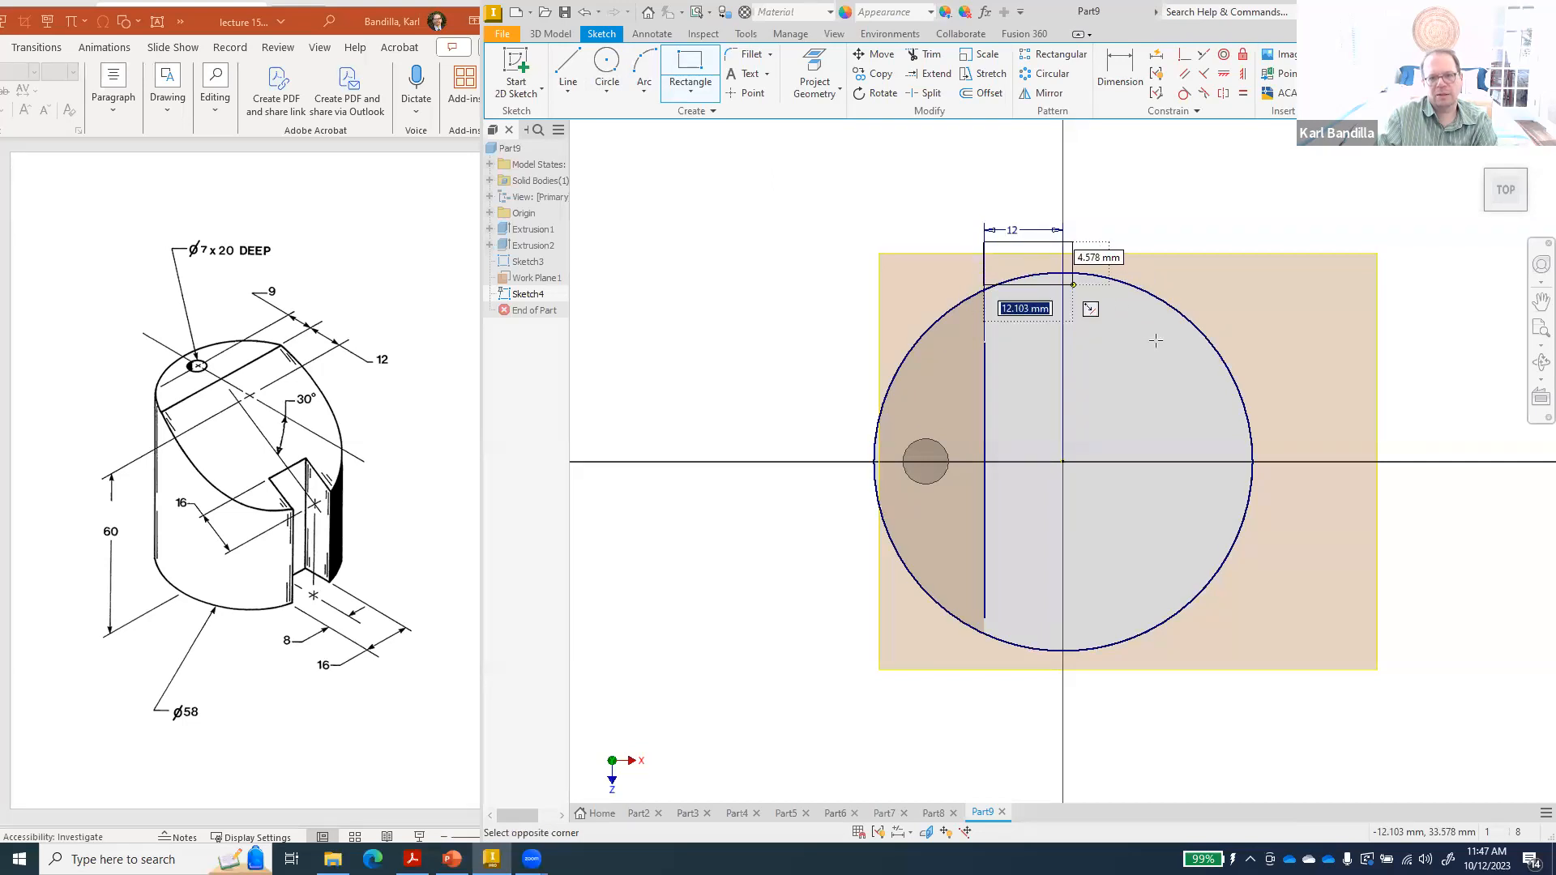
pyautogui.click(1275, 662)
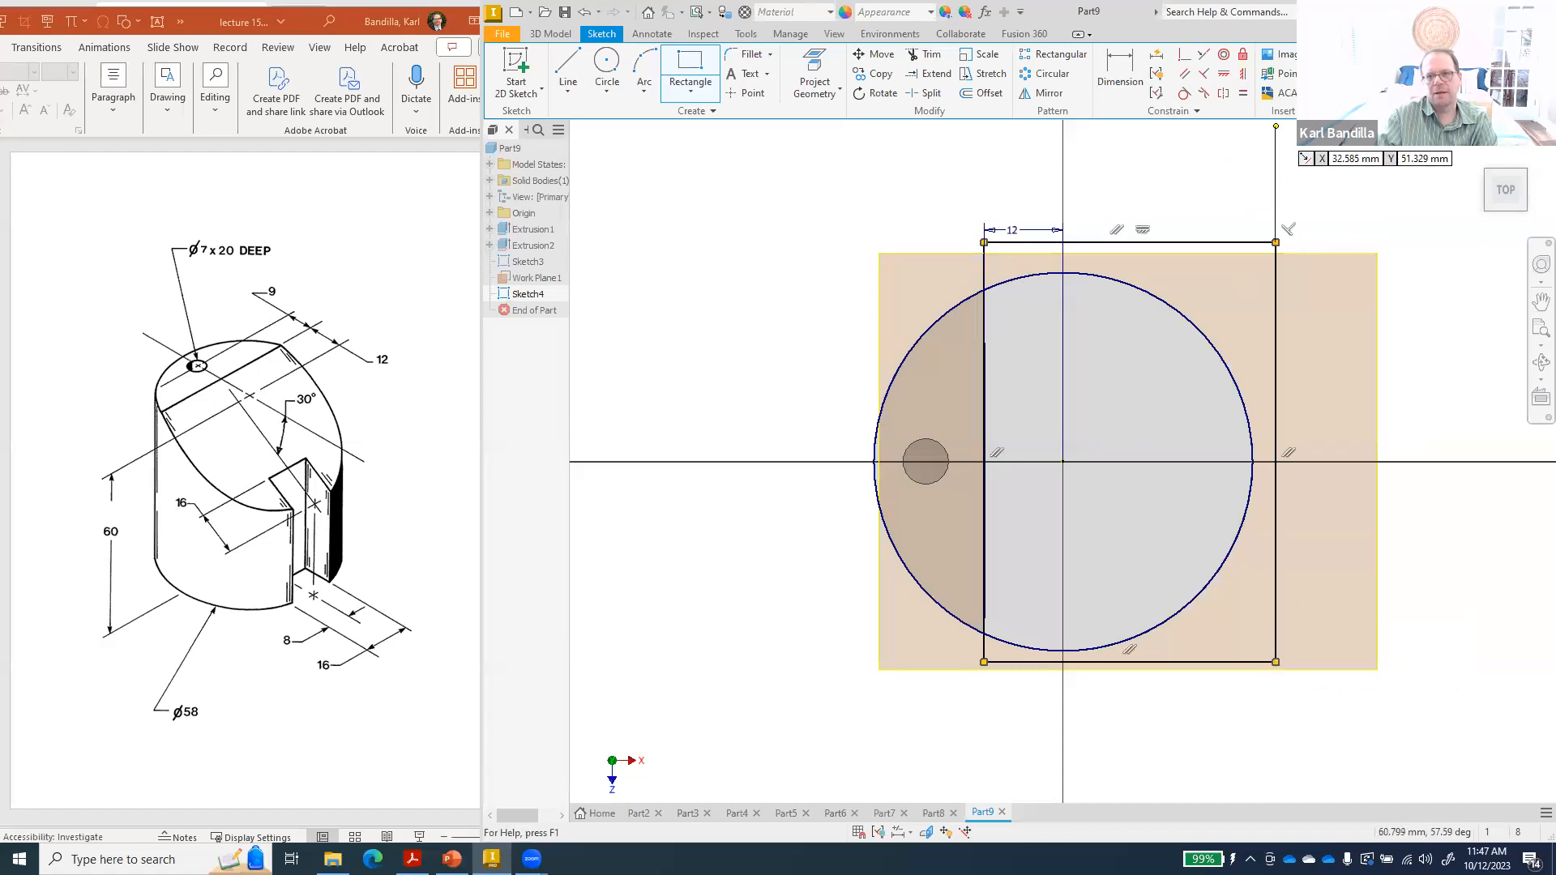
pyautogui.click(1386, 71)
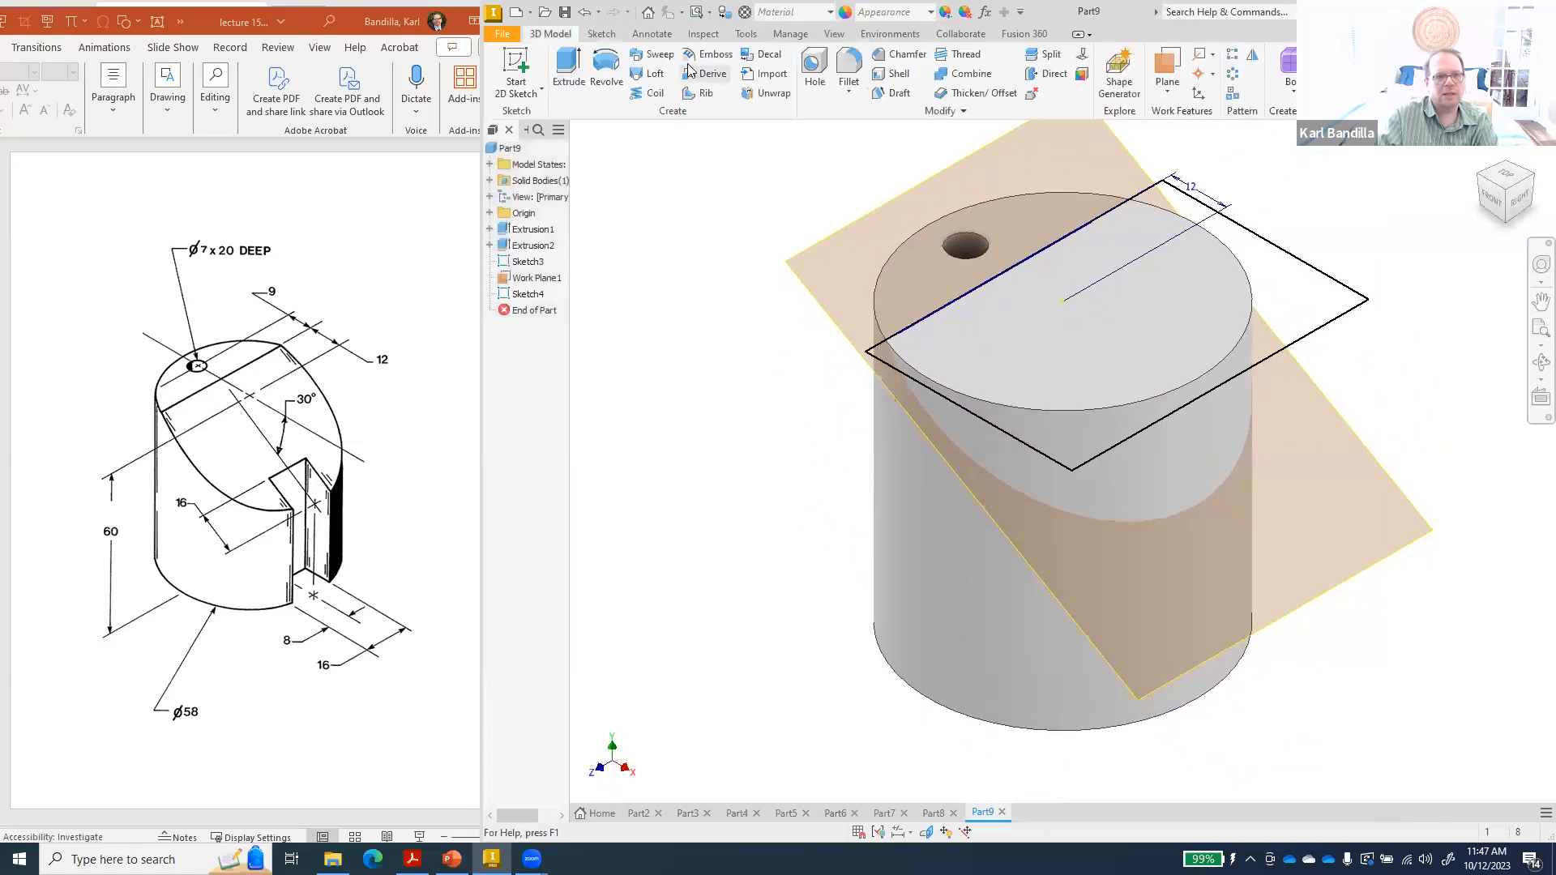
# - Try to extrude the rectangle as a cut ending at the angled work plane, testing both directions
pyautogui.click(567, 68)
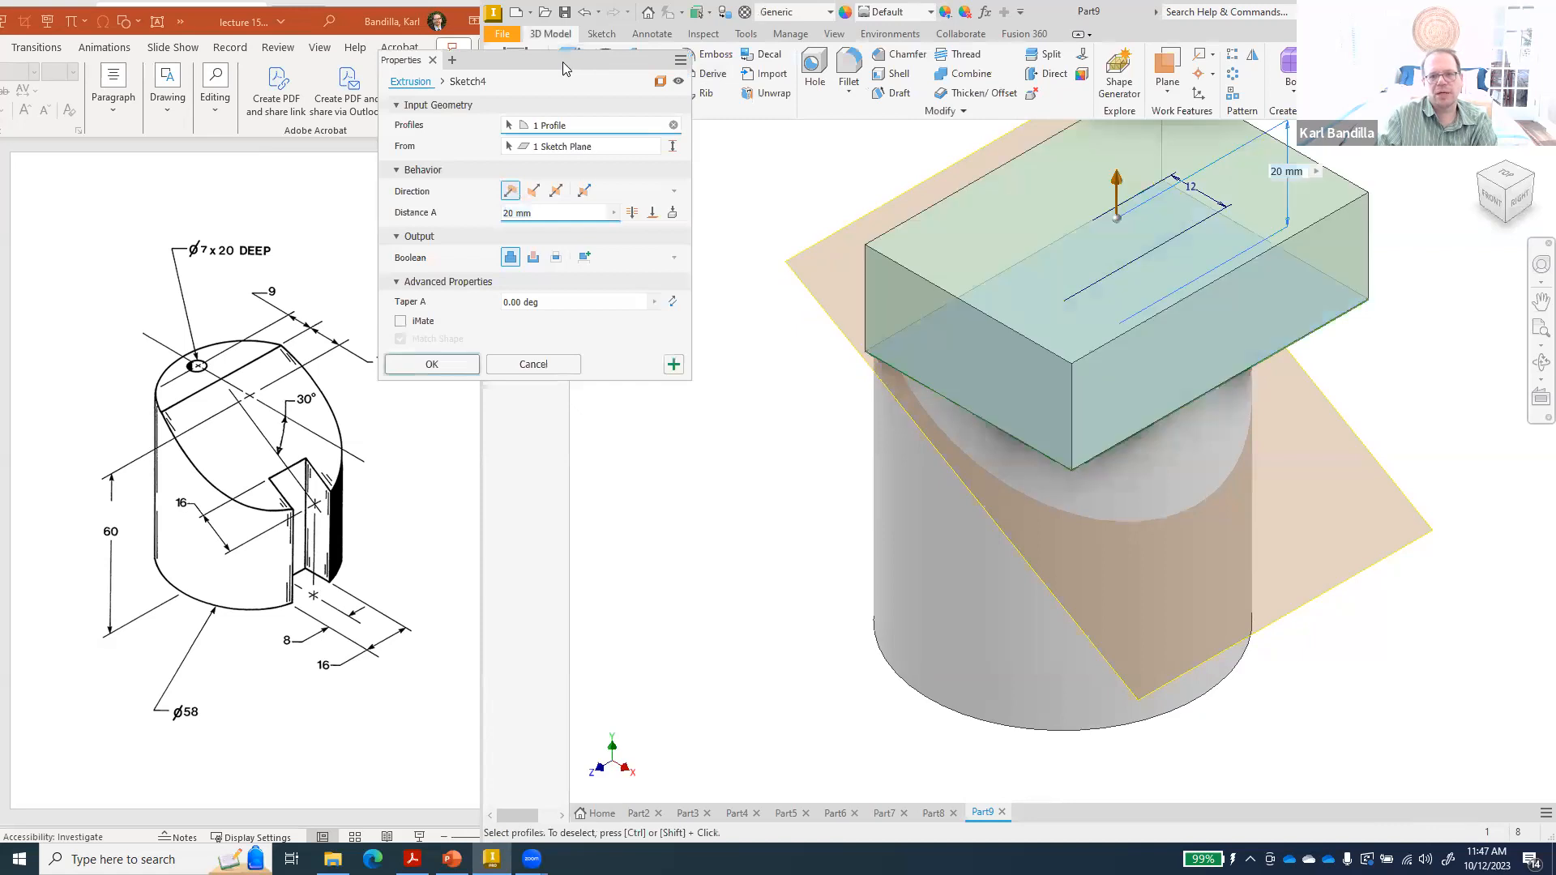
pyautogui.click(533, 258)
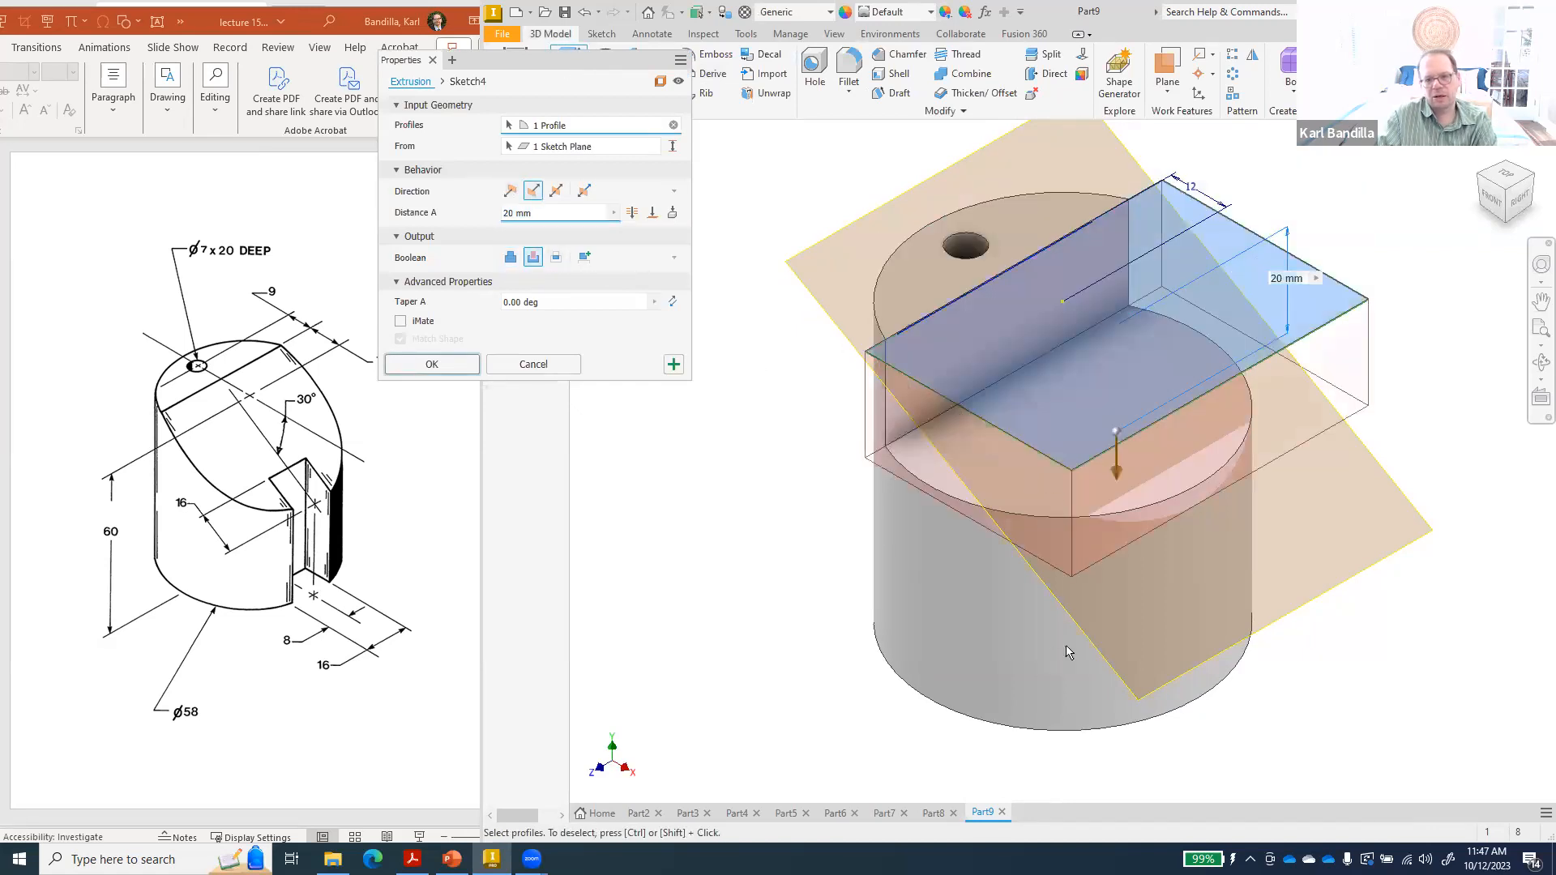
pyautogui.click(652, 214)
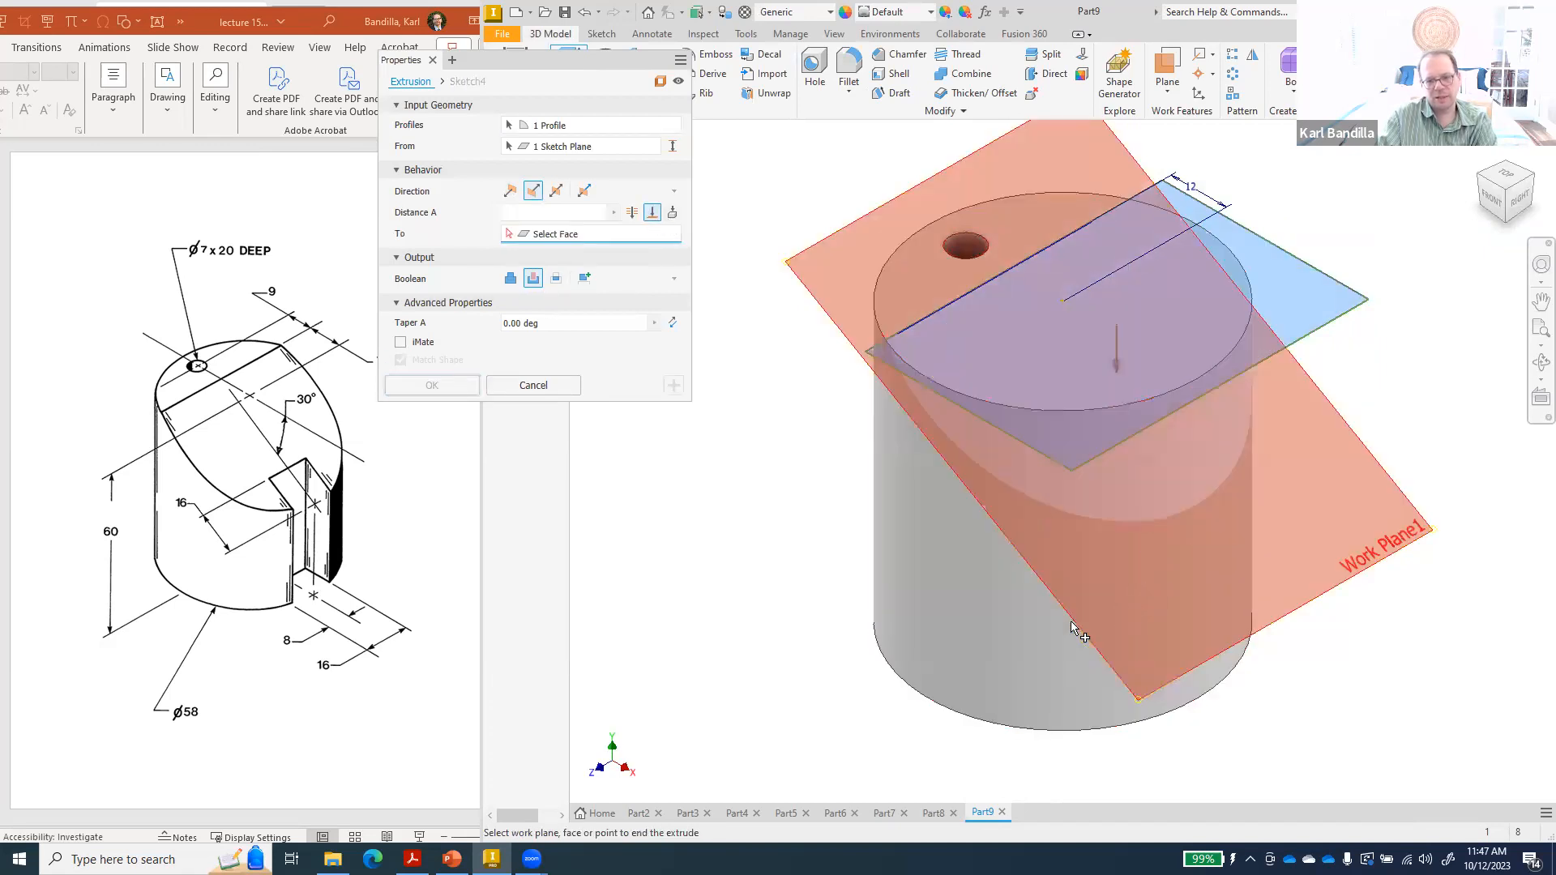
pyautogui.click(1076, 627)
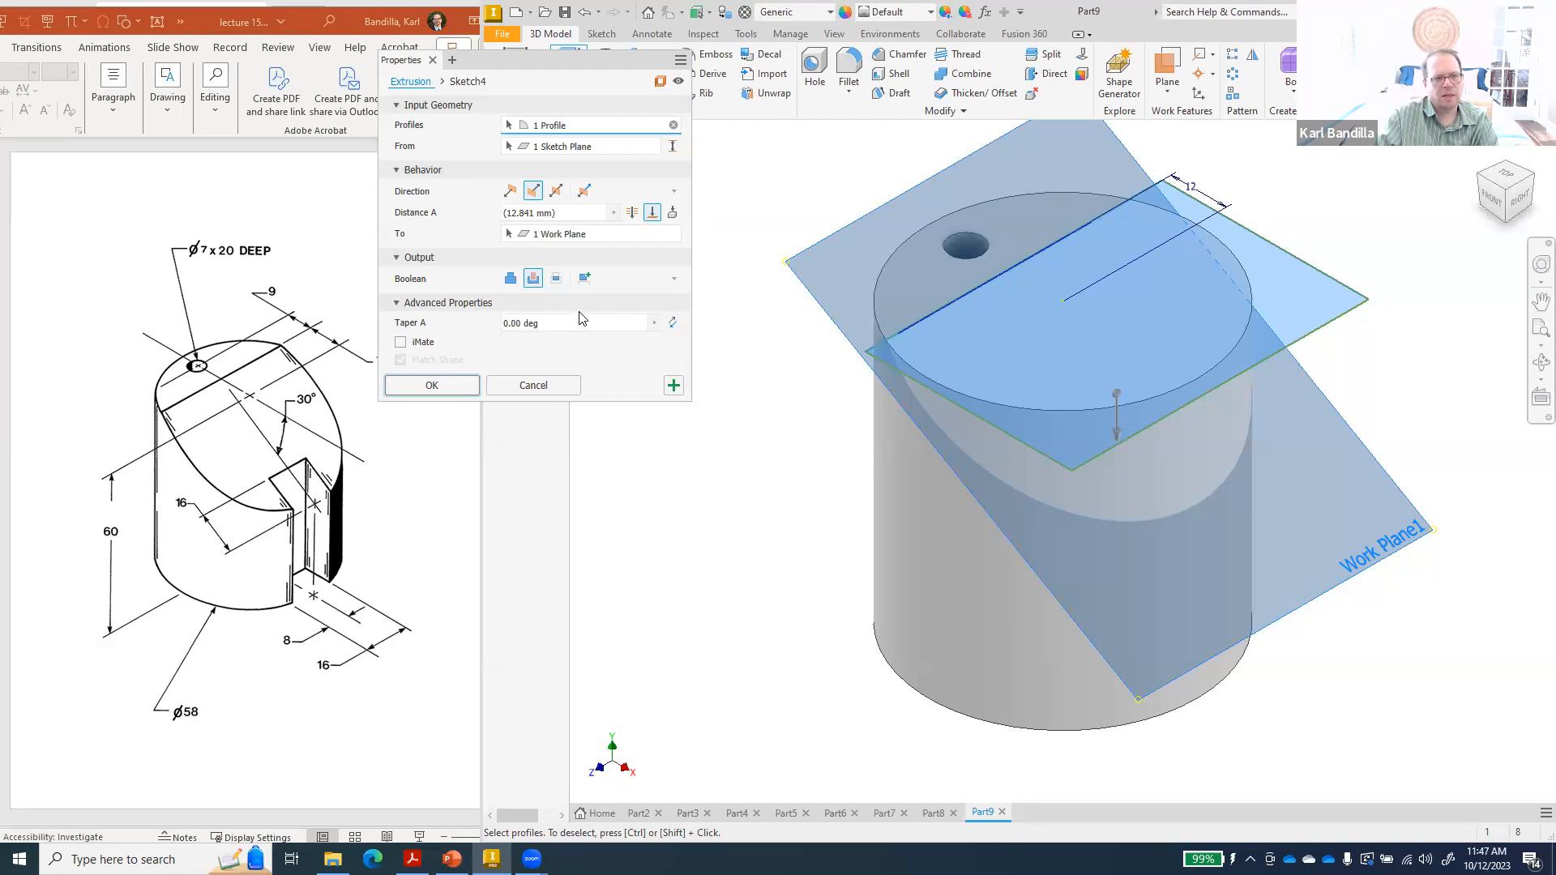
pyautogui.click(511, 191)
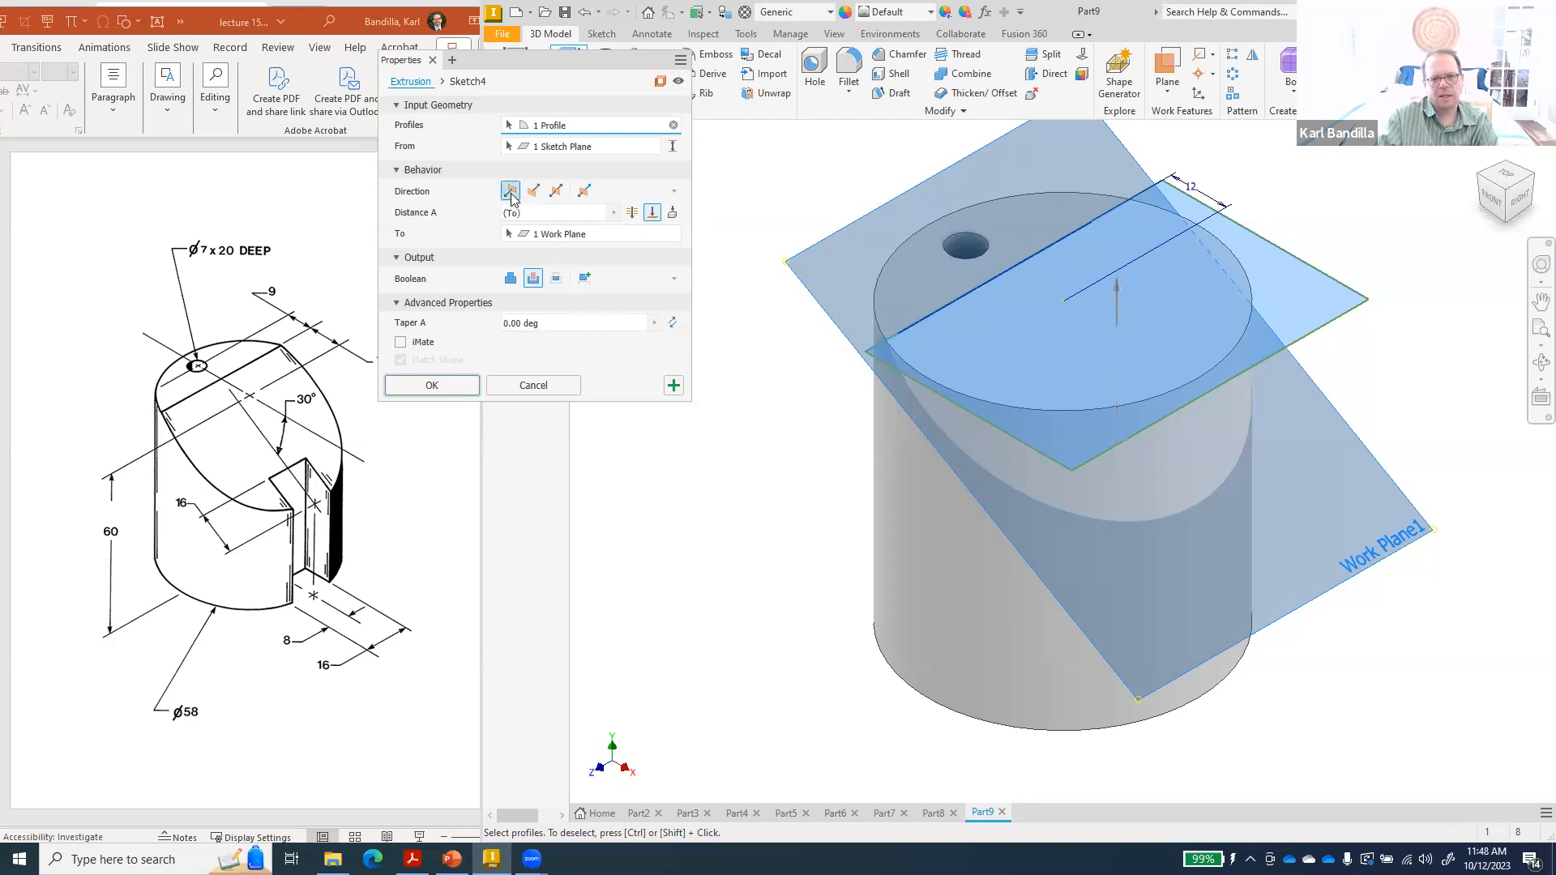
pyautogui.click(537, 195)
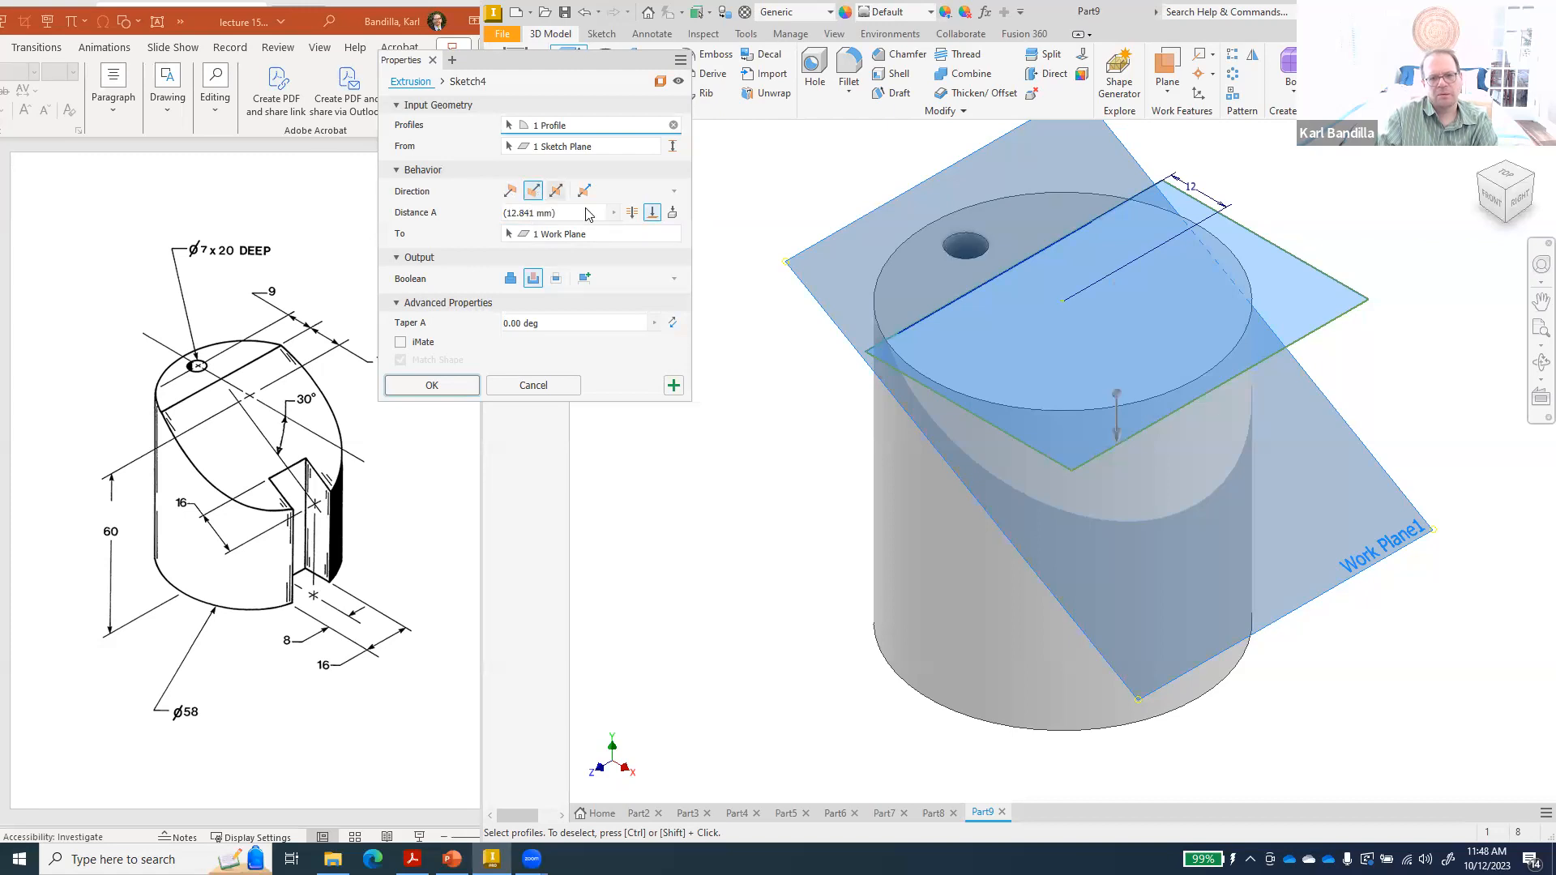
# - Retry the rectangle's extrusion to the angled work plane, switching between join and cut and reselecting the plane
pyautogui.click(511, 278)
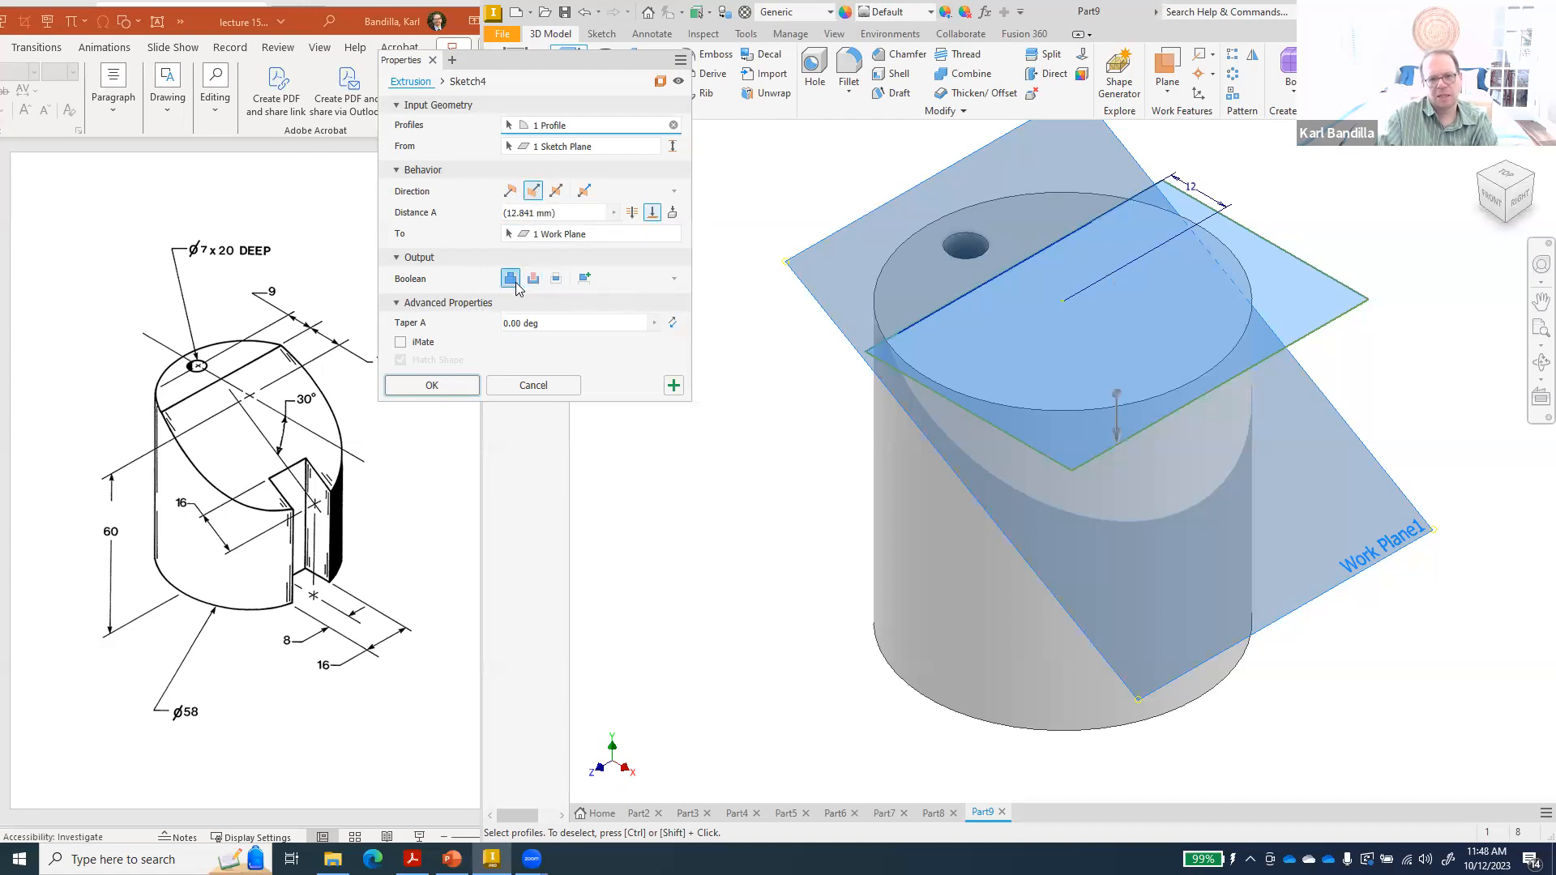
pyautogui.click(632, 213)
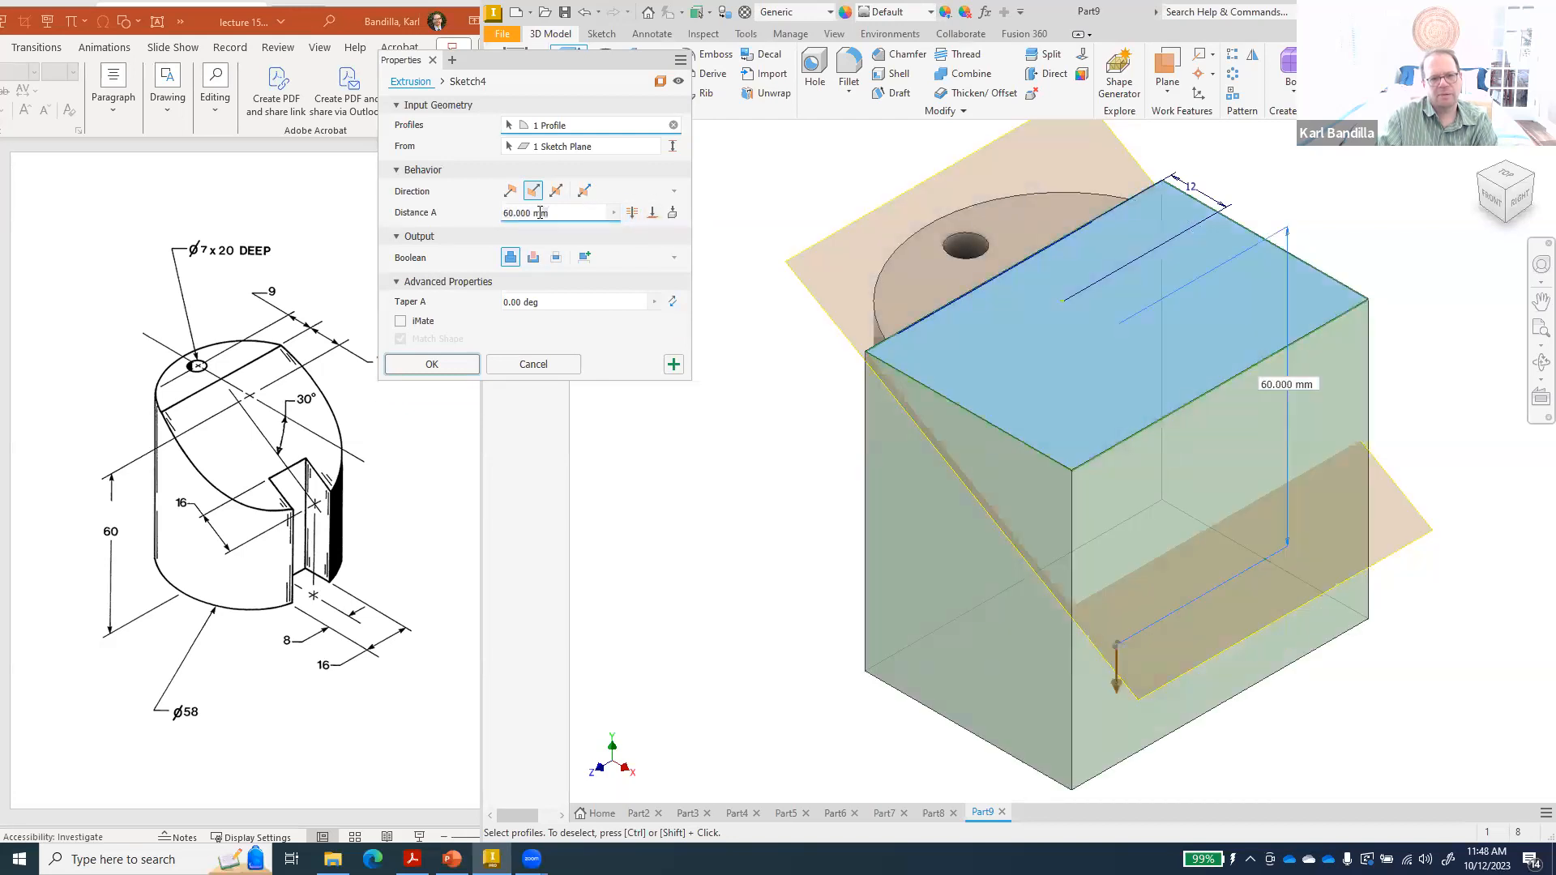
pyautogui.click(652, 212)
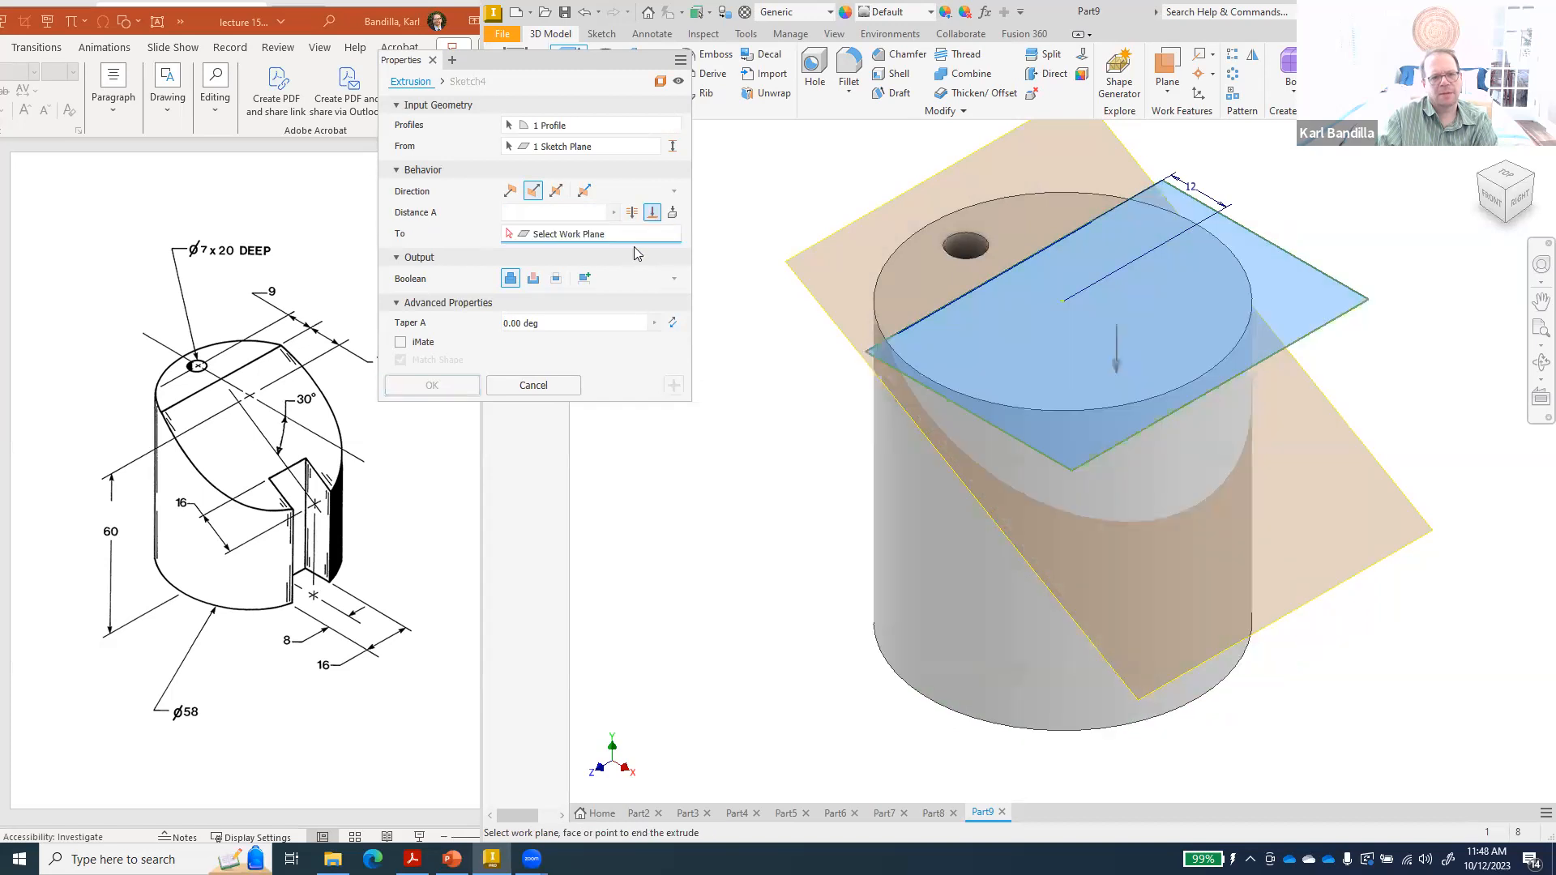
pyautogui.click(837, 326)
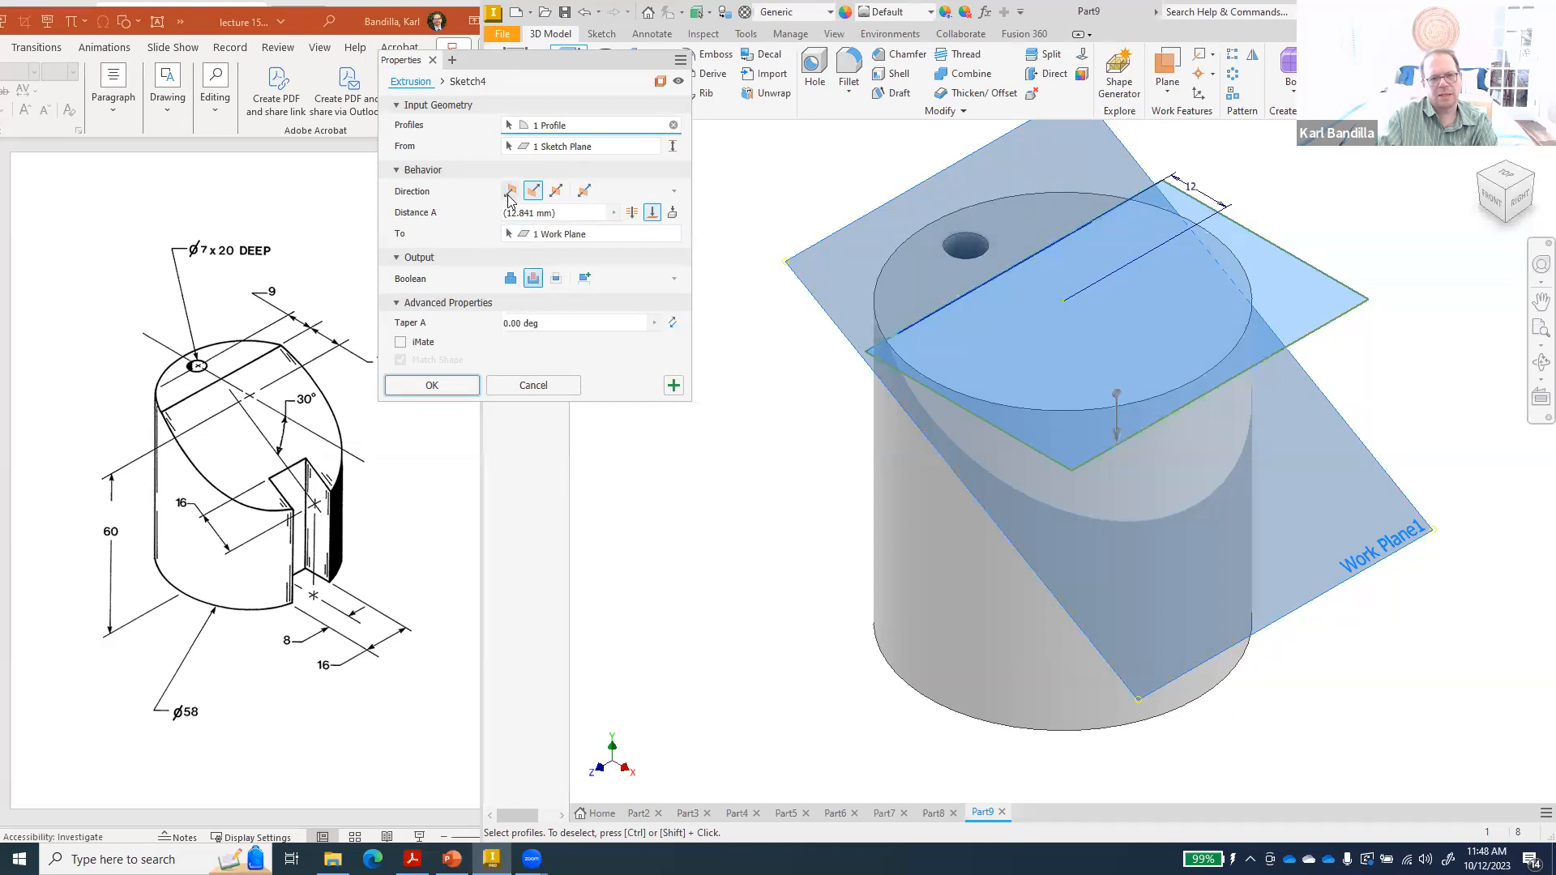
pyautogui.click(533, 190)
pyautogui.click(440, 391)
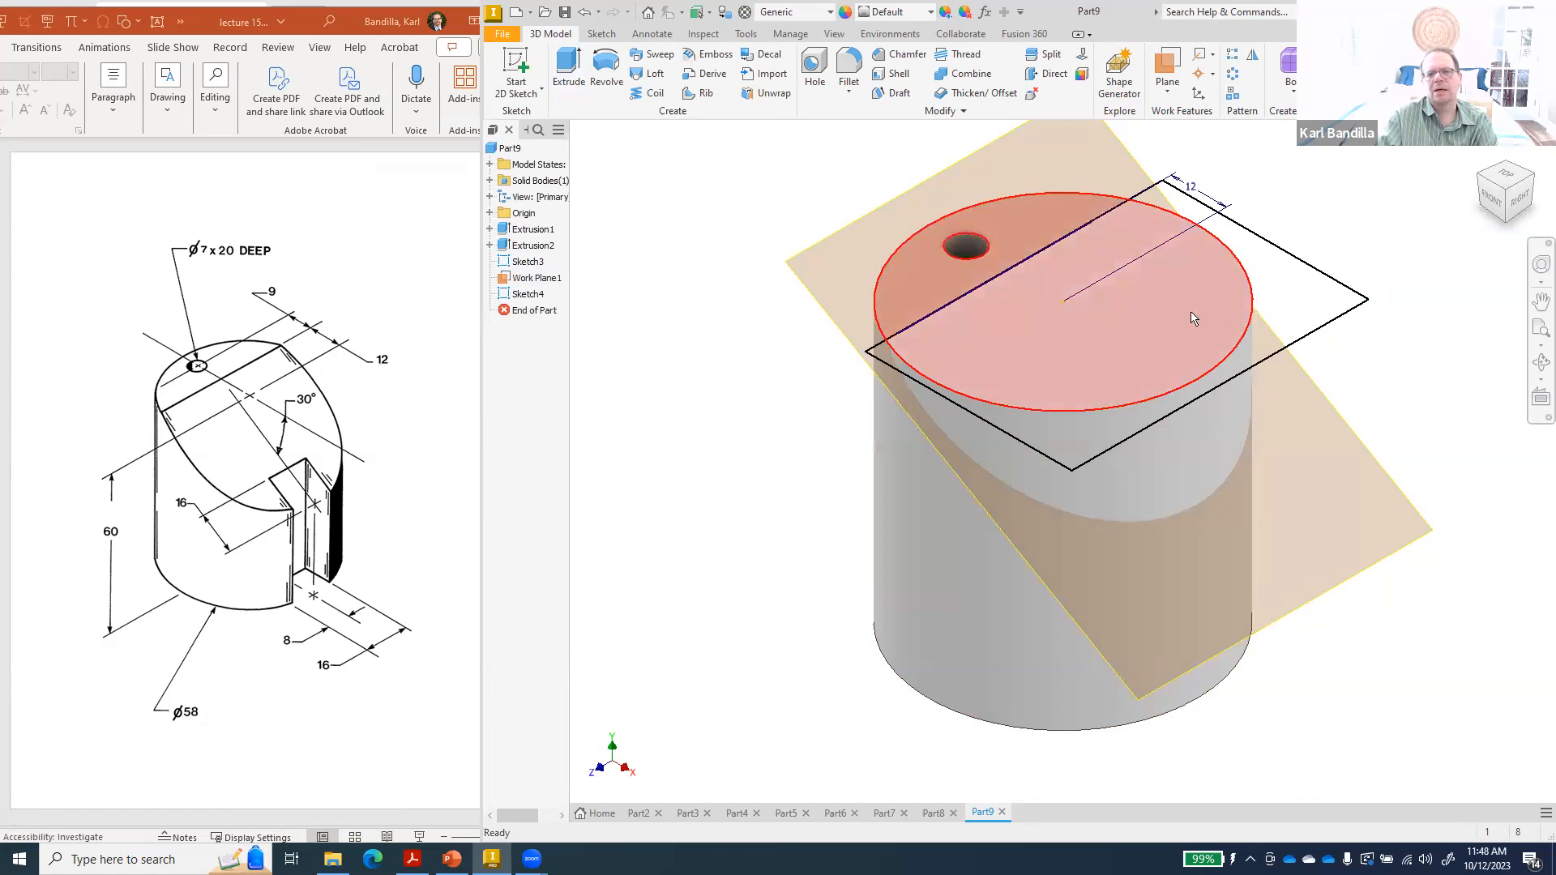
# - Reopen the rectangle's sketch for editing and examine how its inner edge lines up with the 12 mm line
pyautogui.rightClick(540, 296)
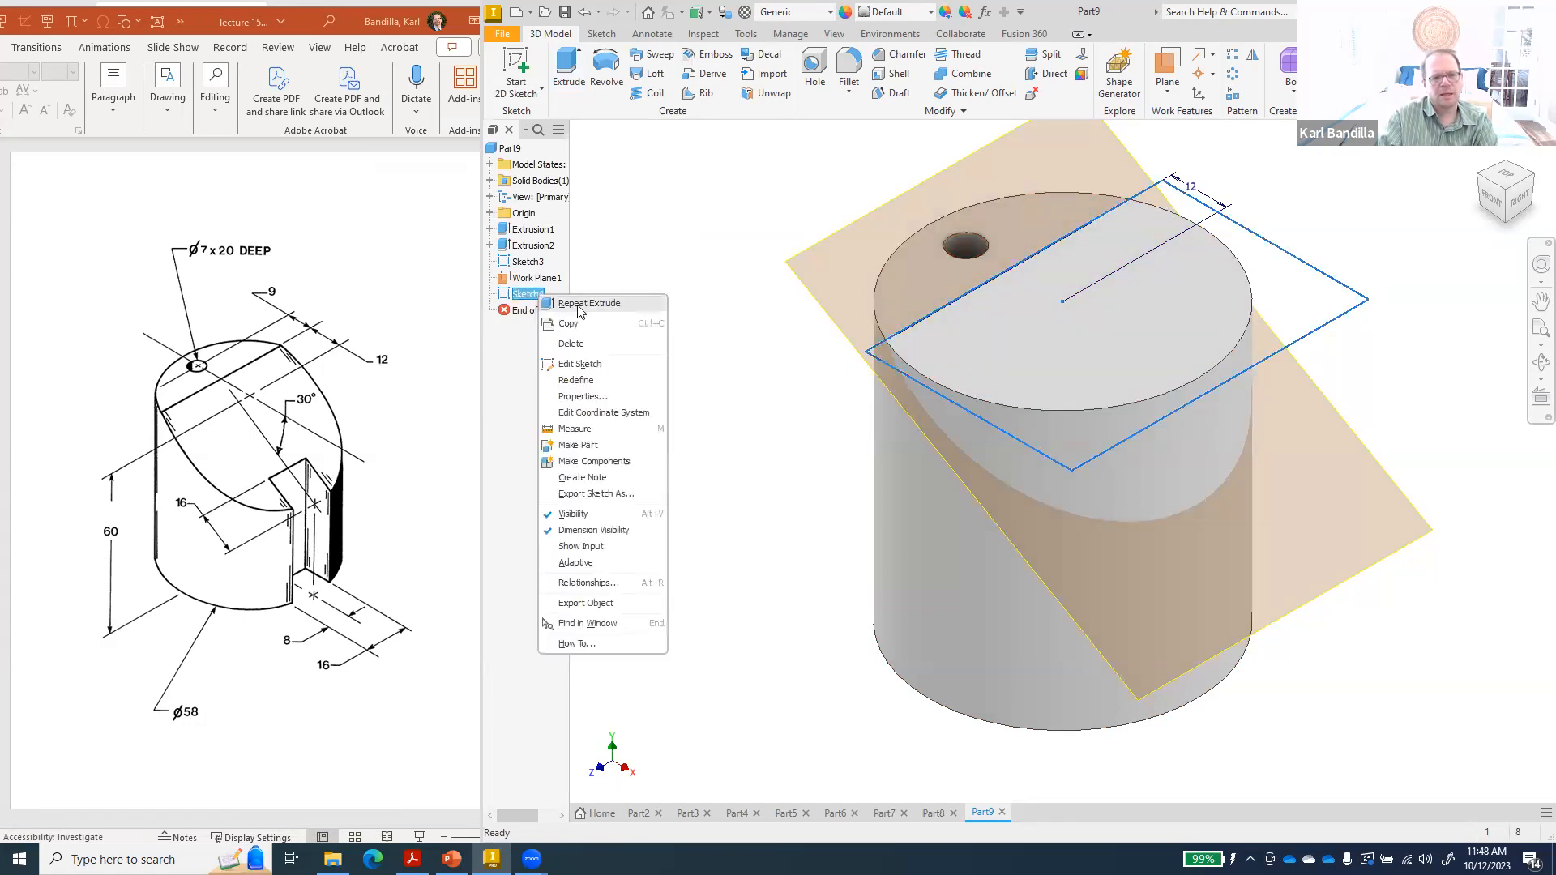
pyautogui.click(612, 365)
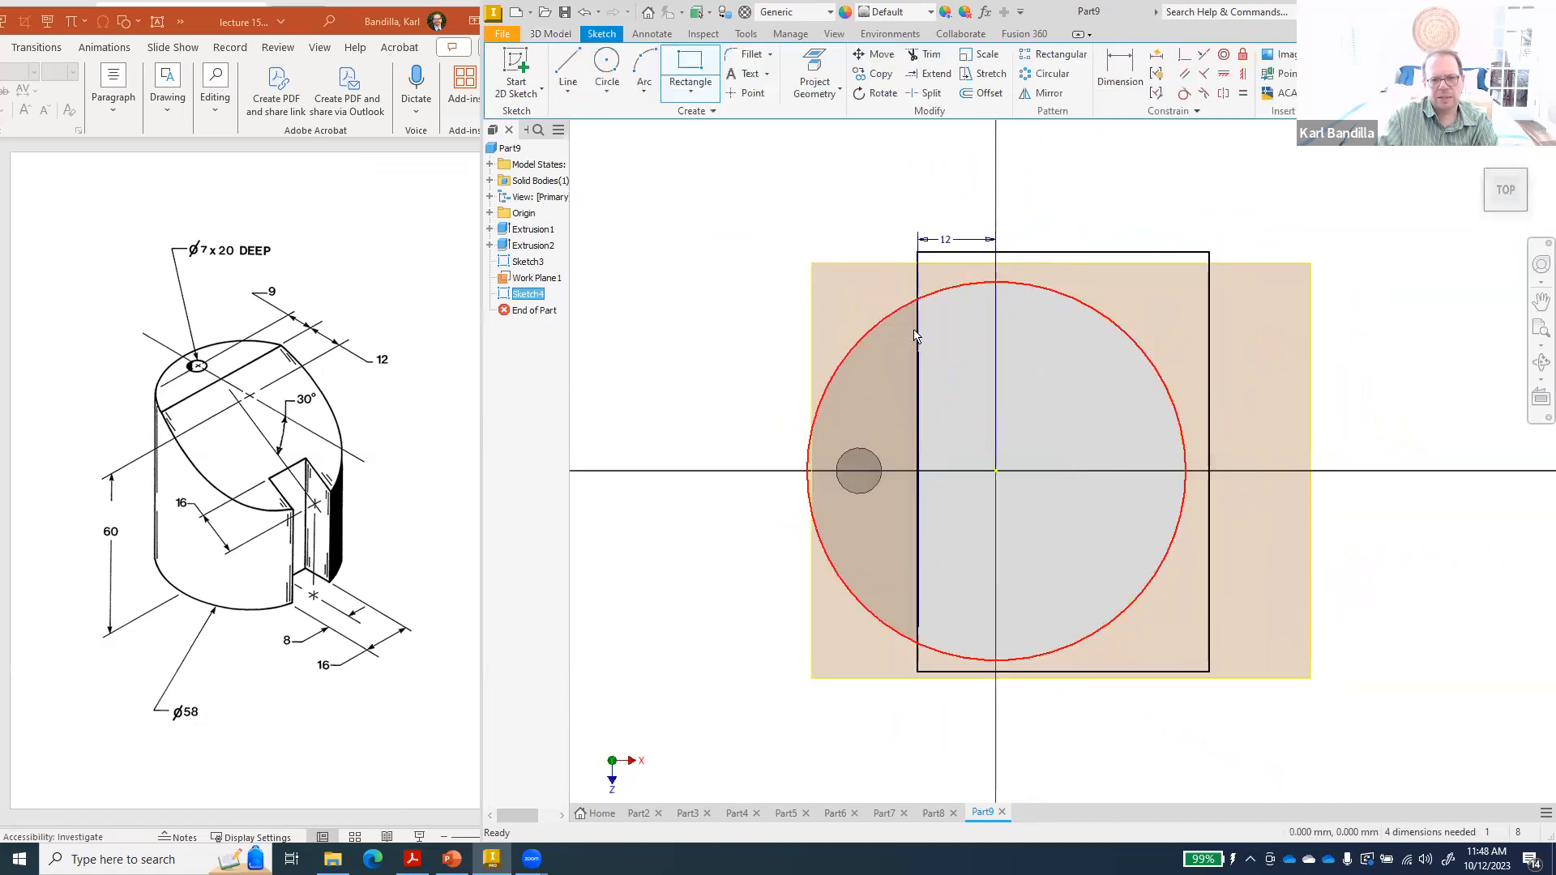
pyautogui.scroll(-5, 945, 394)
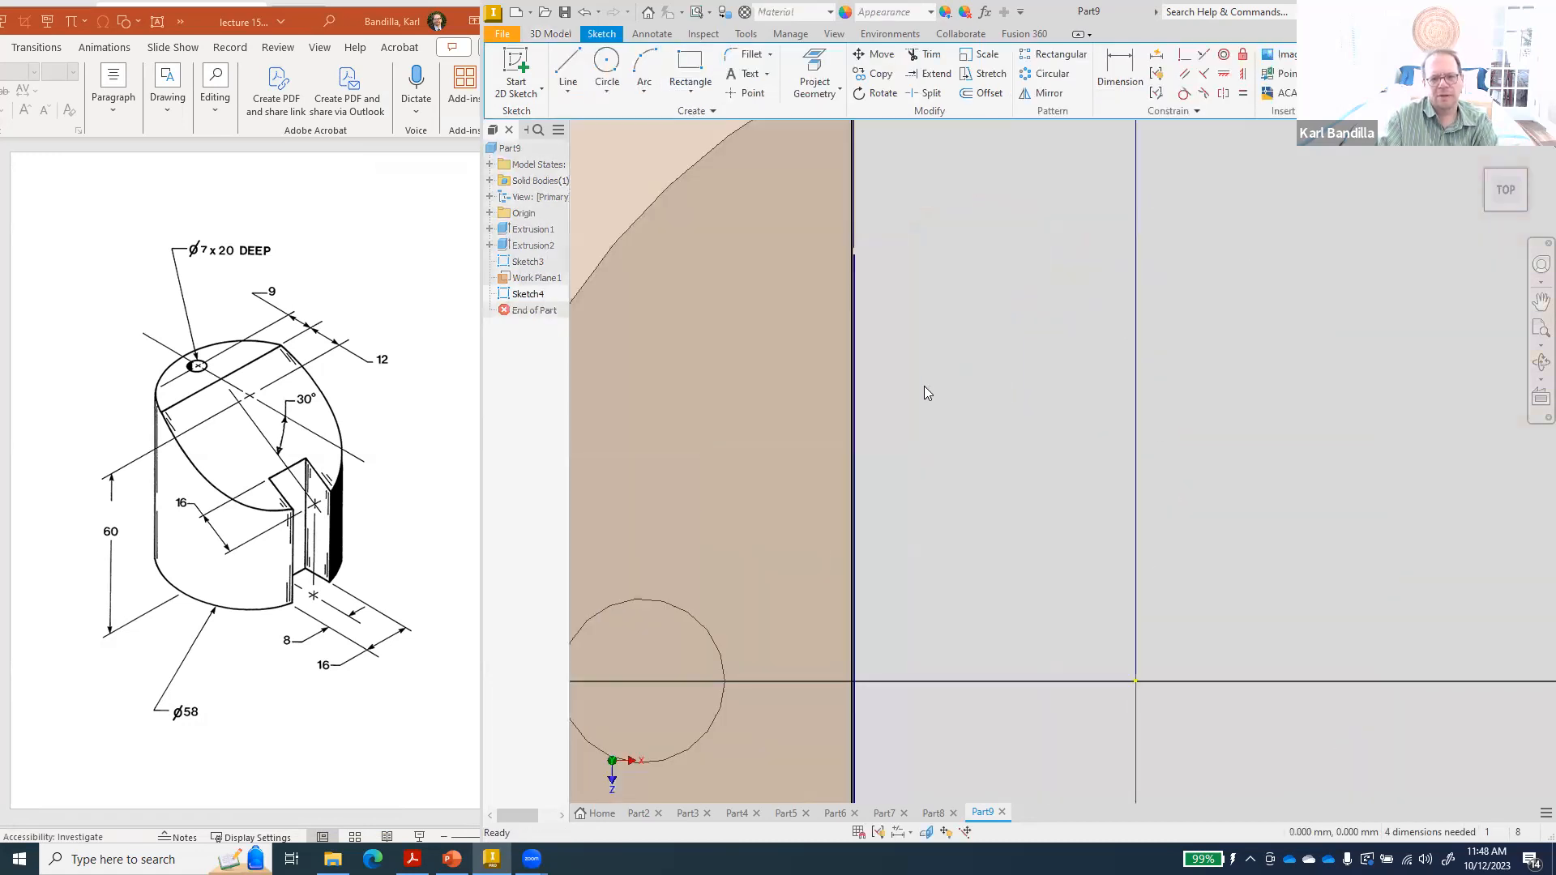
pyautogui.scroll(-3, 837, 364)
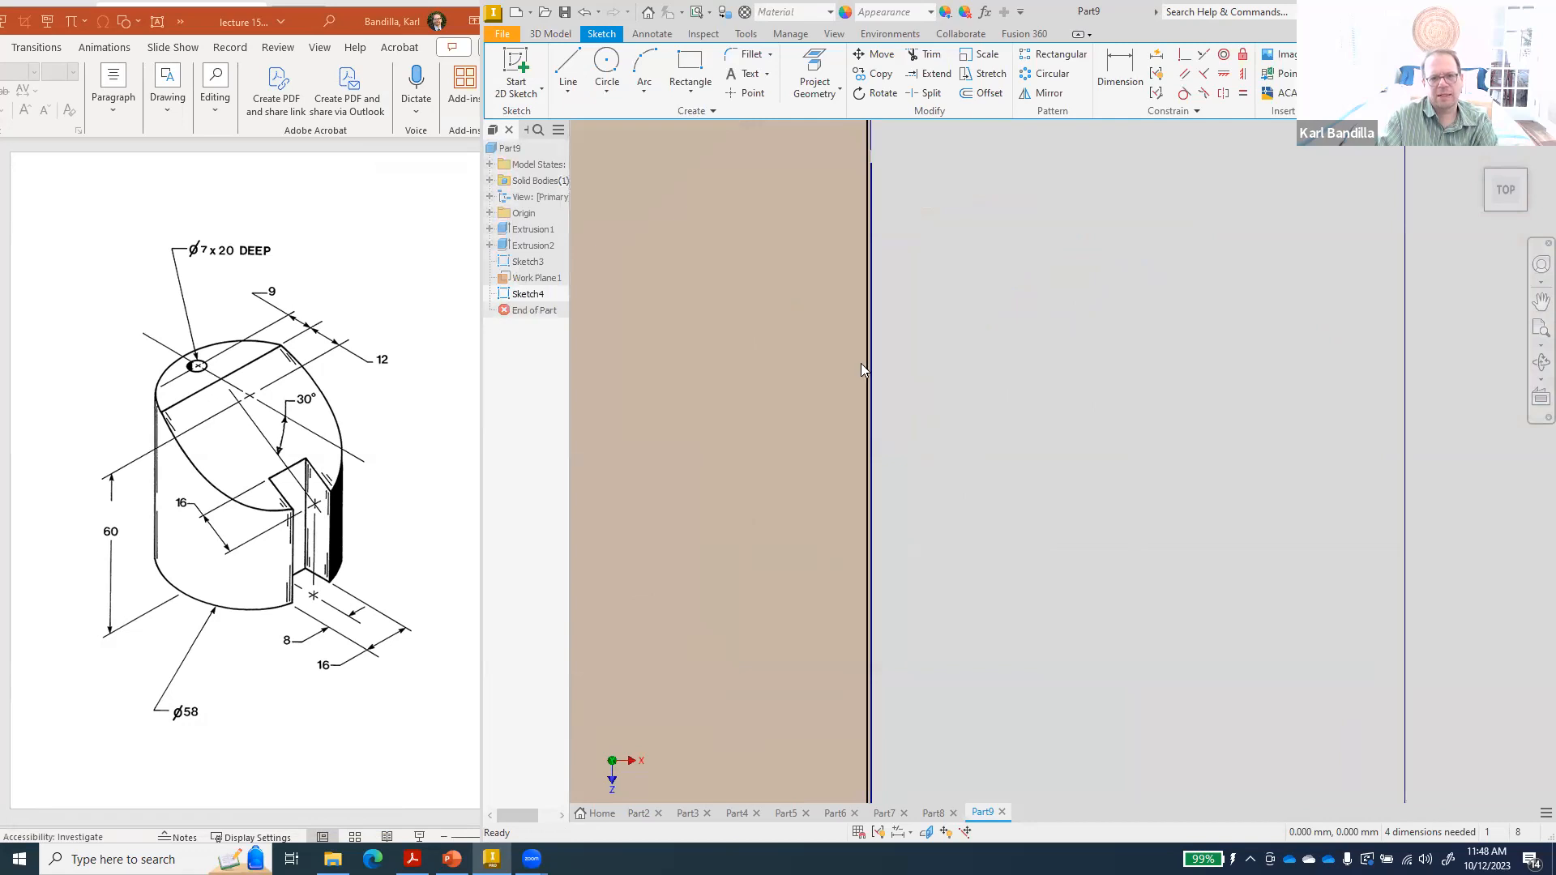
pyautogui.scroll(8, 861, 367)
pyautogui.click(1120, 74)
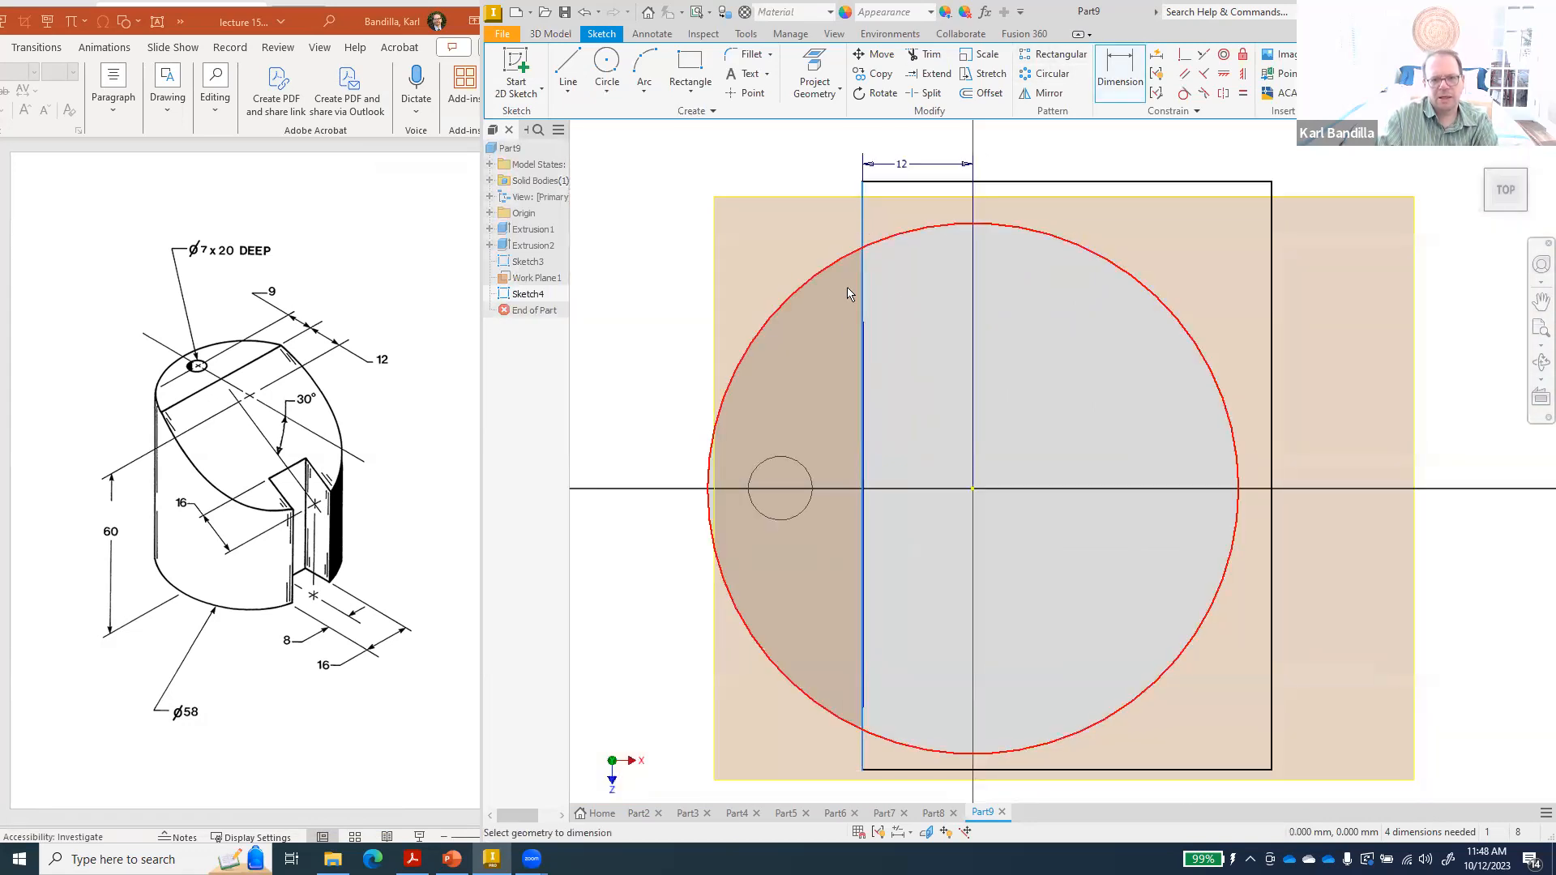
pyautogui.click(863, 344)
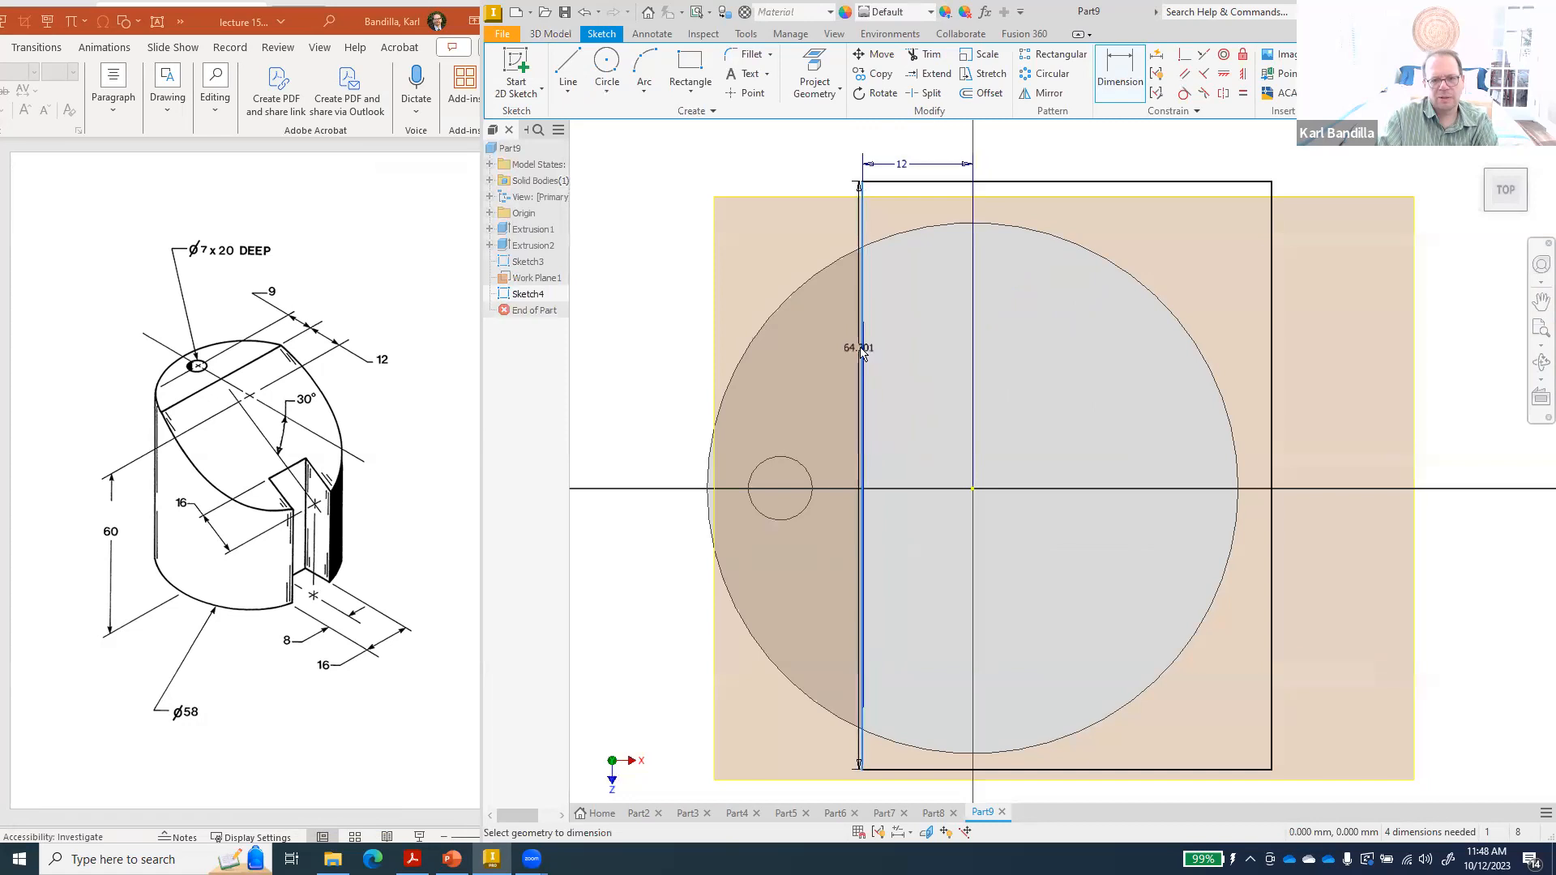
pyautogui.scroll(-4, 864, 353)
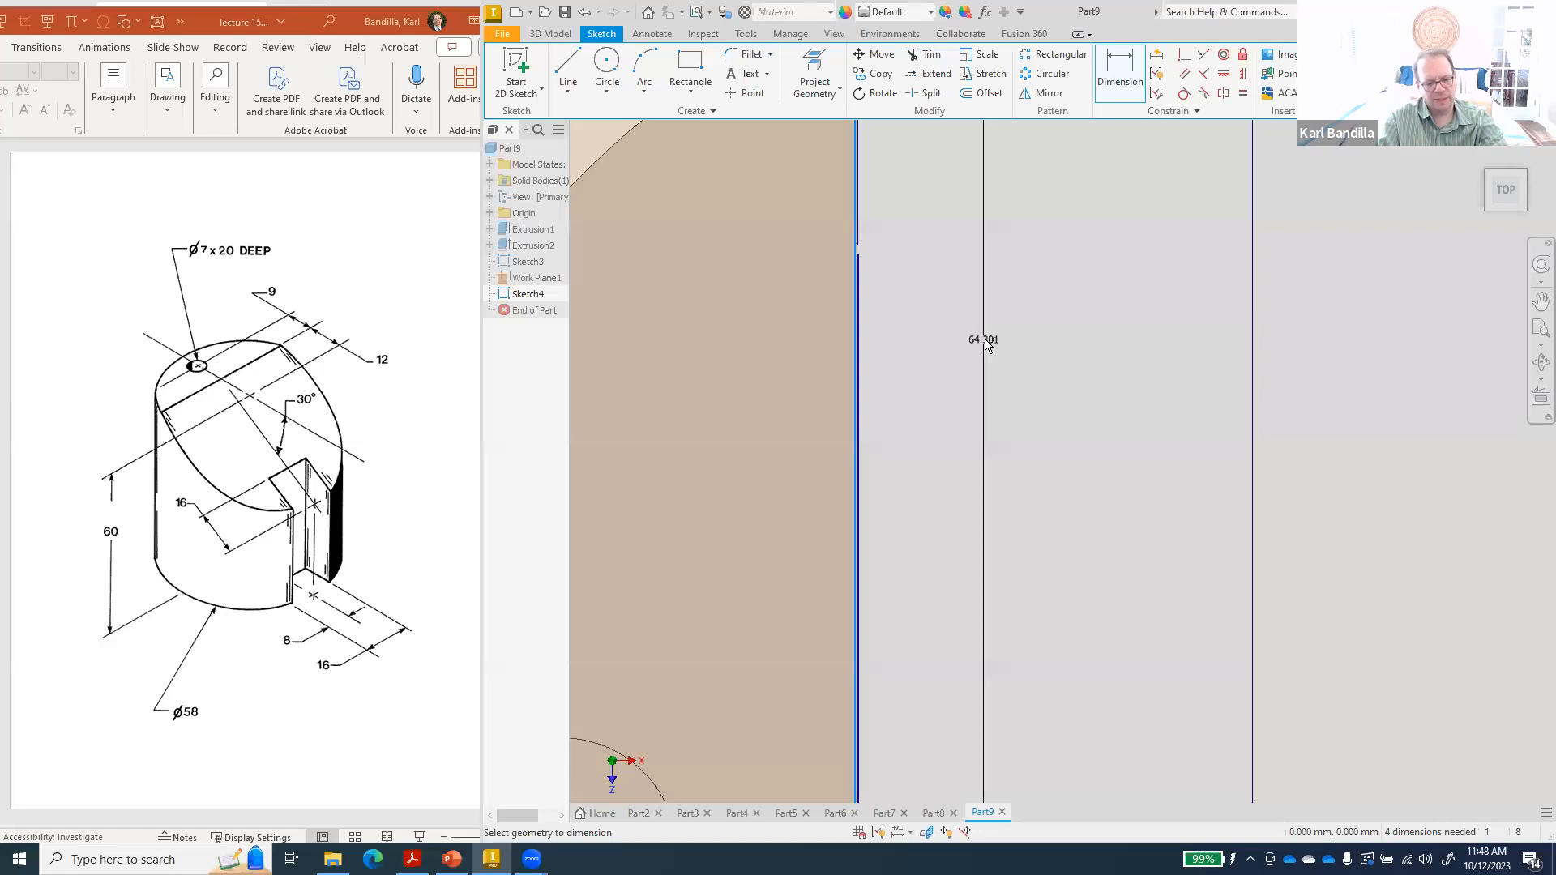
pyautogui.press('Escape')
pyautogui.scroll(2, 986, 344)
pyautogui.scroll(4, 986, 339)
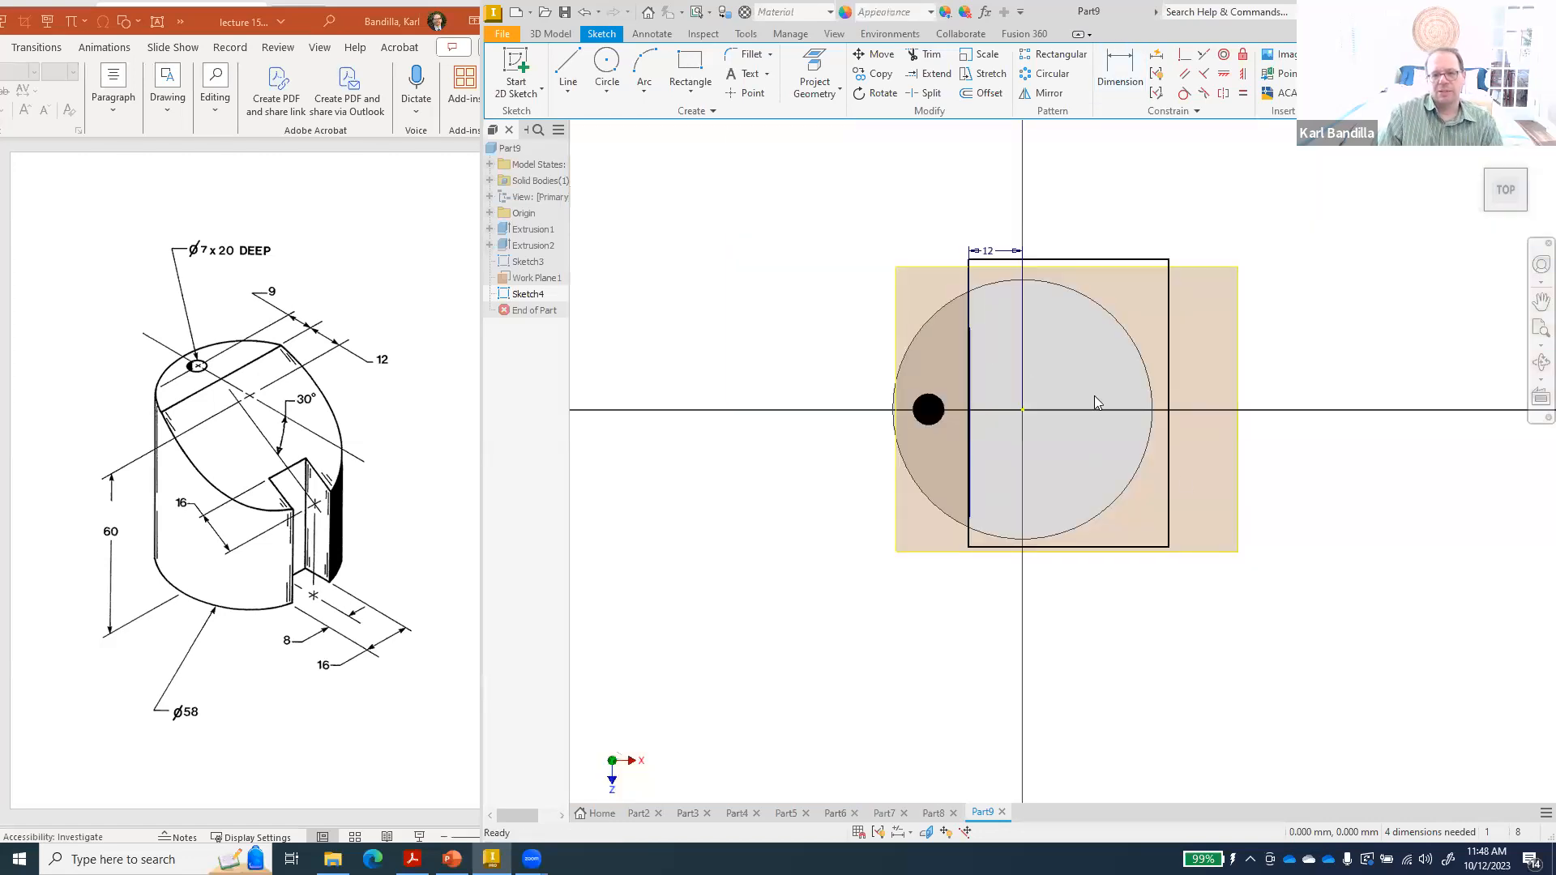
pyautogui.scroll(-3, 1170, 573)
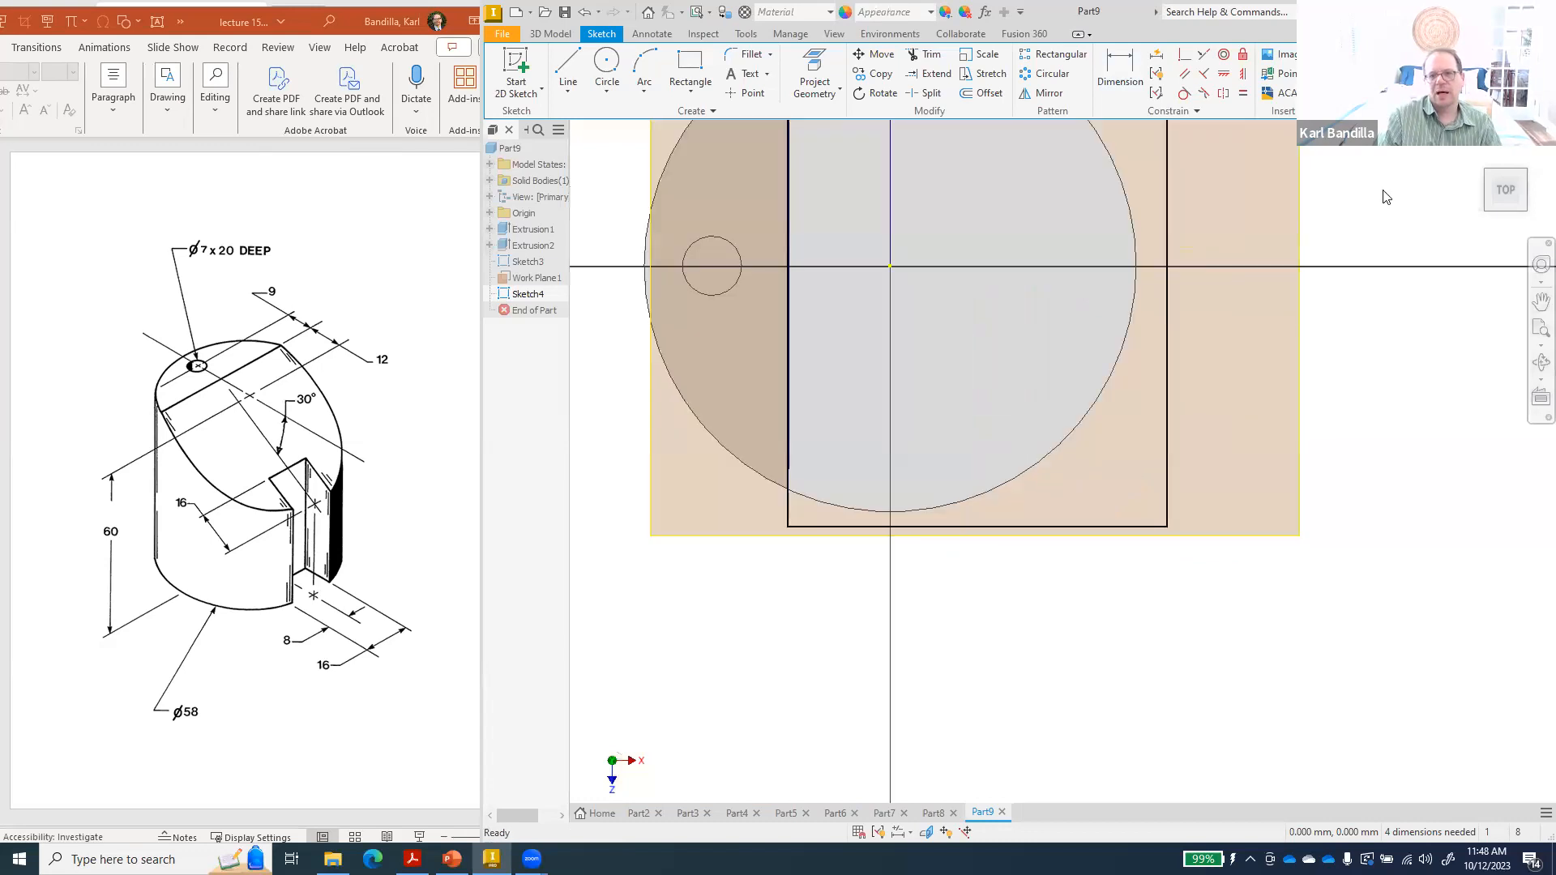
pyautogui.click(1540, 301)
pyautogui.moveTo(1407, 291); pyautogui.dragTo(1419, 415)
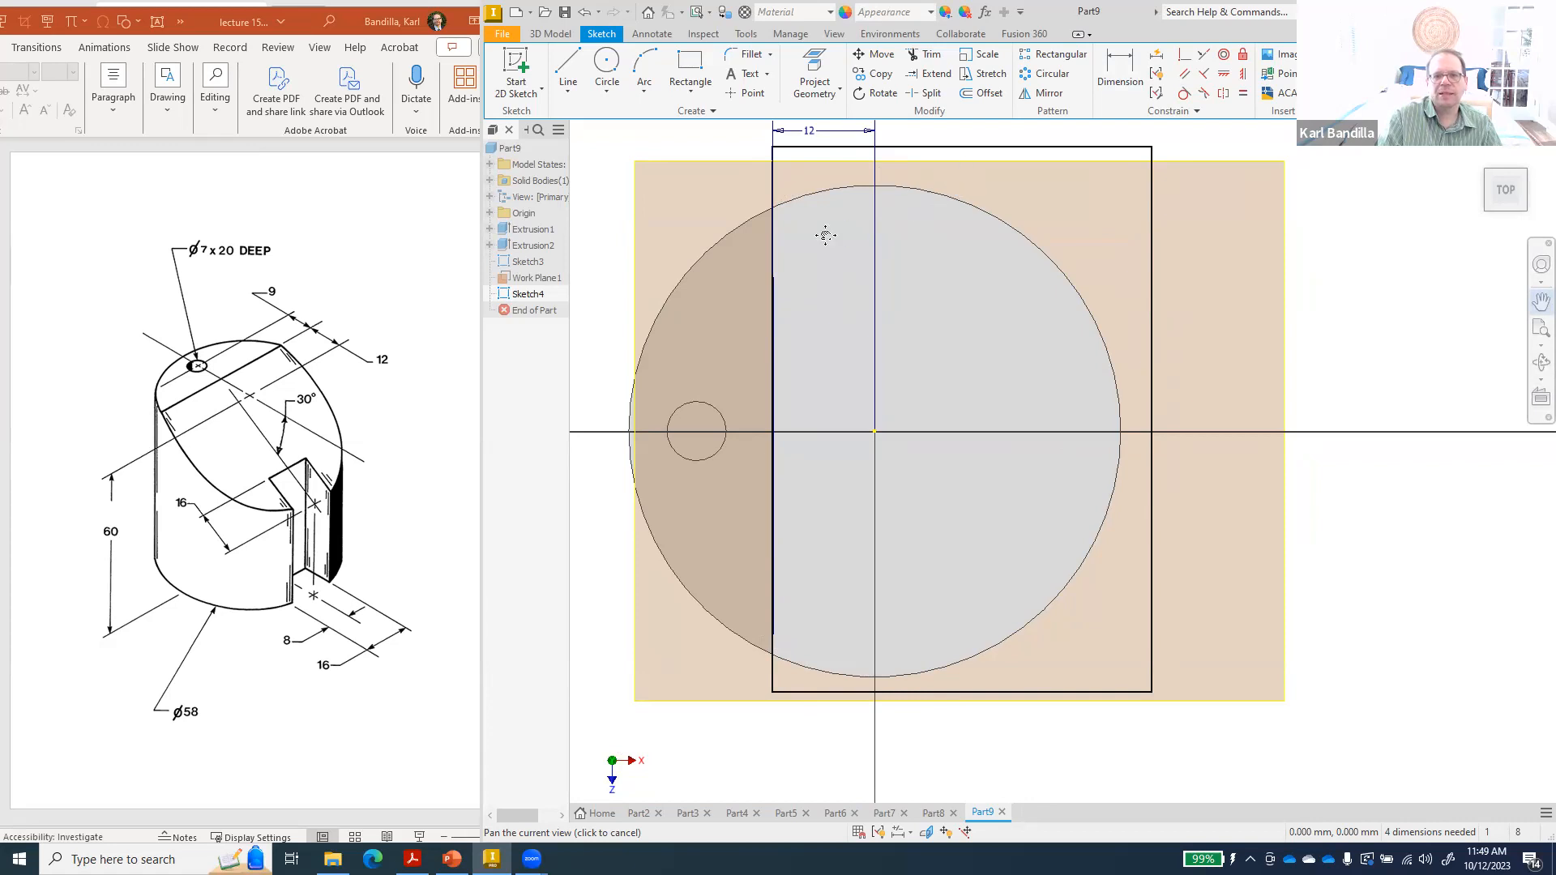
pyautogui.press('Escape')
pyautogui.click(569, 74)
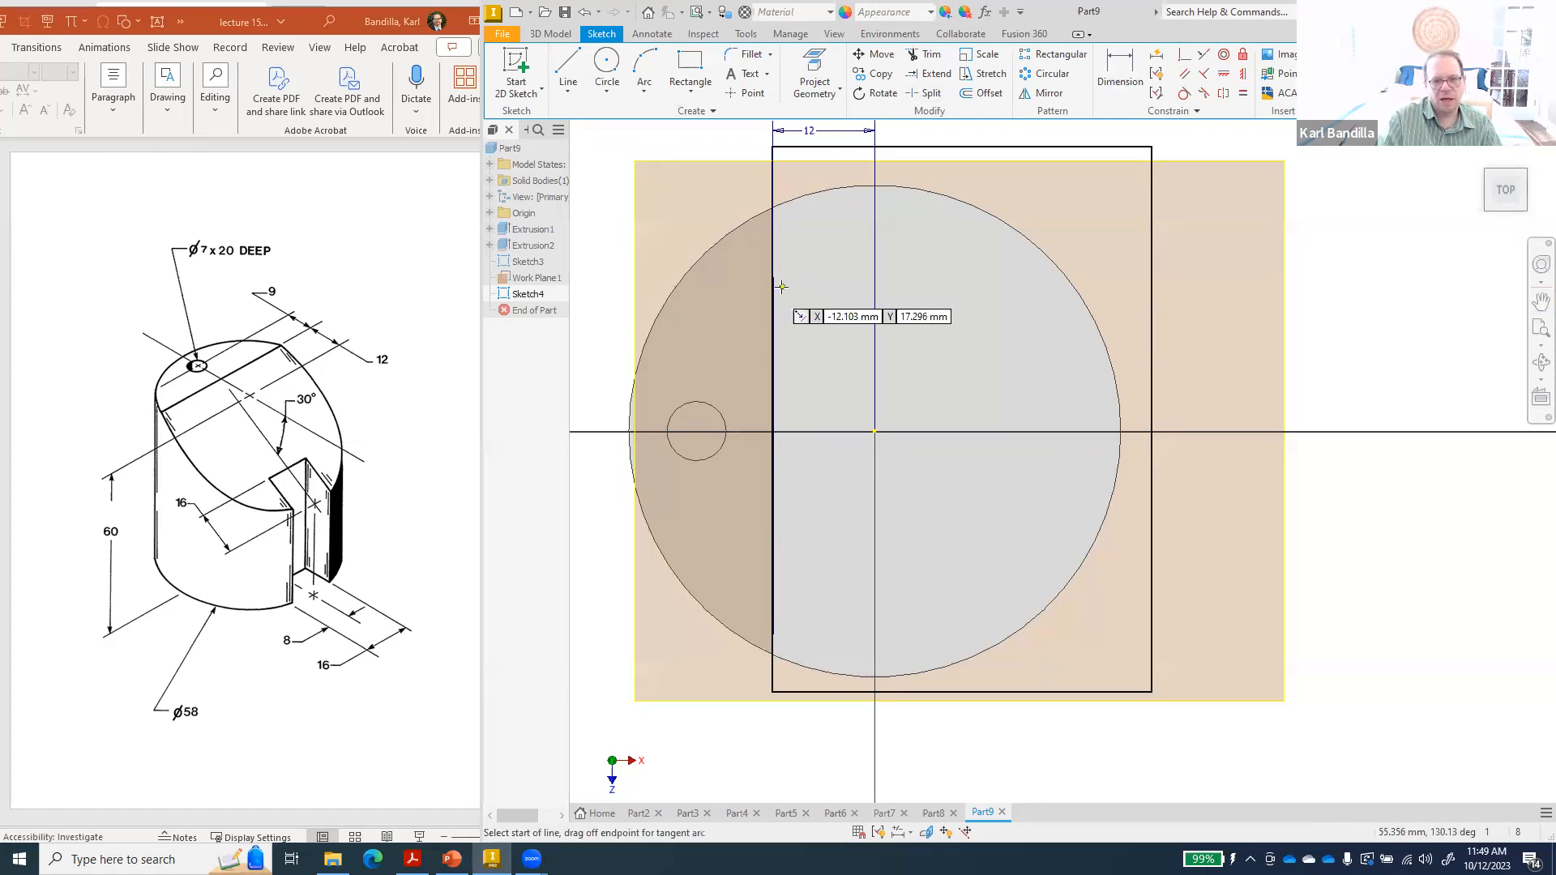
pyautogui.scroll(5, 773, 275)
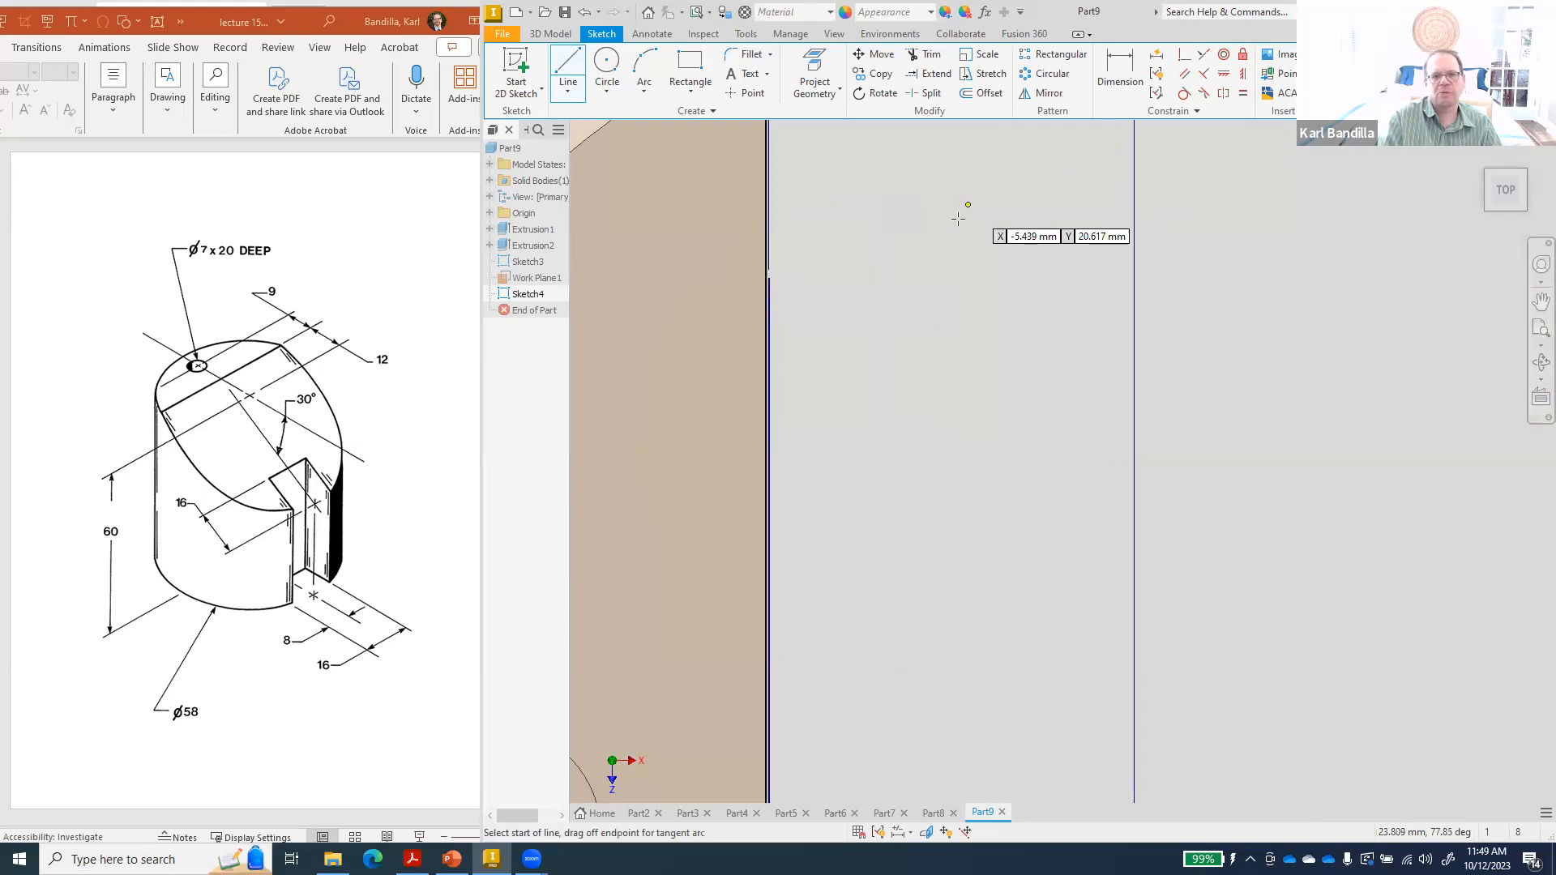
pyautogui.scroll(-3, 942, 244)
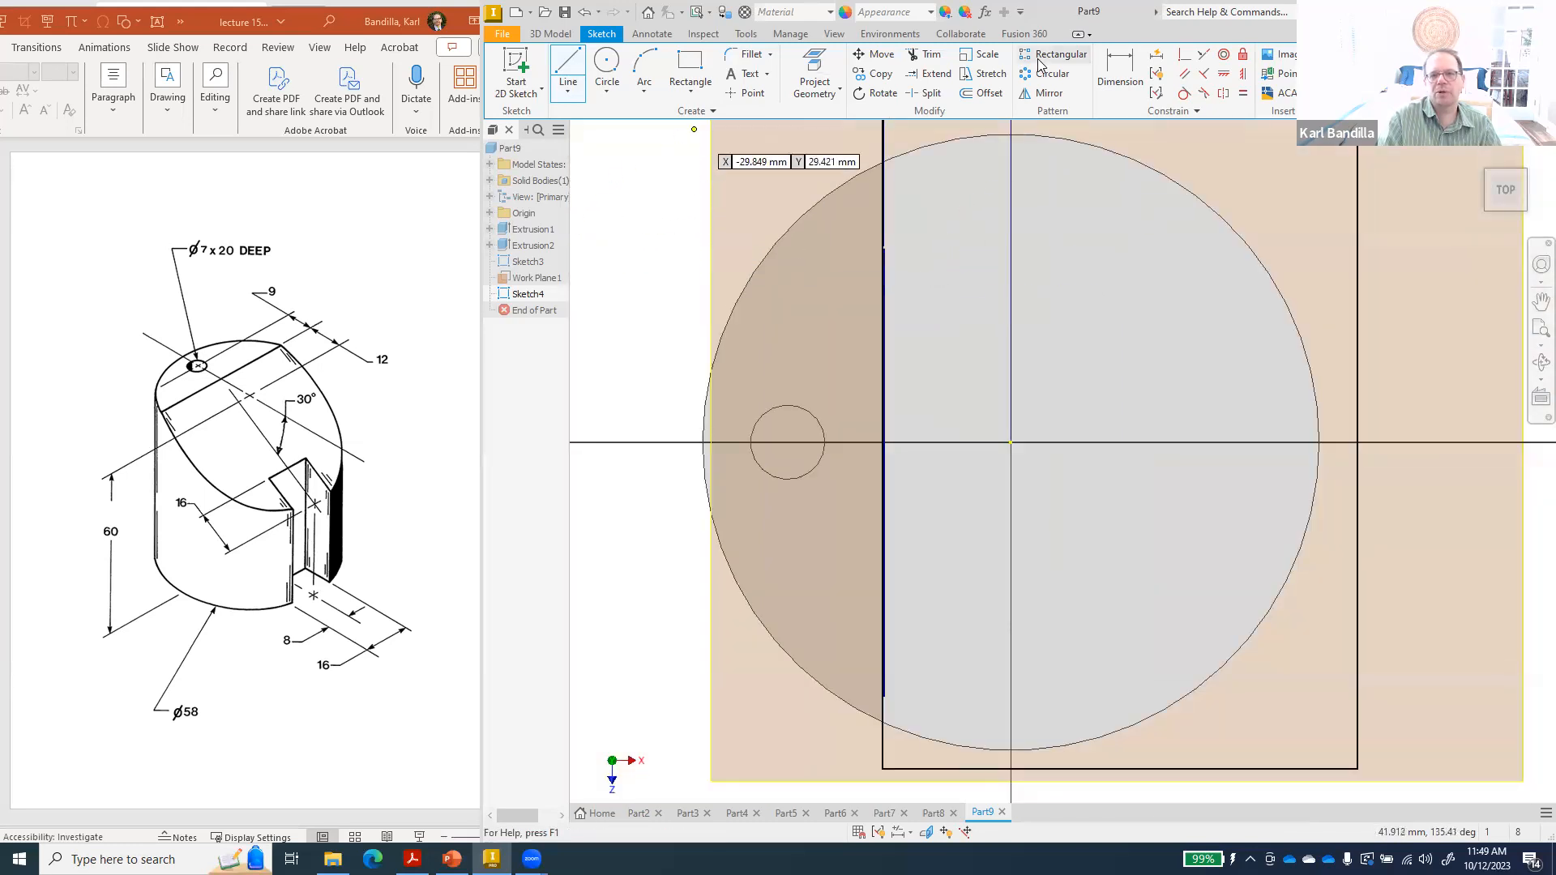
pyautogui.scroll(-2, 1016, 243)
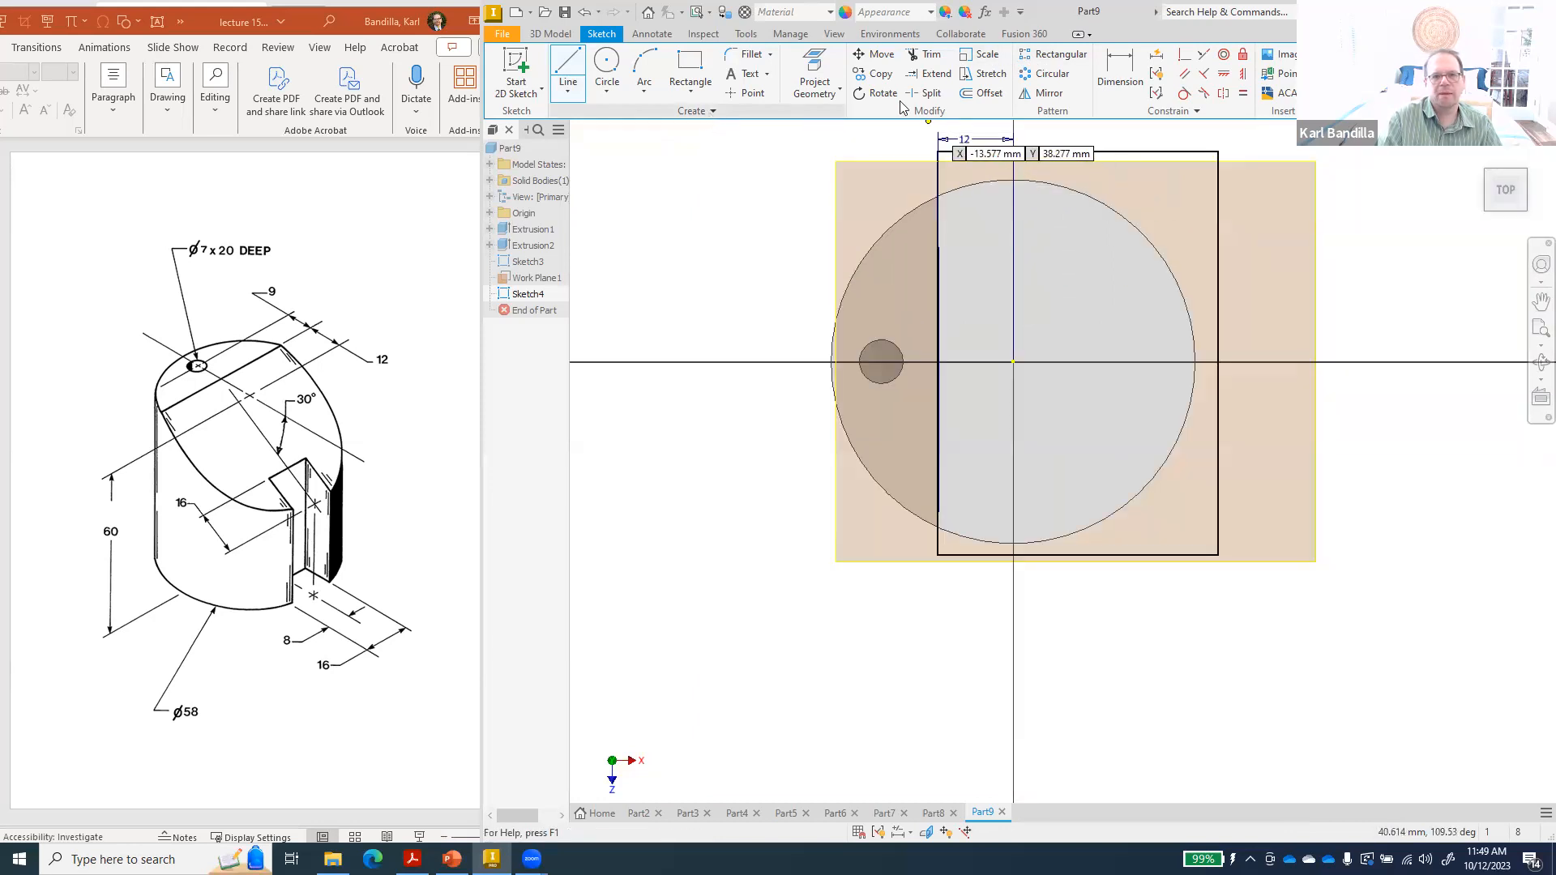
# - Move all four rectangle sides about 37.6 mm horizontally away from the 12 mm line, using the corner on that line as base point
pyautogui.click(876, 54)
pyautogui.click(939, 175)
pyautogui.click(1072, 152)
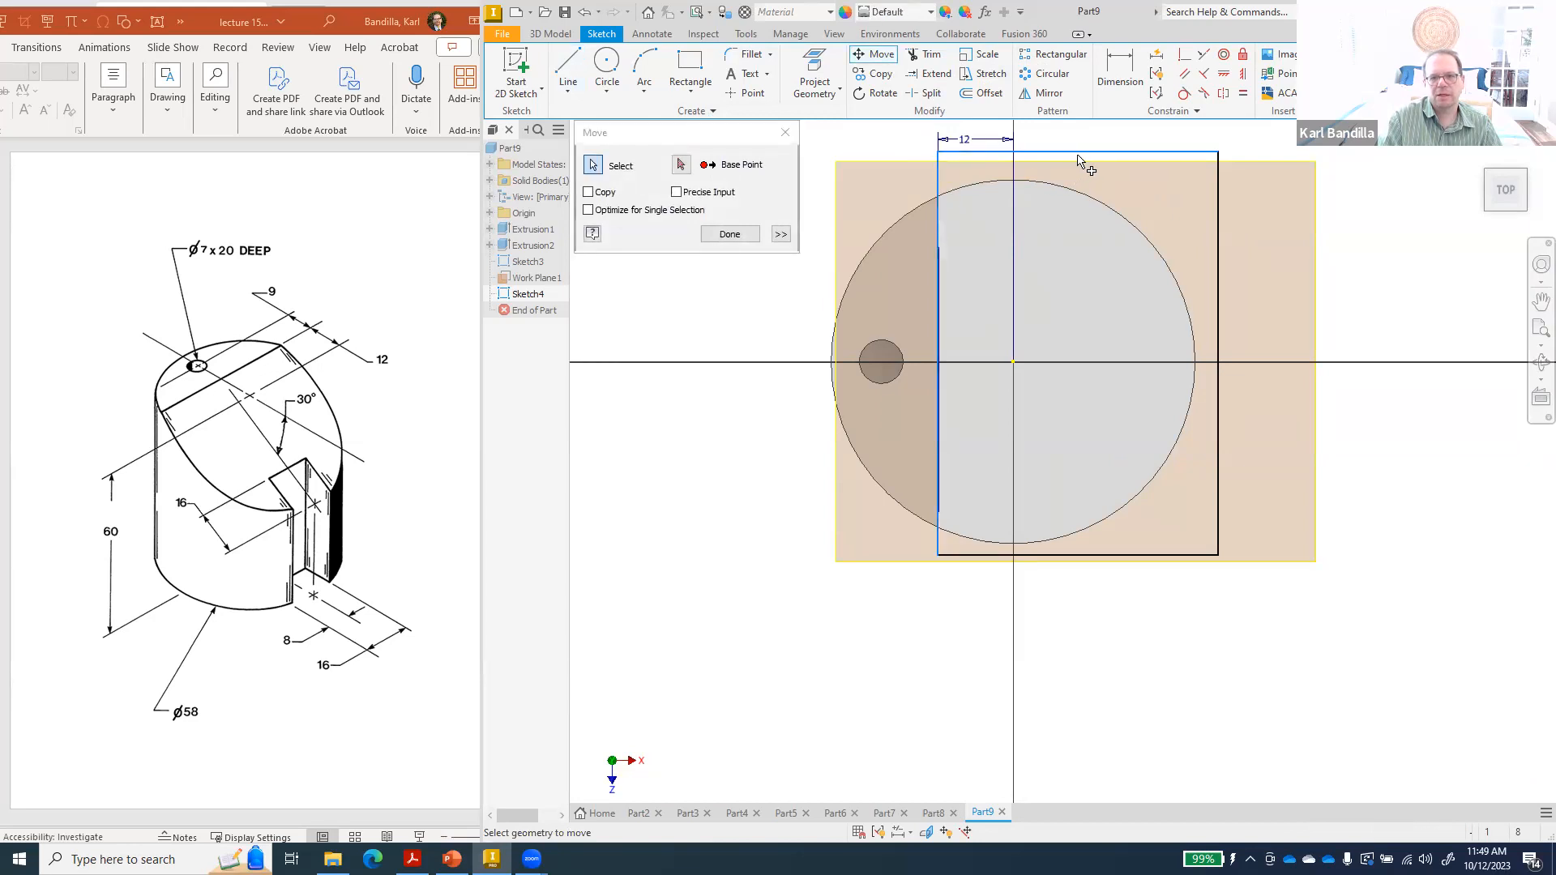
pyautogui.click(1218, 259)
pyautogui.click(1181, 556)
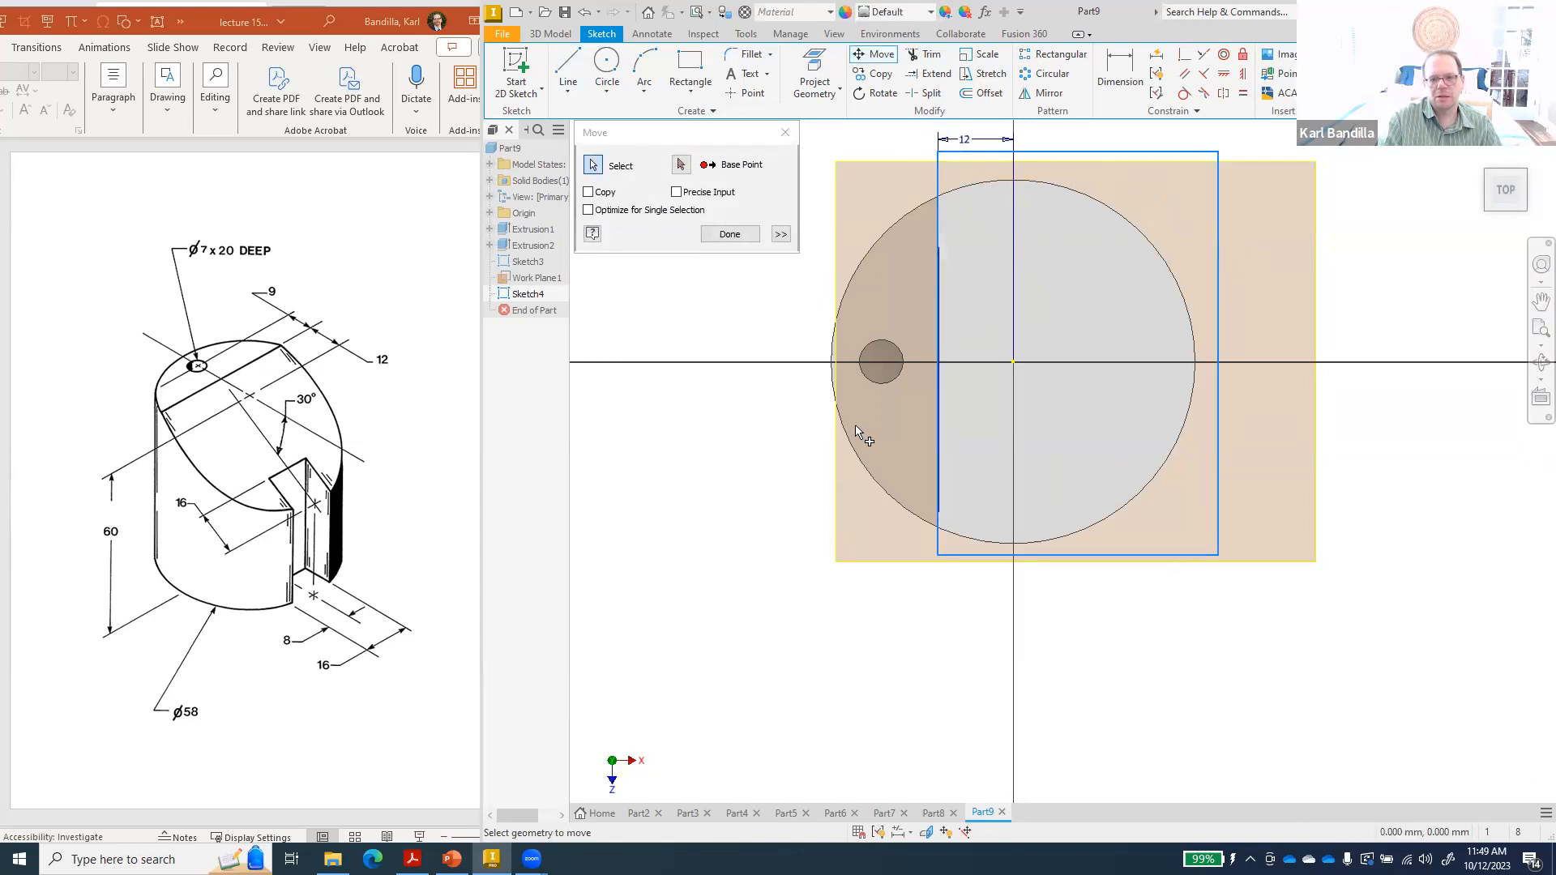
pyautogui.click(681, 165)
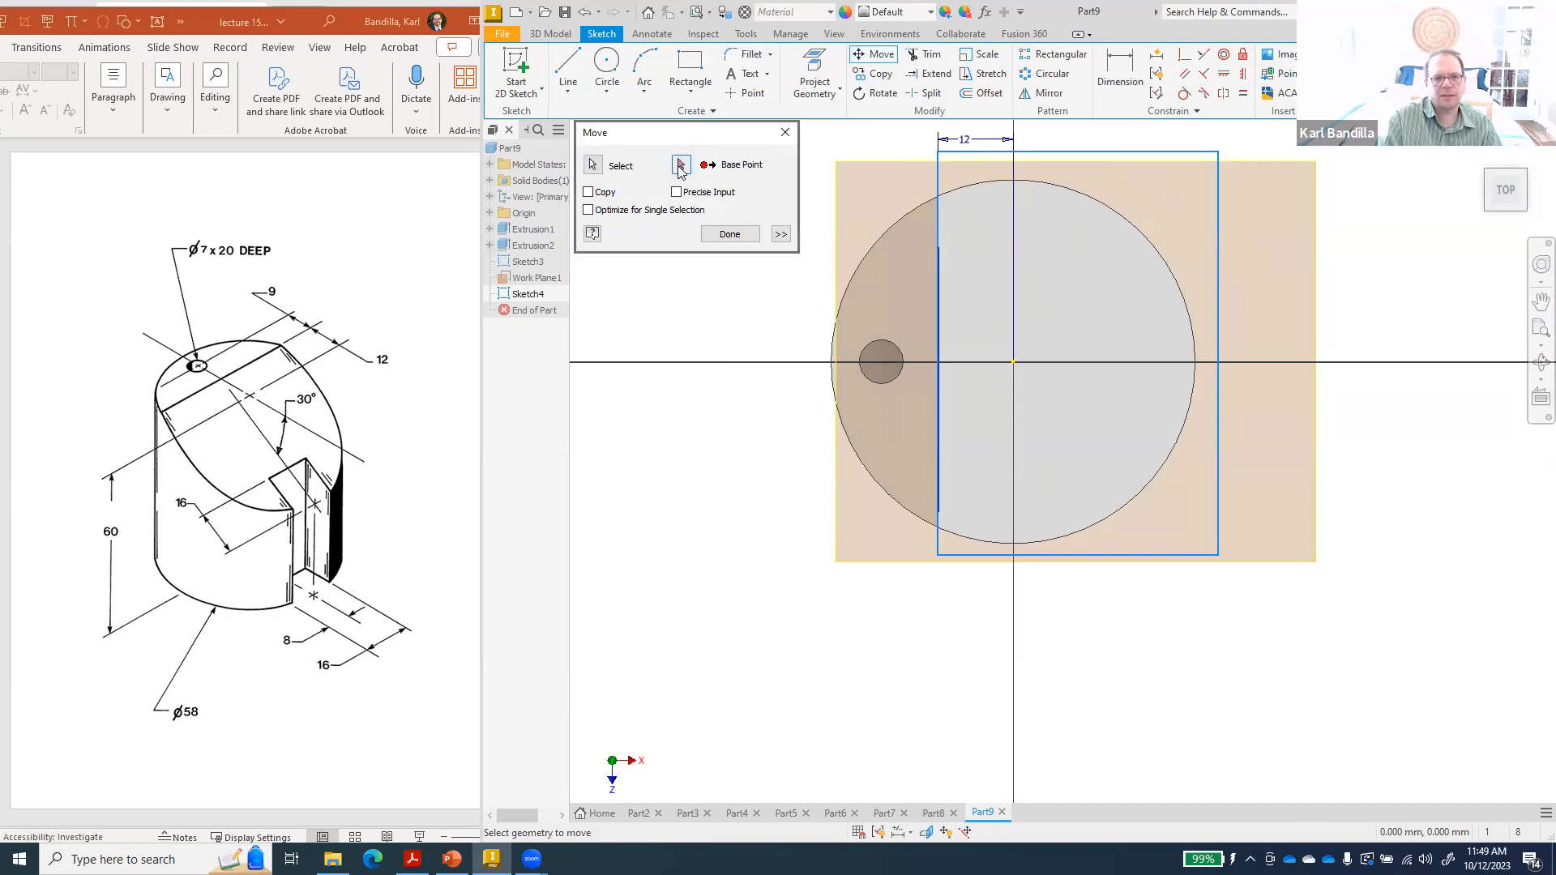
pyautogui.click(937, 554)
pyautogui.click(1174, 556)
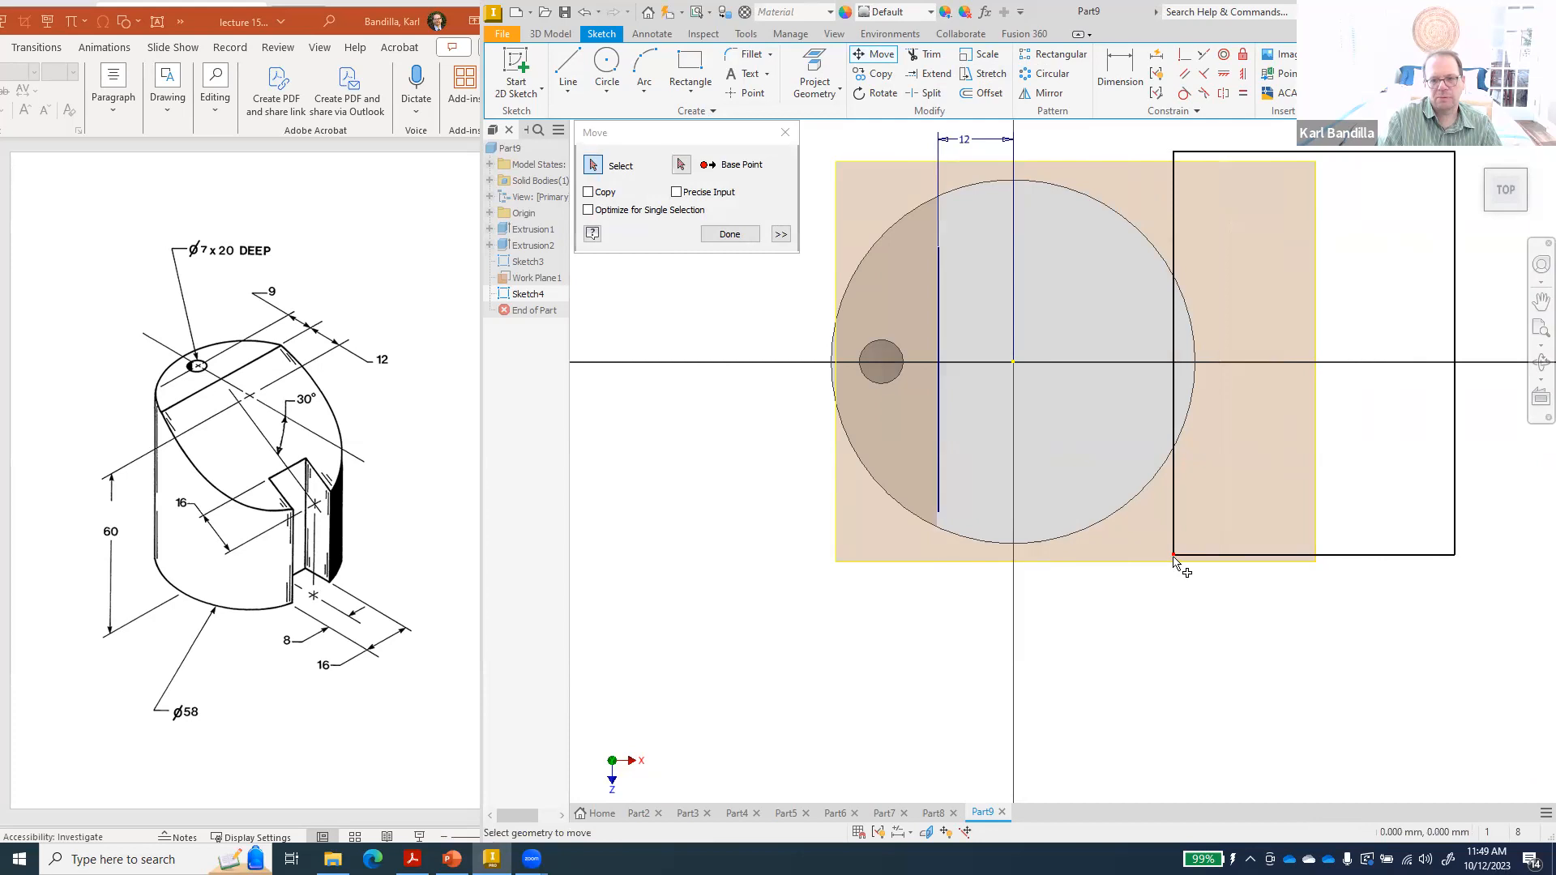
pyautogui.click(741, 234)
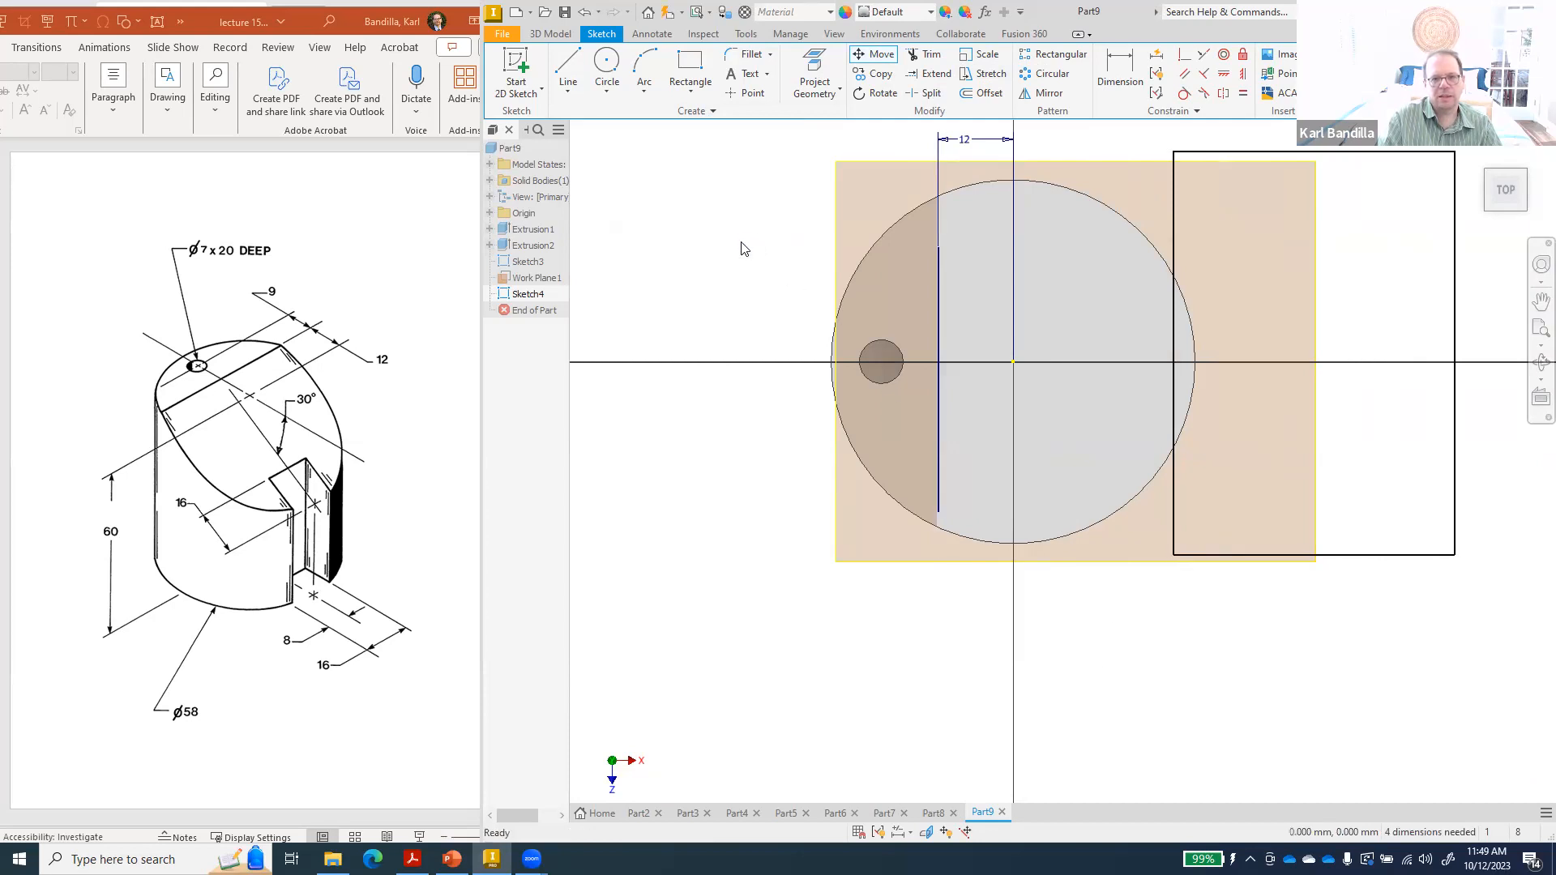
# - Project the existing line 12 mm from the cylinder's centre into the rectangle's sketch
pyautogui.scroll(3, 956, 323)
pyautogui.scroll(-2, 956, 323)
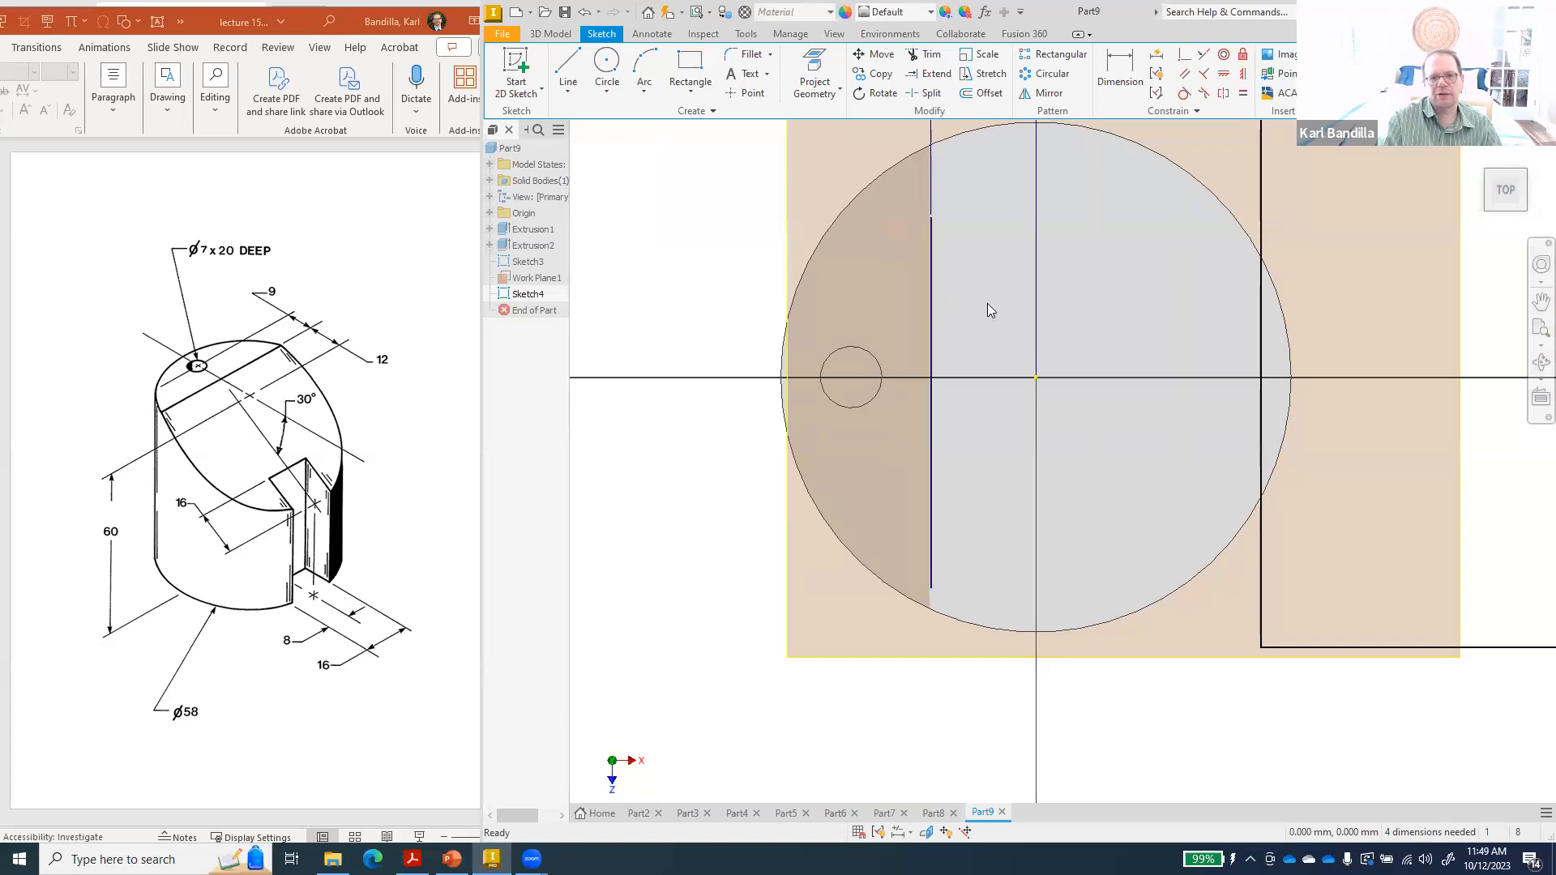
pyautogui.click(821, 69)
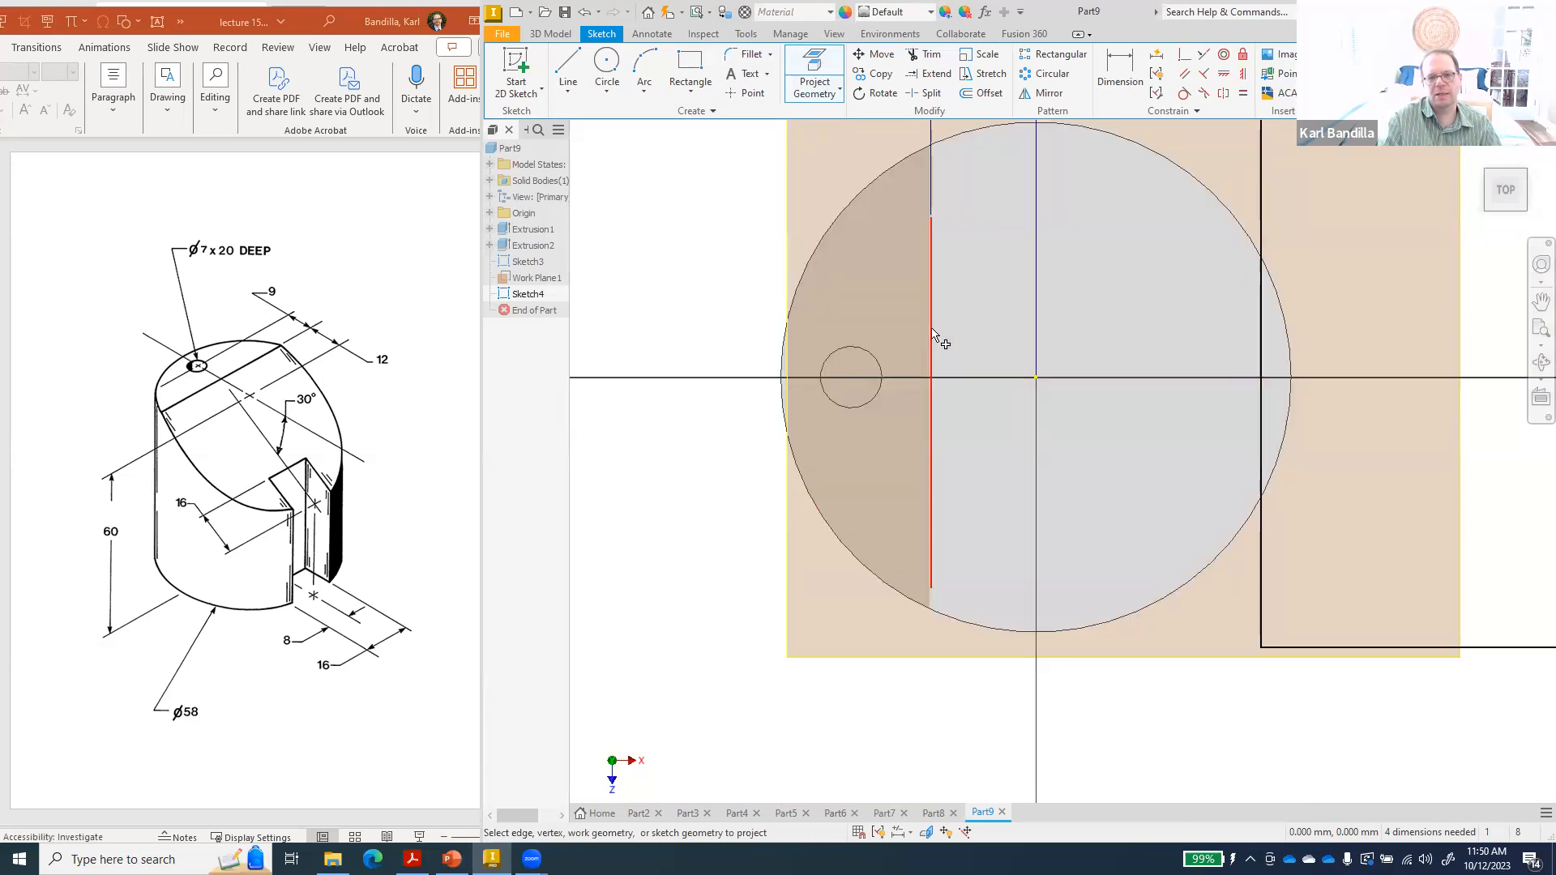
pyautogui.click(932, 337)
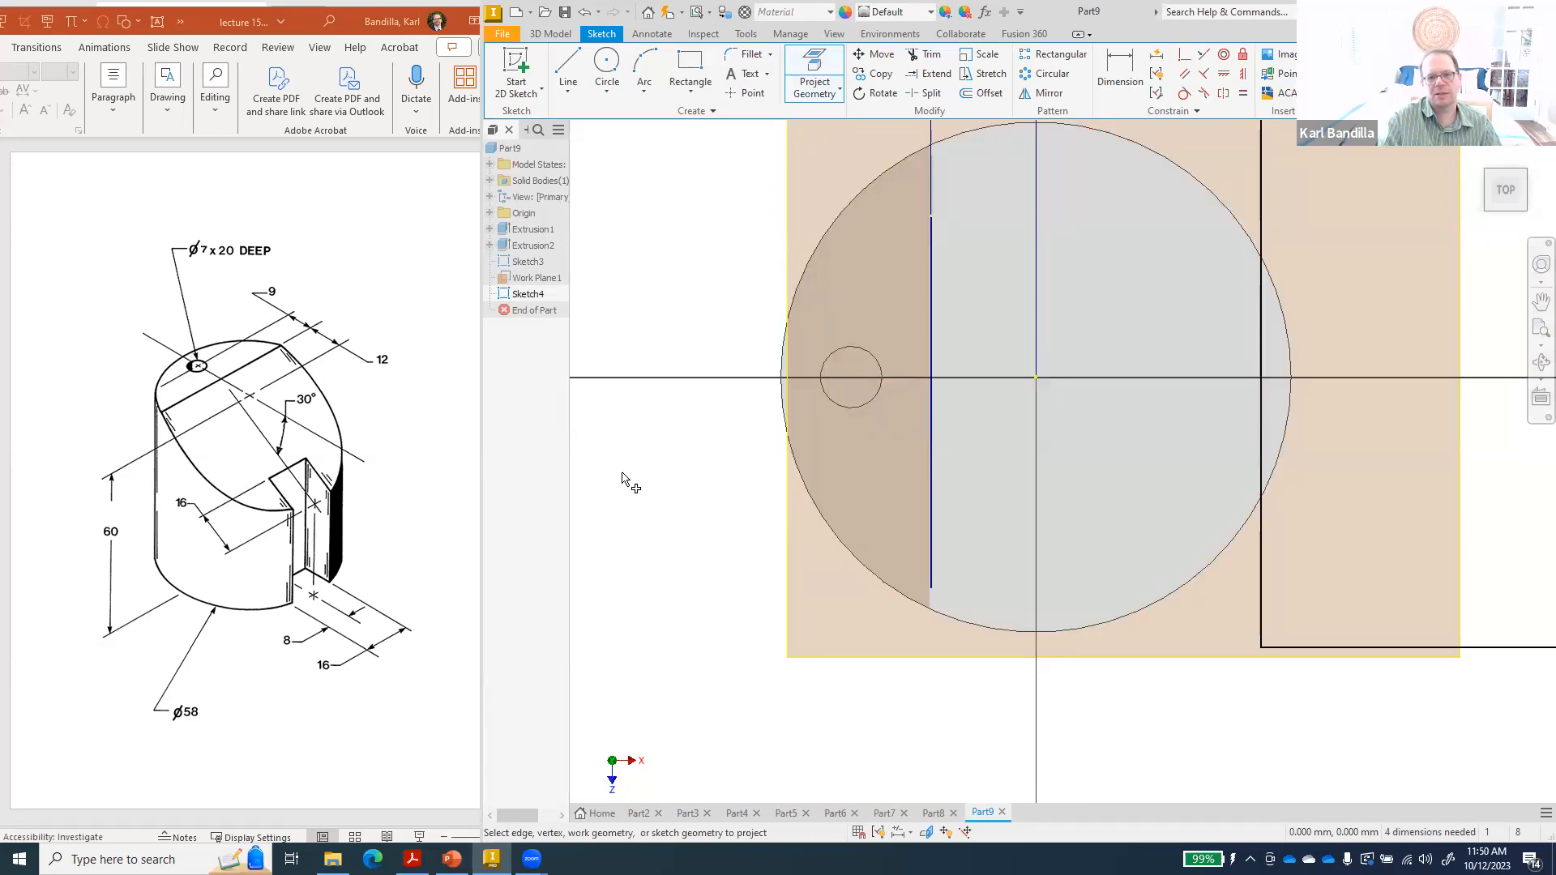
pyautogui.click(568, 69)
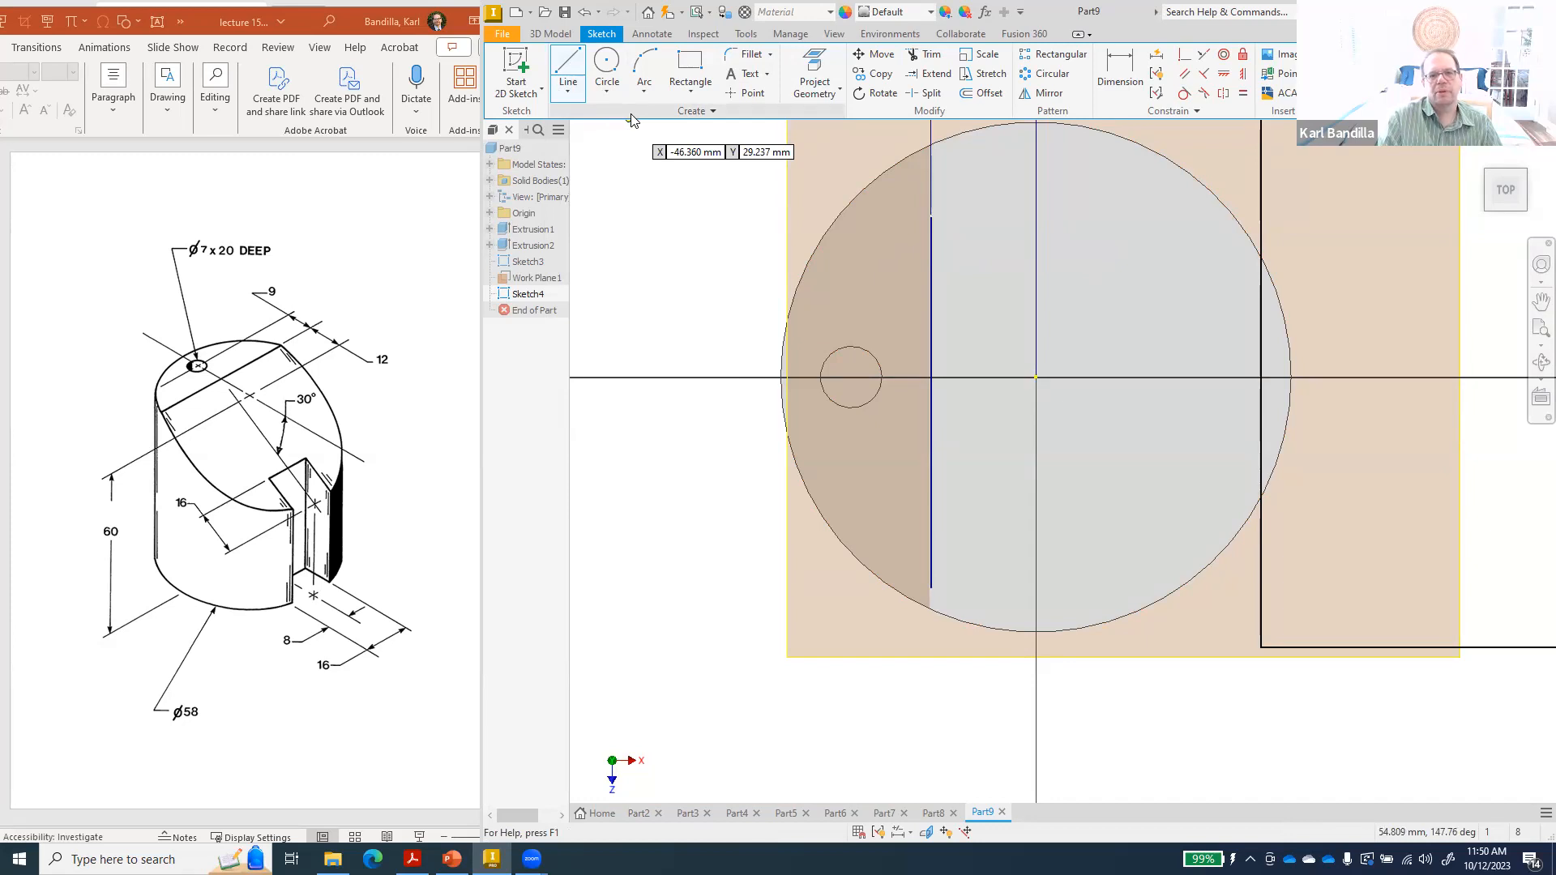
# - Dimension the rectangle's inner edge at 0 mm from the projected line, and finish the sketch
pyautogui.click(1120, 69)
pyautogui.click(1262, 191)
pyautogui.click(930, 302)
pyautogui.click(1094, 266)
pyautogui.write('0')
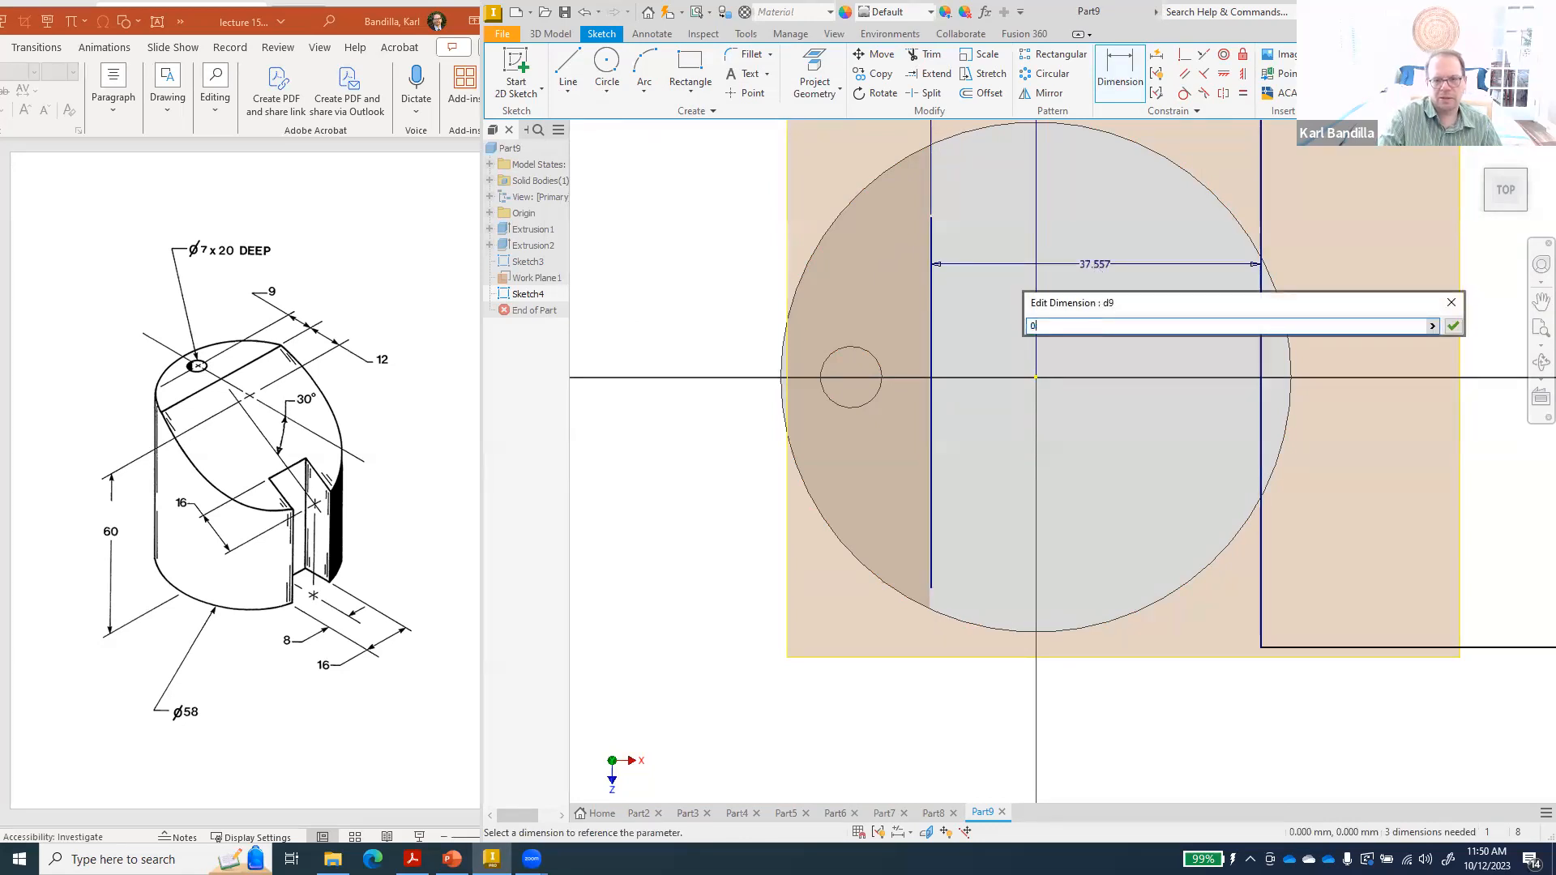
pyautogui.press('Return')
pyautogui.keyDown('shift'); pyautogui.moveTo(1094, 264); pyautogui.dragTo(1085, 243, button='middle'); pyautogui.keyUp('shift')
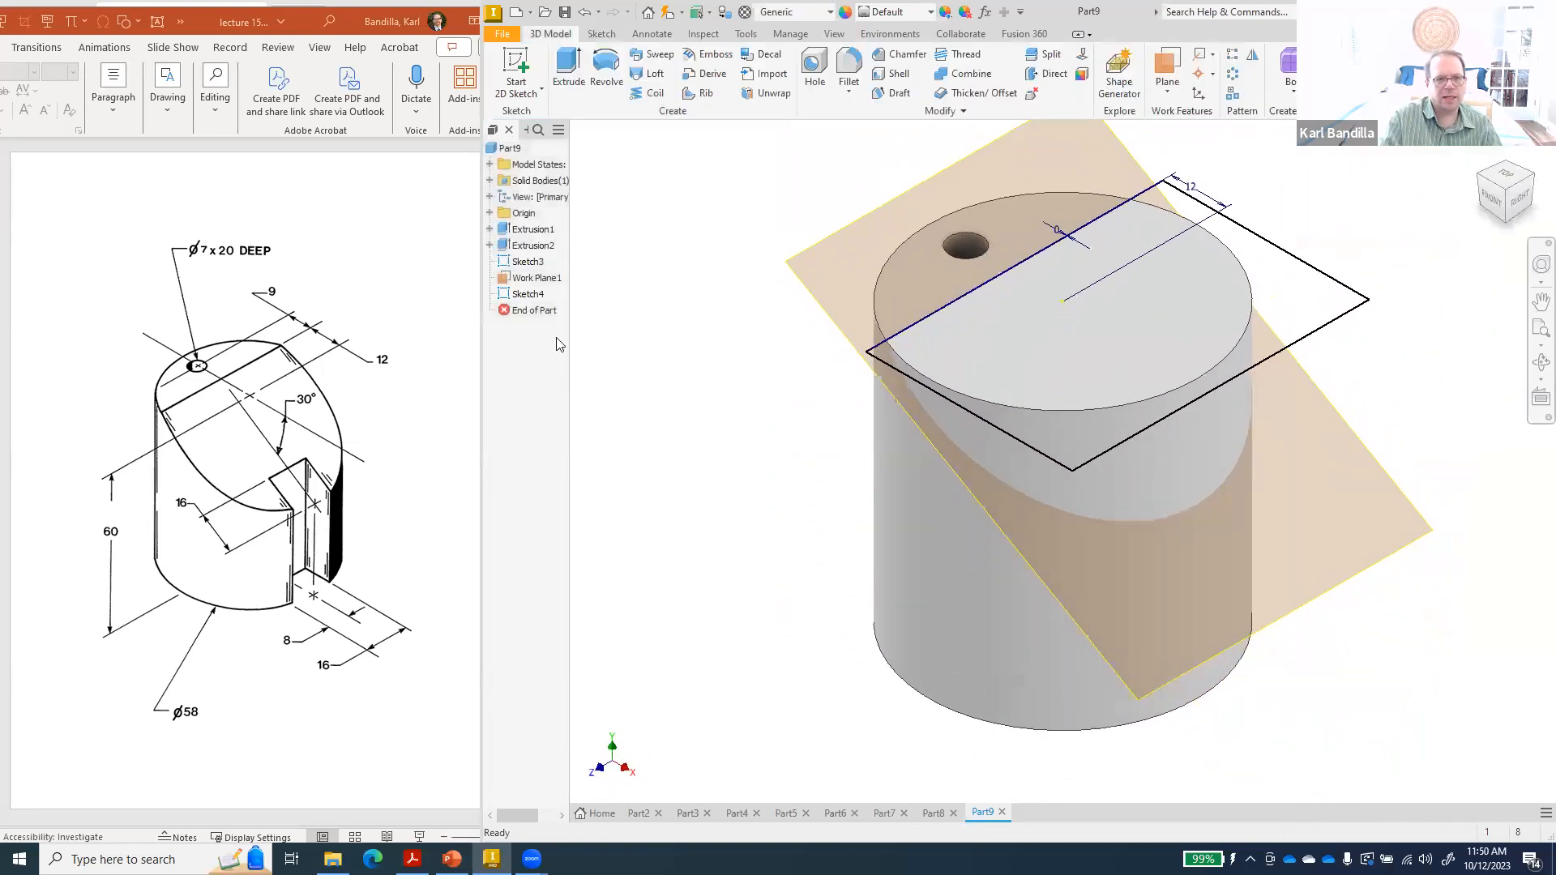
# - Extrude the rectangle downward as a cut ending at the angled work plane
pyautogui.click(569, 75)
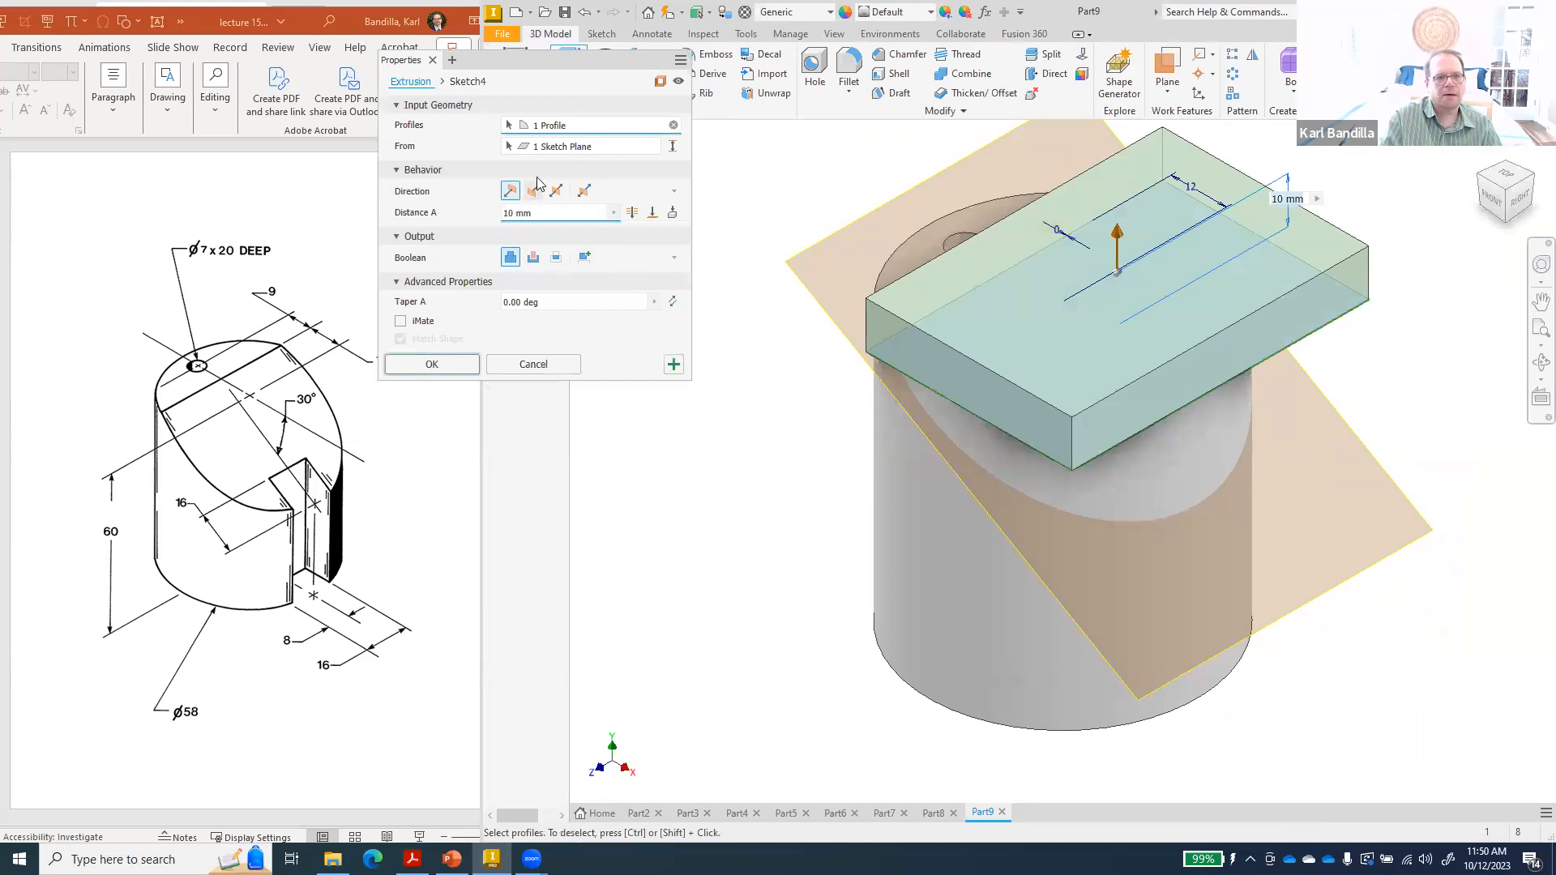
pyautogui.click(652, 213)
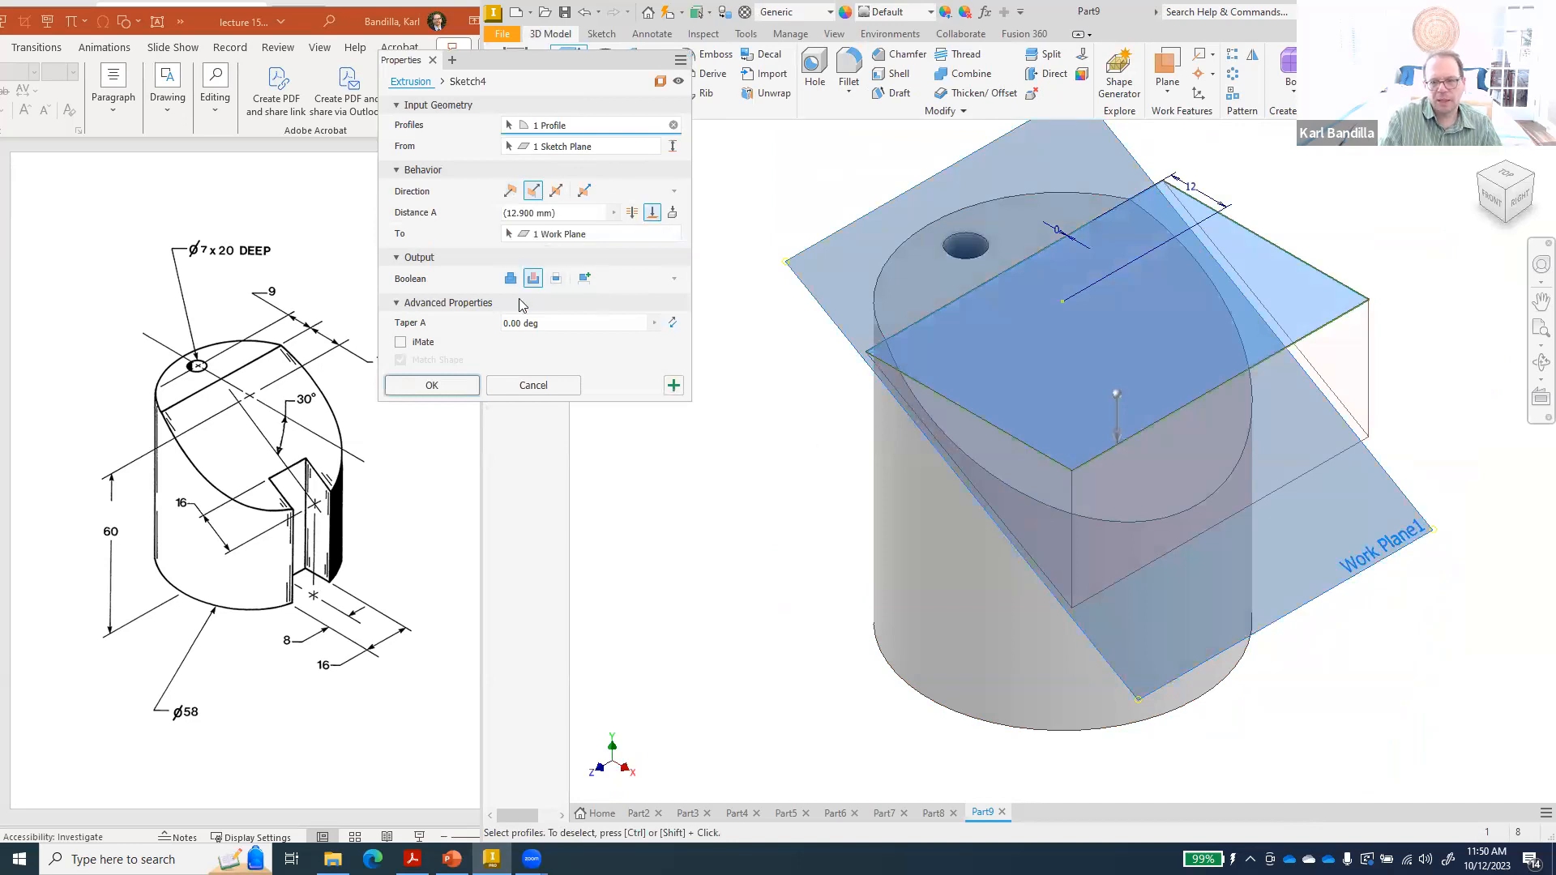
pyautogui.click(440, 386)
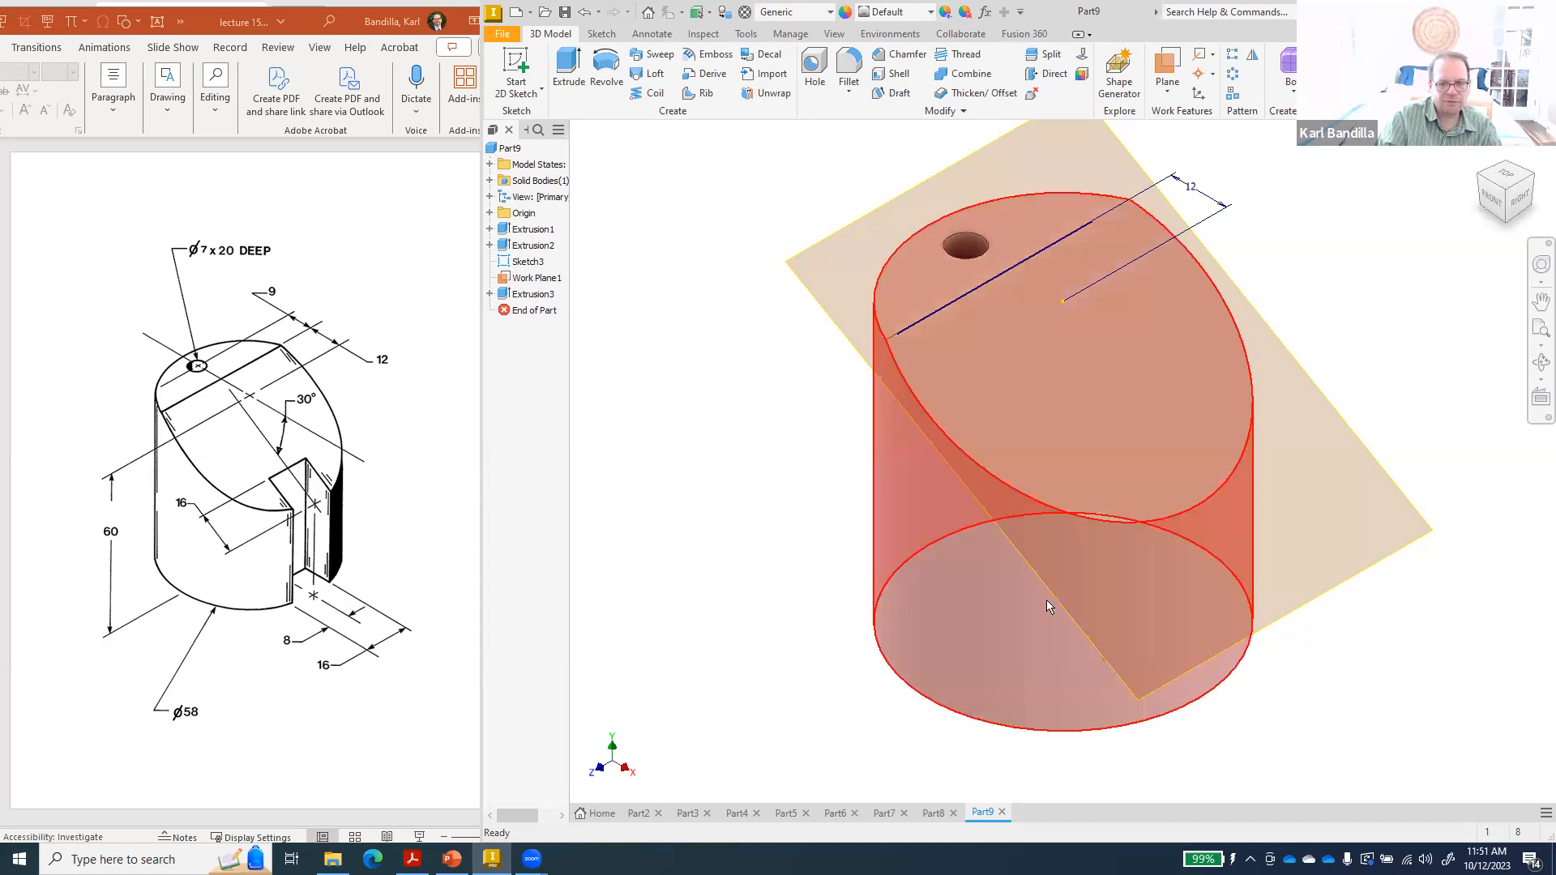
# - Start a new sketch on the angled work plane and project the curved edge of the sloped face into it
pyautogui.rightClick(1404, 563)
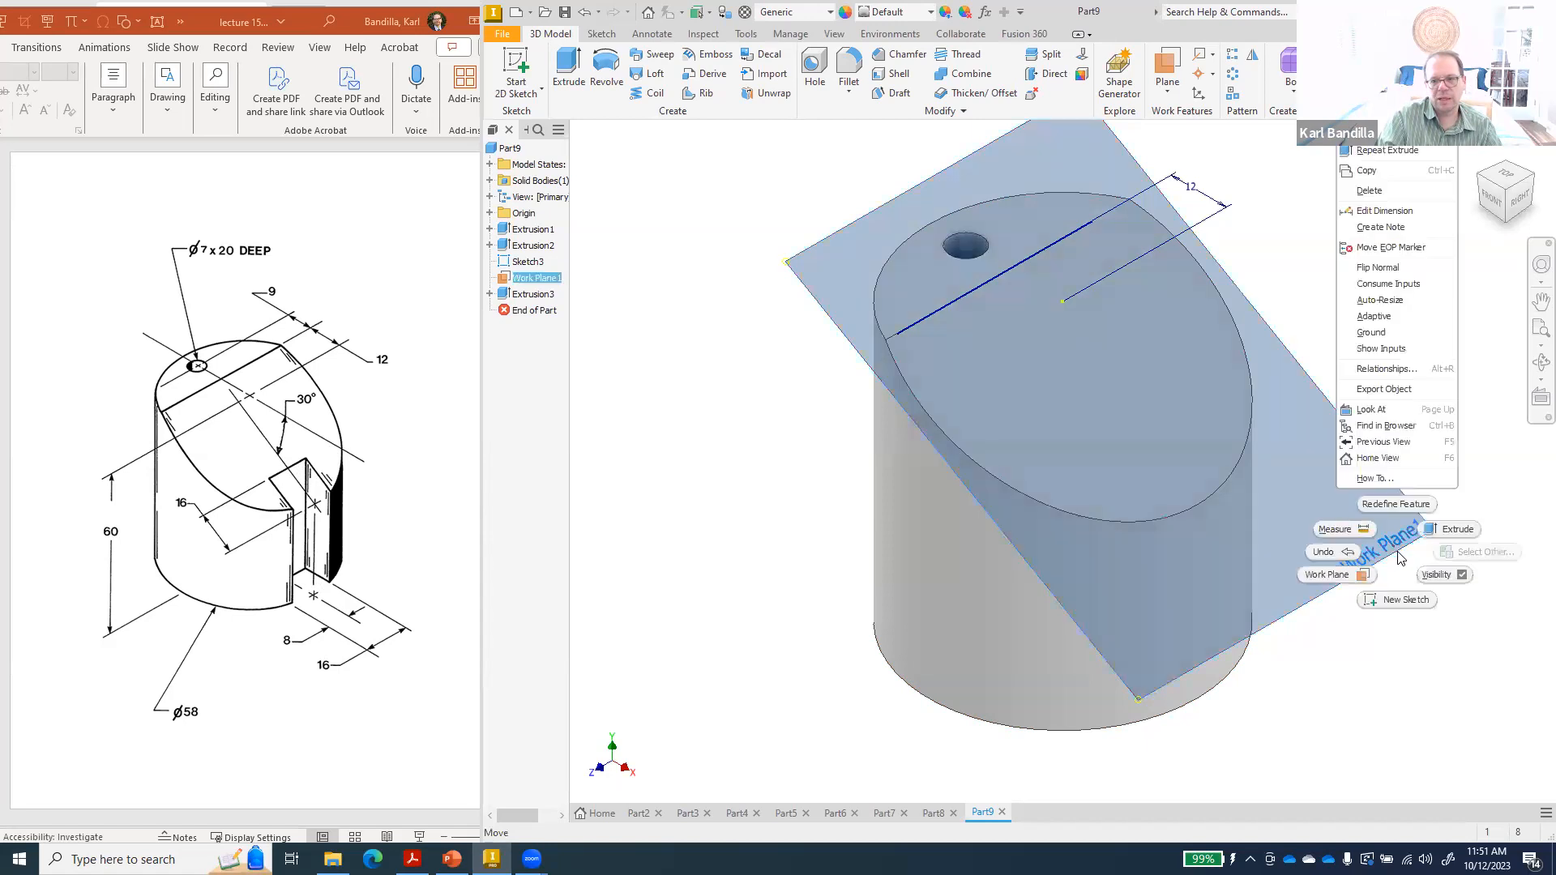
pyautogui.click(1409, 602)
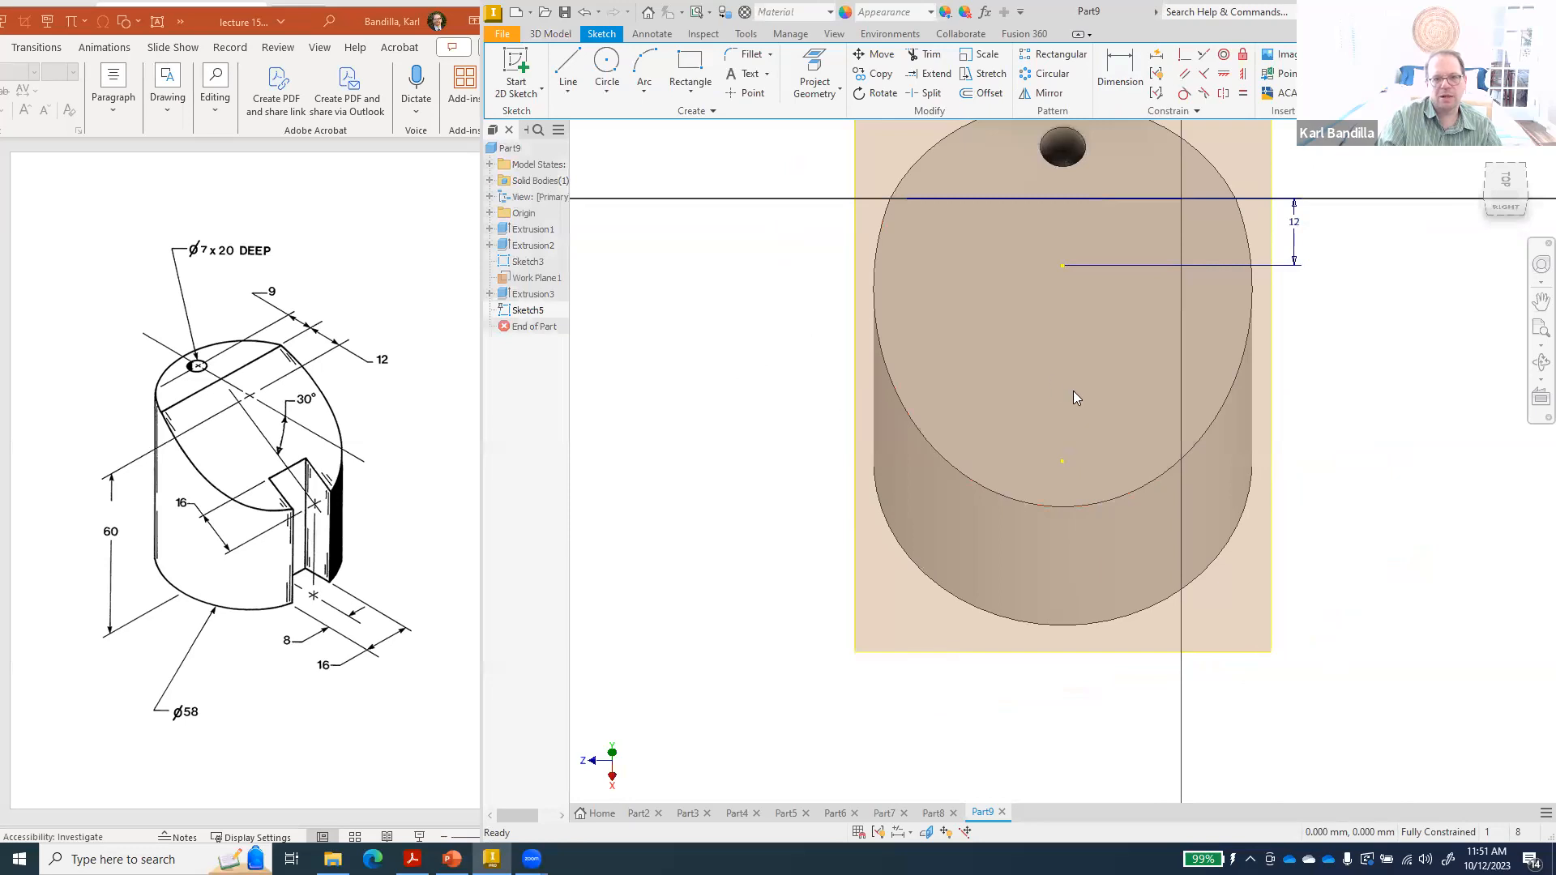
pyautogui.click(814, 65)
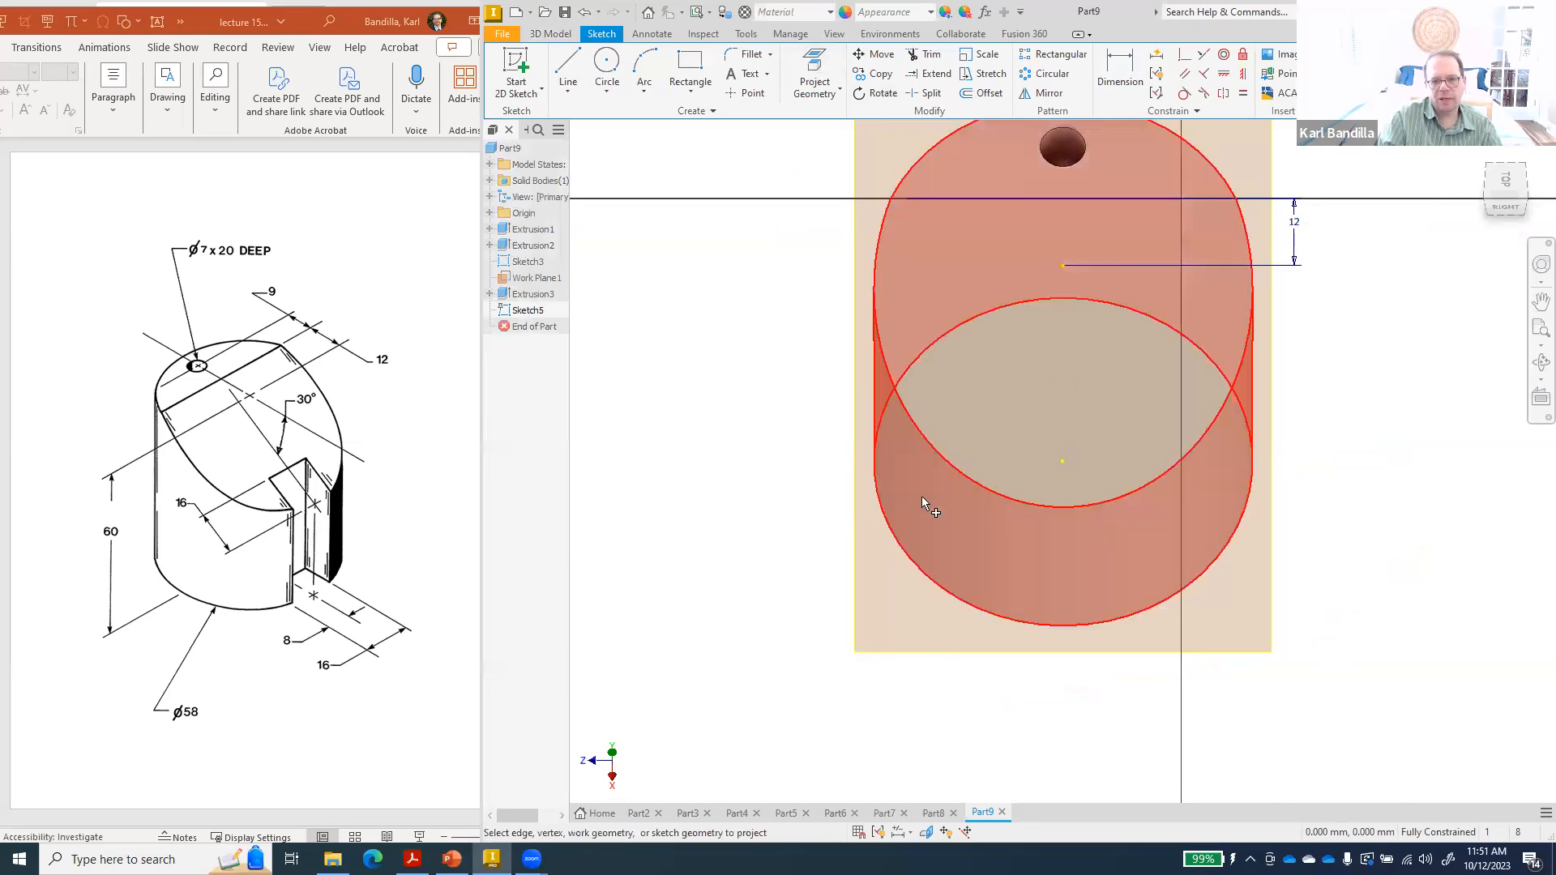
pyautogui.click(1057, 509)
# - Sketch a line about 21.5 mm long across the sloped face, parallel to its straight upper edge, between the cylinder's centre and the curved edge
pyautogui.click(1482, 154)
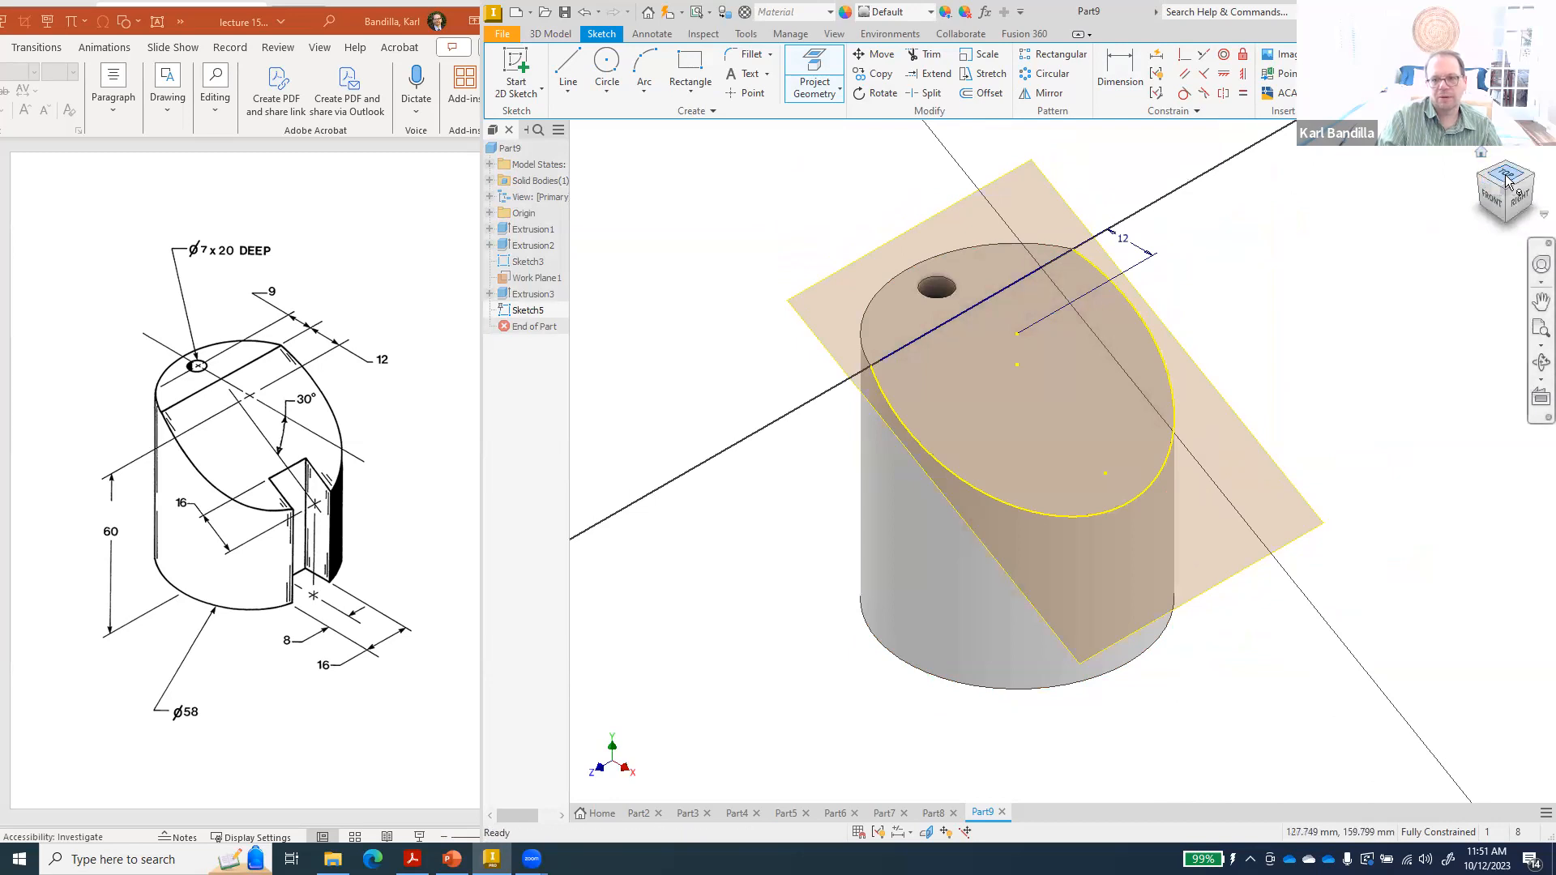
pyautogui.click(1504, 173)
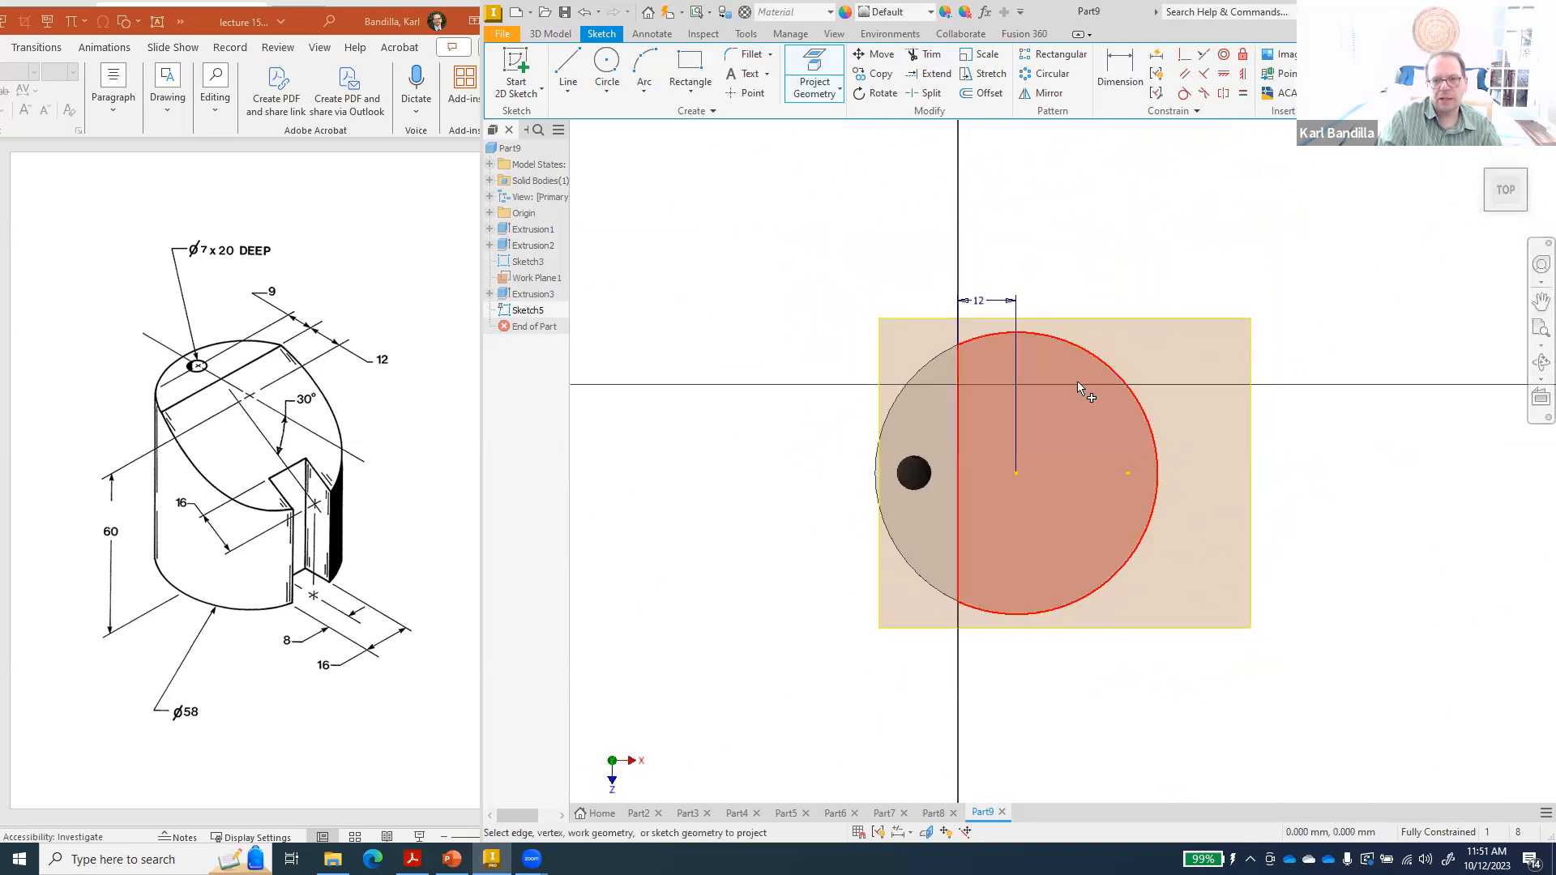
pyautogui.click(566, 68)
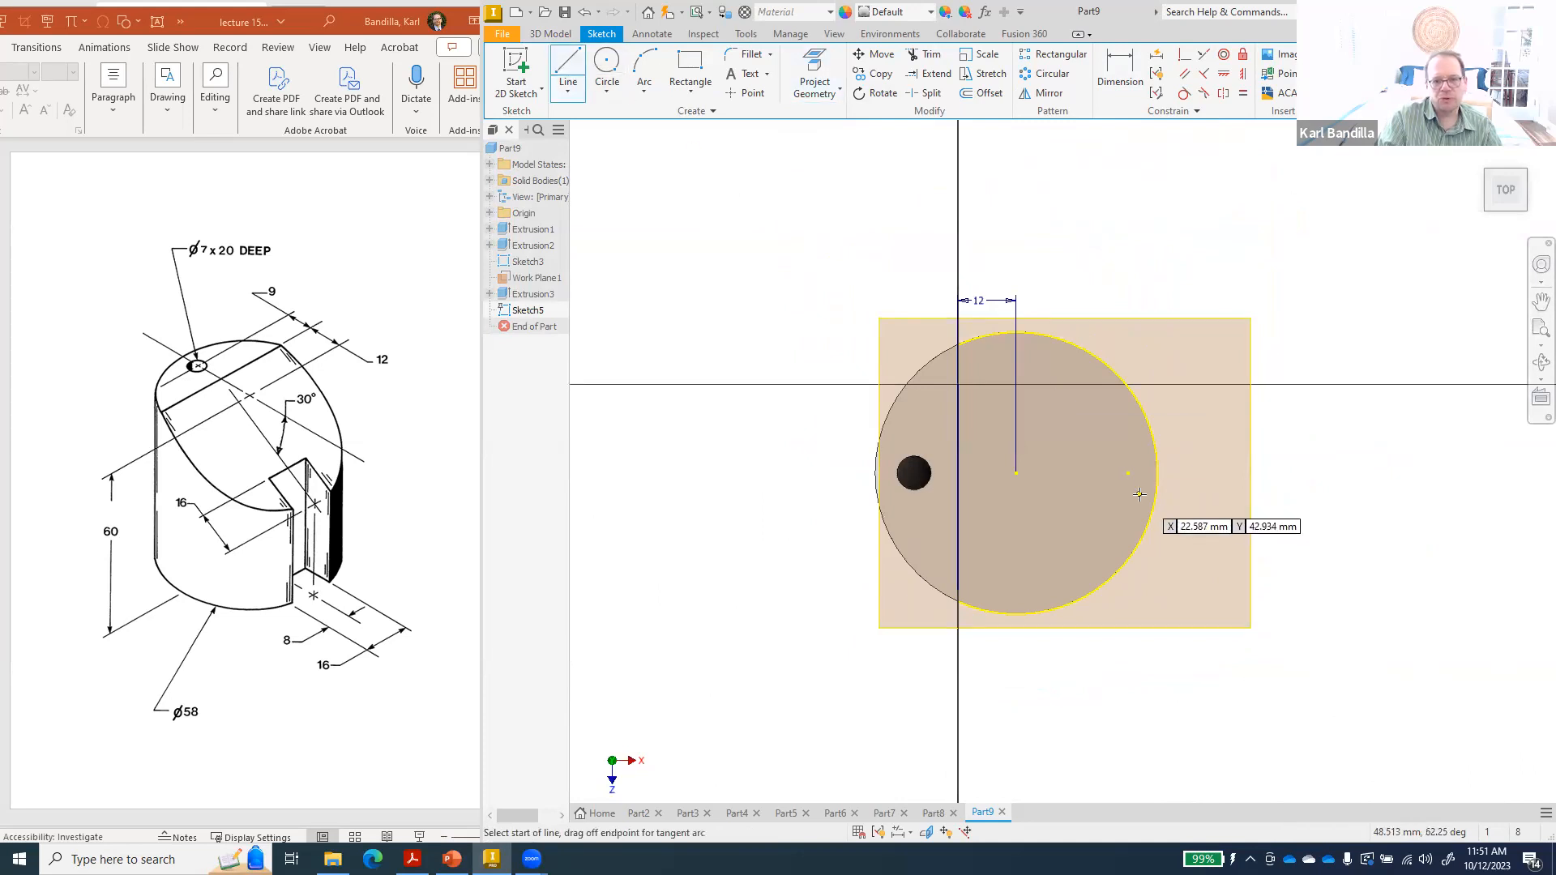
pyautogui.click(1087, 433)
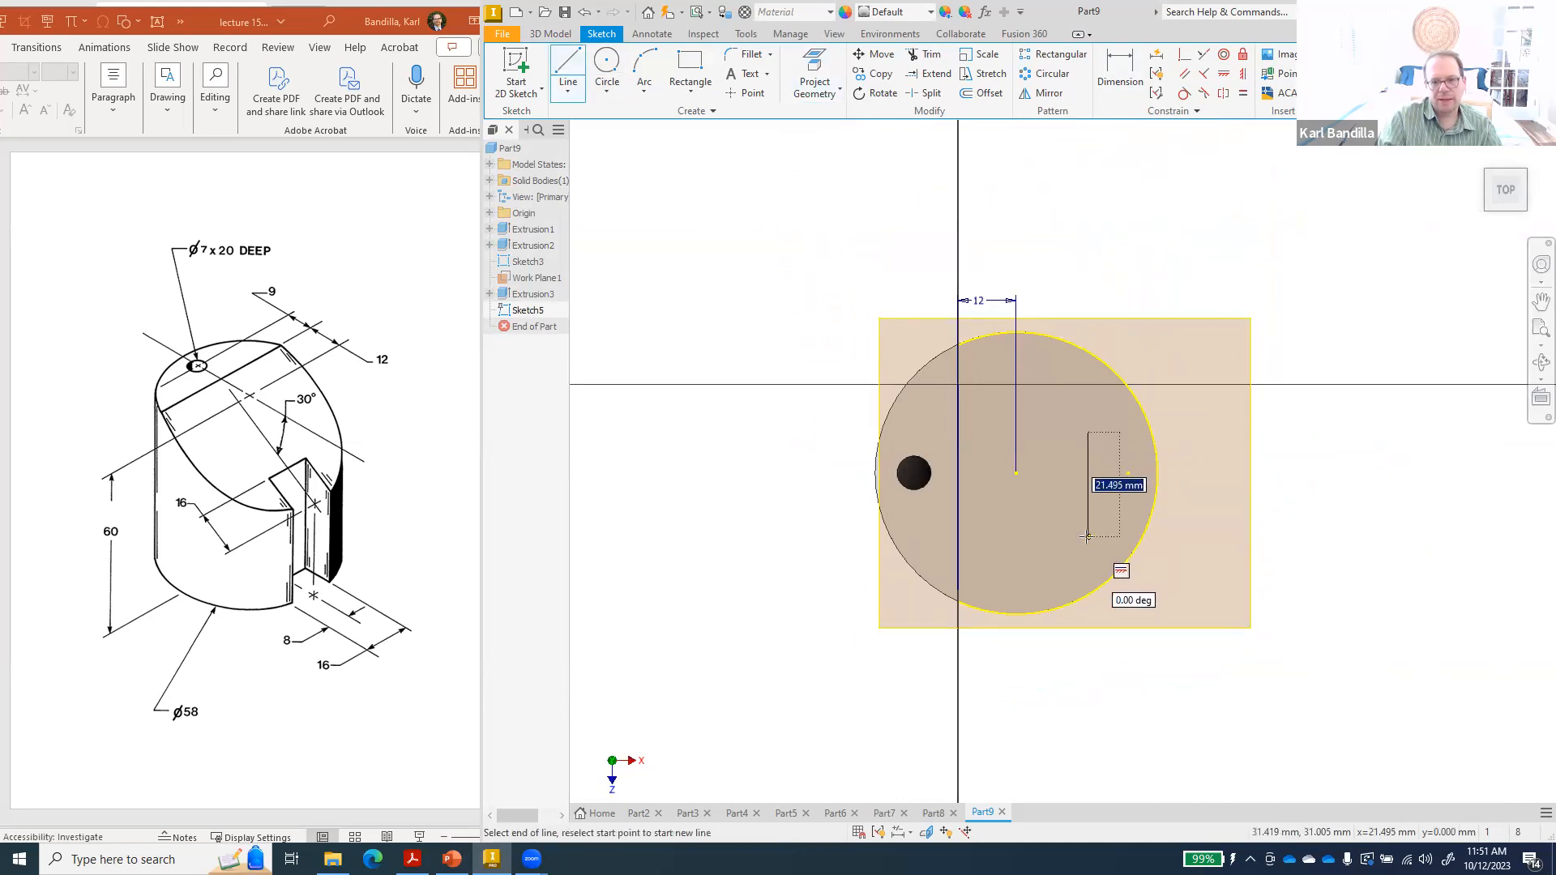
pyautogui.click(1087, 535)
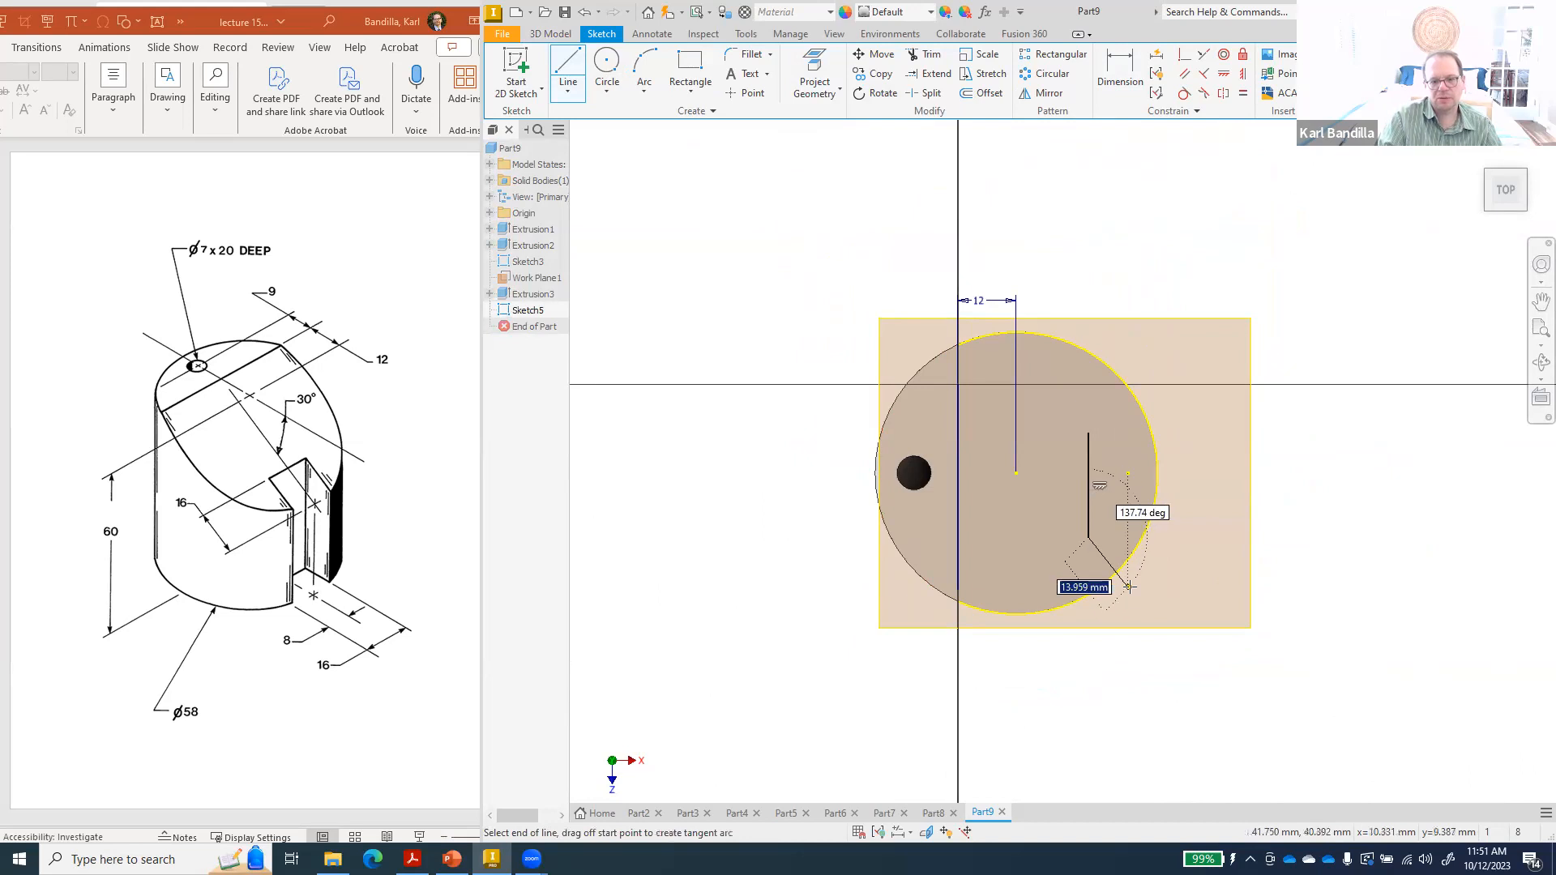
pyautogui.press('Escape')
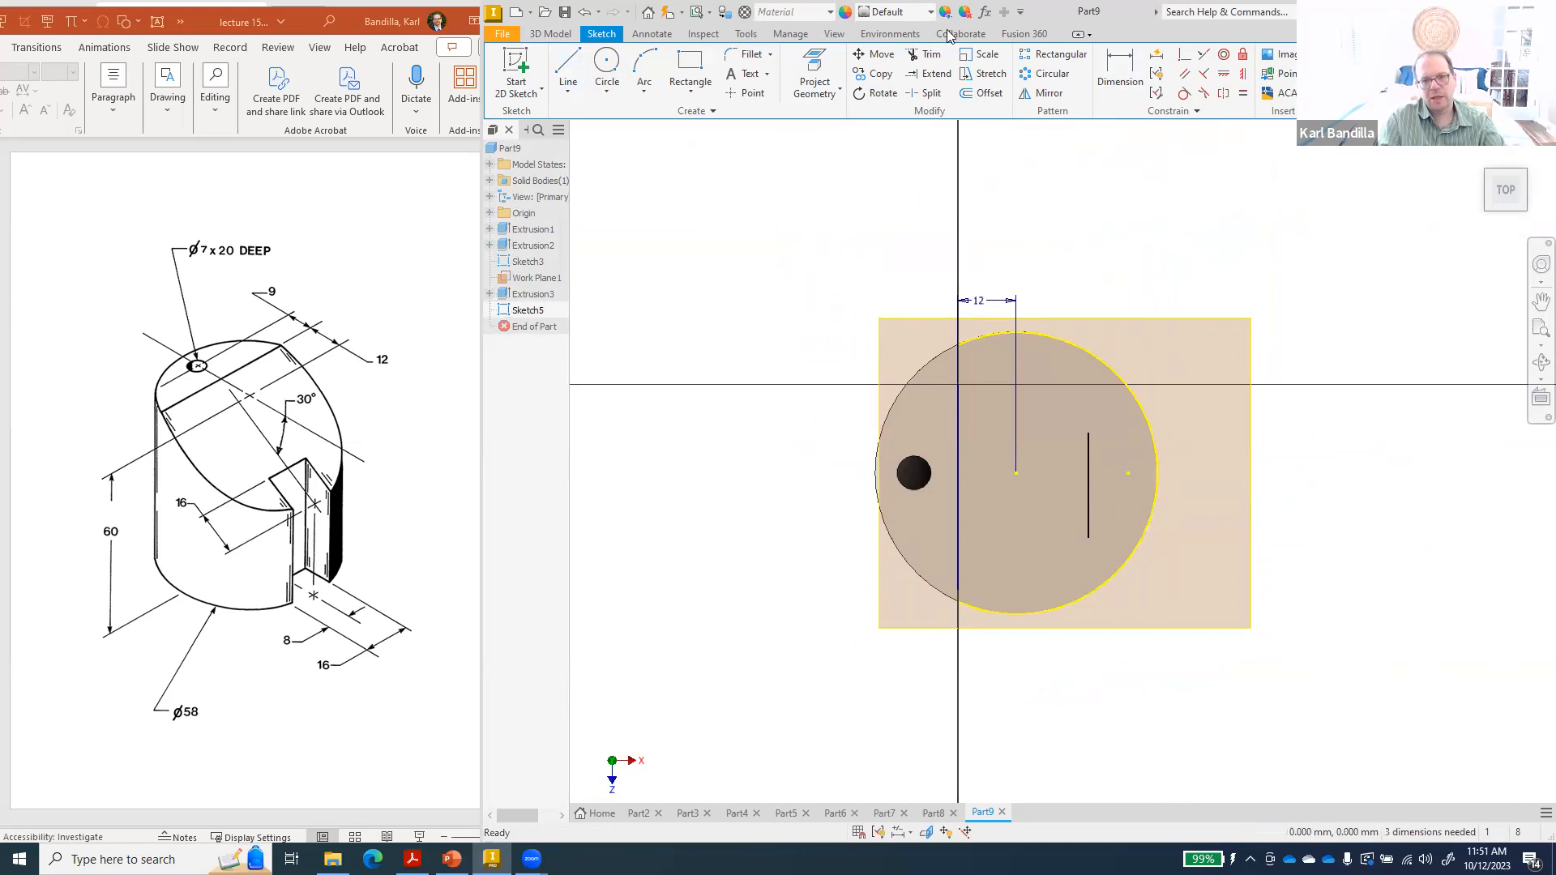
# - Draw a perpendicular centreline from the cylinder's centre past the curved edge of the sloped face, and trim it at that edge
pyautogui.click(1110, 57)
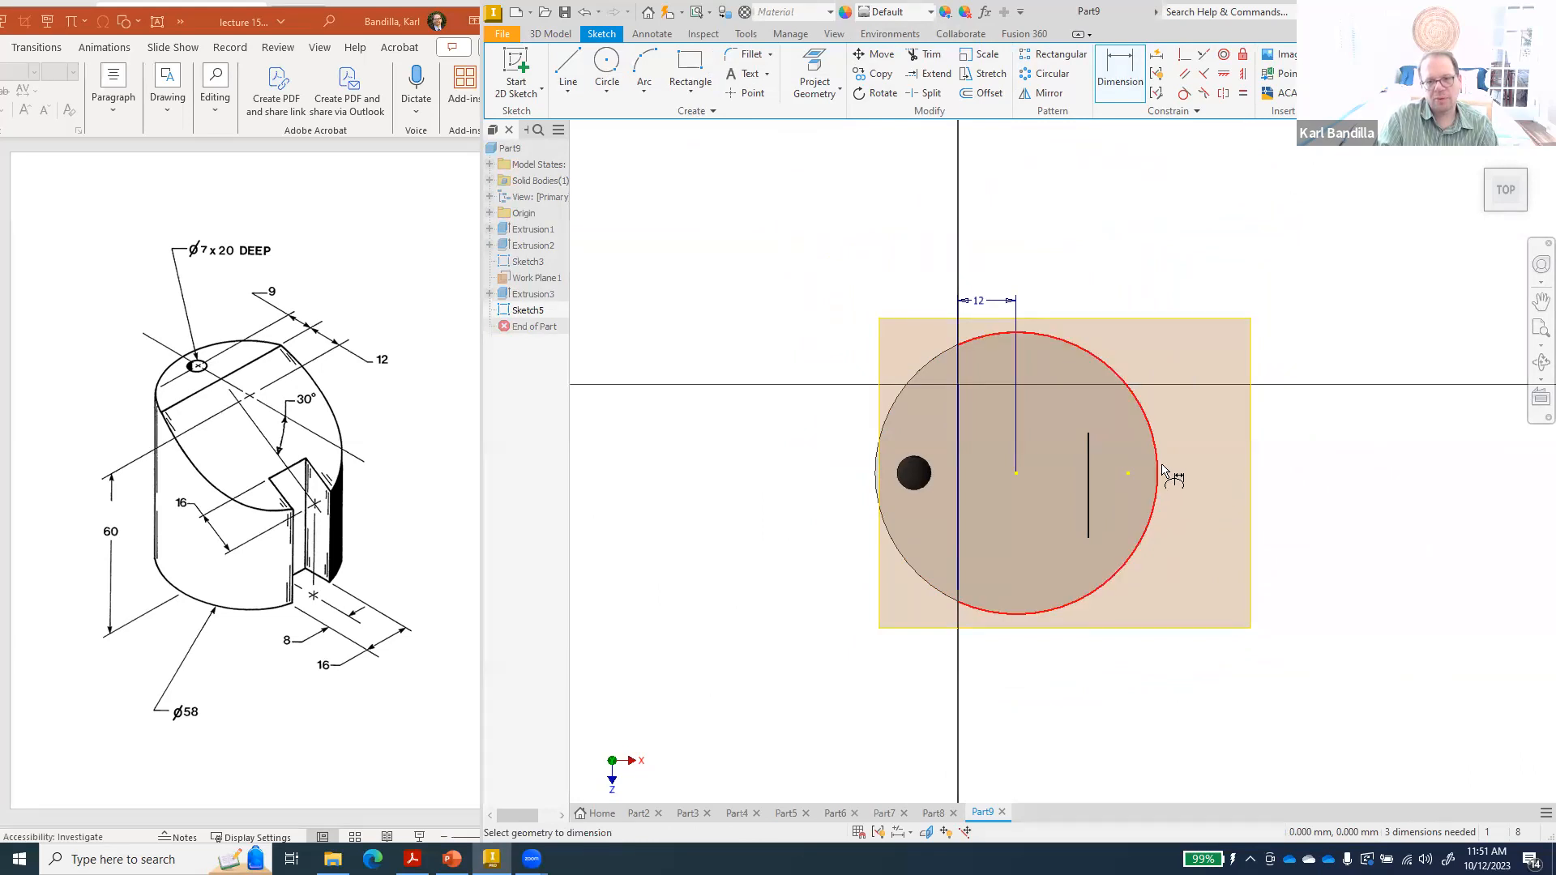
pyautogui.click(567, 71)
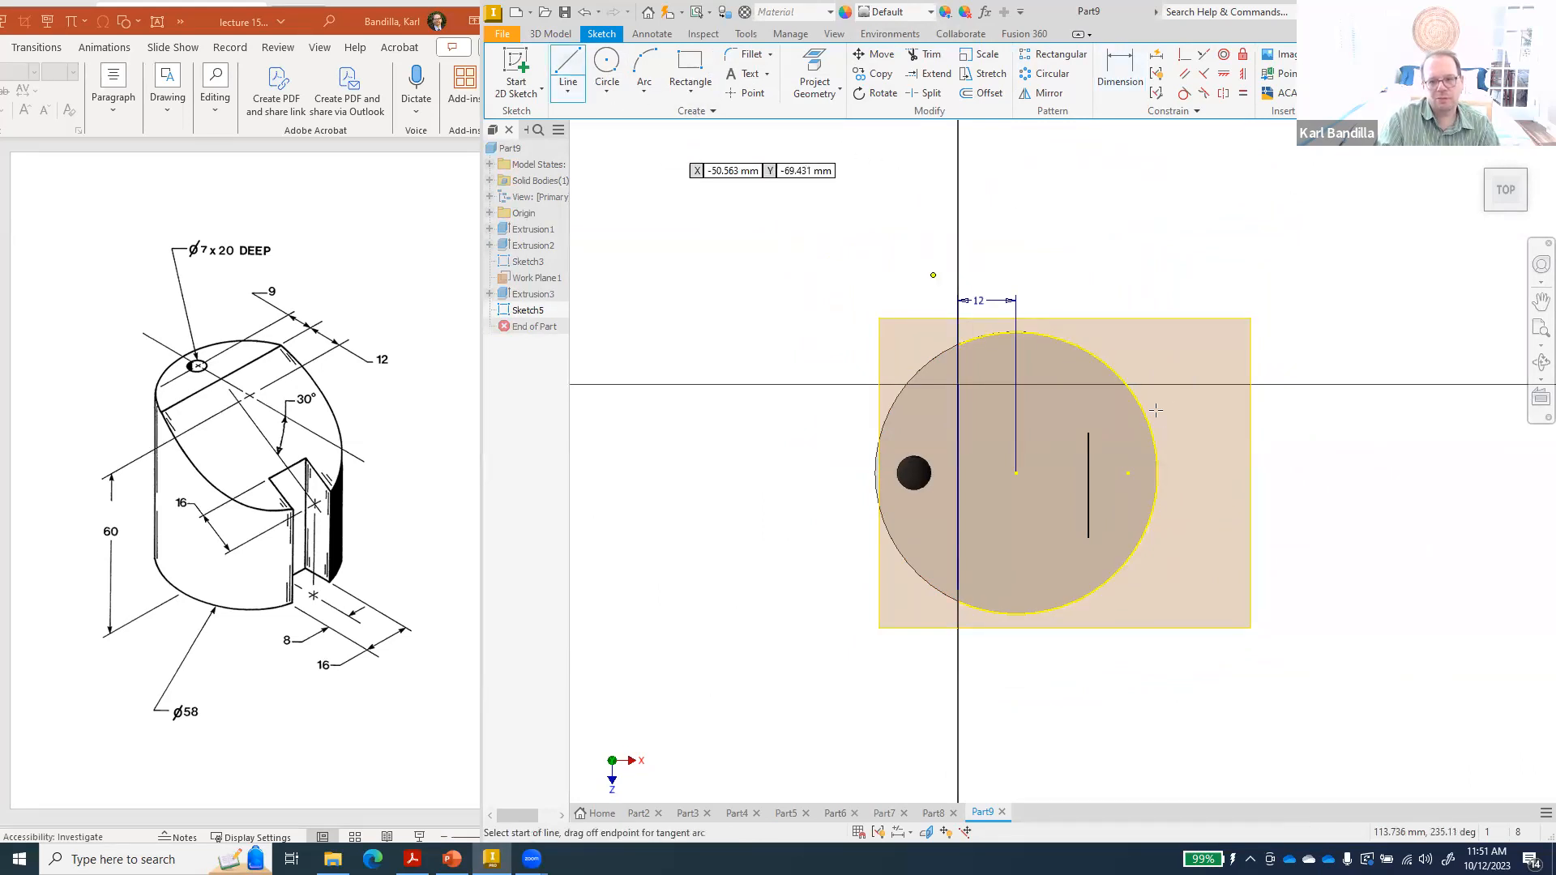
pyautogui.click(1015, 472)
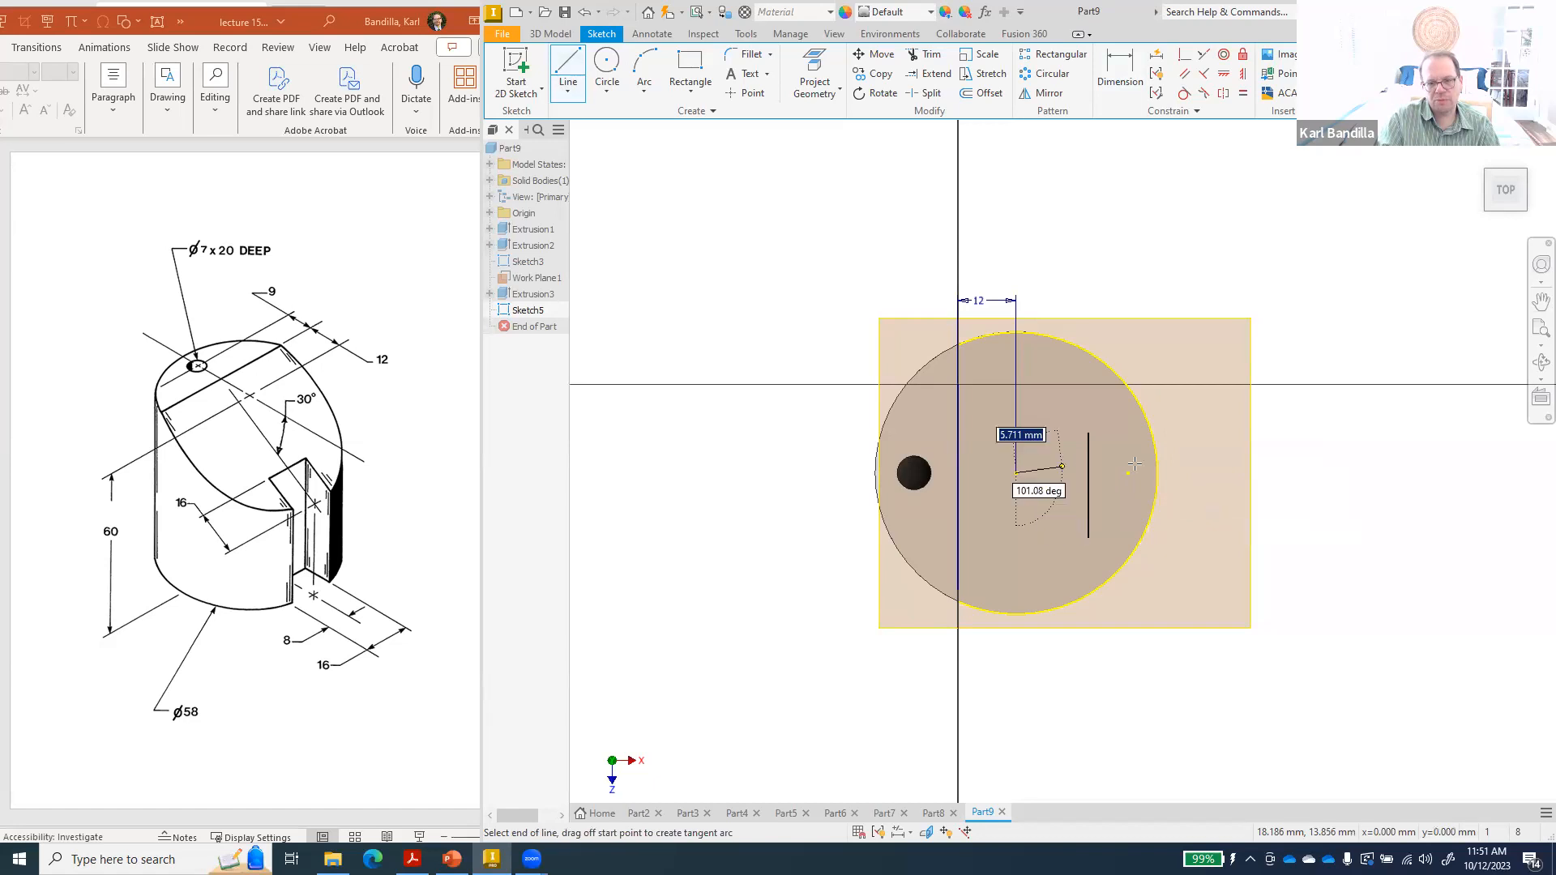
pyautogui.click(1227, 474)
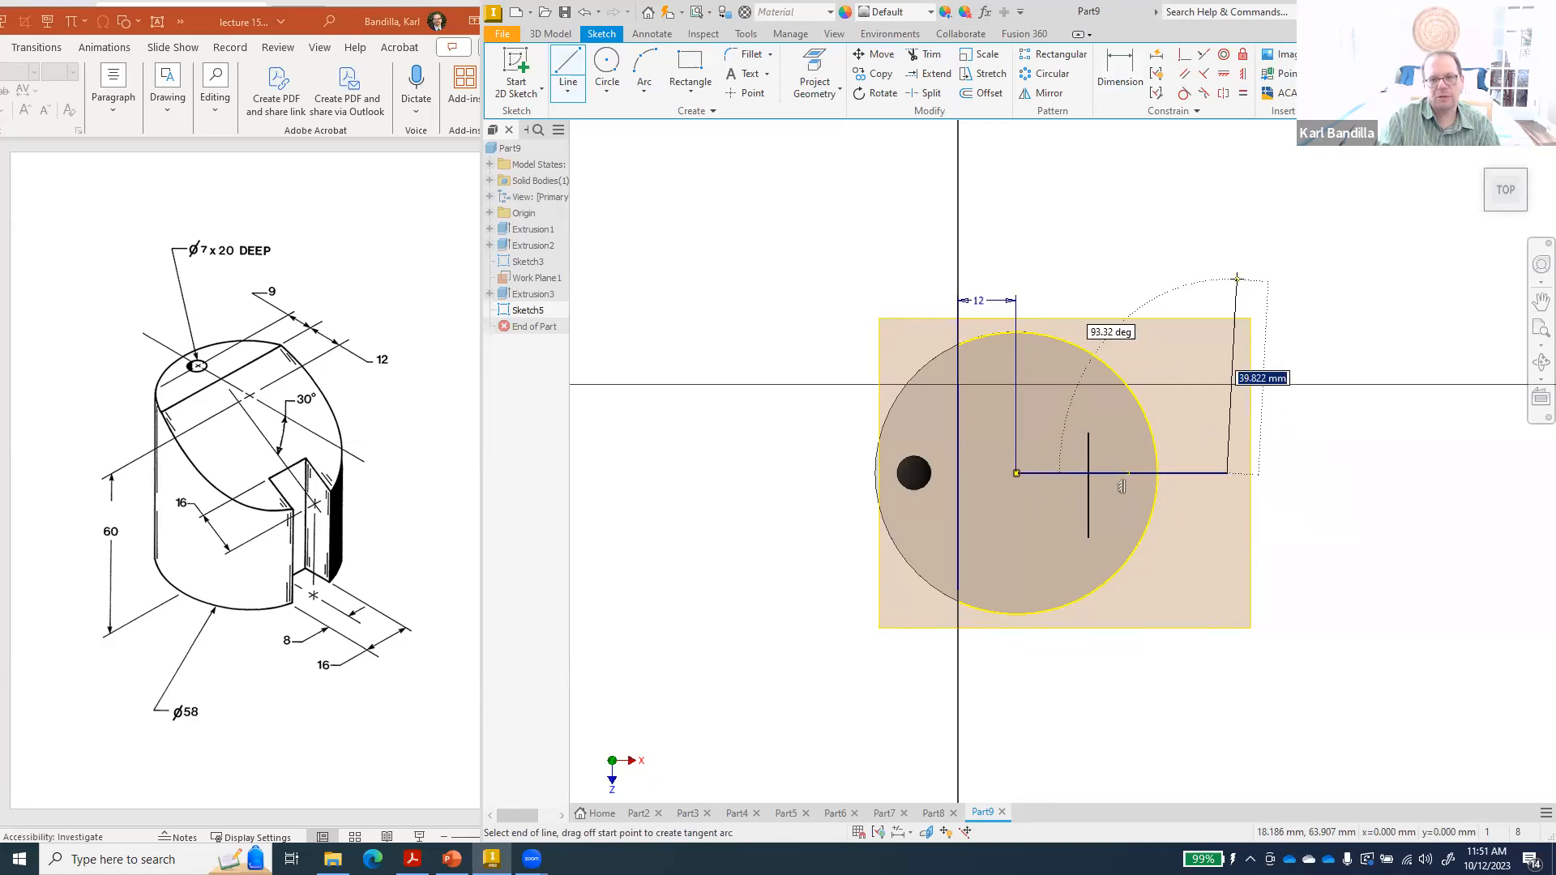
pyautogui.press('Escape')
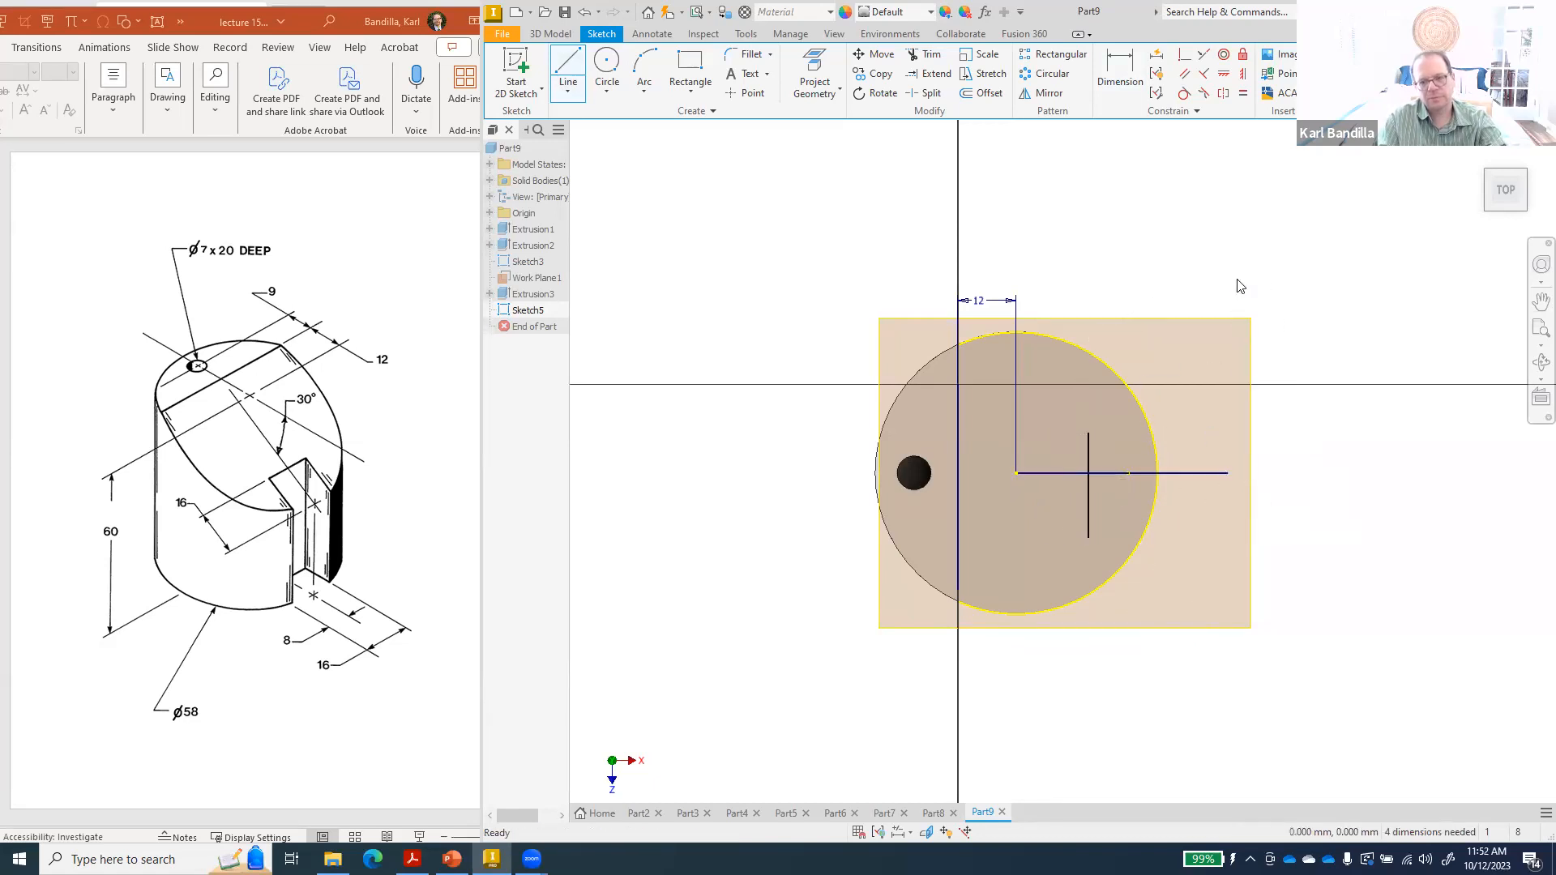
pyautogui.click(933, 58)
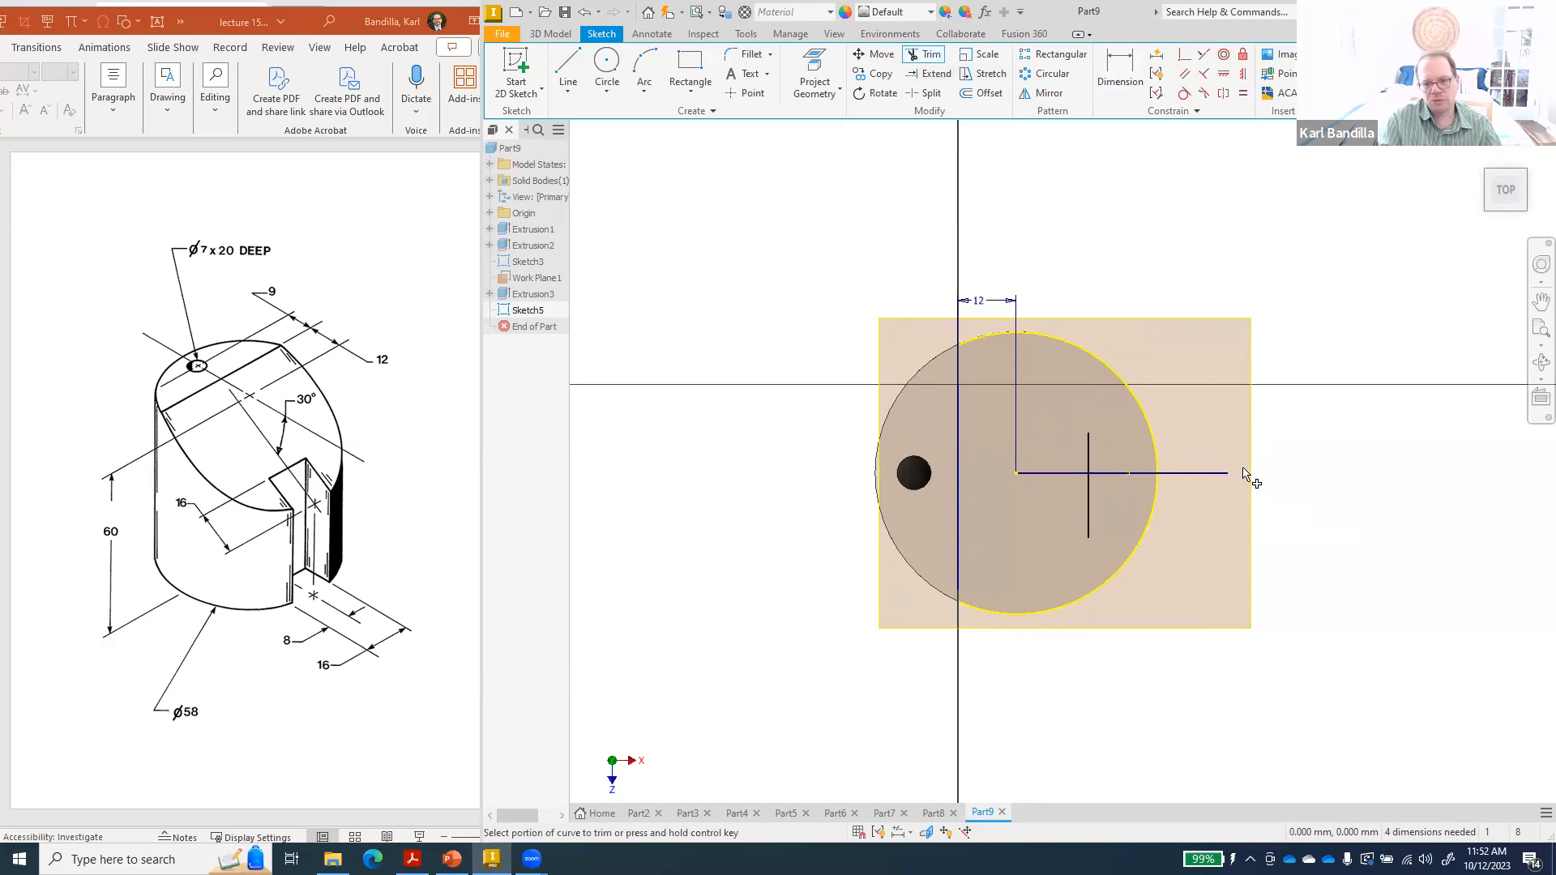
pyautogui.click(1201, 475)
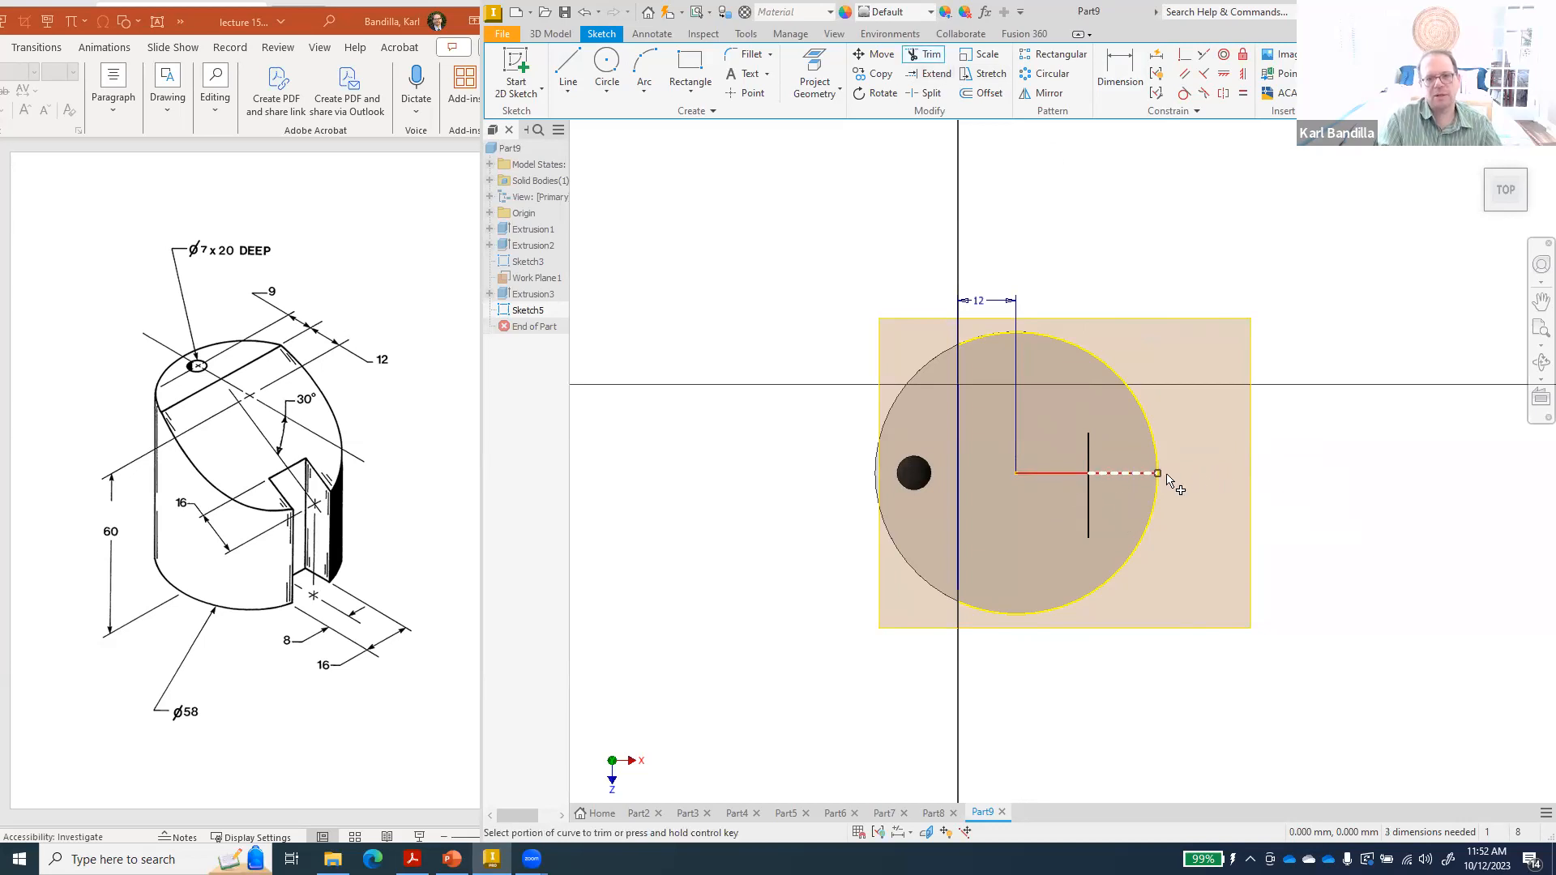
# - Dimension the short cross line 16 mm from the centreline's outer end at the curved edge, and finish the sketch
pyautogui.click(1125, 64)
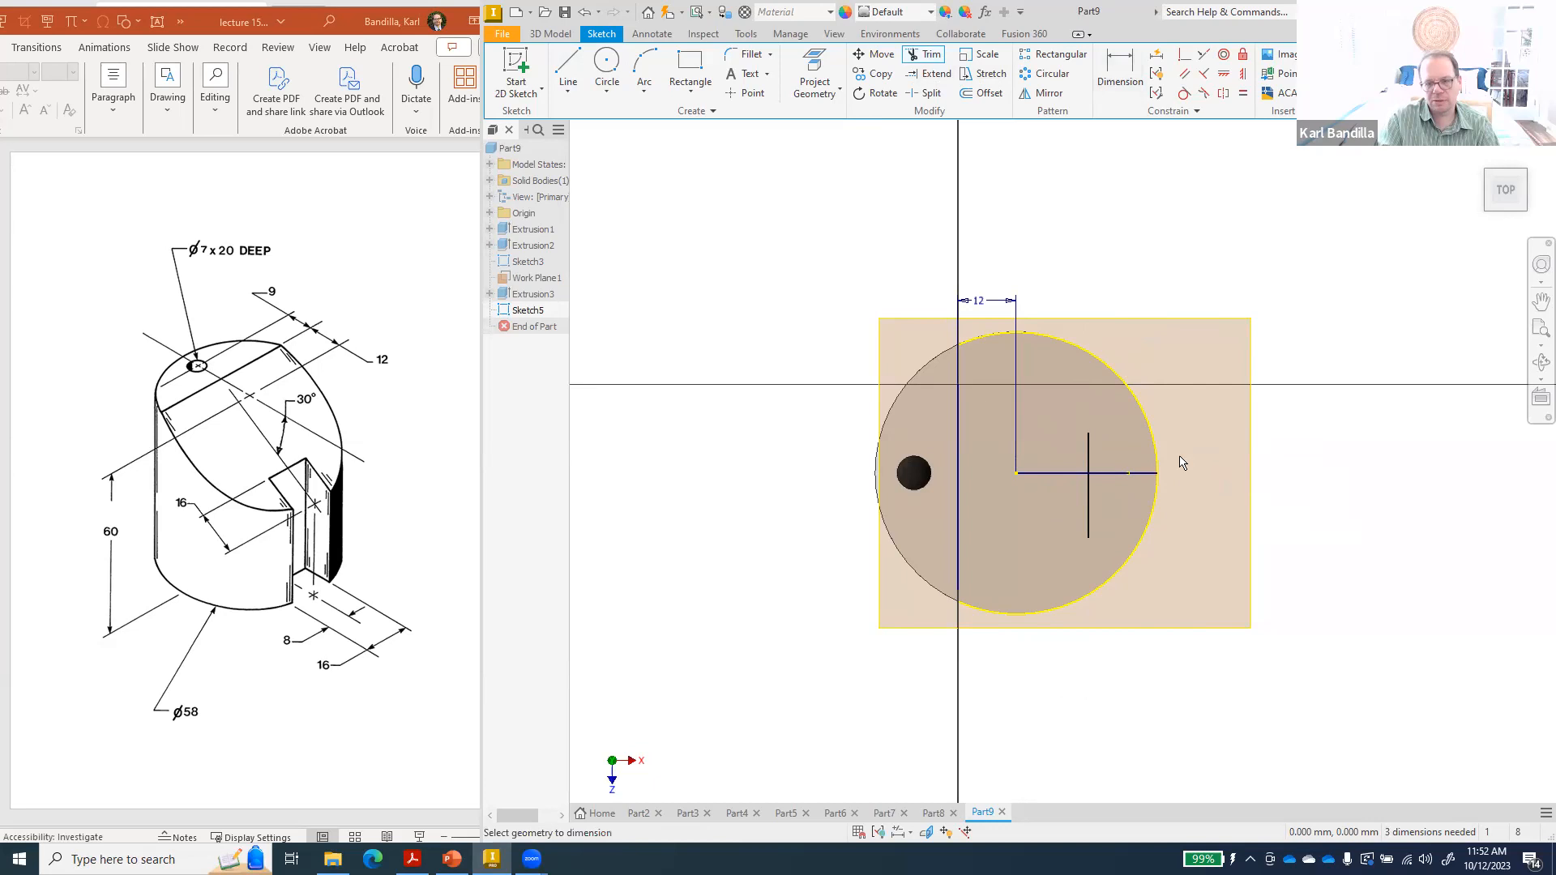
pyautogui.click(1089, 495)
pyautogui.click(1131, 668)
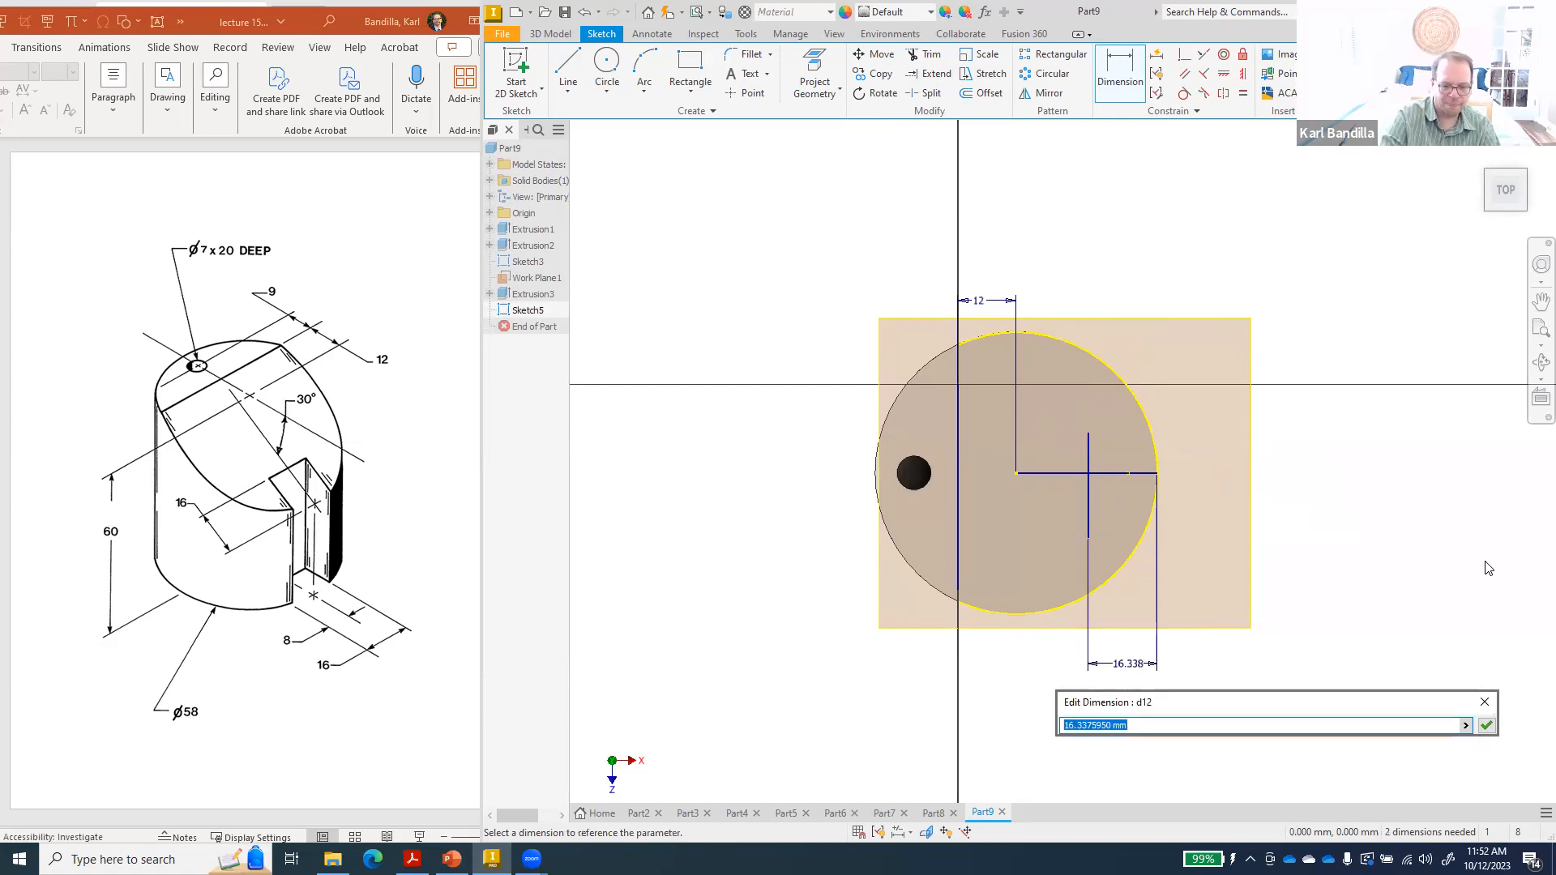
pyautogui.write('16')
pyautogui.press('Return')
pyautogui.press('Escape')
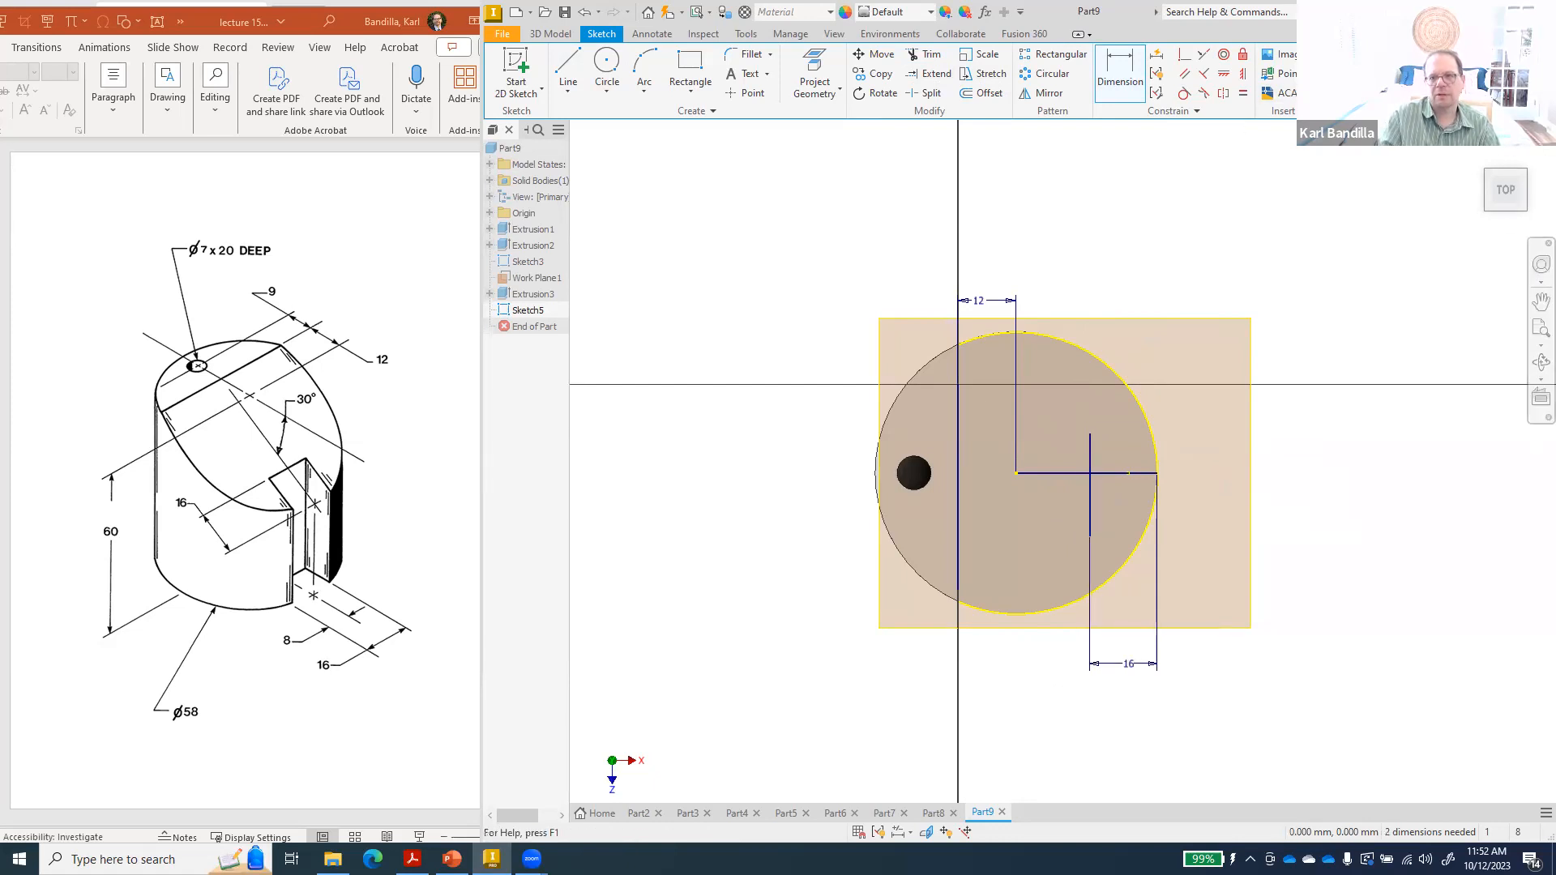
pyautogui.click(1387, 73)
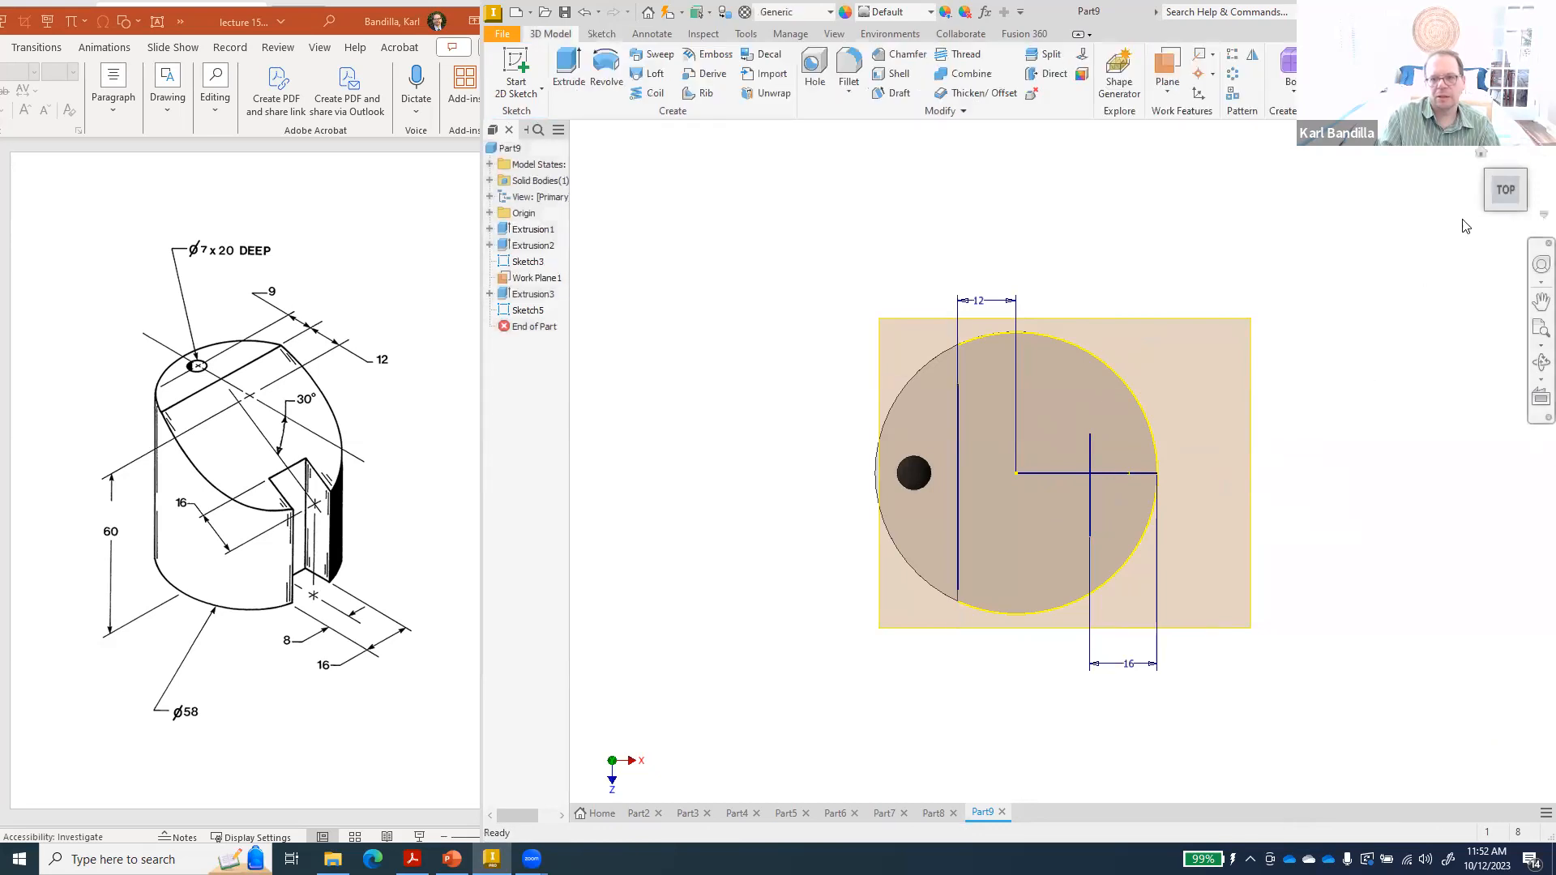
# - Start a new sketch on the cylinder's bottom face
pyautogui.click(1481, 156)
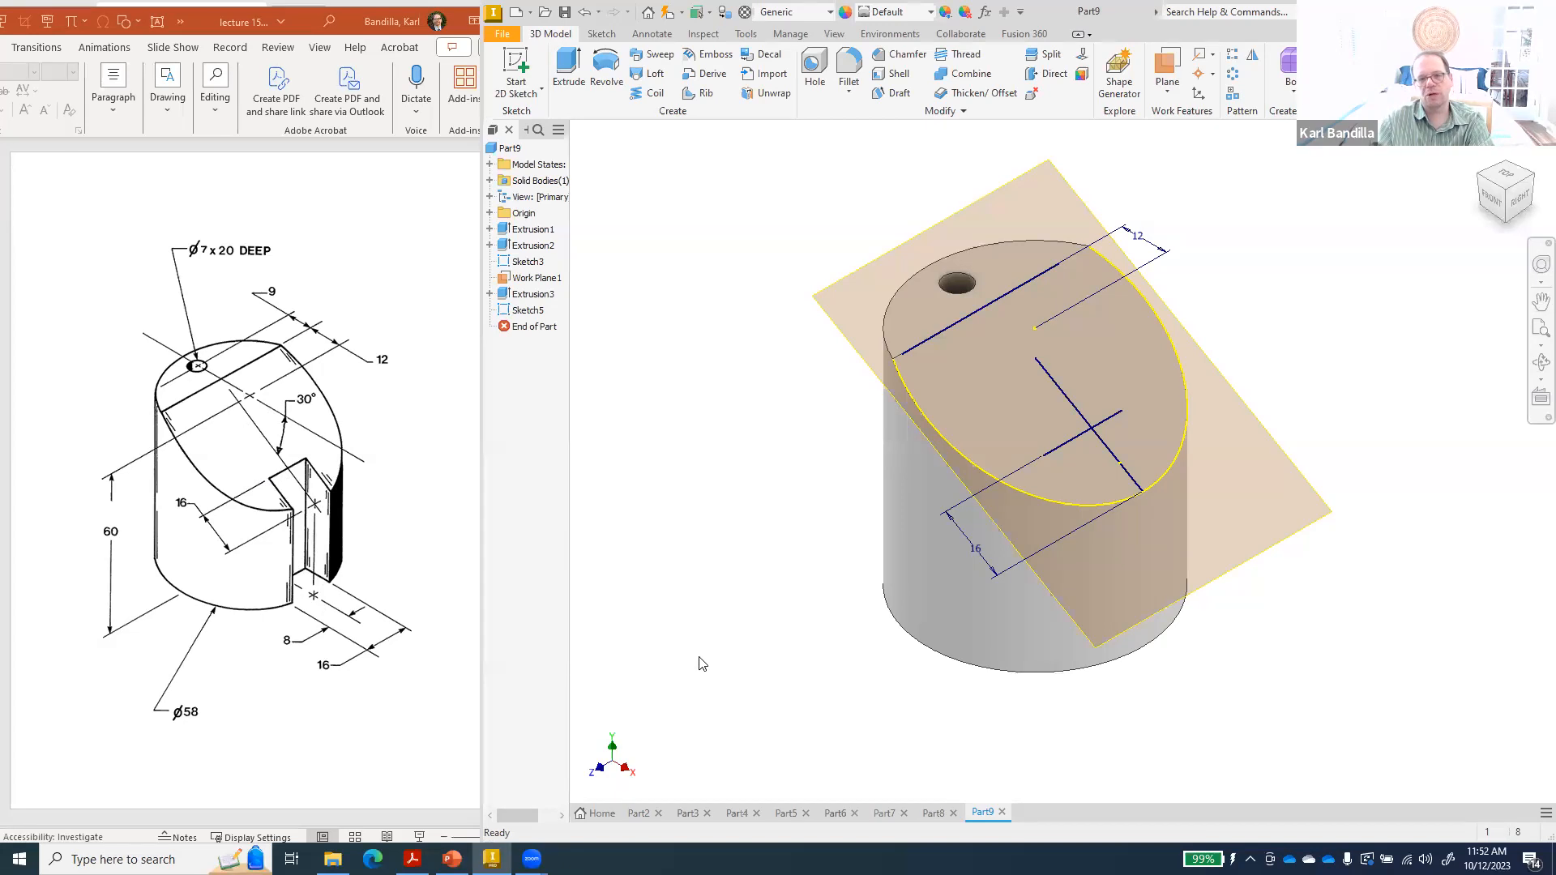
pyautogui.click(1507, 224)
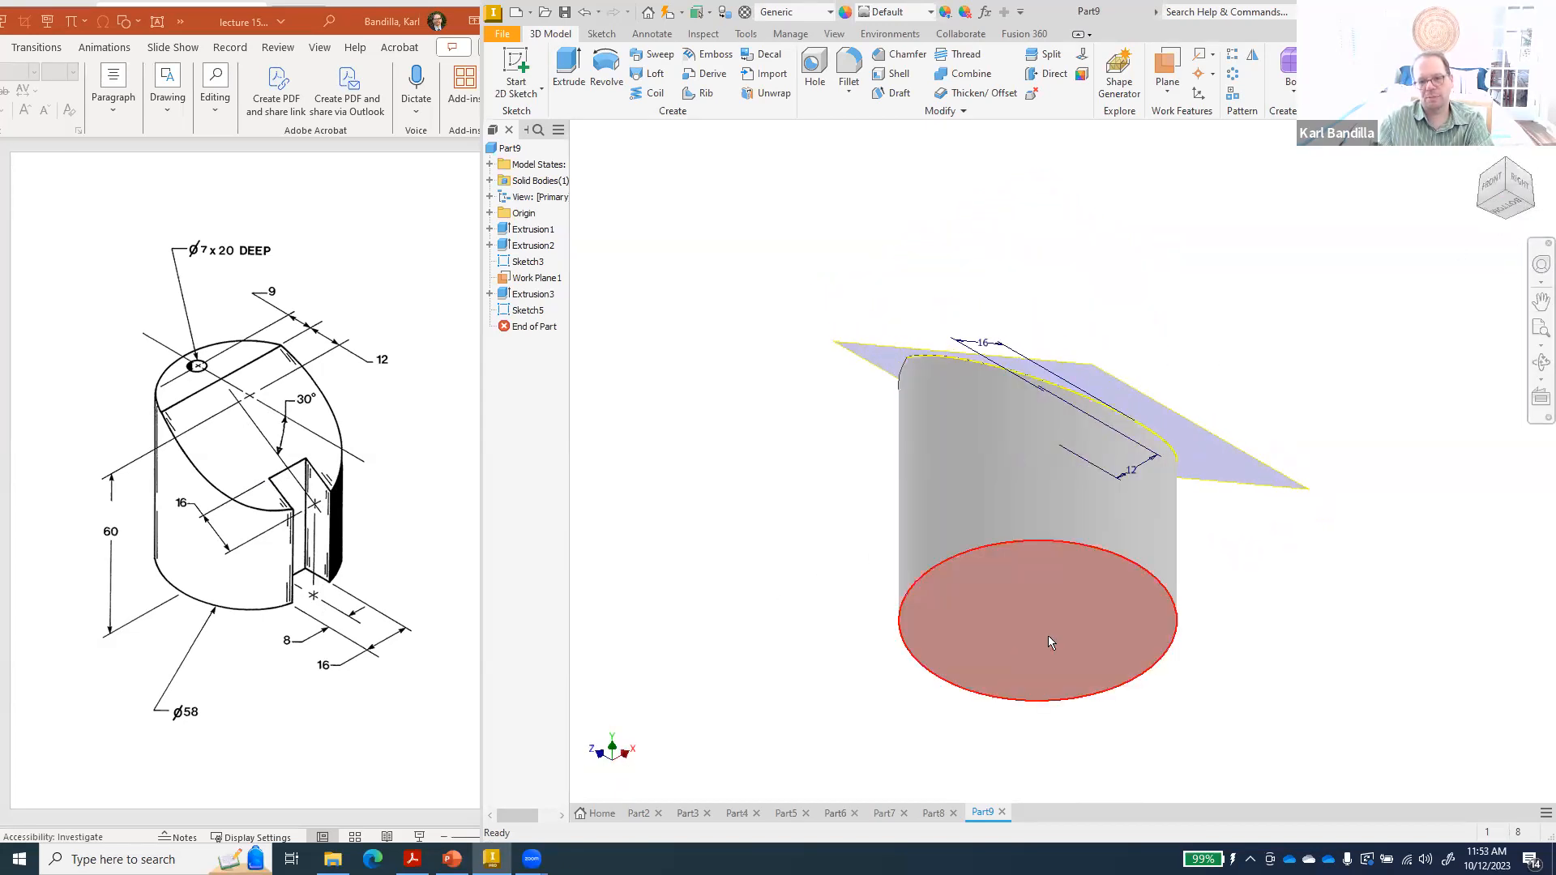
pyautogui.rightClick(1084, 590)
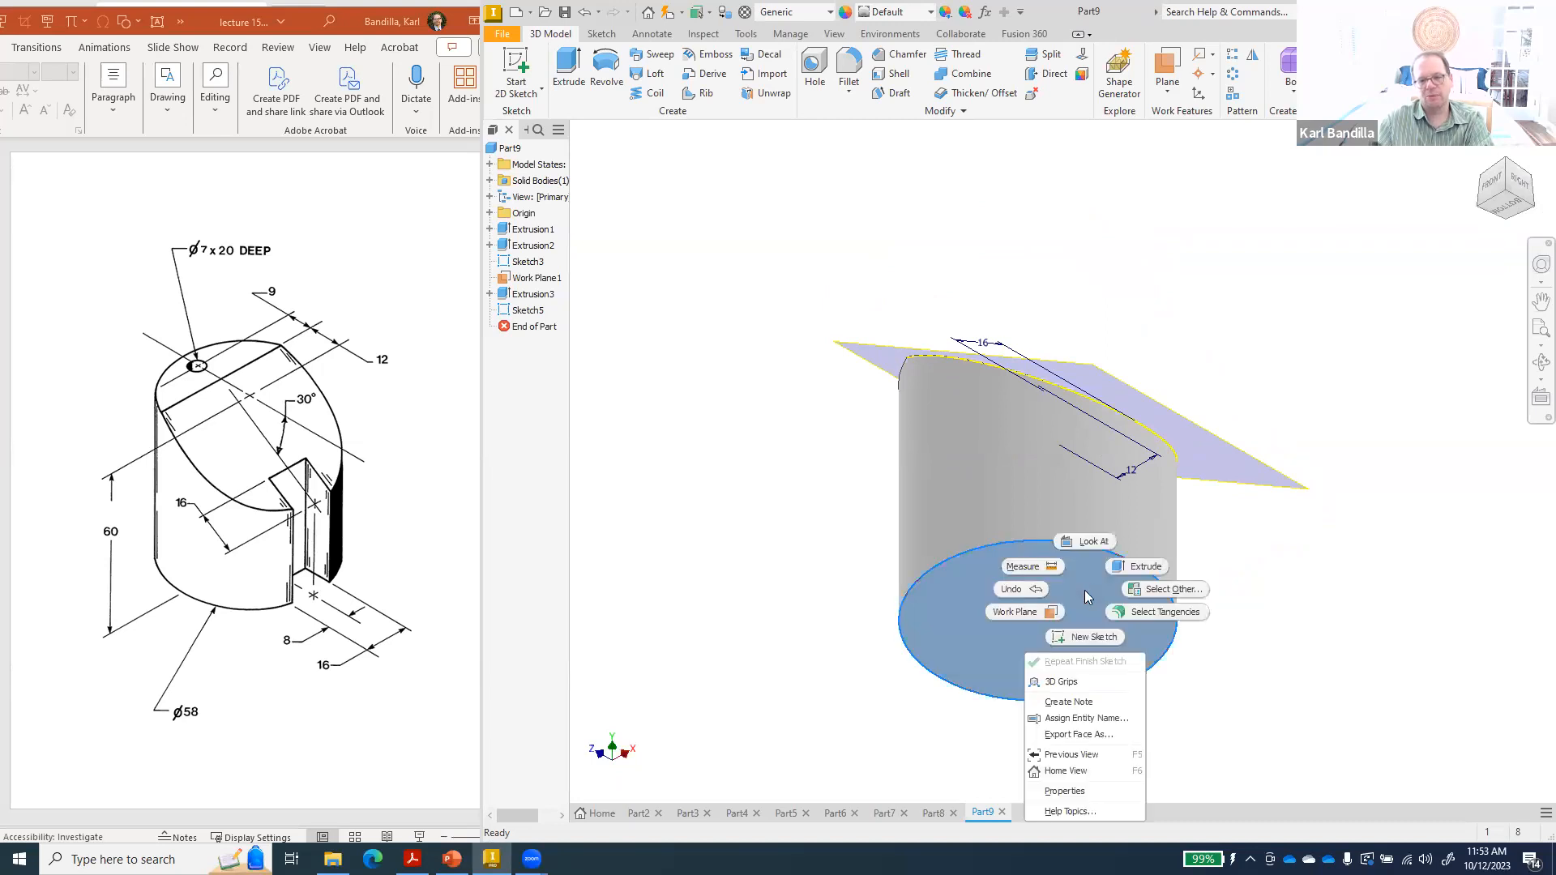
pyautogui.click(1100, 635)
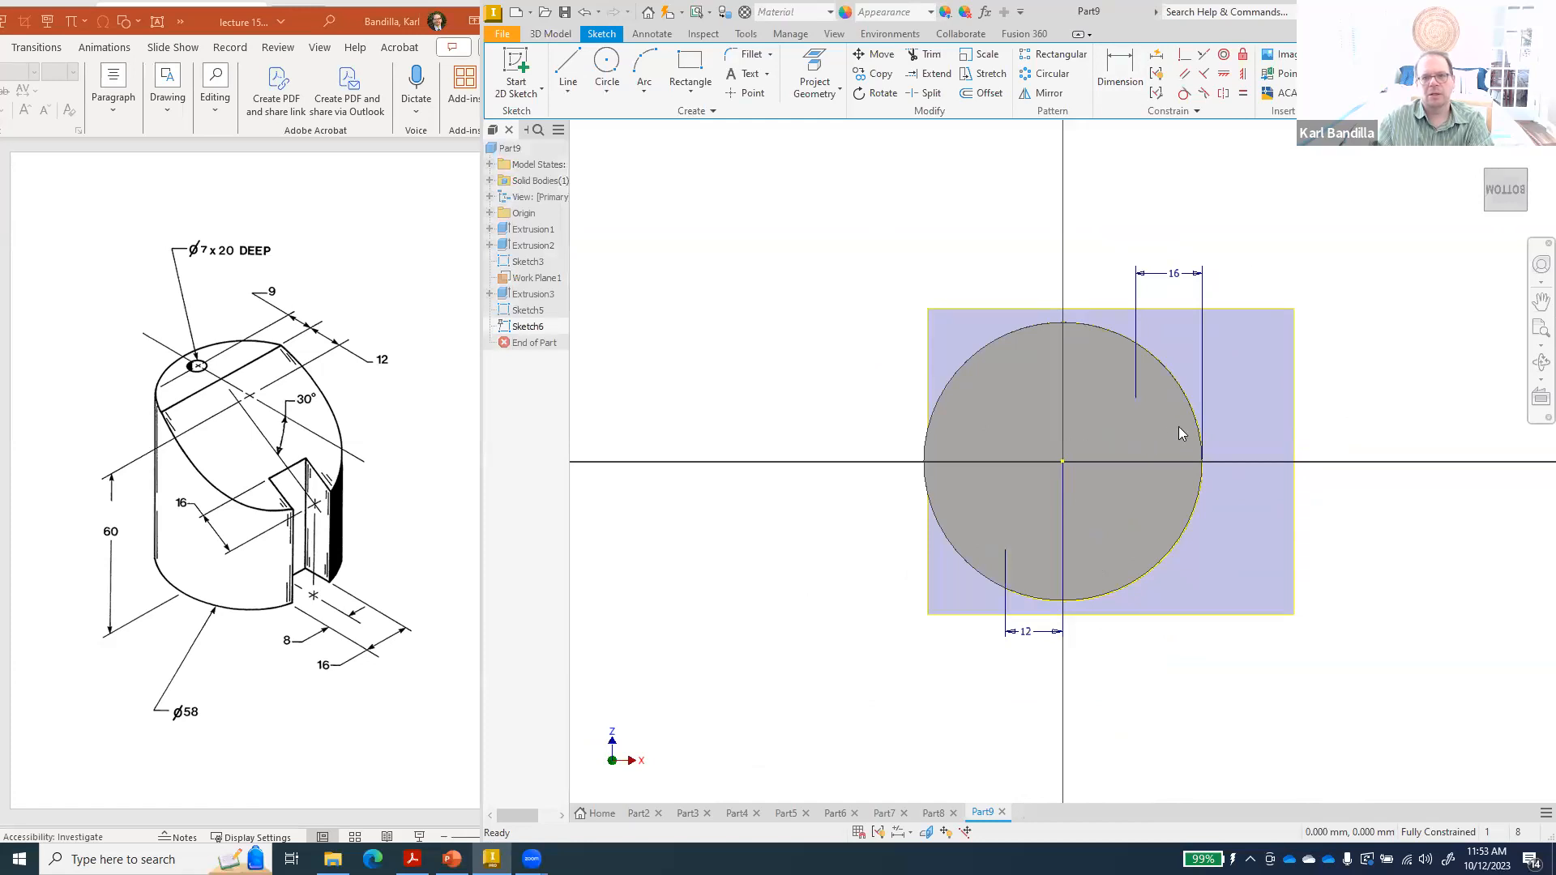
# - Project the short cross line from the sloped face into the bottom-face sketch
pyautogui.click(816, 61)
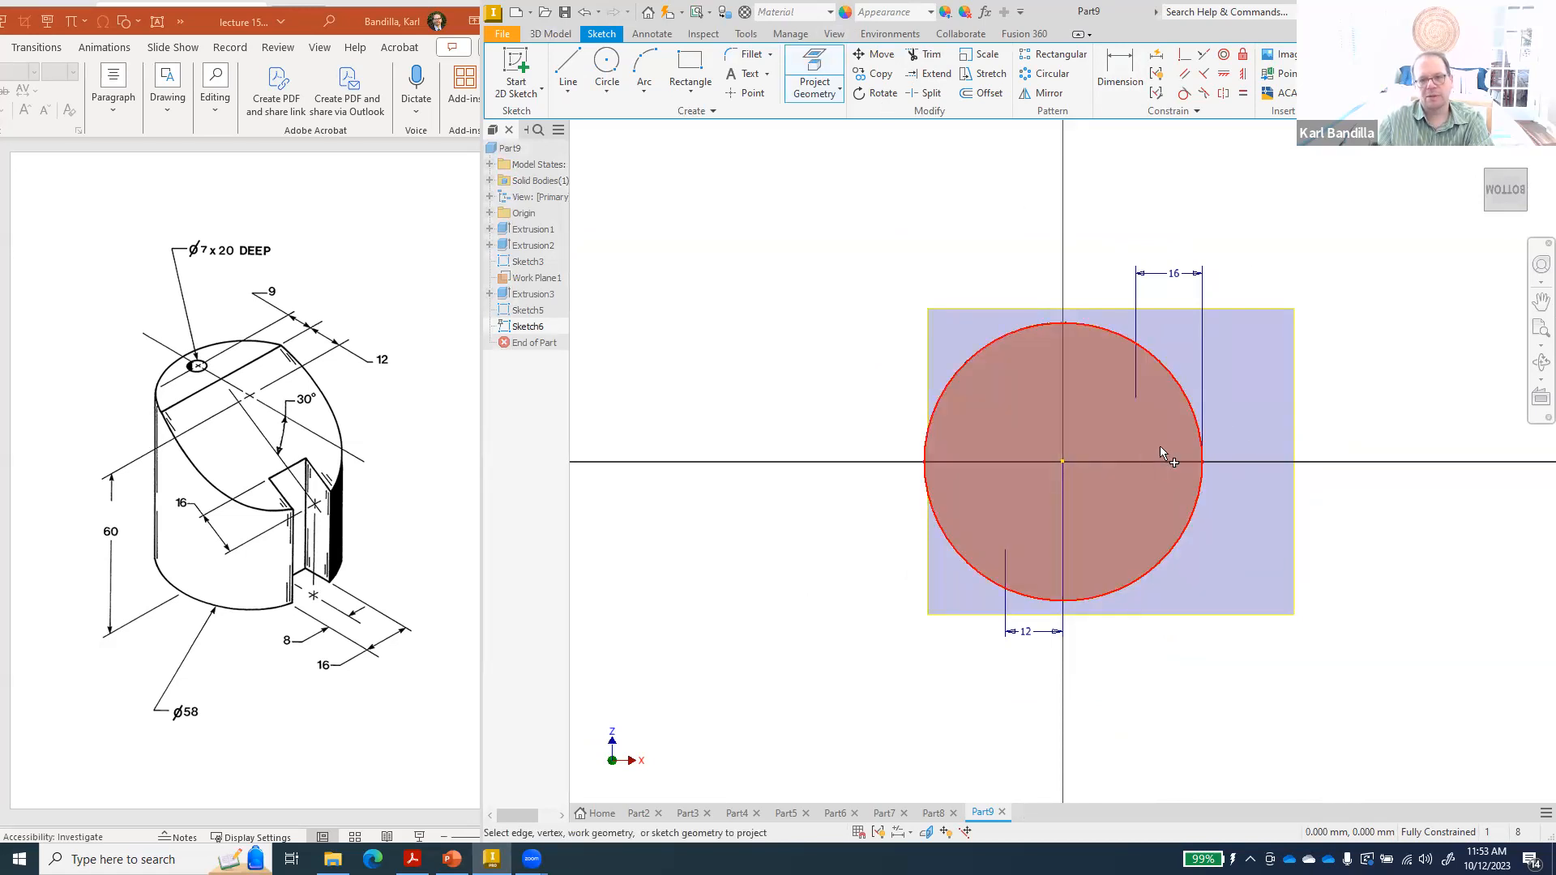
pyautogui.click(1482, 152)
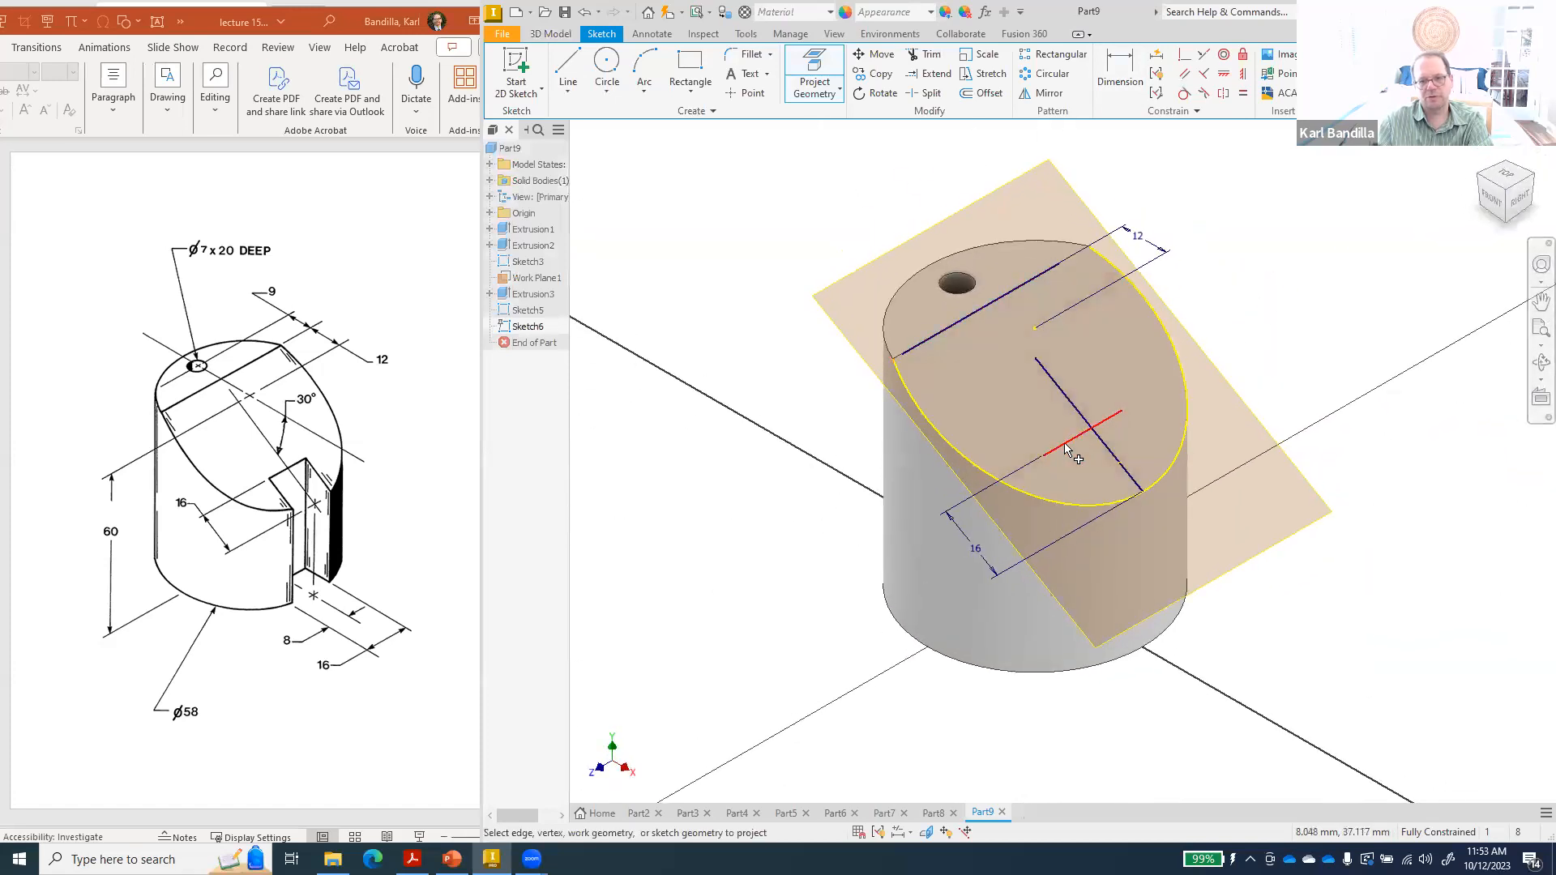
pyautogui.click(1481, 209)
pyautogui.click(1509, 216)
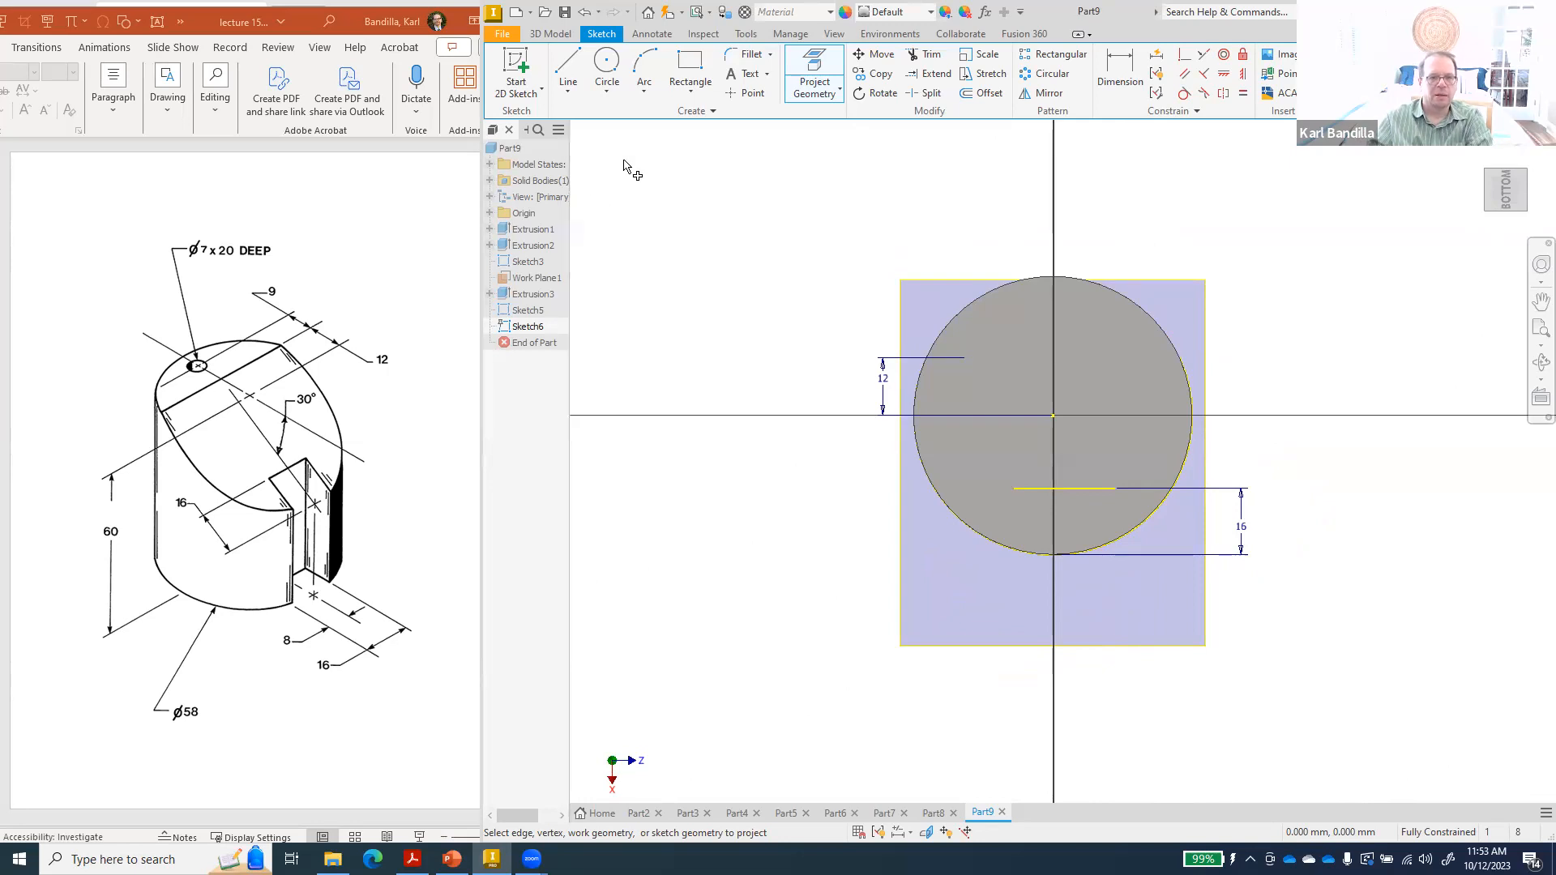
# - Draw a two-point centre rectangle 16 mm wide, centred on the circle's edge and reaching the projected line, and finish the sketch
pyautogui.click(683, 67)
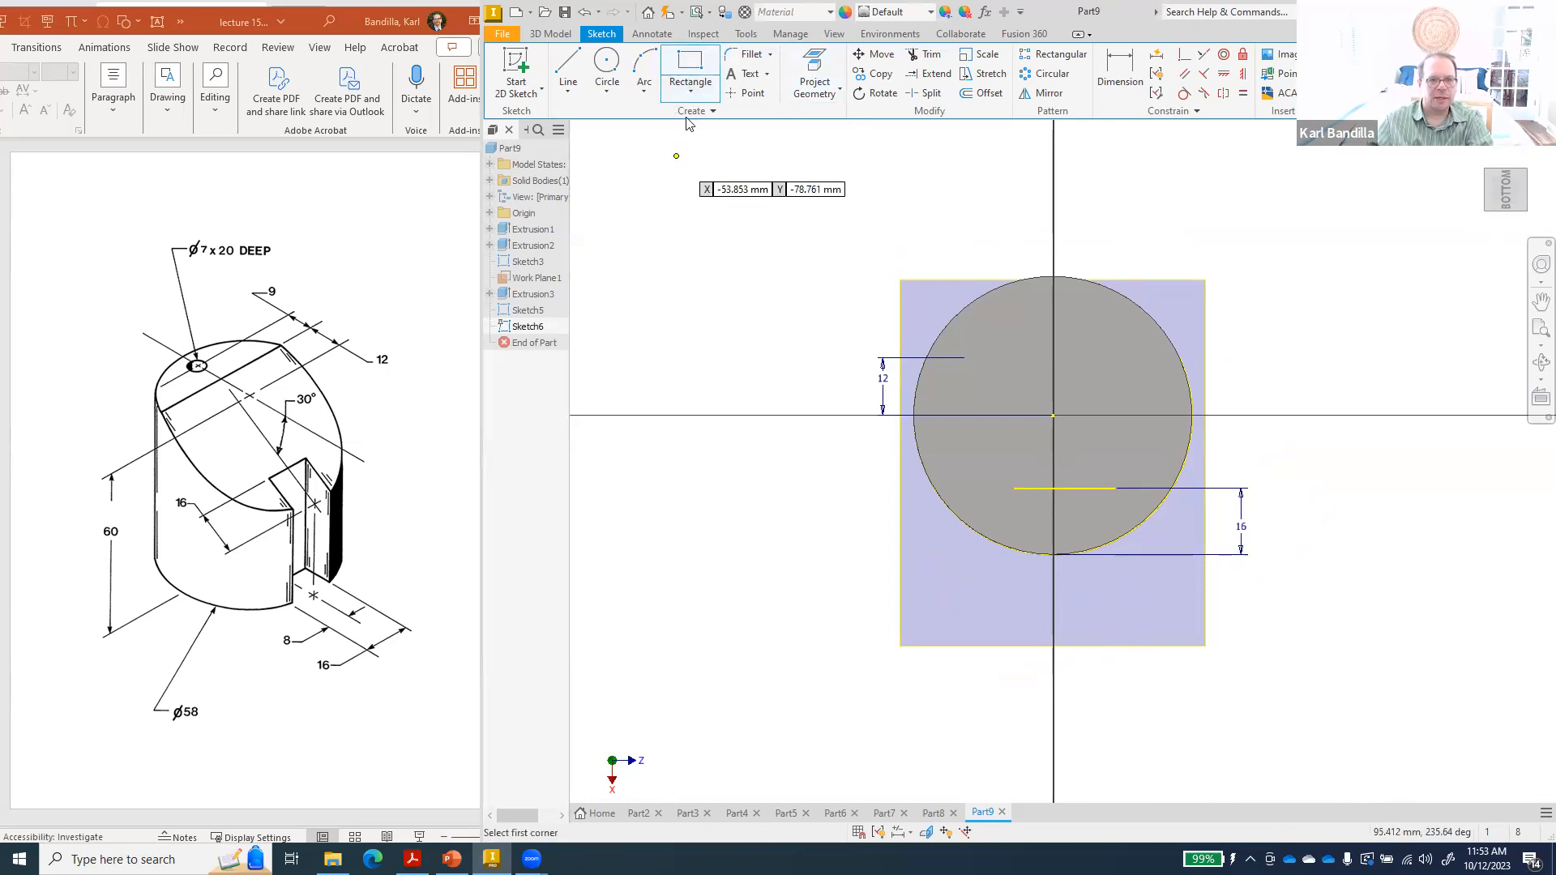
pyautogui.click(690, 90)
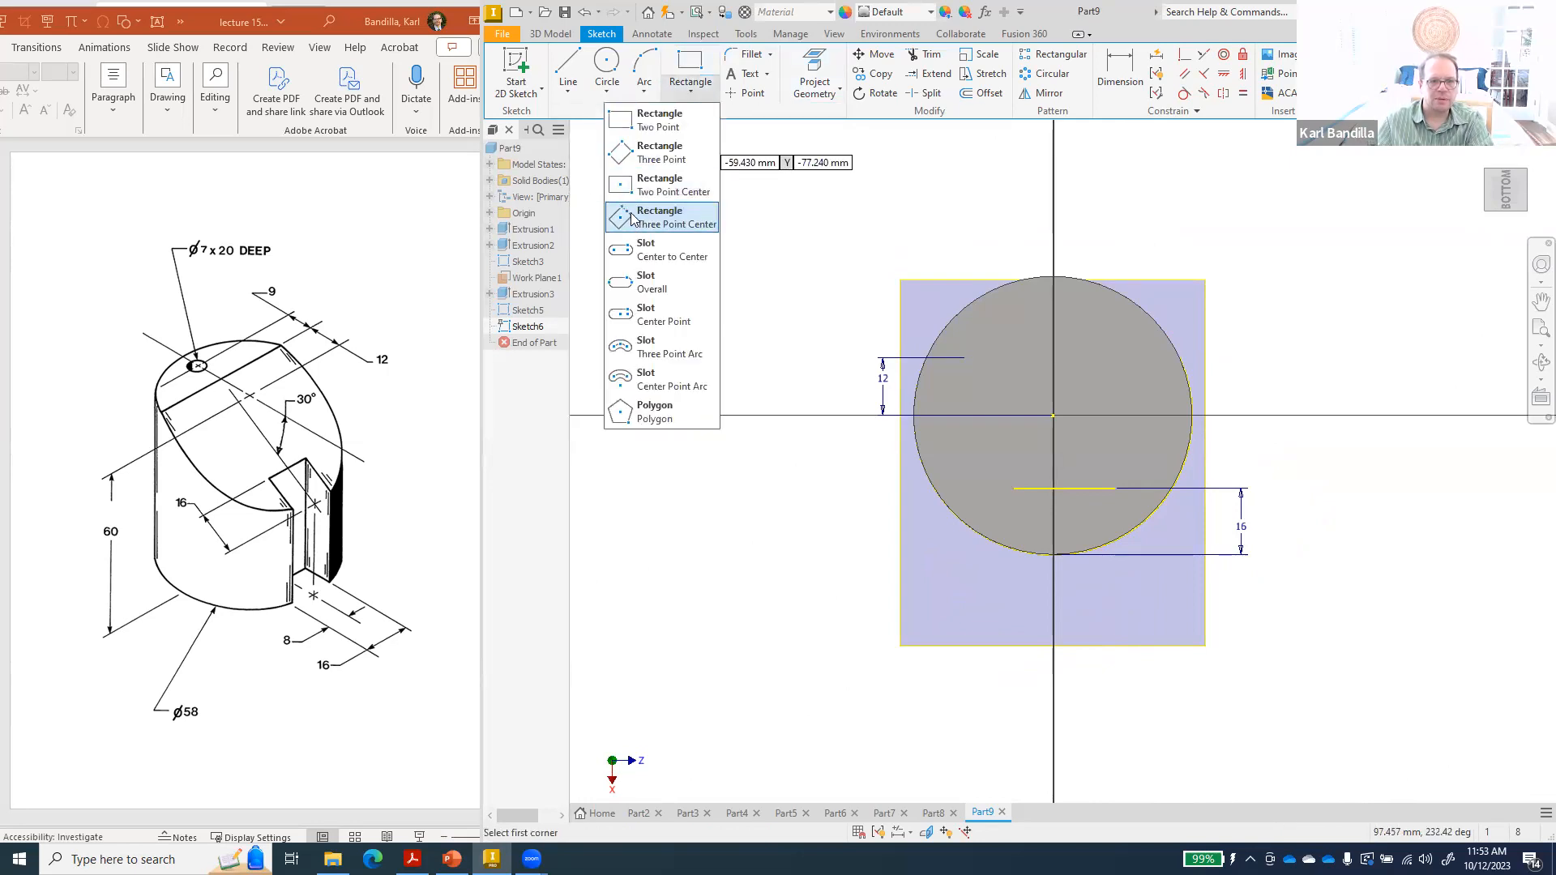
pyautogui.click(660, 185)
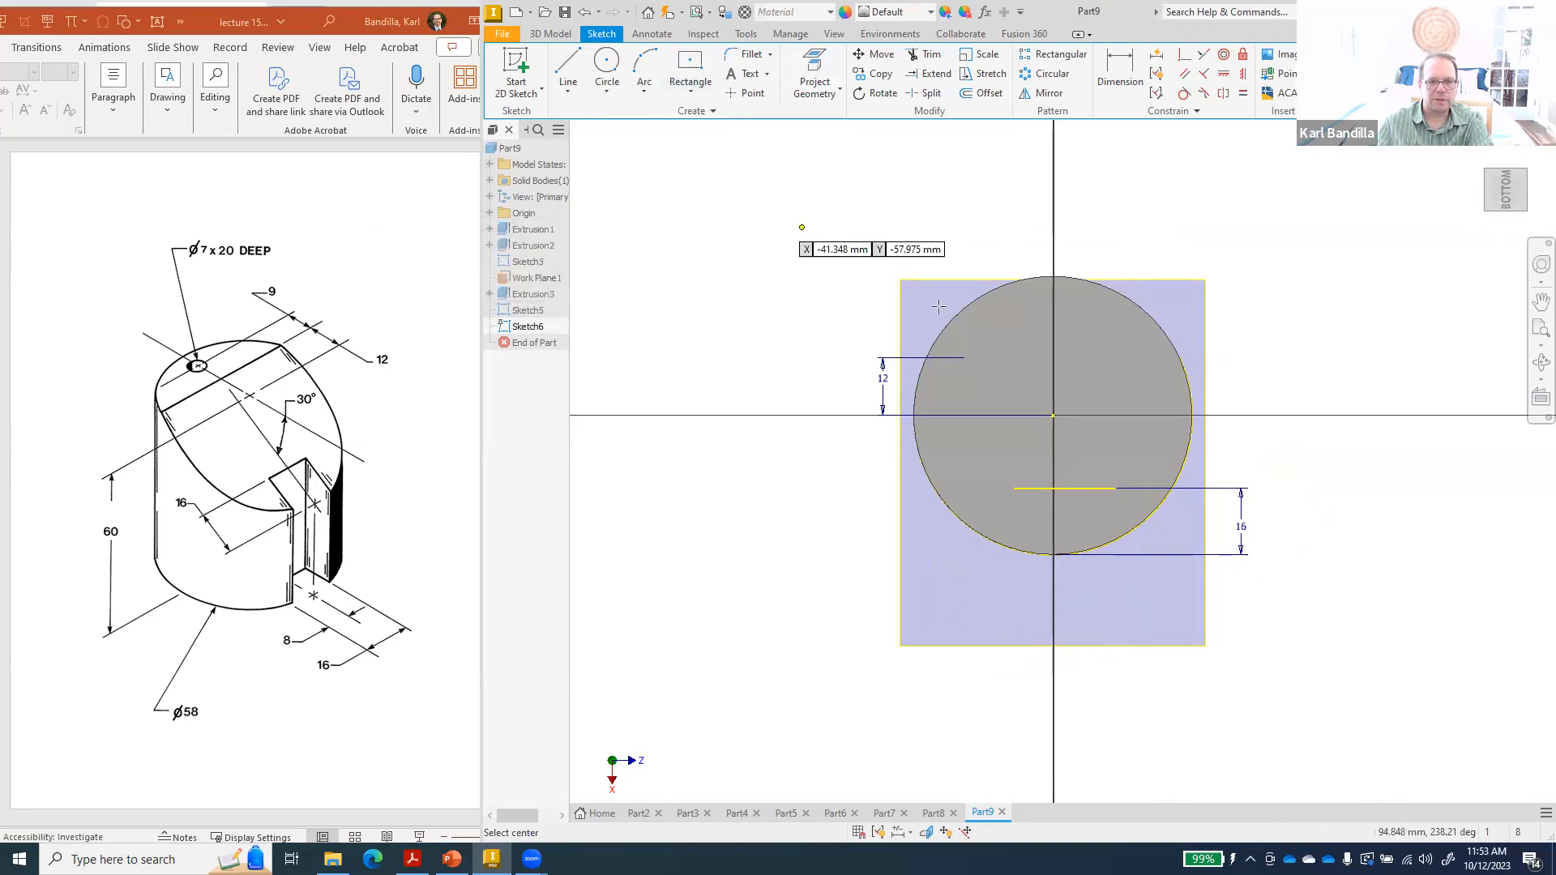
pyautogui.click(1053, 554)
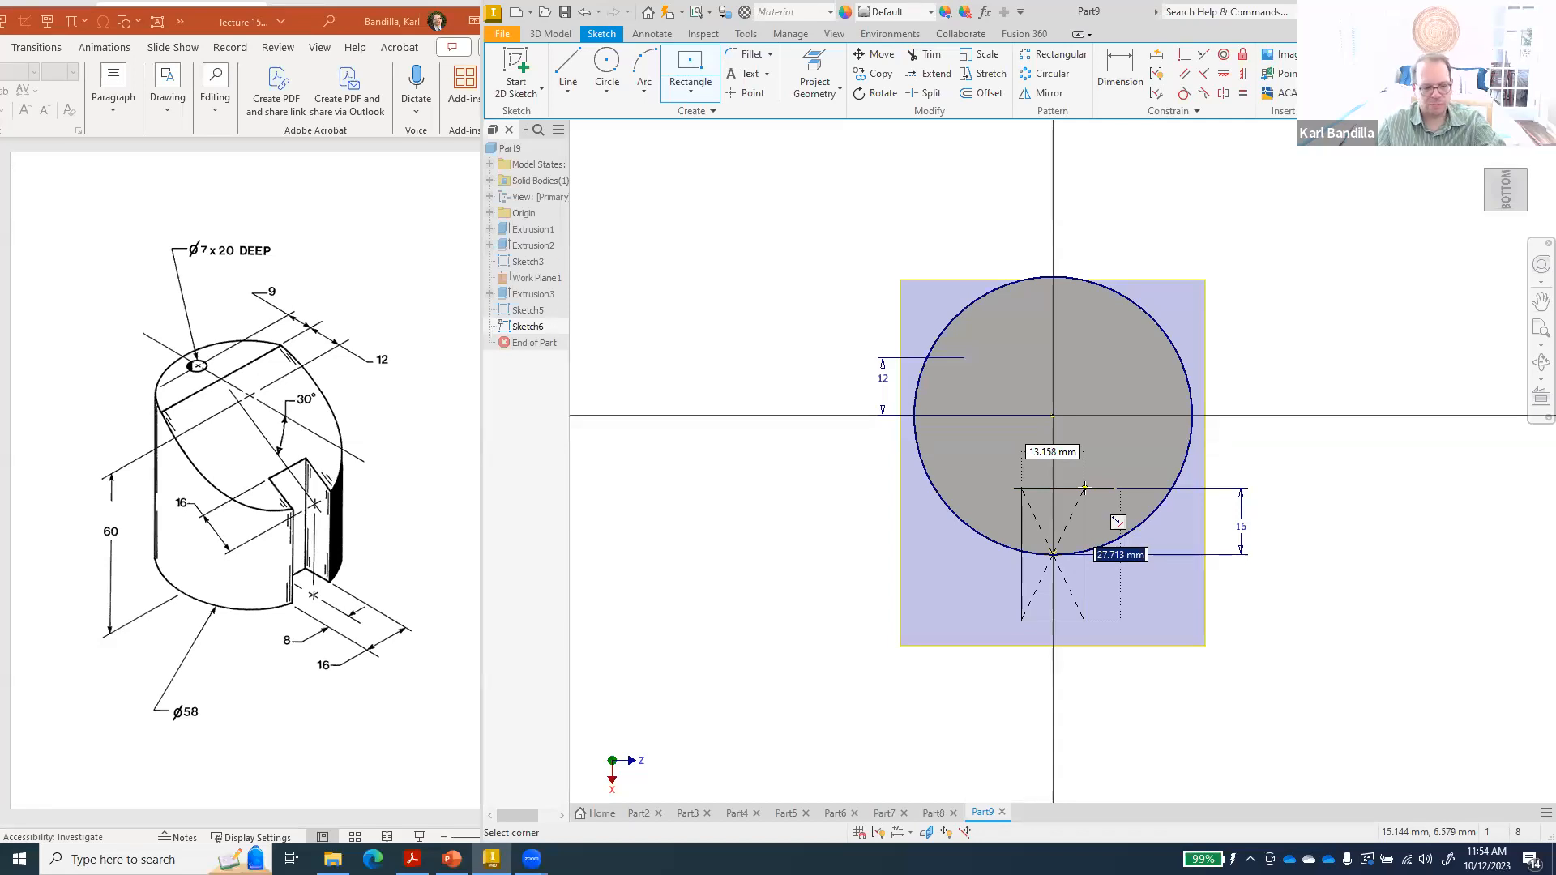
pyautogui.press('Tab')
pyautogui.write('16')
pyautogui.press('Tab')
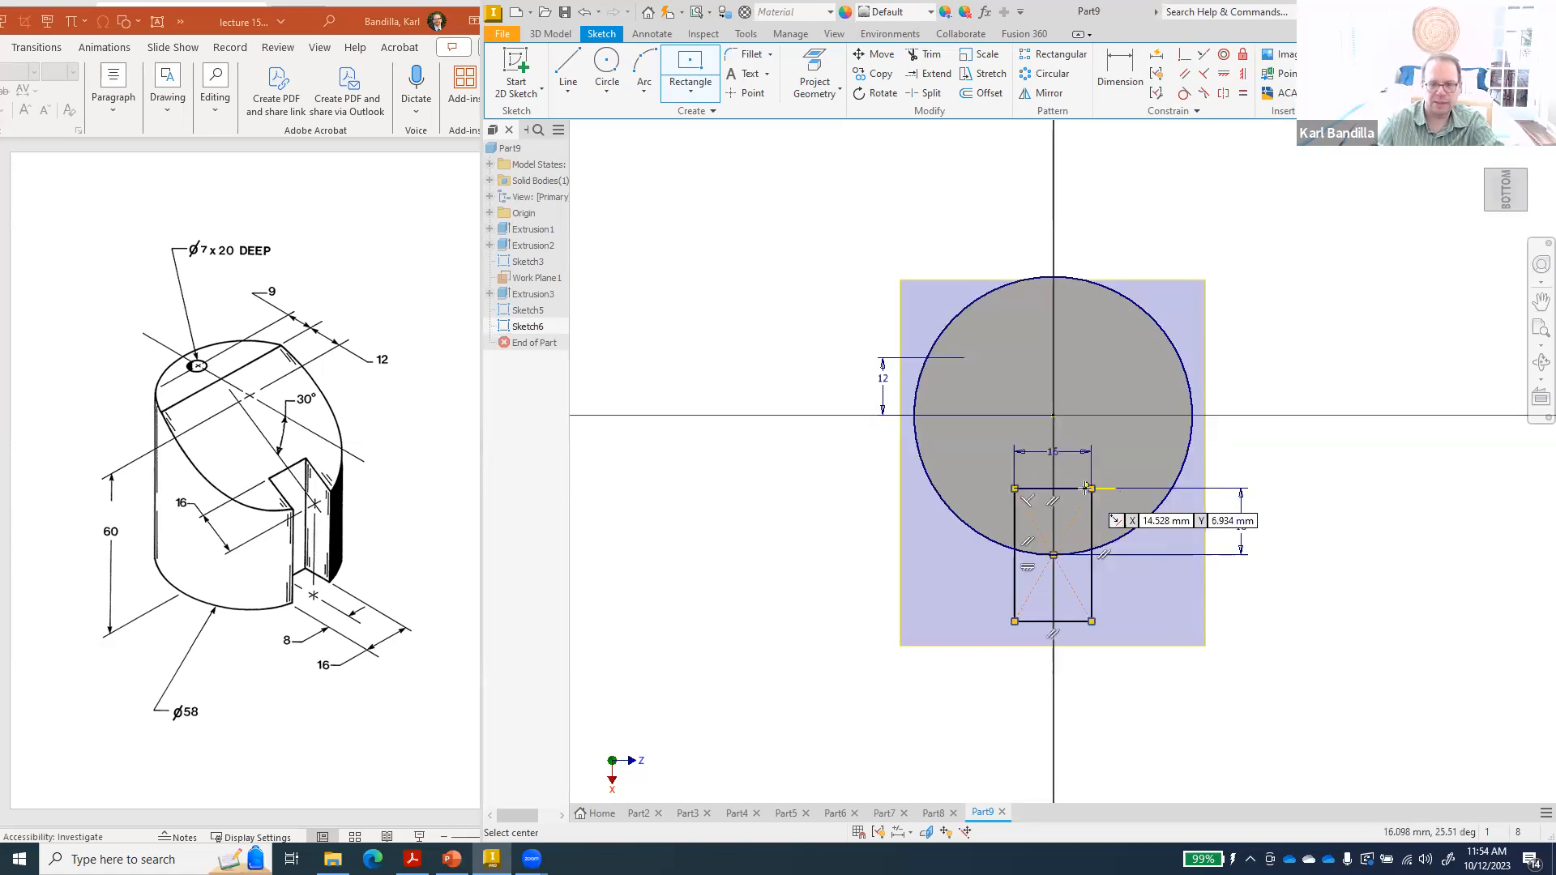
pyautogui.press('Return')
pyautogui.click(1380, 71)
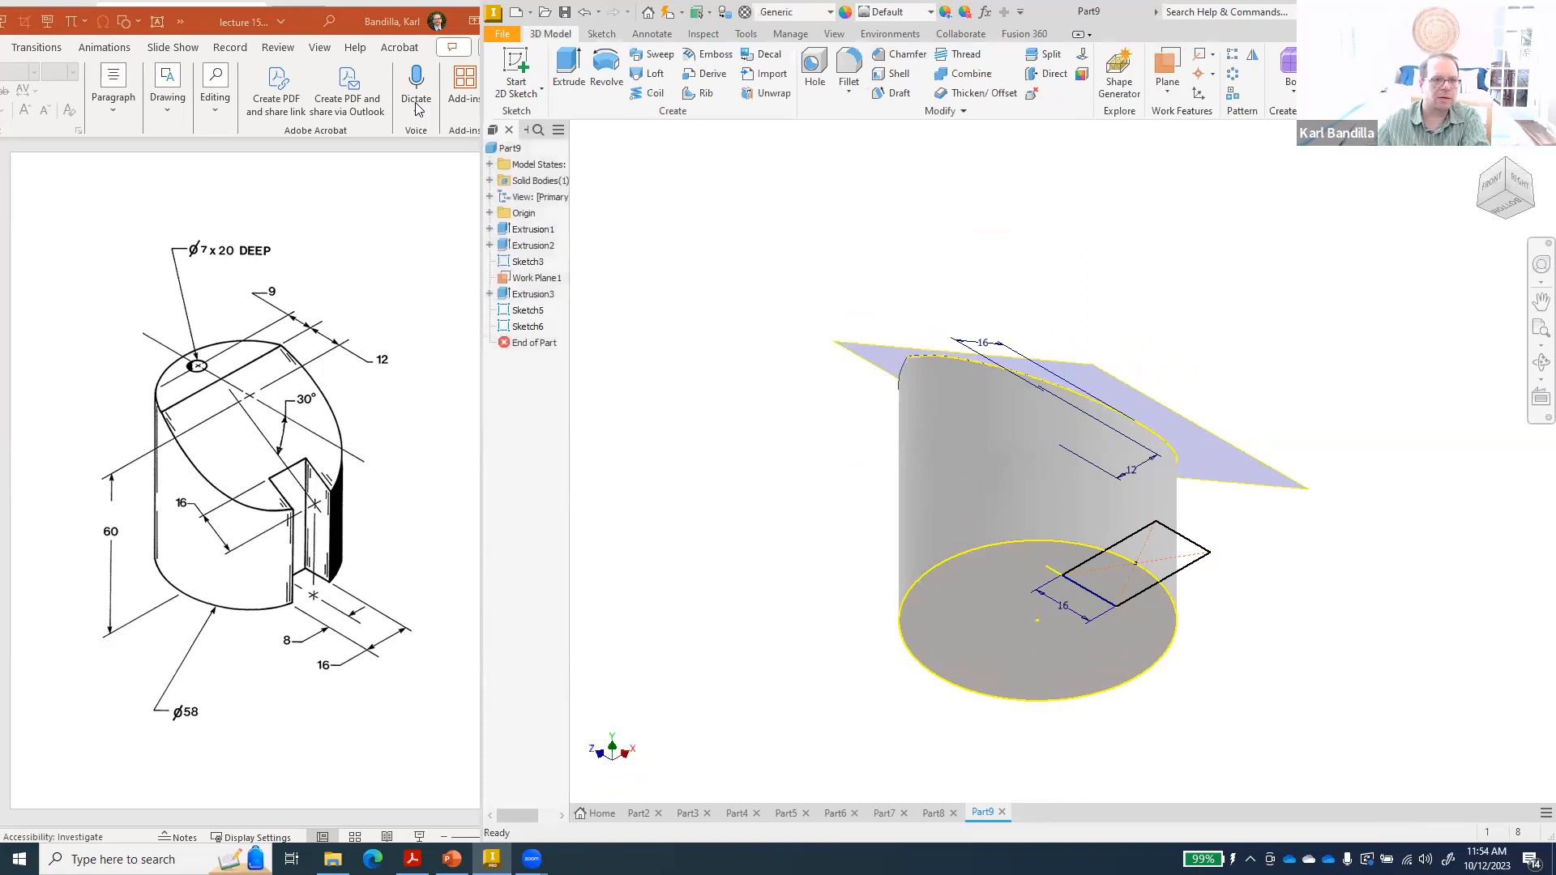
# - Cut-extrude the rectangle's area inside the bottom circle up to the sloped work plane to form the slot
pyautogui.click(568, 69)
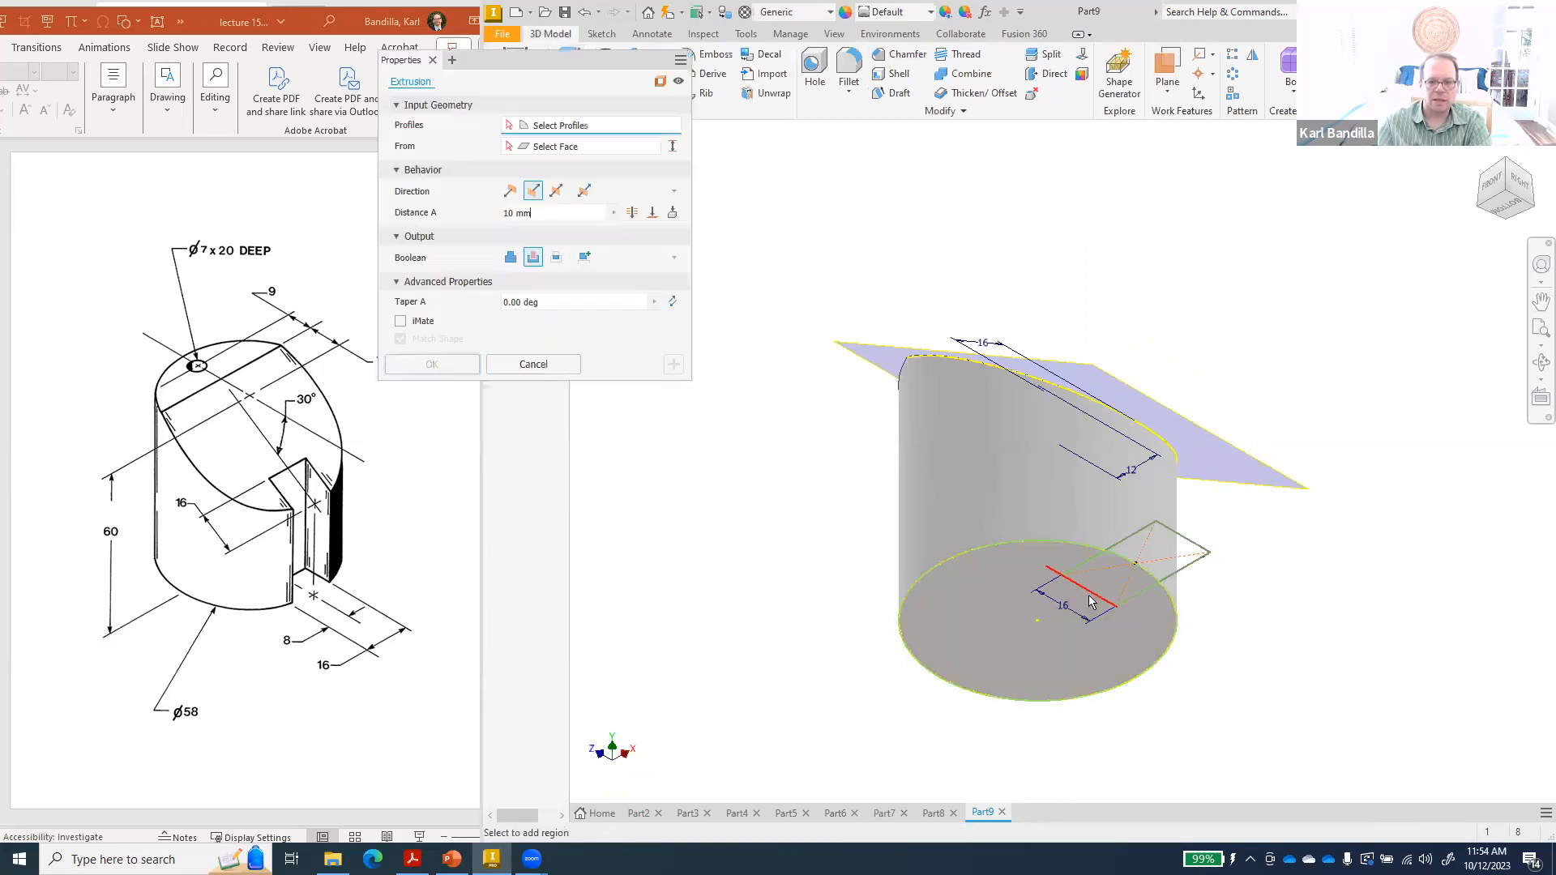
pyautogui.click(1116, 580)
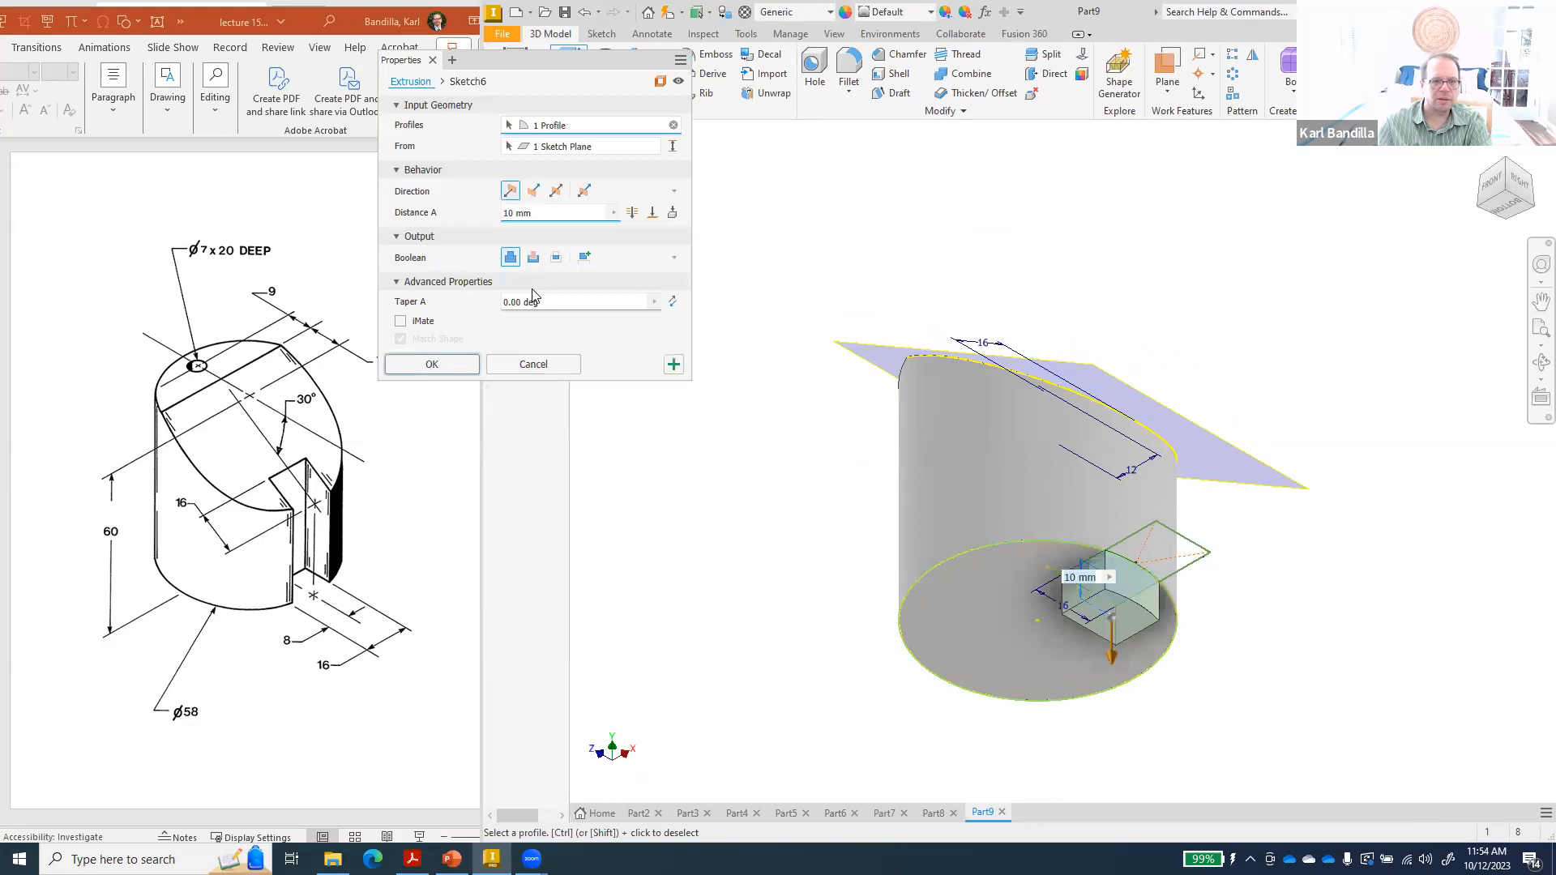
pyautogui.click(534, 257)
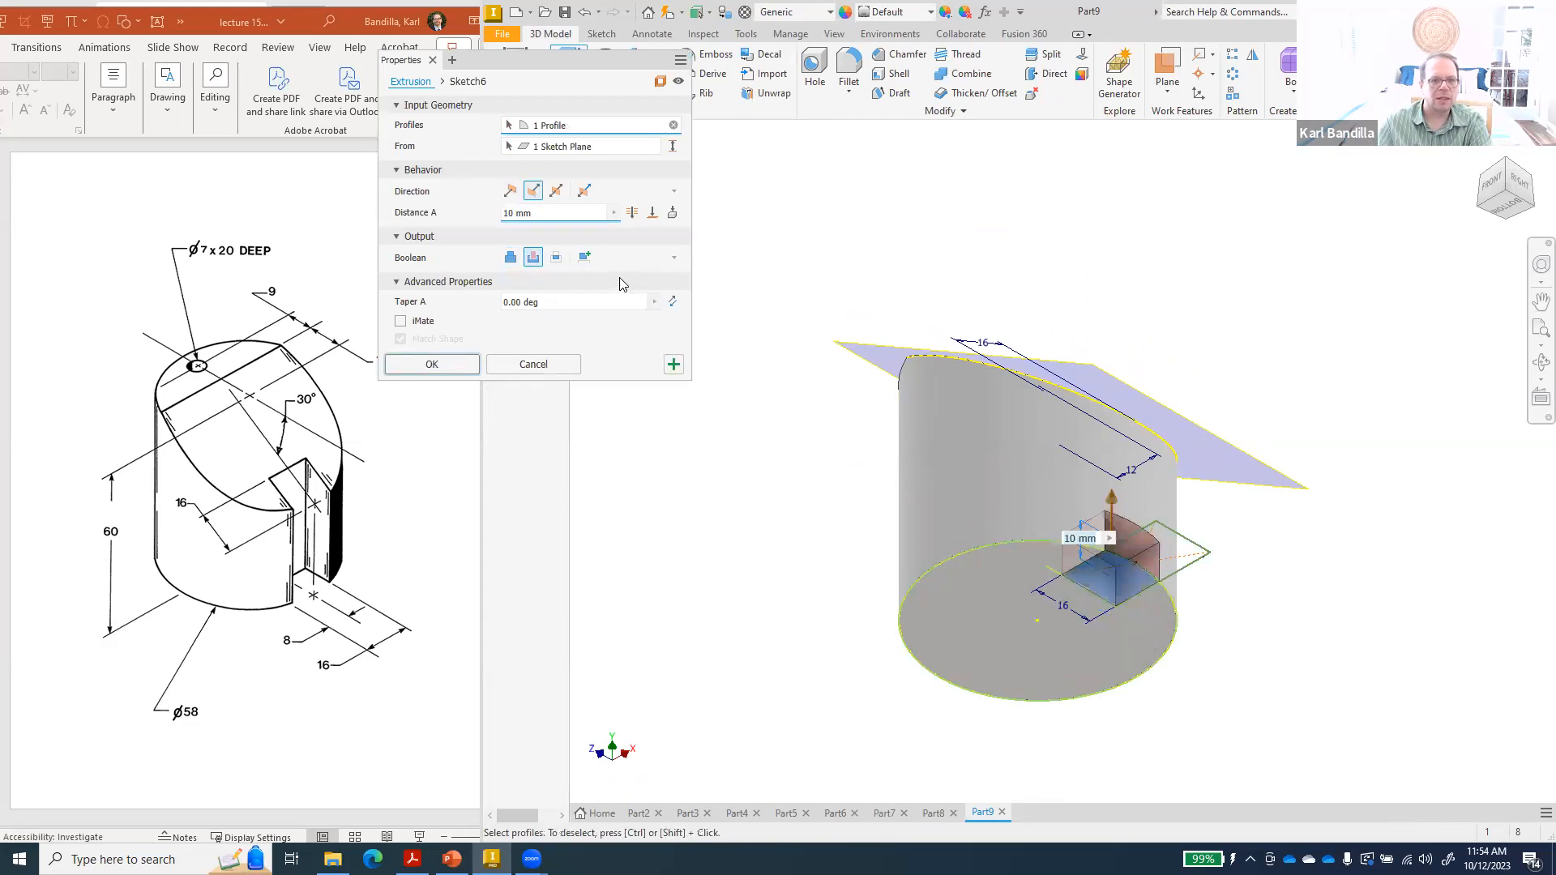
pyautogui.click(652, 212)
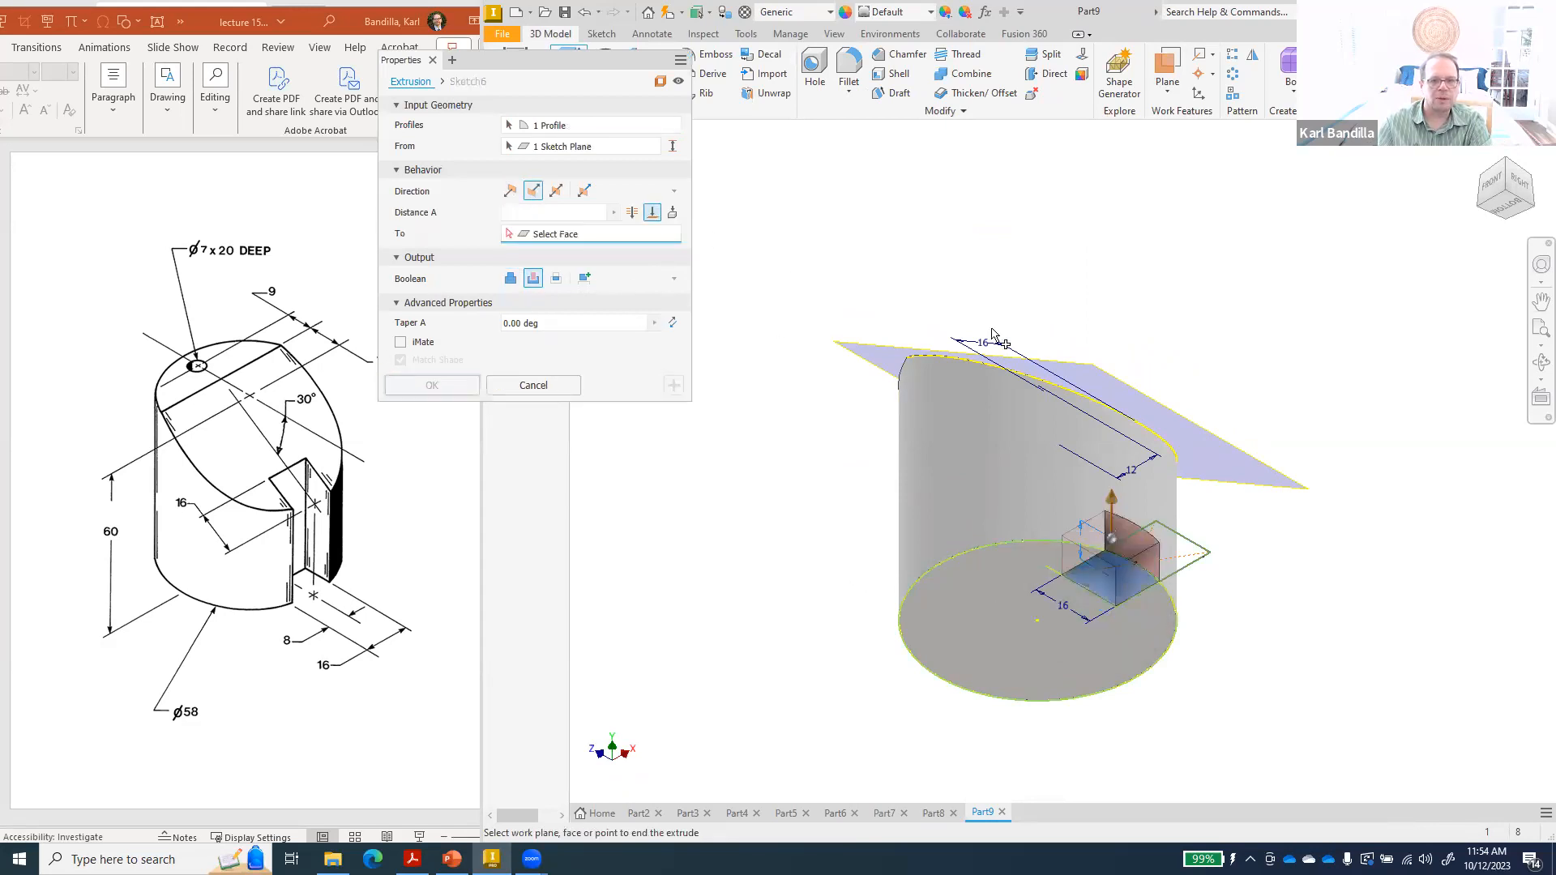
pyautogui.click(1111, 378)
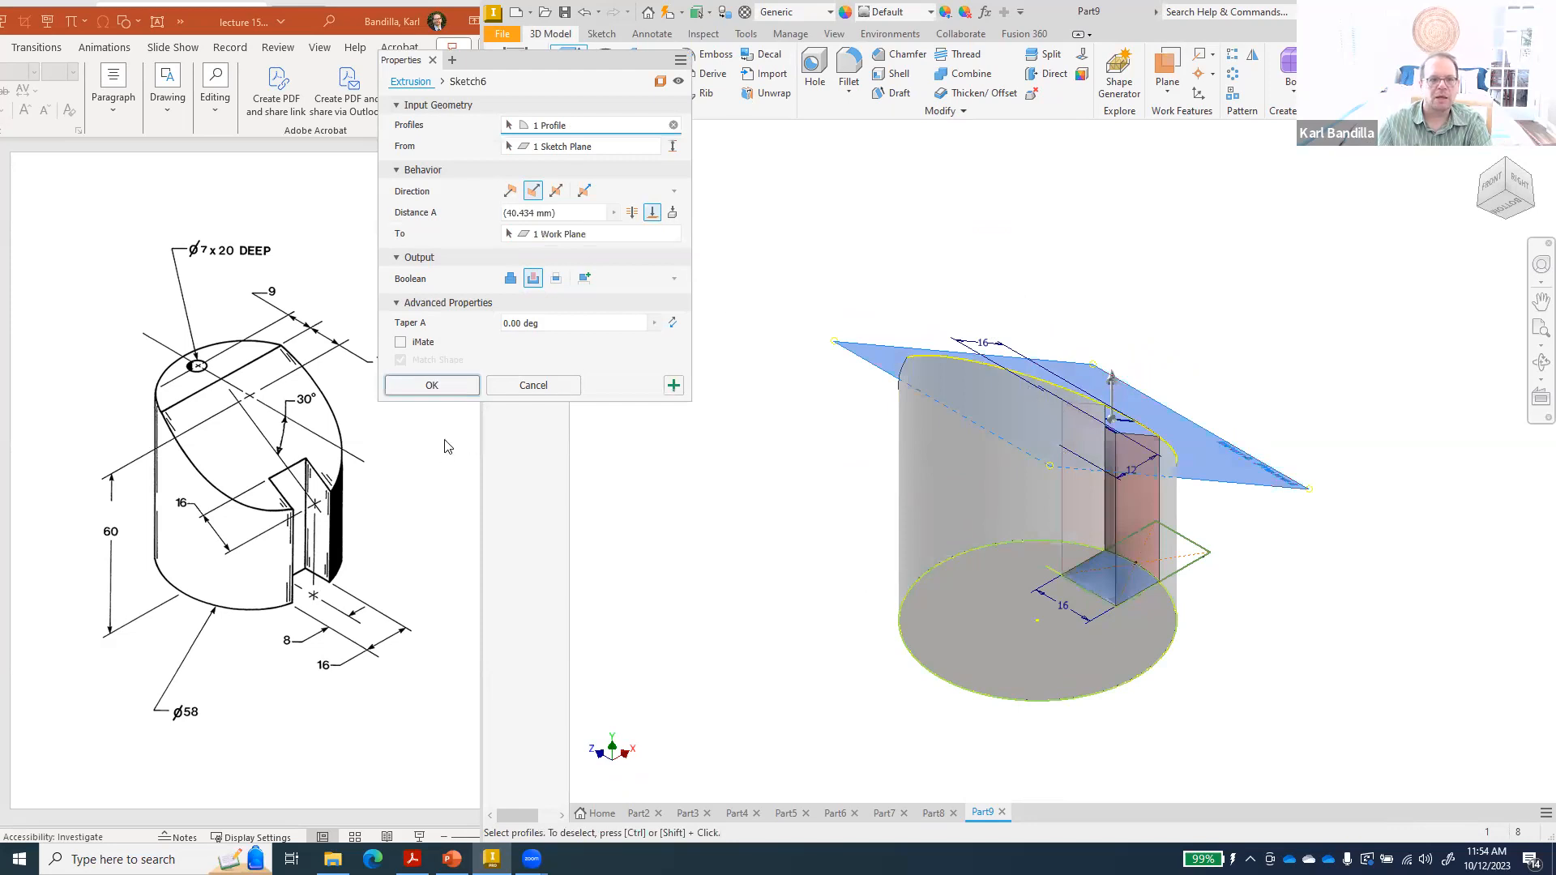
pyautogui.click(444, 384)
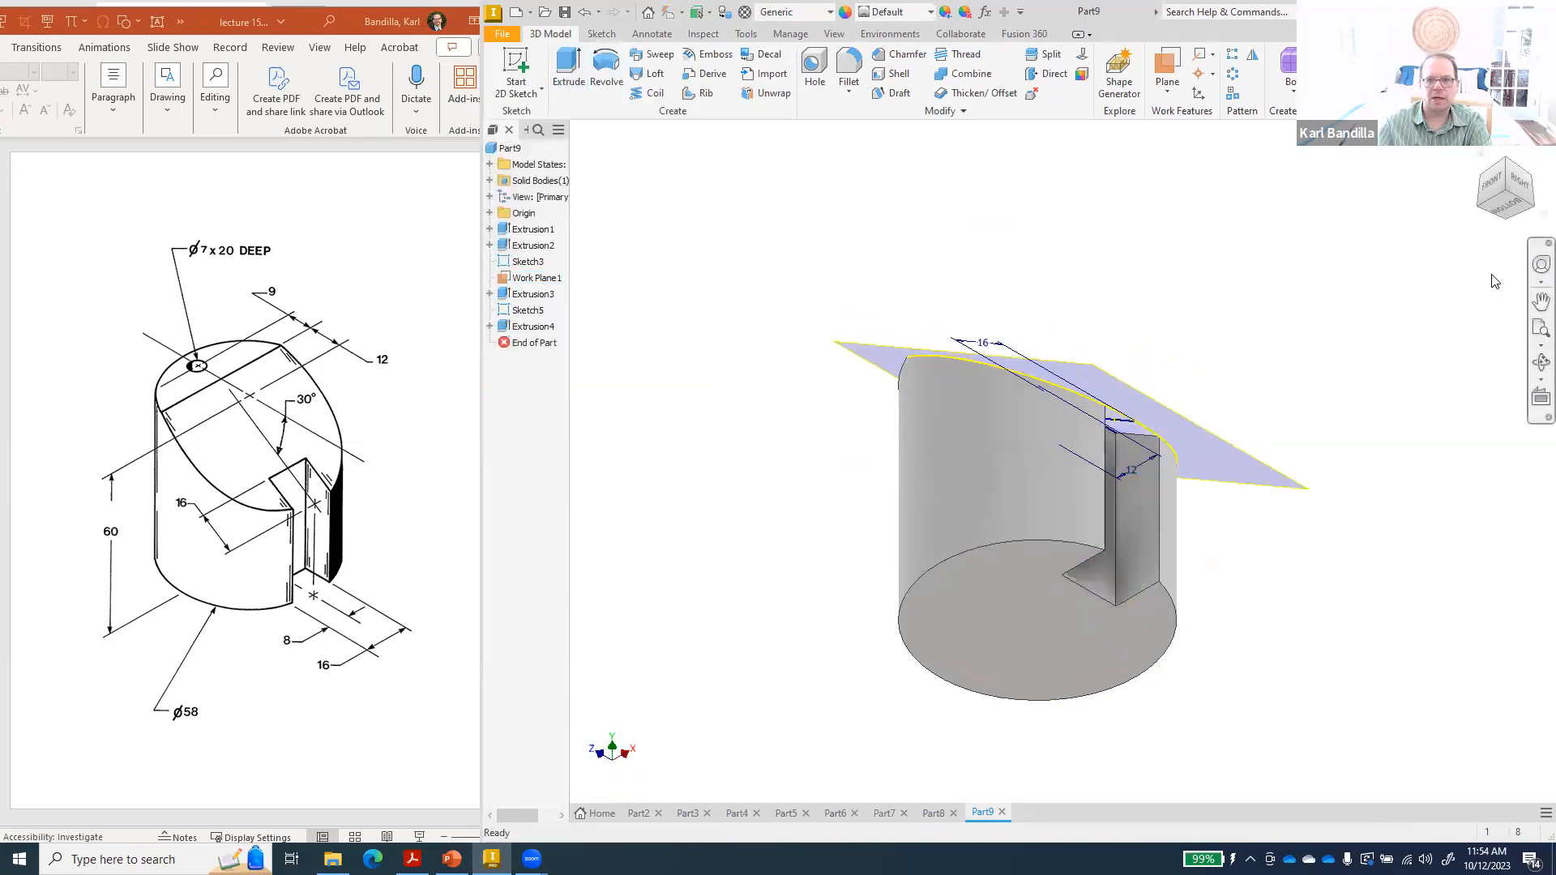
# - Hide the sloped-face sketch, the inclined work plane and the top sketch with the 12 mm line
pyautogui.click(1483, 155)
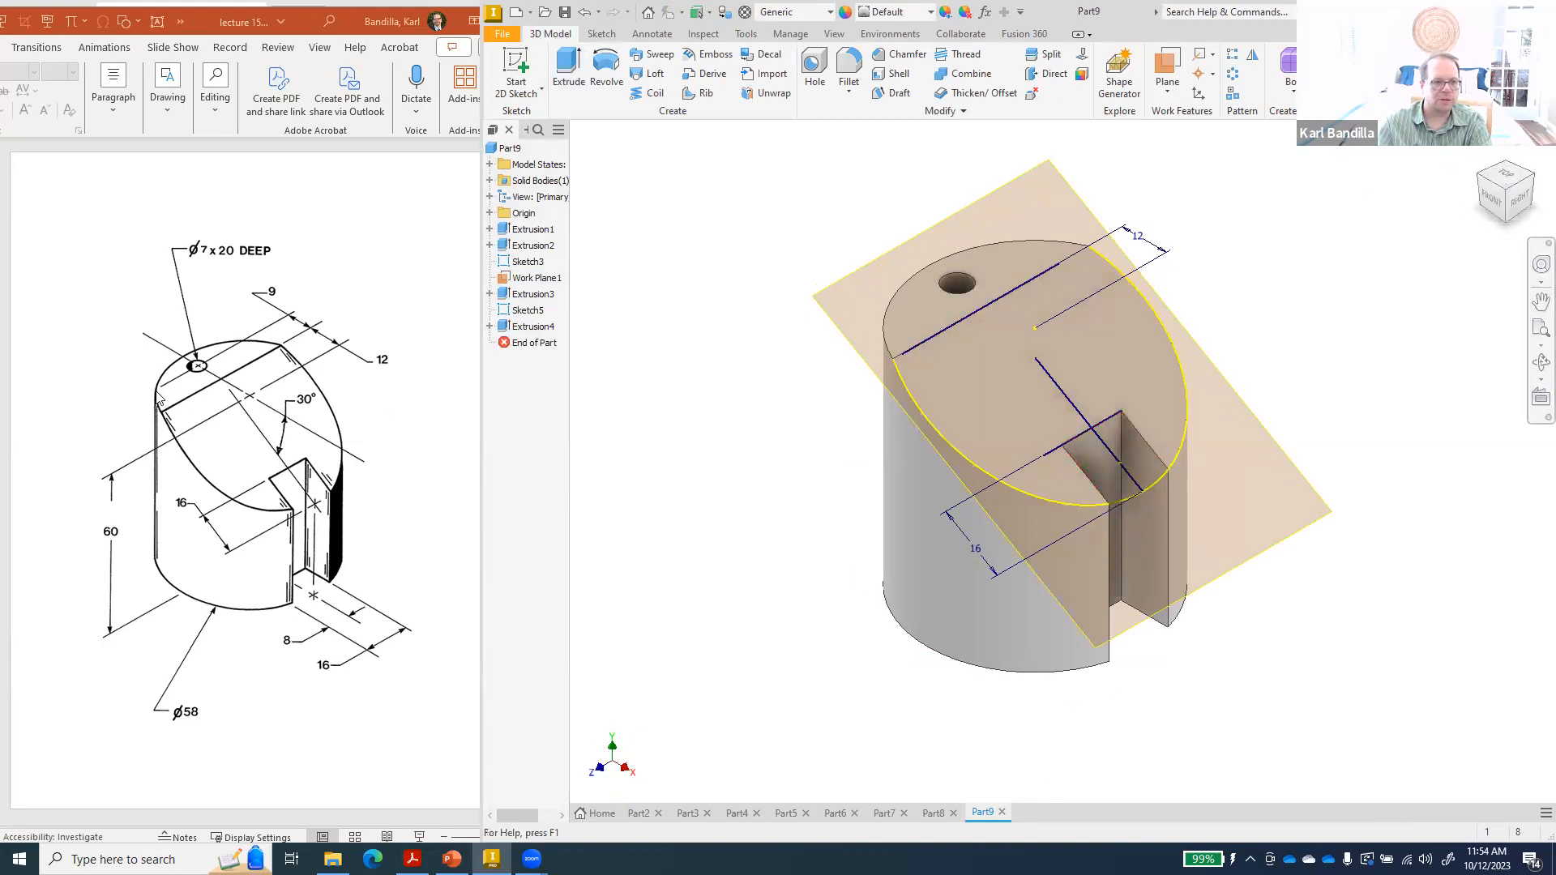
pyautogui.rightClick(537, 310)
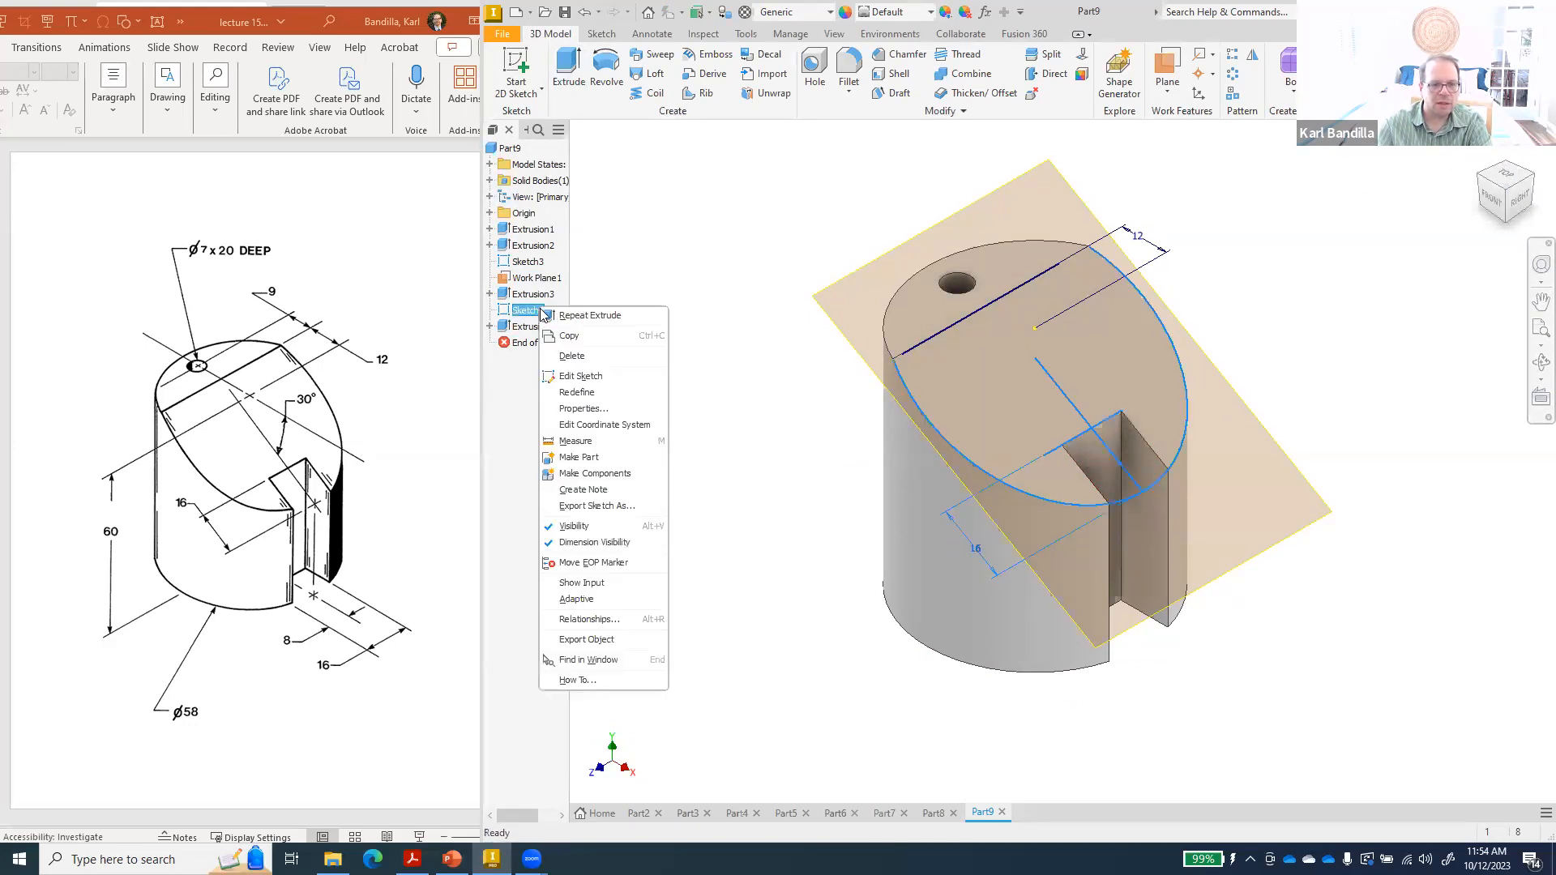
pyautogui.click(604, 524)
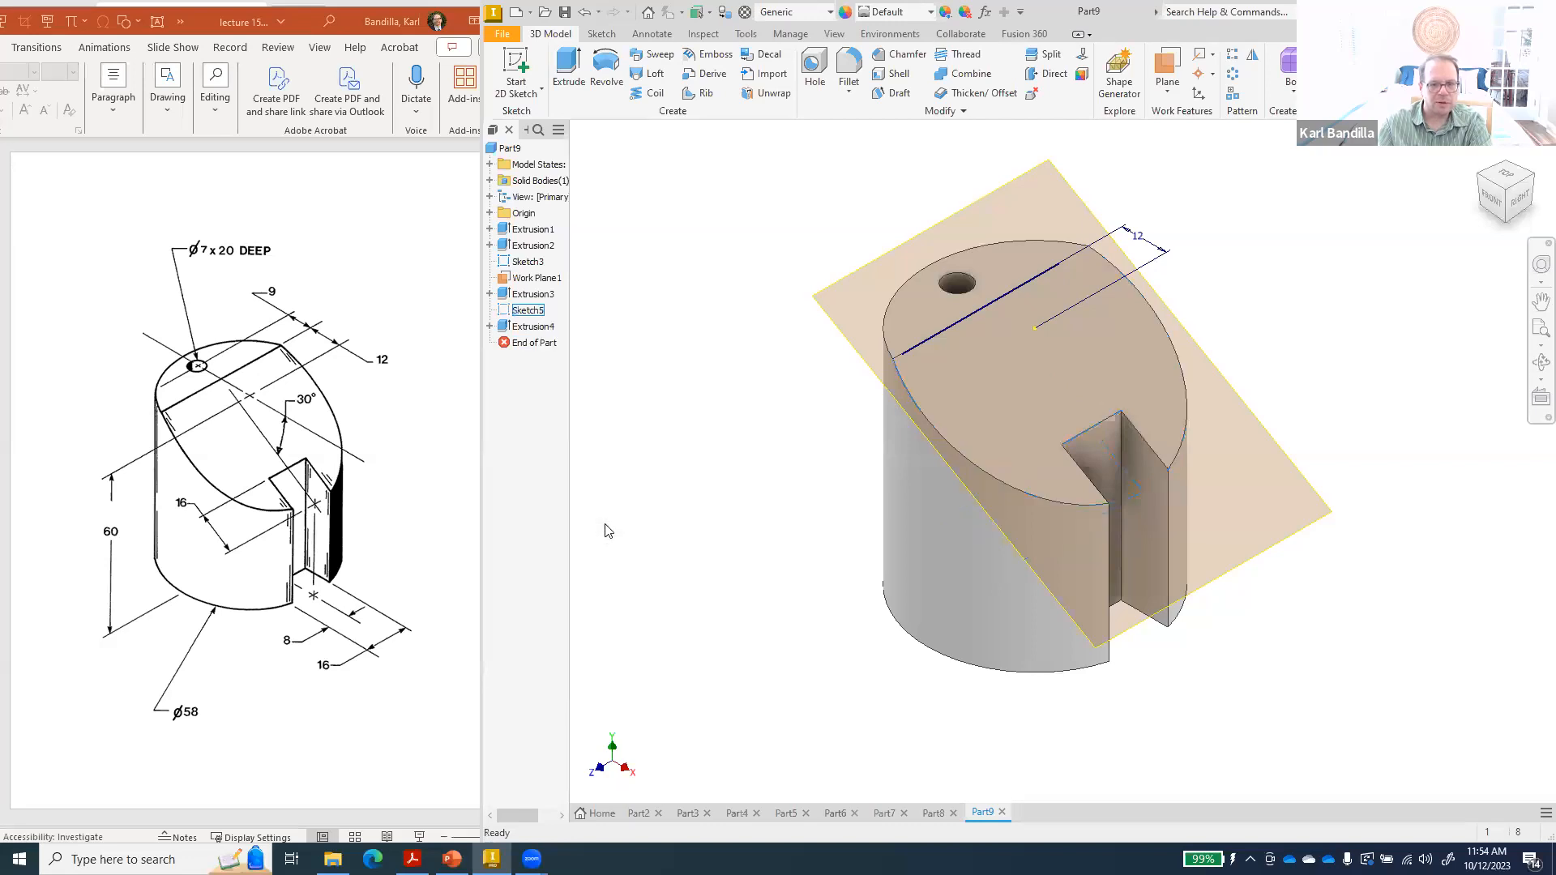
pyautogui.rightClick(537, 278)
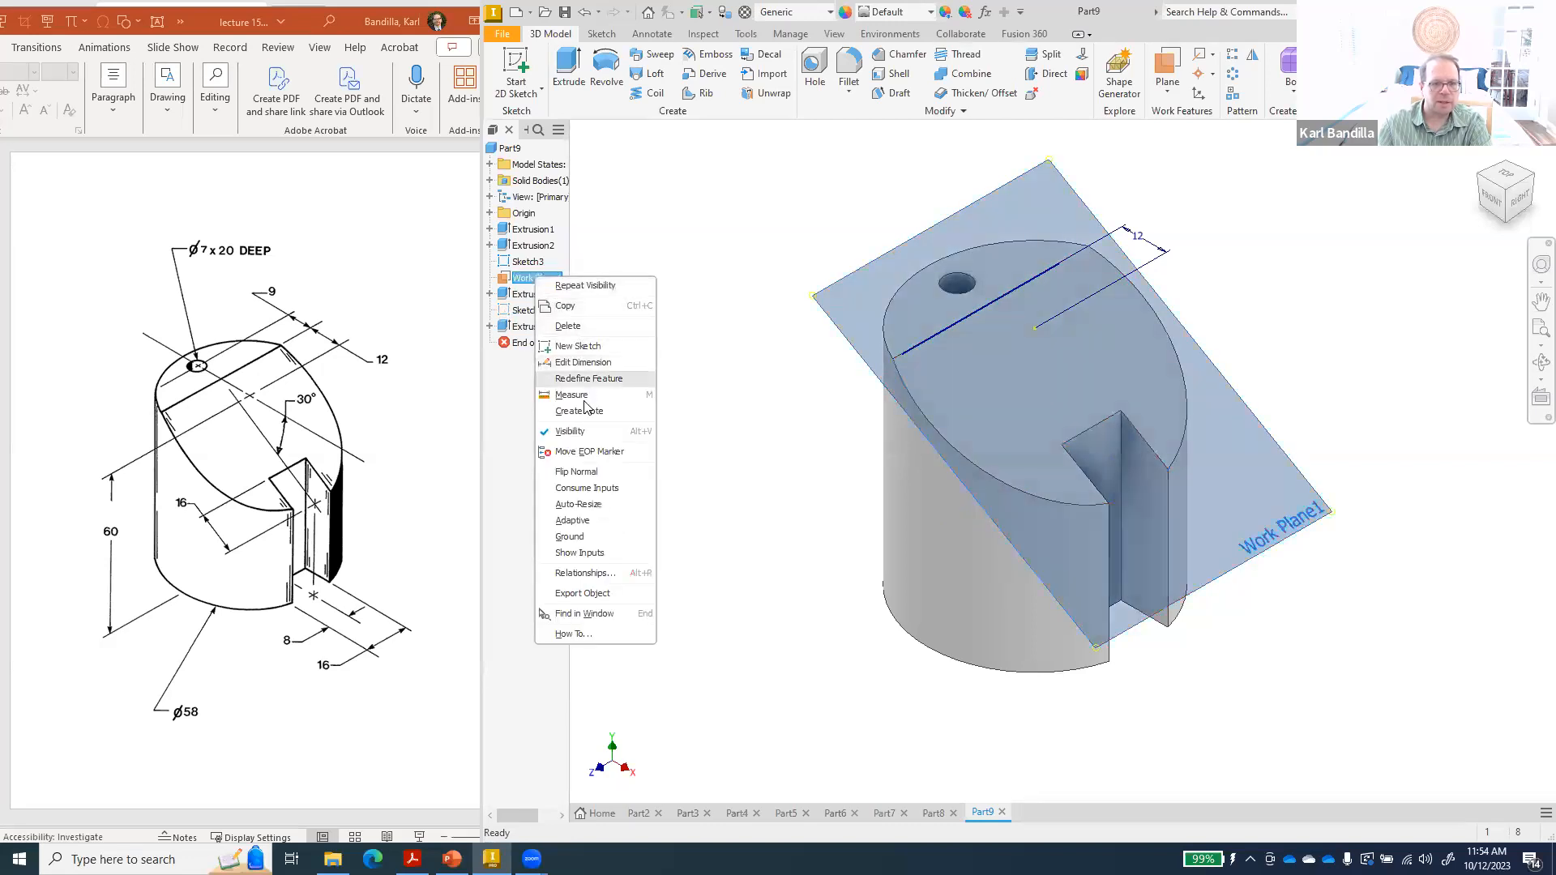
pyautogui.click(571, 431)
pyautogui.rightClick(534, 263)
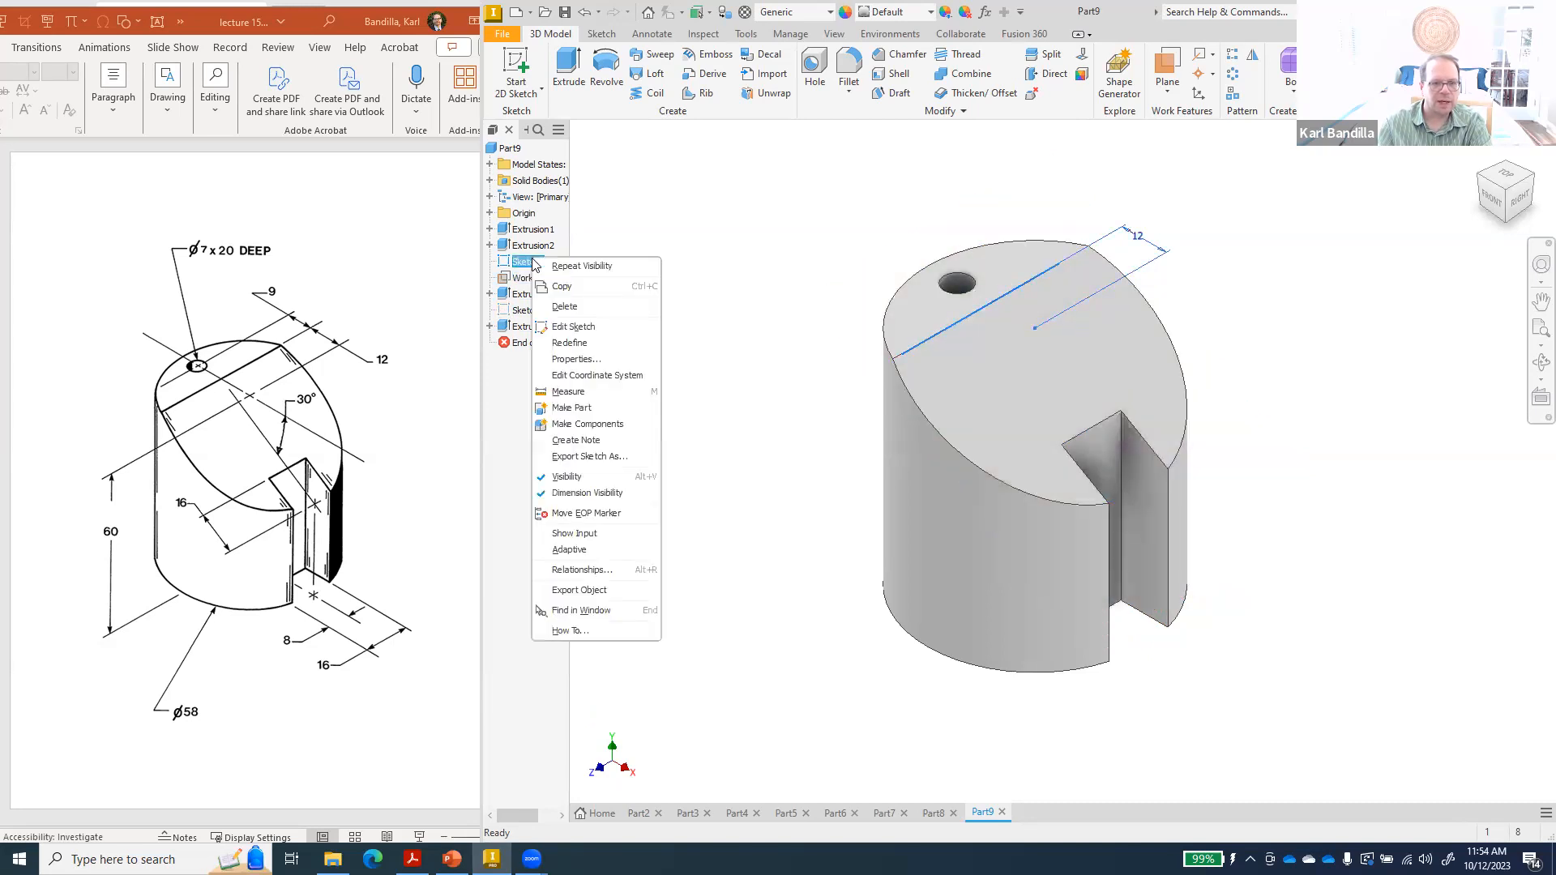
pyautogui.click(568, 477)
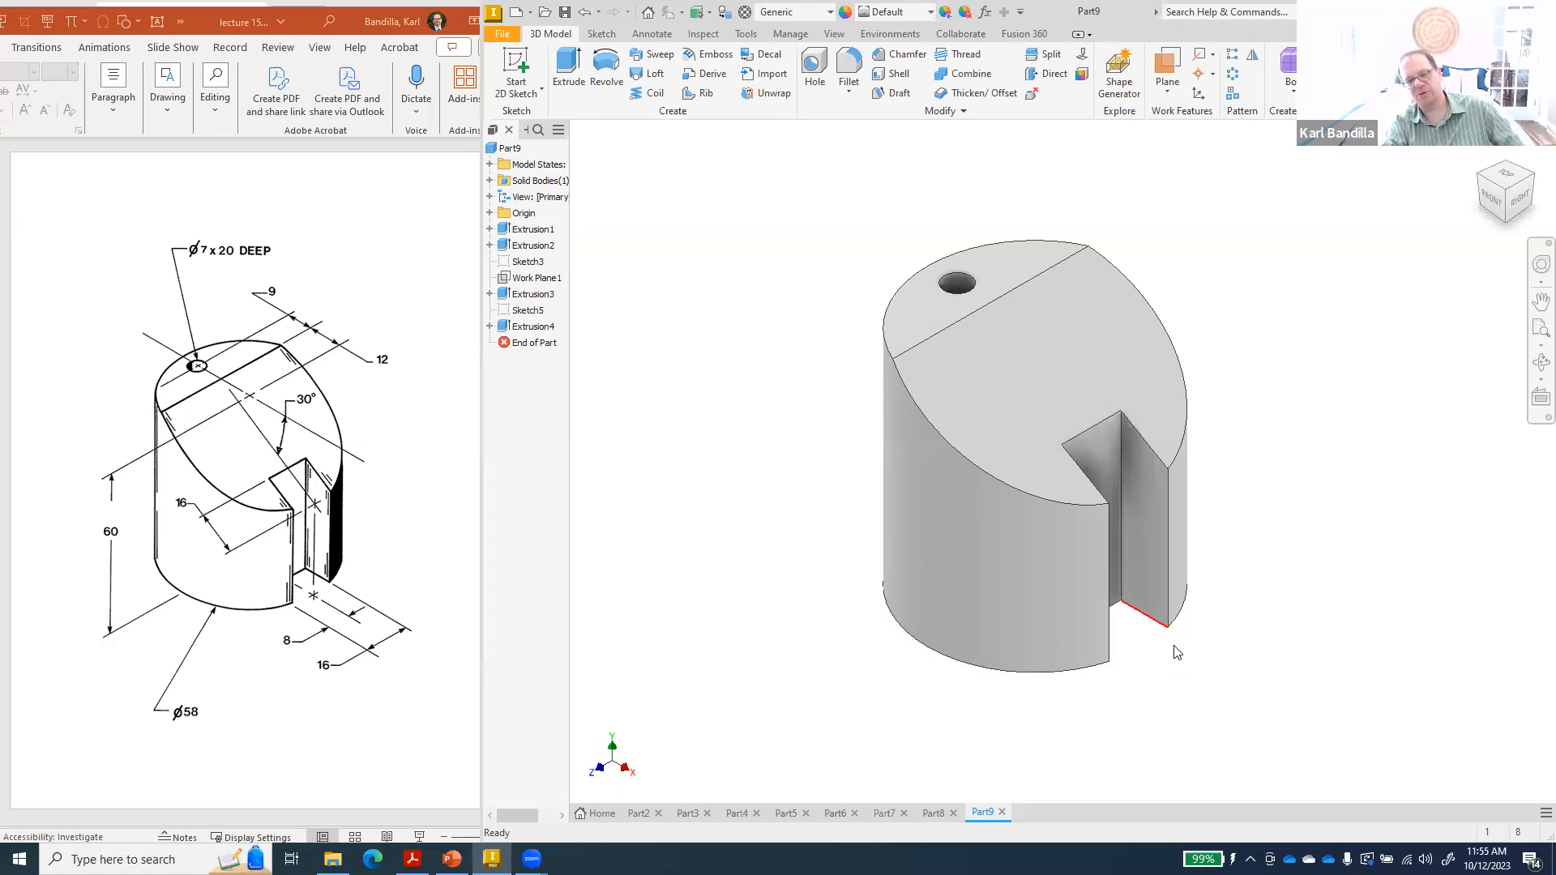
# - Measure the length of the slot side wall's bottom edge on the cylinder
pyautogui.click(751, 35)
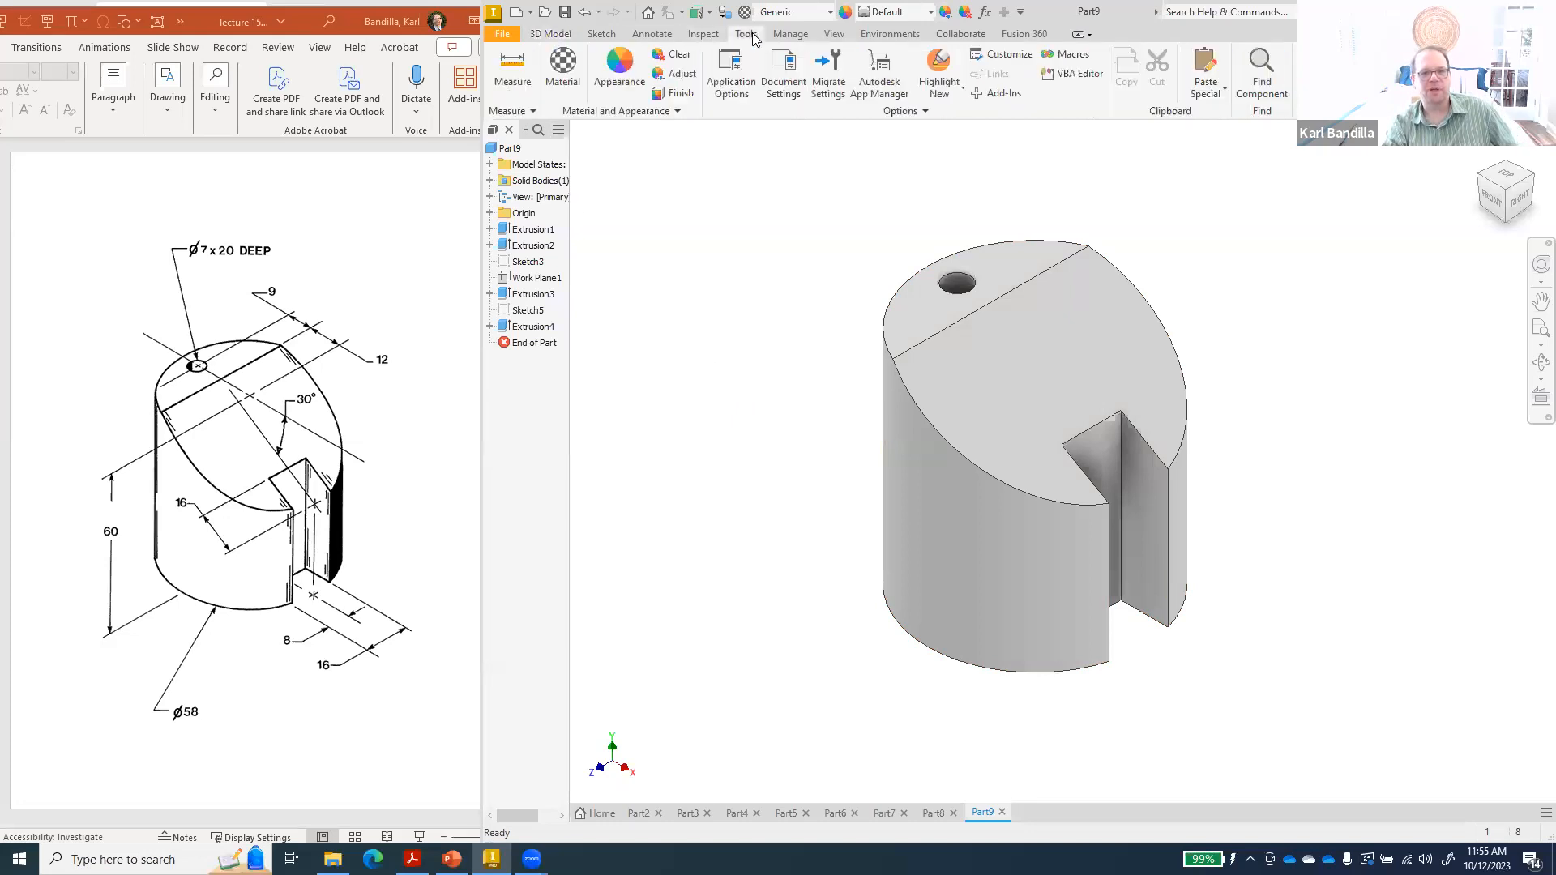
pyautogui.click(512, 71)
pyautogui.click(1159, 626)
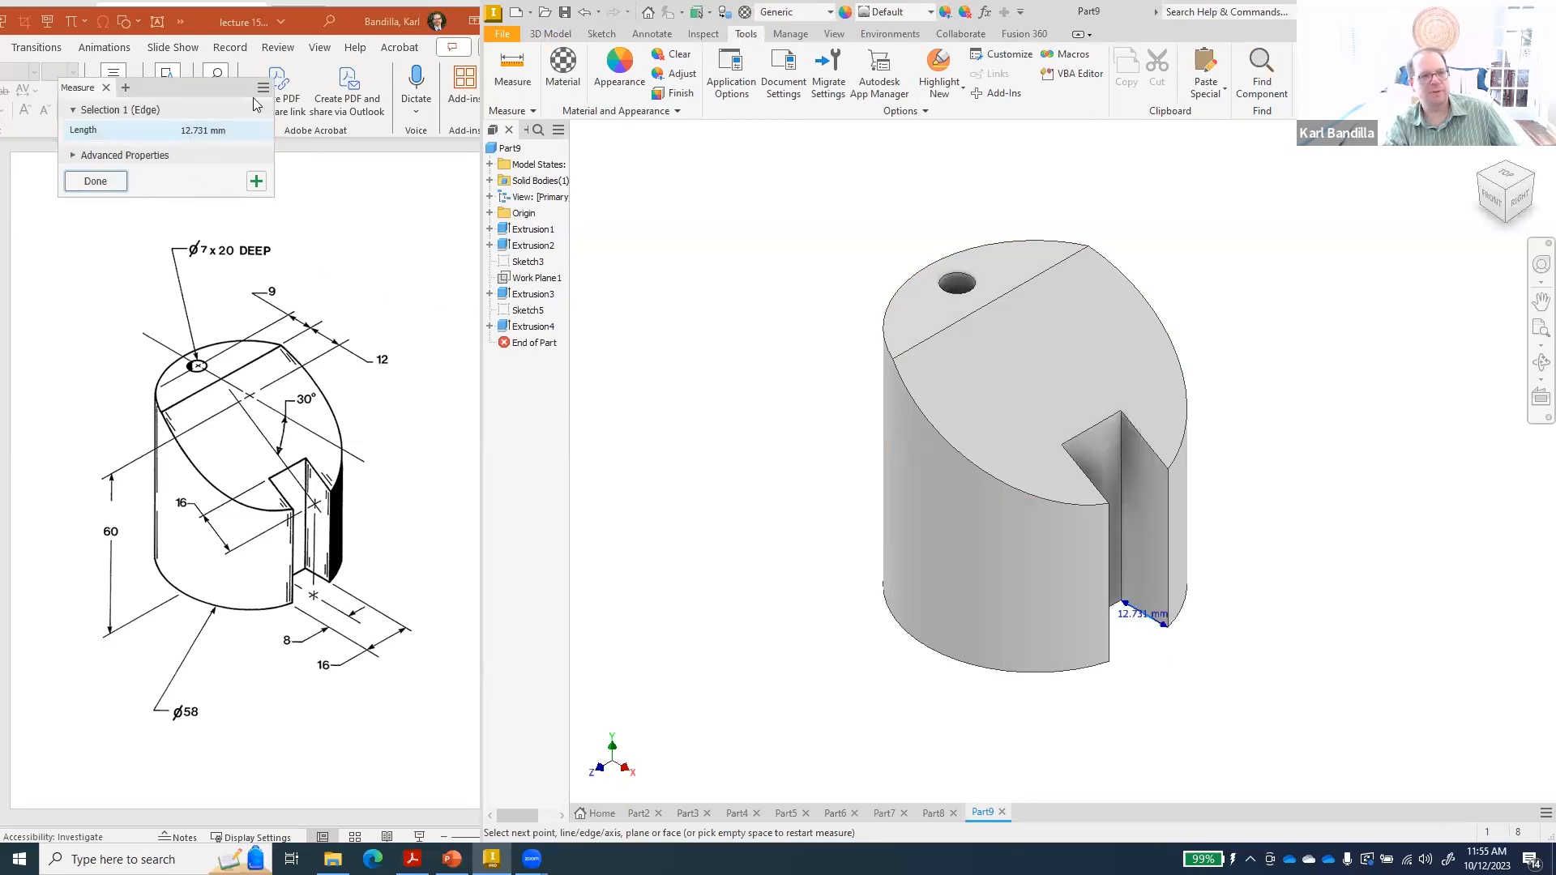
pyautogui.click(106, 88)
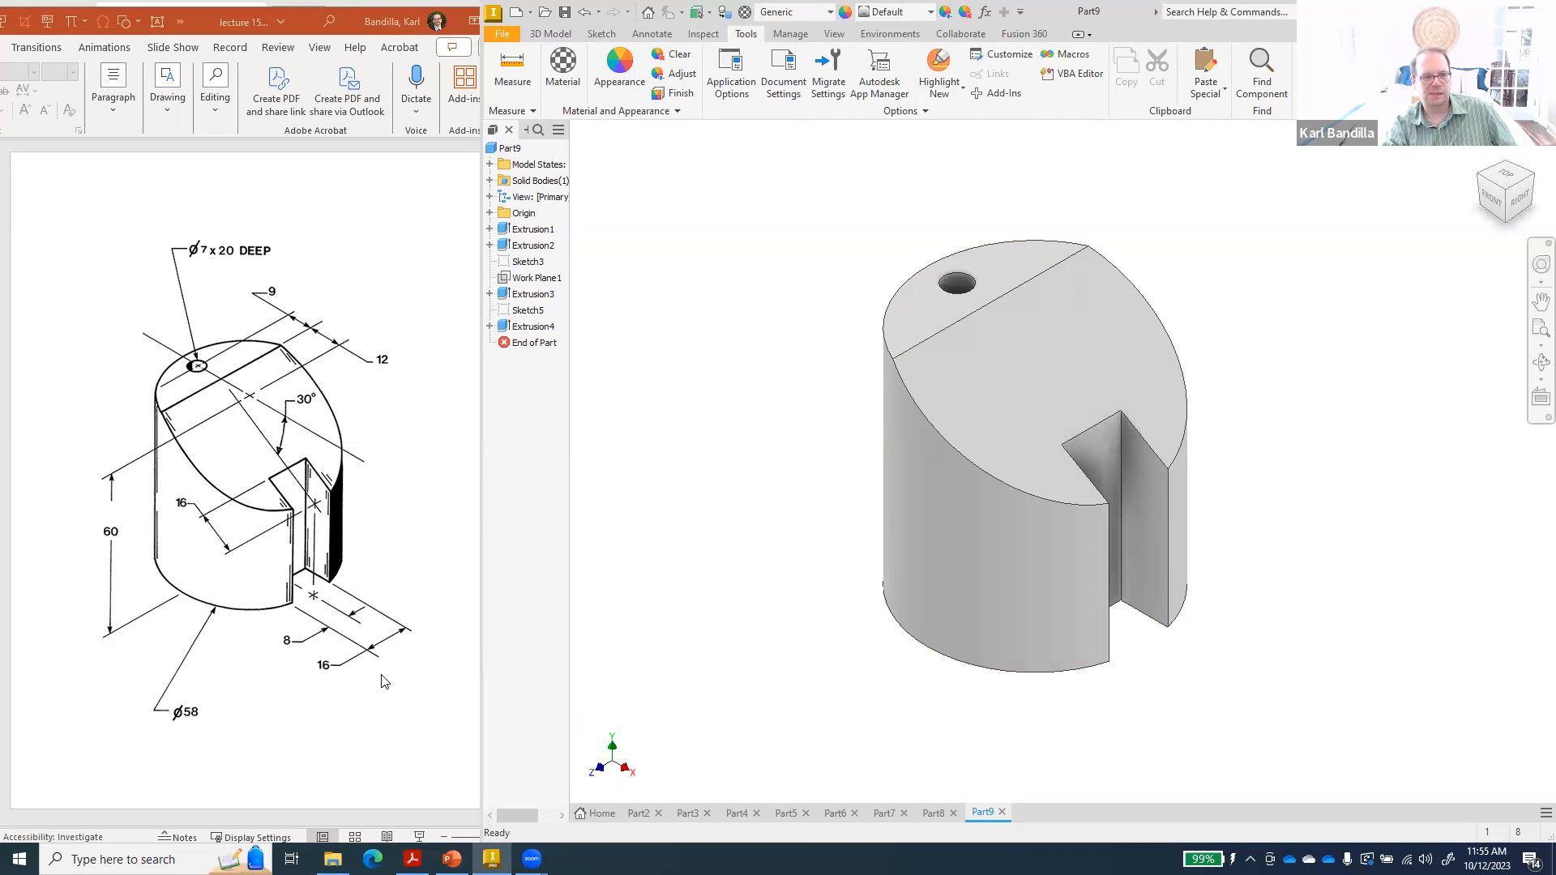
# - Advance the slides to the next part drawing and create a new part from the metric Standard (mm).ipt template
pyautogui.scroll(-1, 324, 549)
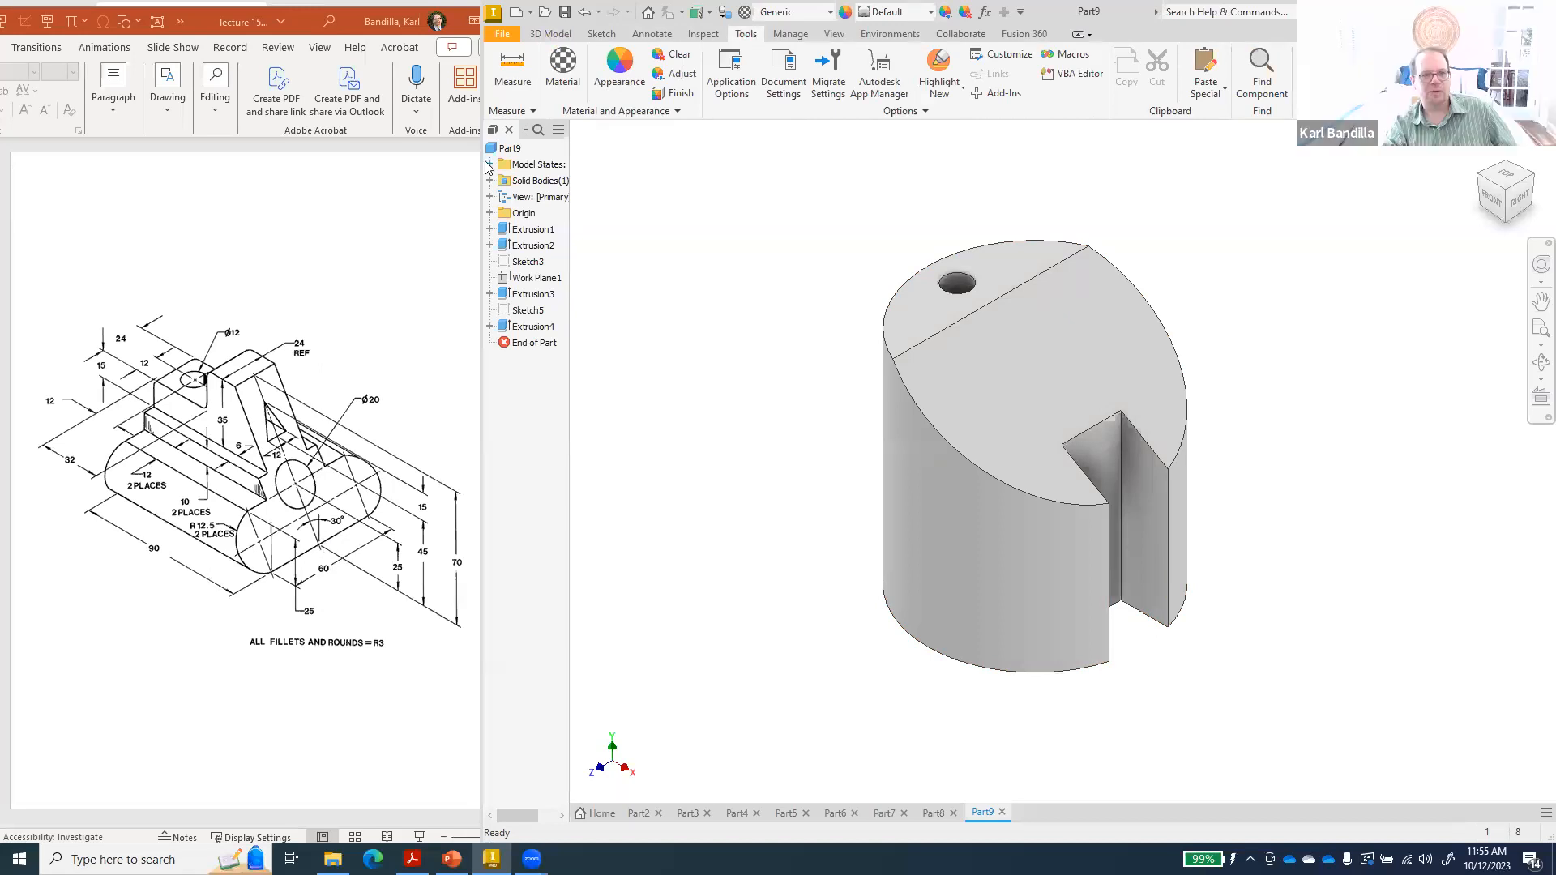
pyautogui.click(517, 14)
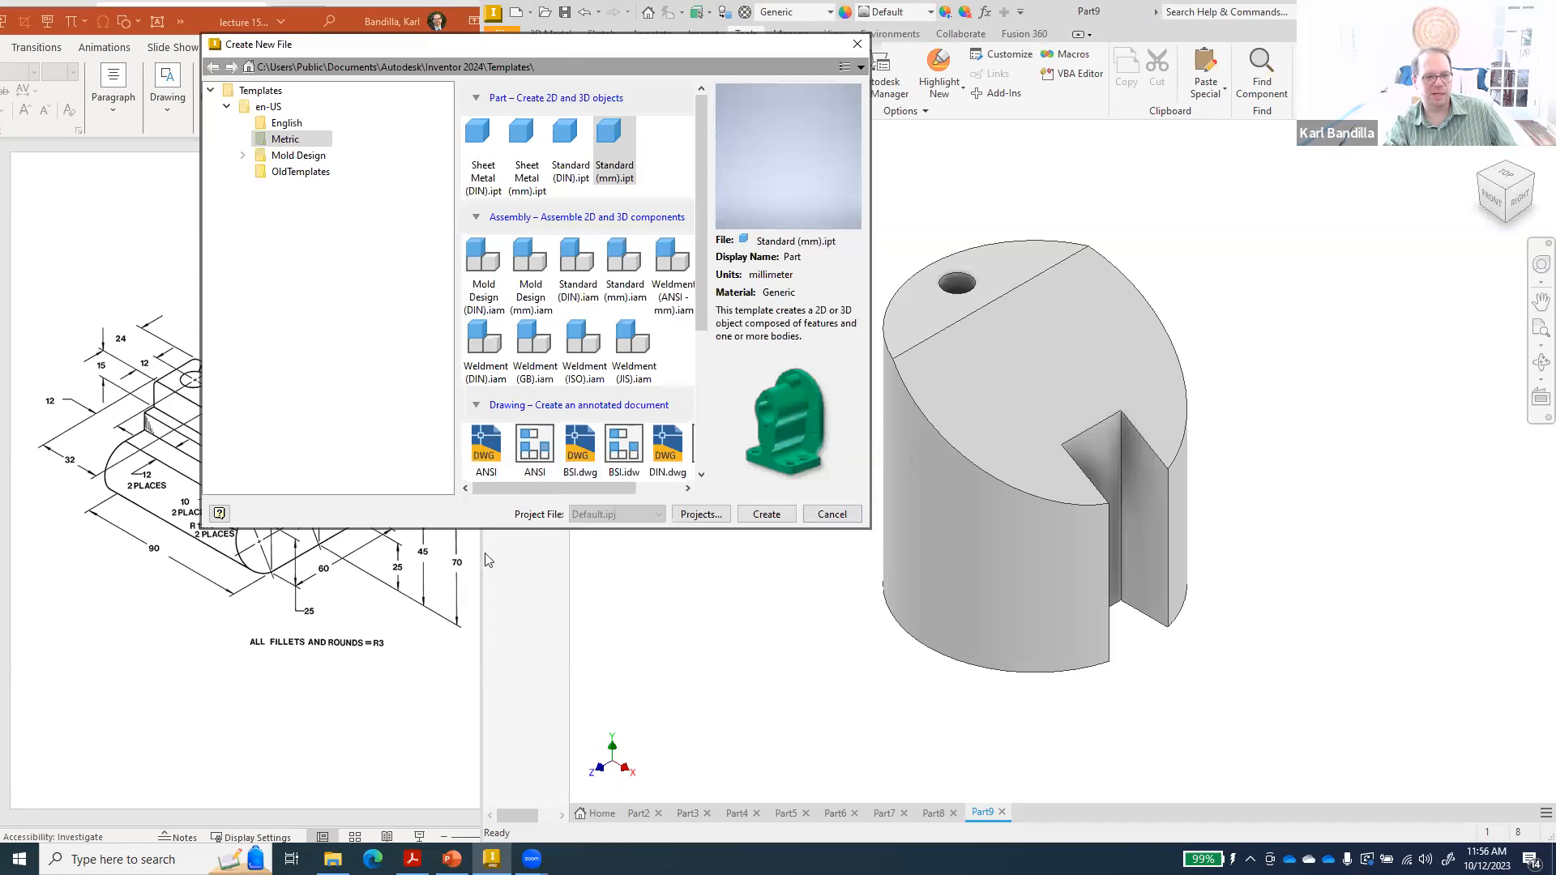
pyautogui.click(766, 514)
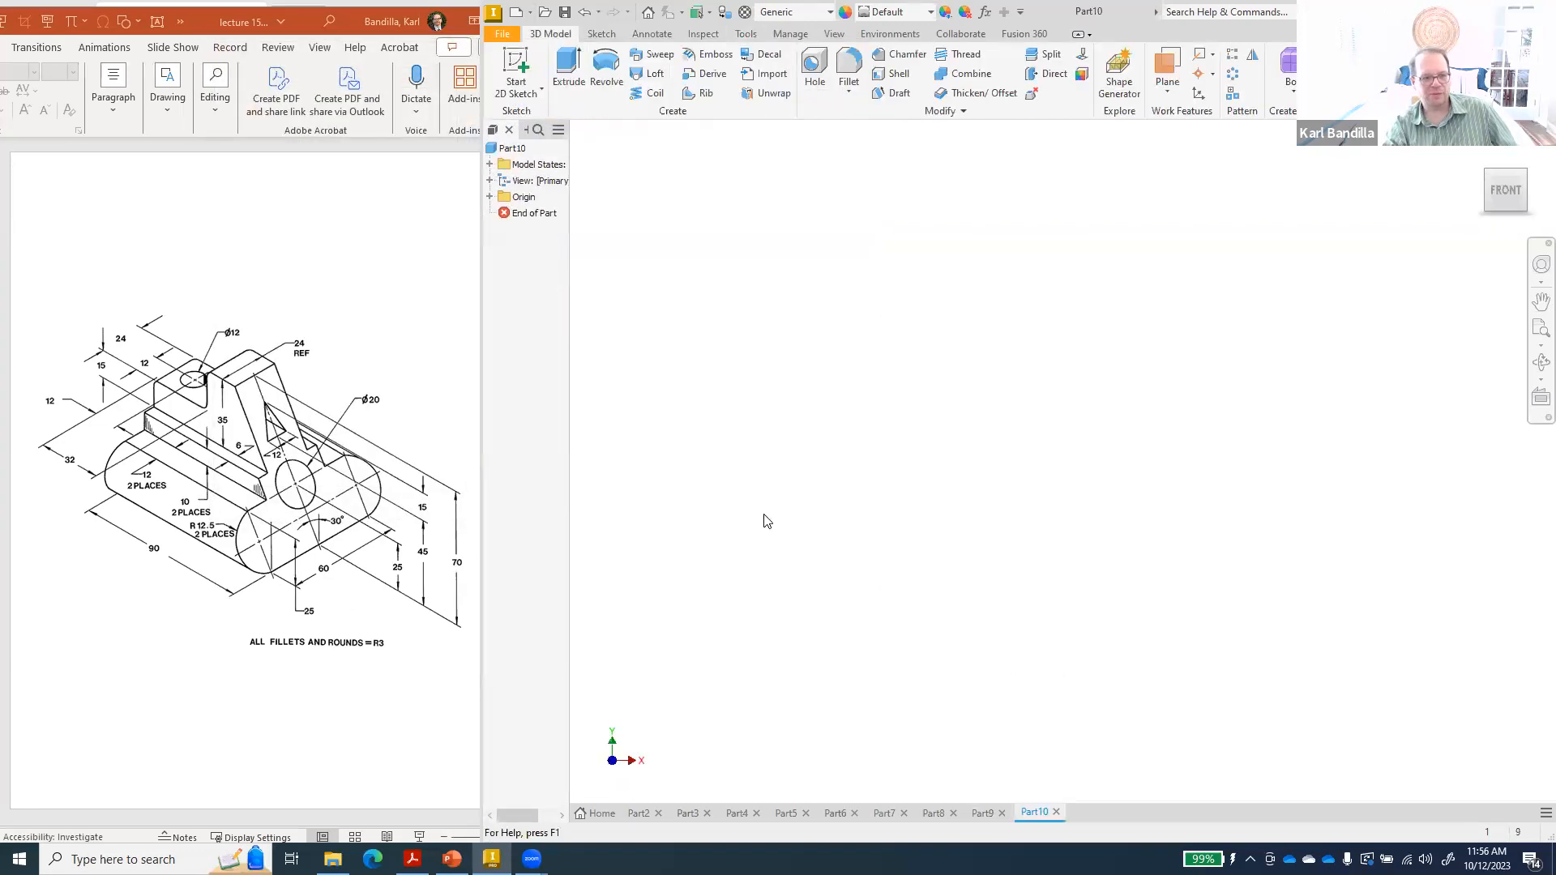
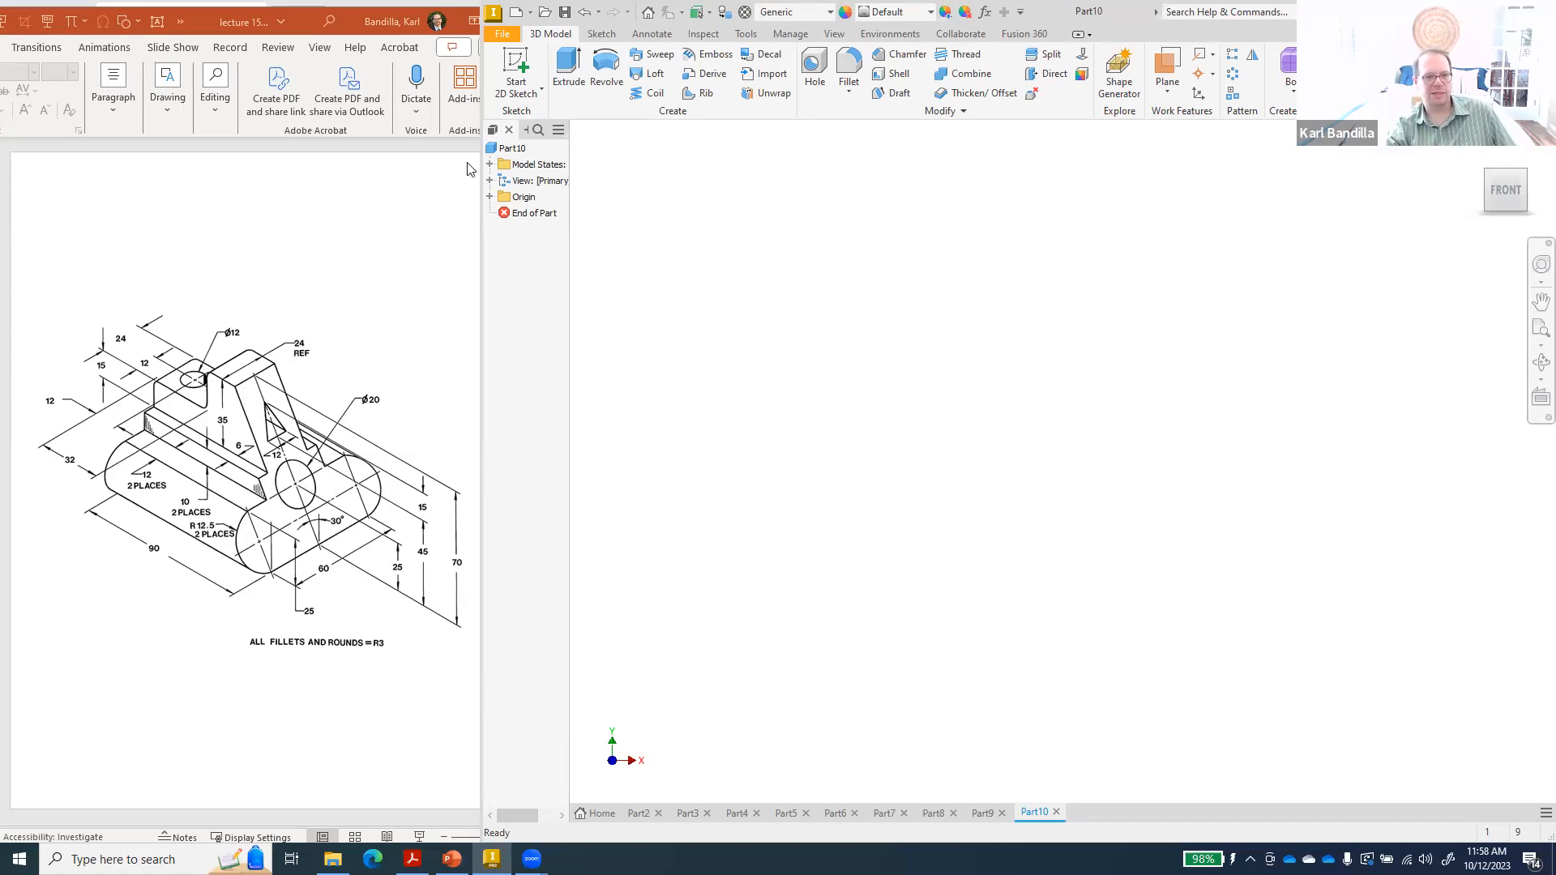
# - Start a sketch on the YZ plane and draw a horizontal centre-point slot at the origin, 30 mm from centre to arc centre and 25 mm wide
pyautogui.click(516, 71)
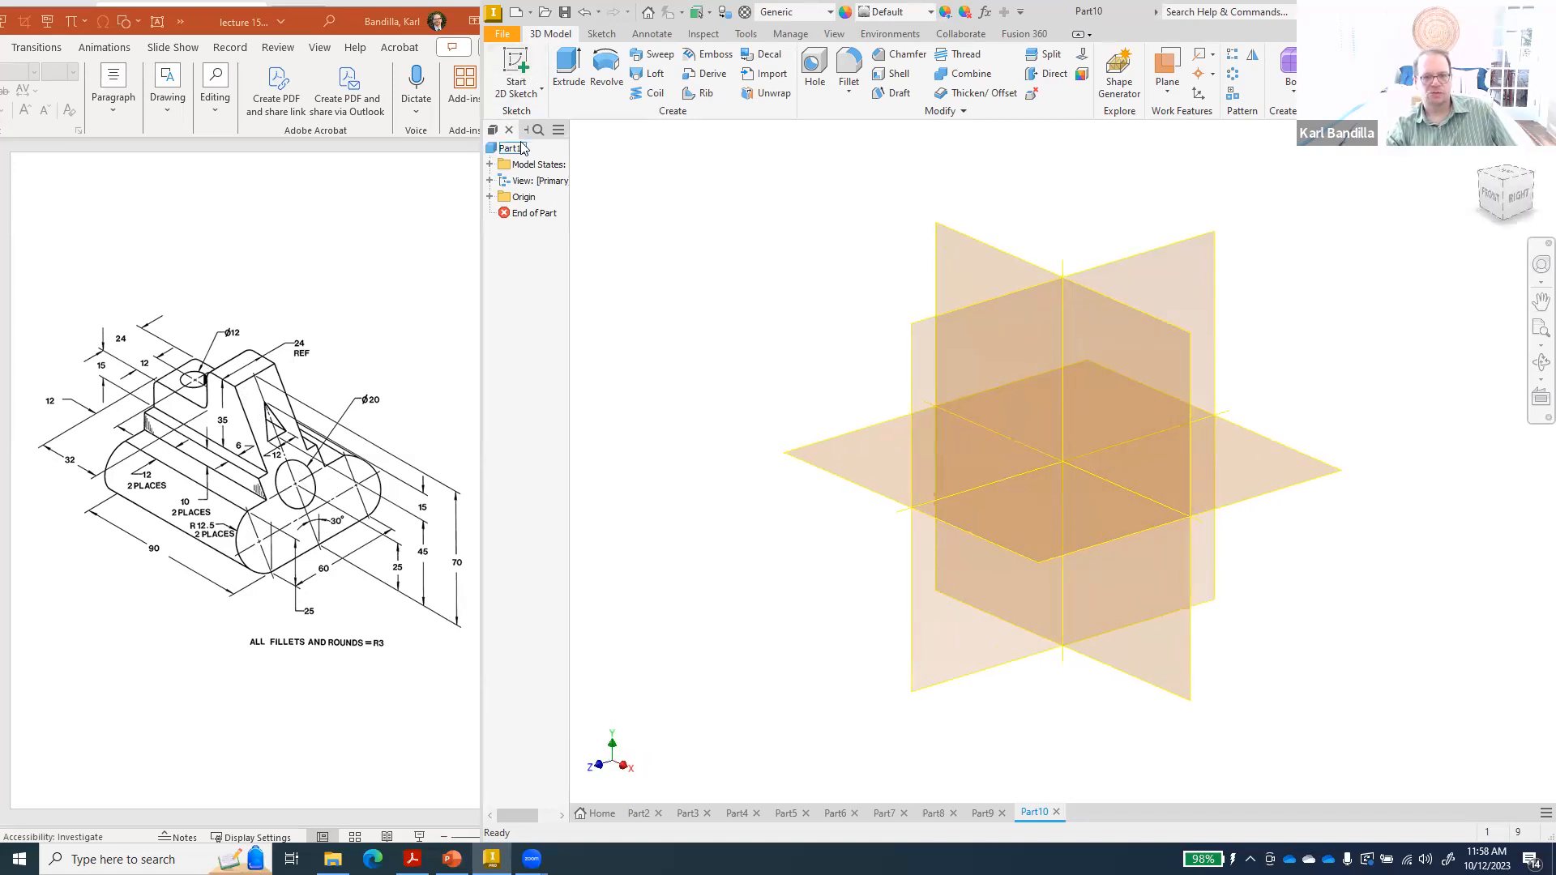
pyautogui.click(947, 413)
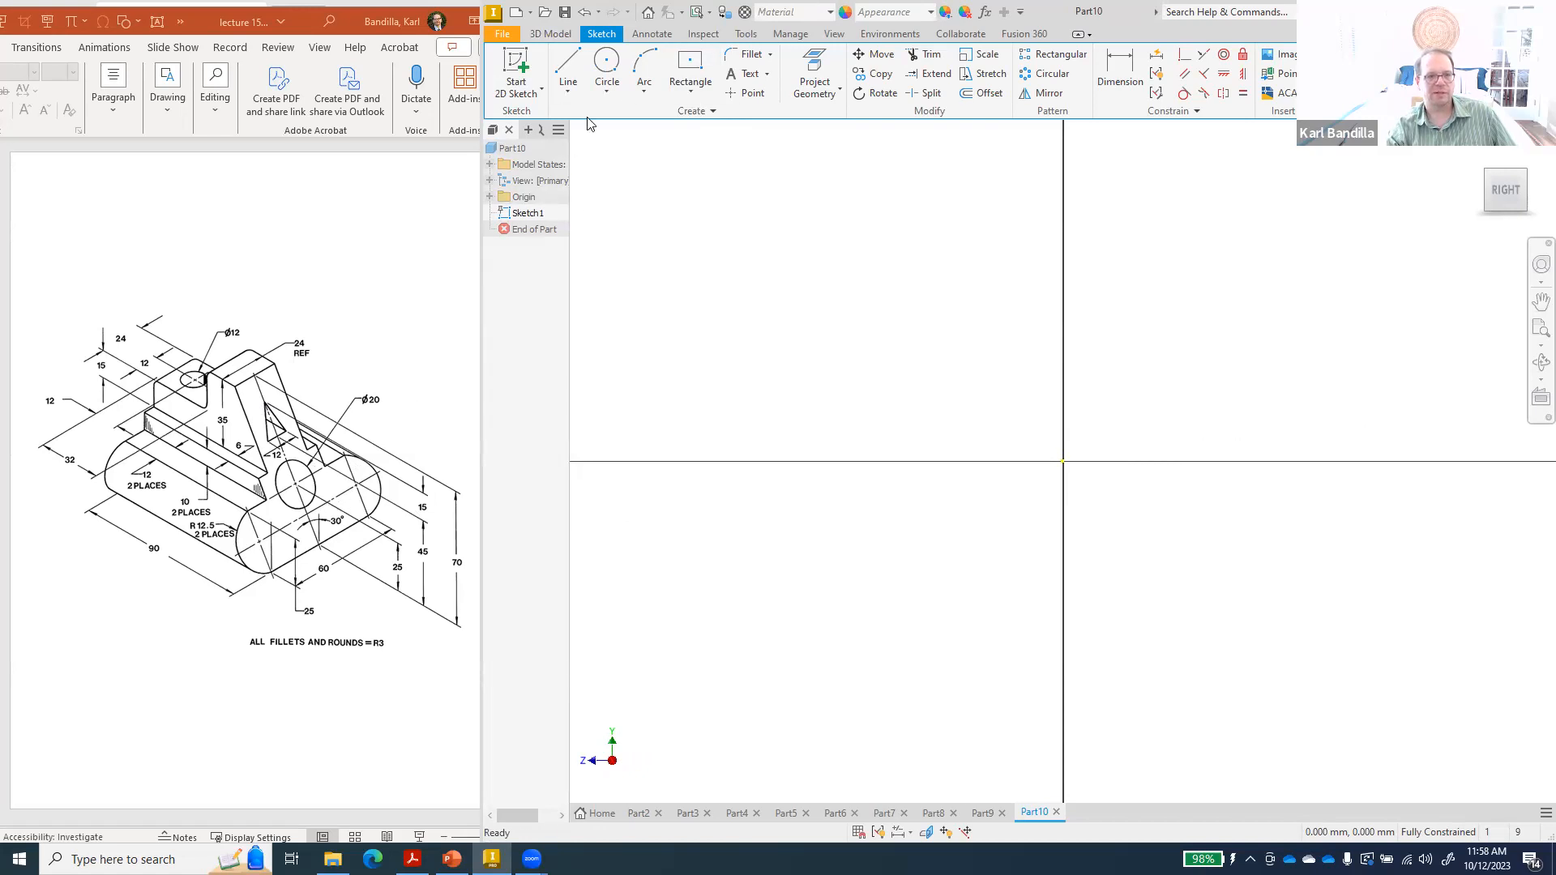
pyautogui.click(687, 90)
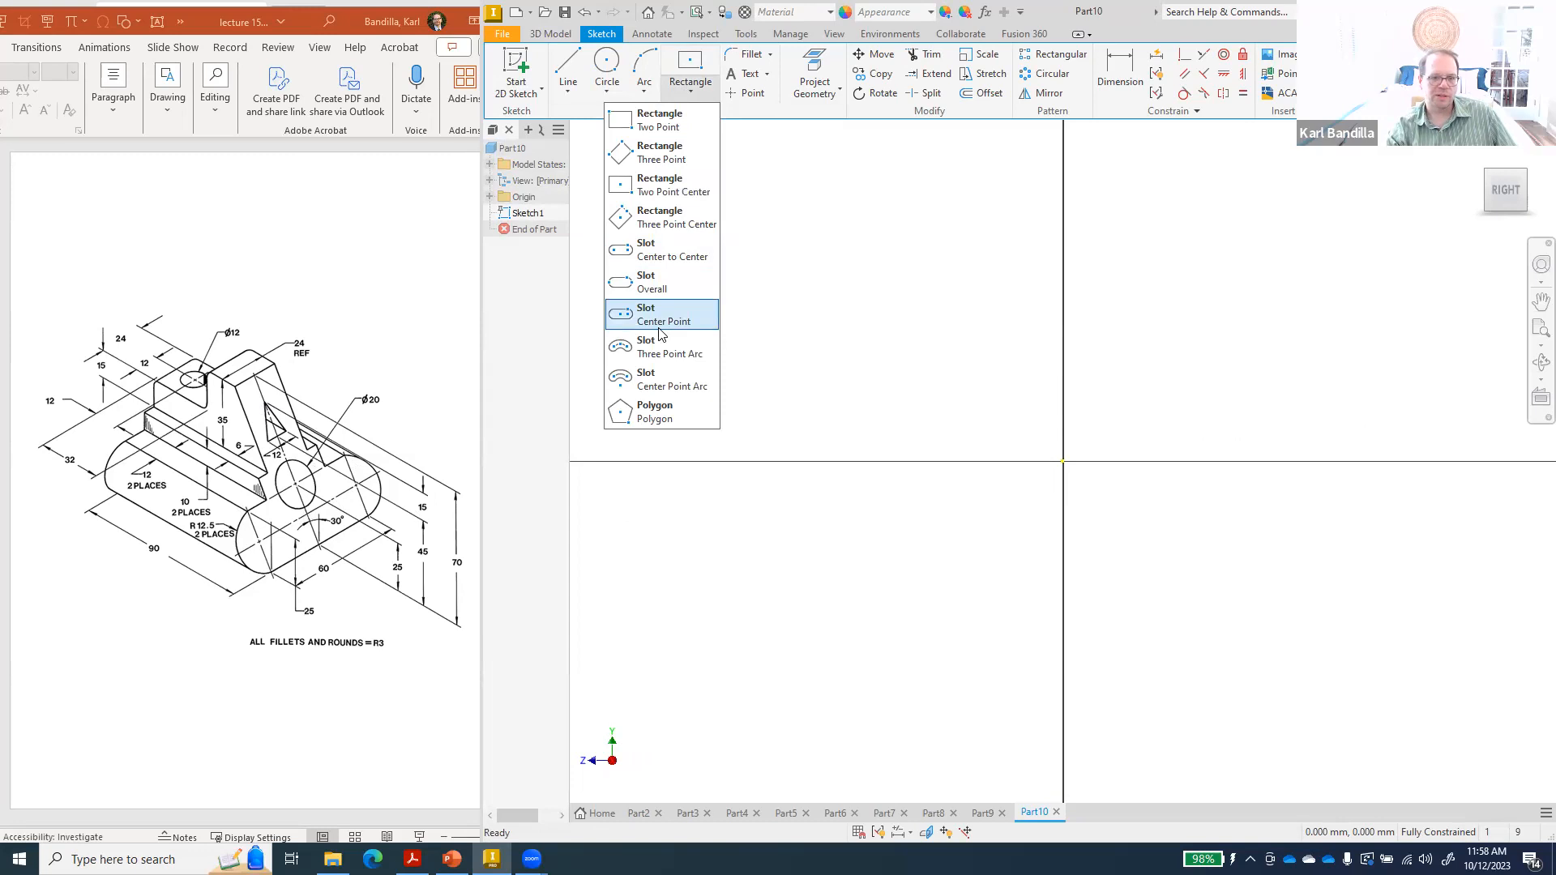
pyautogui.click(661, 332)
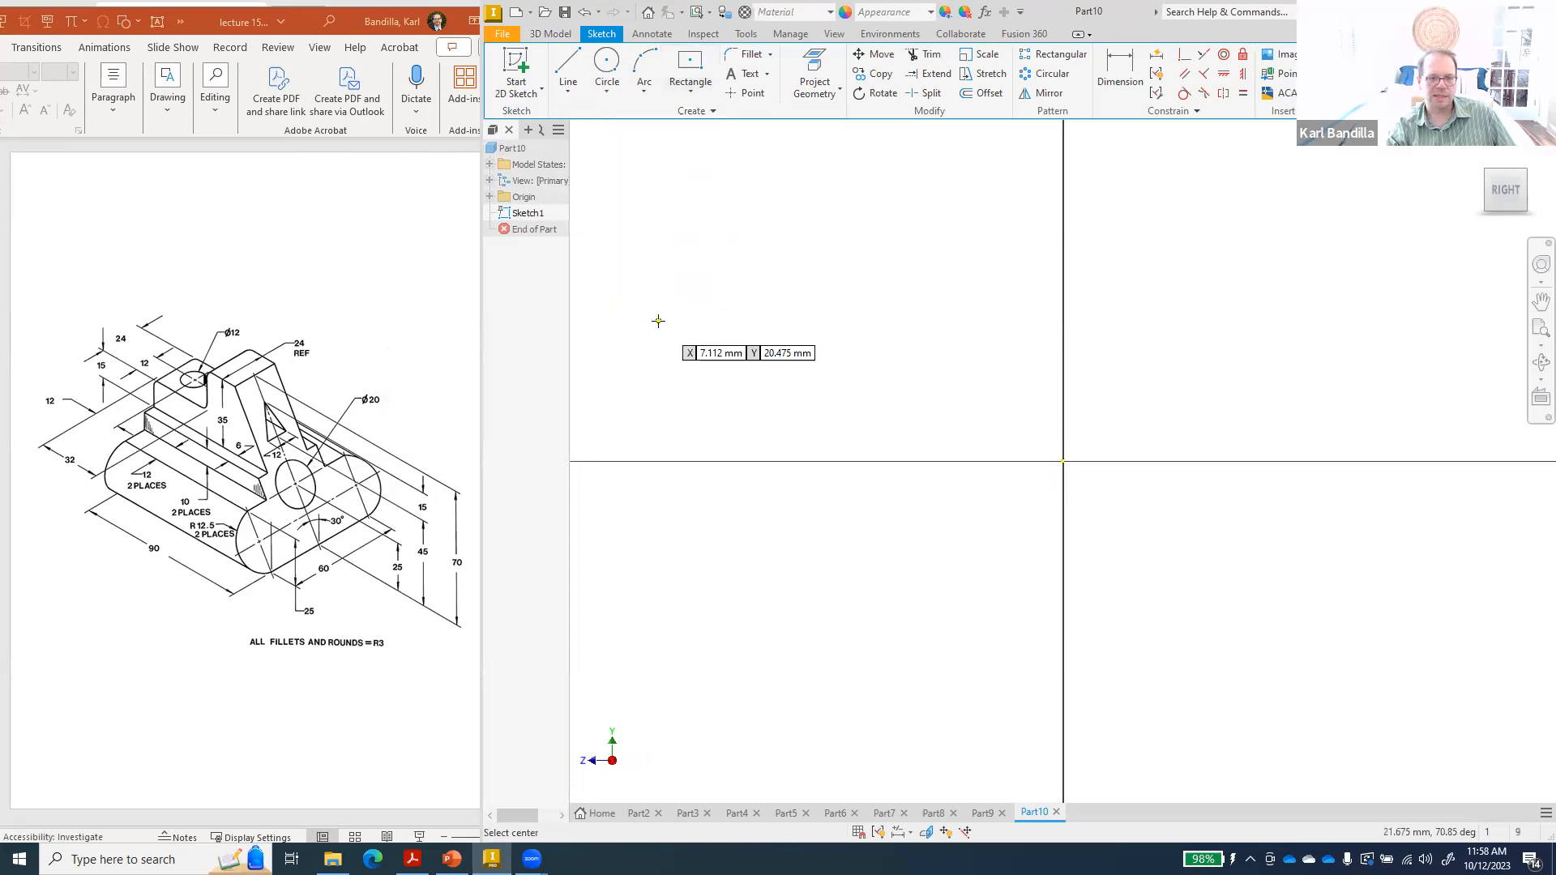
pyautogui.click(1063, 461)
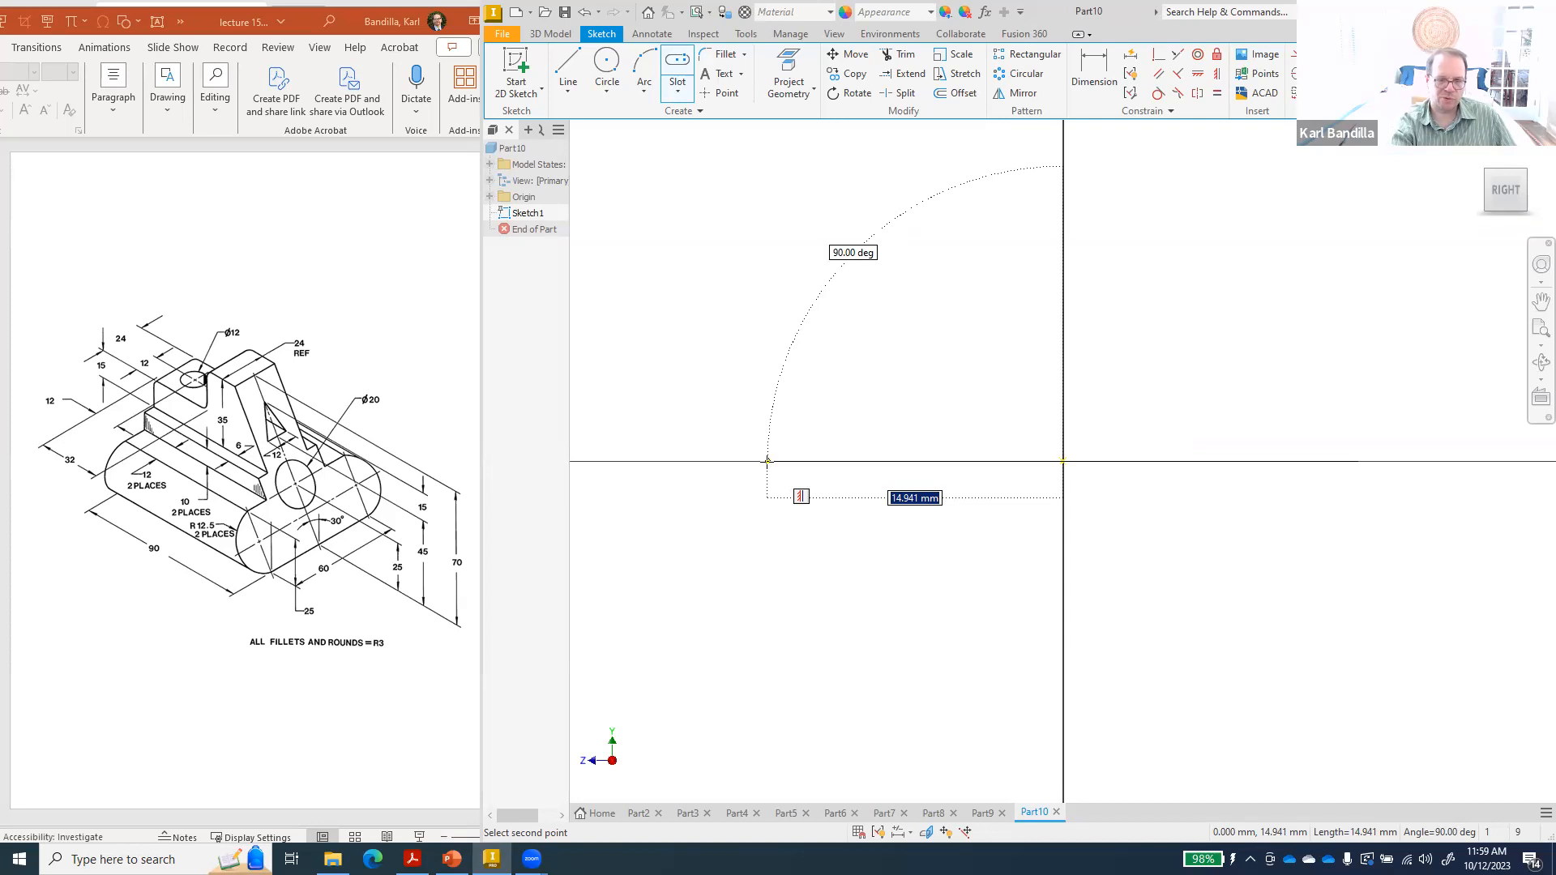
pyautogui.write('30')
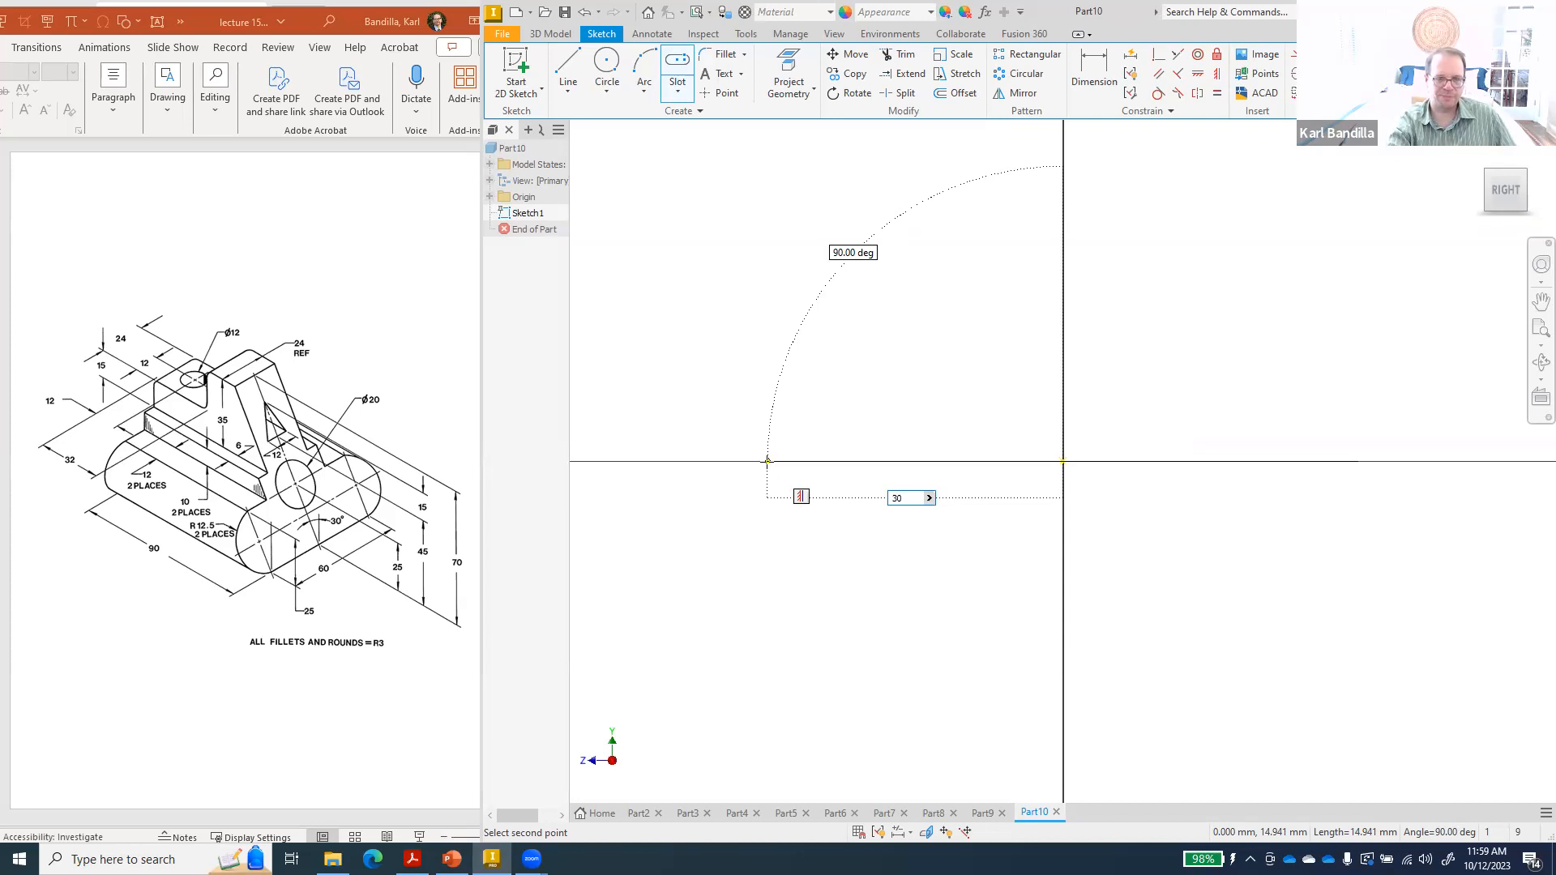
pyautogui.press('Return')
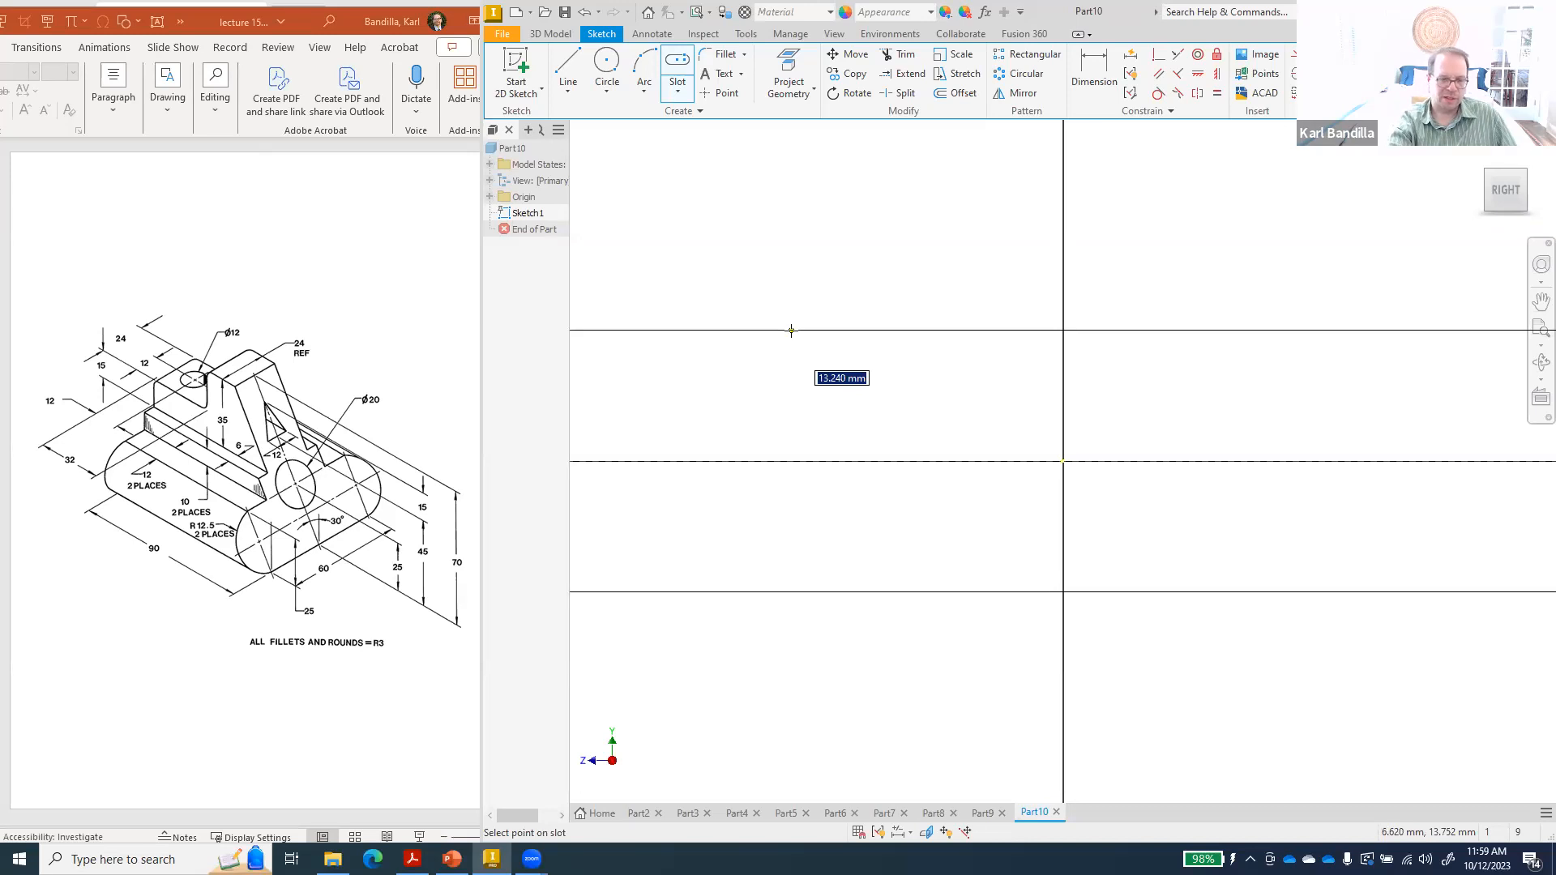
pyautogui.write('25')
pyautogui.press('Return')
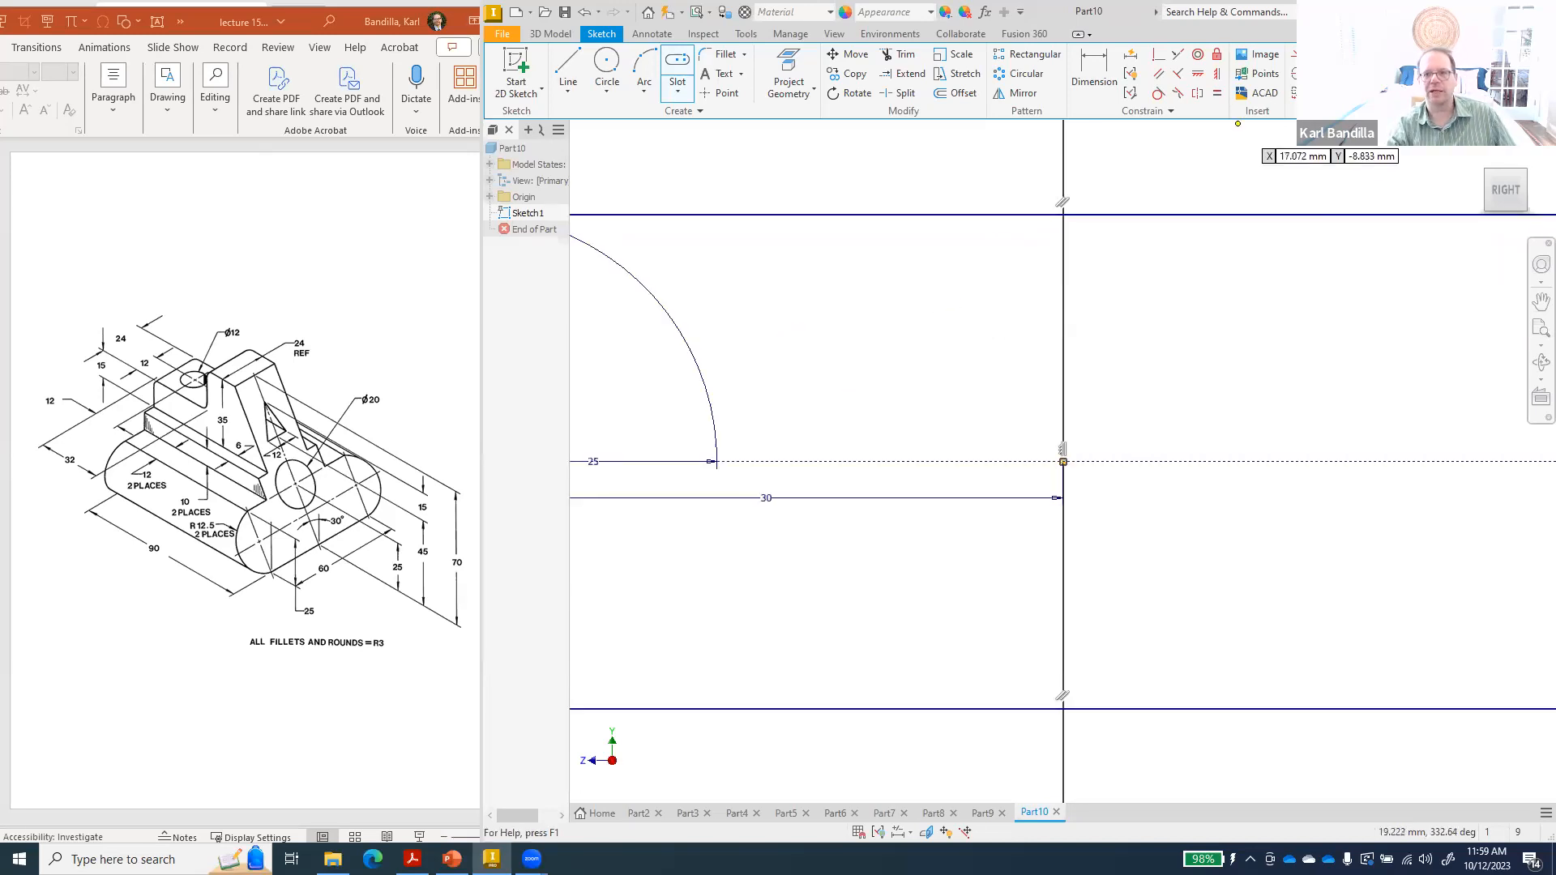
pyautogui.scroll(5, 1170, 344)
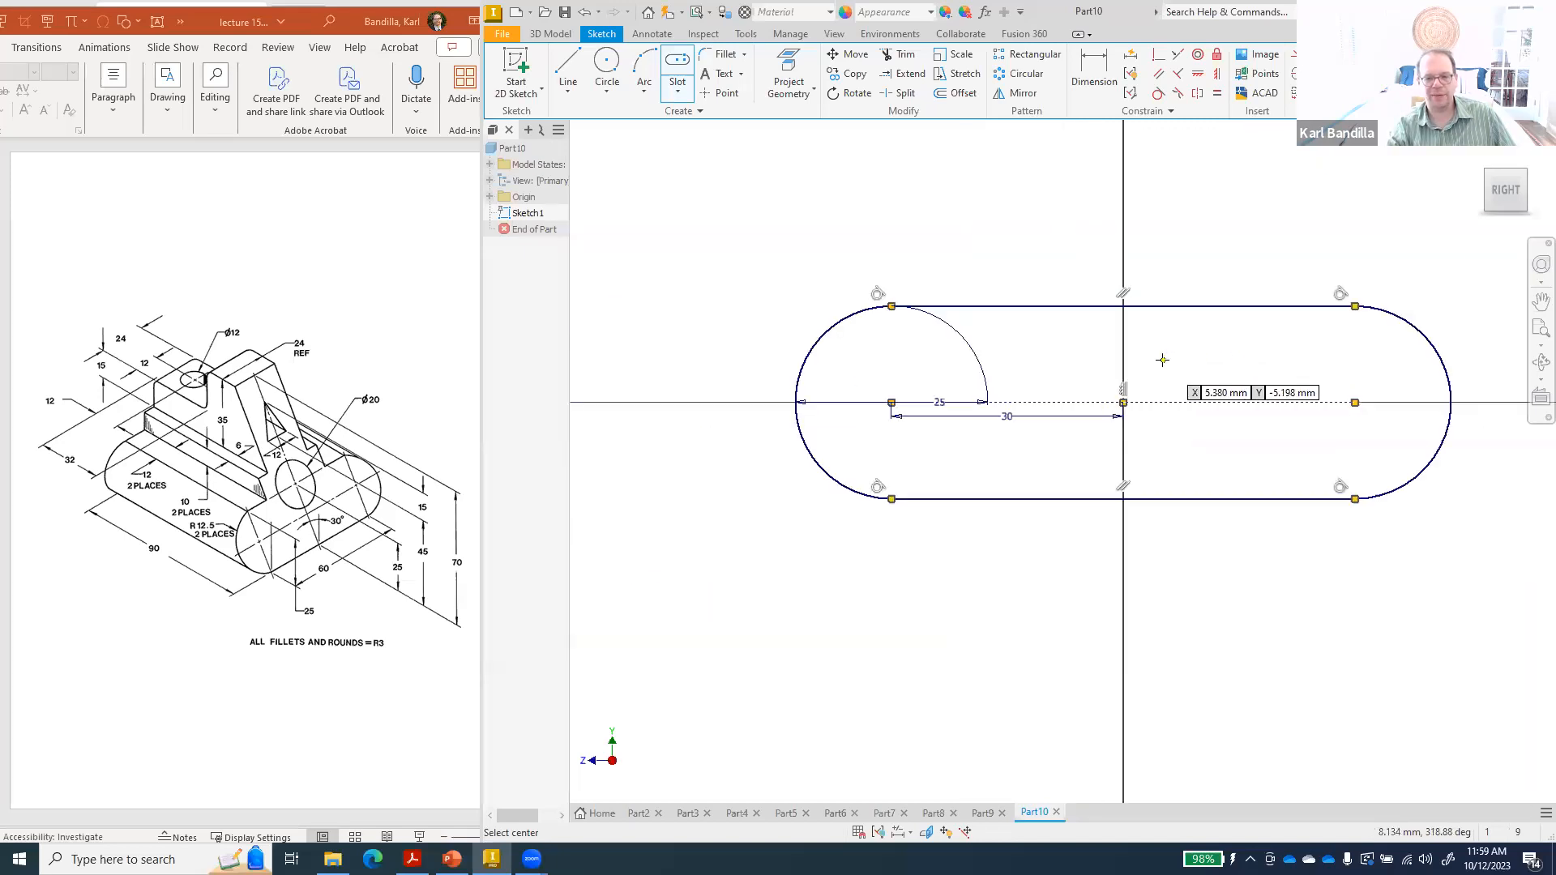
pyautogui.click(1093, 65)
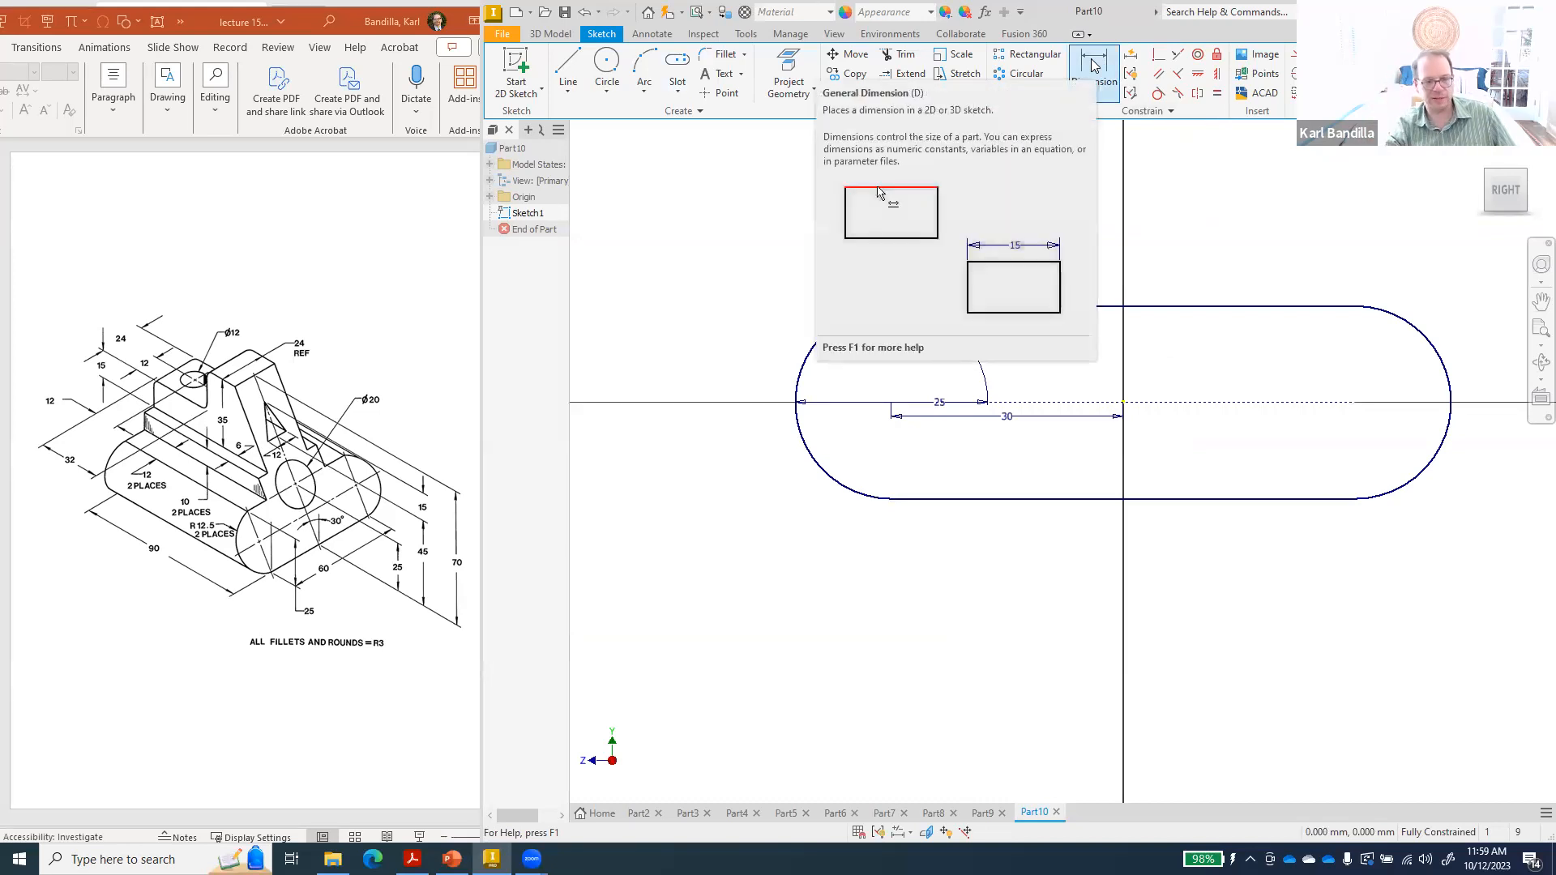
pyautogui.click(1058, 308)
pyautogui.click(1063, 498)
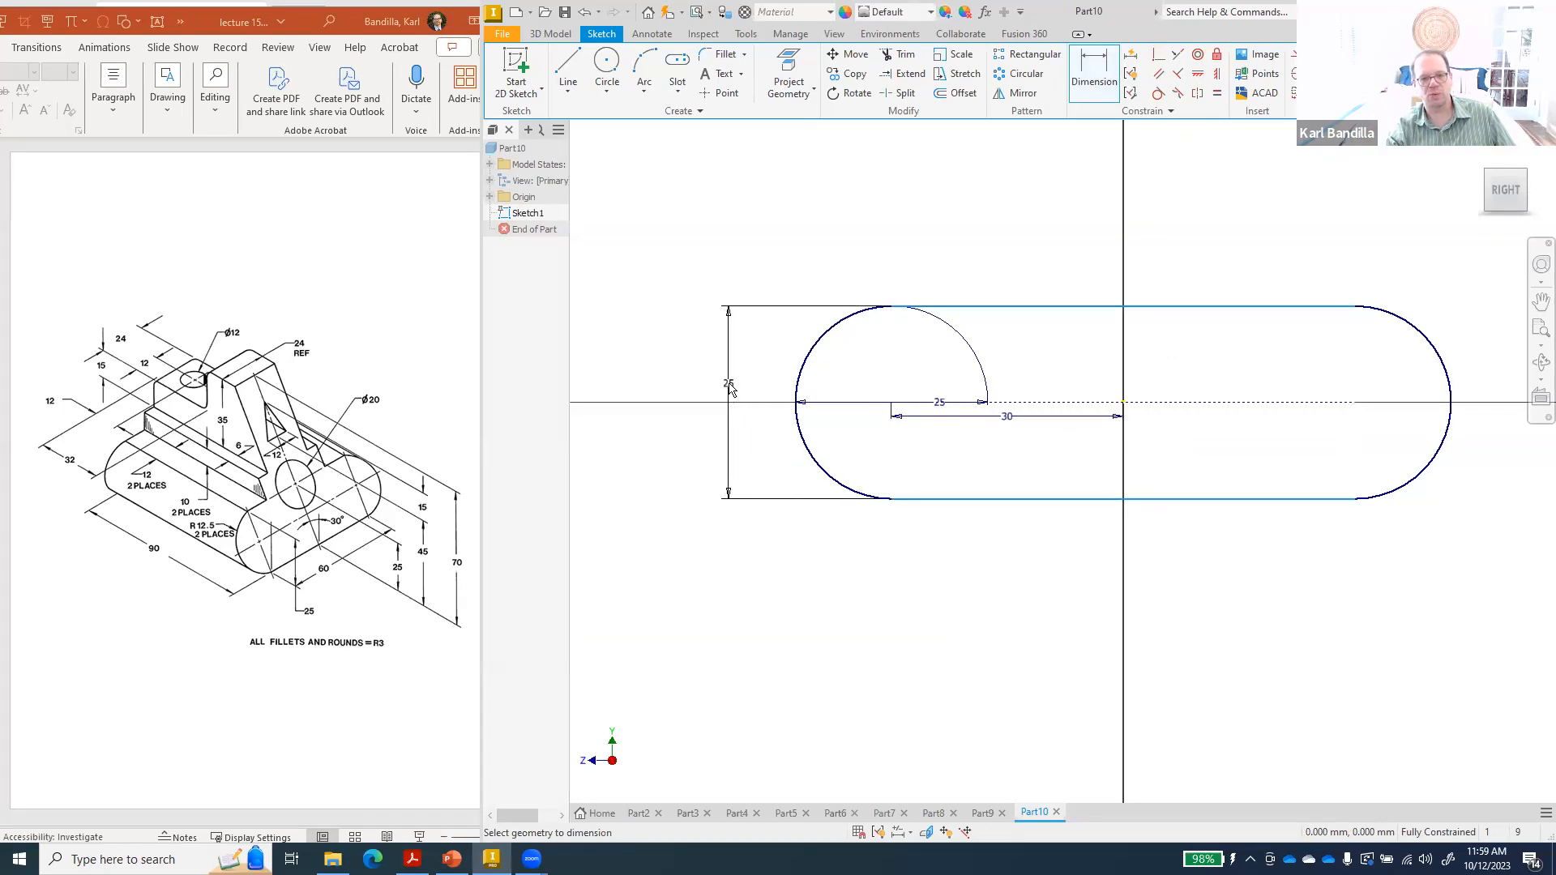
pyautogui.press('Escape')
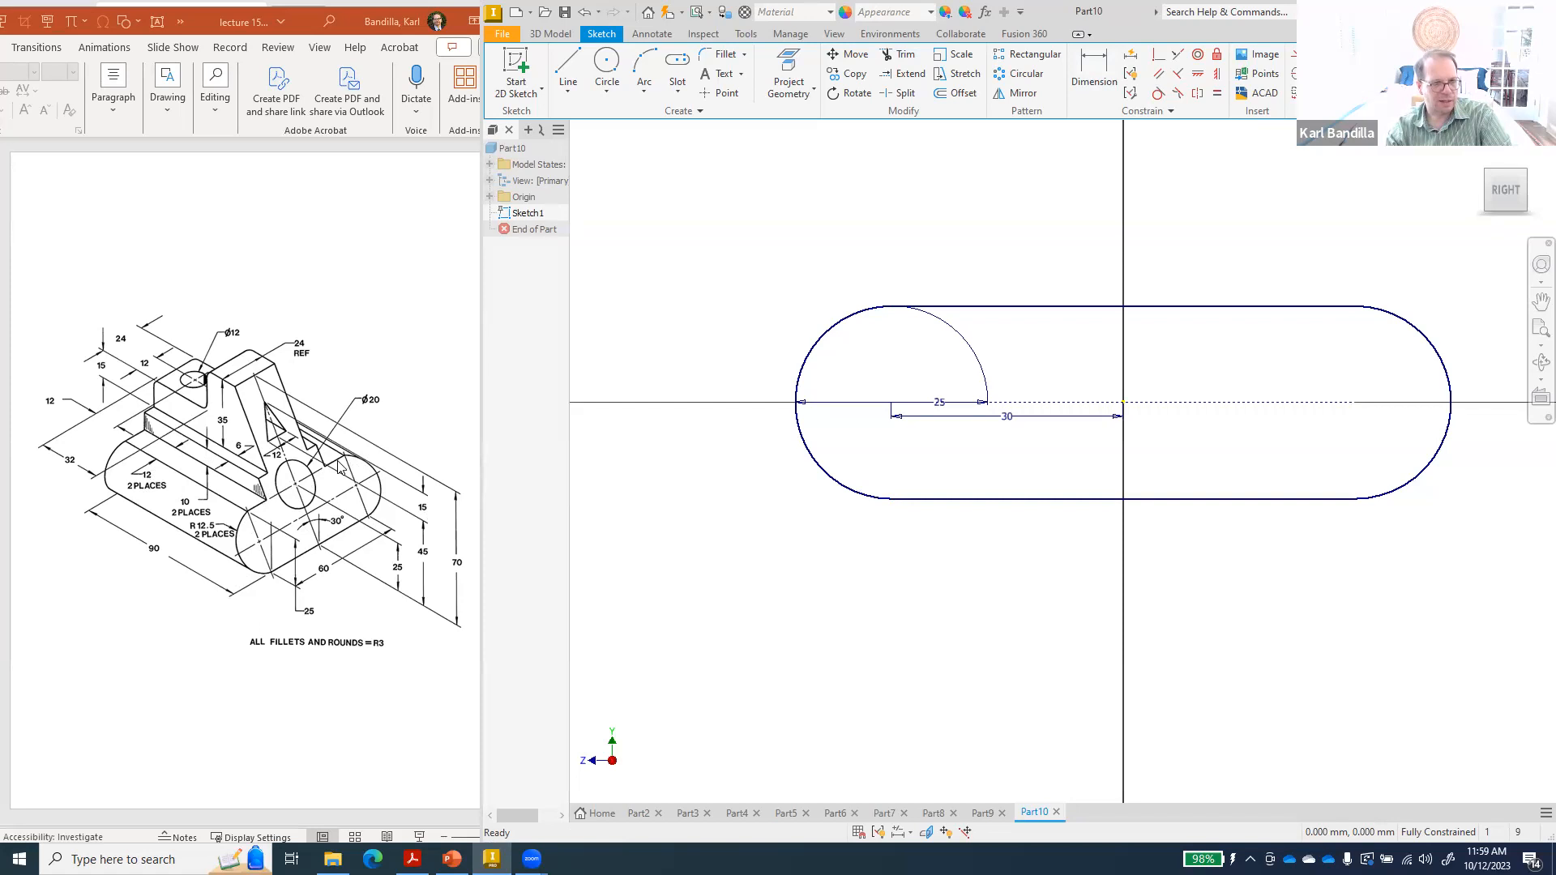
# - Draw connected lines from the left end of the slot's top edge: 12 mm along it, 10 mm up, 6 mm inward and 35 mm up
pyautogui.click(568, 66)
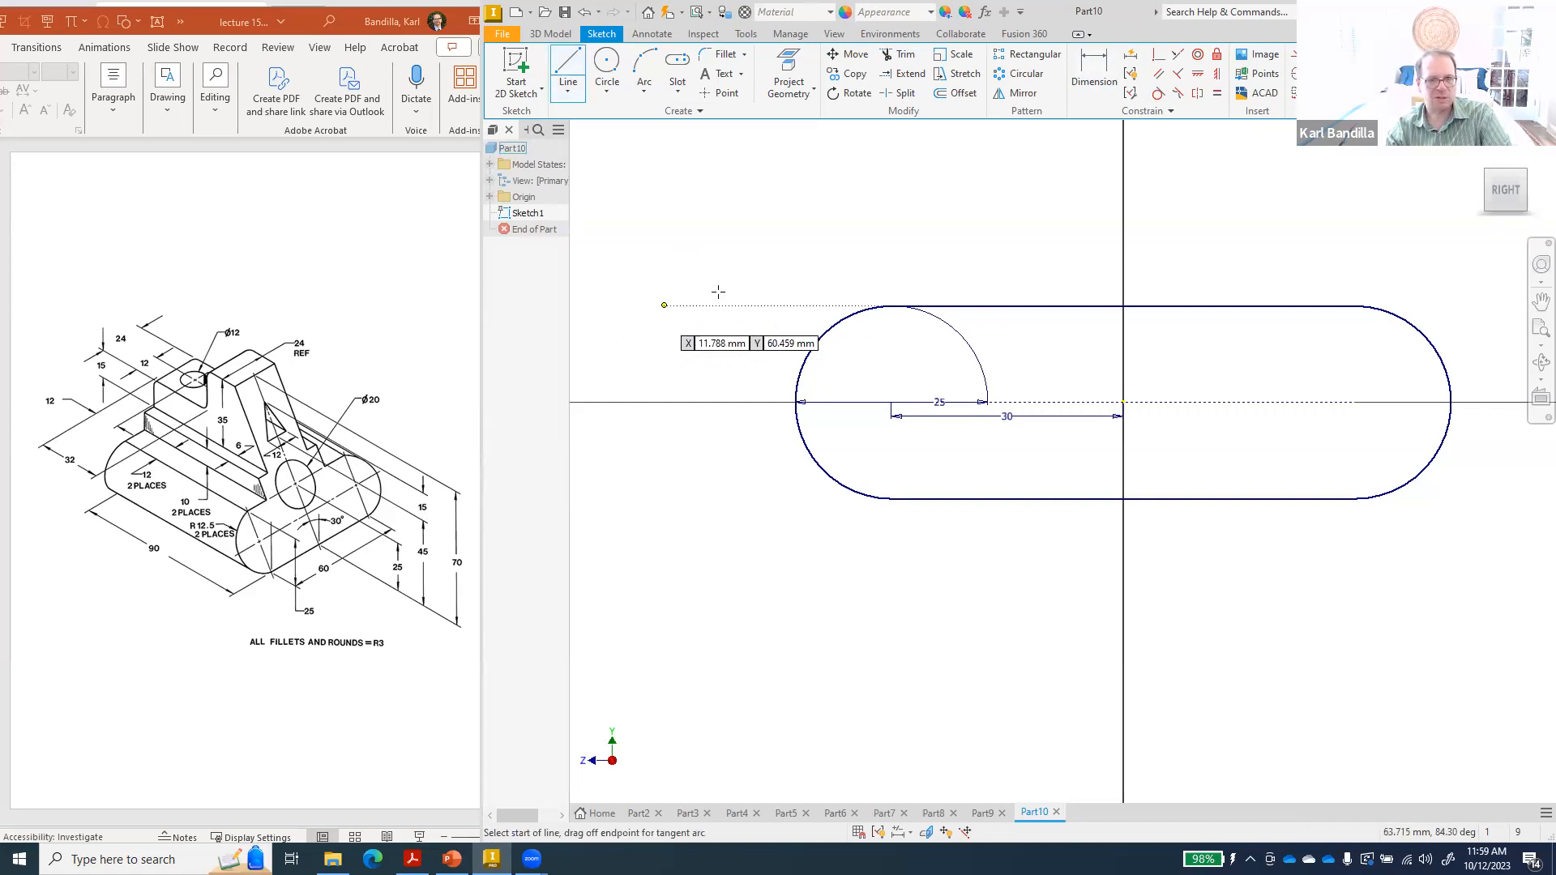
pyautogui.click(893, 305)
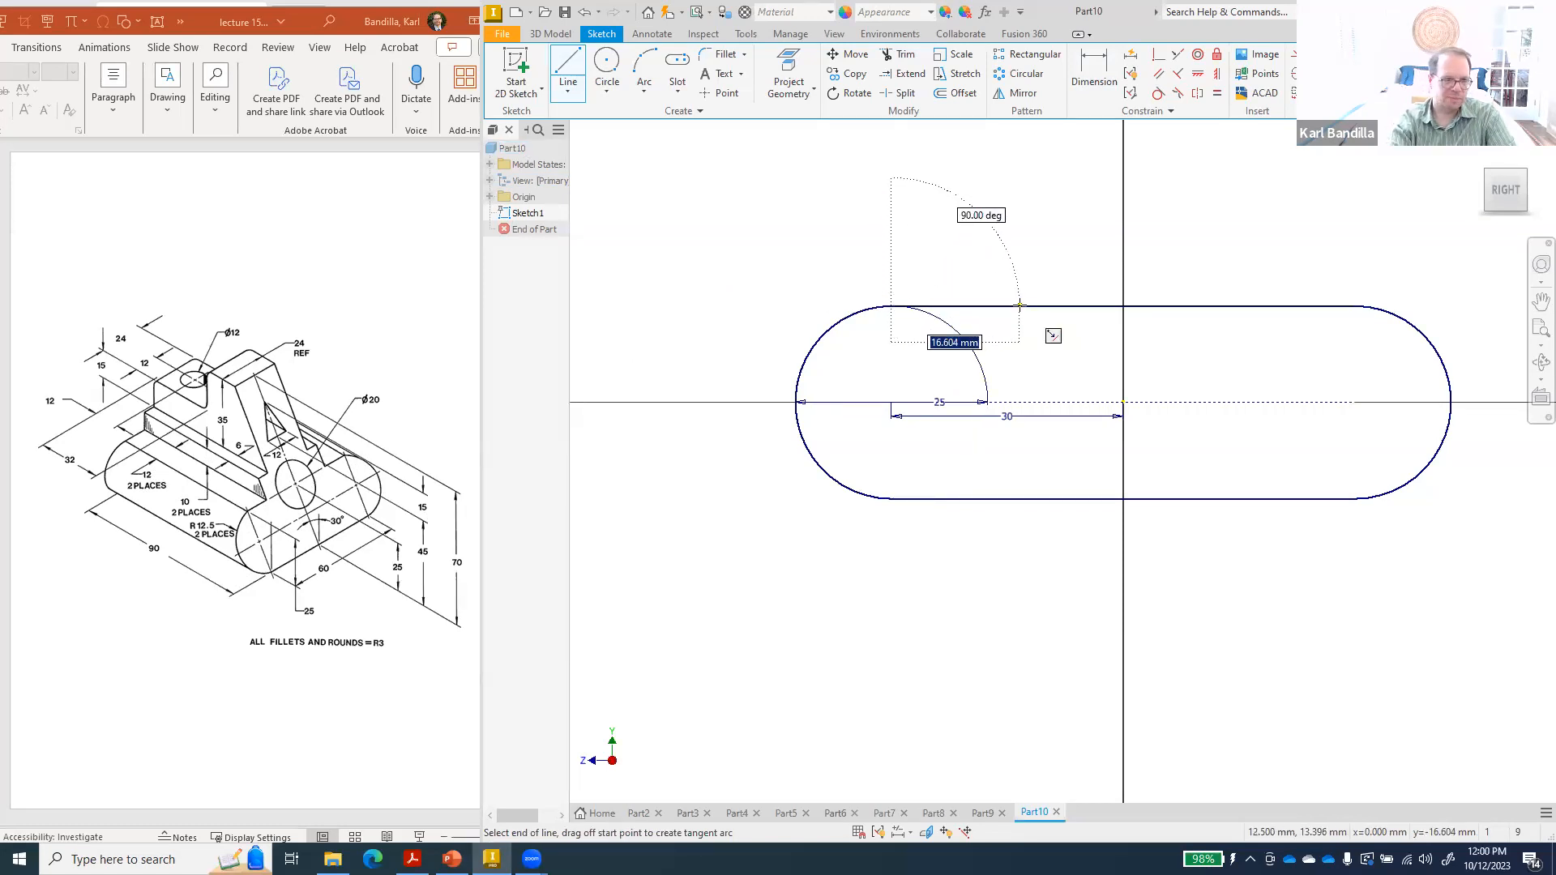
pyautogui.write('12')
pyautogui.press('Return')
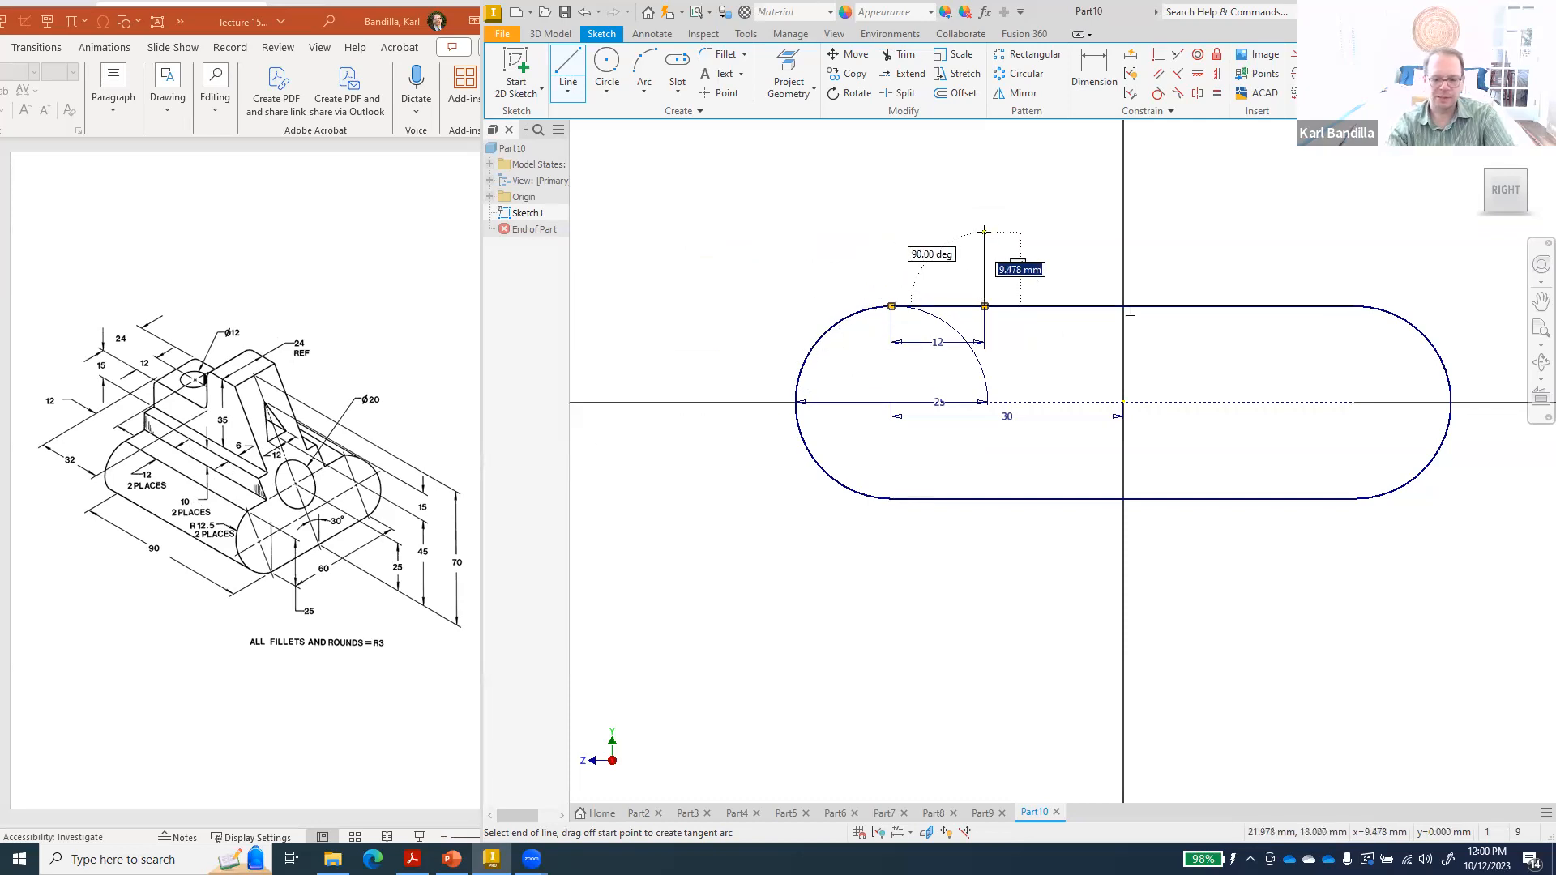
pyautogui.write('10')
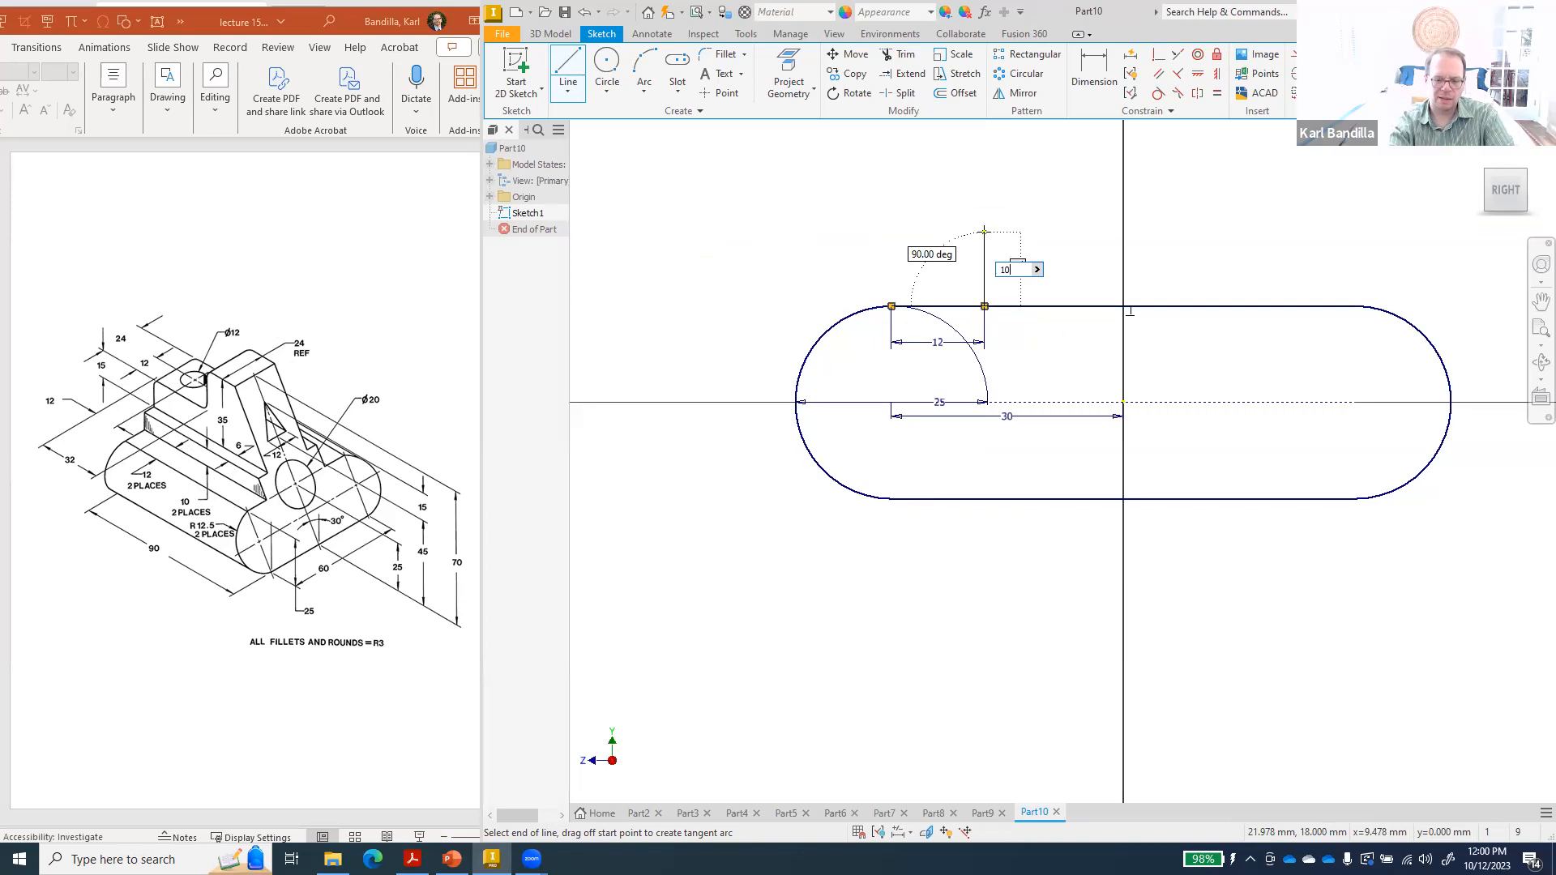
pyautogui.press('Return')
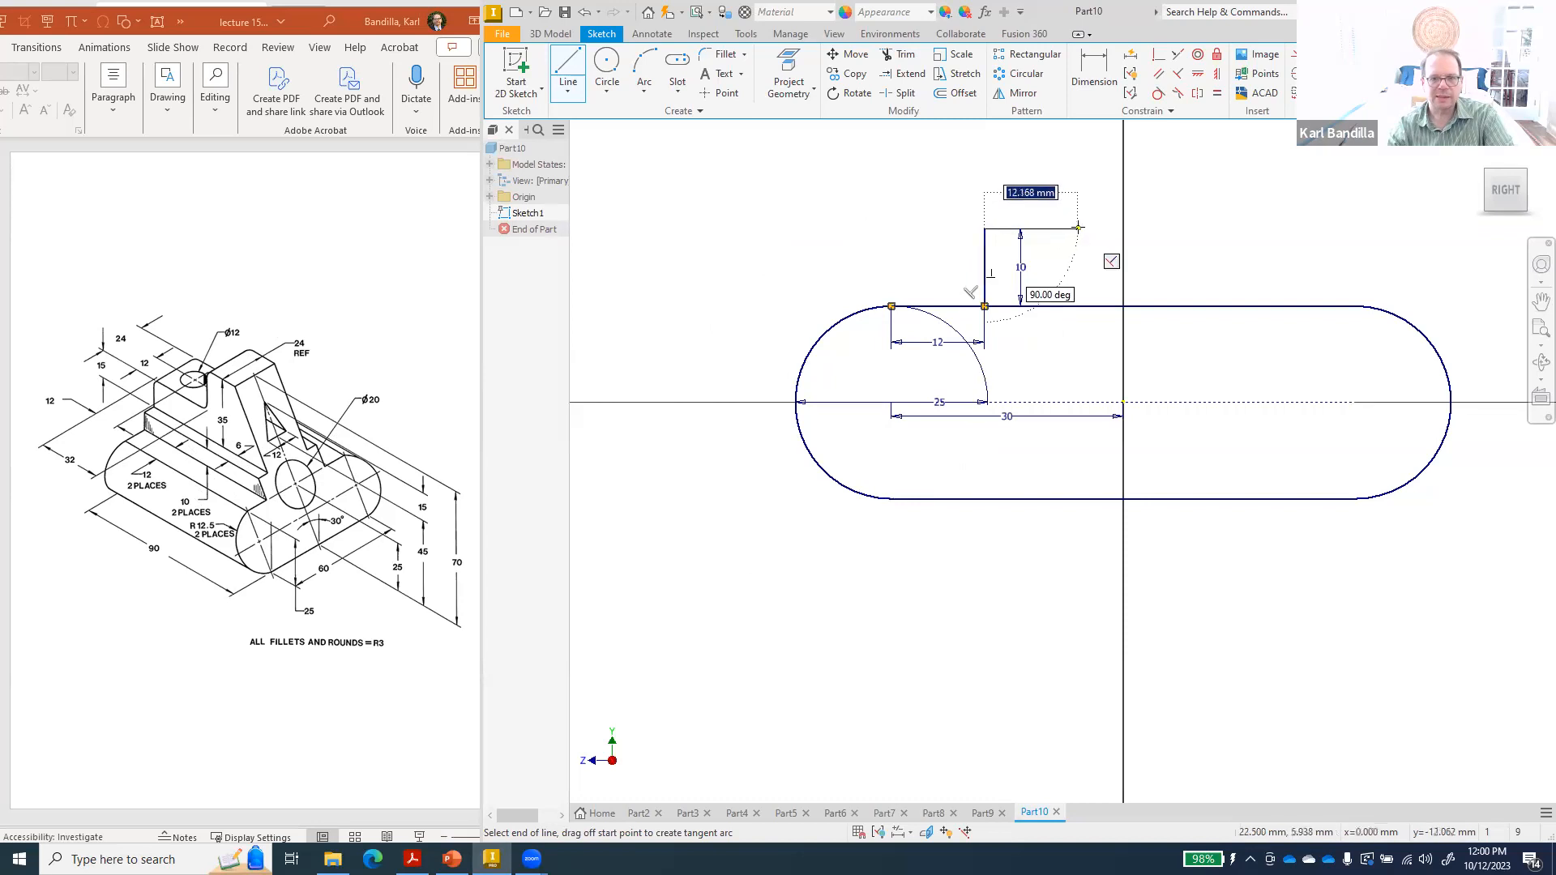
pyautogui.write('6')
pyautogui.press('Return')
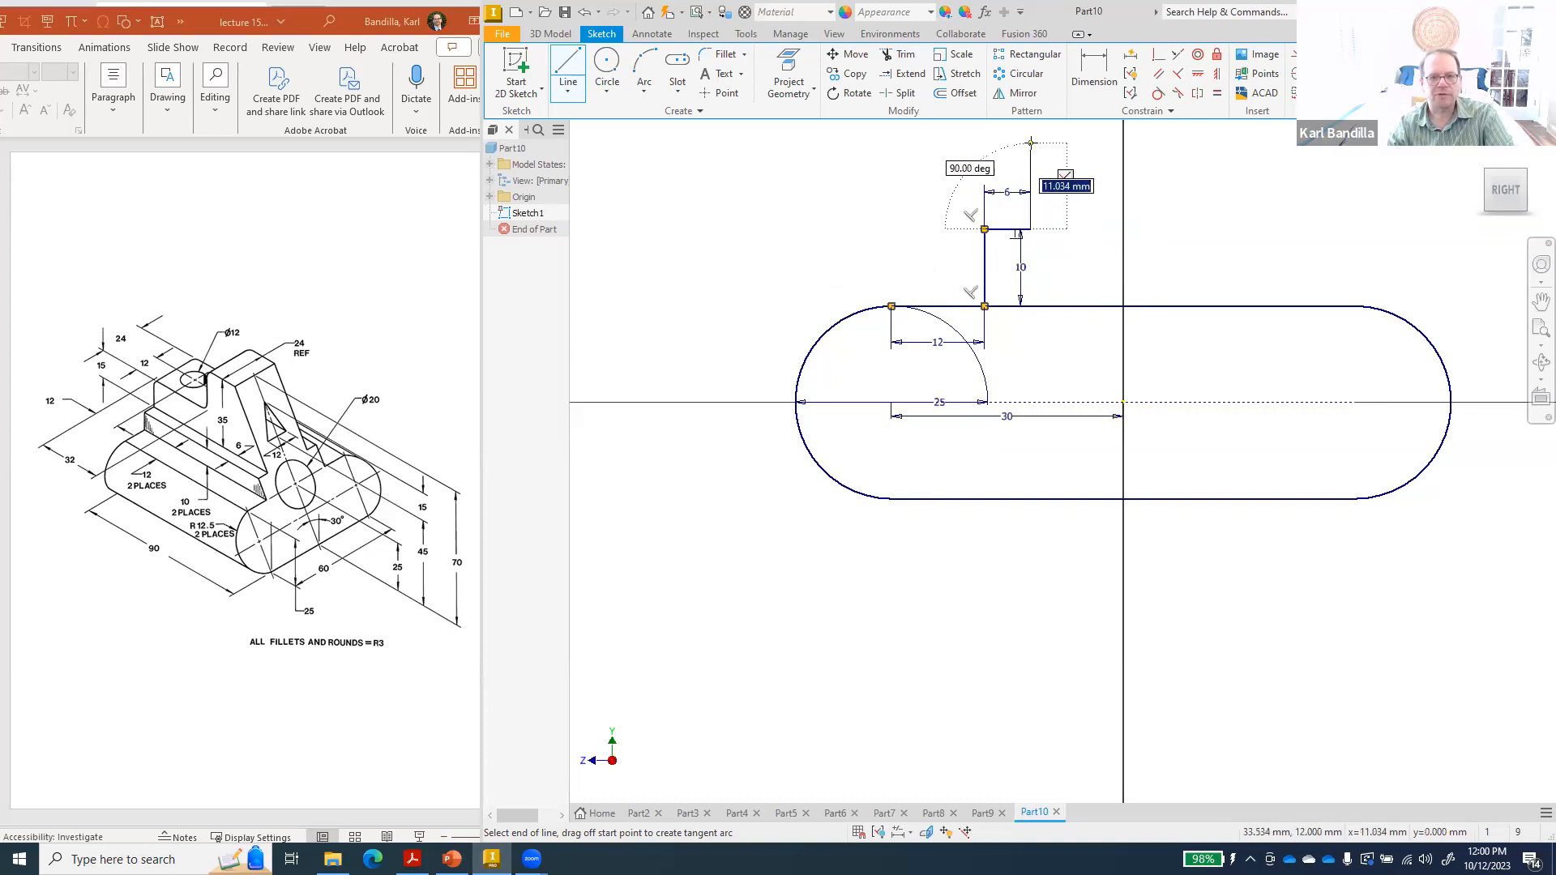
pyautogui.write('3')
pyautogui.press('Return')
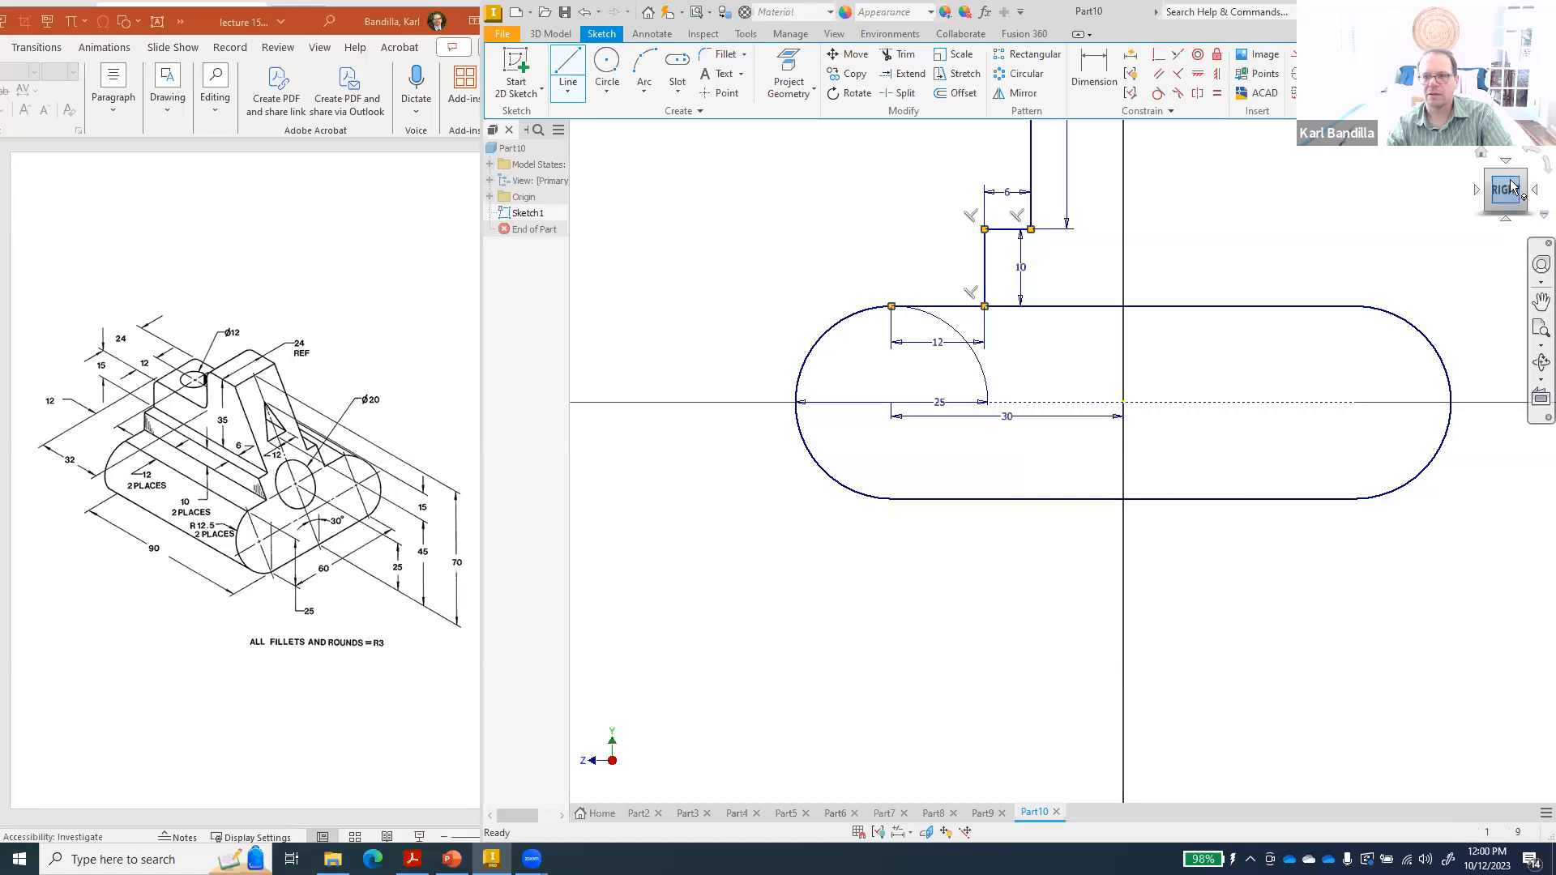
pyautogui.click(1510, 186)
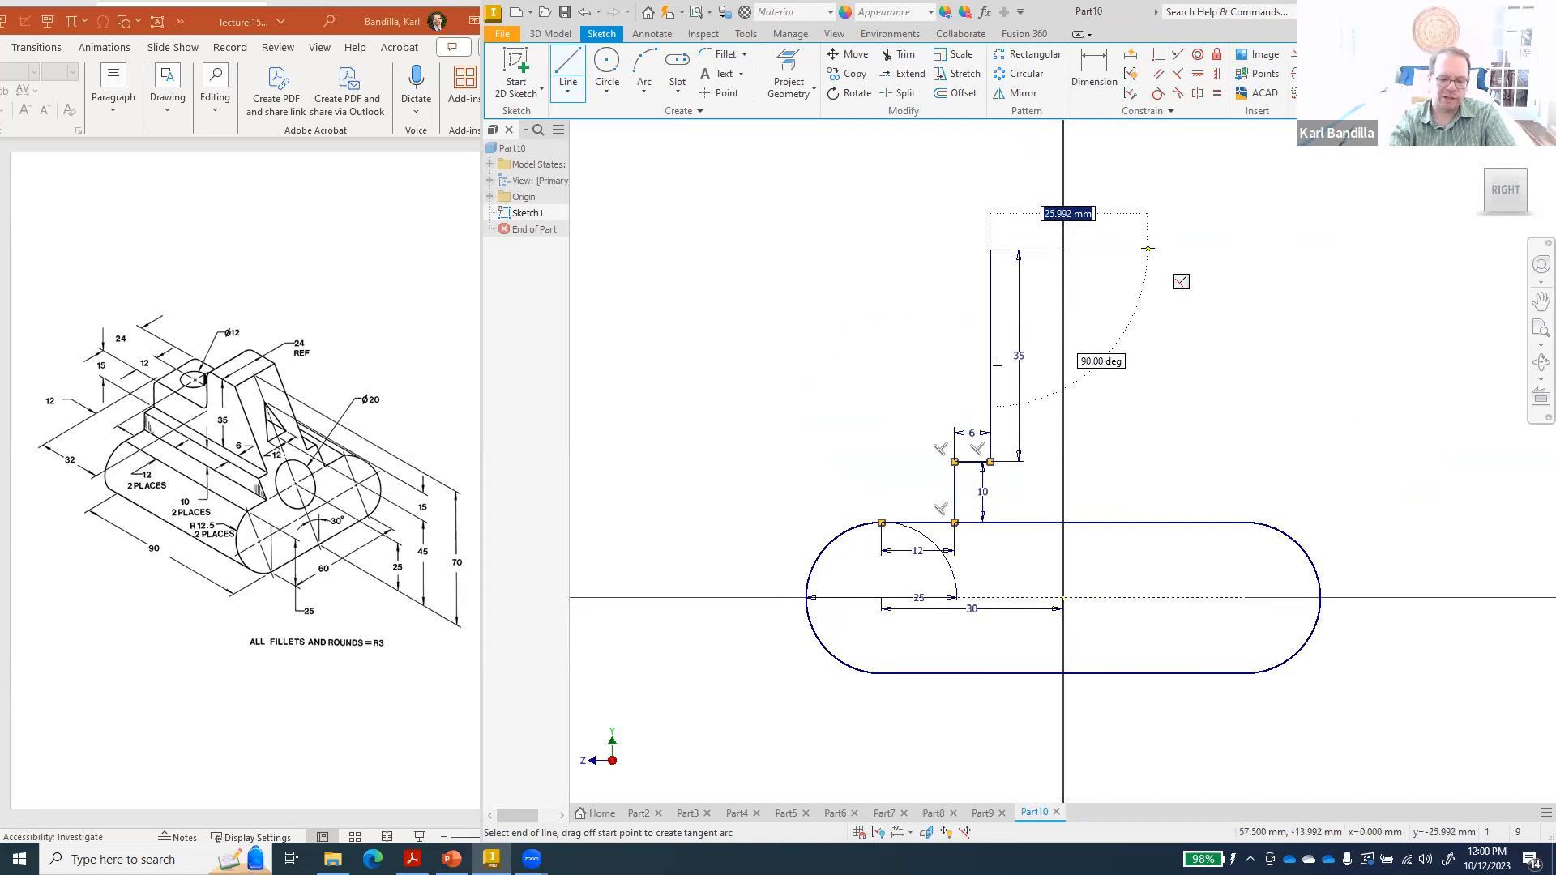
# - Complete the stepped profile with a 24 mm top, a 35 mm drop, a 6 mm ledge and a line down to the slot, then finish the sketch
pyautogui.write('24')
pyautogui.press('Return')
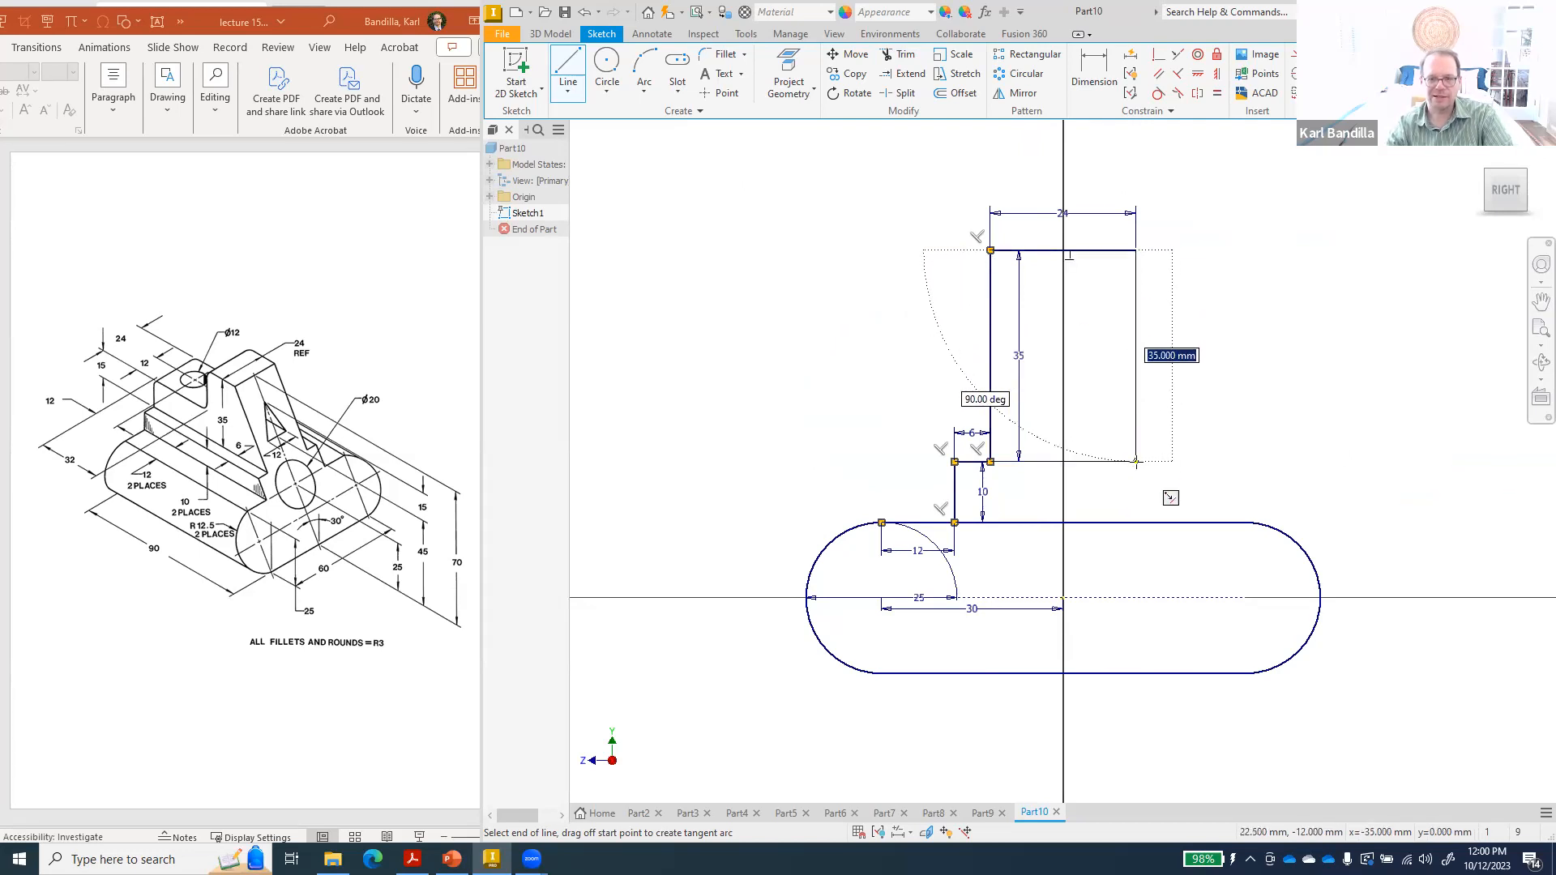
pyautogui.click(1135, 461)
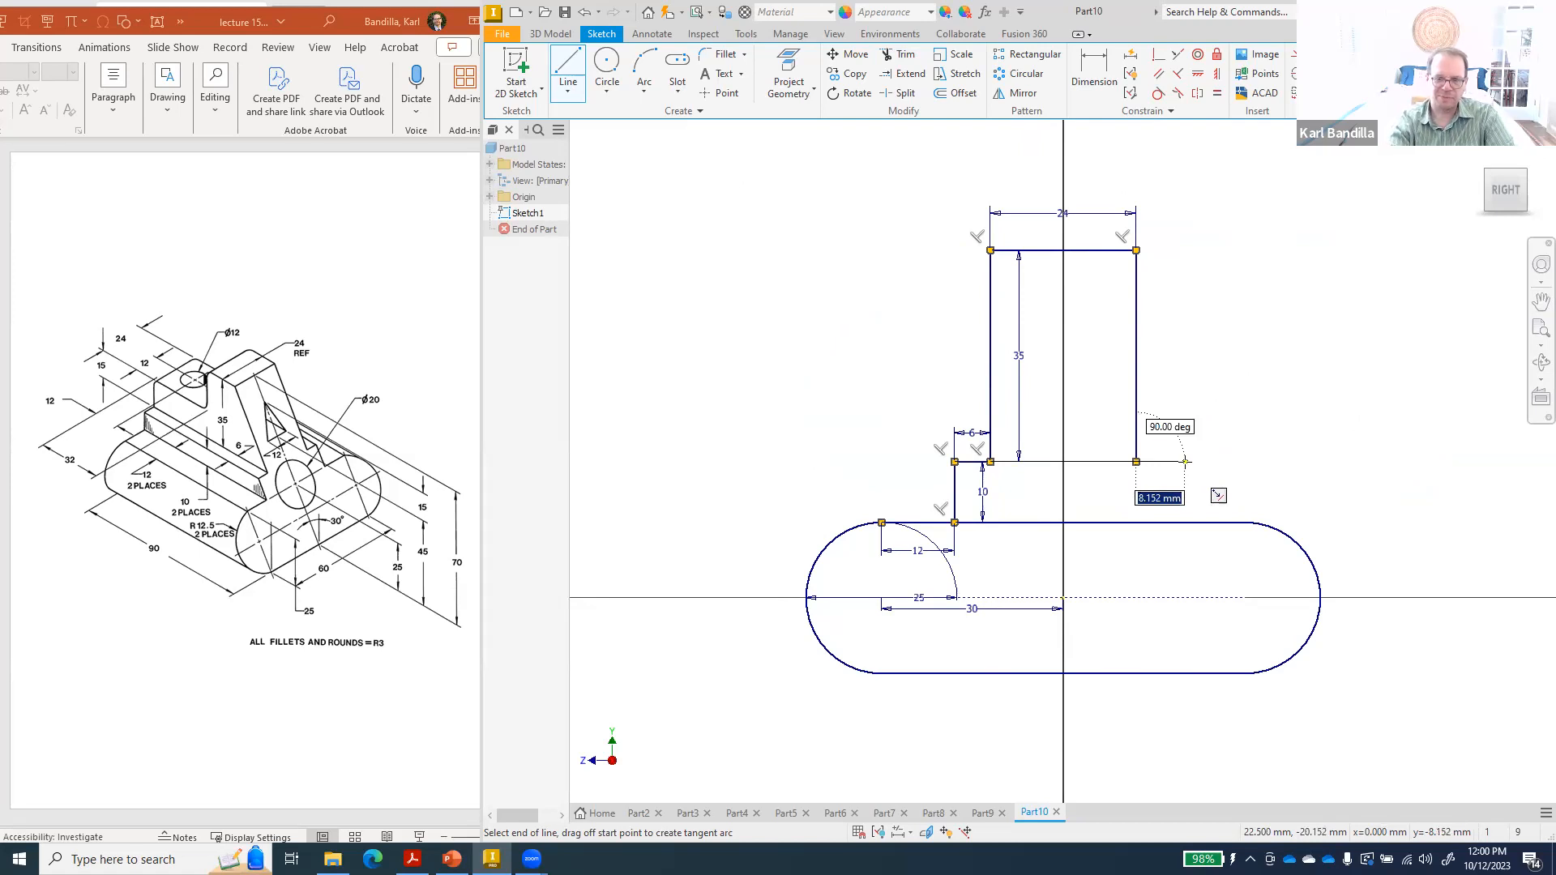
pyautogui.write('6')
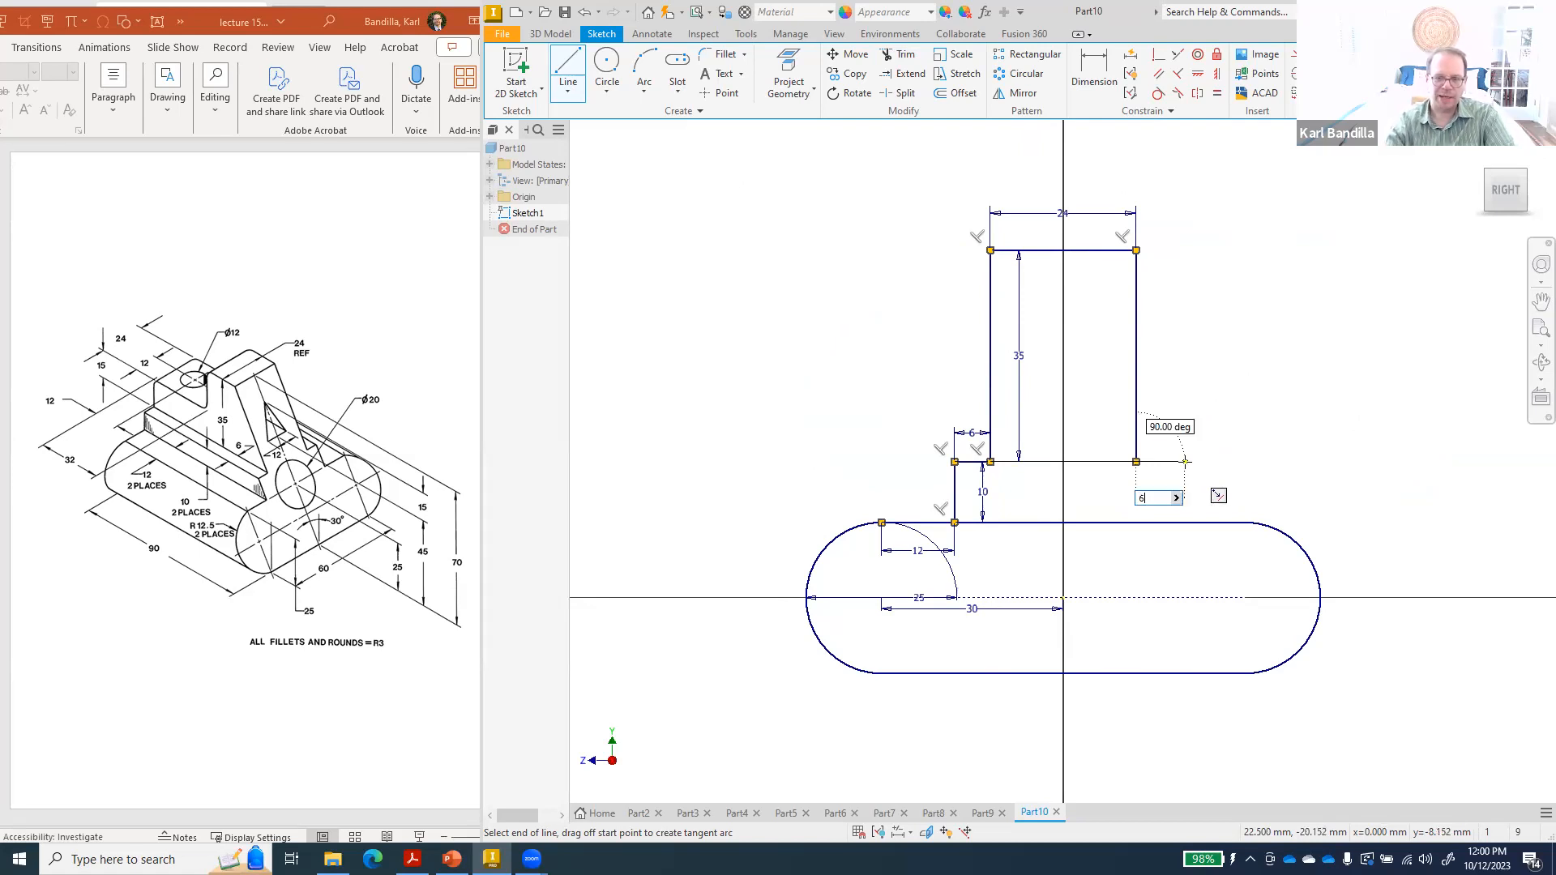
pyautogui.press('Return')
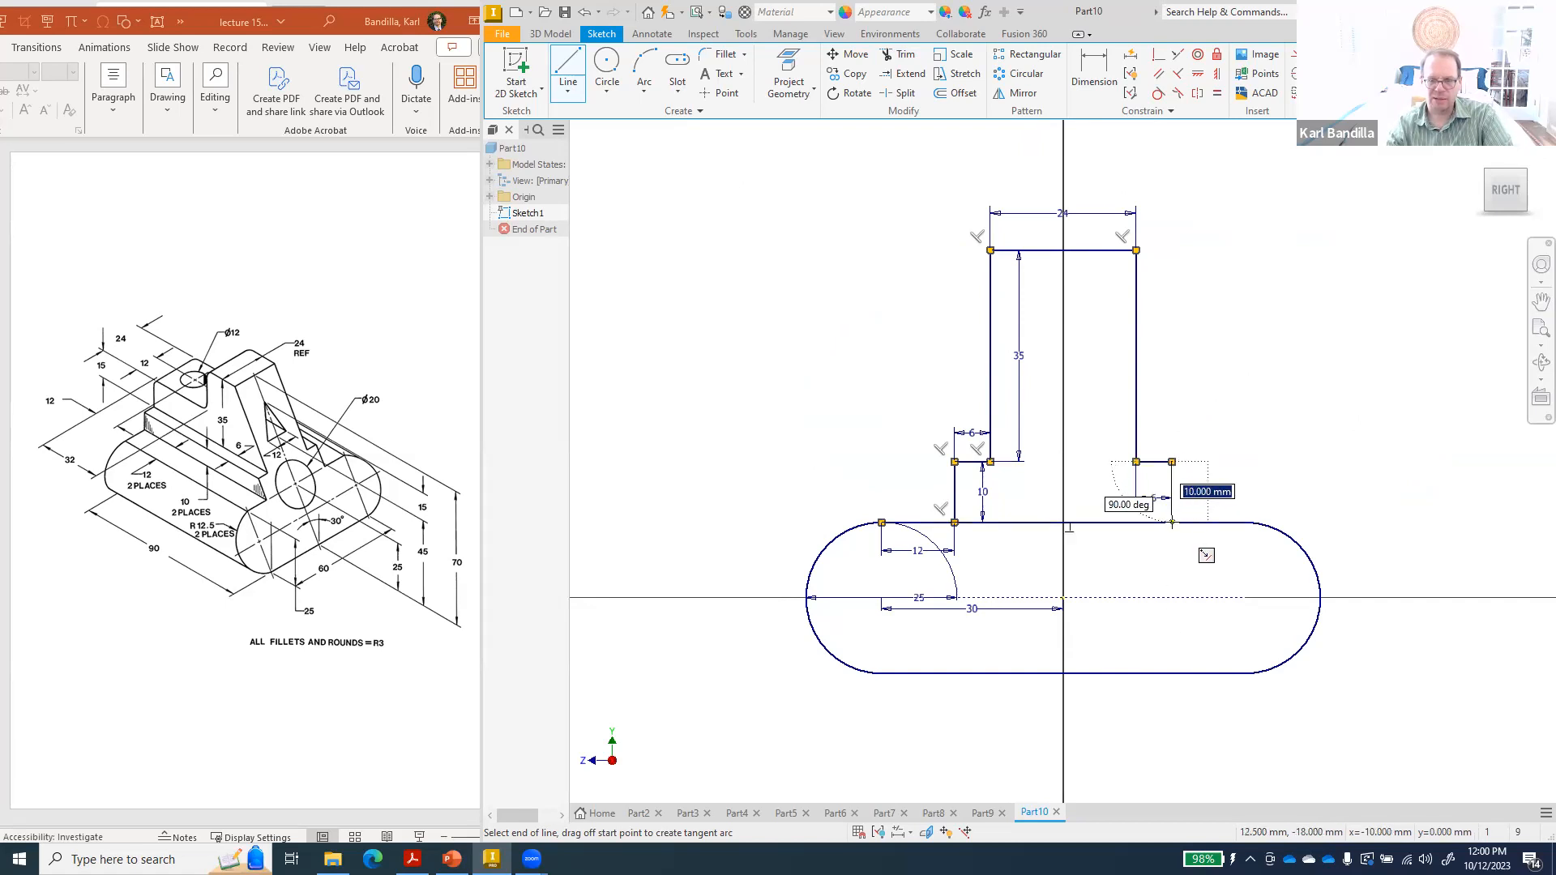
pyautogui.click(1172, 522)
pyautogui.click(955, 522)
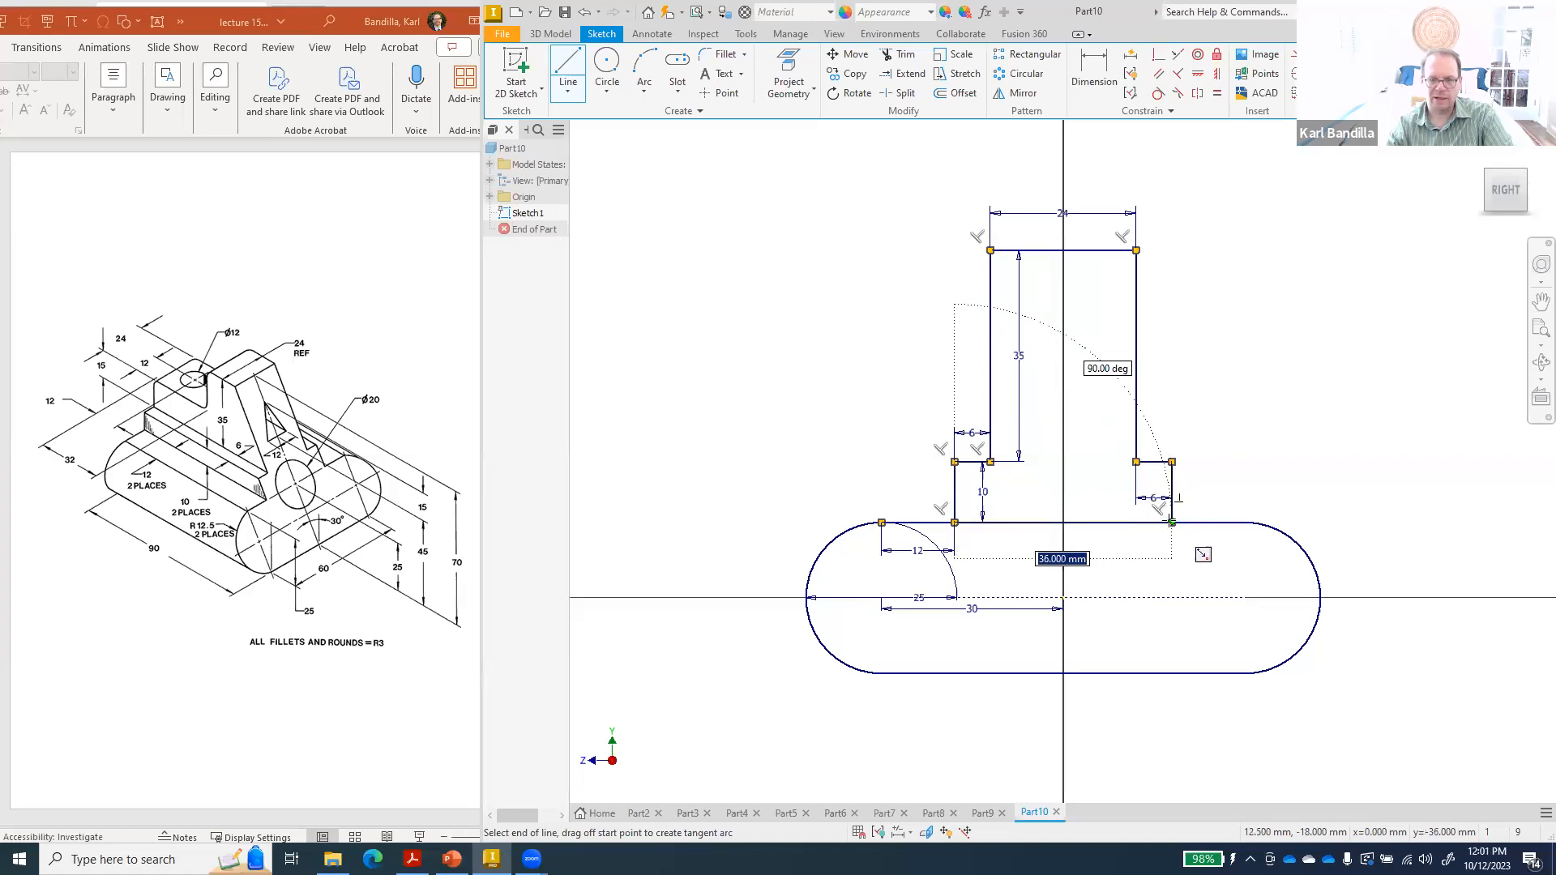
pyautogui.click(1172, 521)
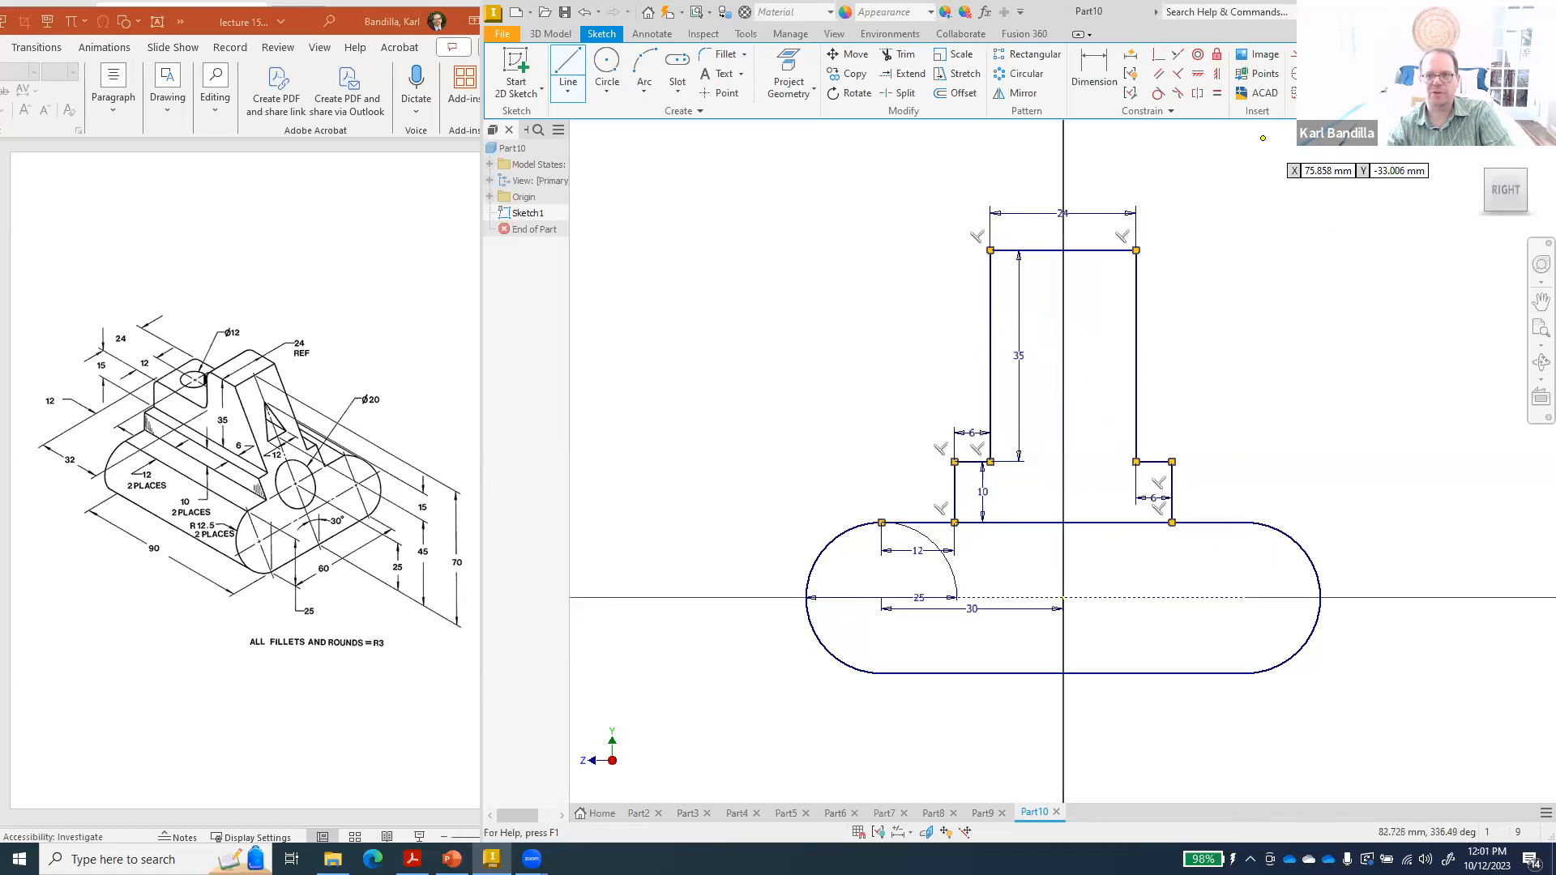
pyautogui.click(1347, 74)
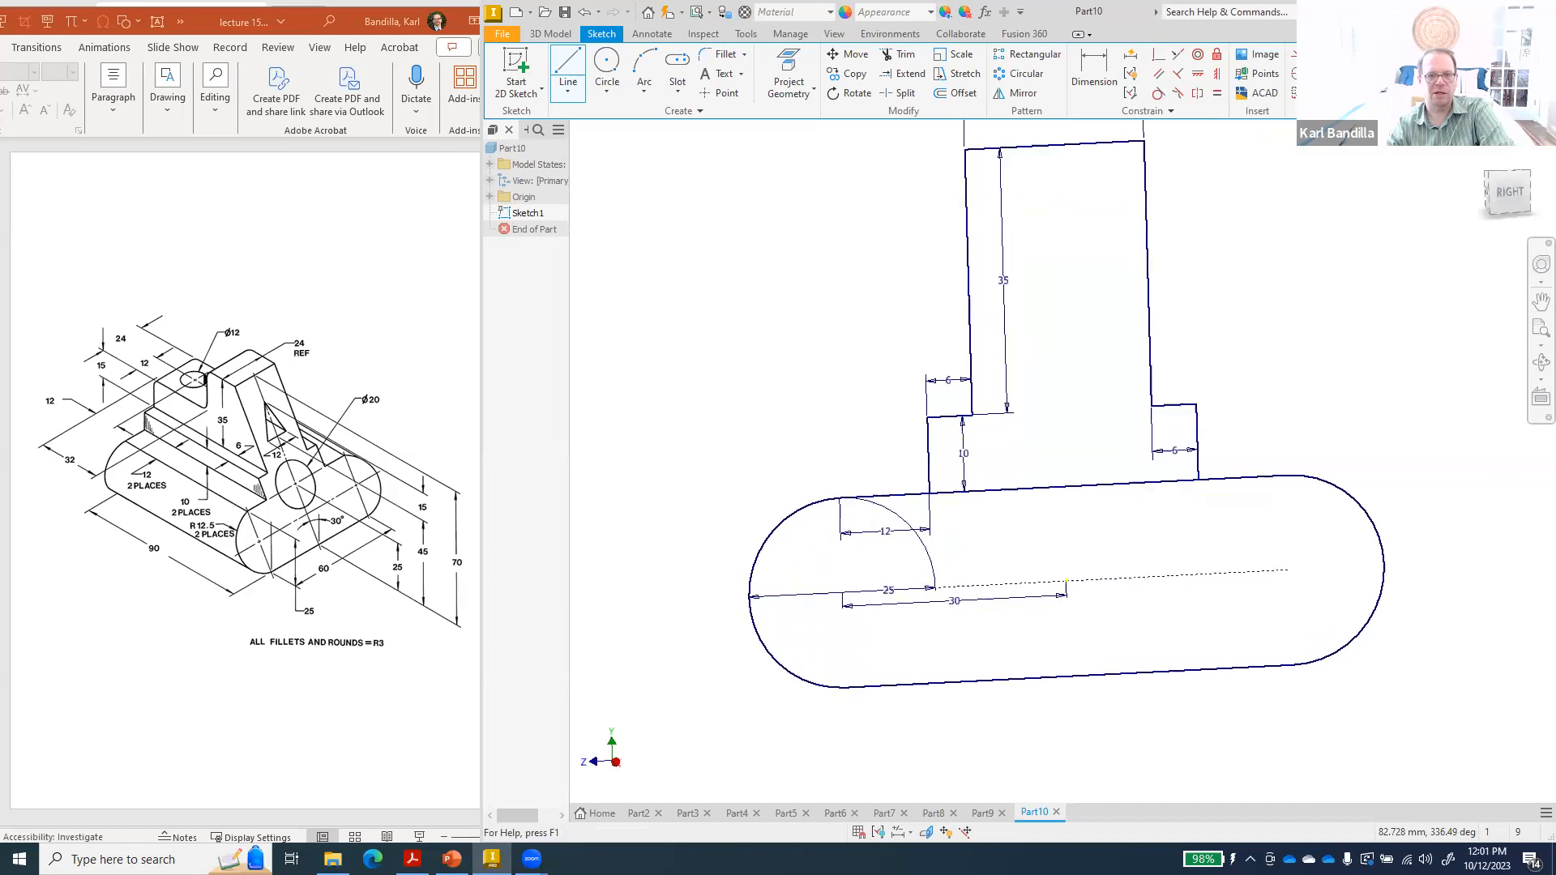
# - Extrude the slot and the stepped profile above it together by 90 mm
pyautogui.click(1482, 152)
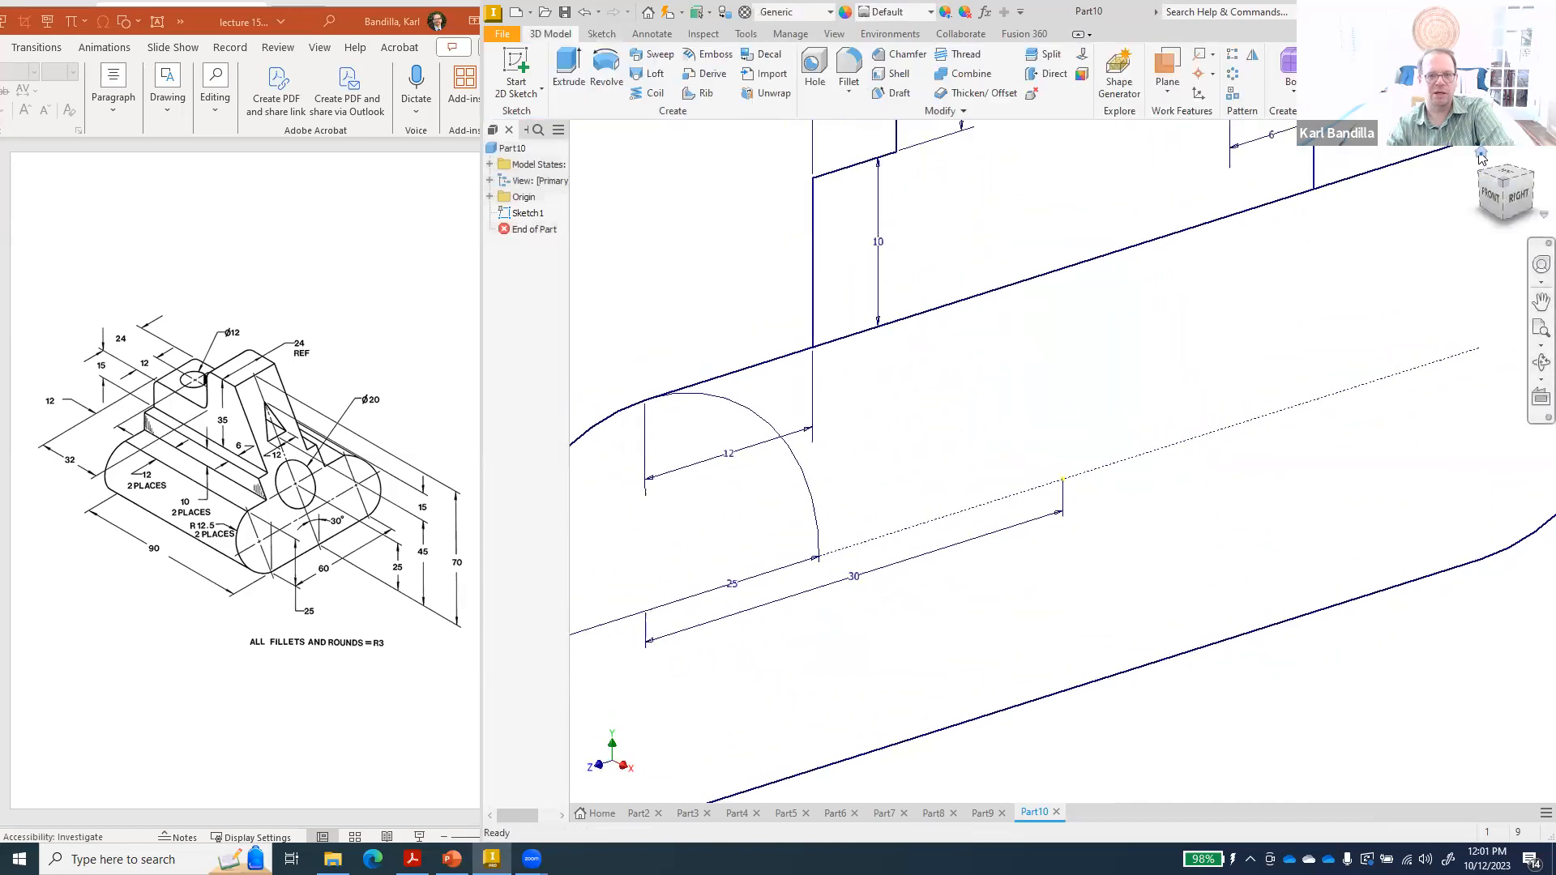
pyautogui.click(569, 68)
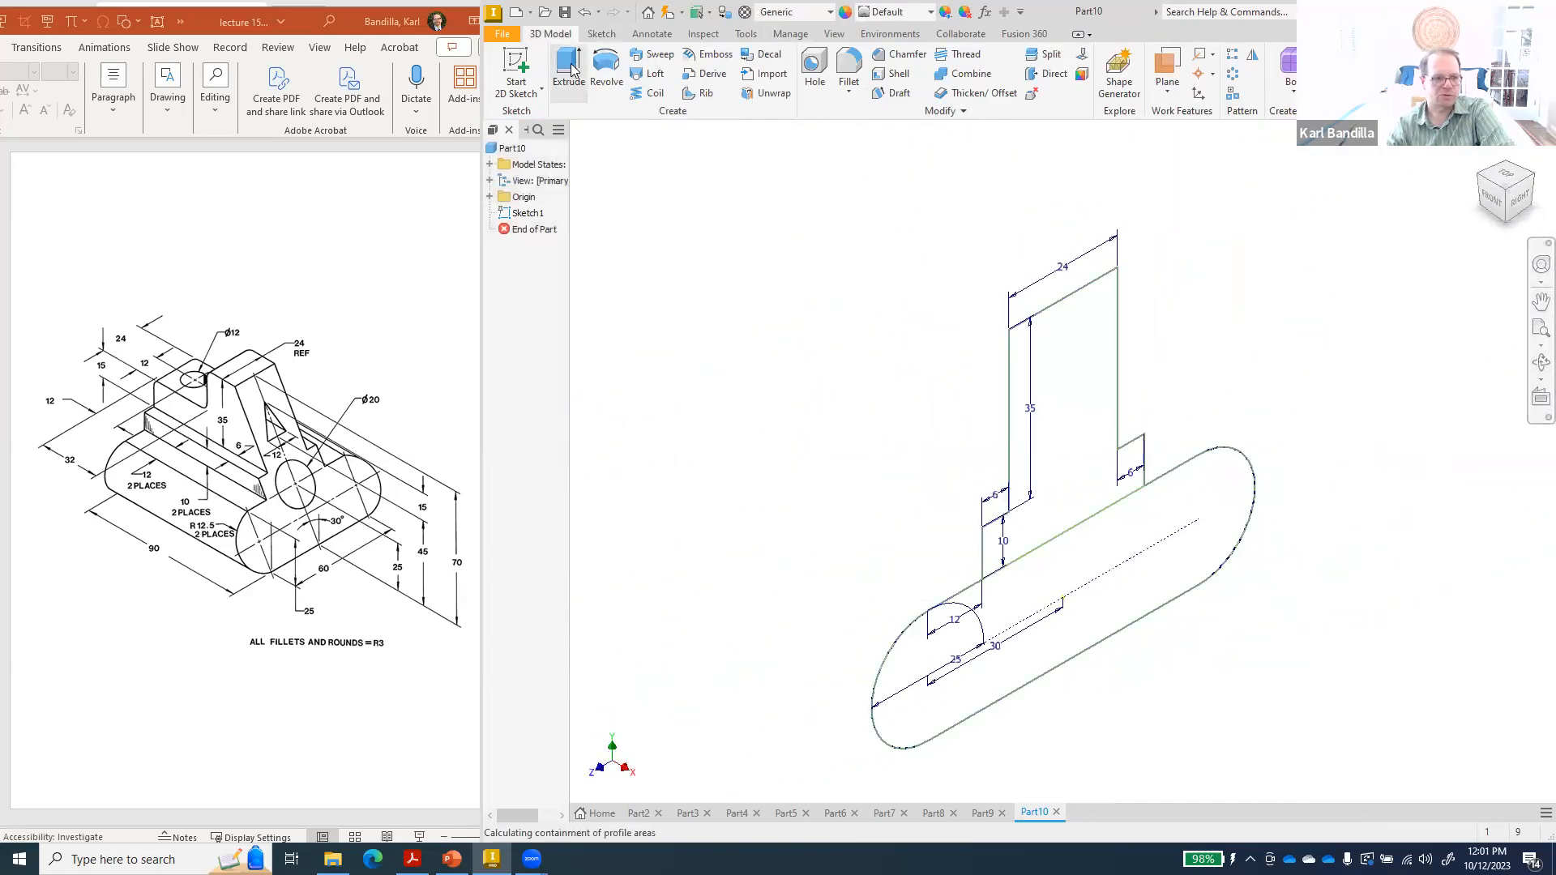
pyautogui.click(1081, 578)
pyautogui.click(1066, 516)
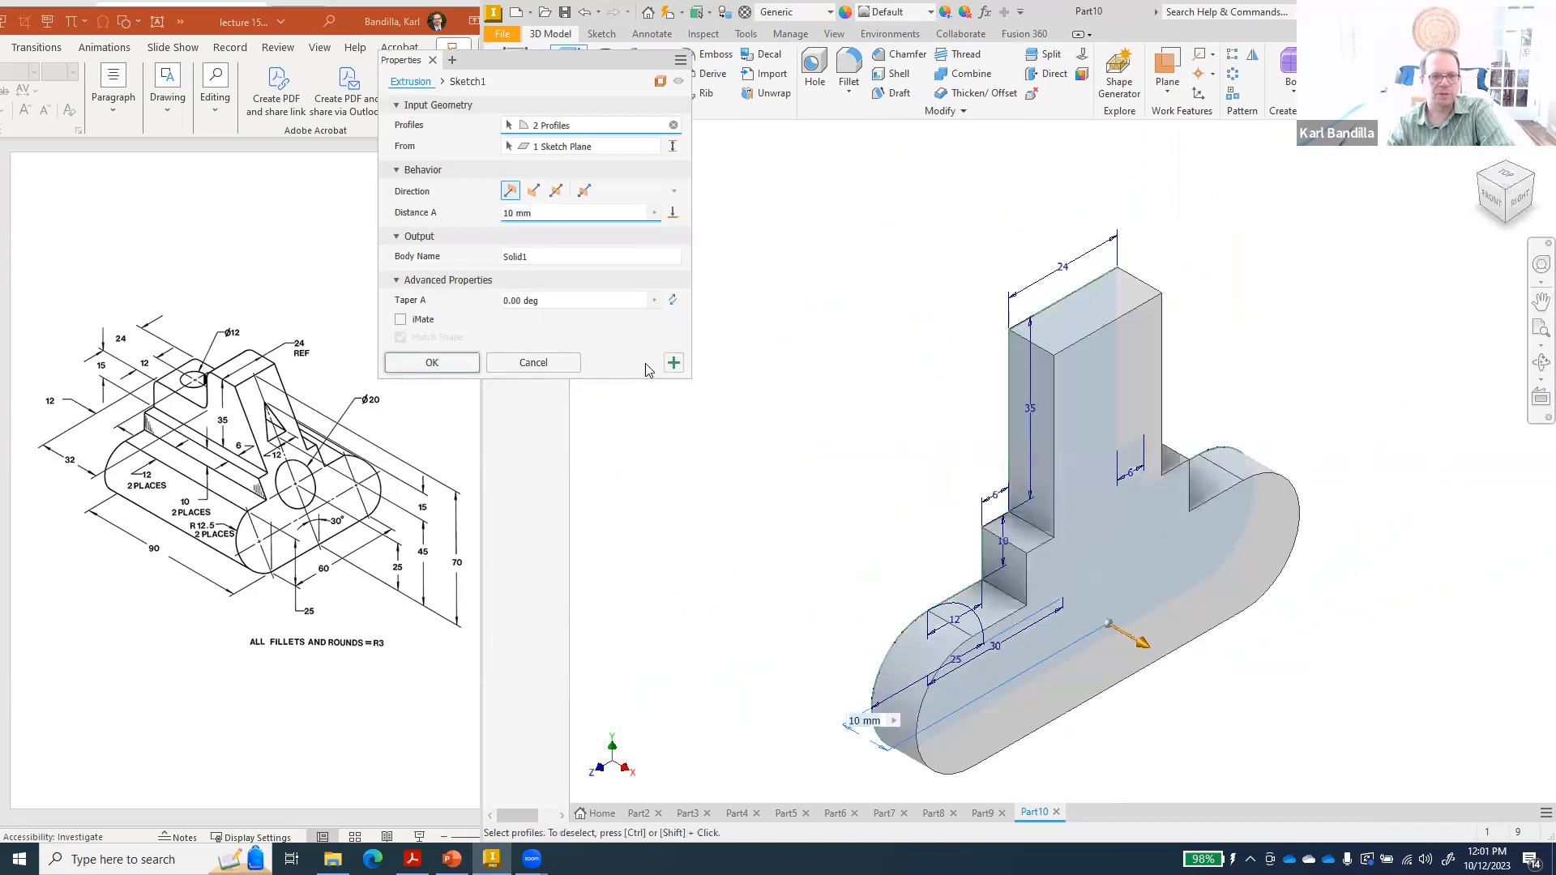
pyautogui.write('90')
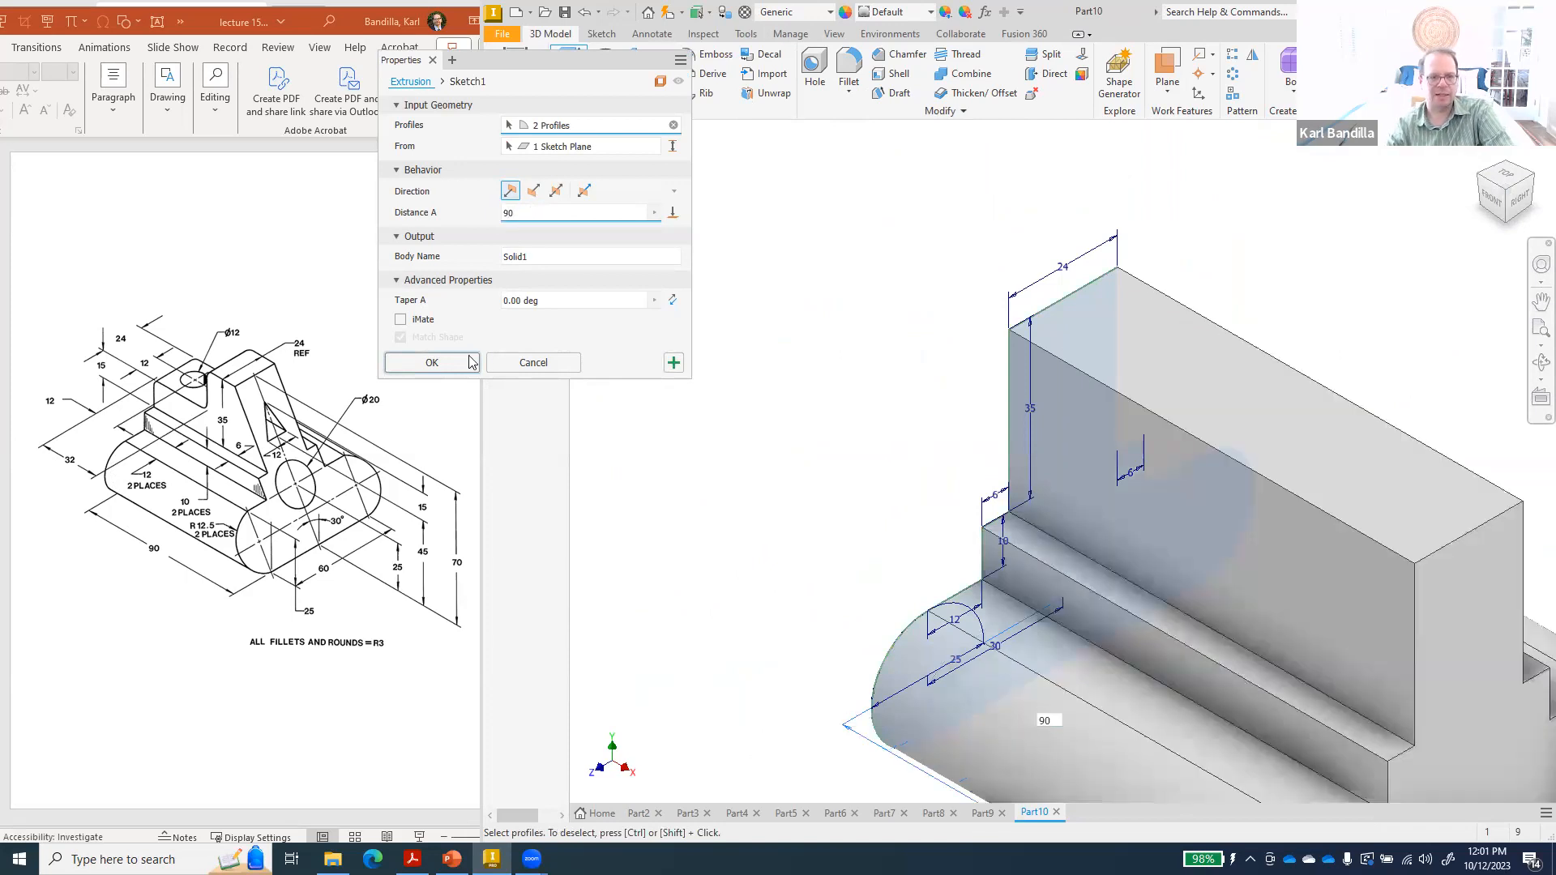
pyautogui.click(442, 363)
pyautogui.click(1477, 155)
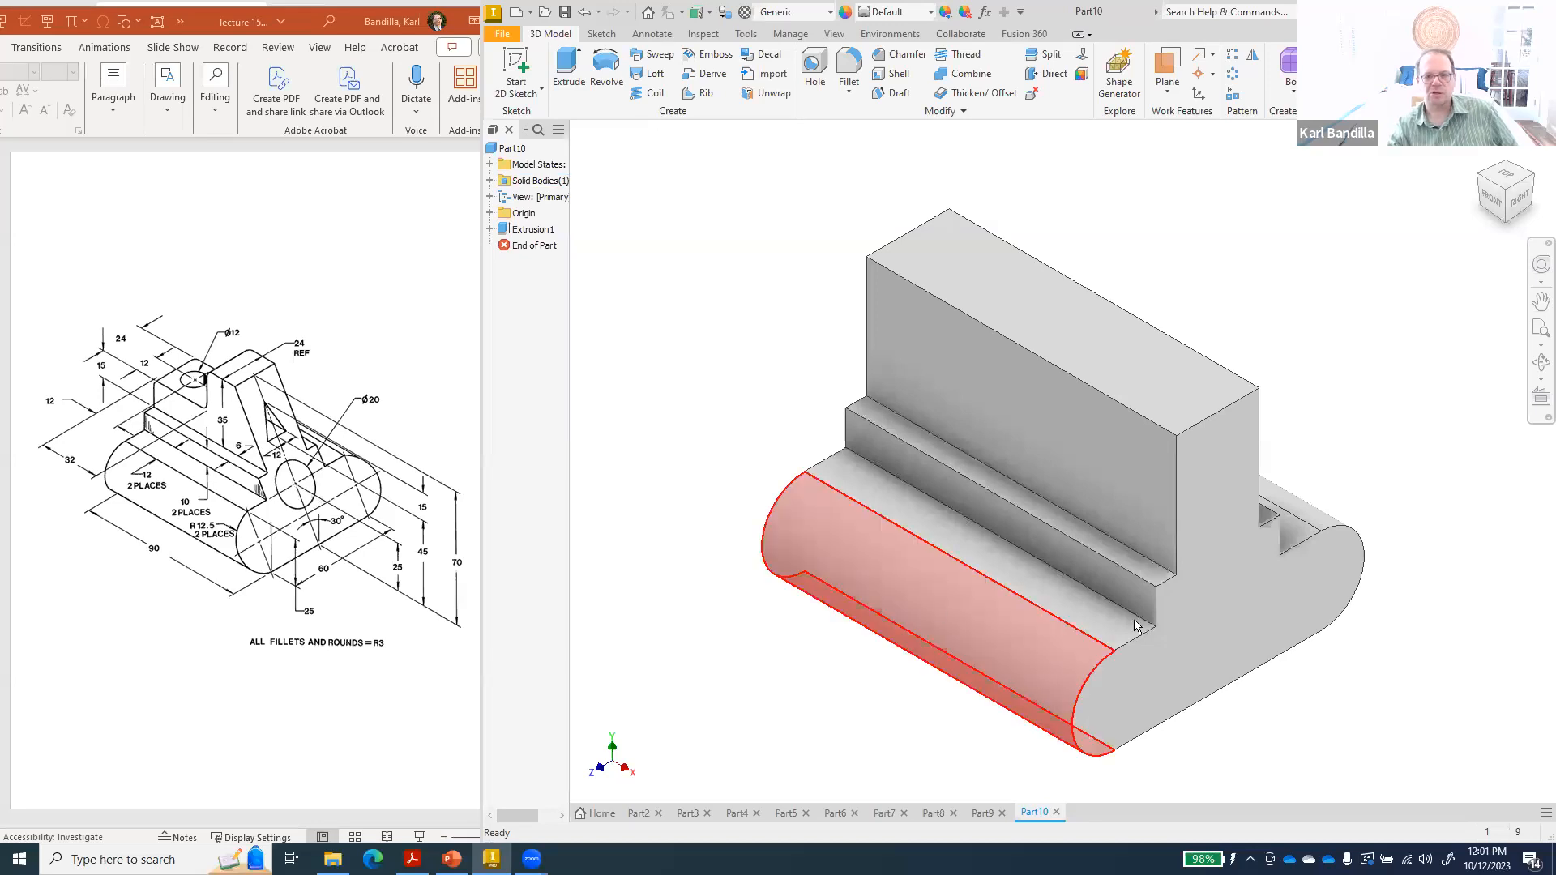
# - Sketch a 20 mm diameter circle on the front end face, centred on the vertical centreline level with the base's top edge
pyautogui.click(1222, 600)
pyautogui.rightClick(1222, 600)
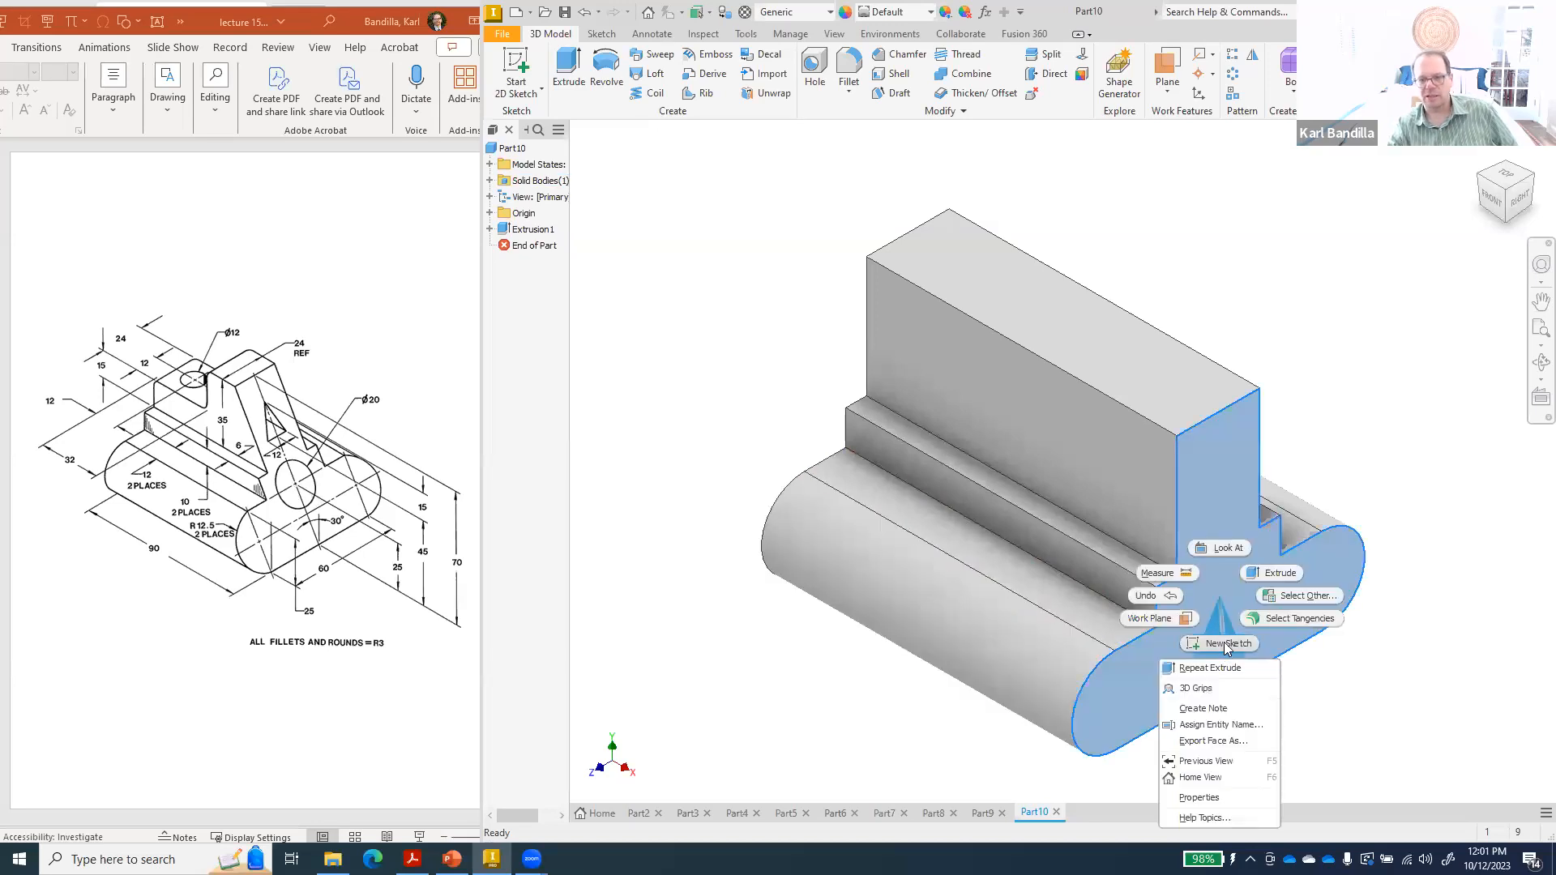
pyautogui.click(1226, 642)
pyautogui.click(607, 64)
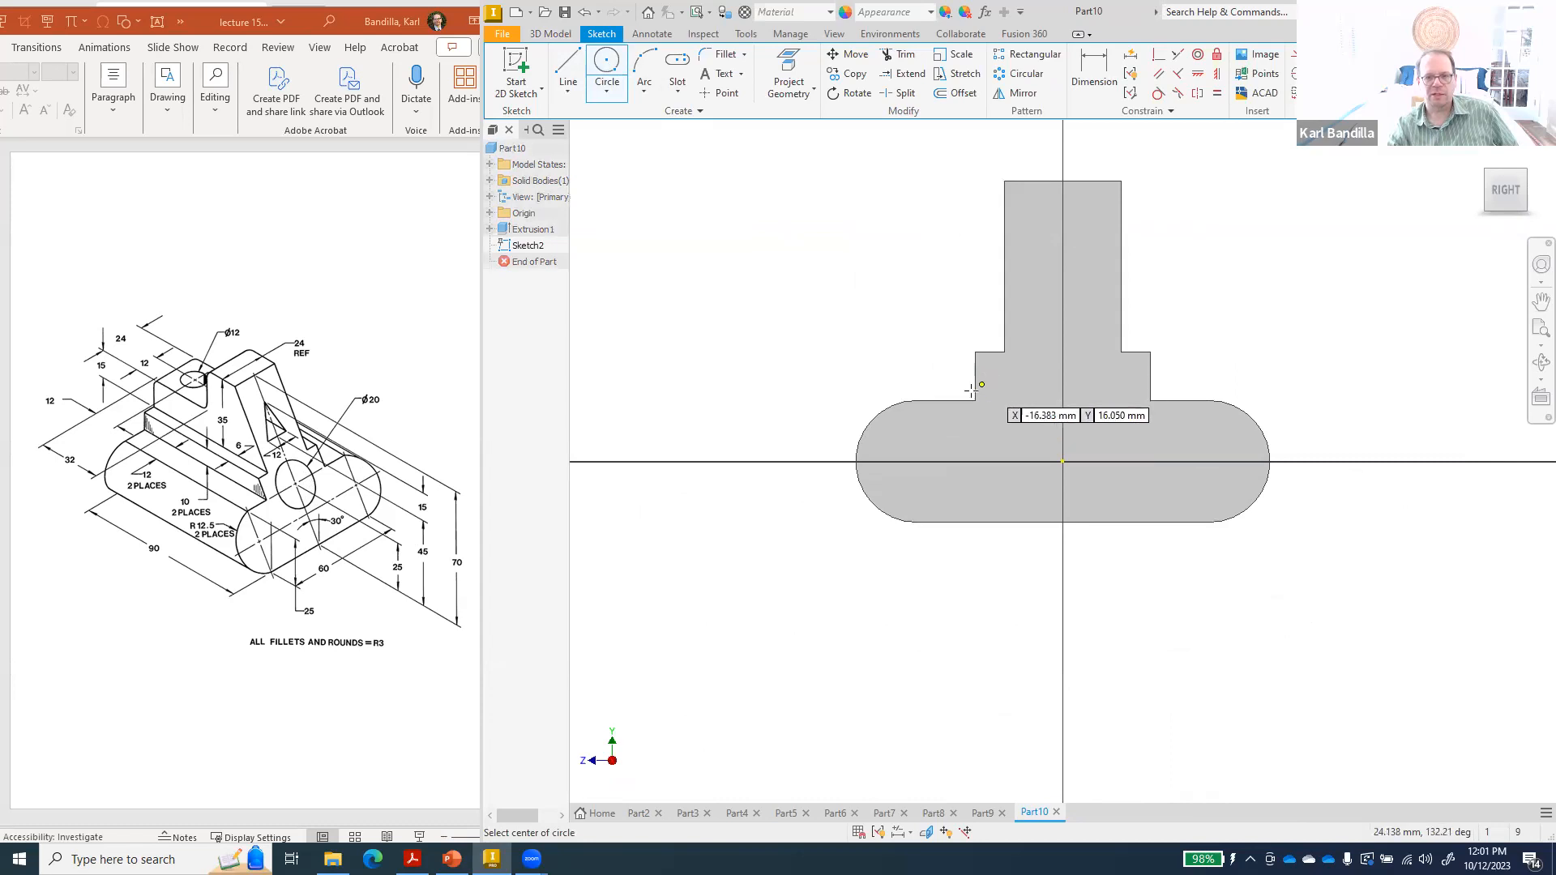
pyautogui.click(1063, 400)
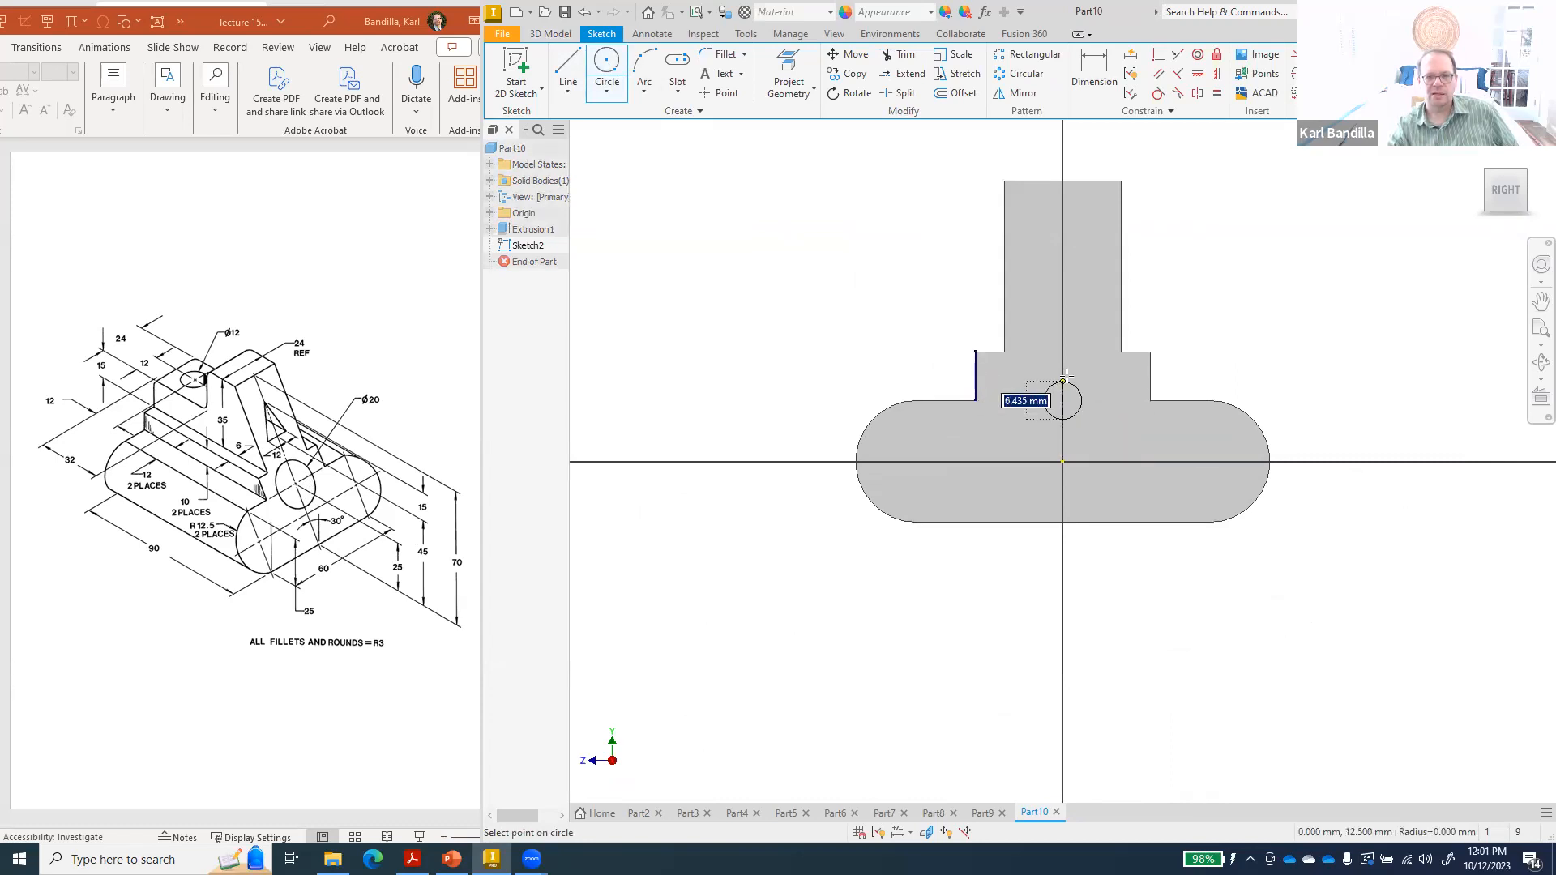
pyautogui.write('20')
pyautogui.press('Return')
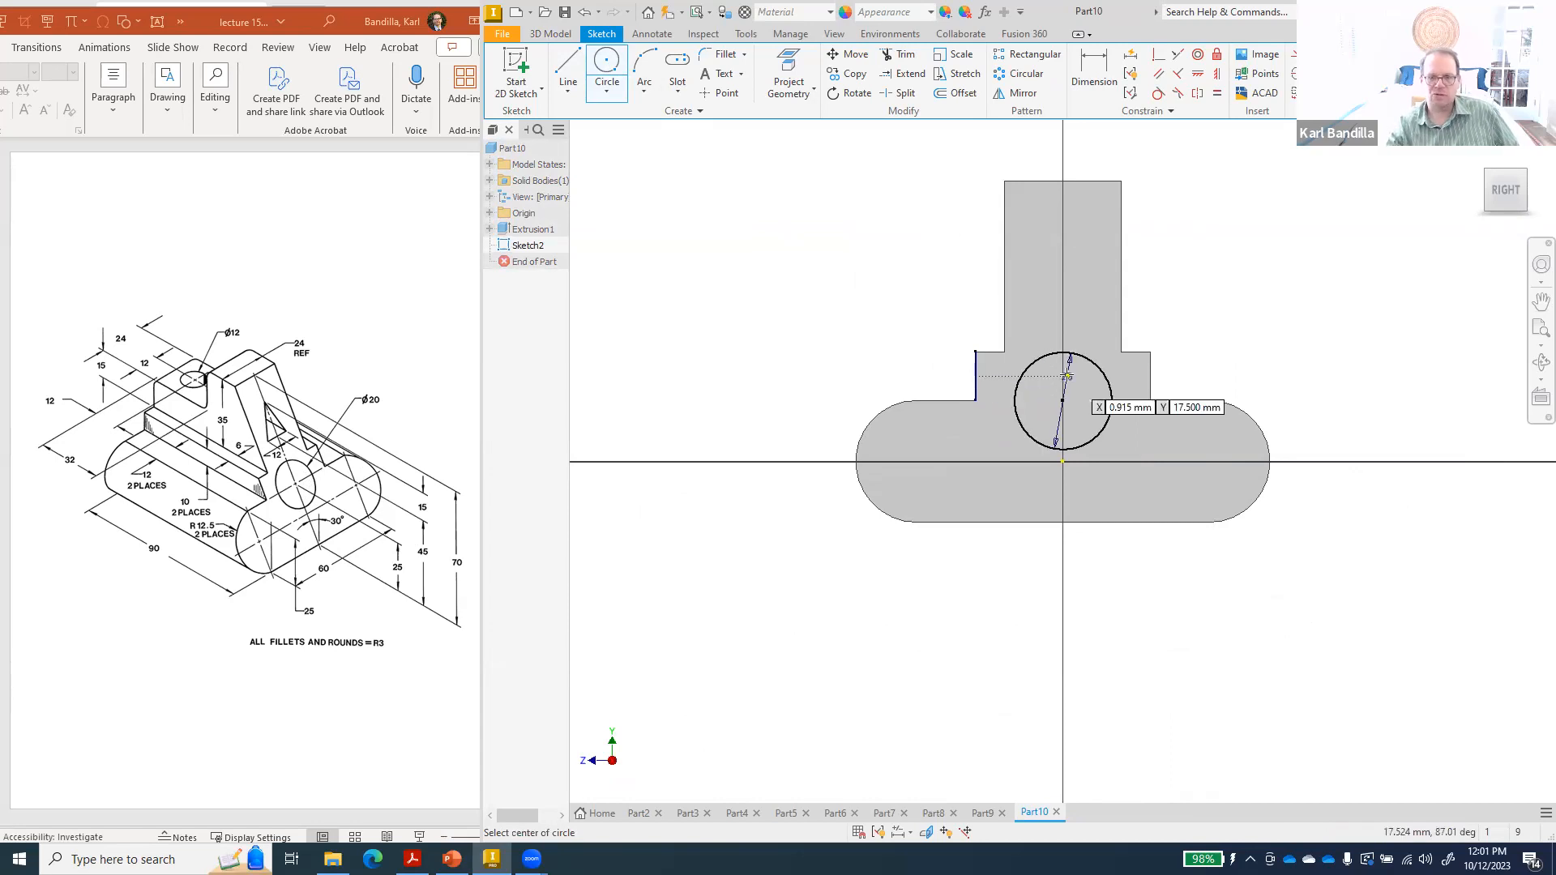
pyautogui.click(1091, 63)
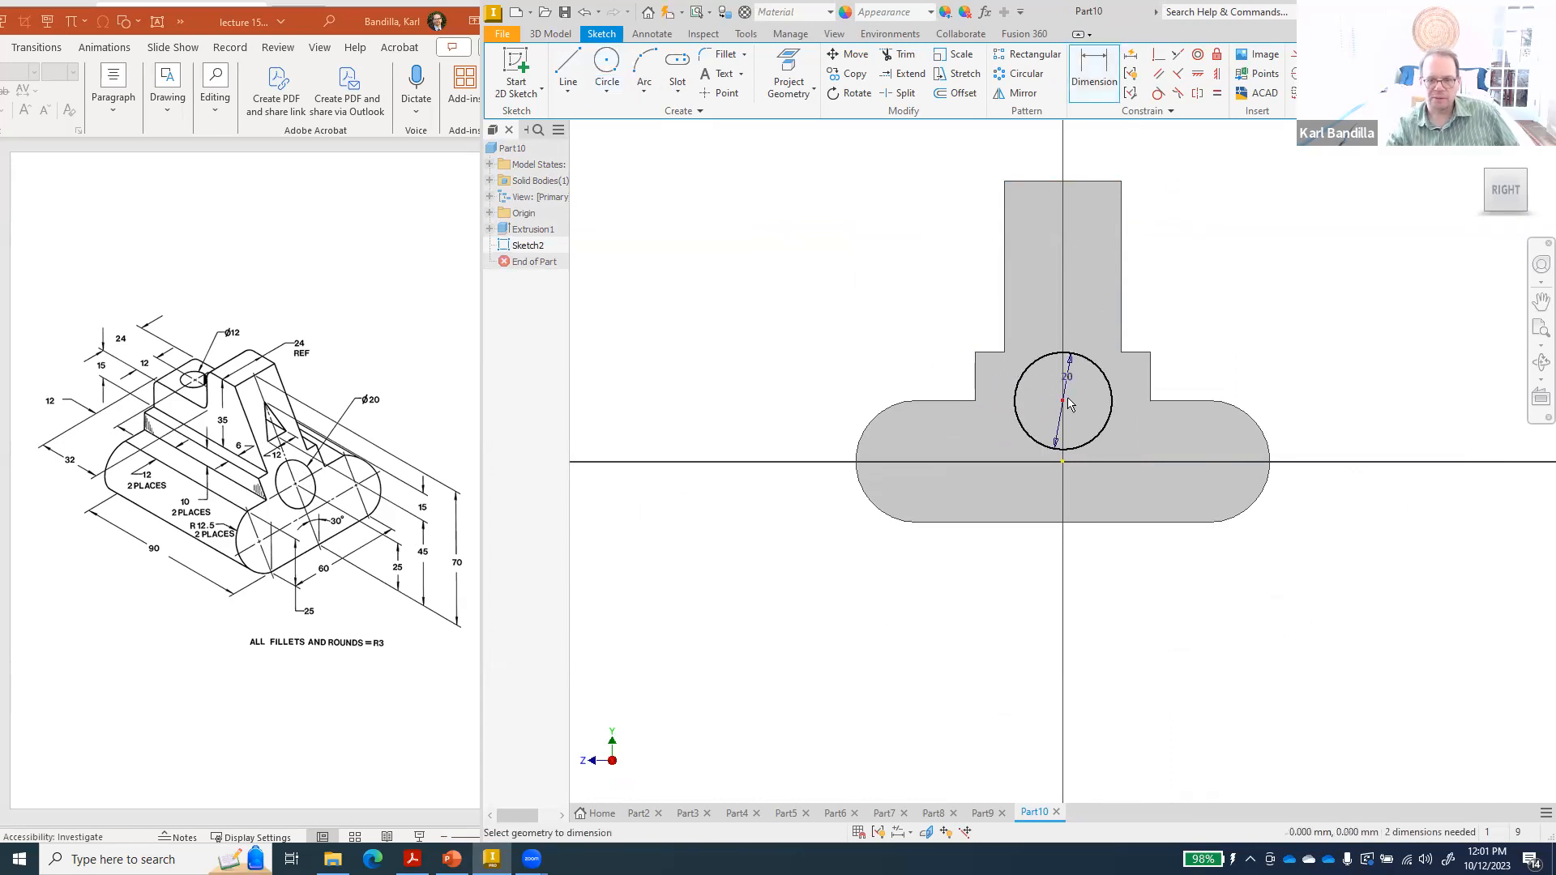
pyautogui.click(1062, 402)
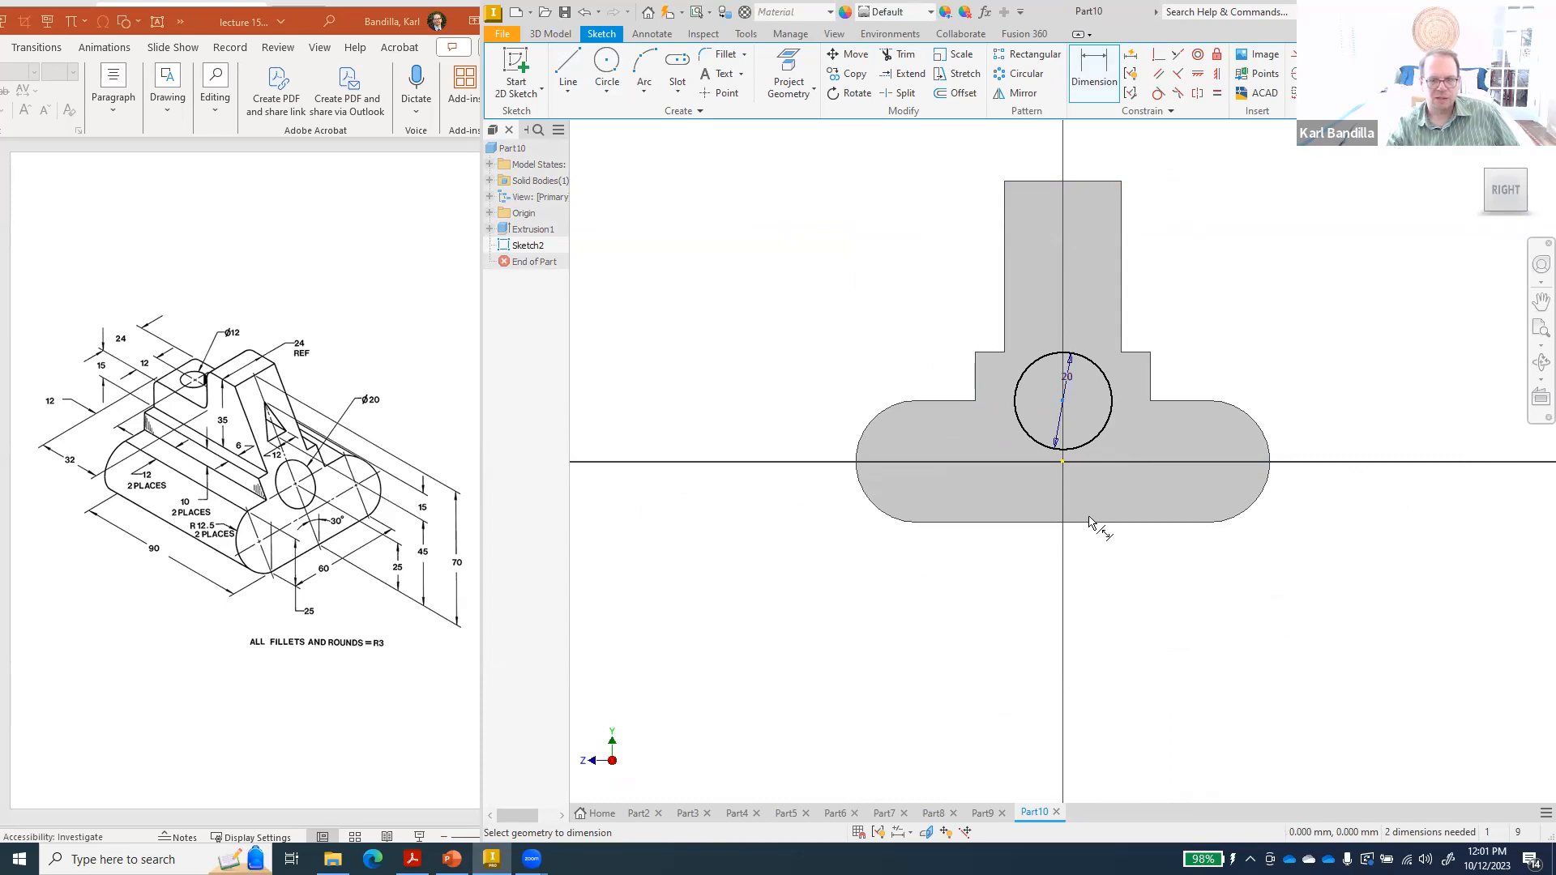
pyautogui.click(1086, 523)
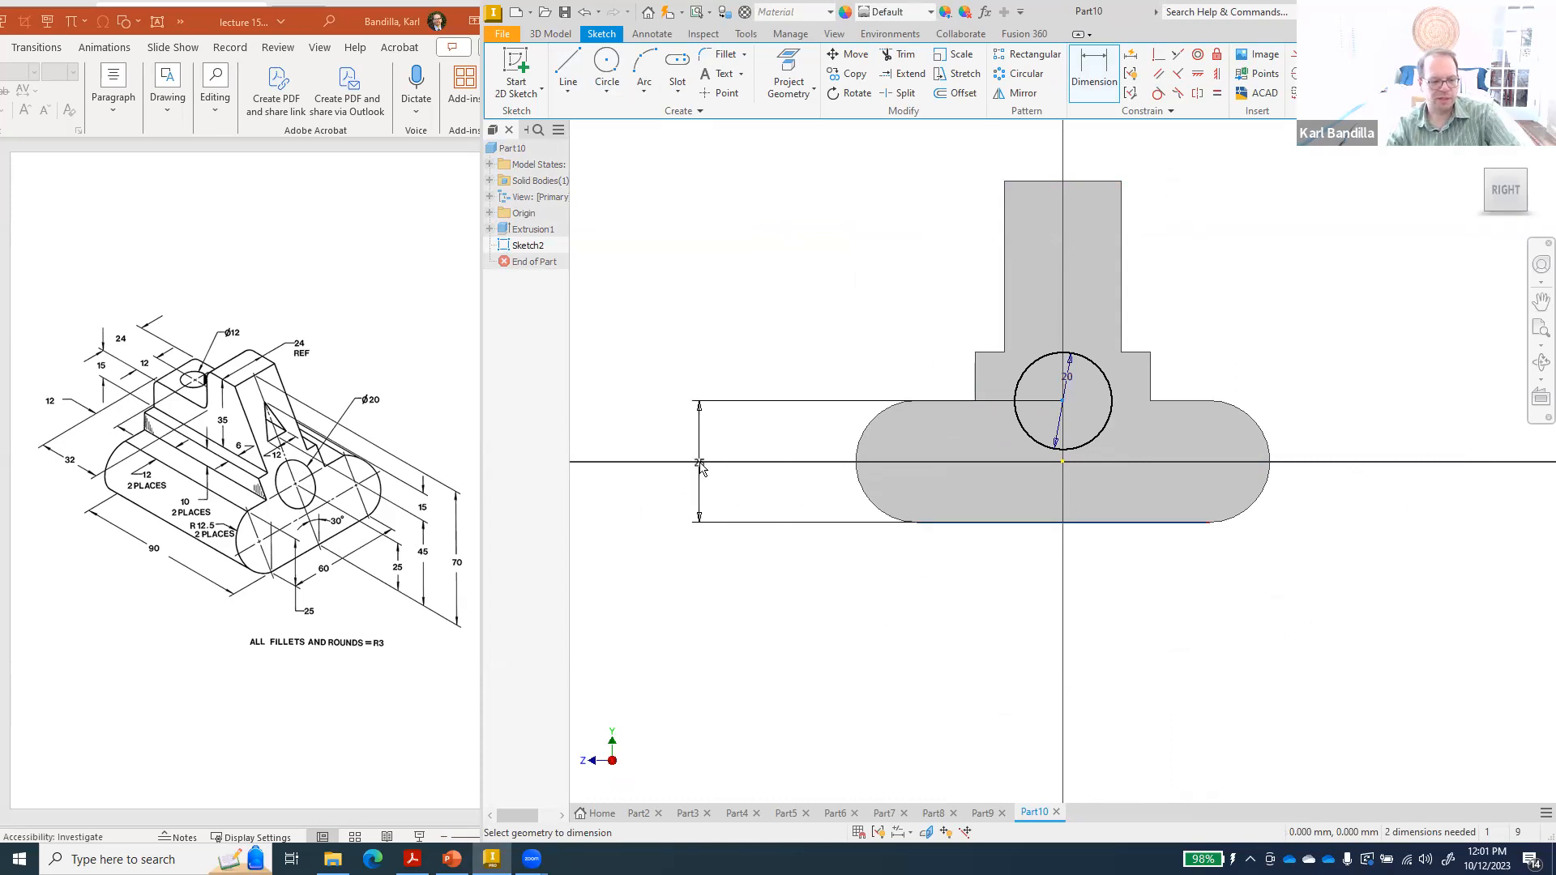
pyautogui.press('Escape')
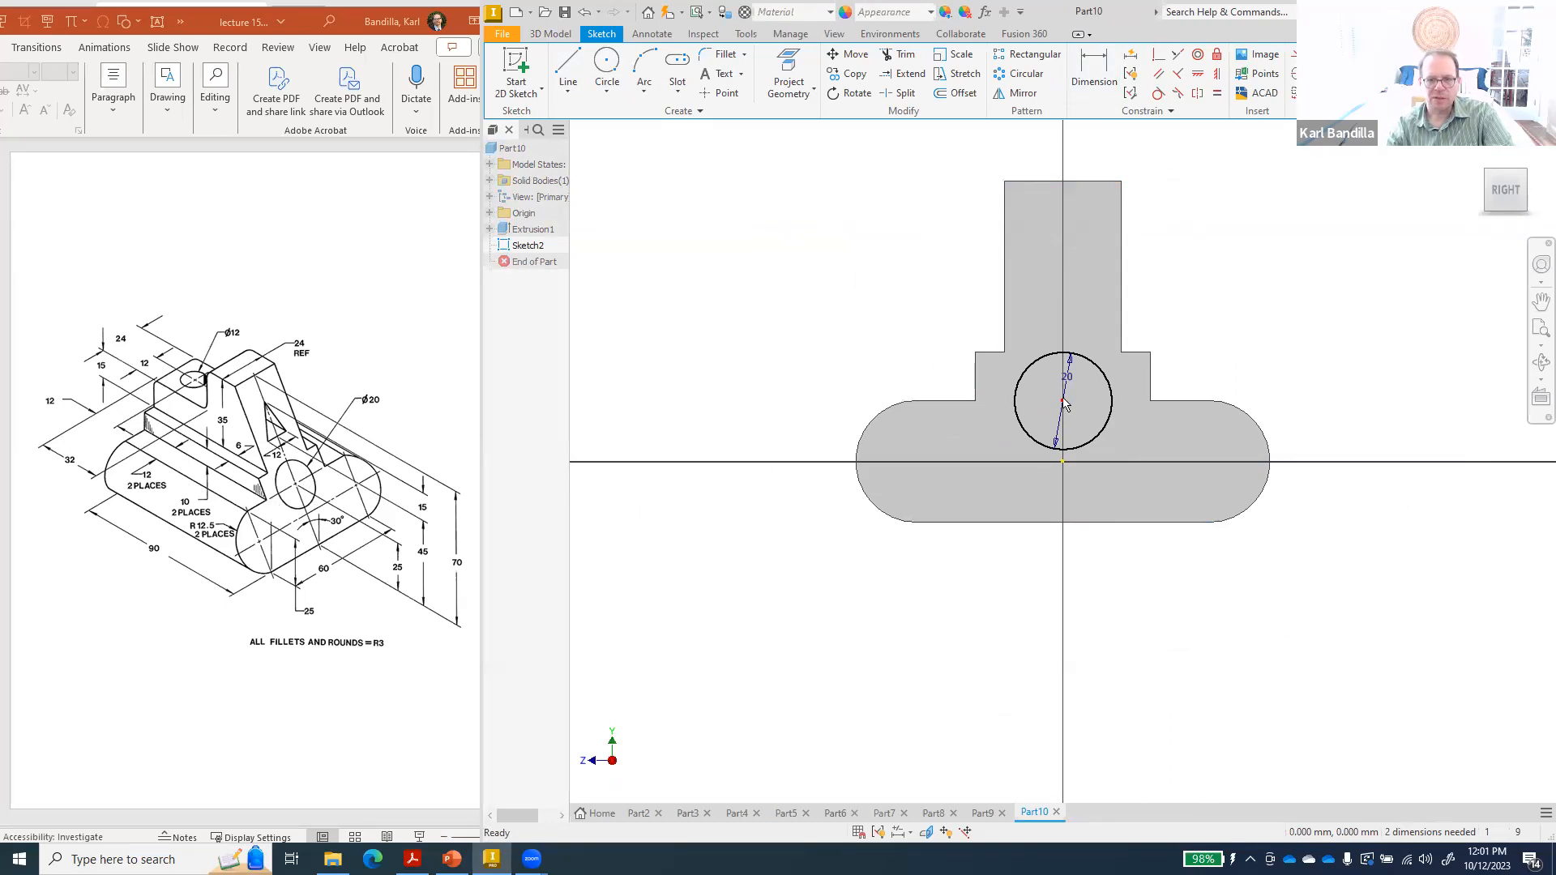
pyautogui.click(1093, 71)
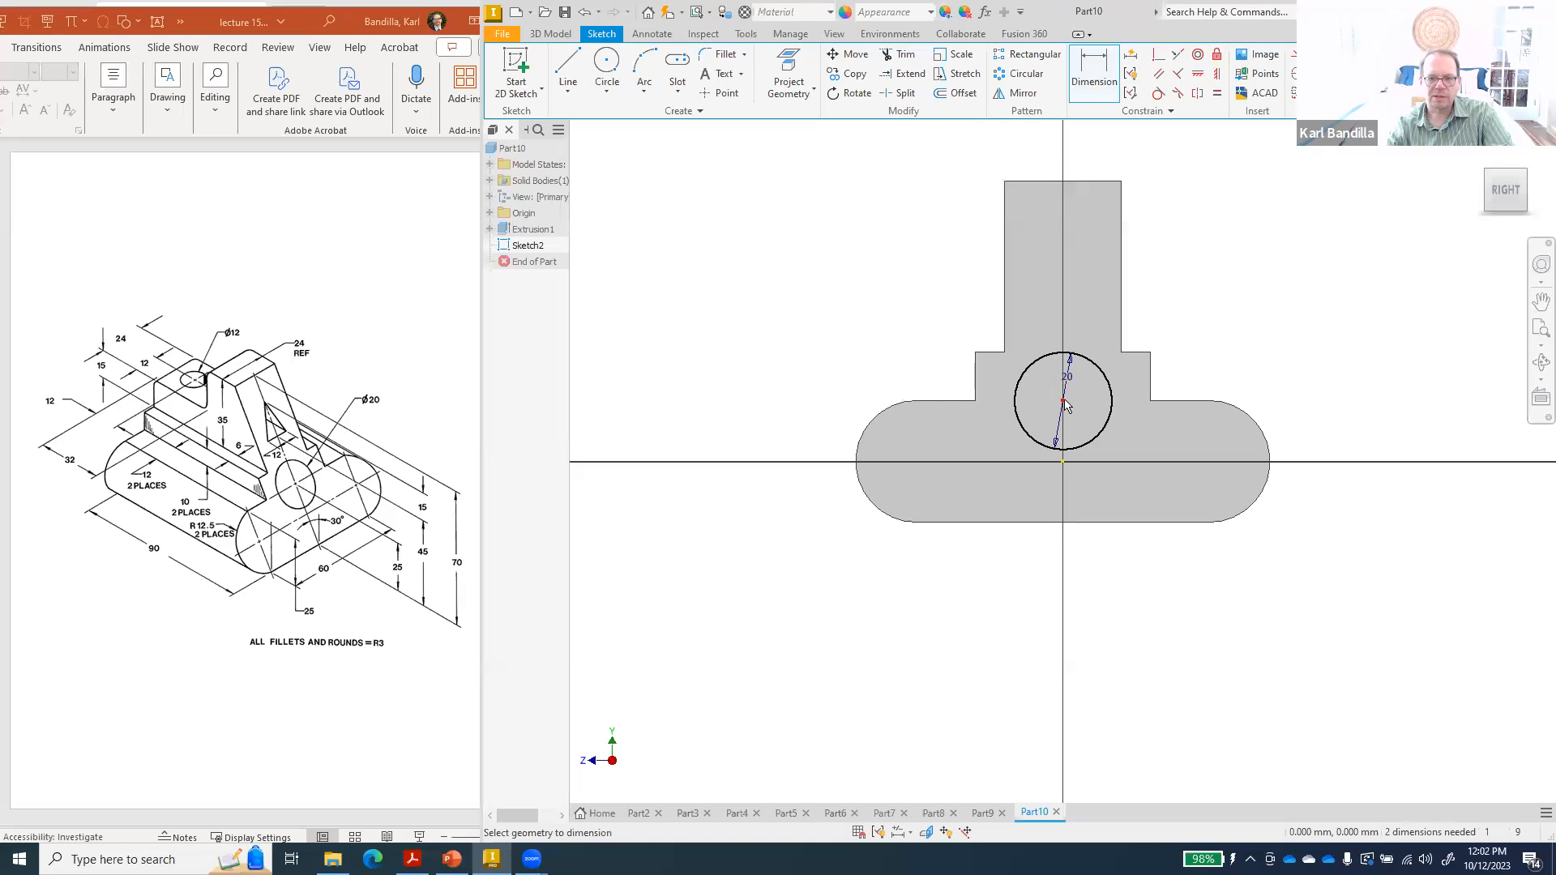
pyautogui.press('Escape')
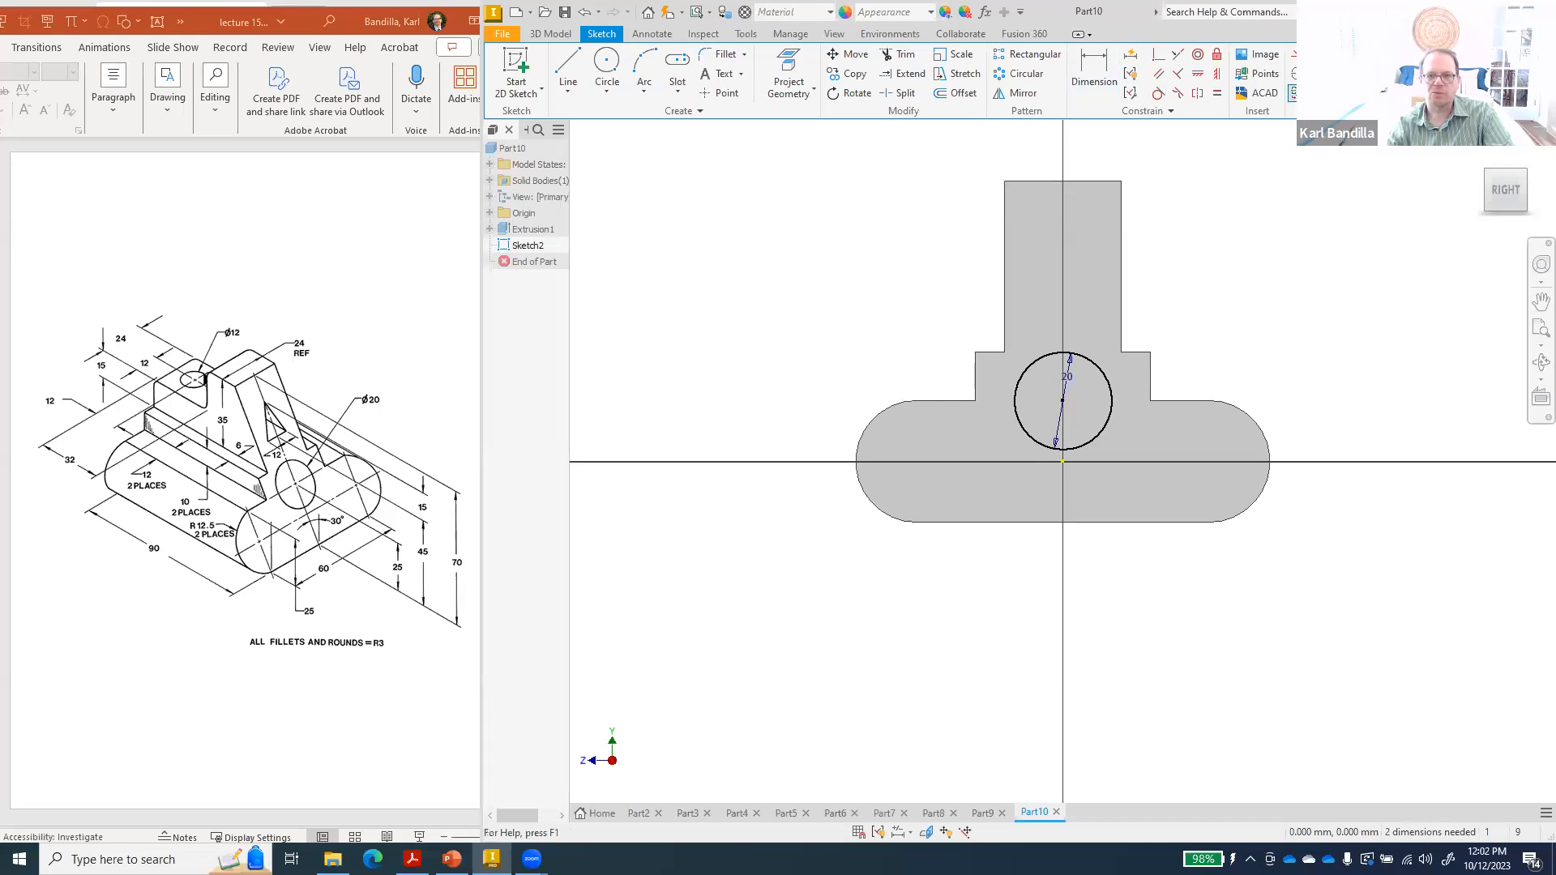
# - Finish the sketch and cut the 20 mm circle through the body with a 90 mm extrusion
pyautogui.click(1356, 72)
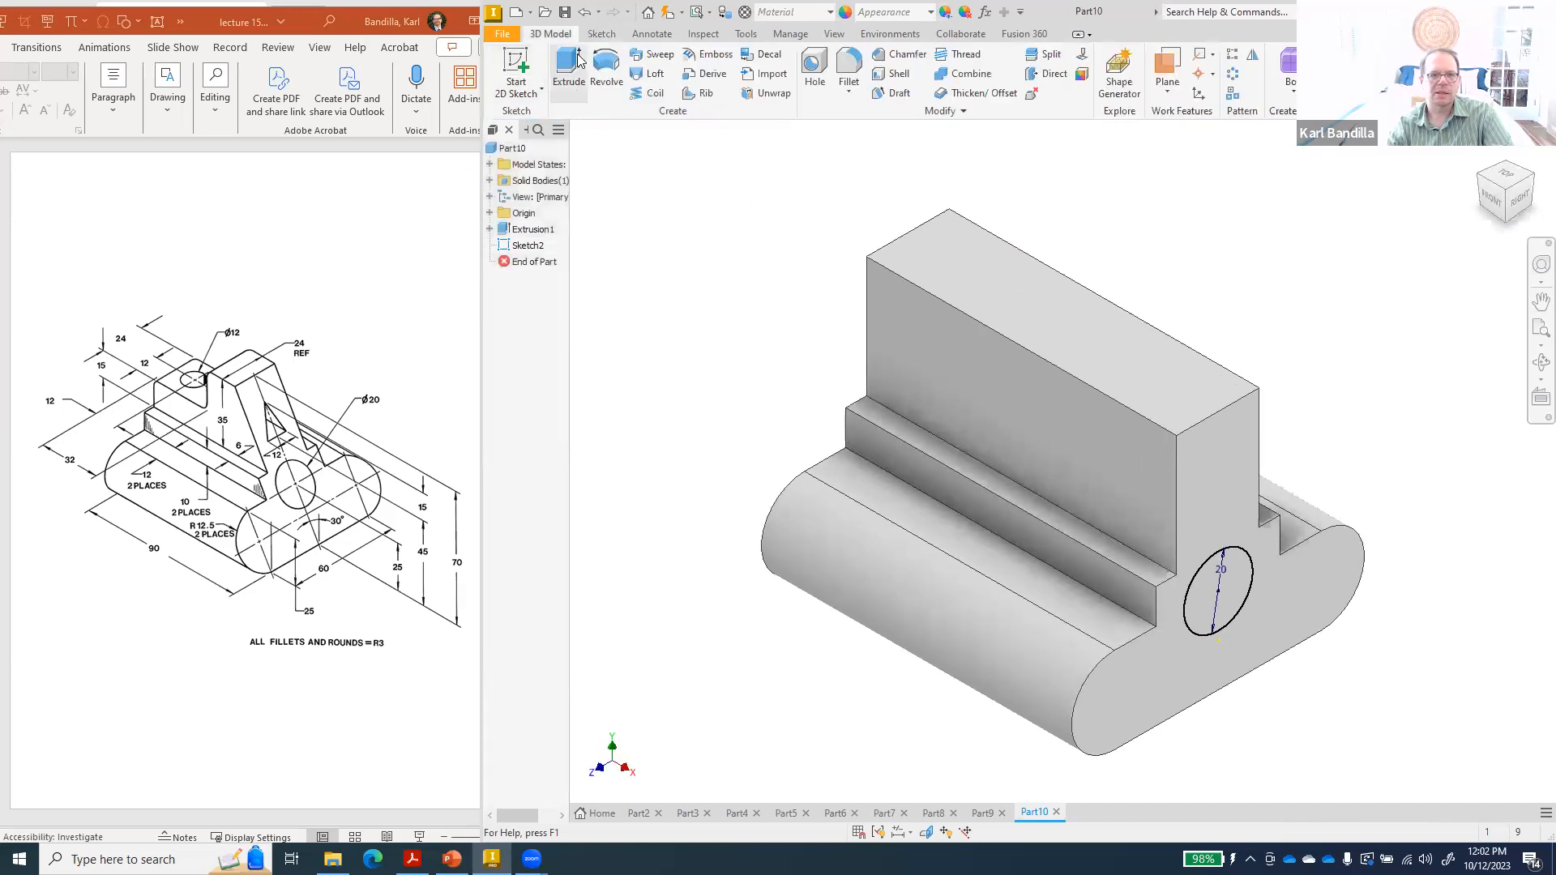
pyautogui.click(569, 69)
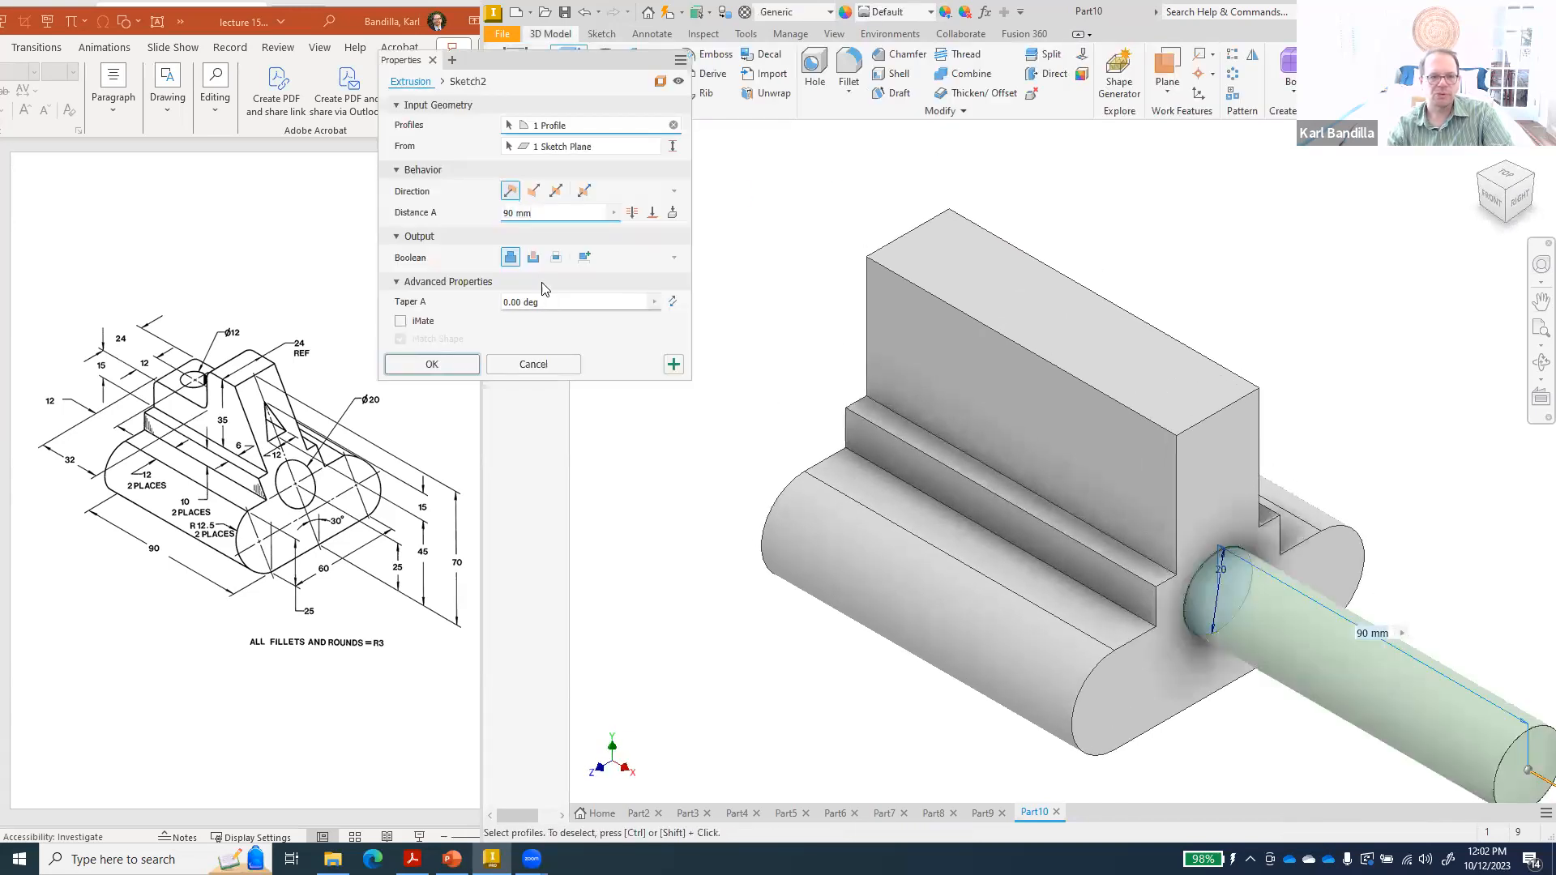
pyautogui.click(532, 258)
pyautogui.click(437, 366)
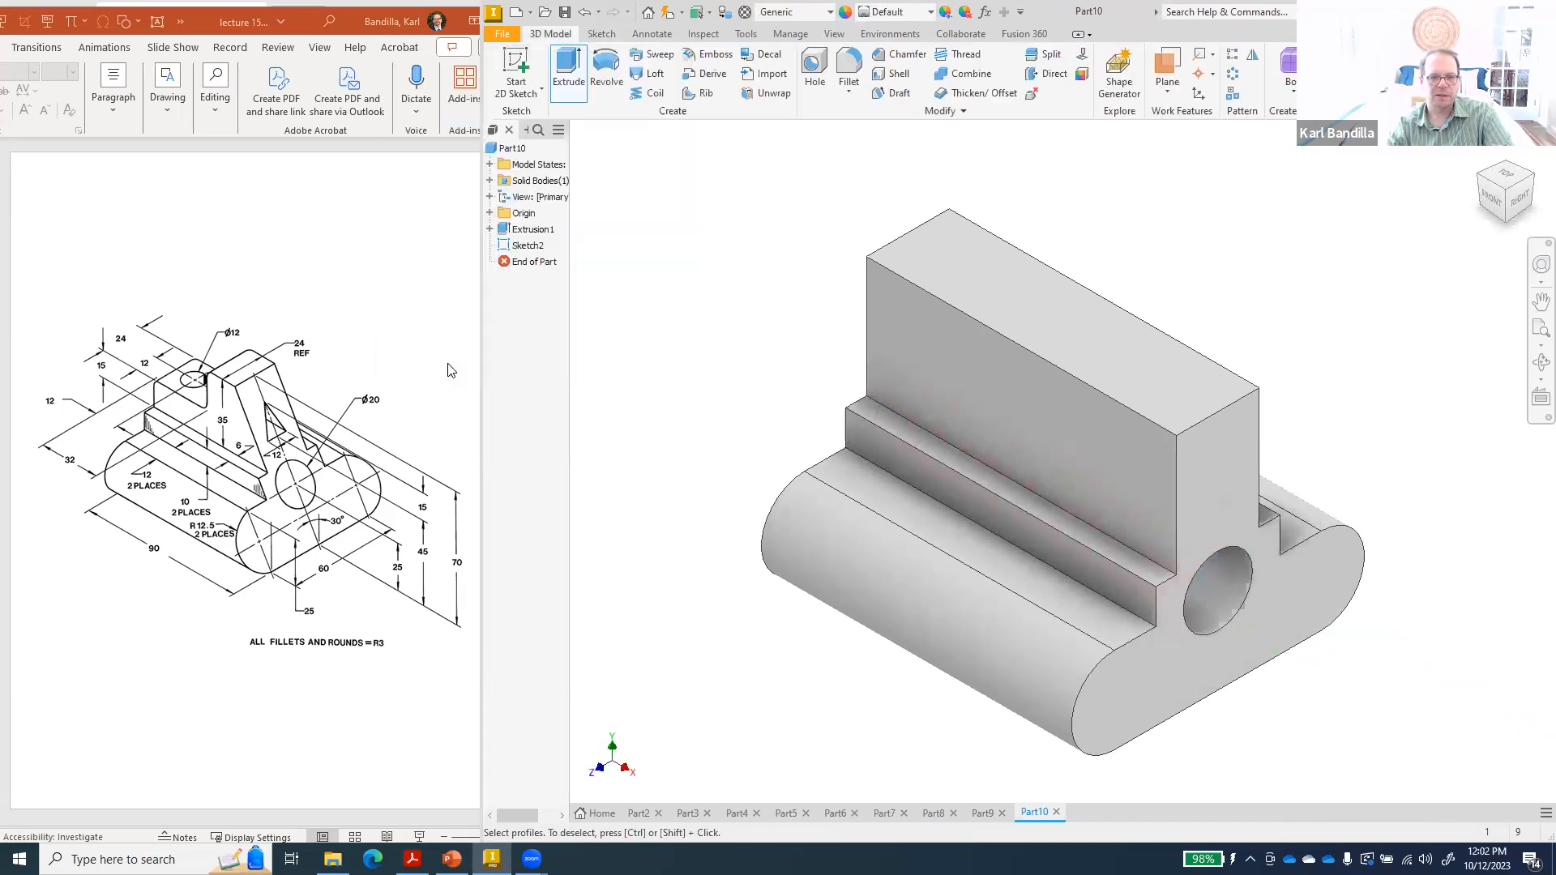
# - On the front end face, sketch a 6 mm horizontal line from the vertical centreline and a slanted line back up to the centreline
pyautogui.rightClick(1218, 452)
pyautogui.click(1226, 501)
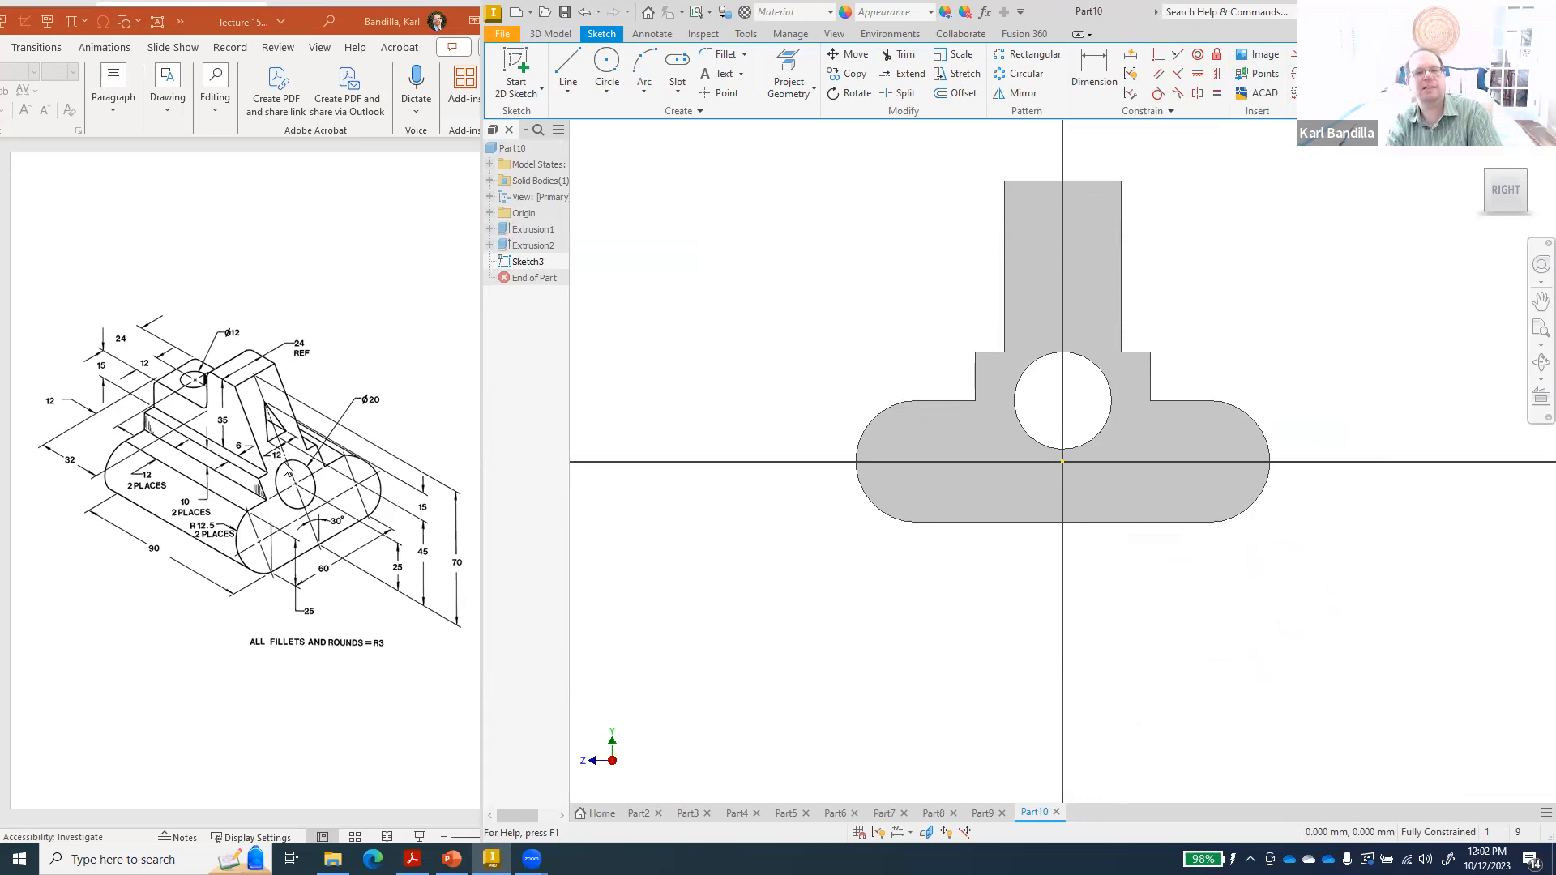
pyautogui.click(573, 69)
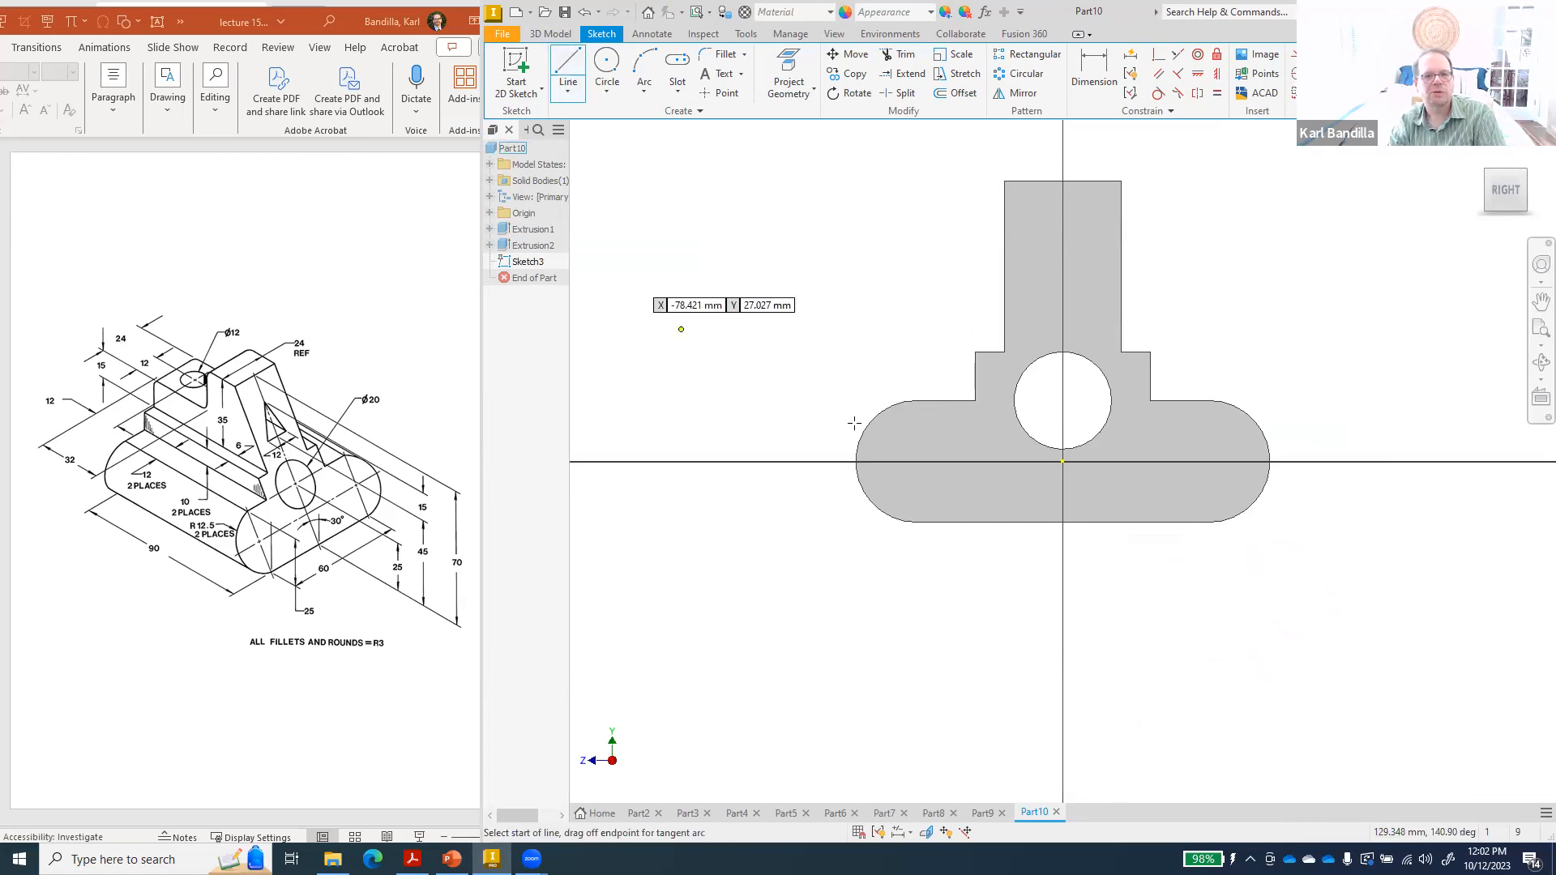
pyautogui.click(1061, 284)
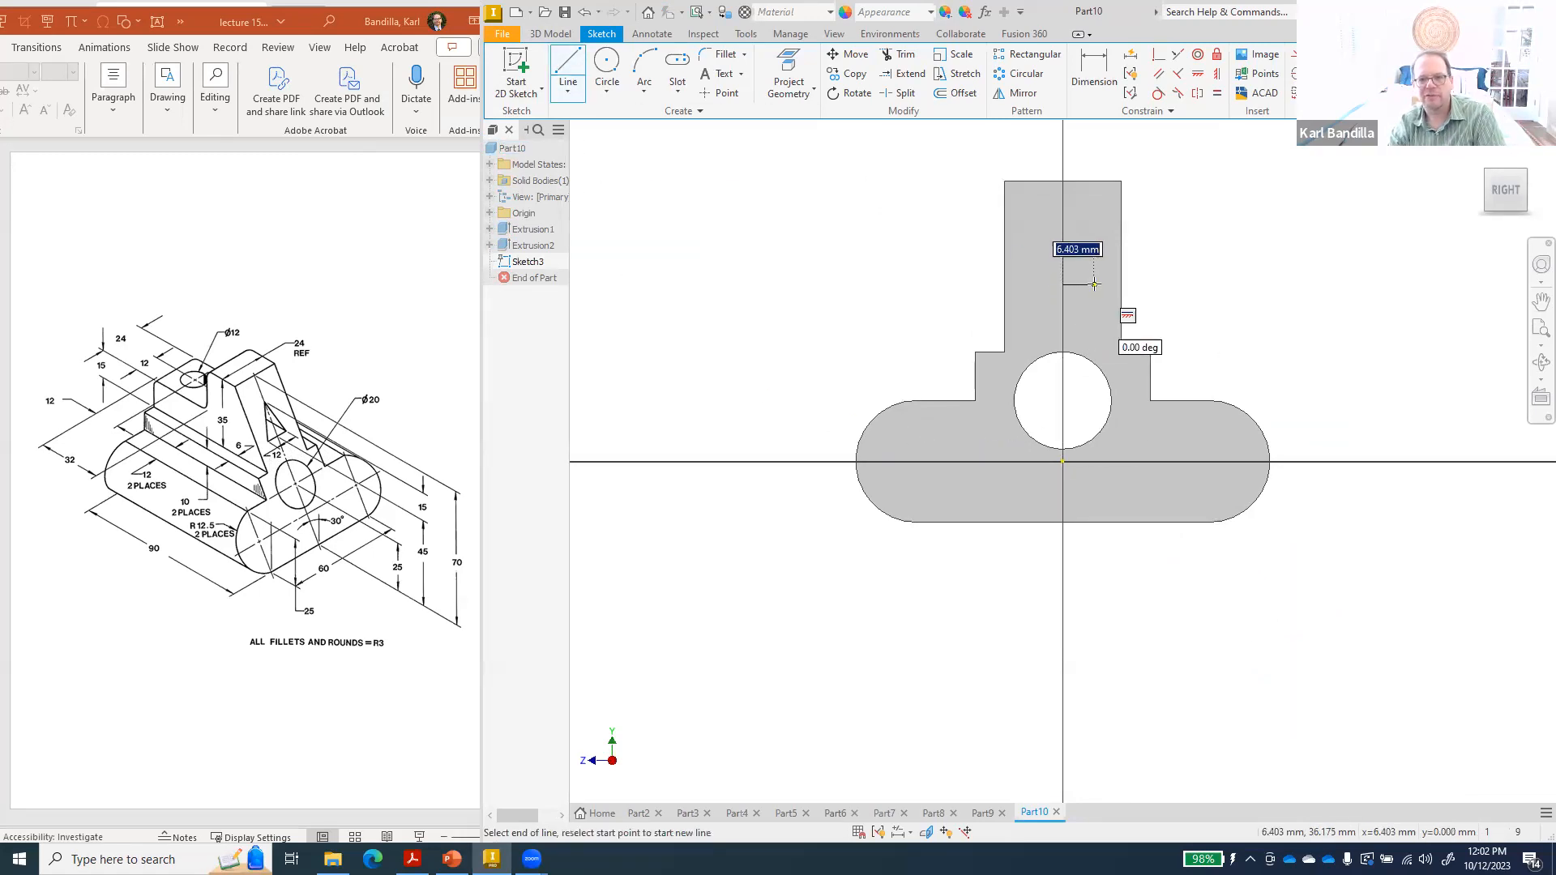
pyautogui.write('6')
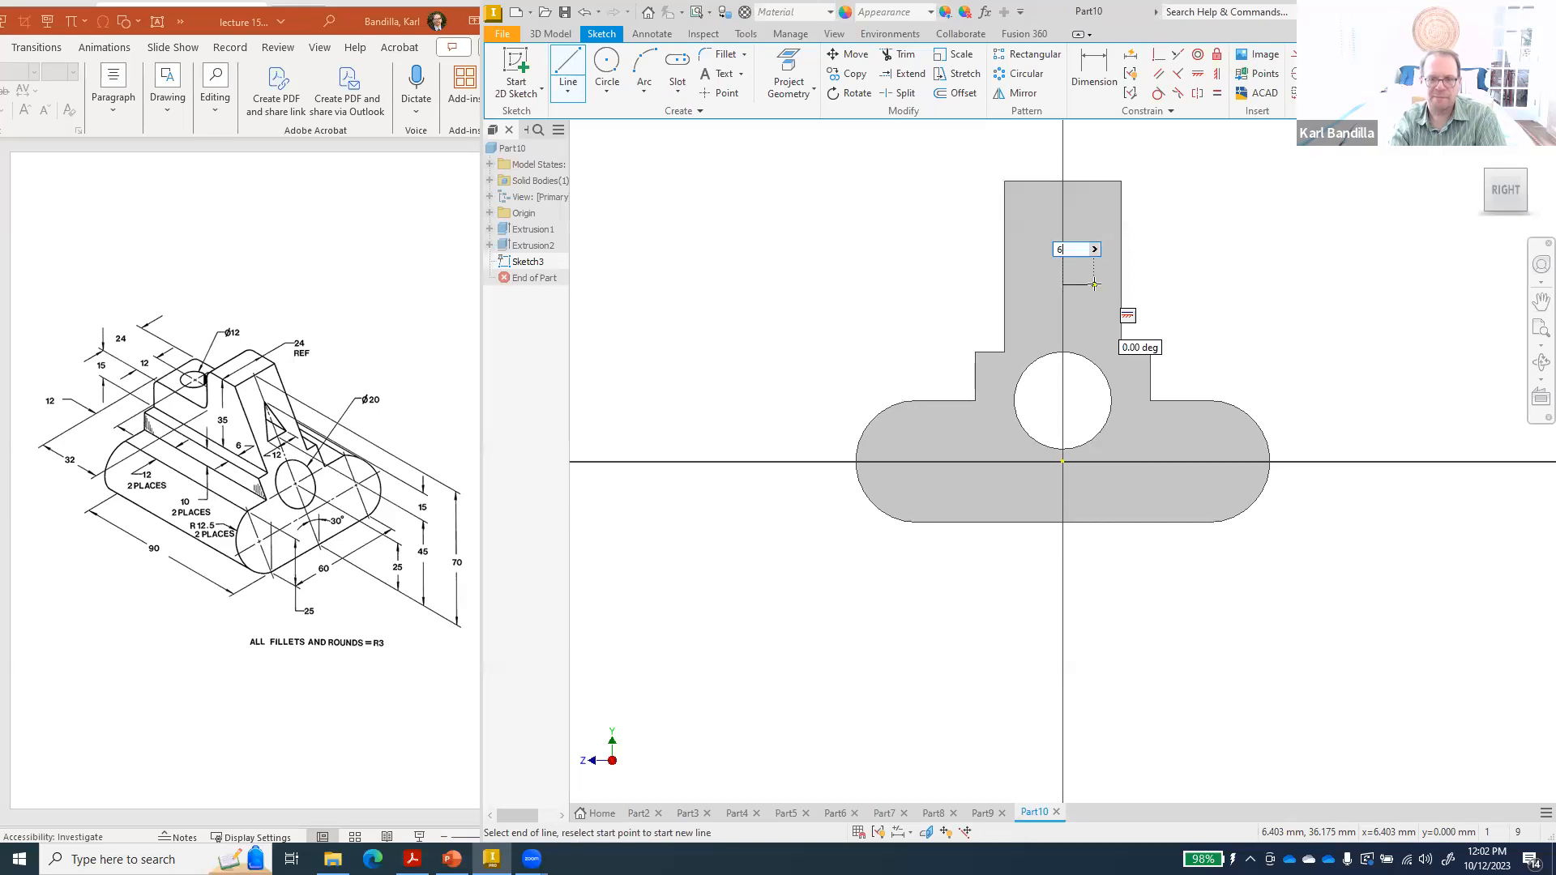
pyautogui.press('Return')
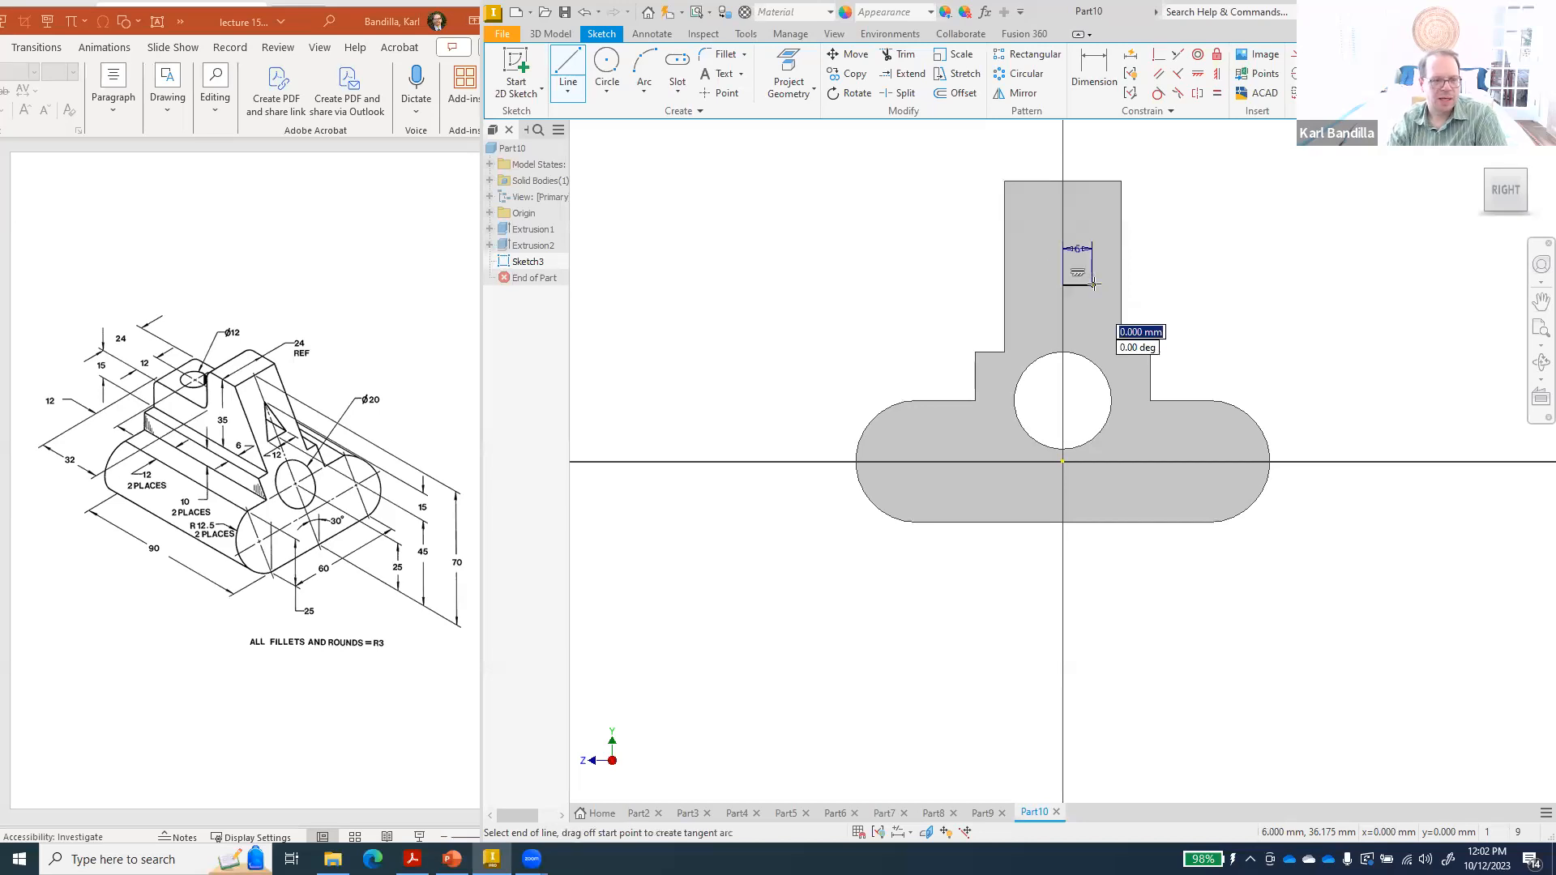
pyautogui.click(1062, 235)
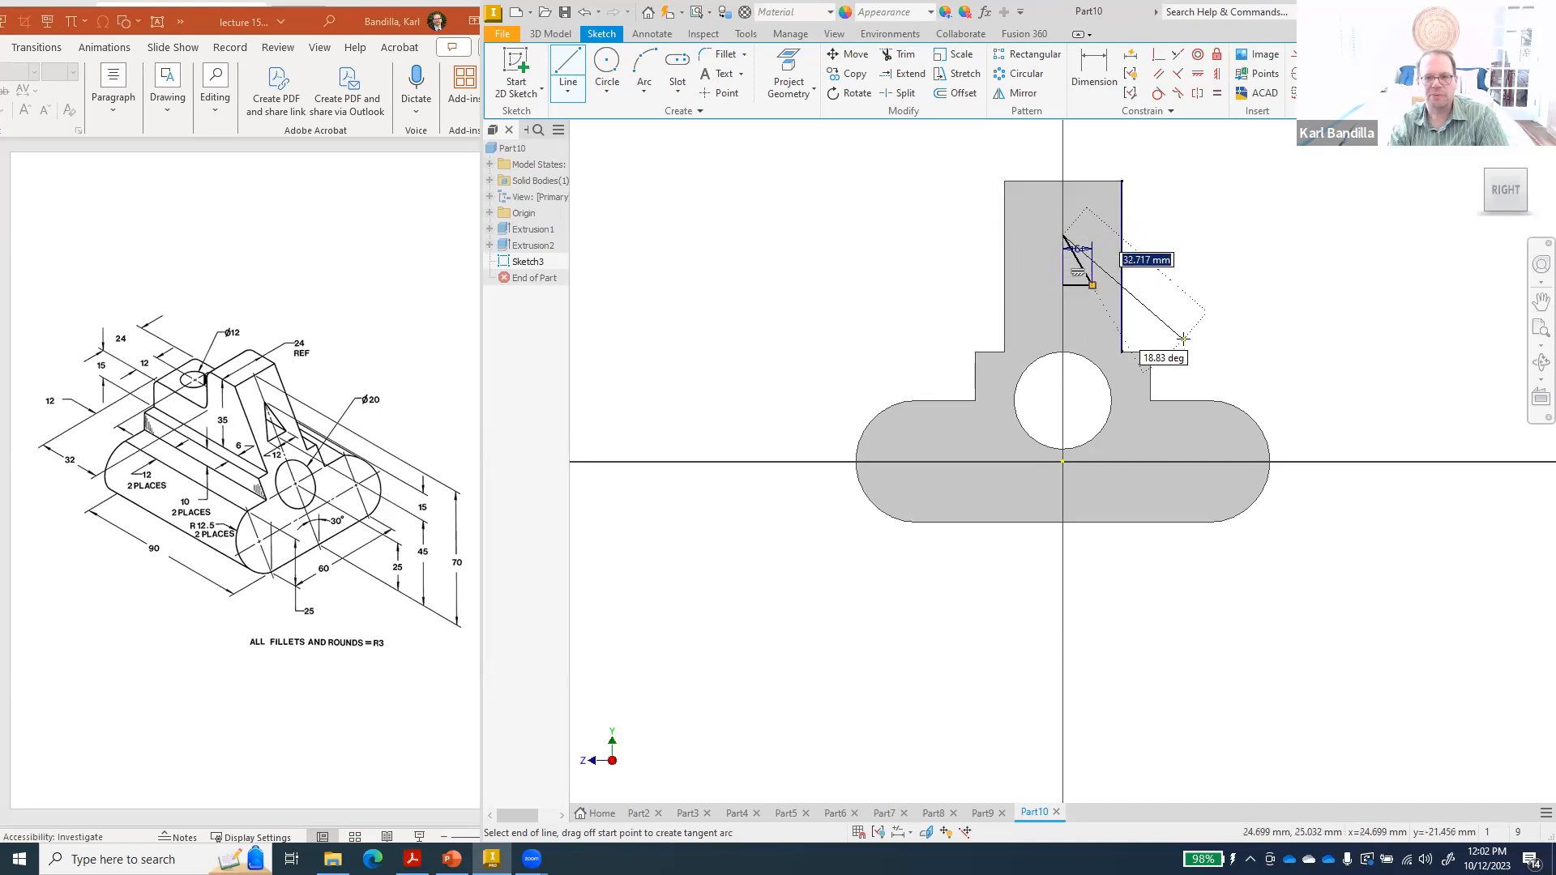
pyautogui.press('Escape')
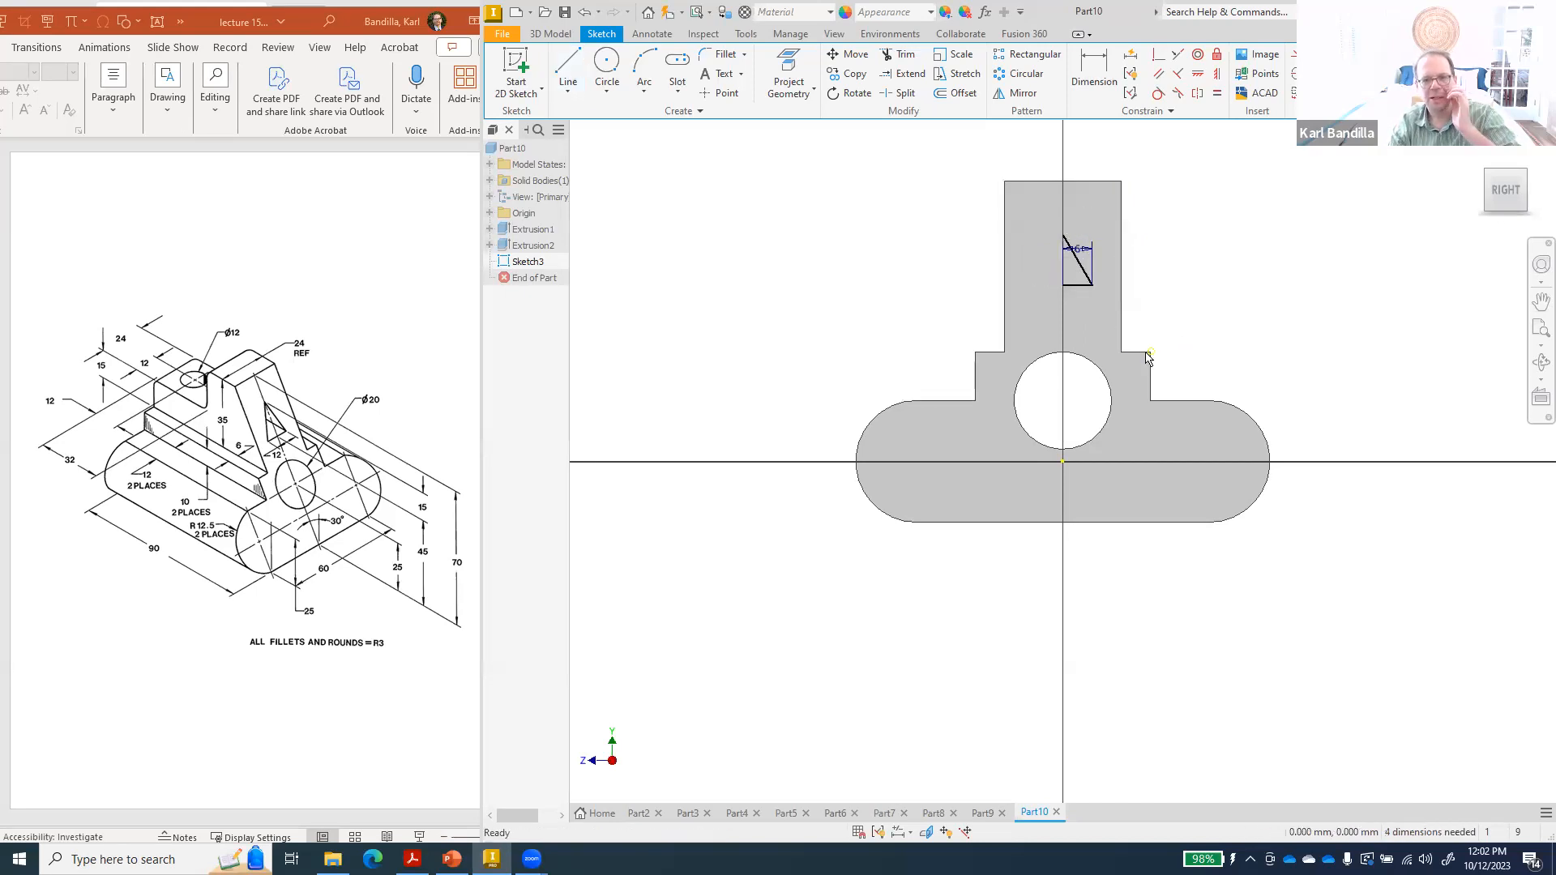
# - Dimension the horizontal line 45 mm above the base's bottom edge and the slanted line's apex 15 mm above that line
pyautogui.click(1076, 87)
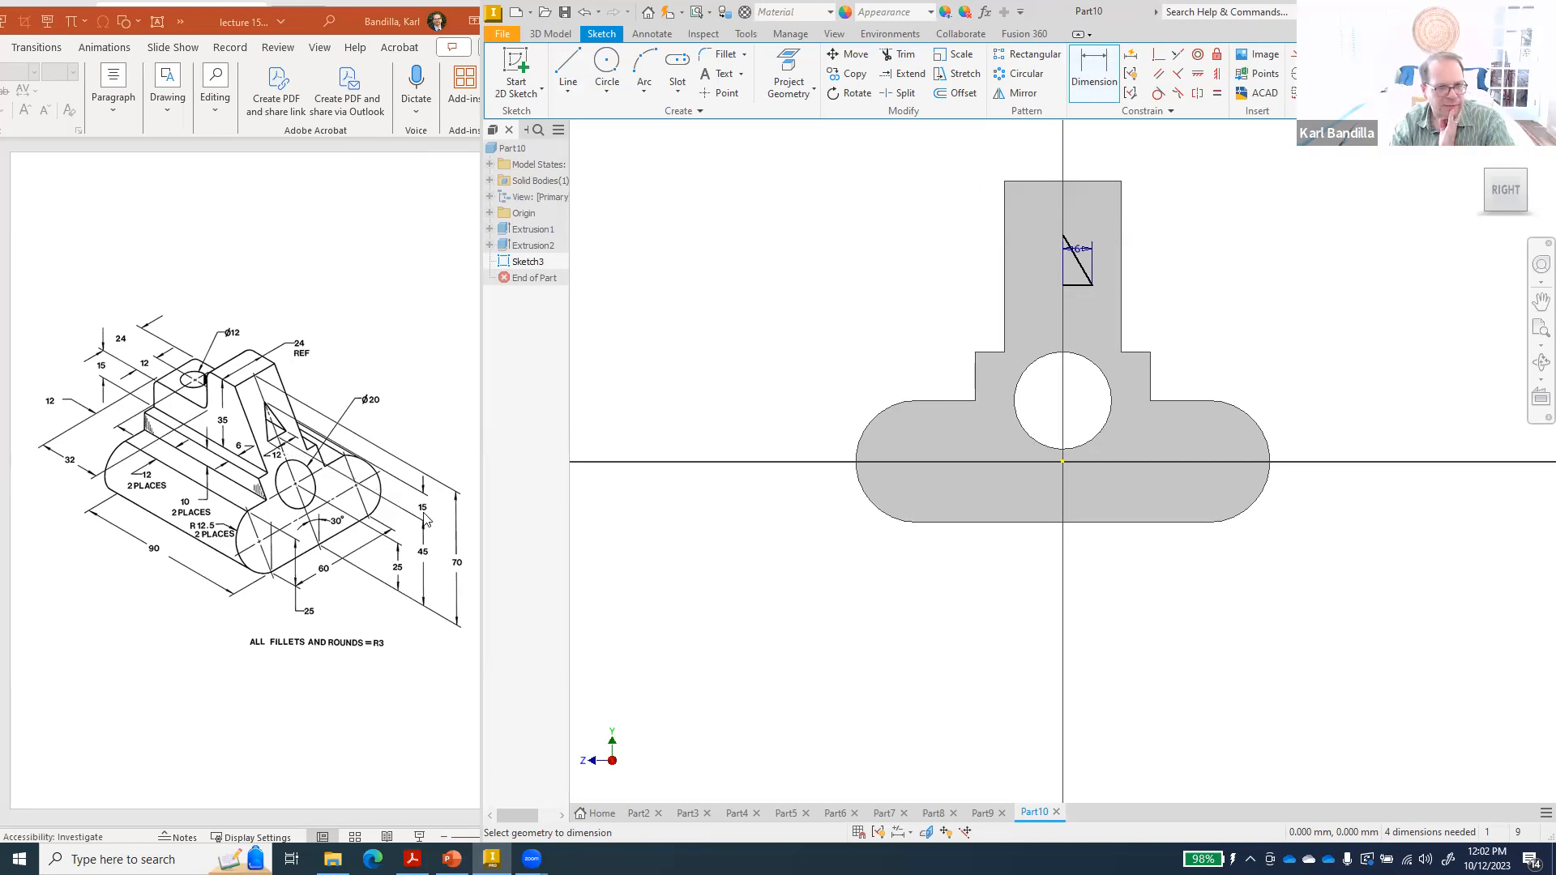
pyautogui.click(1070, 285)
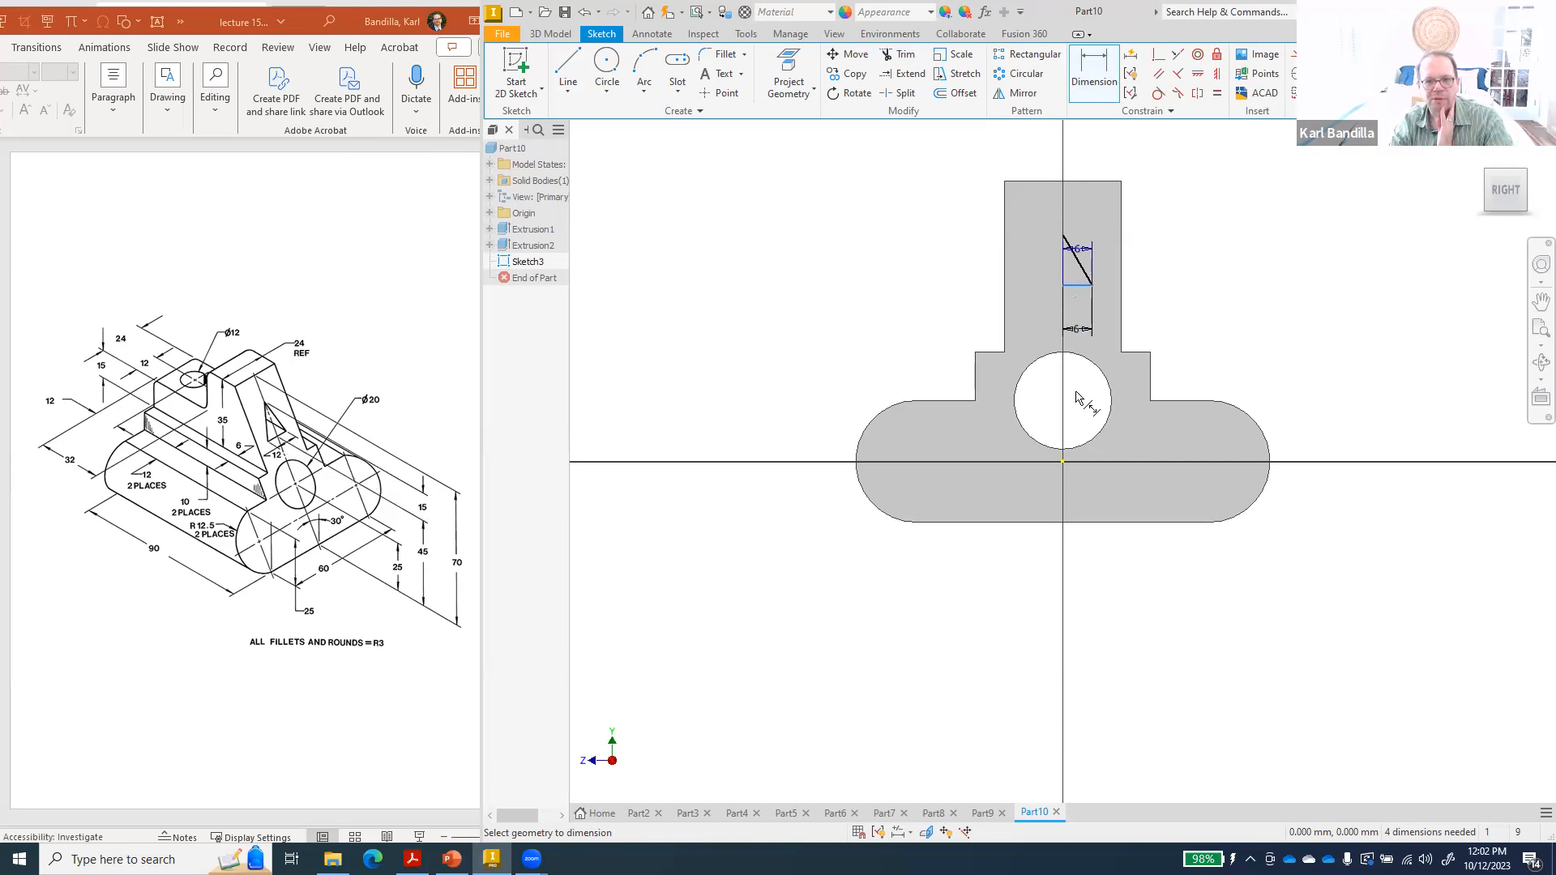
pyautogui.click(1064, 526)
pyautogui.click(731, 393)
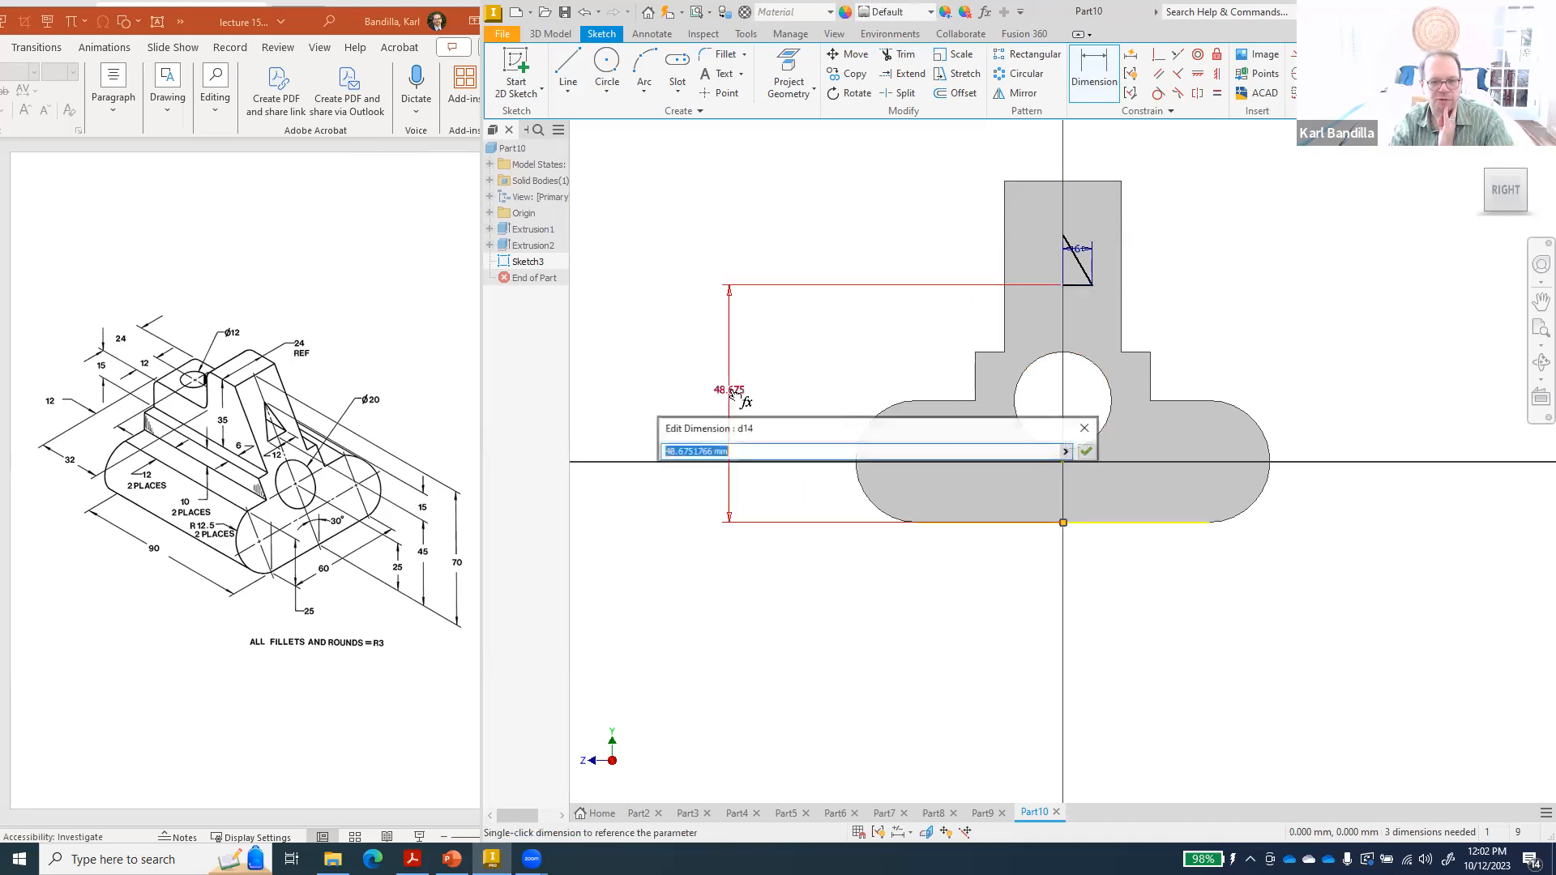
pyautogui.write('45')
pyautogui.press('Return')
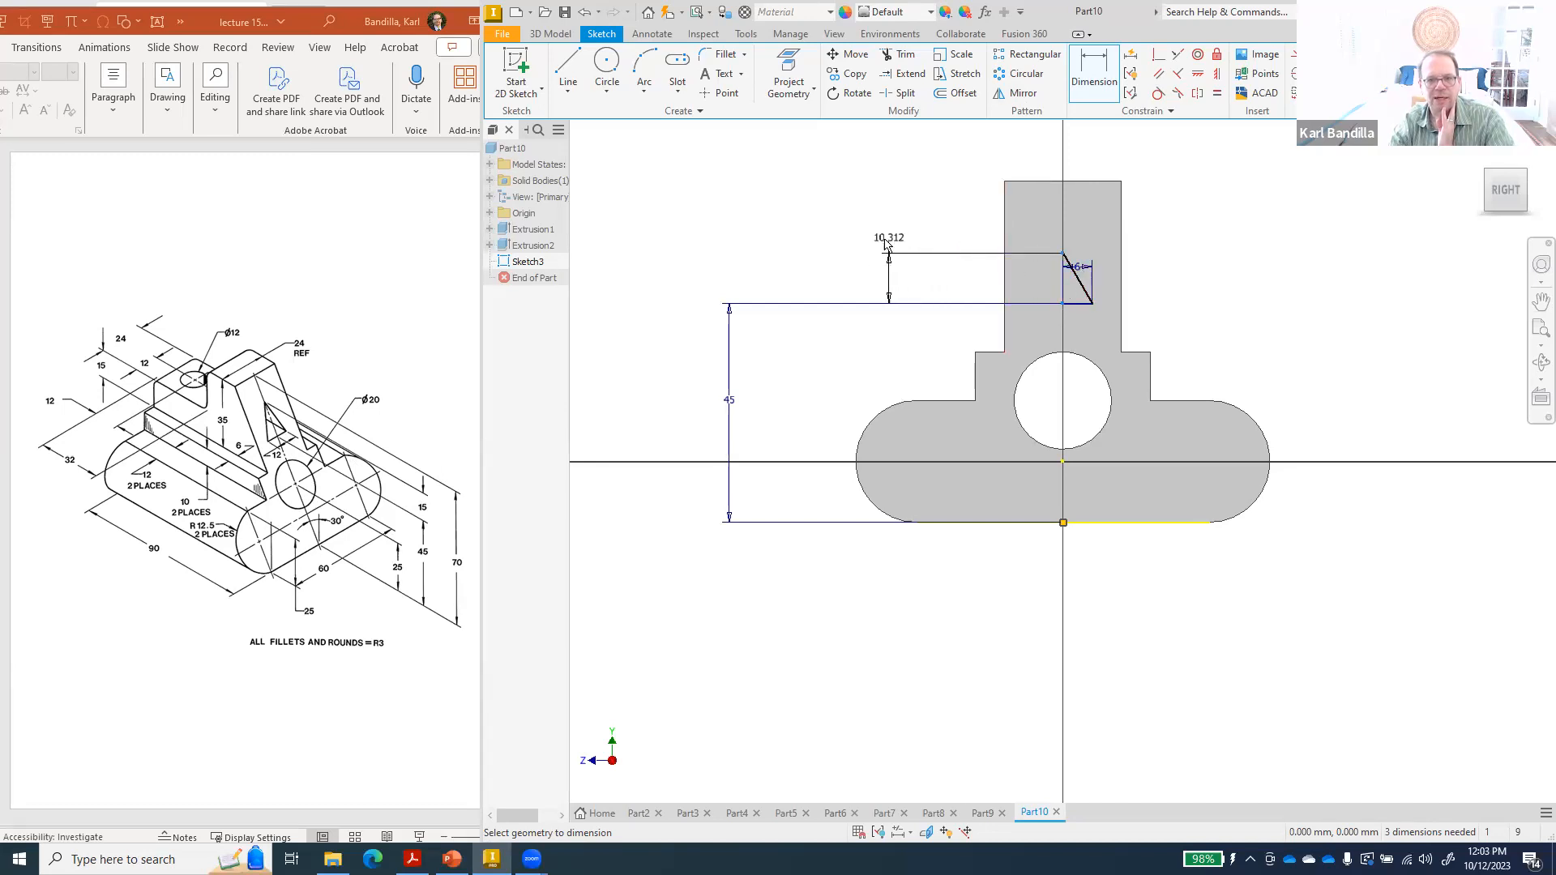
pyautogui.click(868, 241)
pyautogui.write('15')
pyautogui.press('Return')
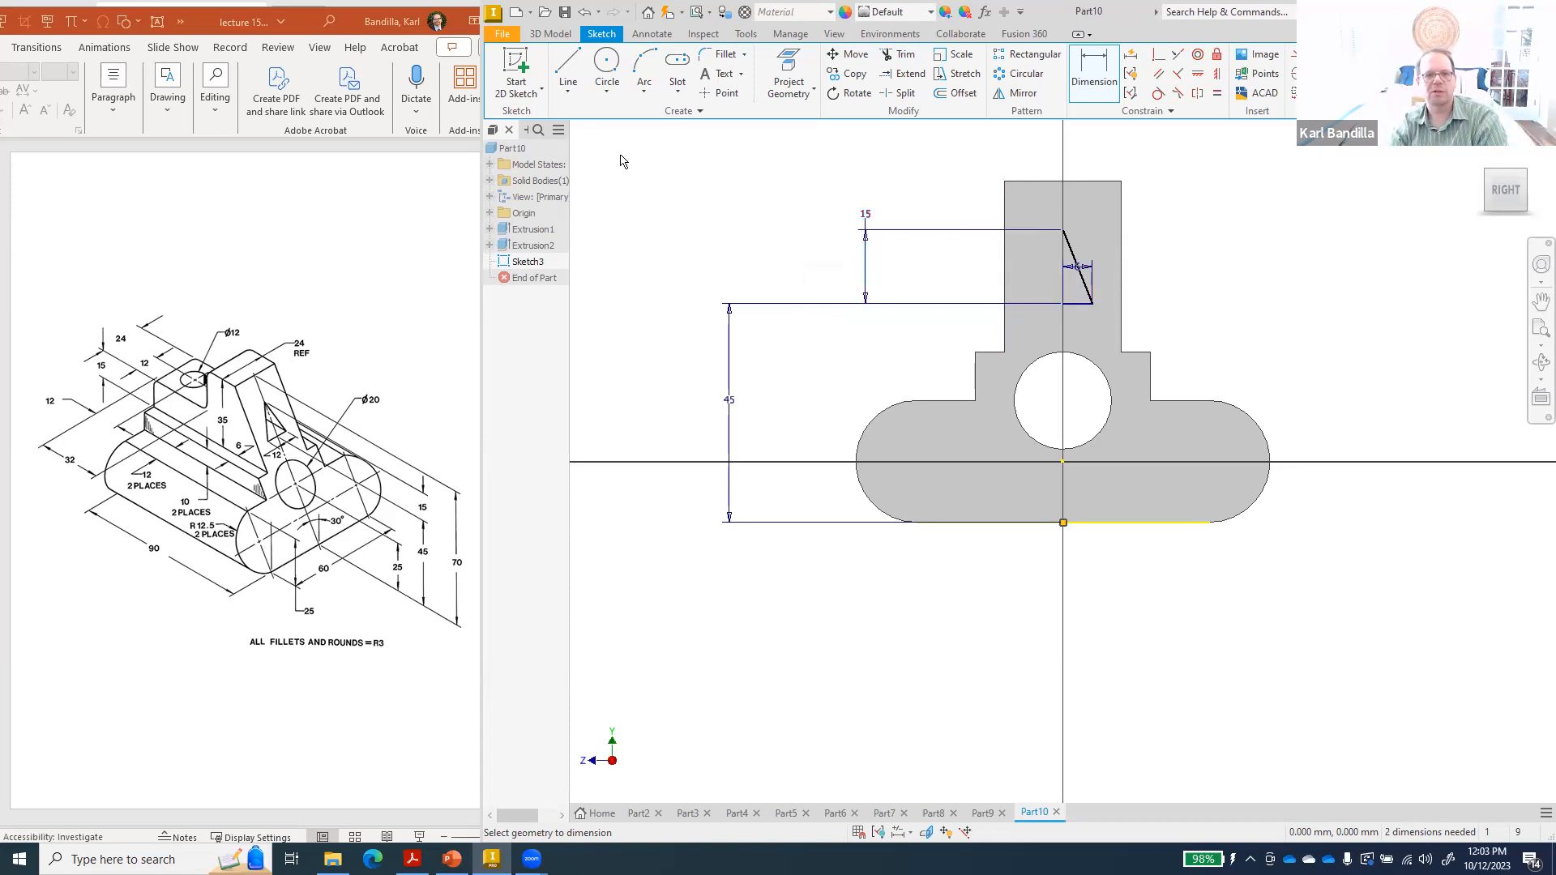
# - Complete the triangle with a 6 mm line on the other side of the centreline and a line to the apex, then finish the sketch
pyautogui.click(569, 68)
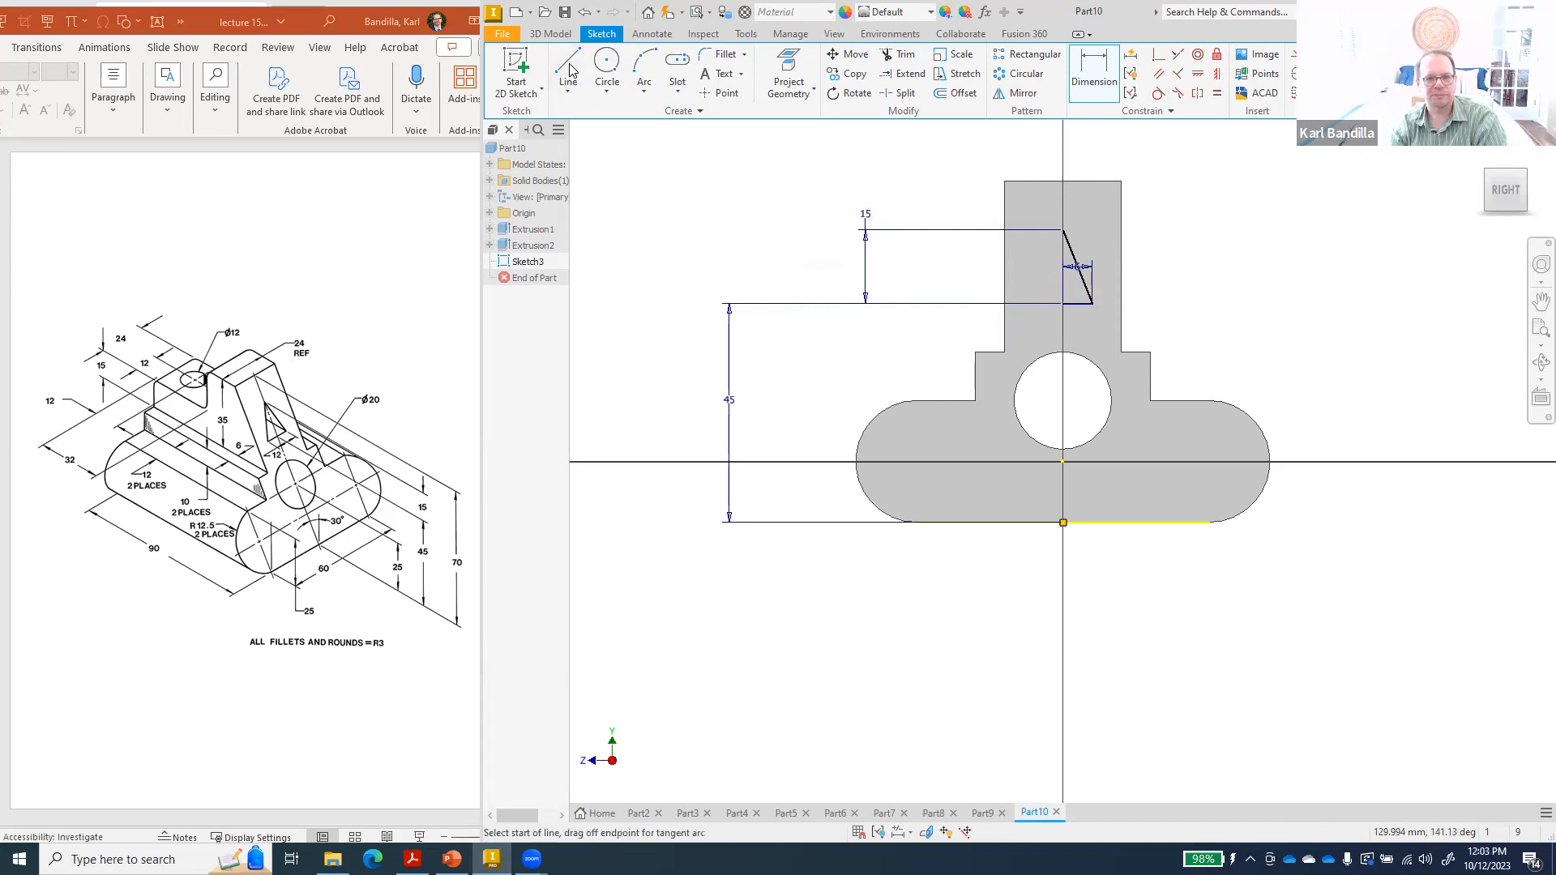
pyautogui.click(1062, 304)
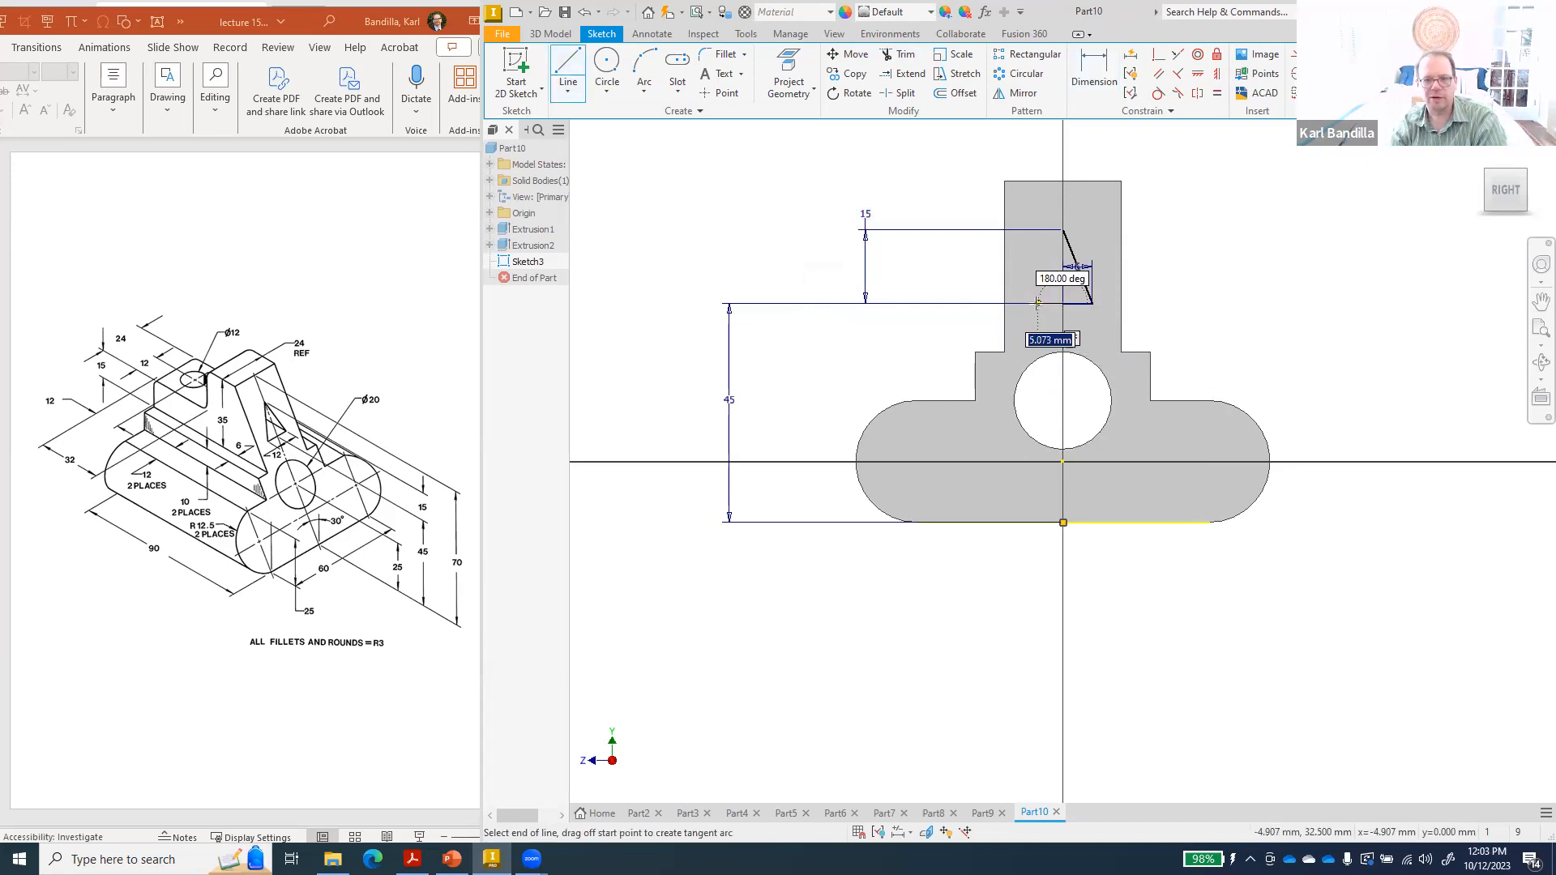
pyautogui.write('6')
pyautogui.press('Return')
pyautogui.click(1064, 230)
pyautogui.click(1384, 73)
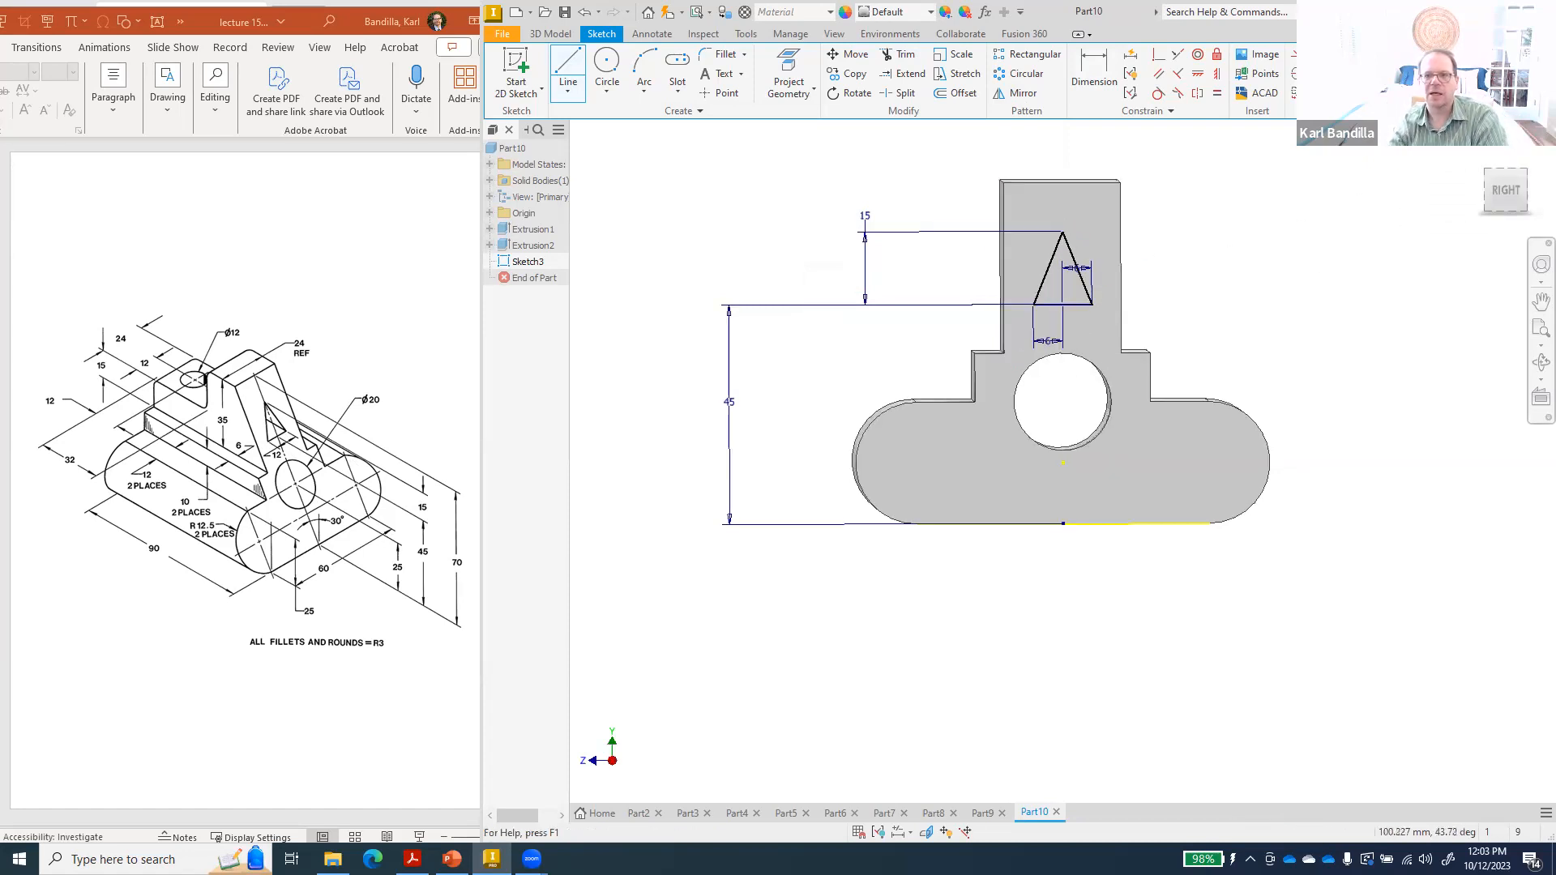
# - Cut the triangle through the body with a 90 mm extrusion
pyautogui.click(554, 68)
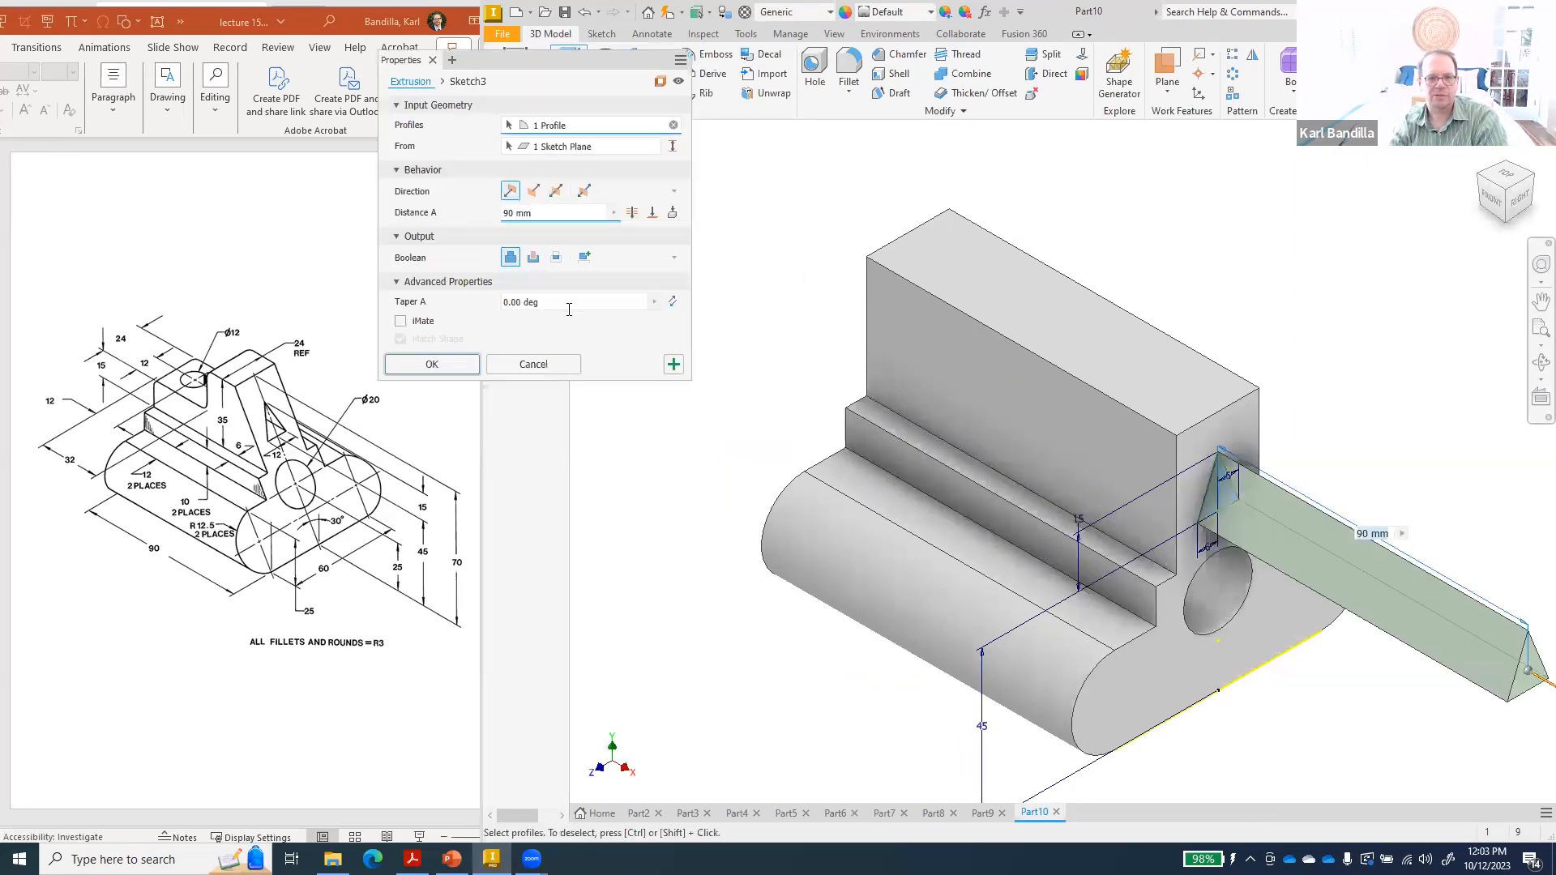
pyautogui.click(534, 257)
pyautogui.click(445, 365)
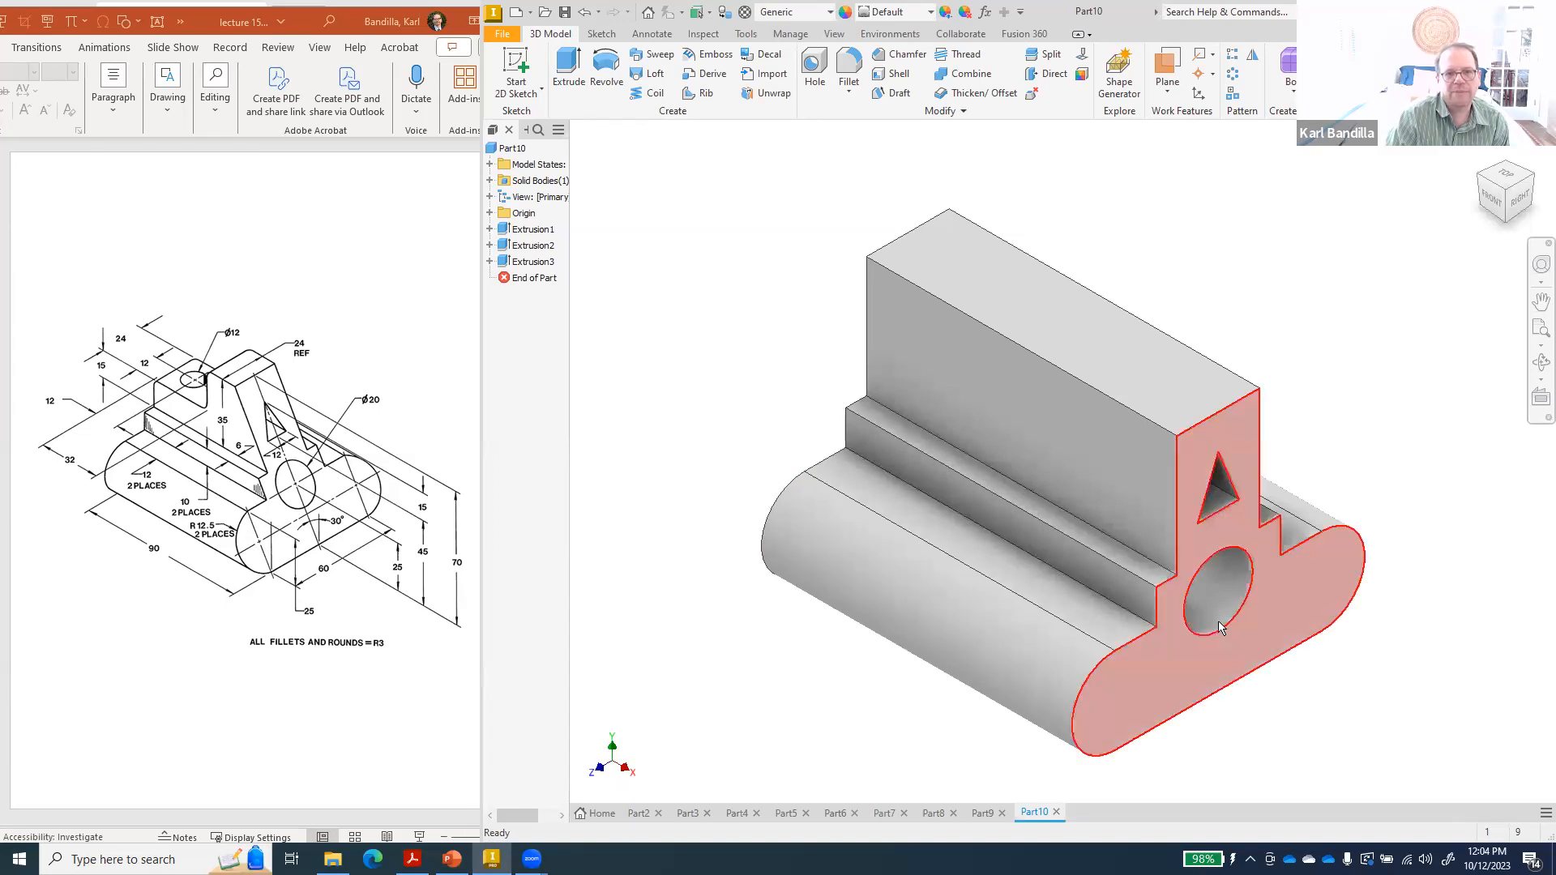
# - Create a work plane at -30 degrees to the front end face around that face's bottom edge
pyautogui.click(1164, 90)
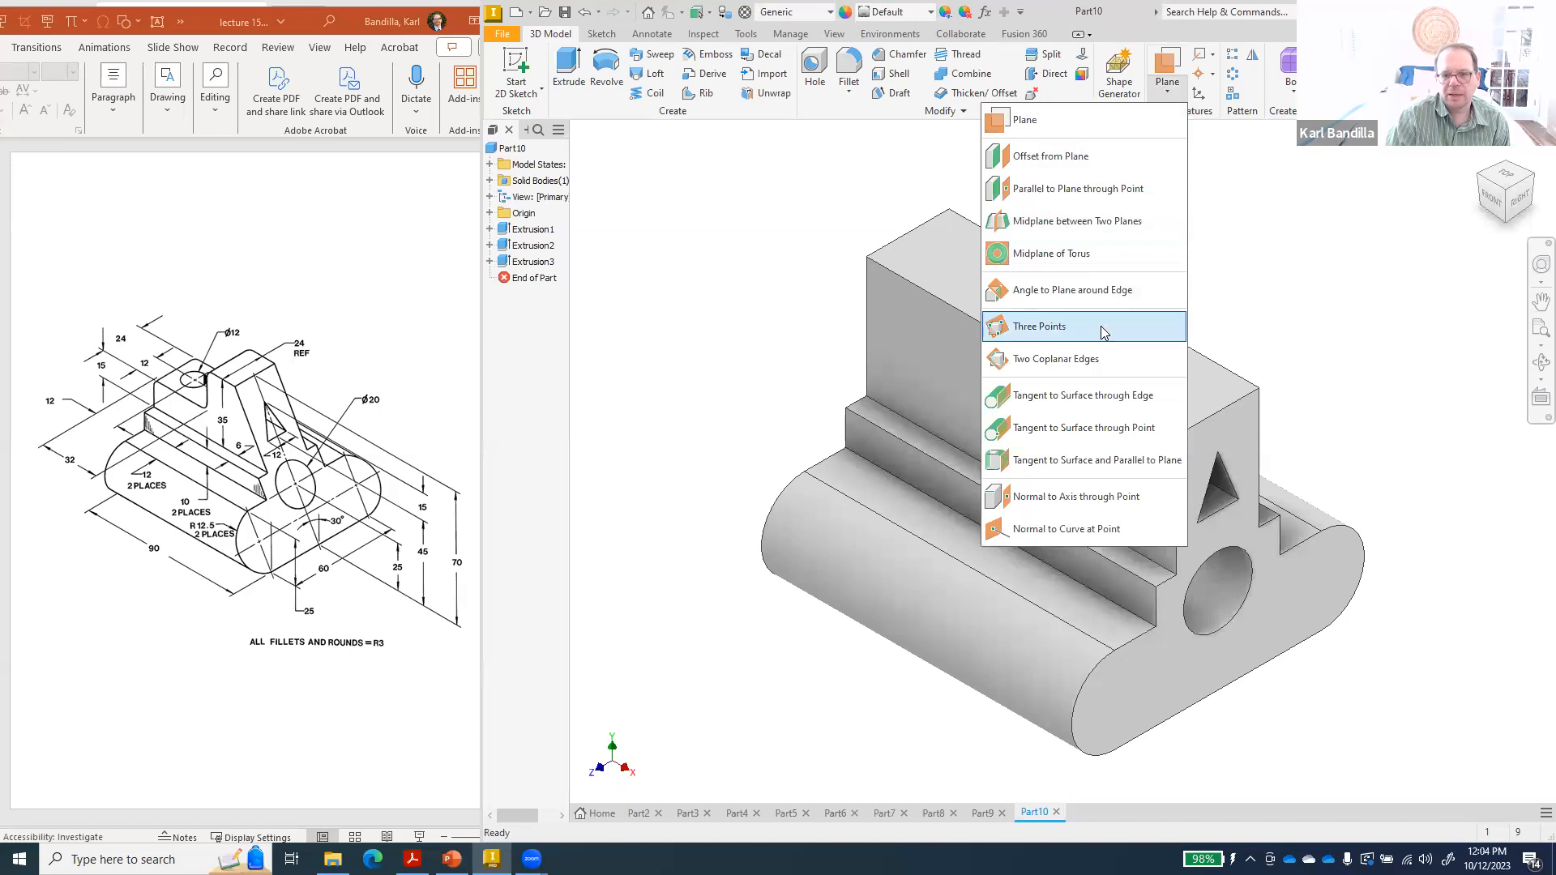
pyautogui.click(1071, 292)
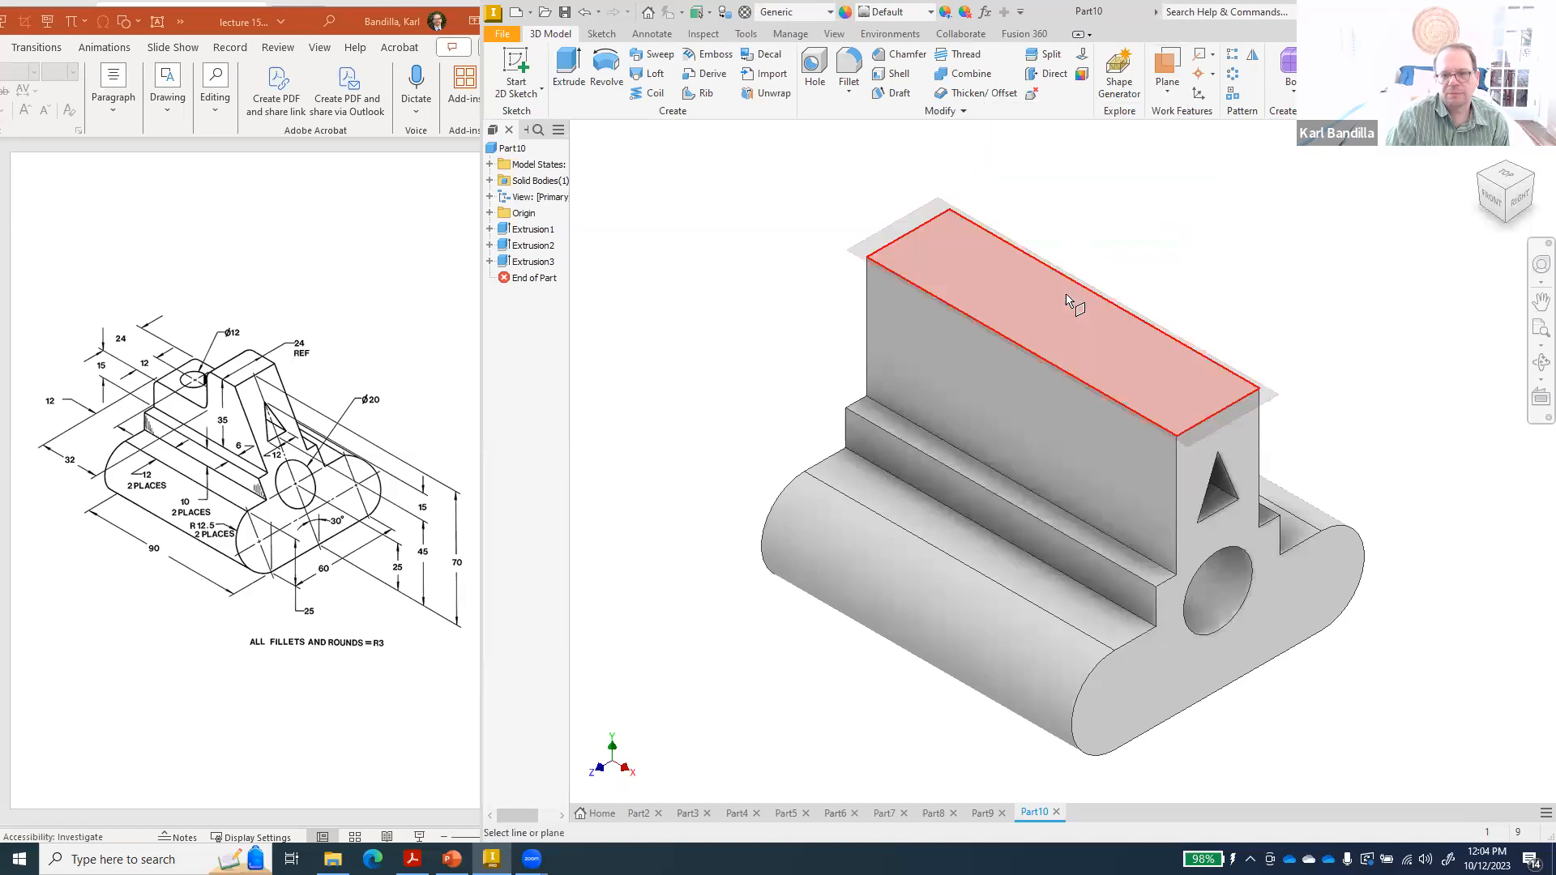
pyautogui.click(1173, 674)
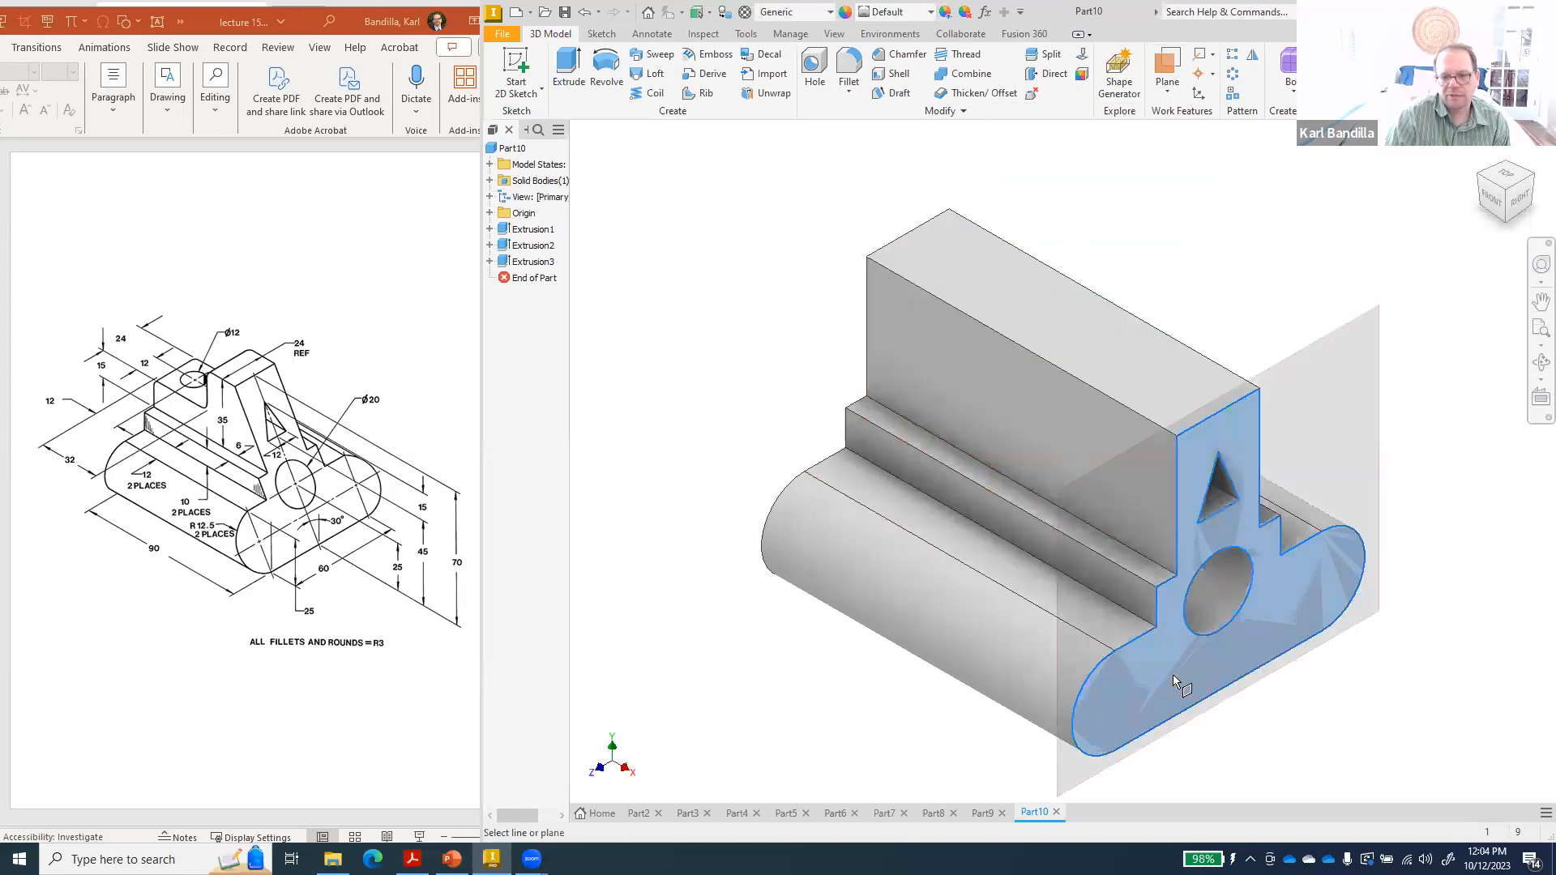
pyautogui.click(1219, 695)
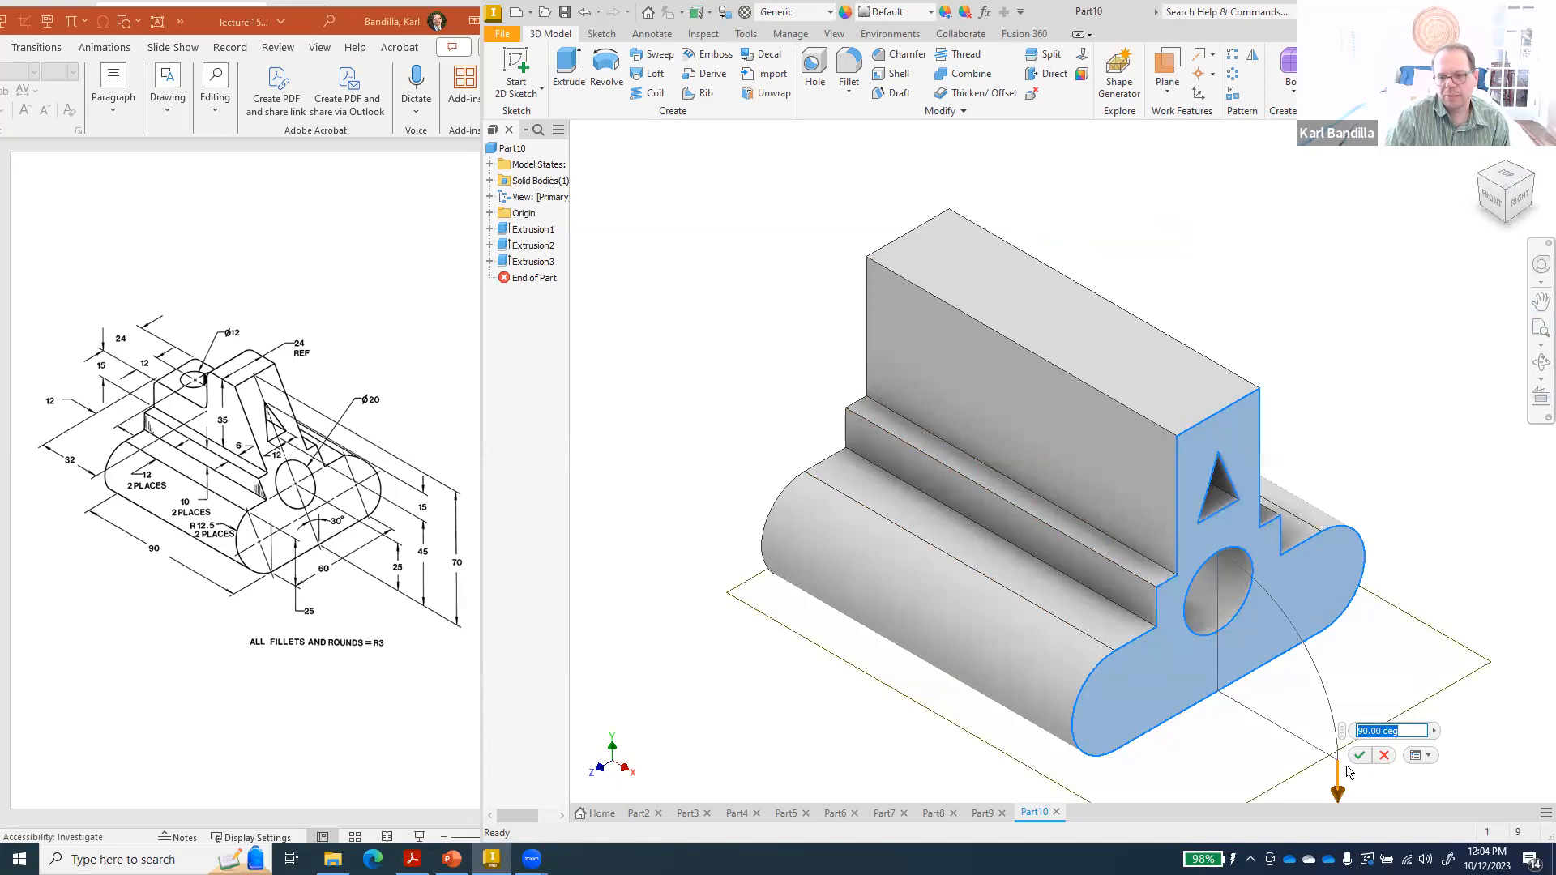
pyautogui.moveTo(1338, 798); pyautogui.dragTo(1183, 538)
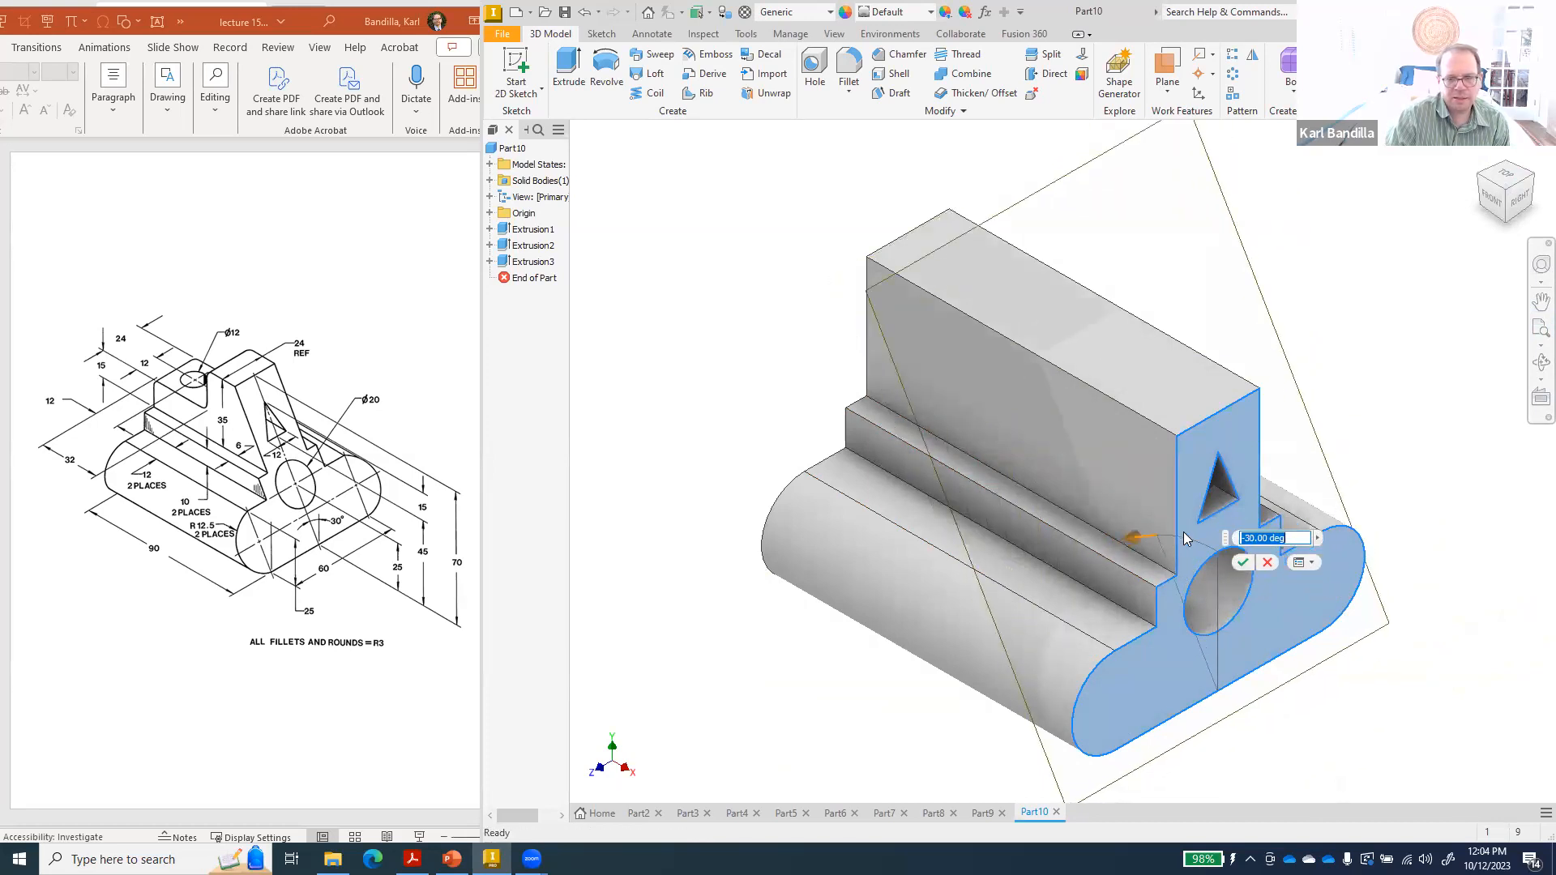
pyautogui.click(1244, 563)
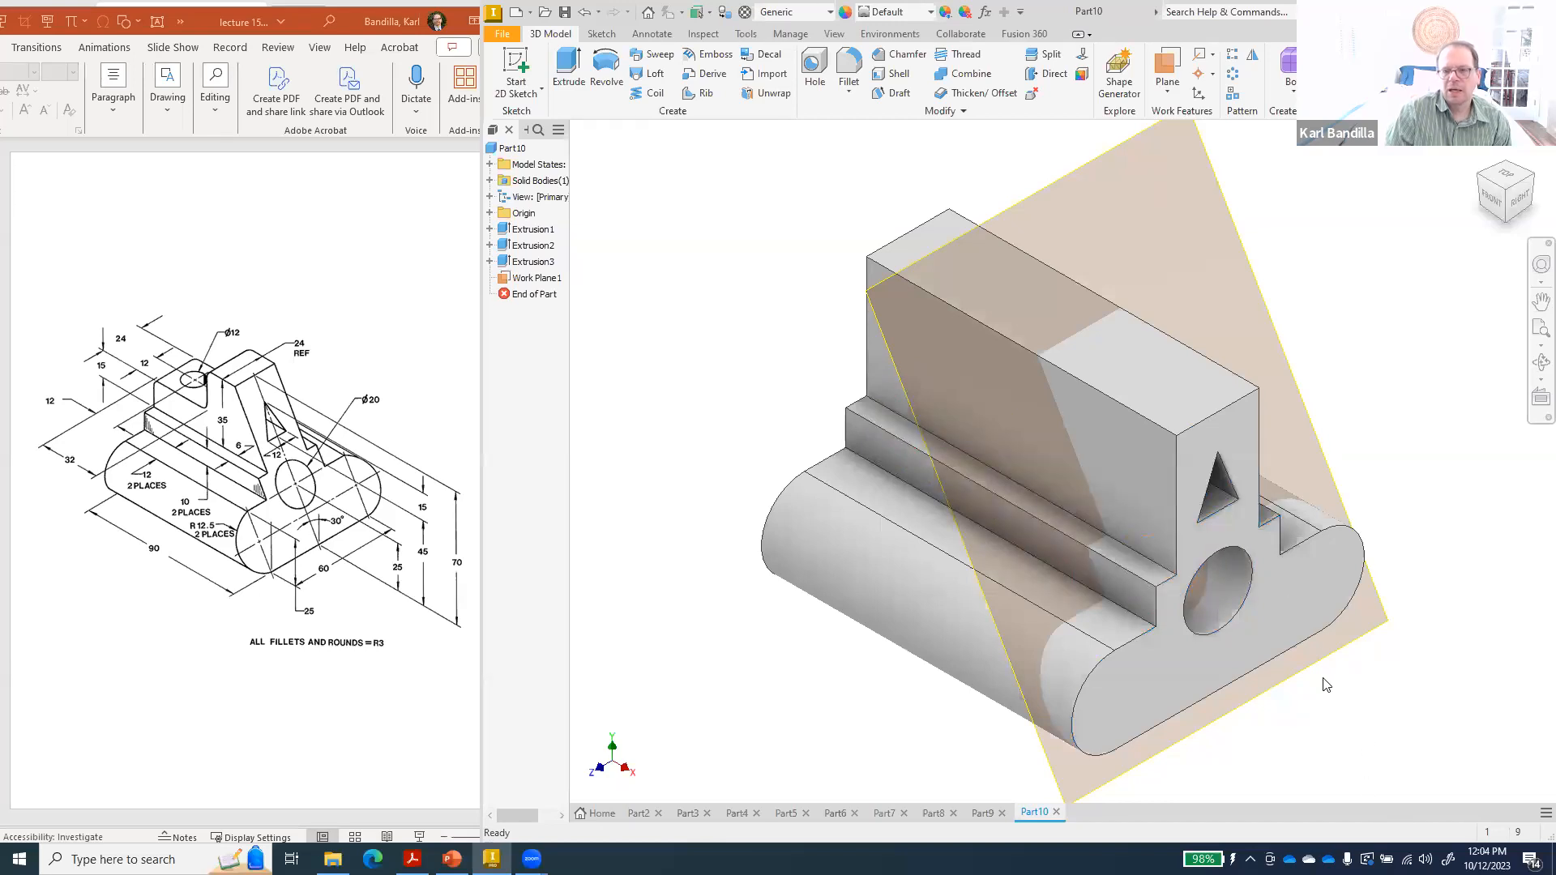
# - On the front end face, sketch a rectangle about 112 mm wide enclosing the whole profile from its bottom edge upward, then finish the sketch
pyautogui.rightClick(1289, 610)
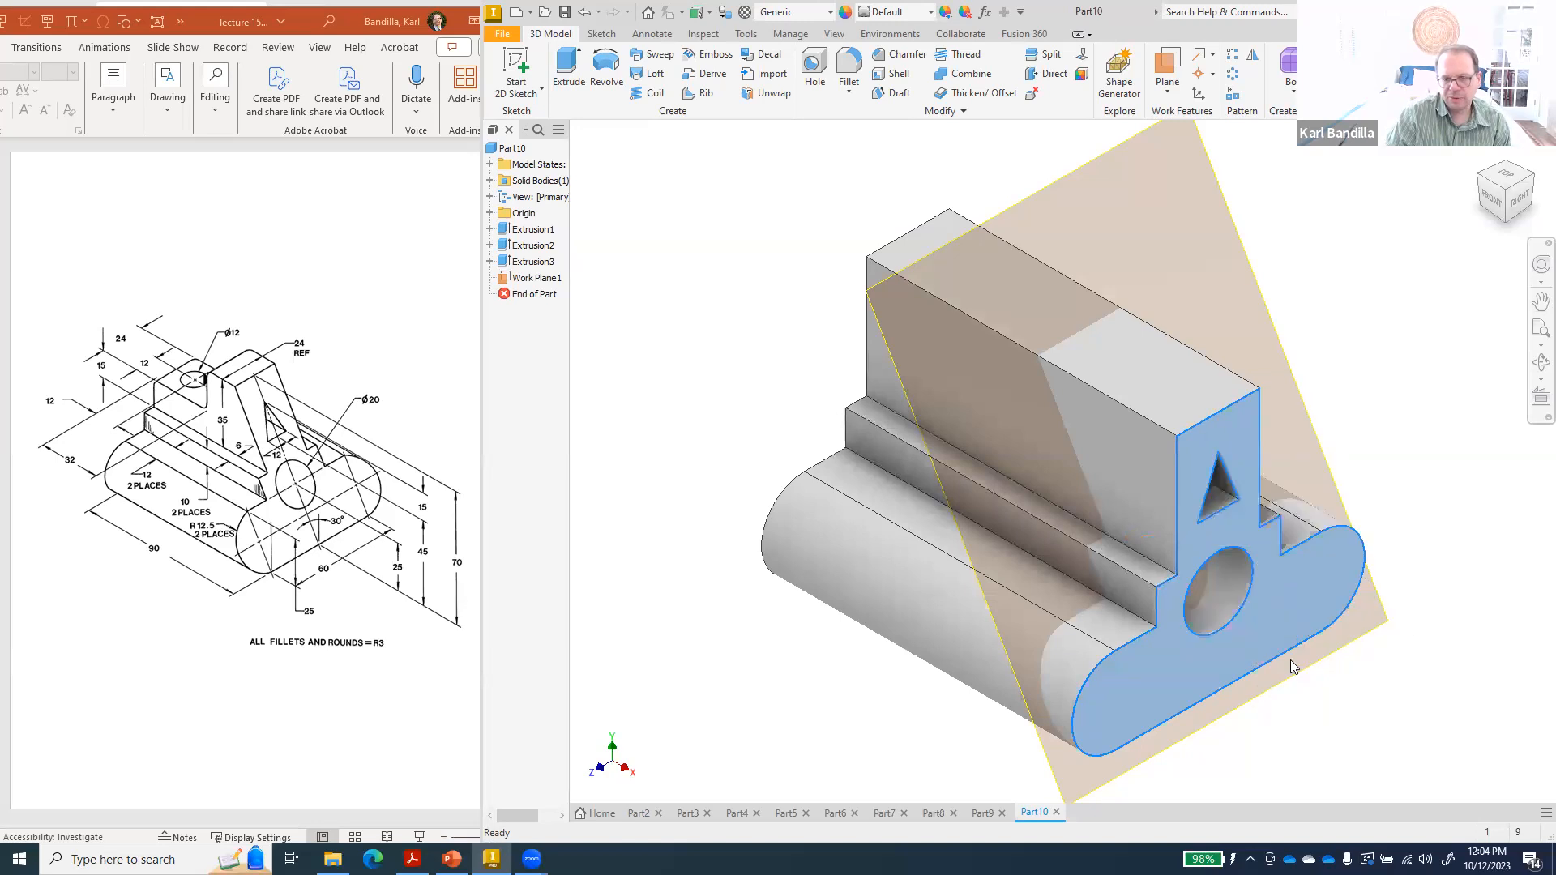
pyautogui.click(1291, 658)
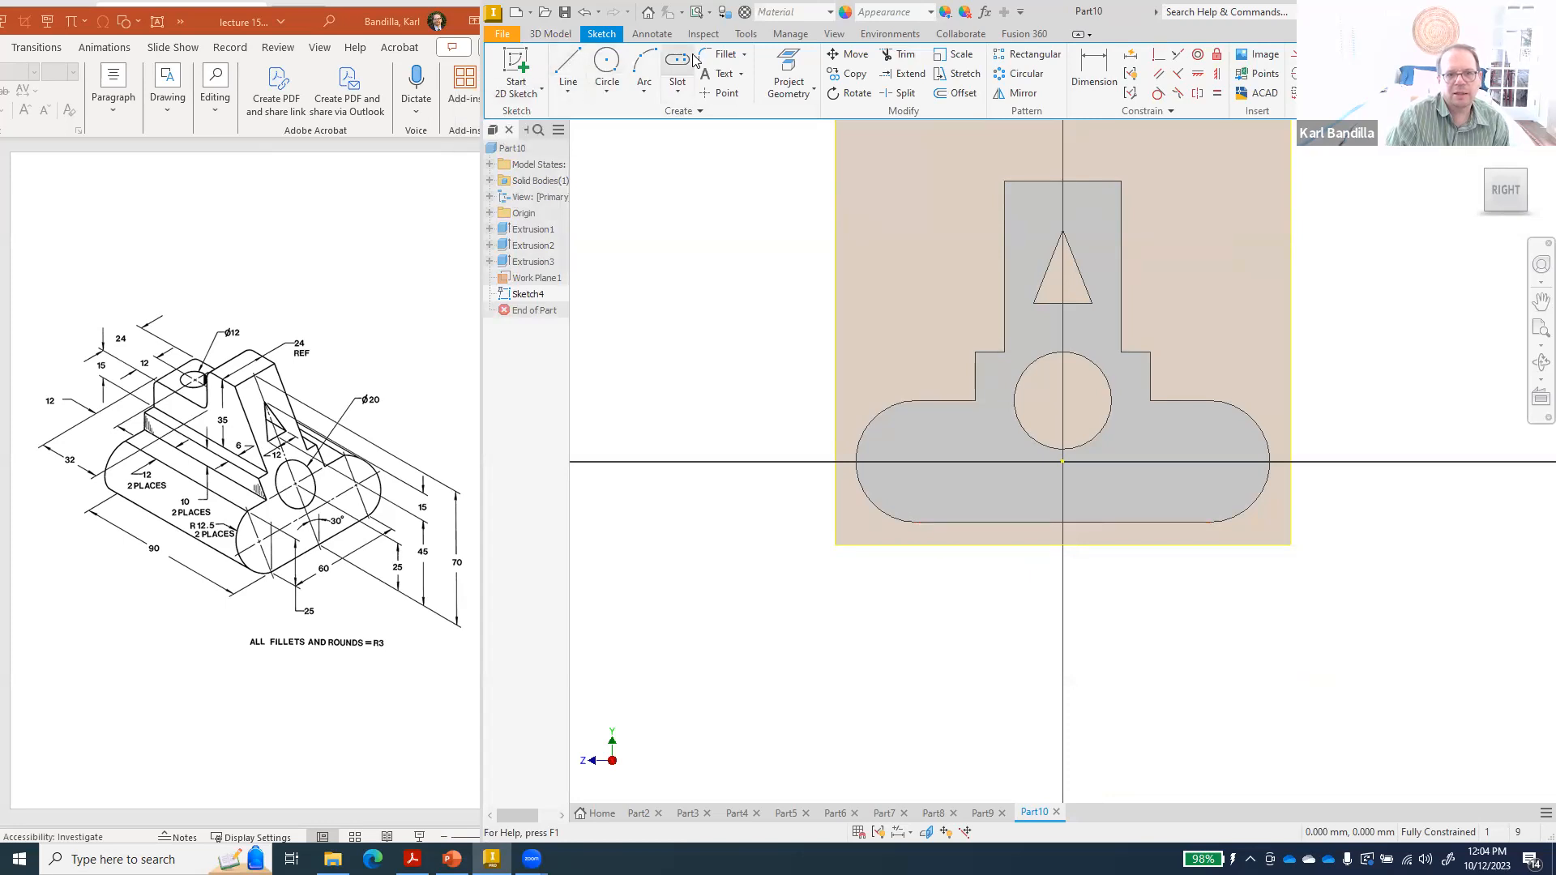
pyautogui.click(679, 91)
pyautogui.click(635, 120)
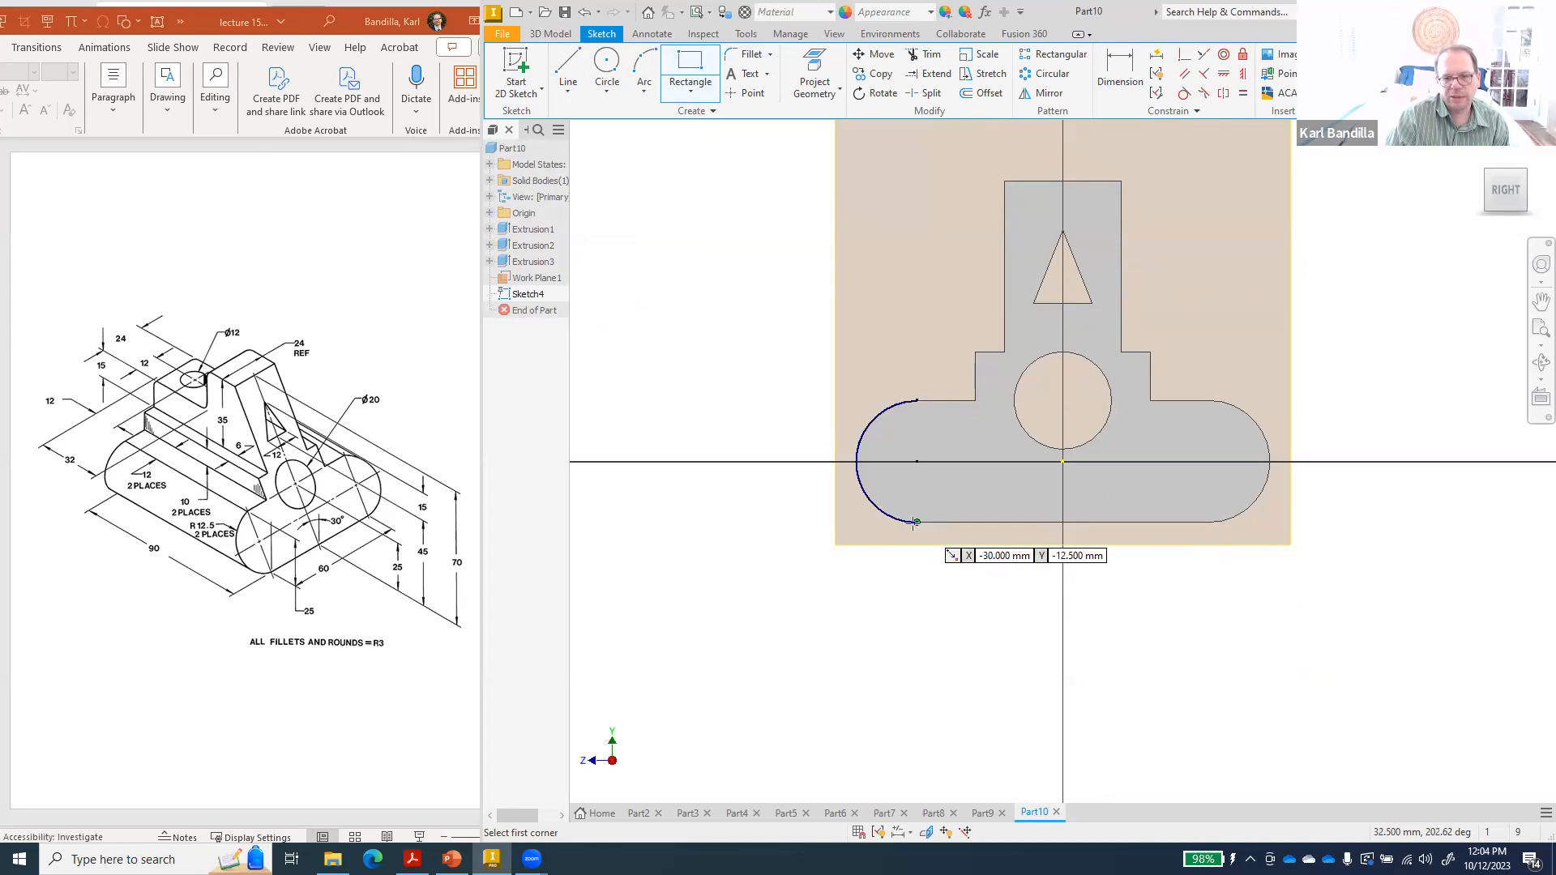
pyautogui.click(770, 523)
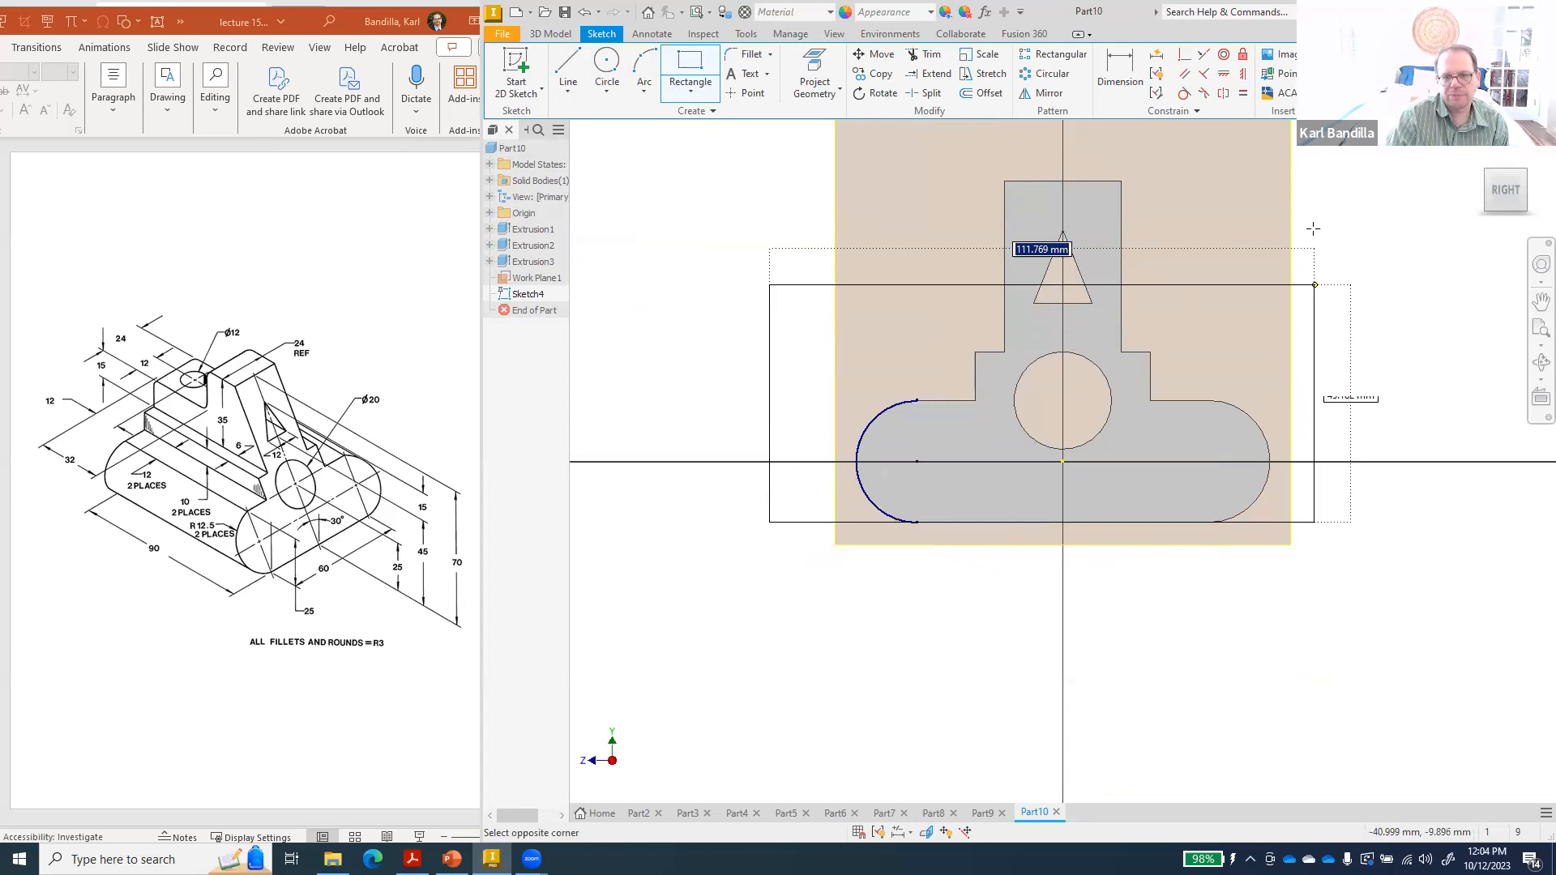
pyautogui.click(1318, 160)
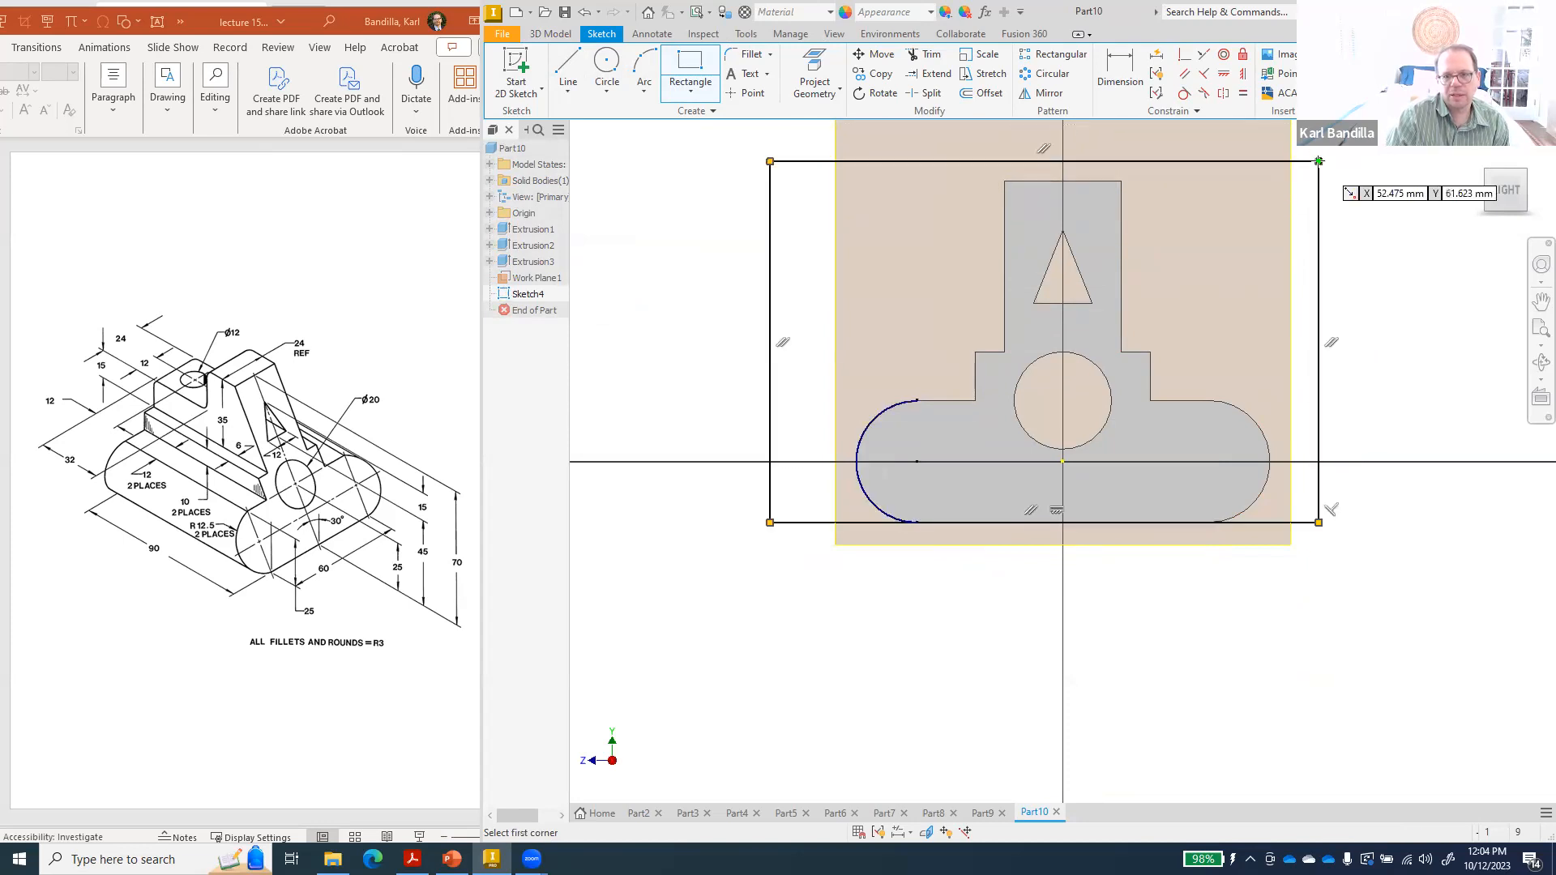
pyautogui.click(1406, 73)
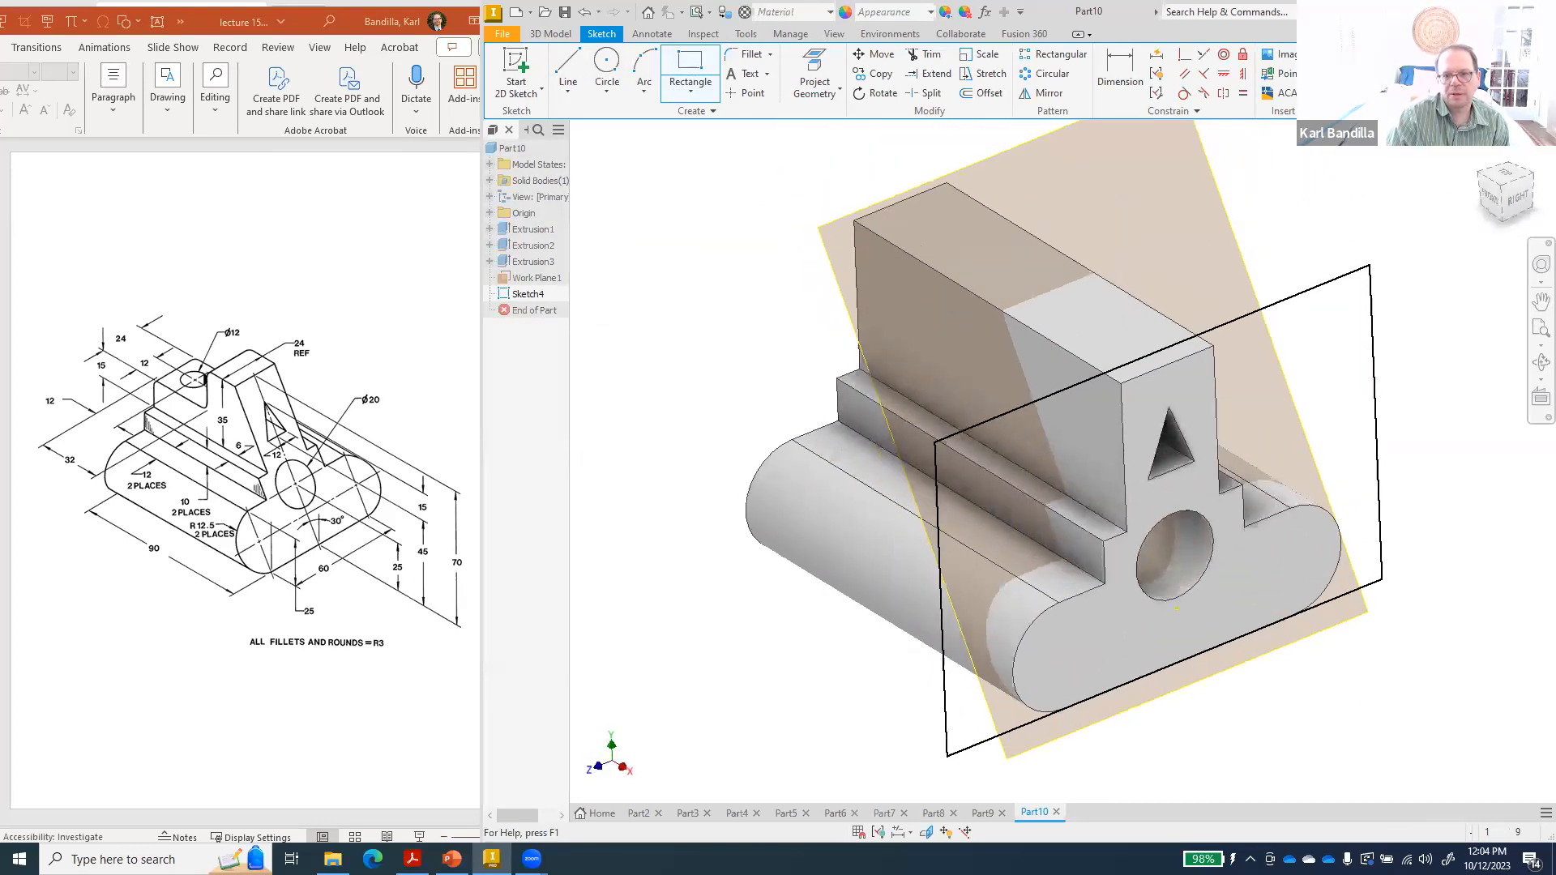
# - Cut away the front of the body by extruding the rectangle up to the angled work plane
pyautogui.click(568, 81)
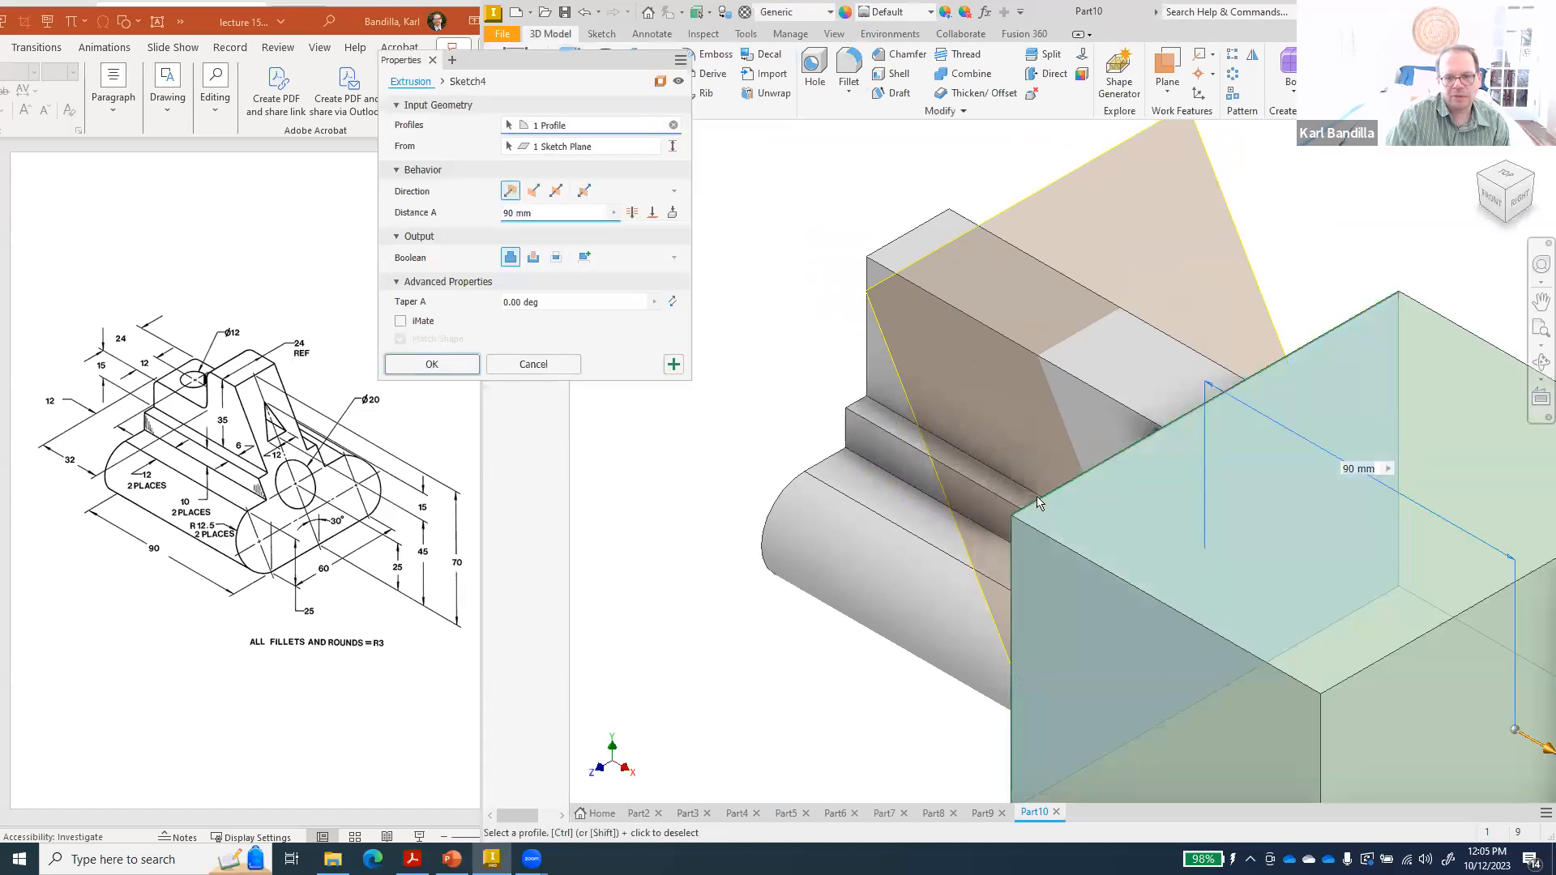
pyautogui.click(652, 213)
pyautogui.click(884, 340)
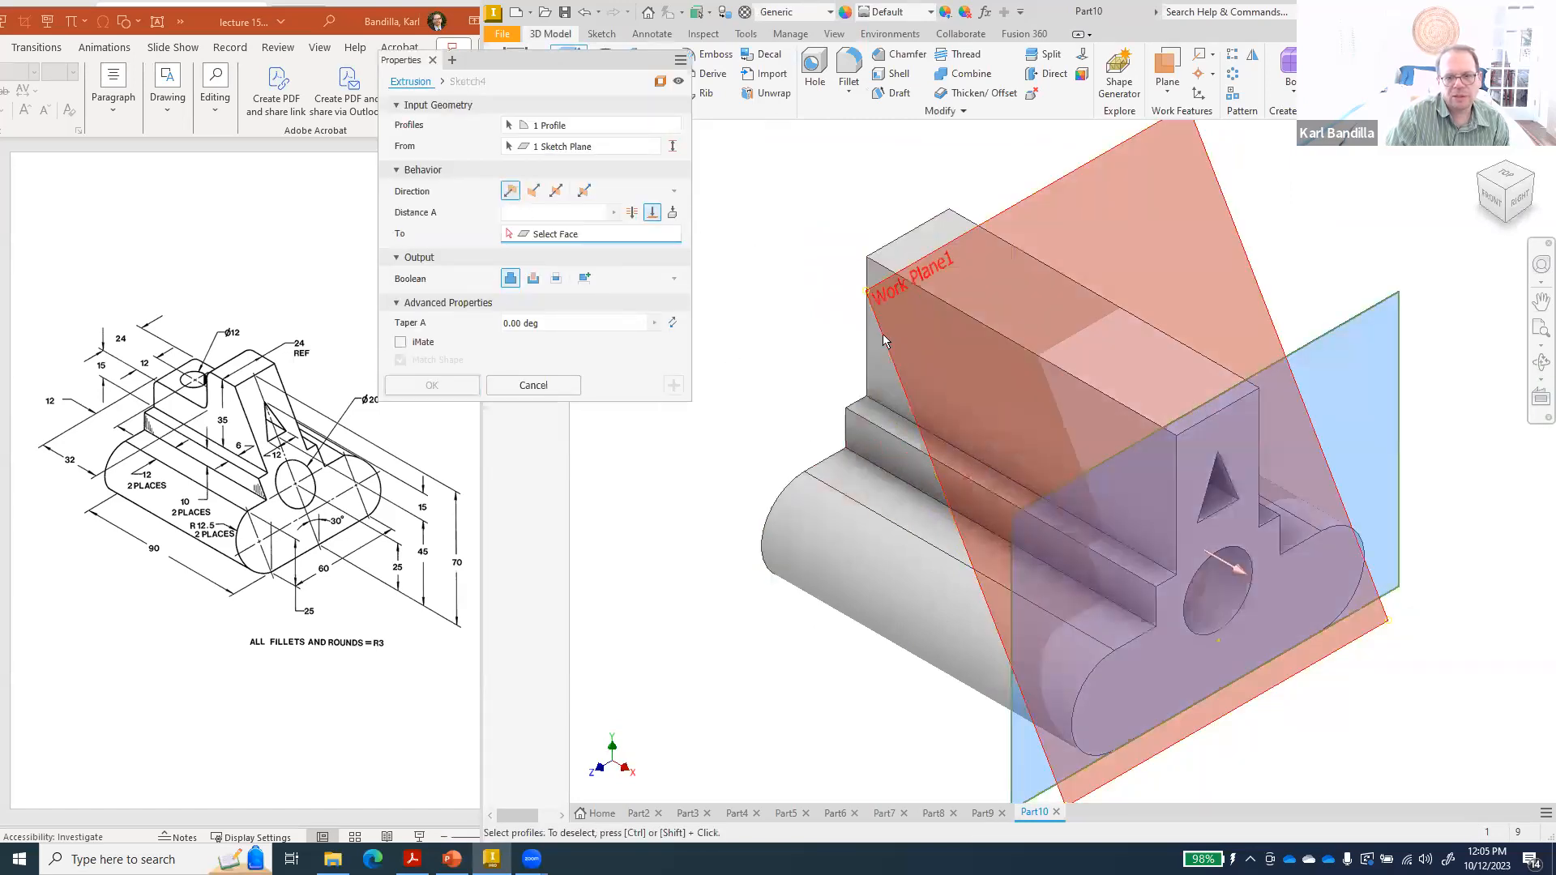
pyautogui.click(476, 386)
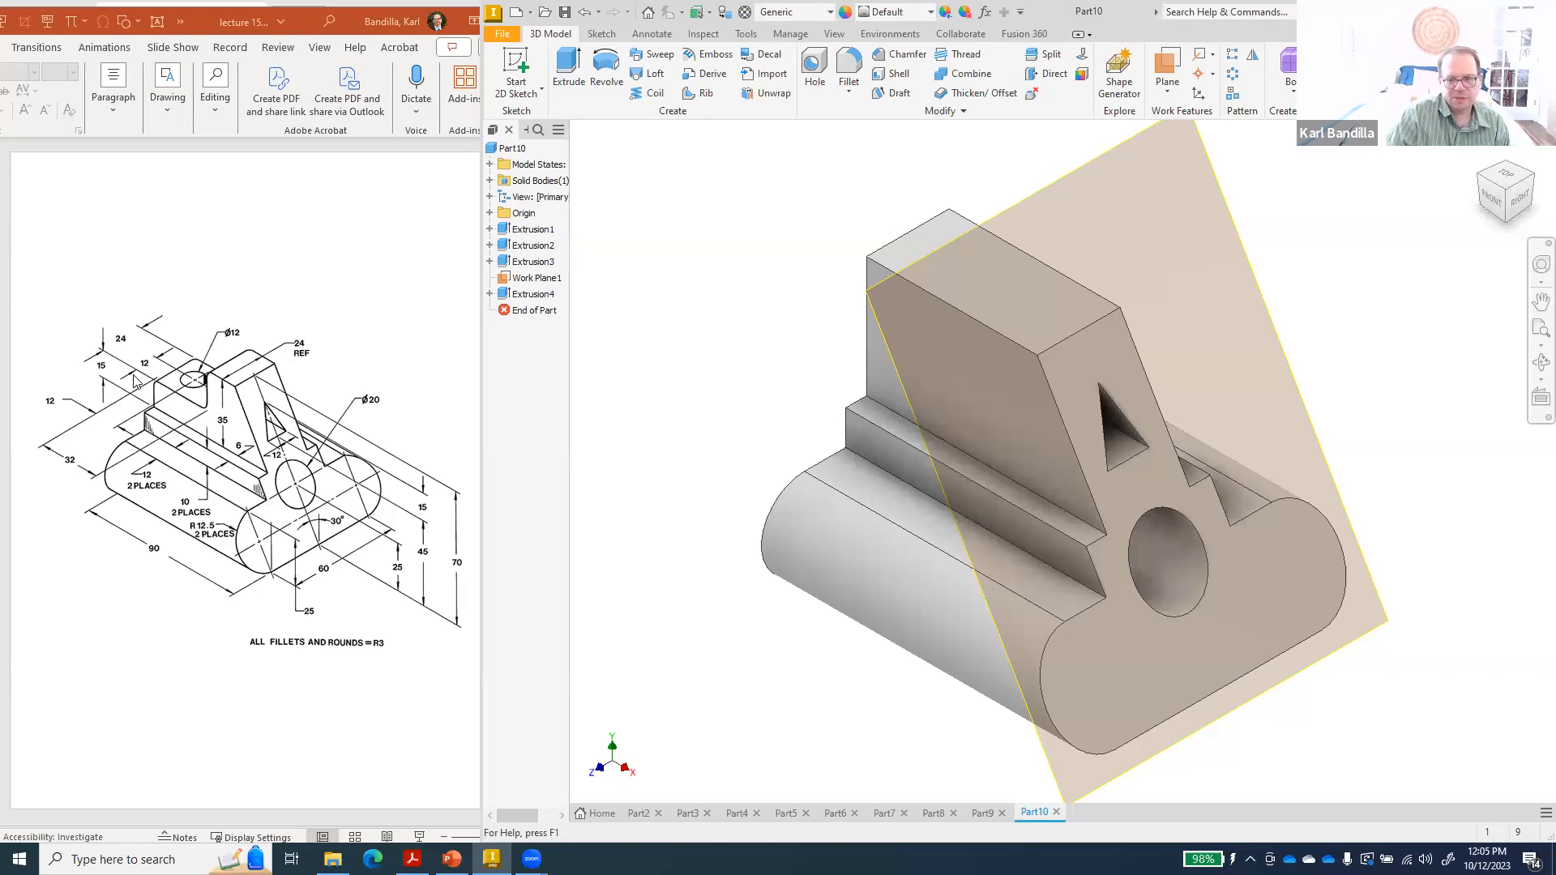
# - Hide the angled work plane
pyautogui.rightClick(877, 374)
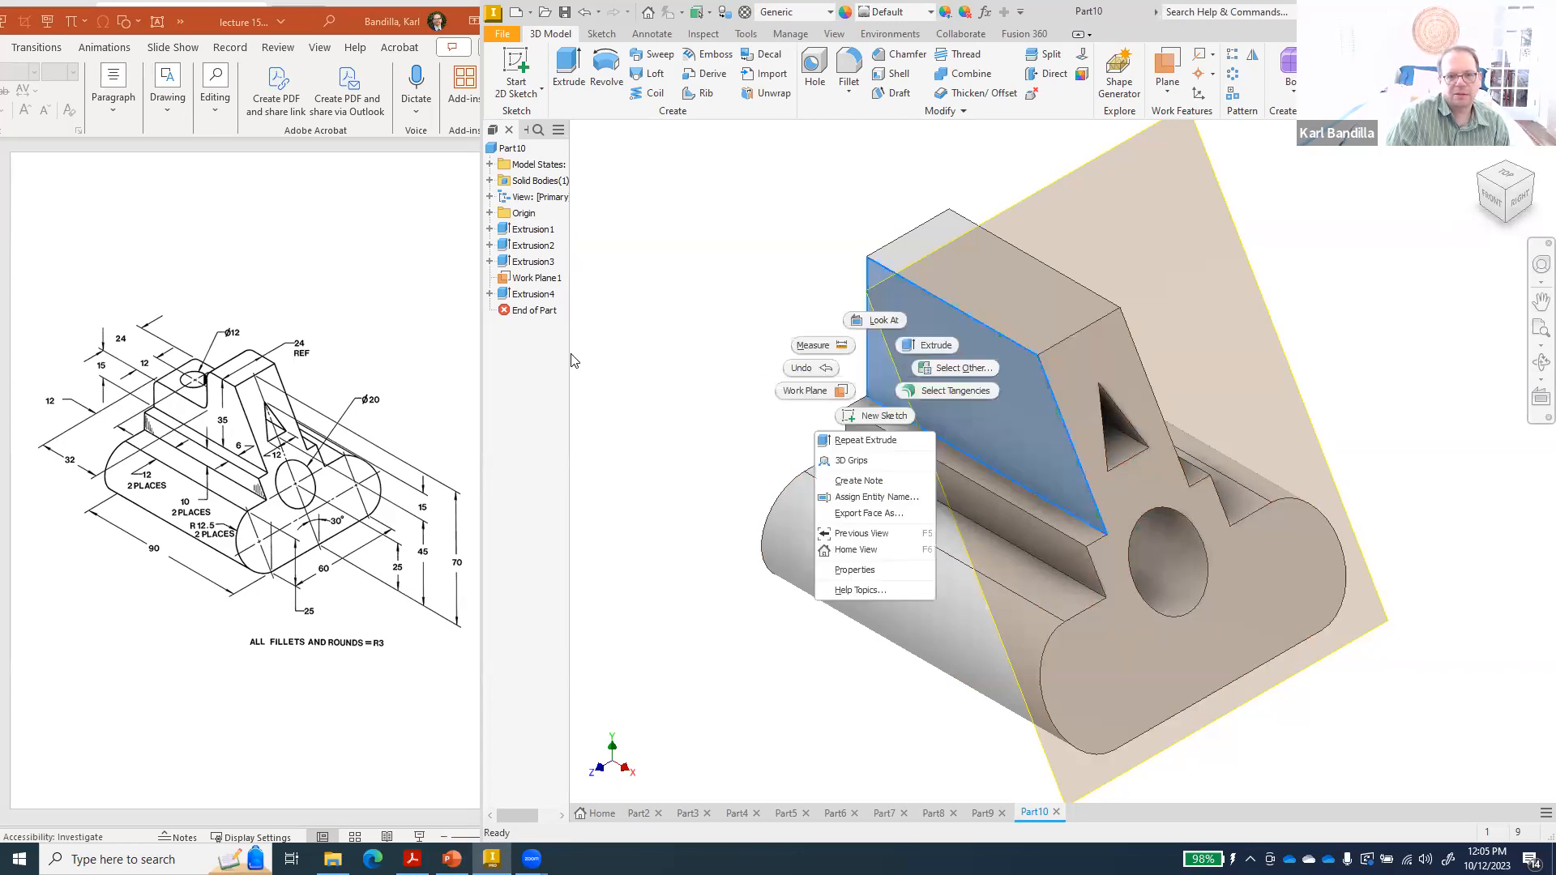
pyautogui.click(513, 362)
pyautogui.rightClick(533, 278)
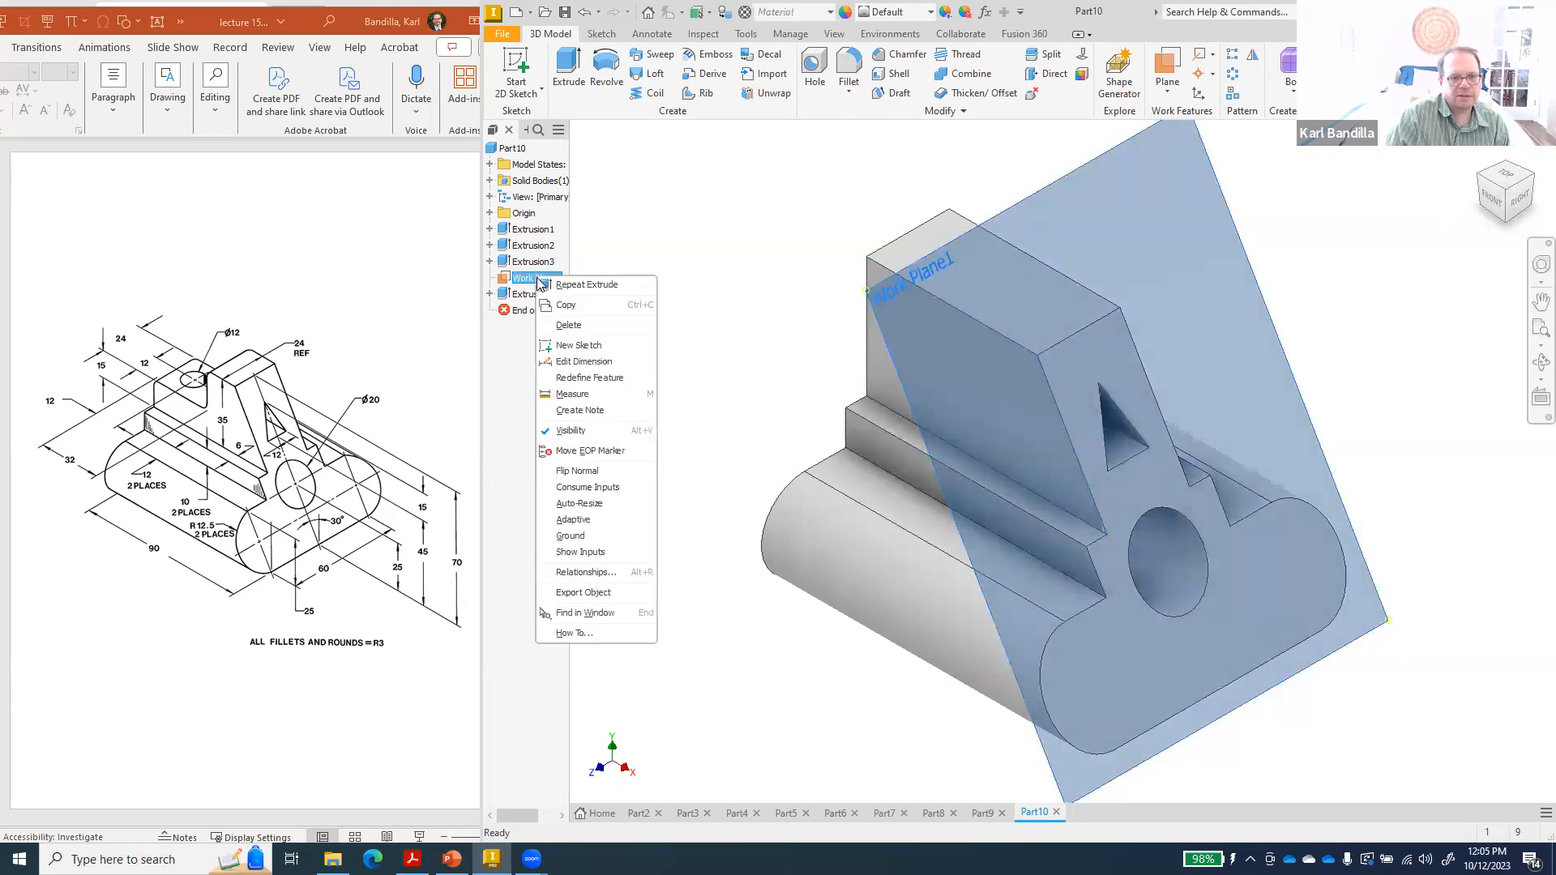
pyautogui.click(589, 433)
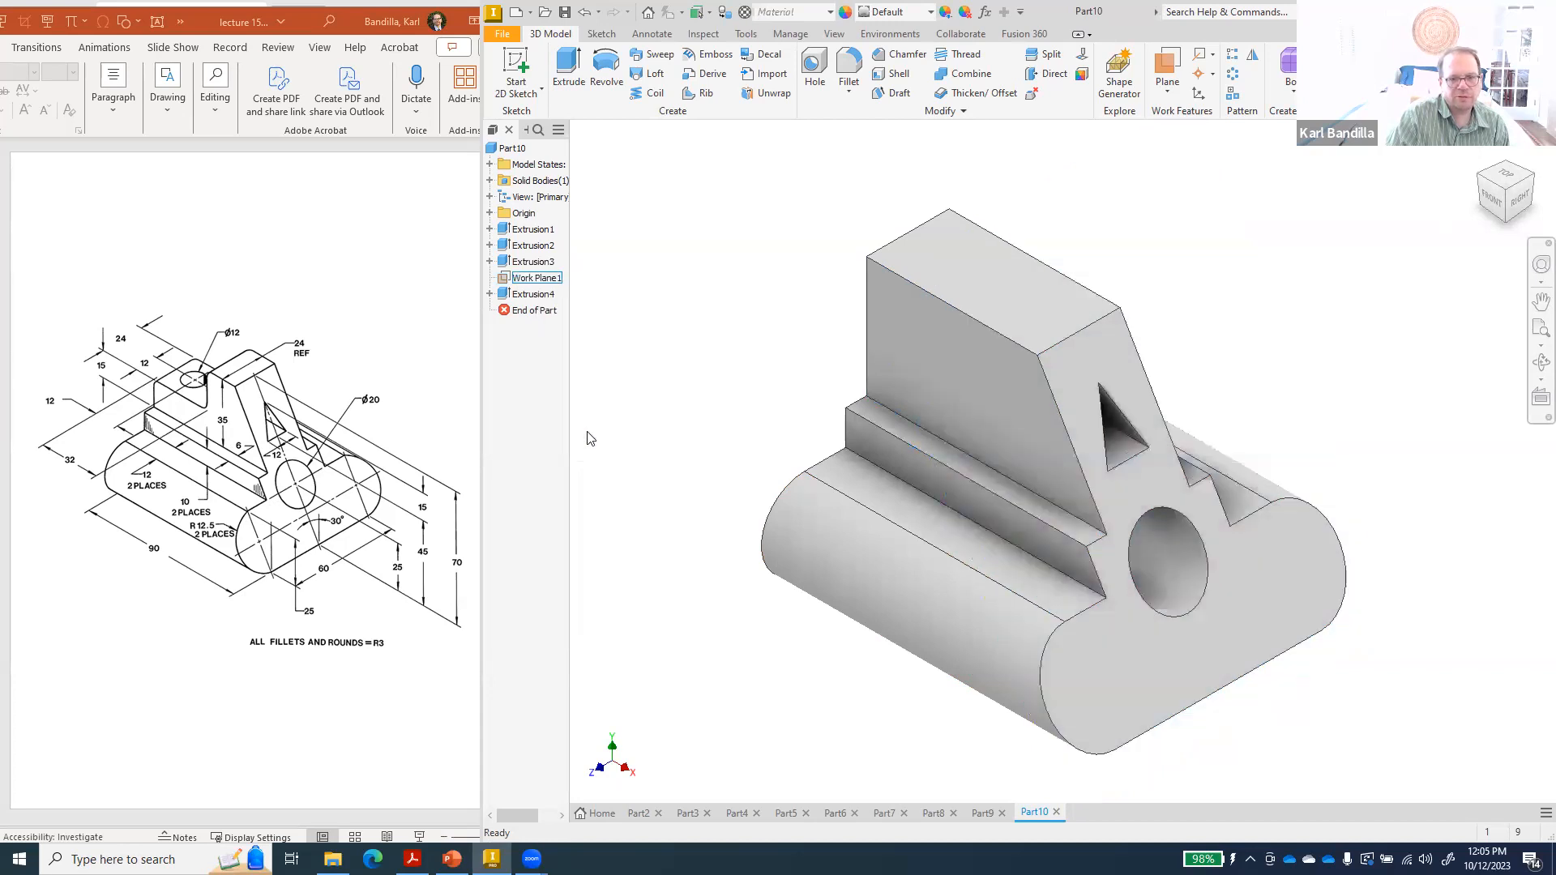
# - On the upright block's side face, sketch a rectangle 32 mm long and 20 mm high from the upper corner at the vertical end
pyautogui.rightClick(923, 336)
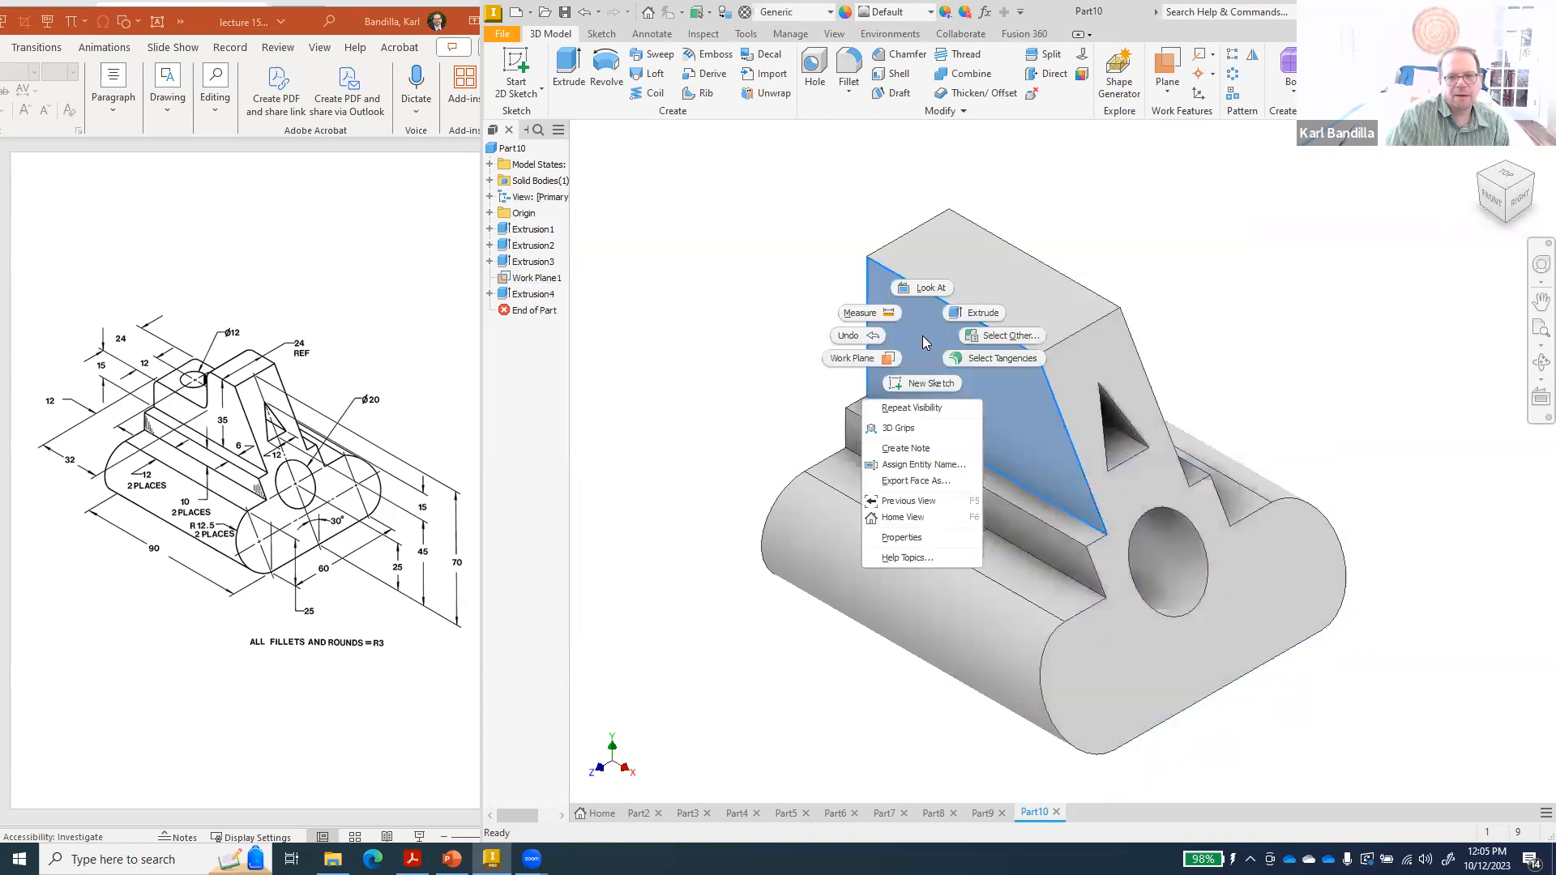
pyautogui.click(922, 382)
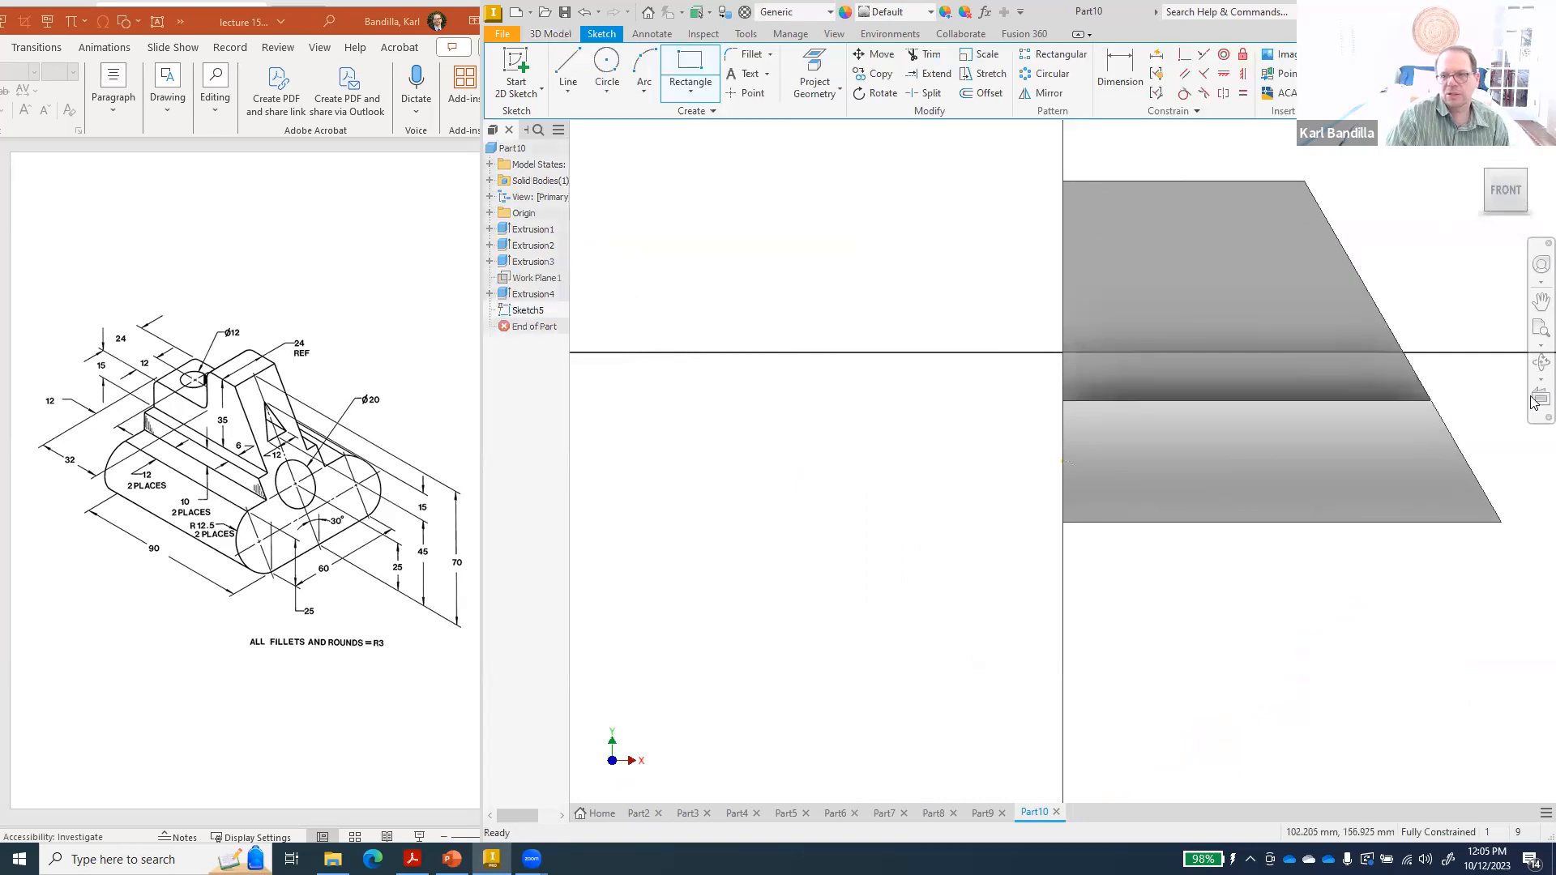
pyautogui.click(1541, 300)
pyautogui.moveTo(1313, 297)
pyautogui.mouseDown()
pyautogui.moveTo(1078, 407)
pyautogui.moveTo(972, 435)
pyautogui.mouseUp()
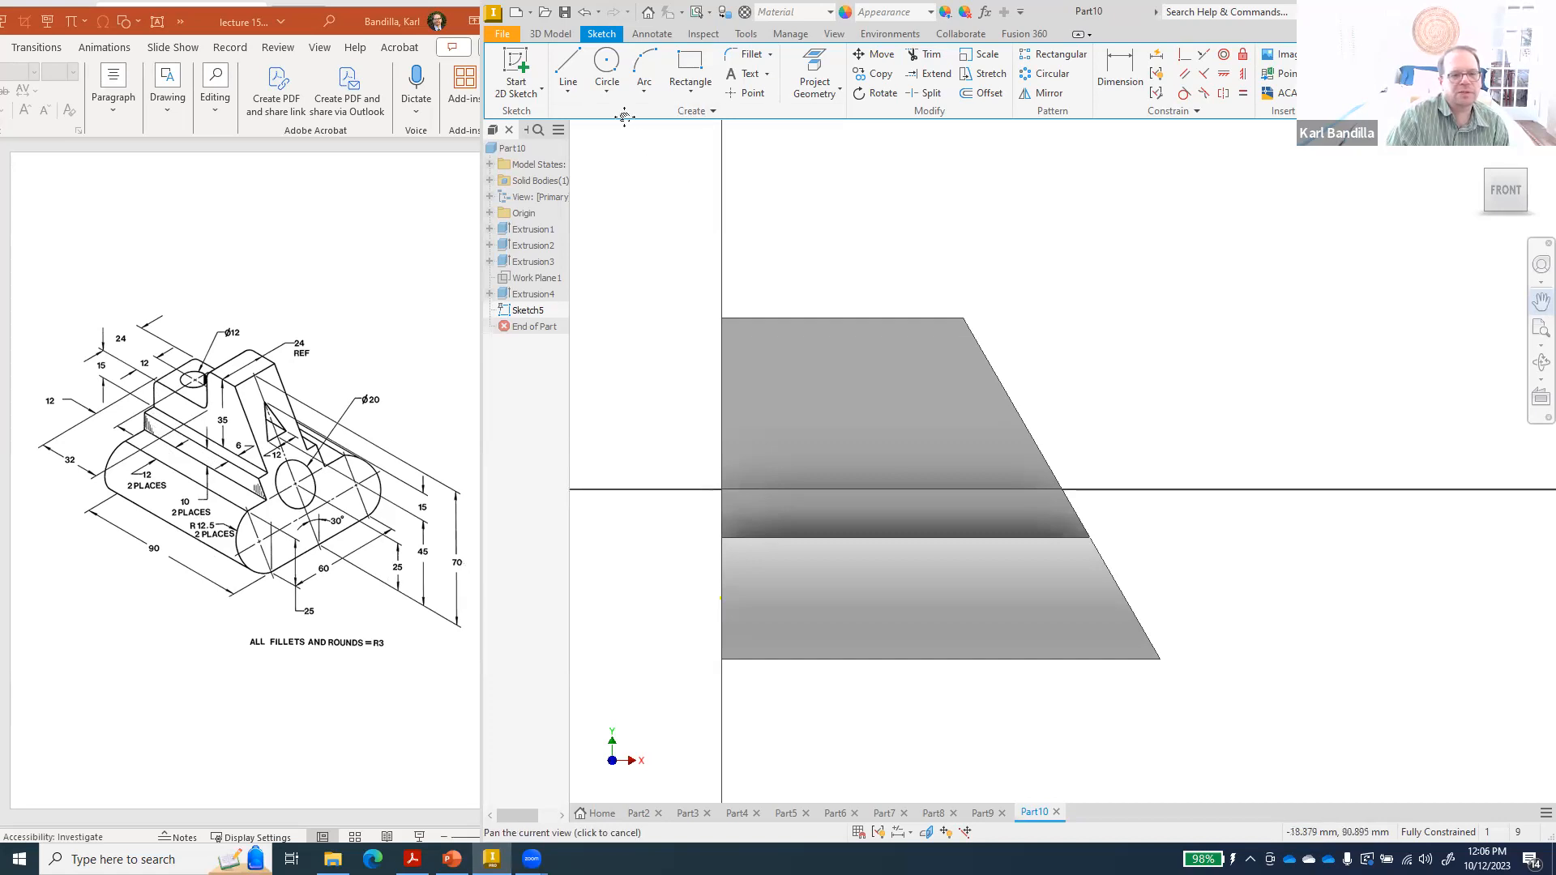
pyautogui.click(569, 72)
pyautogui.click(721, 318)
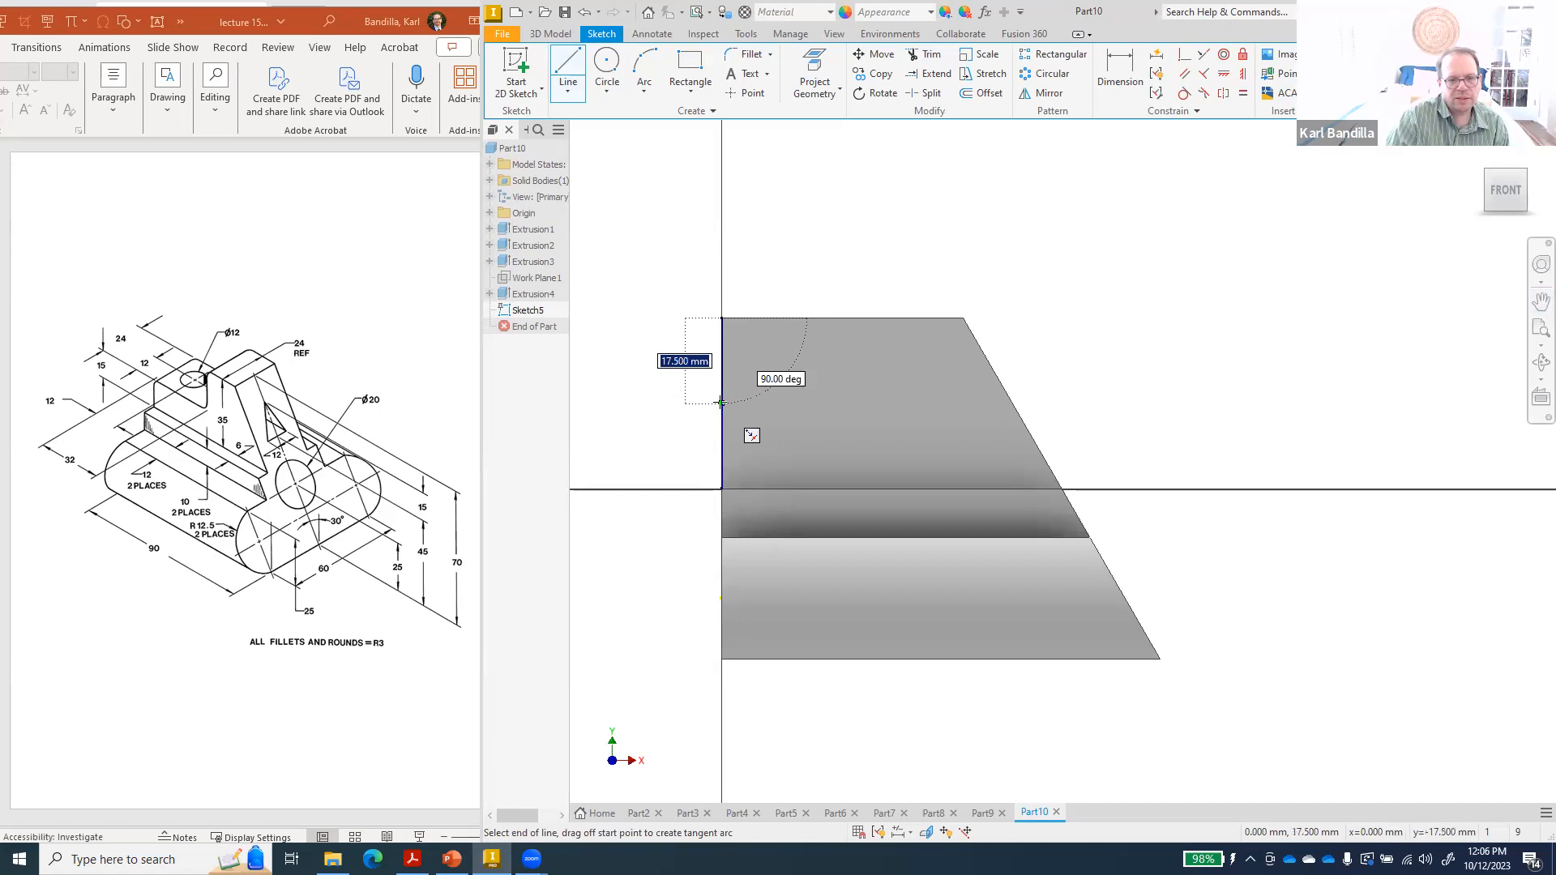
pyautogui.click(690, 65)
pyautogui.click(723, 319)
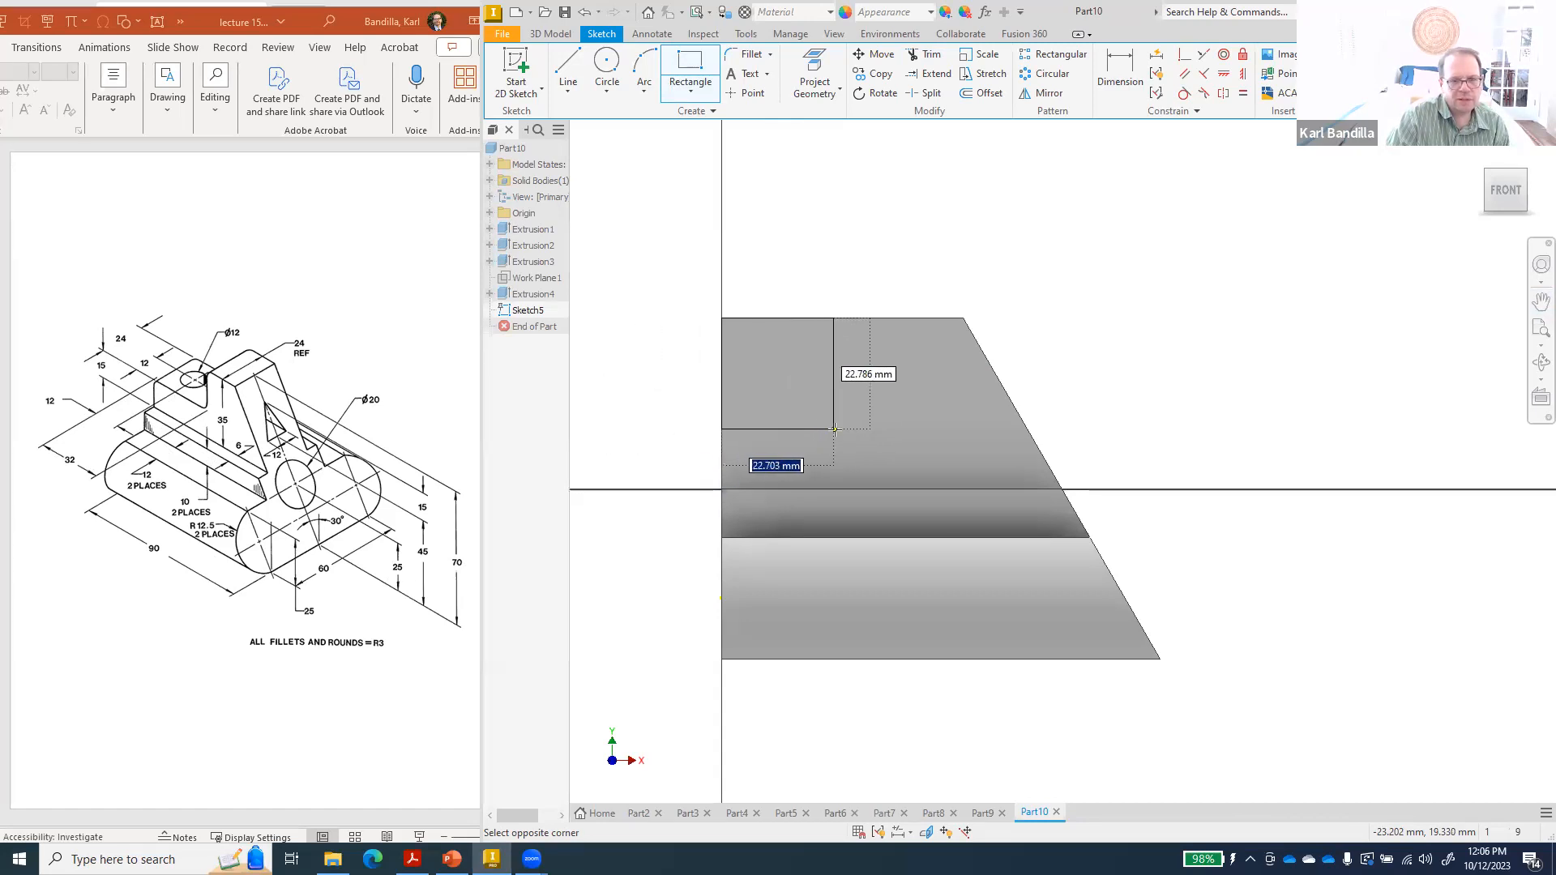
pyautogui.write('32')
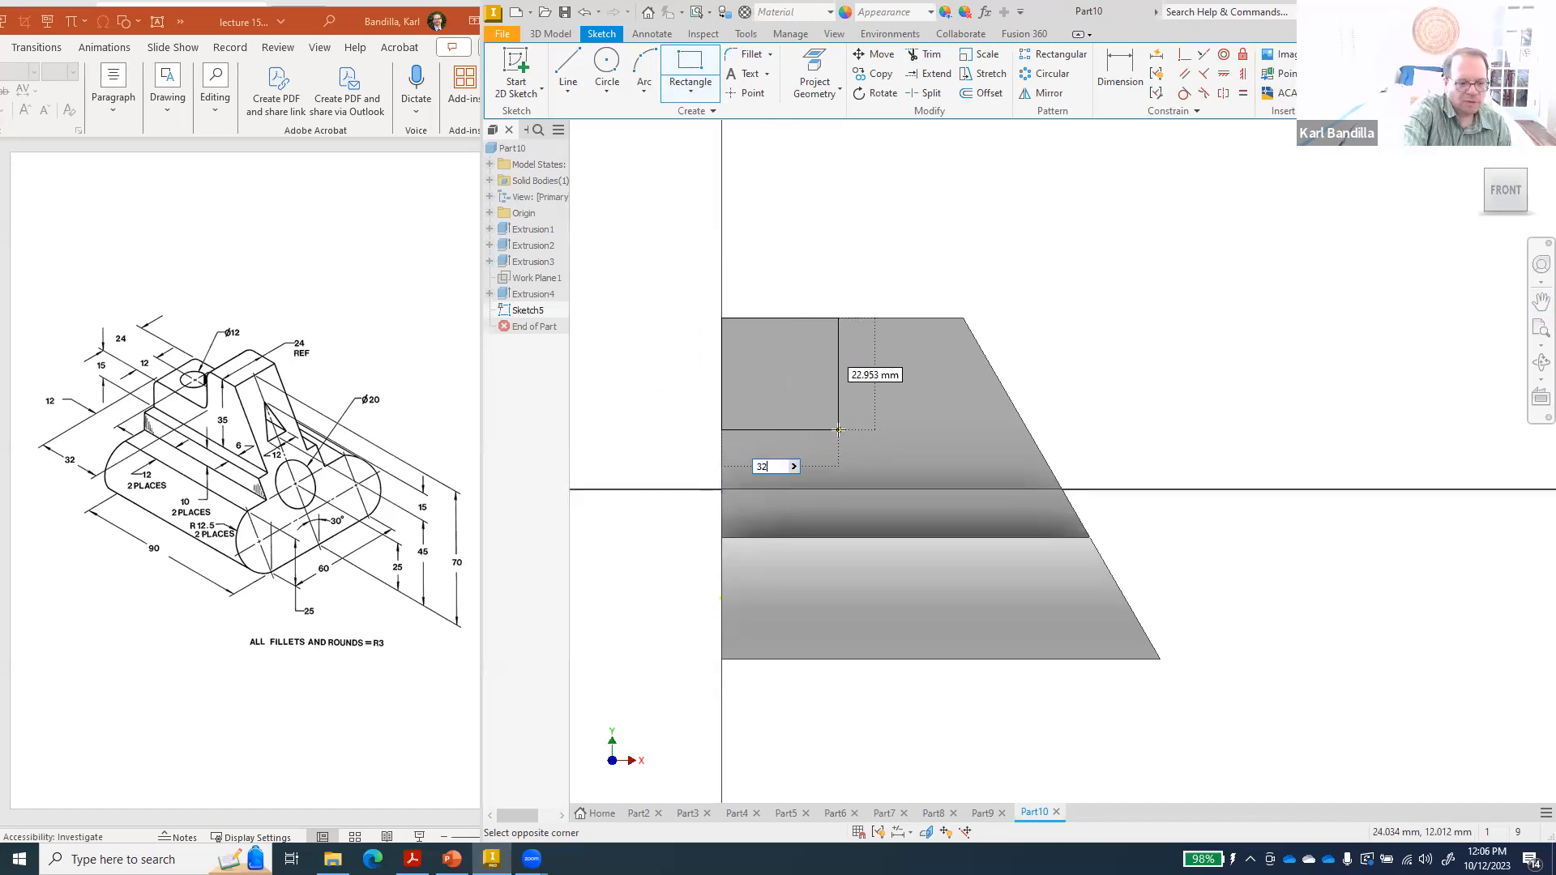
pyautogui.press('Tab')
pyautogui.write('20')
pyautogui.press('Return')
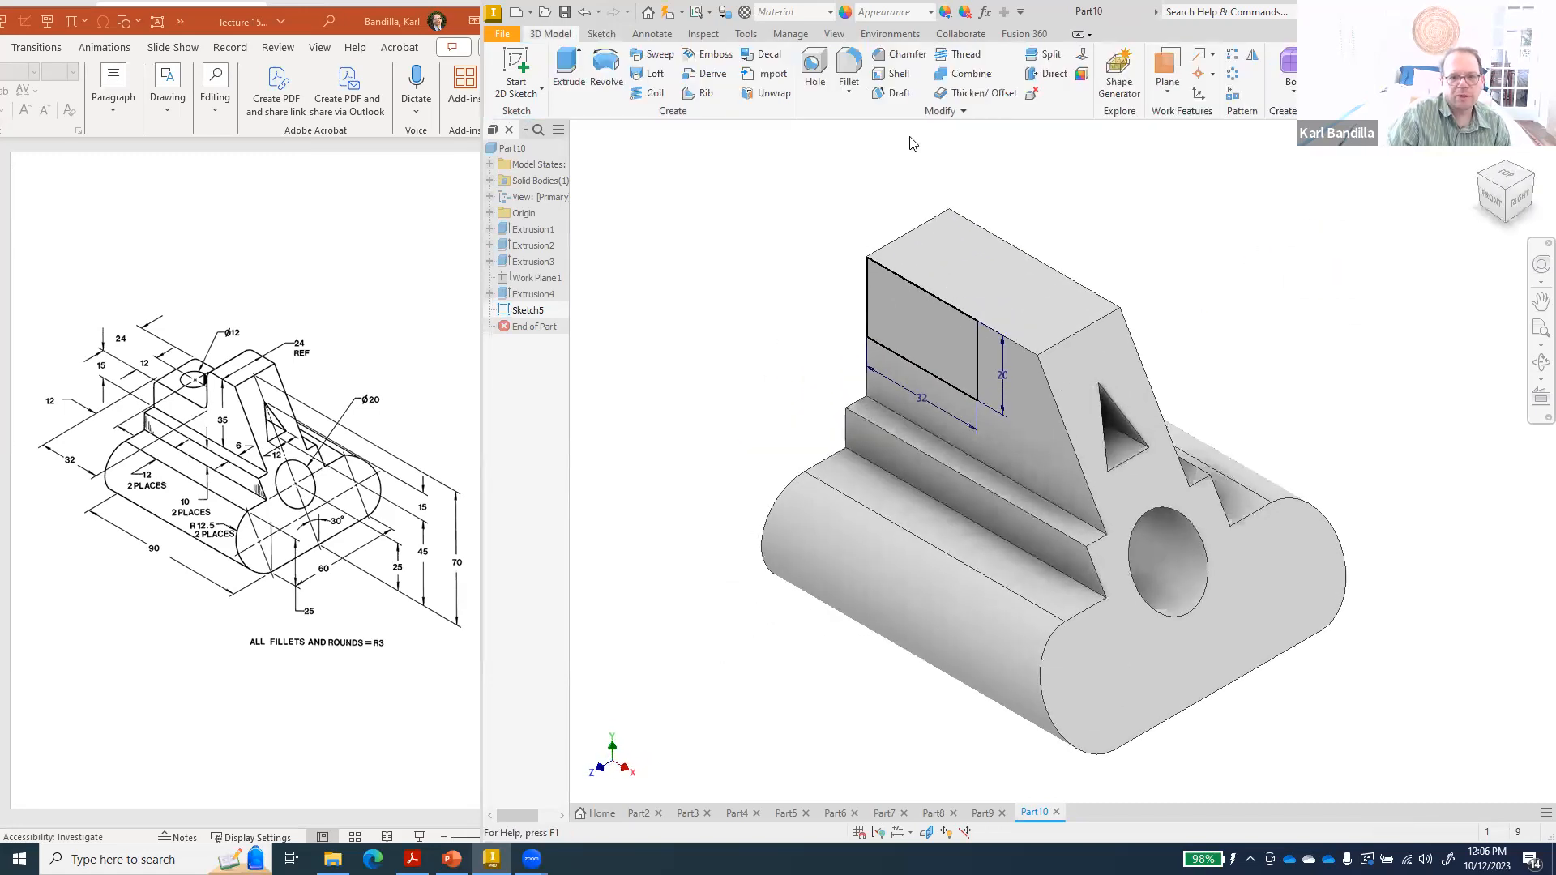
# - Cut the rectangle 60 mm through the upright block to form the step
pyautogui.click(566, 68)
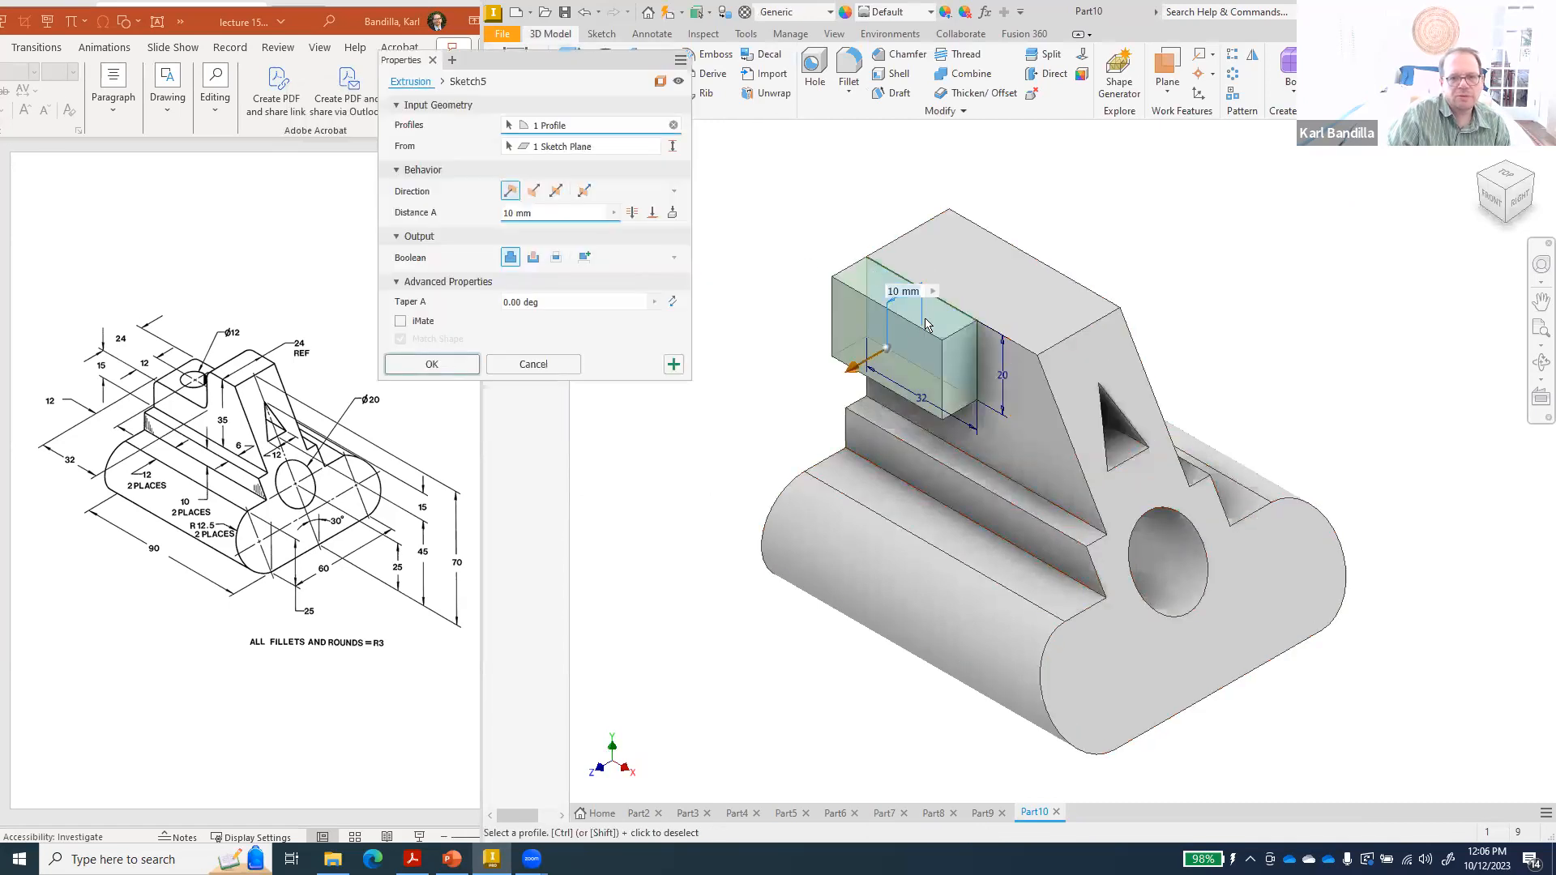
pyautogui.click(533, 256)
pyautogui.write('60')
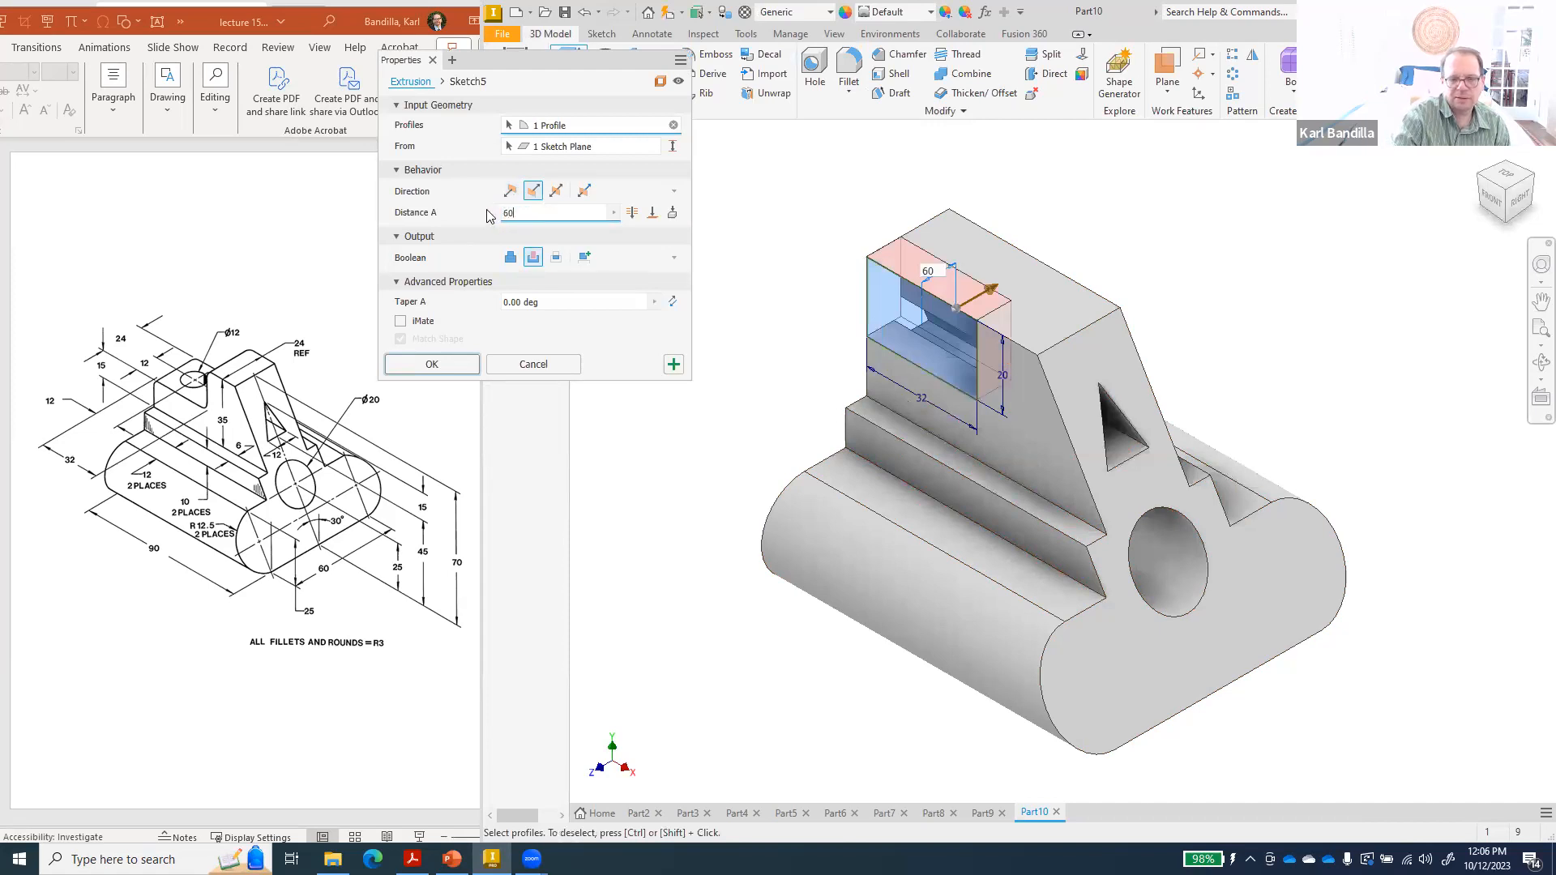
pyautogui.press('Return')
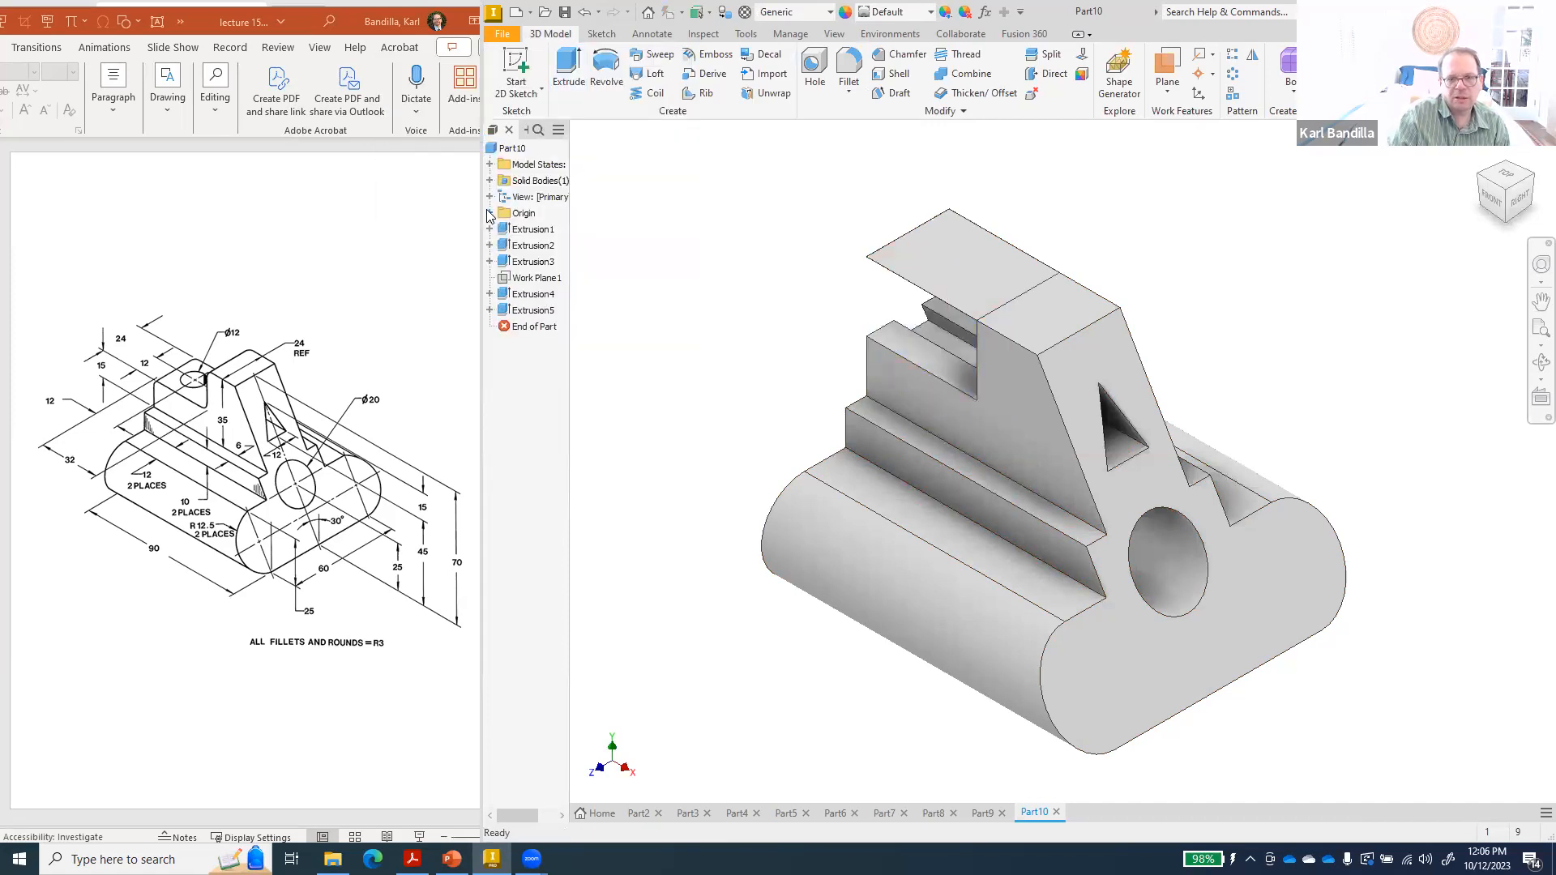
# - Reopen the step cut's rectangle sketch, try to dimension its upper edge, and leave the sketch
pyautogui.click(1490, 199)
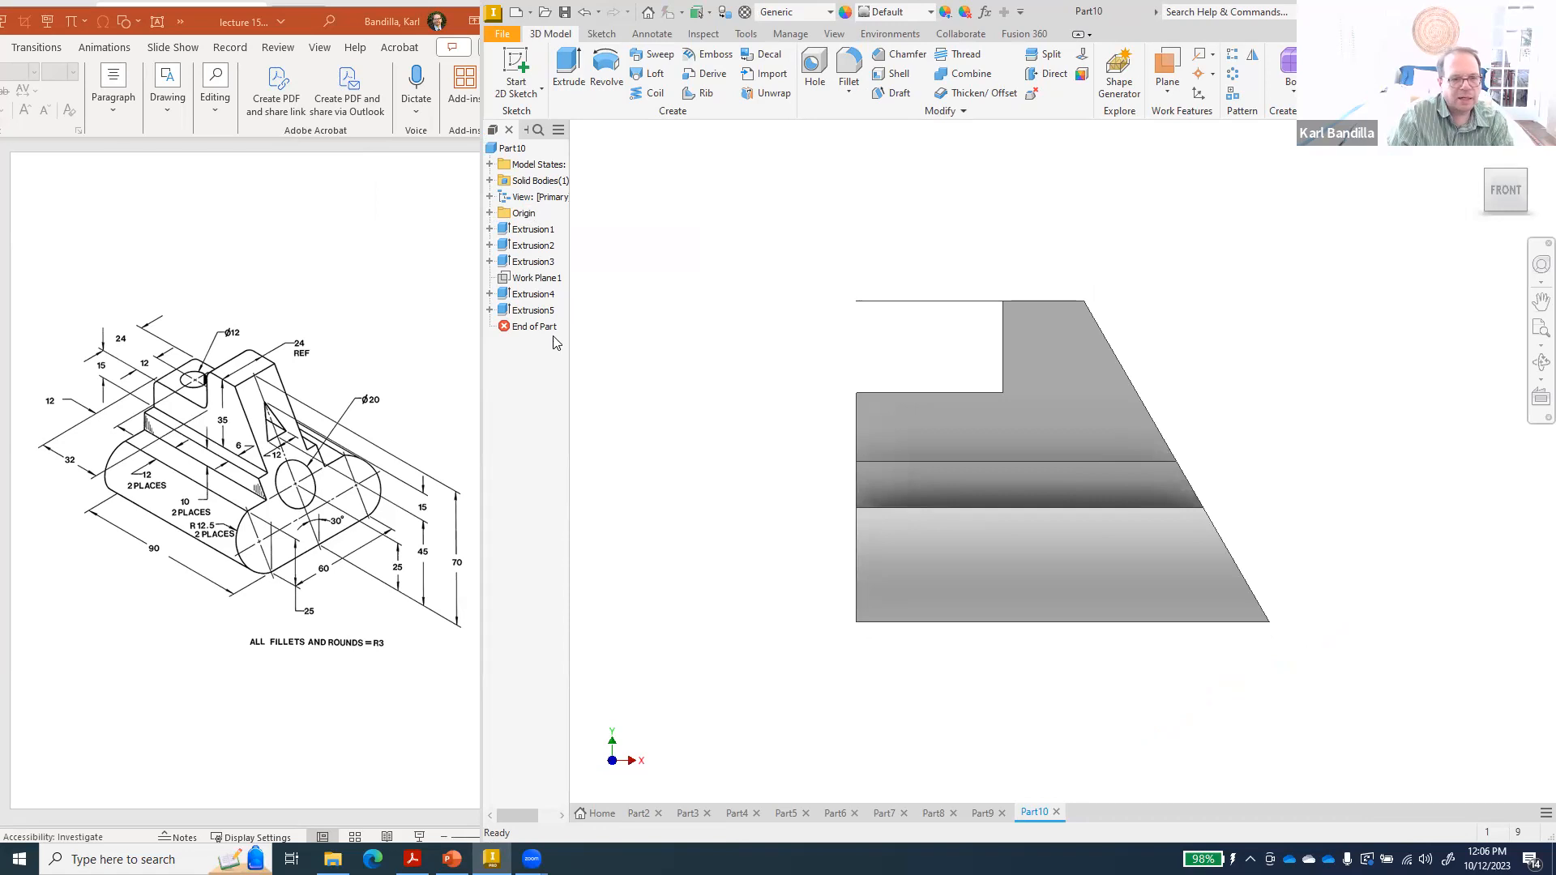
pyautogui.click(488, 311)
pyautogui.click(541, 326)
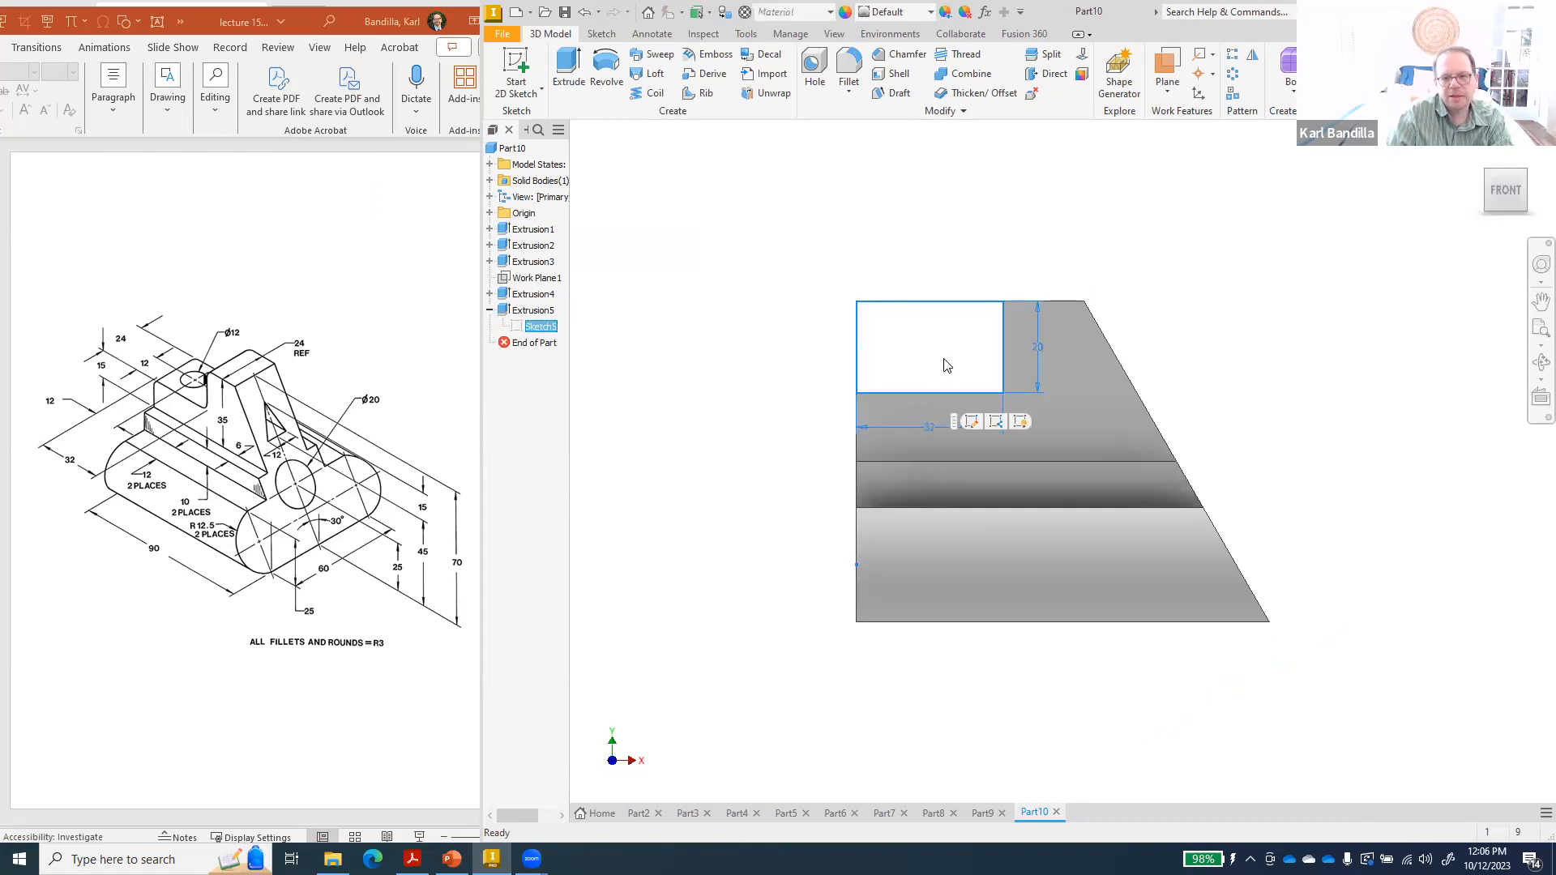
pyautogui.rightClick(539, 327)
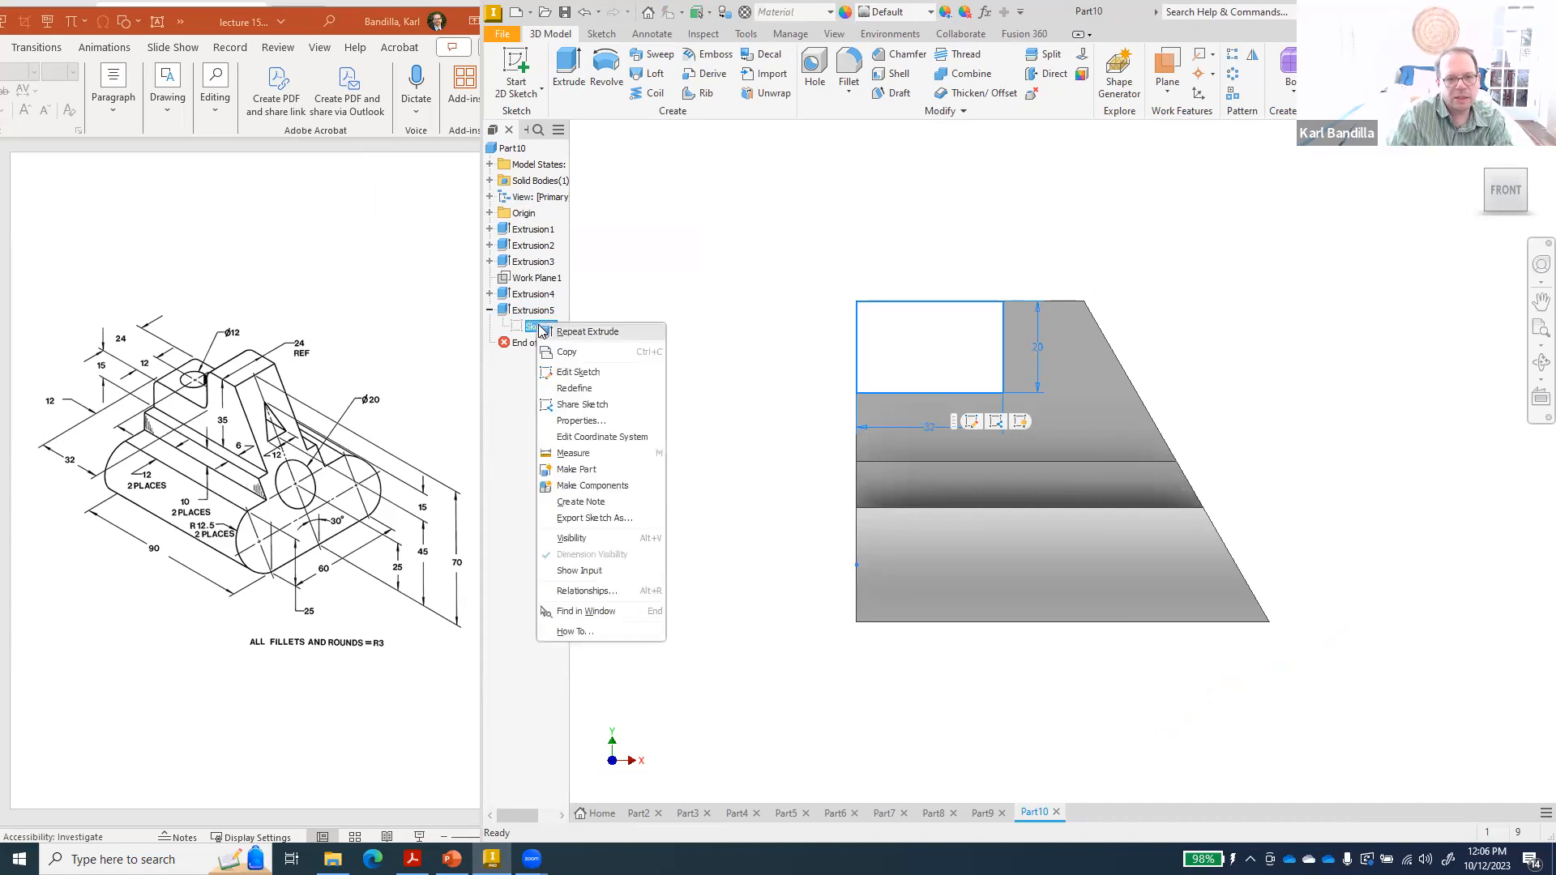
pyautogui.click(583, 371)
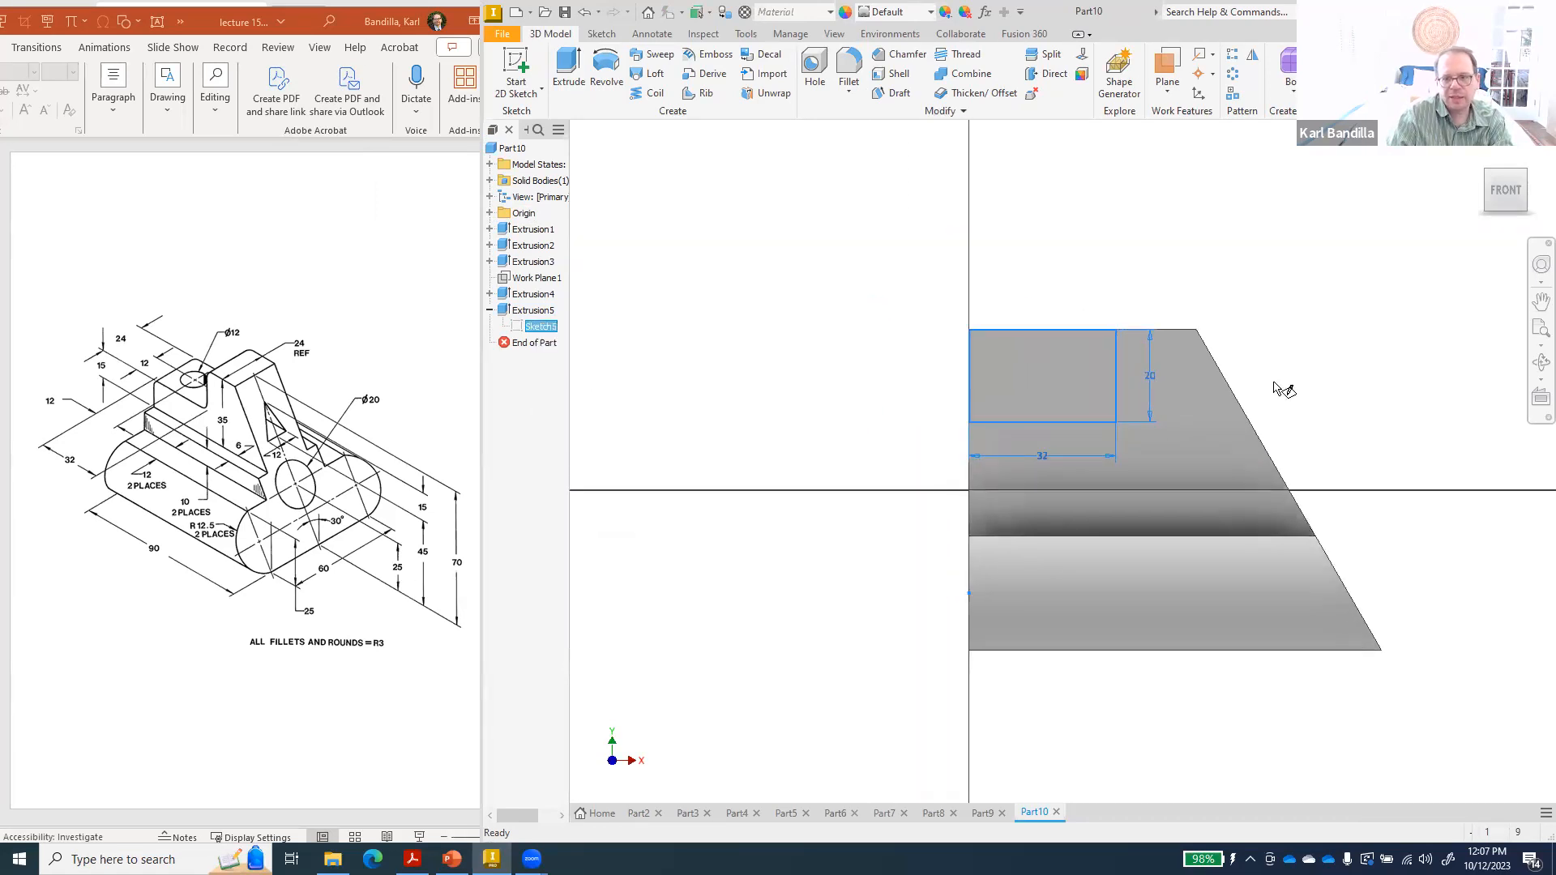
pyautogui.scroll(1, 1029, 324)
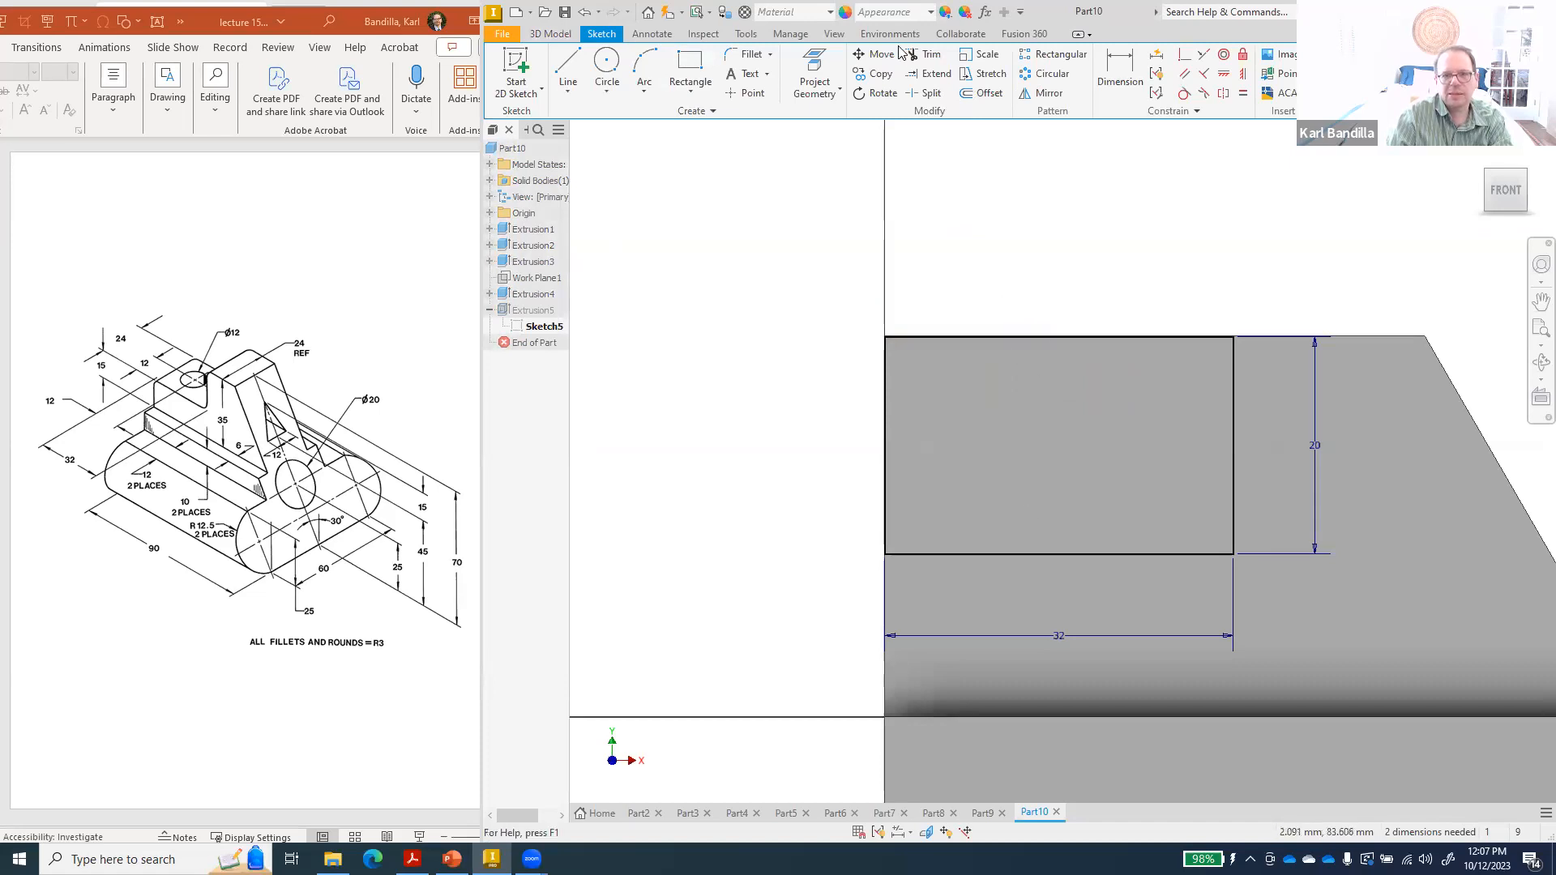
pyautogui.click(1119, 71)
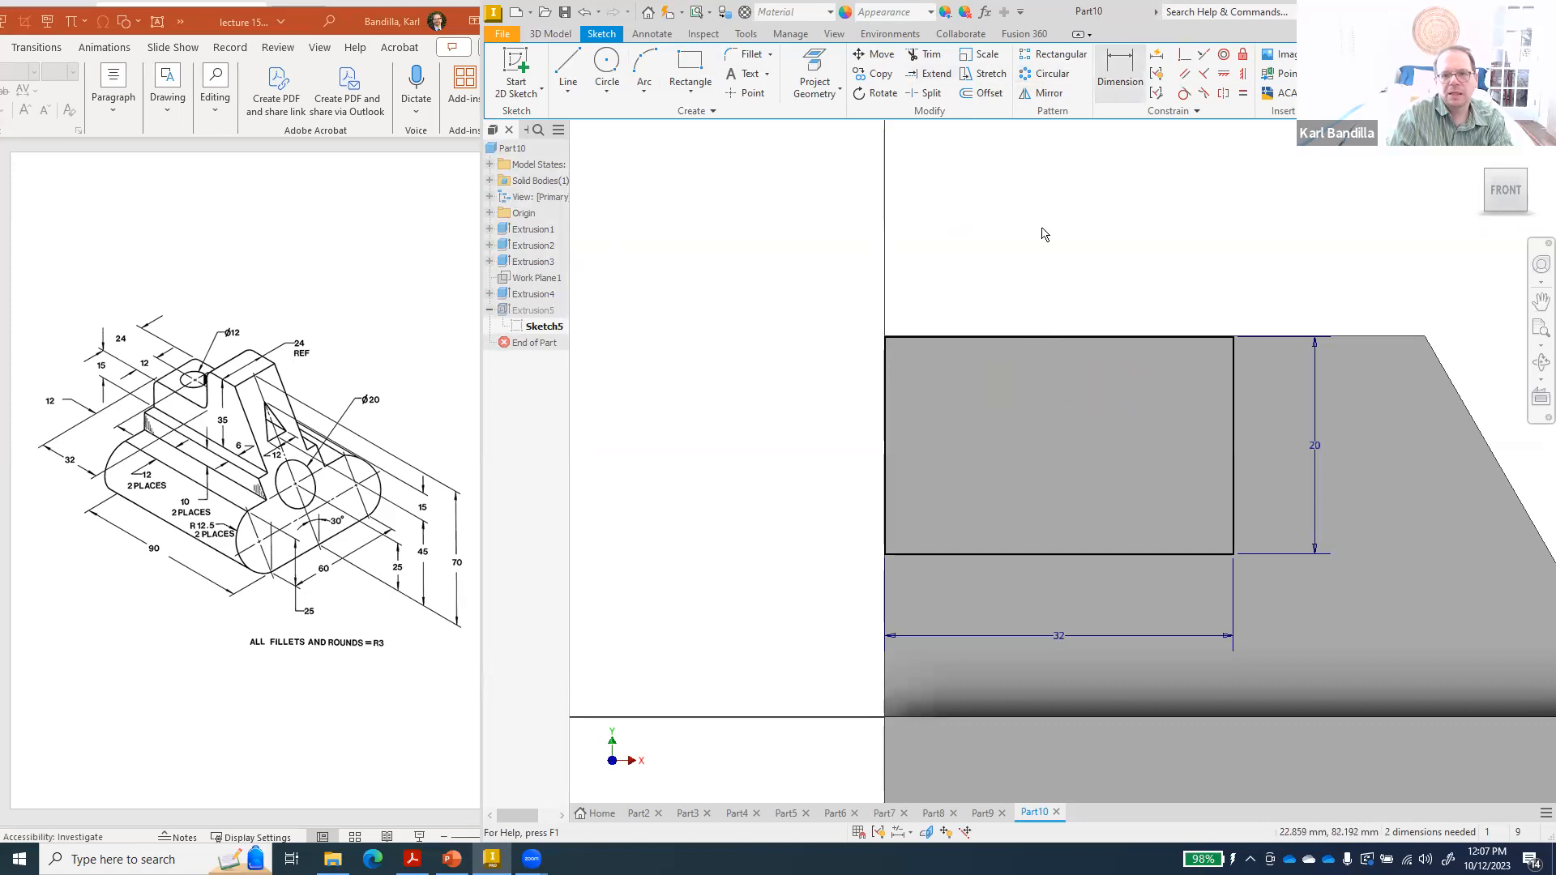
pyautogui.click(1015, 339)
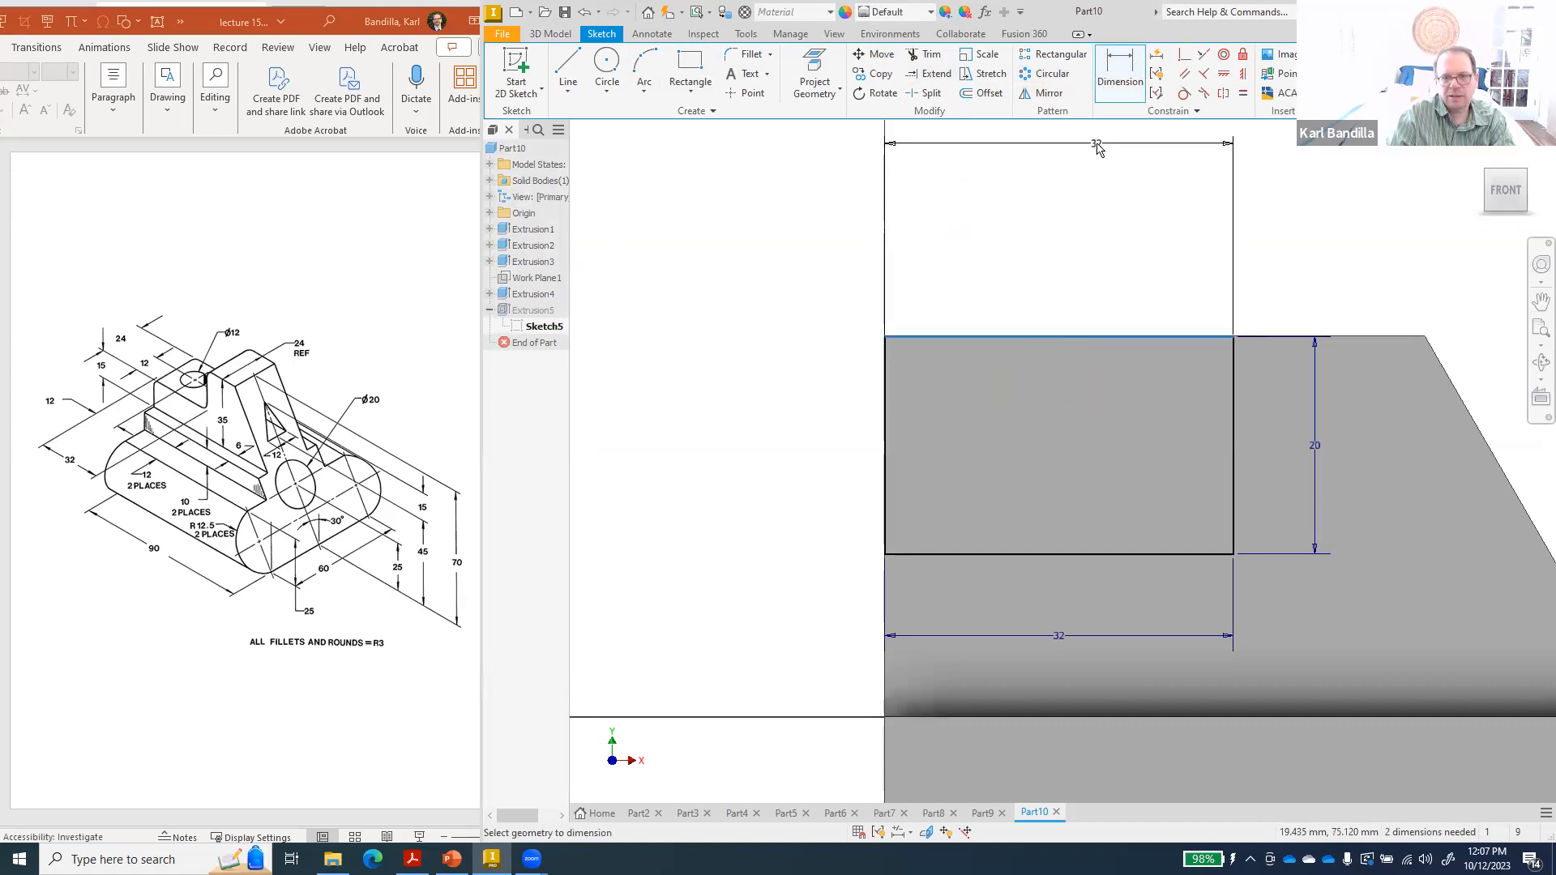
pyautogui.press('Escape')
pyautogui.press('Escape')
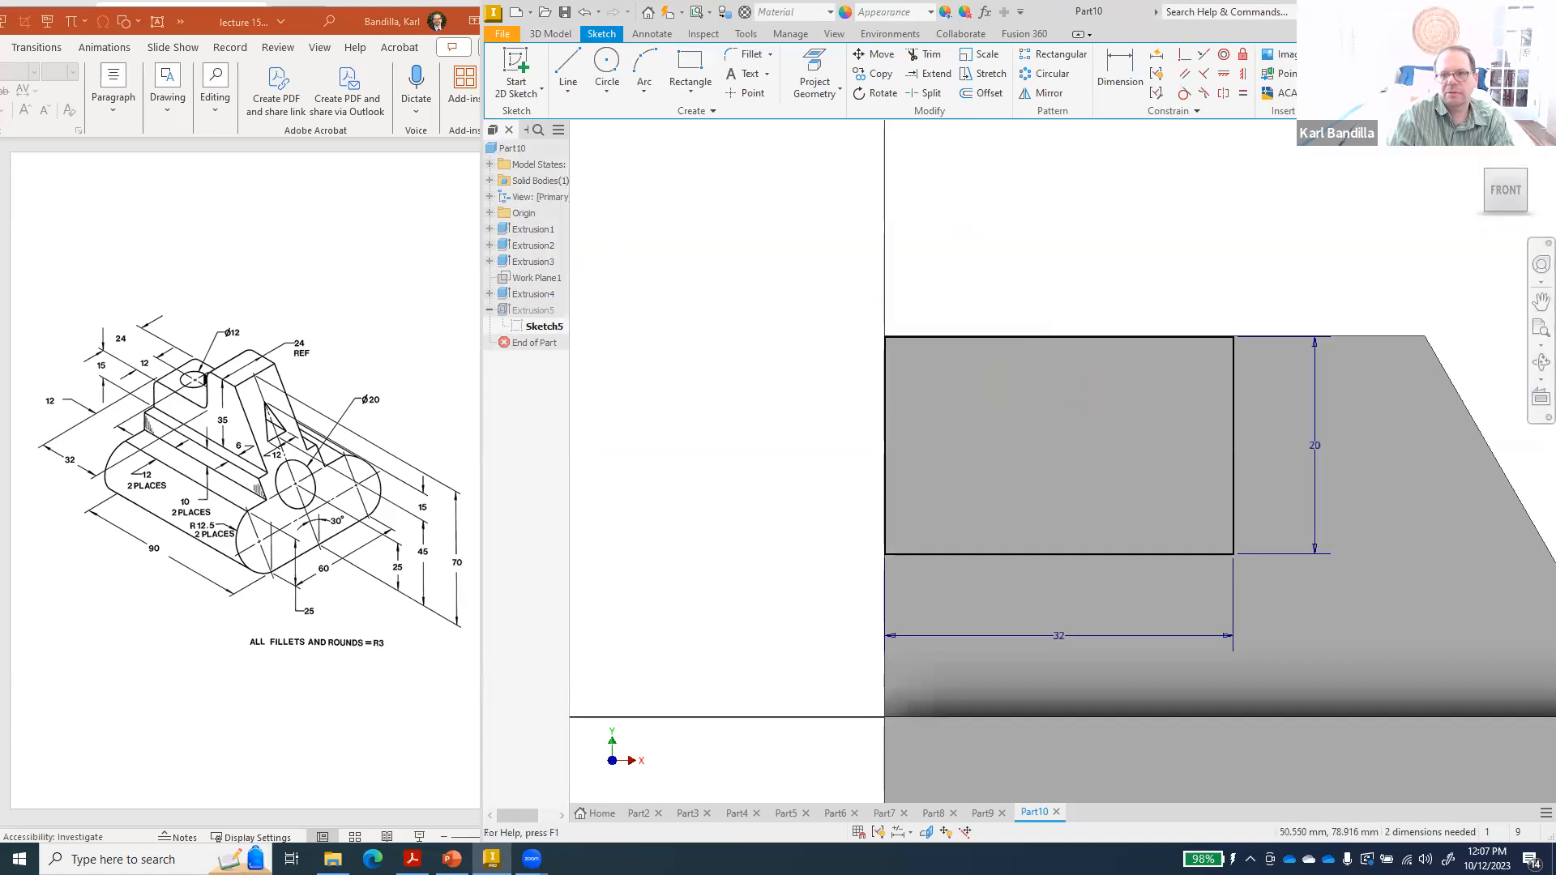
pyautogui.click(1499, 77)
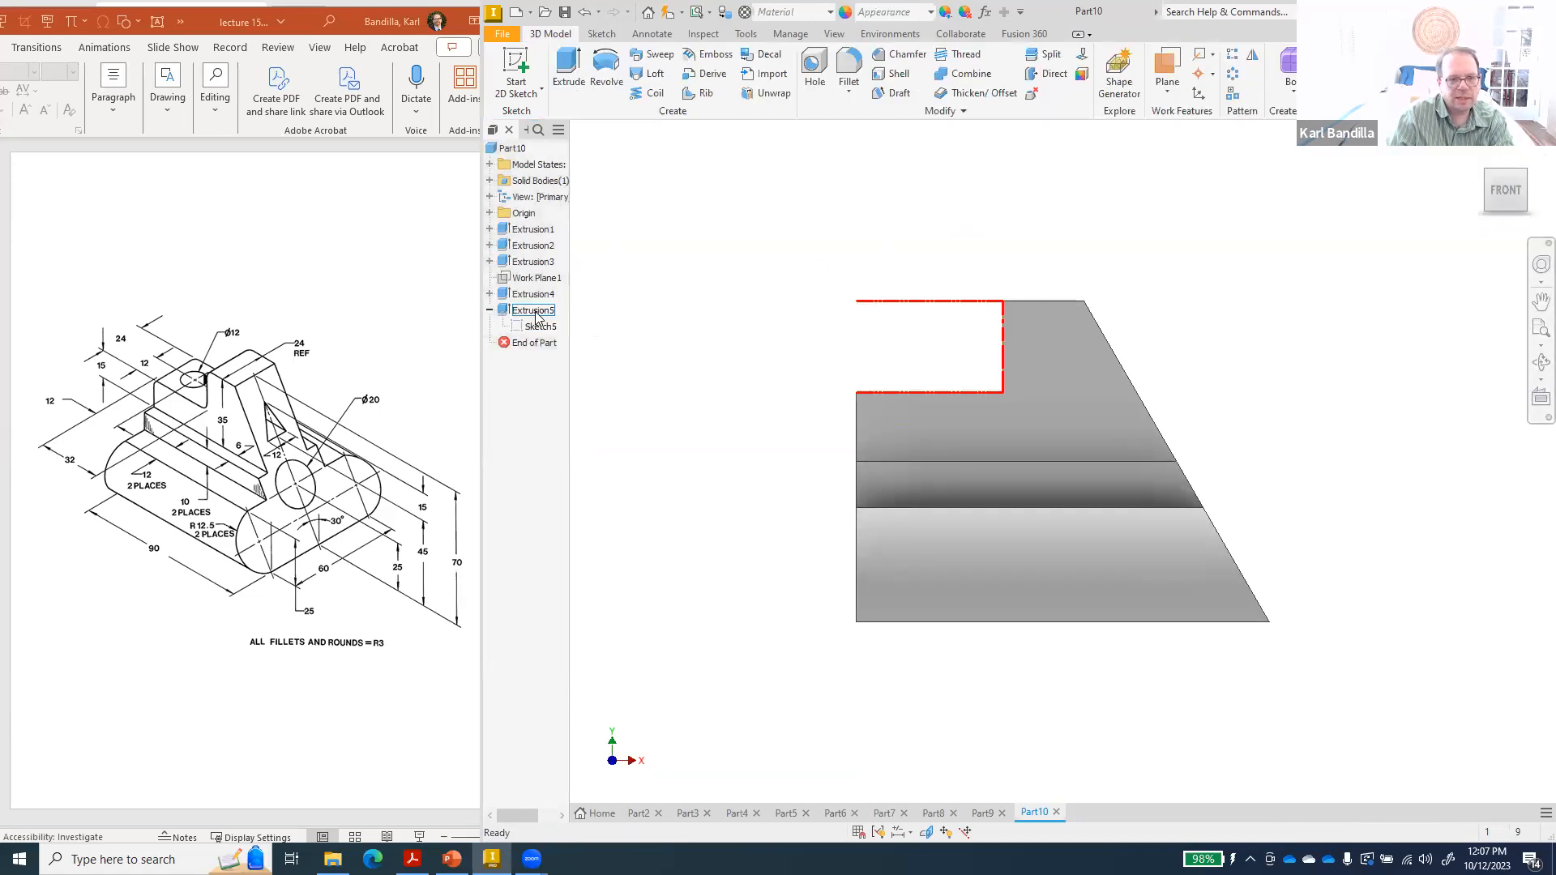
# - Delete the step cut together with its consumed sketch
pyautogui.rightClick(534, 313)
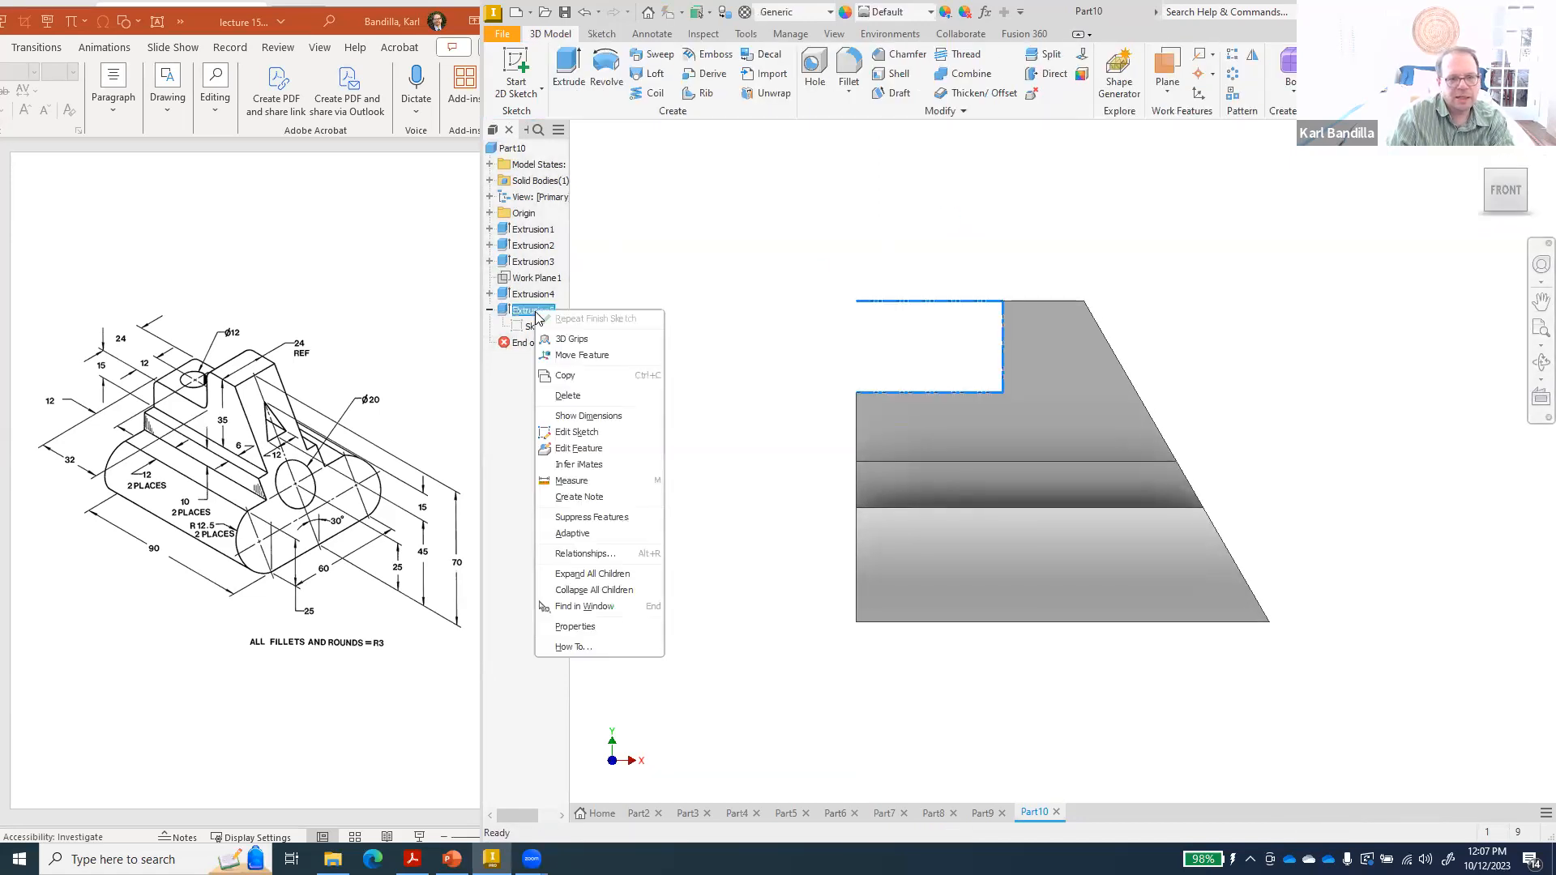
pyautogui.click(569, 395)
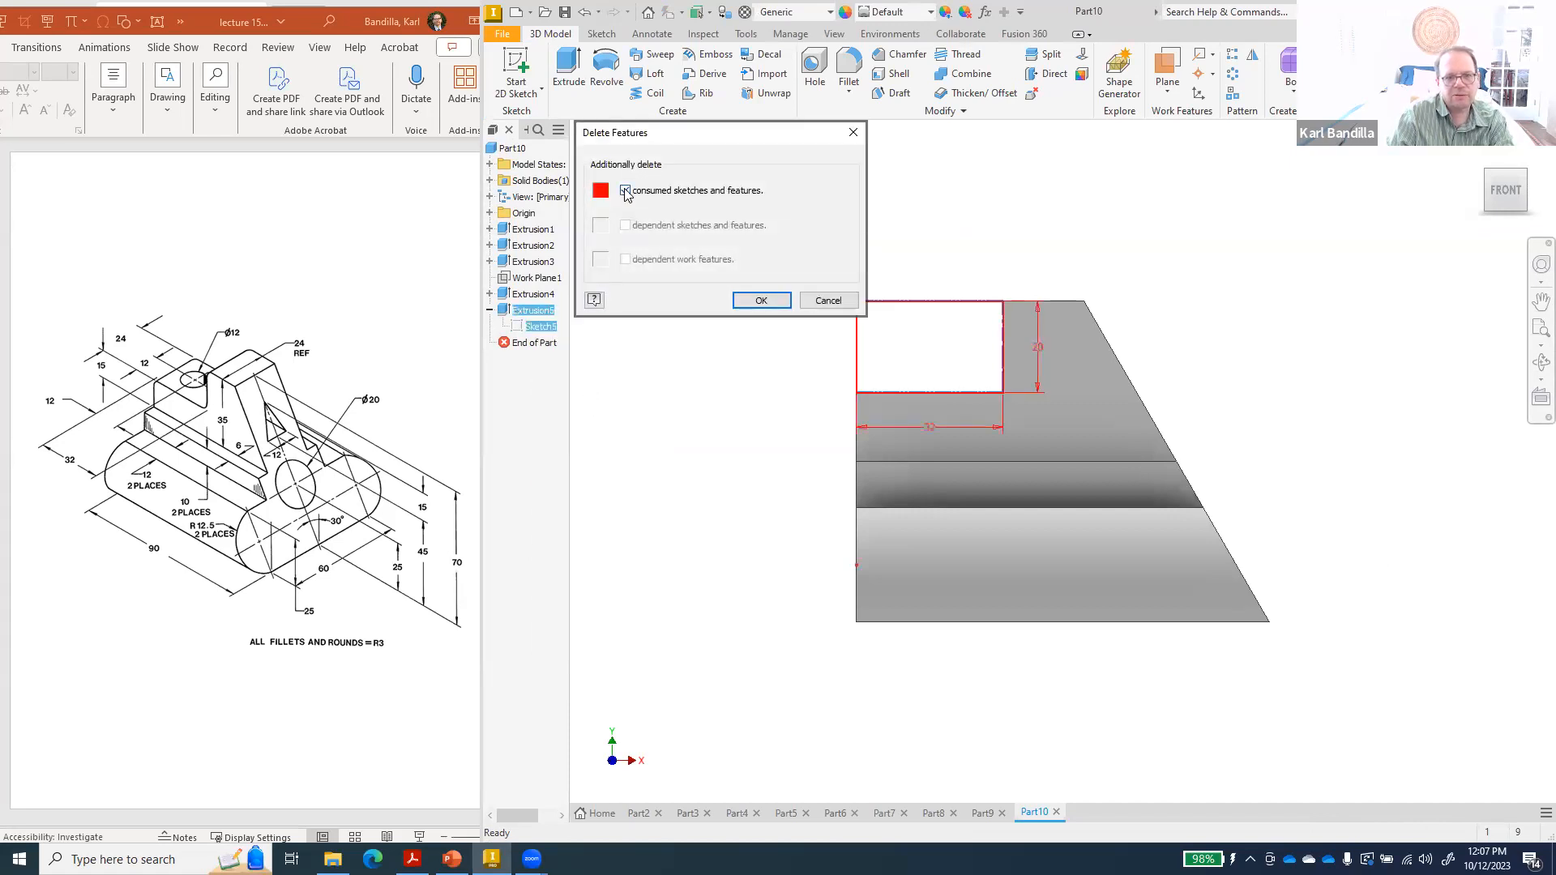
pyautogui.click(762, 301)
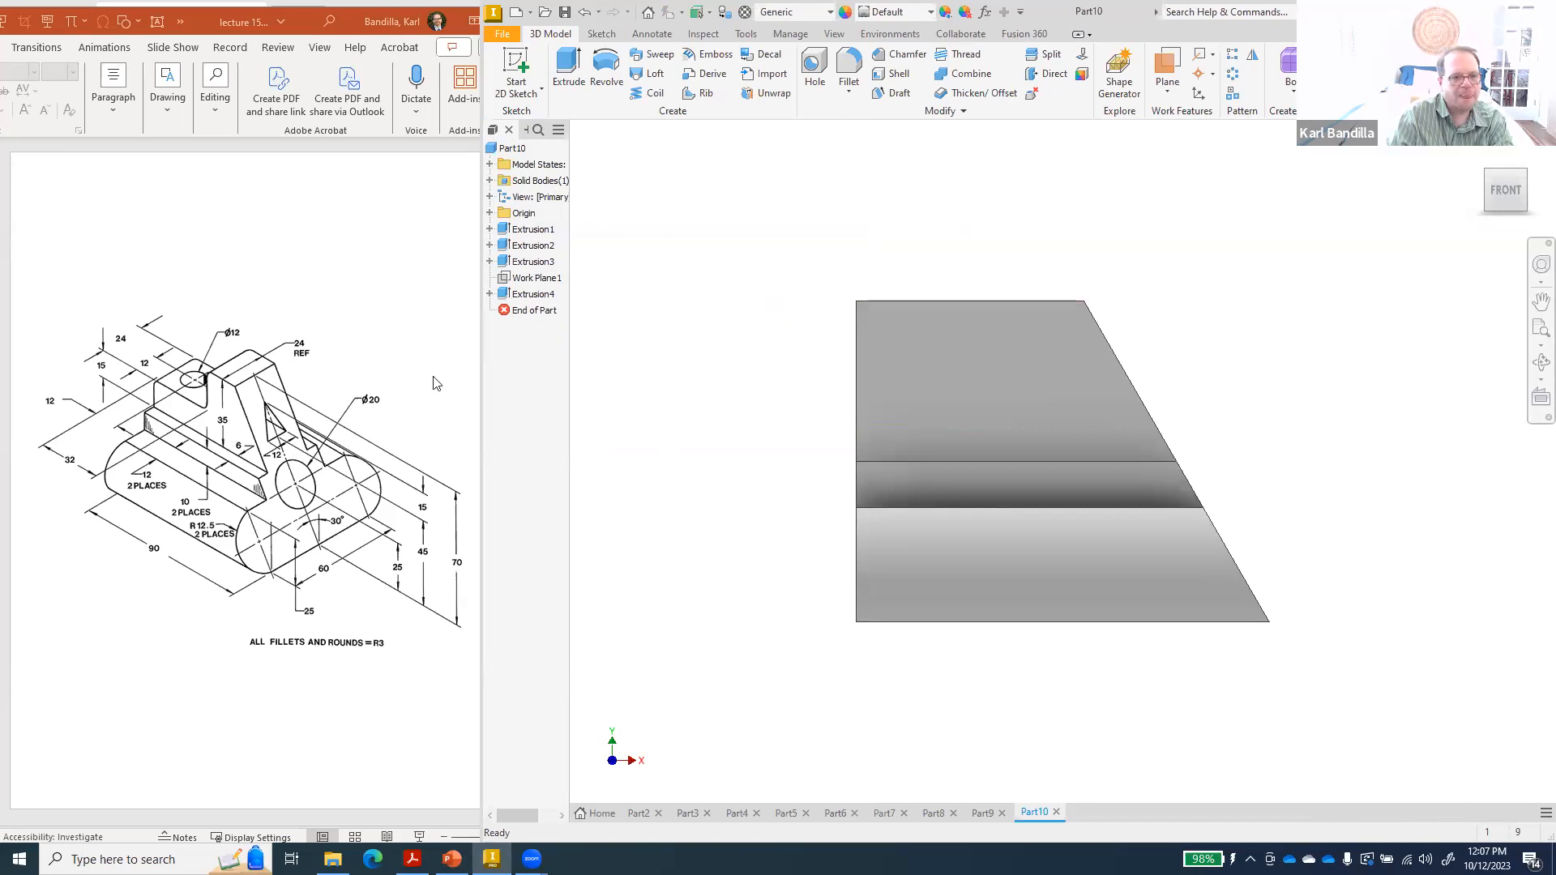
# - Start a sketch on the upright block's side face and project the face's top edge and vertical end edge
pyautogui.rightClick(895, 353)
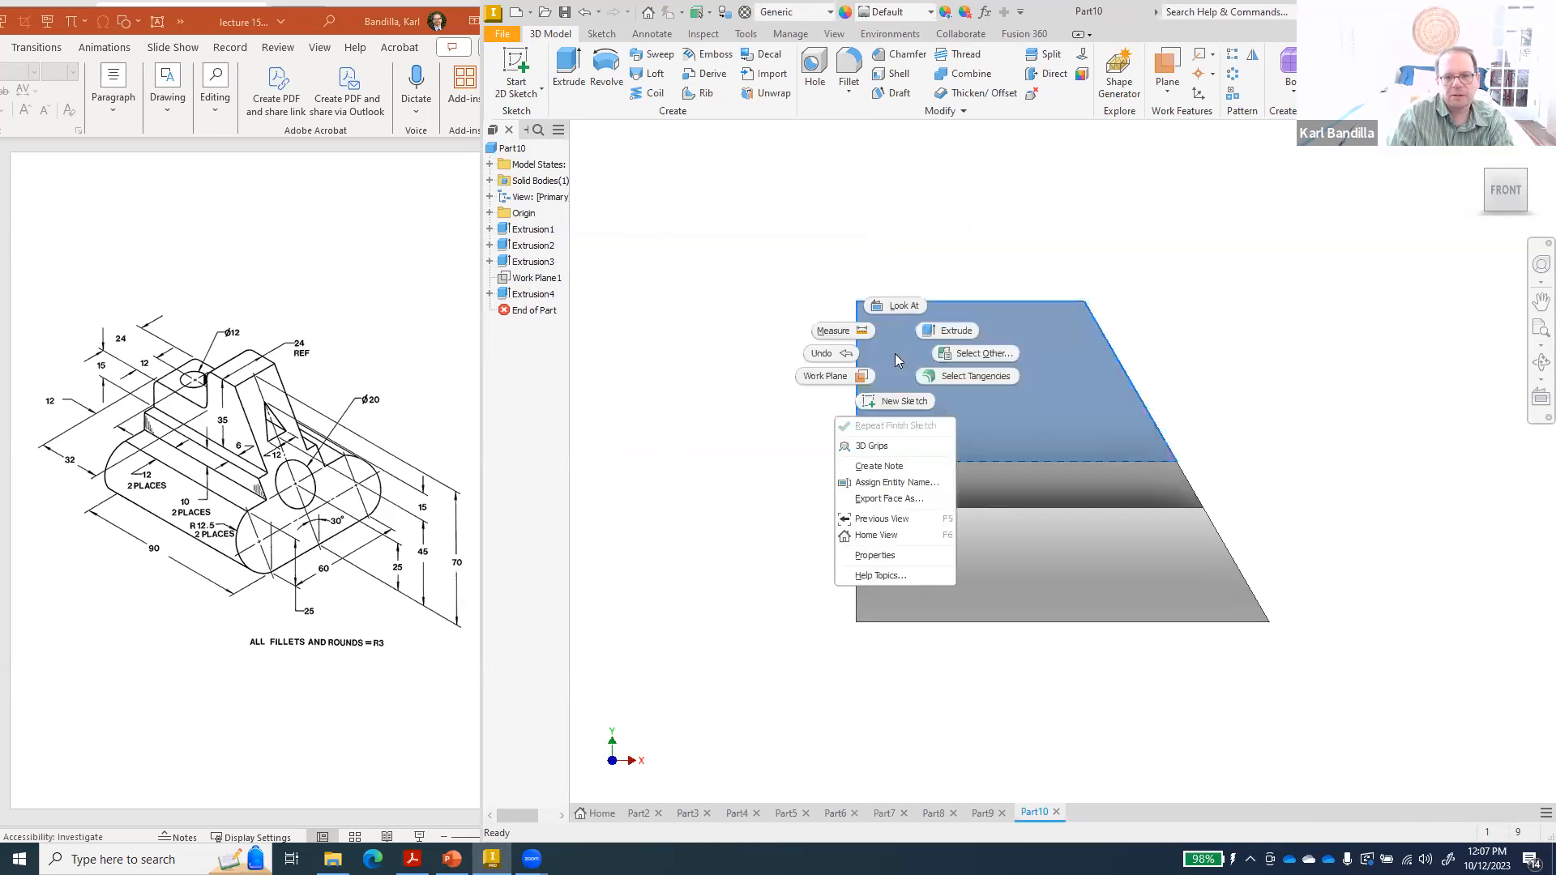
pyautogui.click(902, 399)
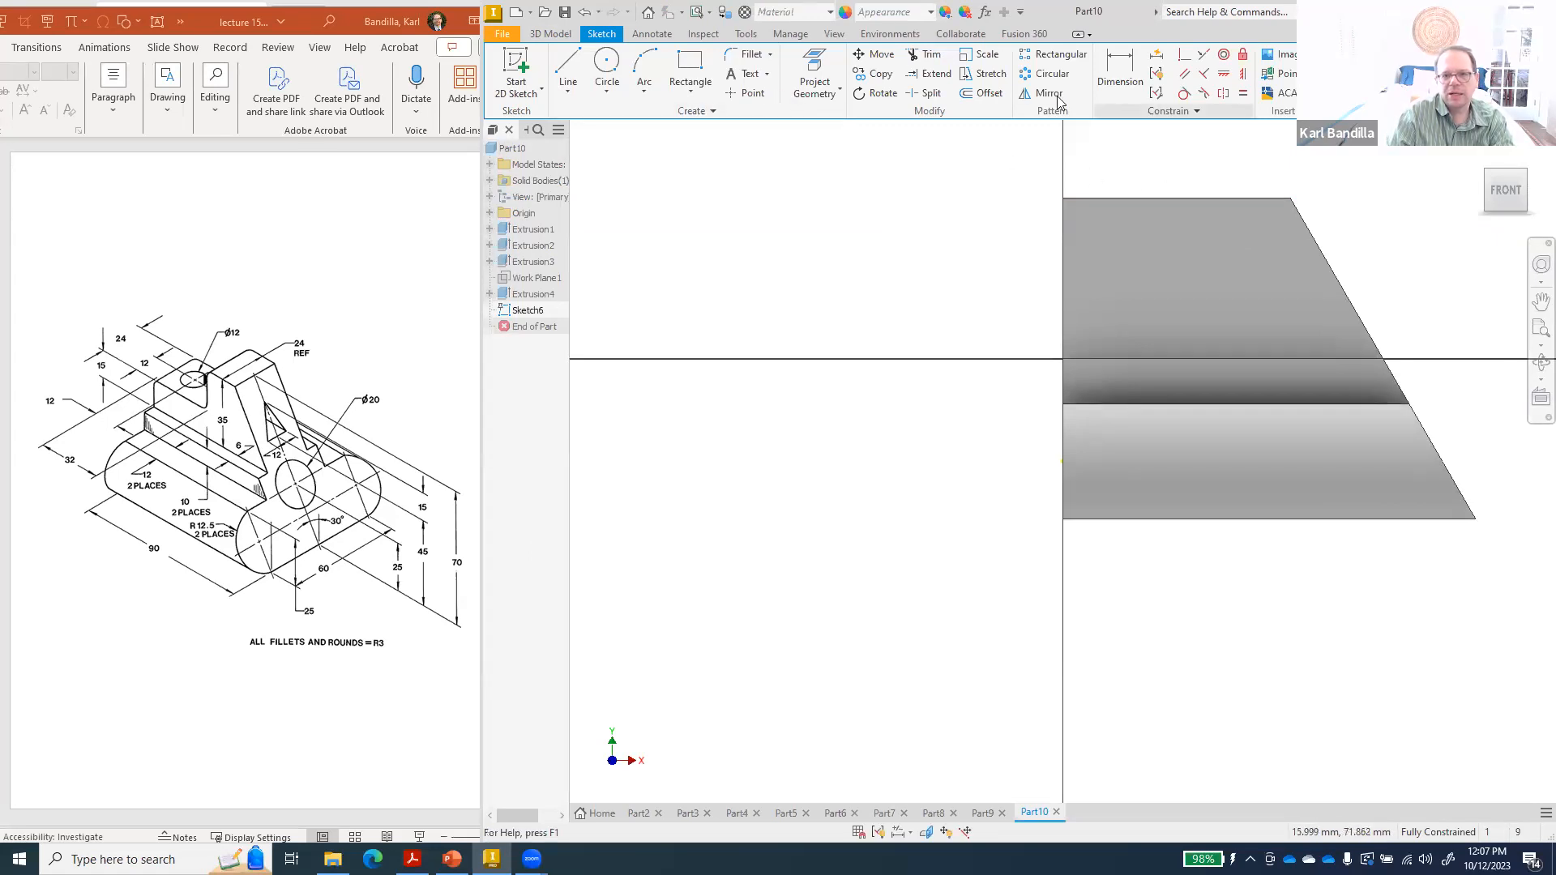
pyautogui.press('p')
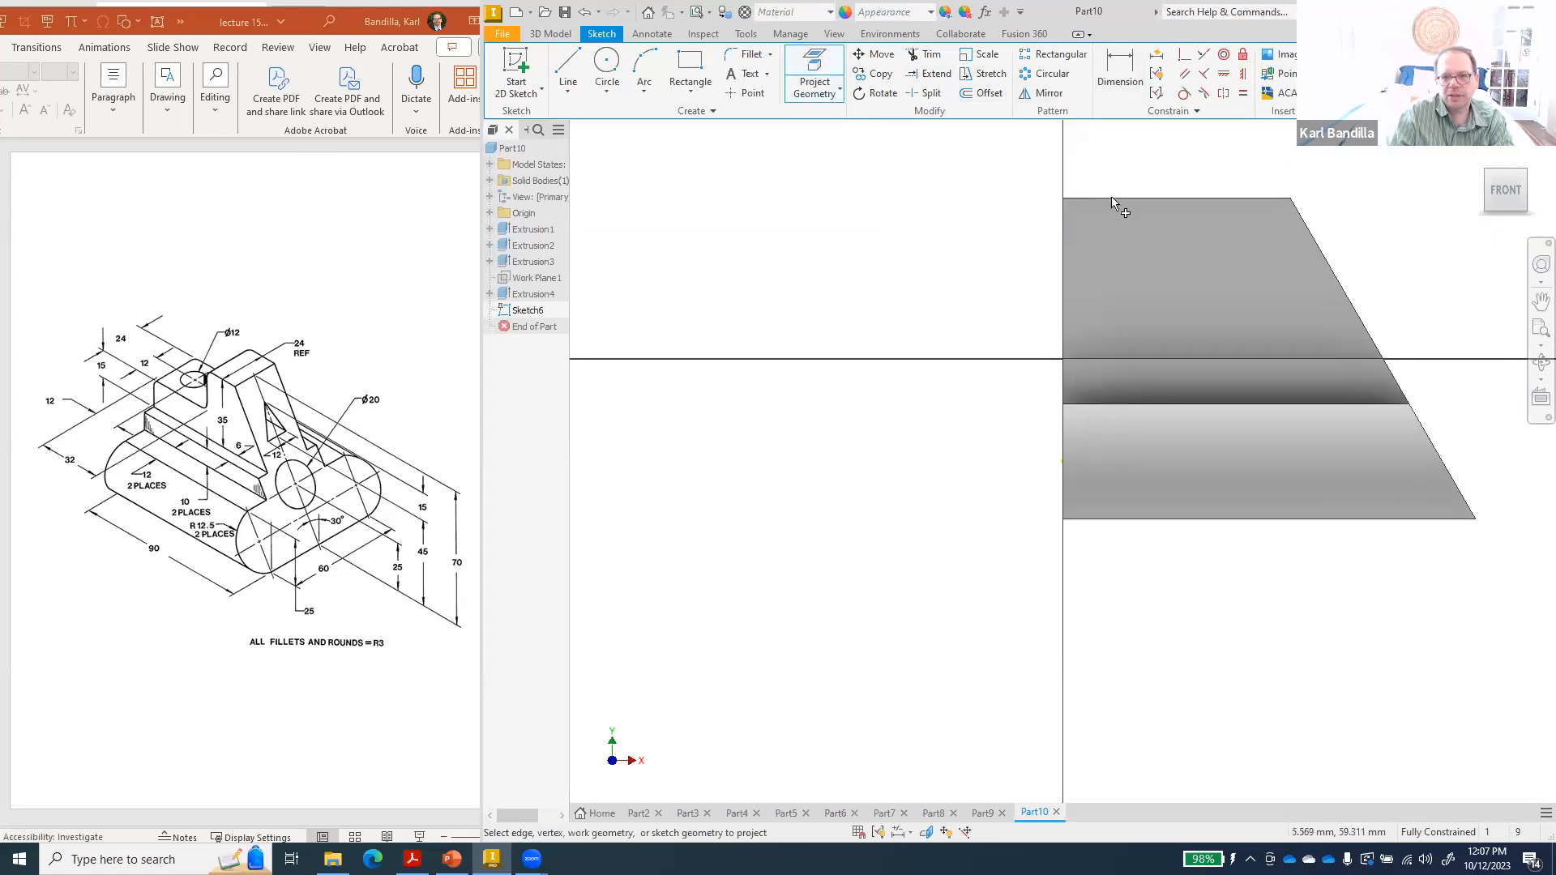
pyautogui.click(1118, 200)
pyautogui.click(1064, 243)
# - Draw a rectangle 32 mm long and 20 mm high from the corner of the projected edges, then finish the sketch
pyautogui.click(691, 69)
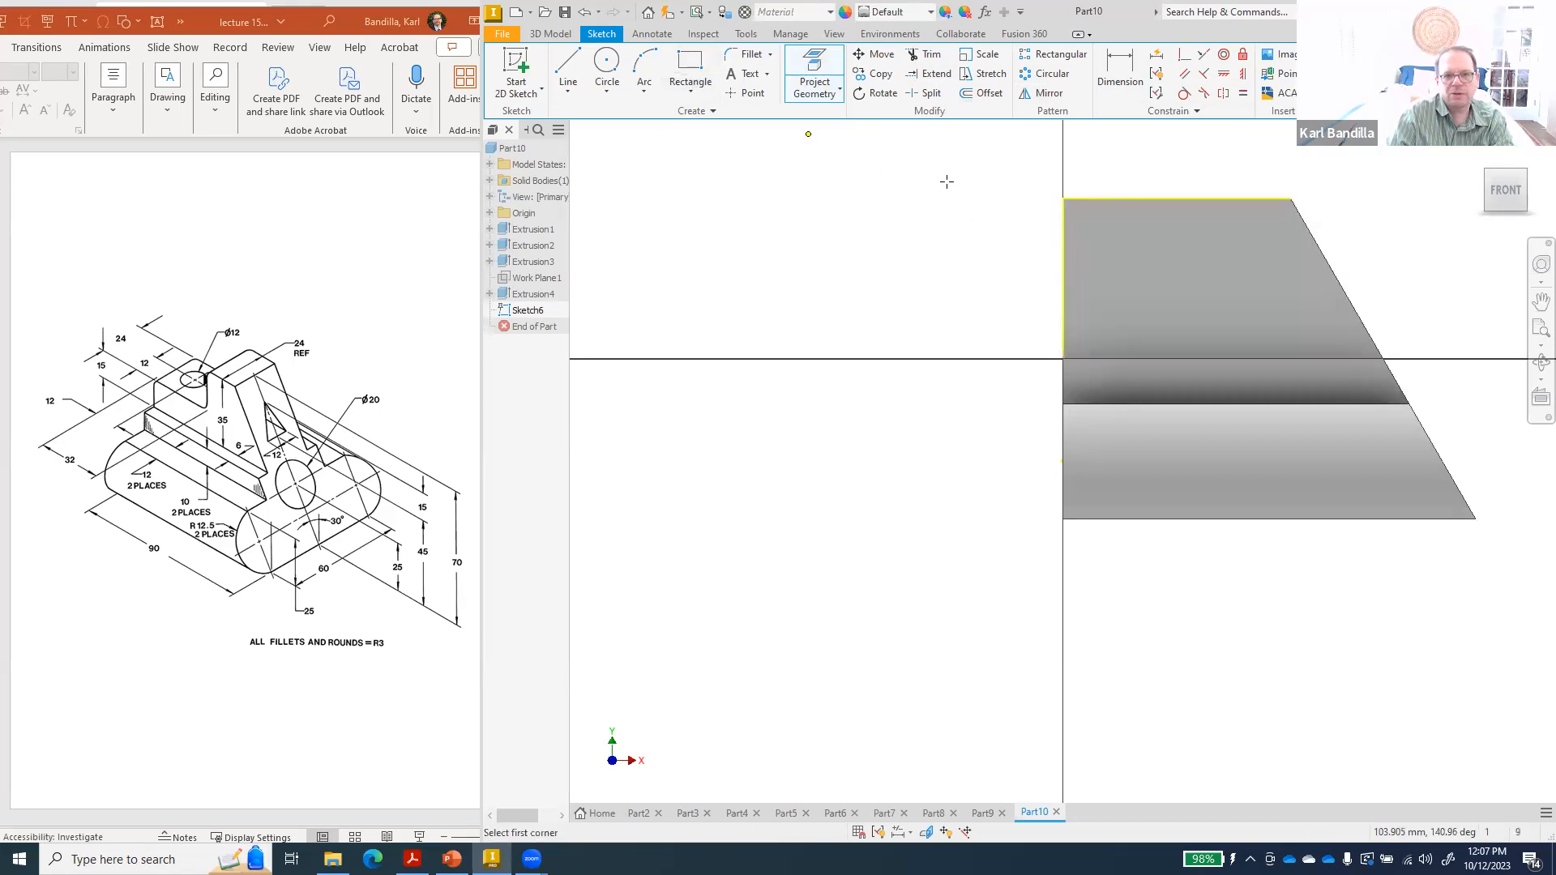
pyautogui.click(1066, 199)
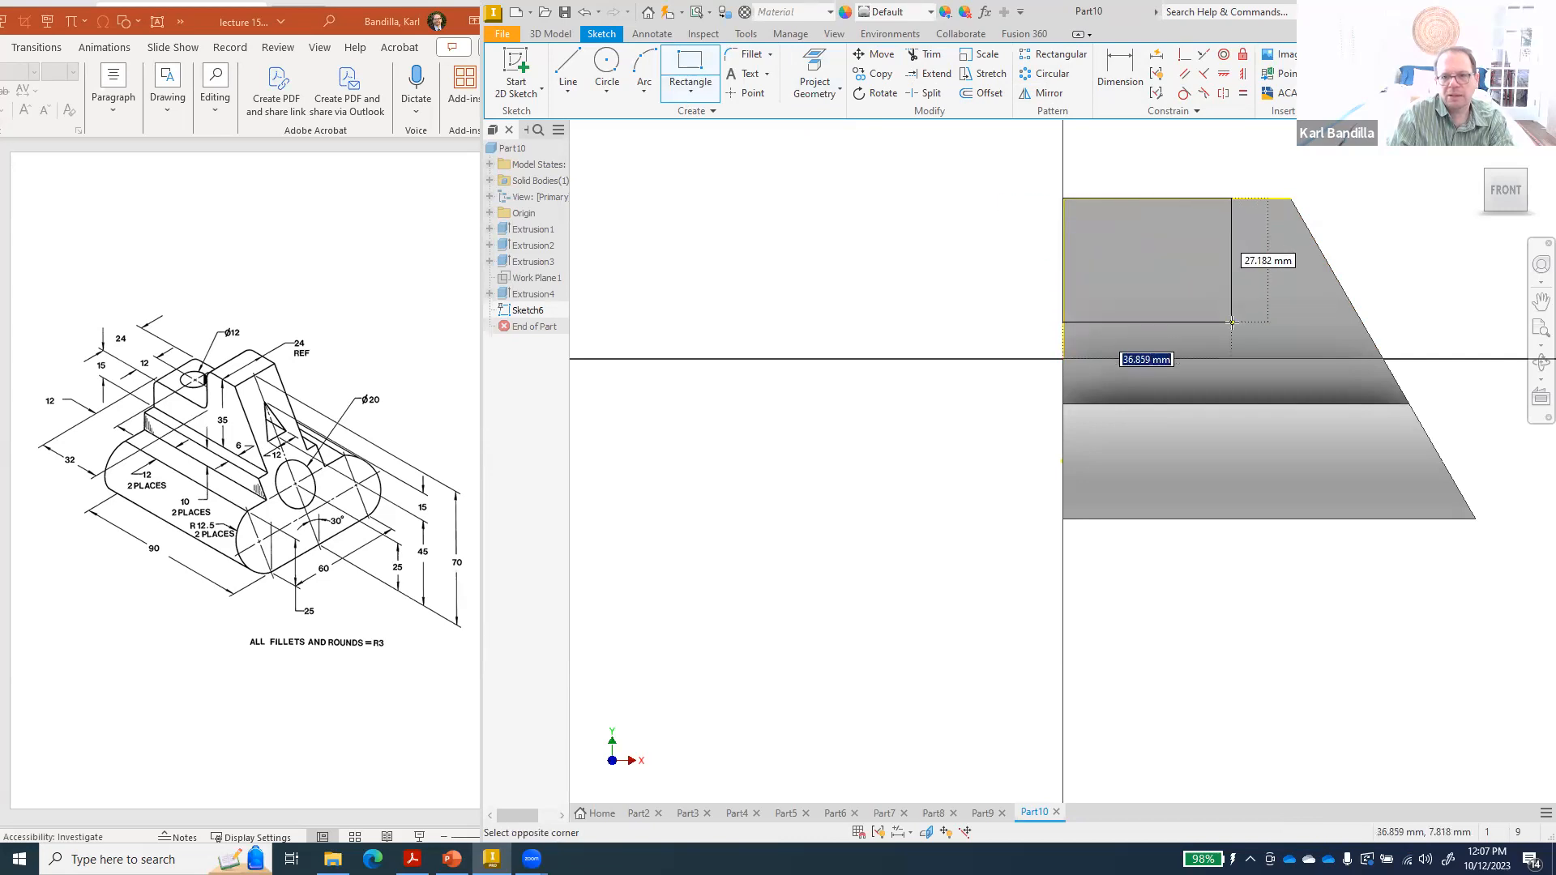
pyautogui.write('32')
pyautogui.press('Tab')
pyautogui.write('20')
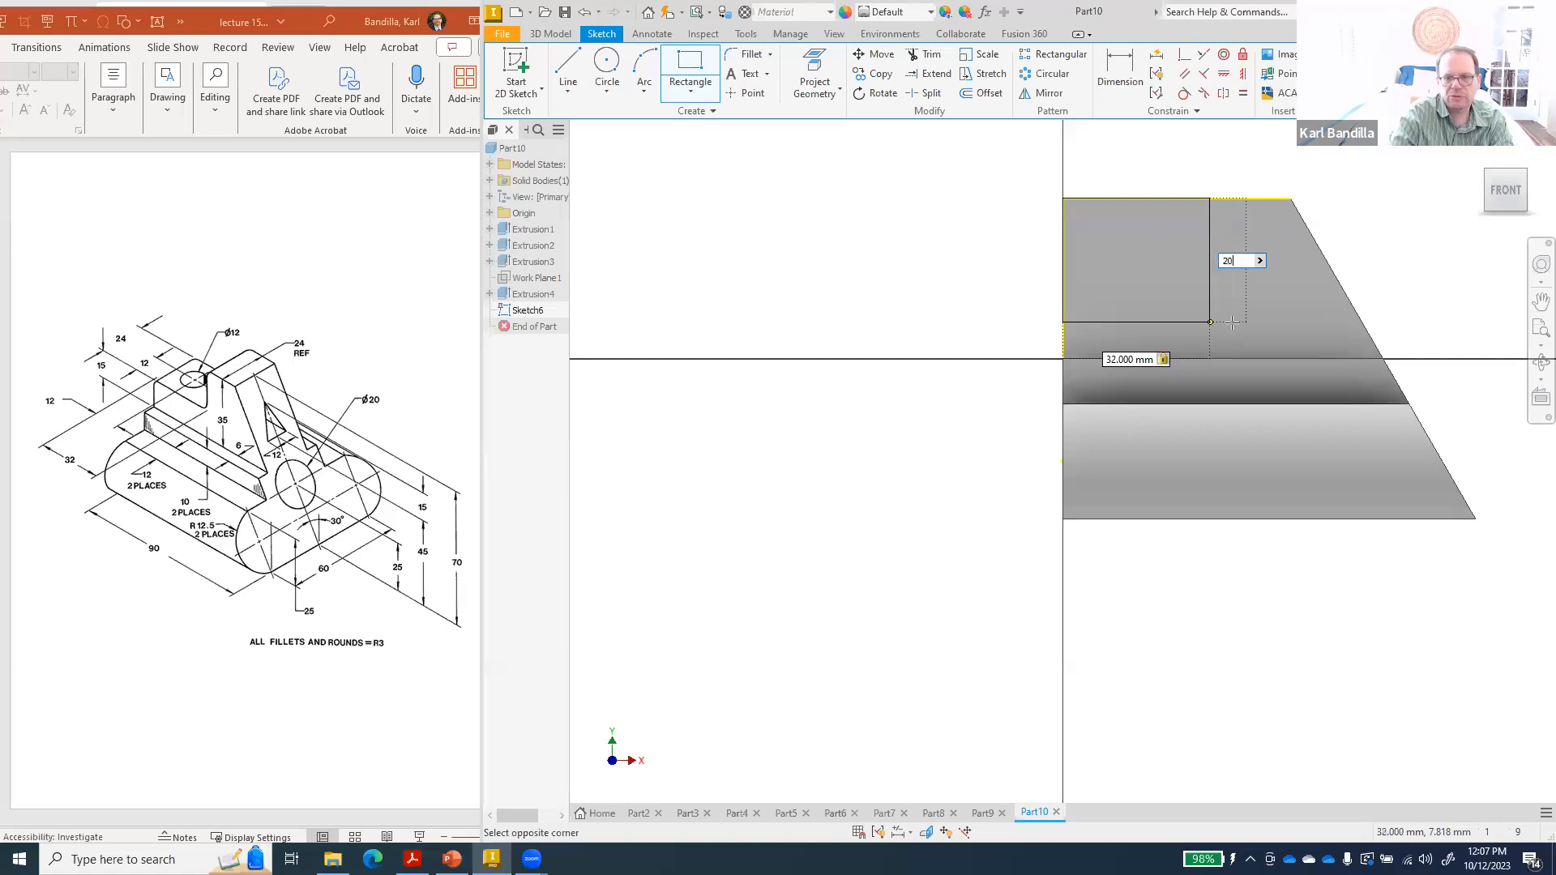
pyautogui.press('Return')
pyautogui.press('Escape')
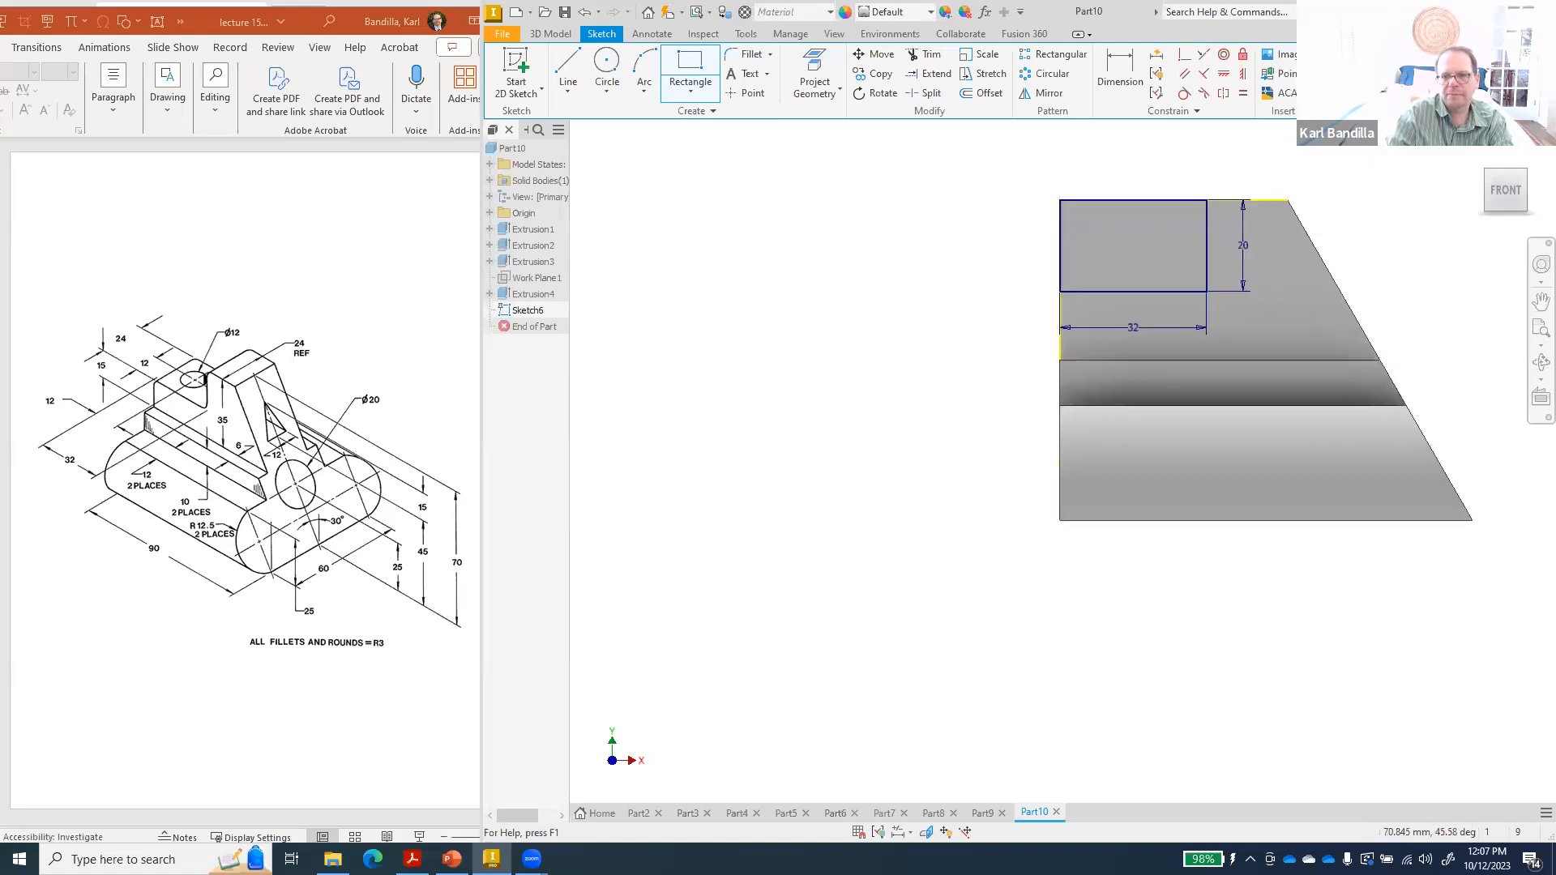
pyautogui.click(1402, 74)
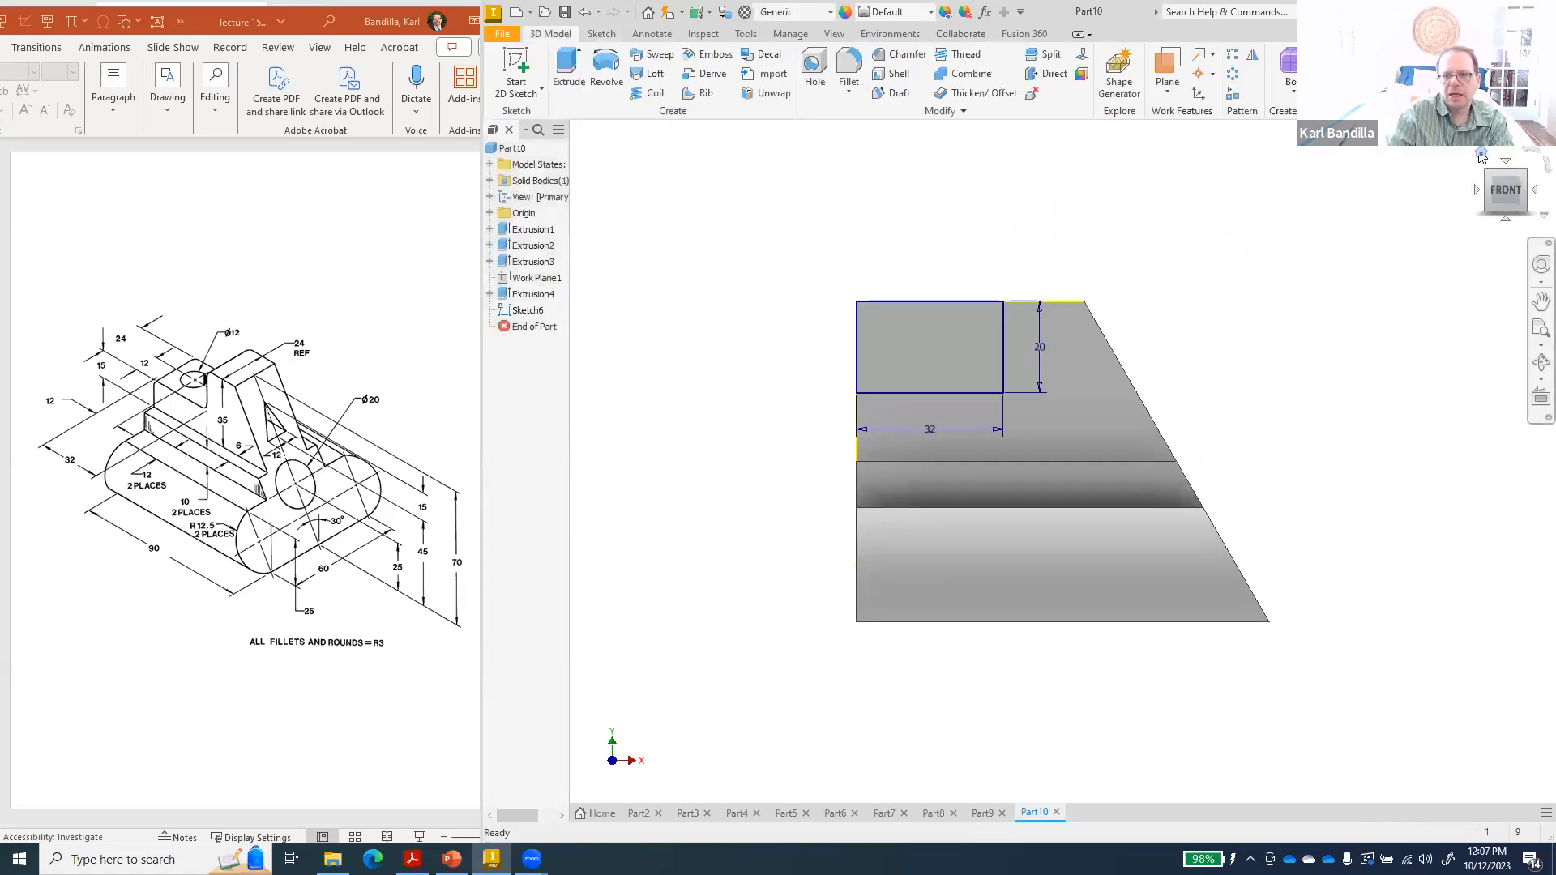
# - Cut the 32 by 20 mm rectangle 60 mm through the upright block to form the step
pyautogui.click(1482, 156)
pyautogui.press('e')
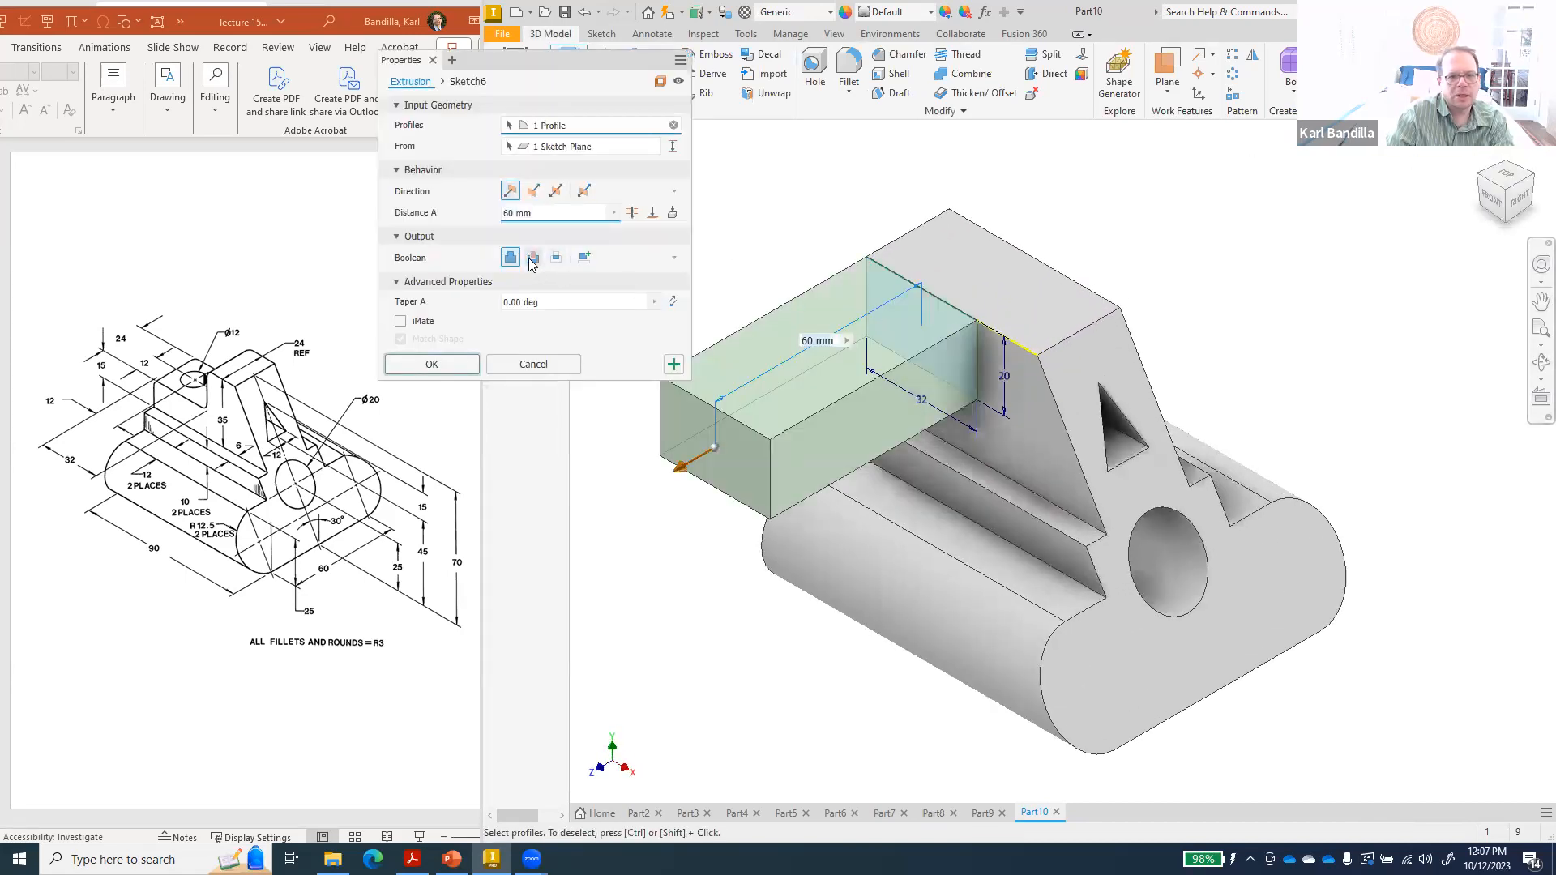
pyautogui.click(532, 257)
pyautogui.click(432, 365)
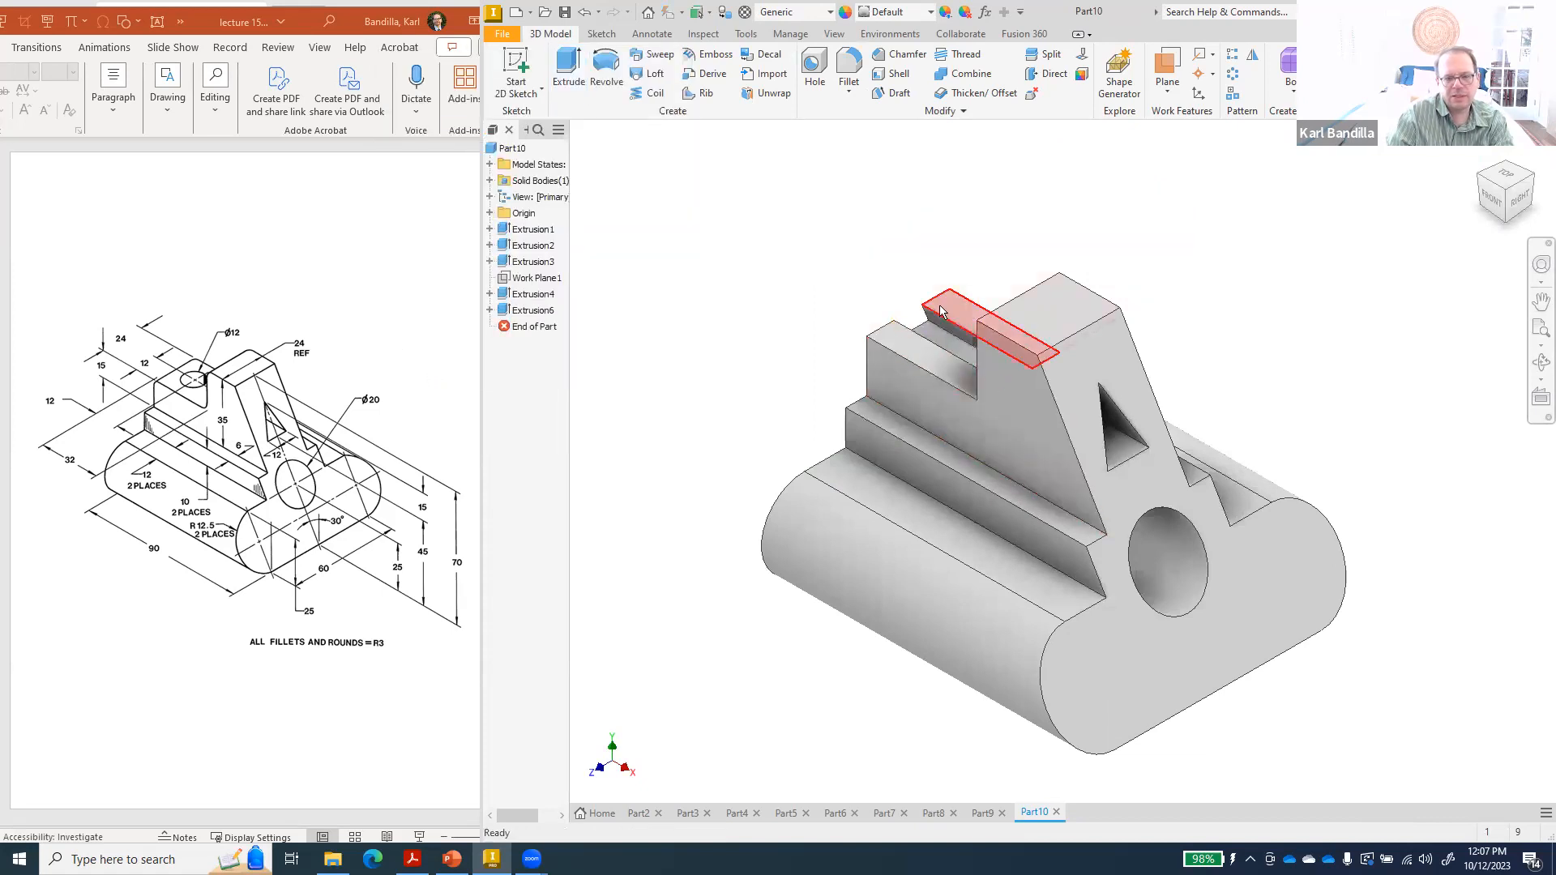
# - Start a sketch on the opposite side face of the stepped block and project the lower step's top edge and vertical end edge
pyautogui.click(1506, 189)
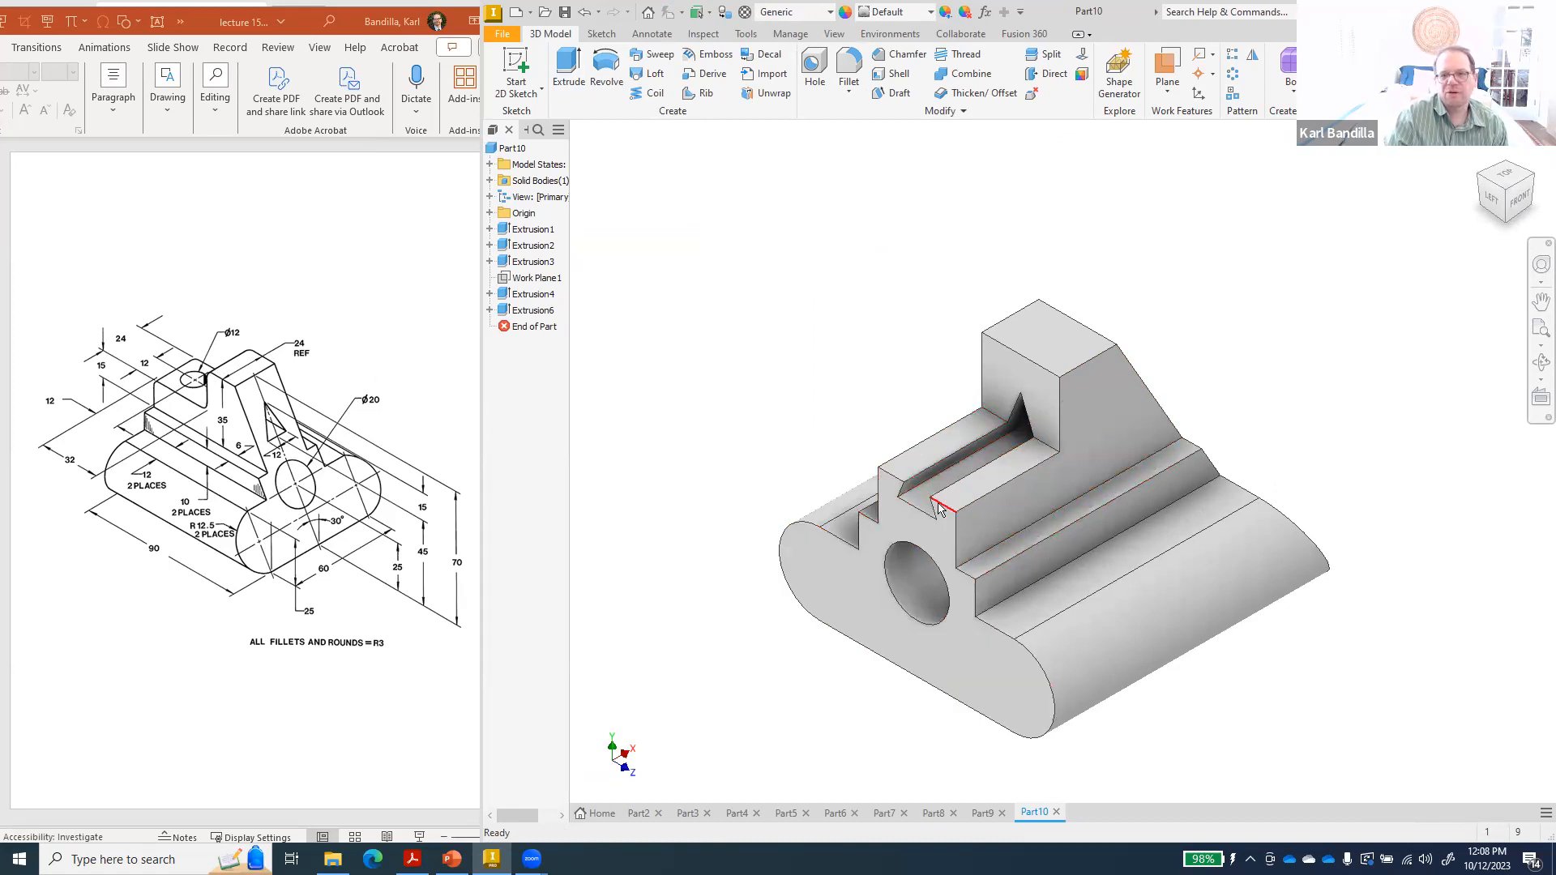
pyautogui.rightClick(1018, 508)
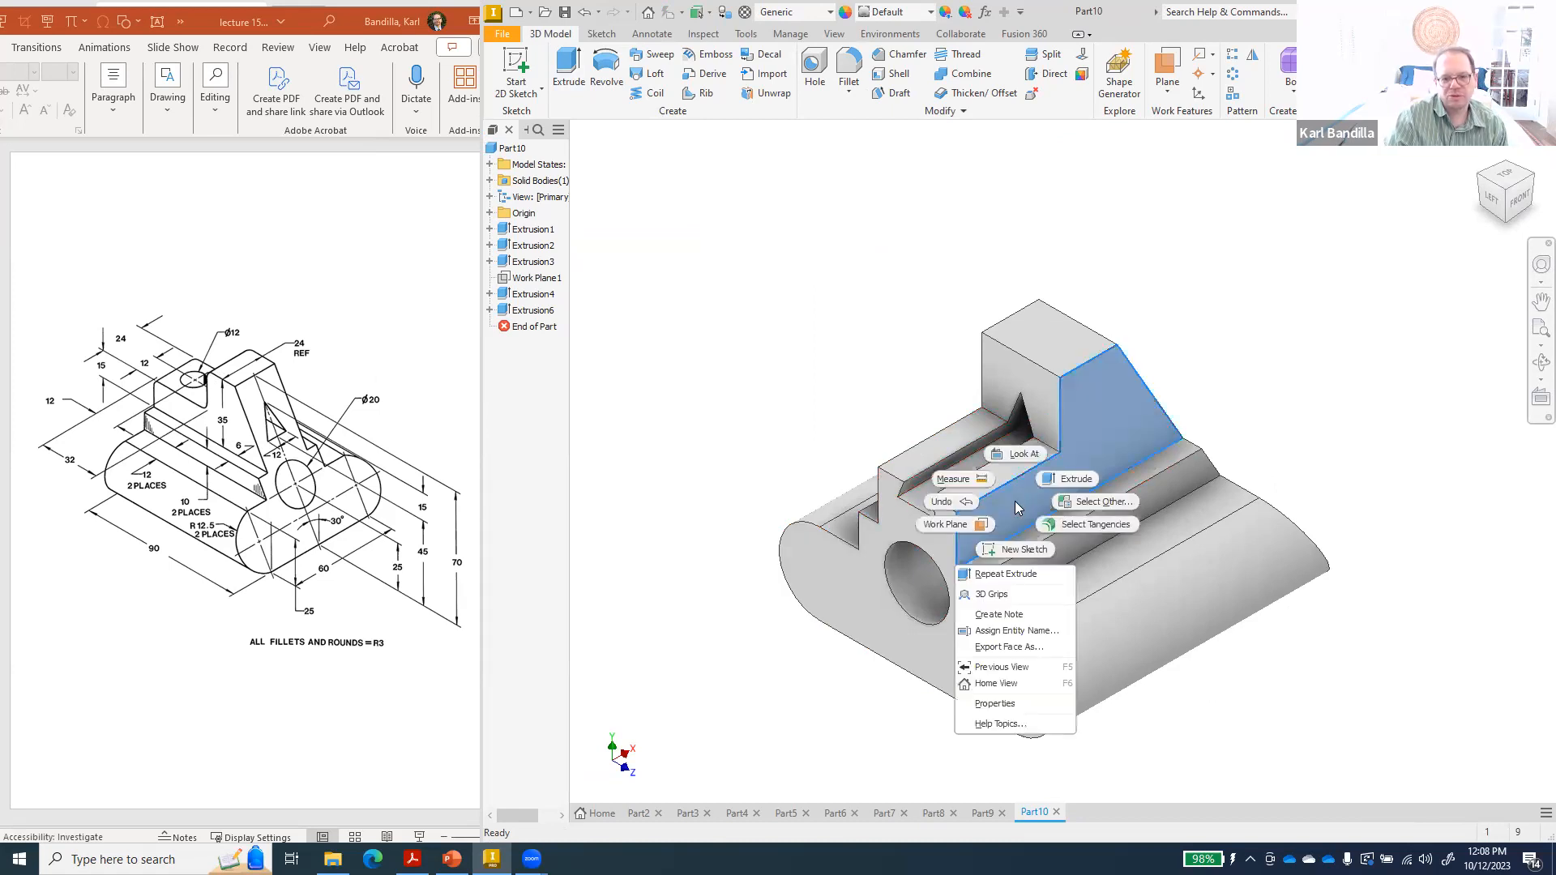
pyautogui.click(1022, 549)
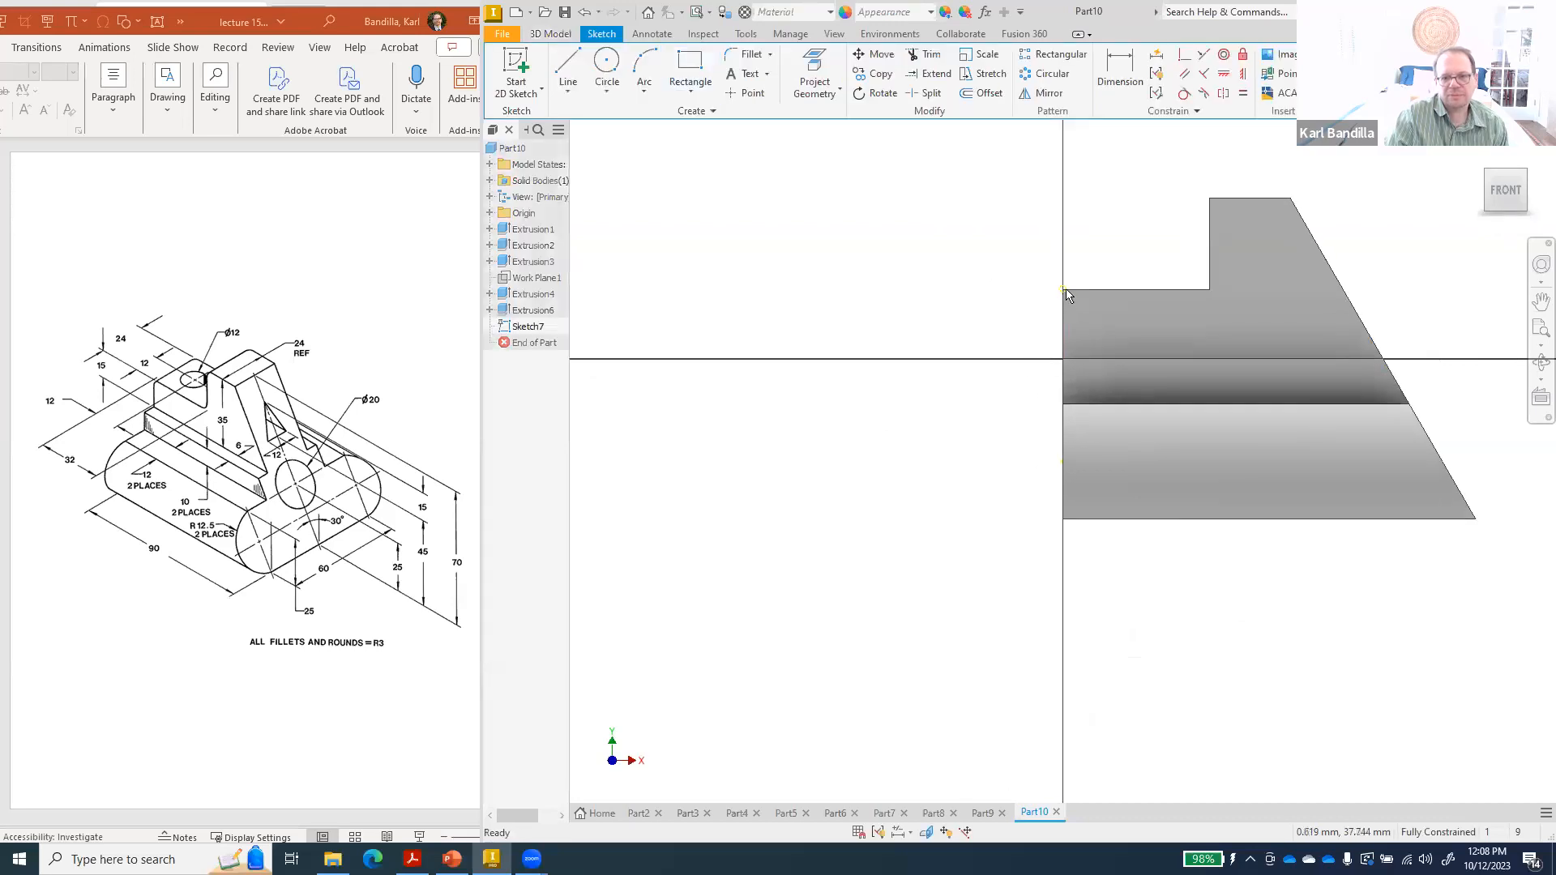
pyautogui.scroll(5, 1067, 292)
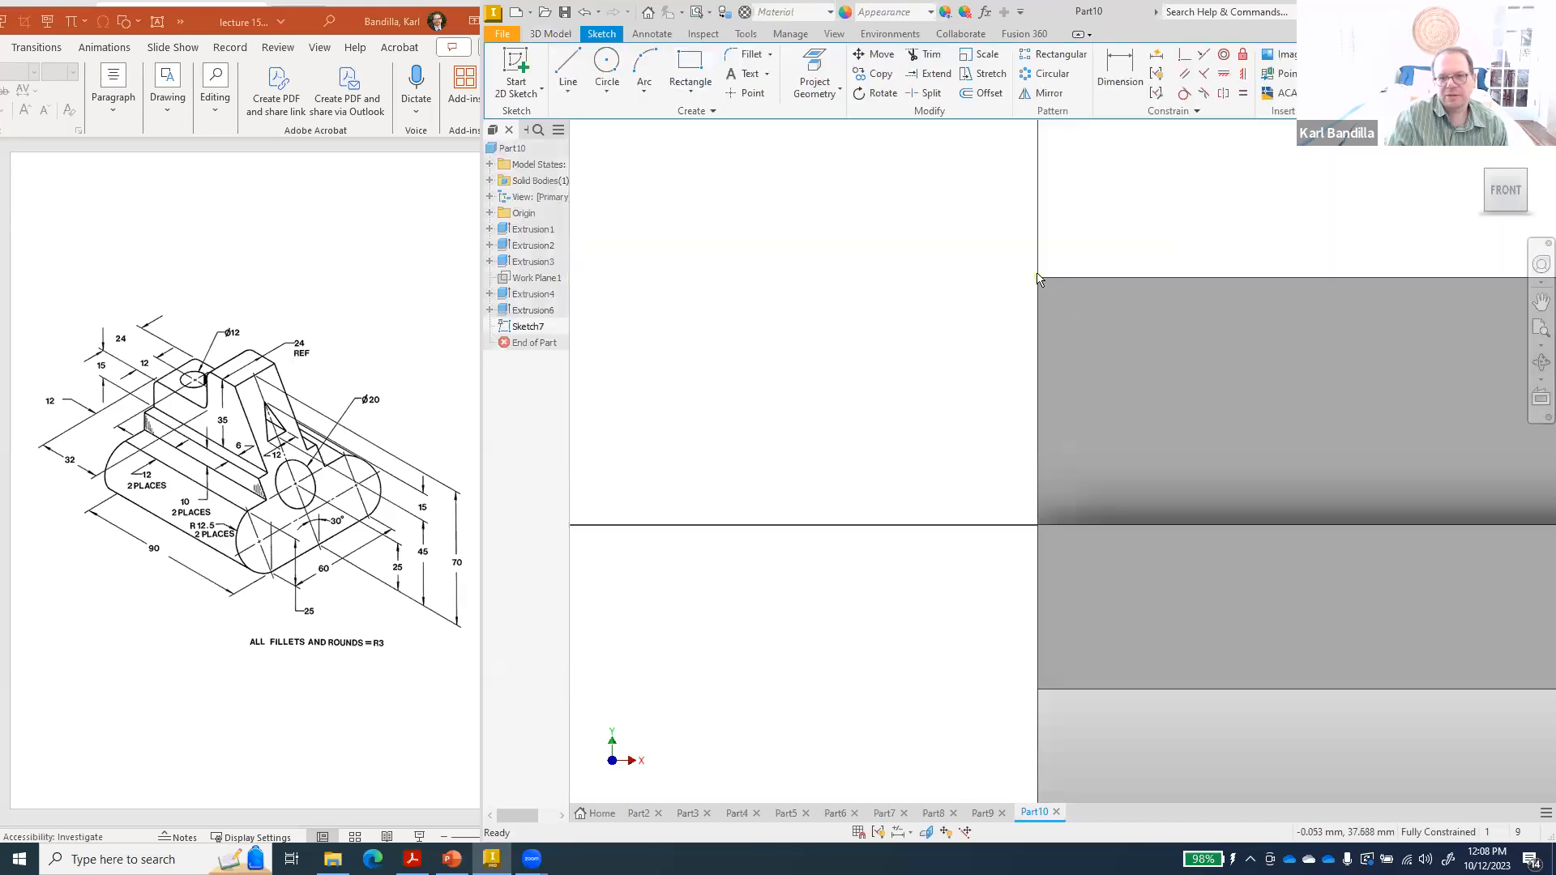
pyautogui.click(815, 71)
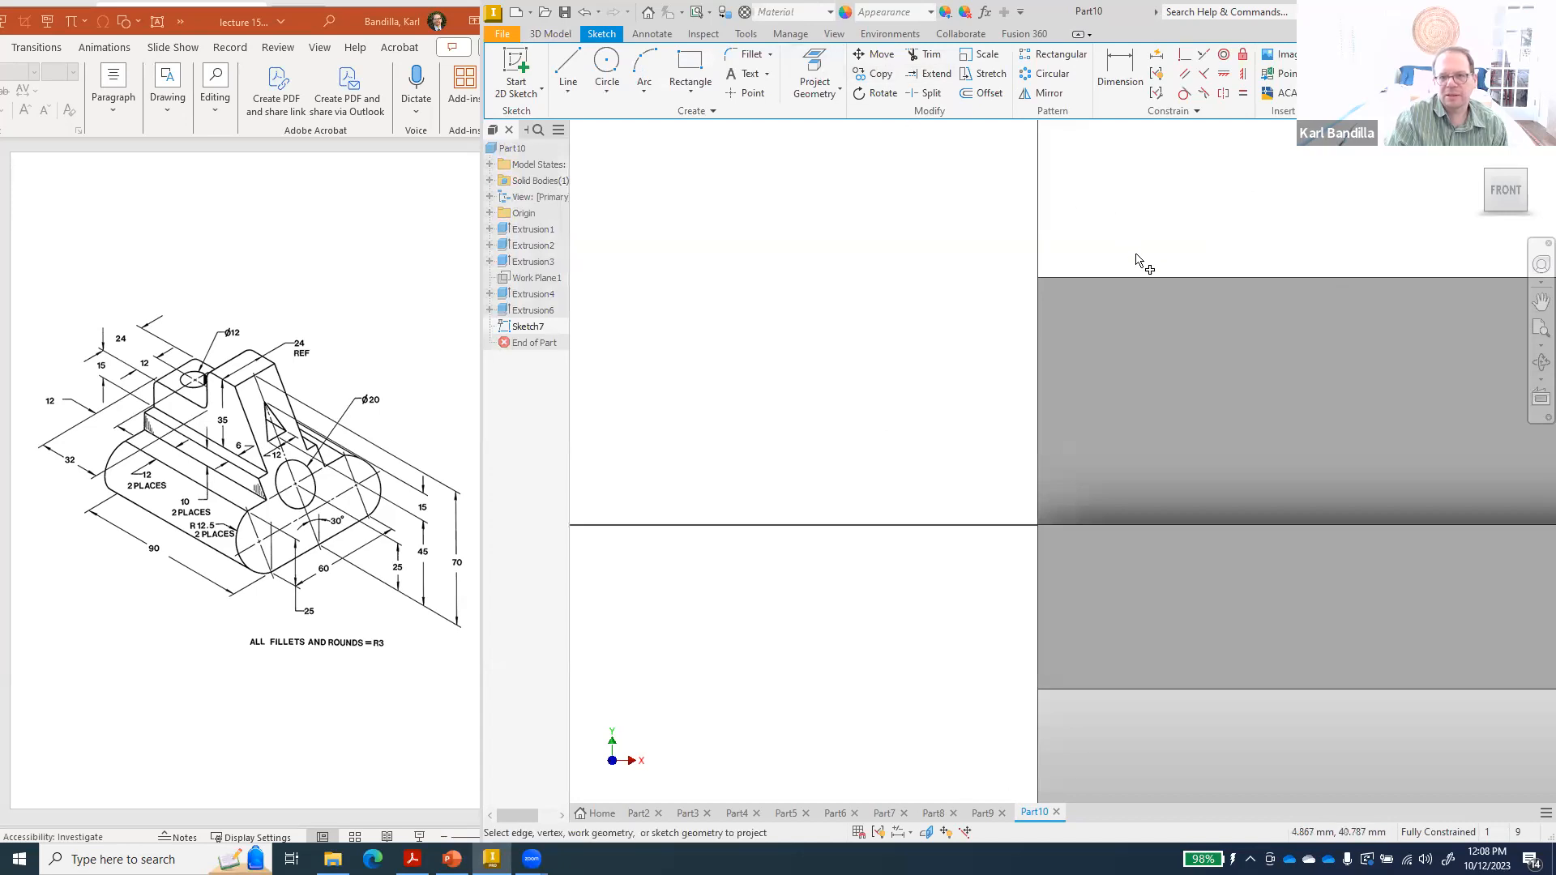
pyautogui.click(1108, 288)
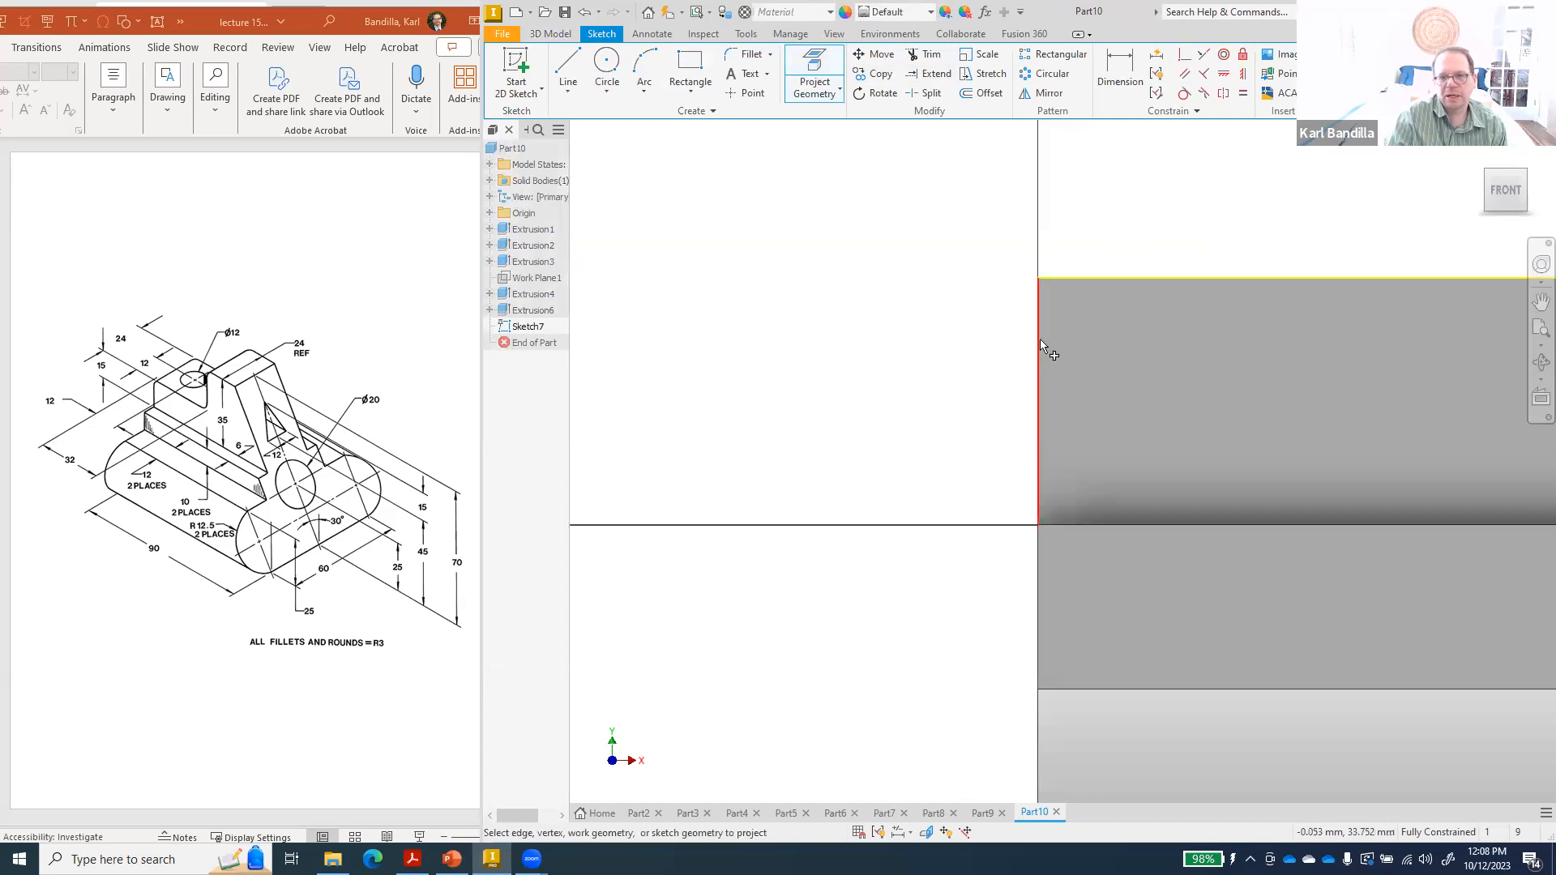
pyautogui.click(1039, 339)
# - Draw a rectangle about 32 mm long and 7.5 mm high from the corner of the projected edges, then finish the sketch
pyautogui.click(690, 65)
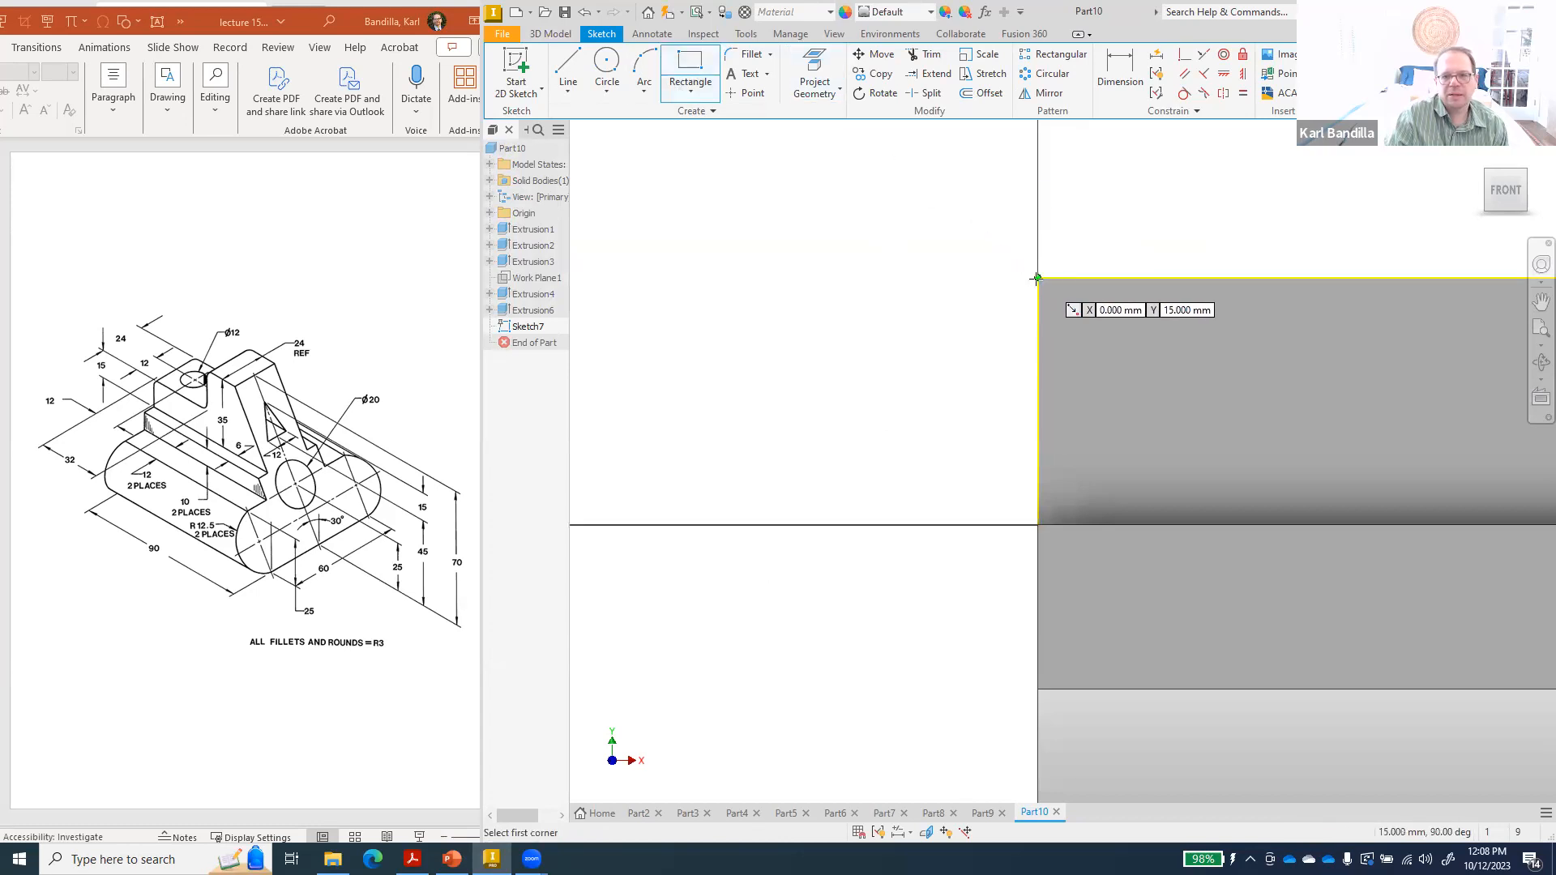
pyautogui.click(1040, 368)
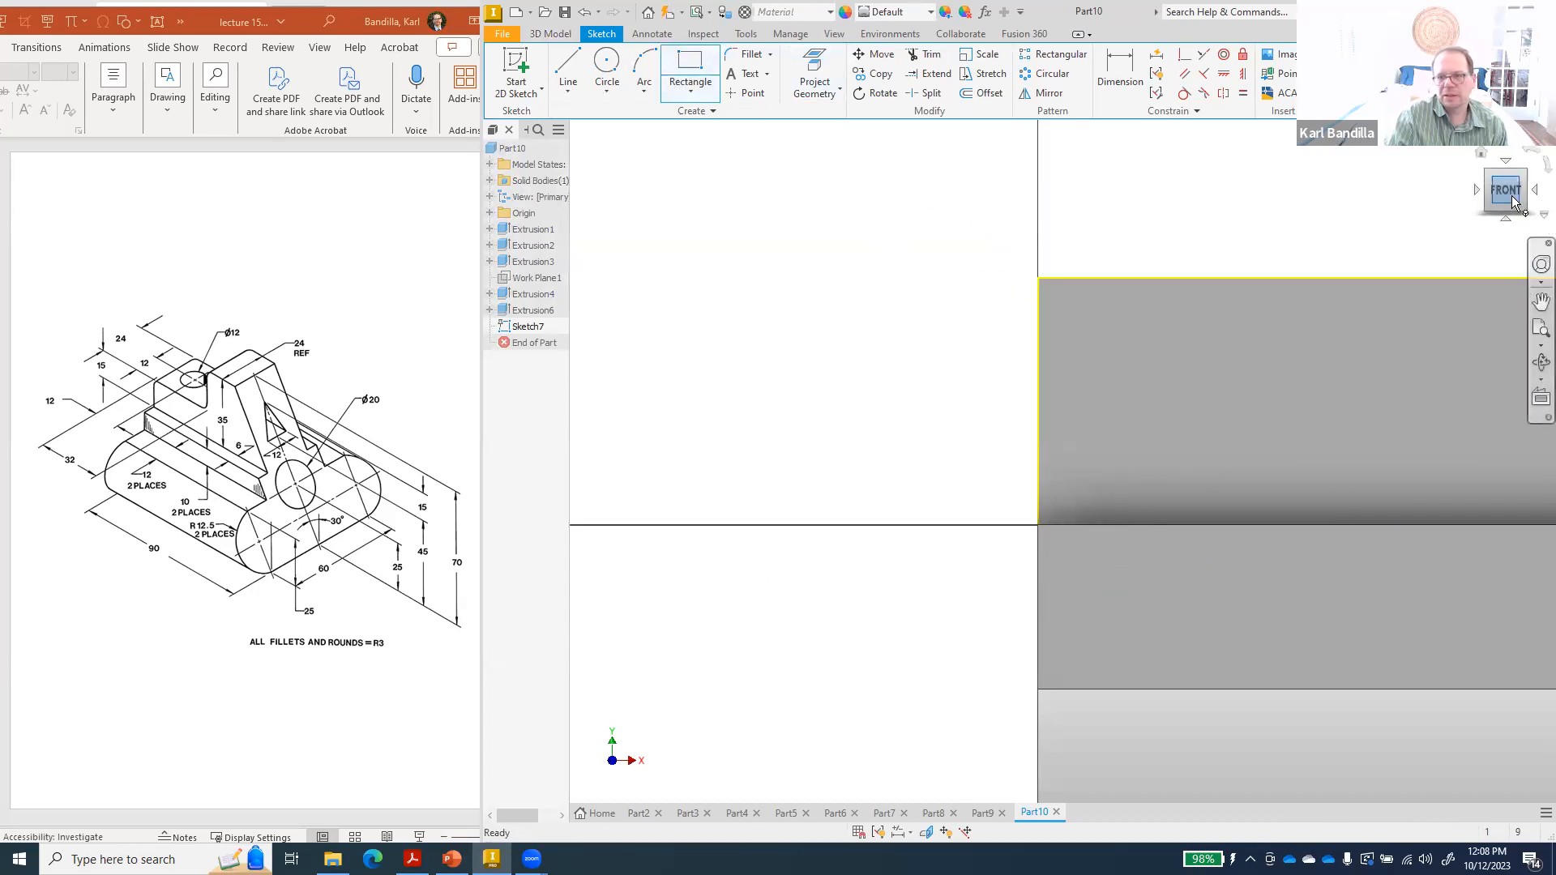
pyautogui.scroll(-5, 1105, 384)
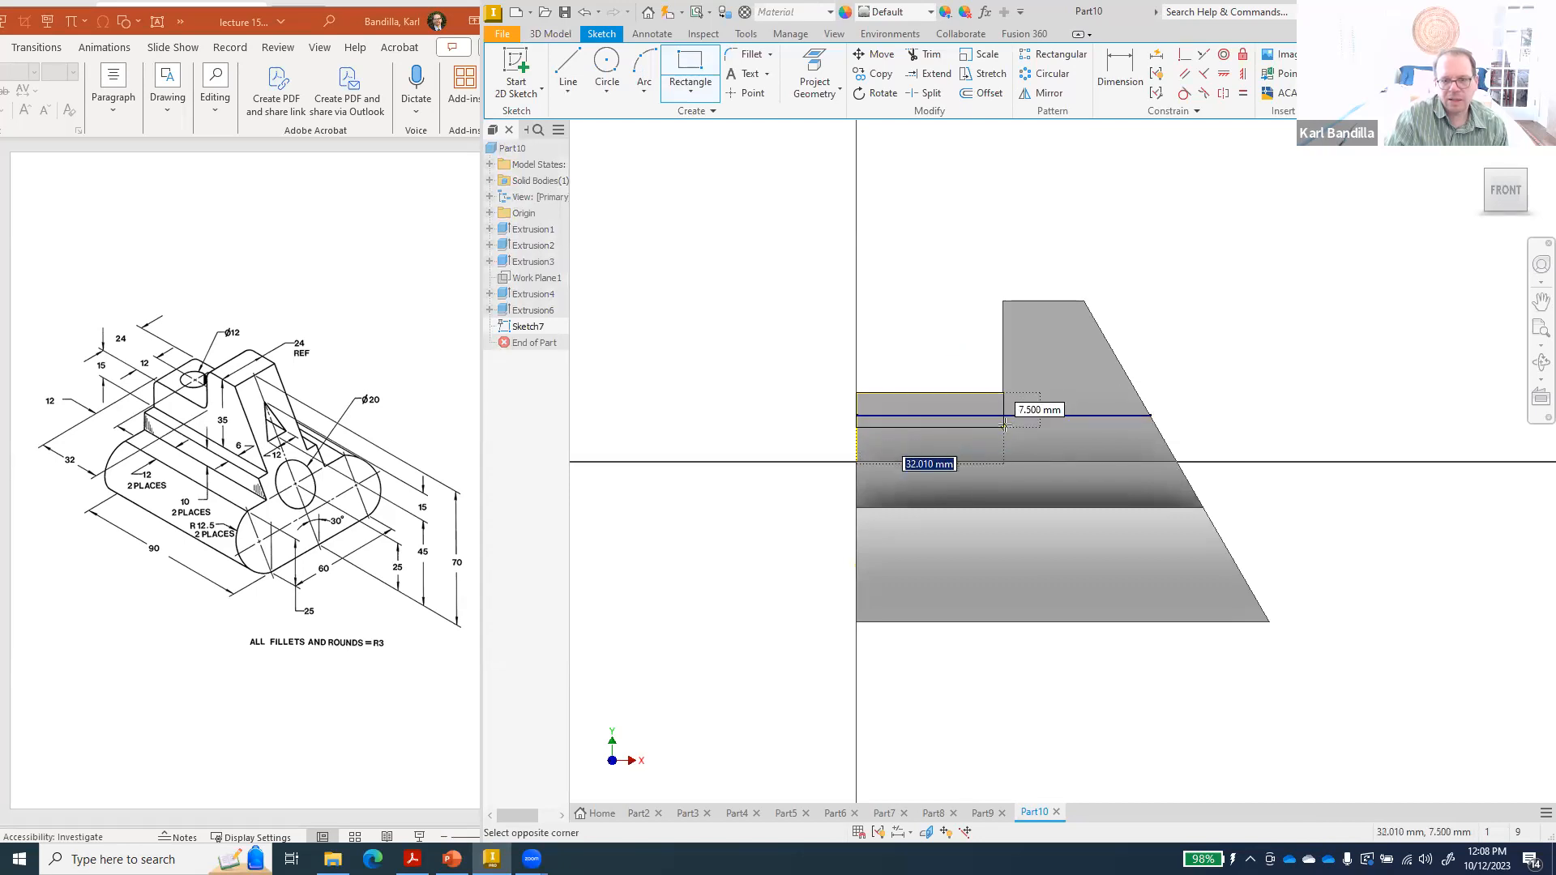
pyautogui.click(1004, 427)
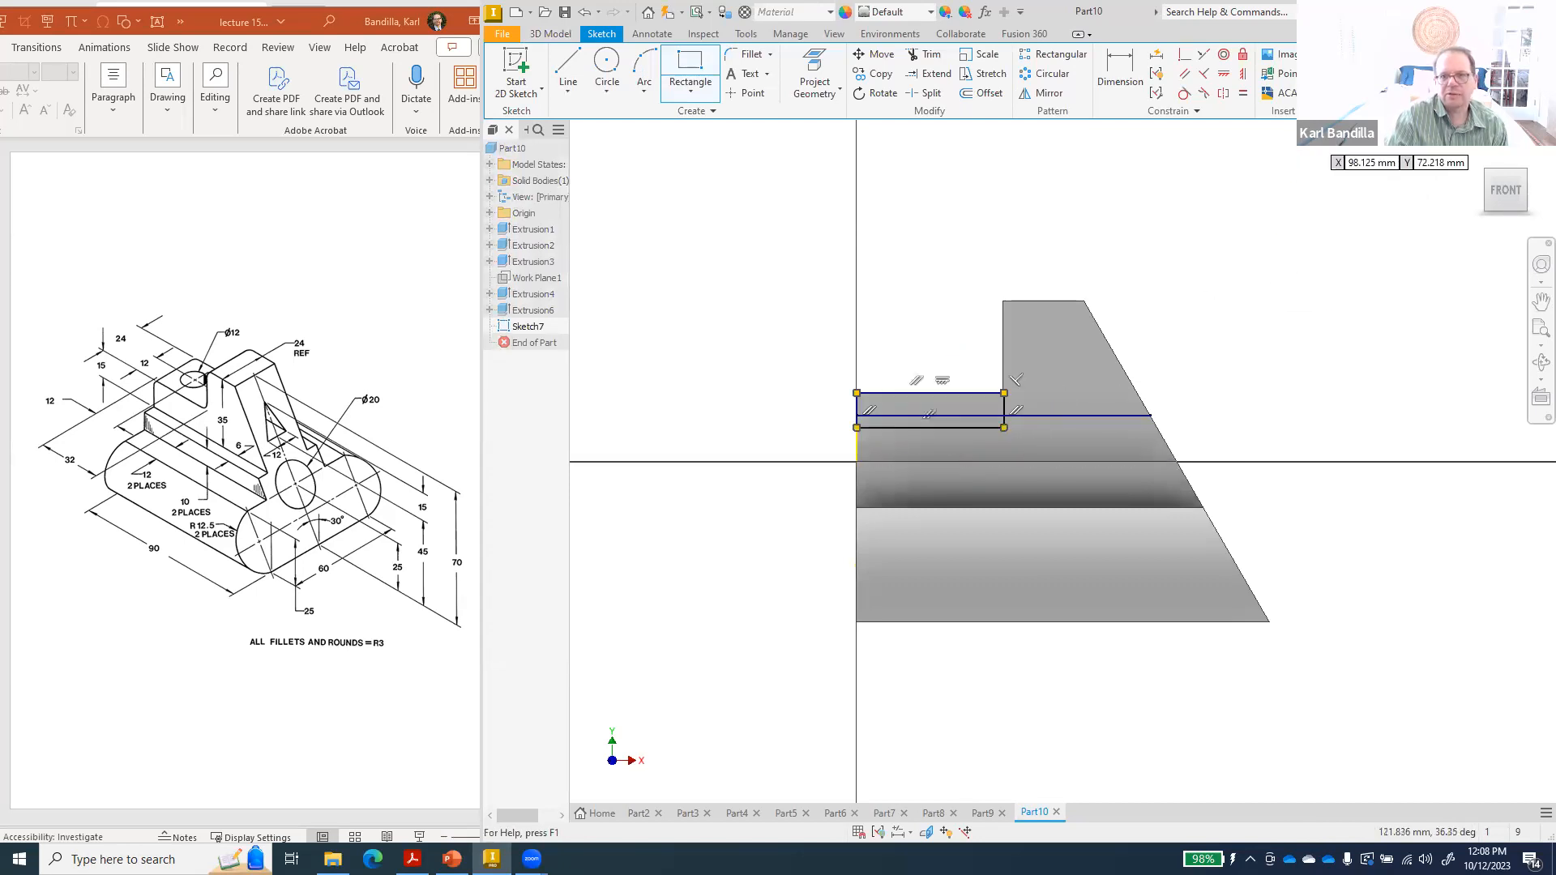
pyautogui.click(1393, 73)
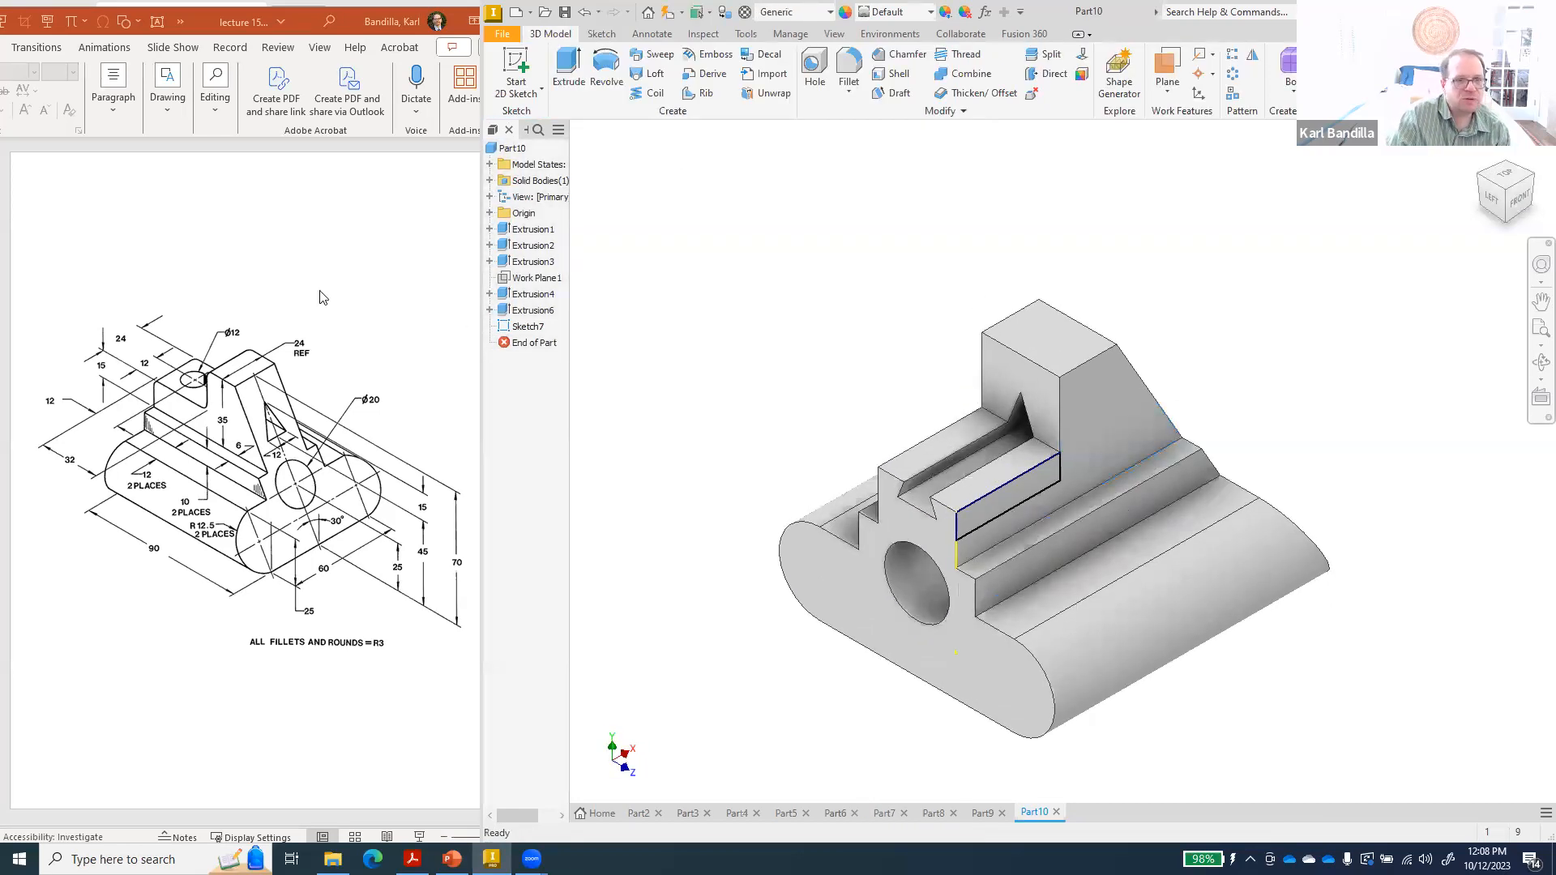
# - Cut the rectangle 24 mm into the block in the flipped direction to lower the step's top
pyautogui.click(569, 69)
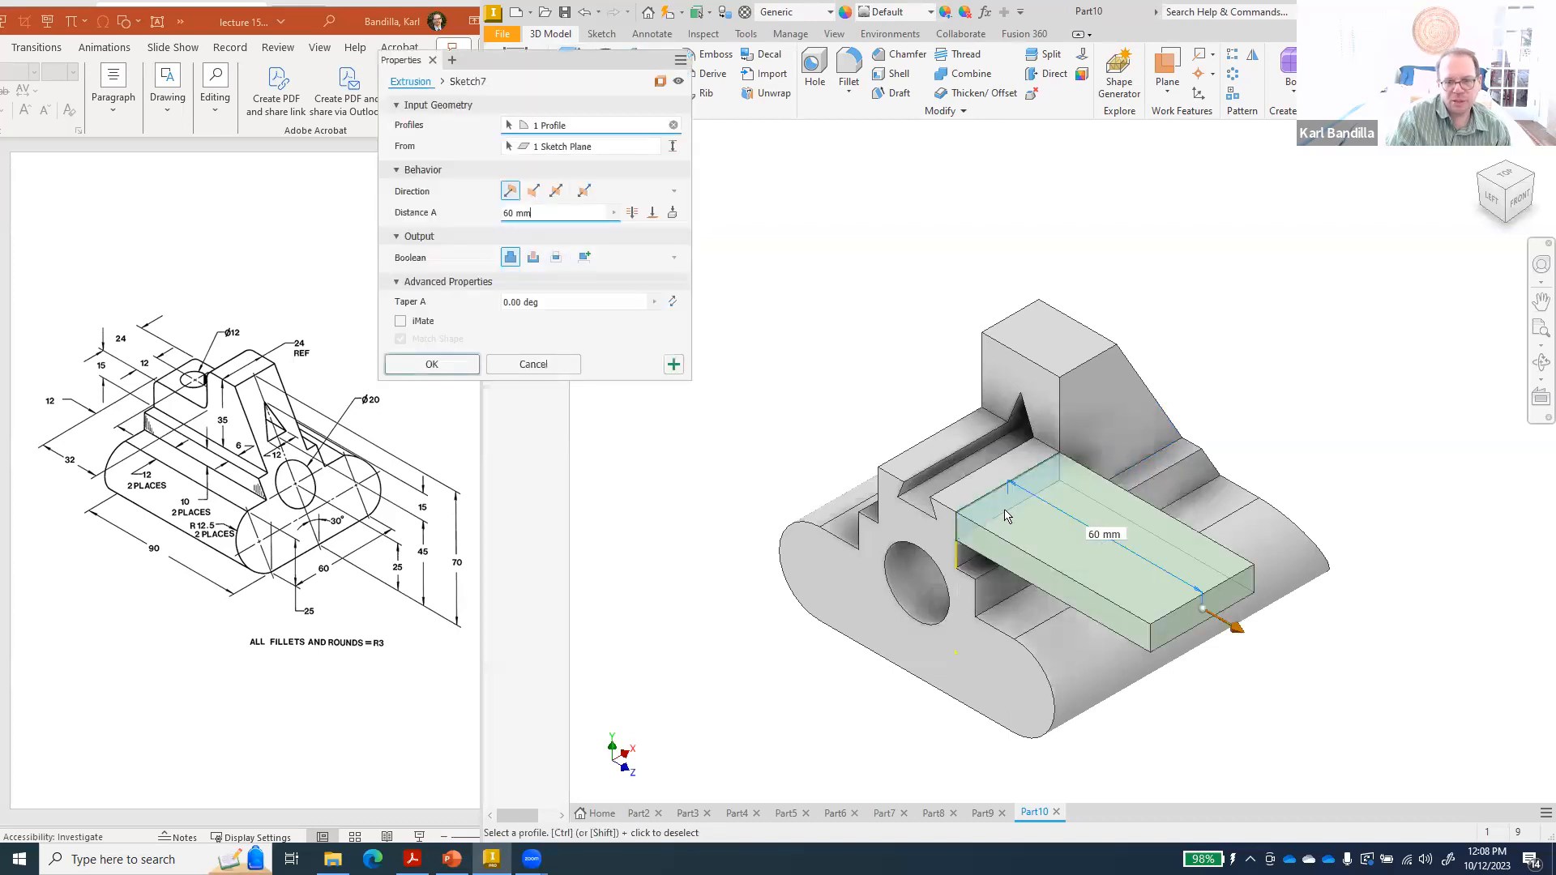
pyautogui.moveTo(546, 218); pyautogui.dragTo(490, 211)
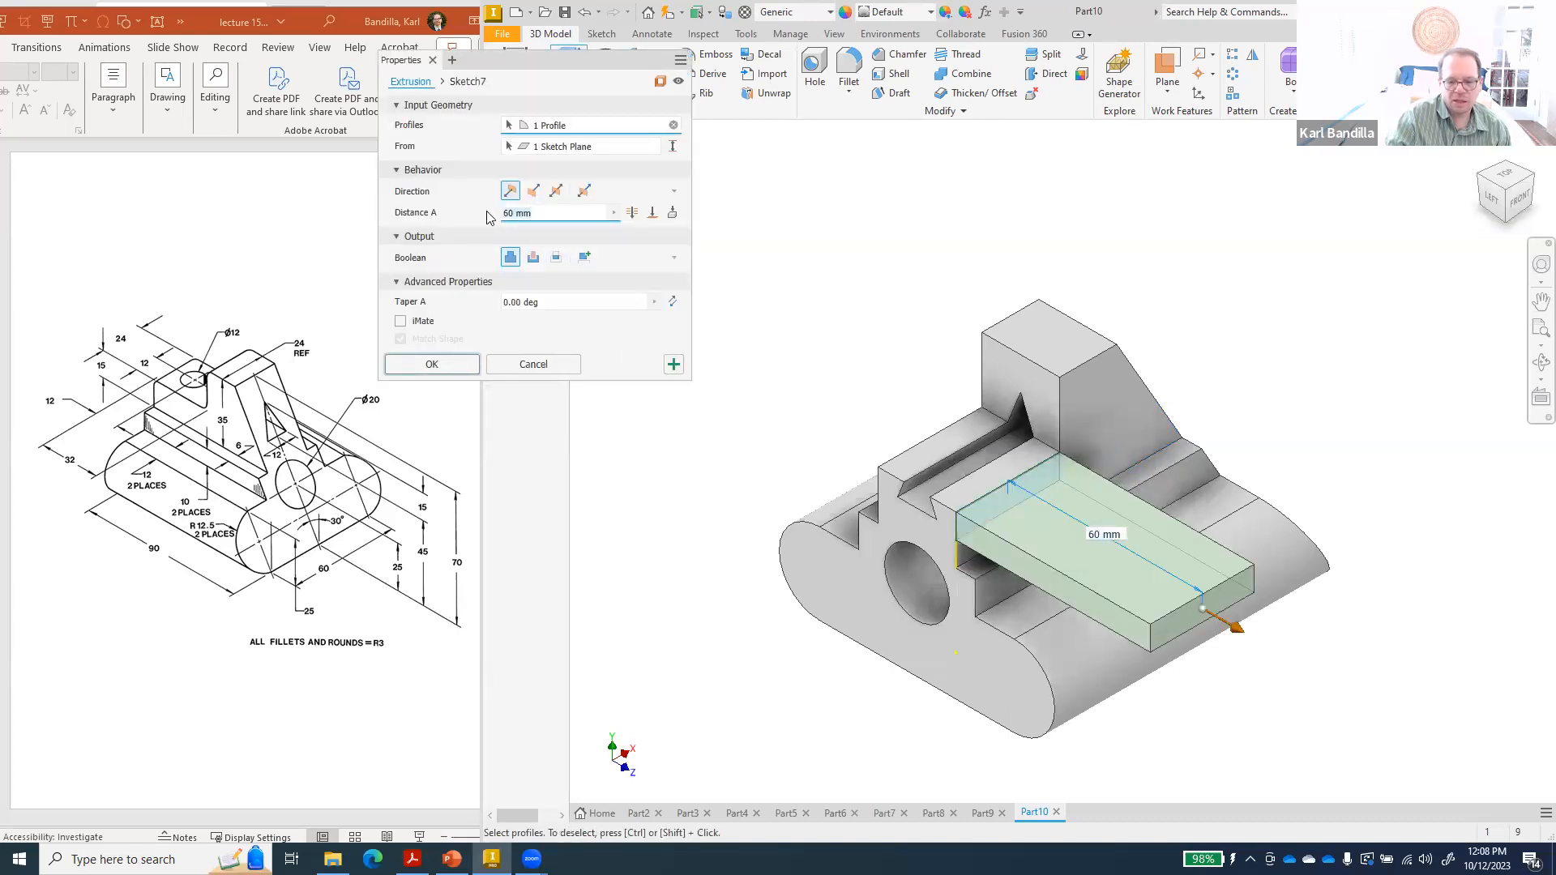
pyautogui.write('24')
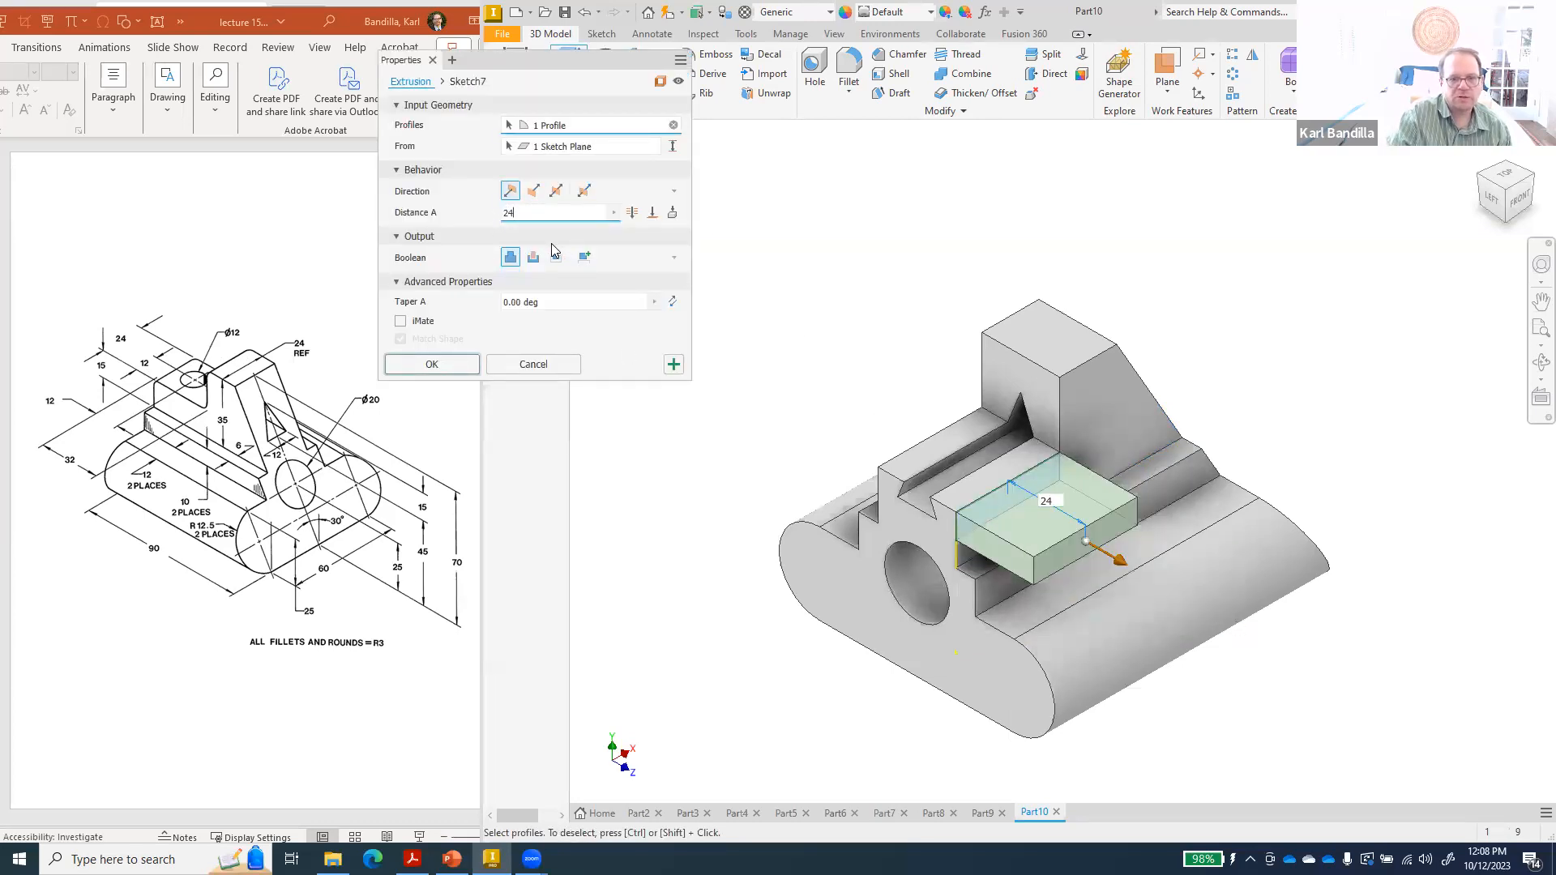
pyautogui.click(533, 191)
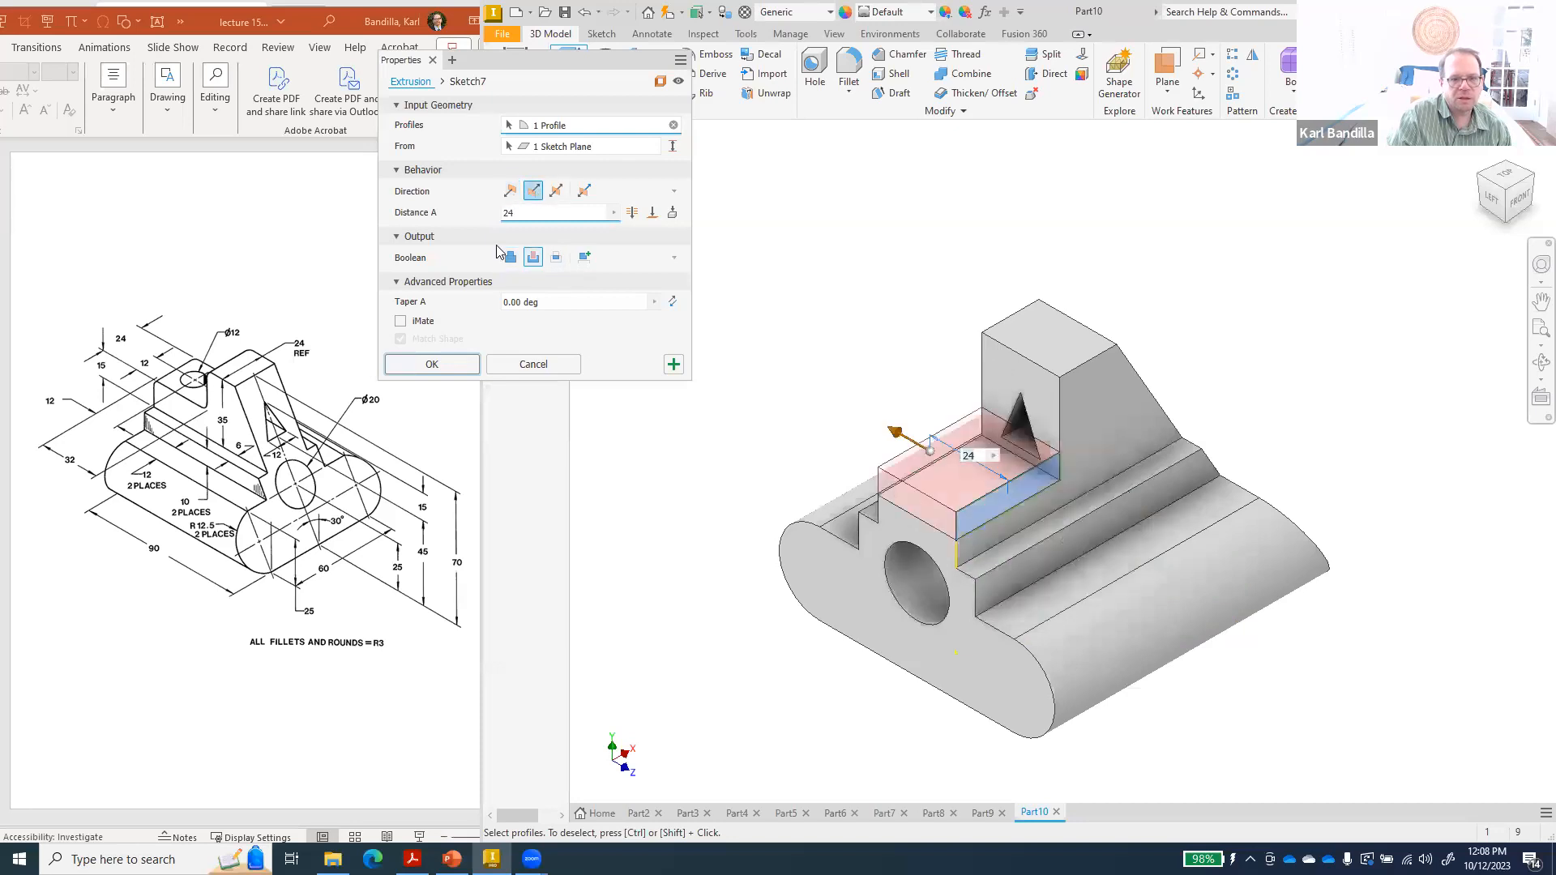
pyautogui.click(432, 364)
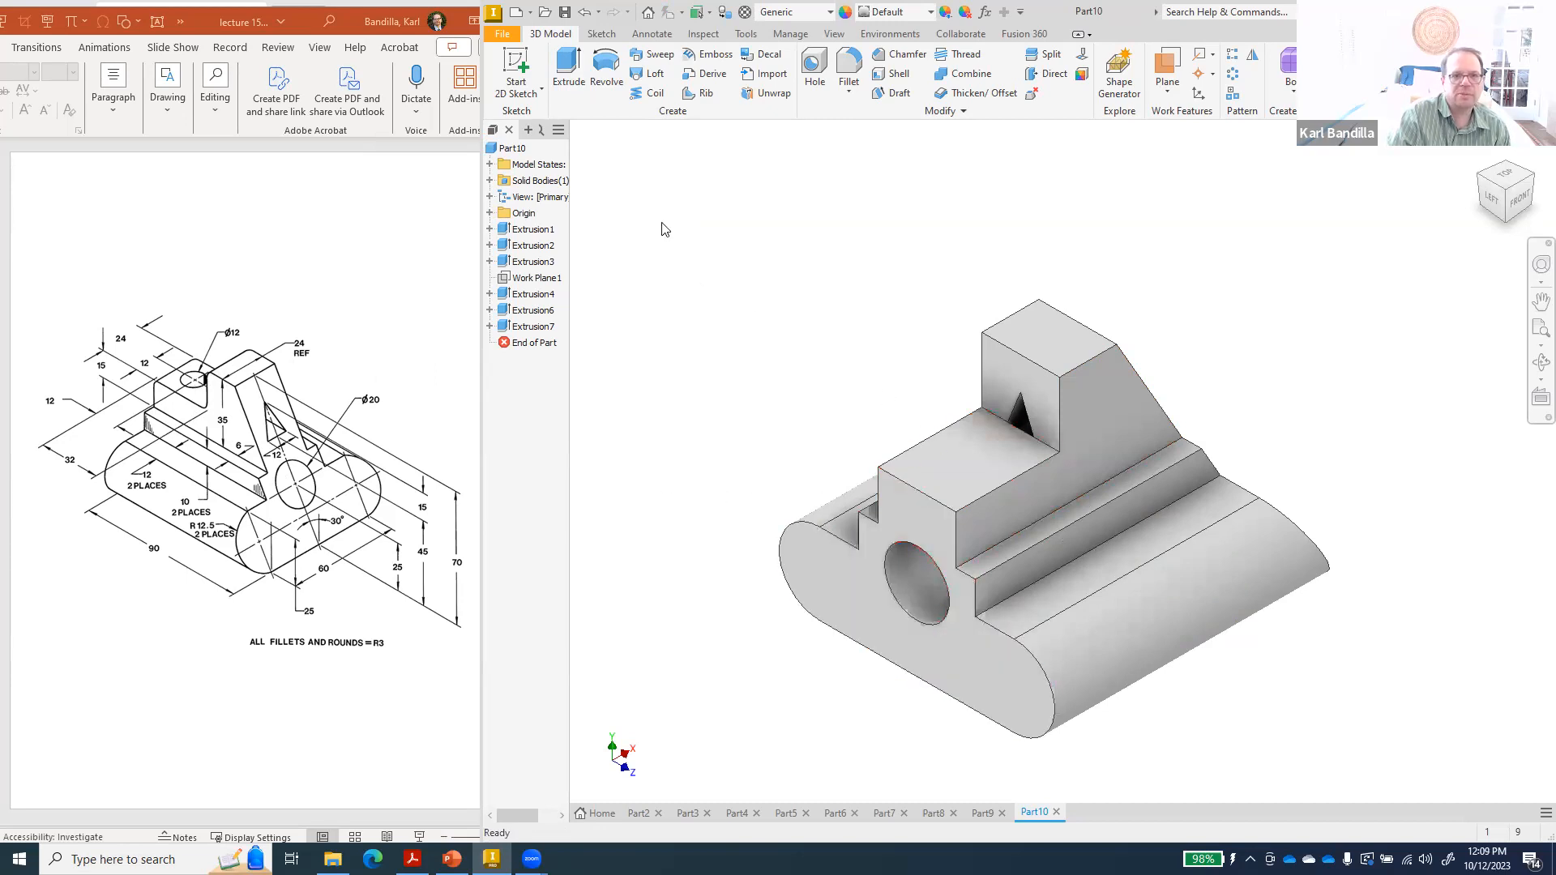
# - Start a sketch on the lowered step's top face and draw a 12 mm diameter circle centred across its width
pyautogui.rightClick(966, 455)
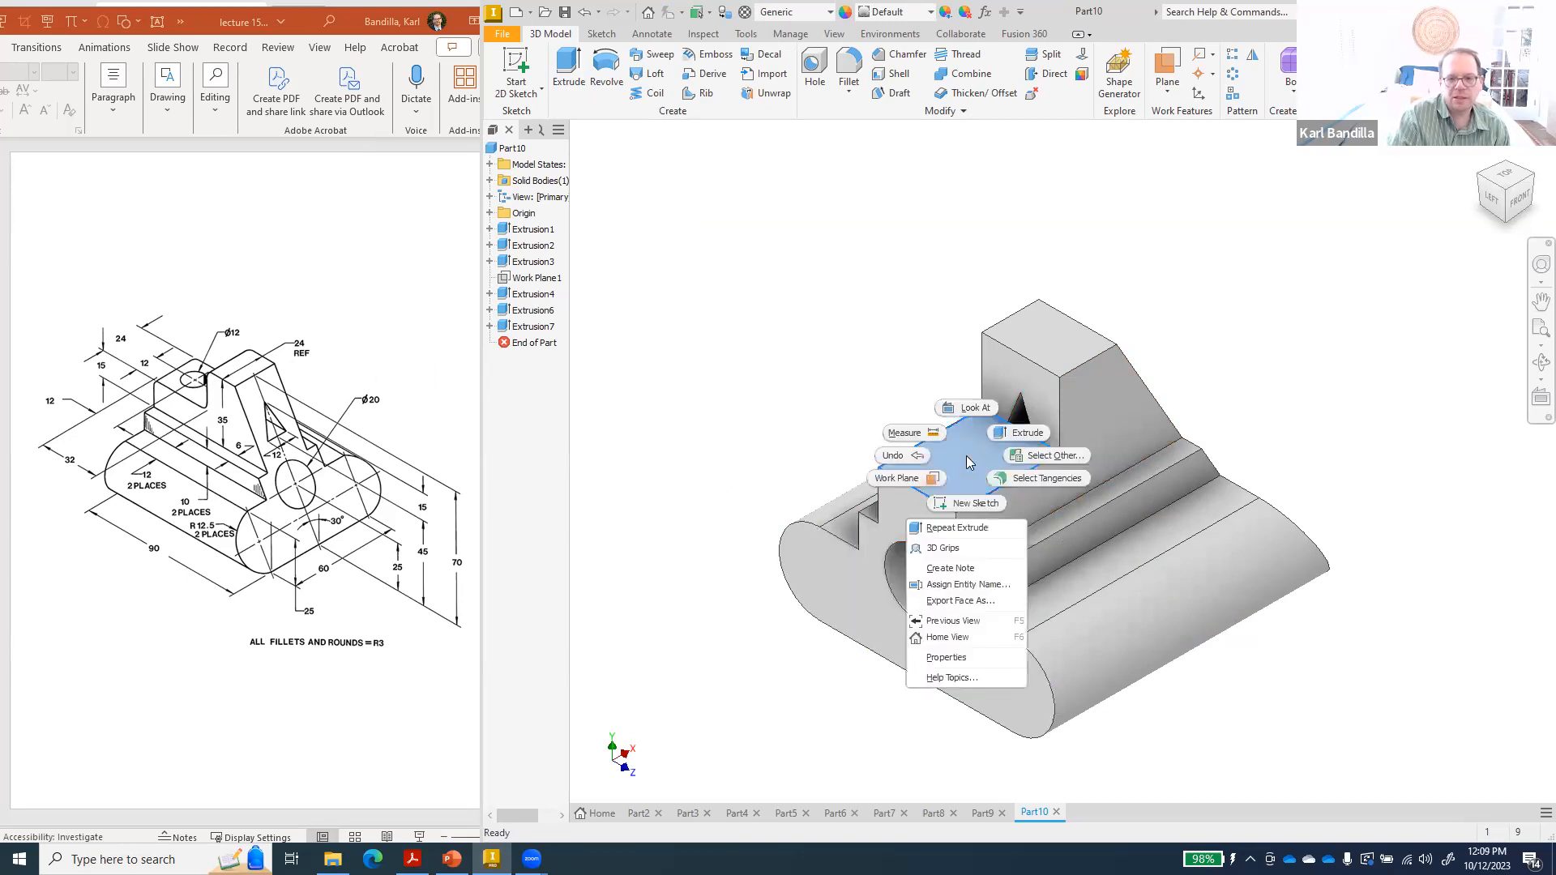
pyautogui.click(971, 504)
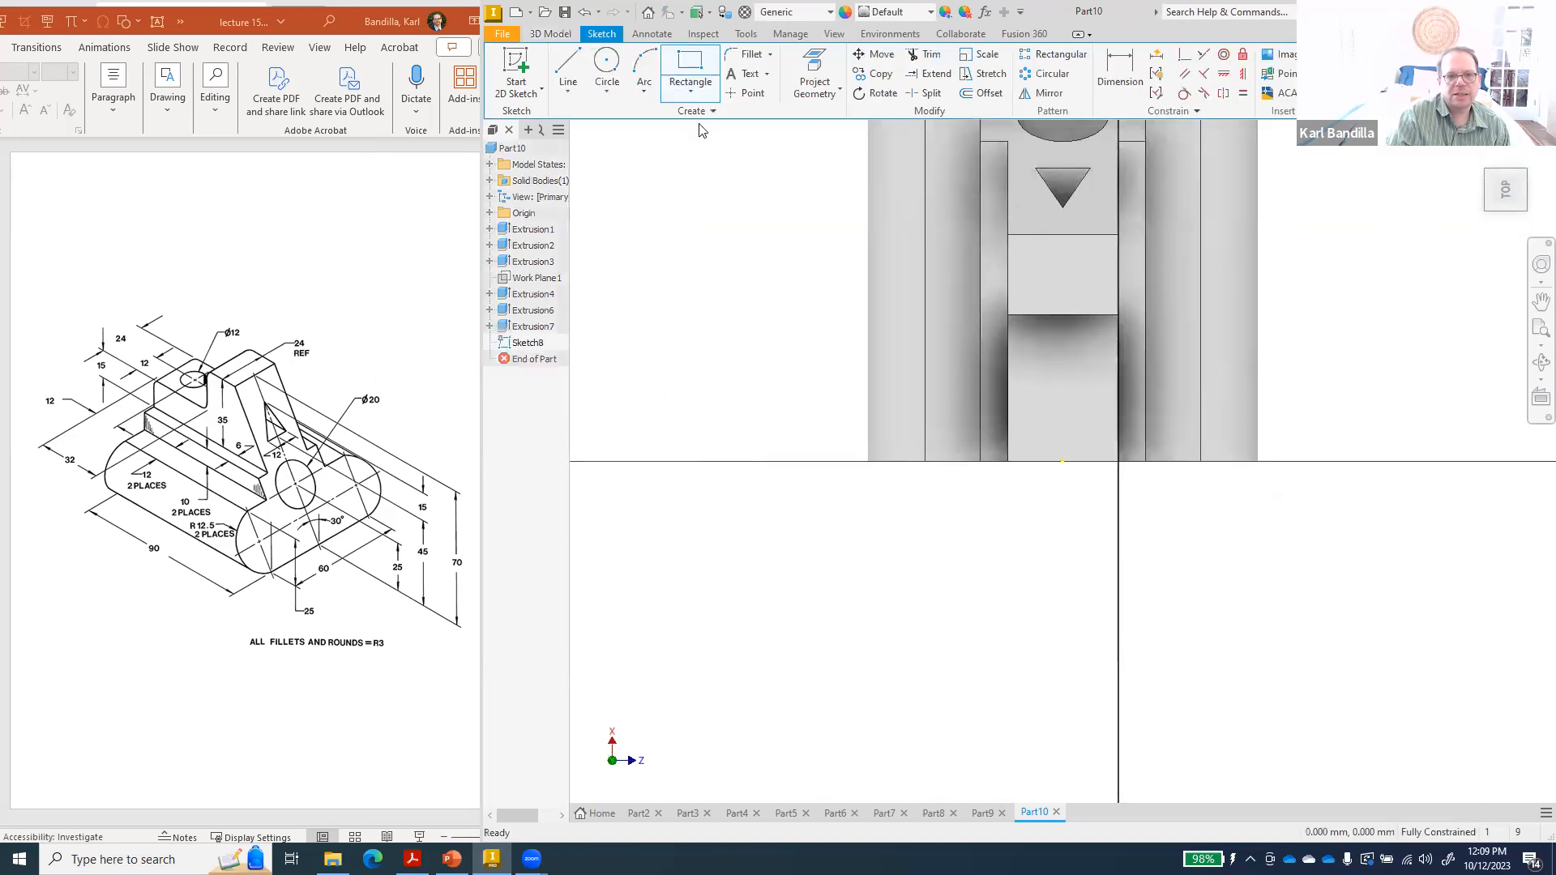
pyautogui.click(608, 64)
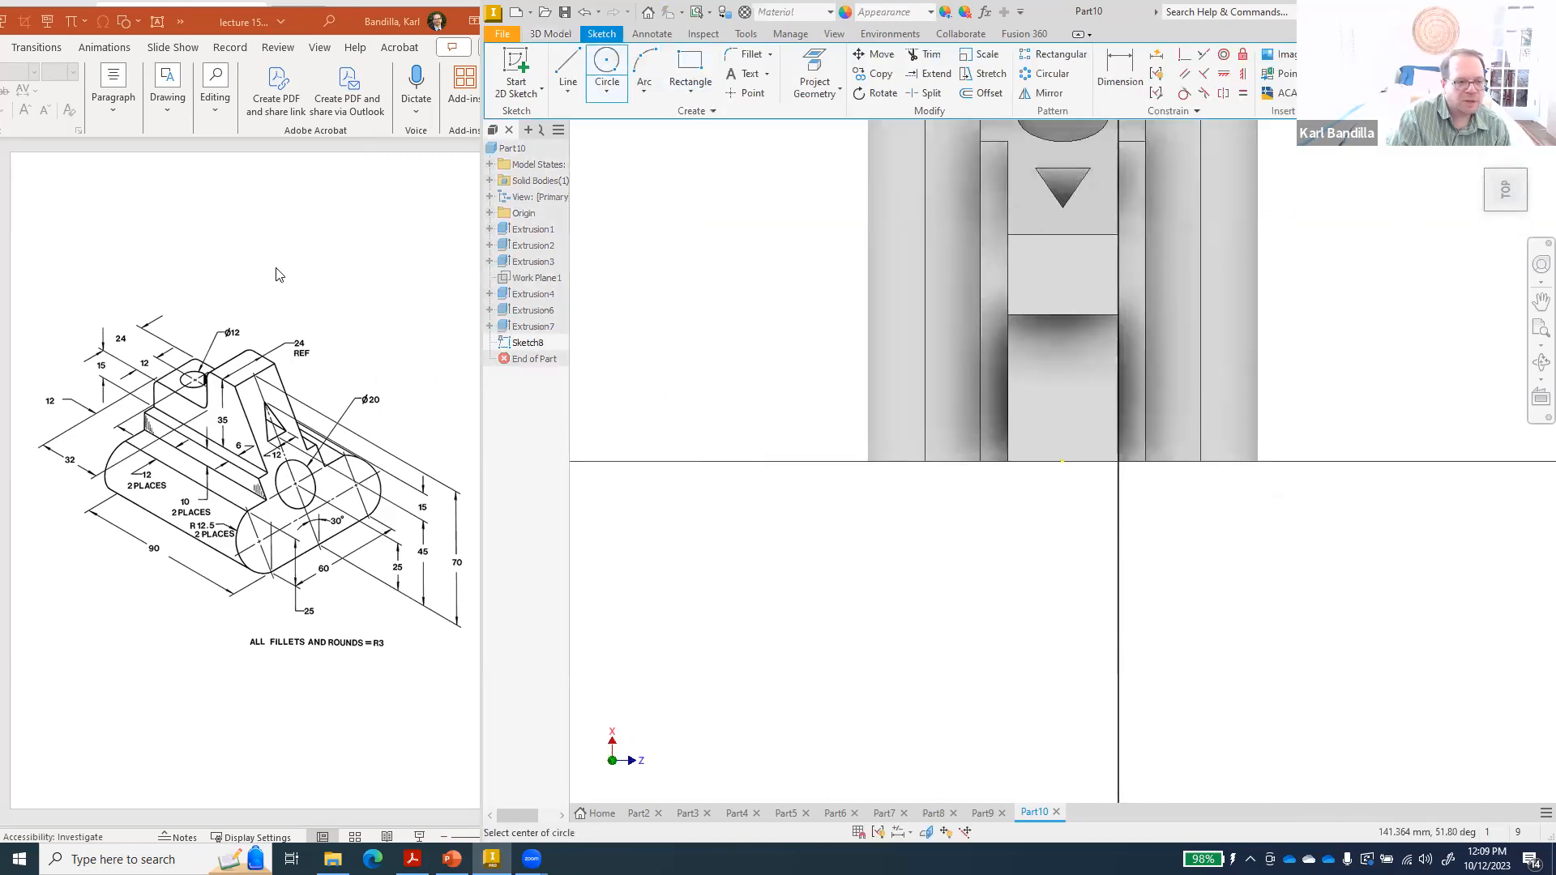
pyautogui.click(1063, 405)
pyautogui.write('12')
pyautogui.press('Return')
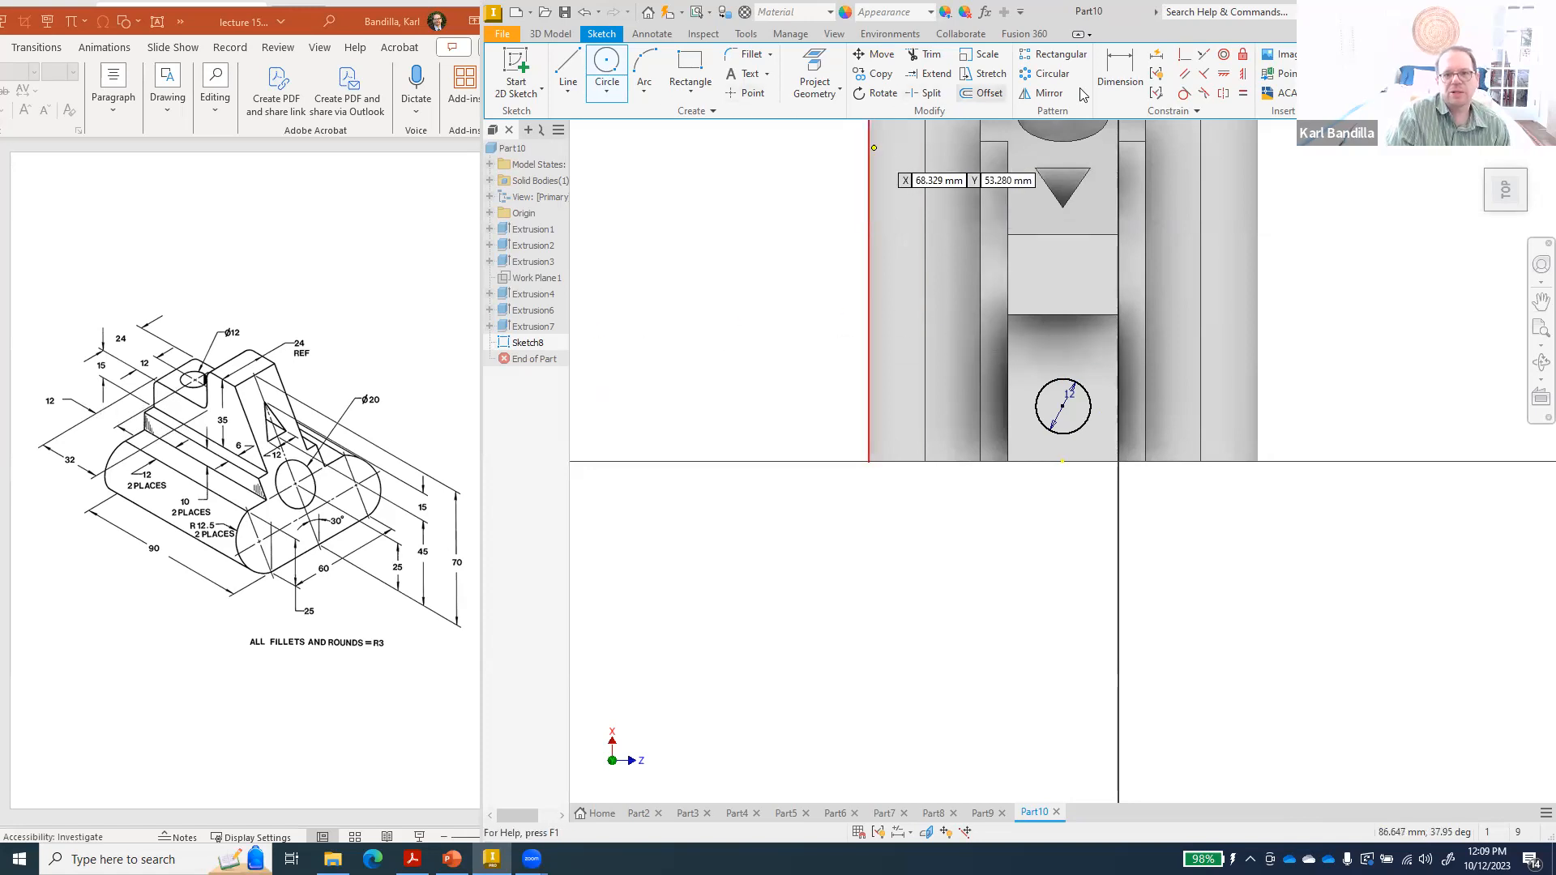
# - Dimension the circle's centre 12 mm from the step's end edge and finish the sketch
pyautogui.click(1122, 70)
pyautogui.click(1062, 407)
pyautogui.click(1101, 462)
pyautogui.click(814, 426)
pyautogui.write('12')
pyautogui.press('Return')
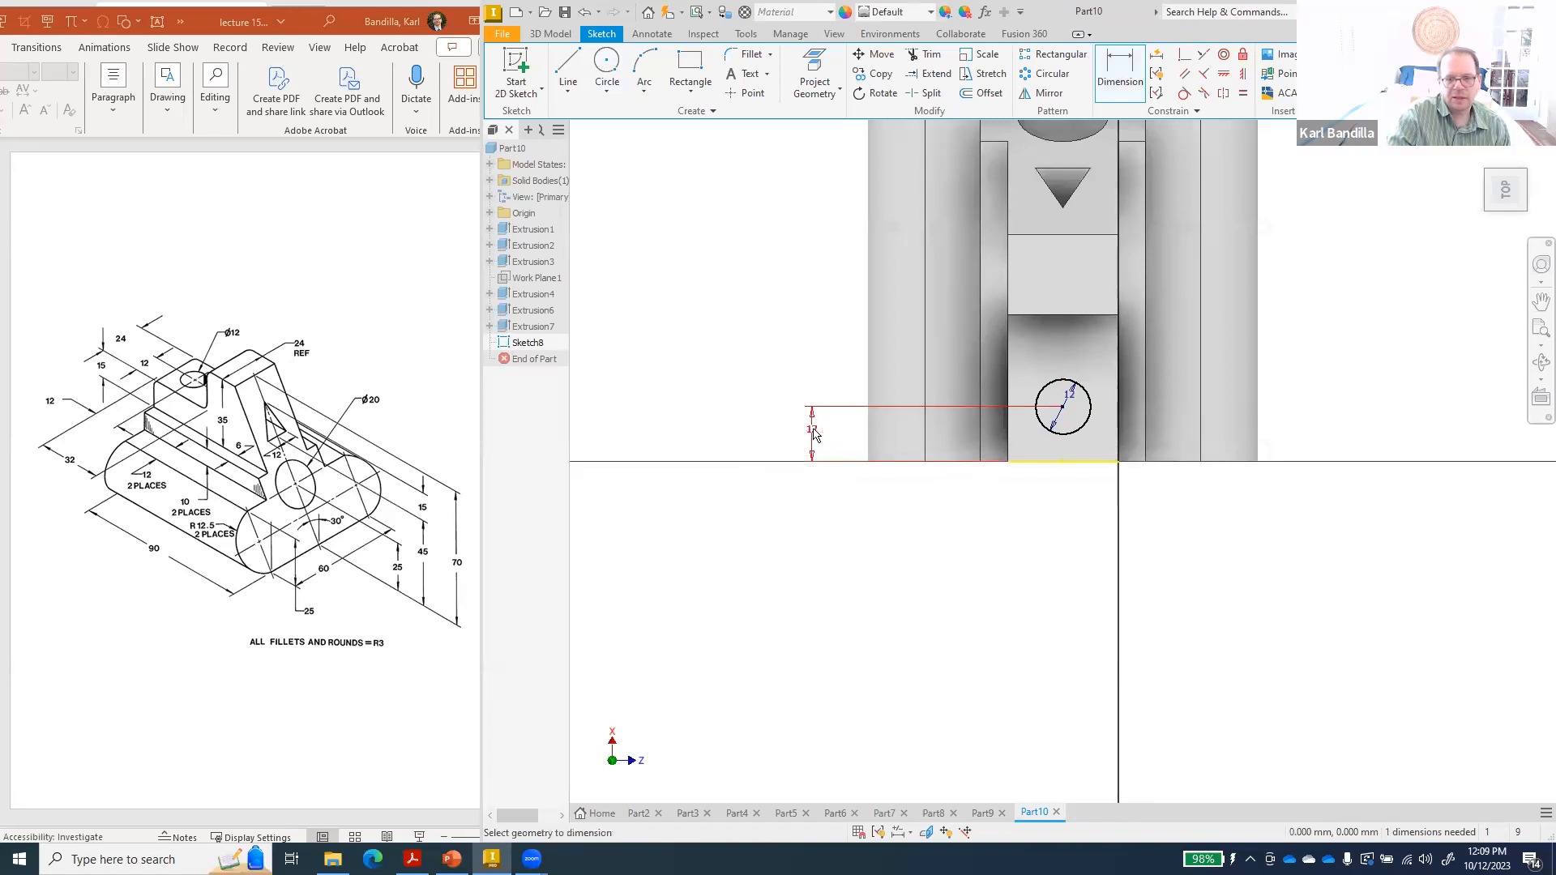
pyautogui.click(1418, 73)
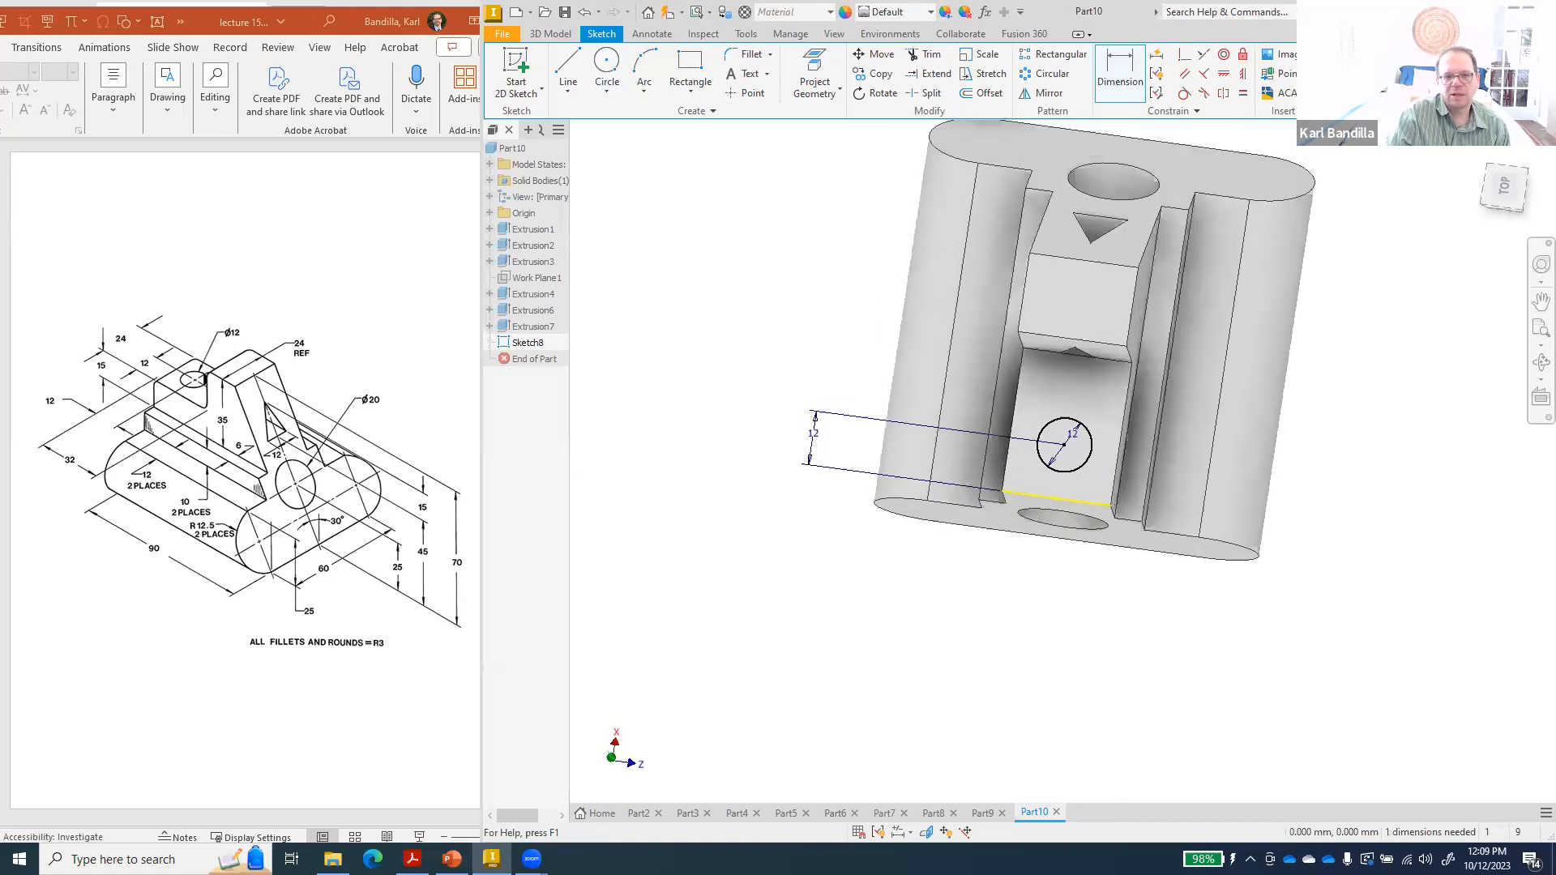
# - Cut the 12 mm circle 45 mm down into the block to form the vertical hole
pyautogui.click(585, 65)
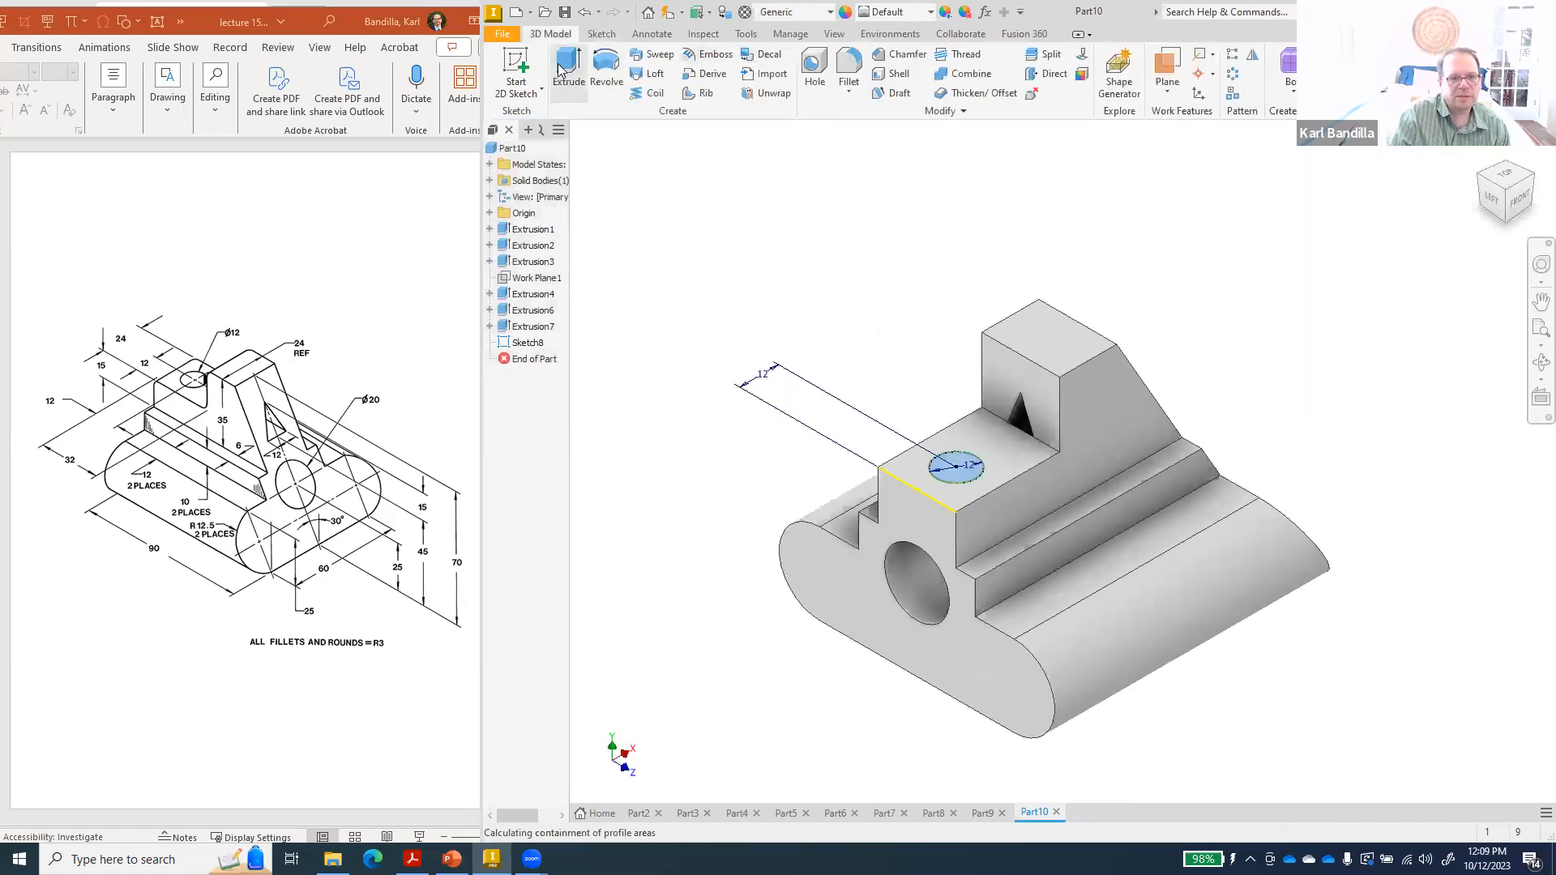
pyautogui.click(533, 258)
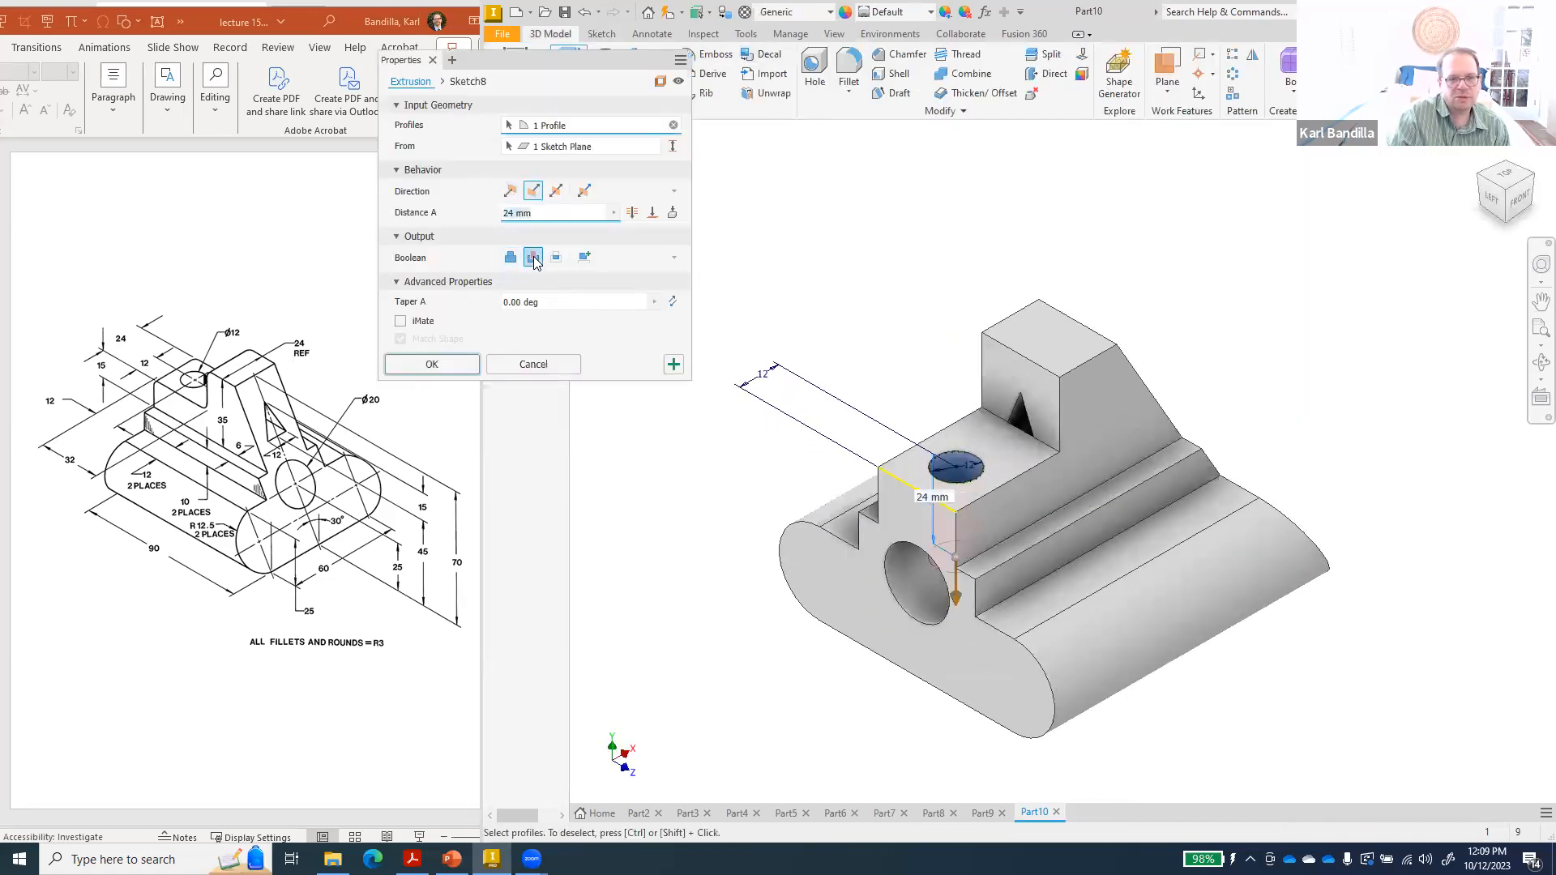
pyautogui.moveTo(541, 211); pyautogui.dragTo(485, 216)
pyautogui.write('45')
pyautogui.press('Return')
pyautogui.click(536, 278)
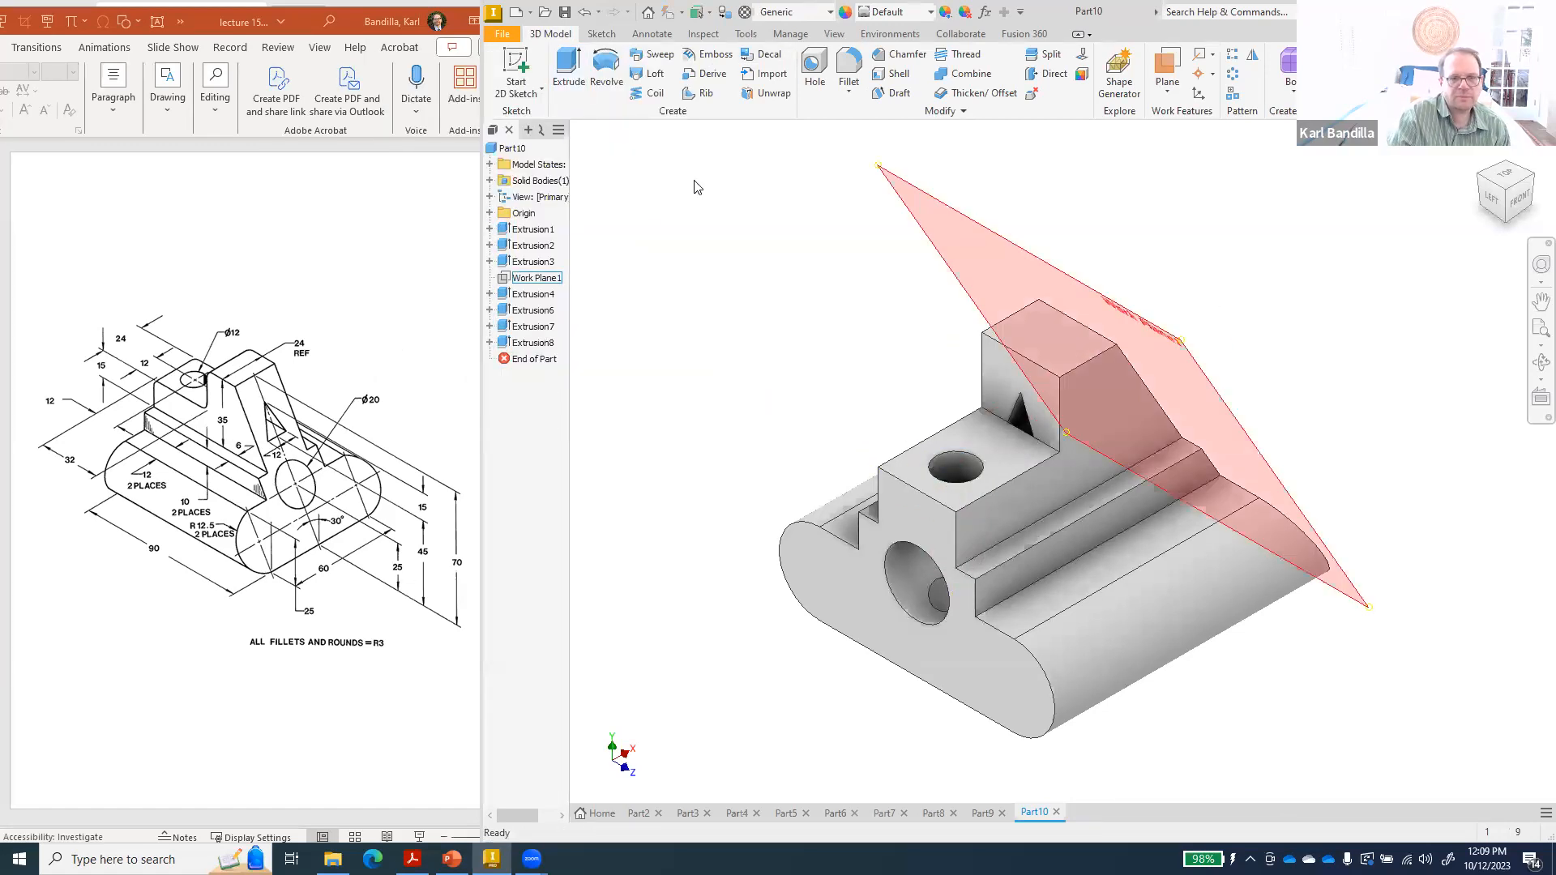
pyautogui.click(1060, 219)
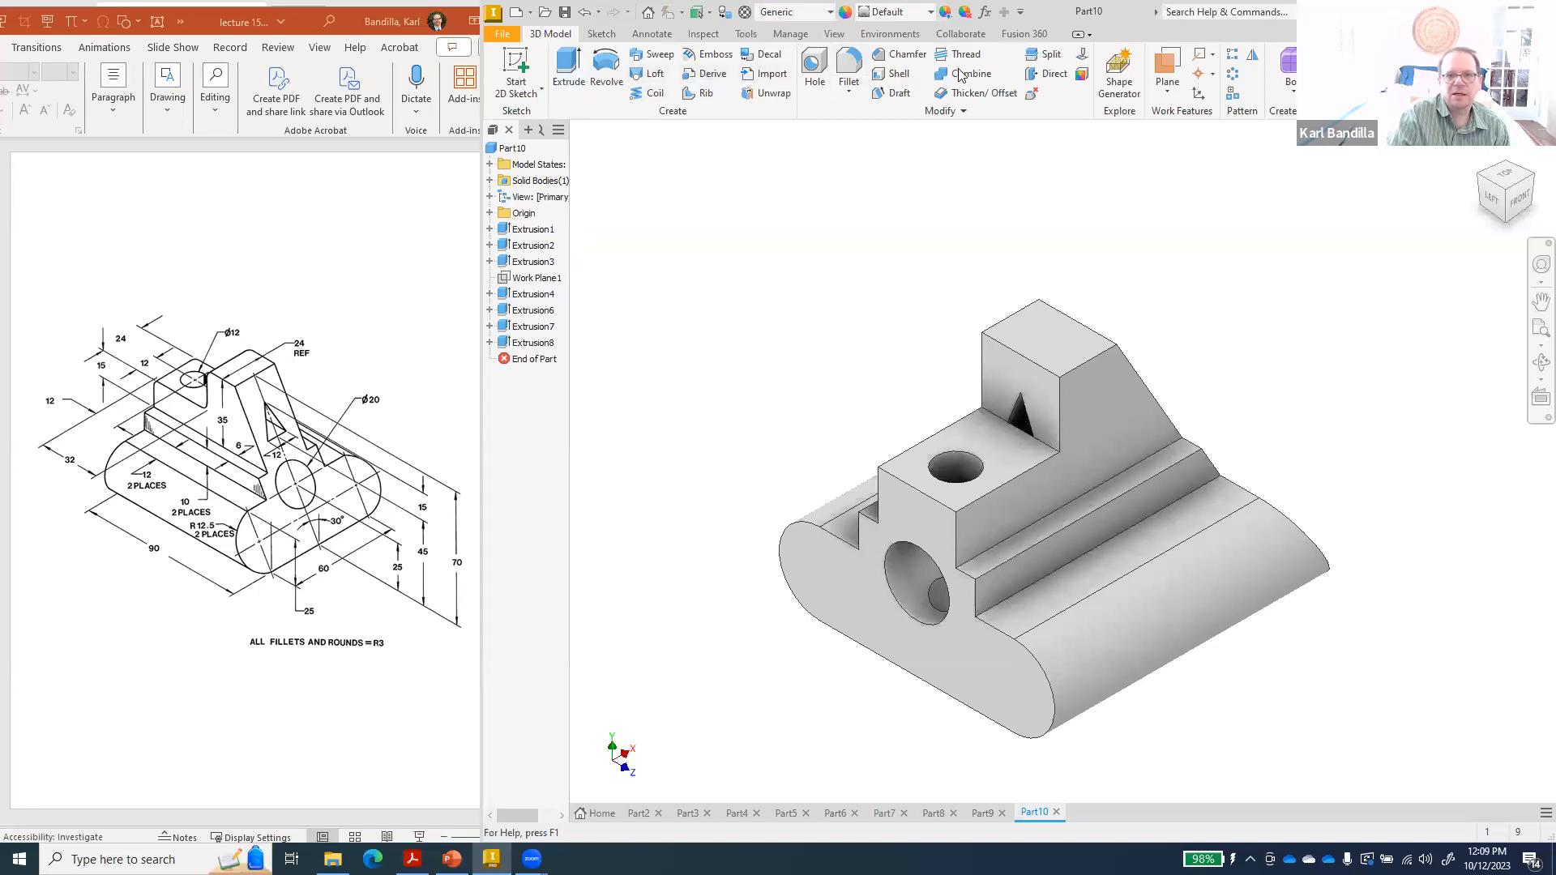
# - Fillet the step's top end edge, both inner corner edges and the upright's top rear edge with a 3 mm radius, then restore the home view
pyautogui.click(849, 68)
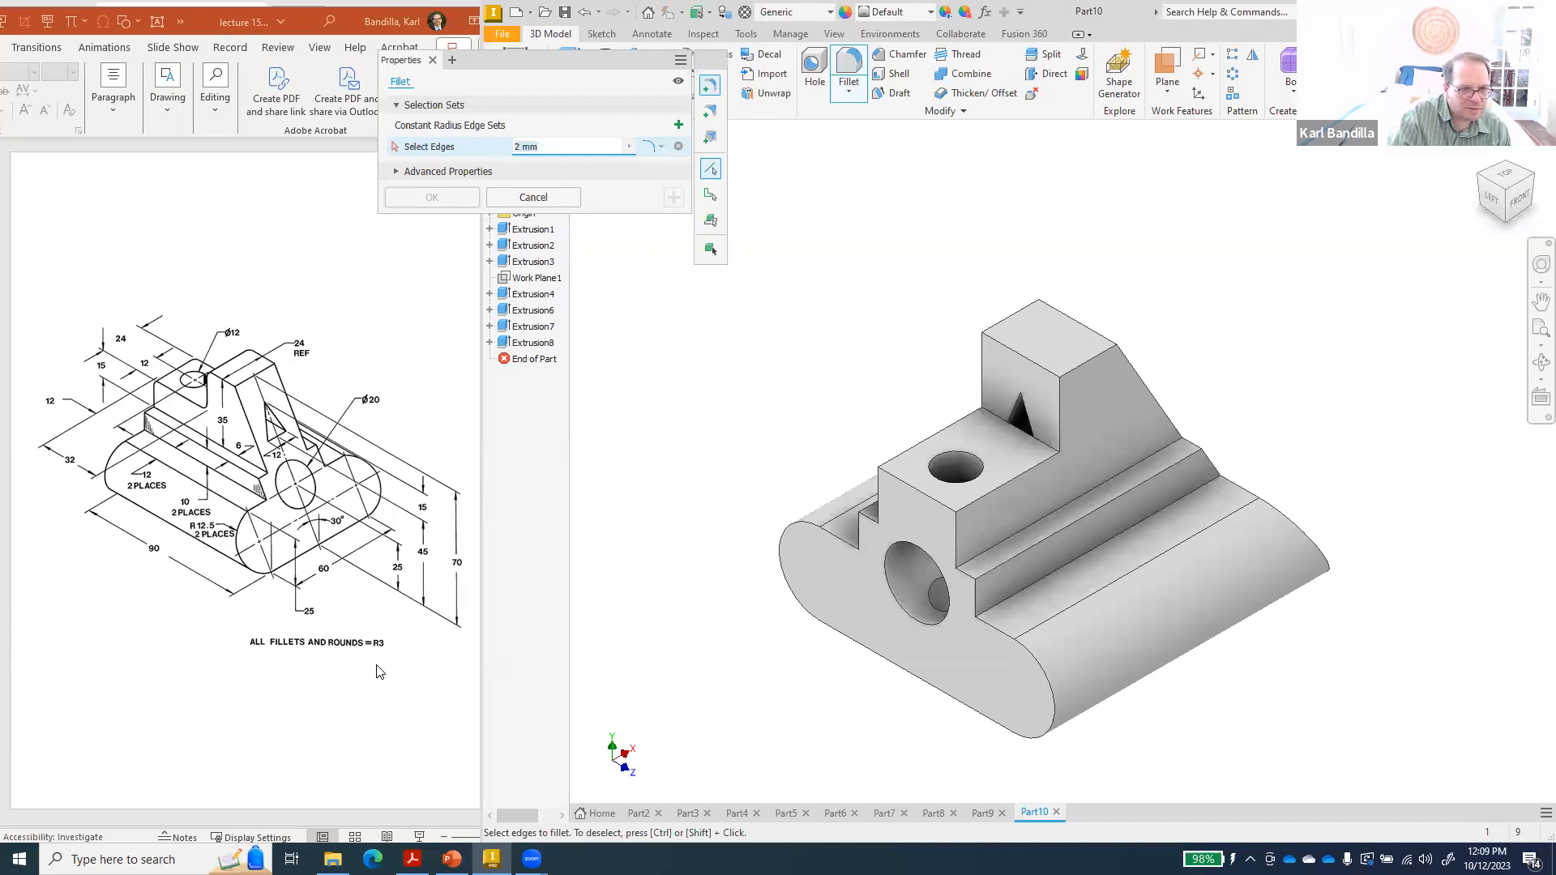
pyautogui.write('3')
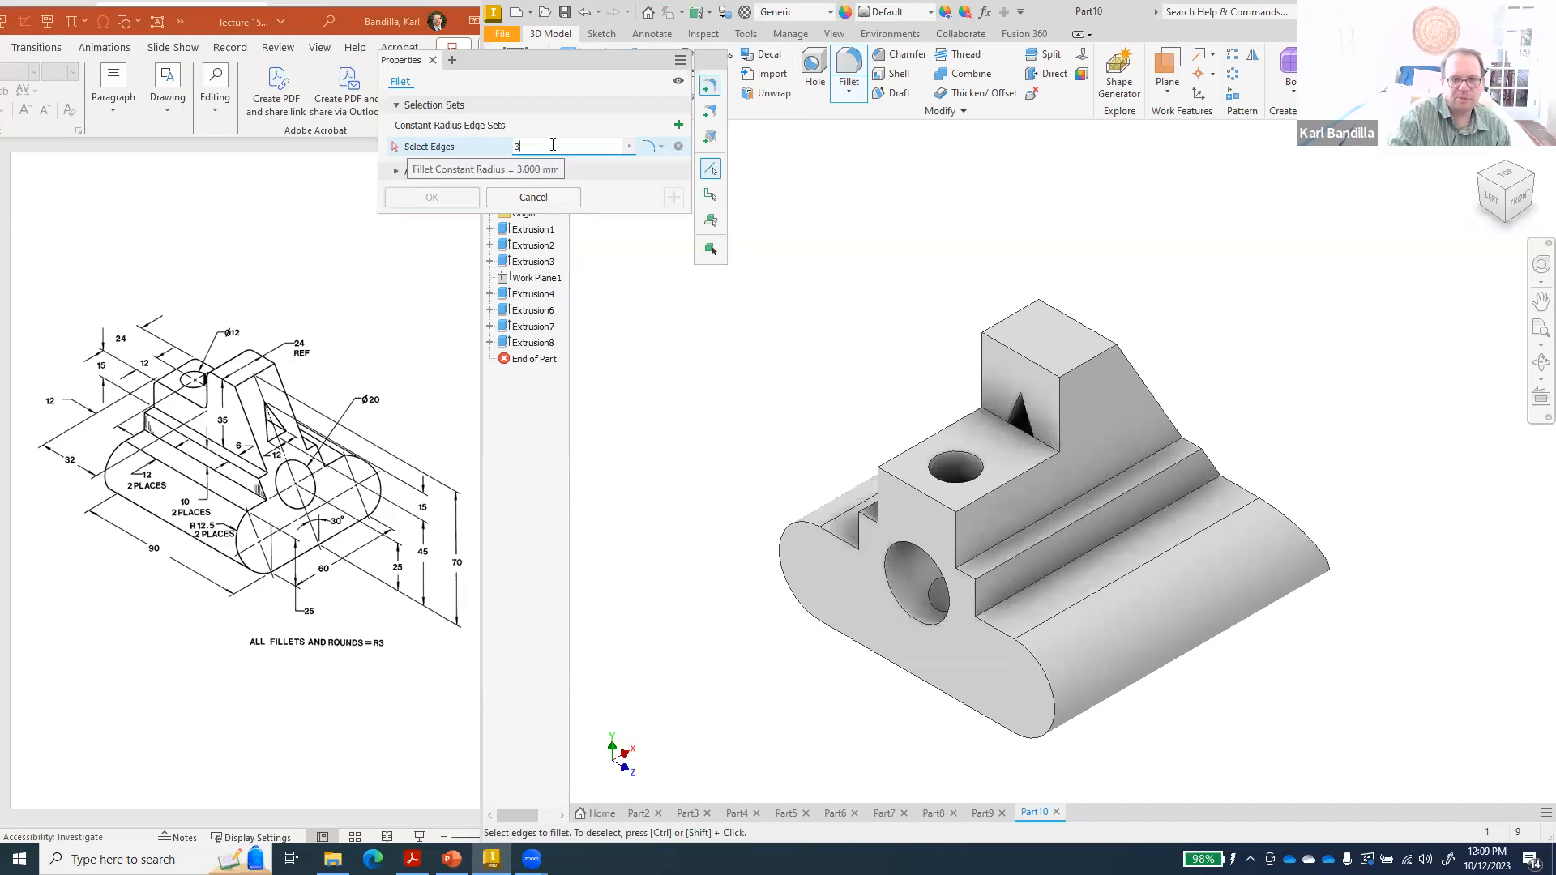
pyautogui.click(928, 495)
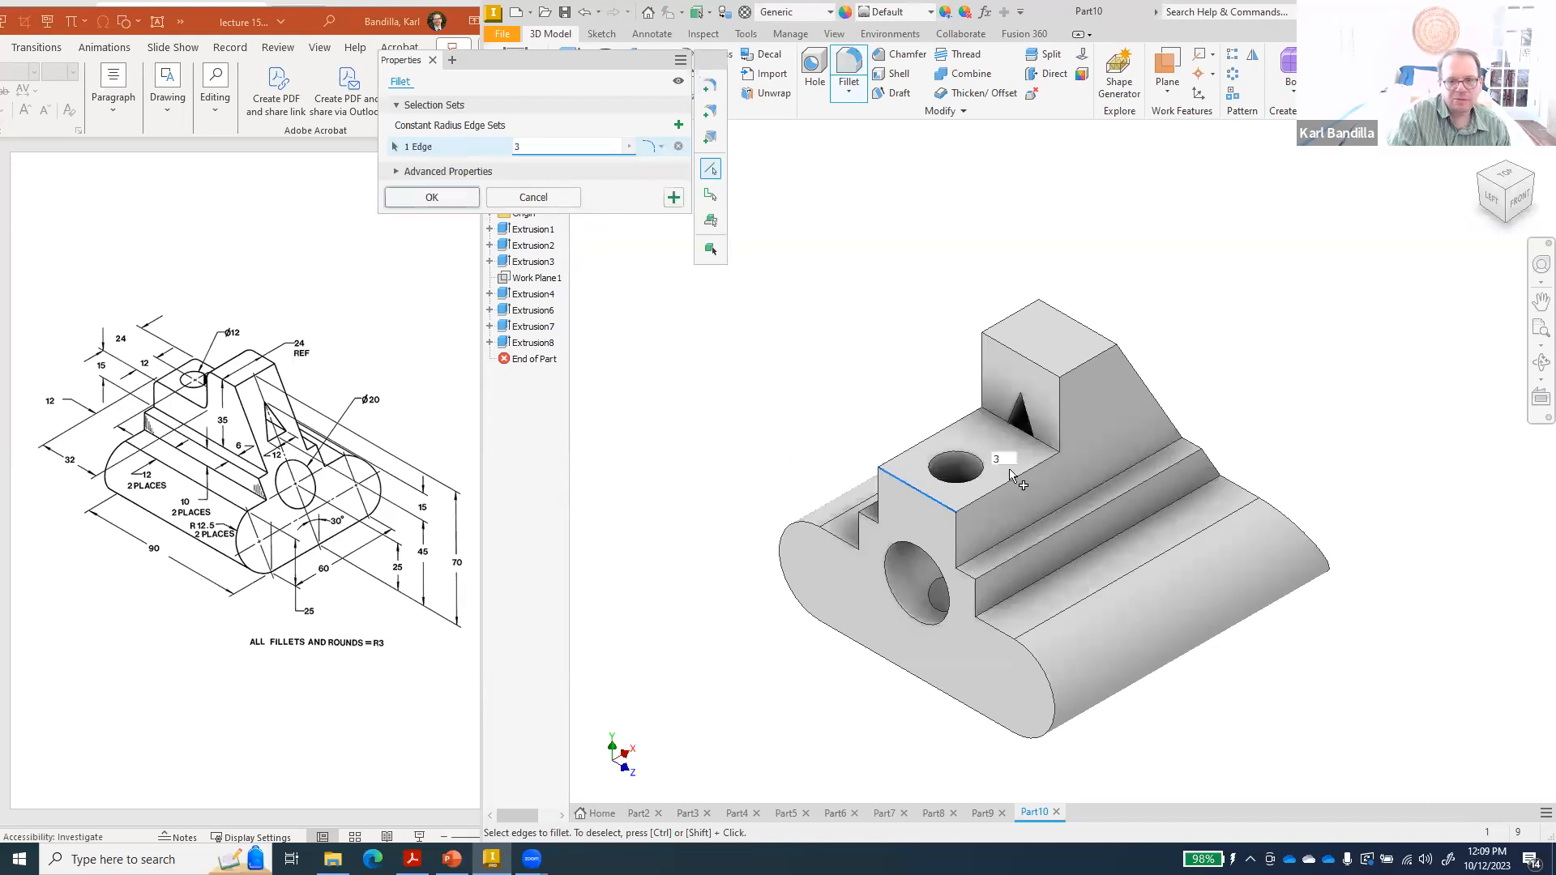
pyautogui.click(1052, 450)
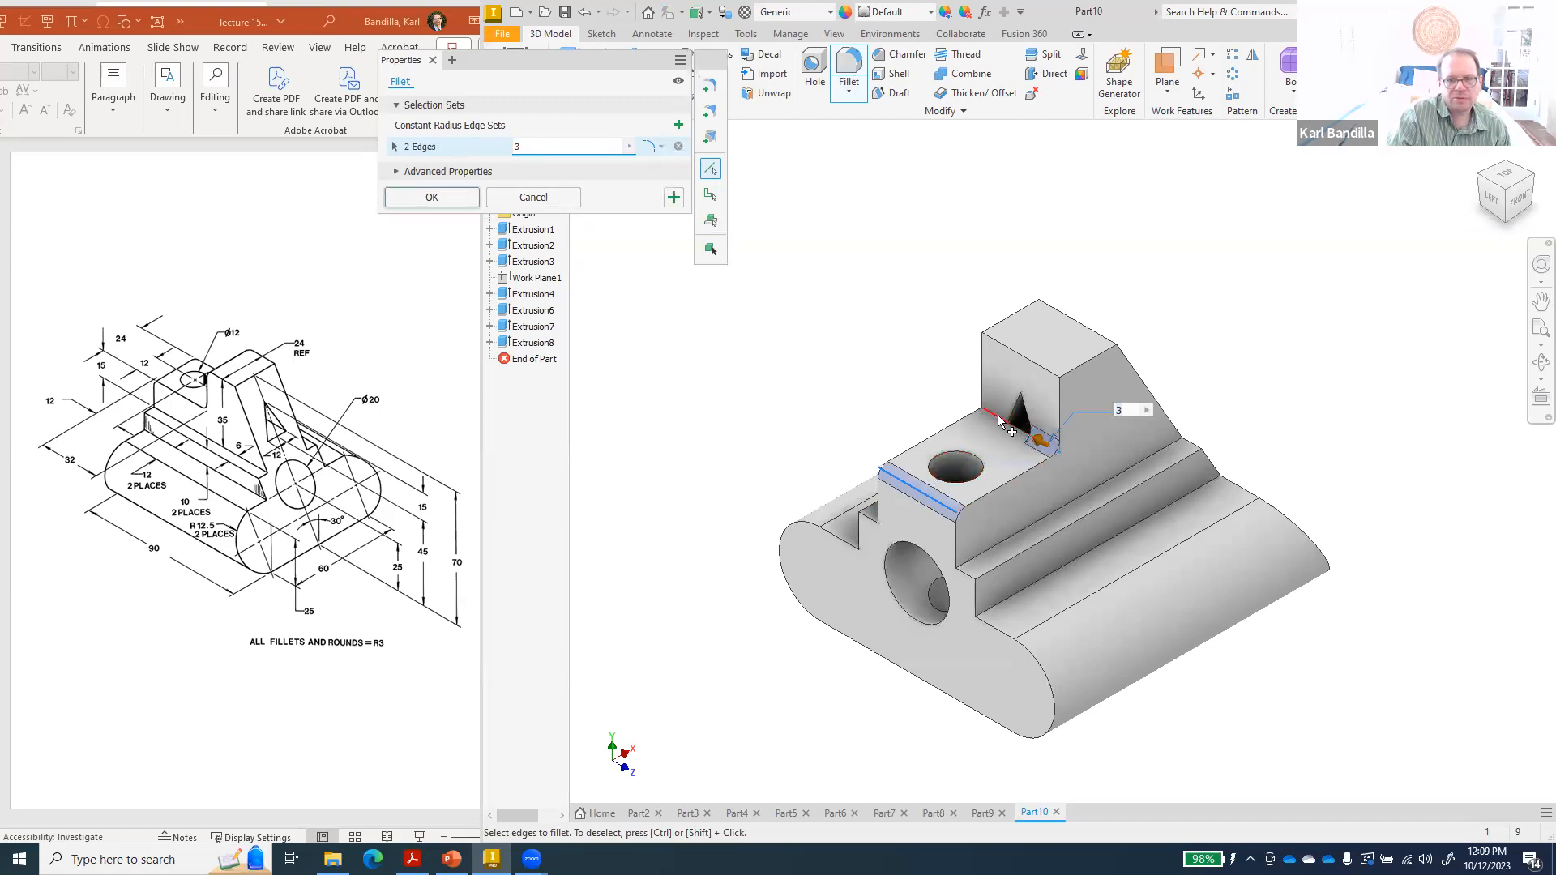
pyautogui.click(1000, 419)
pyautogui.click(1038, 369)
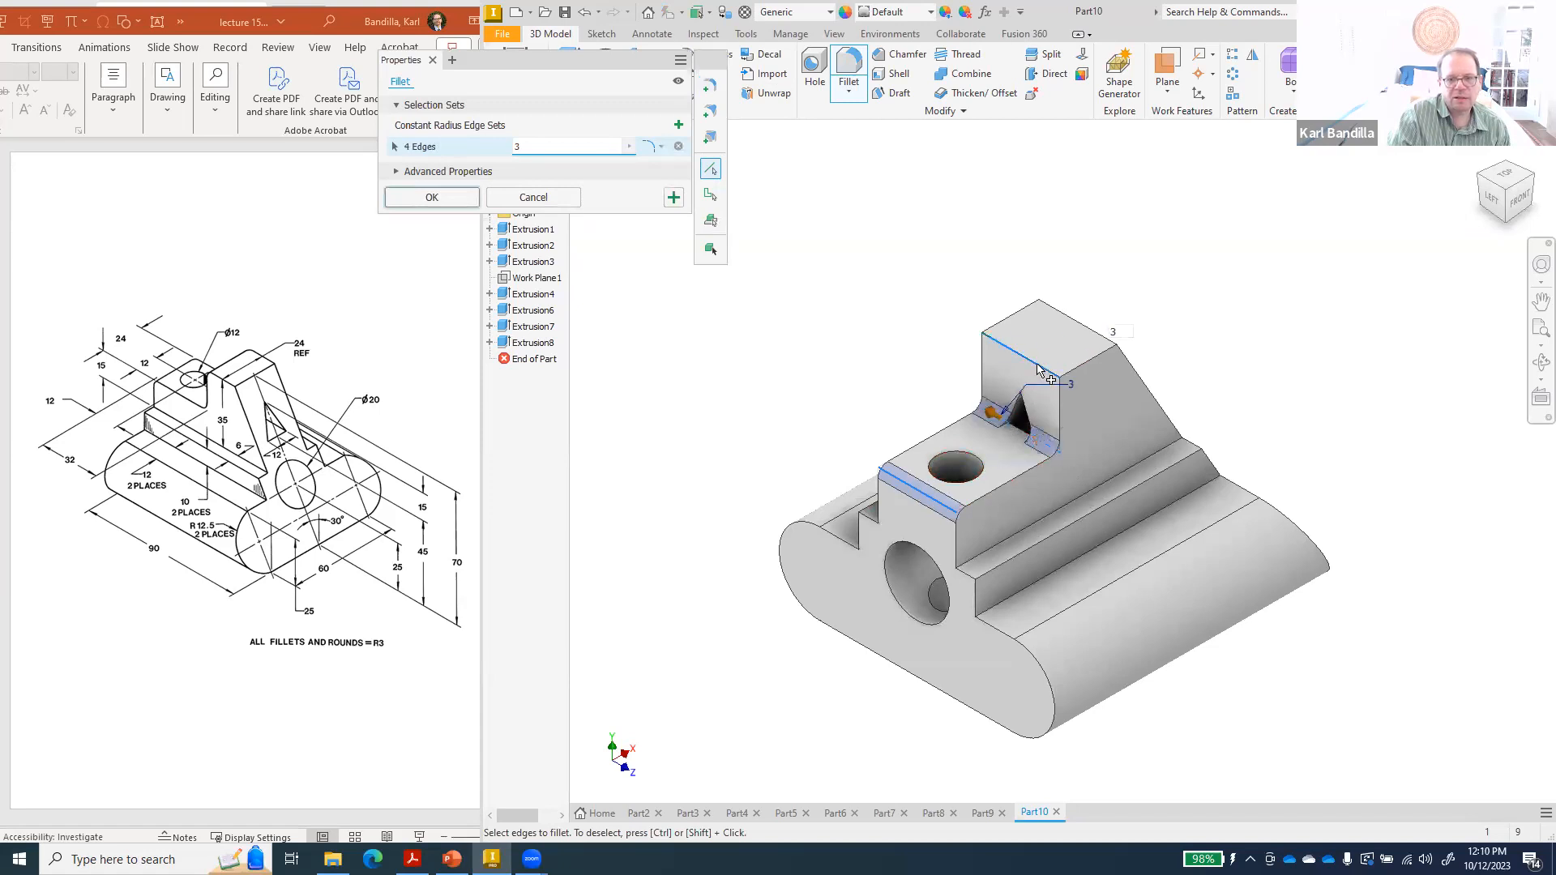
pyautogui.click(432, 198)
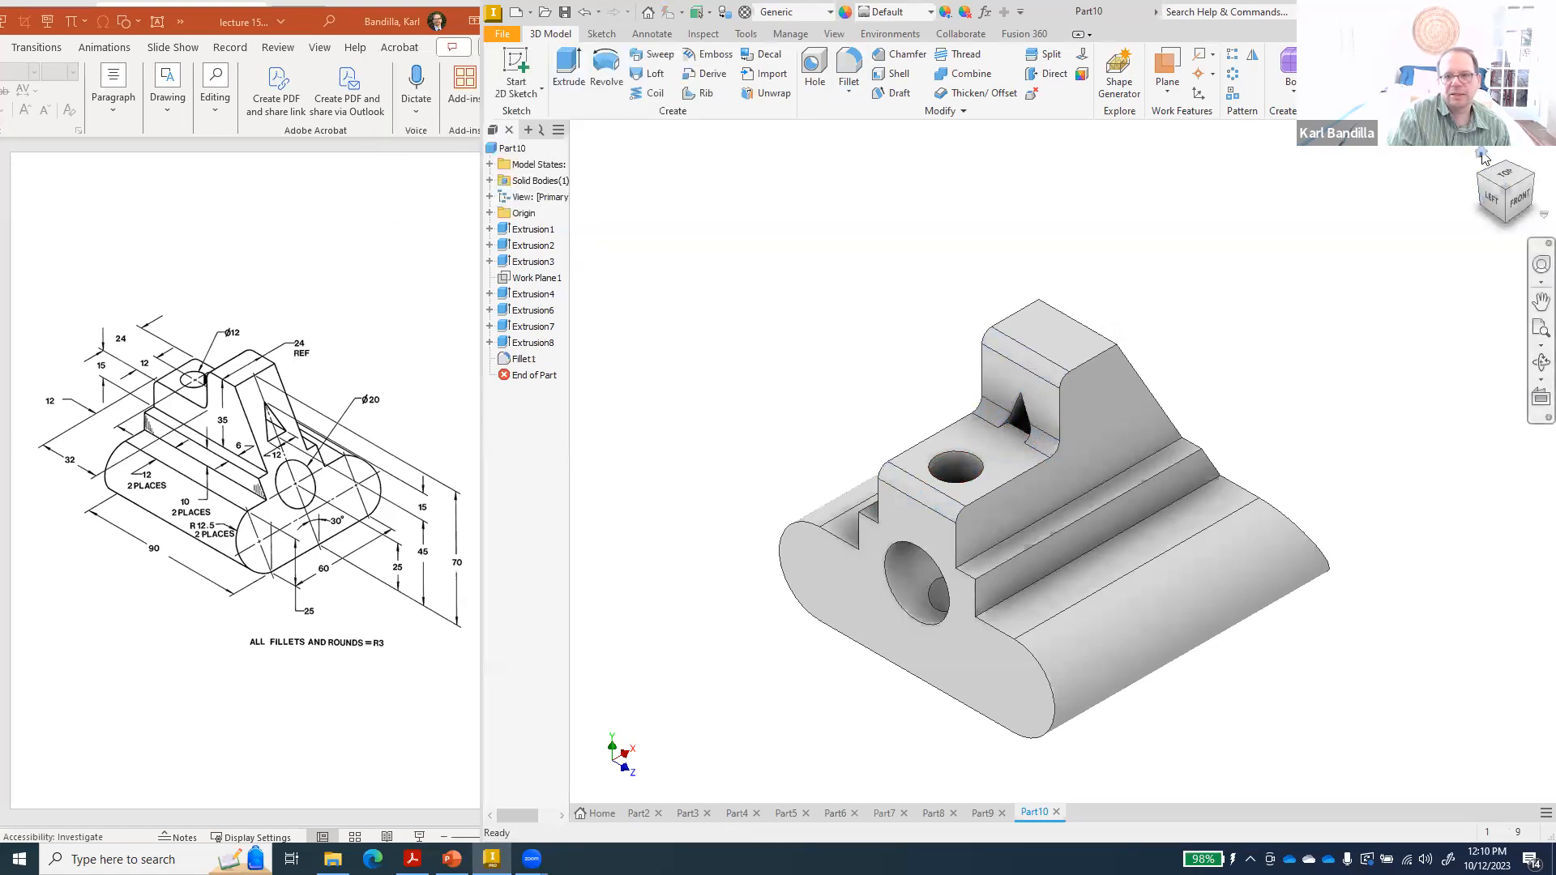
pyautogui.click(1482, 155)
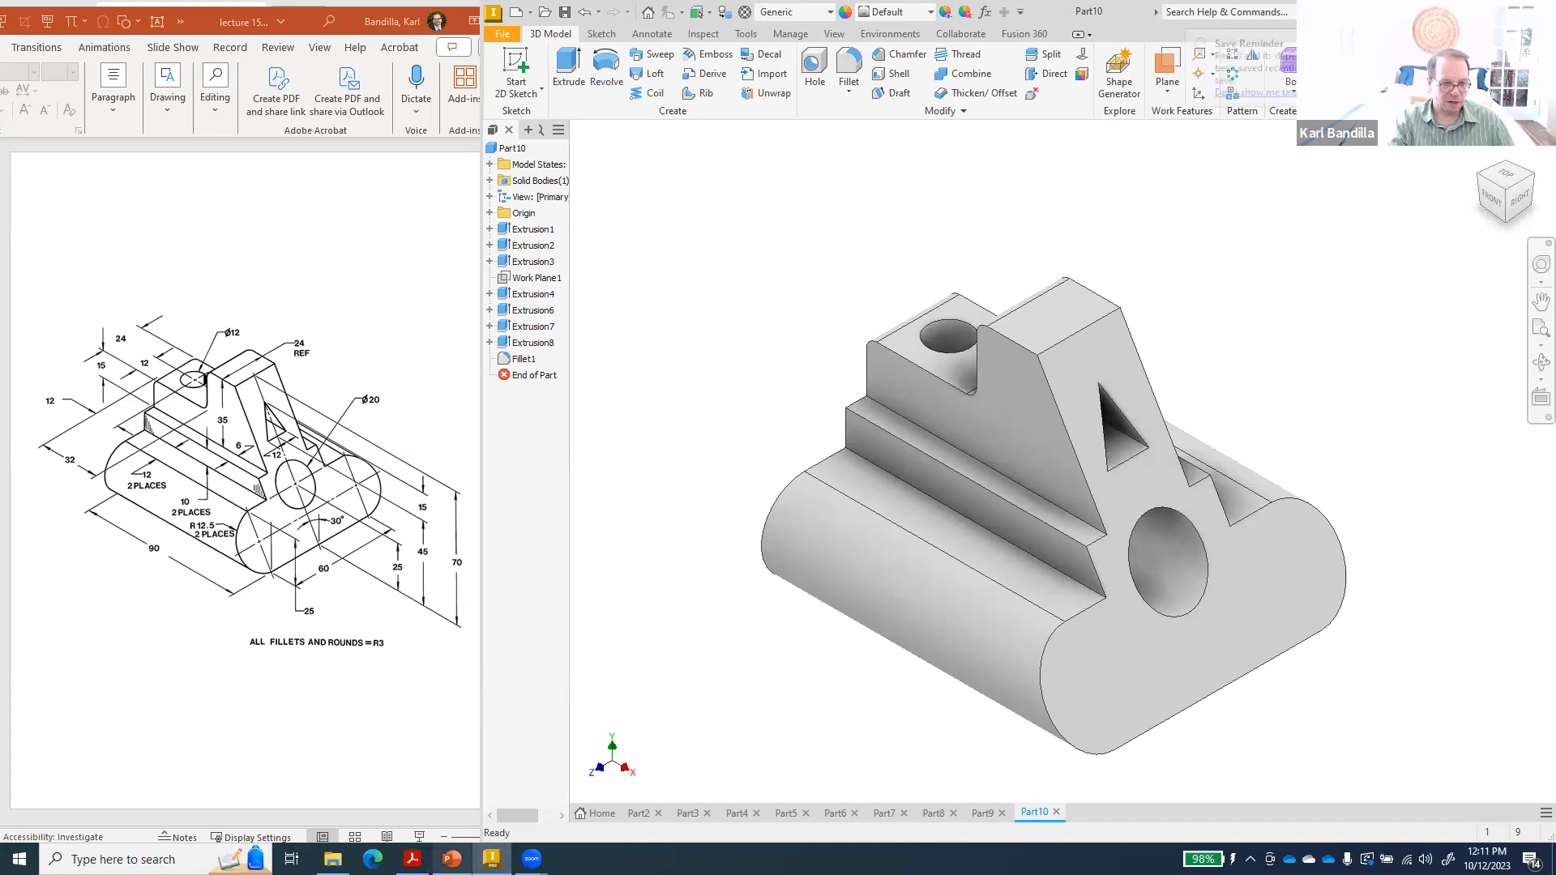
# - Switch to the assignment 13 3D sketches B PDF in Adobe Acrobat and look through the practice problems P3-13 and P3-20
pyautogui.moveTo(412, 858)
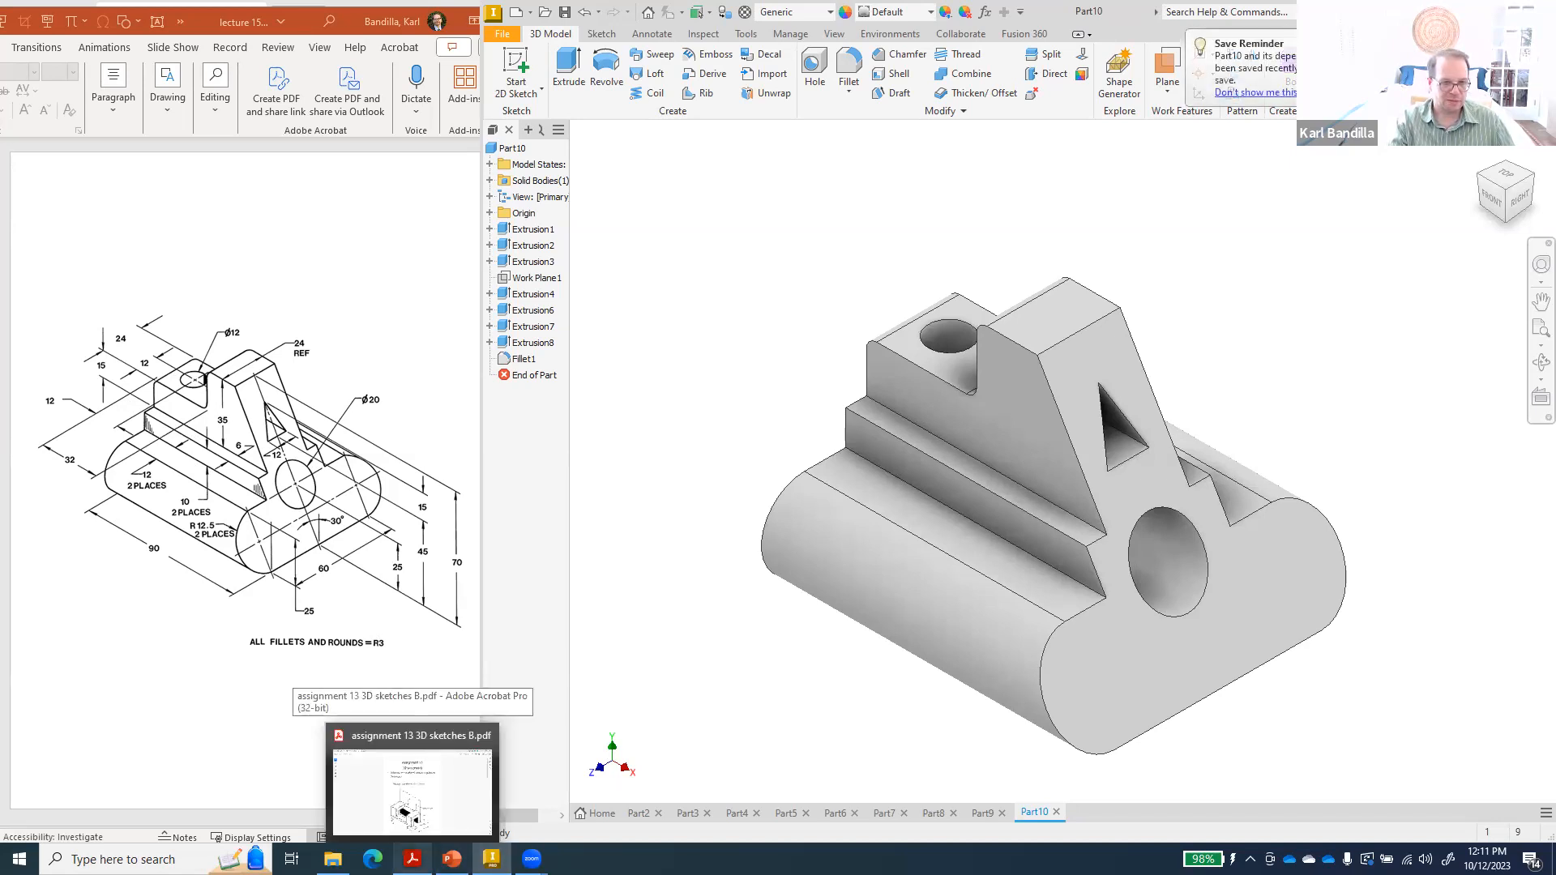
pyautogui.click(412, 790)
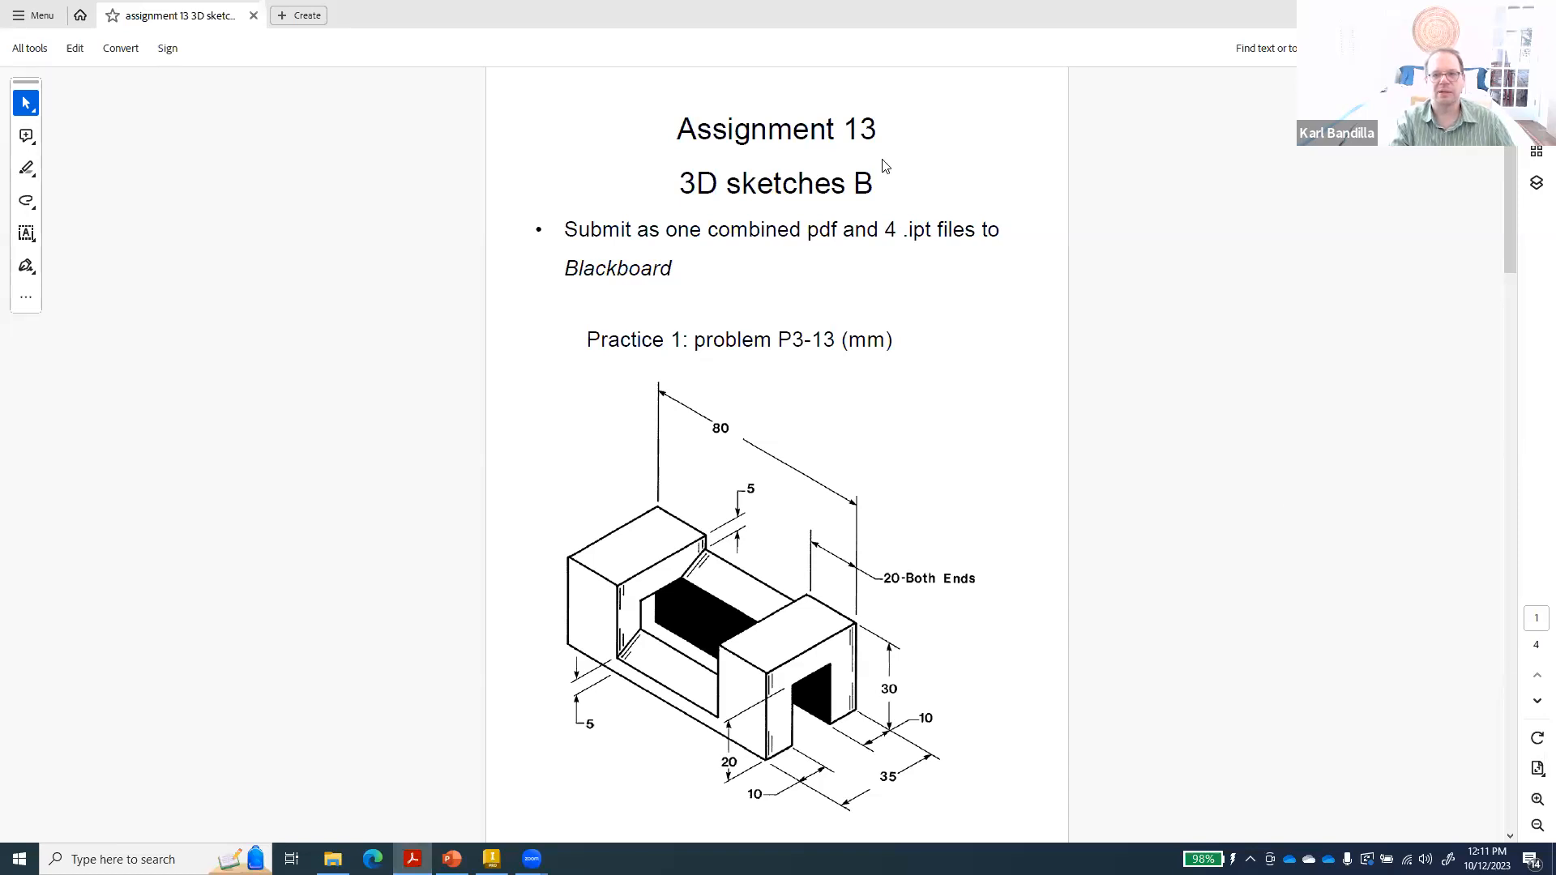
pyautogui.scroll(-3, 837, 409)
pyautogui.scroll(3, 837, 410)
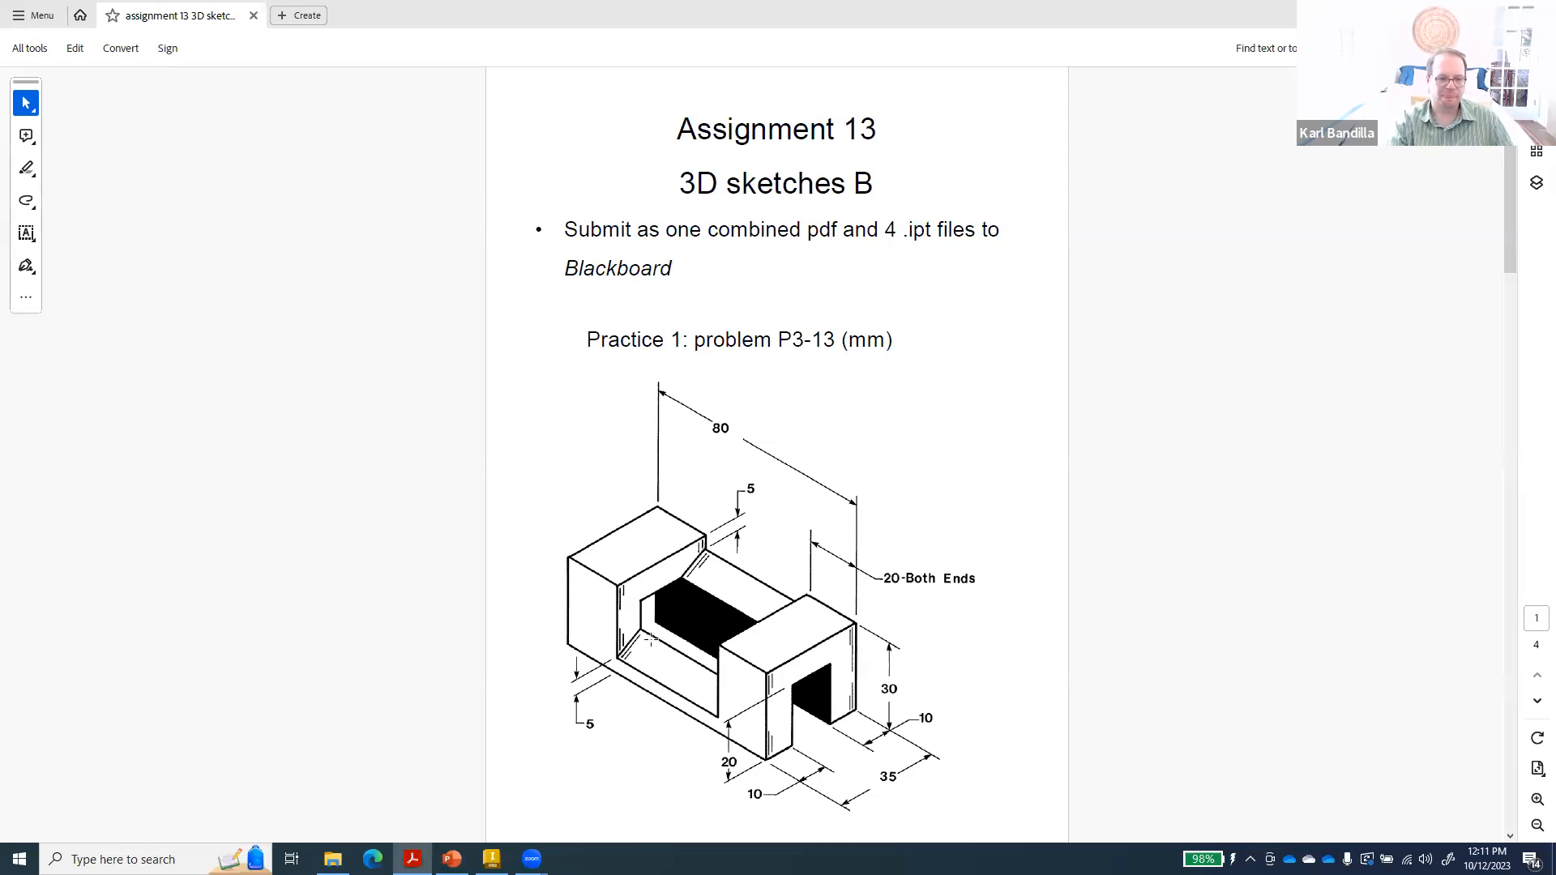
pyautogui.scroll(-5, 652, 639)
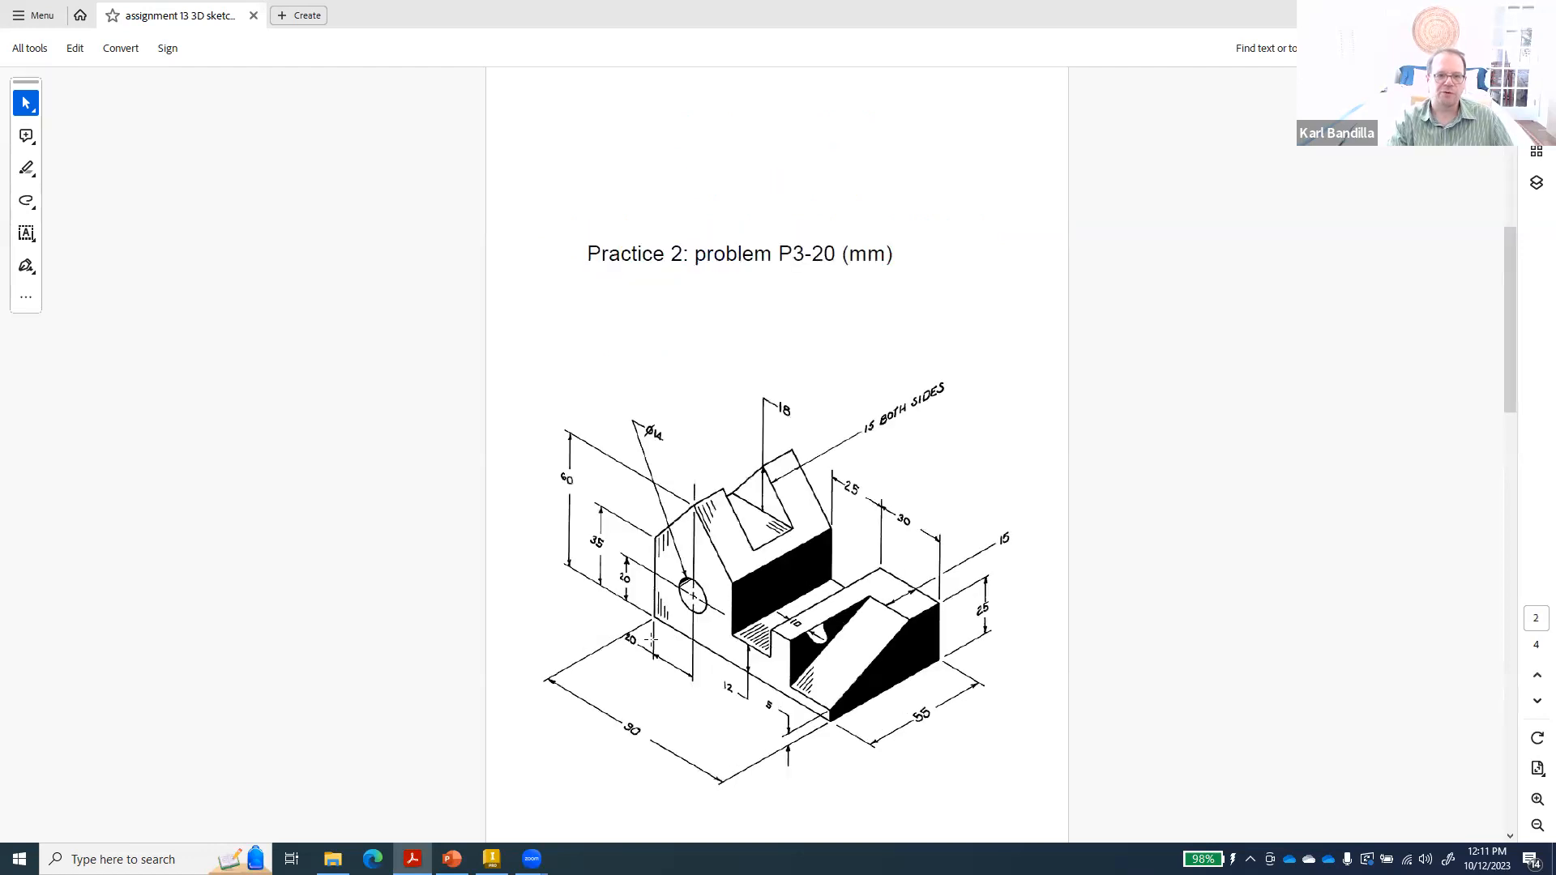